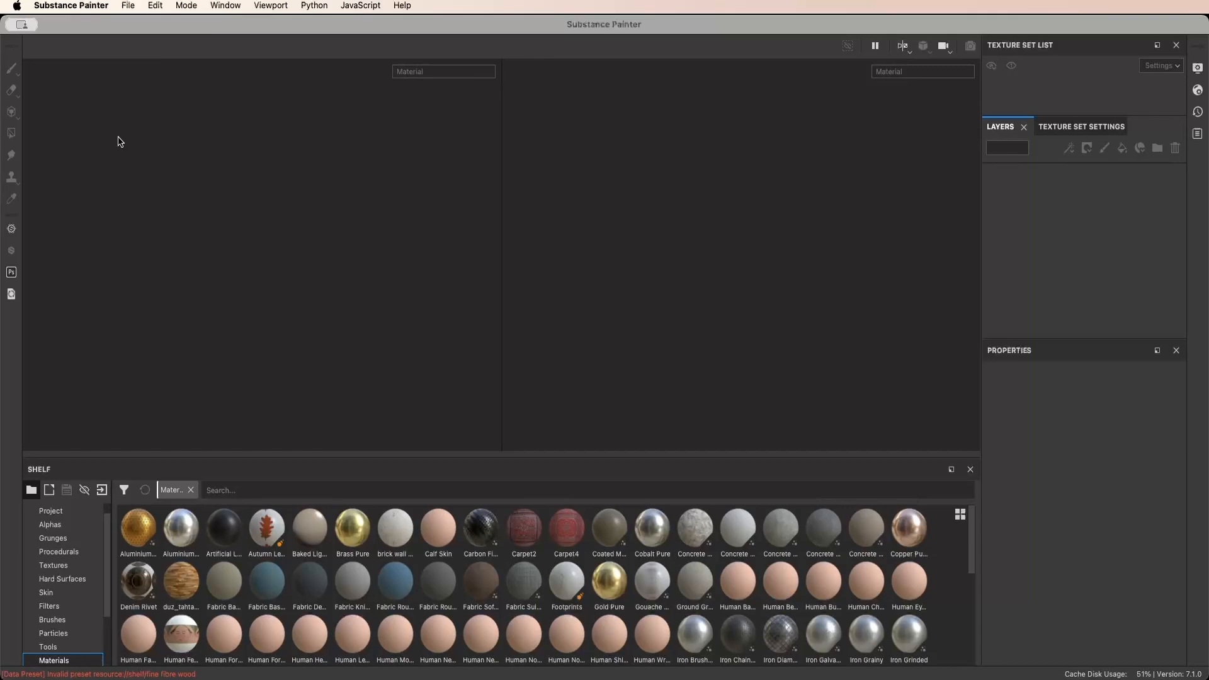
Set up a new project with a document resolution of 2048 and the OpenGL normal map format
{"action": "left_click", "coordinate": [128, 6]}
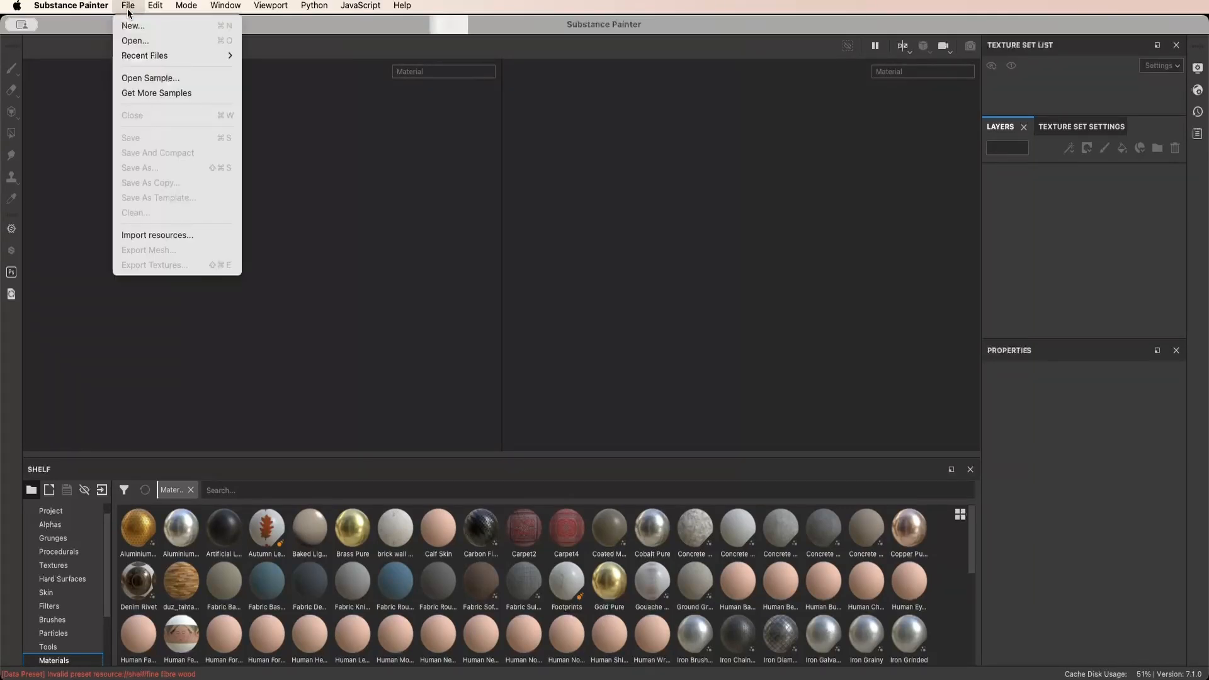
{"action": "left_click", "coordinate": [131, 24]}
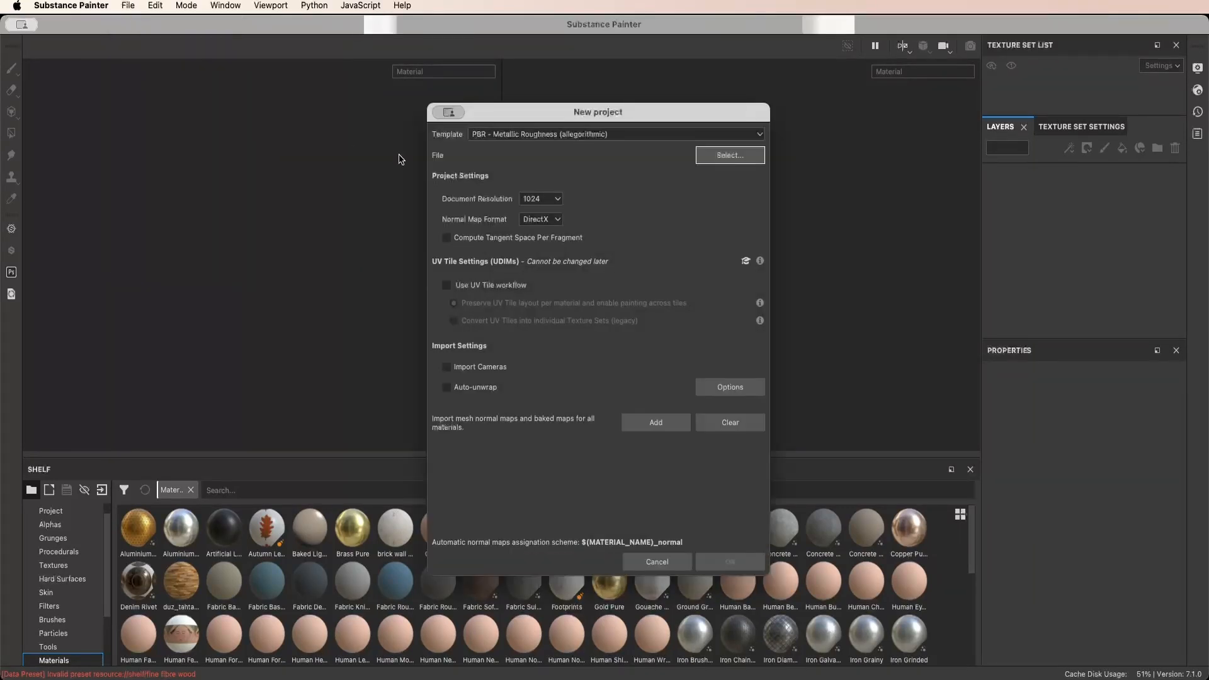
{"action": "left_click", "coordinate": [540, 199]}
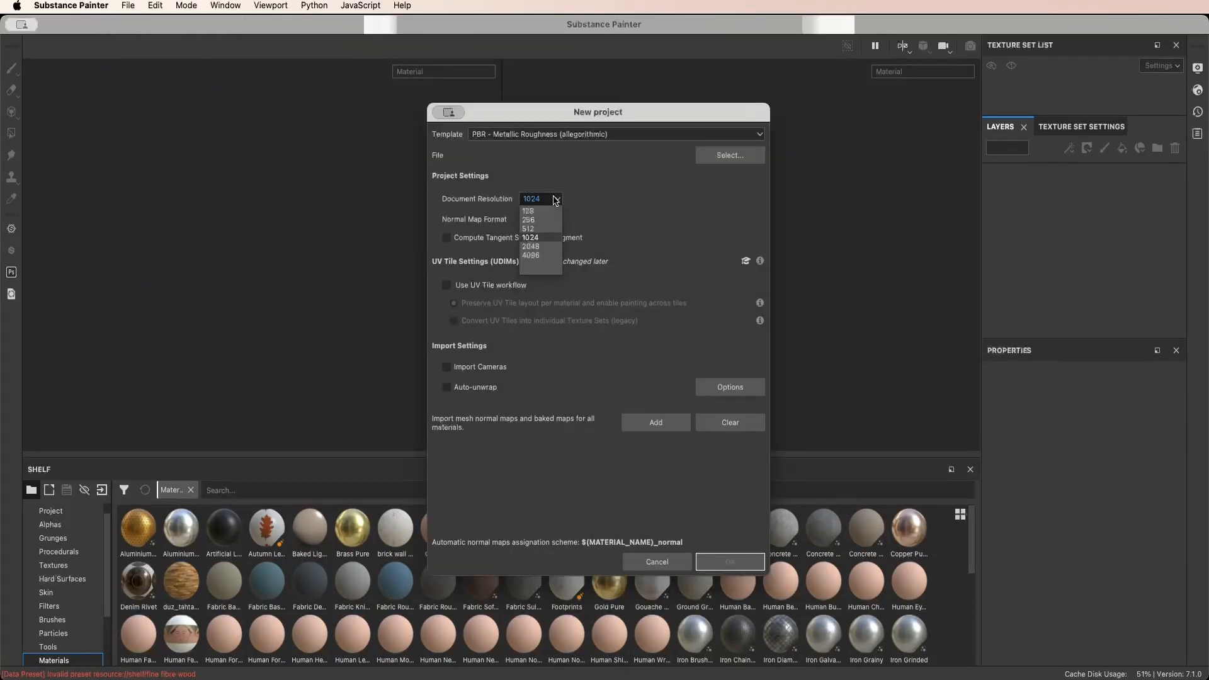
{"action": "left_click", "coordinate": [541, 246]}
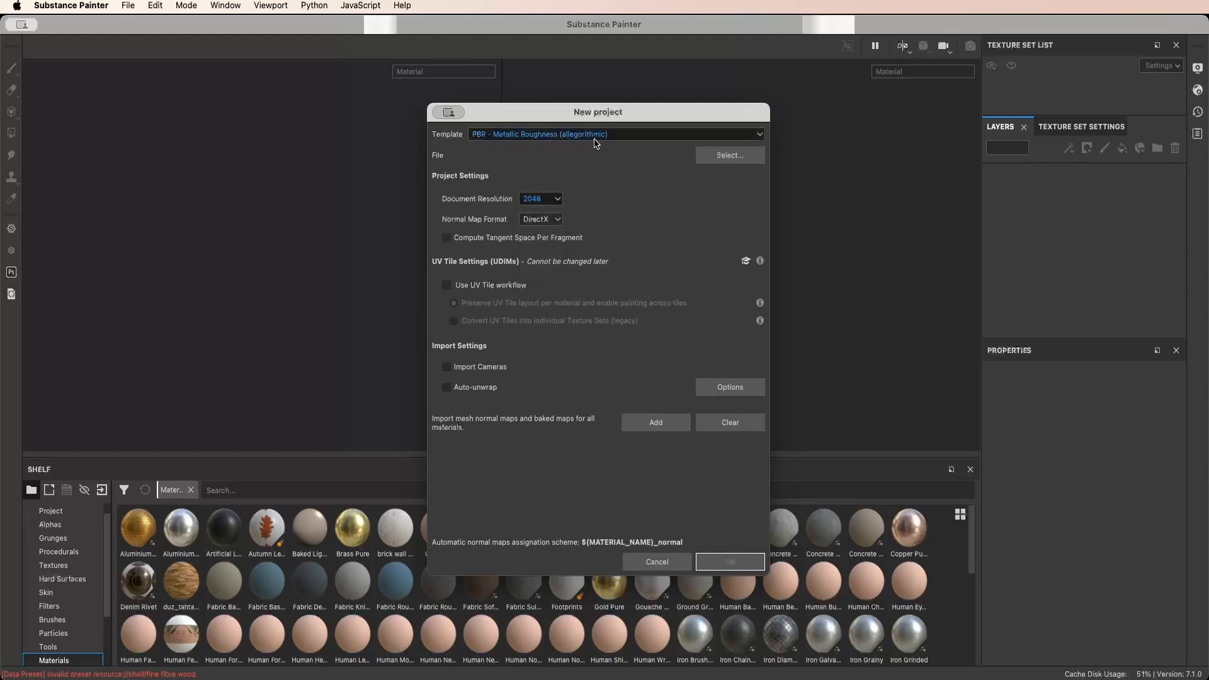
{"action": "left_click", "coordinate": [543, 220]}
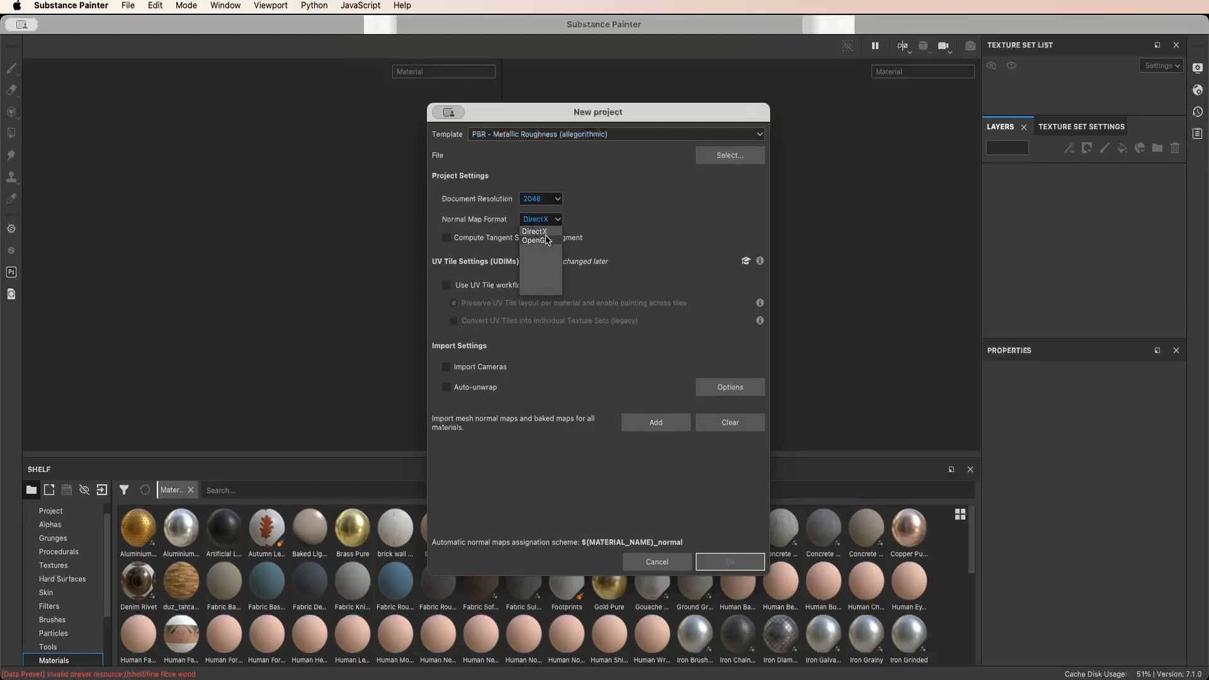
{"action": "left_click", "coordinate": [543, 240]}
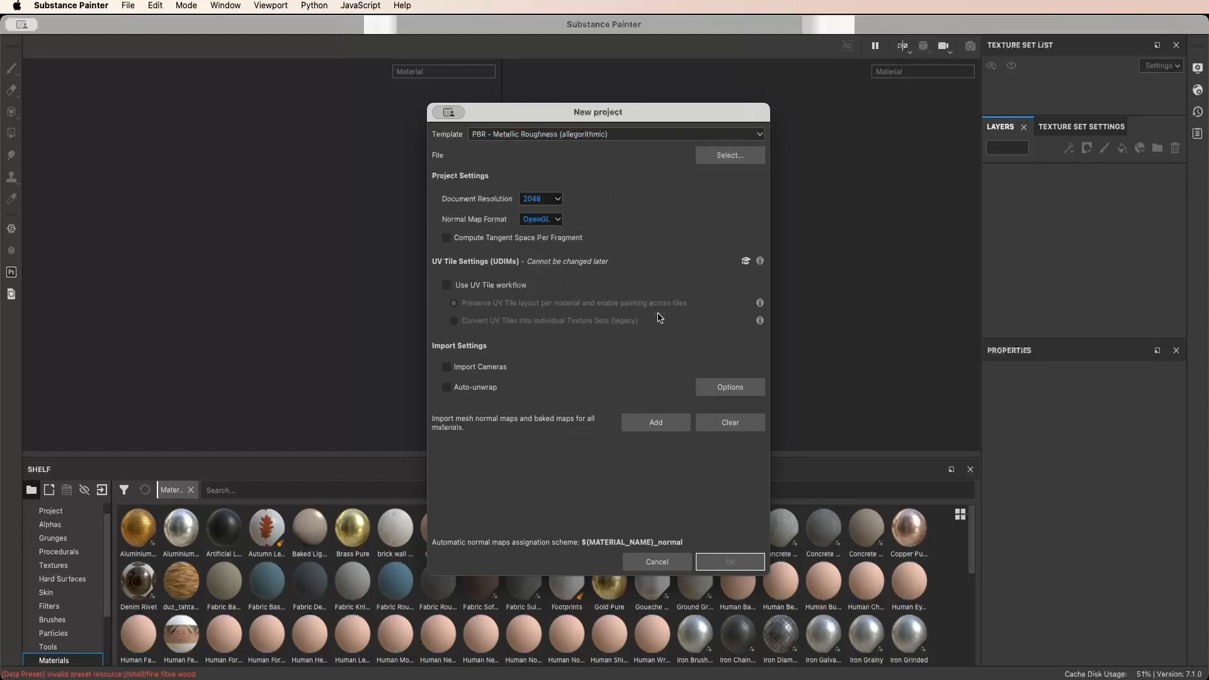
Load Minion1.fbx from the 3dPaintTextures folder as the project mesh and create the project
{"action": "left_click", "coordinate": [727, 156]}
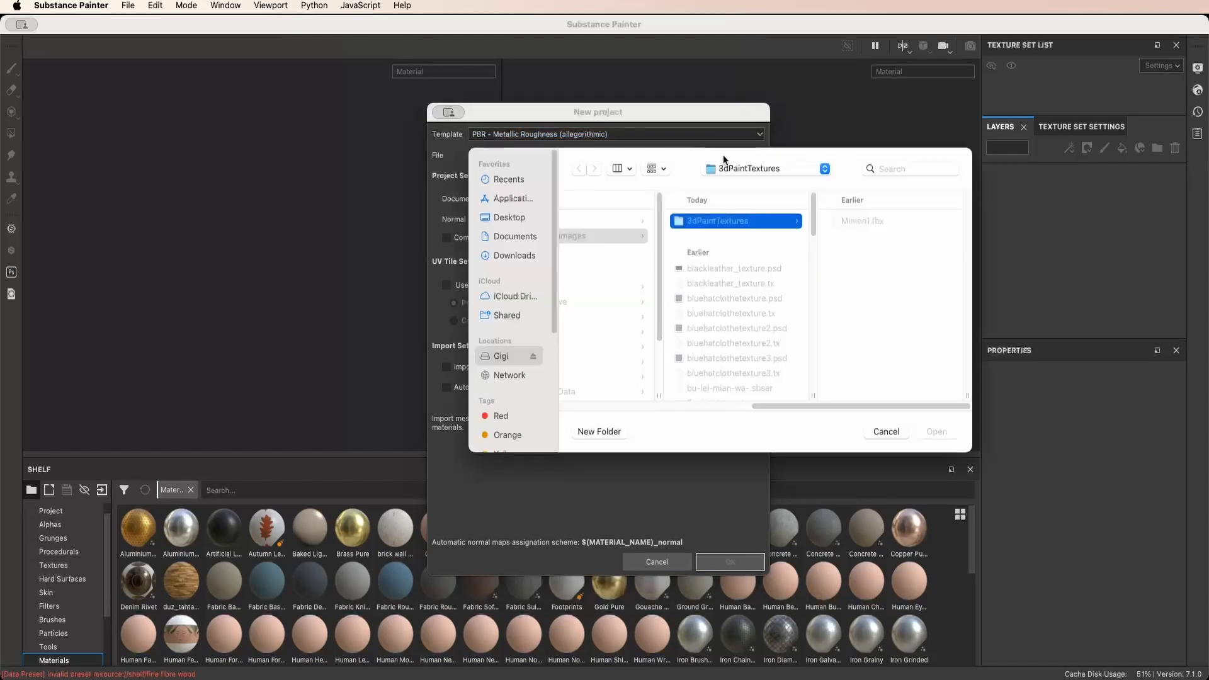
{"action": "left_click", "coordinate": [862, 221]}
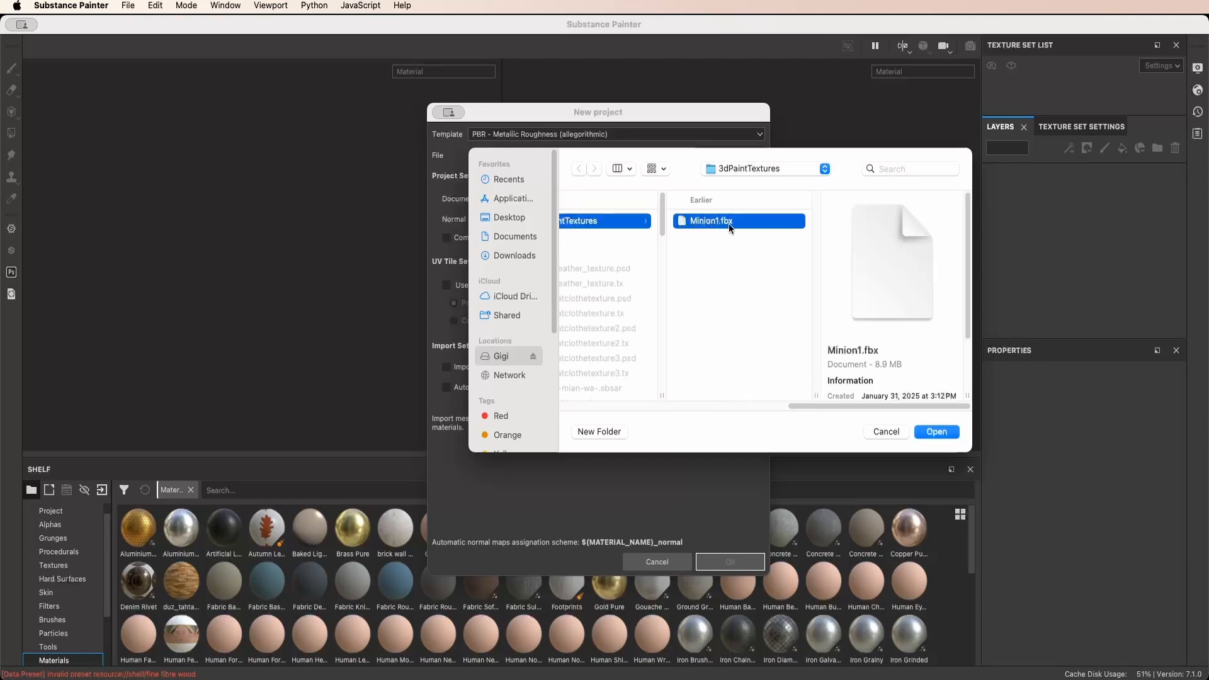
{"action": "left_click", "coordinate": [945, 432]}
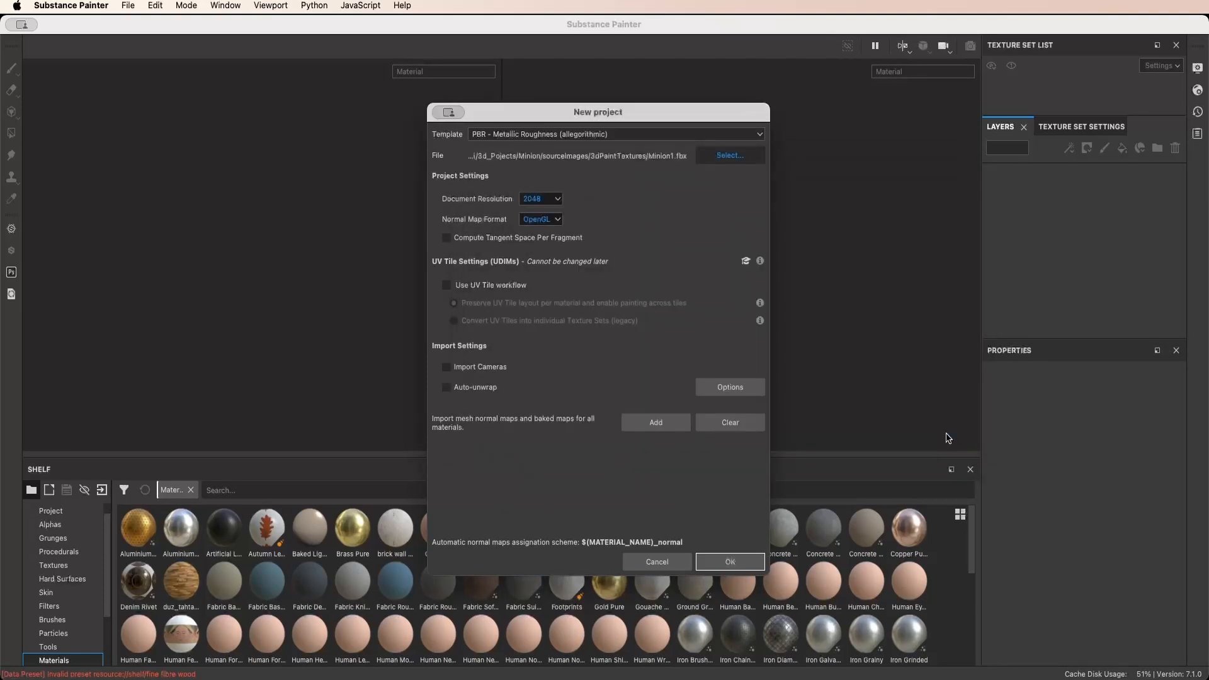
{"action": "left_click", "coordinate": [729, 561]}
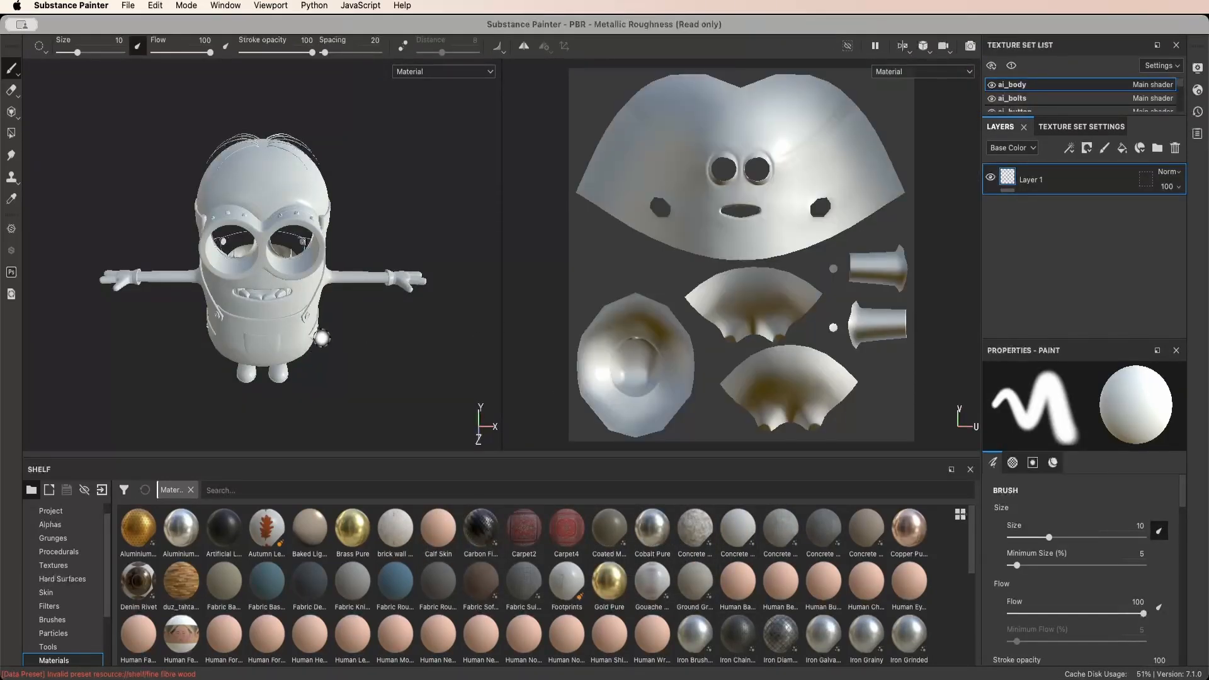
Examine the UV layouts of the model's texture sets, including the bolts, gloves, headband, hinge and shoes
{"action": "left_click_drag", "start_coordinate": [334, 345], "coordinate": [351, 329], "text": "alt"}
{"action": "middle_click_drag", "start_coordinate": [351, 329], "coordinate": [375, 332], "text": "alt"}
{"action": "scroll", "coordinate": [375, 331], "scroll_direction": "up", "scroll_amount": 5}
{"action": "left_click_drag", "start_coordinate": [376, 328], "coordinate": [402, 319], "text": "alt"}
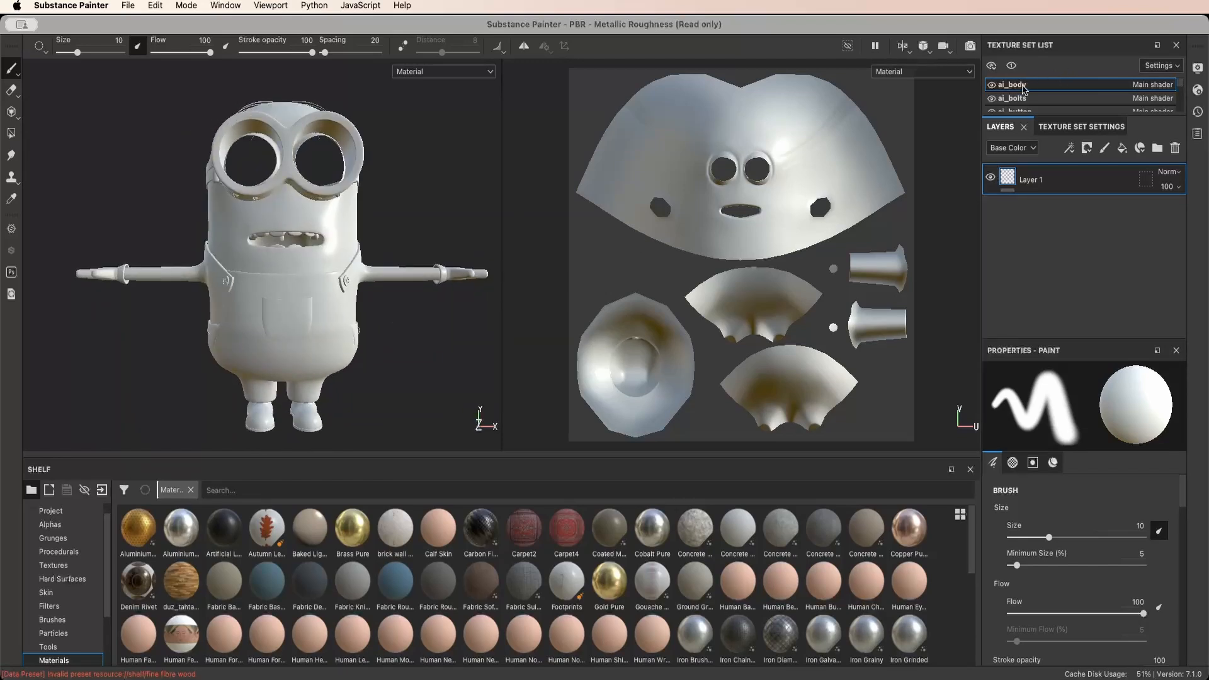
{"action": "left_click", "coordinate": [1041, 101]}
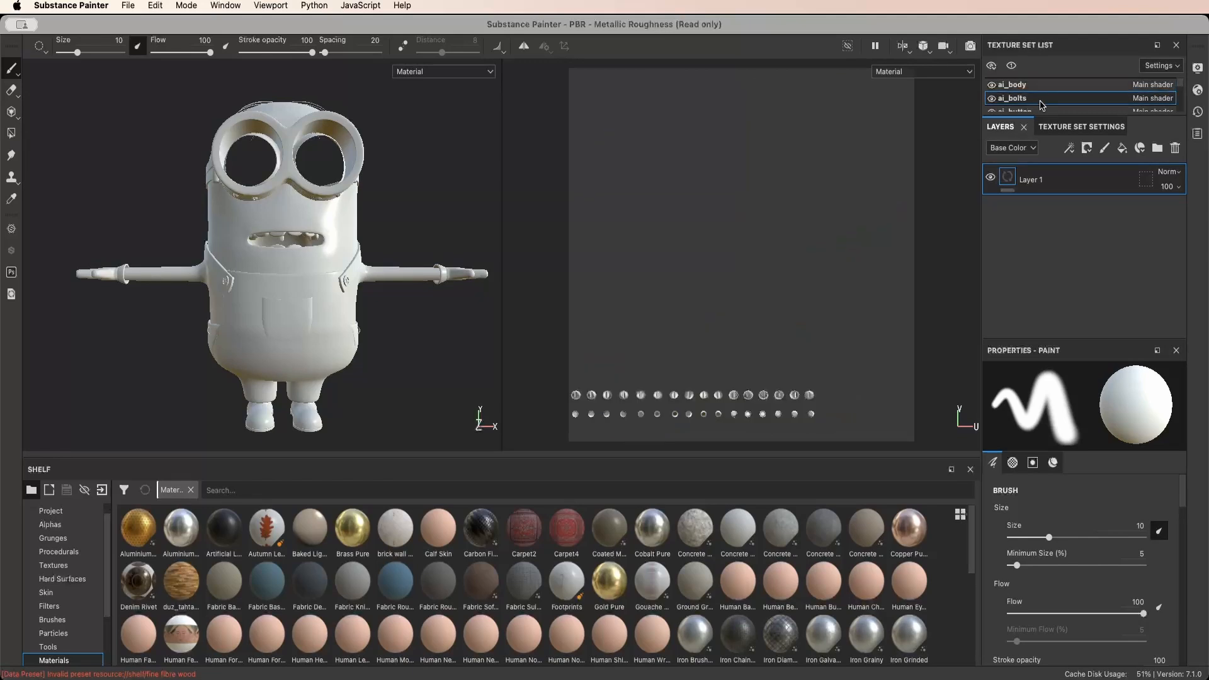
{"action": "scroll", "coordinate": [1043, 102], "scroll_direction": "down", "scroll_amount": 1}
{"action": "left_click", "coordinate": [1042, 100]}
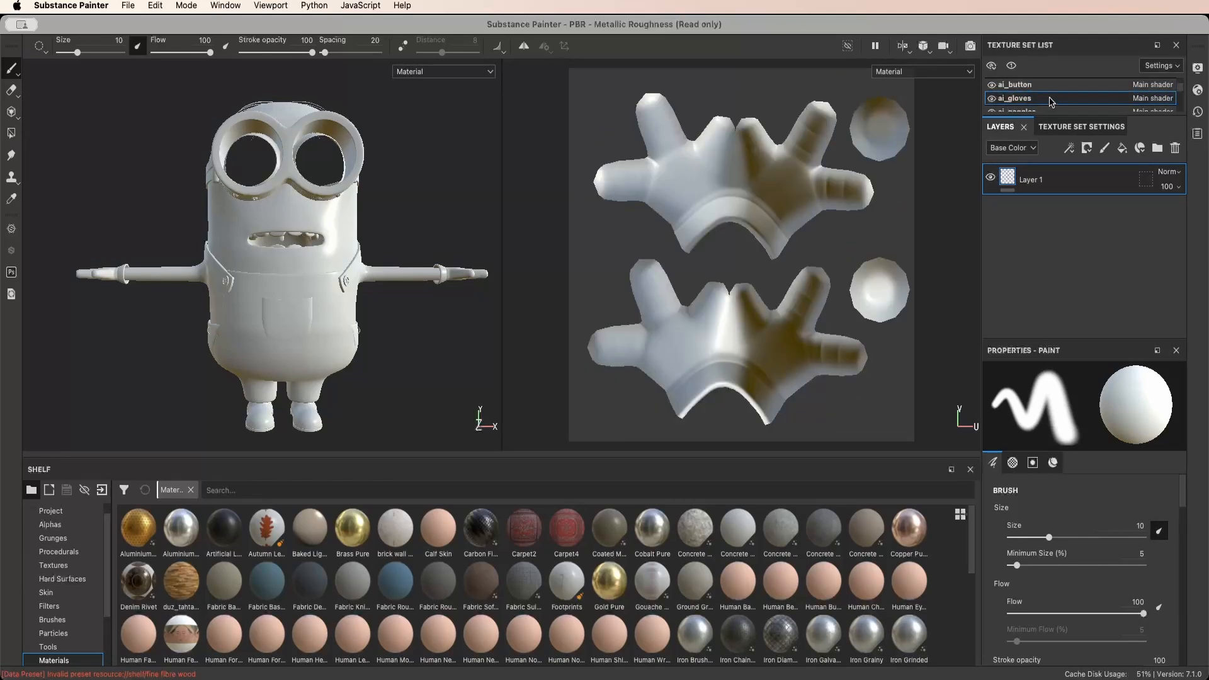
{"action": "scroll", "coordinate": [1050, 100], "scroll_direction": "down", "scroll_amount": 1}
{"action": "left_click", "coordinate": [1047, 99]}
{"action": "scroll", "coordinate": [1048, 99], "scroll_direction": "down", "scroll_amount": 1}
{"action": "left_click", "coordinate": [1048, 87]}
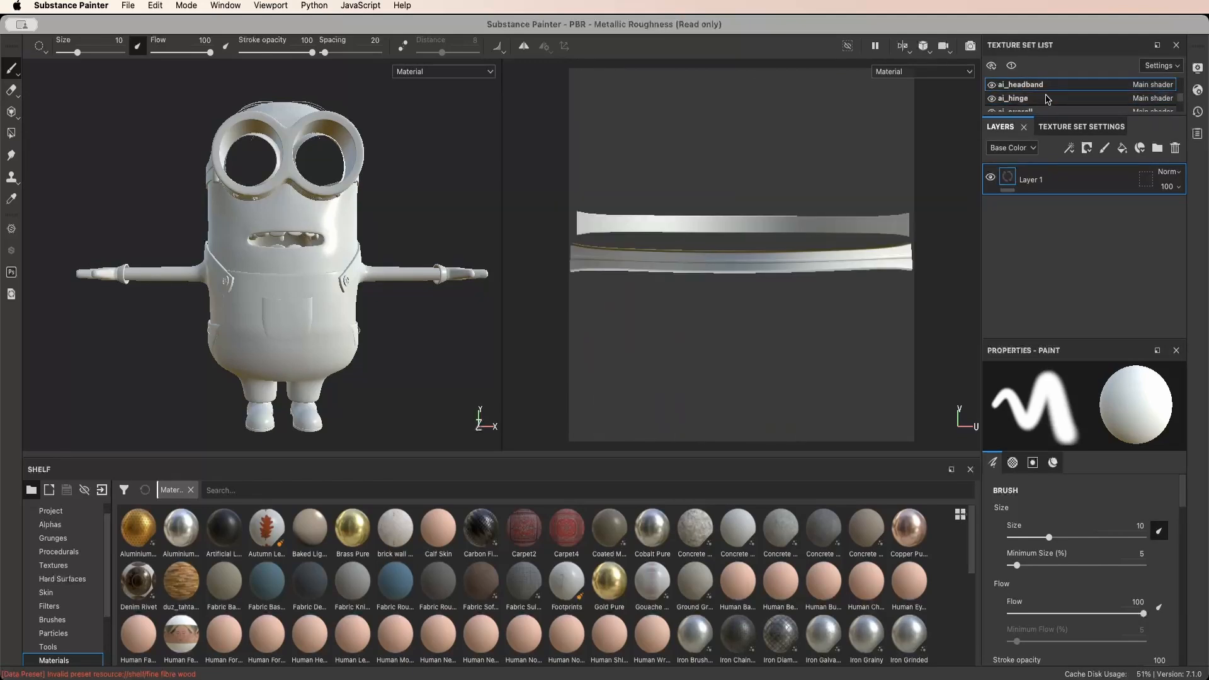
{"action": "left_click", "coordinate": [1047, 99]}
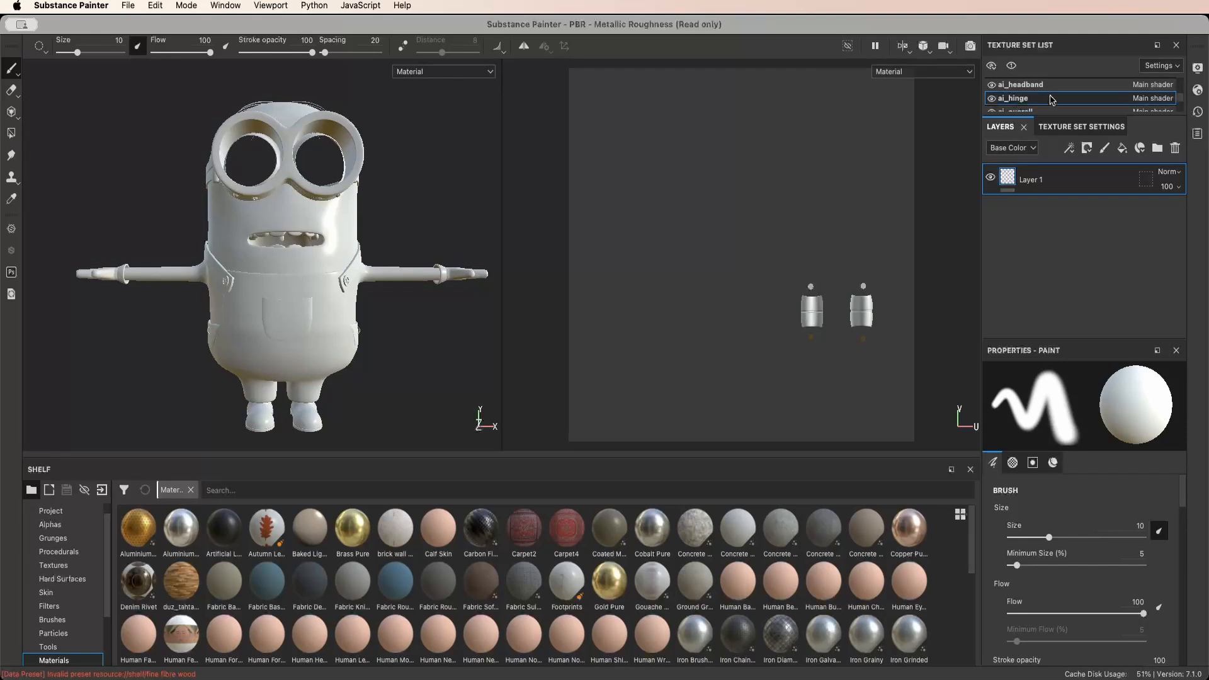
{"action": "scroll", "coordinate": [1050, 99], "scroll_direction": "down", "scroll_amount": 1}
{"action": "left_click", "coordinate": [1049, 99]}
{"action": "scroll", "coordinate": [1052, 98], "scroll_direction": "up", "scroll_amount": 5}
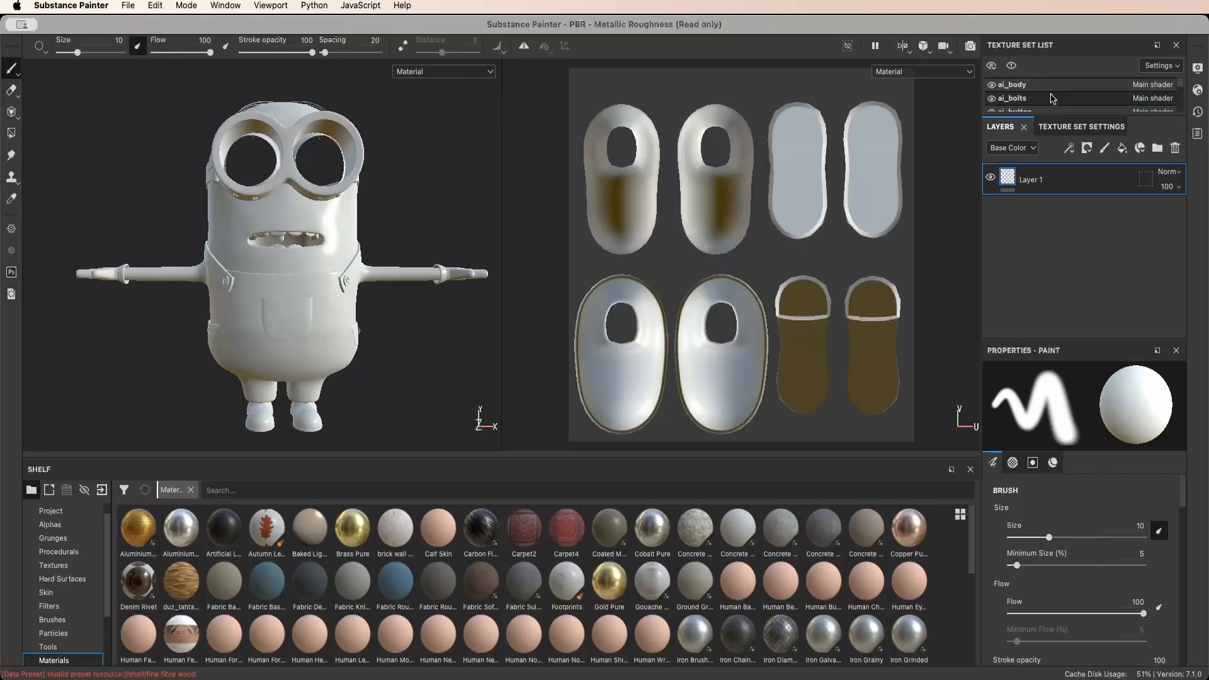
Set the size of the ai_body texture set to 4096 in its texture set settings
{"action": "left_click", "coordinate": [1051, 84]}
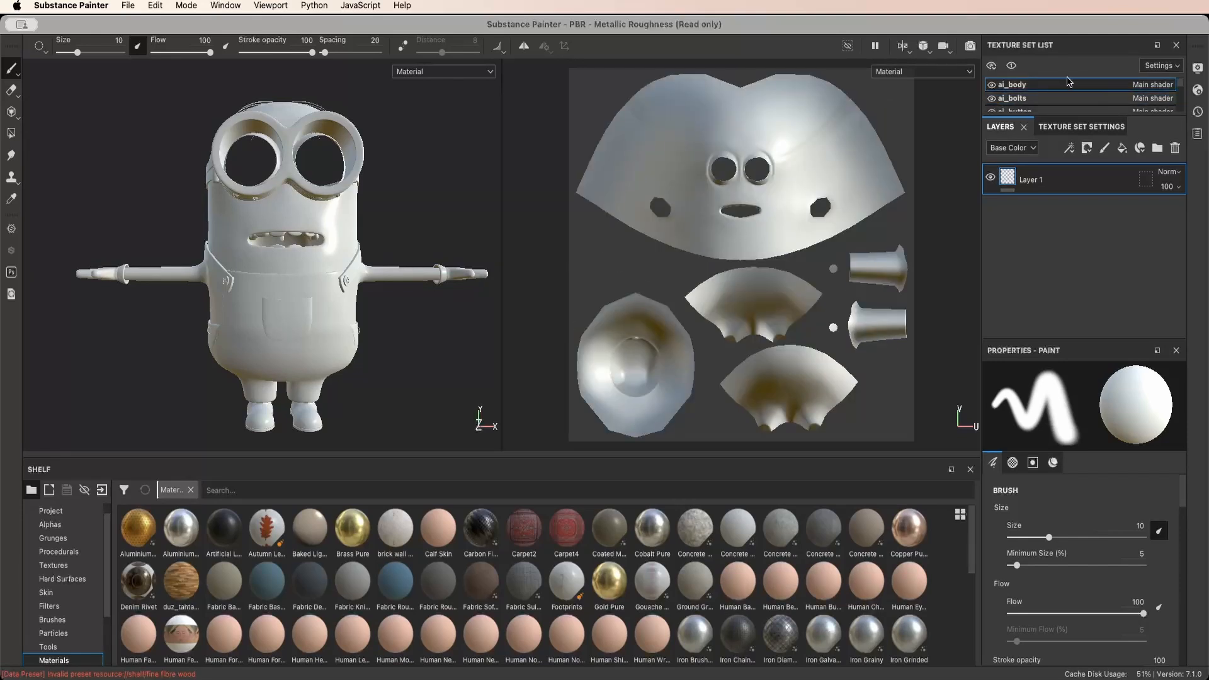
{"action": "left_click", "coordinate": [1086, 126]}
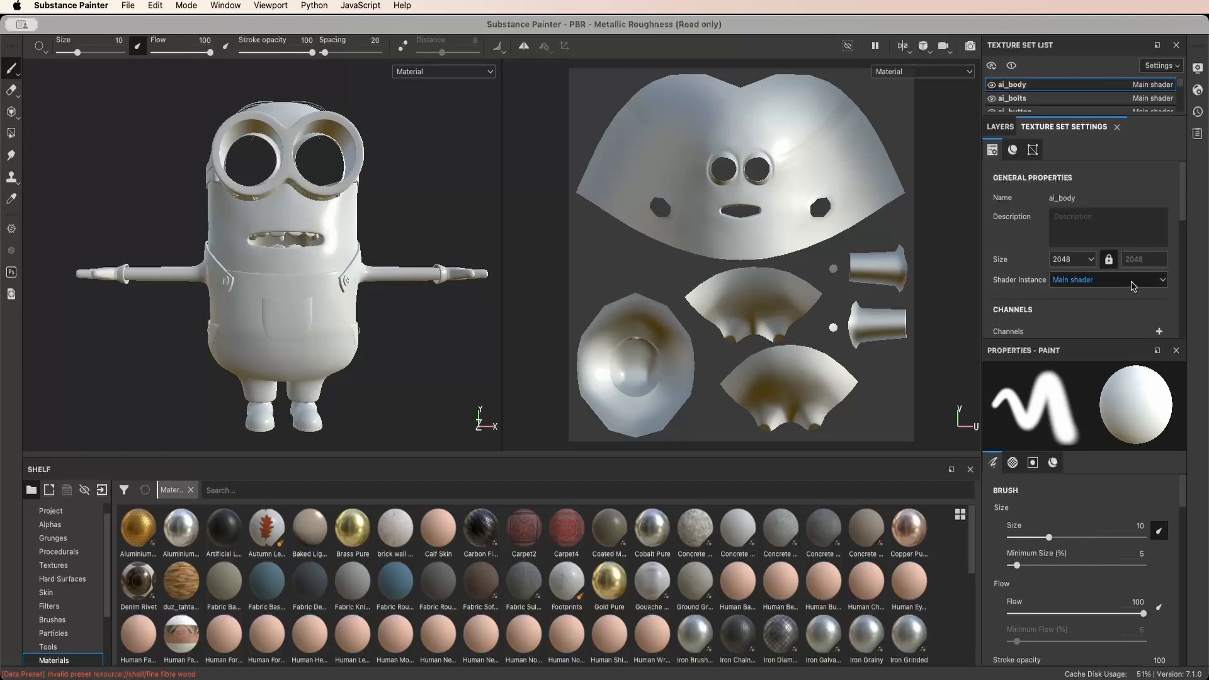
{"action": "scroll", "coordinate": [1096, 283], "scroll_direction": "down", "scroll_amount": 5}
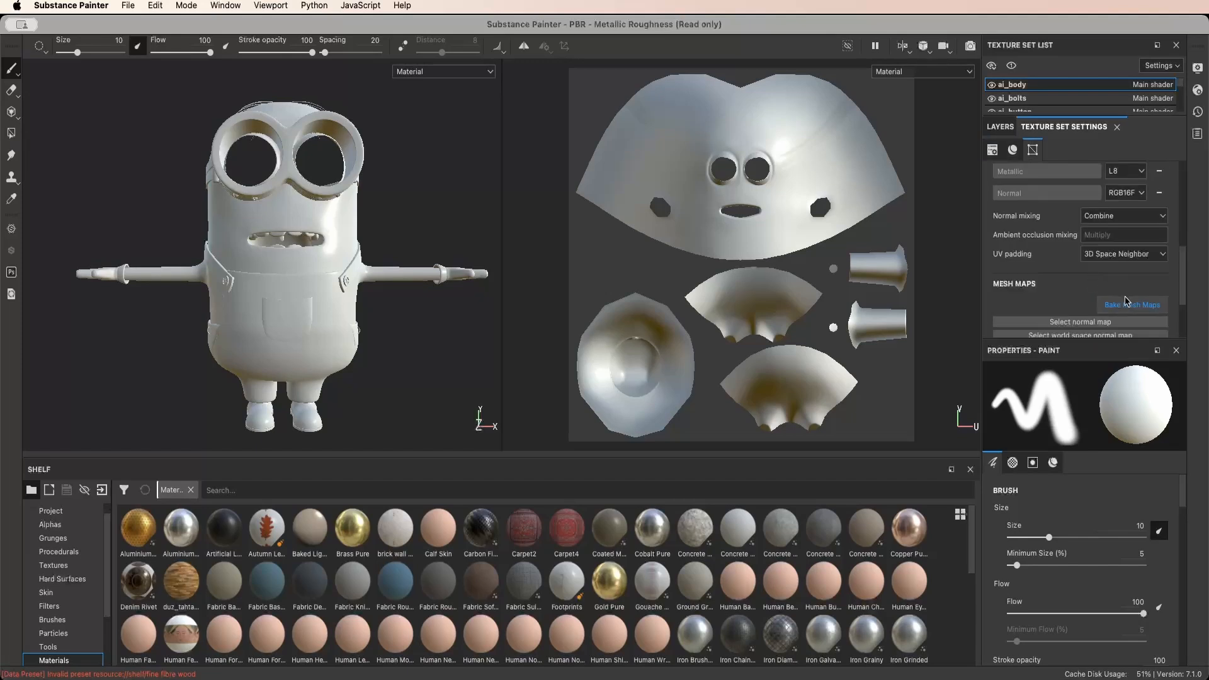
{"action": "scroll", "coordinate": [1120, 304], "scroll_direction": "up", "scroll_amount": 5}
{"action": "left_click", "coordinate": [1072, 219]}
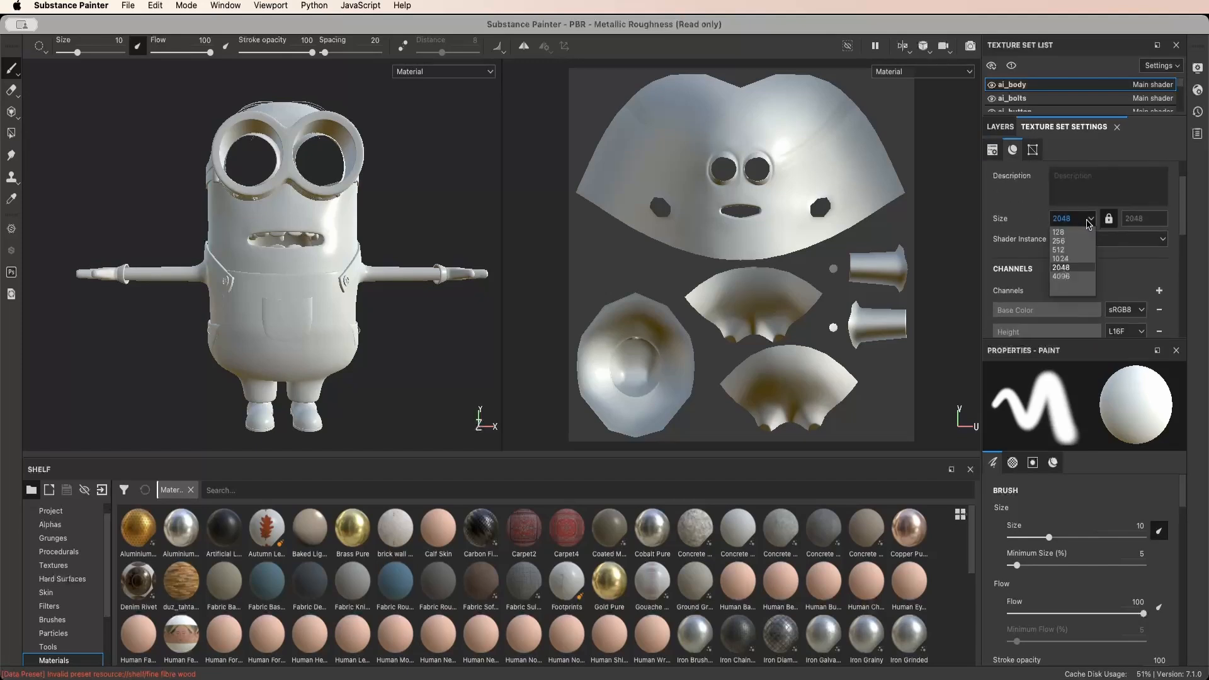
{"action": "left_click", "coordinate": [1076, 277]}
Bake all mesh maps for the selected texture sets at an output size of 4096
{"action": "scroll", "coordinate": [1078, 282], "scroll_direction": "down", "scroll_amount": 5}
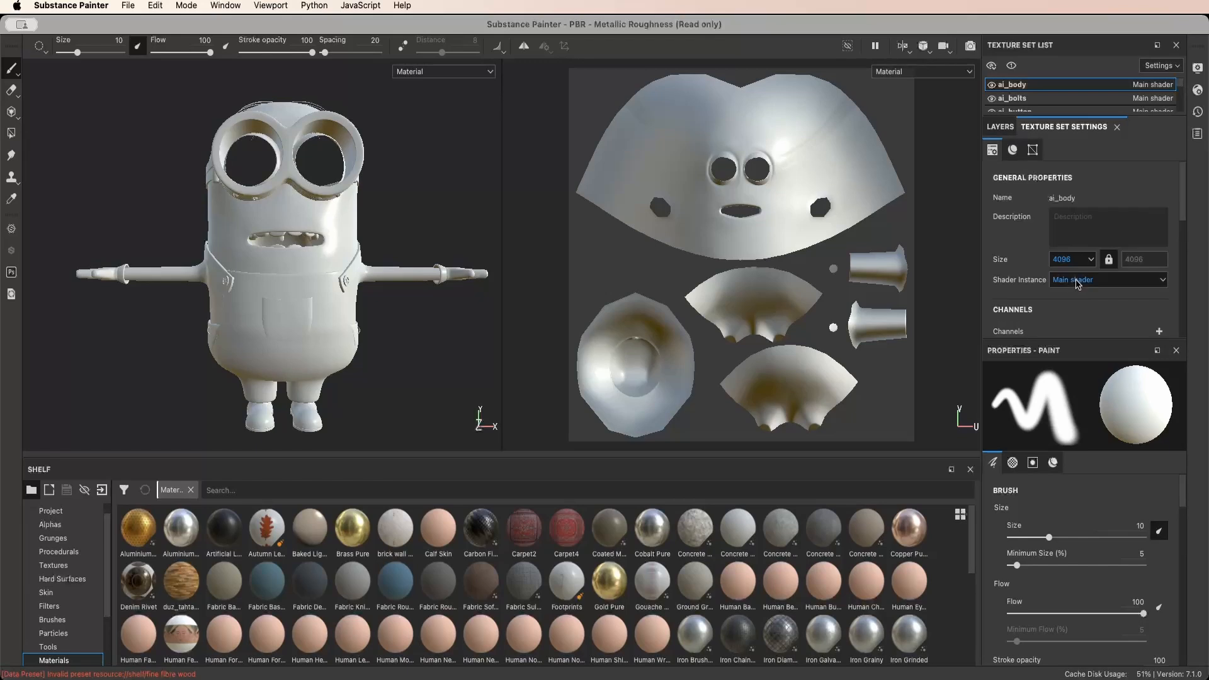
{"action": "scroll", "coordinate": [1078, 282], "scroll_direction": "down", "scroll_amount": 1}
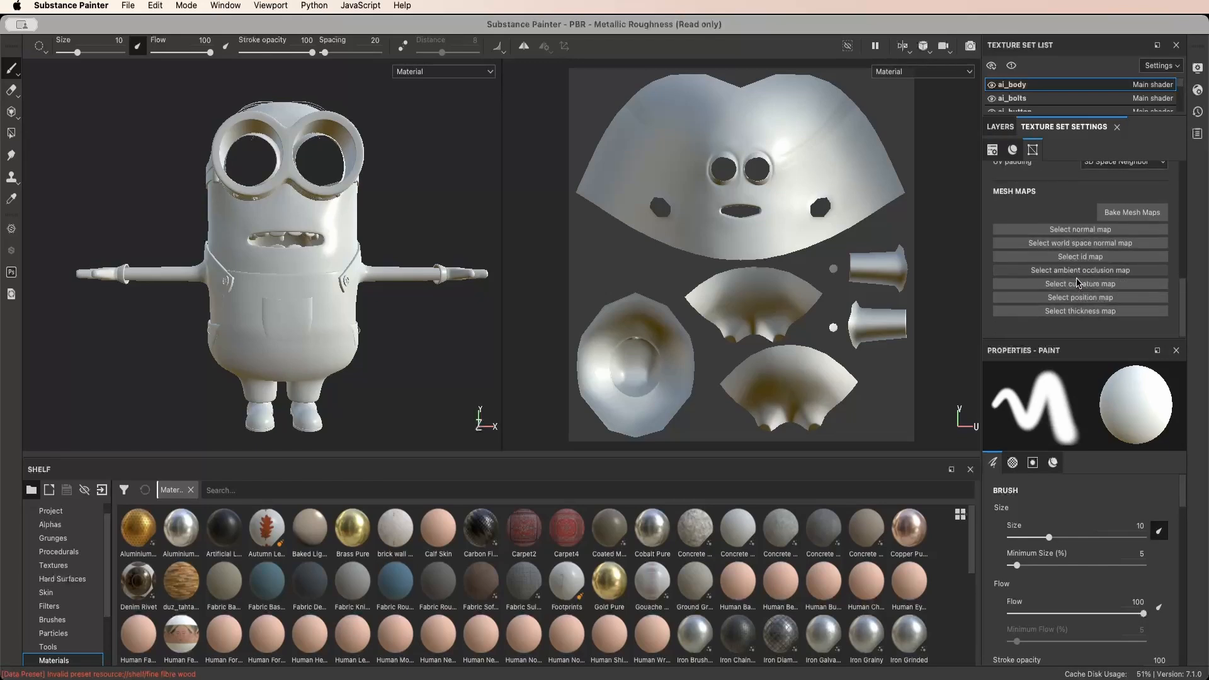
{"action": "left_click", "coordinate": [1132, 213]}
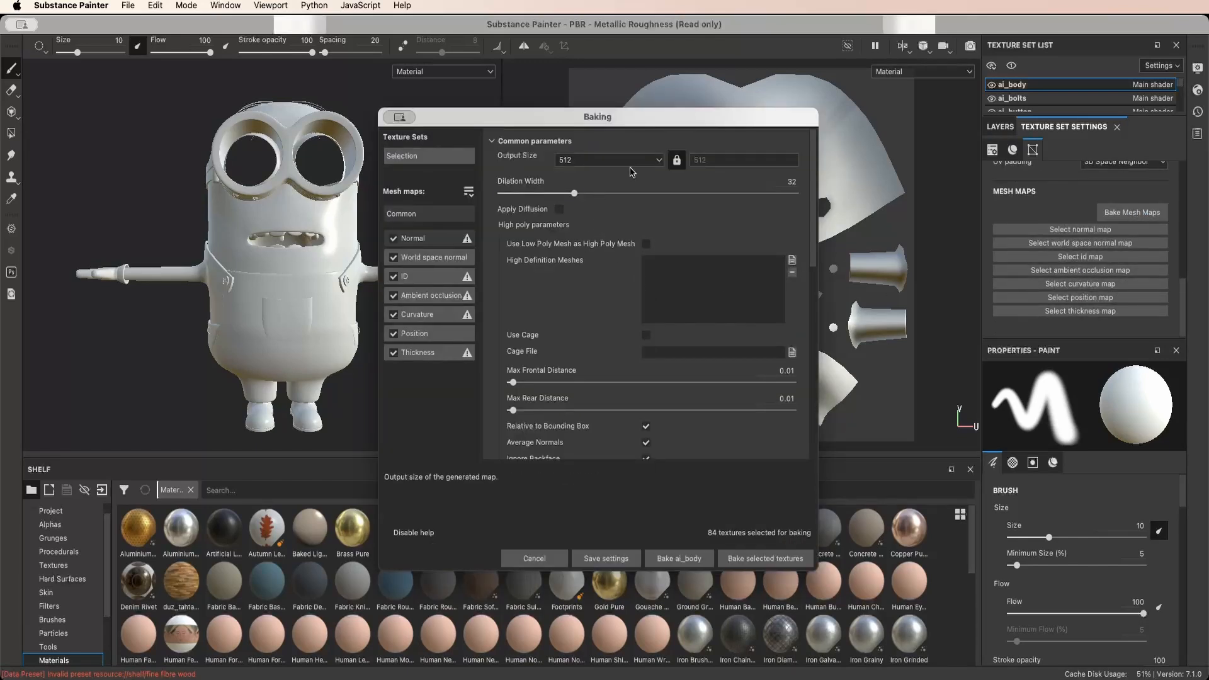
{"action": "left_click", "coordinate": [655, 161]}
{"action": "scroll", "coordinate": [600, 230], "scroll_direction": "down", "scroll_amount": 2}
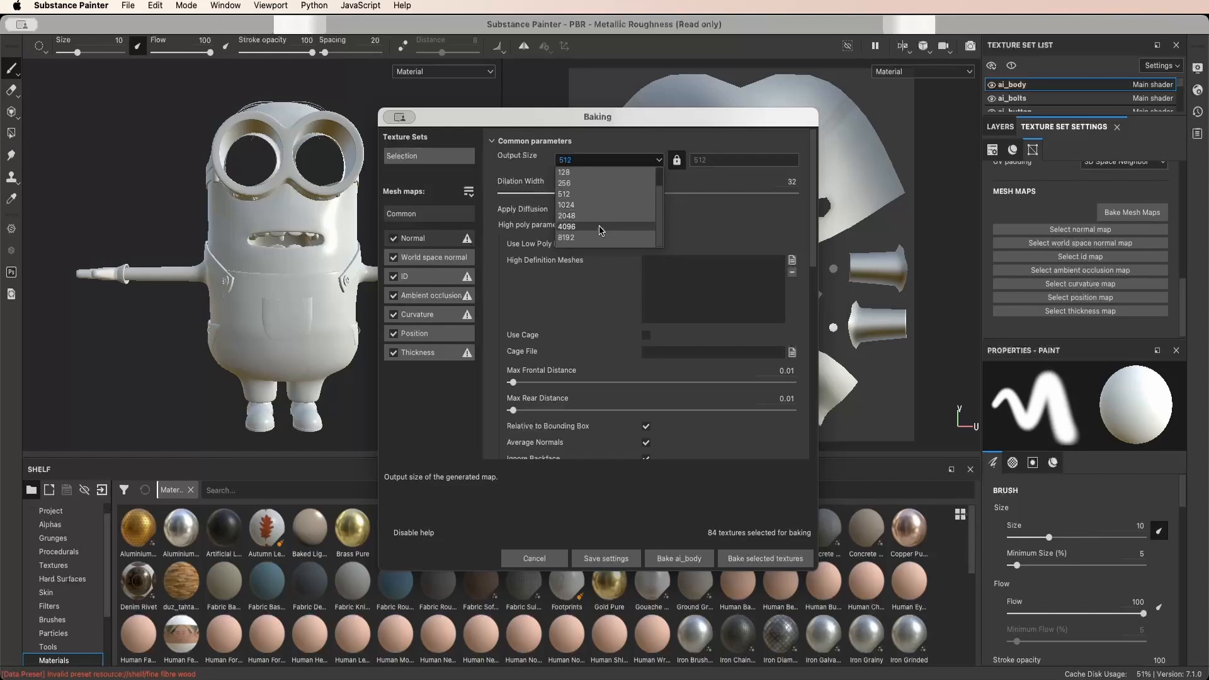
{"action": "left_click", "coordinate": [601, 228]}
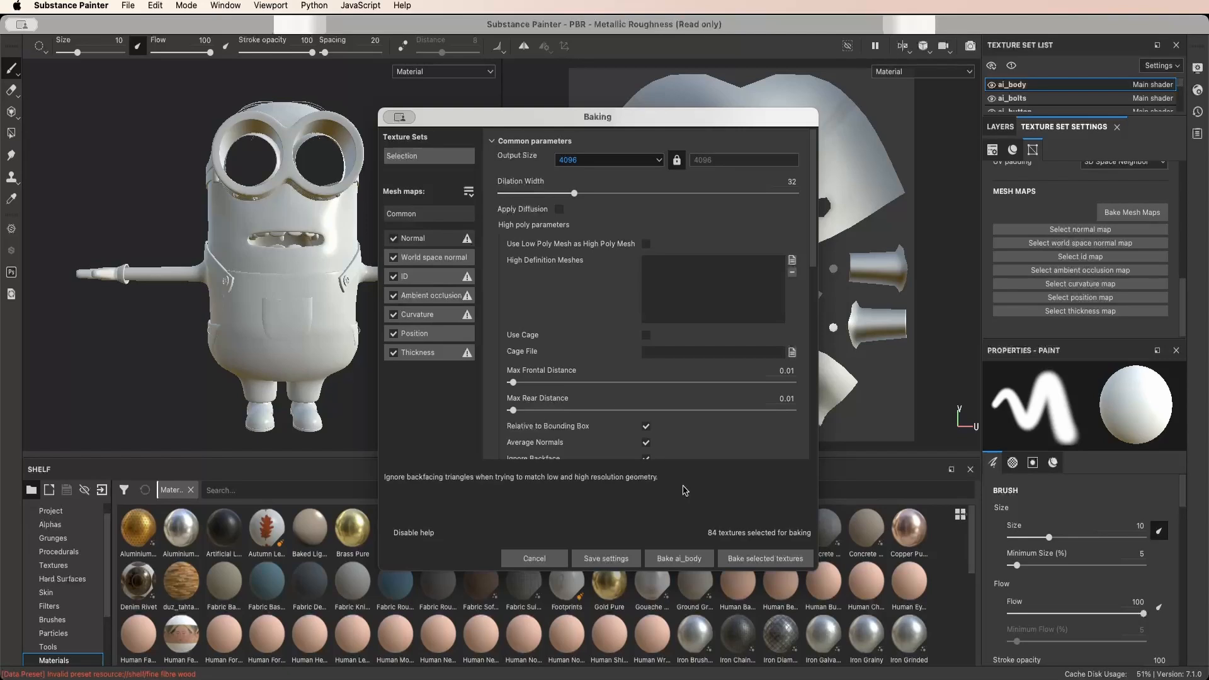
{"action": "left_click", "coordinate": [773, 559]}
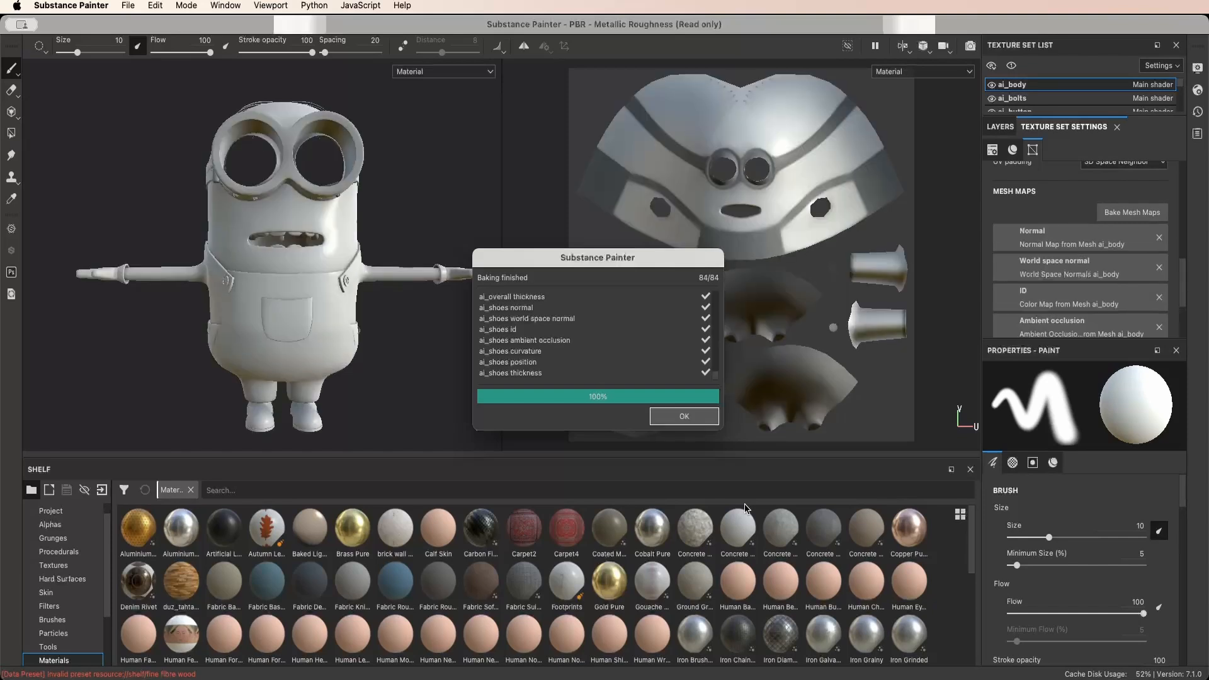
{"action": "left_click", "coordinate": [695, 422]}
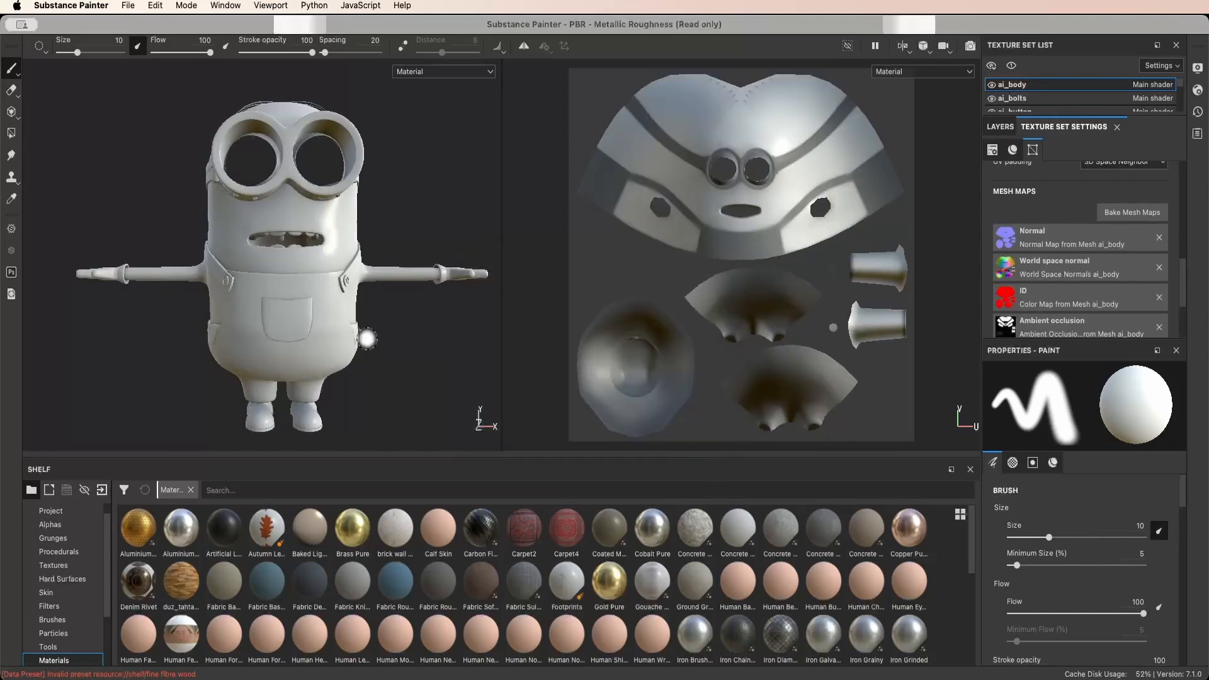
Add the Plastic Matte Pure material as a fill layer beneath Layer 1 in the ai_body texture set
{"action": "mouse_move", "coordinate": [366, 339]}
{"action": "left_mouse_down", "text": "alt"}
{"action": "mouse_move", "coordinate": [251, 343]}
{"action": "mouse_move", "coordinate": [361, 343]}
{"action": "left_mouse_up", "text": "alt"}
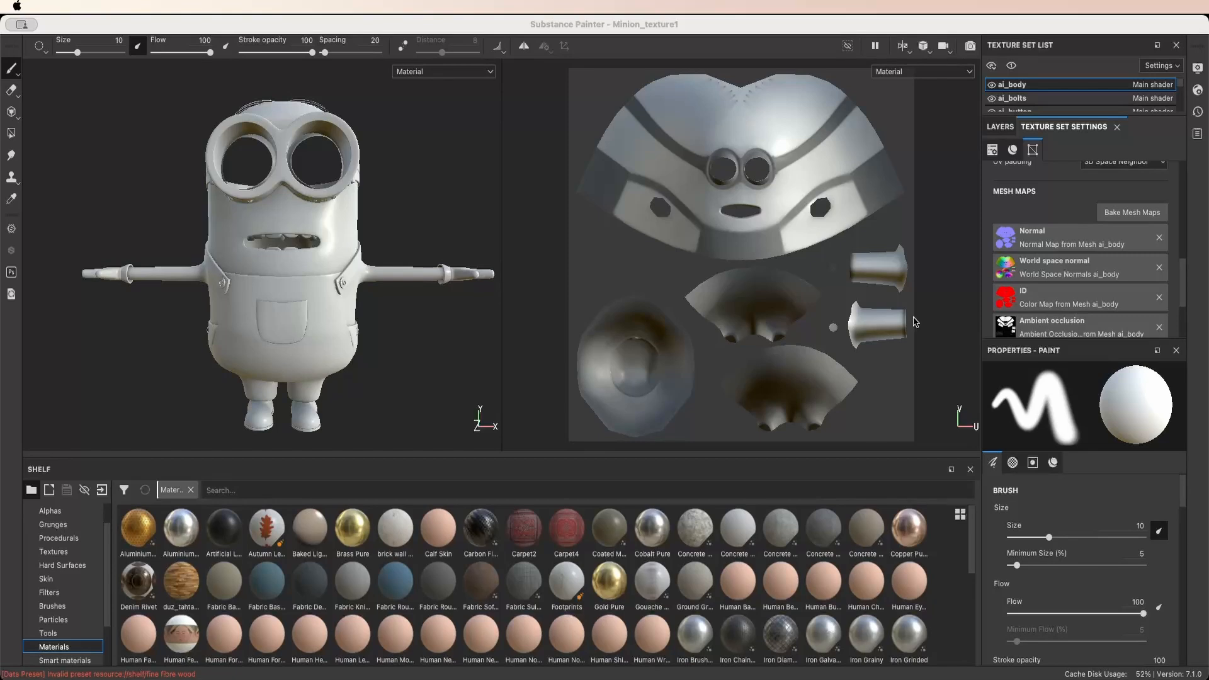
{"action": "left_click", "coordinate": [1010, 128]}
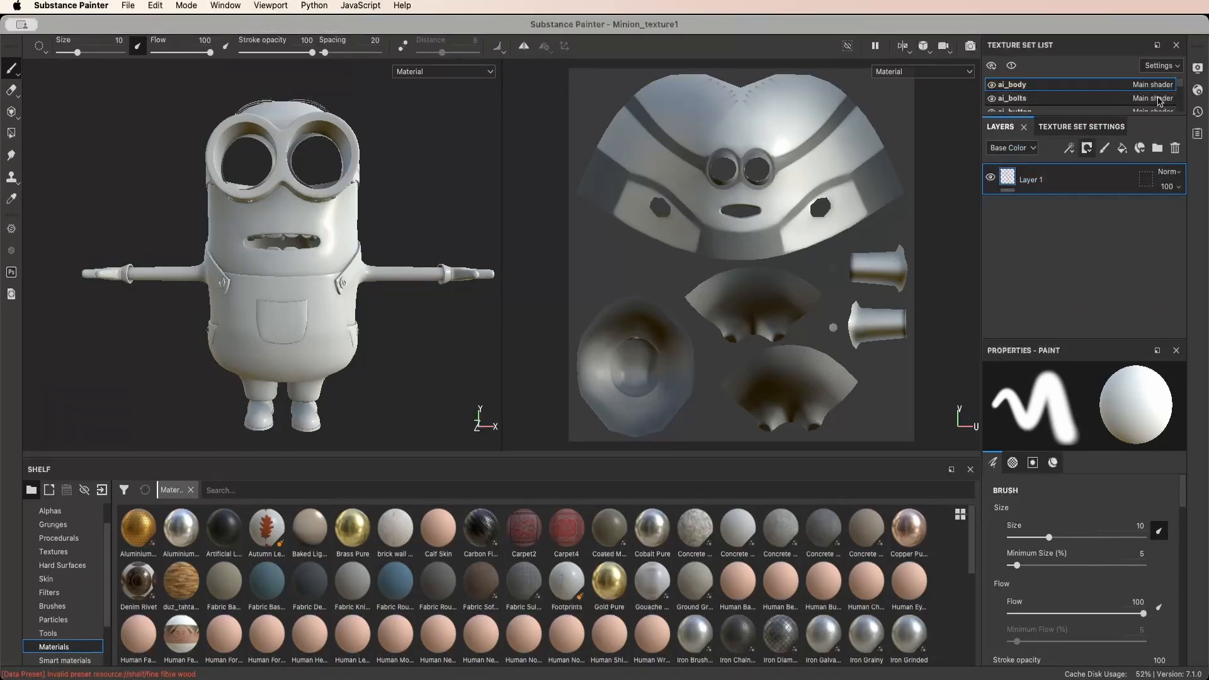
{"action": "left_click", "coordinate": [1030, 98]}
{"action": "left_click", "coordinate": [1029, 87]}
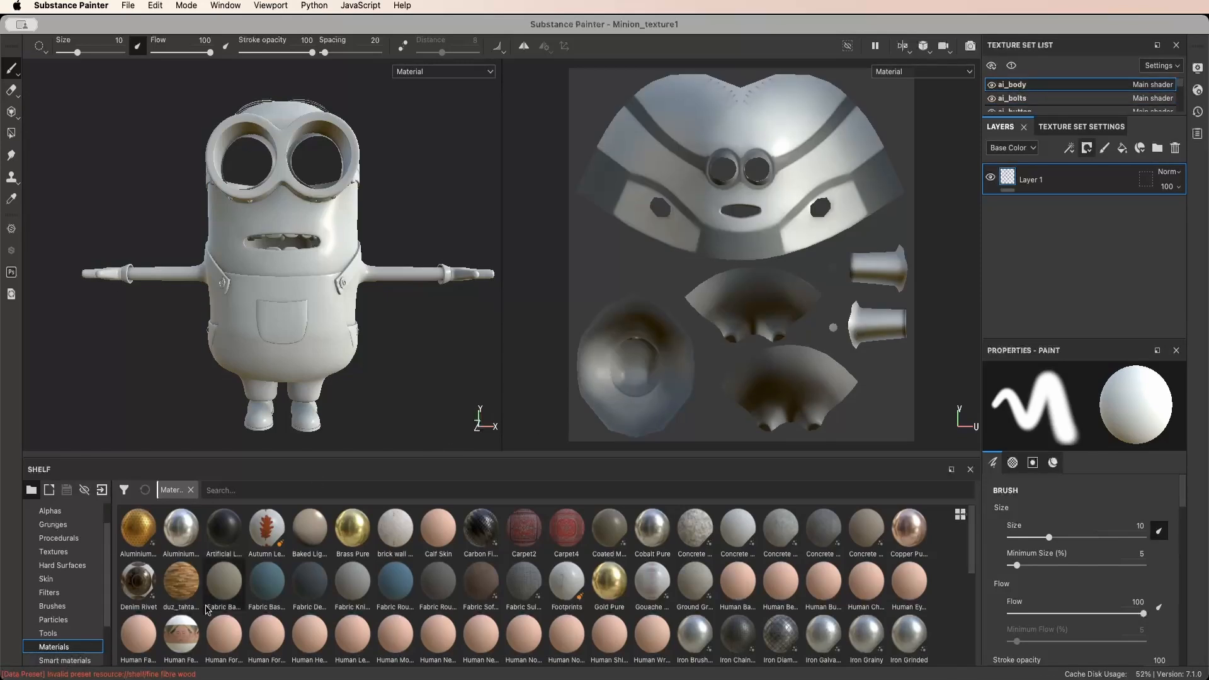
{"action": "scroll", "coordinate": [230, 607], "scroll_direction": "down", "scroll_amount": 3}
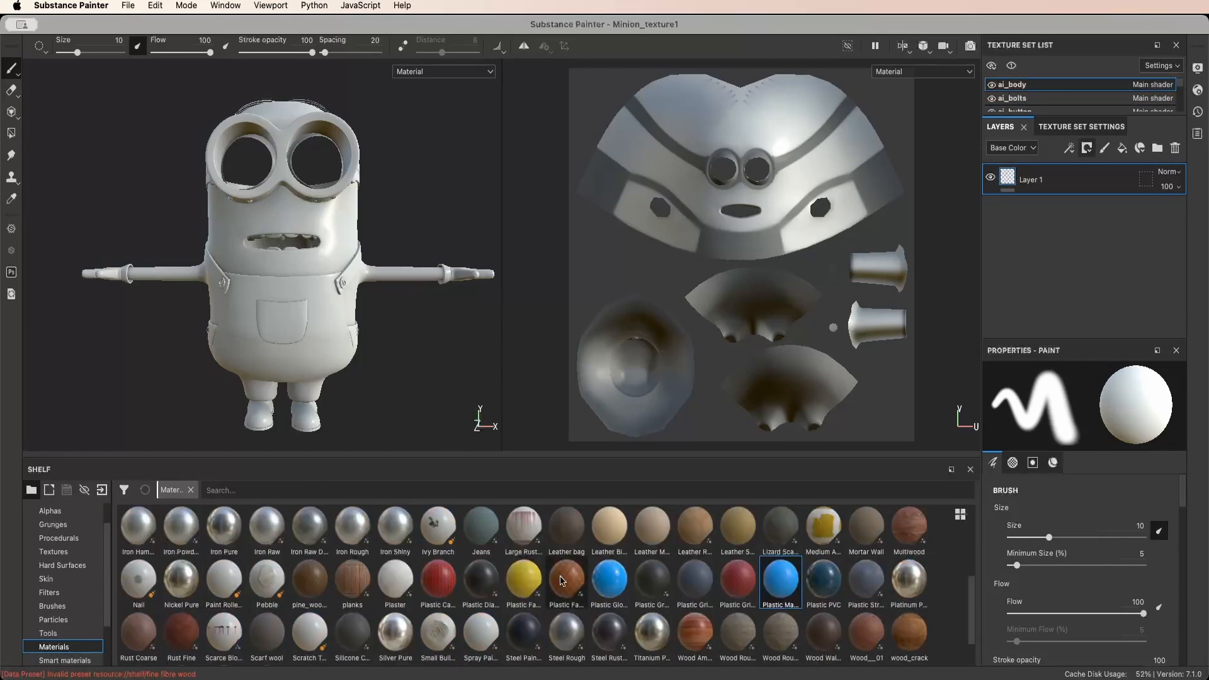
{"action": "left_click", "coordinate": [775, 590]}
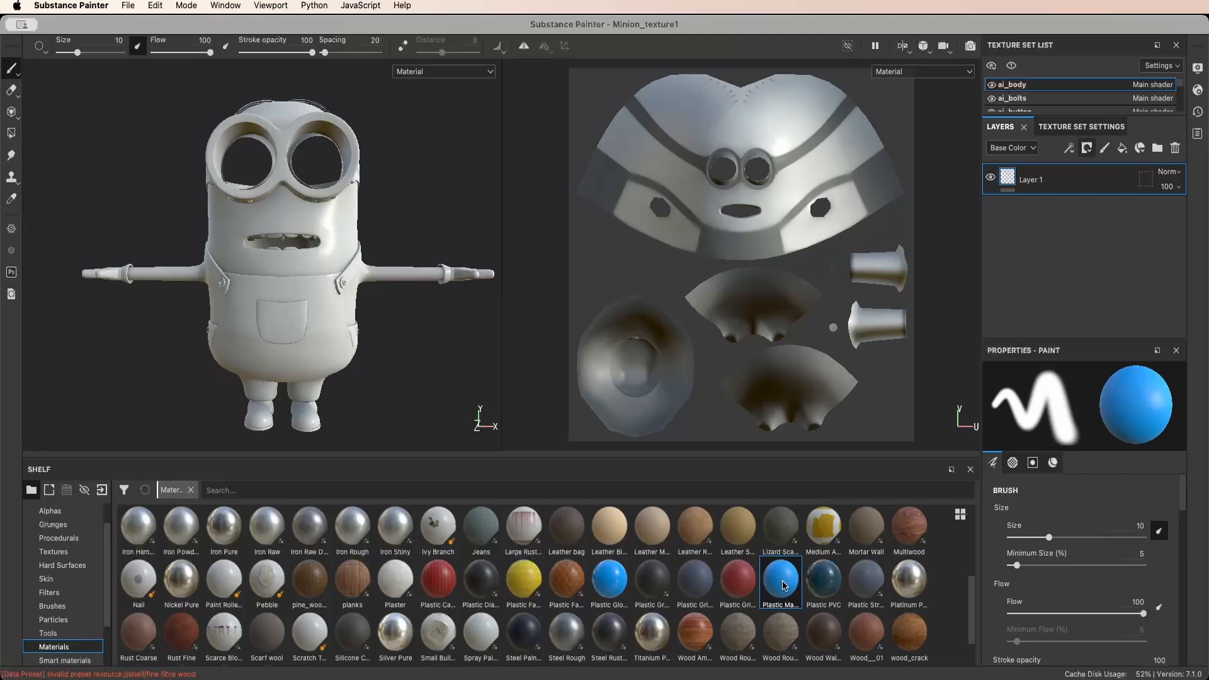
{"action": "left_click_drag", "start_coordinate": [783, 585], "coordinate": [1019, 203]}
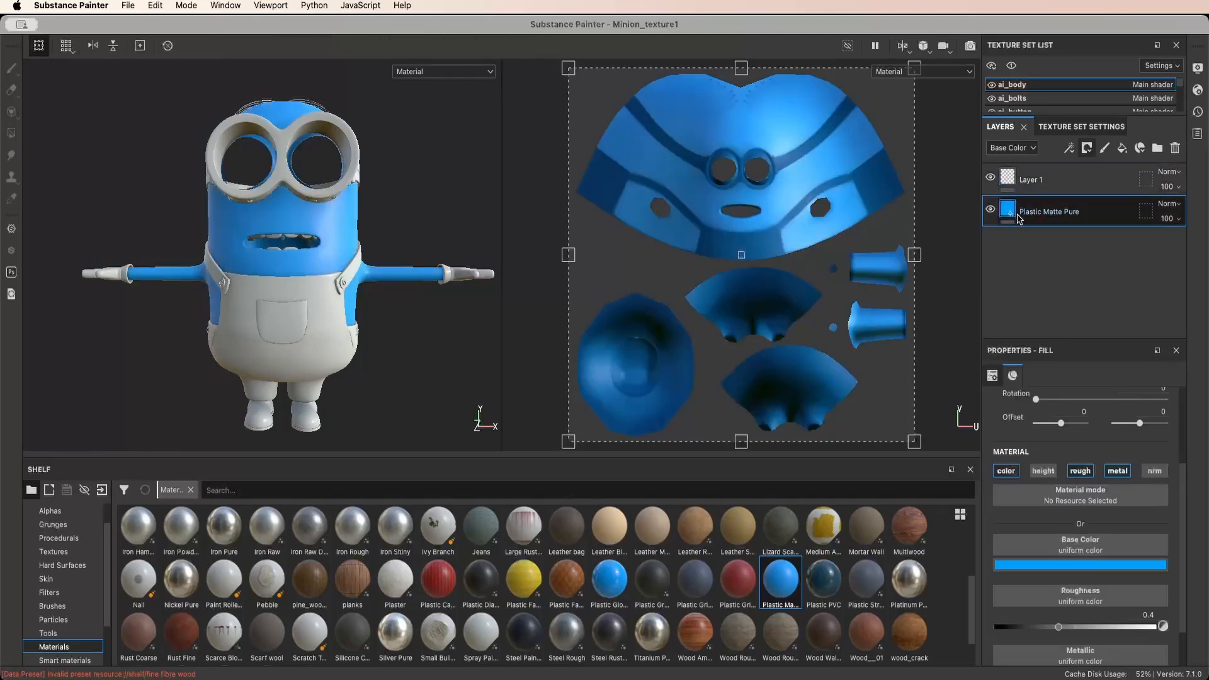
Raise the roughness of the Plastic Matte Pure layer to about 0.67
{"action": "left_click_drag", "start_coordinate": [369, 297], "coordinate": [337, 288], "text": "alt"}
{"action": "scroll", "coordinate": [314, 294], "scroll_direction": "up", "scroll_amount": 5}
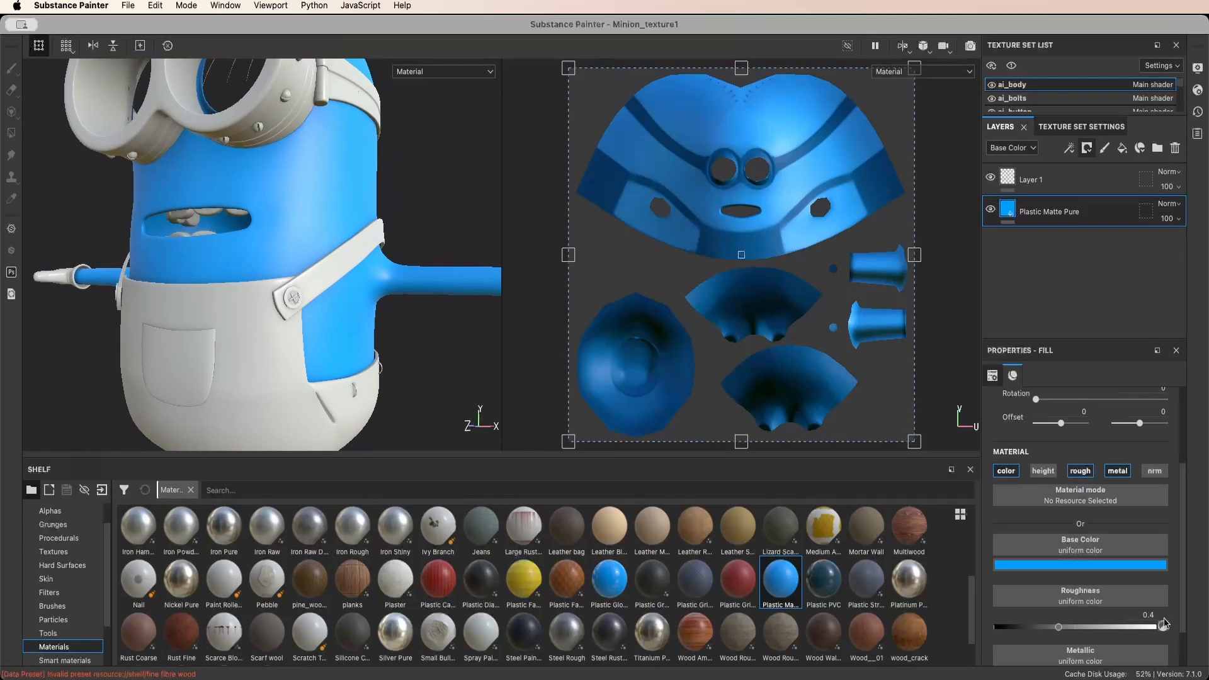
{"action": "left_click_drag", "start_coordinate": [1060, 630], "coordinate": [1103, 632]}
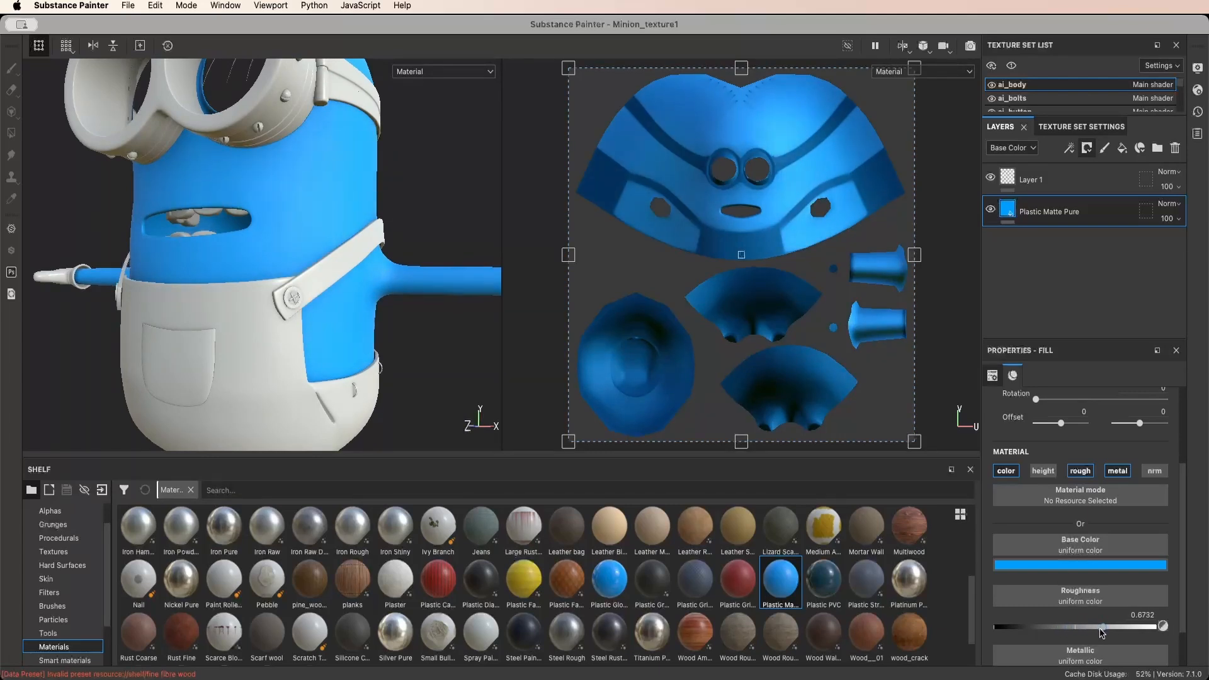
Change the base color of the Plastic Matte Pure layer to a warm yellow with a hue of about 0.12
{"action": "scroll", "coordinate": [410, 375], "scroll_direction": "down", "scroll_amount": 8}
{"action": "mouse_move", "coordinate": [410, 374]}
{"action": "left_mouse_down", "text": "alt"}
{"action": "mouse_move", "coordinate": [381, 369]}
{"action": "mouse_move", "coordinate": [392, 385]}
{"action": "mouse_move", "coordinate": [410, 368]}
{"action": "left_mouse_up", "text": "alt"}
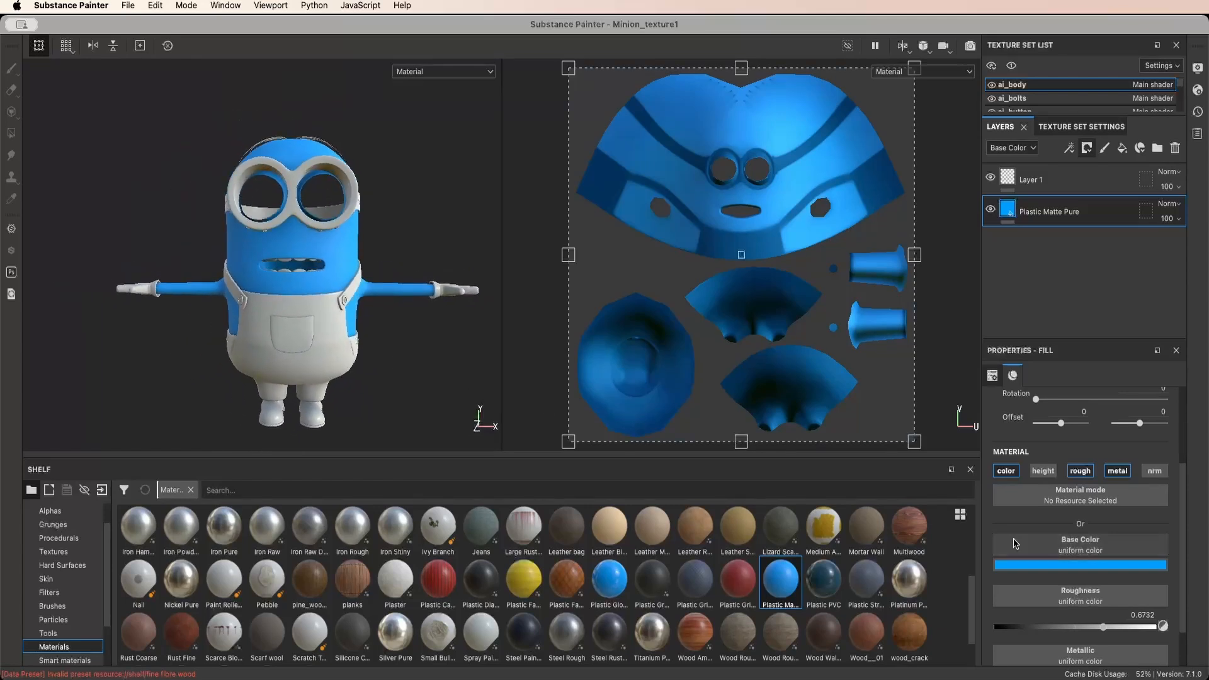
{"action": "left_click", "coordinate": [1074, 568]}
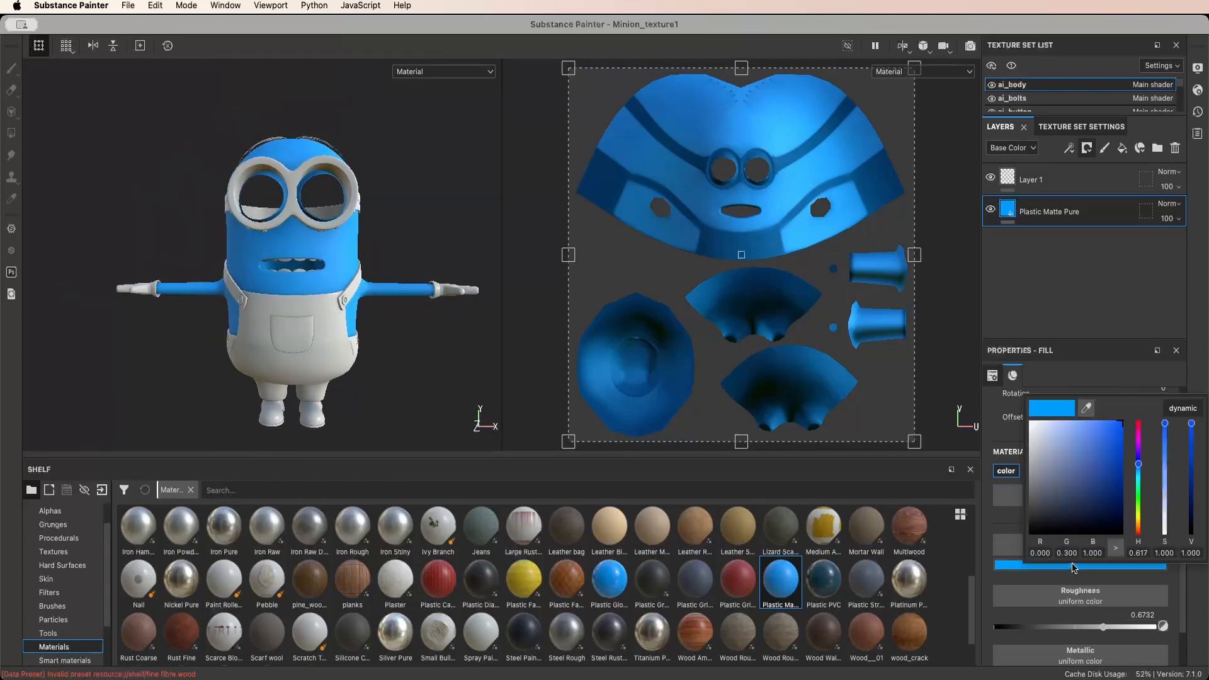
{"action": "left_click_drag", "start_coordinate": [1140, 473], "coordinate": [1143, 521]}
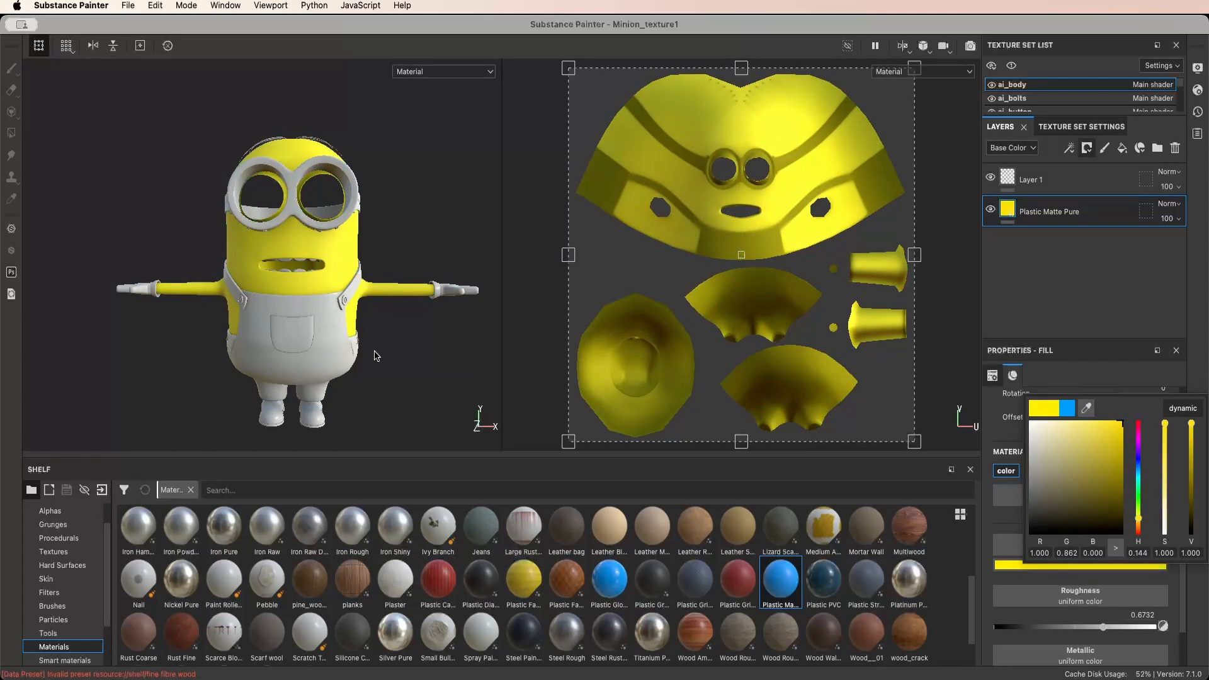
{"action": "scroll", "coordinate": [406, 338], "scroll_direction": "up", "scroll_amount": 5}
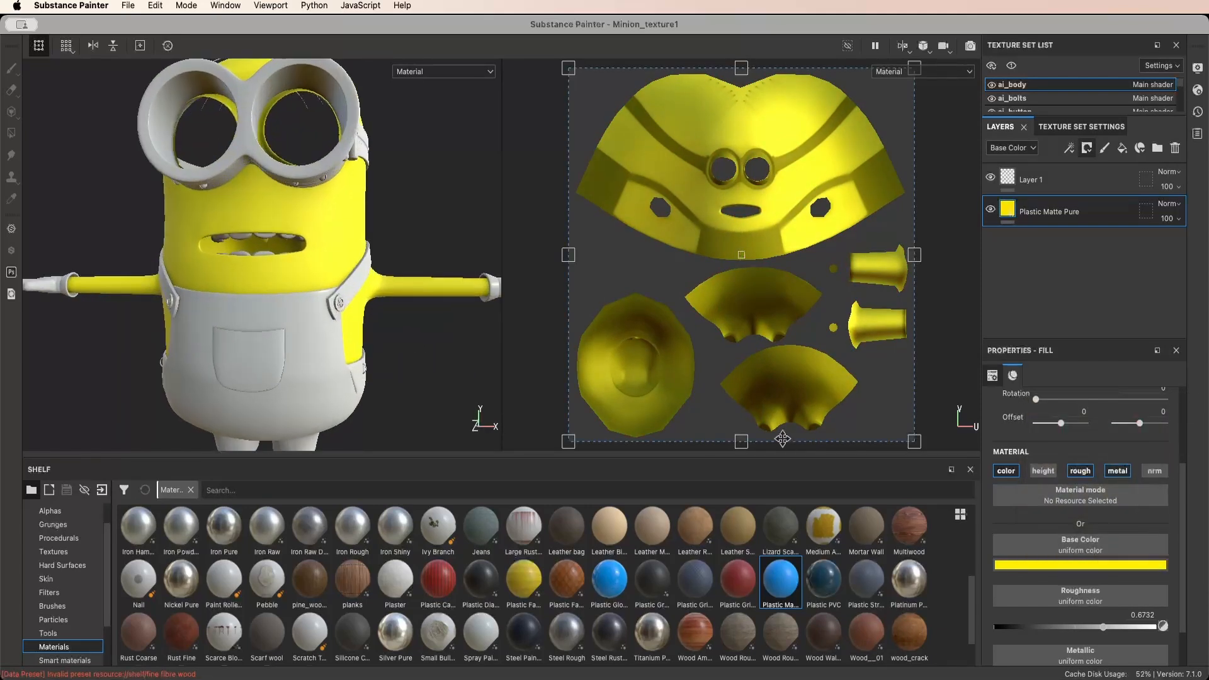
{"action": "left_click", "coordinate": [1080, 564]}
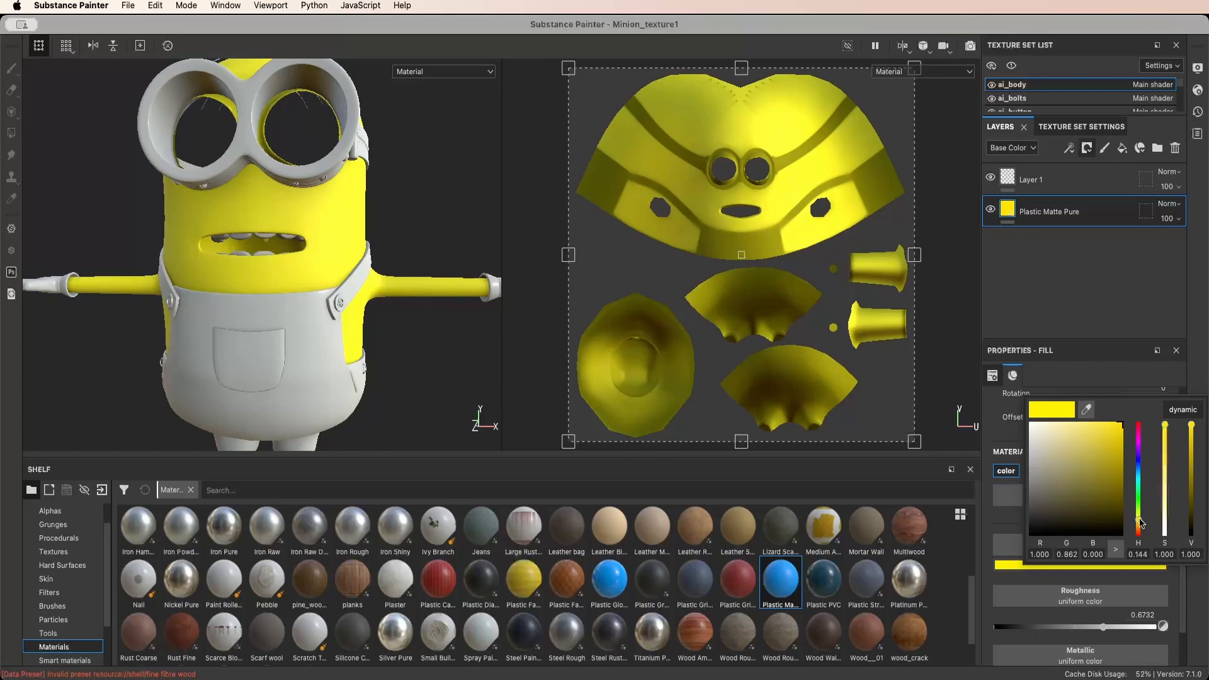
{"action": "left_click_drag", "start_coordinate": [1140, 525], "coordinate": [1141, 525]}
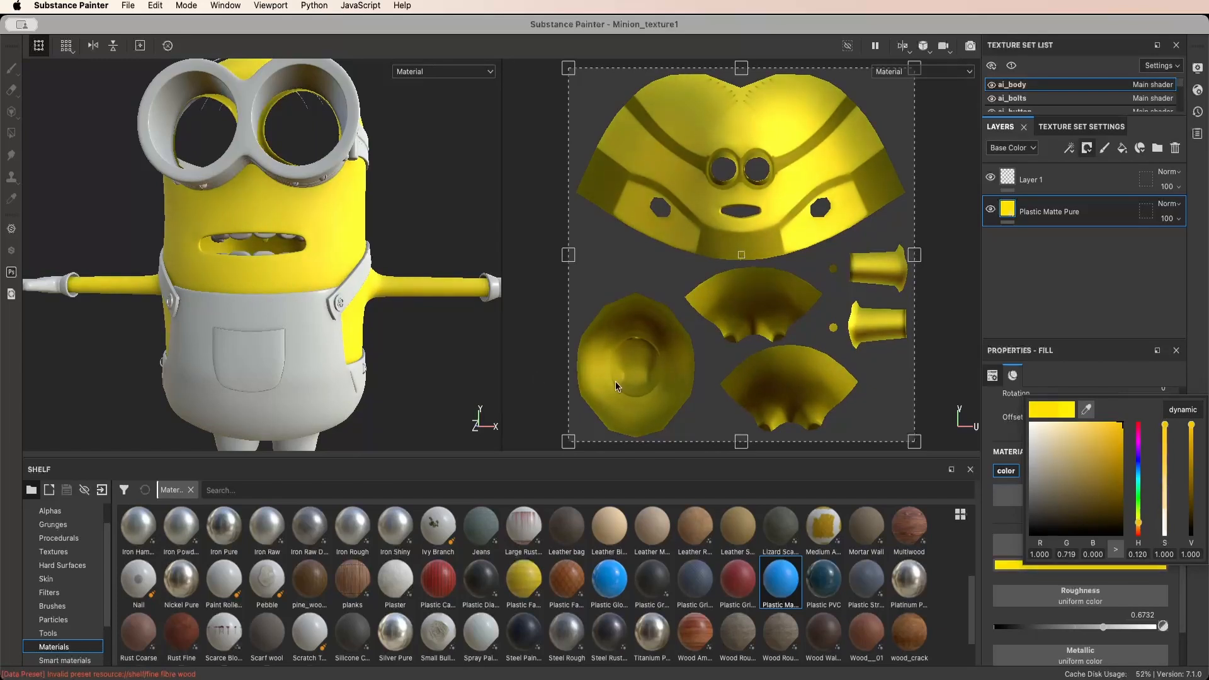
{"action": "mouse_move", "coordinate": [329, 312]}
{"action": "left_mouse_down", "text": "alt"}
{"action": "mouse_move", "coordinate": [408, 314]}
{"action": "mouse_move", "coordinate": [328, 313]}
{"action": "left_mouse_up", "text": "alt"}
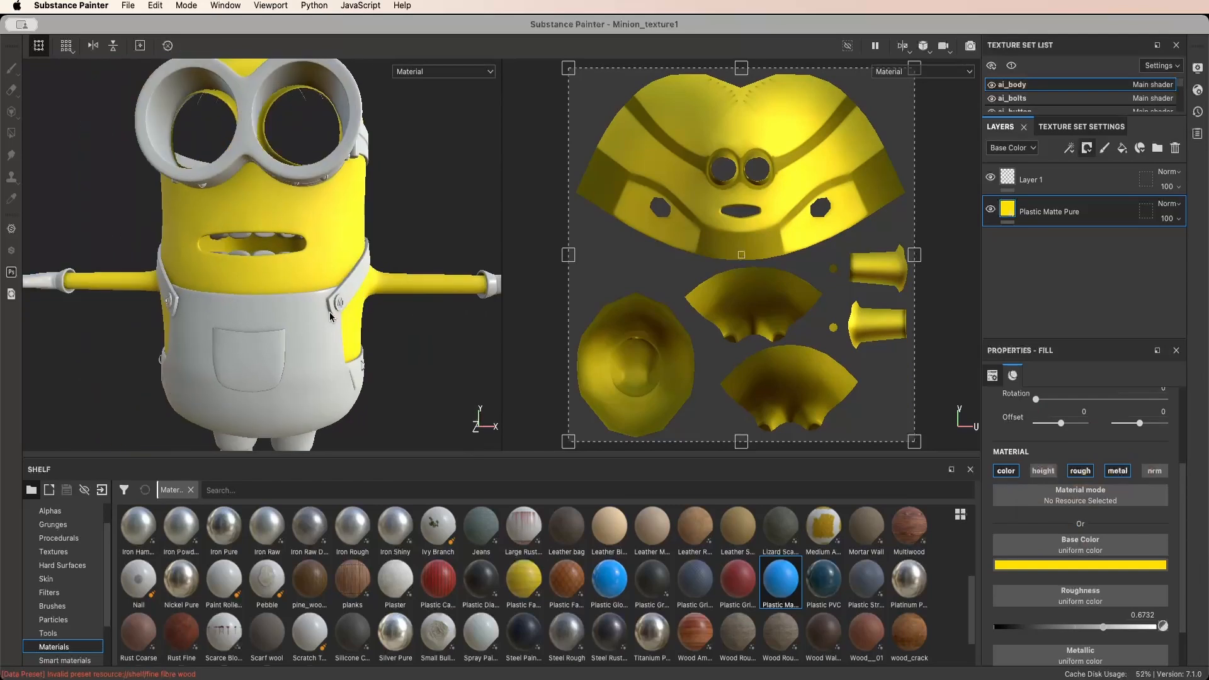
{"action": "scroll", "coordinate": [330, 312], "scroll_direction": "down", "scroll_amount": 5}
{"action": "middle_click_drag", "start_coordinate": [334, 311], "coordinate": [332, 293], "text": "alt"}
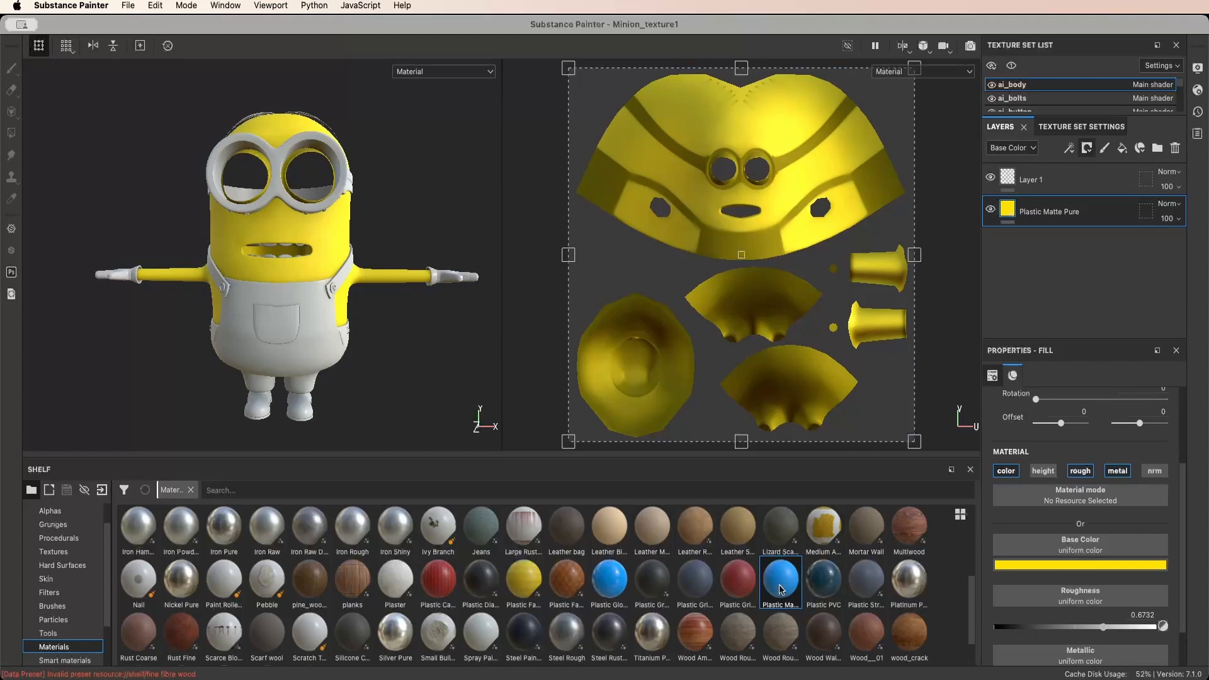
Add a second Plastic Matte Pure fill layer above the yellow one and give it a black mask
{"action": "left_click_drag", "start_coordinate": [780, 588], "coordinate": [1058, 210]}
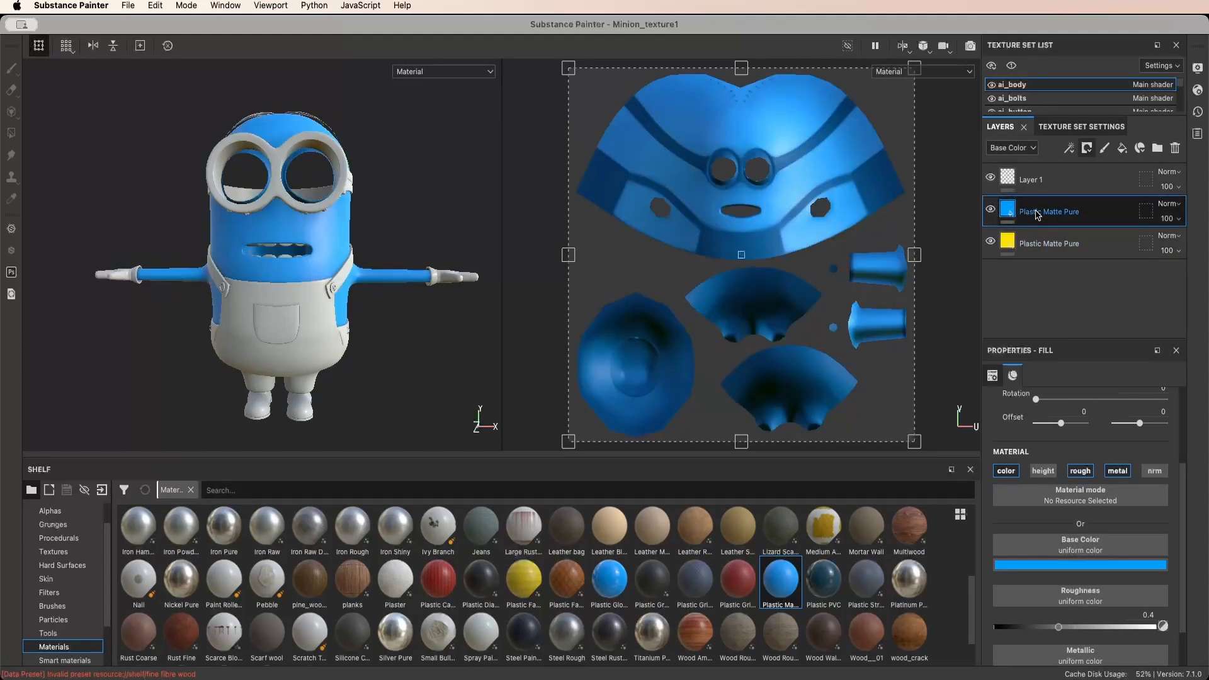
{"action": "left_click", "coordinate": [1087, 150]}
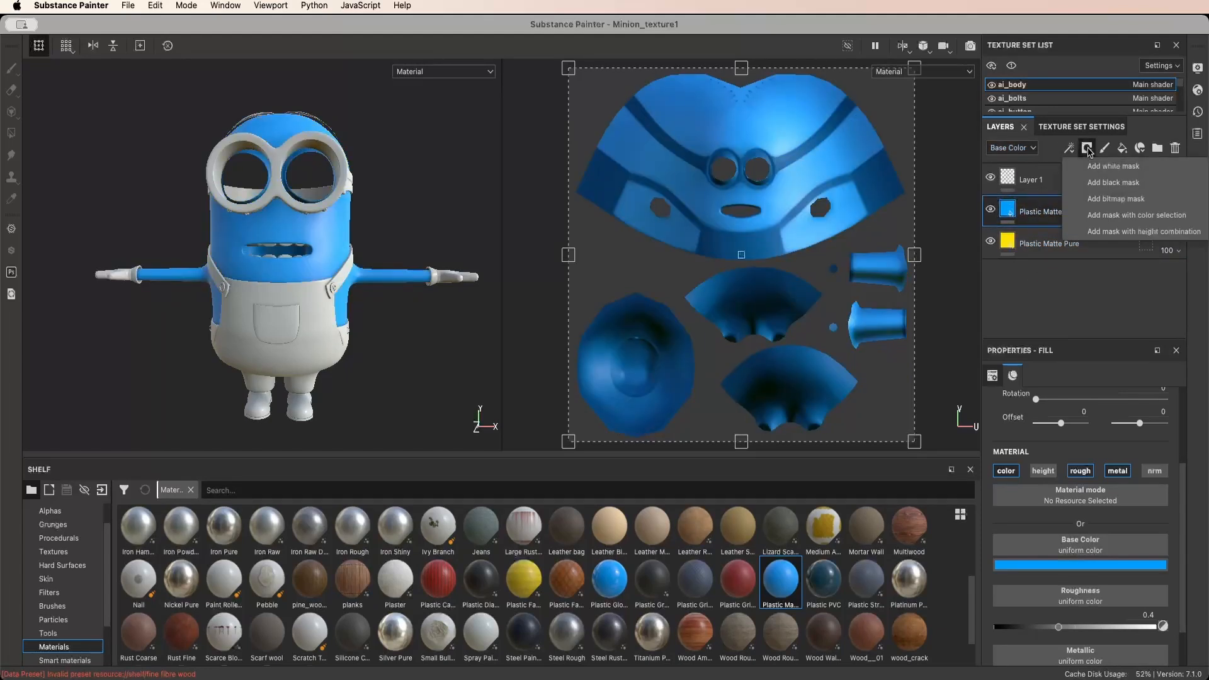
{"action": "left_click", "coordinate": [1107, 181]}
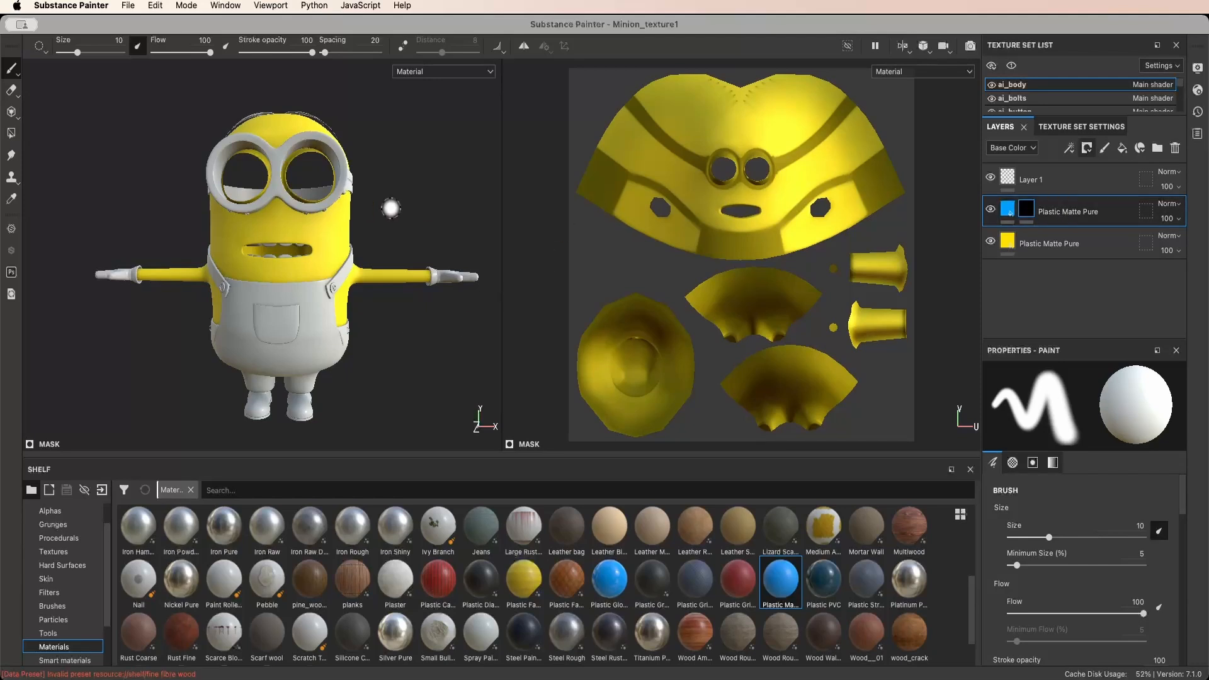
Reveal the masked layer on the mouth interior's UV island using Polygon Fill in UV chunk mode with color 1
{"action": "left_click", "coordinate": [11, 133]}
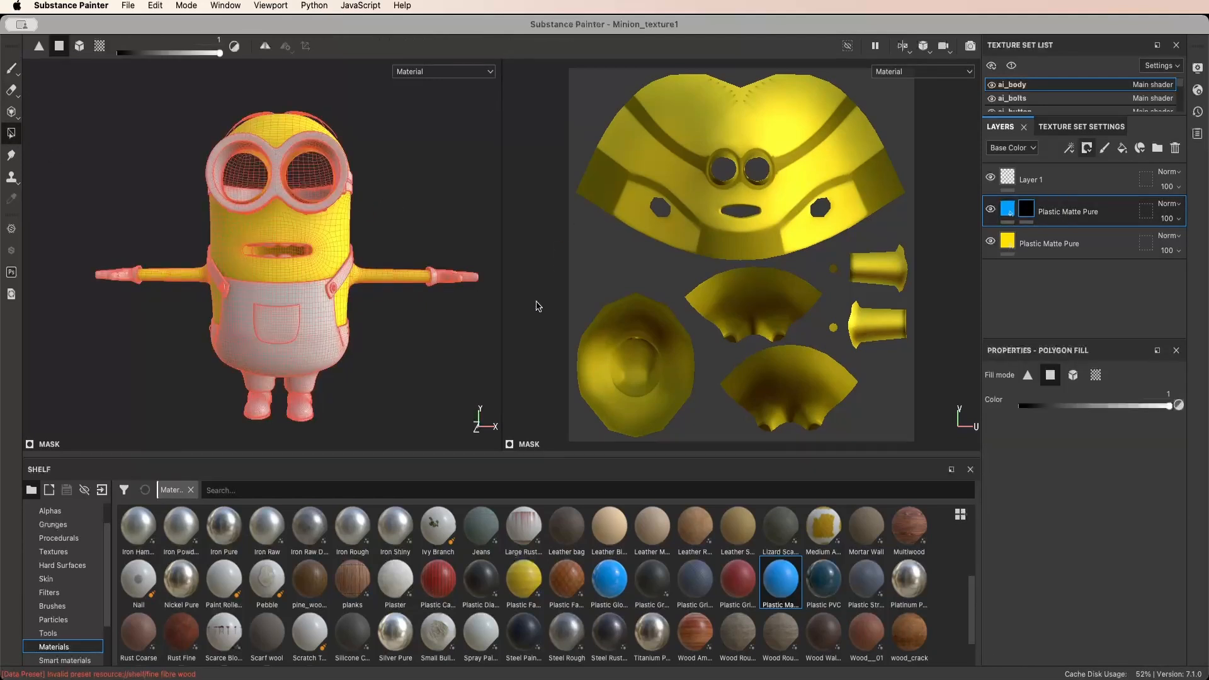
{"action": "right_click", "coordinate": [611, 338]}
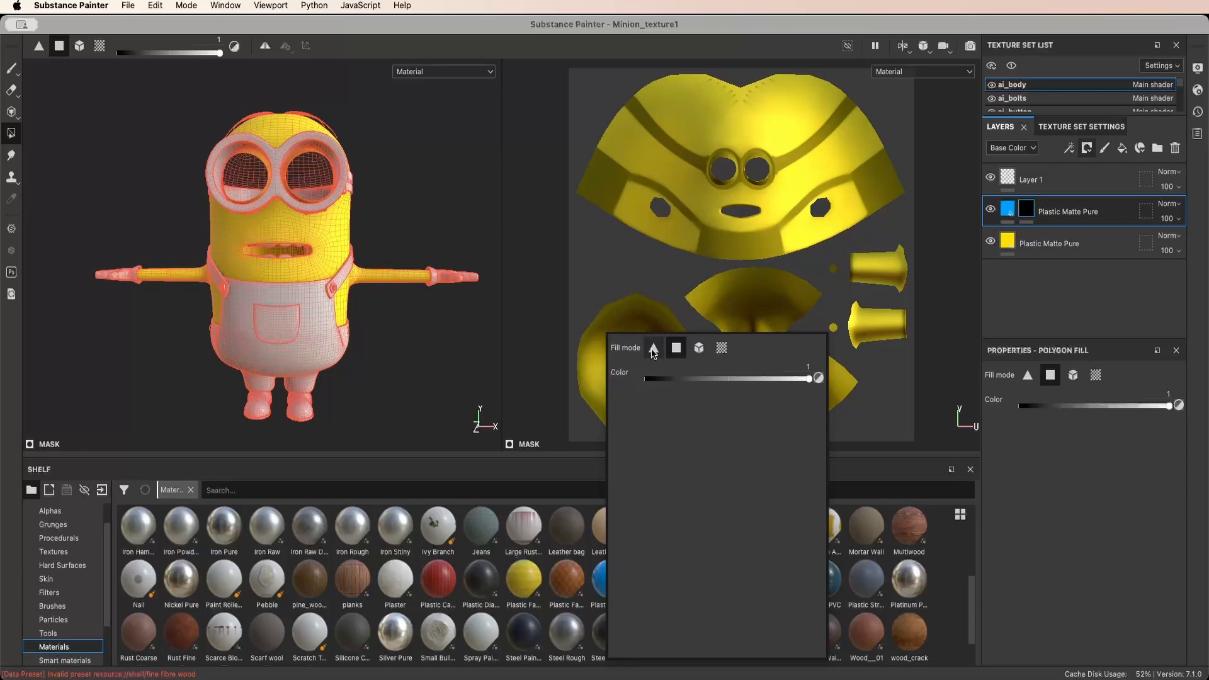
{"action": "left_click", "coordinate": [653, 350]}
{"action": "left_click", "coordinate": [675, 348]}
{"action": "left_click", "coordinate": [699, 350]}
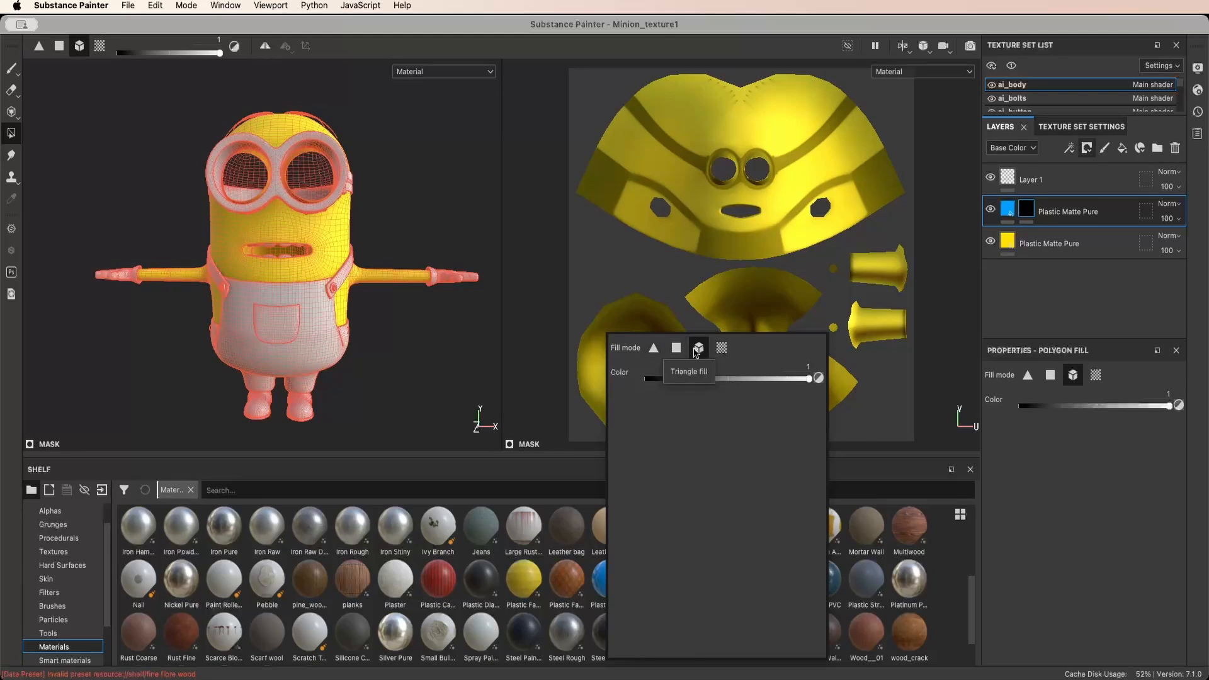
{"action": "left_click", "coordinate": [722, 350]}
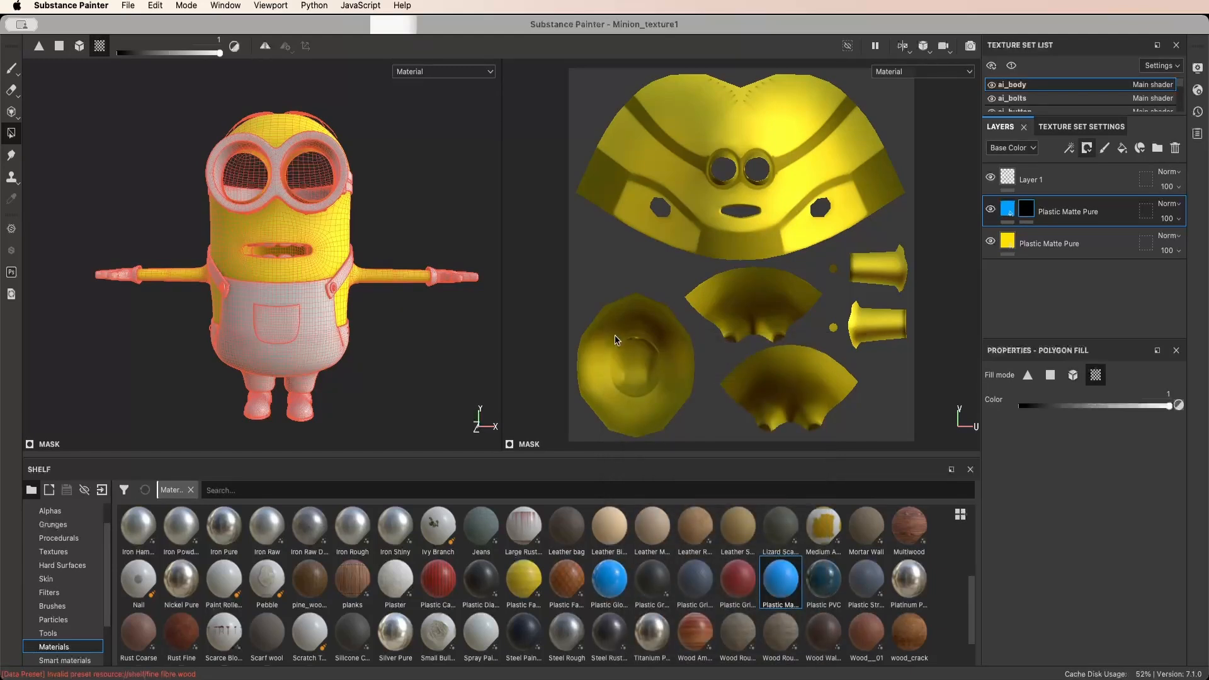
{"action": "left_click", "coordinate": [642, 328]}
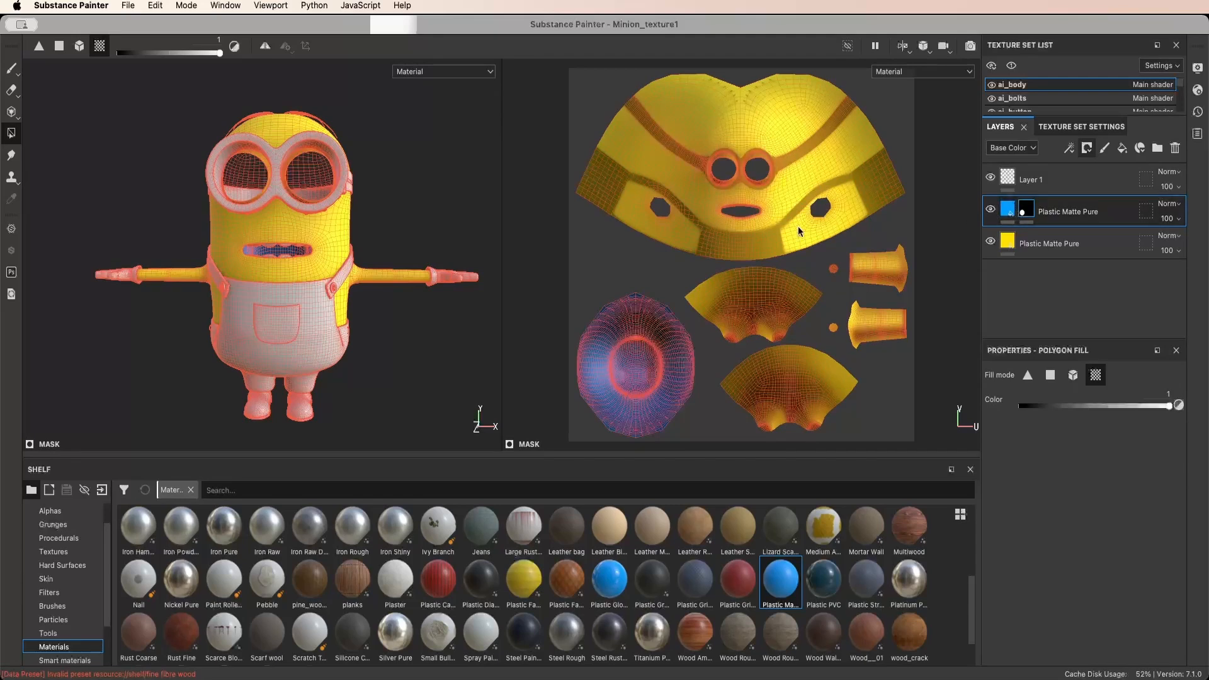
Set the masked mouth layer's base color to a dark reddish brown with hue about 0.024 and value about 0.24
{"action": "left_click", "coordinate": [1009, 210]}
{"action": "scroll", "coordinate": [293, 266], "scroll_direction": "down", "scroll_amount": 3}
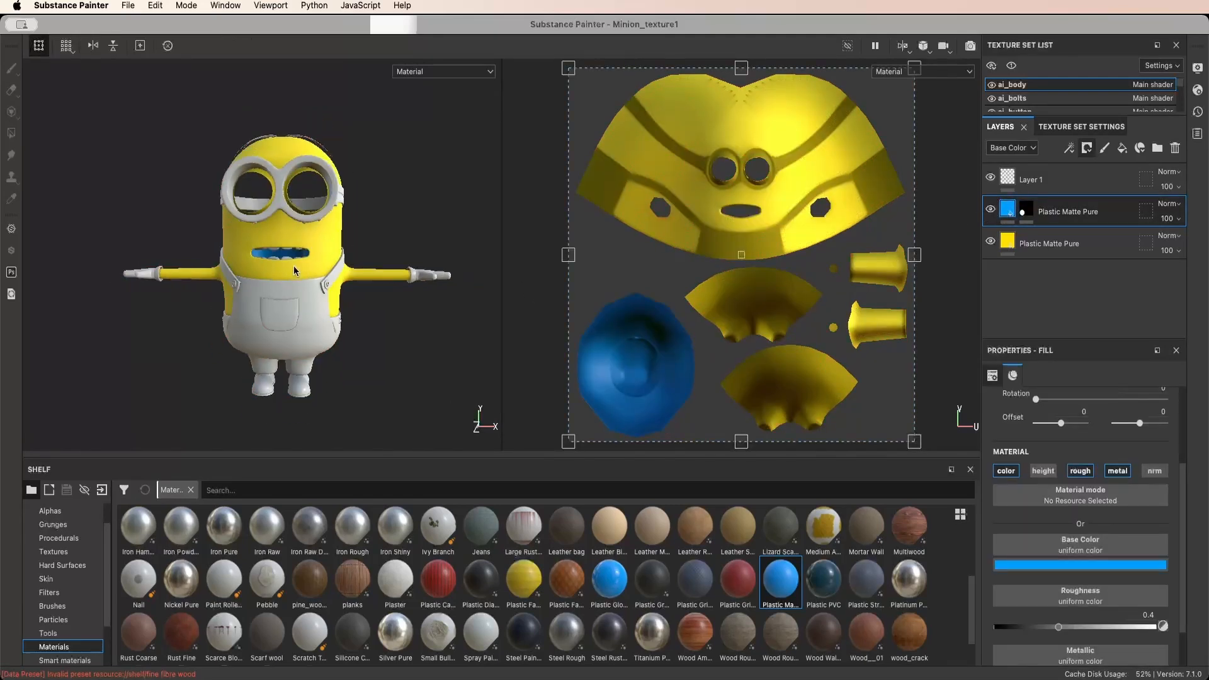
{"action": "left_click", "coordinate": [1106, 568]}
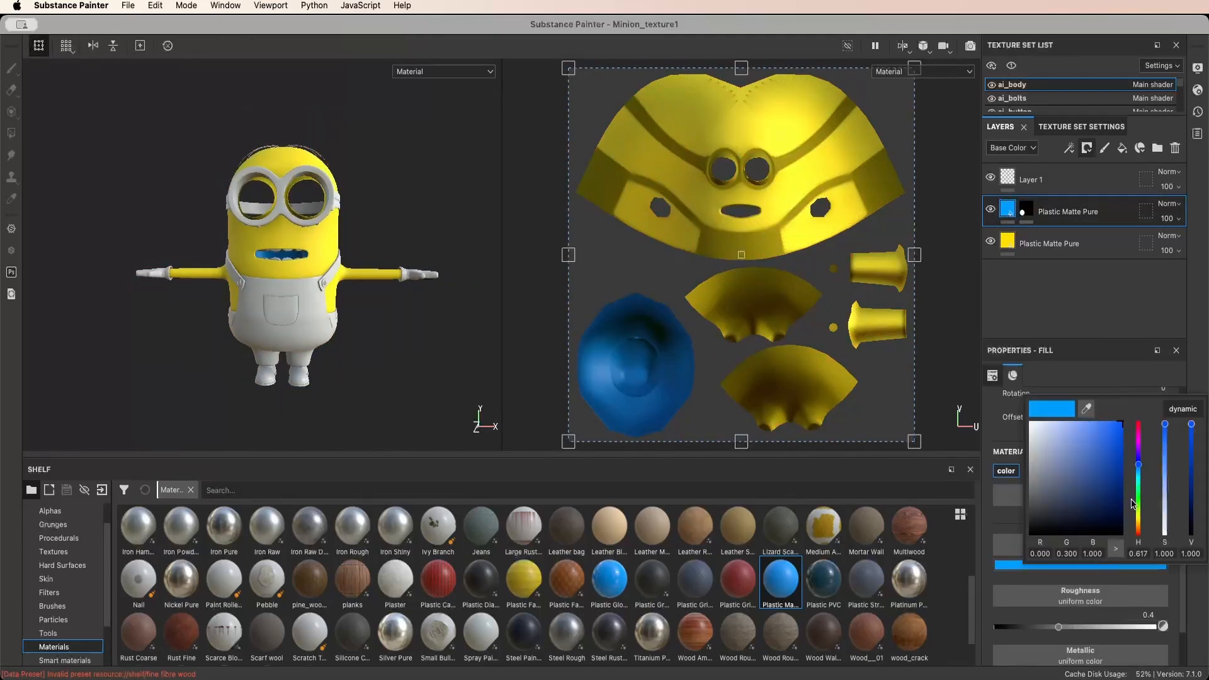
{"action": "left_click_drag", "start_coordinate": [1140, 469], "coordinate": [1142, 533]}
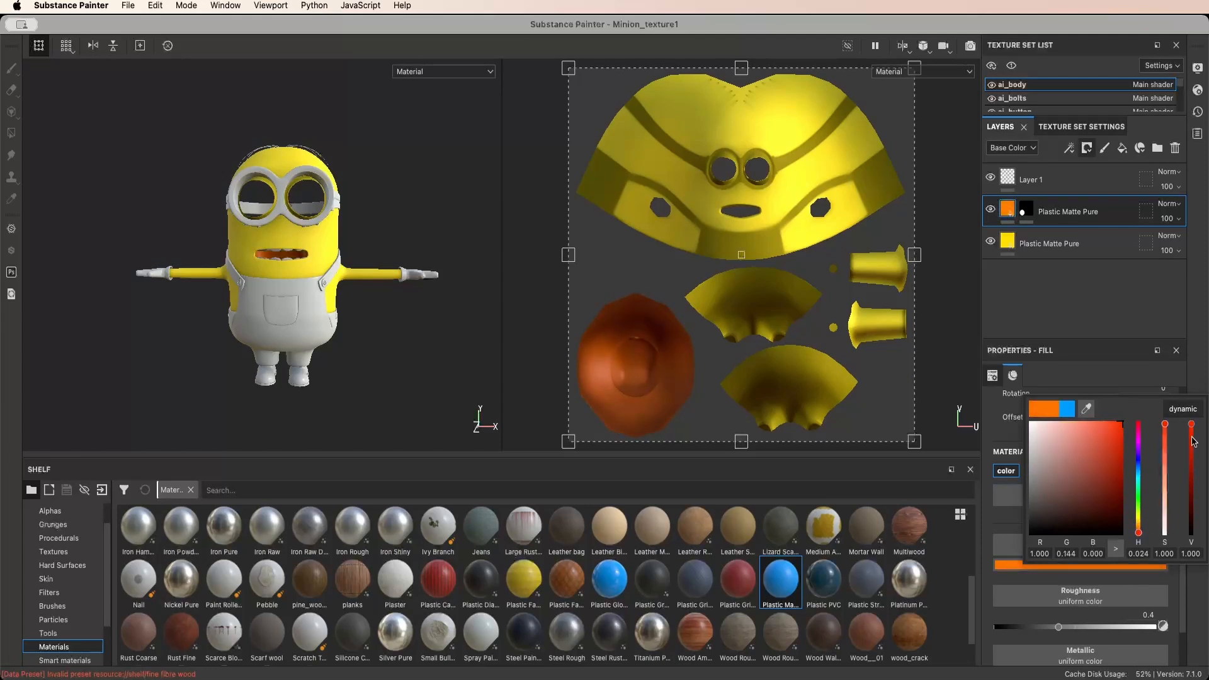
{"action": "left_click_drag", "start_coordinate": [1192, 426], "coordinate": [1196, 472]}
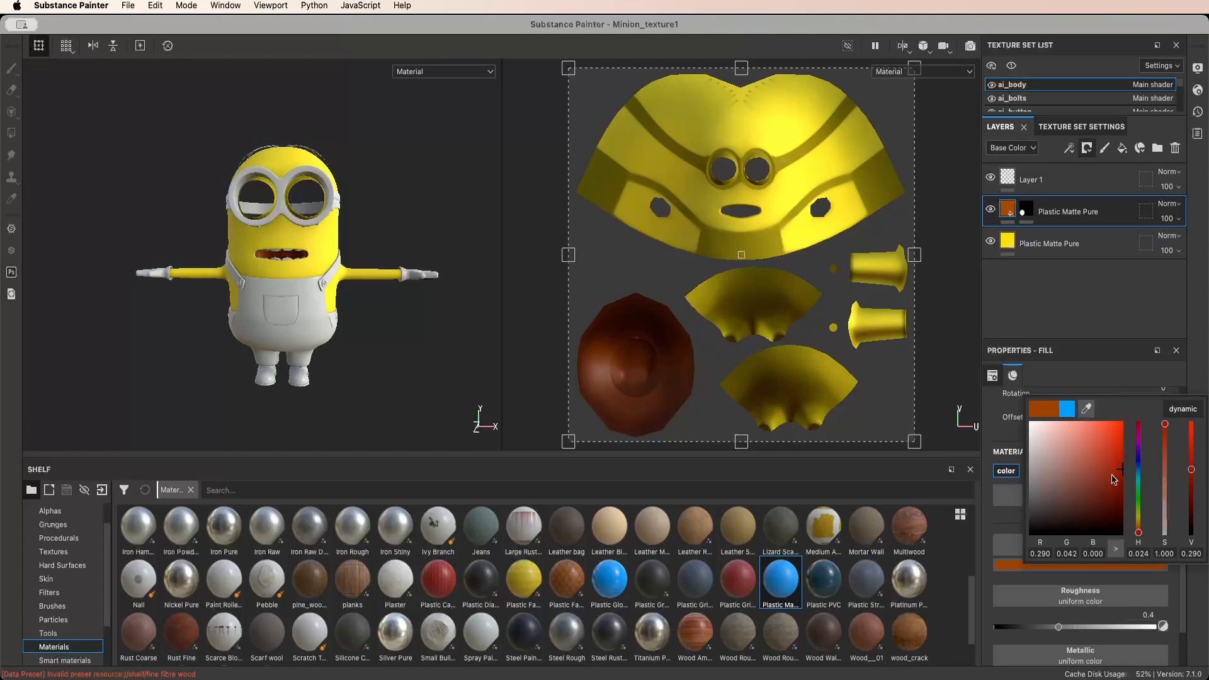
{"action": "left_click_drag", "start_coordinate": [1111, 474], "coordinate": [1110, 476]}
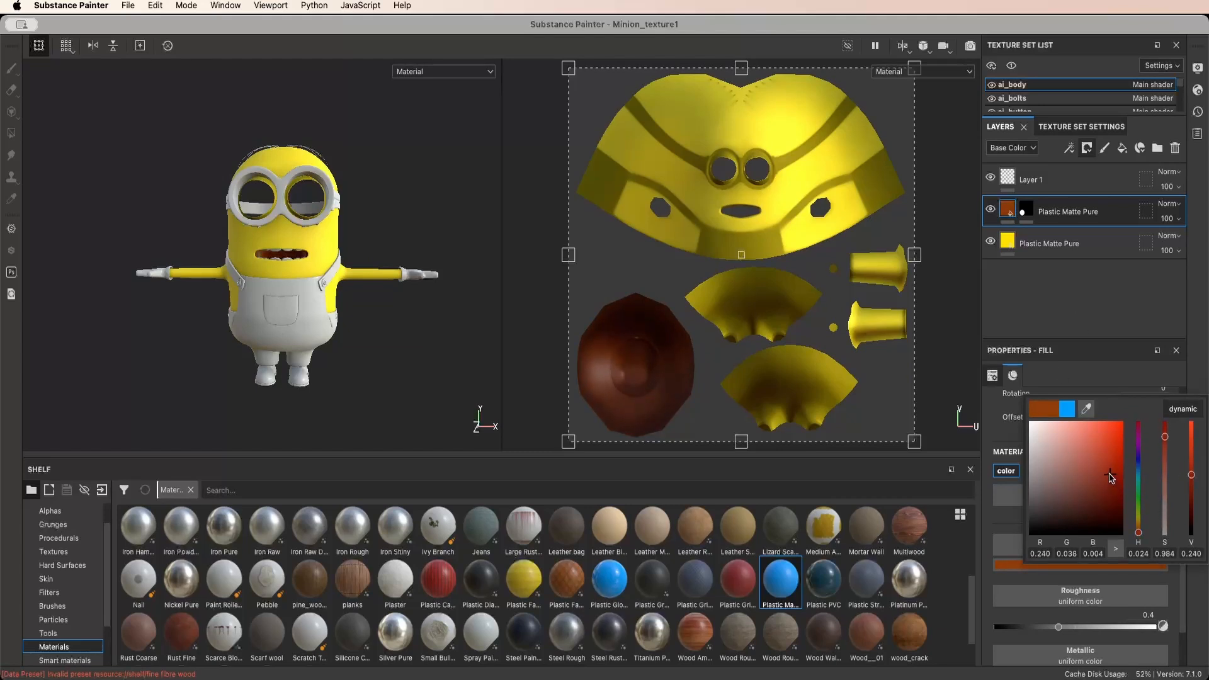
{"action": "left_click", "coordinate": [362, 340]}
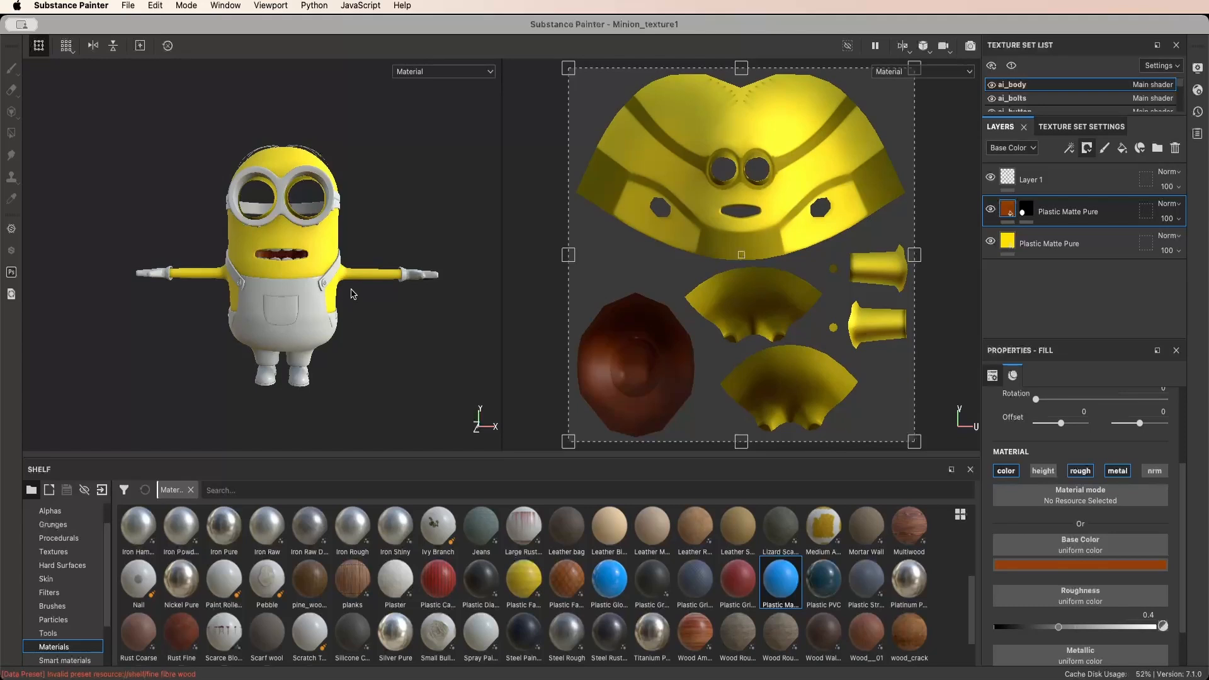
Raise the roughness of the masked mouth layer to about 0.51
{"action": "scroll", "coordinate": [321, 275], "scroll_direction": "up", "scroll_amount": 8}
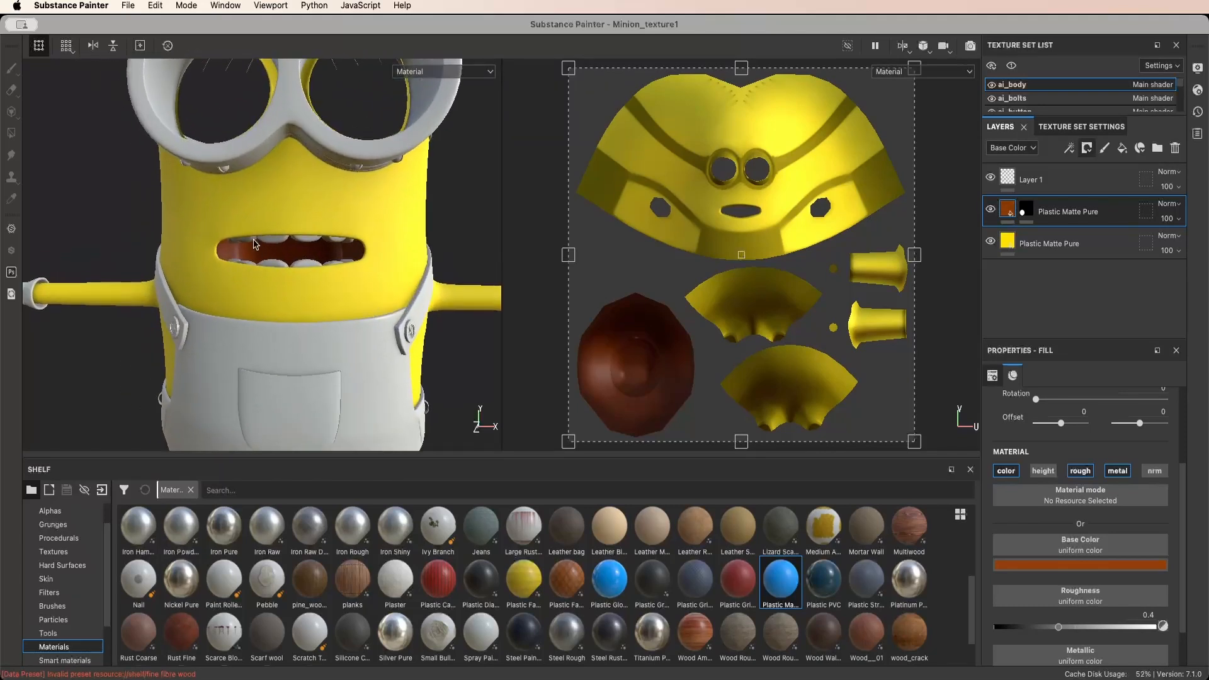
{"action": "scroll", "coordinate": [255, 245], "scroll_direction": "up", "scroll_amount": 10}
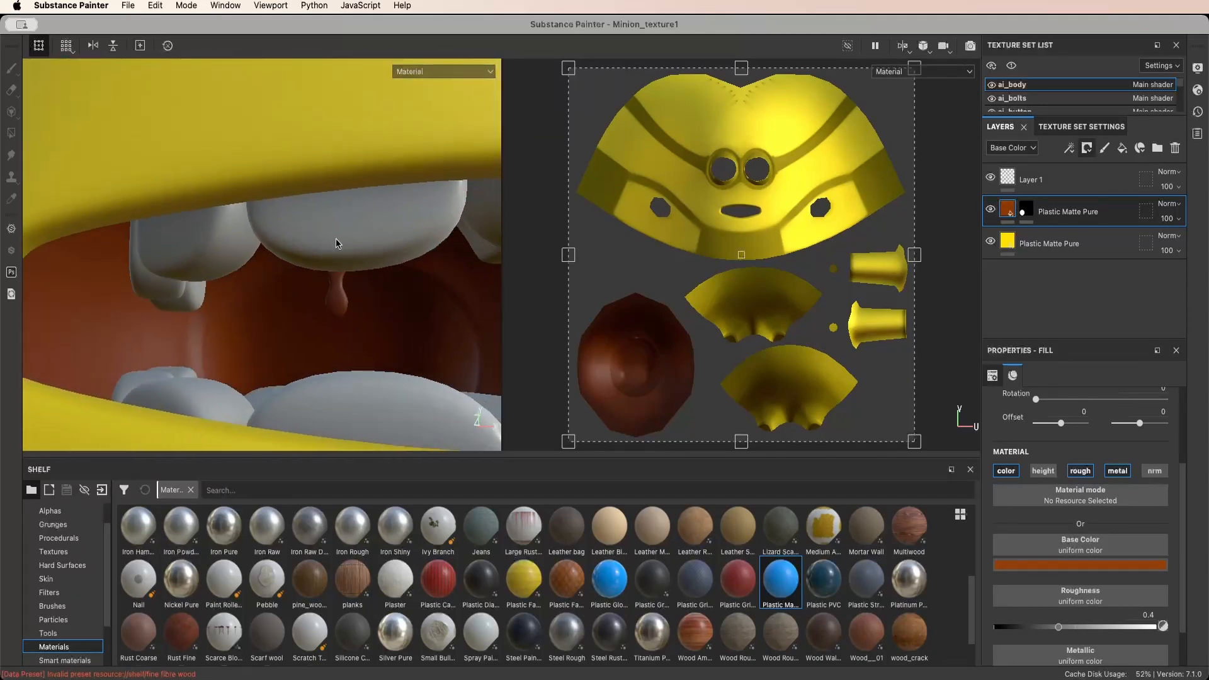
{"action": "scroll", "coordinate": [335, 244], "scroll_direction": "down", "scroll_amount": 5}
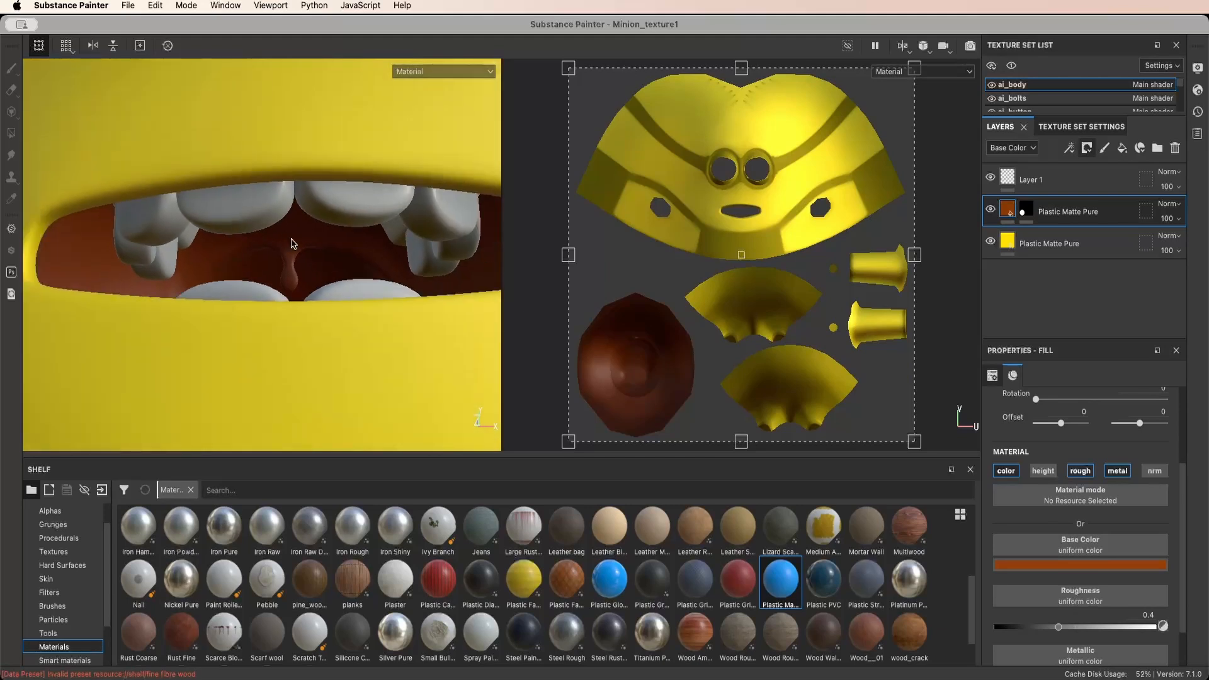
{"action": "left_click_drag", "start_coordinate": [292, 239], "coordinate": [284, 255], "text": "alt"}
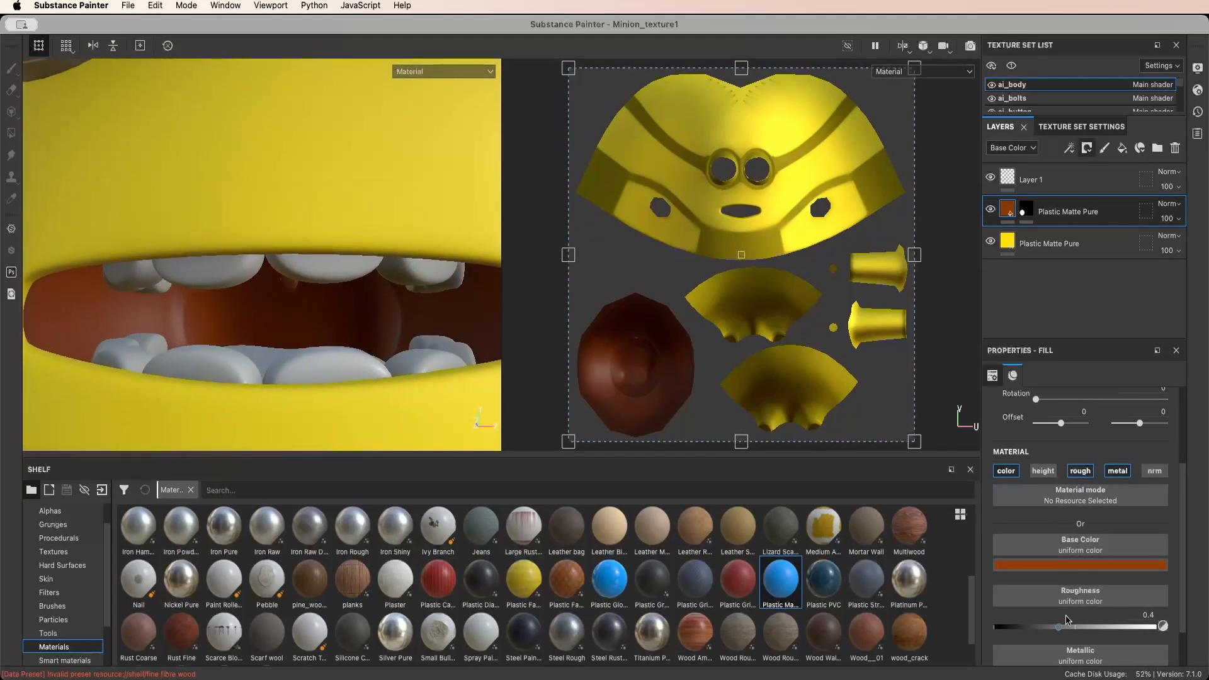
{"action": "left_click_drag", "start_coordinate": [1058, 627], "coordinate": [1075, 627]}
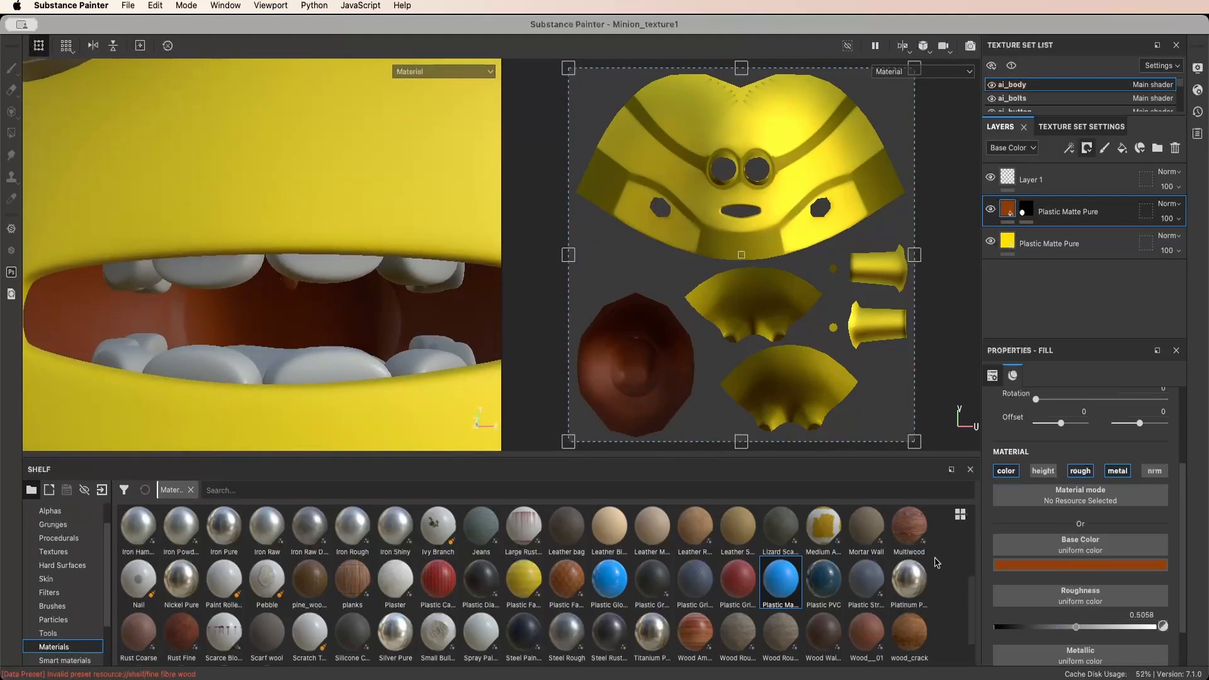
{"action": "left_click_drag", "start_coordinate": [370, 298], "coordinate": [372, 292], "text": "alt"}
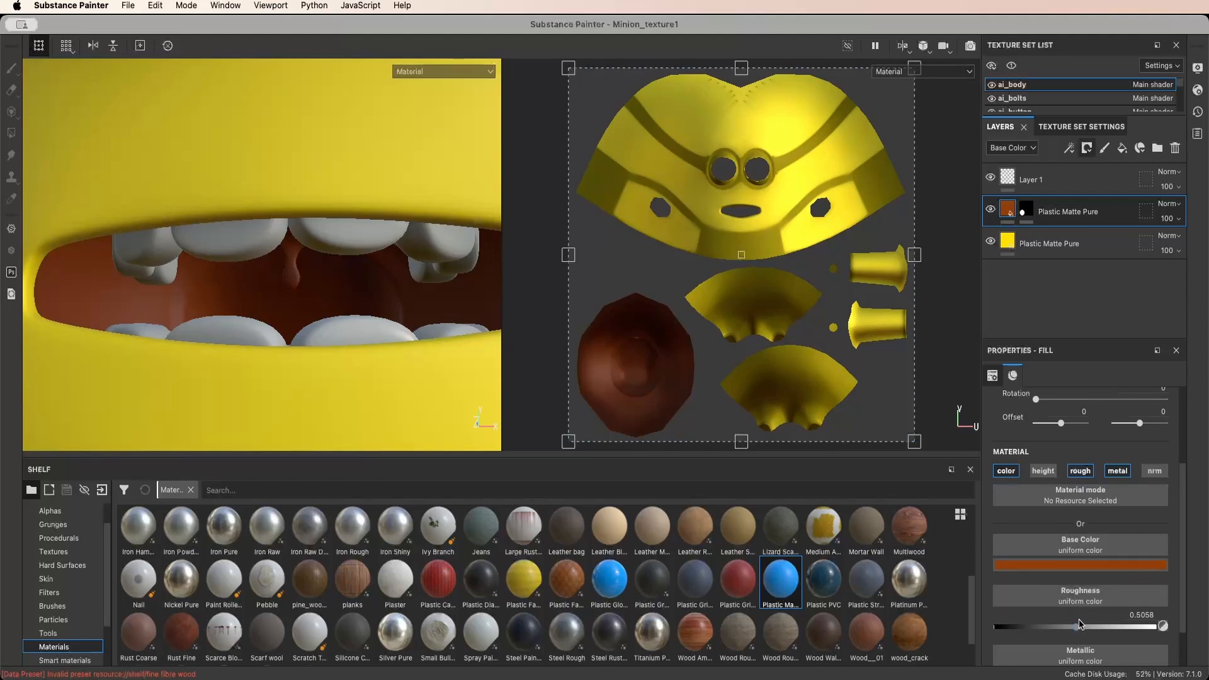
{"action": "left_click_drag", "start_coordinate": [1083, 632], "coordinate": [1079, 631]}
{"action": "scroll", "coordinate": [362, 322], "scroll_direction": "down", "scroll_amount": 6}
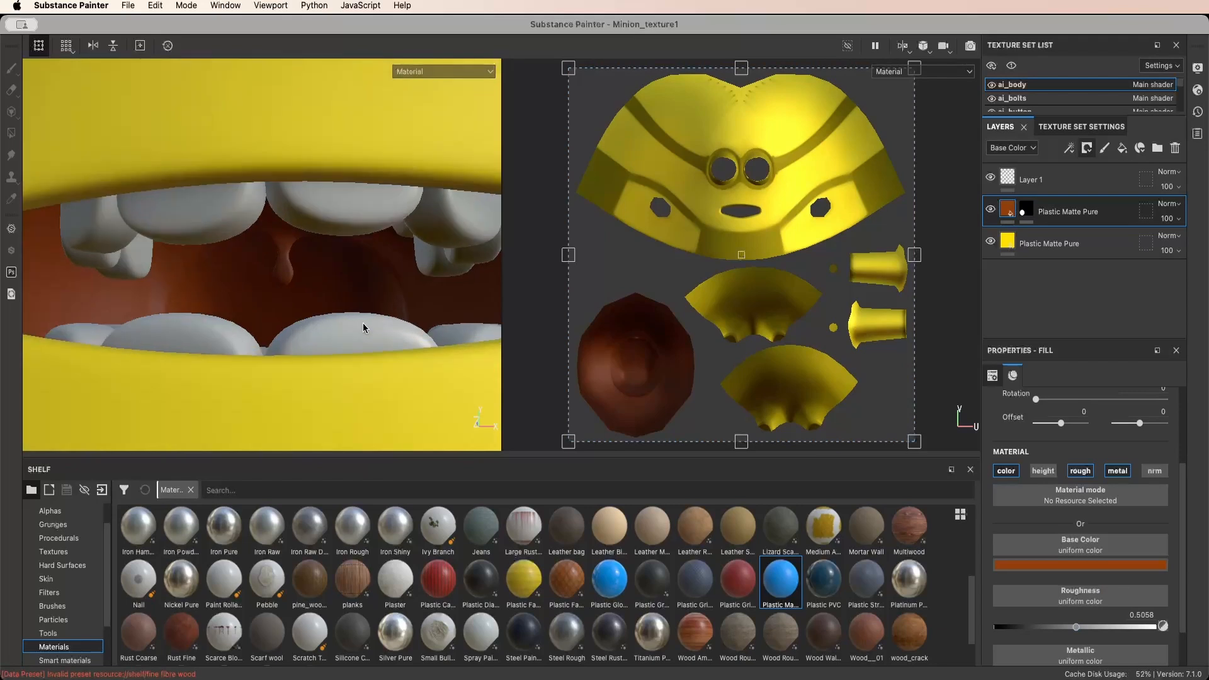
Darken the mouth layer's base color to a deeper brown by lowering its color value
{"action": "scroll", "coordinate": [337, 321], "scroll_direction": "down", "scroll_amount": 5}
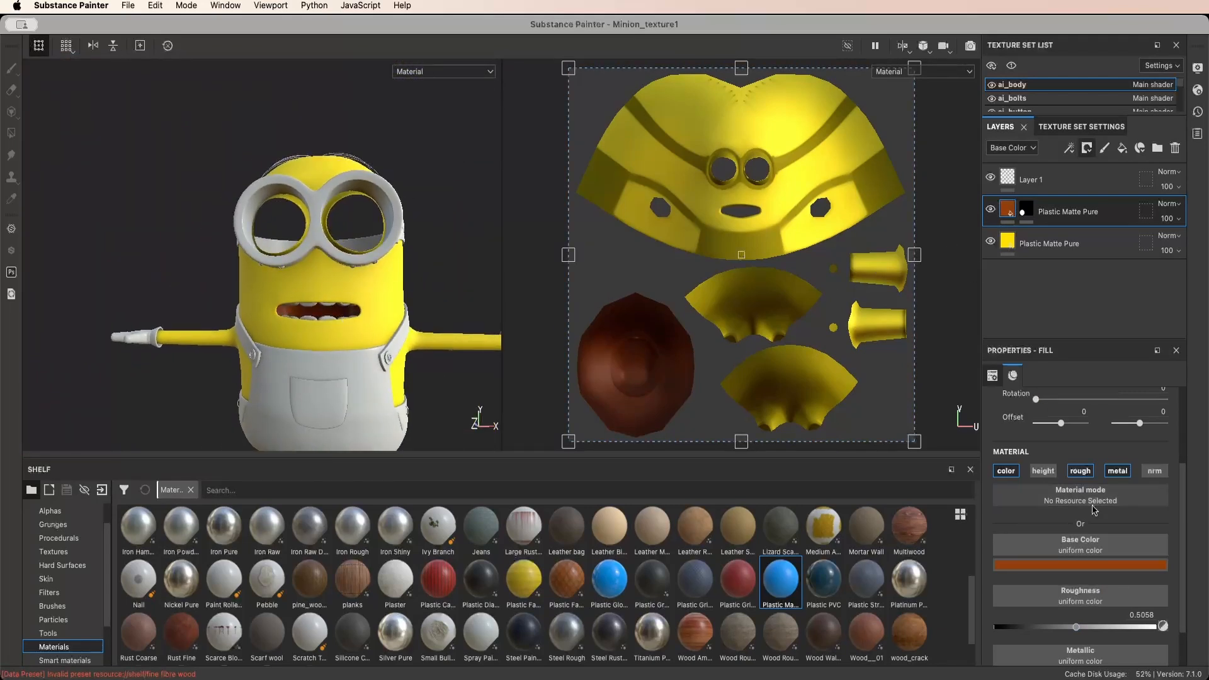
{"action": "left_click", "coordinate": [1080, 565]}
{"action": "mouse_move", "coordinate": [1191, 491]}
{"action": "left_mouse_down"}
{"action": "mouse_move", "coordinate": [1190, 480]}
{"action": "mouse_move", "coordinate": [1191, 490]}
{"action": "left_mouse_up"}
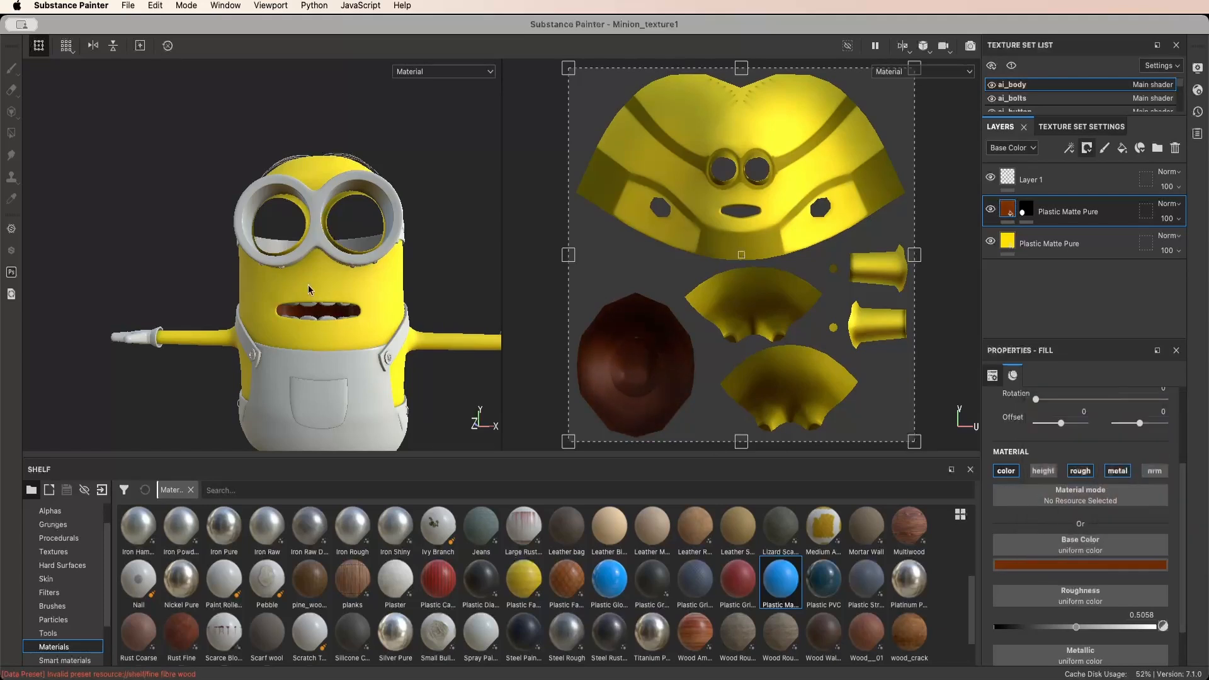
{"action": "mouse_move", "coordinate": [308, 285]}
{"action": "left_mouse_down", "text": "alt"}
{"action": "mouse_move", "coordinate": [233, 232]}
{"action": "mouse_move", "coordinate": [289, 271]}
{"action": "left_mouse_up", "text": "alt"}
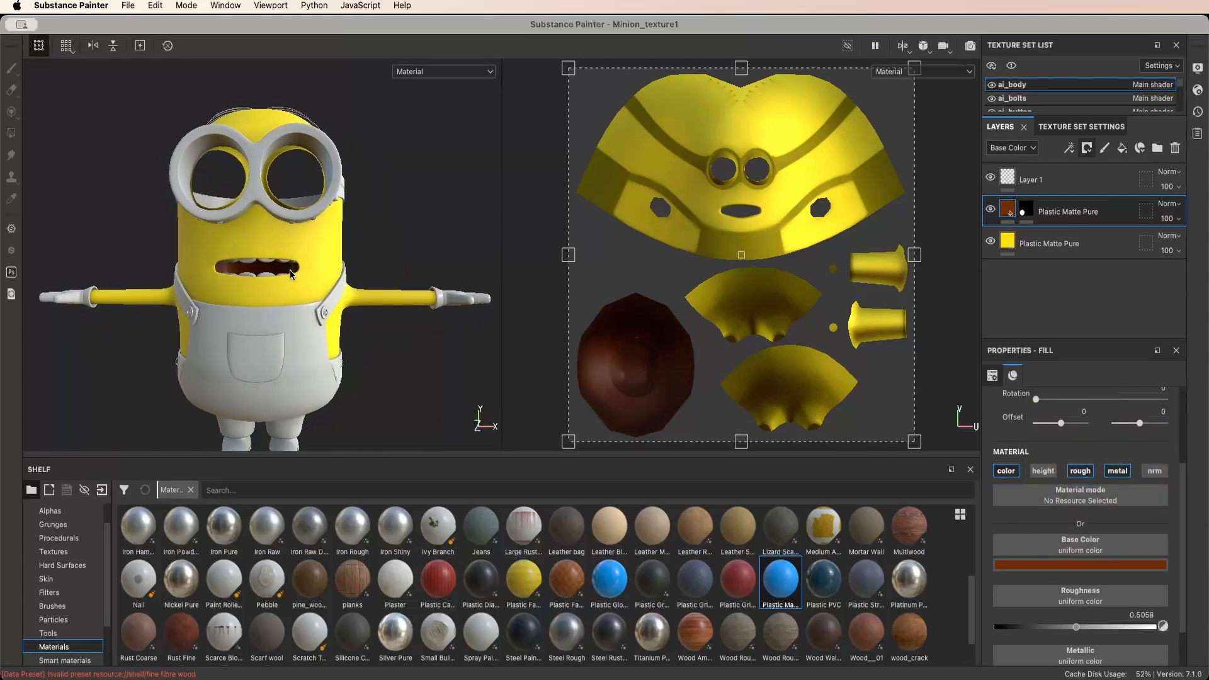
Shift the yellow body layer's base color to a warmer yellow with a hue of about 0.108
{"action": "left_click", "coordinate": [1009, 247]}
{"action": "scroll", "coordinate": [351, 251], "scroll_direction": "down", "scroll_amount": 3}
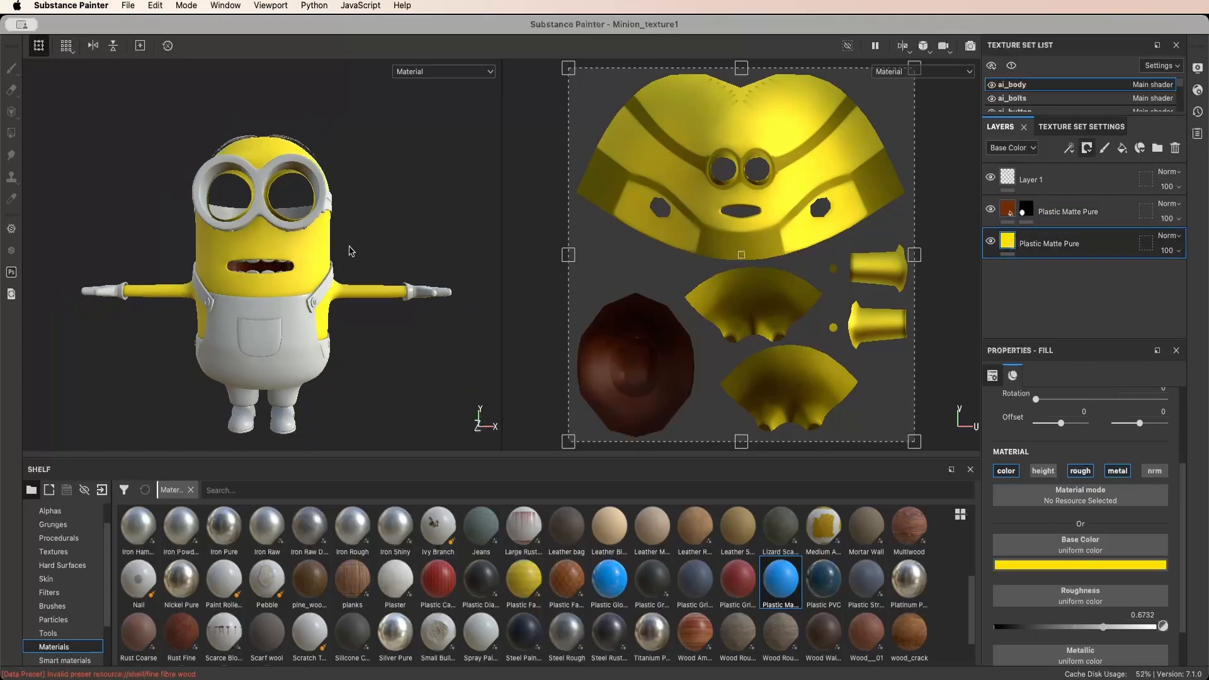
{"action": "scroll", "coordinate": [352, 251], "scroll_direction": "up", "scroll_amount": 8}
{"action": "scroll", "coordinate": [351, 250], "scroll_direction": "down", "scroll_amount": 5}
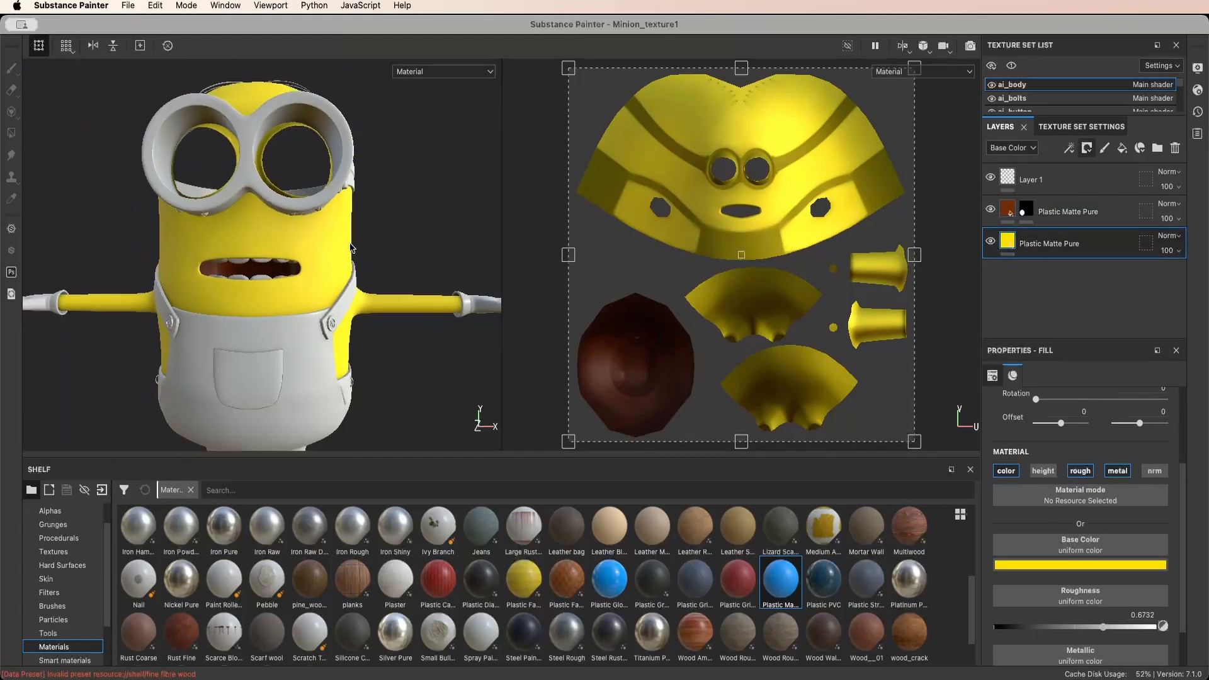
{"action": "left_click", "coordinate": [1110, 565]}
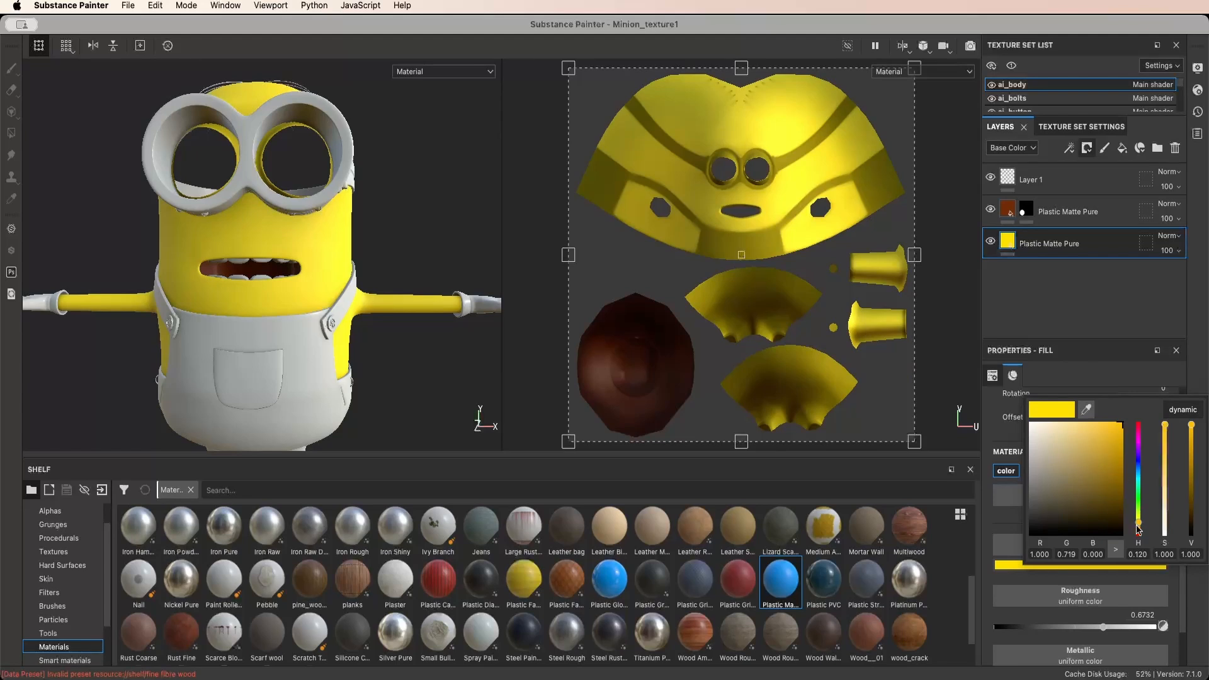
{"action": "left_click_drag", "start_coordinate": [1139, 526], "coordinate": [1139, 528]}
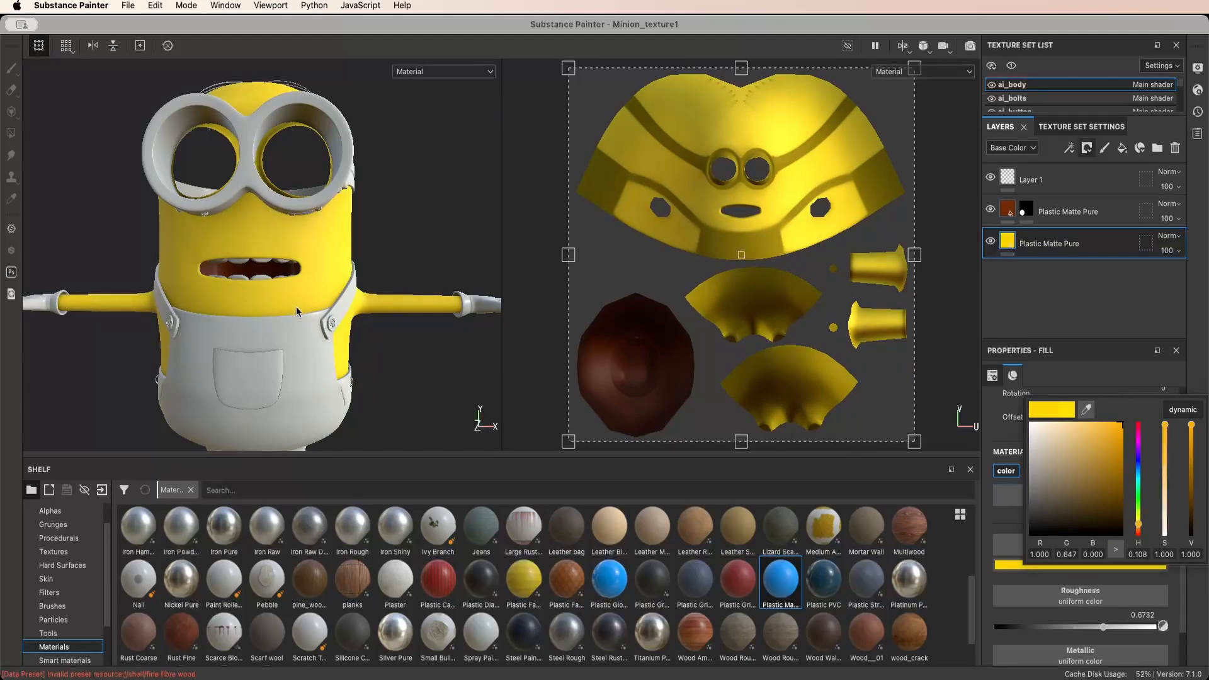
{"action": "mouse_move", "coordinate": [297, 311]}
{"action": "left_mouse_down", "text": "alt"}
{"action": "mouse_move", "coordinate": [365, 289]}
{"action": "mouse_move", "coordinate": [314, 302]}
{"action": "left_mouse_up", "text": "alt"}
{"action": "scroll", "coordinate": [324, 294], "scroll_direction": "down", "scroll_amount": 4}
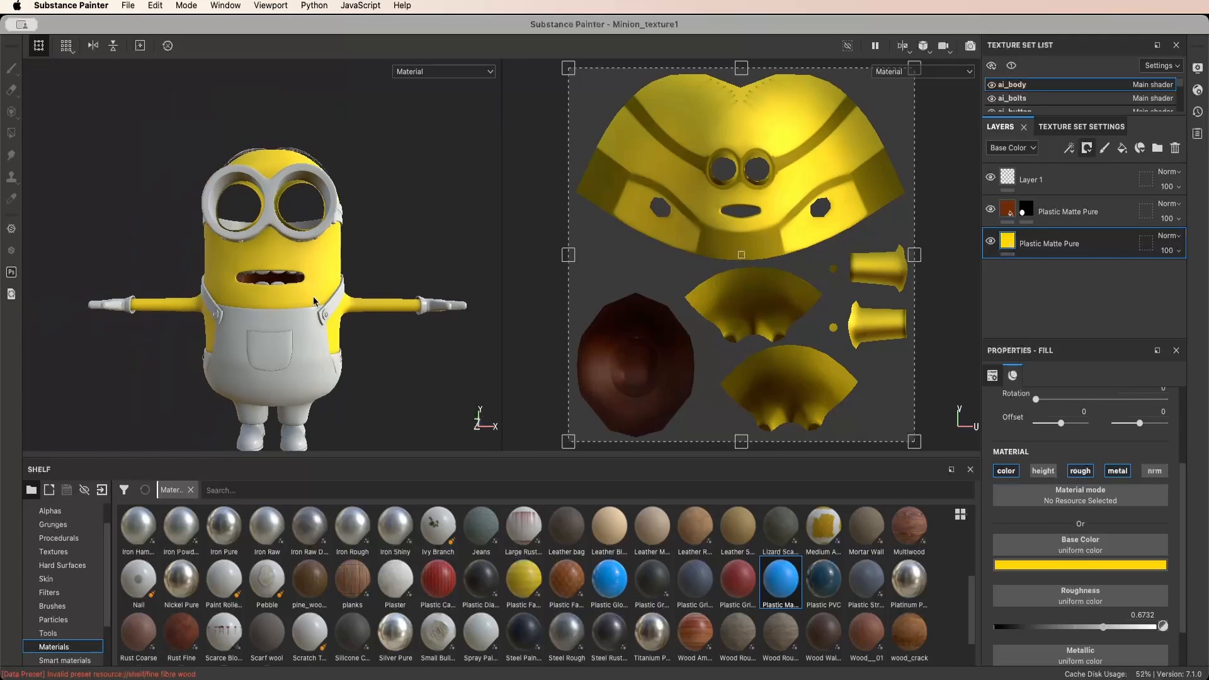
{"action": "middle_click_drag", "start_coordinate": [315, 301], "coordinate": [322, 282], "text": "alt"}
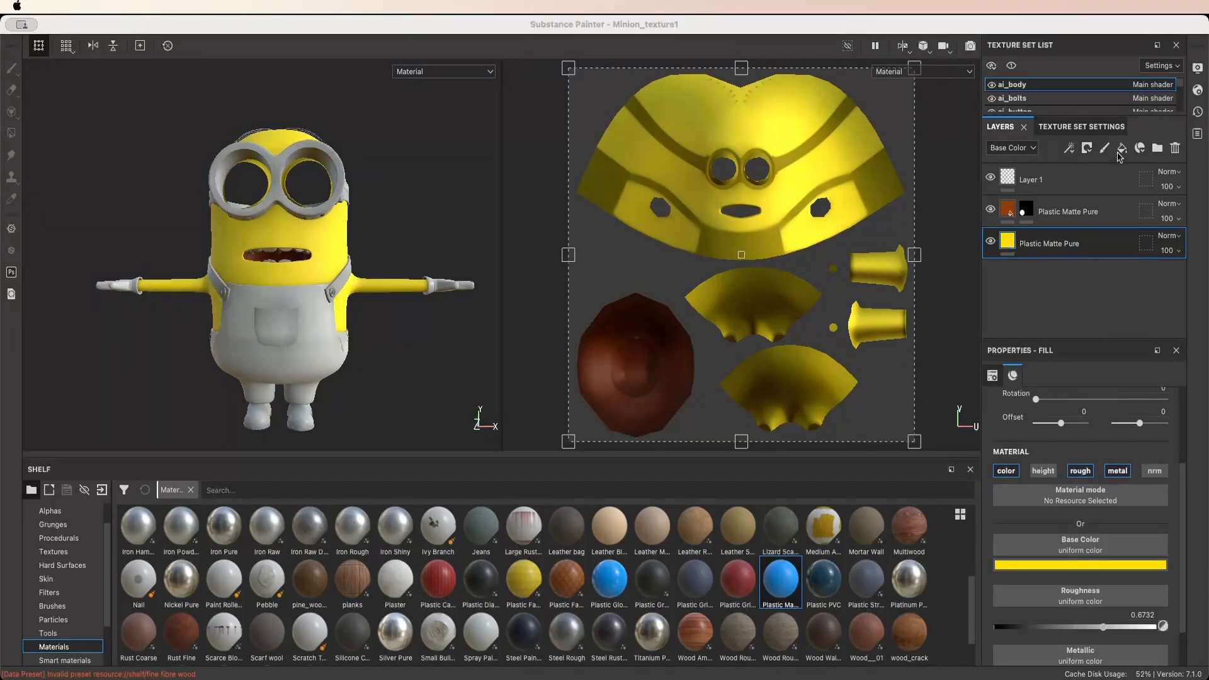
Add a fill layer above the masked mouth layer and give it the base color sampled from that layer's reddish brown
{"action": "left_click", "coordinate": [1121, 150]}
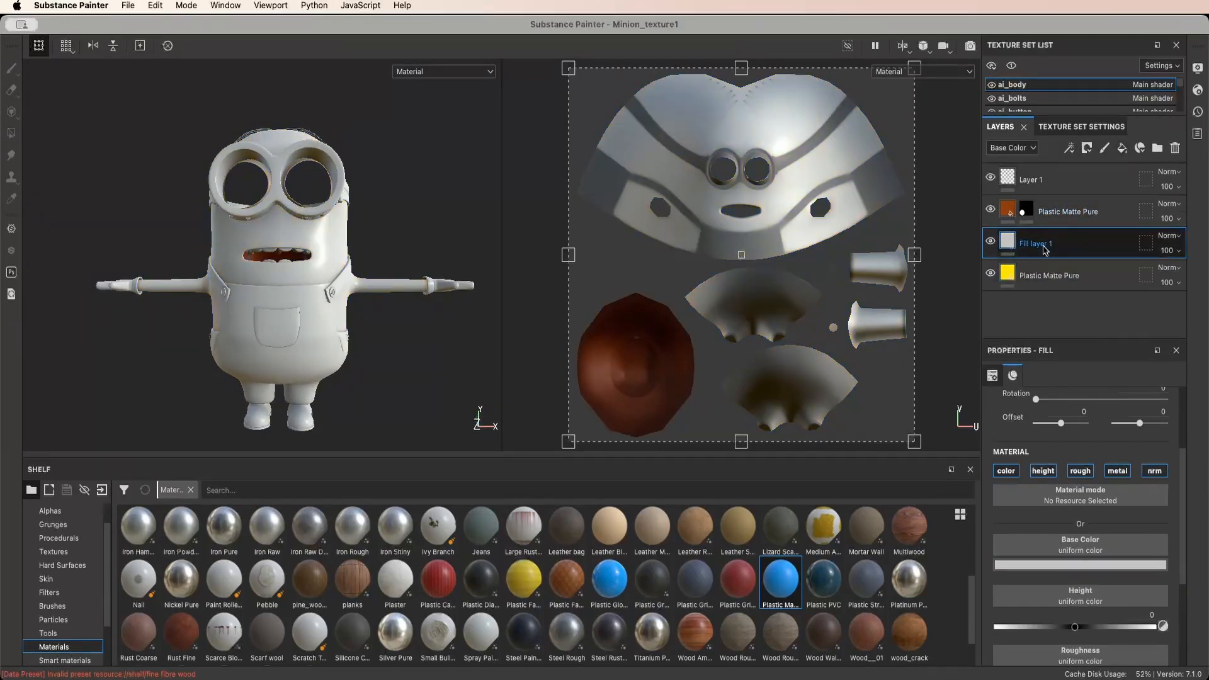
{"action": "left_click_drag", "start_coordinate": [1044, 250], "coordinate": [1047, 213]}
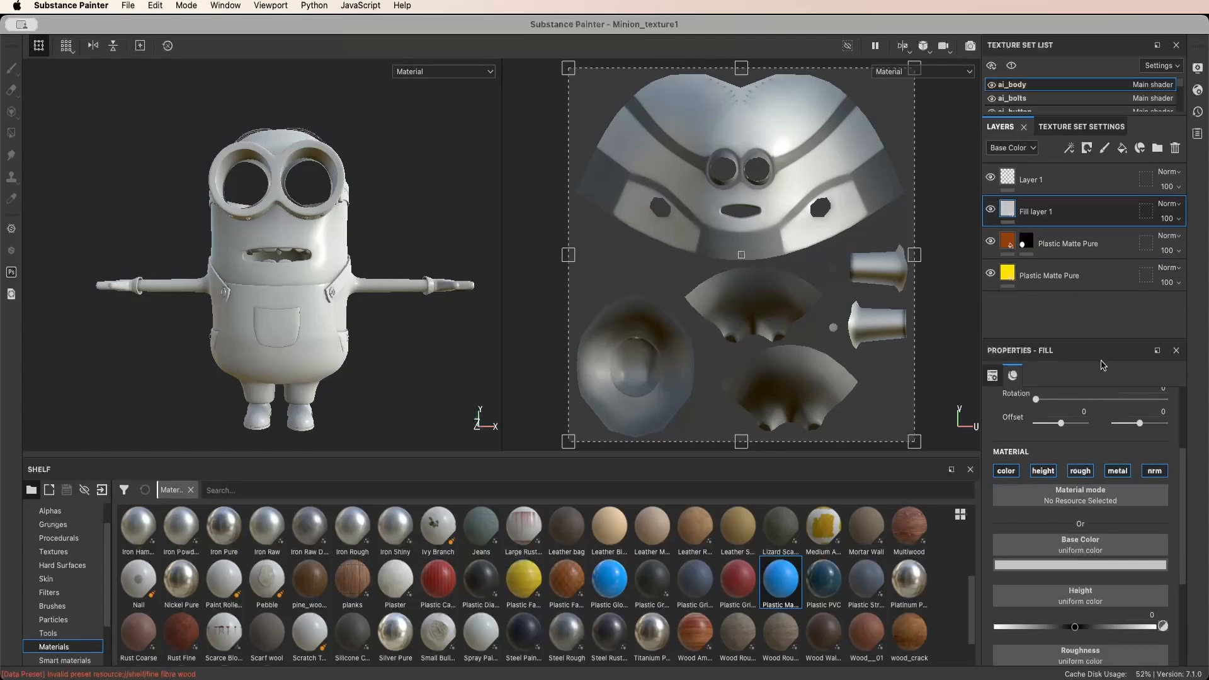
{"action": "left_click", "coordinate": [1085, 566]}
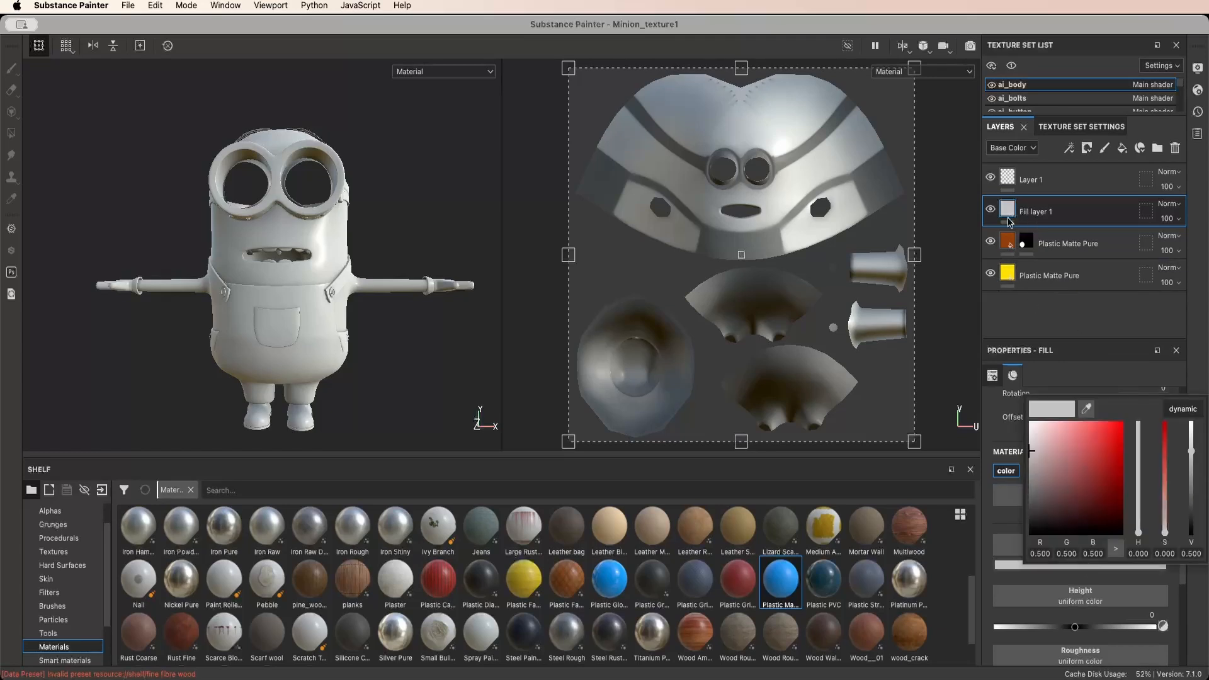
{"action": "left_click", "coordinate": [1086, 409]}
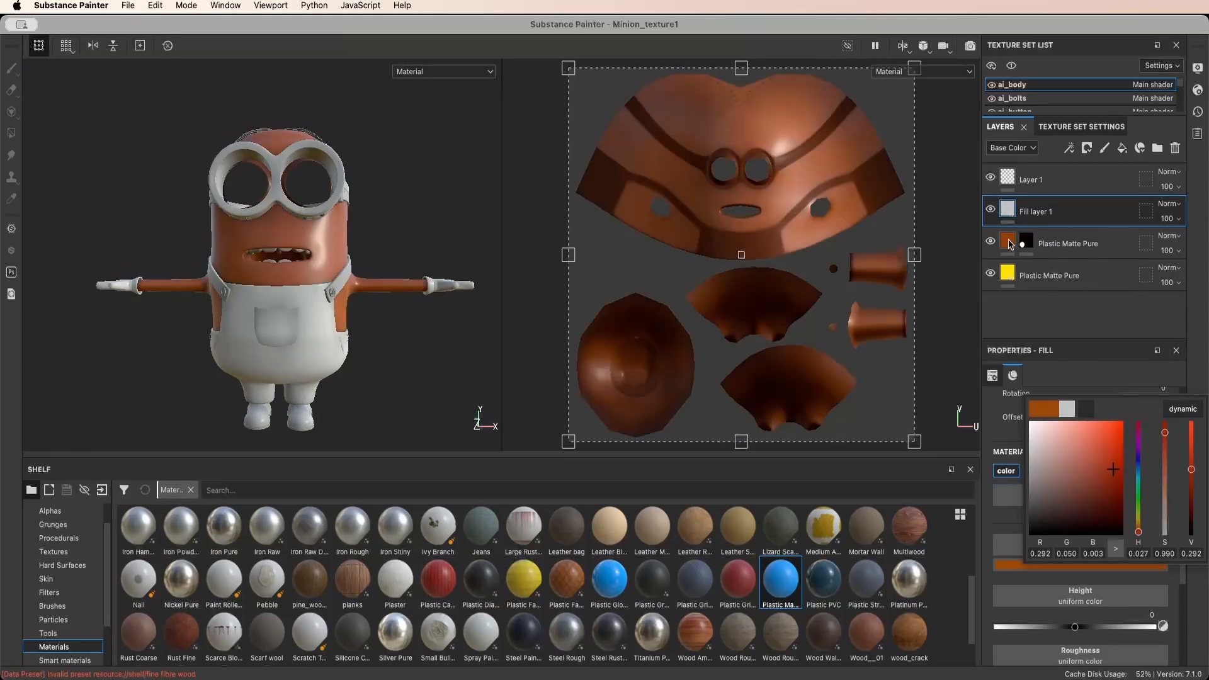
{"action": "left_click", "coordinate": [1008, 246]}
{"action": "left_click", "coordinate": [1069, 215]}
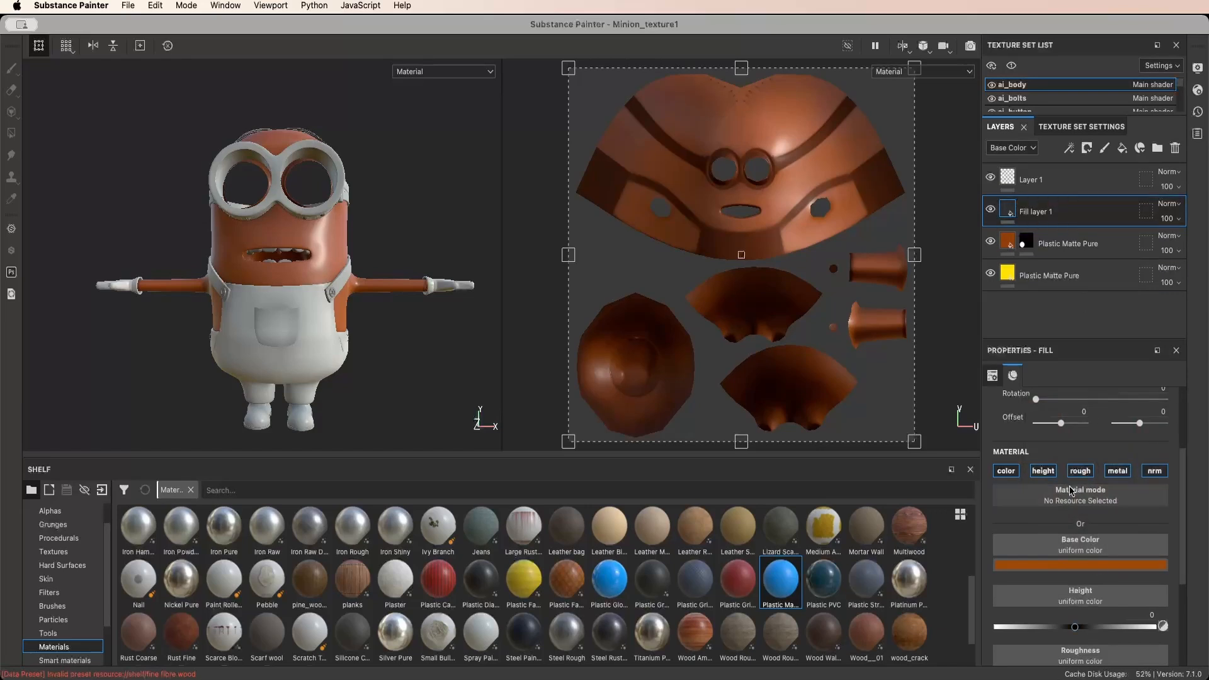
Turn off the height, roughness, metallic and normal channels of the new brown fill layer, leaving only color
{"action": "left_click", "coordinate": [1053, 472]}
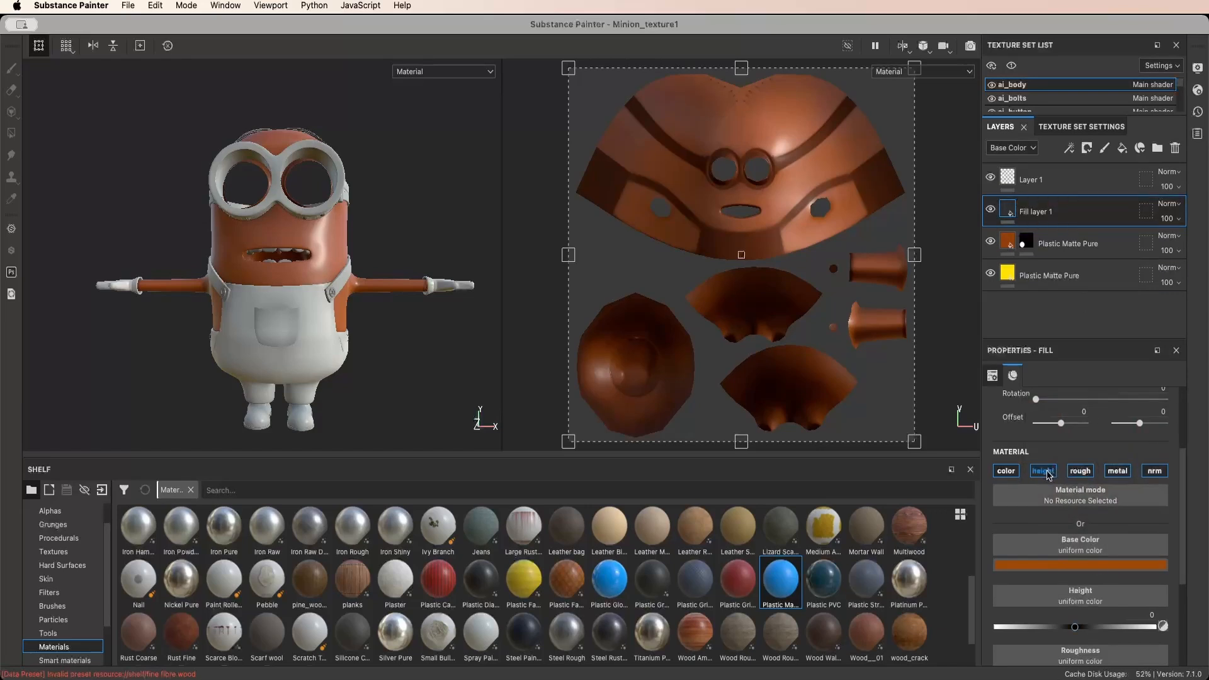
{"action": "left_click", "coordinate": [1080, 472]}
{"action": "left_click", "coordinate": [1117, 472]}
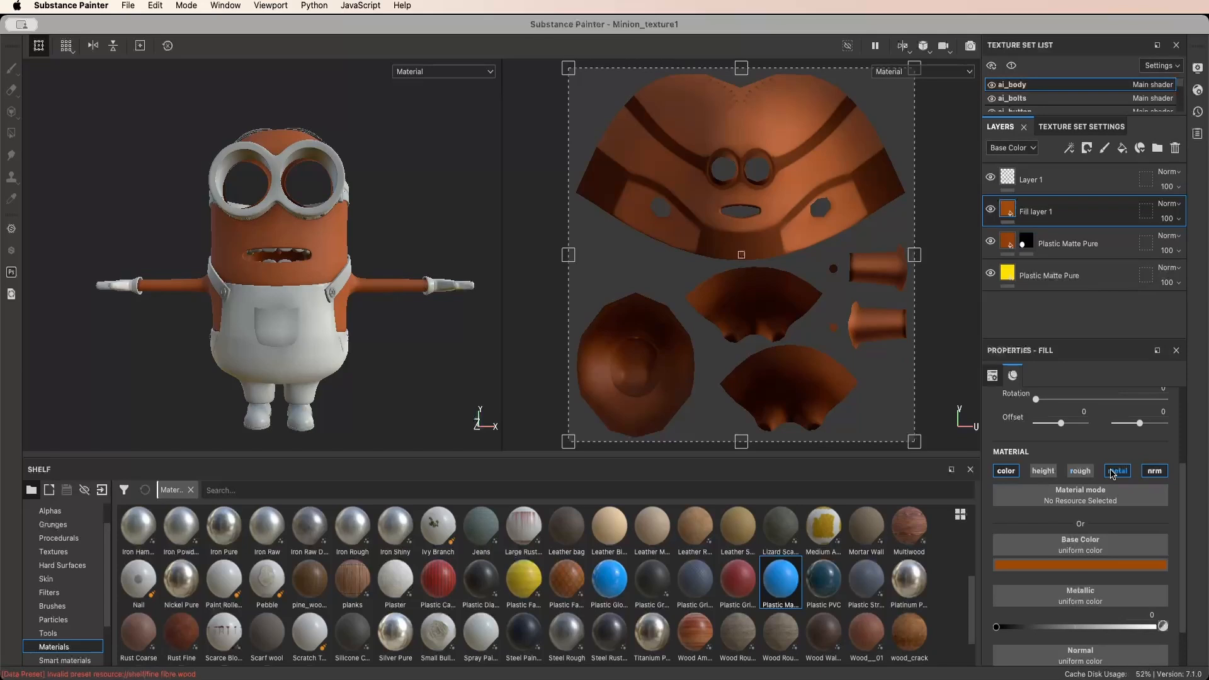
{"action": "left_click", "coordinate": [1153, 472]}
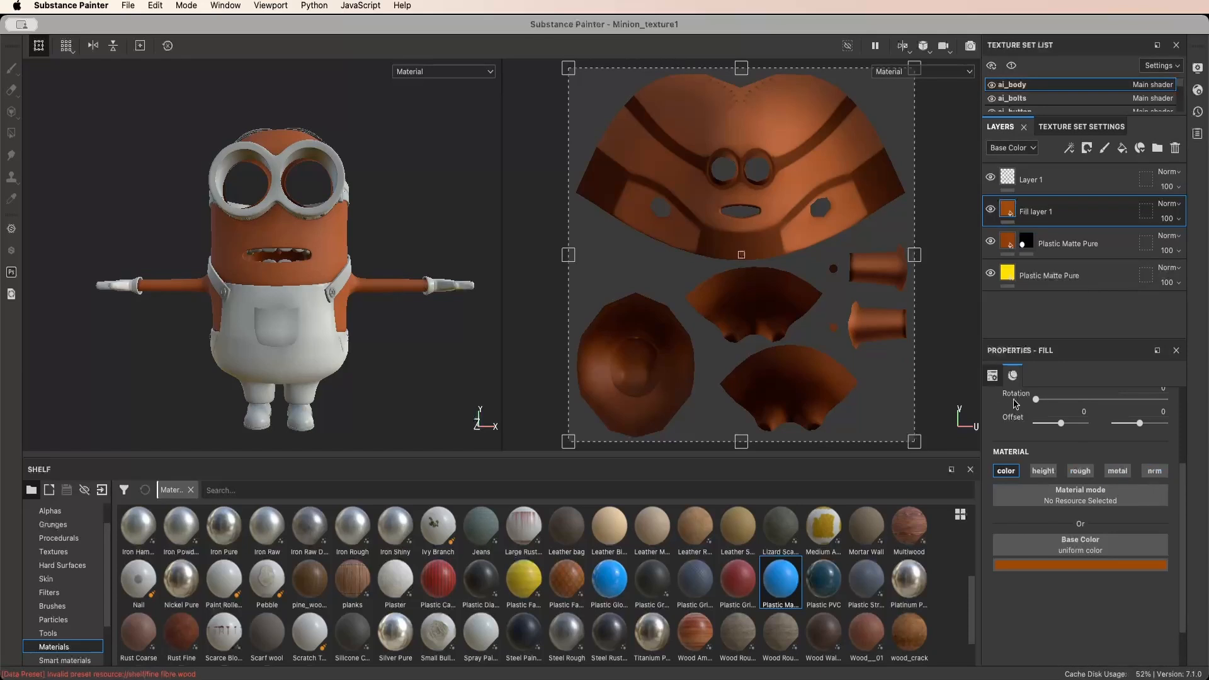
Add a black mask to the brown fill layer and darken its base color to a value of about 0.025
{"action": "left_click", "coordinate": [1088, 151]}
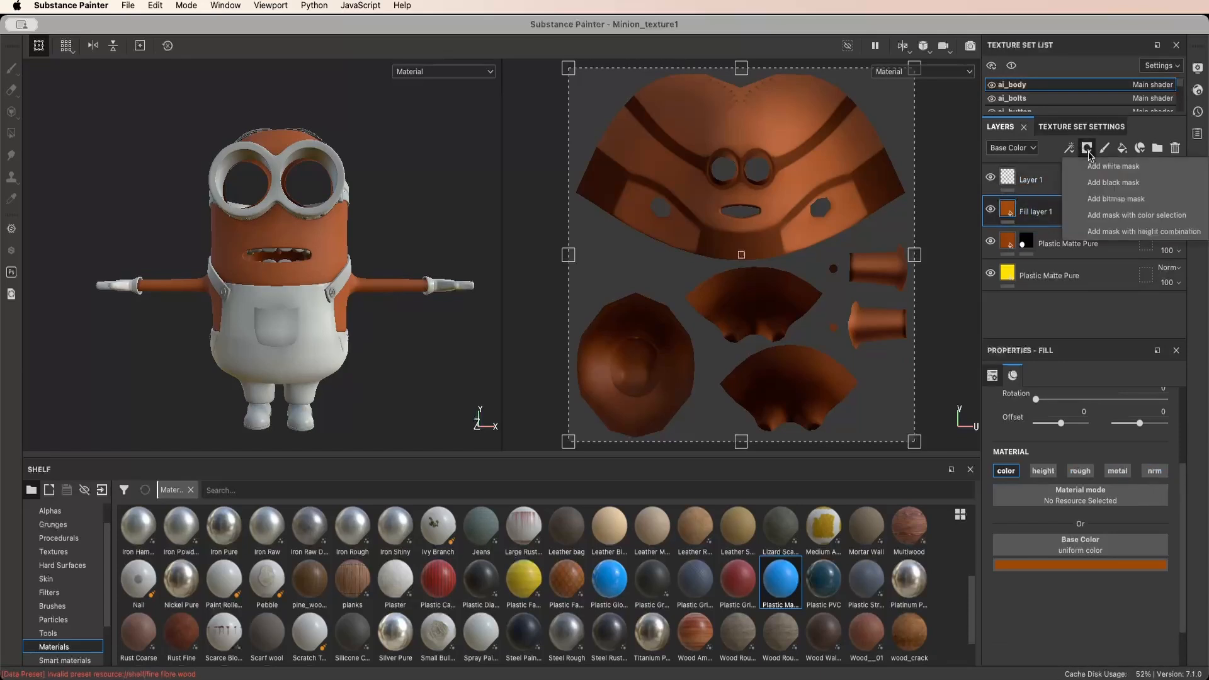
{"action": "left_click", "coordinate": [1102, 183]}
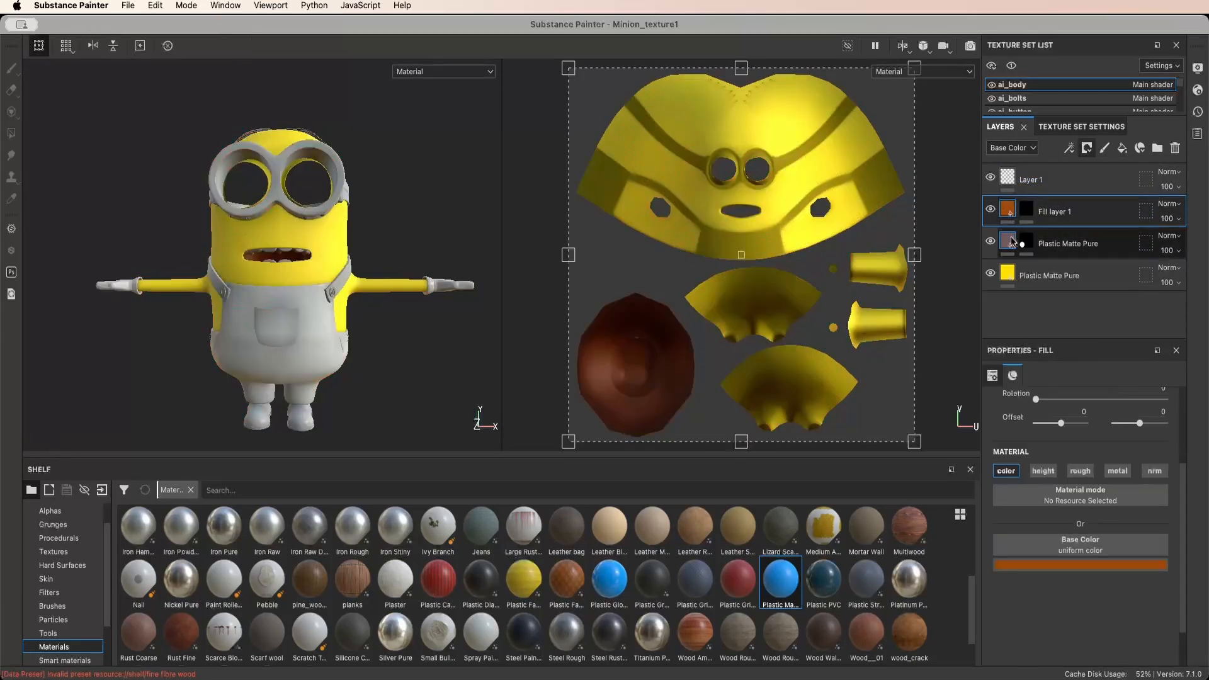
{"action": "left_click", "coordinate": [1106, 565]}
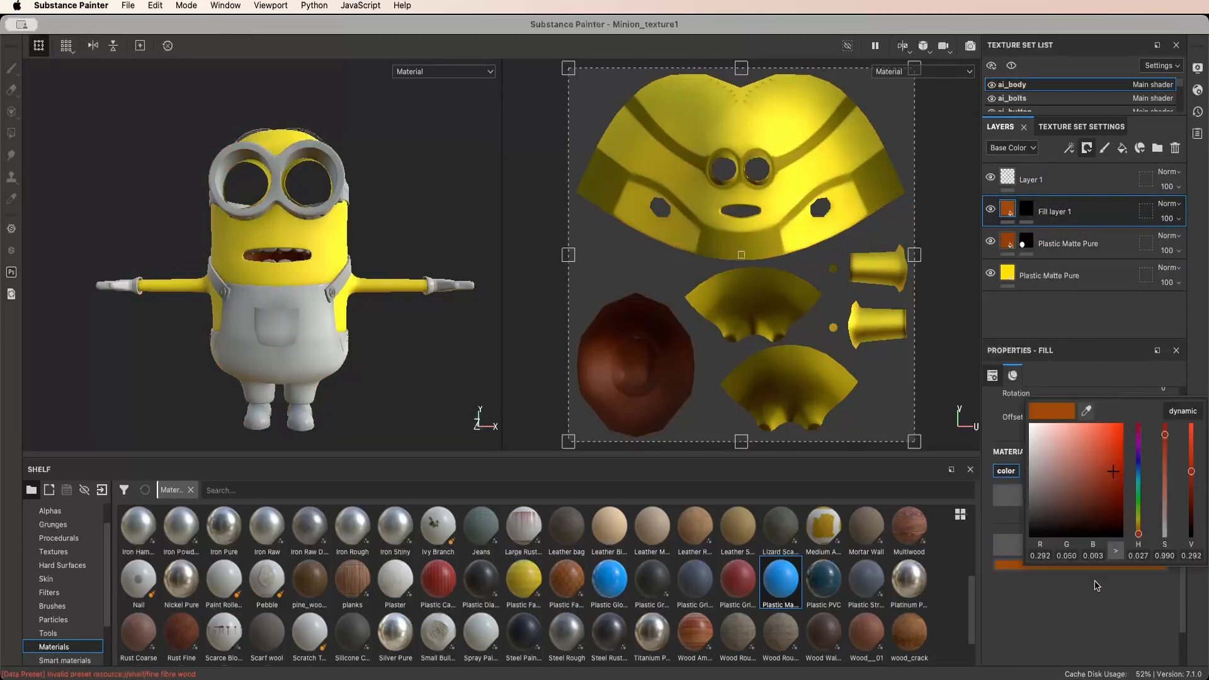
{"action": "left_click_drag", "start_coordinate": [1192, 476], "coordinate": [1193, 521]}
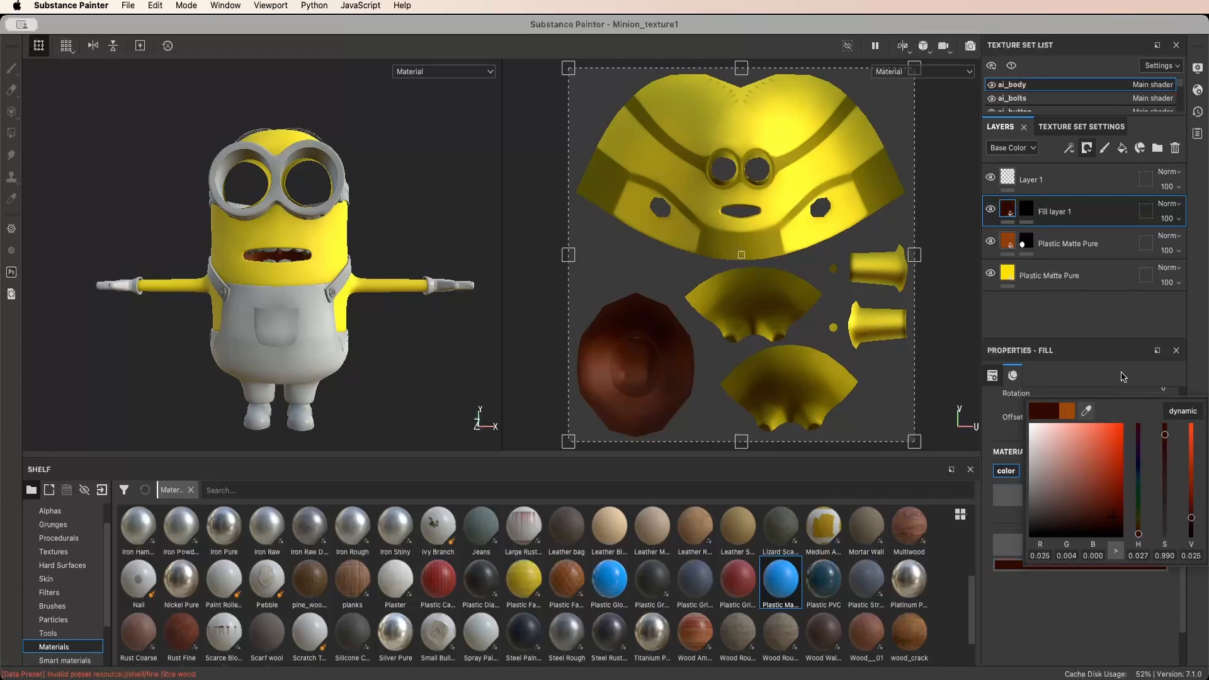
Set up a paint brush on the dark fill layer's mask with flow 28 and stroke opacity 19
{"action": "left_click", "coordinate": [1029, 215]}
{"action": "key", "text": "4"}
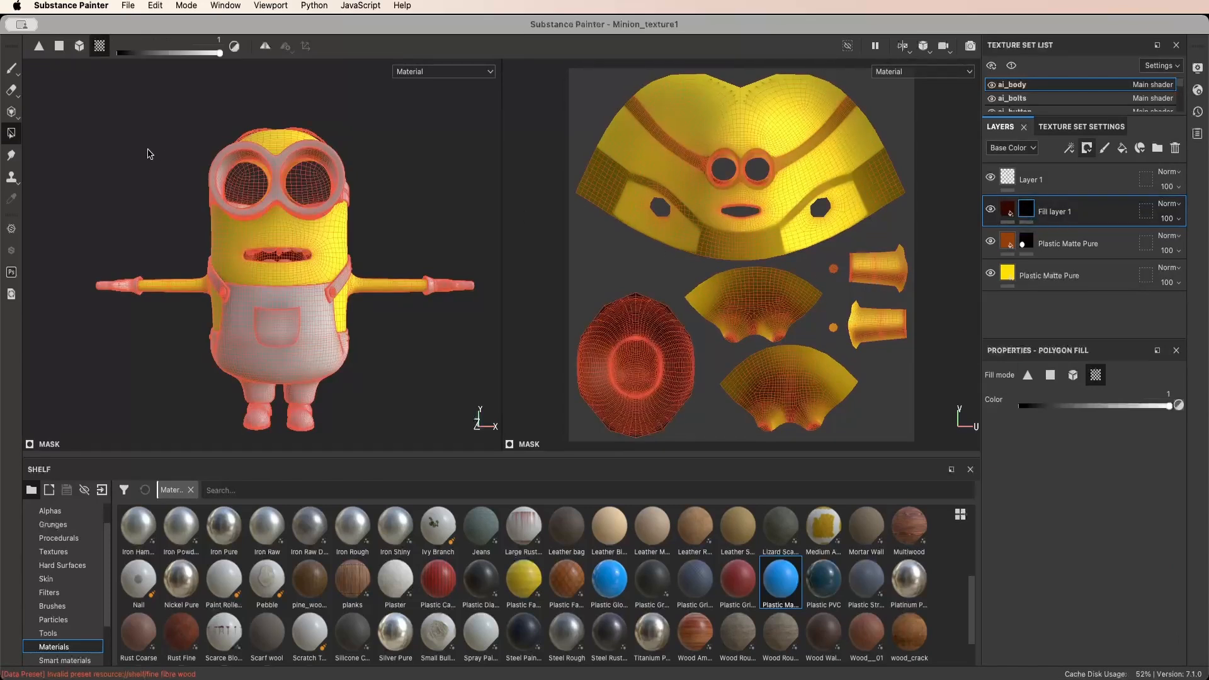
{"action": "left_click", "coordinate": [10, 68]}
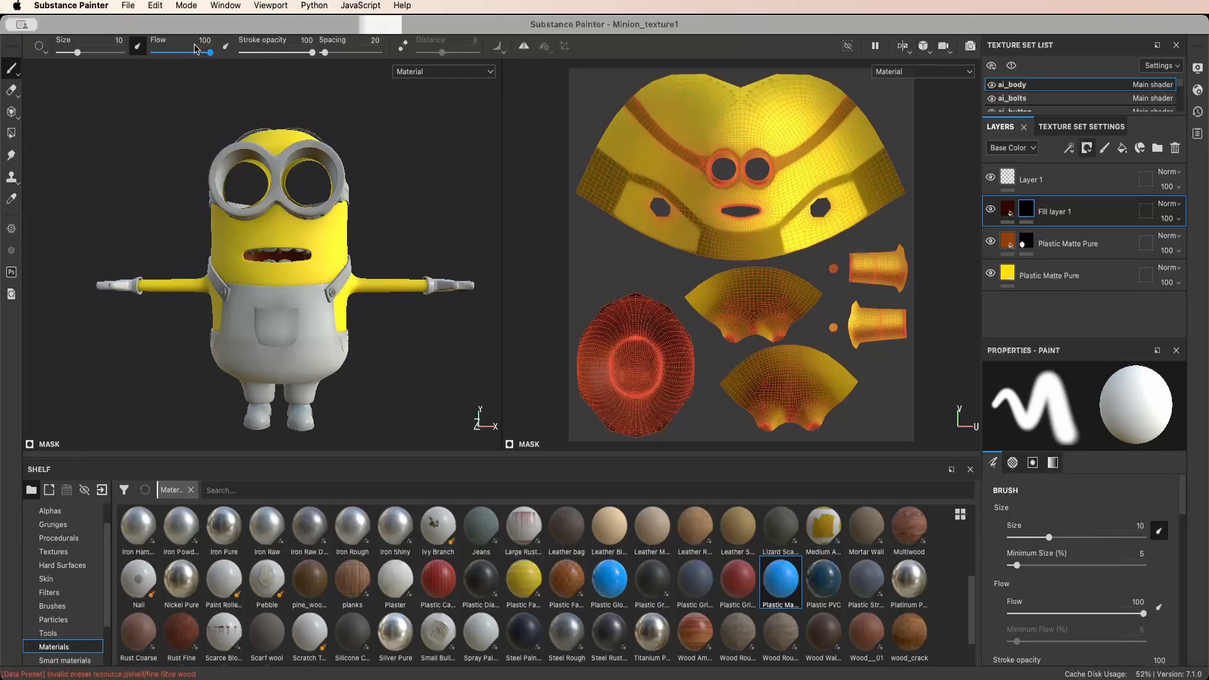
{"action": "left_click_drag", "start_coordinate": [196, 50], "coordinate": [167, 58]}
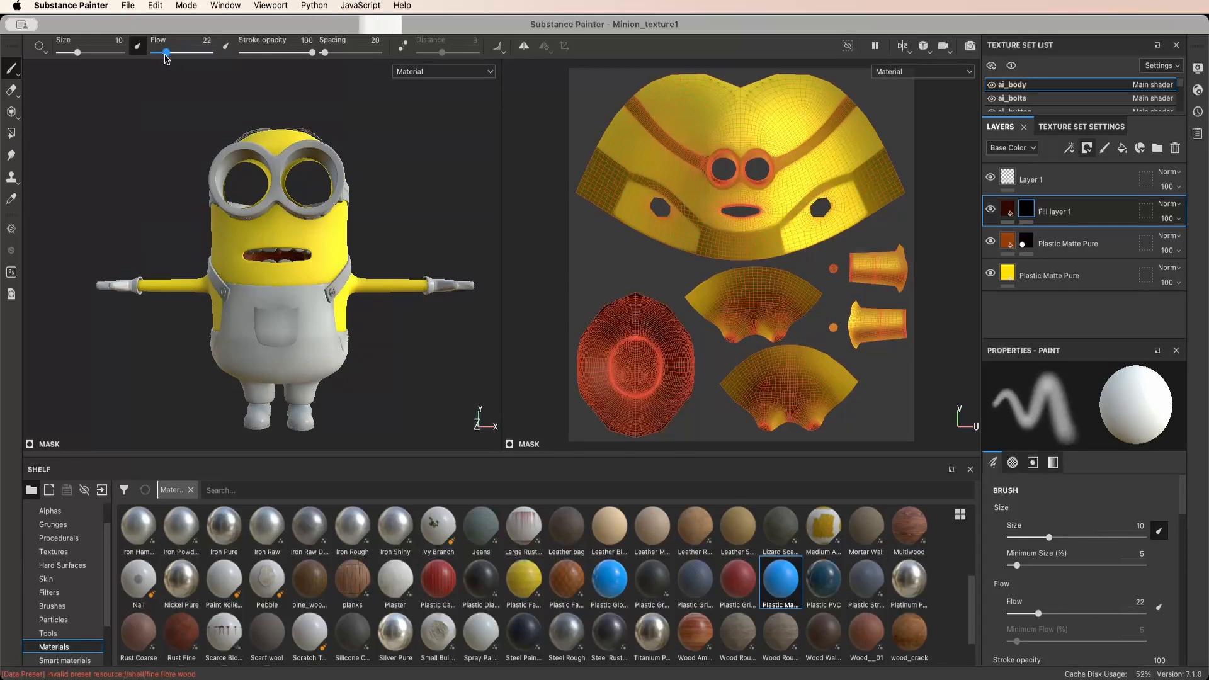
{"action": "left_click_drag", "start_coordinate": [312, 53], "coordinate": [260, 58]}
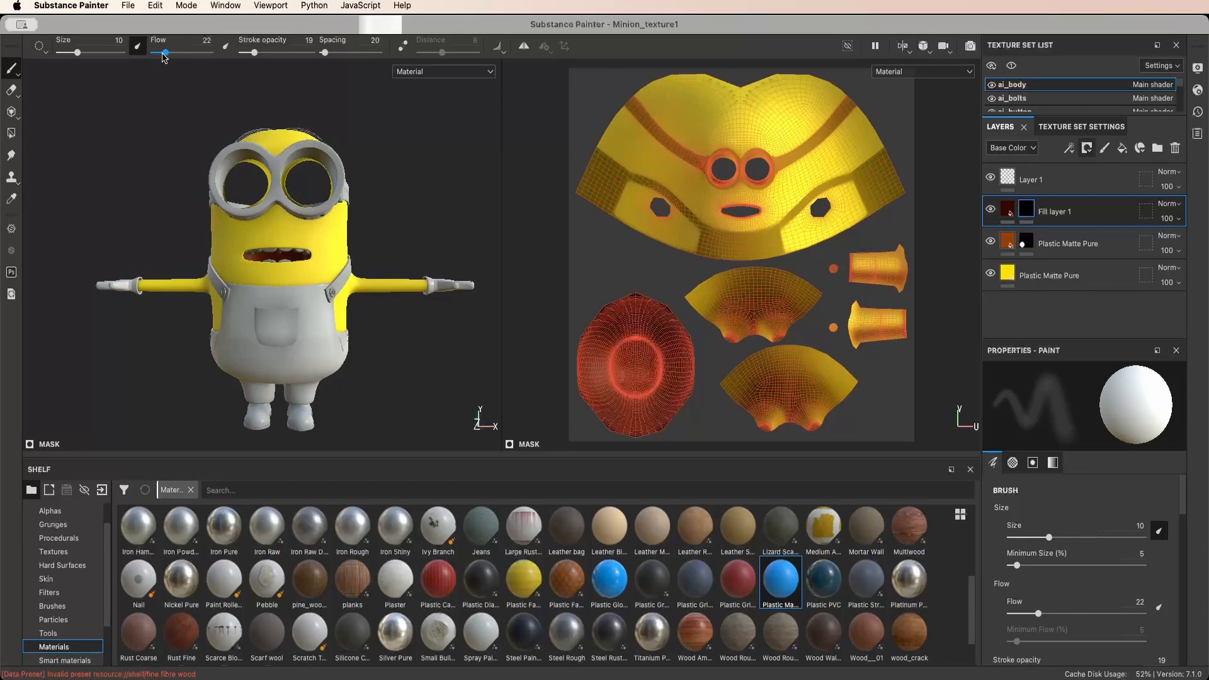
{"action": "left_click_drag", "start_coordinate": [165, 52], "coordinate": [168, 53]}
Paint the dark fill into the center of the mouth's UV island, using brush size about 13.75 and flow 44
{"action": "scroll", "coordinate": [633, 364], "scroll_direction": "up", "scroll_amount": 5}
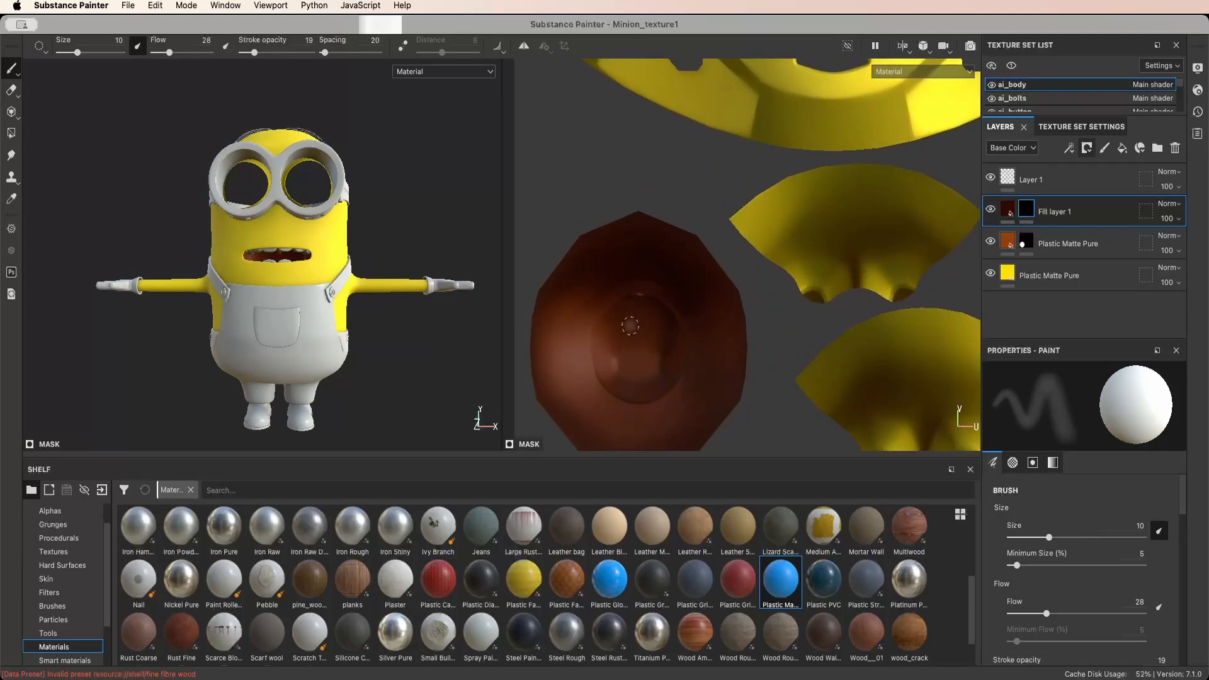
{"action": "mouse_move", "coordinate": [630, 326]}
{"action": "right_mouse_down", "text": "ctrl"}
{"action": "mouse_move", "coordinate": [643, 326]}
{"action": "mouse_move", "coordinate": [628, 351]}
{"action": "right_mouse_up", "text": "ctrl"}
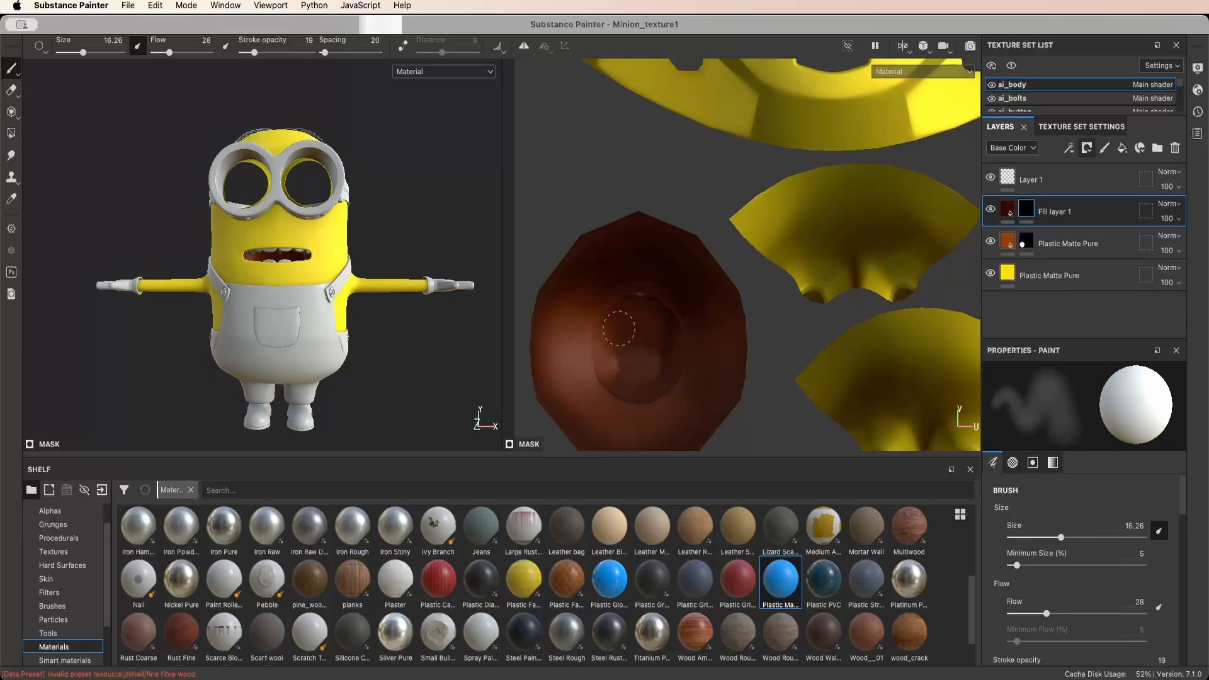
{"action": "right_click_drag", "start_coordinate": [633, 363], "coordinate": [638, 363], "text": "ctrl"}
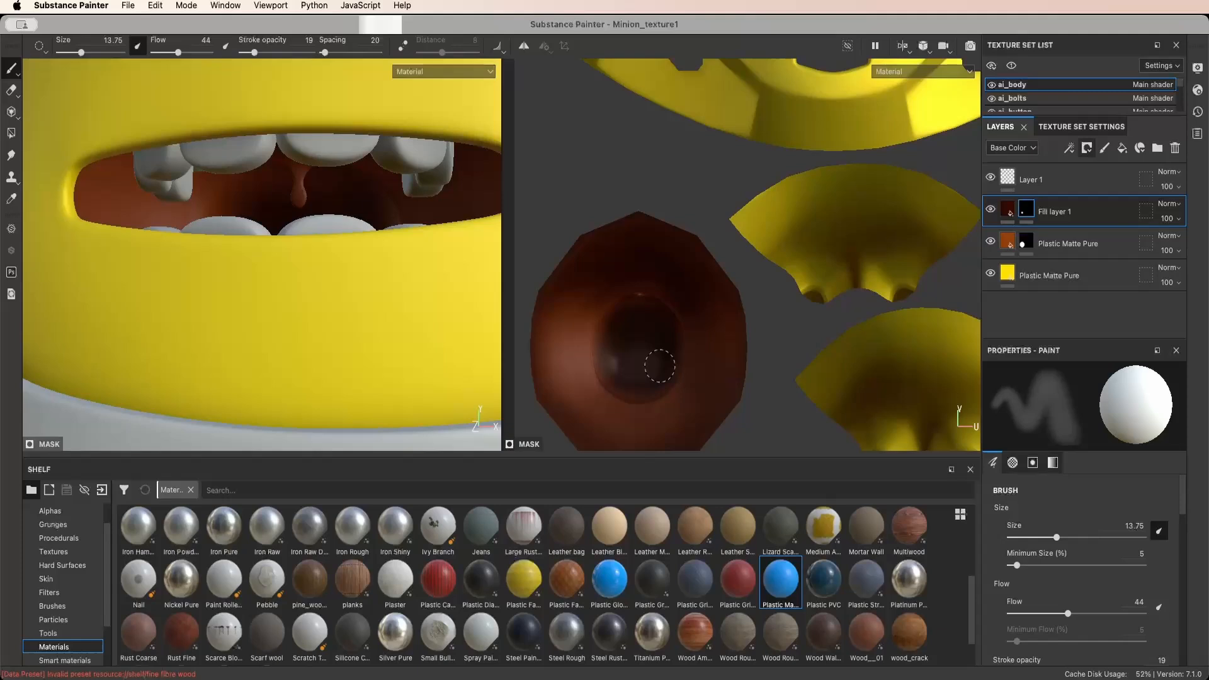
{"action": "scroll", "coordinate": [373, 317], "scroll_direction": "down", "scroll_amount": 10}
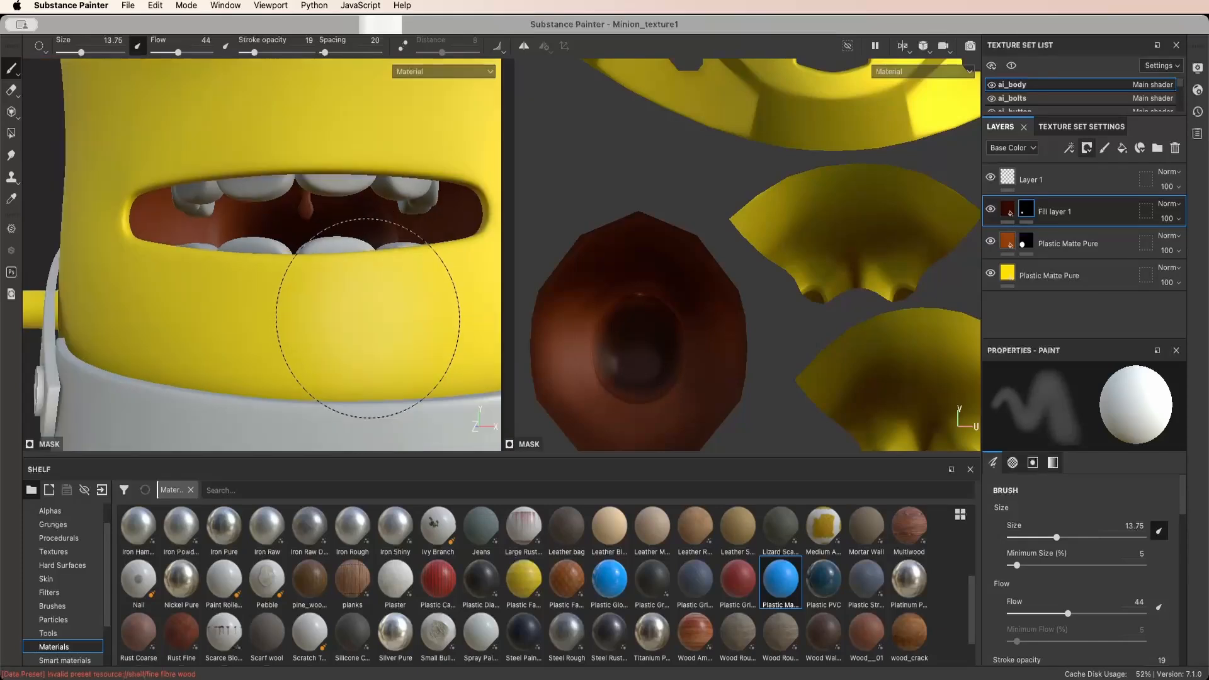
{"action": "middle_click_drag", "start_coordinate": [378, 313], "coordinate": [305, 277], "text": "alt"}
{"action": "scroll", "coordinate": [304, 277], "scroll_direction": "down", "scroll_amount": 2}
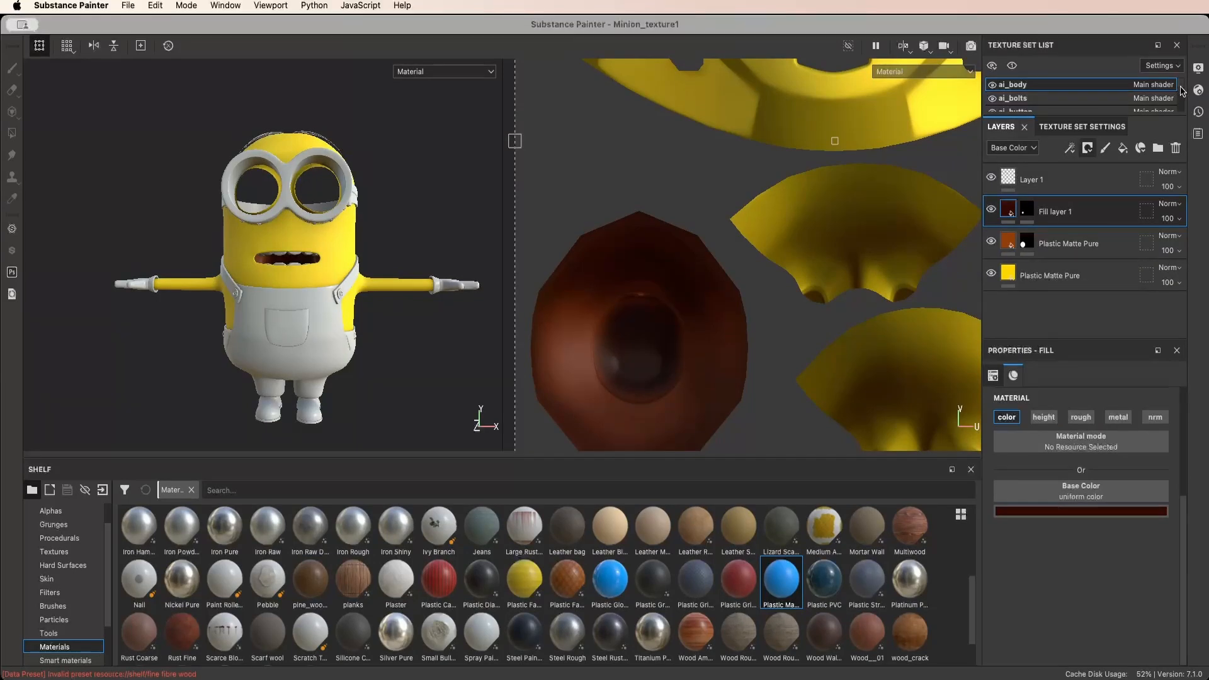
Apply the Leather Soft Grain material to the ai_shoes texture set as a layer beneath Layer 1
{"action": "scroll", "coordinate": [1181, 93], "scroll_direction": "down", "scroll_amount": 3}
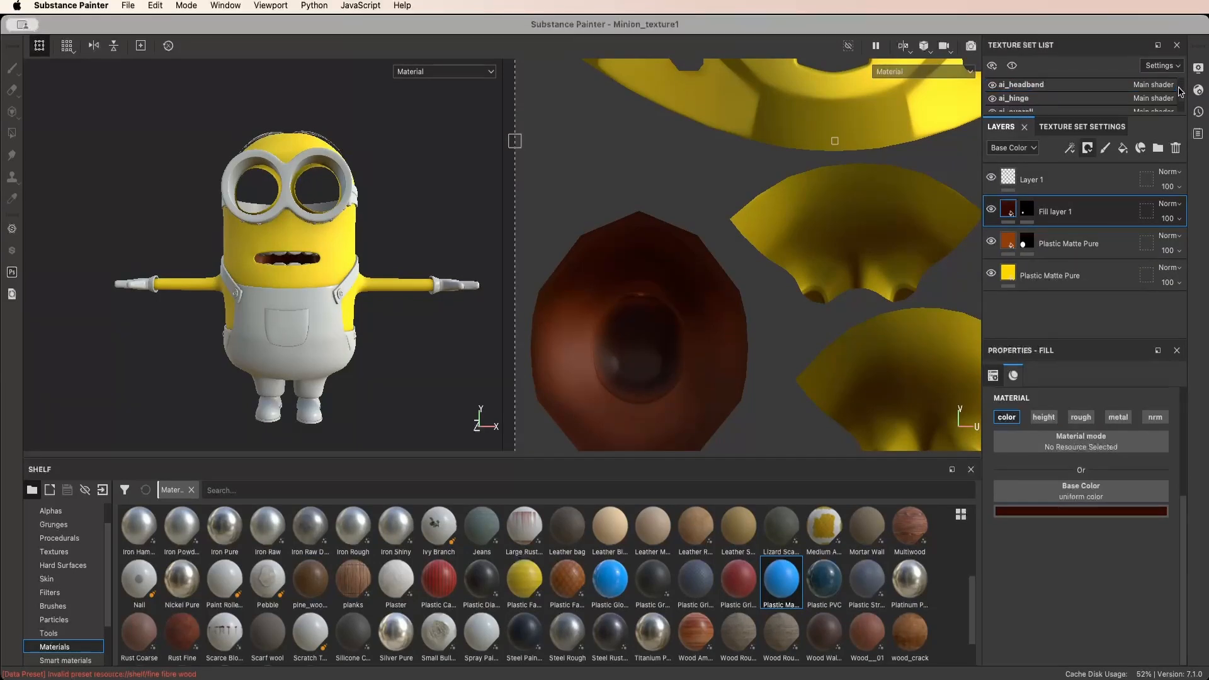
{"action": "scroll", "coordinate": [1181, 93], "scroll_direction": "down", "scroll_amount": 2}
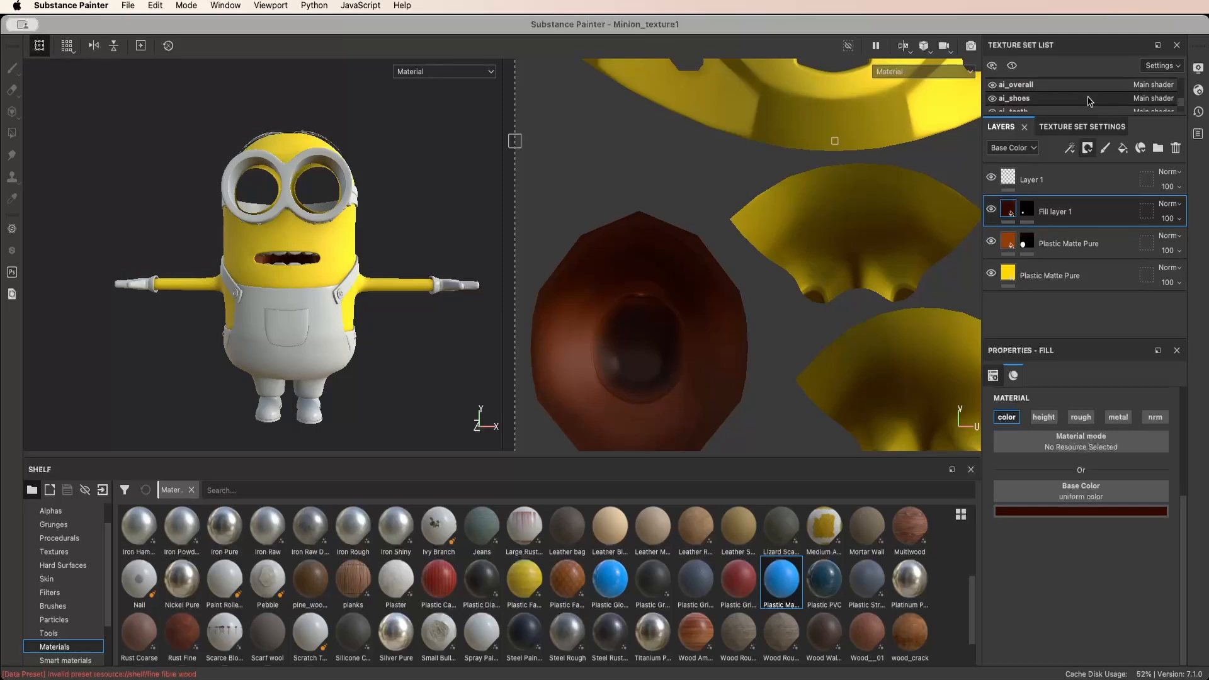
{"action": "left_click", "coordinate": [1089, 99]}
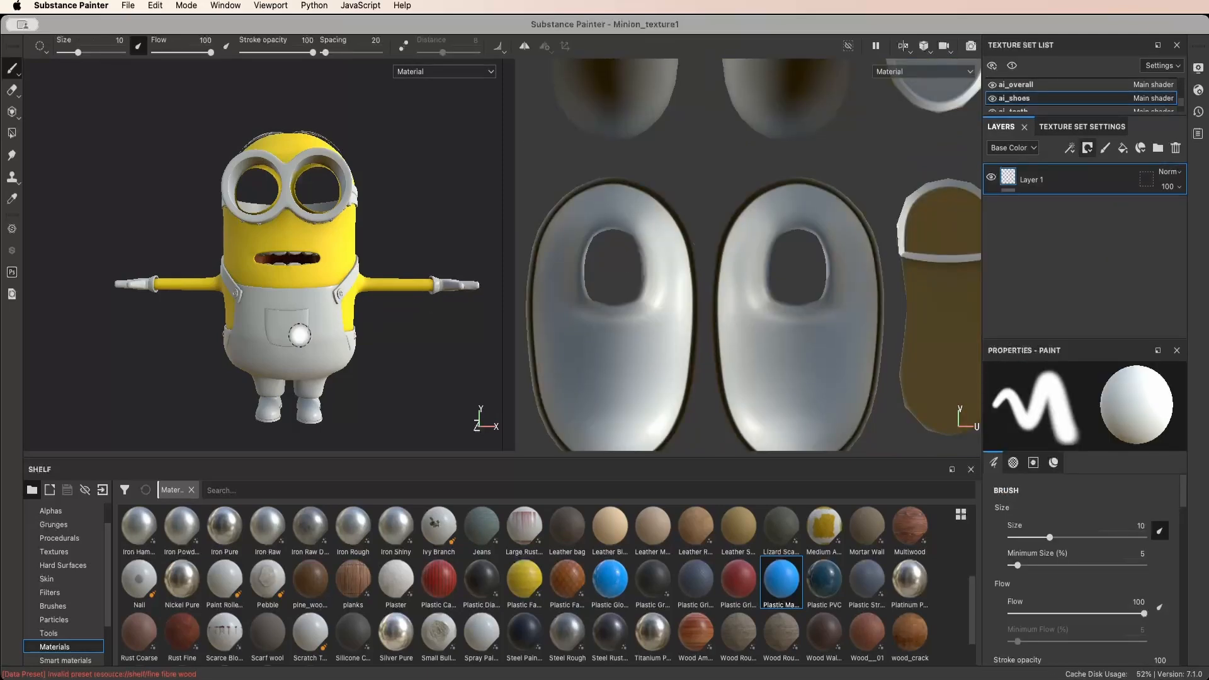
{"action": "left_click_drag", "start_coordinate": [445, 378], "coordinate": [445, 360], "text": "alt"}
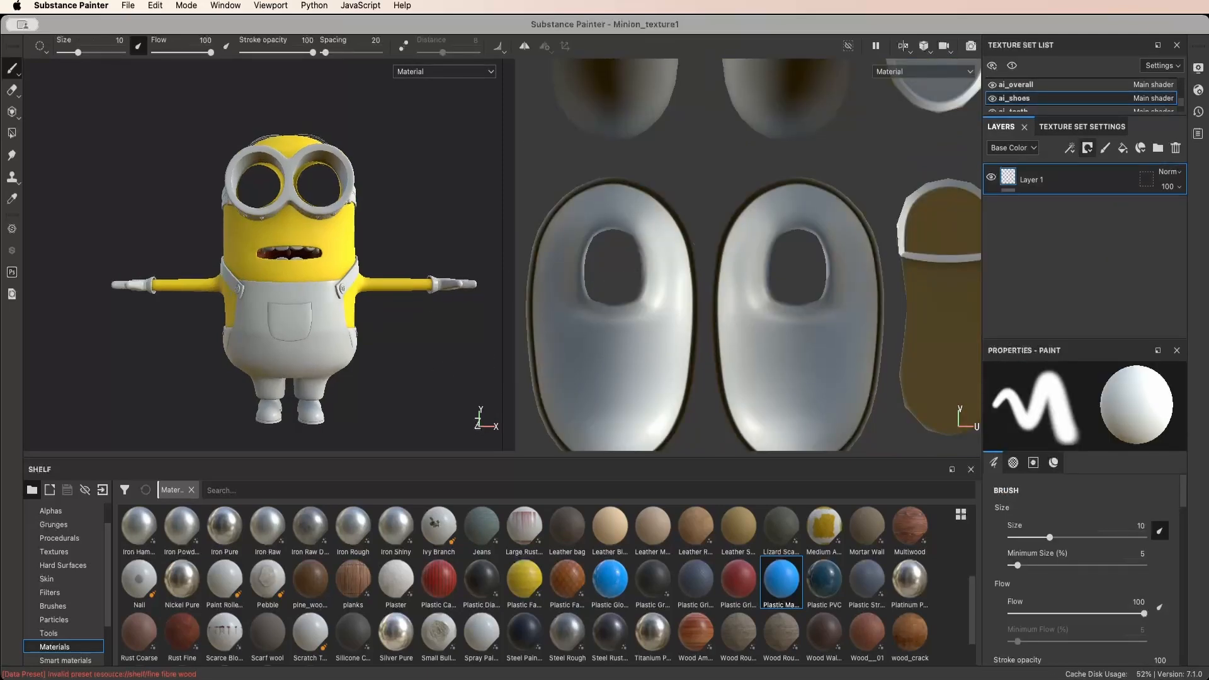
{"action": "middle_click_drag", "start_coordinate": [445, 361], "coordinate": [436, 350], "text": "alt"}
{"action": "left_click_drag", "start_coordinate": [436, 351], "coordinate": [428, 355], "text": "alt"}
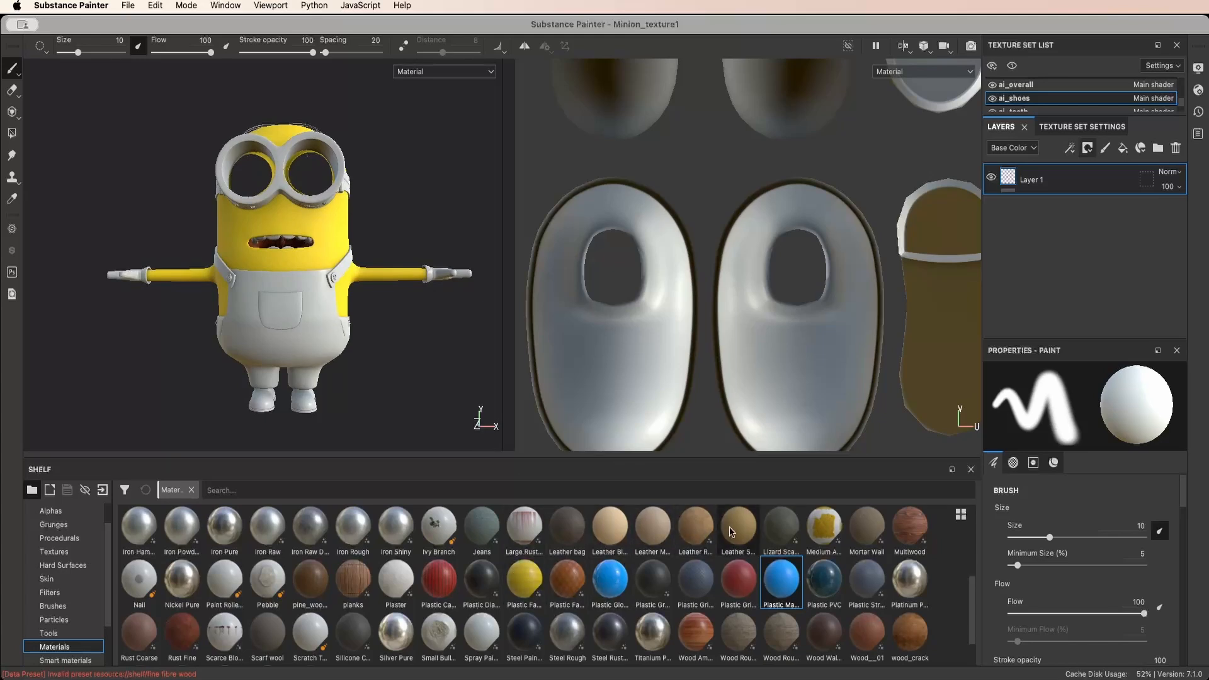
{"action": "left_click_drag", "start_coordinate": [735, 533], "coordinate": [1064, 197]}
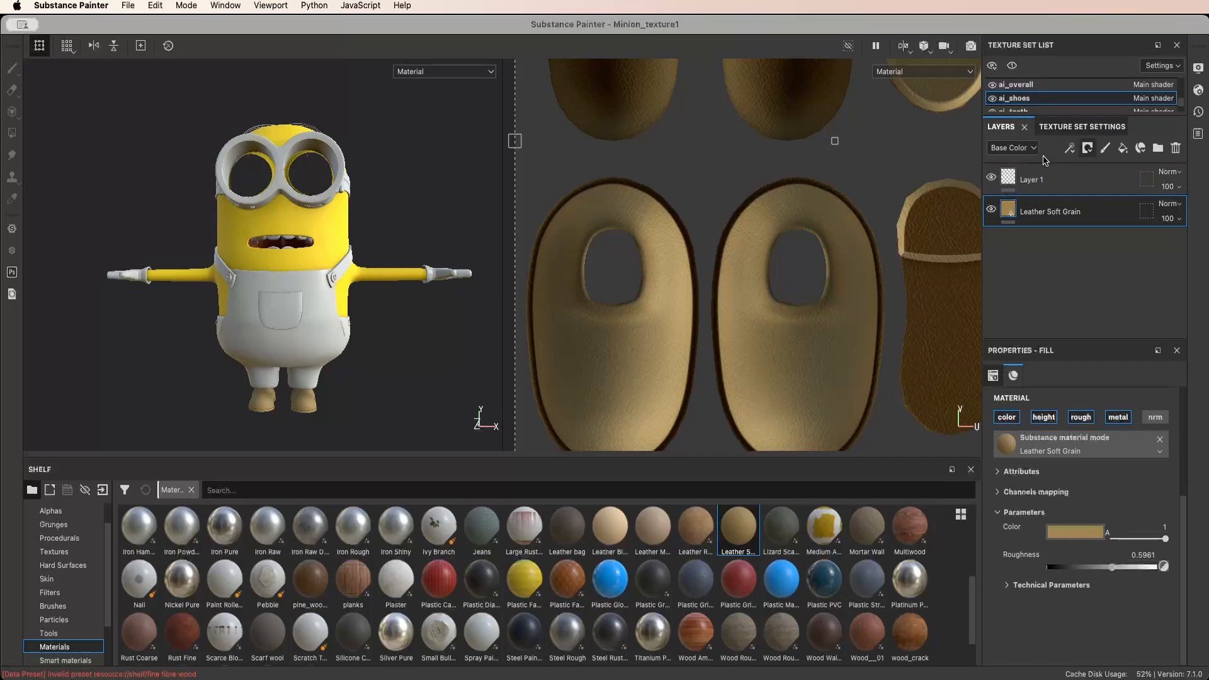
Add a black mask to the shoes' Leather Soft Grain layer
{"action": "left_click", "coordinate": [1086, 151]}
{"action": "left_click", "coordinate": [1049, 181]}
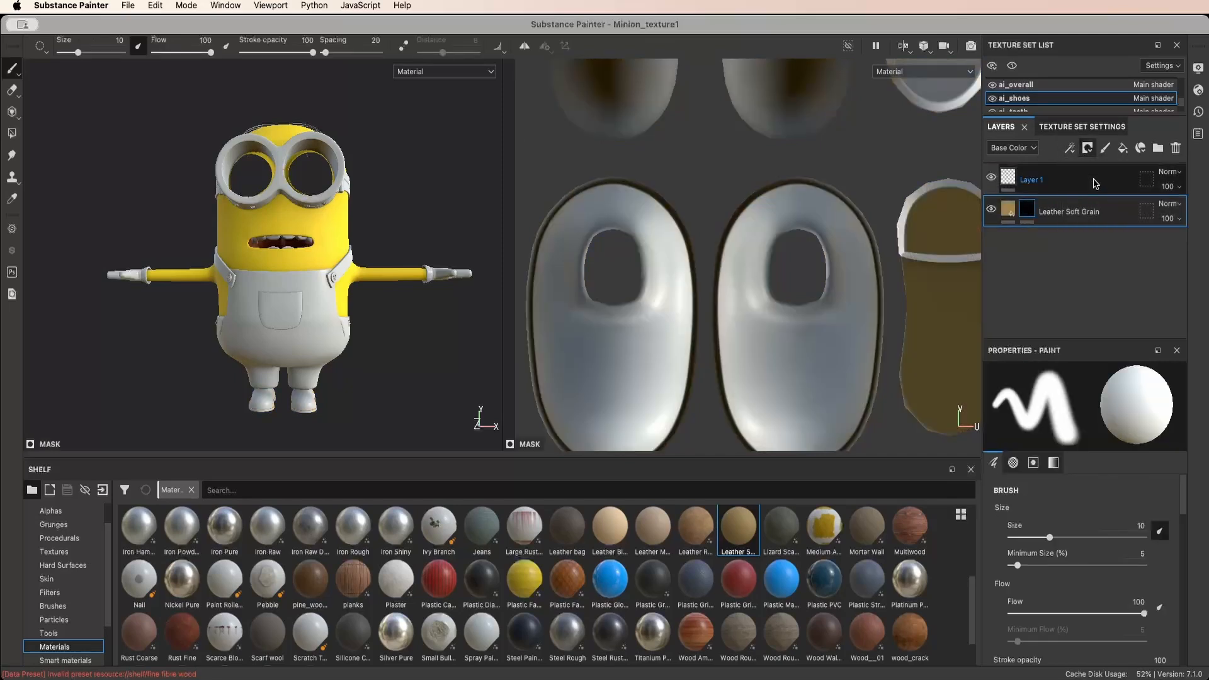
{"action": "middle_click_drag", "start_coordinate": [823, 271], "coordinate": [827, 239]}
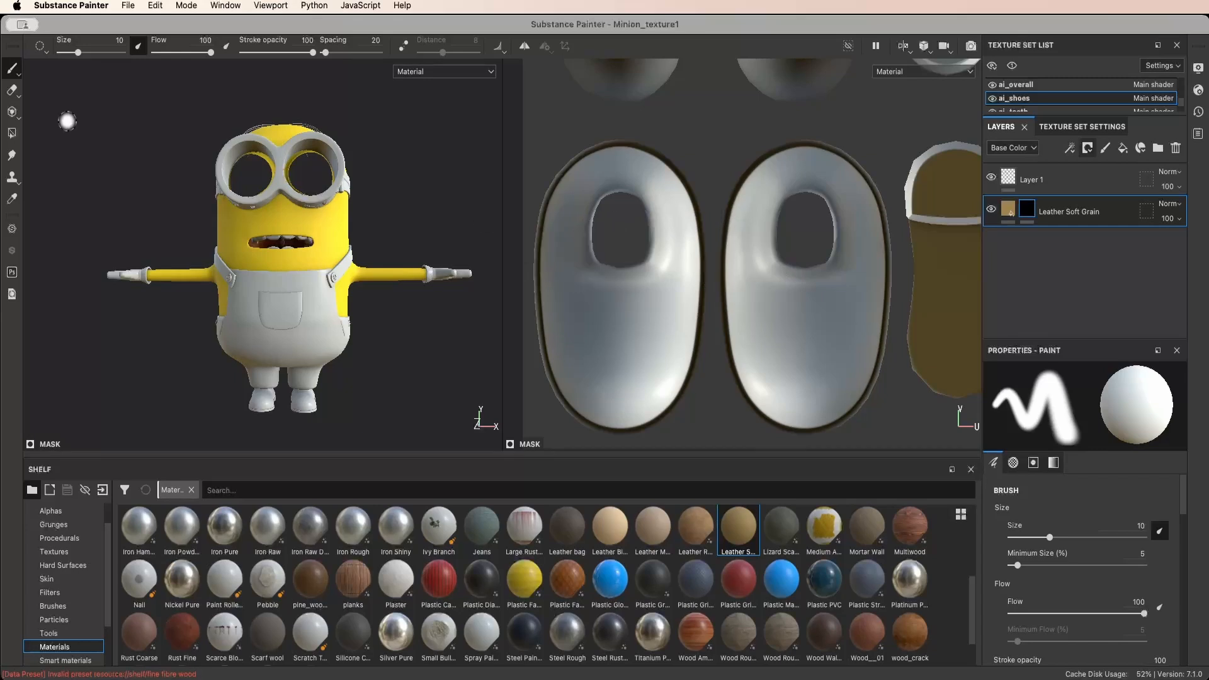
Fill the four shoe-upper UV islands into the Leather Soft Grain layer's mask with Polygon Fill in UV chunk mode
{"action": "left_click", "coordinate": [11, 134]}
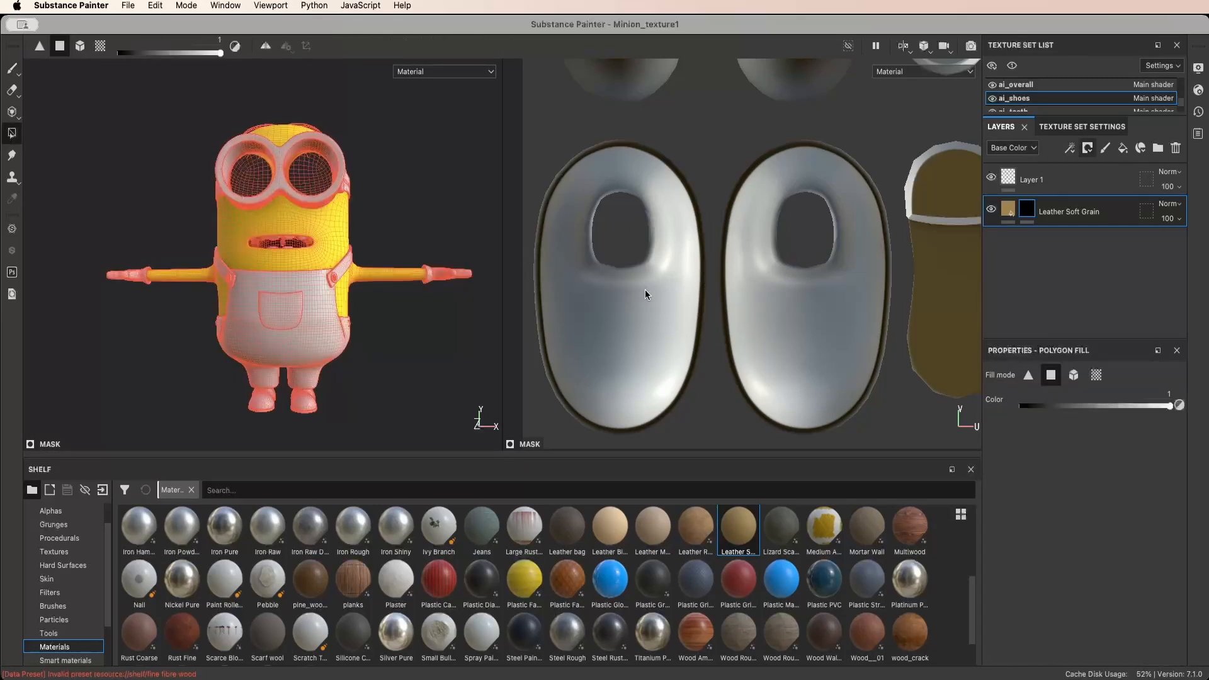
{"action": "left_click", "coordinate": [641, 306]}
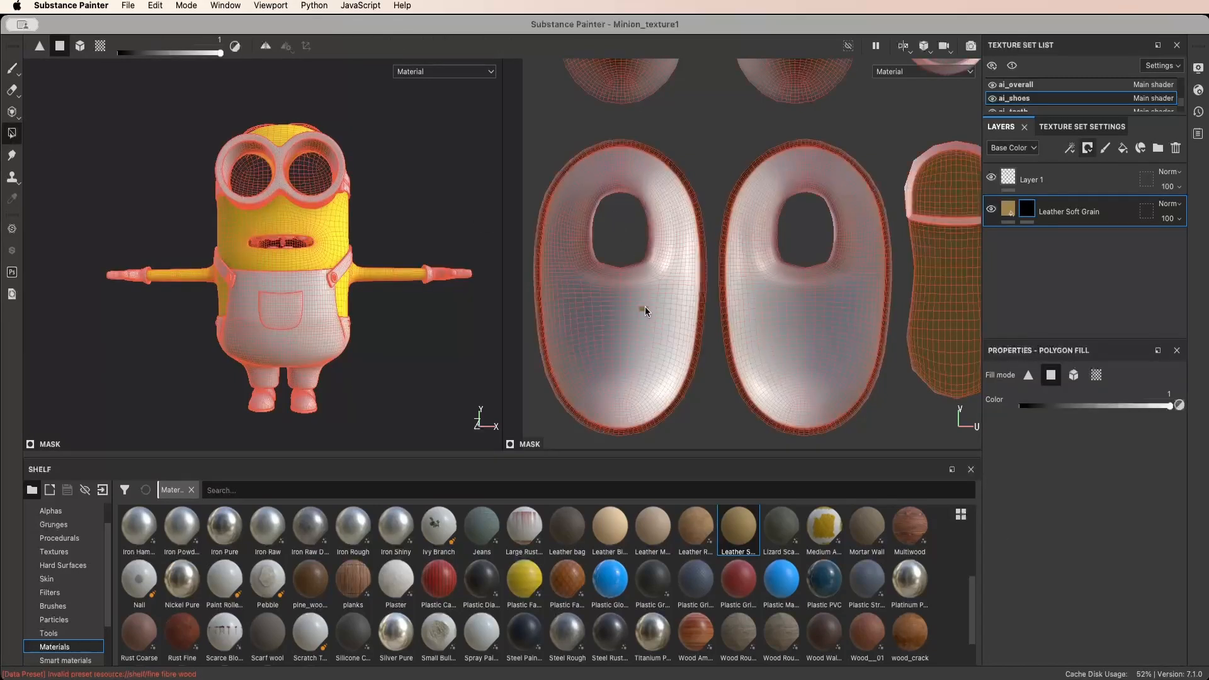
{"action": "right_click", "coordinate": [644, 309]}
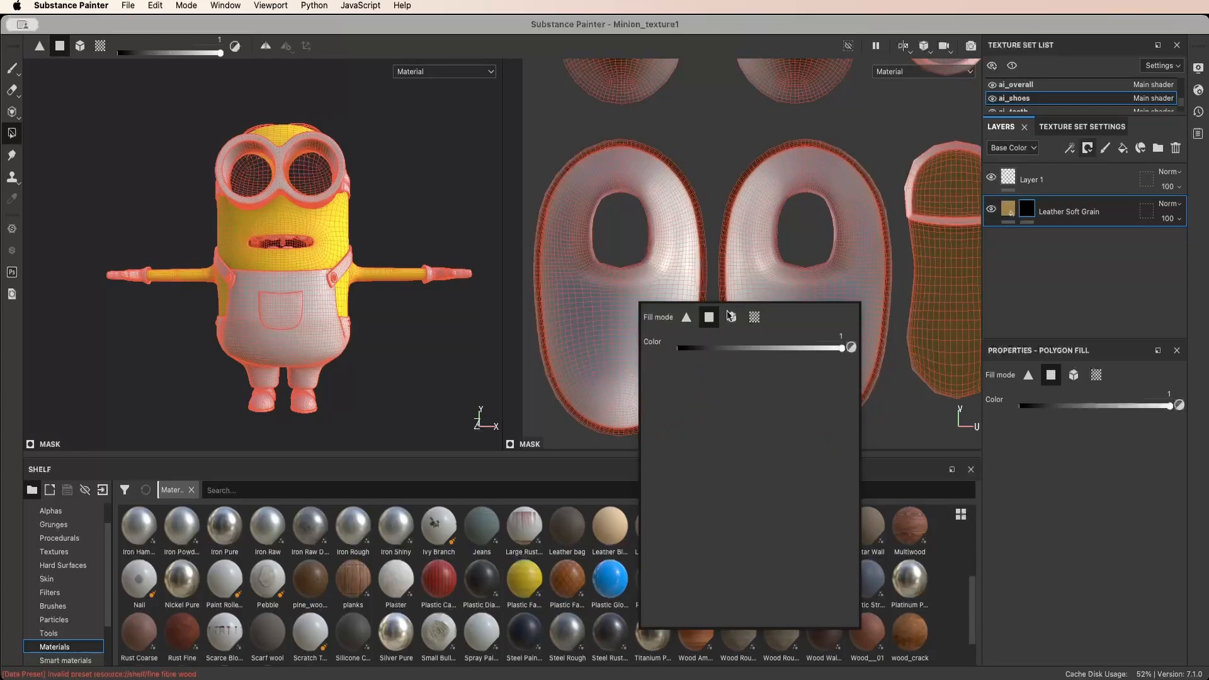
{"action": "left_click", "coordinate": [755, 317]}
{"action": "left_click", "coordinate": [618, 319]}
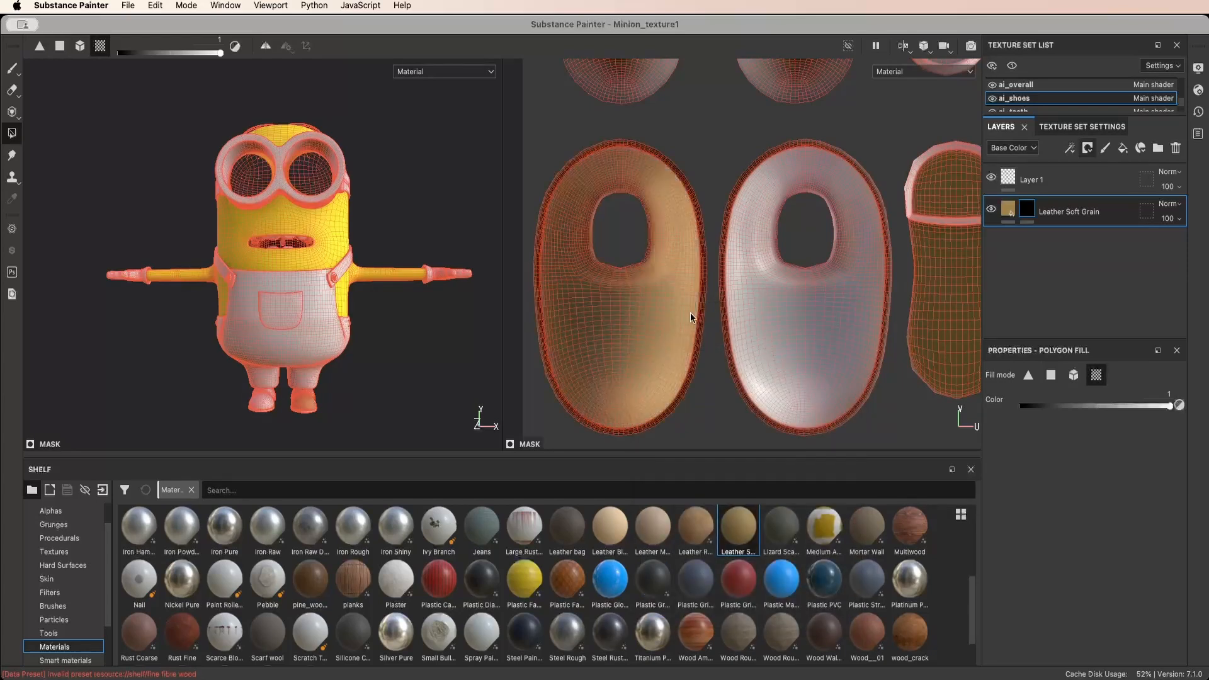
{"action": "left_click", "coordinate": [806, 311]}
{"action": "middle_click_drag", "start_coordinate": [747, 307], "coordinate": [748, 379], "text": "alt"}
{"action": "left_click", "coordinate": [785, 152]}
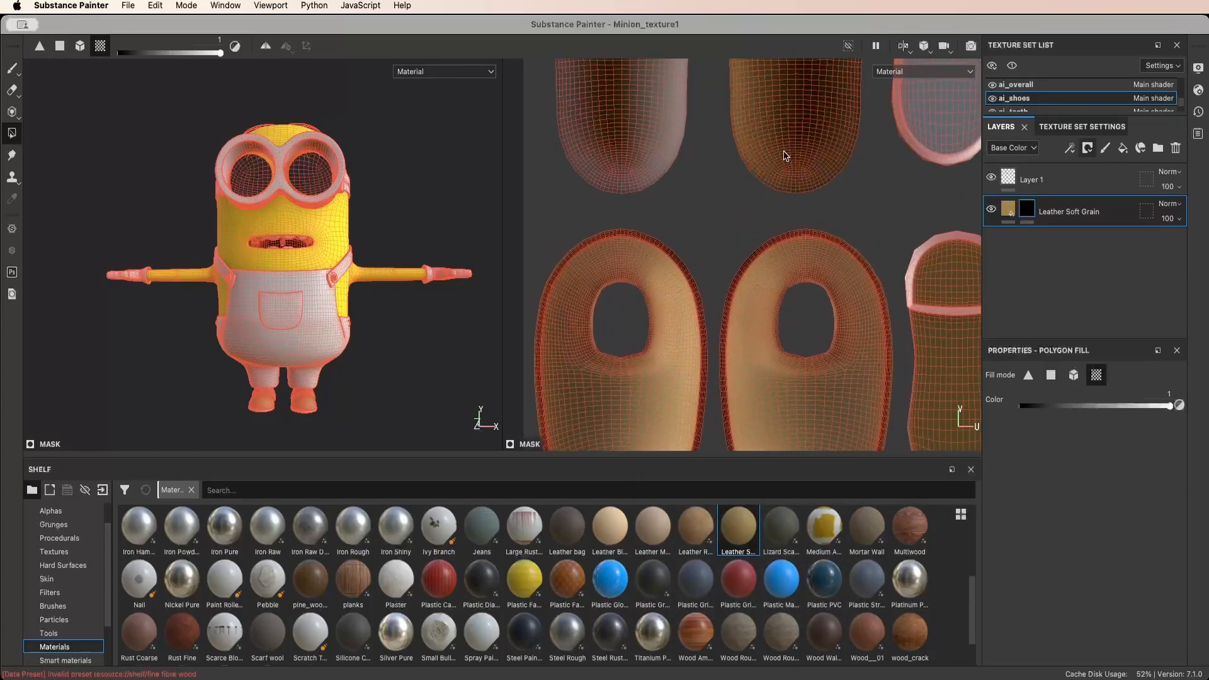
{"action": "left_click", "coordinate": [620, 148]}
{"action": "scroll", "coordinate": [686, 194], "scroll_direction": "down", "scroll_amount": 3}
{"action": "scroll", "coordinate": [686, 197], "scroll_direction": "down", "scroll_amount": 2}
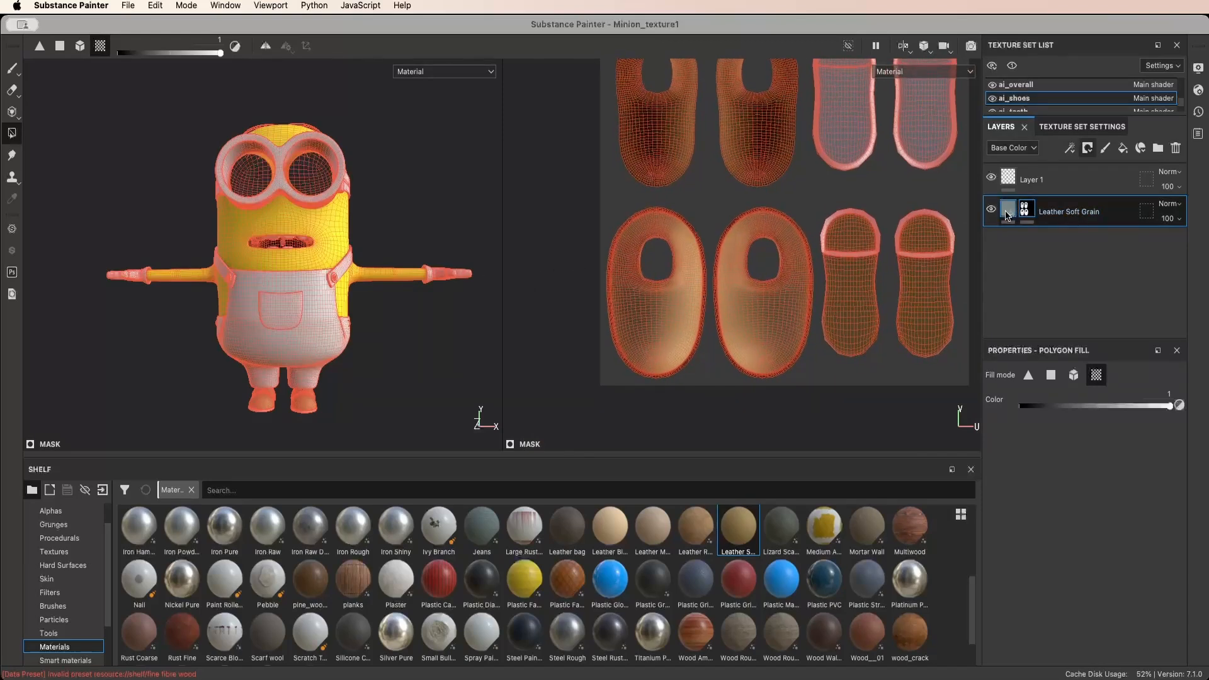
Darken the Leather Soft Grain color to near black by lowering its value to 0.012
{"action": "left_click", "coordinate": [1006, 214]}
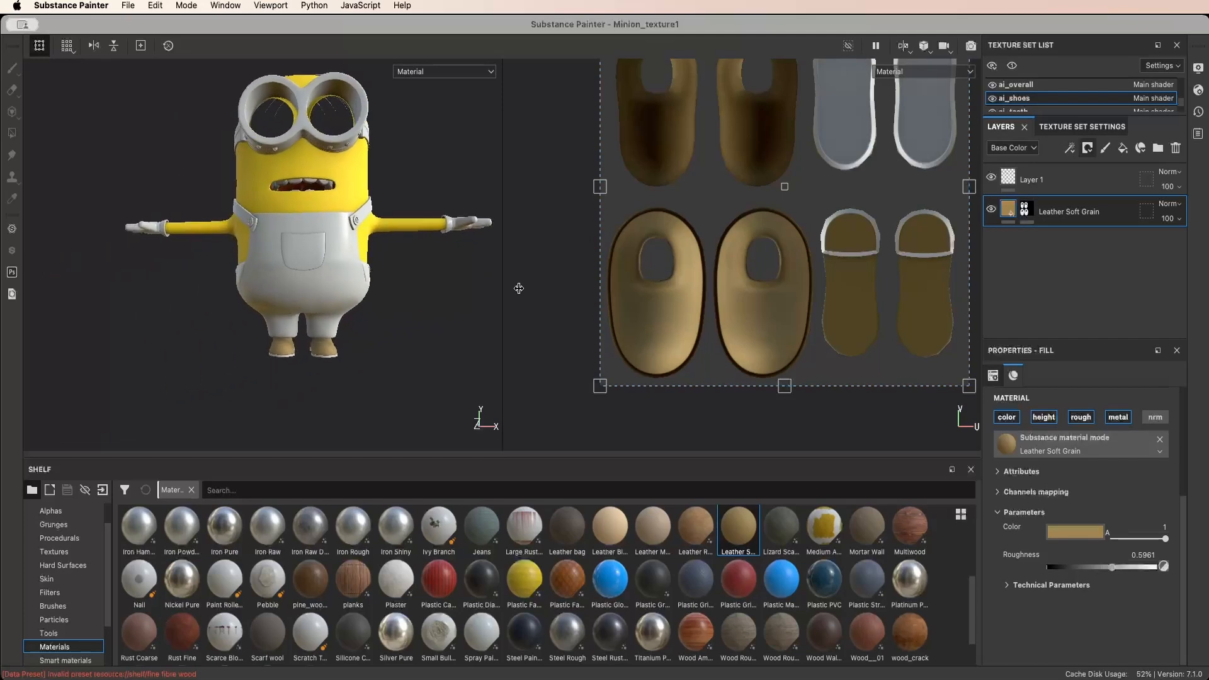
{"action": "scroll", "coordinate": [375, 329], "scroll_direction": "up", "scroll_amount": 8}
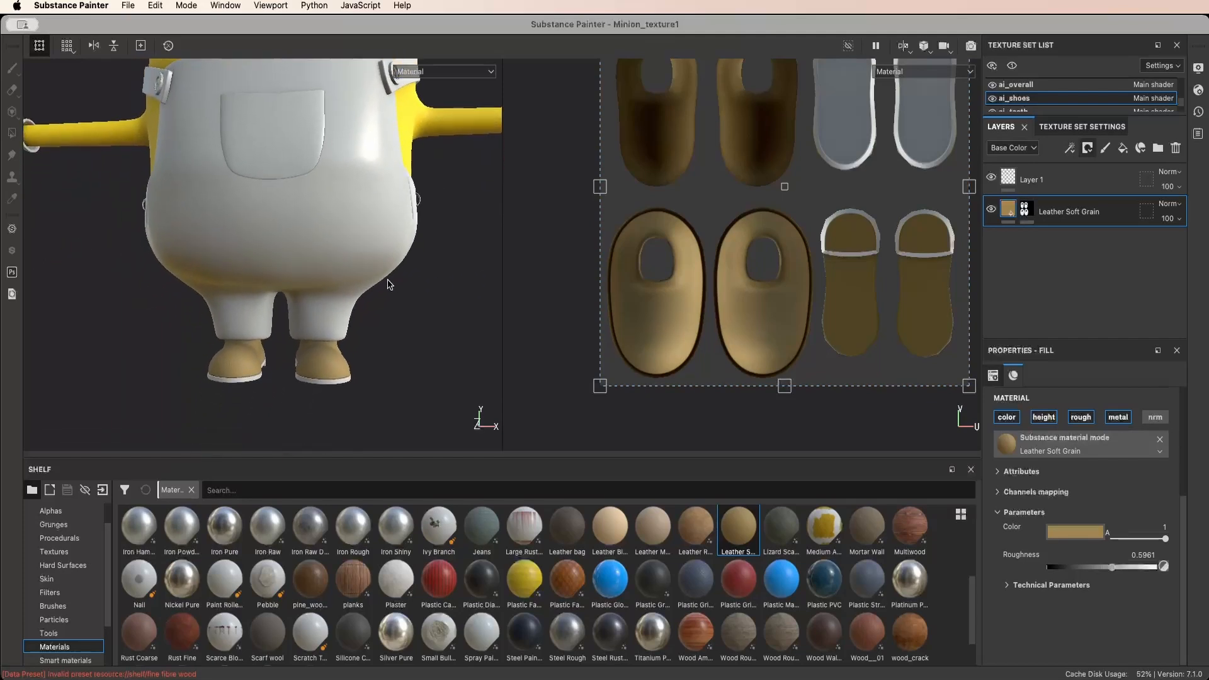
{"action": "scroll", "coordinate": [370, 321], "scroll_direction": "up", "scroll_amount": 3}
{"action": "middle_click_drag", "start_coordinate": [370, 321], "coordinate": [455, 261], "text": "alt"}
{"action": "scroll", "coordinate": [404, 314], "scroll_direction": "up", "scroll_amount": 4}
{"action": "left_click_drag", "start_coordinate": [457, 265], "coordinate": [416, 308], "text": "alt"}
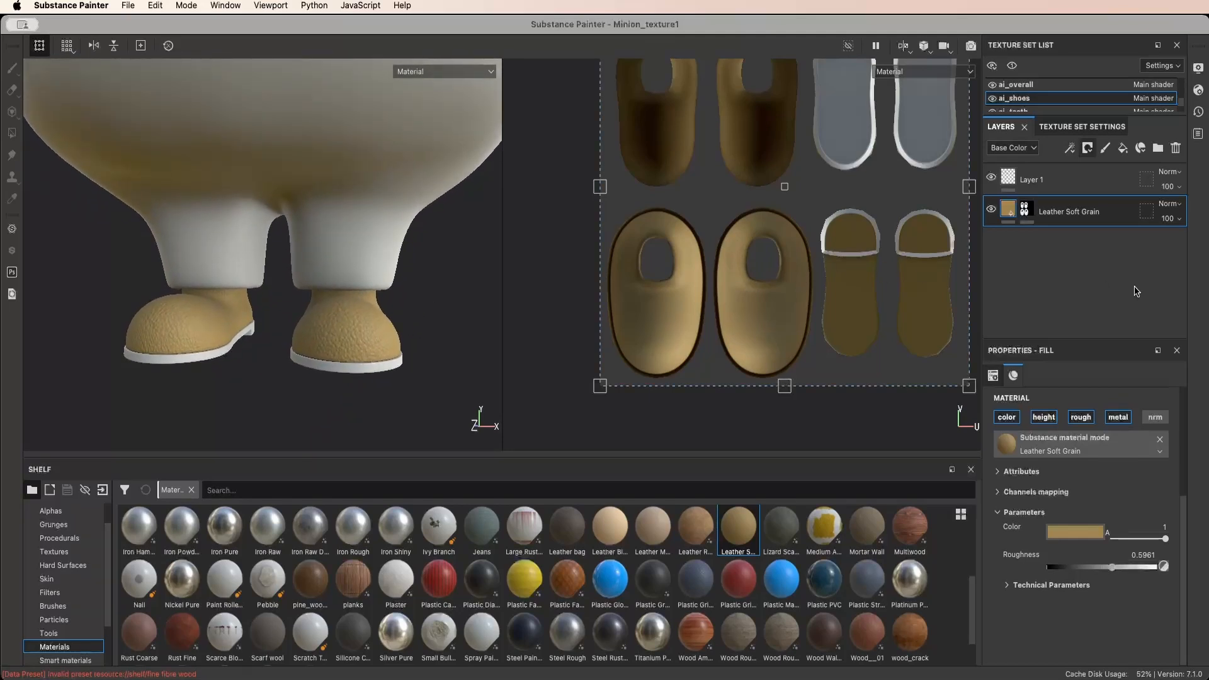
{"action": "left_click", "coordinate": [1077, 535]}
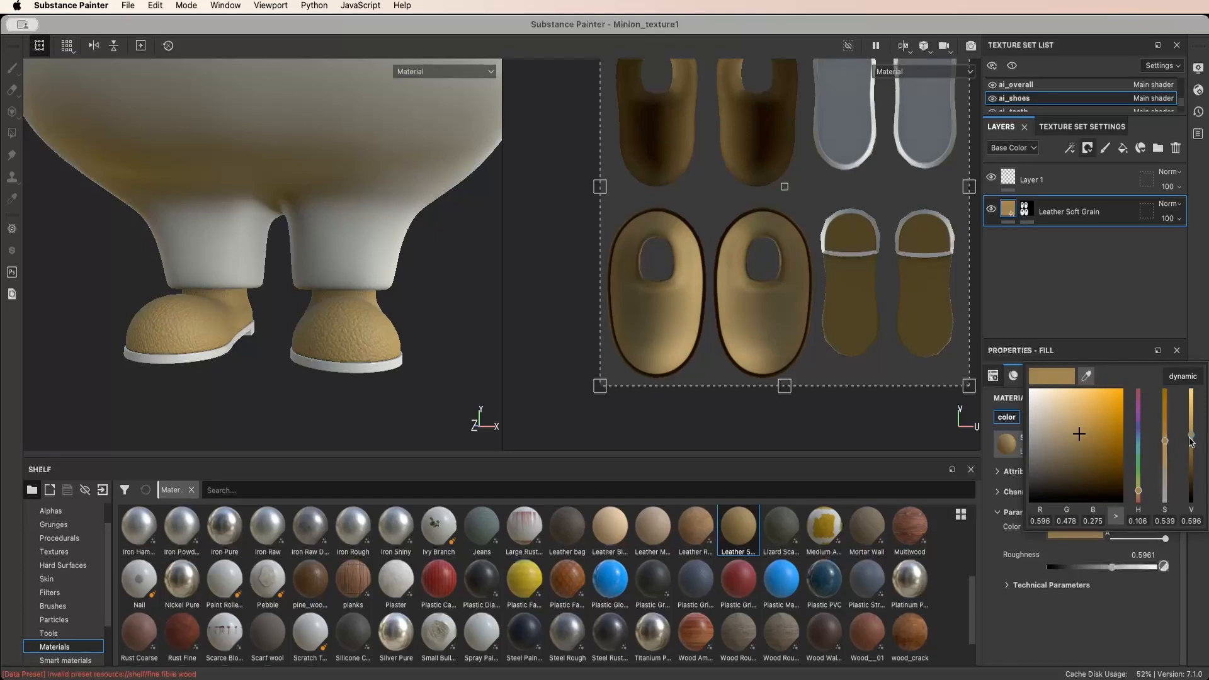
{"action": "left_click_drag", "start_coordinate": [1190, 436], "coordinate": [1193, 503]}
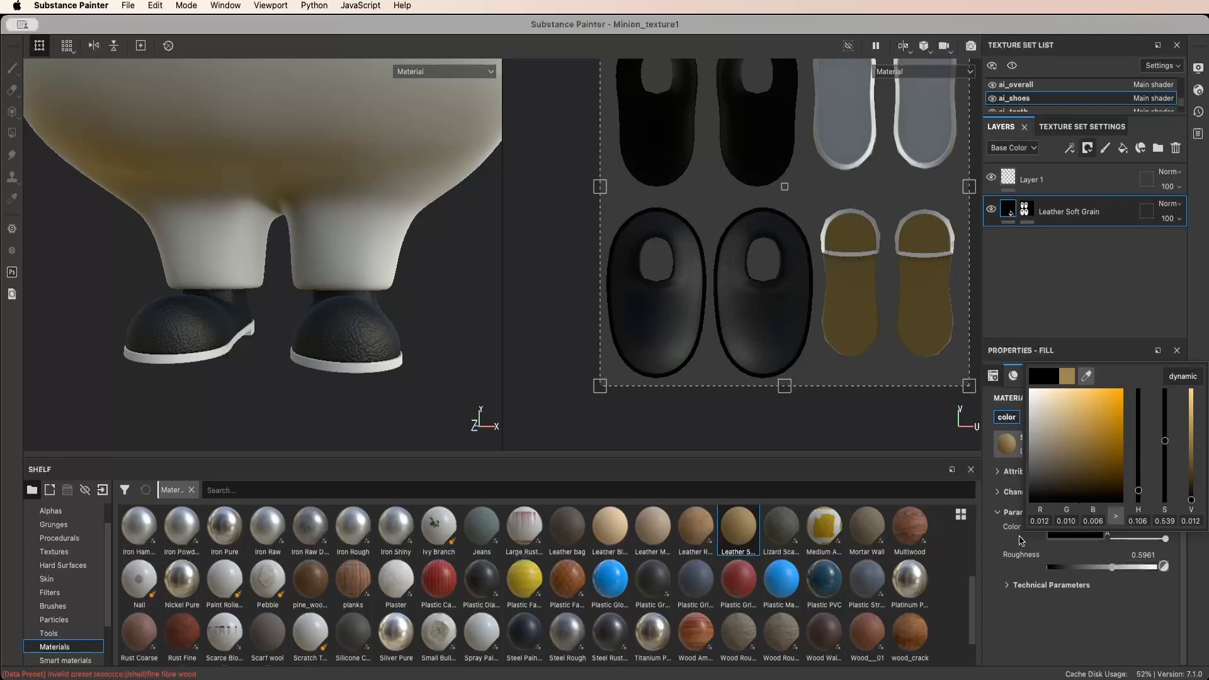
{"action": "left_click", "coordinate": [999, 550]}
Set the UV scale of the shoes' Leather Soft Grain fill to 12.02 for a finer grain
{"action": "scroll", "coordinate": [1018, 496], "scroll_direction": "up", "scroll_amount": 3}
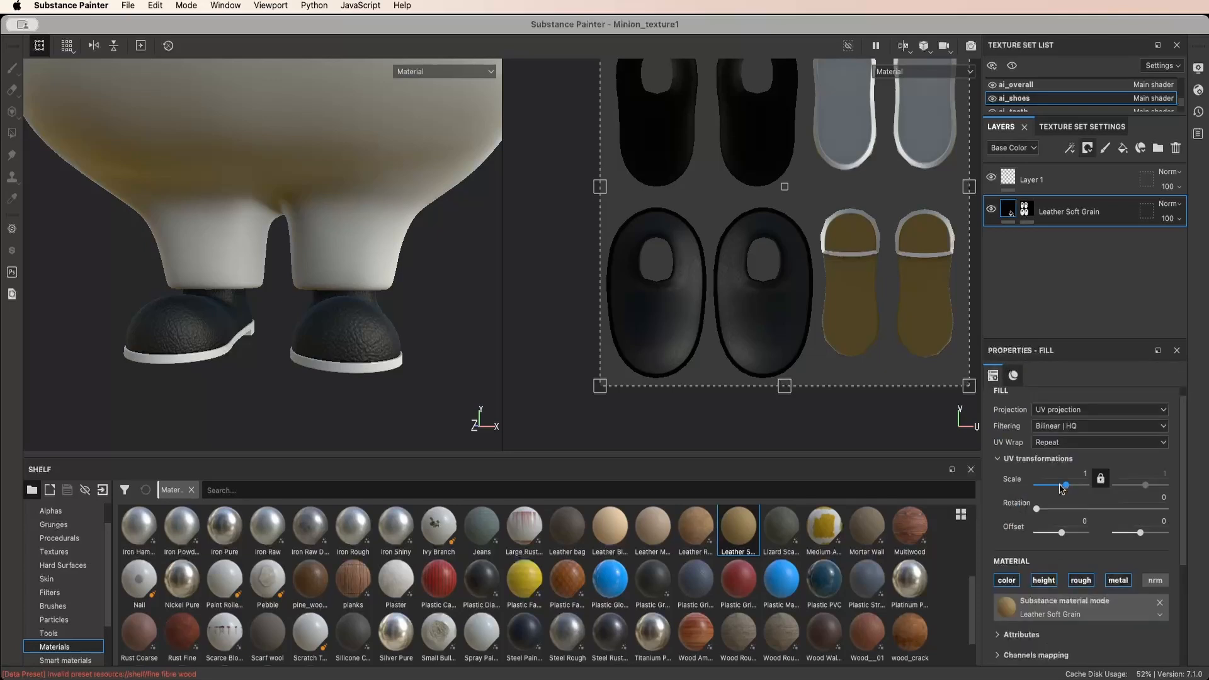
{"action": "scroll", "coordinate": [278, 334], "scroll_direction": "up", "scroll_amount": 5}
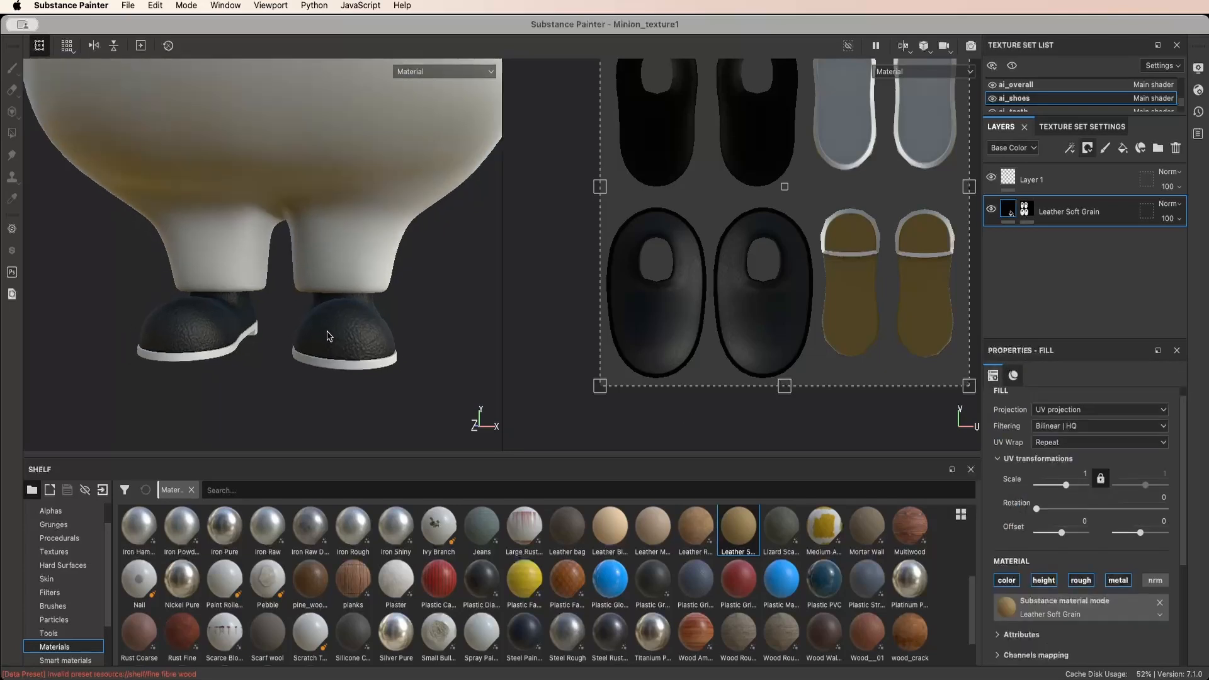
{"action": "scroll", "coordinate": [337, 336], "scroll_direction": "up", "scroll_amount": 1}
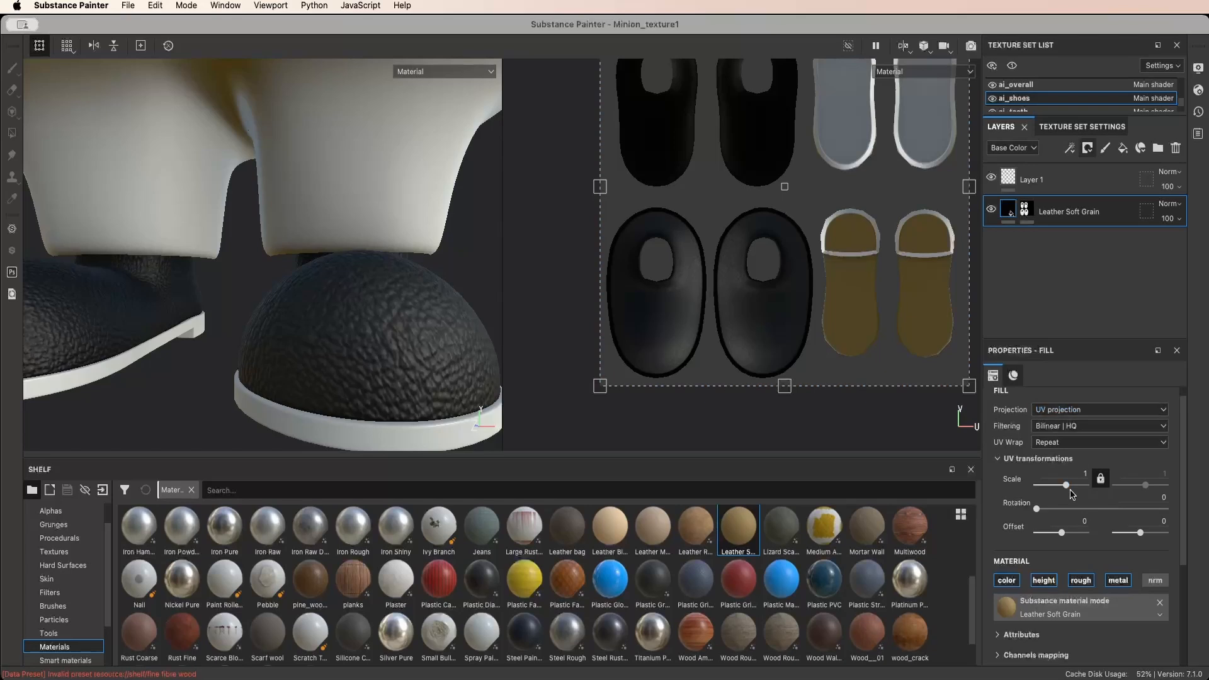
{"action": "left_click_drag", "start_coordinate": [1066, 486], "coordinate": [1073, 491]}
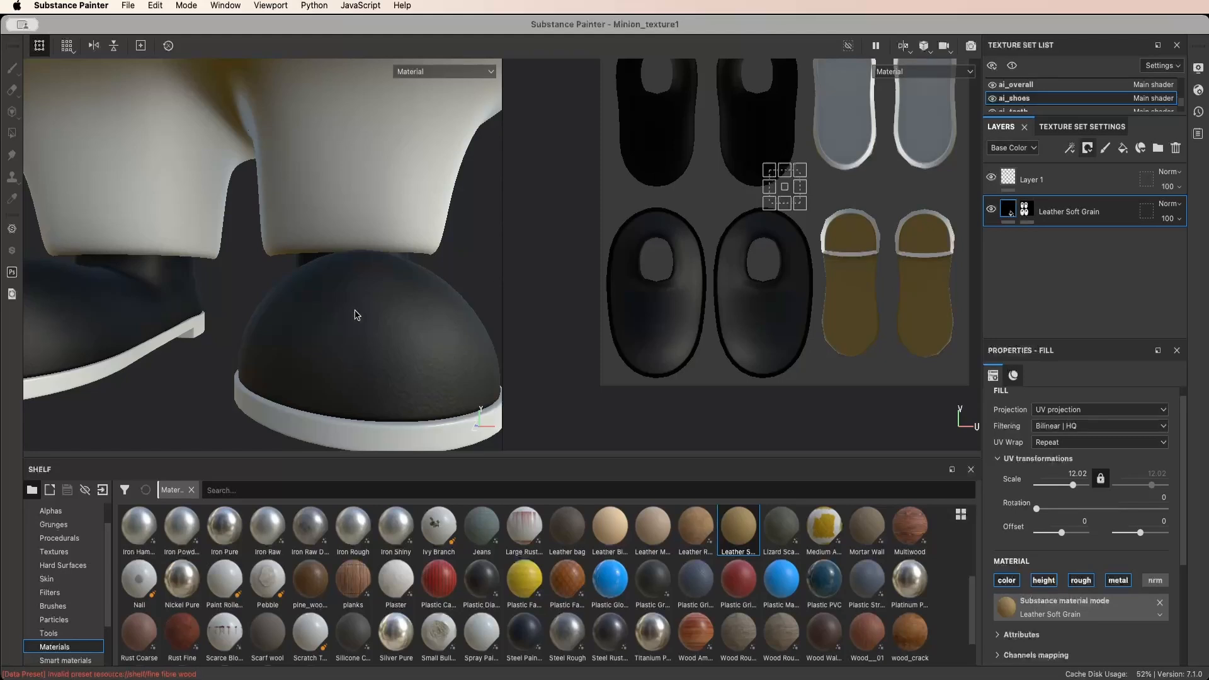
Check the leather grain on the shoes from several angles and set the leather's roughness to 0.5747
{"action": "scroll", "coordinate": [358, 320], "scroll_direction": "down", "scroll_amount": 10}
{"action": "left_click_drag", "start_coordinate": [367, 321], "coordinate": [307, 322], "text": "alt"}
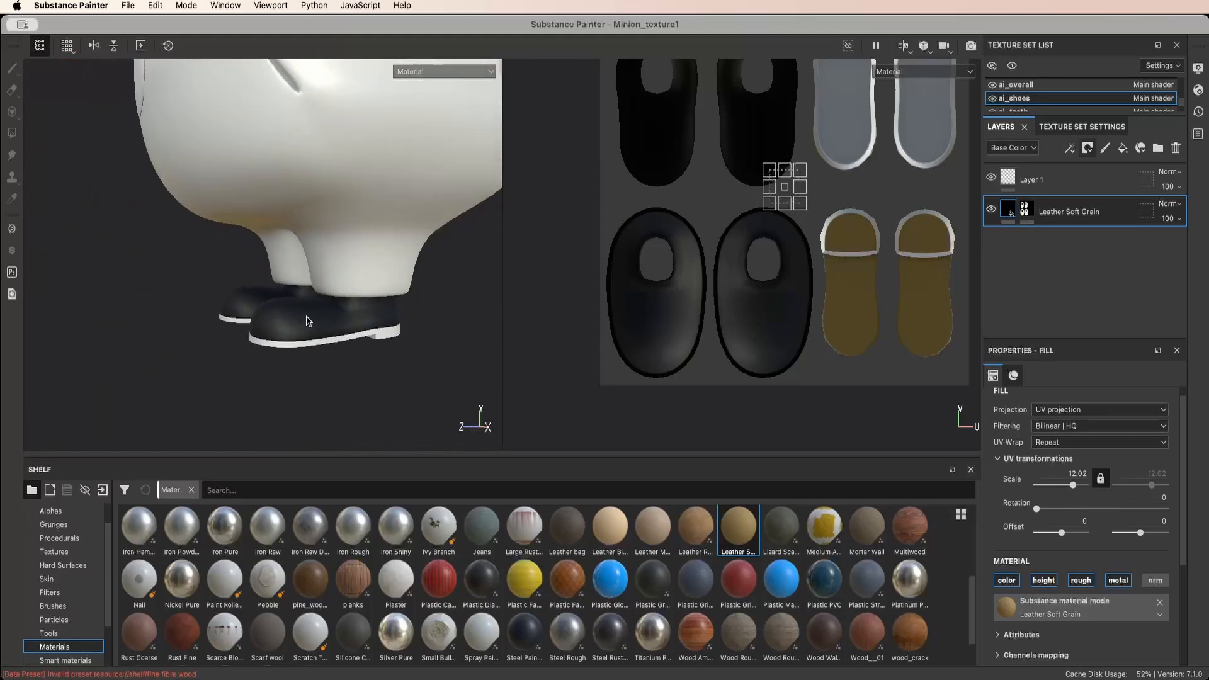
{"action": "scroll", "coordinate": [312, 320], "scroll_direction": "up", "scroll_amount": 8}
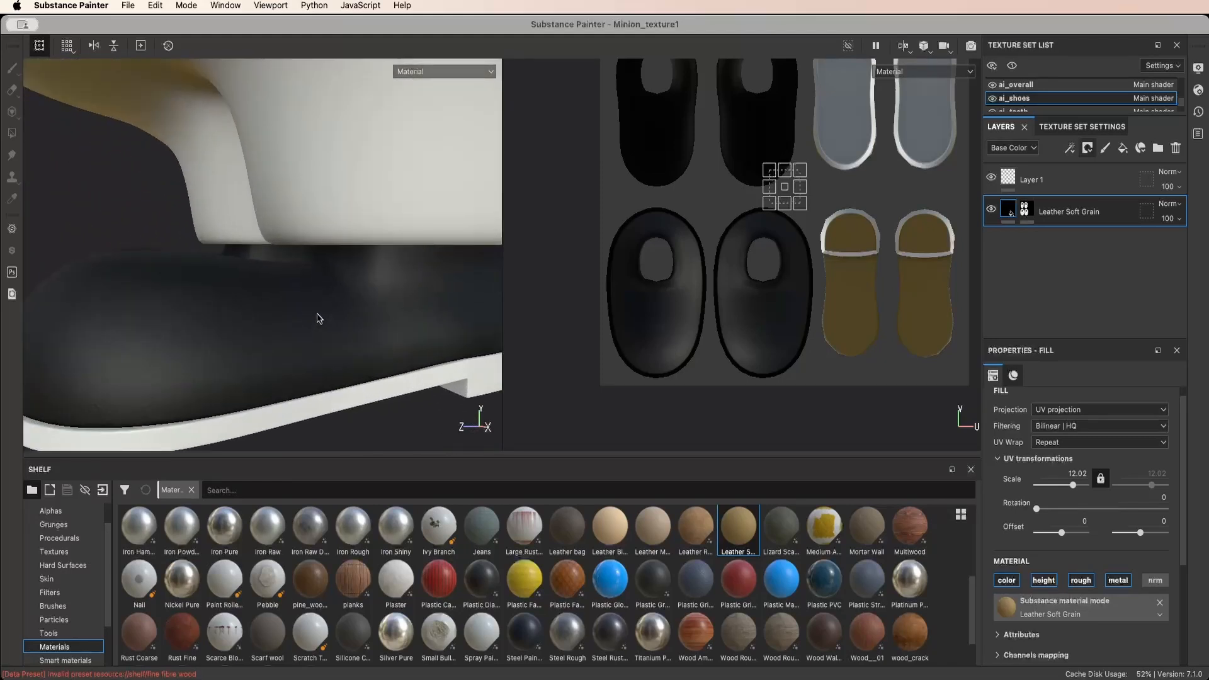
{"action": "scroll", "coordinate": [316, 319], "scroll_direction": "down", "scroll_amount": 10}
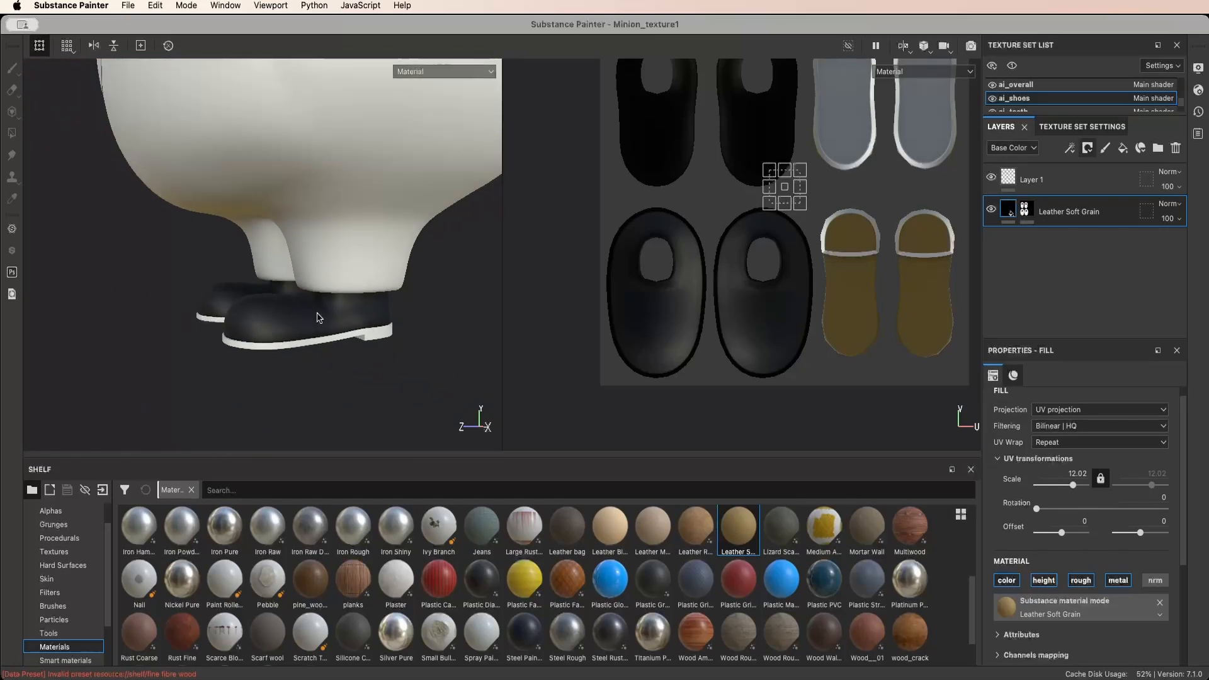
{"action": "left_click_drag", "start_coordinate": [317, 318], "coordinate": [352, 325], "text": "alt"}
{"action": "scroll", "coordinate": [292, 324], "scroll_direction": "up", "scroll_amount": 2}
{"action": "scroll", "coordinate": [366, 321], "scroll_direction": "up", "scroll_amount": 5}
{"action": "scroll", "coordinate": [1099, 570], "scroll_direction": "down", "scroll_amount": 5}
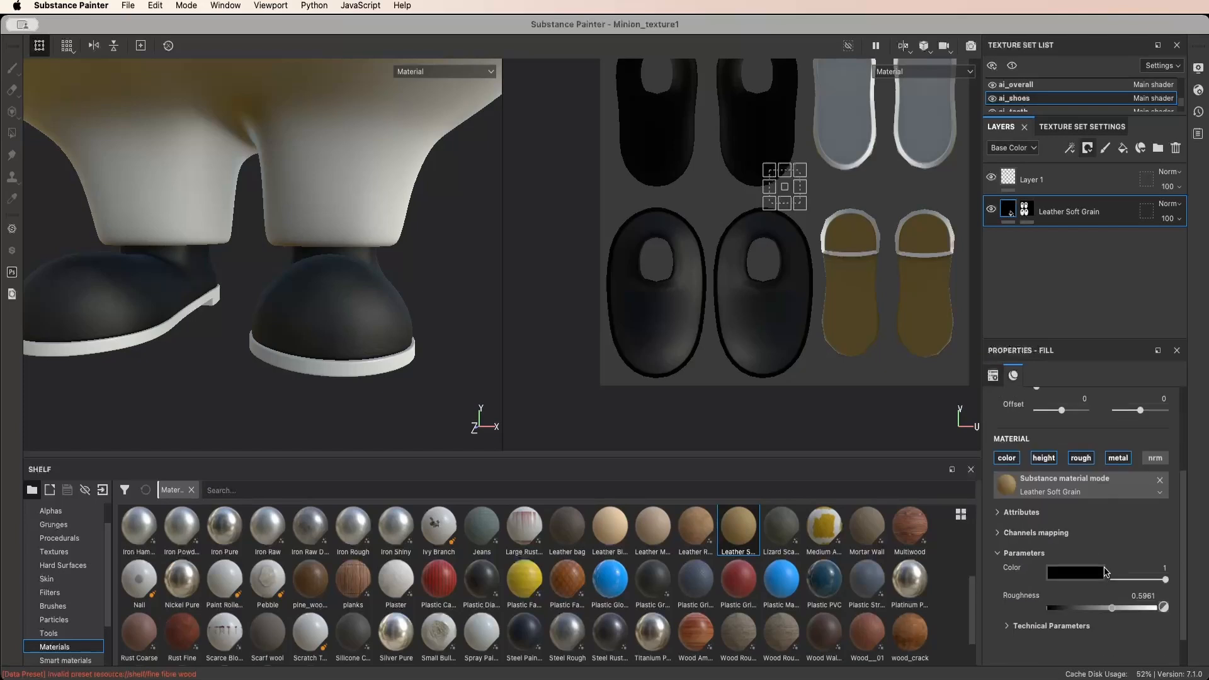
{"action": "scroll", "coordinate": [349, 376], "scroll_direction": "down", "scroll_amount": 4}
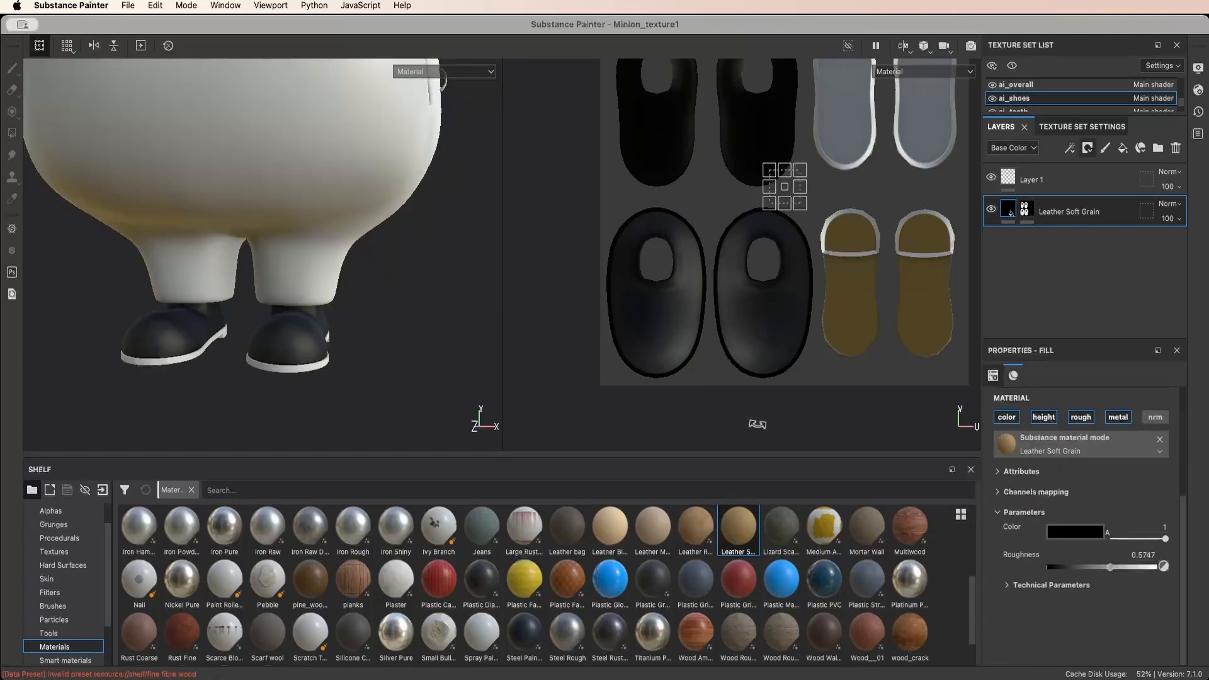
Add the Plastic Matte Pure material above the Leather Soft Grain layer and give it a black mask
{"action": "left_click_drag", "start_coordinate": [782, 583], "coordinate": [1033, 208]}
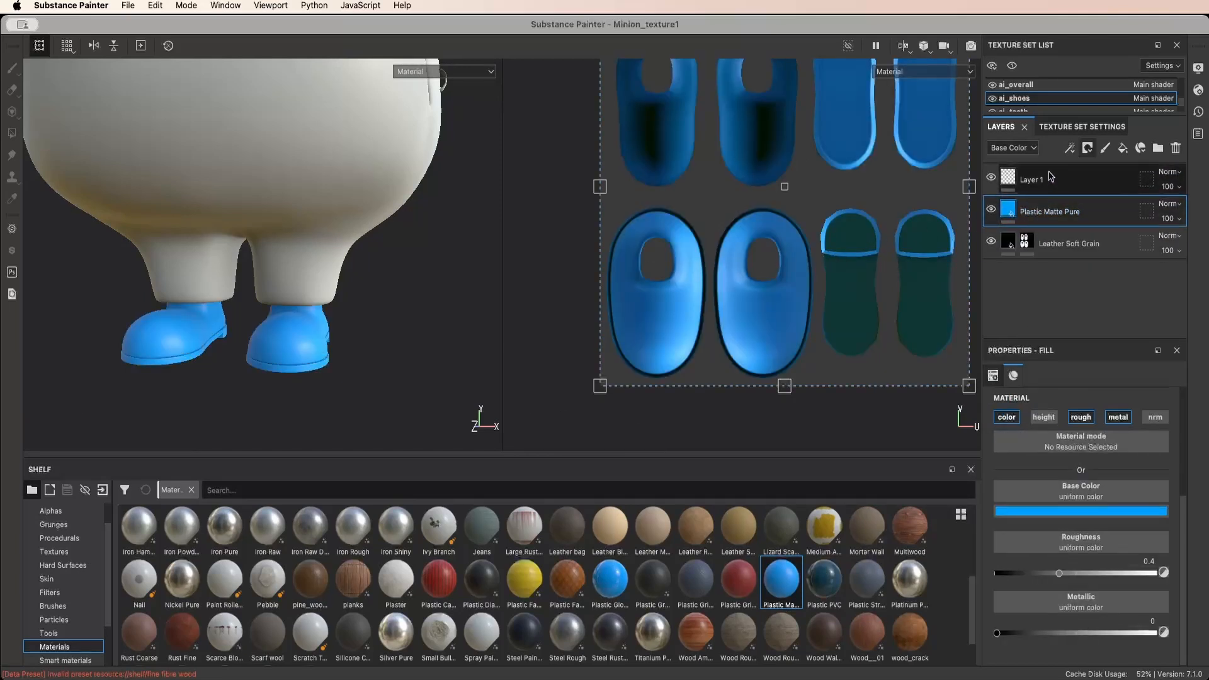
{"action": "left_click", "coordinate": [1087, 148]}
{"action": "left_click", "coordinate": [1099, 183]}
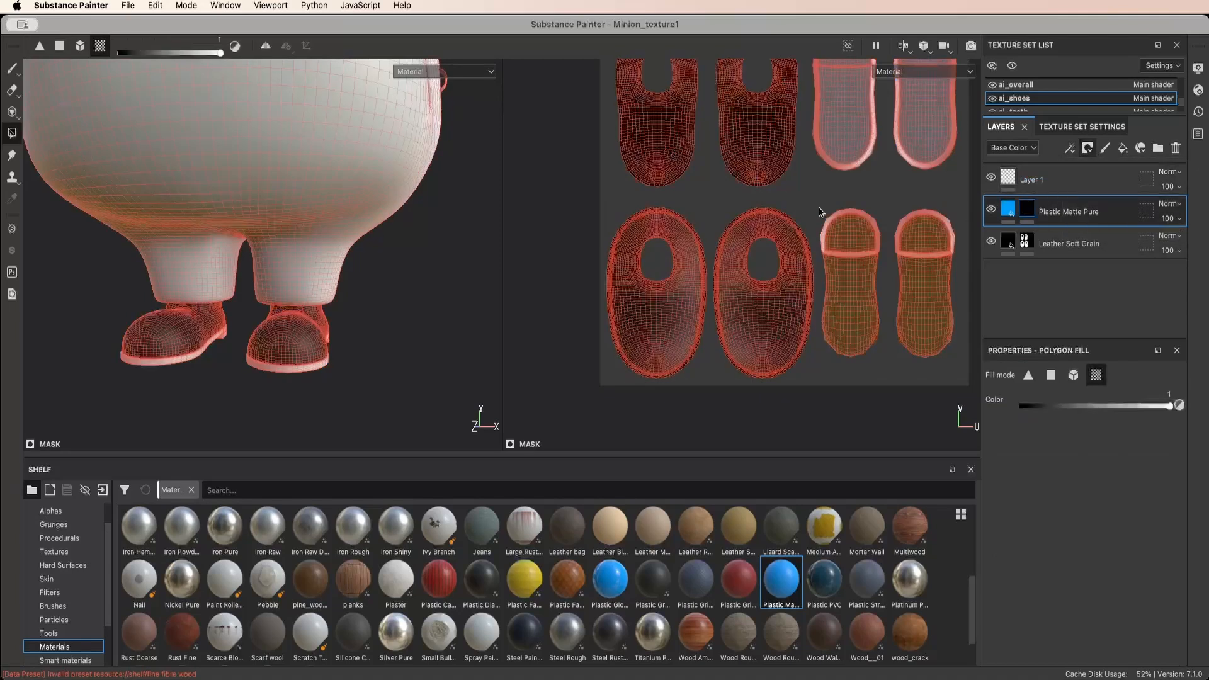
Fill the four sole UV islands into the Plastic Matte Pure layer's mask
{"action": "left_click", "coordinate": [851, 274]}
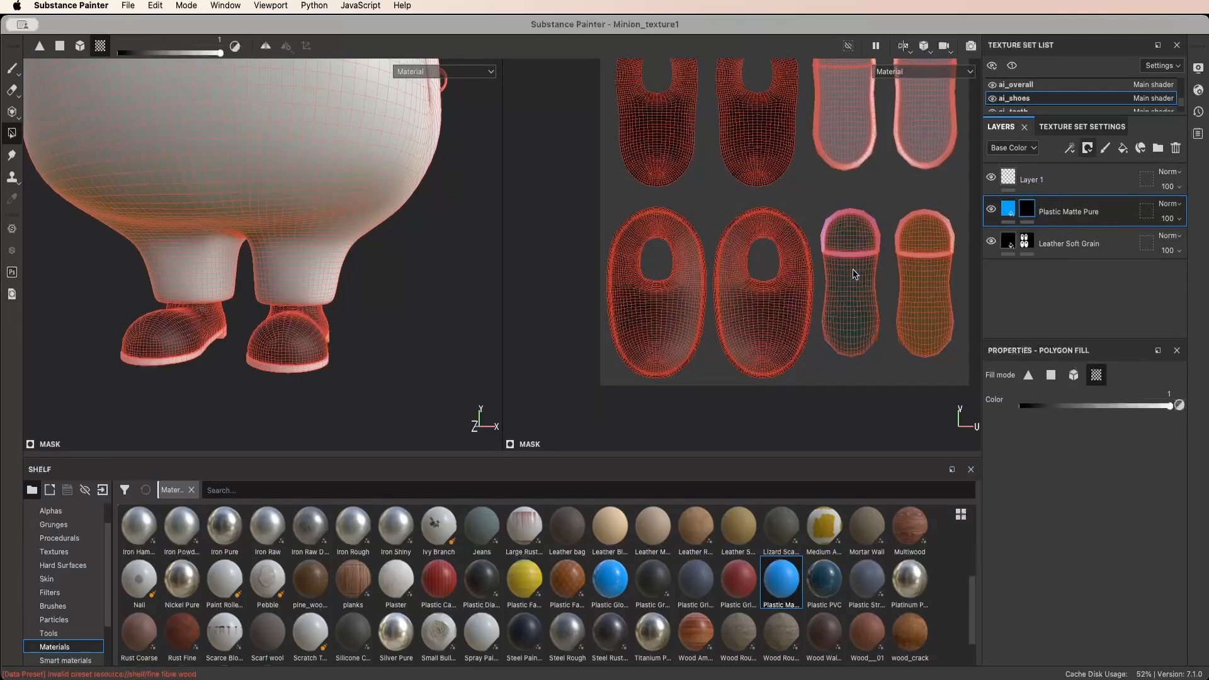
{"action": "left_click", "coordinate": [928, 275]}
{"action": "left_click", "coordinate": [920, 126]}
{"action": "left_click", "coordinate": [863, 138]}
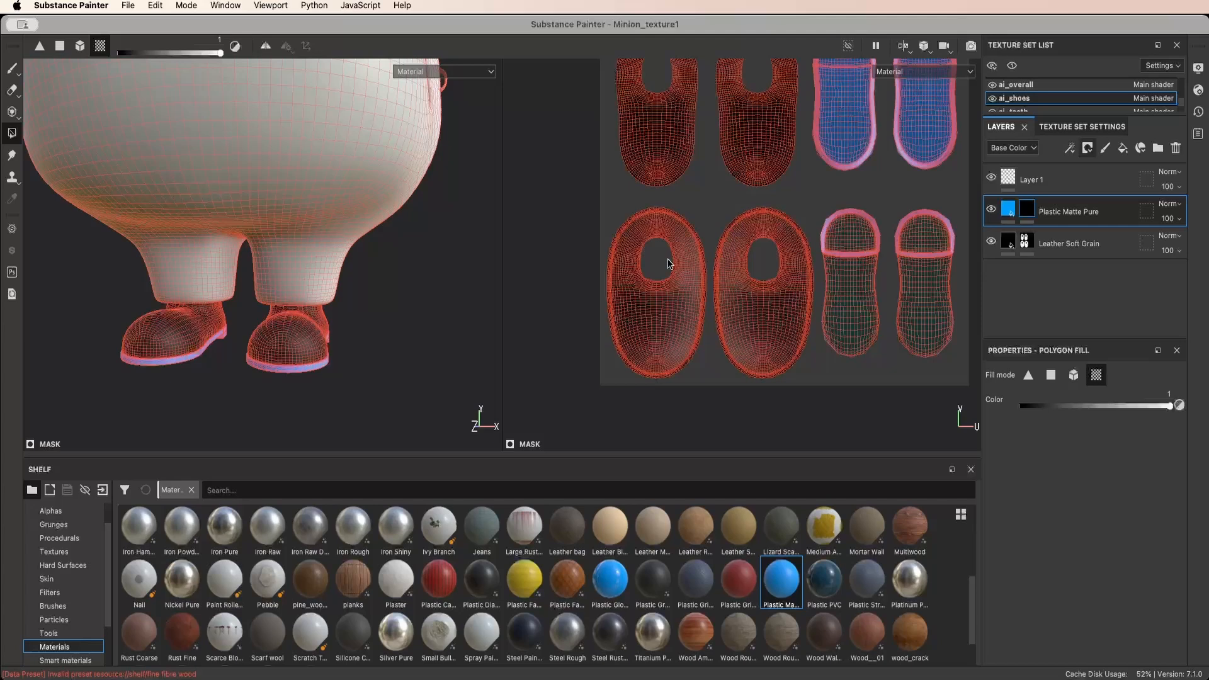
Set the Plastic Matte Pure base color to black by sampling it from the Leather Soft Grain layer's thumbnail
{"action": "left_click", "coordinate": [1008, 209]}
{"action": "scroll", "coordinate": [364, 365], "scroll_direction": "up", "scroll_amount": 5}
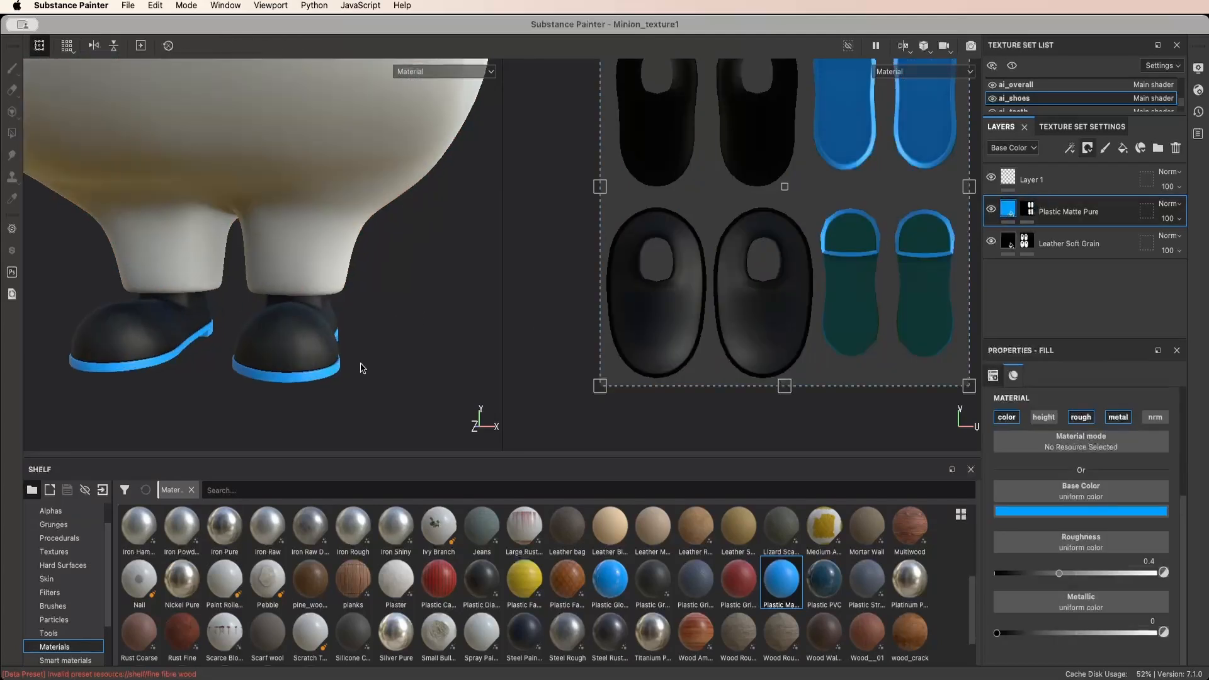
{"action": "scroll", "coordinate": [364, 367], "scroll_direction": "up", "scroll_amount": 8}
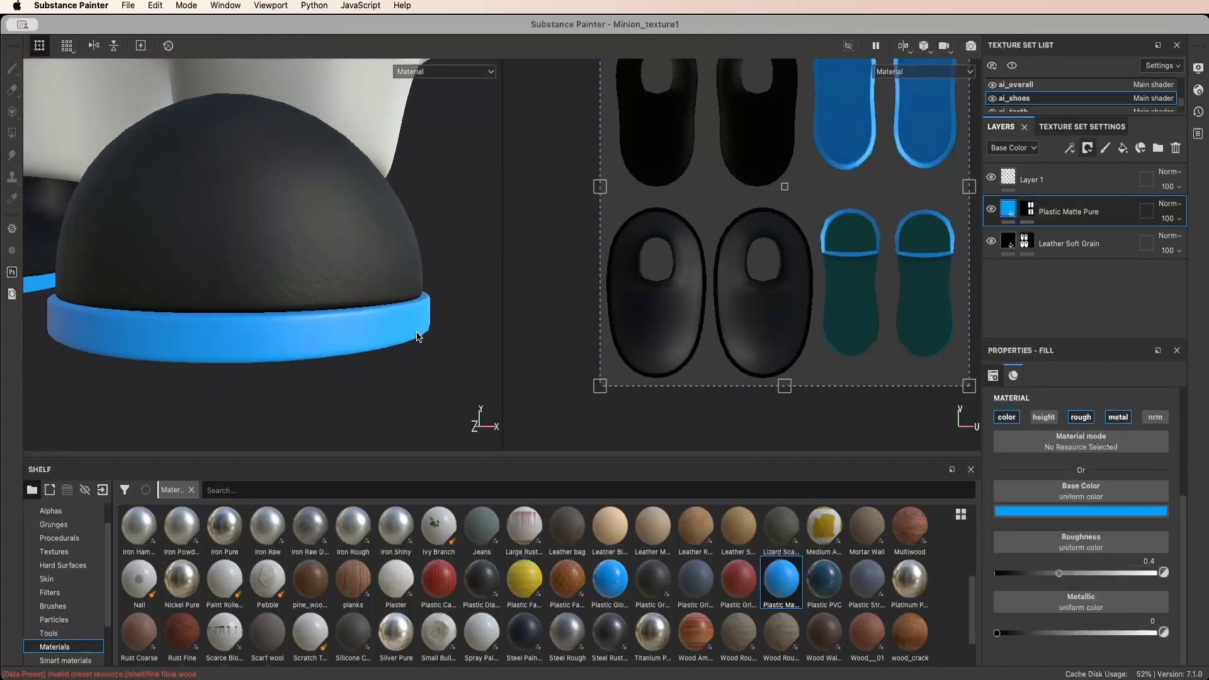
{"action": "scroll", "coordinate": [441, 344], "scroll_direction": "down", "scroll_amount": 6}
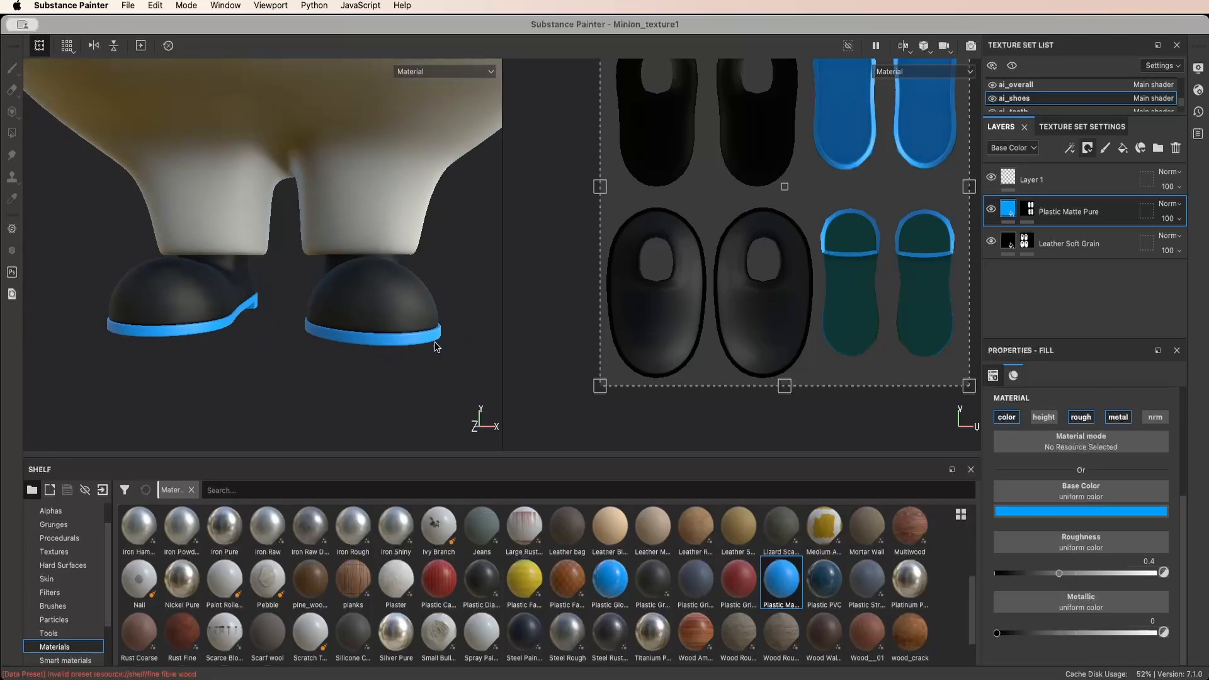
{"action": "scroll", "coordinate": [439, 344], "scroll_direction": "up", "scroll_amount": 2}
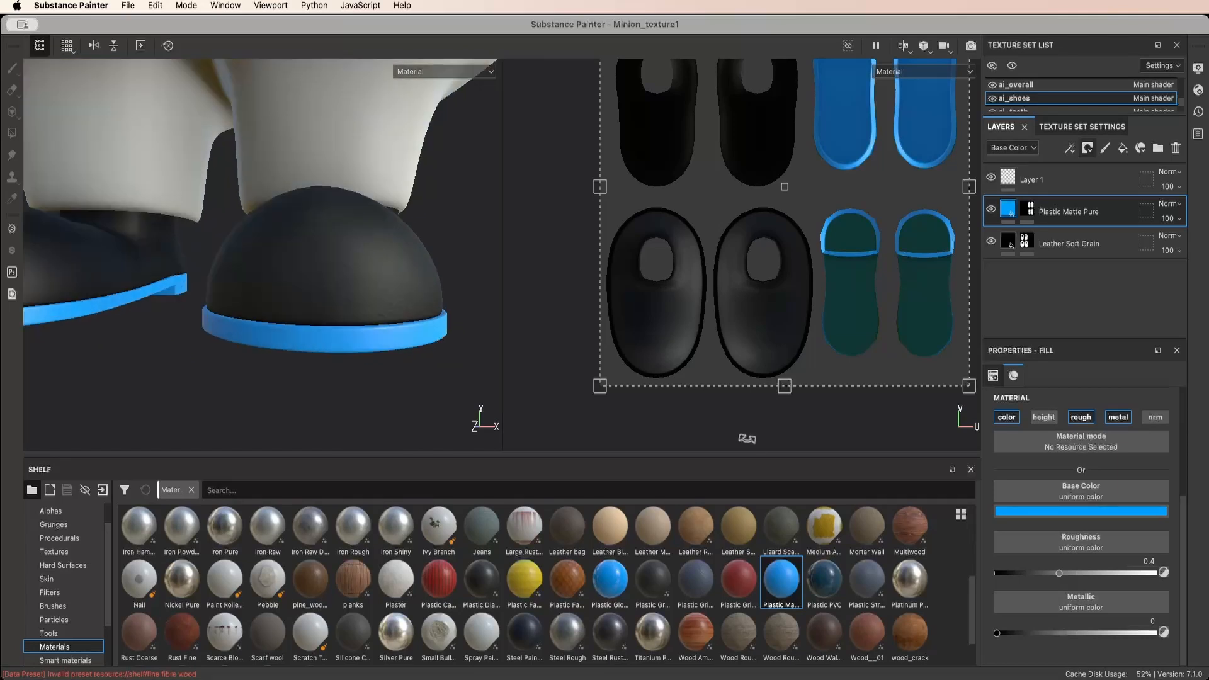
{"action": "left_click", "coordinate": [1139, 511]}
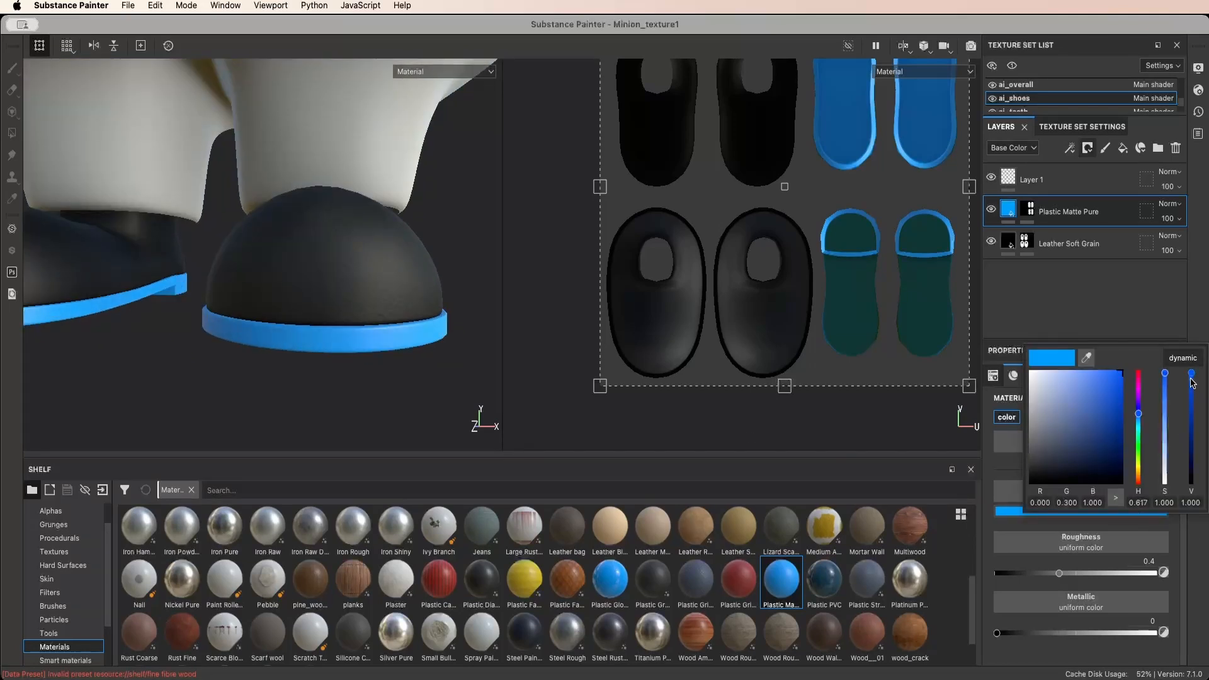
{"action": "left_click", "coordinate": [1086, 358]}
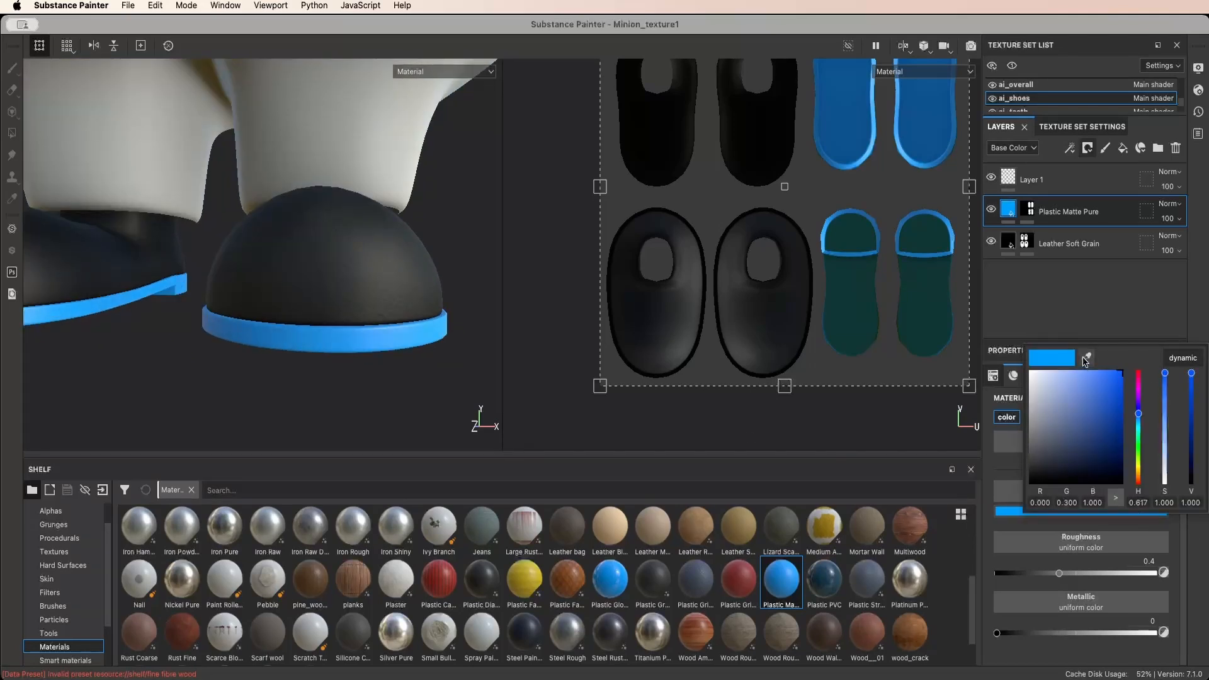
{"action": "left_click", "coordinate": [1013, 251]}
Set the Plastic Matte Pure roughness on the shoe soles to 0.5097
{"action": "left_click_drag", "start_coordinate": [231, 350], "coordinate": [305, 357], "text": "alt"}
{"action": "scroll", "coordinate": [305, 358], "scroll_direction": "up", "scroll_amount": 3}
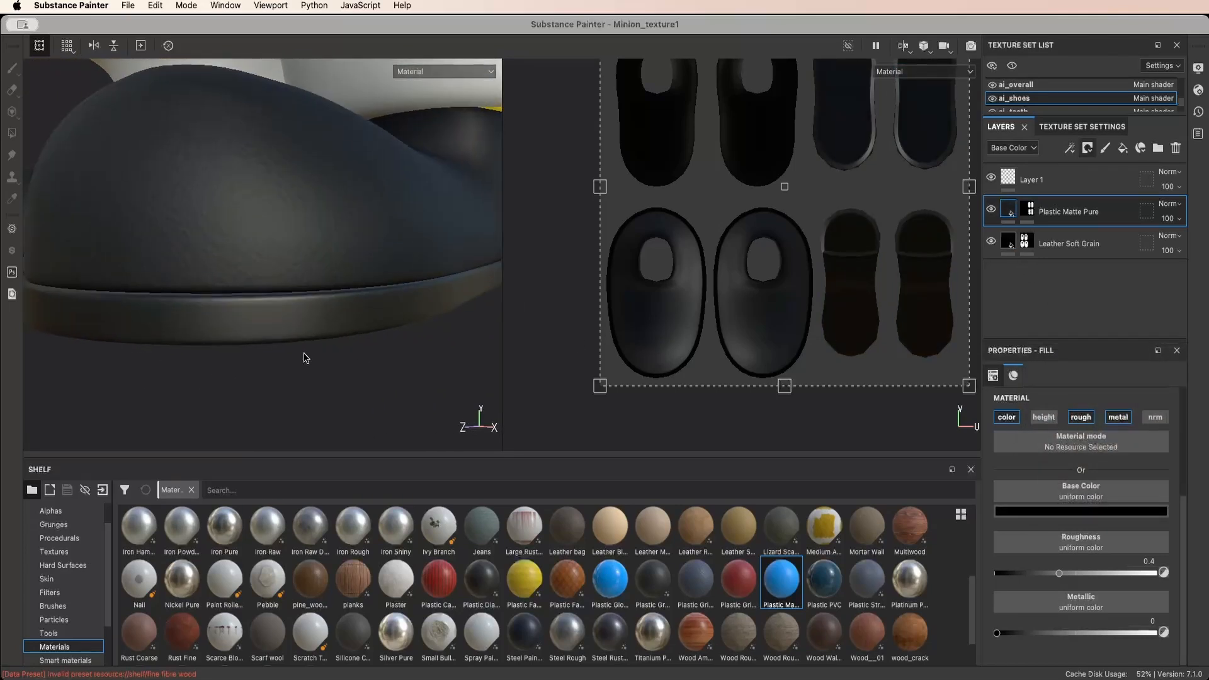
{"action": "scroll", "coordinate": [305, 357], "scroll_direction": "down", "scroll_amount": 2}
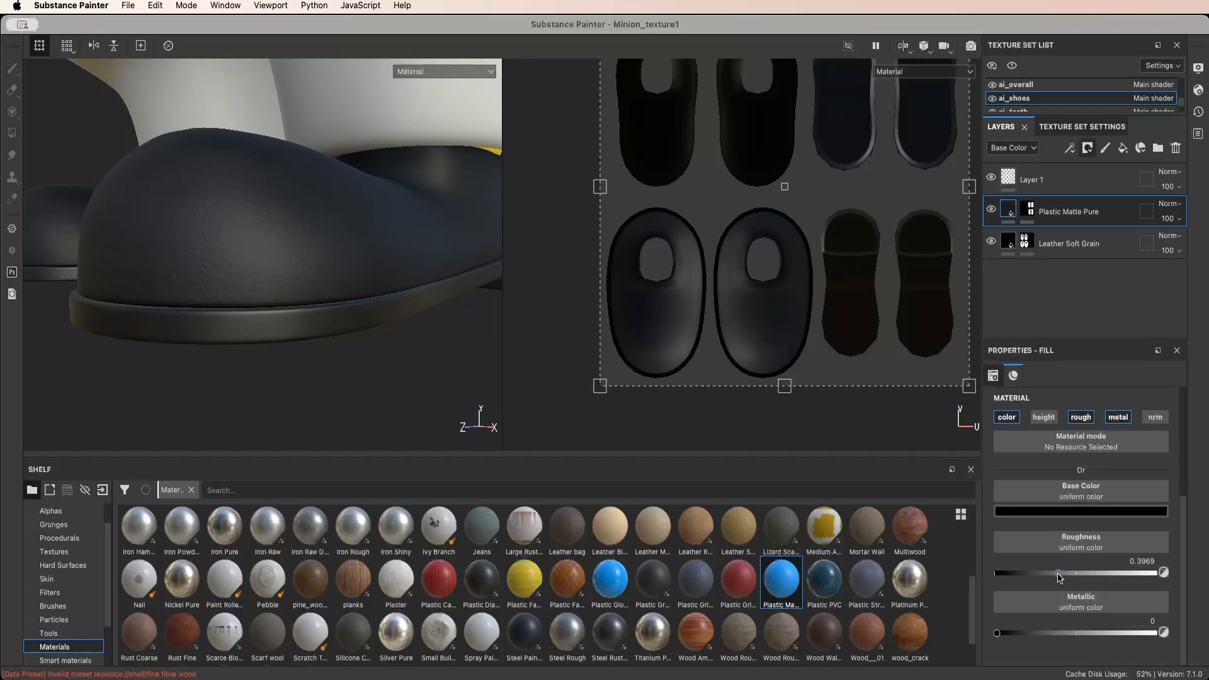
{"action": "left_click_drag", "start_coordinate": [1059, 576], "coordinate": [1081, 576]}
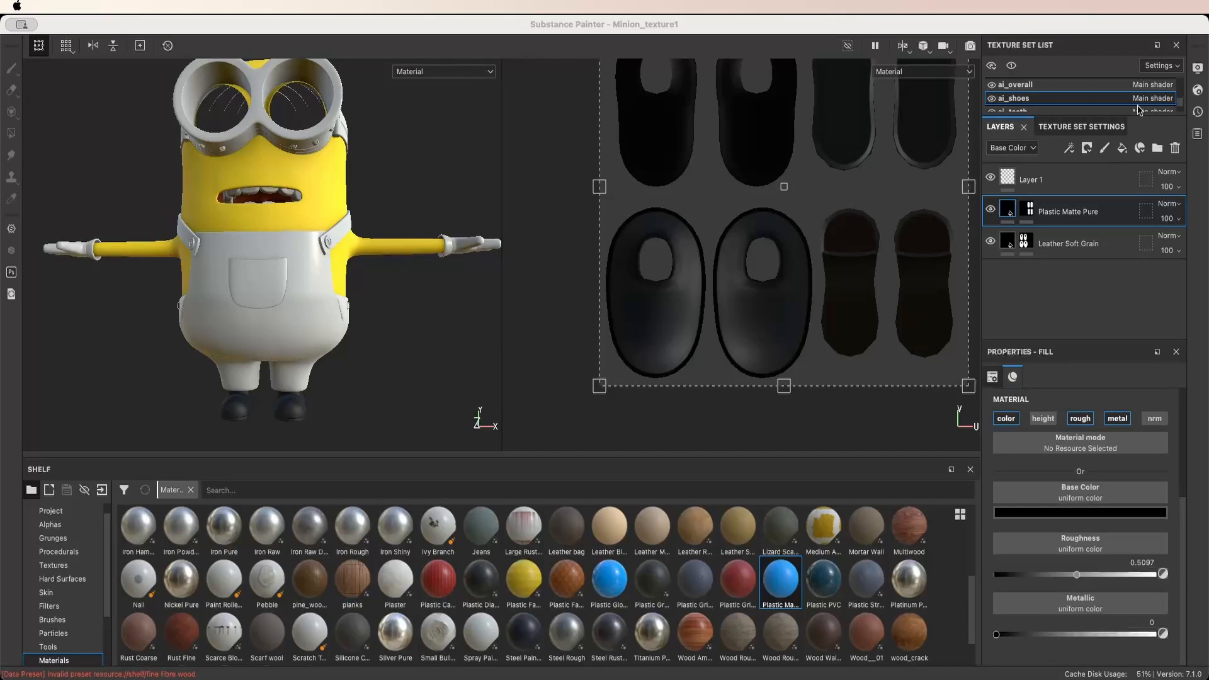
Make the ai_gloves texture set active for editing
{"action": "scroll", "coordinate": [1178, 100], "scroll_direction": "up", "scroll_amount": 3}
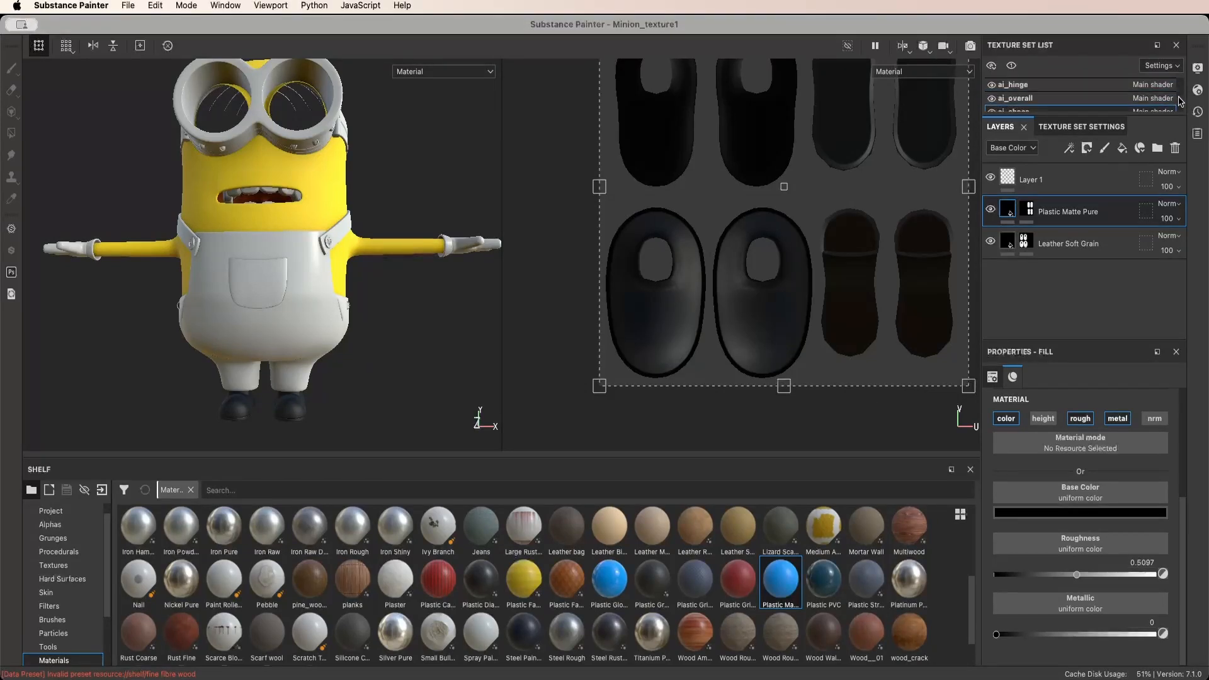
{"action": "scroll", "coordinate": [1179, 98], "scroll_direction": "up", "scroll_amount": 2}
{"action": "left_click", "coordinate": [1039, 85]}
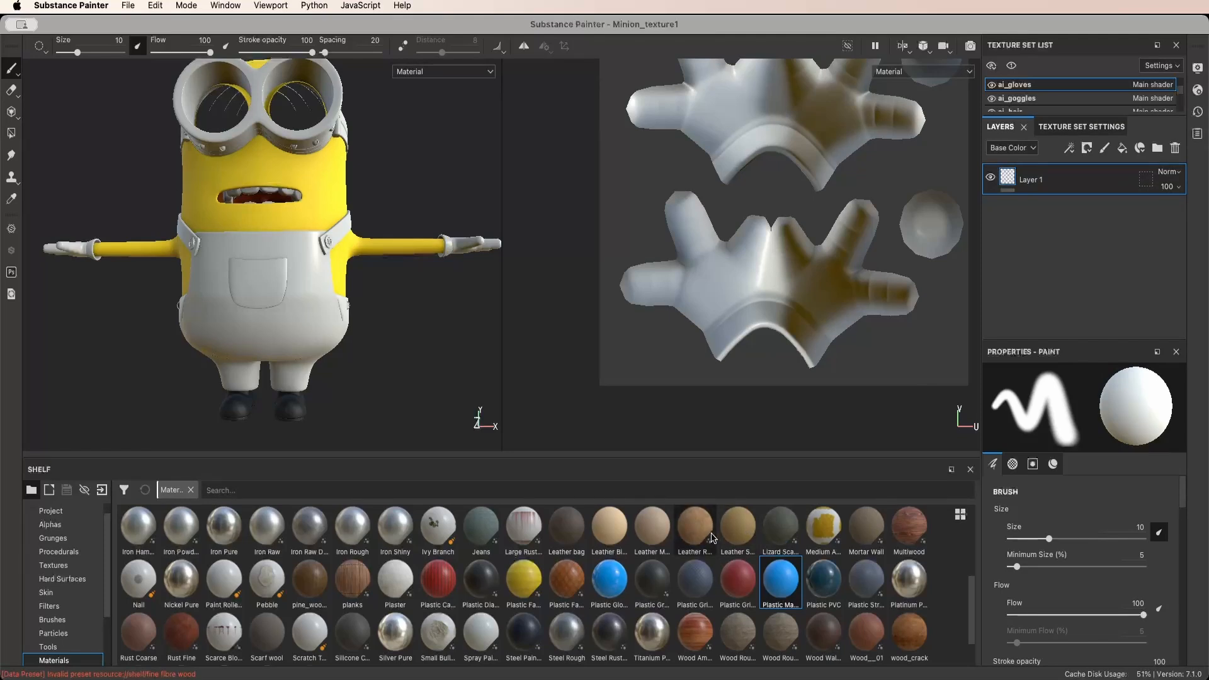
Add the Leather Soft Grain material to the gloves as a fill layer beneath Layer 1
{"action": "left_click", "coordinate": [737, 536]}
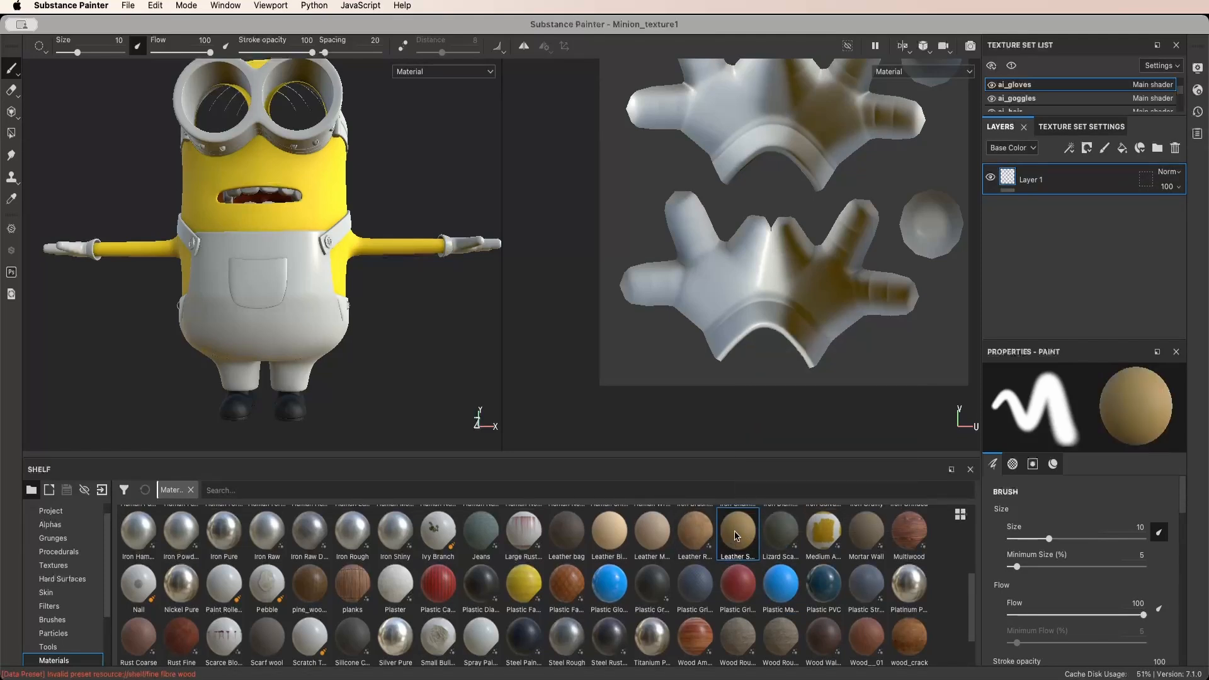
{"action": "left_click_drag", "start_coordinate": [735, 536], "coordinate": [1064, 208]}
{"action": "mouse_move", "coordinate": [323, 292]}
{"action": "left_mouse_down", "text": "alt"}
{"action": "mouse_move", "coordinate": [302, 306]}
{"action": "mouse_move", "coordinate": [335, 300]}
{"action": "left_mouse_up", "text": "alt"}
{"action": "scroll", "coordinate": [335, 301], "scroll_direction": "up", "scroll_amount": 8}
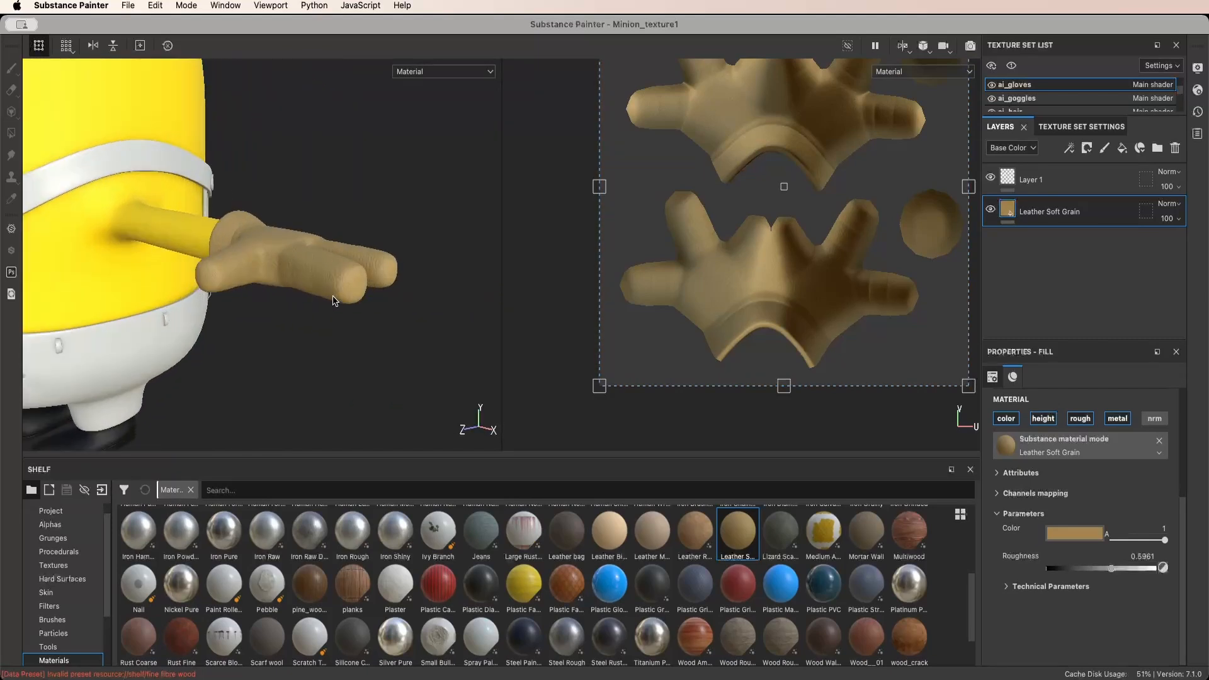
{"action": "left_click_drag", "start_coordinate": [422, 330], "coordinate": [392, 316], "text": "alt"}
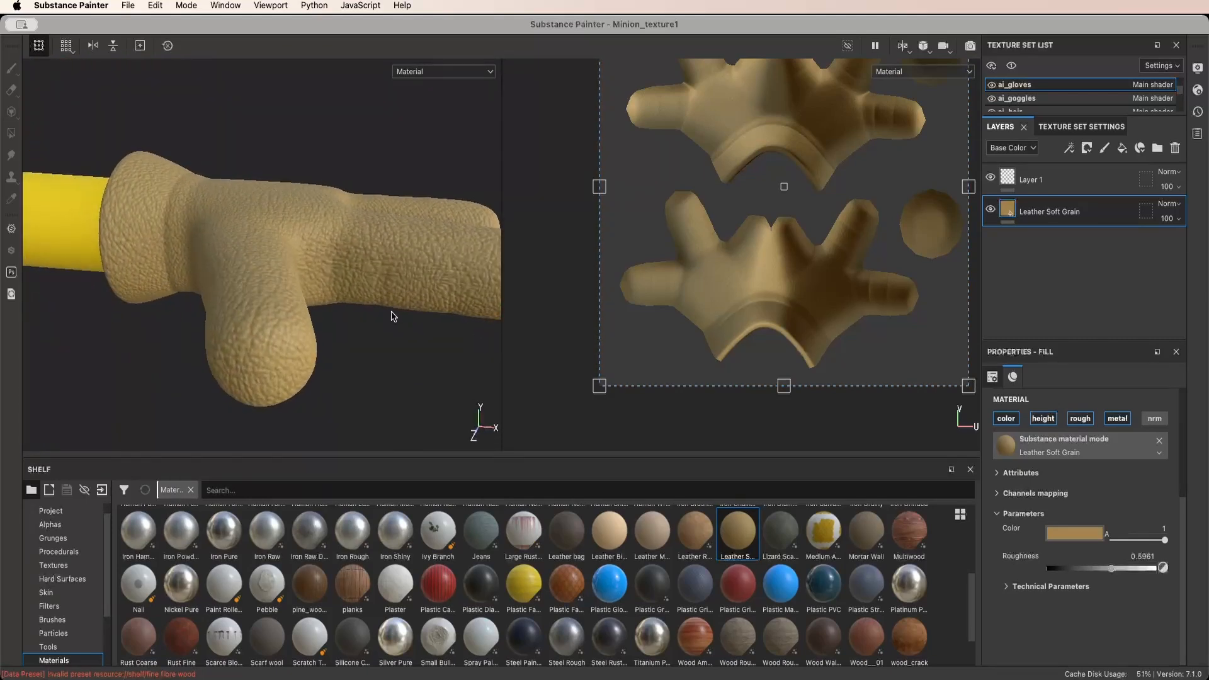
Set the gloves' Leather Soft Grain color to black
{"action": "left_click", "coordinate": [1091, 534]}
{"action": "left_click_drag", "start_coordinate": [1191, 436], "coordinate": [1195, 507]}
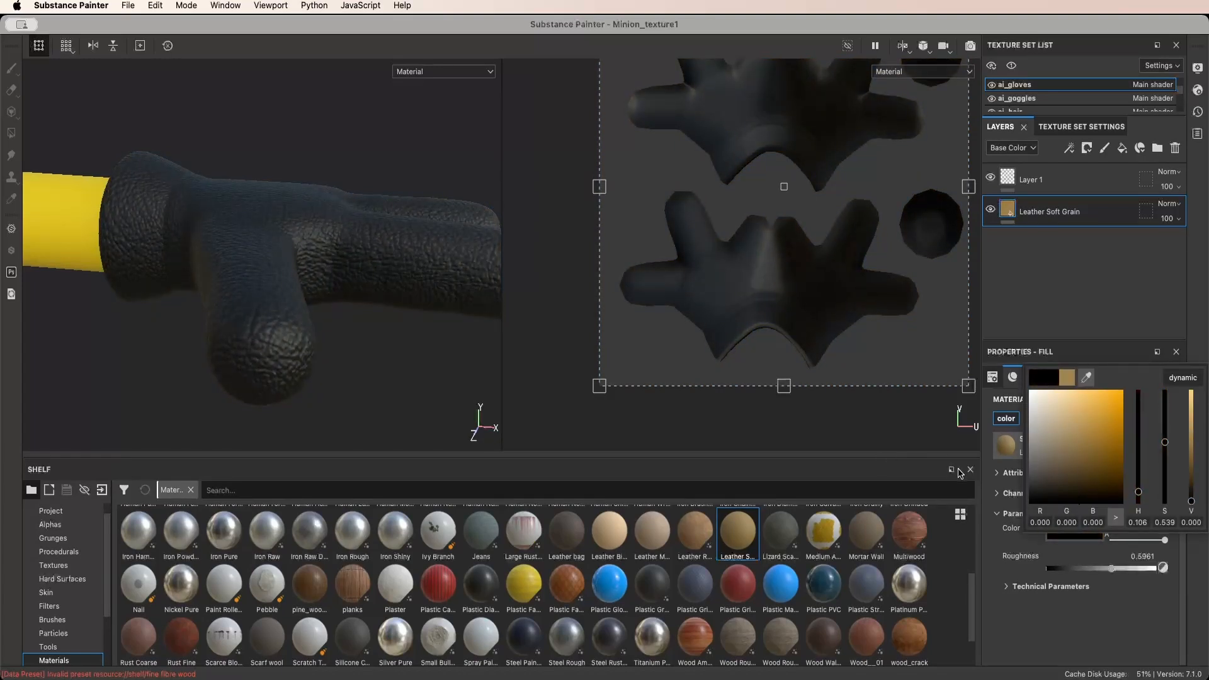
{"action": "left_click", "coordinate": [1002, 558]}
Set the UV scale of the gloves' Leather Soft Grain layer to 25.55 for a finer grain
{"action": "scroll", "coordinate": [1036, 489], "scroll_direction": "up", "scroll_amount": 3}
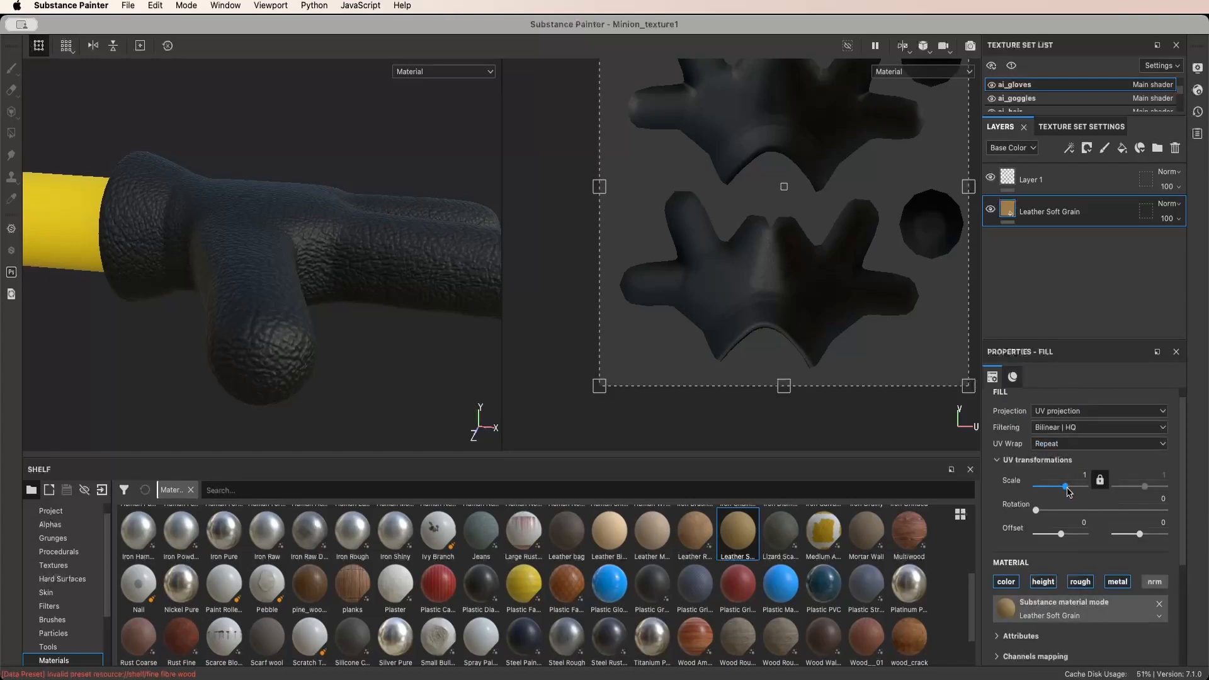
{"action": "left_click_drag", "start_coordinate": [1067, 489], "coordinate": [1073, 490]}
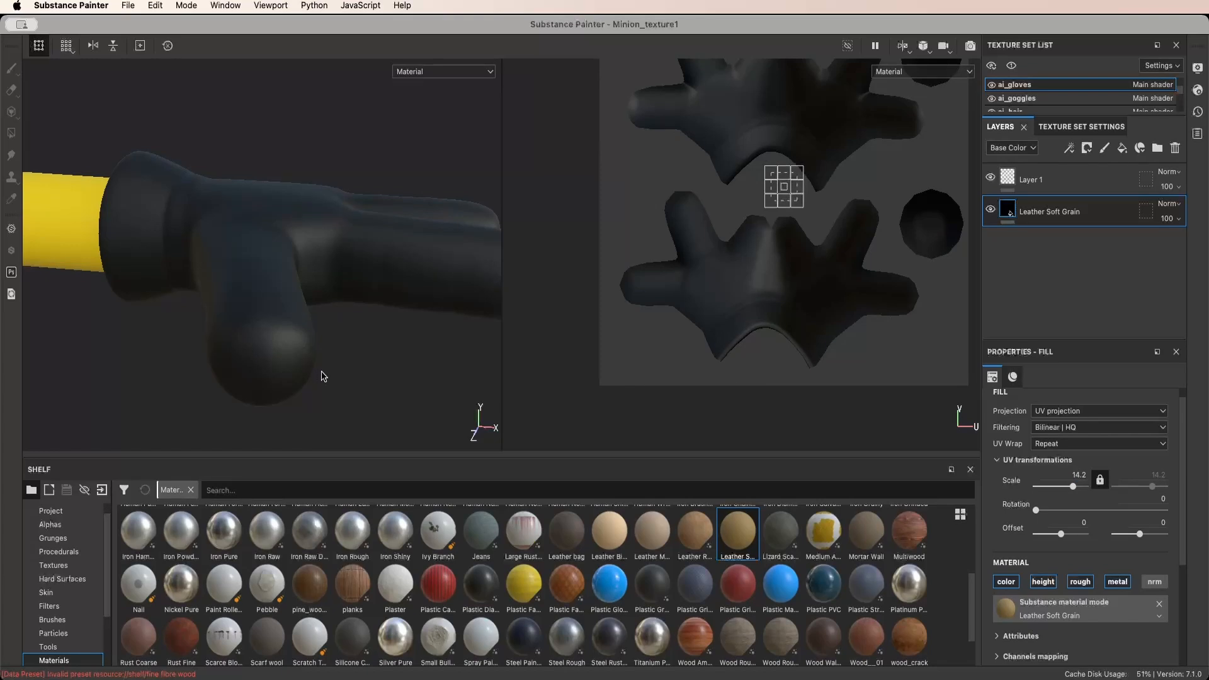
{"action": "scroll", "coordinate": [334, 372], "scroll_direction": "up", "scroll_amount": 2}
{"action": "left_click_drag", "start_coordinate": [334, 373], "coordinate": [396, 330], "text": "alt"}
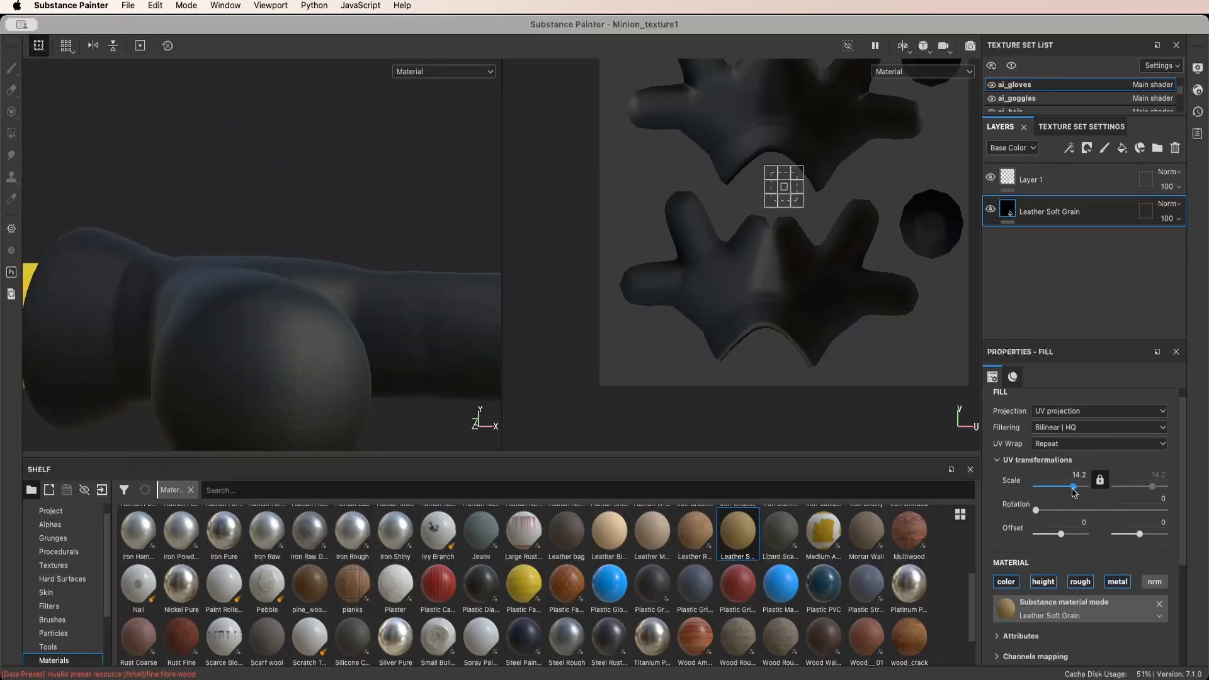
{"action": "left_click_drag", "start_coordinate": [1073, 488], "coordinate": [1075, 488]}
{"action": "scroll", "coordinate": [326, 375], "scroll_direction": "down", "scroll_amount": 5}
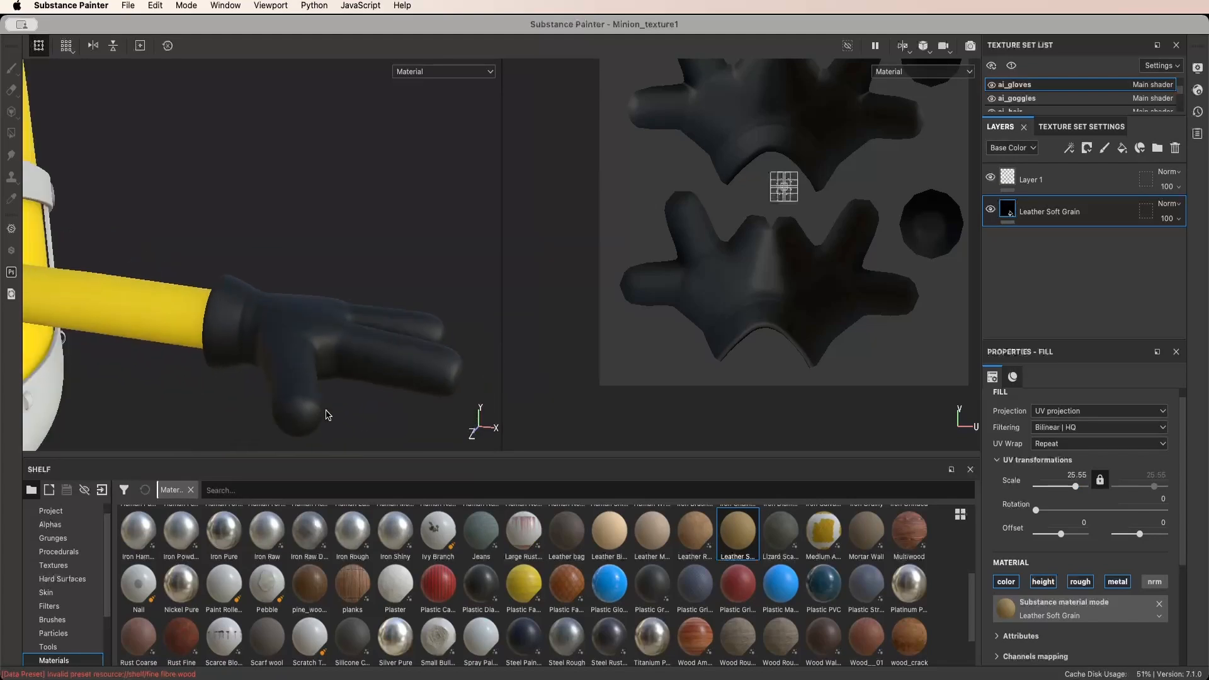
{"action": "left_click_drag", "start_coordinate": [326, 415], "coordinate": [378, 396], "text": "alt"}
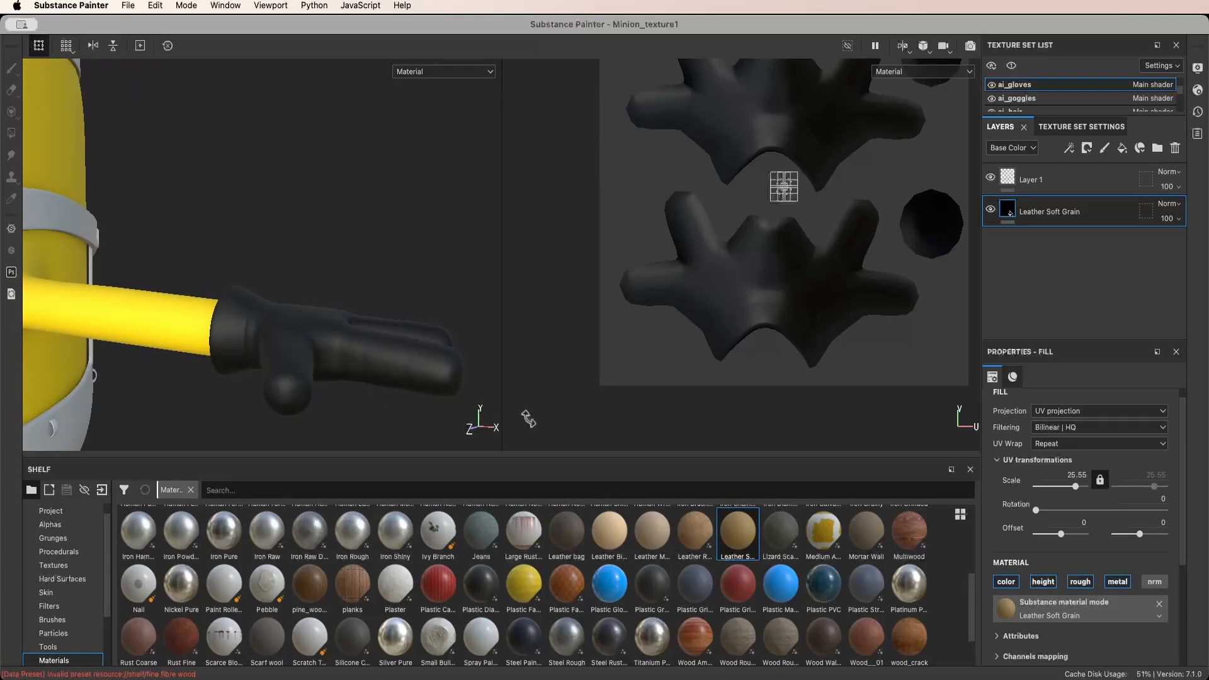
Set the gloves' leather roughness to 0.5057 and check the result on the whole character
{"action": "scroll", "coordinate": [1122, 572], "scroll_direction": "down", "scroll_amount": 3}
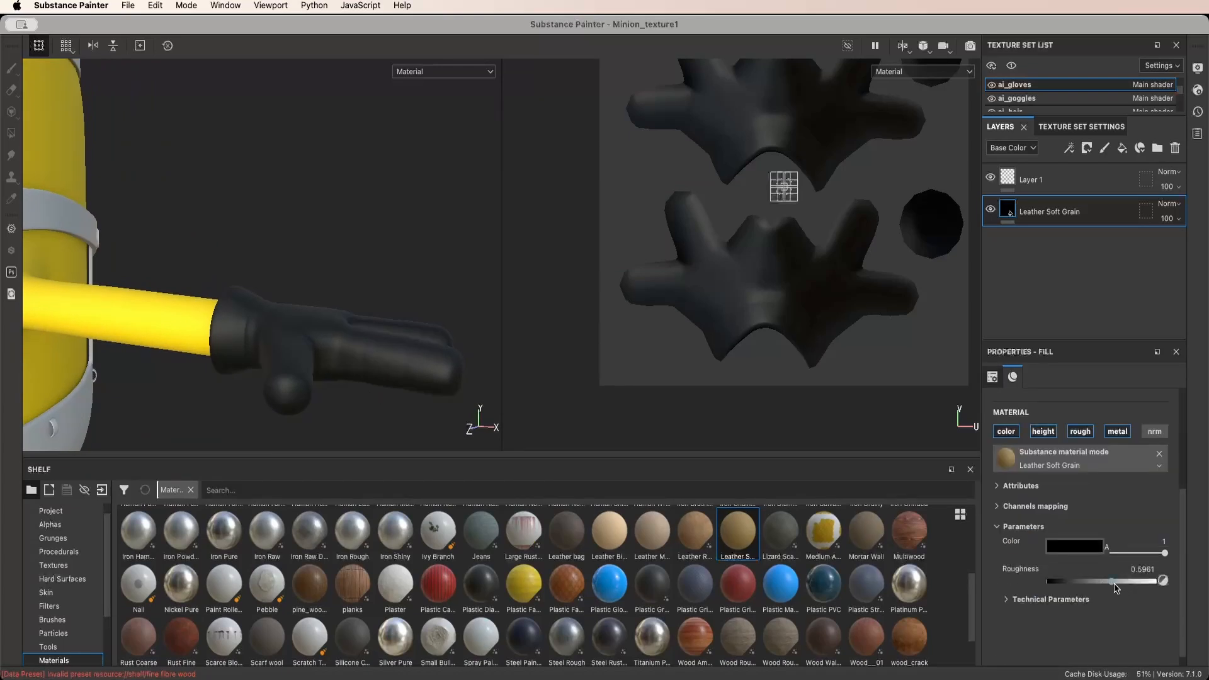
{"action": "left_click_drag", "start_coordinate": [1114, 588], "coordinate": [1102, 586]}
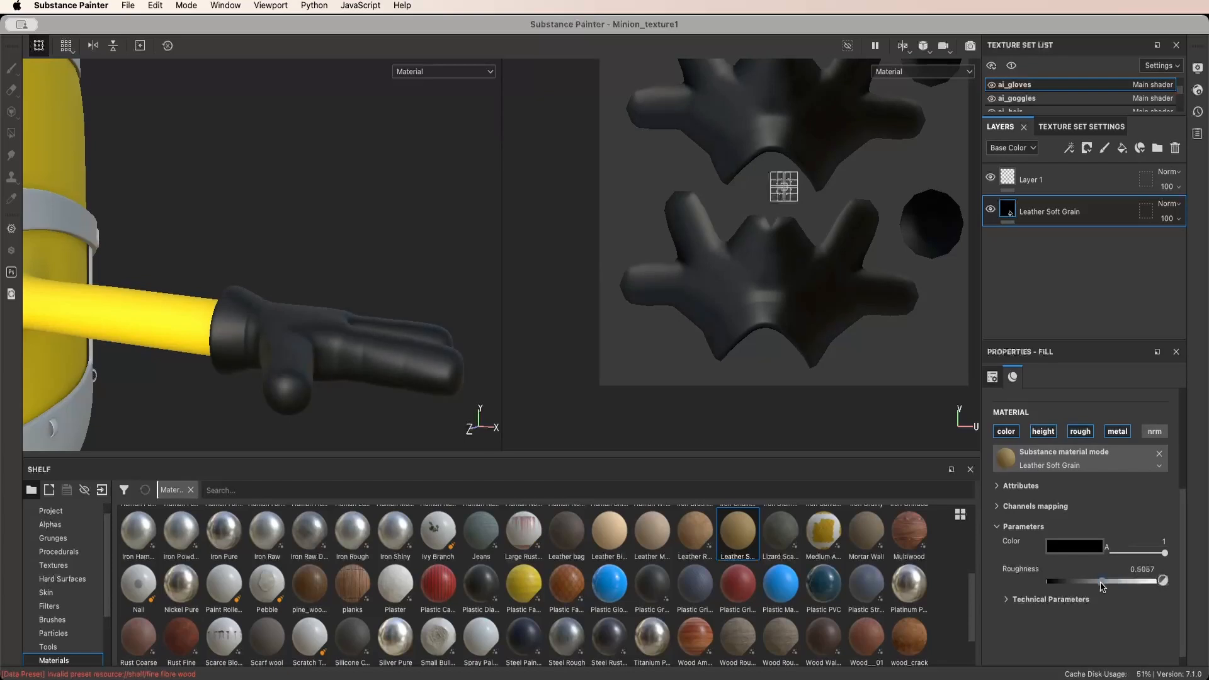
{"action": "left_click_drag", "start_coordinate": [446, 412], "coordinate": [286, 380], "text": "alt"}
{"action": "scroll", "coordinate": [403, 385], "scroll_direction": "down", "scroll_amount": 5}
{"action": "scroll", "coordinate": [401, 388], "scroll_direction": "up", "scroll_amount": 10}
{"action": "scroll", "coordinate": [341, 335], "scroll_direction": "down", "scroll_amount": 5}
{"action": "scroll", "coordinate": [323, 377], "scroll_direction": "down", "scroll_amount": 8}
{"action": "middle_click_drag", "start_coordinate": [286, 381], "coordinate": [335, 319], "text": "alt"}
{"action": "left_click_drag", "start_coordinate": [333, 318], "coordinate": [353, 337], "text": "alt"}
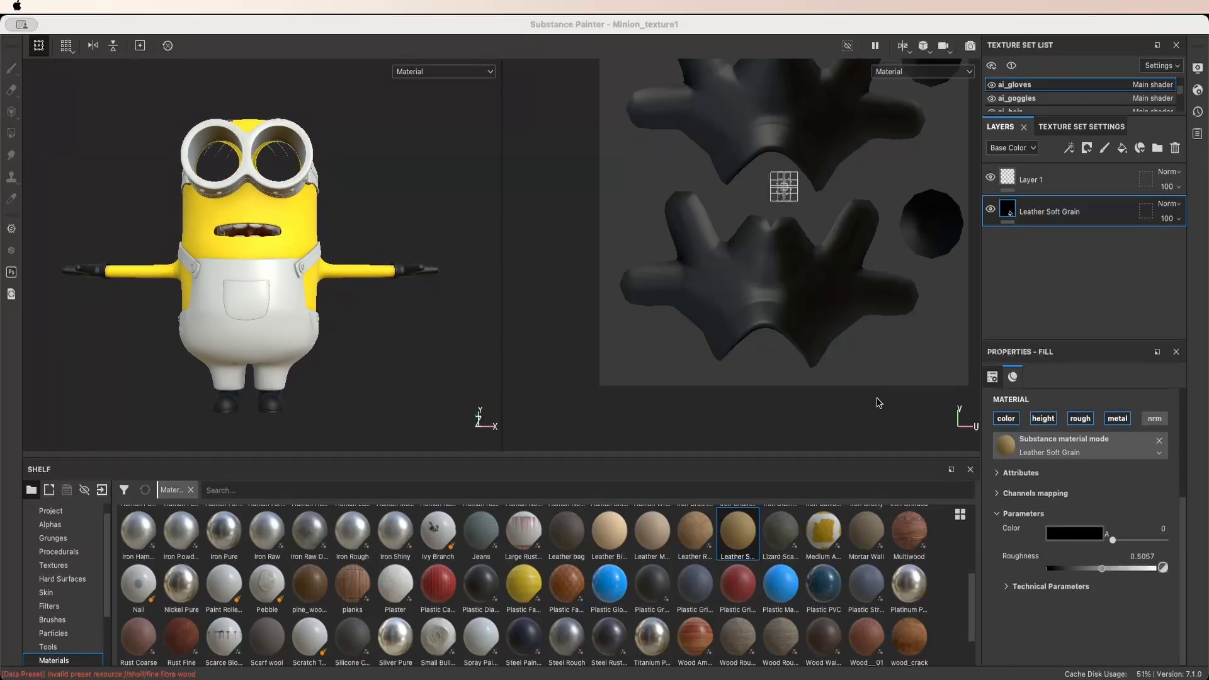
Make the ai_overall texture set active and add the Fabric Soft Denim material beneath Layer 1
{"action": "left_click_drag", "start_coordinate": [1181, 94], "coordinate": [1181, 96]}
{"action": "scroll", "coordinate": [1181, 99], "scroll_direction": "down", "scroll_amount": 3}
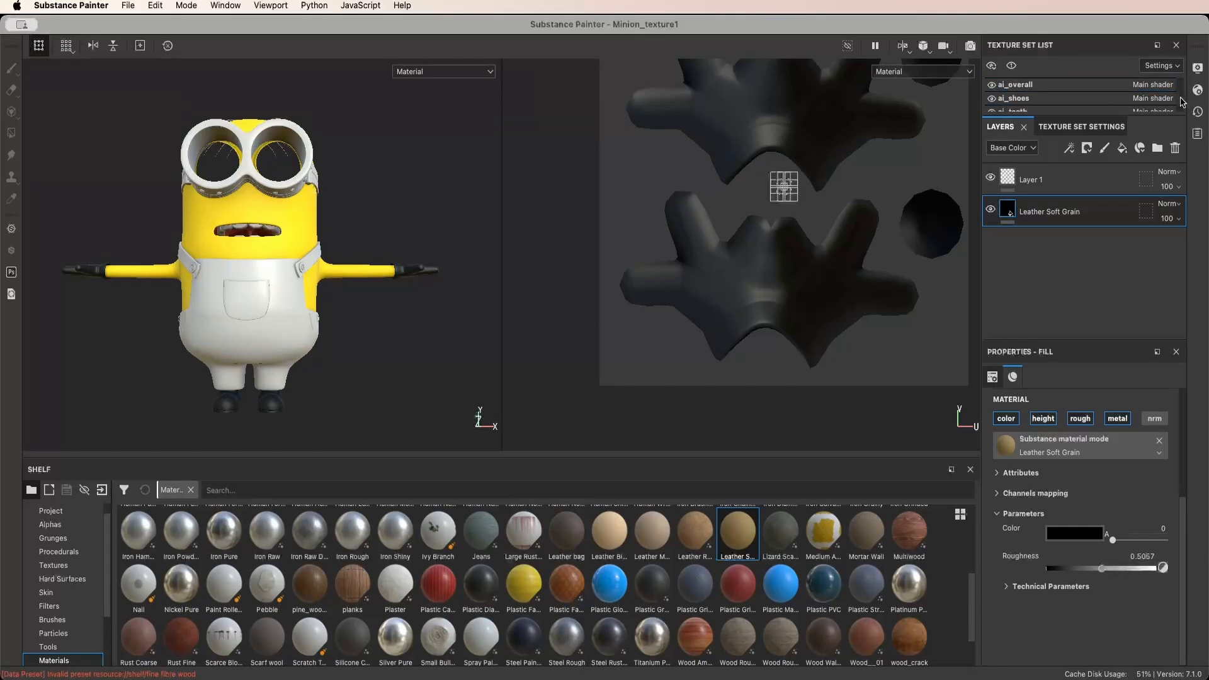
{"action": "left_click", "coordinate": [1099, 86]}
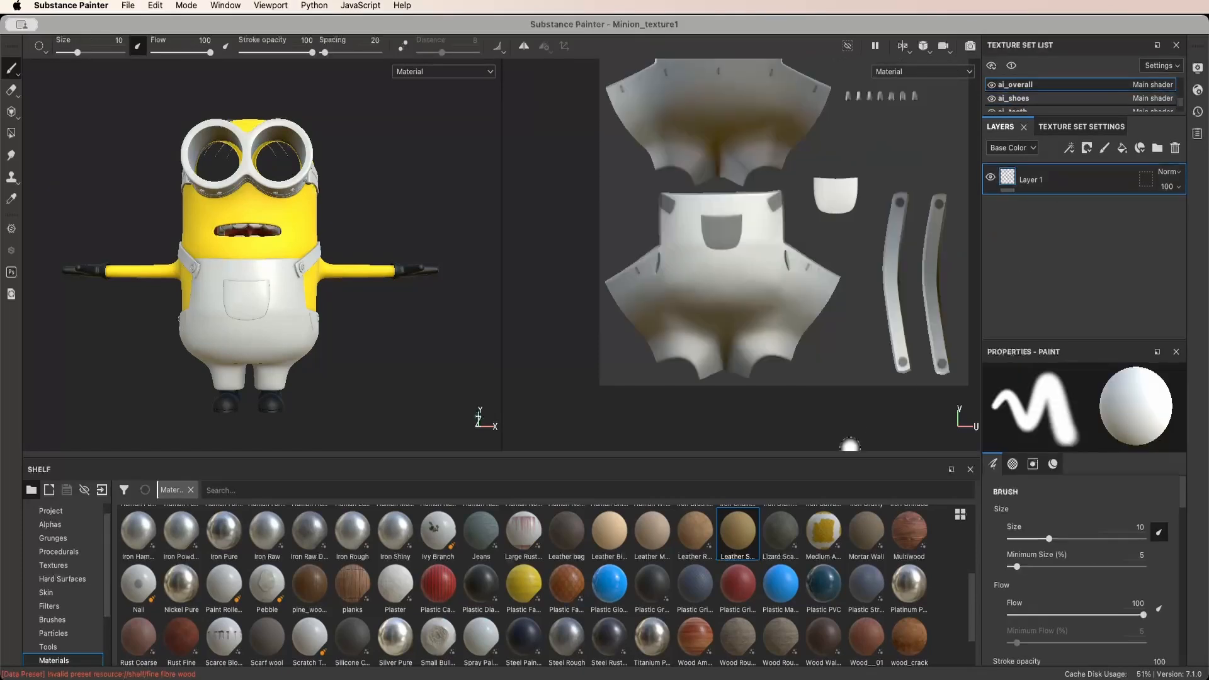
{"action": "scroll", "coordinate": [753, 582], "scroll_direction": "up", "scroll_amount": 3}
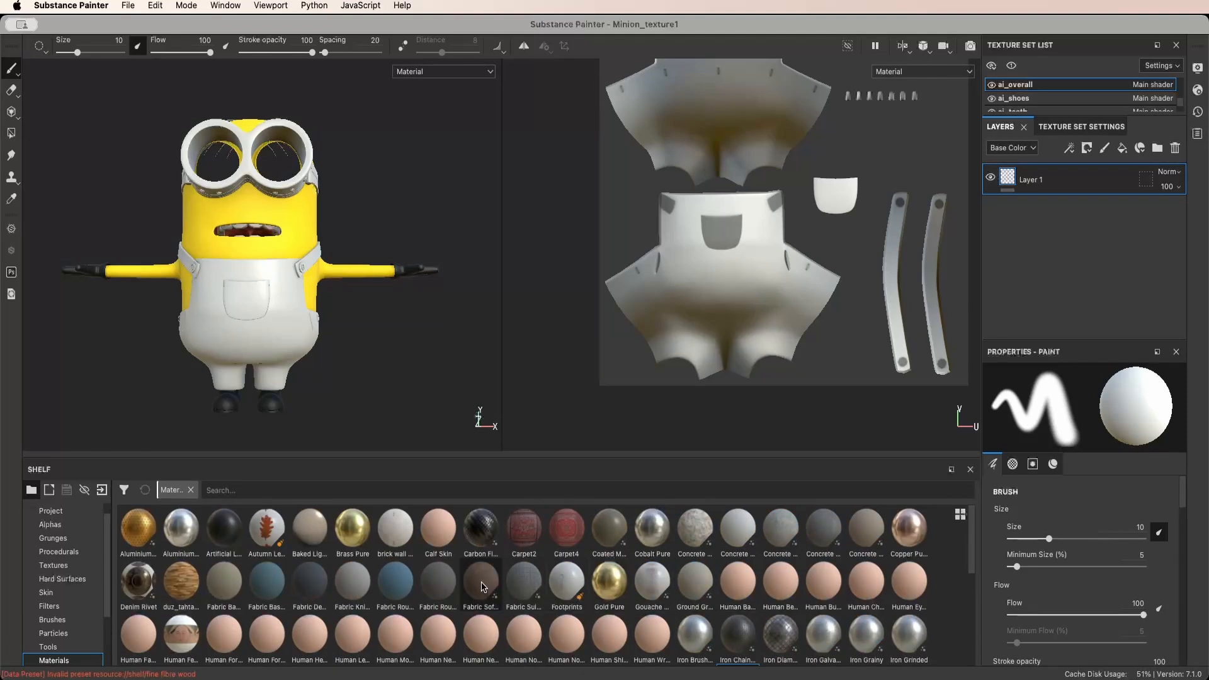
{"action": "left_click_drag", "start_coordinate": [482, 587], "coordinate": [1015, 214]}
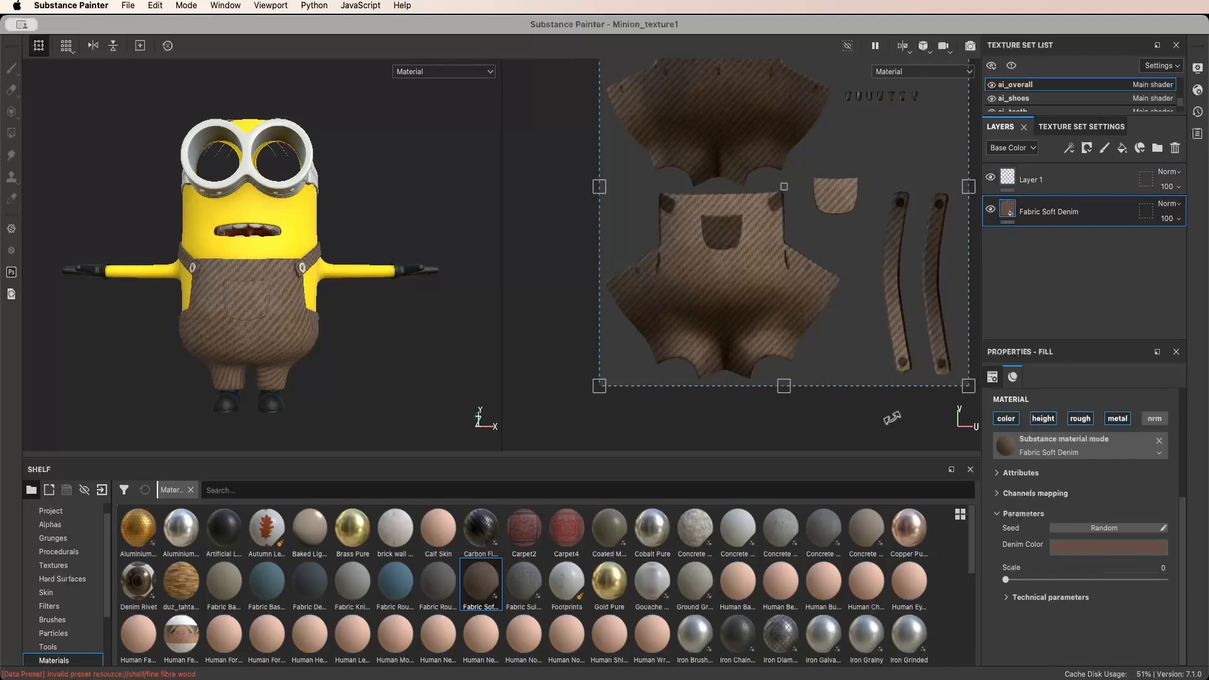
Set the UV scale of the overalls' Fabric Soft Denim layer to 8.35 for a finer weave
{"action": "scroll", "coordinate": [1115, 531], "scroll_direction": "up", "scroll_amount": 5}
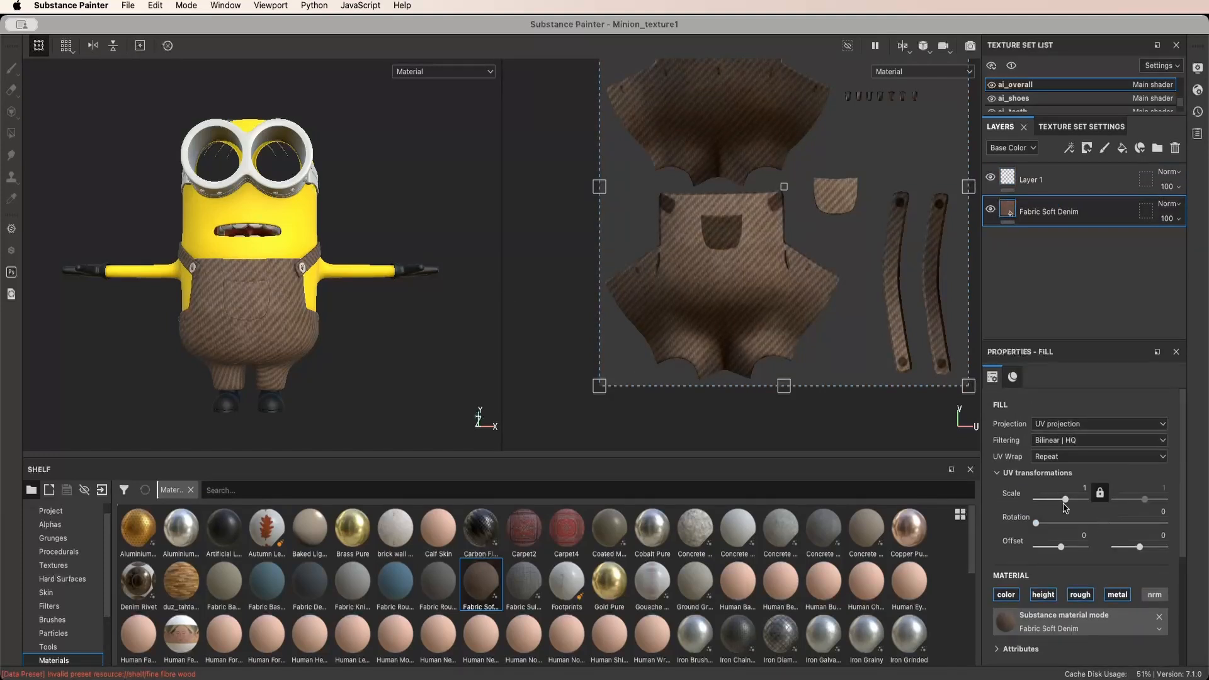
{"action": "scroll", "coordinate": [345, 326], "scroll_direction": "down", "scroll_amount": 2}
{"action": "scroll", "coordinate": [336, 327], "scroll_direction": "up", "scroll_amount": 6}
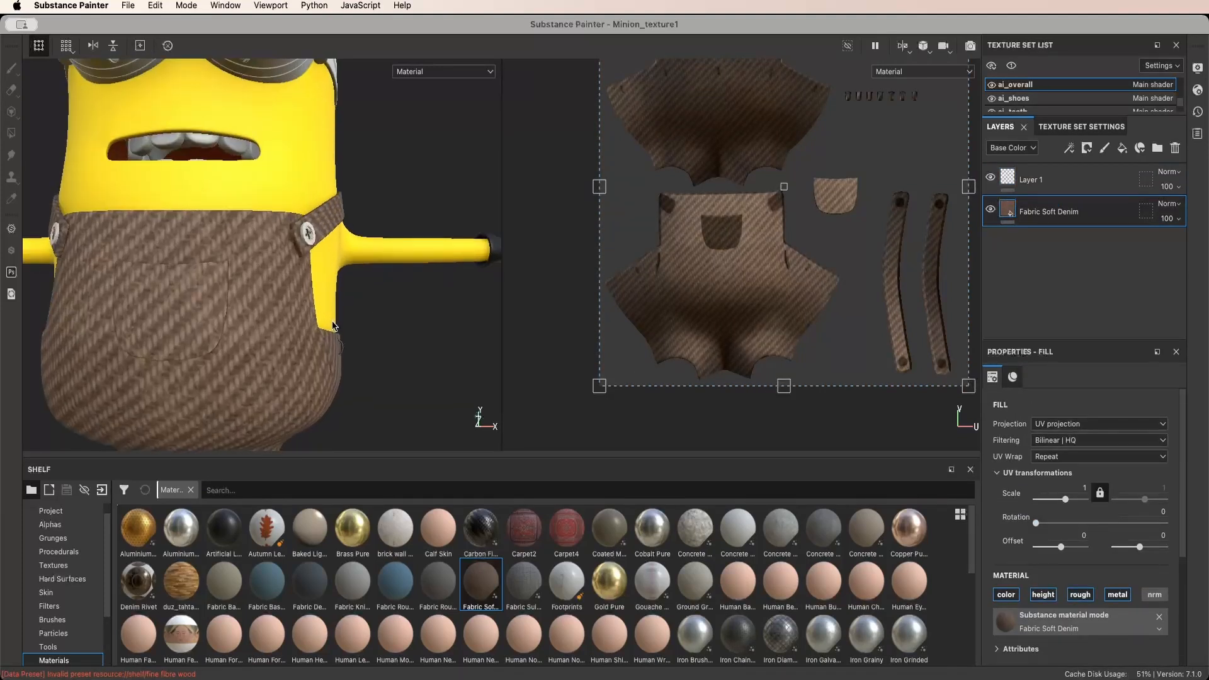
{"action": "scroll", "coordinate": [332, 326], "scroll_direction": "up", "scroll_amount": 4}
{"action": "middle_click_drag", "start_coordinate": [332, 326], "coordinate": [398, 300], "text": "alt"}
{"action": "scroll", "coordinate": [398, 300], "scroll_direction": "down", "scroll_amount": 4}
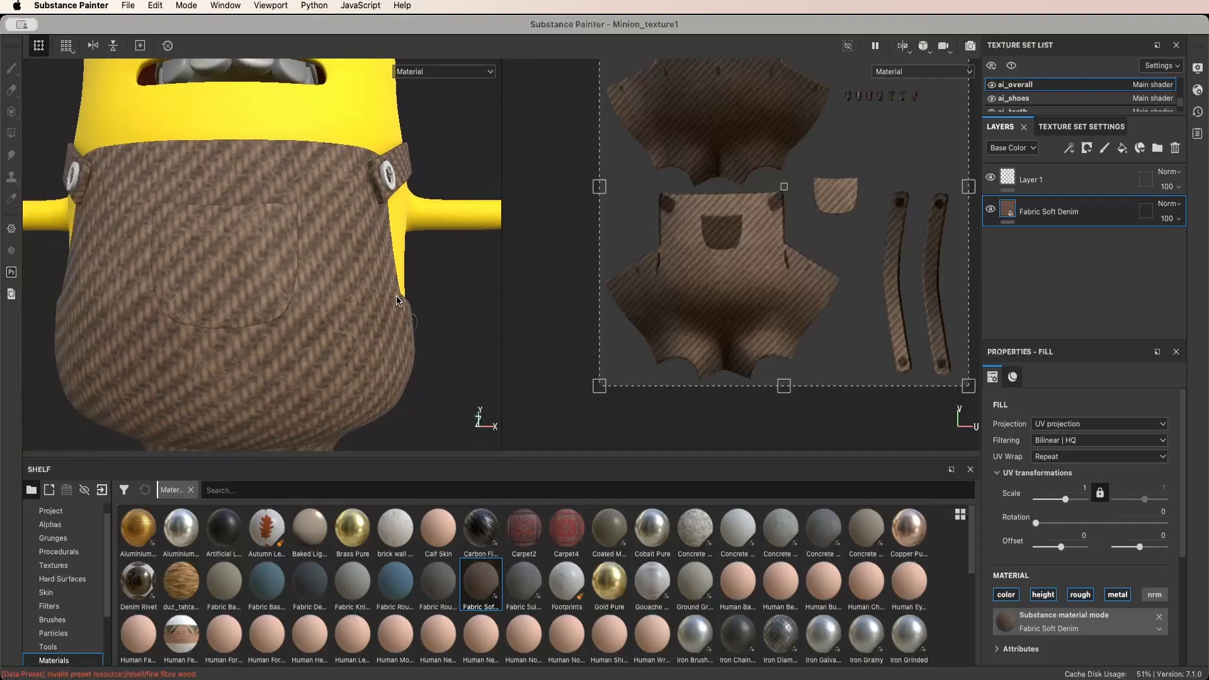
{"action": "scroll", "coordinate": [398, 301], "scroll_direction": "down", "scroll_amount": 1}
{"action": "left_click_drag", "start_coordinate": [1066, 502], "coordinate": [1071, 503]}
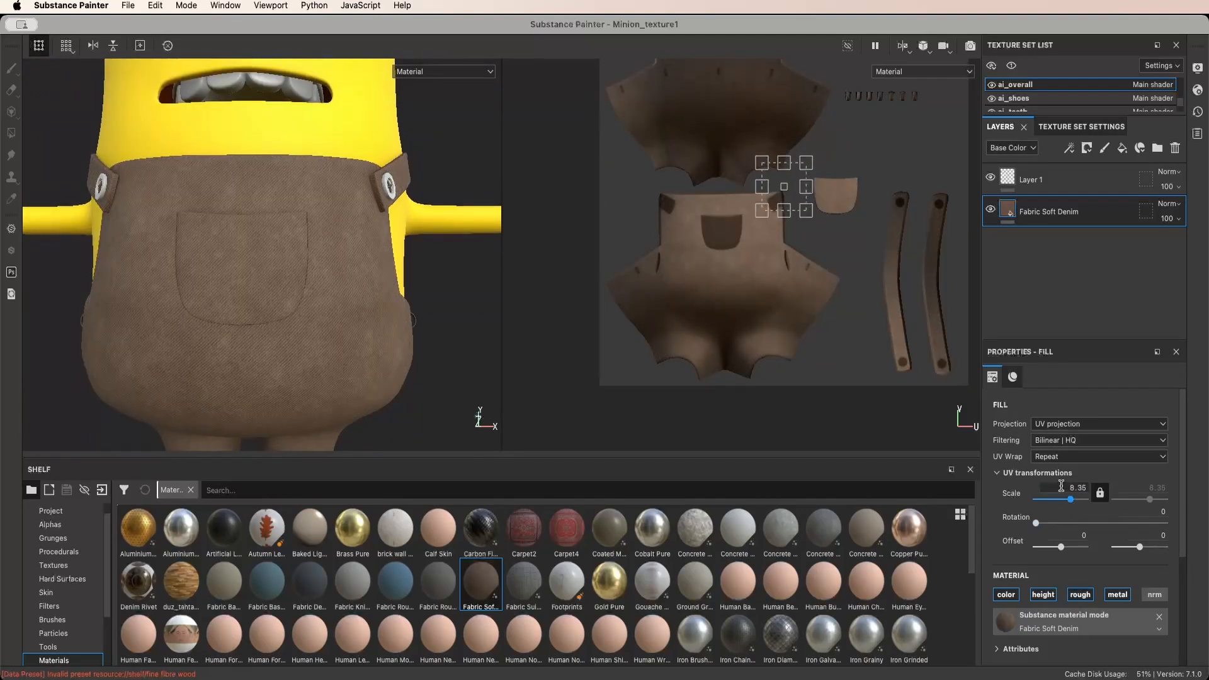
{"action": "scroll", "coordinate": [403, 313], "scroll_direction": "up", "scroll_amount": 3}
{"action": "mouse_move", "coordinate": [404, 313]}
{"action": "left_mouse_down", "text": "alt"}
{"action": "mouse_move", "coordinate": [457, 320]}
{"action": "mouse_move", "coordinate": [366, 323]}
{"action": "mouse_move", "coordinate": [399, 314]}
{"action": "left_mouse_up", "text": "alt"}
{"action": "scroll", "coordinate": [390, 322], "scroll_direction": "down", "scroll_amount": 3}
{"action": "scroll", "coordinate": [388, 324], "scroll_direction": "down", "scroll_amount": 3}
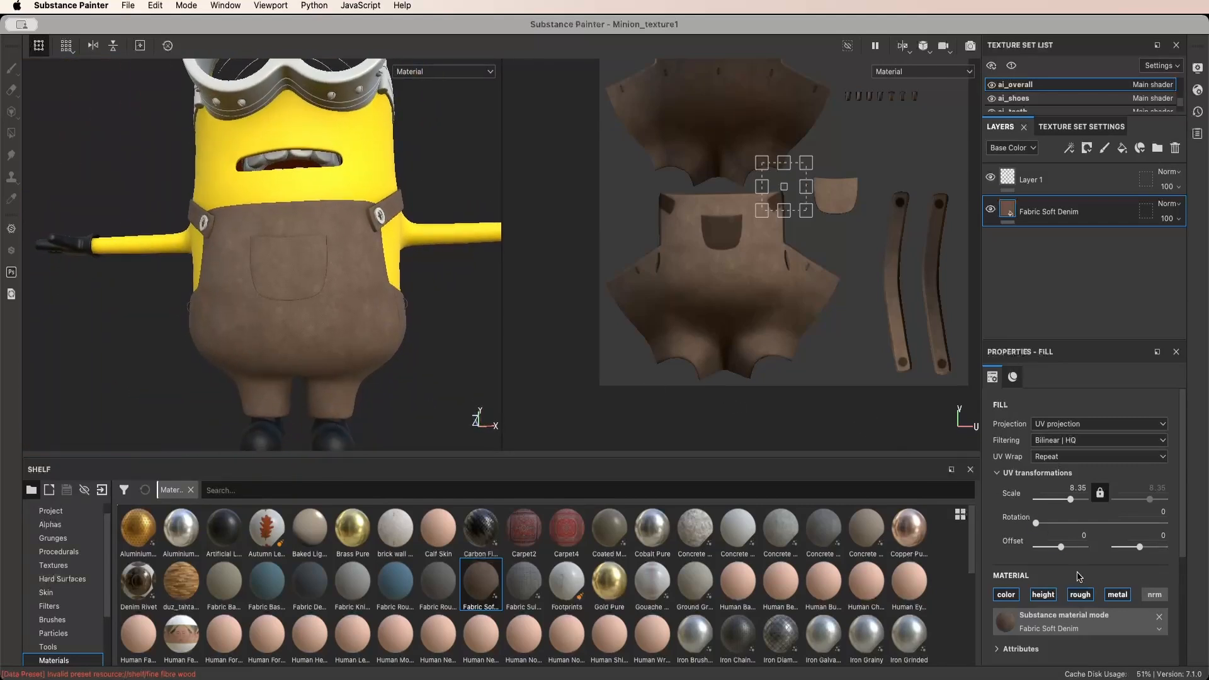
Set the Fabric Soft Denim's denim color to blue, RGB 0.203, 0.264, 0.383
{"action": "scroll", "coordinate": [1080, 577], "scroll_direction": "down", "scroll_amount": 3}
{"action": "left_click", "coordinate": [1089, 605]}
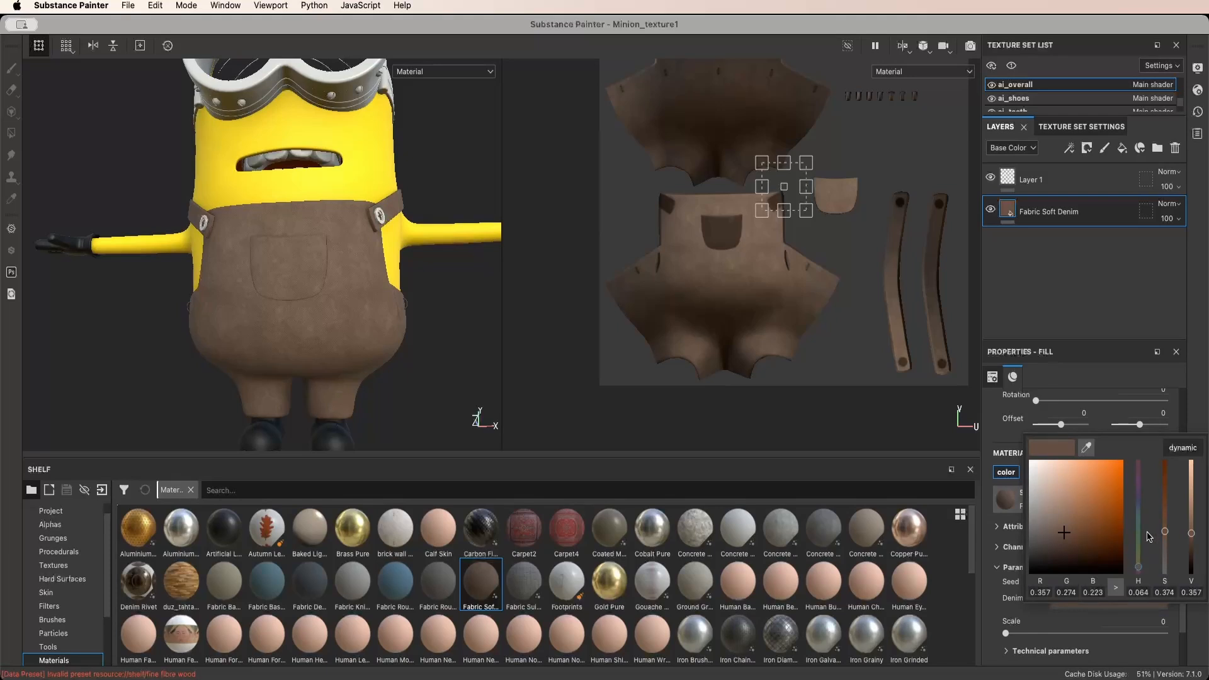
{"action": "left_click_drag", "start_coordinate": [1139, 572], "coordinate": [1143, 509]}
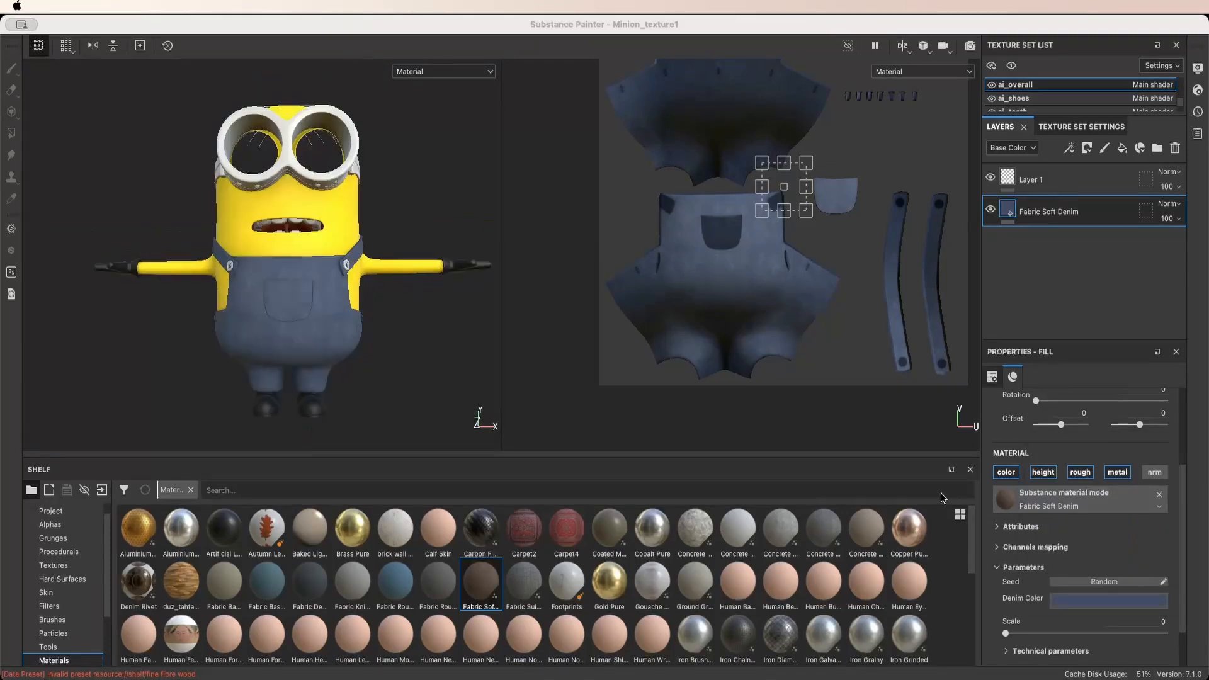
{"action": "left_click", "coordinate": [1075, 605]}
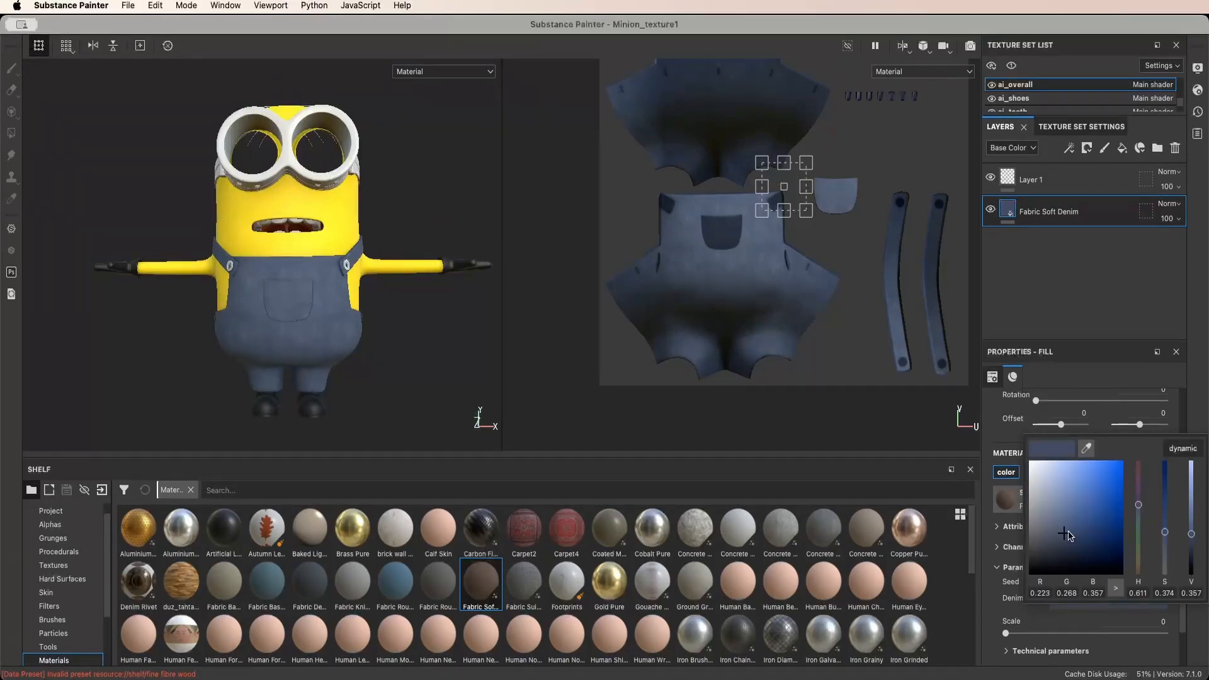
{"action": "left_click_drag", "start_coordinate": [1068, 533], "coordinate": [1072, 530]}
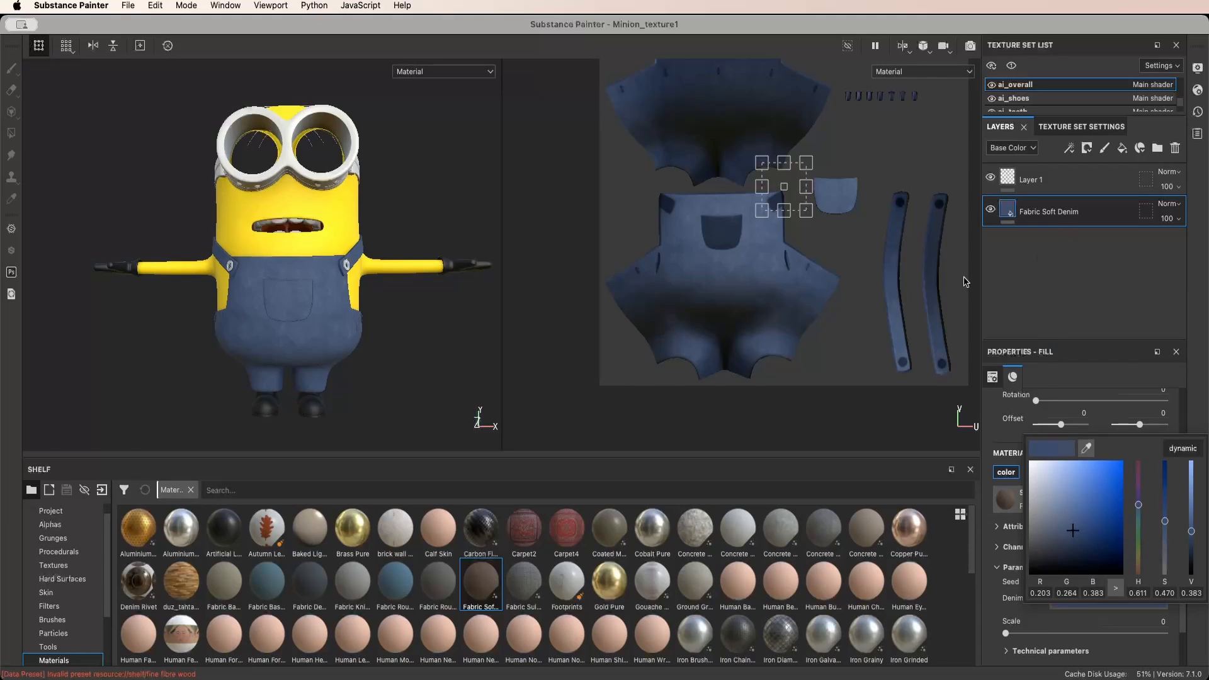
Add a fill layer above Fabric Soft Denim and turn off its roughness and metallic channels
{"action": "left_click", "coordinate": [1120, 152]}
{"action": "left_click", "coordinate": [1122, 151]}
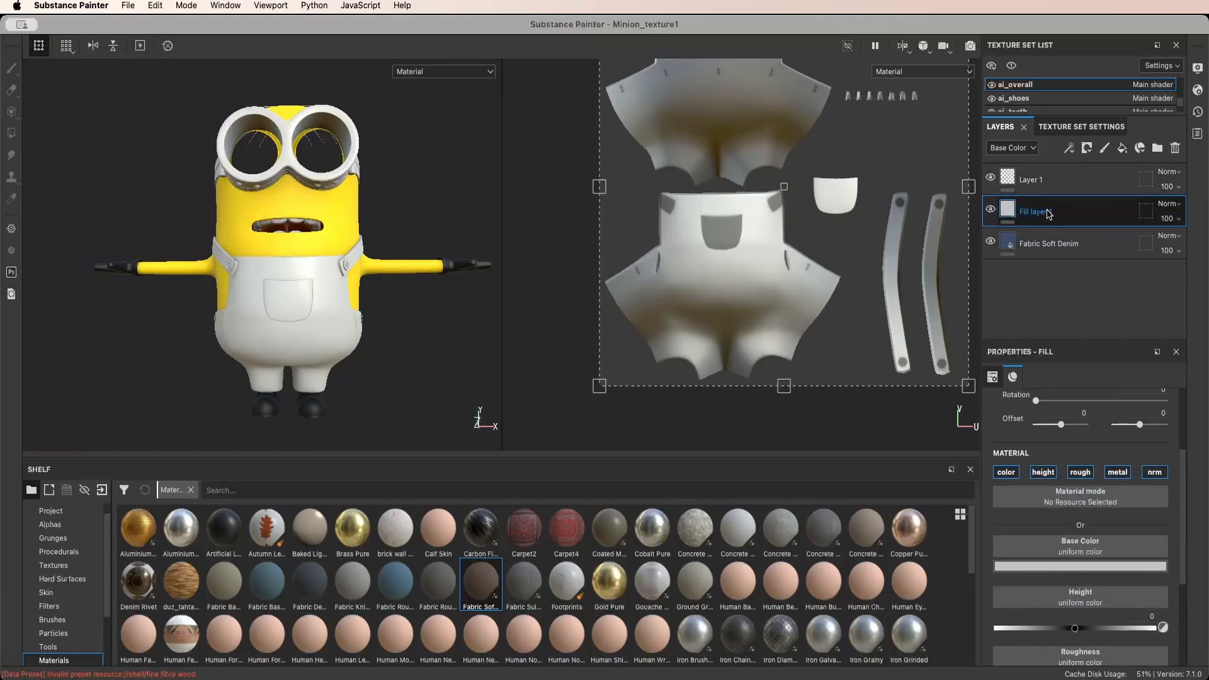
{"action": "left_click", "coordinate": [1080, 473]}
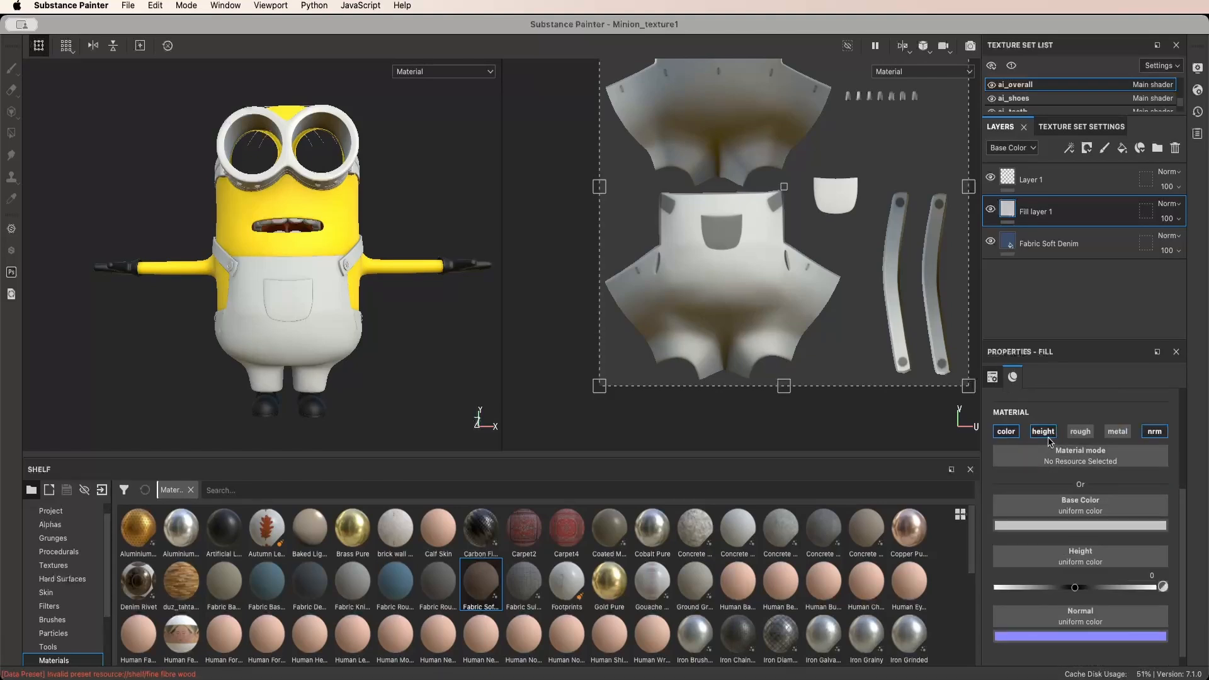
{"action": "scroll", "coordinate": [1050, 489], "scroll_direction": "down", "scroll_amount": 1}
{"action": "scroll", "coordinate": [1050, 489], "scroll_direction": "up", "scroll_amount": 5}
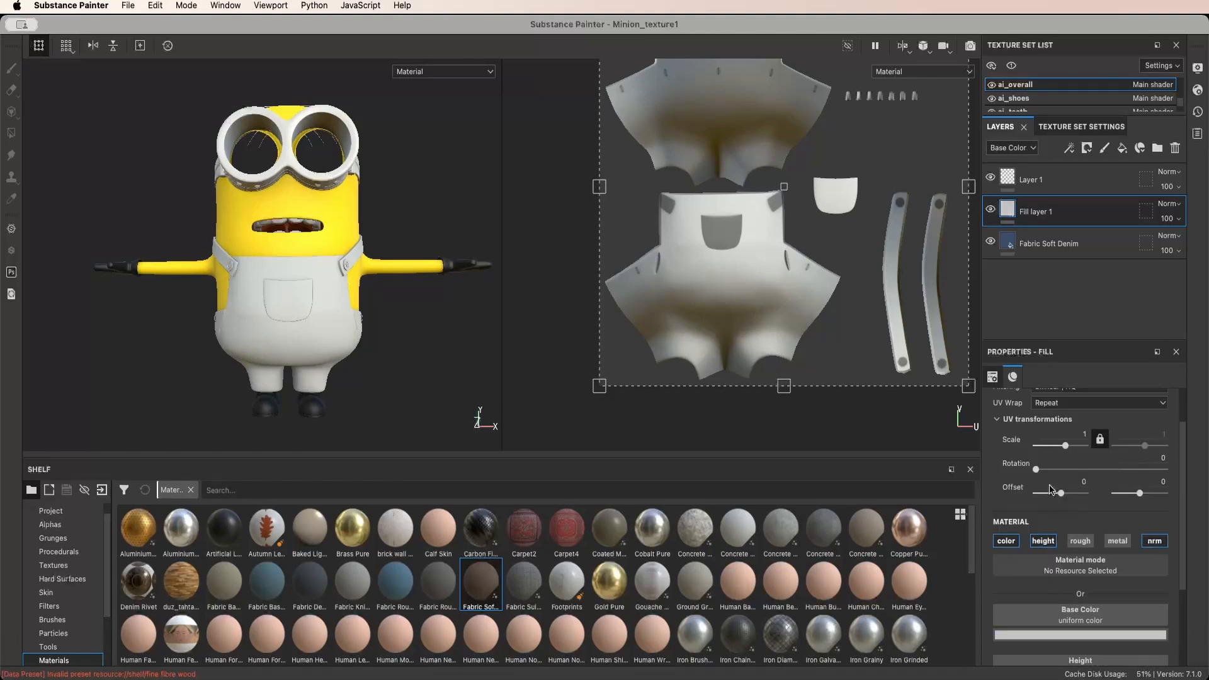
{"action": "scroll", "coordinate": [1049, 516], "scroll_direction": "down", "scroll_amount": 5}
Sample the new fill layer's base color from the Fabric Soft Denim thumbnail and lighten it to RGB 0.087, 0.137, 0.283
{"action": "left_click", "coordinate": [1052, 513]}
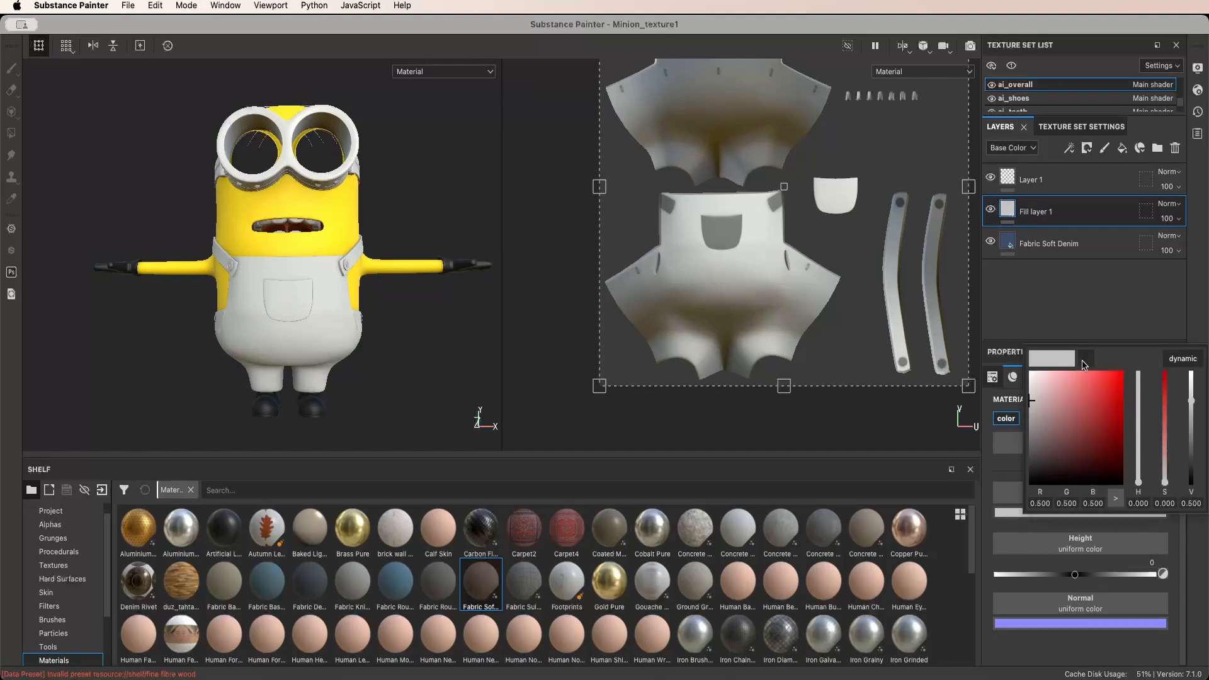
{"action": "left_click_drag", "start_coordinate": [1083, 361], "coordinate": [1007, 239]}
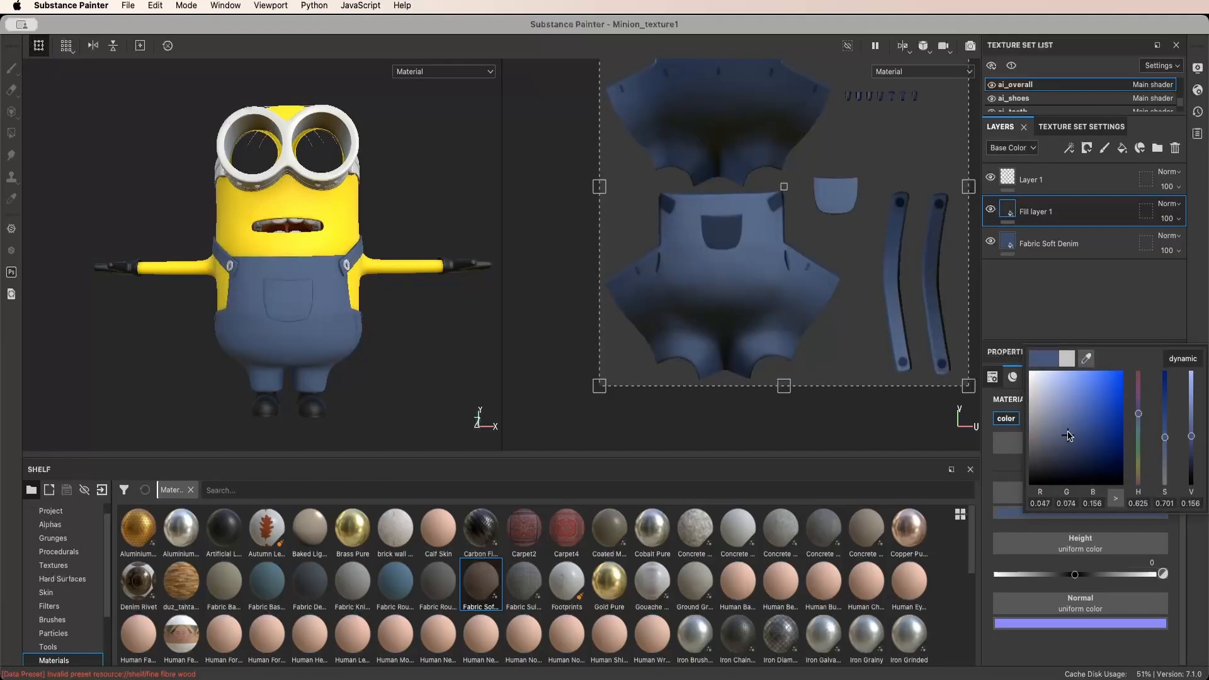
{"action": "left_click_drag", "start_coordinate": [1068, 437], "coordinate": [1068, 419]}
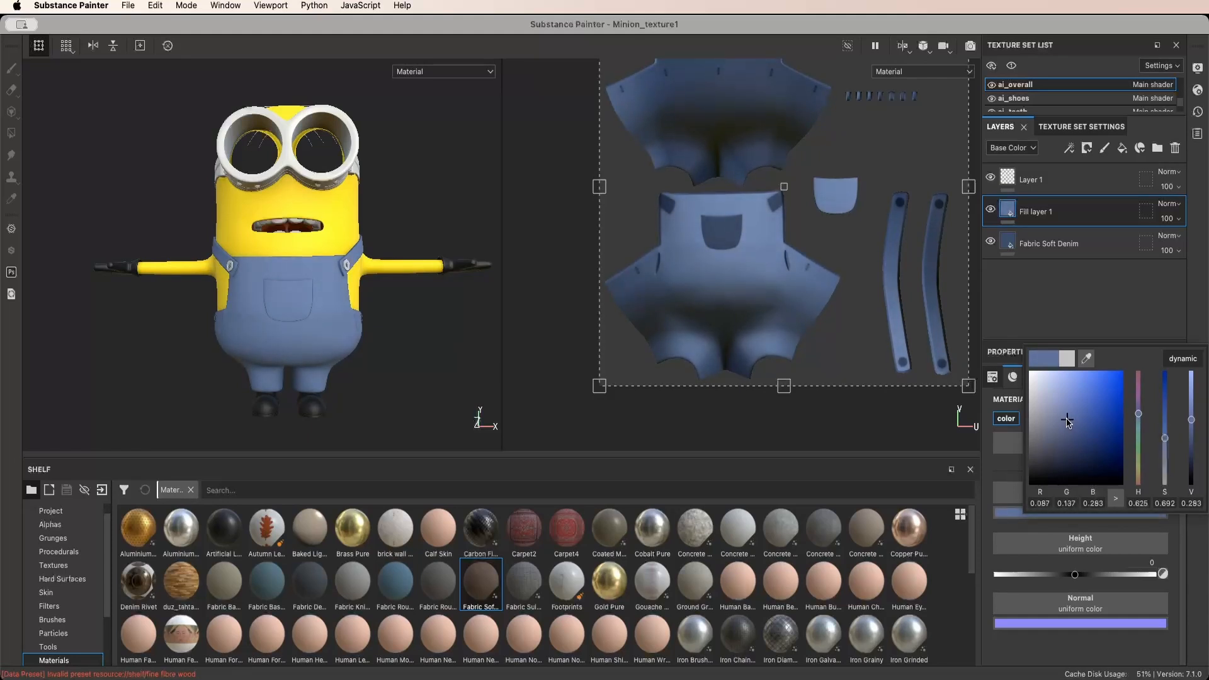
{"action": "left_click", "coordinate": [1198, 540]}
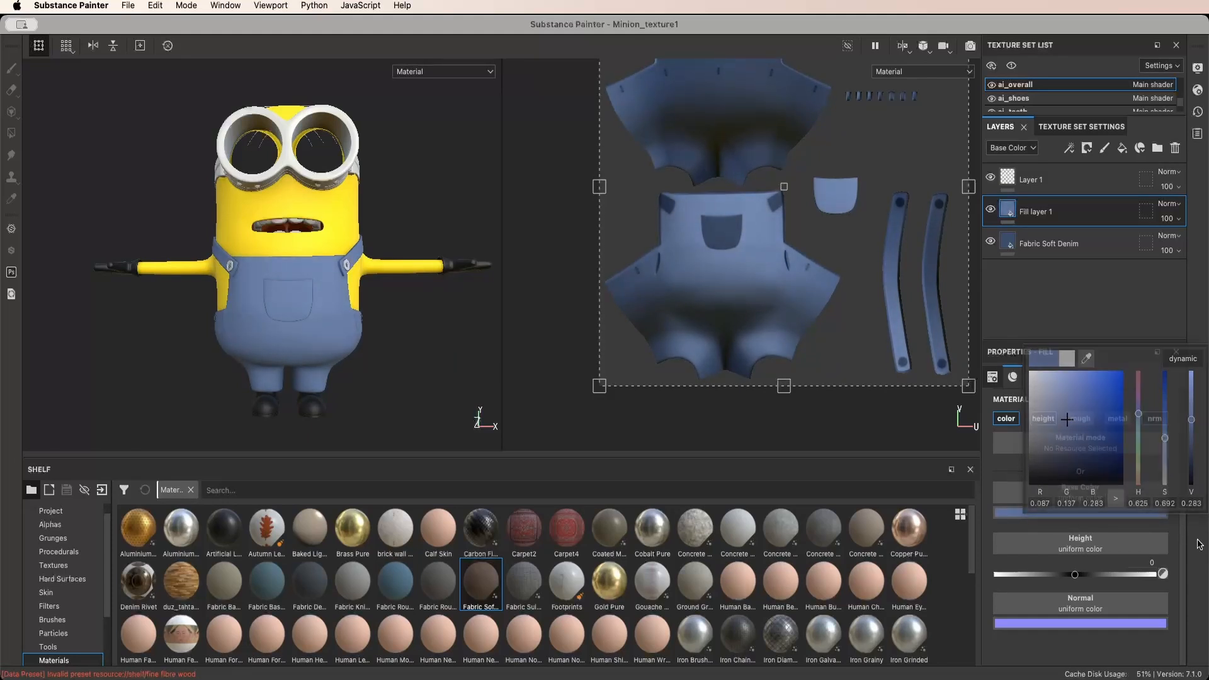
Add a black mask to the light blue fill layer and set the brush flow to 9 and stroke opacity to 19
{"action": "left_click", "coordinate": [1086, 148]}
{"action": "left_click", "coordinate": [1098, 168]}
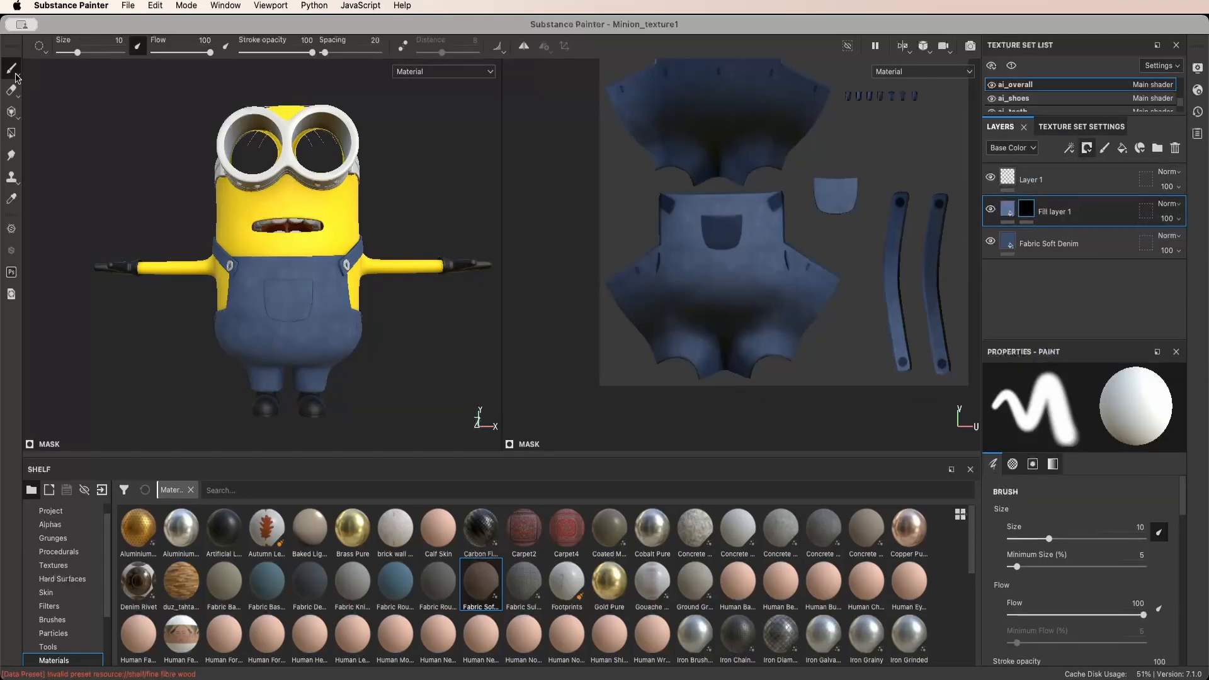
{"action": "left_click_drag", "start_coordinate": [210, 52], "coordinate": [160, 59]}
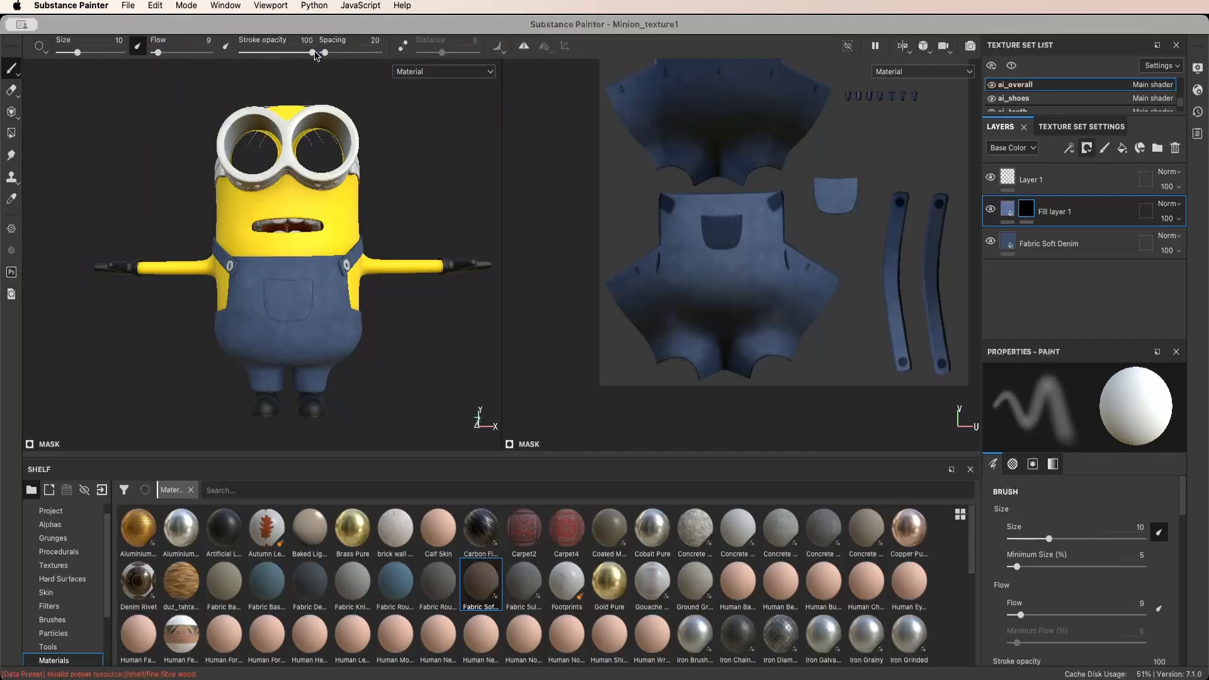
{"action": "left_click_drag", "start_coordinate": [313, 52], "coordinate": [251, 57]}
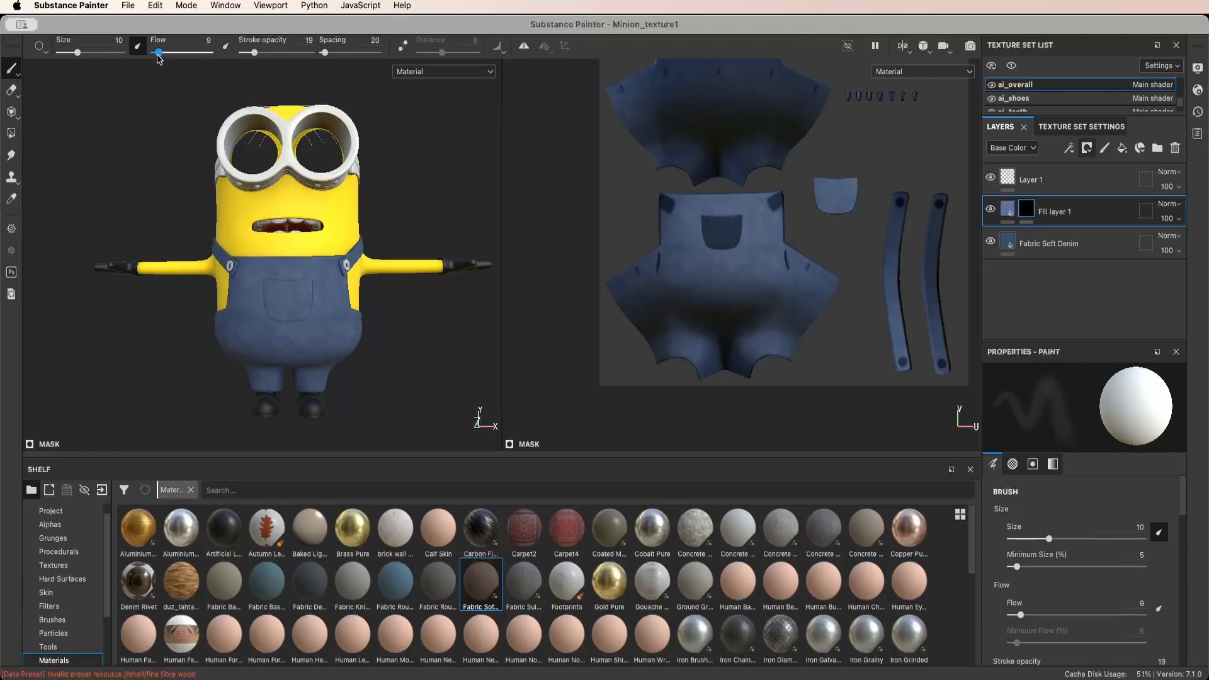
Turn on mirror symmetry and paint lighter wear on the chest pocket, first with a brush size of about 3.8
{"action": "left_click", "coordinate": [523, 45]}
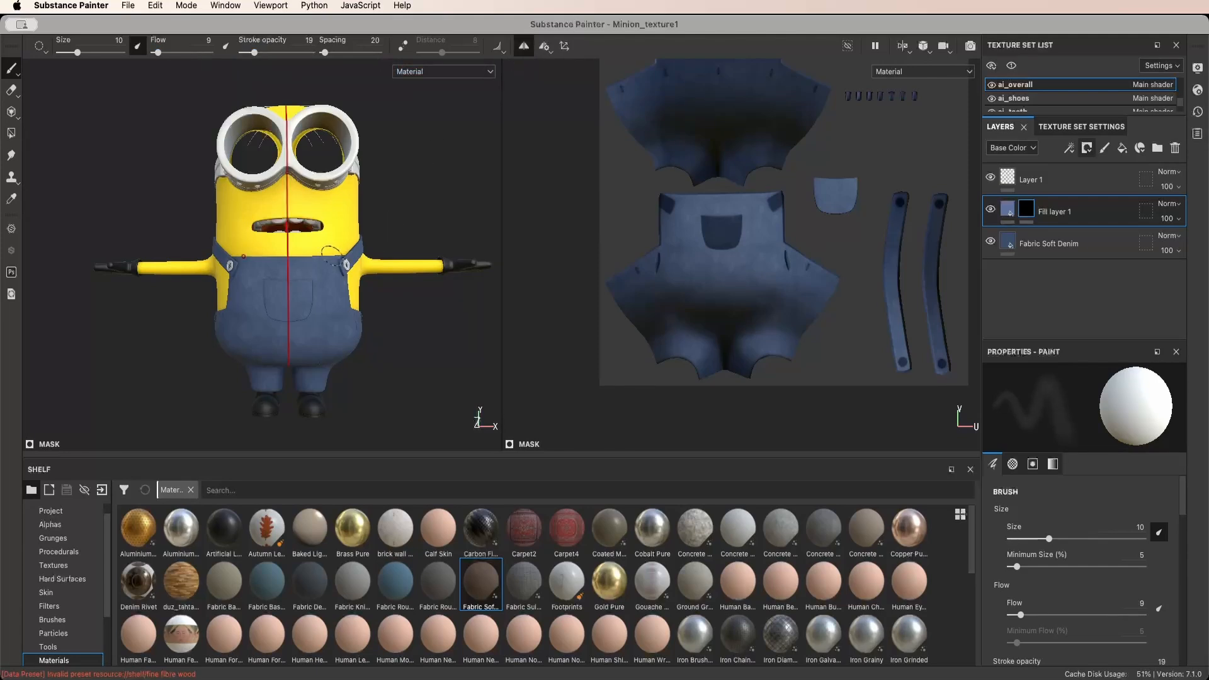
{"action": "scroll", "coordinate": [288, 293], "scroll_direction": "up", "scroll_amount": 5}
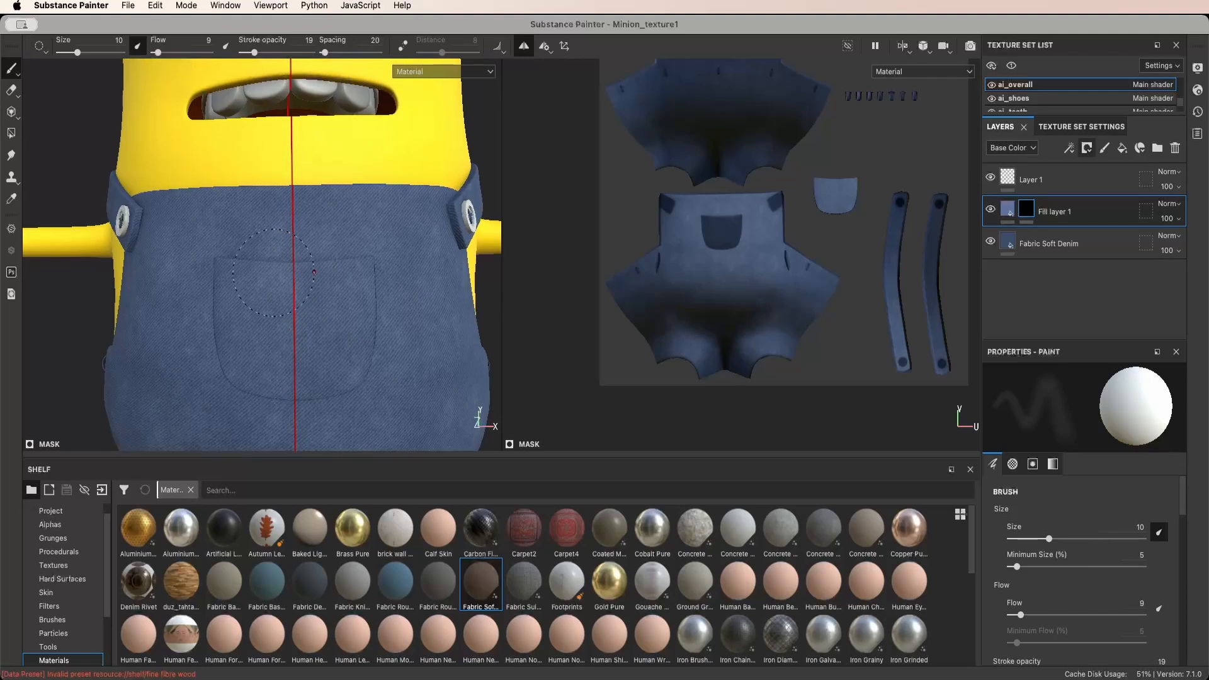
{"action": "right_click_drag", "start_coordinate": [261, 263], "coordinate": [261, 263], "text": "ctrl"}
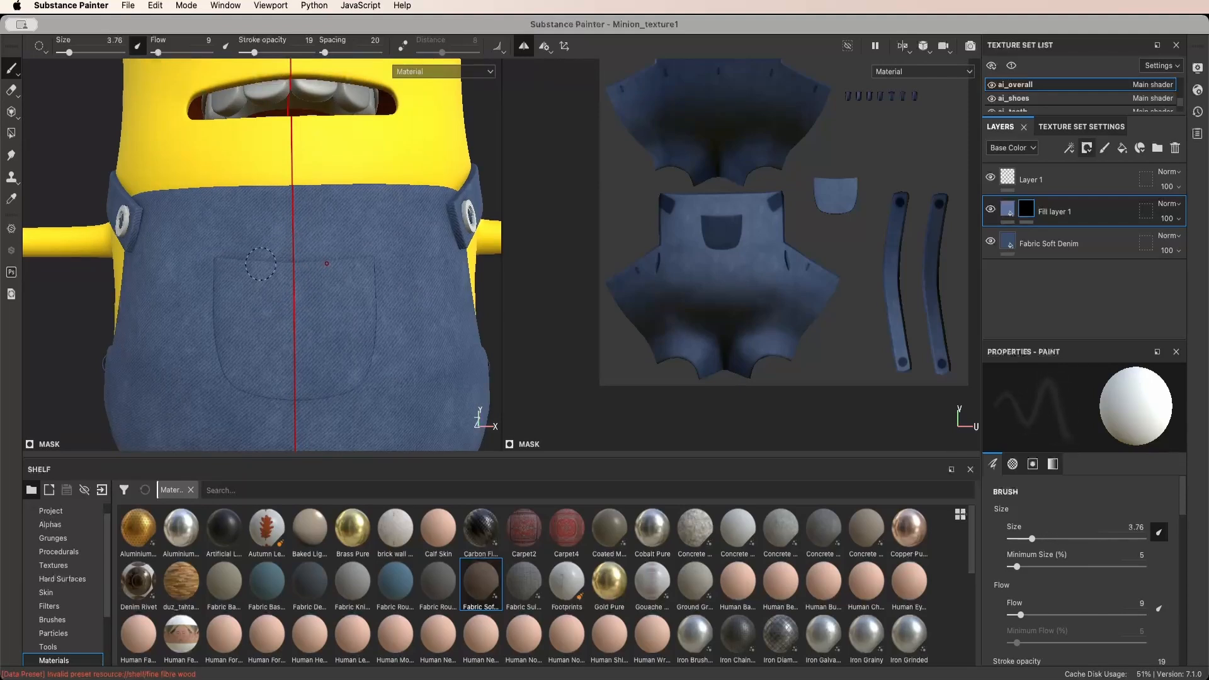
{"action": "right_click", "coordinate": [294, 262]}
{"action": "right_click_drag", "start_coordinate": [268, 326], "coordinate": [303, 328], "text": "ctrl"}
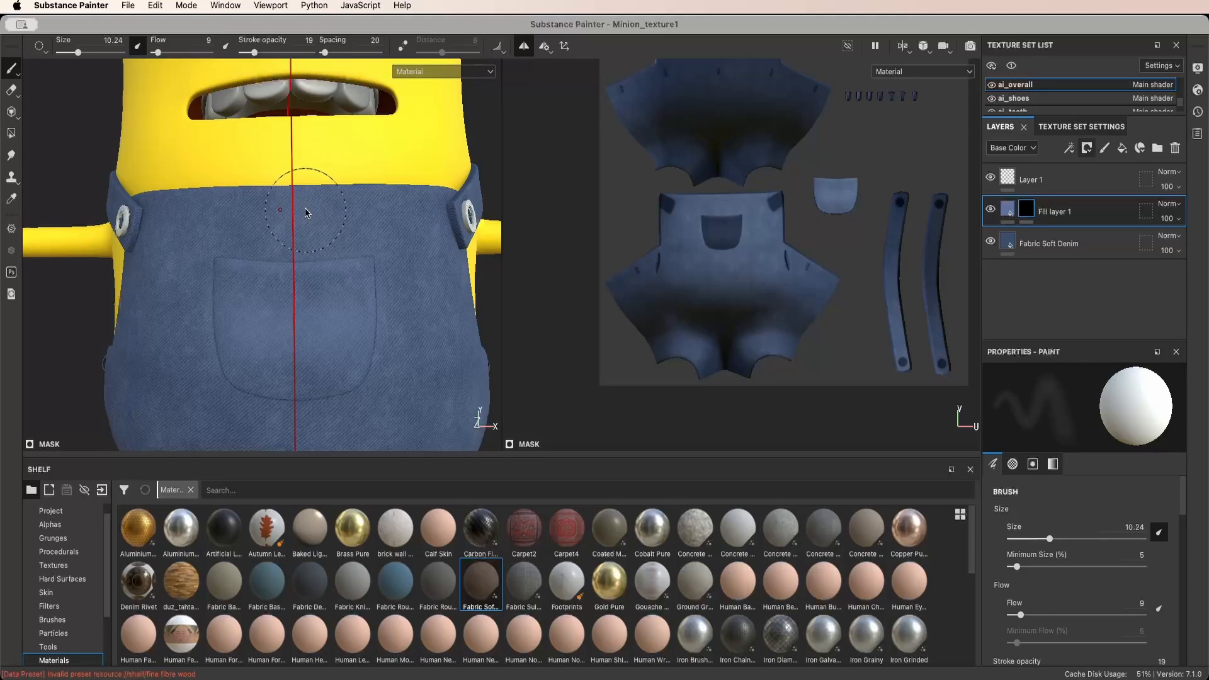
Paint lighter wear above the pocket at brush size 10.24 and along the bib's top and side edges at about 3.3
{"action": "mouse_move", "coordinate": [312, 201]}
{"action": "left_mouse_down"}
{"action": "mouse_move", "coordinate": [298, 202]}
{"action": "mouse_move", "coordinate": [310, 208]}
{"action": "left_mouse_up"}
{"action": "mouse_move", "coordinate": [310, 208]}
{"action": "right_mouse_down", "text": "ctrl"}
{"action": "mouse_move", "coordinate": [356, 207]}
{"action": "mouse_move", "coordinate": [297, 212]}
{"action": "right_mouse_up", "text": "ctrl"}
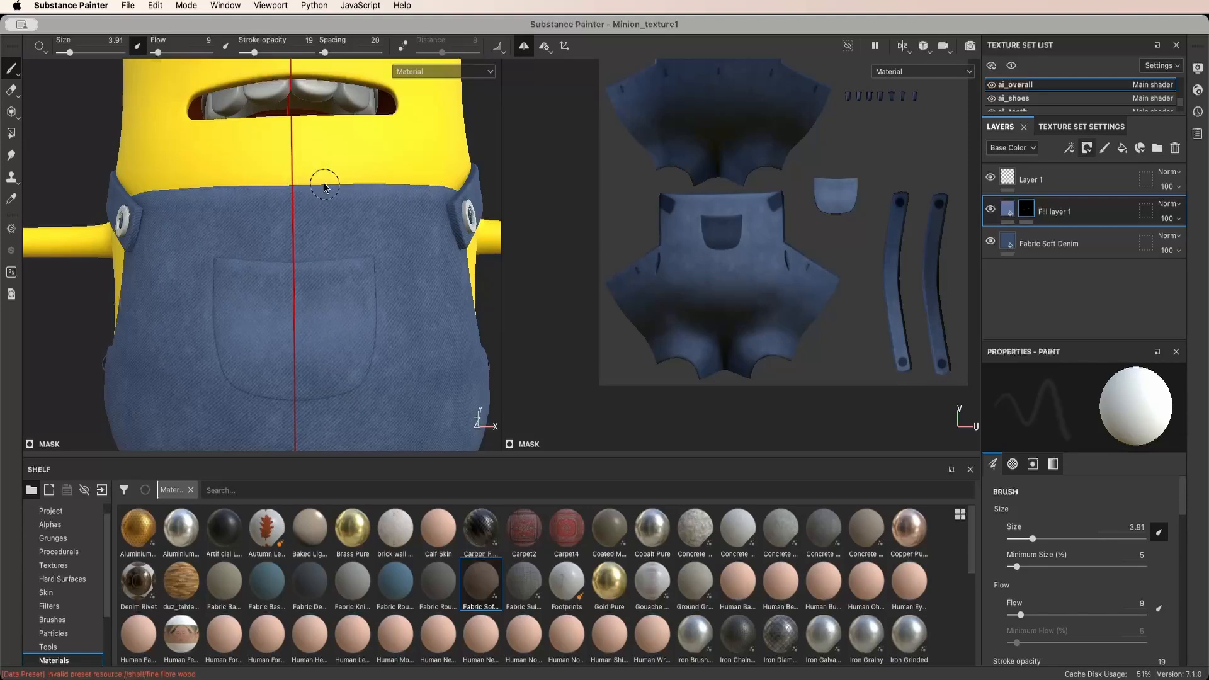
{"action": "right_click_drag", "start_coordinate": [324, 183], "coordinate": [300, 189], "text": "ctrl"}
{"action": "left_click_drag", "start_coordinate": [312, 186], "coordinate": [340, 185], "text": "ctrl"}
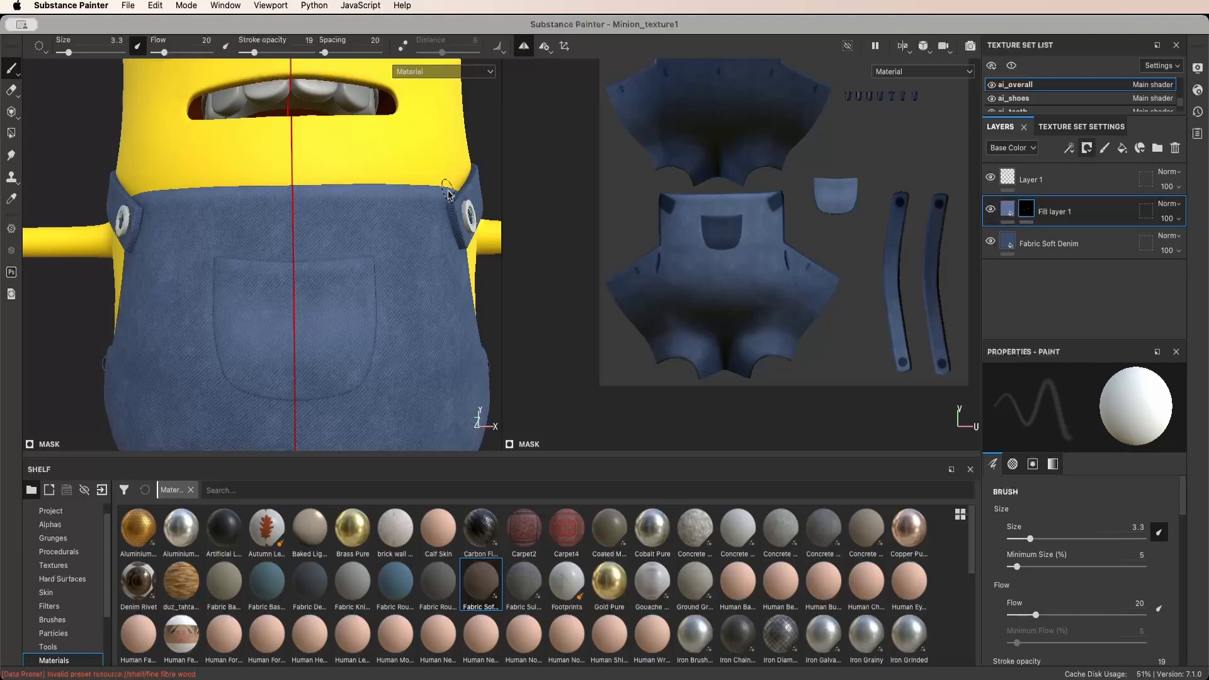
{"action": "mouse_move", "coordinate": [513, 259]}
{"action": "left_mouse_down", "text": "alt"}
{"action": "mouse_move", "coordinate": [554, 264]}
{"action": "mouse_move", "coordinate": [517, 267]}
{"action": "left_mouse_up", "text": "alt"}
{"action": "mouse_move", "coordinate": [442, 269]}
{"action": "left_mouse_down", "text": "ctrl"}
{"action": "mouse_move", "coordinate": [416, 269]}
{"action": "mouse_move", "coordinate": [394, 242]}
{"action": "left_mouse_up", "text": "ctrl"}
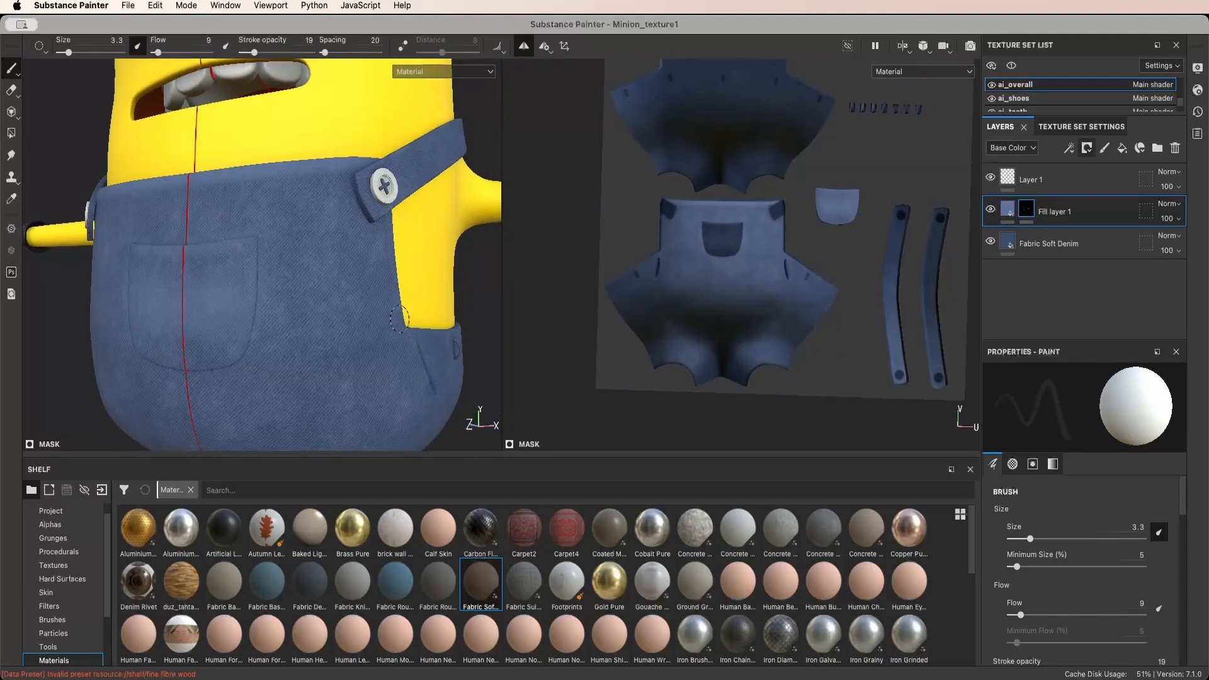
{"action": "left_click_drag", "start_coordinate": [398, 269], "coordinate": [383, 283], "text": "alt"}
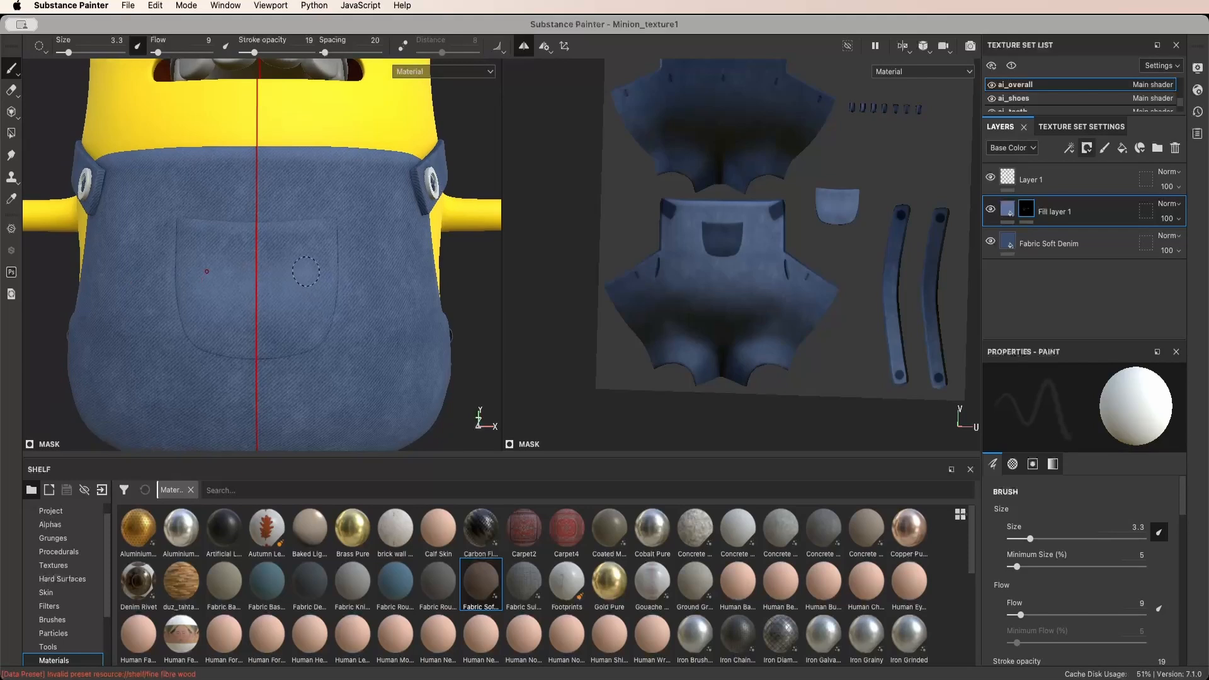
Lighten the chest pocket's interior with brush size 7.25 and the belly below it with brush size 11.1
{"action": "right_click_drag", "start_coordinate": [306, 272], "coordinate": [322, 272], "text": "super"}
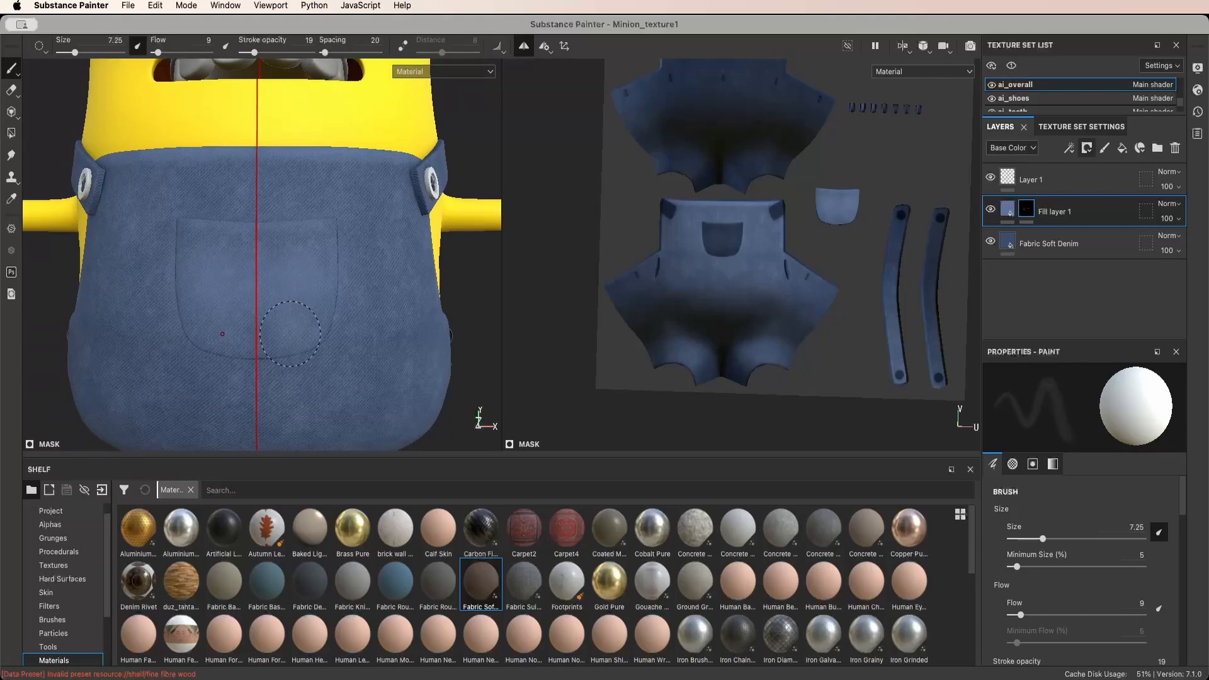
{"action": "right_click_drag", "start_coordinate": [291, 333], "coordinate": [275, 334], "text": "super"}
{"action": "scroll", "coordinate": [382, 319], "scroll_direction": "down", "scroll_amount": 3}
{"action": "left_click_drag", "start_coordinate": [383, 324], "coordinate": [375, 310], "text": "alt"}
{"action": "scroll", "coordinate": [373, 316], "scroll_direction": "up", "scroll_amount": 3}
{"action": "right_click_drag", "start_coordinate": [422, 312], "coordinate": [447, 312], "text": "super"}
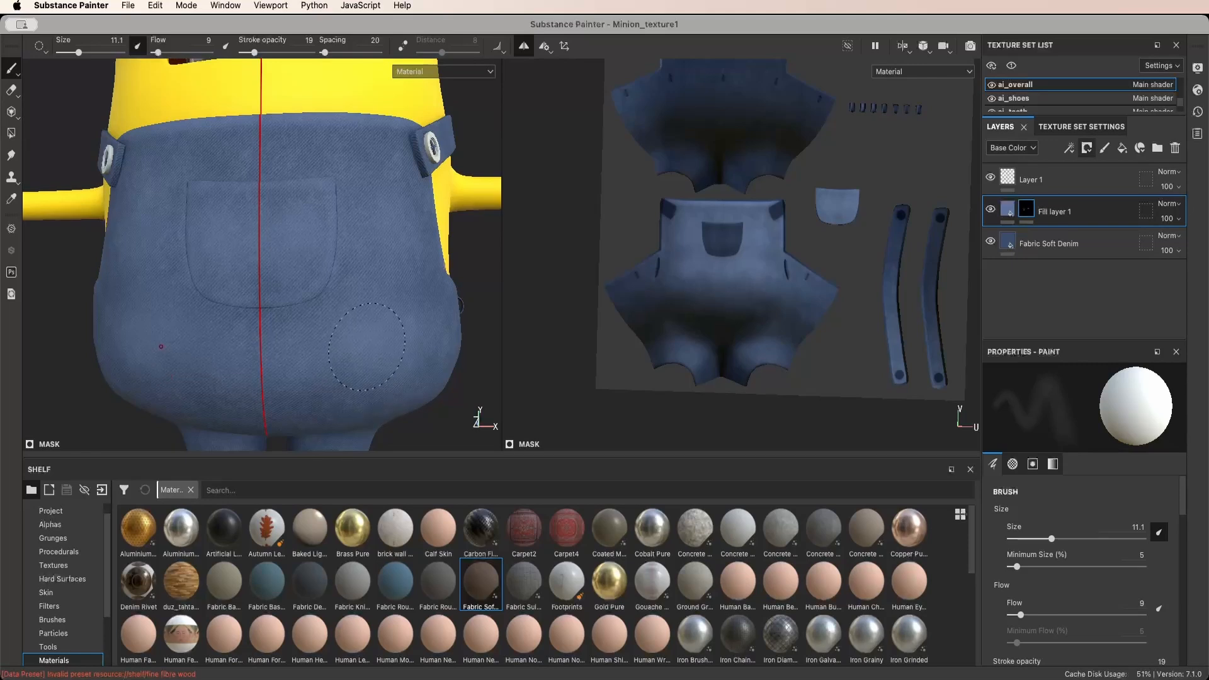
Paint lighter wear along the bib's side edge and the shoulder strap with brush size 1.57
{"action": "left_click_drag", "start_coordinate": [337, 366], "coordinate": [404, 270], "text": "alt"}
{"action": "scroll", "coordinate": [404, 270], "scroll_direction": "up", "scroll_amount": 4}
{"action": "mouse_move", "coordinate": [408, 246]}
{"action": "right_mouse_down", "text": "ctrl"}
{"action": "mouse_move", "coordinate": [385, 246]}
{"action": "mouse_move", "coordinate": [391, 222]}
{"action": "right_mouse_up", "text": "ctrl"}
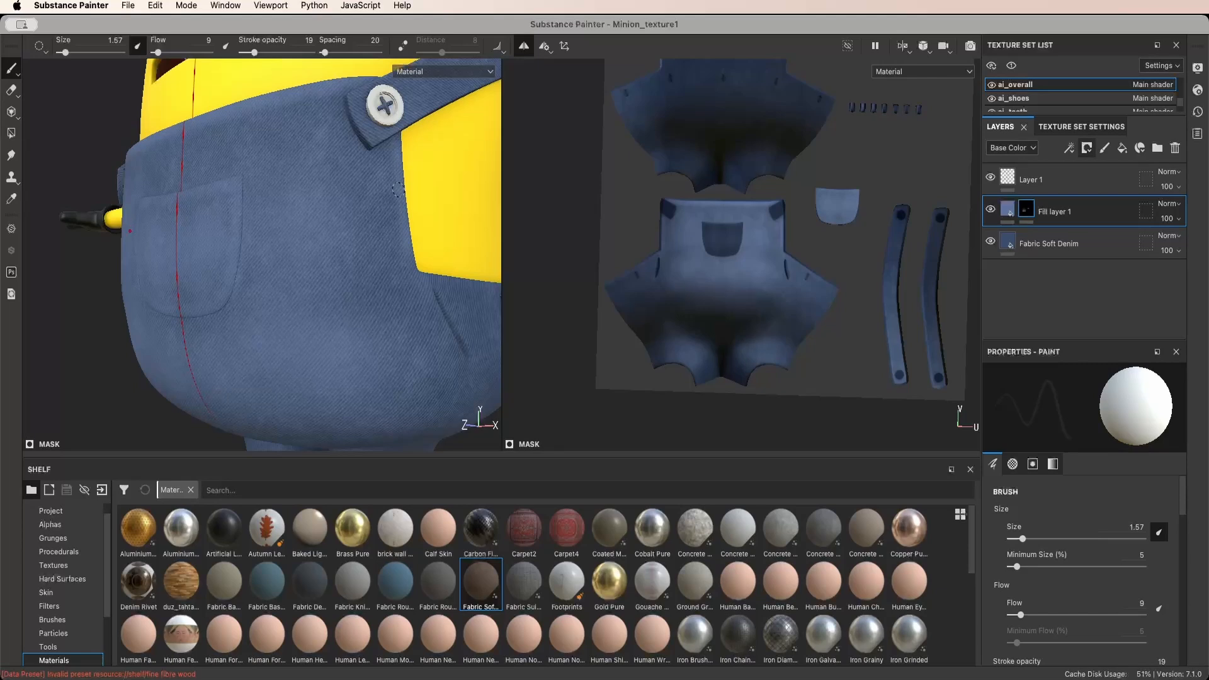
{"action": "scroll", "coordinate": [398, 189], "scroll_direction": "up", "scroll_amount": 1}
{"action": "middle_click_drag", "start_coordinate": [367, 78], "coordinate": [288, 210], "text": "alt"}
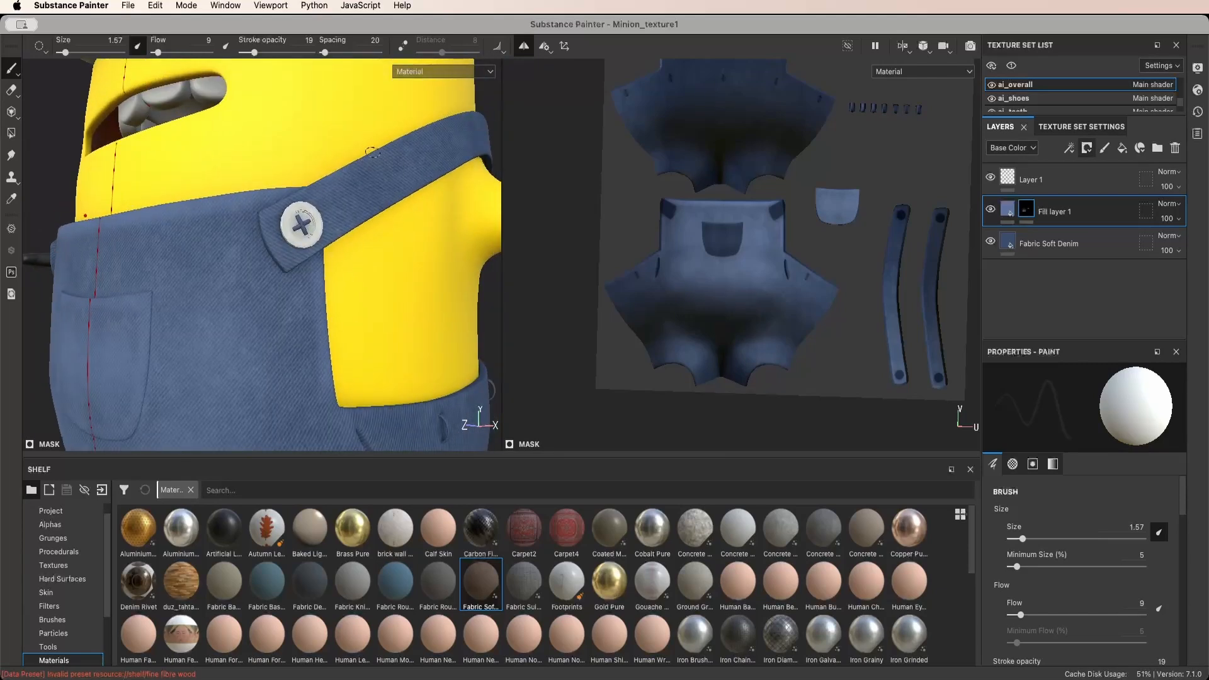
{"action": "scroll", "coordinate": [301, 225], "scroll_direction": "down", "scroll_amount": 6}
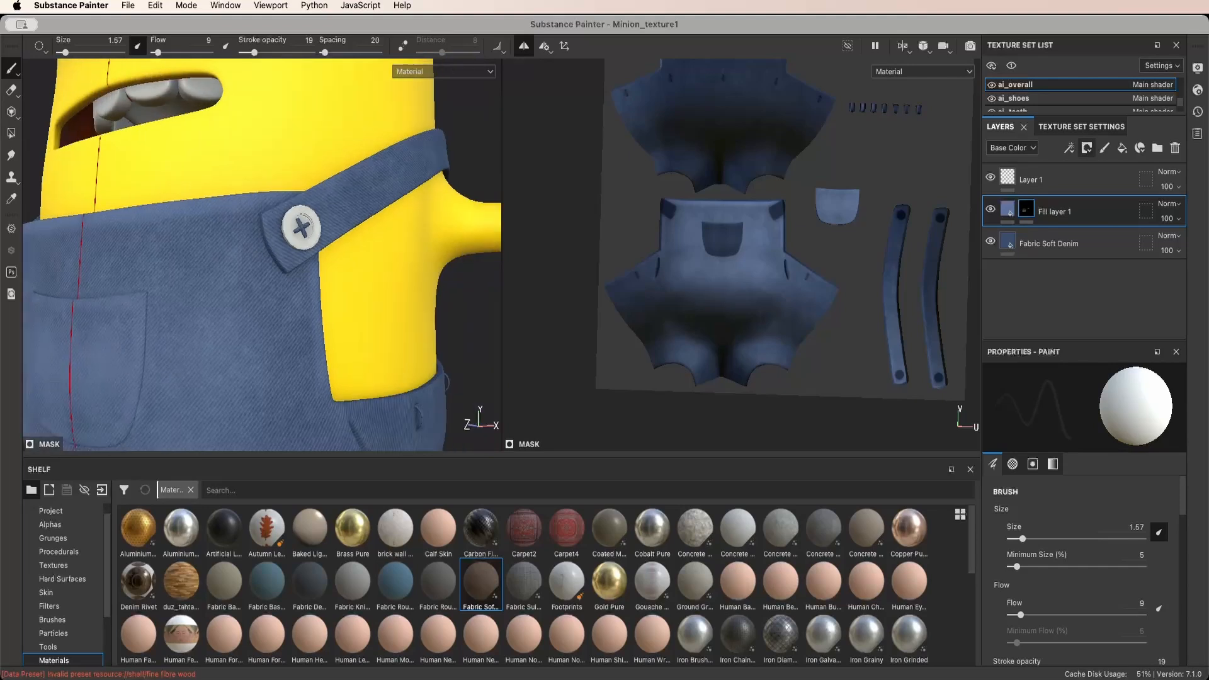
Set the brush size to 9.7 and paint lighter wear over the lower front of the overalls
{"action": "mouse_move", "coordinate": [301, 225]}
{"action": "left_mouse_down", "text": "alt"}
{"action": "mouse_move", "coordinate": [403, 189]}
{"action": "mouse_move", "coordinate": [413, 170]}
{"action": "mouse_move", "coordinate": [402, 162]}
{"action": "left_mouse_up", "text": "alt"}
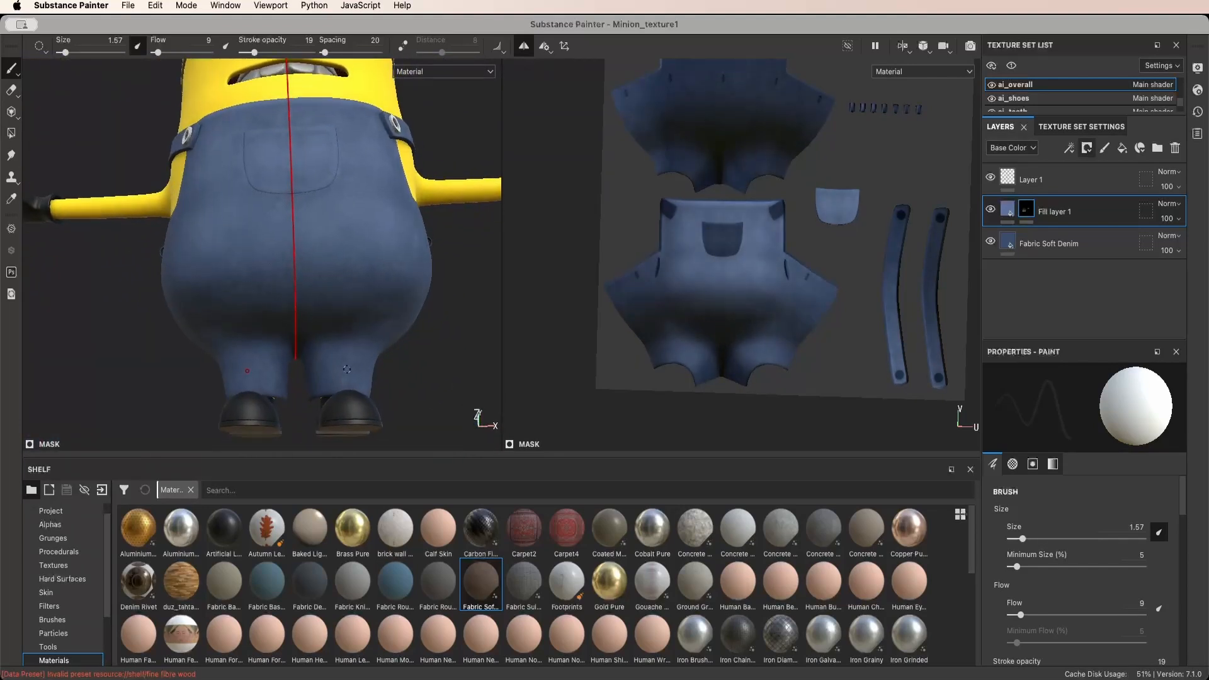
{"action": "right_click_drag", "start_coordinate": [344, 373], "coordinate": [374, 368], "text": "super"}
{"action": "left_click_drag", "start_coordinate": [368, 332], "coordinate": [377, 327], "text": "alt"}
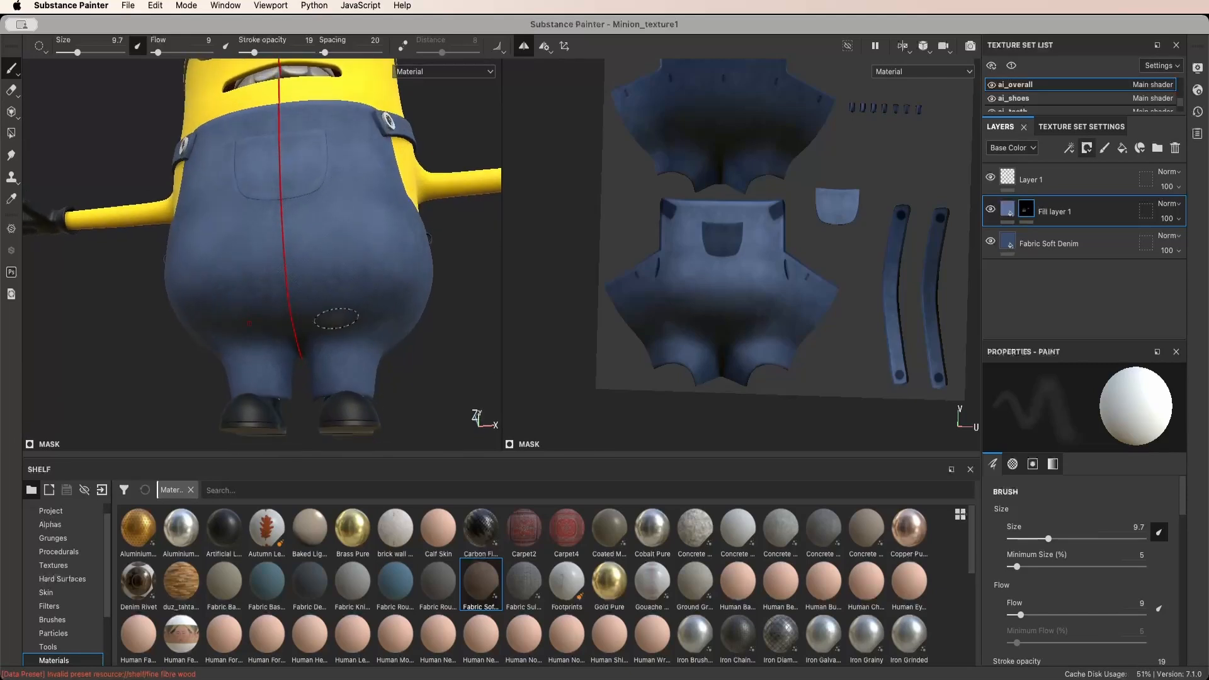
Change the viewport's environment map from panorama to the Soft 4TubeBank studio lighting
{"action": "left_click", "coordinate": [1197, 68]}
{"action": "left_click", "coordinate": [1141, 185]}
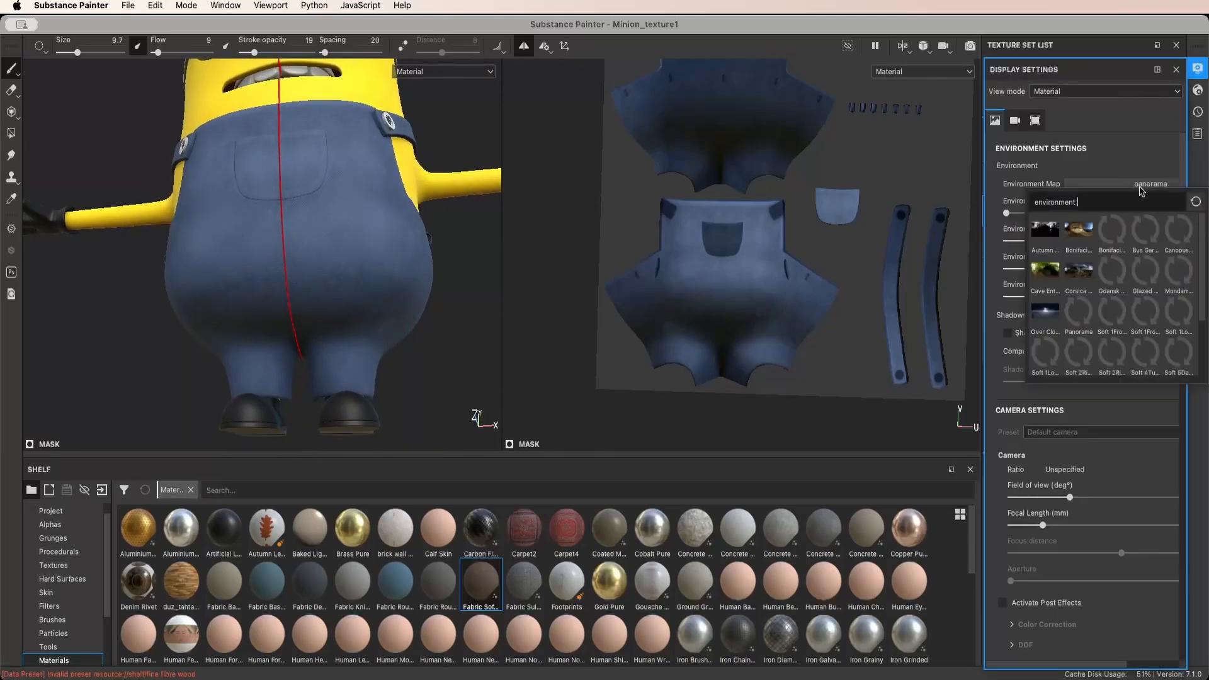
{"action": "left_click", "coordinate": [1140, 186]}
{"action": "left_click", "coordinate": [1140, 183]}
{"action": "scroll", "coordinate": [1115, 327], "scroll_direction": "down", "scroll_amount": 2}
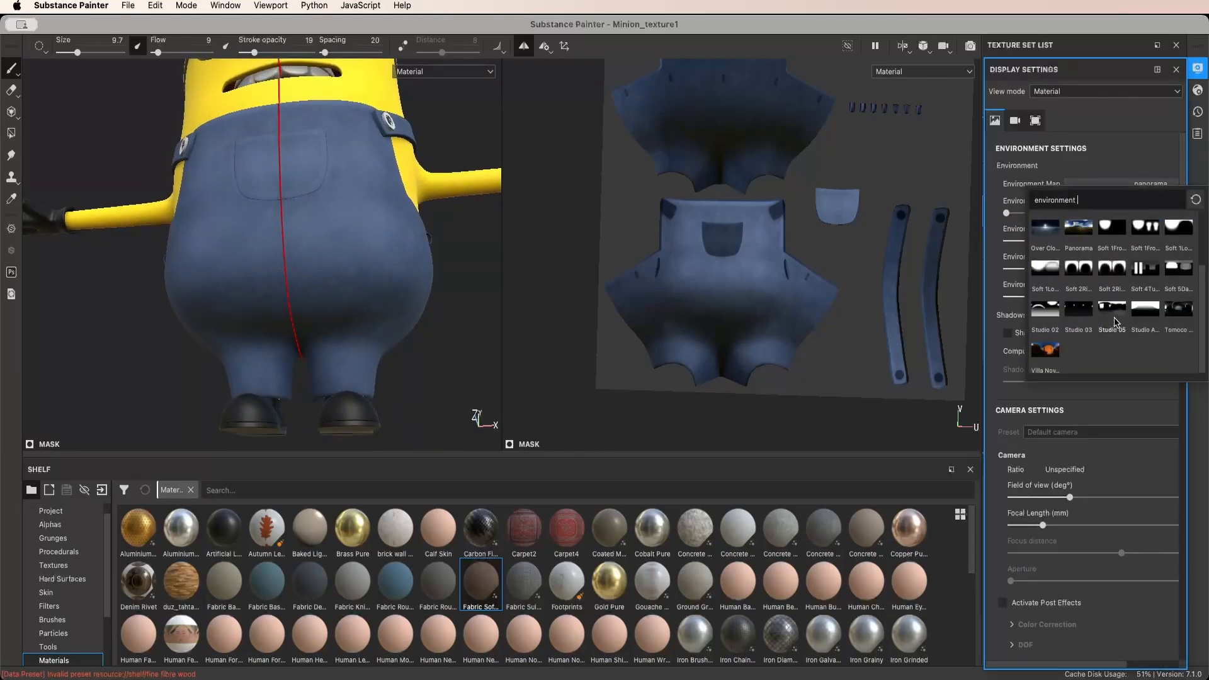
{"action": "left_click", "coordinate": [1145, 271]}
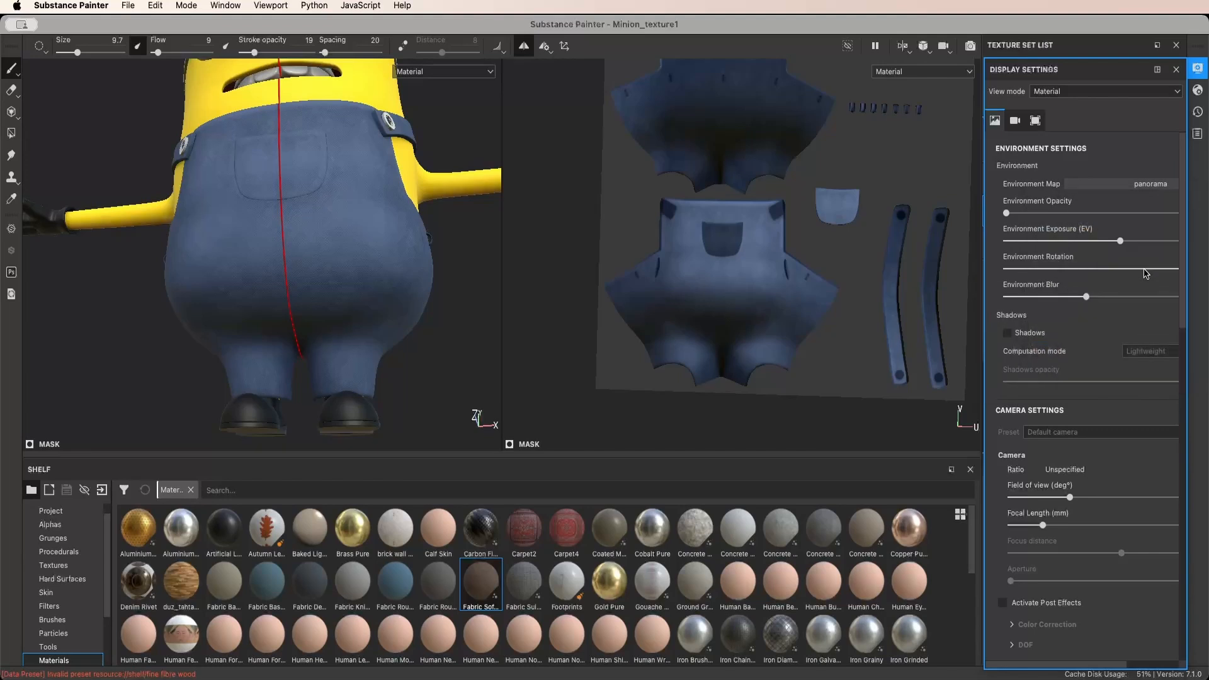
Rotate the environment lighting and paint lighter wear on the front of the legs and the hips with brush size 9.7
{"action": "left_click_drag", "start_coordinate": [440, 329], "coordinate": [424, 346], "text": "alt"}
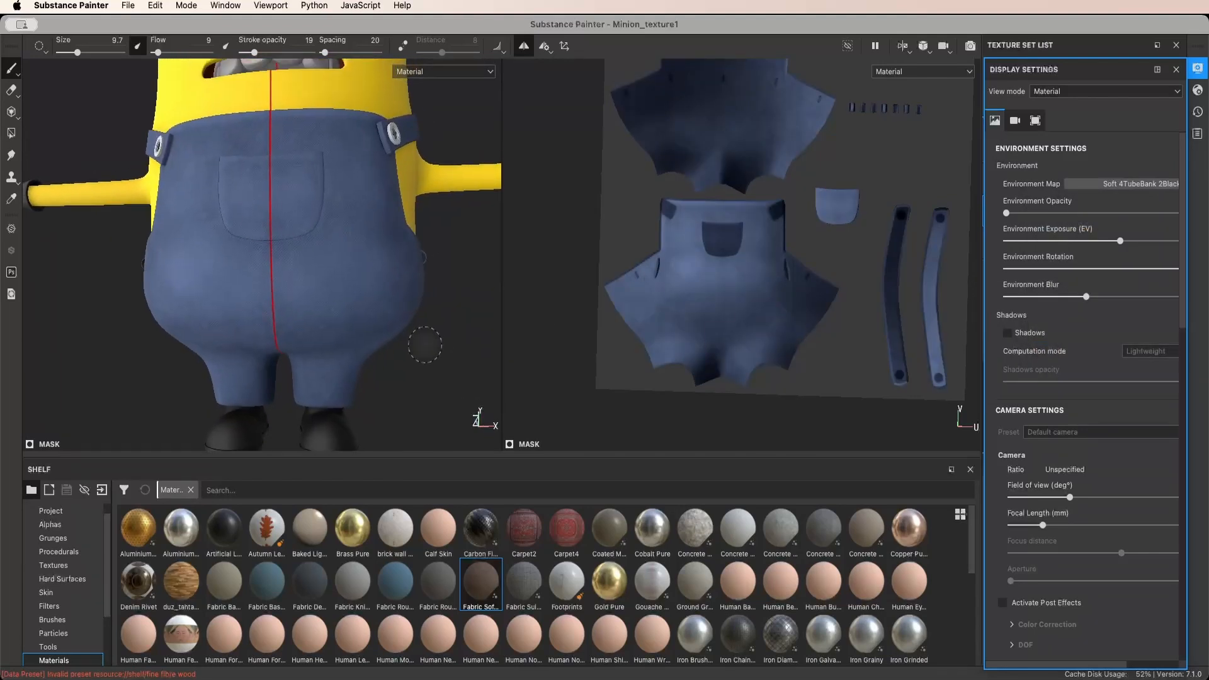
{"action": "right_click_drag", "start_coordinate": [424, 331], "coordinate": [384, 332], "text": "shift"}
{"action": "left_click_drag", "start_coordinate": [416, 335], "coordinate": [434, 302], "text": "alt"}
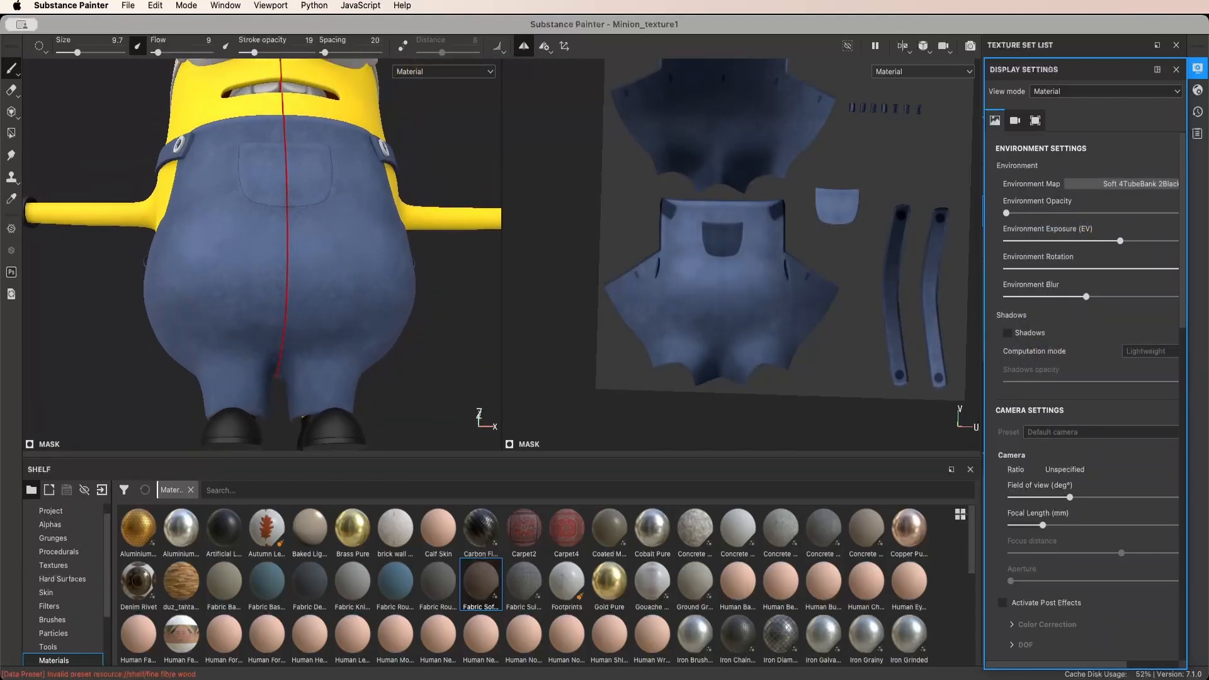
{"action": "left_click_drag", "start_coordinate": [339, 299], "coordinate": [336, 347], "text": "alt"}
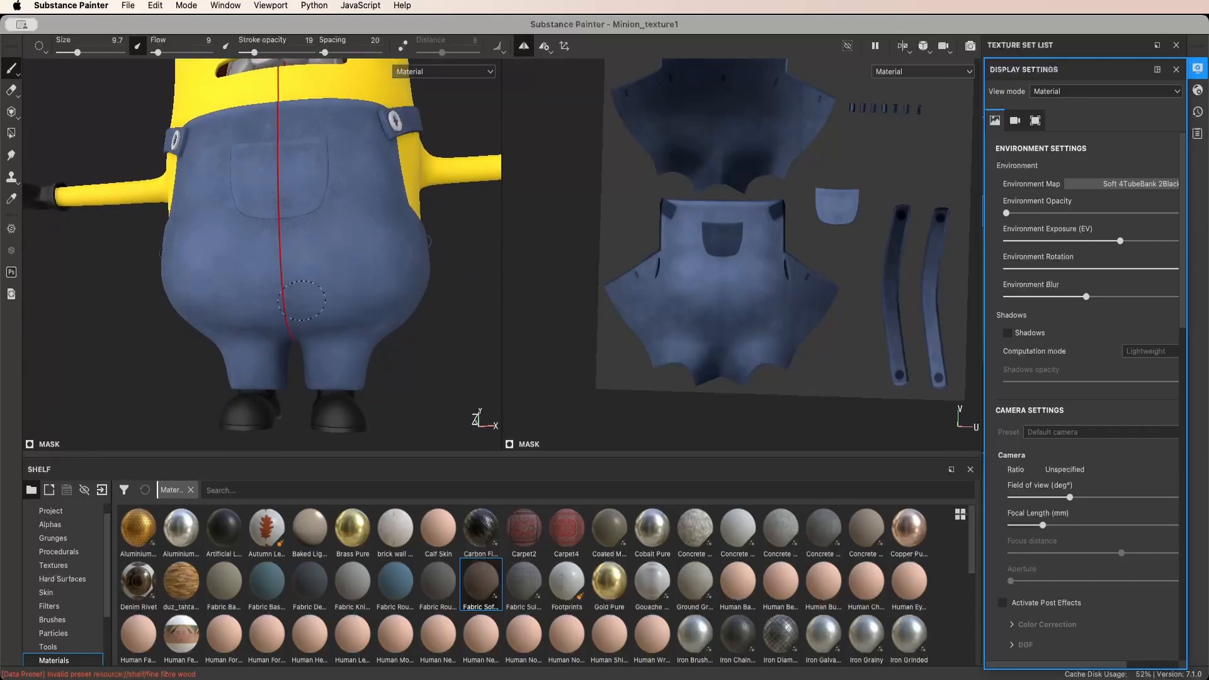
{"action": "mouse_move", "coordinate": [302, 300]}
{"action": "left_mouse_down", "text": "alt"}
{"action": "mouse_move", "coordinate": [361, 299]}
{"action": "mouse_move", "coordinate": [350, 324]}
{"action": "mouse_move", "coordinate": [307, 321]}
{"action": "left_mouse_up", "text": "alt"}
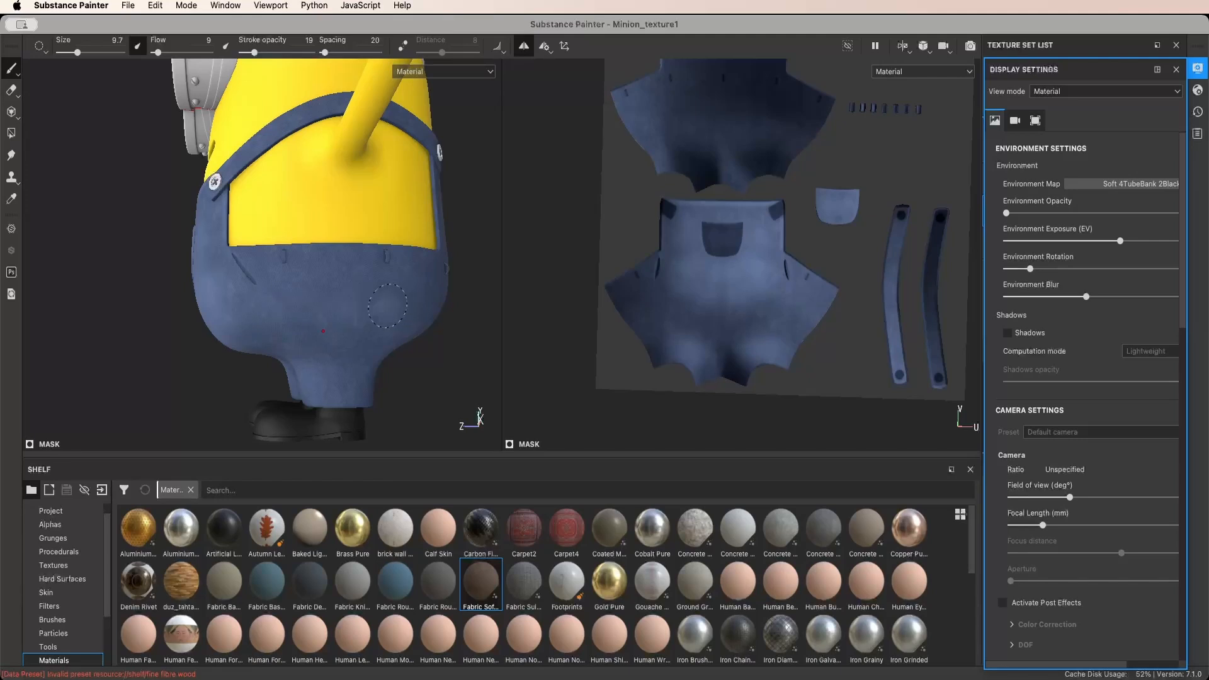
Turn the lighting toward the side and paint lighter wear along the back panel's side edge with brush size 2.09
{"action": "left_click_drag", "start_coordinate": [242, 260], "coordinate": [278, 281], "text": "alt"}
{"action": "scroll", "coordinate": [276, 280], "scroll_direction": "up", "scroll_amount": 5}
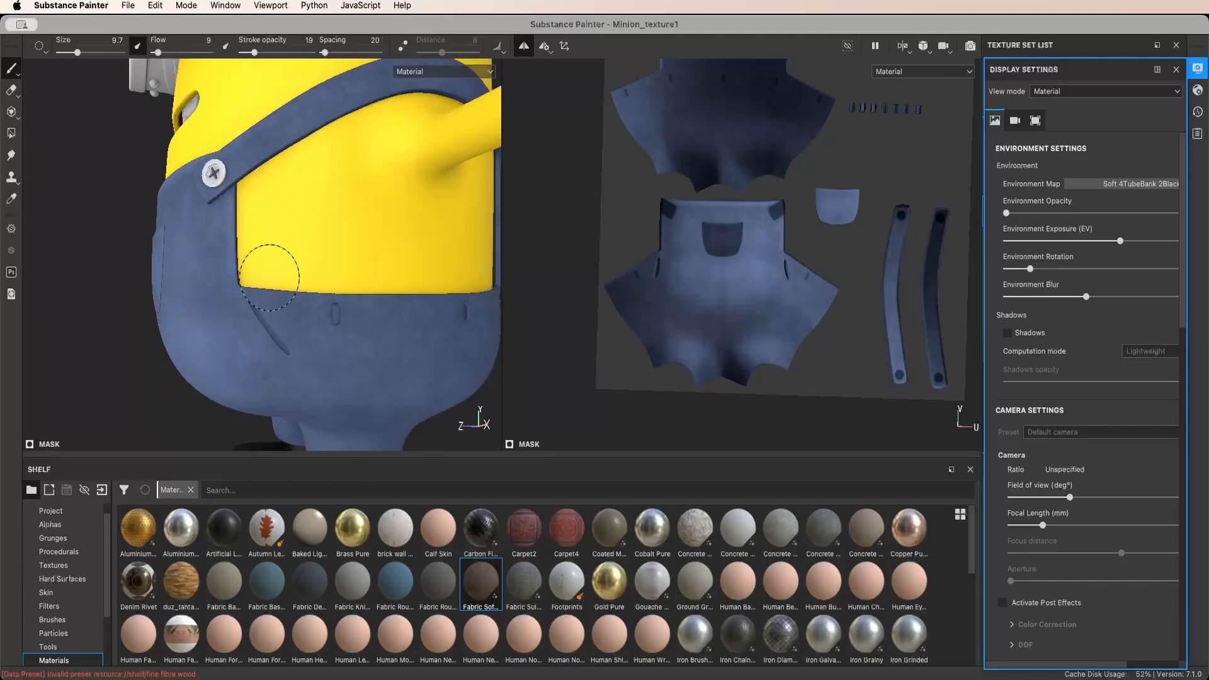
{"action": "mouse_move", "coordinate": [268, 277]}
{"action": "right_mouse_down", "text": "ctrl"}
{"action": "mouse_move", "coordinate": [242, 278]}
{"action": "mouse_move", "coordinate": [253, 282]}
{"action": "right_mouse_up", "text": "ctrl"}
{"action": "left_click_drag", "start_coordinate": [468, 301], "coordinate": [353, 296], "text": "alt"}
{"action": "right_click_drag", "start_coordinate": [353, 296], "coordinate": [397, 296], "text": "shift"}
{"action": "left_click_drag", "start_coordinate": [397, 296], "coordinate": [378, 299], "text": "alt"}
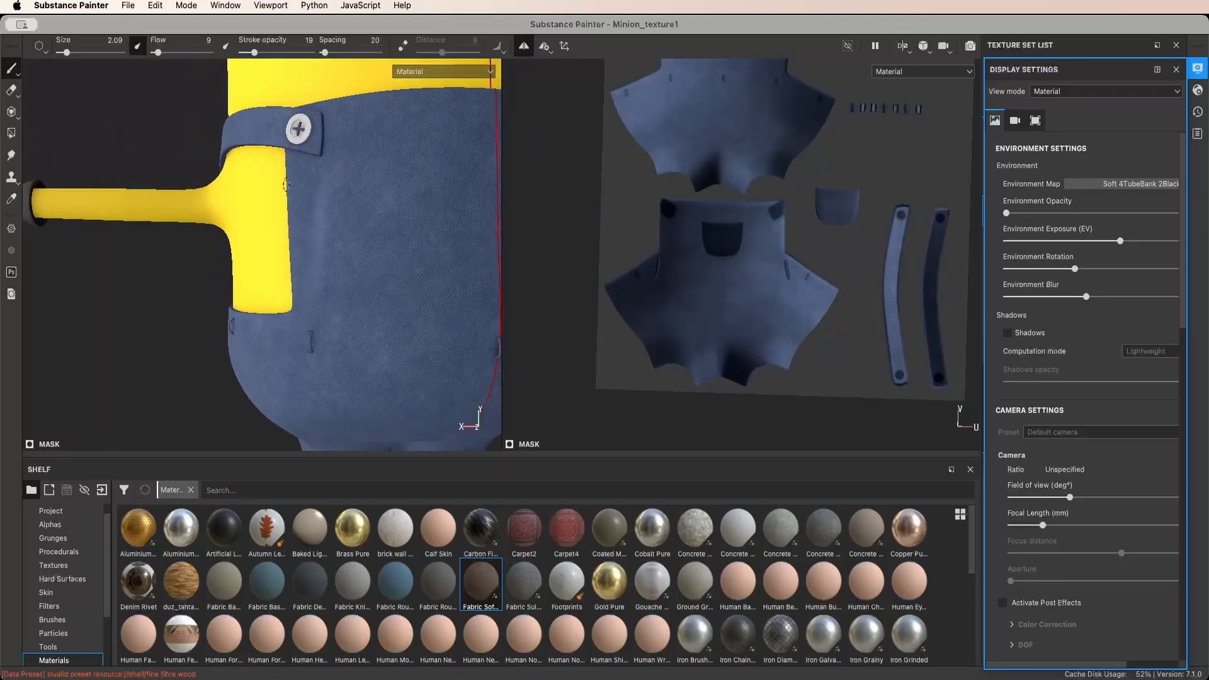
Light the rear of the overalls and continue the wear on the back panel, enlarging the brush to 5.86
{"action": "left_click_drag", "start_coordinate": [287, 184], "coordinate": [239, 195], "text": "alt"}
{"action": "right_click_drag", "start_coordinate": [239, 195], "coordinate": [274, 195], "text": "shift"}
{"action": "left_click_drag", "start_coordinate": [274, 195], "coordinate": [309, 201], "text": "alt"}
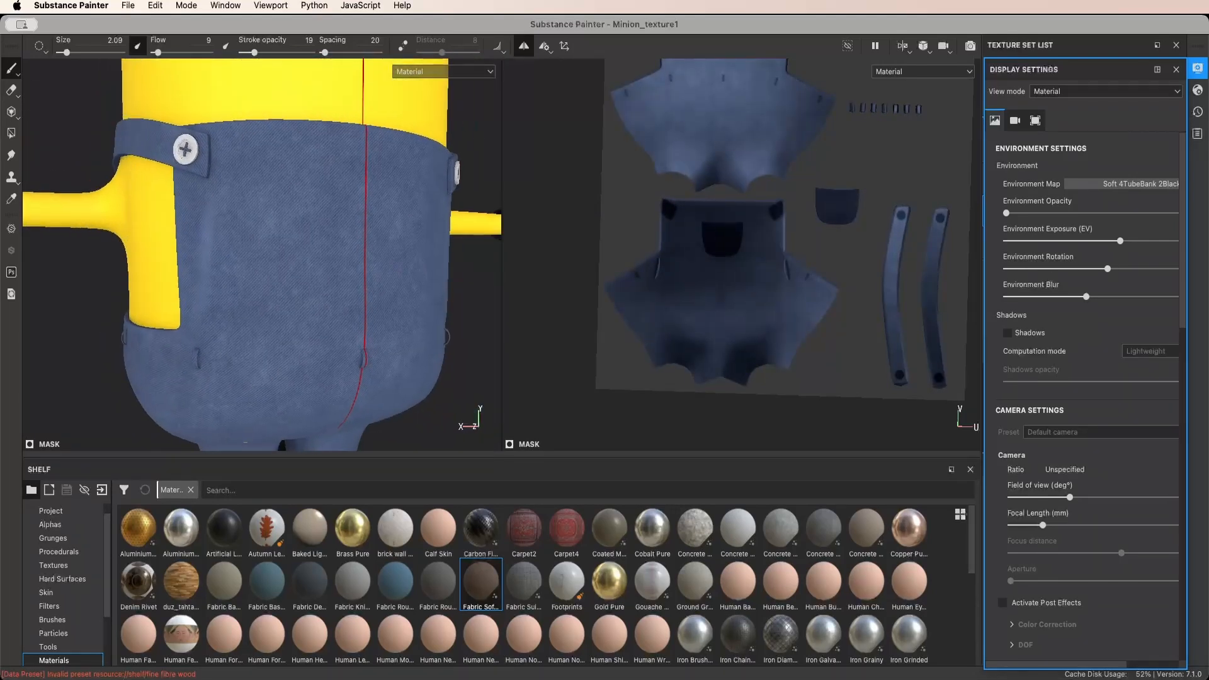
{"action": "middle_click_drag", "start_coordinate": [191, 133], "coordinate": [228, 139], "text": "alt"}
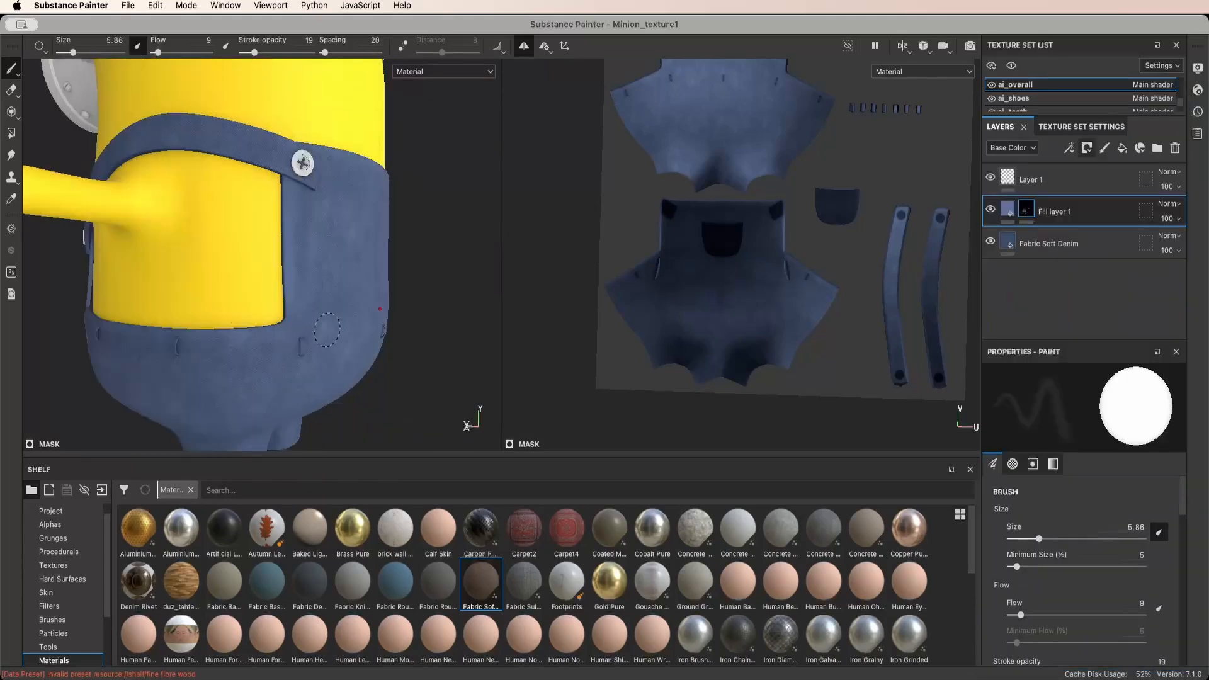
Paint broad lighter patches over the back panel and seat of the overalls with brush size 21.74
{"action": "left_click_drag", "start_coordinate": [390, 315], "coordinate": [291, 325], "text": "alt"}
{"action": "mouse_move", "coordinate": [291, 327]}
{"action": "right_mouse_down", "text": "super"}
{"action": "mouse_move", "coordinate": [353, 327]}
{"action": "mouse_move", "coordinate": [282, 328]}
{"action": "right_mouse_up", "text": "super"}
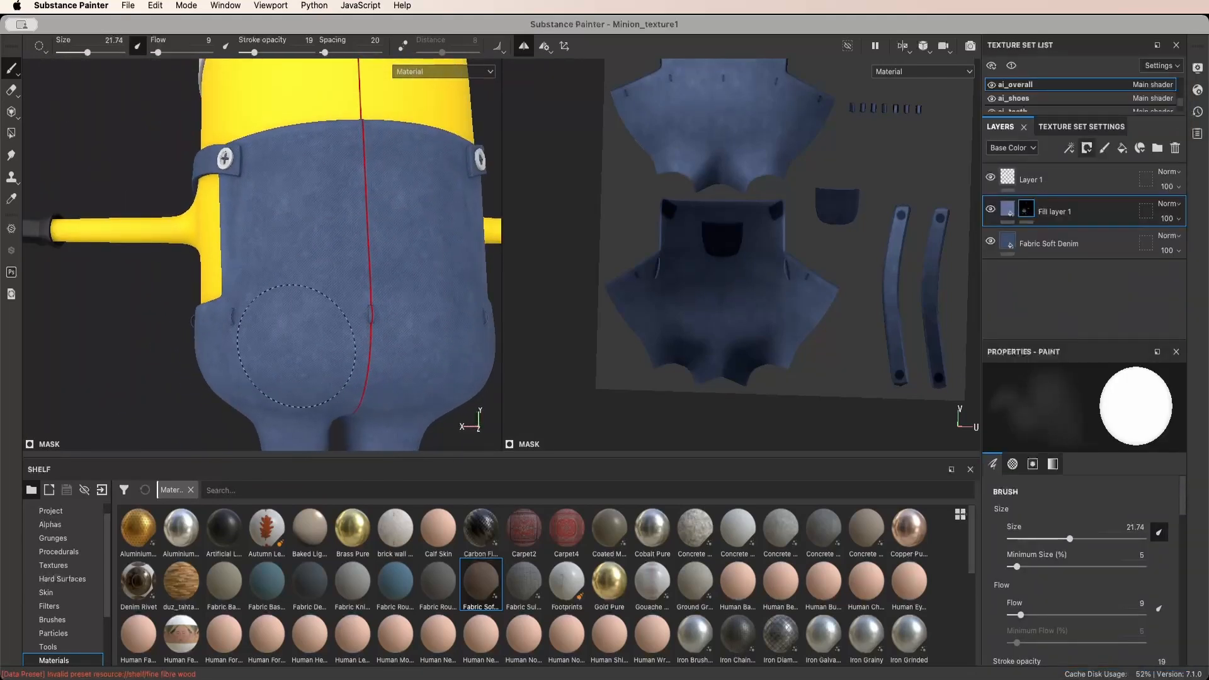
{"action": "mouse_move", "coordinate": [290, 332]}
{"action": "left_mouse_down"}
{"action": "mouse_move", "coordinate": [295, 321]}
{"action": "mouse_move", "coordinate": [303, 330]}
{"action": "mouse_move", "coordinate": [282, 315]}
{"action": "mouse_move", "coordinate": [320, 330]}
{"action": "mouse_move", "coordinate": [293, 325]}
{"action": "left_mouse_up"}
{"action": "middle_click_drag", "start_coordinate": [293, 346], "coordinate": [312, 292], "text": "alt"}
{"action": "left_click_drag", "start_coordinate": [311, 291], "coordinate": [331, 305]}
{"action": "mouse_move", "coordinate": [331, 306]}
{"action": "left_mouse_down", "text": "alt"}
{"action": "mouse_move", "coordinate": [329, 287]}
{"action": "mouse_move", "coordinate": [321, 337]}
{"action": "mouse_move", "coordinate": [268, 331]}
{"action": "mouse_move", "coordinate": [260, 310]}
{"action": "left_mouse_up", "text": "alt"}
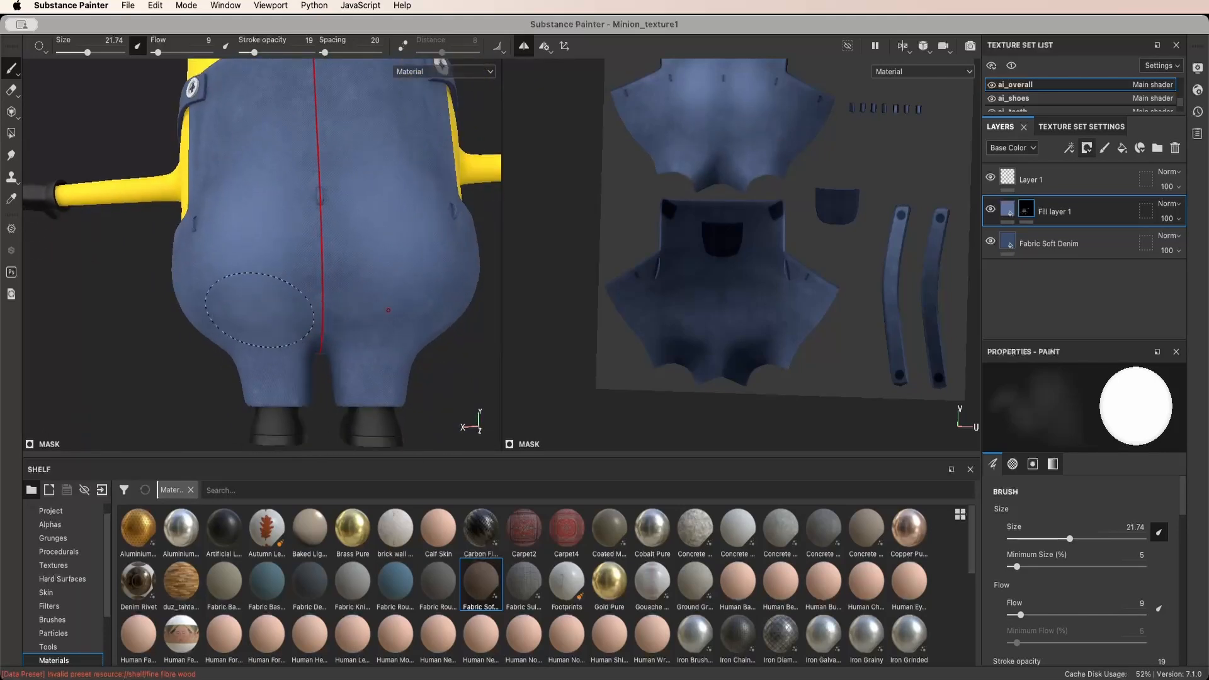
Paint lighter wear on the backs of the legs and the seat with brush size 11.68
{"action": "right_click_drag", "start_coordinate": [259, 310], "coordinate": [233, 310], "text": "super"}
{"action": "mouse_move", "coordinate": [255, 340]}
{"action": "left_mouse_down"}
{"action": "mouse_move", "coordinate": [280, 284]}
{"action": "mouse_move", "coordinate": [268, 286]}
{"action": "mouse_move", "coordinate": [315, 261]}
{"action": "mouse_move", "coordinate": [277, 258]}
{"action": "left_mouse_up"}
{"action": "middle_click_drag", "start_coordinate": [273, 252], "coordinate": [264, 323], "text": "alt"}
{"action": "right_click_drag", "start_coordinate": [264, 322], "coordinate": [237, 321], "text": "alt"}
{"action": "left_click_drag", "start_coordinate": [236, 322], "coordinate": [336, 299], "text": "alt"}
{"action": "right_click_drag", "start_coordinate": [336, 299], "coordinate": [303, 300], "text": "alt"}
{"action": "left_click_drag", "start_coordinate": [302, 299], "coordinate": [396, 306], "text": "alt"}
{"action": "right_click_drag", "start_coordinate": [353, 309], "coordinate": [236, 311], "text": "alt"}
{"action": "left_click_drag", "start_coordinate": [236, 311], "coordinate": [232, 313], "text": "alt"}
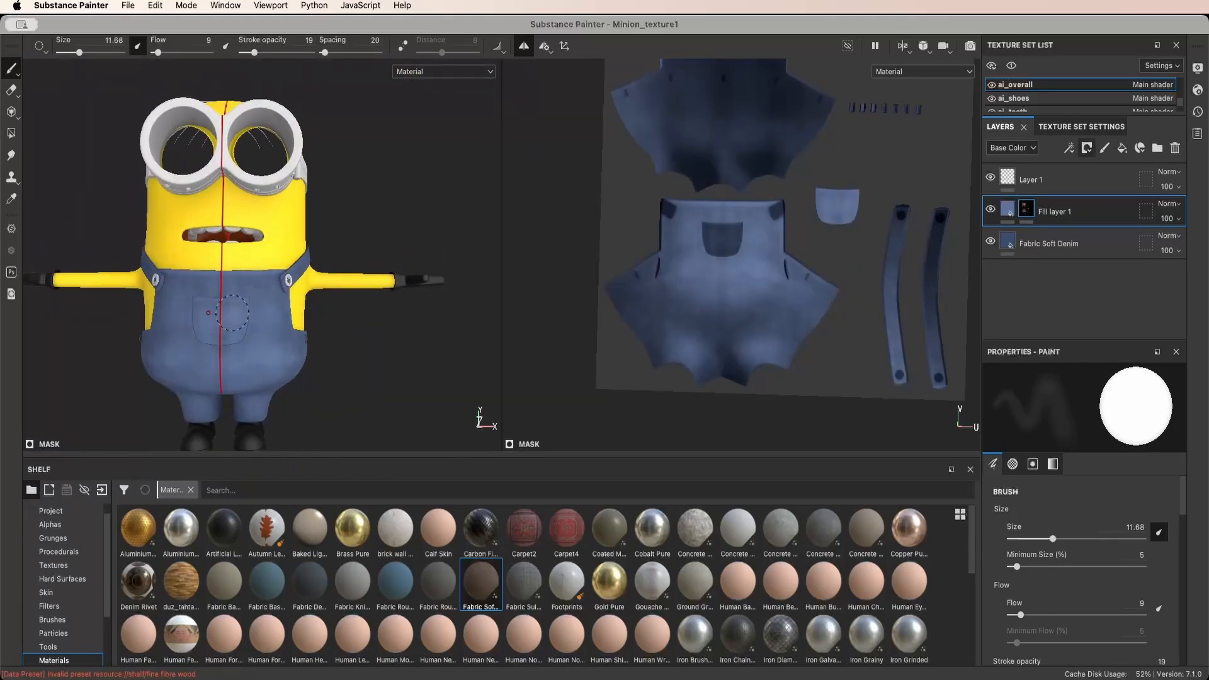
Turn off mirror symmetry and paint light creases on the bib beside the strap button with brush size 1.59
{"action": "middle_click_drag", "start_coordinate": [233, 313], "coordinate": [255, 310], "text": "alt"}
{"action": "left_click", "coordinate": [524, 46]}
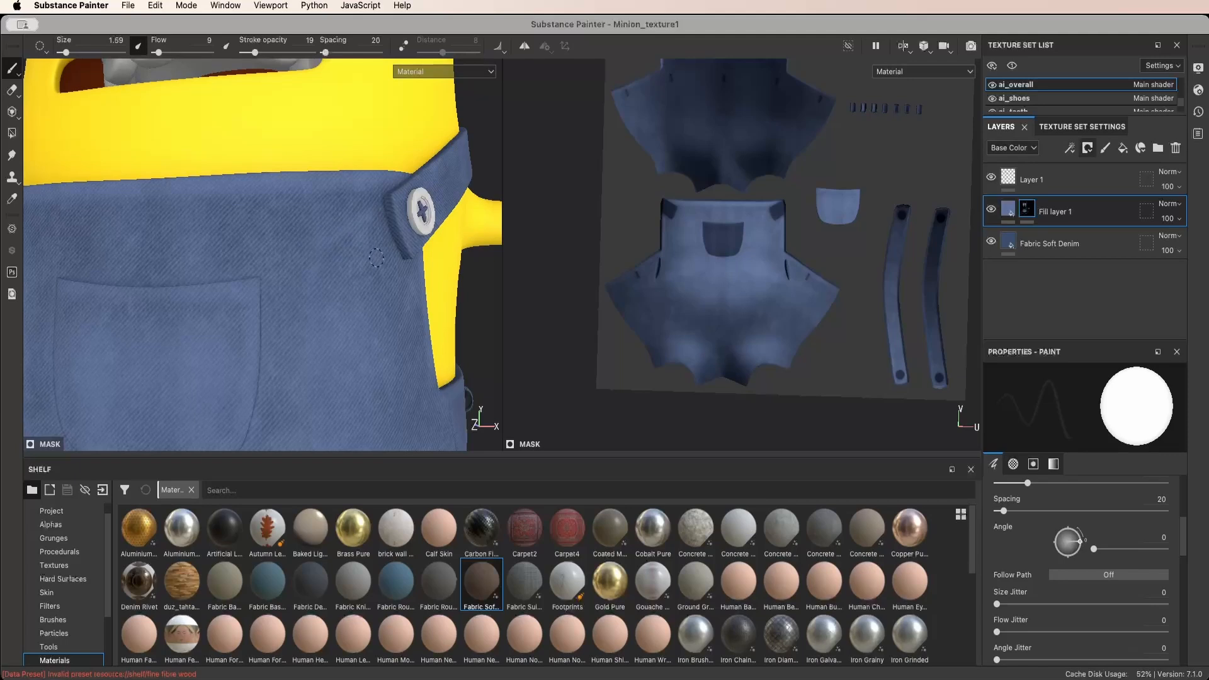
{"action": "mouse_move", "coordinate": [377, 257]}
{"action": "right_mouse_down", "text": "alt"}
{"action": "mouse_move", "coordinate": [337, 249]}
{"action": "mouse_move", "coordinate": [376, 242]}
{"action": "right_mouse_up", "text": "alt"}
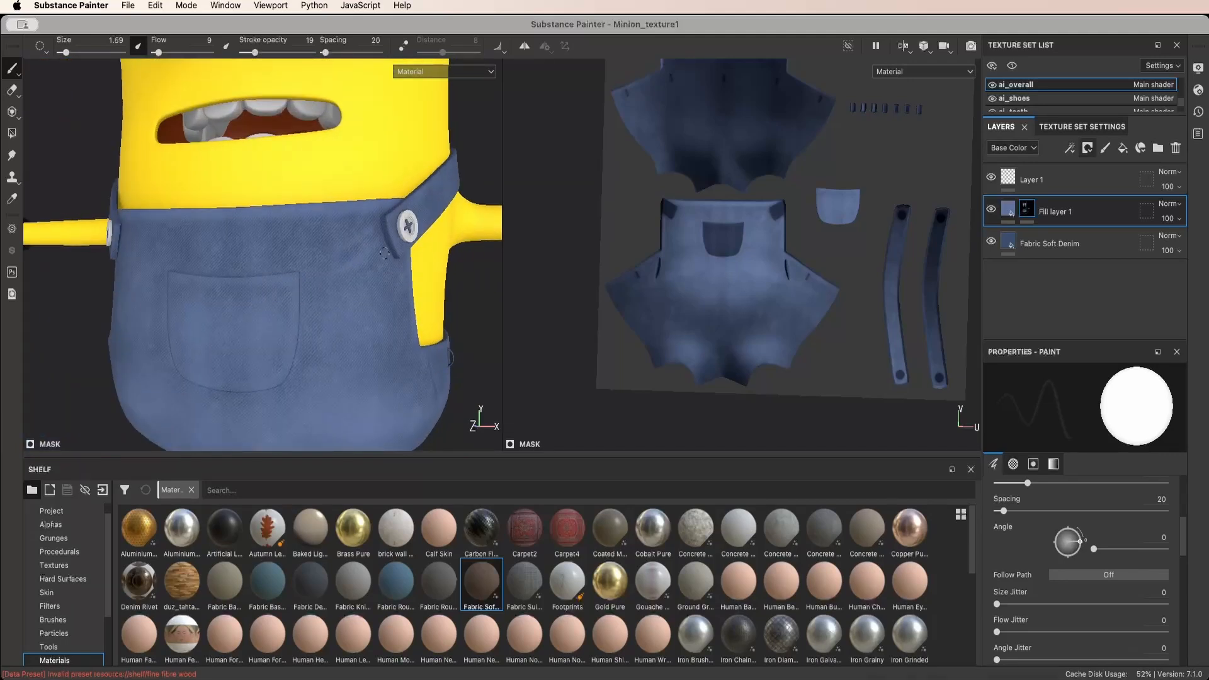
Paint fine lighter wear down the bib edge beside the side opening with brush size 0.99
{"action": "left_click_drag", "start_coordinate": [415, 286], "coordinate": [379, 279], "text": "alt"}
{"action": "right_click_drag", "start_coordinate": [379, 278], "coordinate": [399, 263], "text": "alt"}
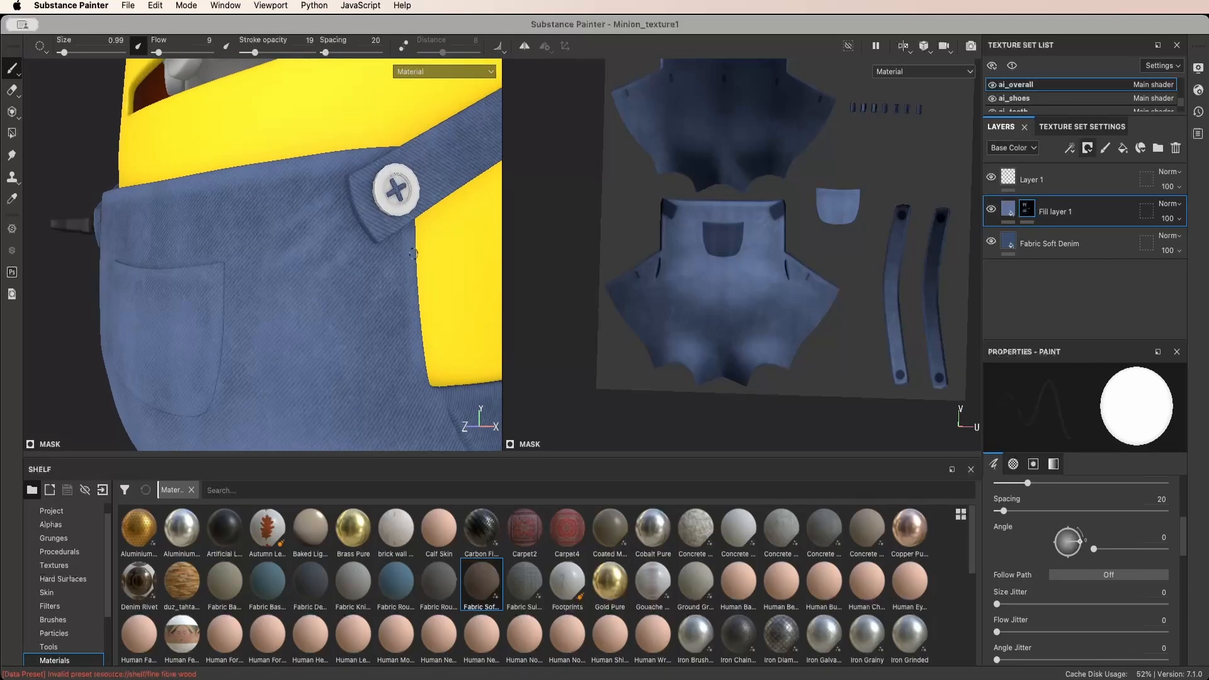
{"action": "mouse_move", "coordinate": [411, 266]}
{"action": "right_mouse_down", "text": "alt"}
{"action": "mouse_move", "coordinate": [397, 272]}
{"action": "mouse_move", "coordinate": [413, 271]}
{"action": "right_mouse_up", "text": "alt"}
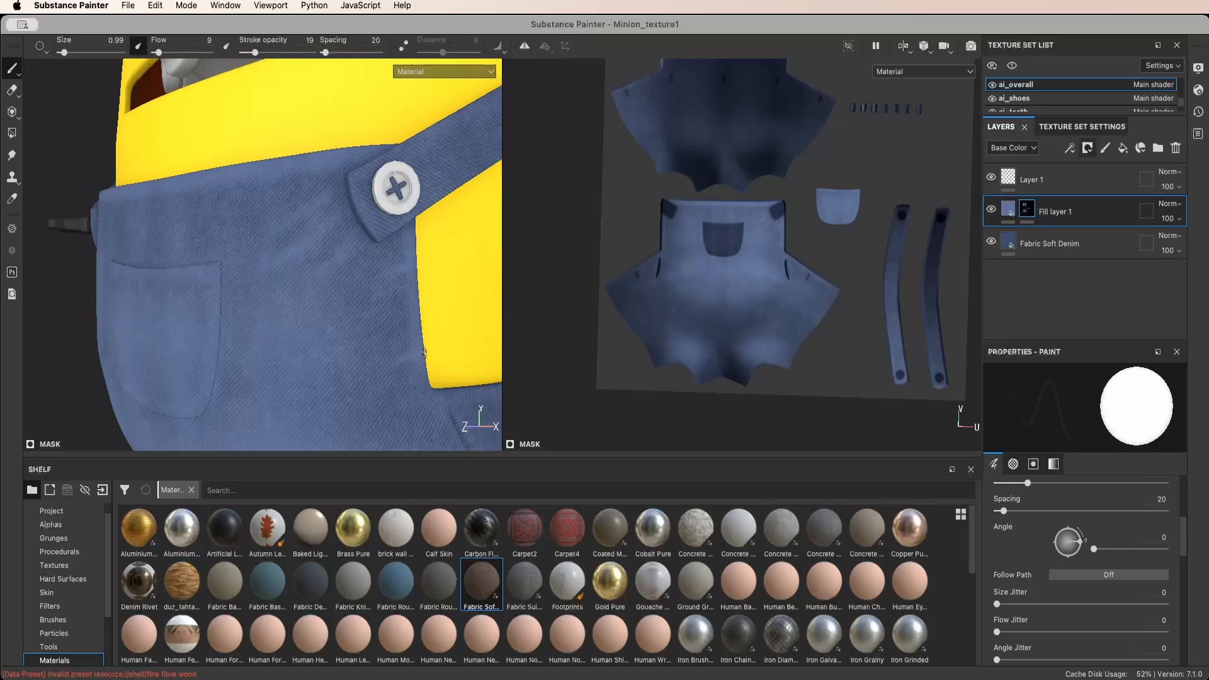
{"action": "mouse_move", "coordinate": [423, 353]}
{"action": "right_mouse_down", "text": "alt"}
{"action": "mouse_move", "coordinate": [392, 359]}
{"action": "mouse_move", "coordinate": [415, 354]}
{"action": "mouse_move", "coordinate": [442, 373]}
{"action": "mouse_move", "coordinate": [422, 381]}
{"action": "right_mouse_up", "text": "alt"}
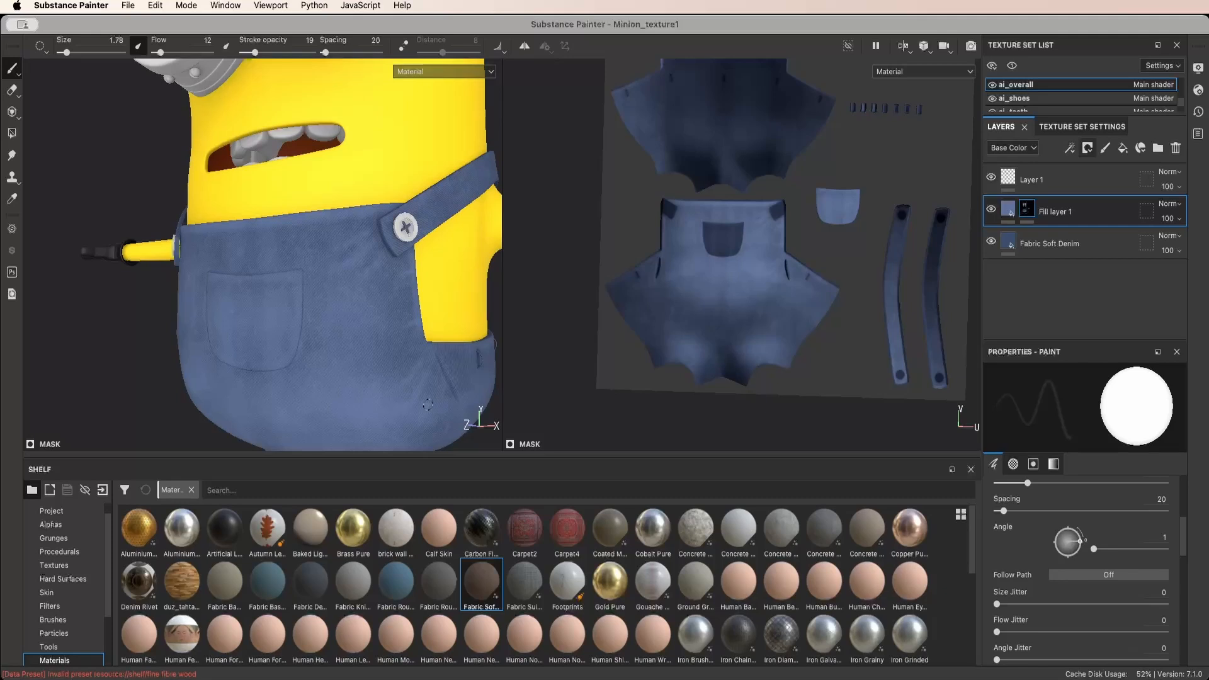
Paint fine lighter wear beside the hip crease and along the bib's side edge with brush size 0.62
{"action": "left_click_drag", "start_coordinate": [464, 381], "coordinate": [372, 378], "text": "alt"}
{"action": "right_click_drag", "start_coordinate": [371, 378], "coordinate": [333, 301], "text": "alt"}
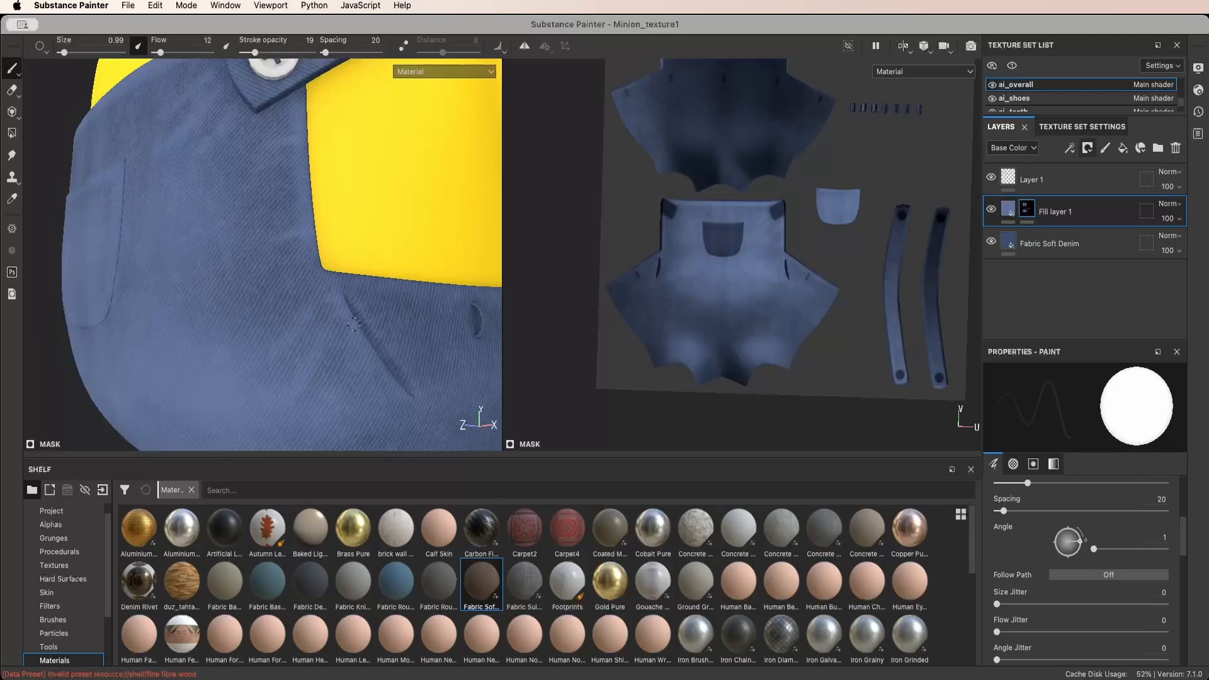
{"action": "right_click_drag", "start_coordinate": [360, 339], "coordinate": [351, 337], "text": "ctrl"}
{"action": "right_click_drag", "start_coordinate": [373, 393], "coordinate": [277, 352], "text": "alt"}
{"action": "left_click_drag", "start_coordinate": [277, 353], "coordinate": [353, 340], "text": "alt"}
{"action": "right_click_drag", "start_coordinate": [352, 340], "coordinate": [466, 315], "text": "alt"}
{"action": "left_click_drag", "start_coordinate": [466, 314], "coordinate": [420, 294], "text": "alt"}
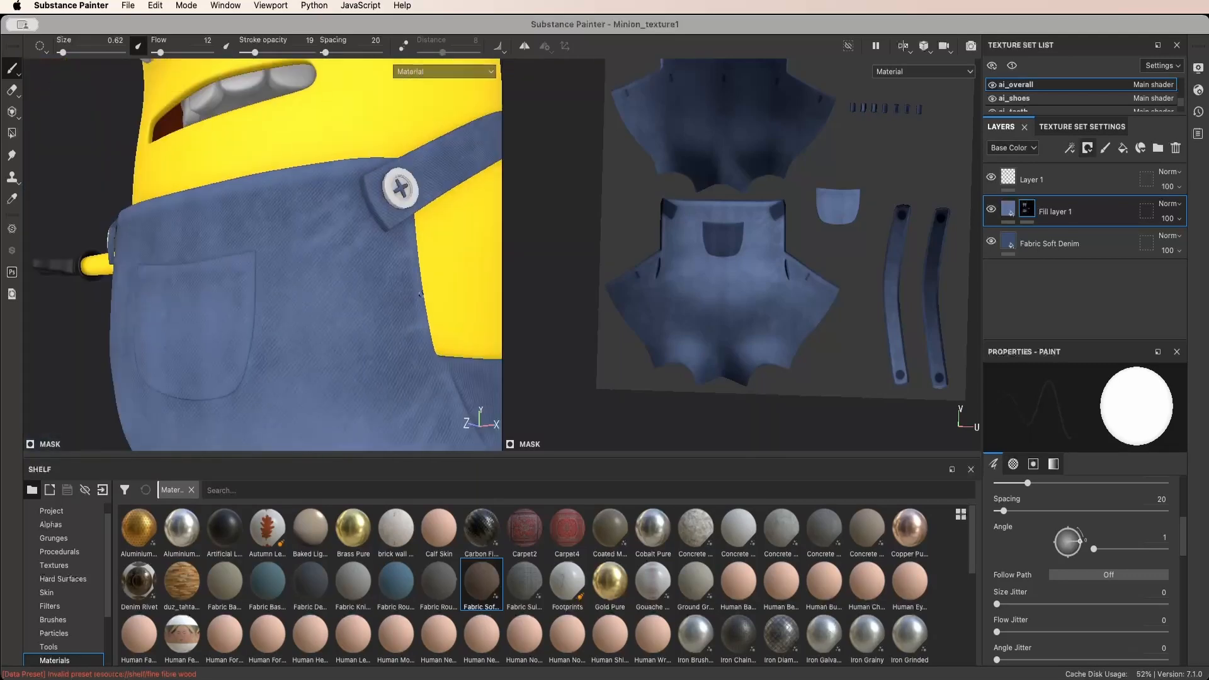
{"action": "right_click_drag", "start_coordinate": [411, 280], "coordinate": [314, 299], "text": "alt"}
{"action": "left_click_drag", "start_coordinate": [315, 299], "coordinate": [358, 283], "text": "alt"}
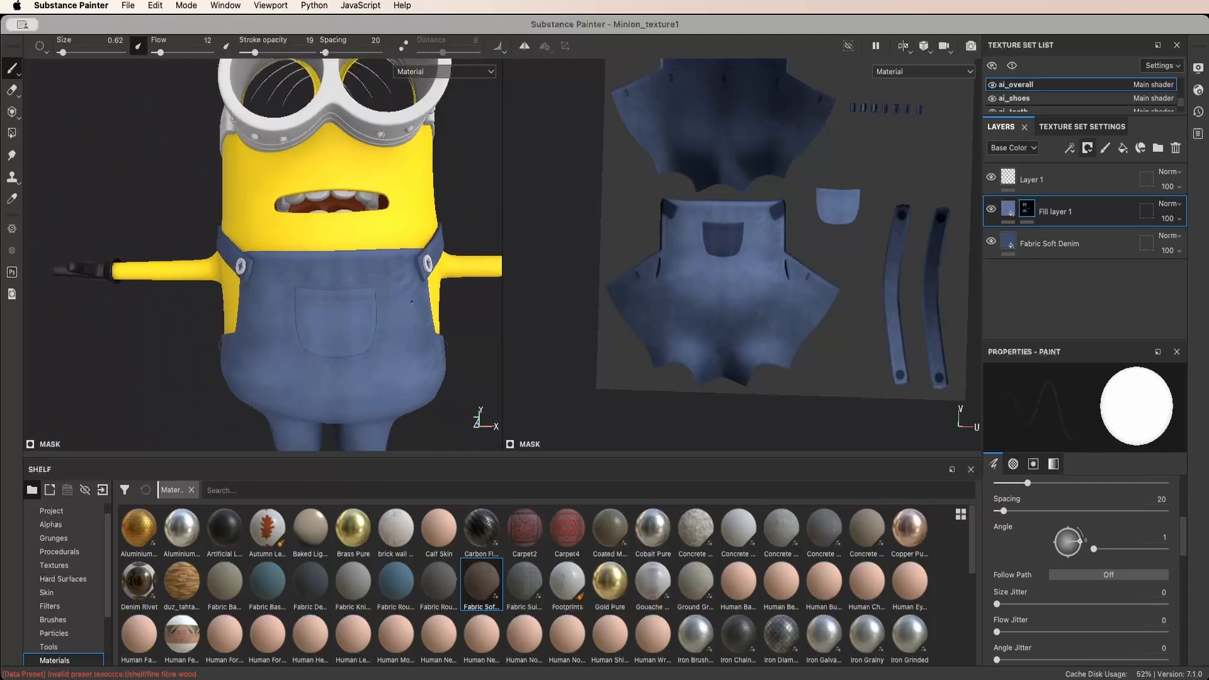
Paint light creases on the bib beside the opposite strap button with brush size 1.16
{"action": "mouse_move", "coordinate": [359, 283]}
{"action": "right_mouse_down", "text": "alt"}
{"action": "mouse_move", "coordinate": [410, 246]}
{"action": "mouse_move", "coordinate": [321, 277]}
{"action": "right_mouse_up", "text": "alt"}
{"action": "left_click_drag", "start_coordinate": [321, 278], "coordinate": [346, 283], "text": "alt"}
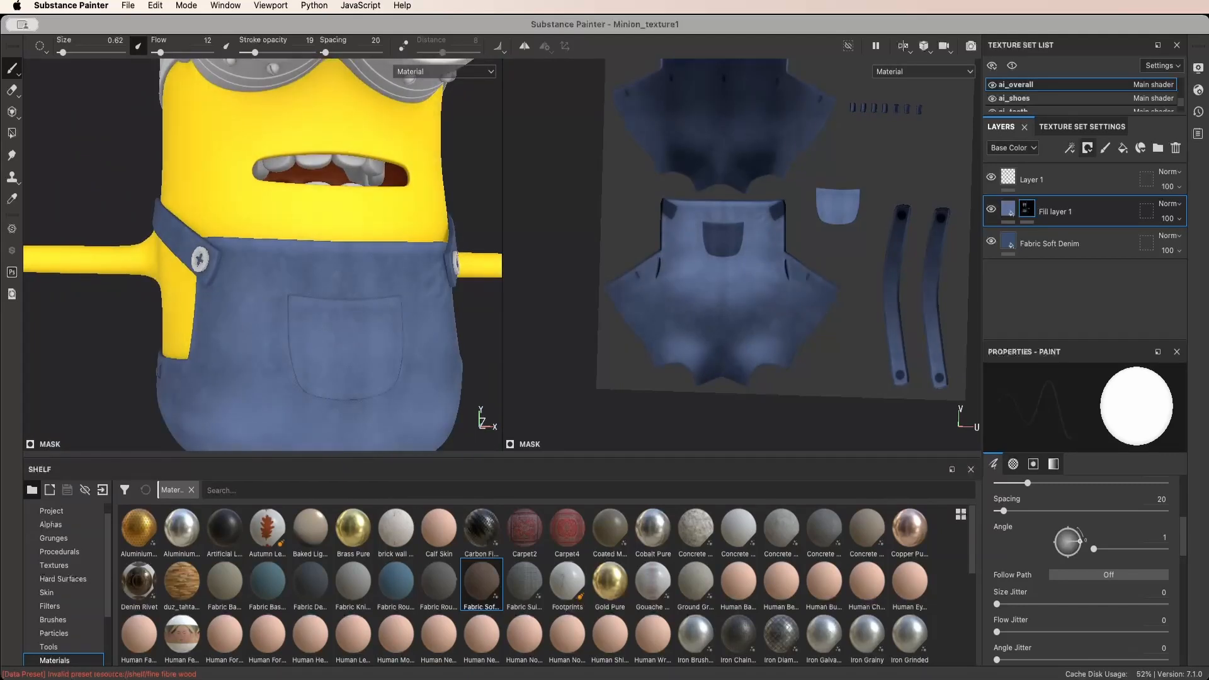
{"action": "right_click_drag", "start_coordinate": [152, 308], "coordinate": [204, 277], "text": "alt"}
{"action": "right_click_drag", "start_coordinate": [203, 277], "coordinate": [215, 277], "text": "ctrl"}
{"action": "left_click_drag", "start_coordinate": [215, 277], "coordinate": [200, 269], "text": "alt"}
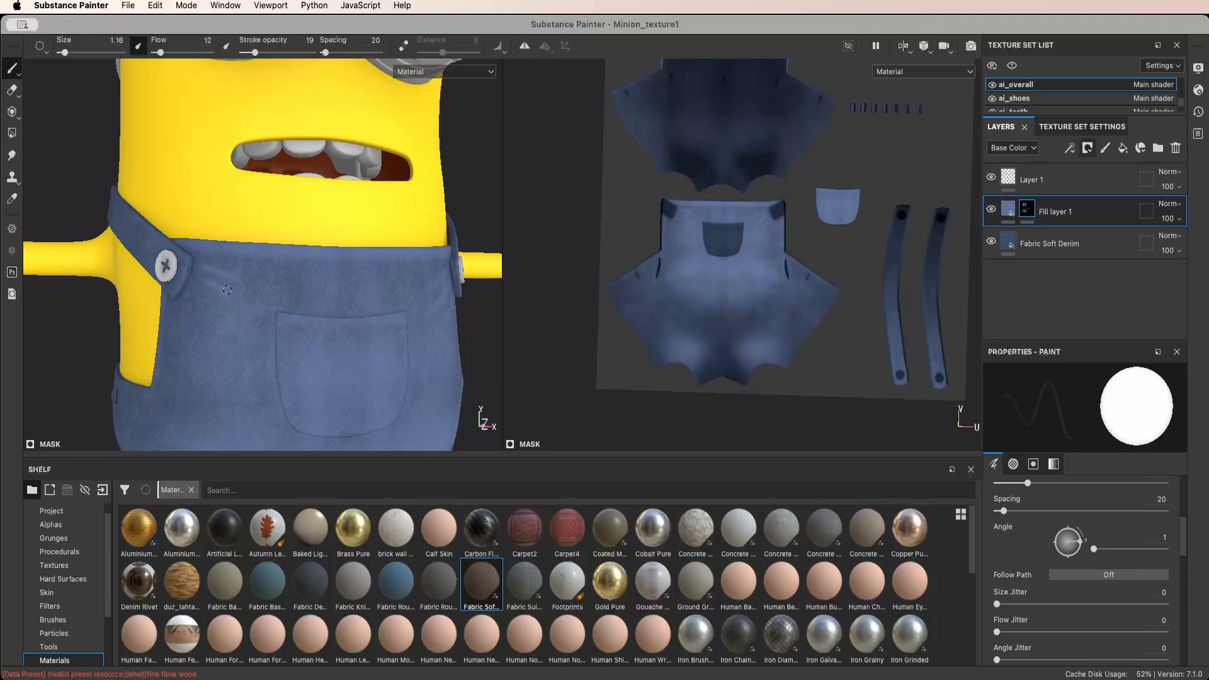
{"action": "left_click_drag", "start_coordinate": [211, 318], "coordinate": [180, 263], "text": "alt"}
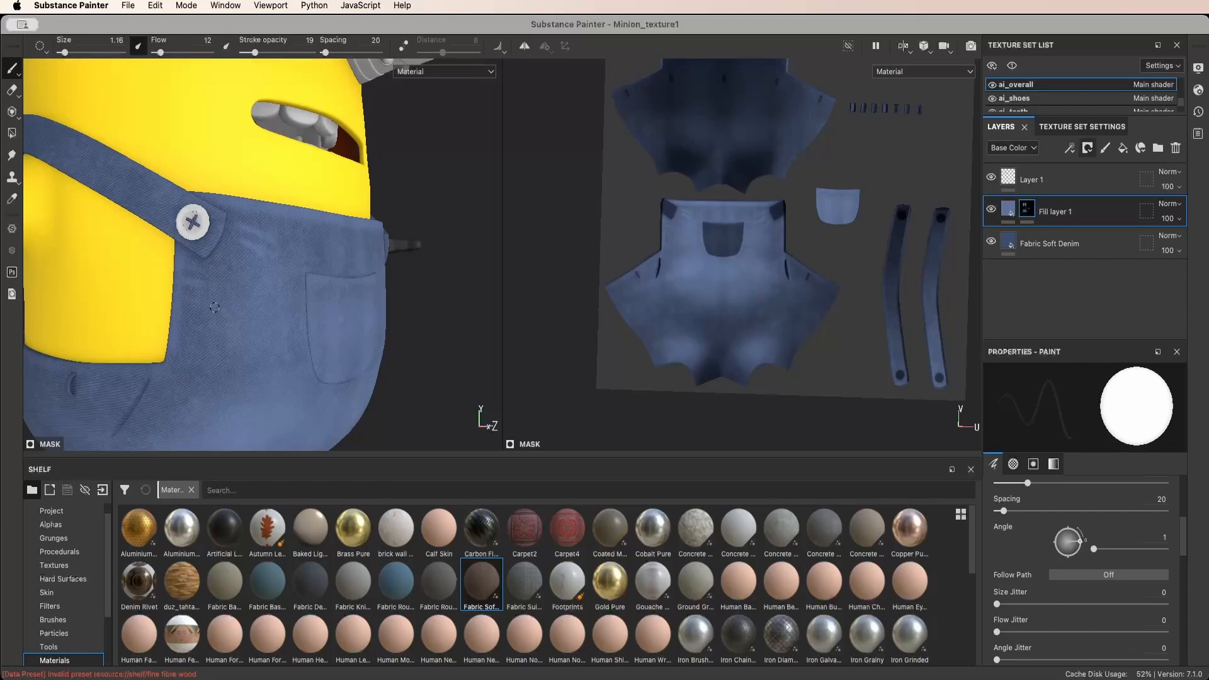
Paint lighter creases beside the lower corner of that side opening with brush size 2.12
{"action": "mouse_move", "coordinate": [215, 307]}
{"action": "left_mouse_down", "text": "alt"}
{"action": "mouse_move", "coordinate": [144, 298]}
{"action": "mouse_move", "coordinate": [176, 332]}
{"action": "left_mouse_up", "text": "alt"}
{"action": "key", "text": "bracketright"}
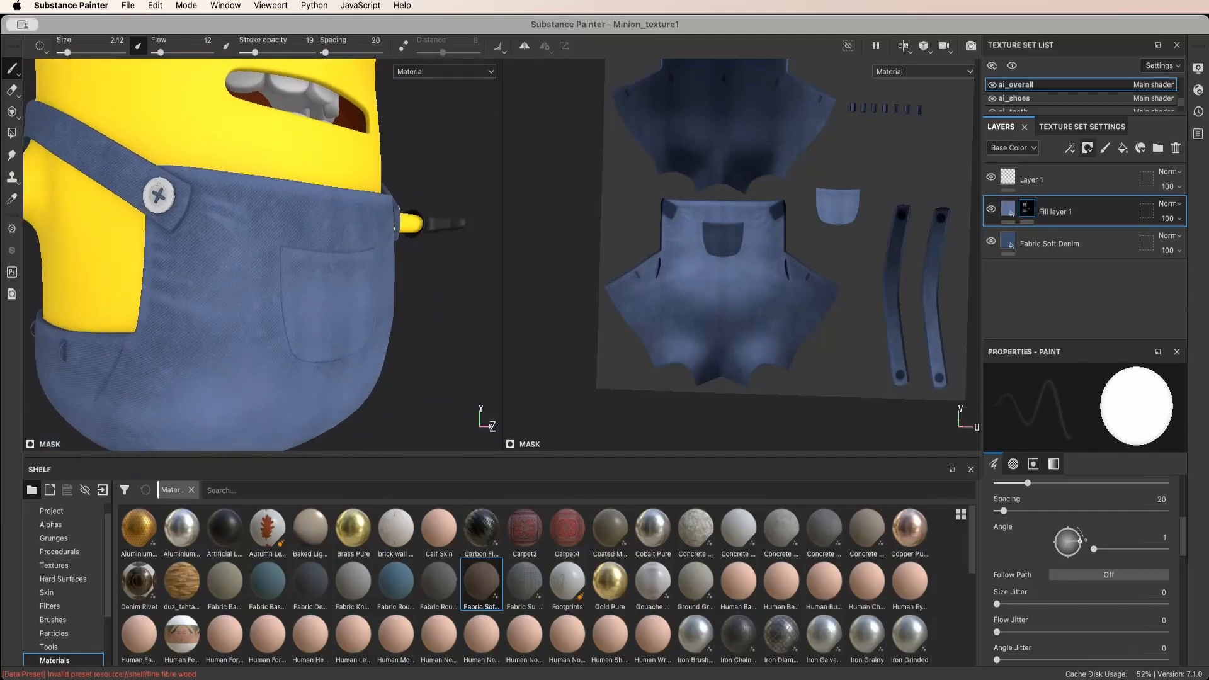
{"action": "key", "text": "bracketleft"}
{"action": "mouse_move", "coordinate": [205, 350]}
{"action": "left_mouse_down", "text": "alt"}
{"action": "mouse_move", "coordinate": [120, 312]}
{"action": "mouse_move", "coordinate": [142, 311]}
{"action": "mouse_move", "coordinate": [153, 328]}
{"action": "left_mouse_up", "text": "alt"}
Enlarge the brush to size 5.16 and paint soft lighter patches over the front around the pocket
{"action": "key", "text": "bracketright"}
{"action": "key", "text": "bracketright"}
{"action": "key", "text": "bracketright"}
{"action": "key", "text": "bracketright"}
{"action": "key", "text": "bracketright"}
{"action": "key", "text": "bracketright"}
{"action": "scroll", "coordinate": [289, 327], "scroll_direction": "up", "scroll_amount": 5}
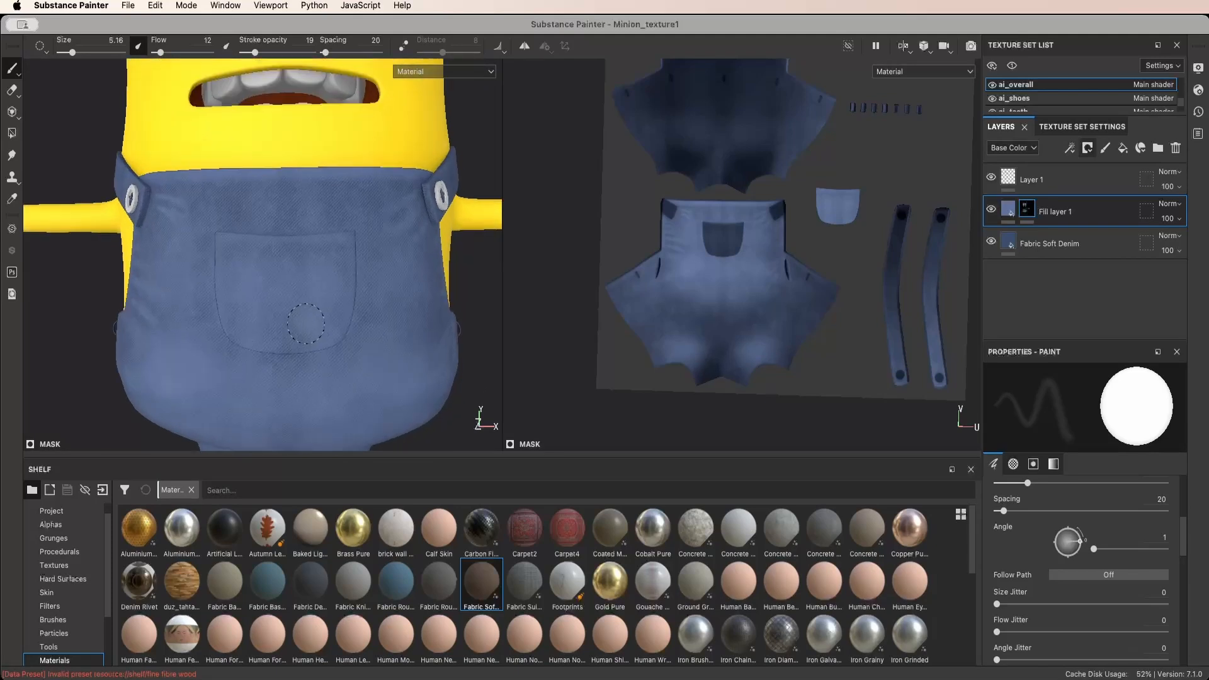
Turn on mirror symmetry and paint lighter wear along the bib's top hem with brush size 1.19 and flow 20
{"action": "key", "text": "bracketleft"}
{"action": "key", "text": "bracketleft"}
{"action": "key", "text": "bracketleft"}
{"action": "key", "text": "bracketleft"}
{"action": "key", "text": "bracketleft"}
{"action": "key", "text": "bracketleft"}
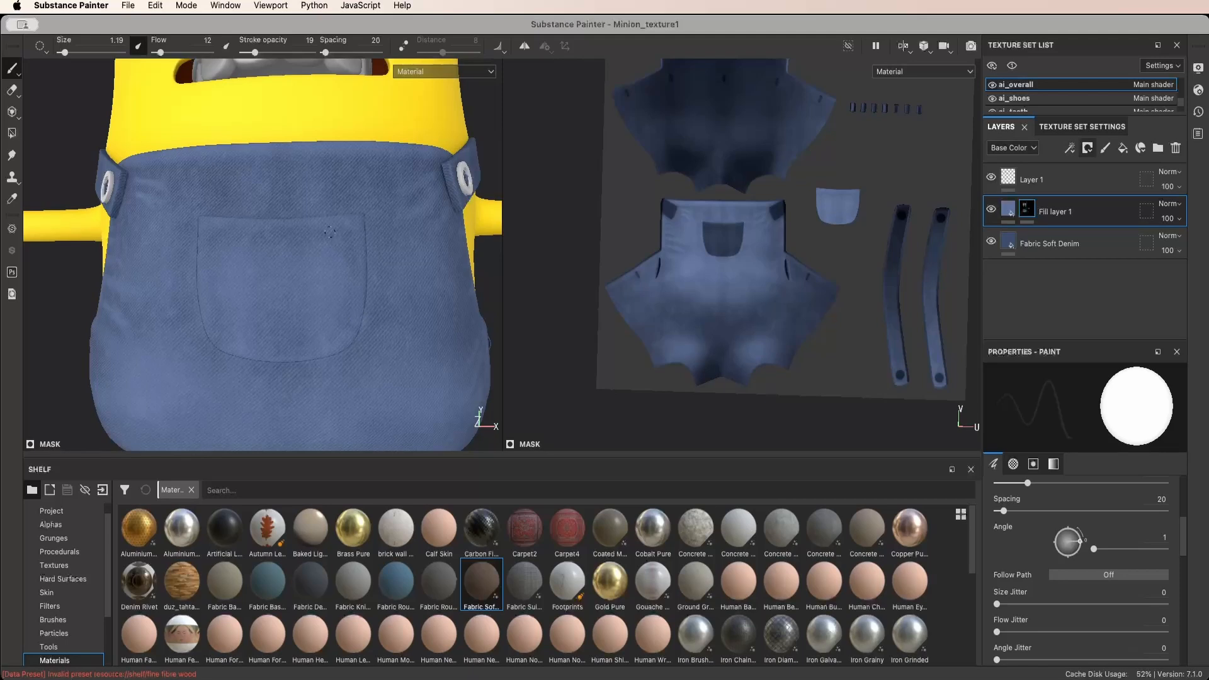
{"action": "left_click_drag", "start_coordinate": [232, 277], "coordinate": [234, 304], "text": "alt"}
{"action": "left_click", "coordinate": [525, 46]}
{"action": "left_click_drag", "start_coordinate": [373, 184], "coordinate": [319, 209], "text": "alt"}
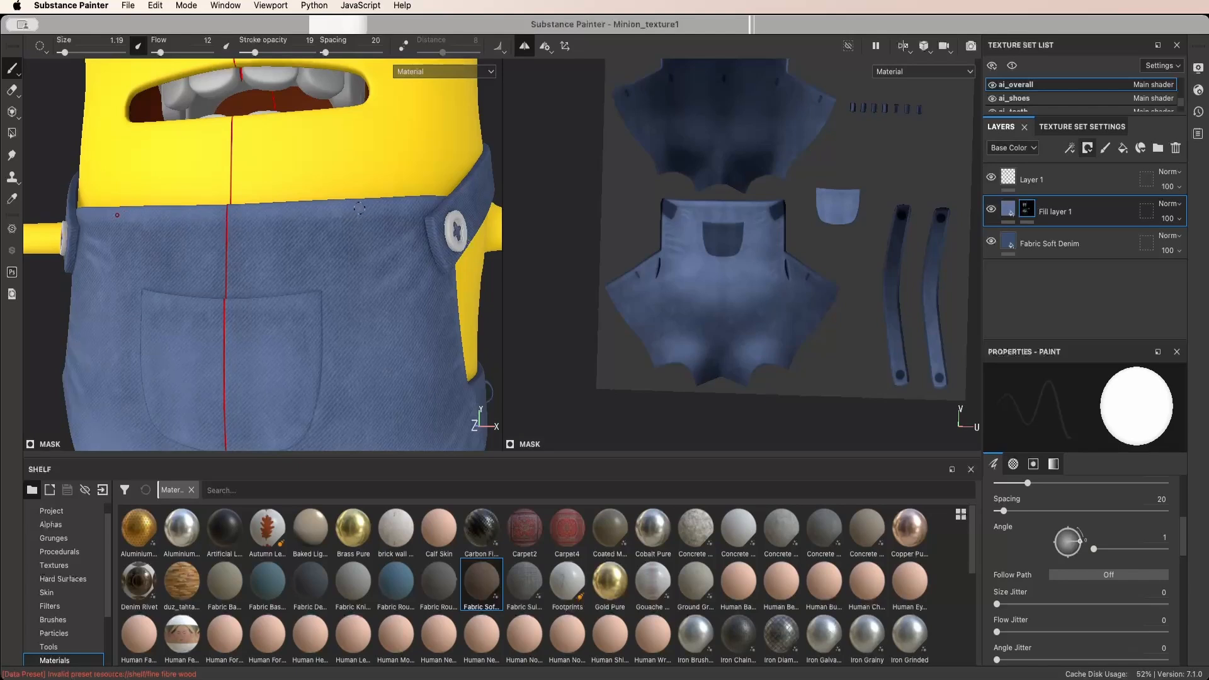
{"action": "left_click_drag", "start_coordinate": [371, 212], "coordinate": [334, 221], "text": "alt"}
{"action": "scroll", "coordinate": [272, 221], "scroll_direction": "up", "scroll_amount": 4}
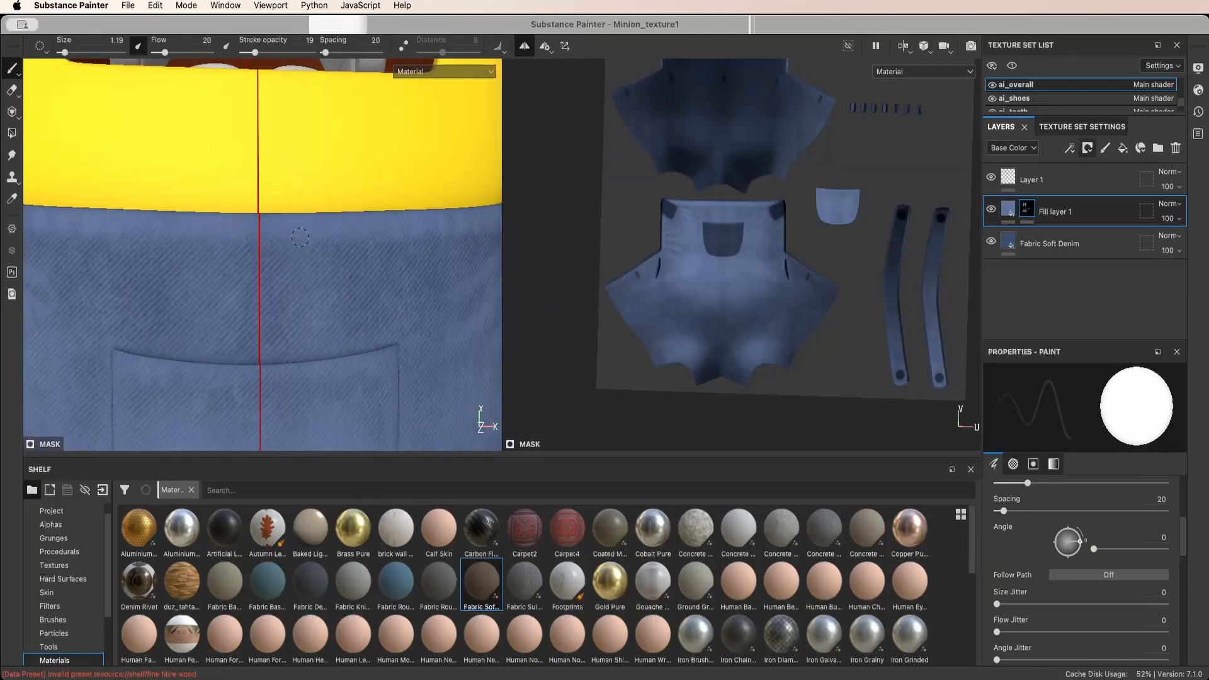
Paint a fine lighter band along the top hem of the front pocket with brush size 0.73
{"action": "key", "text": "bracketleft"}
{"action": "scroll", "coordinate": [420, 219], "scroll_direction": "down", "scroll_amount": 6}
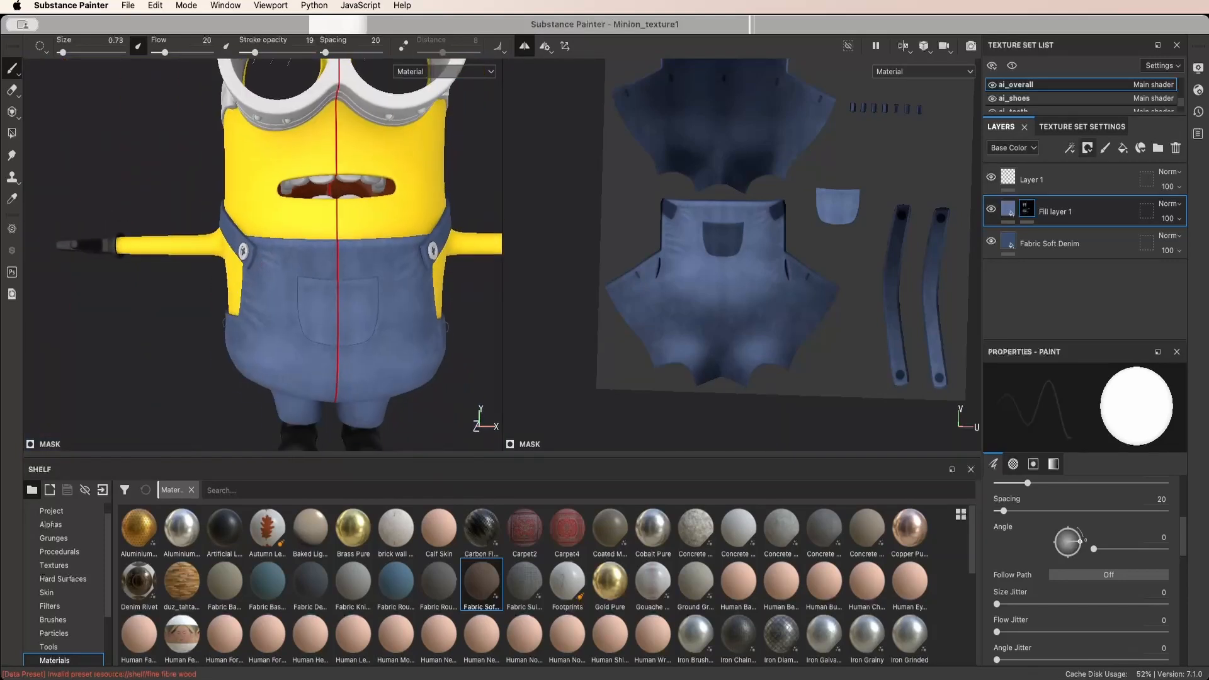
{"action": "scroll", "coordinate": [369, 275], "scroll_direction": "up", "scroll_amount": 5}
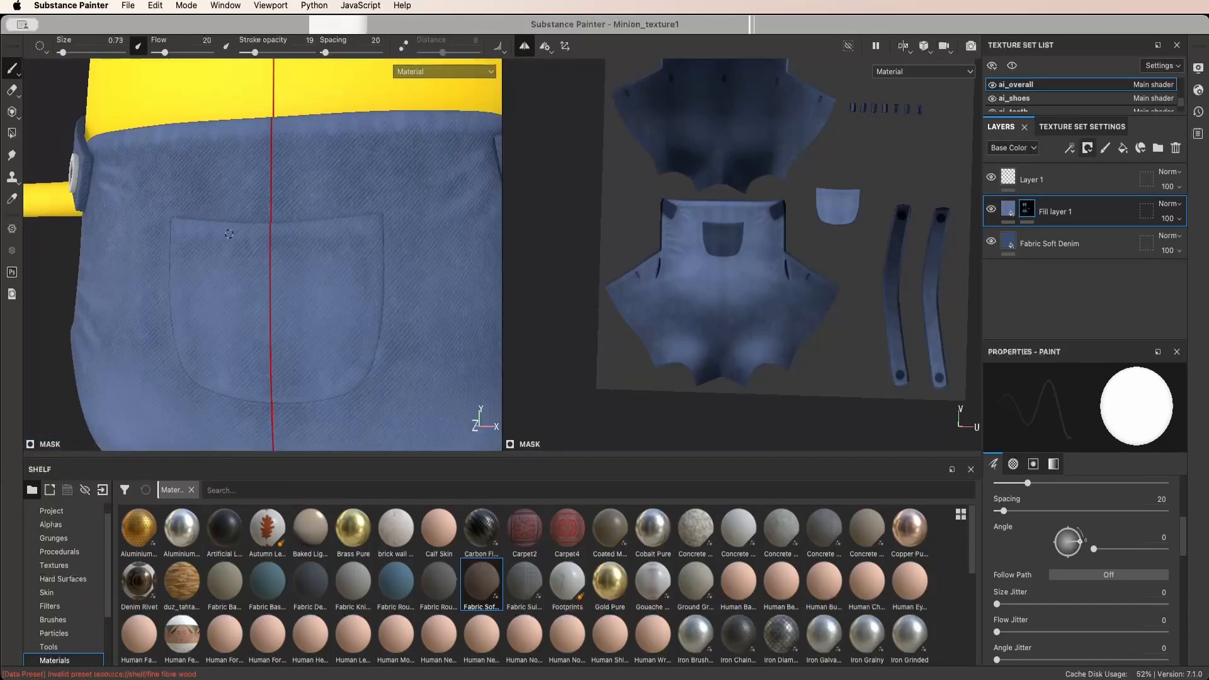
{"action": "scroll", "coordinate": [309, 241], "scroll_direction": "down", "scroll_amount": 5}
{"action": "left_click_drag", "start_coordinate": [309, 241], "coordinate": [334, 245], "text": "alt"}
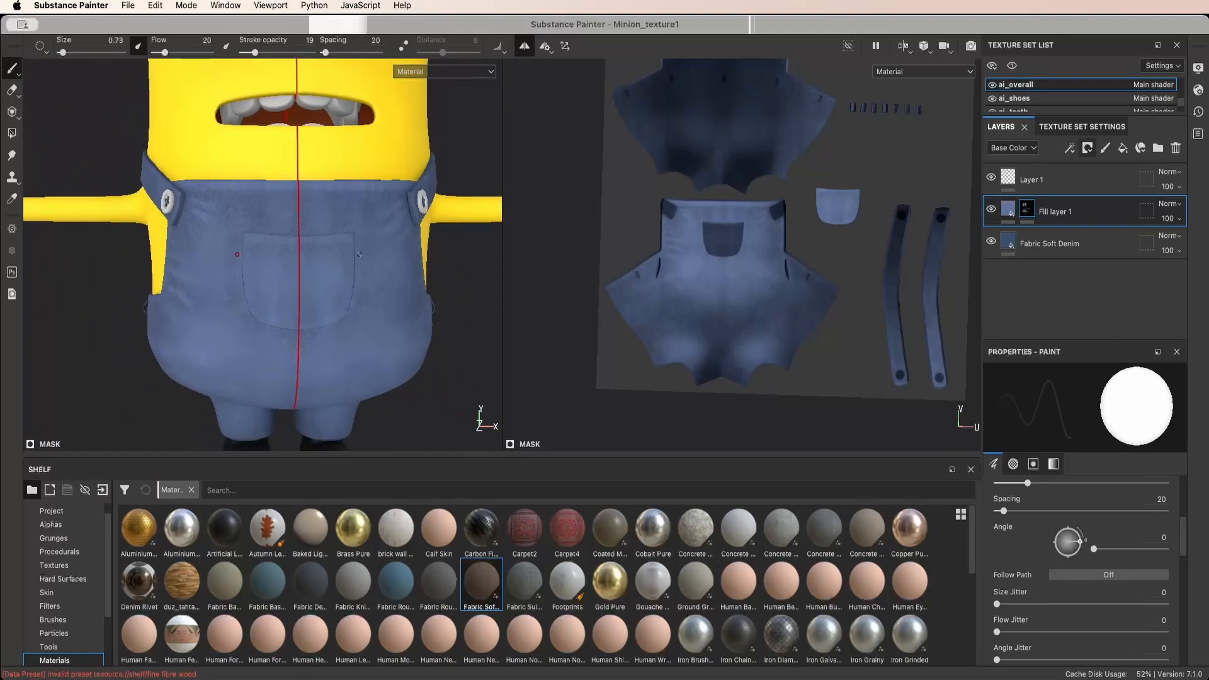
Paint small lighter wear strokes around the front pocket's side edges and curved lower edge with brush size 0.73
{"action": "scroll", "coordinate": [340, 248], "scroll_direction": "up", "scroll_amount": 5}
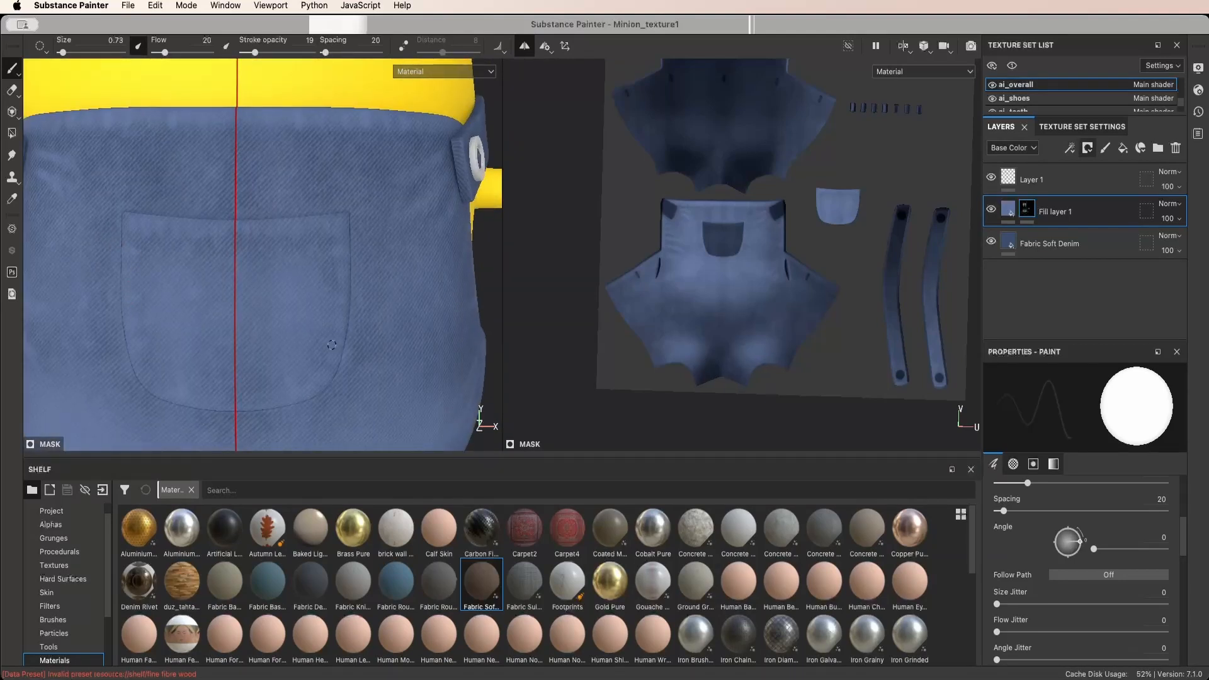
{"action": "left_click_drag", "start_coordinate": [282, 235], "coordinate": [274, 248], "text": "alt"}
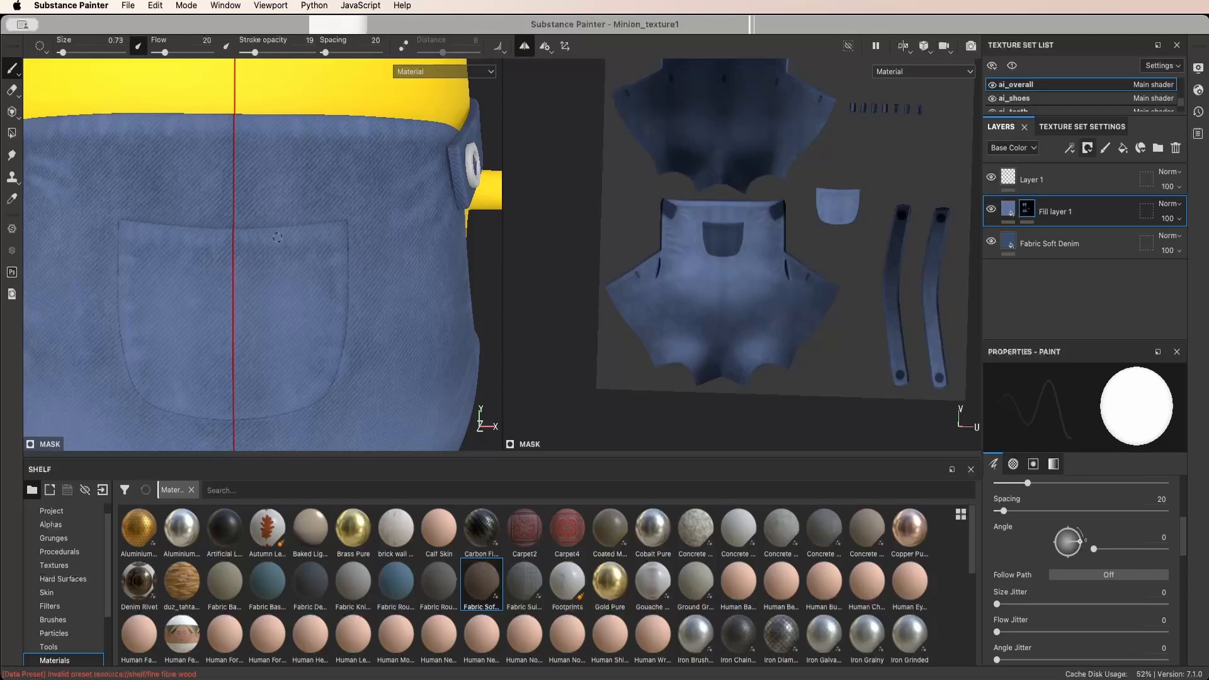
{"action": "scroll", "coordinate": [326, 242], "scroll_direction": "down", "scroll_amount": 3}
{"action": "scroll", "coordinate": [310, 302], "scroll_direction": "up", "scroll_amount": 5}
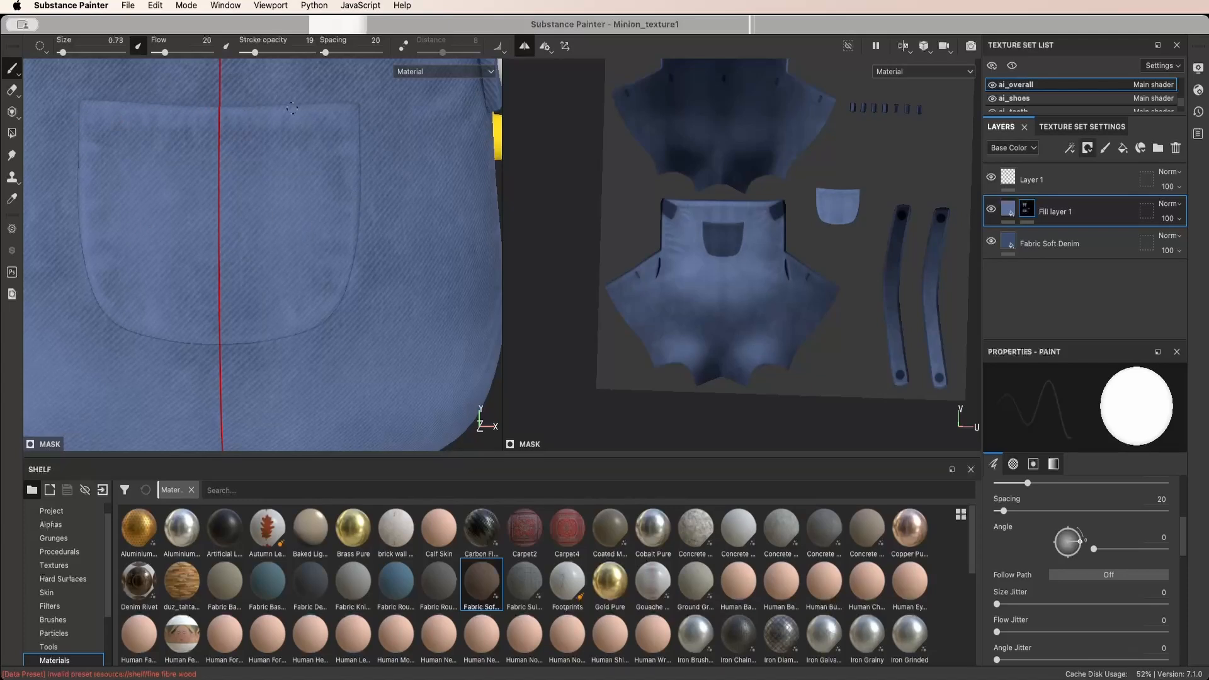
{"action": "scroll", "coordinate": [288, 190], "scroll_direction": "down", "scroll_amount": 5}
{"action": "scroll", "coordinate": [242, 248], "scroll_direction": "up", "scroll_amount": 5}
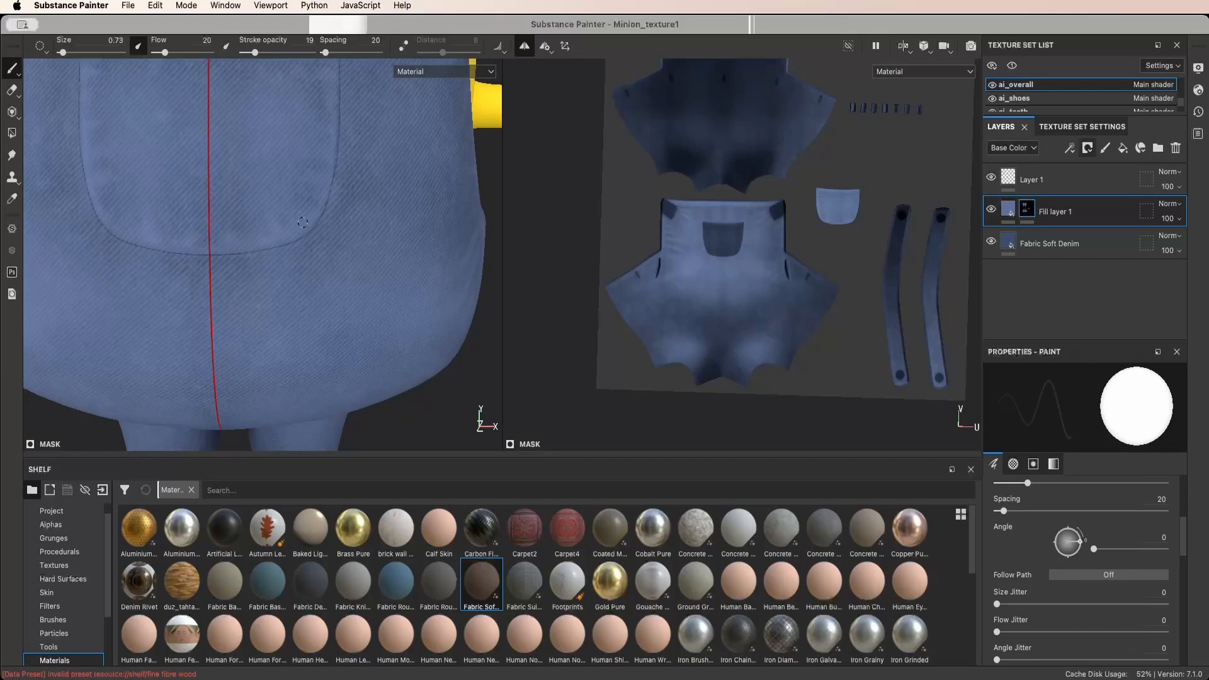
{"action": "scroll", "coordinate": [309, 202], "scroll_direction": "down", "scroll_amount": 5}
Paint fine lighter wear strokes along the bib's top hem and around the side openings with brush size 0.73
{"action": "middle_click_drag", "start_coordinate": [283, 204], "coordinate": [278, 271], "text": "alt"}
{"action": "scroll", "coordinate": [277, 183], "scroll_direction": "up", "scroll_amount": 5}
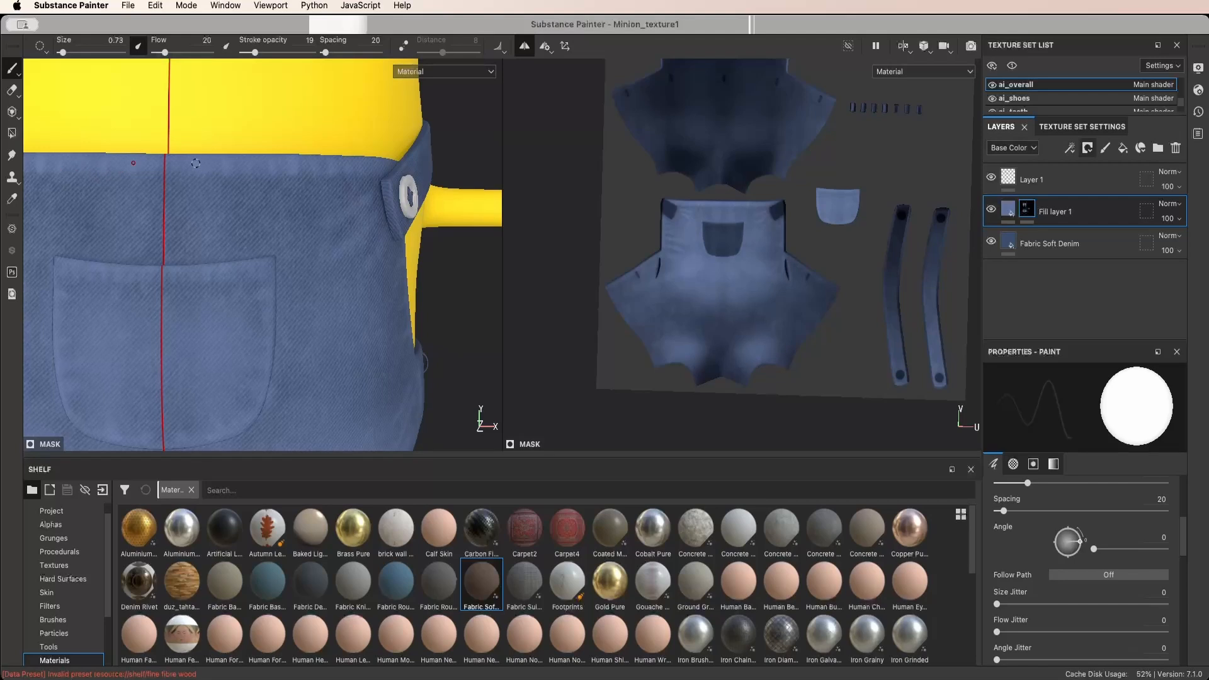
{"action": "mouse_move", "coordinate": [187, 200]}
{"action": "left_mouse_down", "text": "alt"}
{"action": "mouse_move", "coordinate": [242, 268]}
{"action": "mouse_move", "coordinate": [281, 219]}
{"action": "mouse_move", "coordinate": [273, 180]}
{"action": "mouse_move", "coordinate": [281, 247]}
{"action": "left_mouse_up", "text": "alt"}
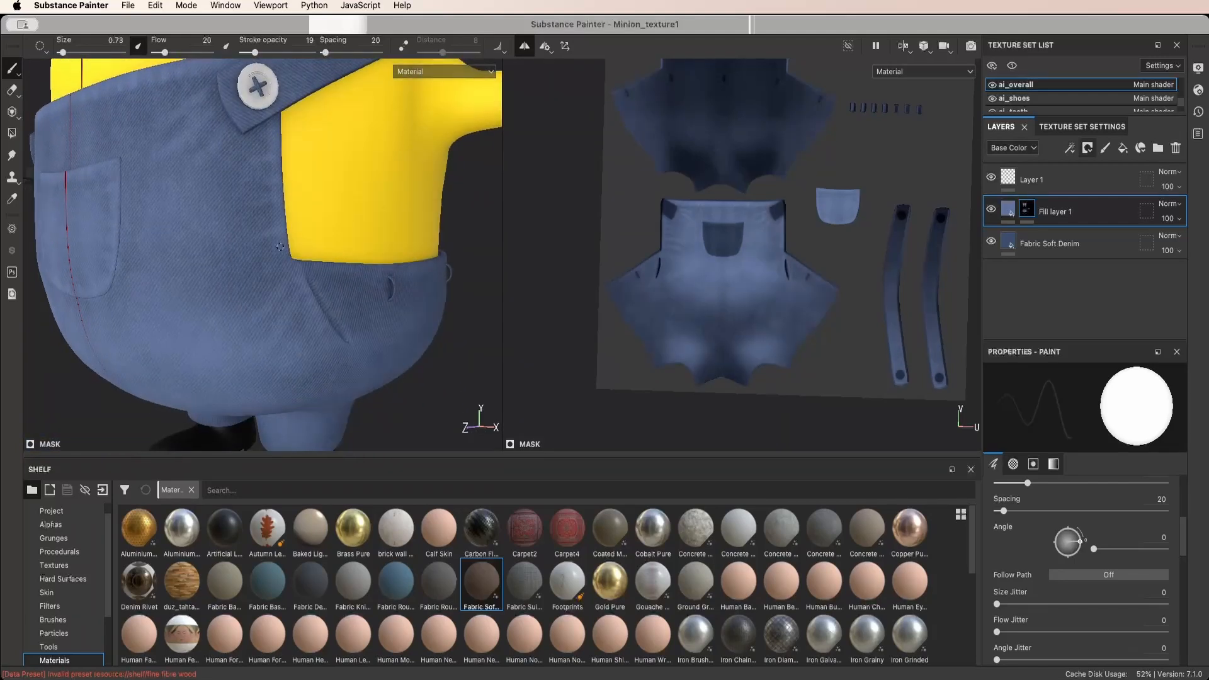
{"action": "scroll", "coordinate": [328, 263], "scroll_direction": "up", "scroll_amount": 4}
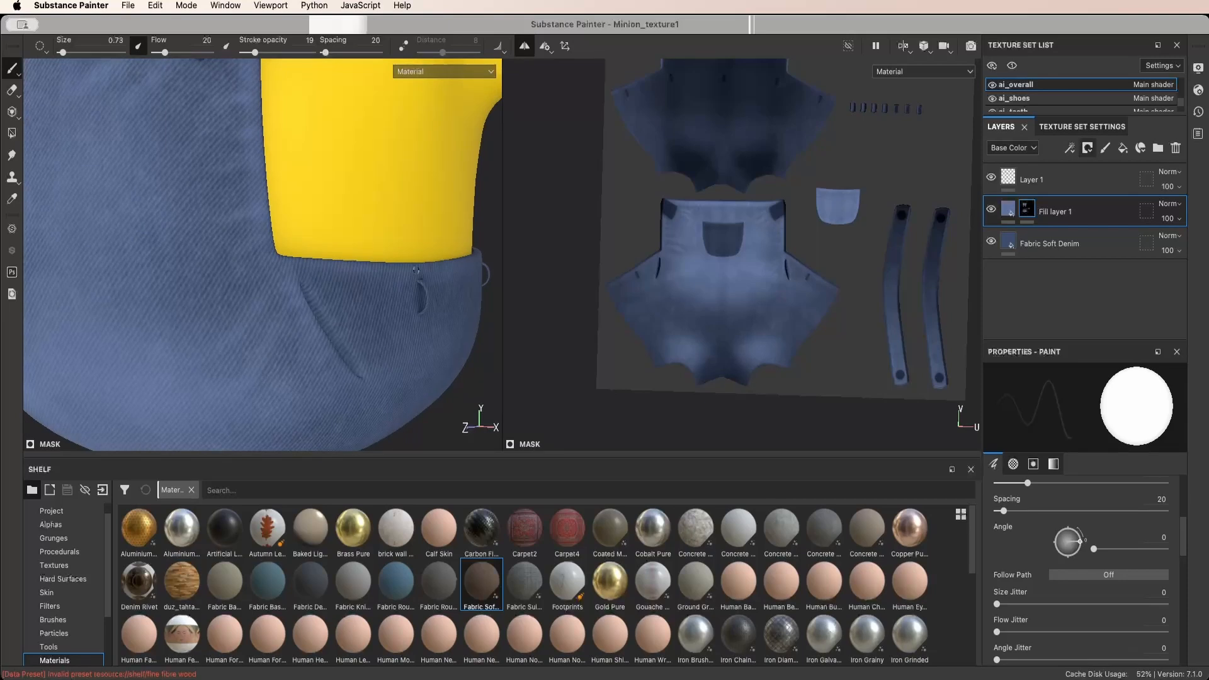
{"action": "scroll", "coordinate": [260, 194], "scroll_direction": "down", "scroll_amount": 5}
{"action": "scroll", "coordinate": [269, 172], "scroll_direction": "up", "scroll_amount": 4}
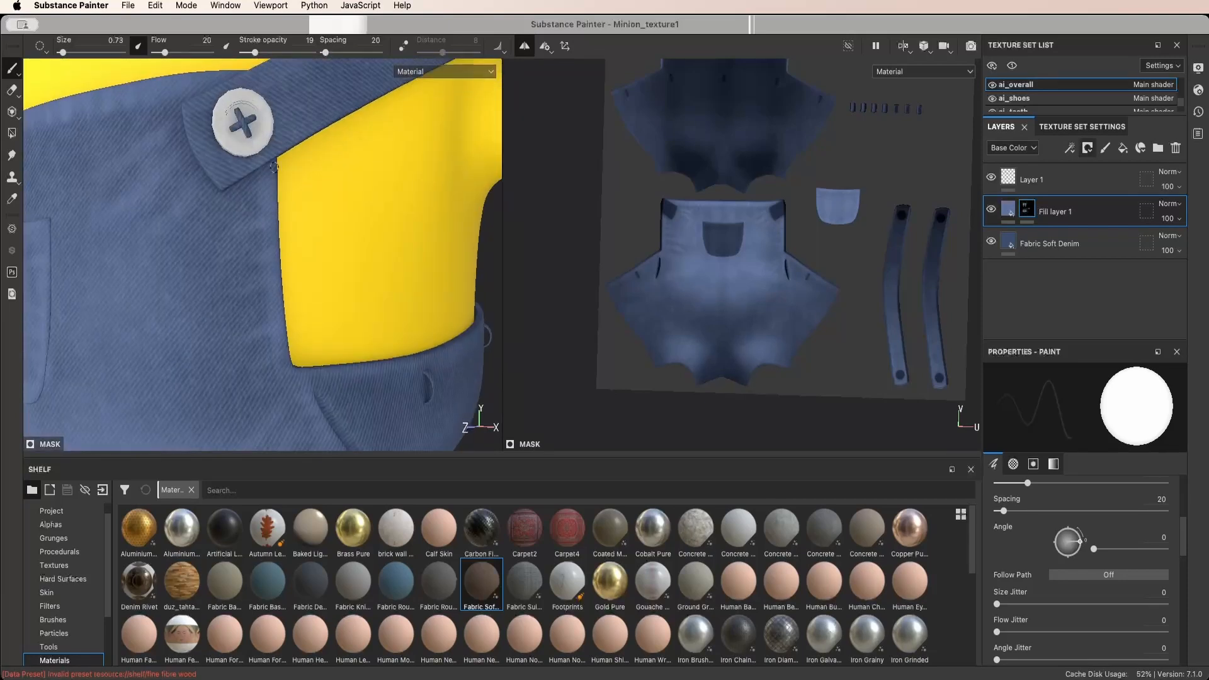
{"action": "scroll", "coordinate": [279, 298], "scroll_direction": "down", "scroll_amount": 5}
{"action": "scroll", "coordinate": [240, 209], "scroll_direction": "up", "scroll_amount": 4}
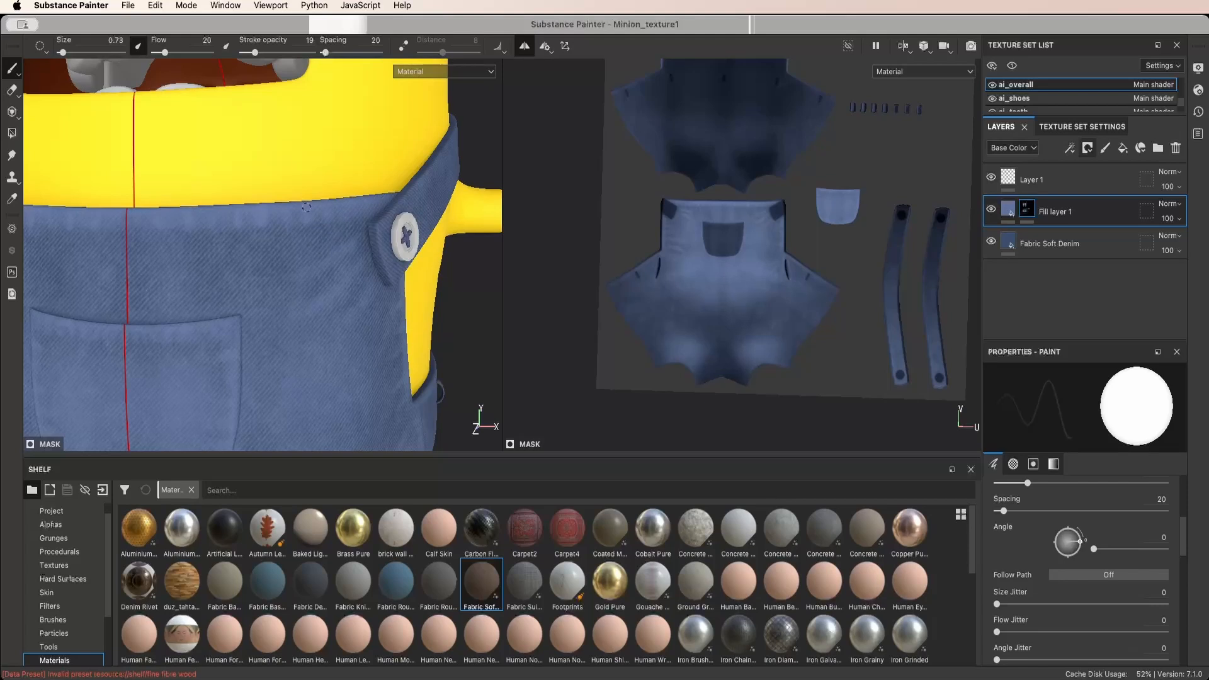
{"action": "scroll", "coordinate": [307, 207], "scroll_direction": "down", "scroll_amount": 8}
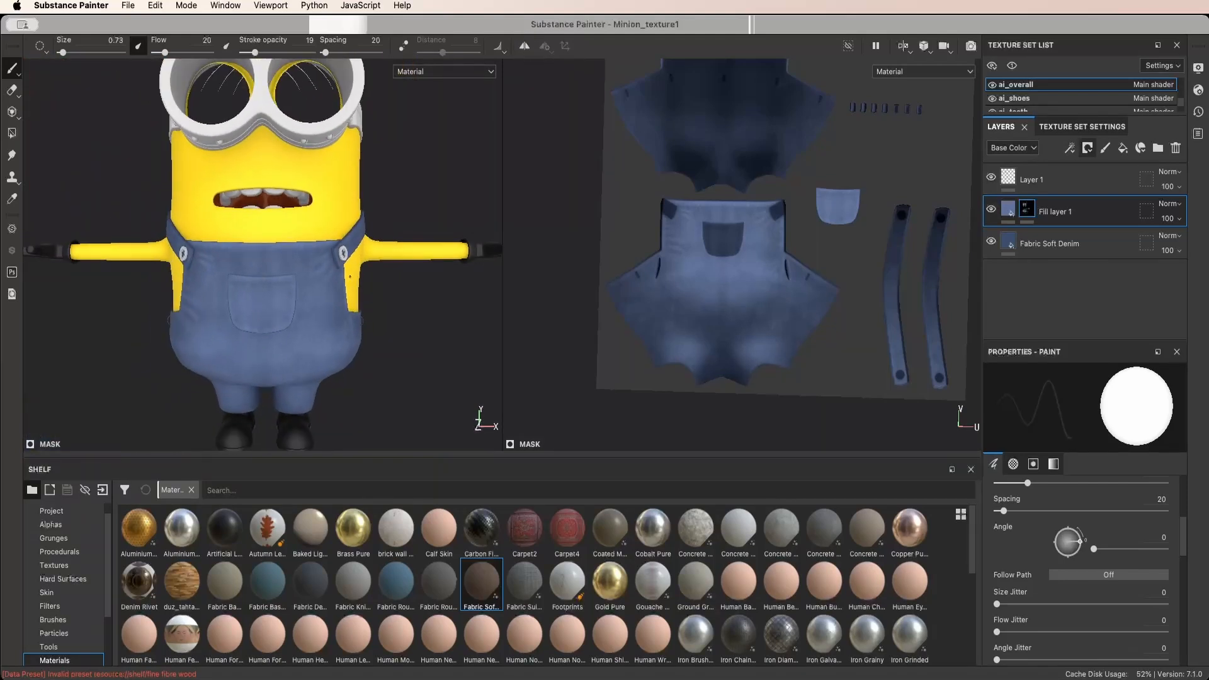
Turn on mirror symmetry and paint lighter wear along both trouser leg hems with flow 30 and brush size 1.61
{"action": "scroll", "coordinate": [374, 326], "scroll_direction": "up", "scroll_amount": 5}
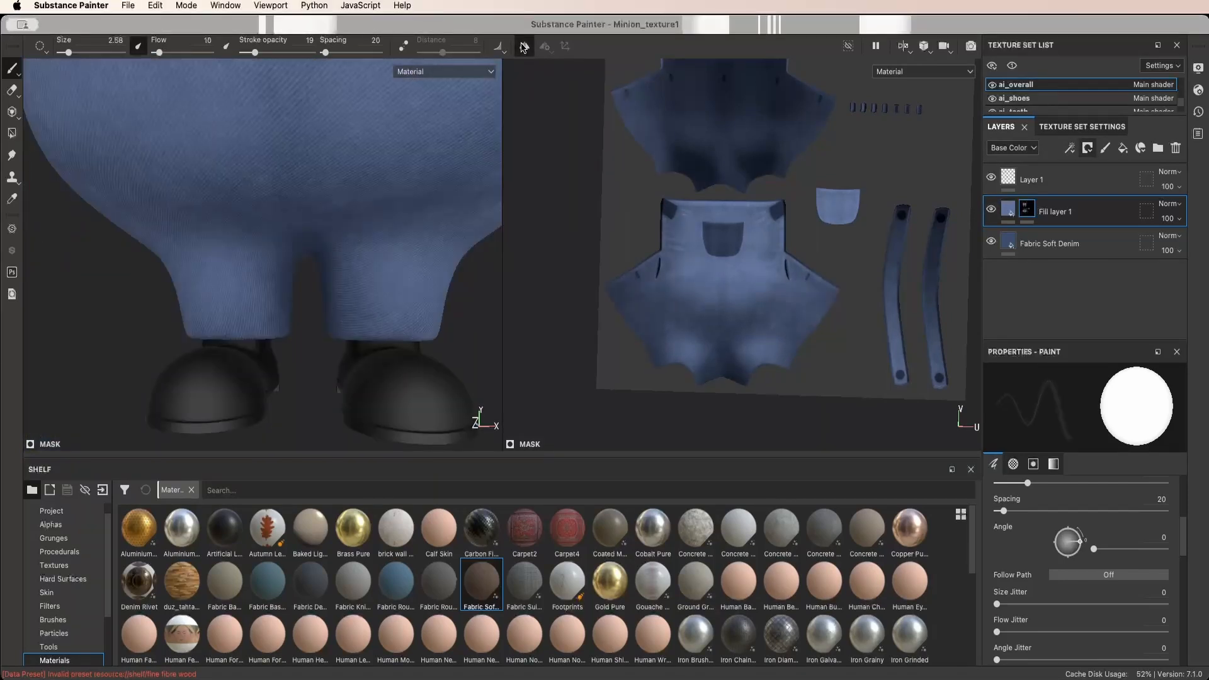
{"action": "key", "text": "l"}
{"action": "left_click", "coordinate": [430, 323], "text": "shift"}
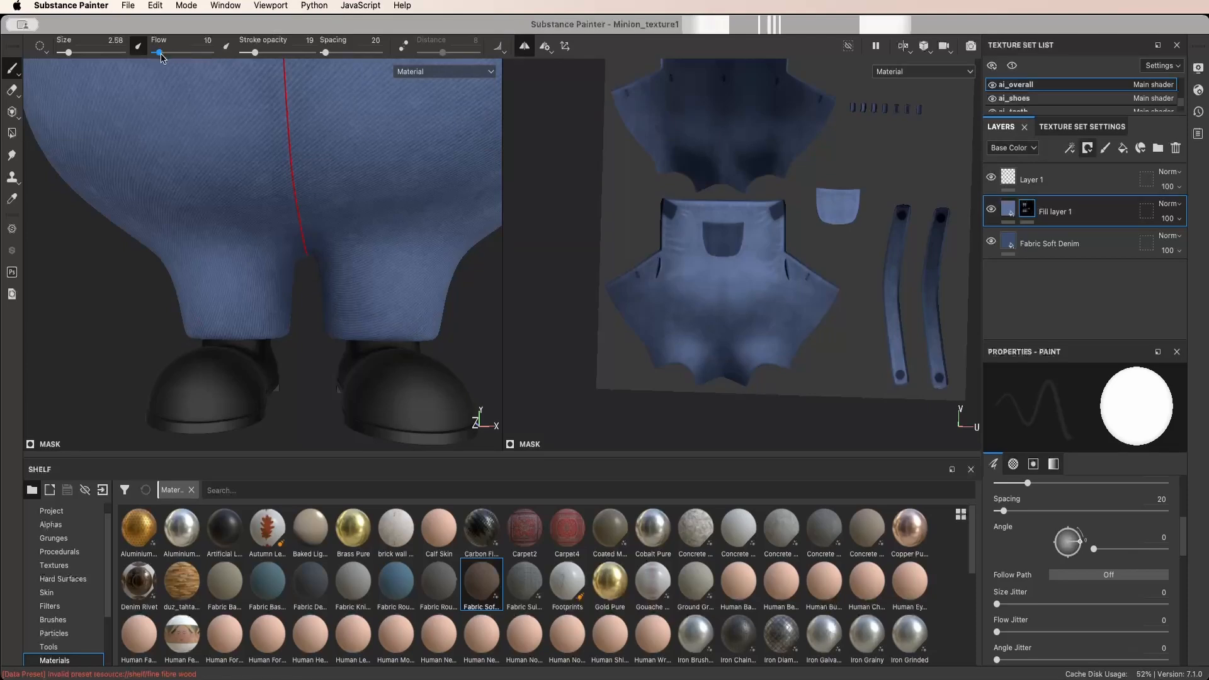
{"action": "left_click_drag", "start_coordinate": [159, 52], "coordinate": [170, 52]}
{"action": "left_click", "coordinate": [335, 321]}
{"action": "mouse_move", "coordinate": [406, 321]}
{"action": "left_mouse_down", "text": "alt"}
{"action": "mouse_move", "coordinate": [289, 331]}
{"action": "mouse_move", "coordinate": [305, 333]}
{"action": "mouse_move", "coordinate": [272, 322]}
{"action": "mouse_move", "coordinate": [308, 316]}
{"action": "mouse_move", "coordinate": [302, 341]}
{"action": "mouse_move", "coordinate": [262, 350]}
{"action": "mouse_move", "coordinate": [308, 332]}
{"action": "left_mouse_up", "text": "alt"}
{"action": "key", "text": "bracketleft"}
{"action": "scroll", "coordinate": [301, 342], "scroll_direction": "down", "scroll_amount": 5}
{"action": "scroll", "coordinate": [307, 332], "scroll_direction": "up", "scroll_amount": 5}
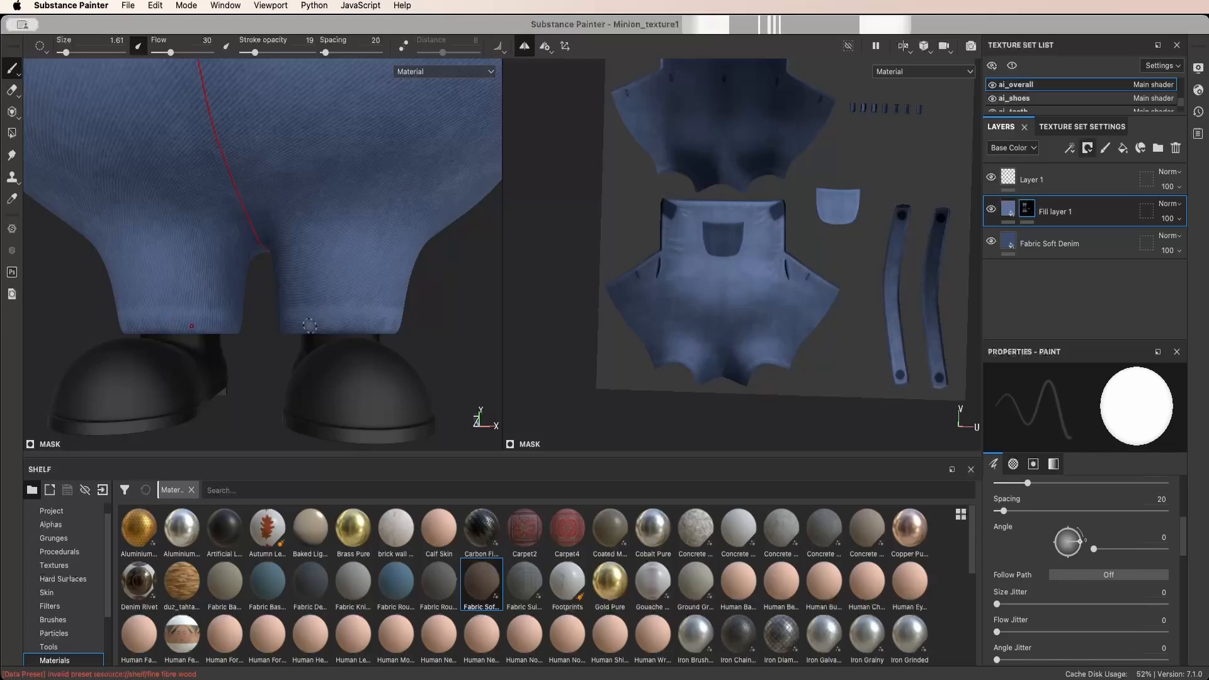
Paint finer lighter wear around the inner and outer sides of the leg hems with brush size 0.7
{"action": "scroll", "coordinate": [323, 340], "scroll_direction": "up", "scroll_amount": 3}
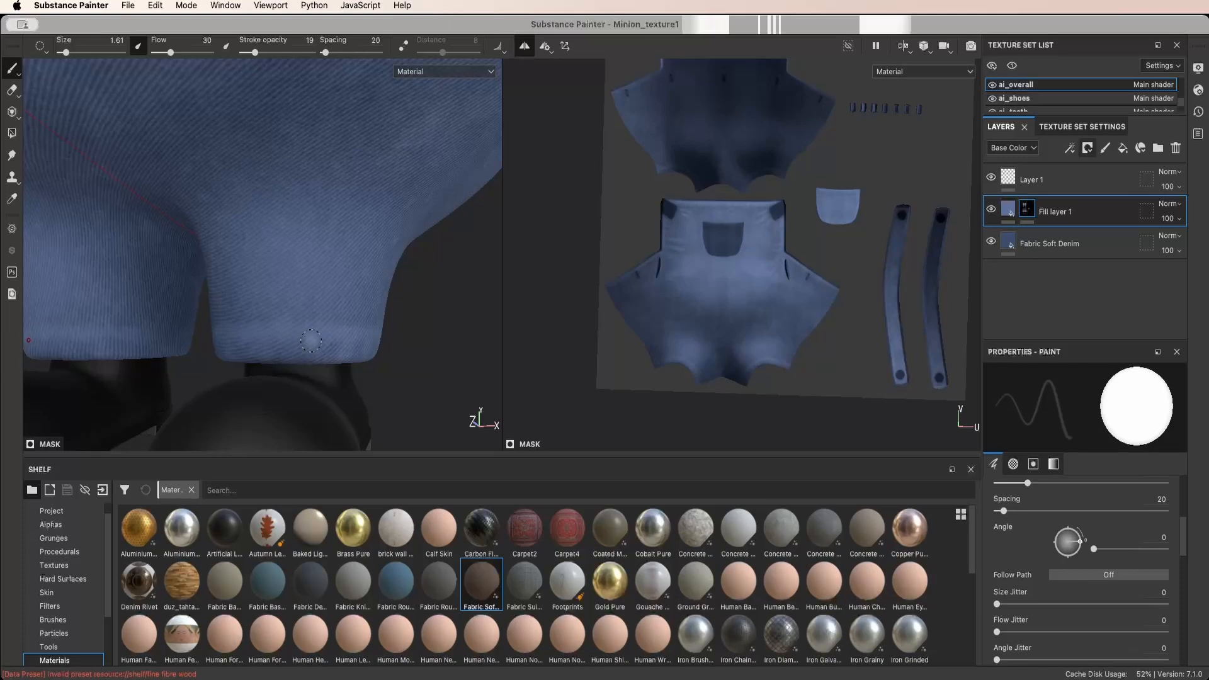
{"action": "key", "text": "bracketleft"}
{"action": "left_click_drag", "start_coordinate": [286, 344], "coordinate": [160, 341], "text": "alt"}
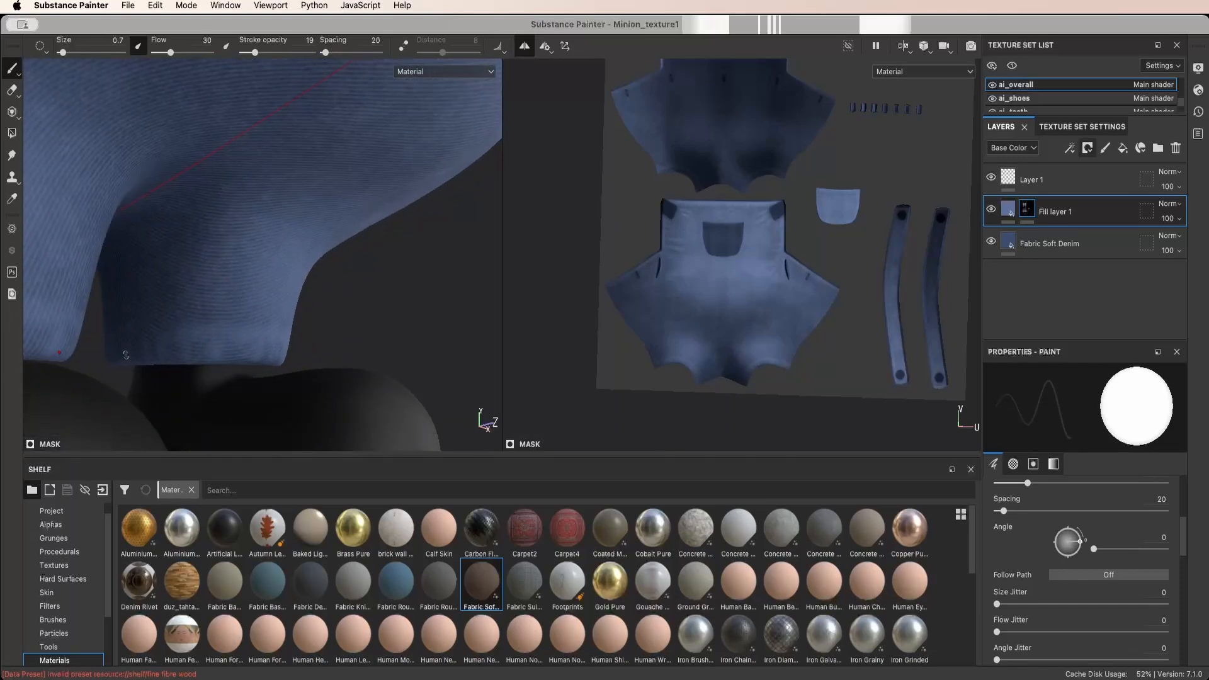
{"action": "mouse_move", "coordinate": [296, 357]}
{"action": "left_mouse_down", "text": "alt"}
{"action": "mouse_move", "coordinate": [456, 352]}
{"action": "mouse_move", "coordinate": [395, 325]}
{"action": "left_mouse_up", "text": "alt"}
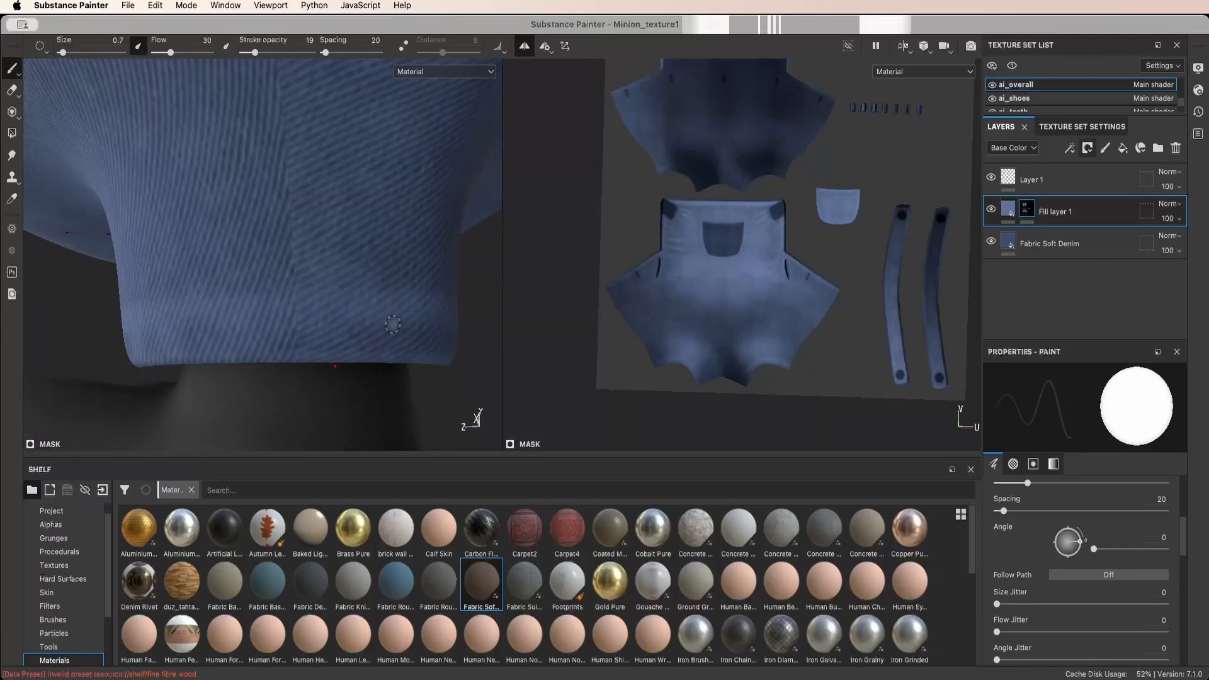
{"action": "scroll", "coordinate": [201, 326], "scroll_direction": "down", "scroll_amount": 5}
{"action": "left_click_drag", "start_coordinate": [204, 327], "coordinate": [459, 327], "text": "alt"}
Set the brush size to 1.7 and turn off mirror symmetry
{"action": "key", "text": "]"}
{"action": "scroll", "coordinate": [389, 327], "scroll_direction": "down", "scroll_amount": 5}
{"action": "left_click_drag", "start_coordinate": [271, 328], "coordinate": [372, 327], "text": "alt"}
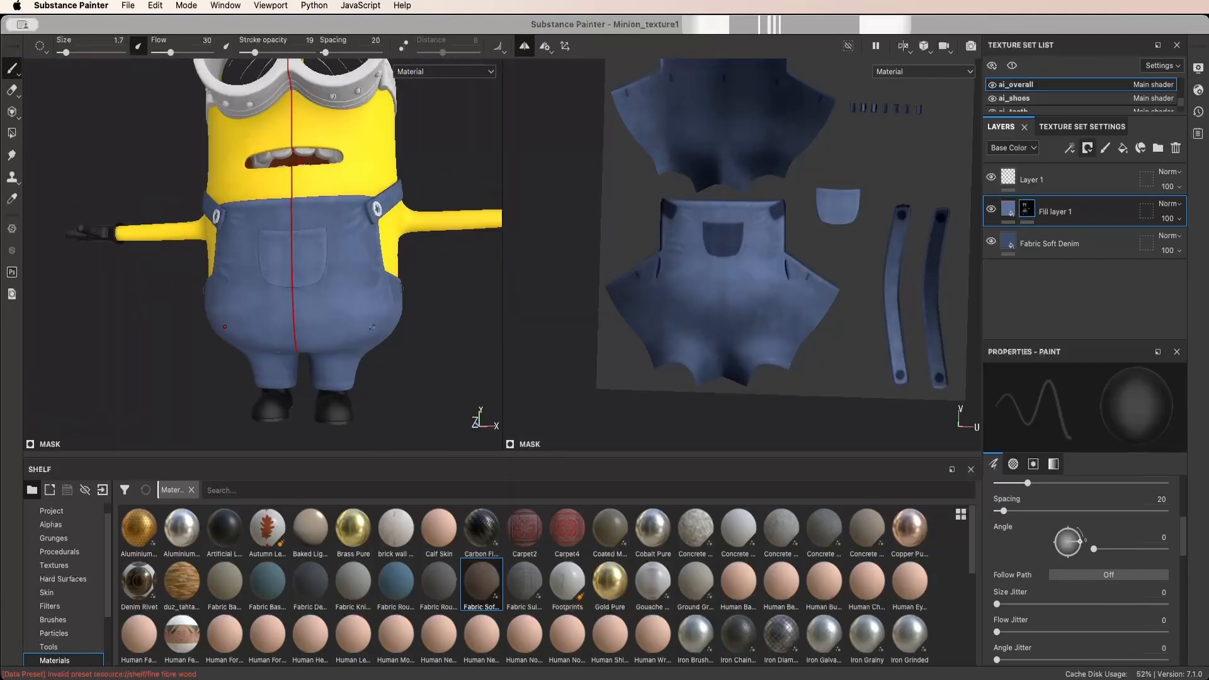
{"action": "key", "text": "l"}
{"action": "scroll", "coordinate": [296, 305], "scroll_direction": "down", "scroll_amount": 5}
{"action": "scroll", "coordinate": [296, 308], "scroll_direction": "up", "scroll_amount": 3}
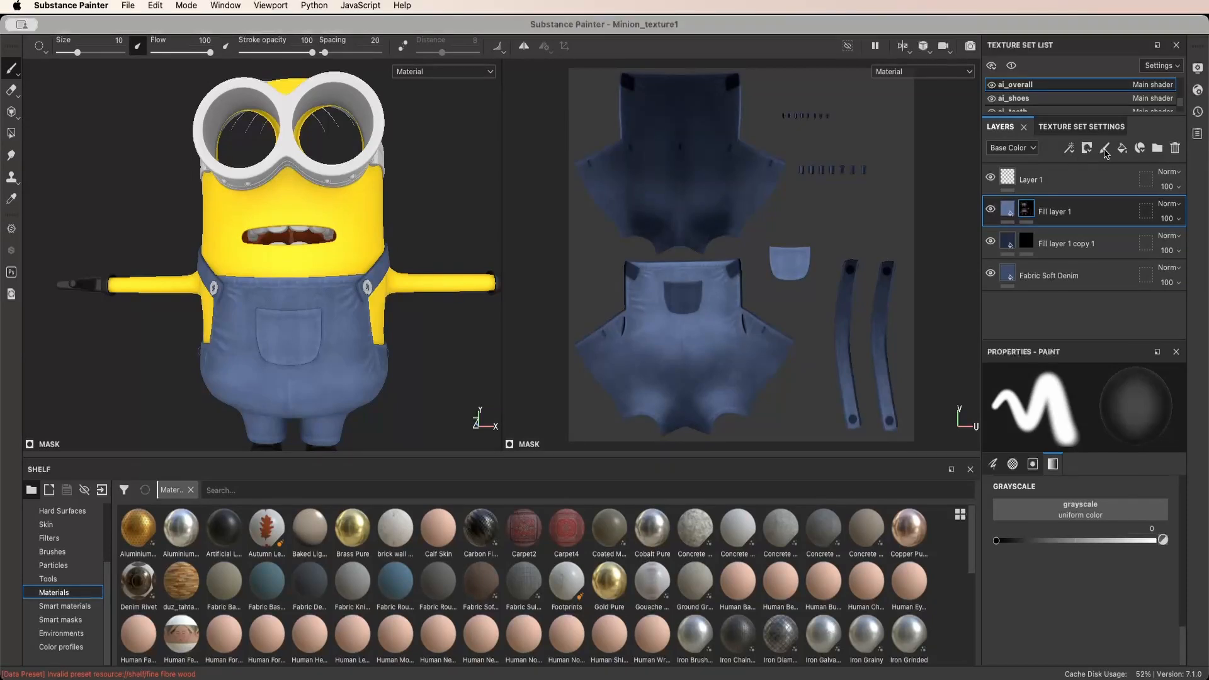
Add a paint layer named "stitches" above Fill layer 1 and choose the straight-line Stitches tool preset
{"action": "left_click", "coordinate": [1105, 150]}
{"action": "double_click", "coordinate": [1039, 212]}
{"action": "type", "text": "s"}
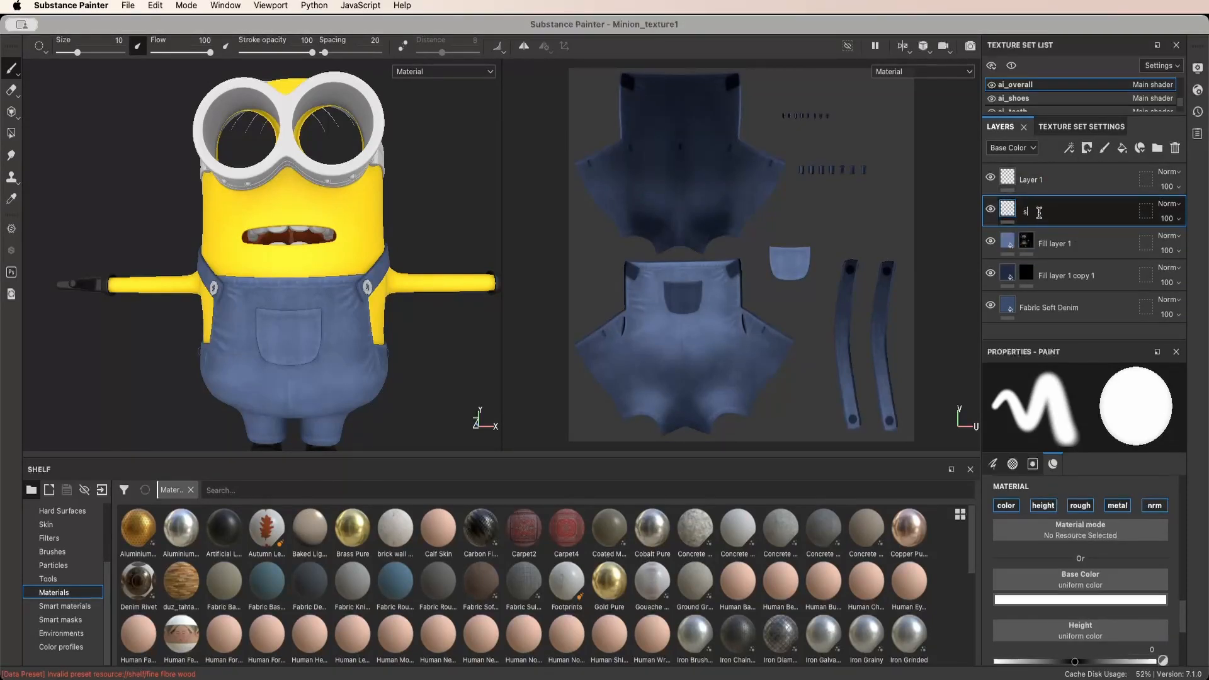
{"action": "type", "text": "titches"}
{"action": "key", "text": "Return"}
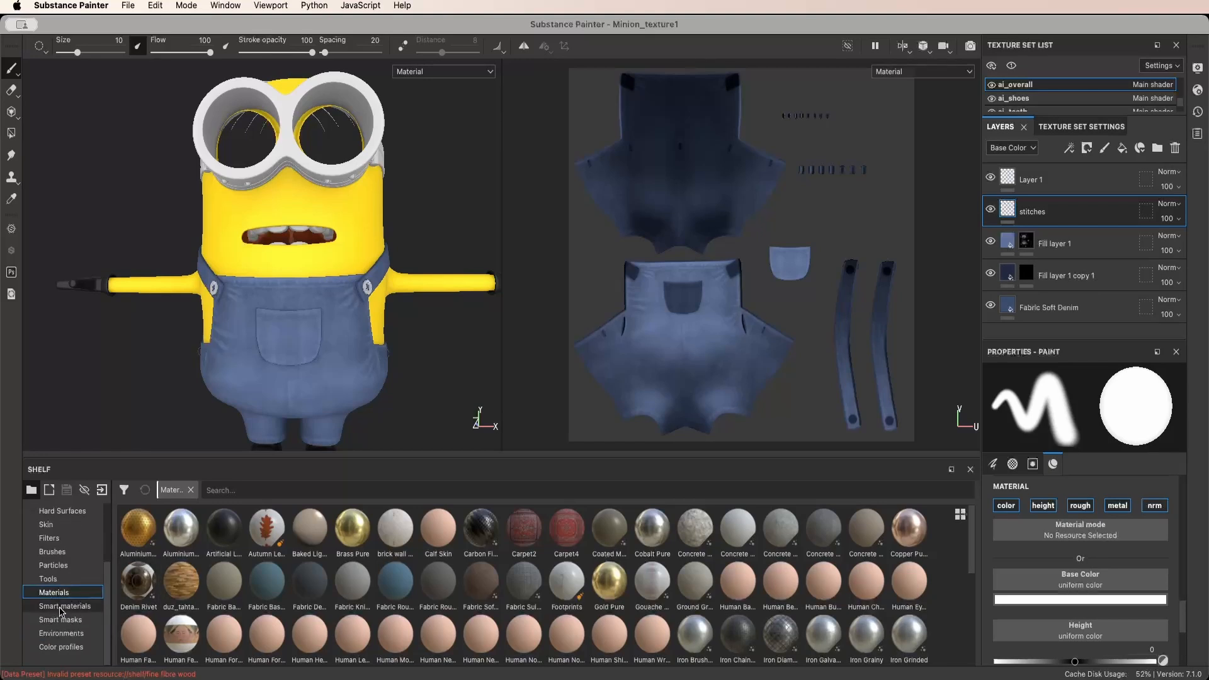
{"action": "left_click", "coordinate": [48, 579]}
{"action": "left_click", "coordinate": [268, 589]}
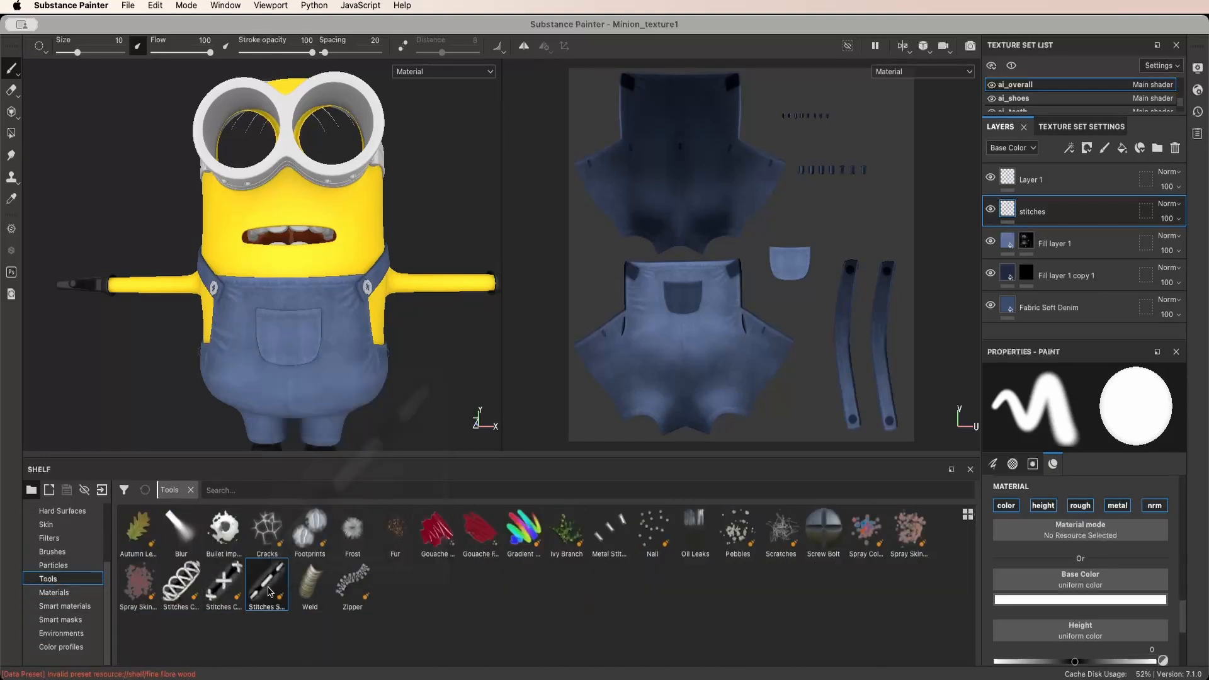
Set the stitch brush size to 0.9 and its spacing to 6
{"action": "left_click", "coordinate": [117, 39]}
{"action": "type", "text": "0.9"}
{"action": "key", "text": "Return"}
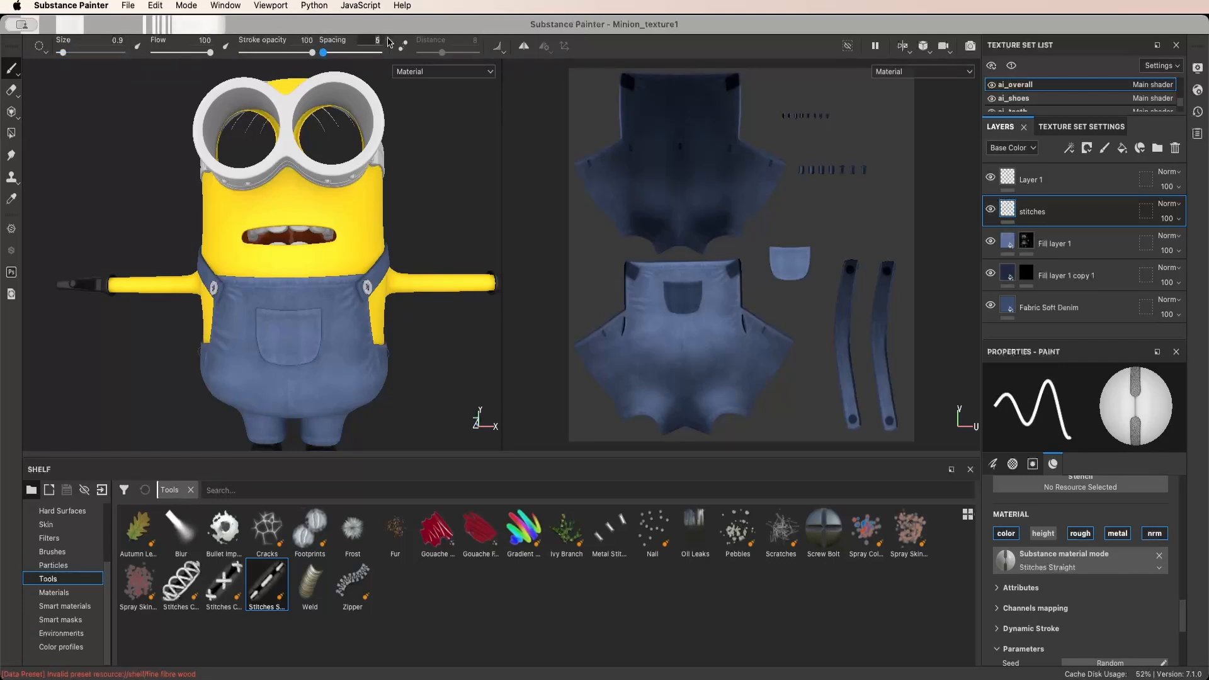
{"action": "type", "text": "6"}
{"action": "key", "text": "Return"}
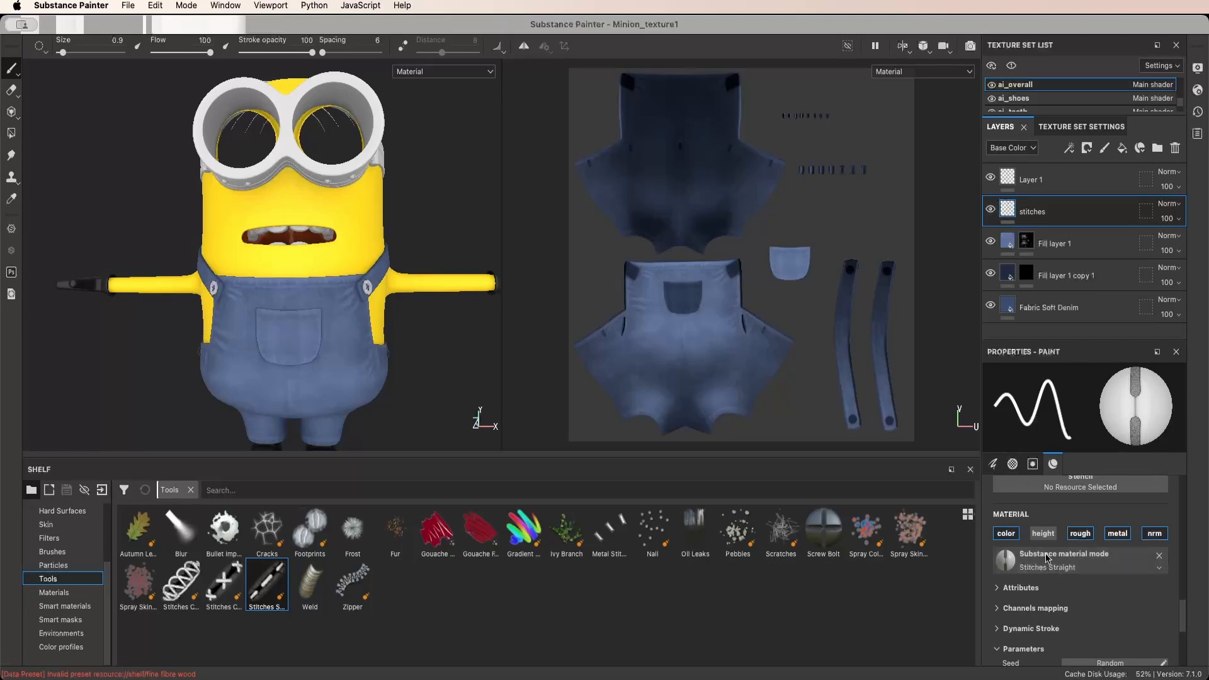
Change the stitch material's base color to mustard yellow with RGB 0.581, 0.478, 0.164
{"action": "scroll", "coordinate": [1102, 595], "scroll_direction": "down", "scroll_amount": 3}
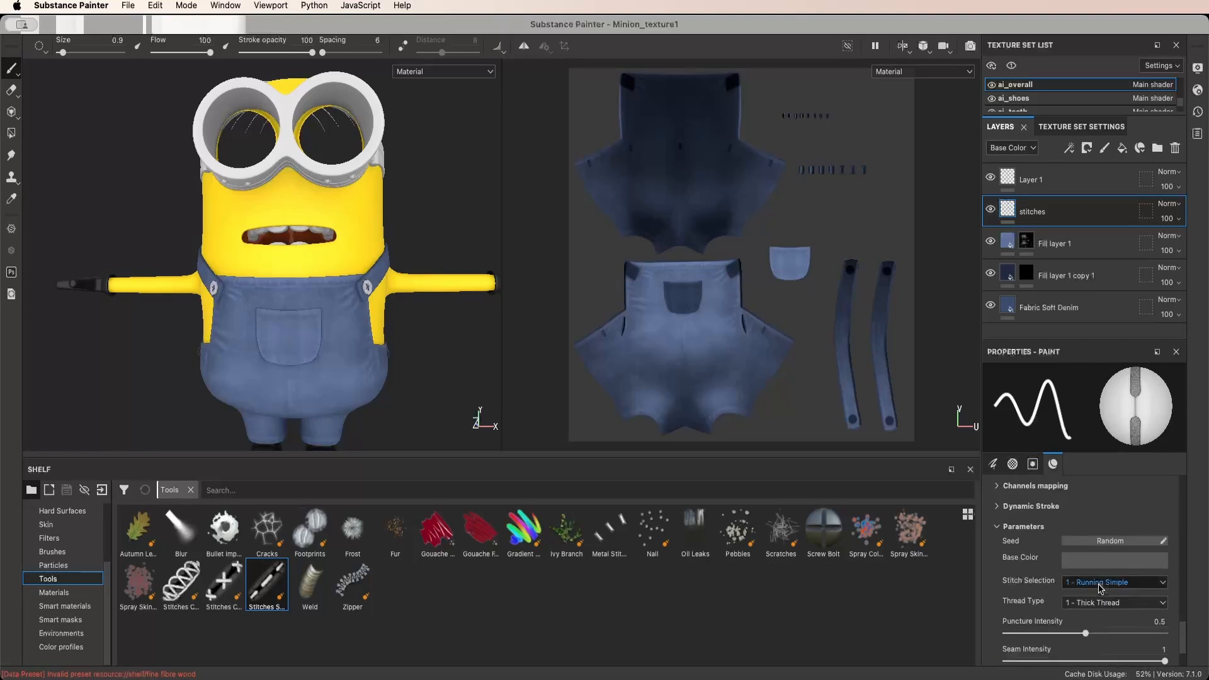
{"action": "left_click", "coordinate": [1103, 560]}
{"action": "left_click", "coordinate": [1076, 494]}
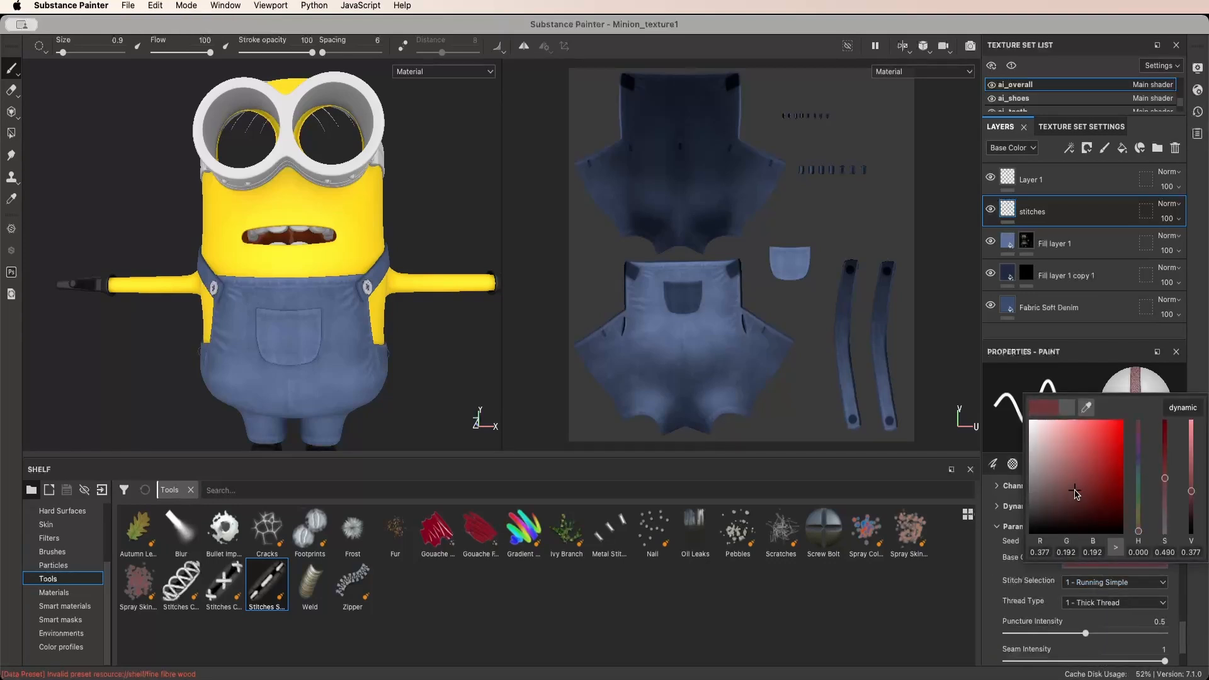
{"action": "left_click_drag", "start_coordinate": [1138, 532], "coordinate": [1193, 470]}
{"action": "left_click", "coordinate": [1096, 498]}
{"action": "left_click_drag", "start_coordinate": [1138, 520], "coordinate": [1138, 519]}
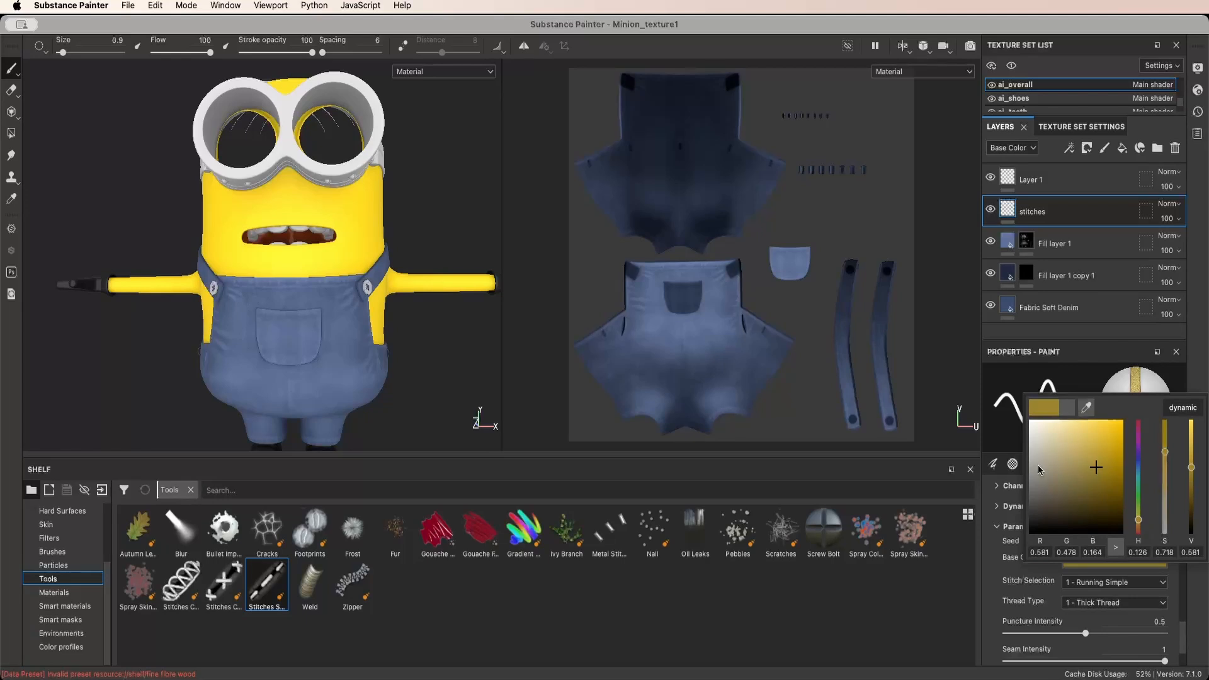
{"action": "left_click", "coordinate": [628, 328]}
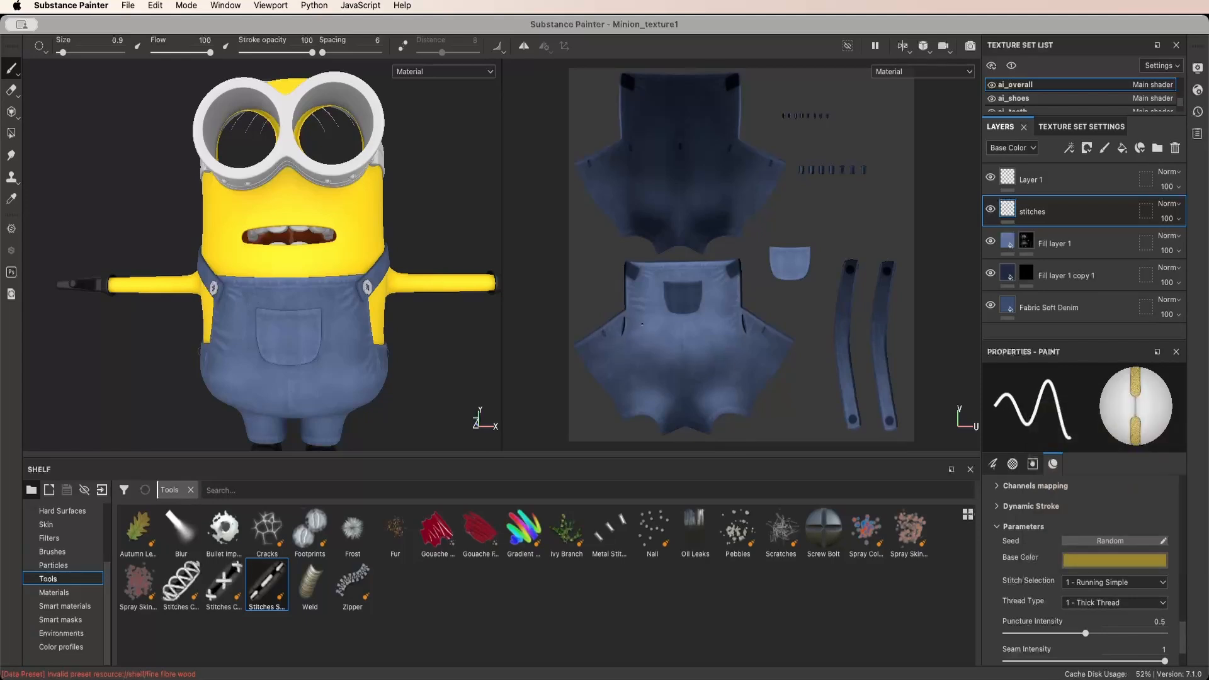
Paint a row of stitches just inside the upper edge of the separate pocket piece in the UV view
{"action": "scroll", "coordinate": [642, 322], "scroll_direction": "up", "scroll_amount": 1}
{"action": "scroll", "coordinate": [642, 322], "scroll_direction": "up", "scroll_amount": 5}
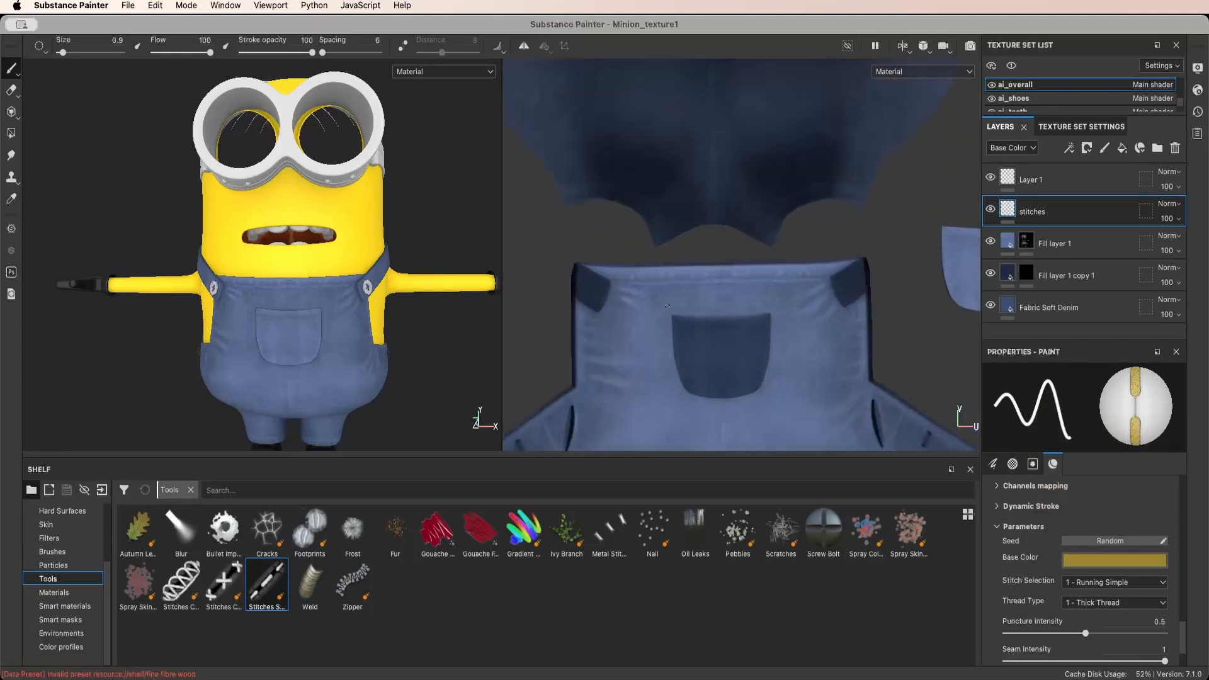
{"action": "scroll", "coordinate": [787, 321], "scroll_direction": "up", "scroll_amount": 2}
{"action": "middle_click_drag", "start_coordinate": [788, 321], "coordinate": [616, 302], "text": "alt"}
{"action": "middle_click_drag", "start_coordinate": [856, 289], "coordinate": [604, 343], "text": "alt"}
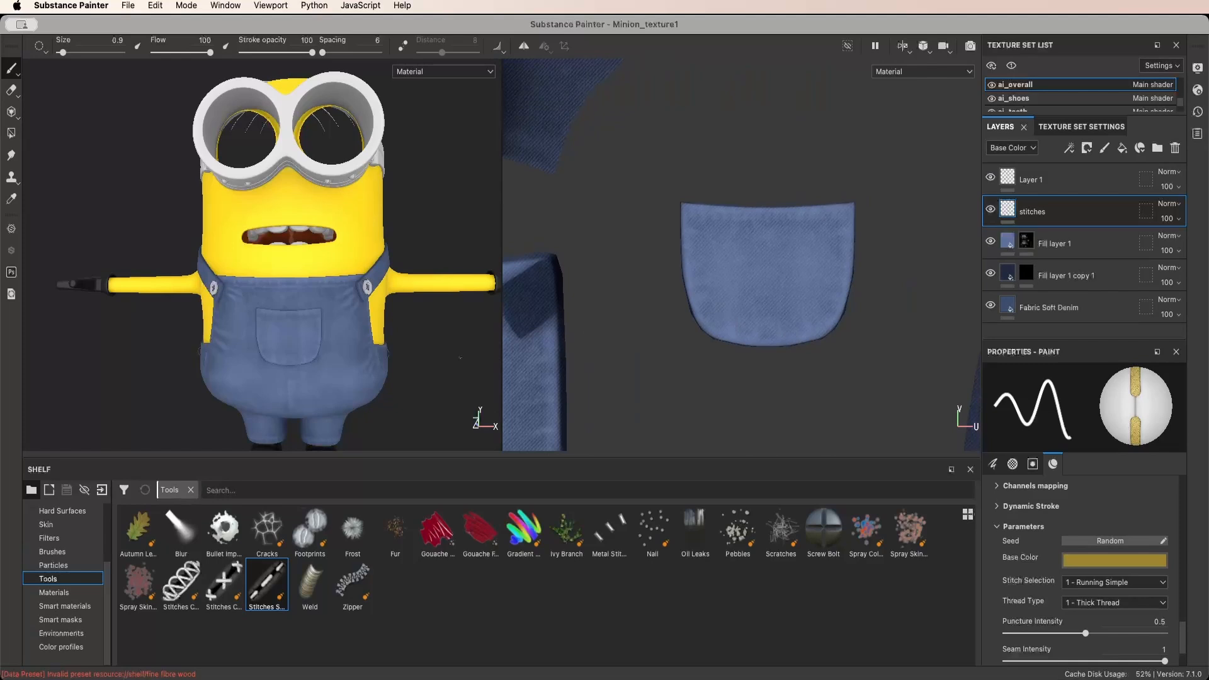
{"action": "scroll", "coordinate": [765, 232], "scroll_direction": "up", "scroll_amount": 3}
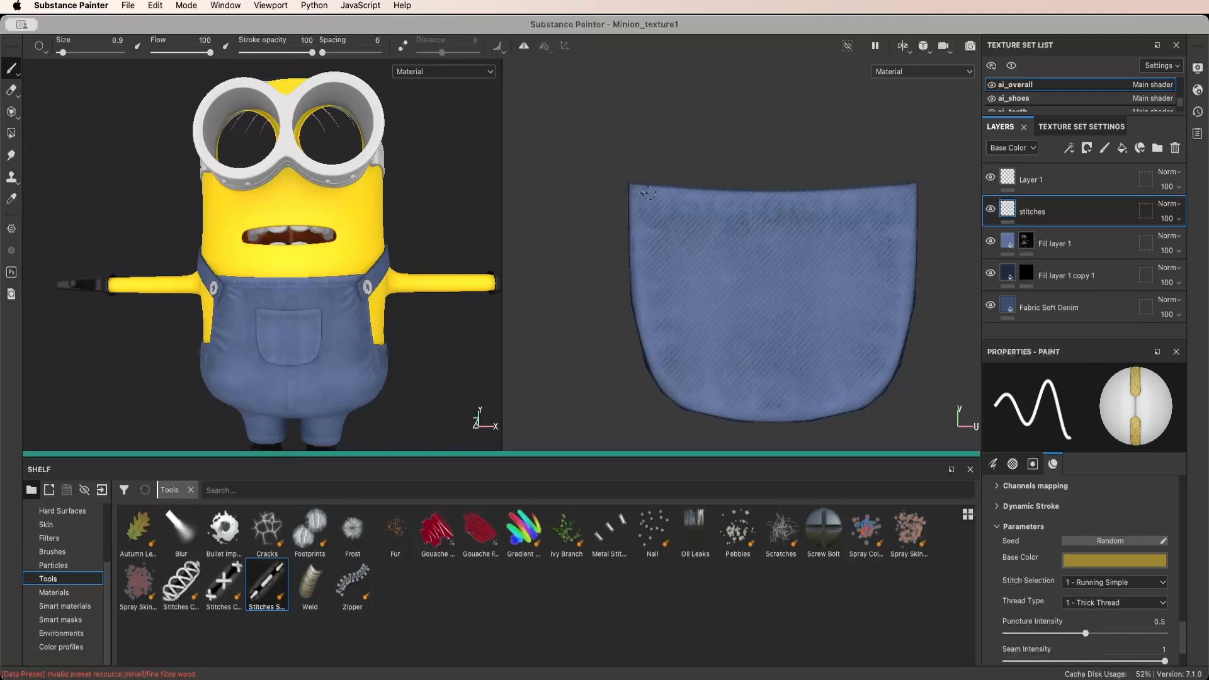
{"action": "left_click_drag", "start_coordinate": [638, 192], "coordinate": [701, 197]}
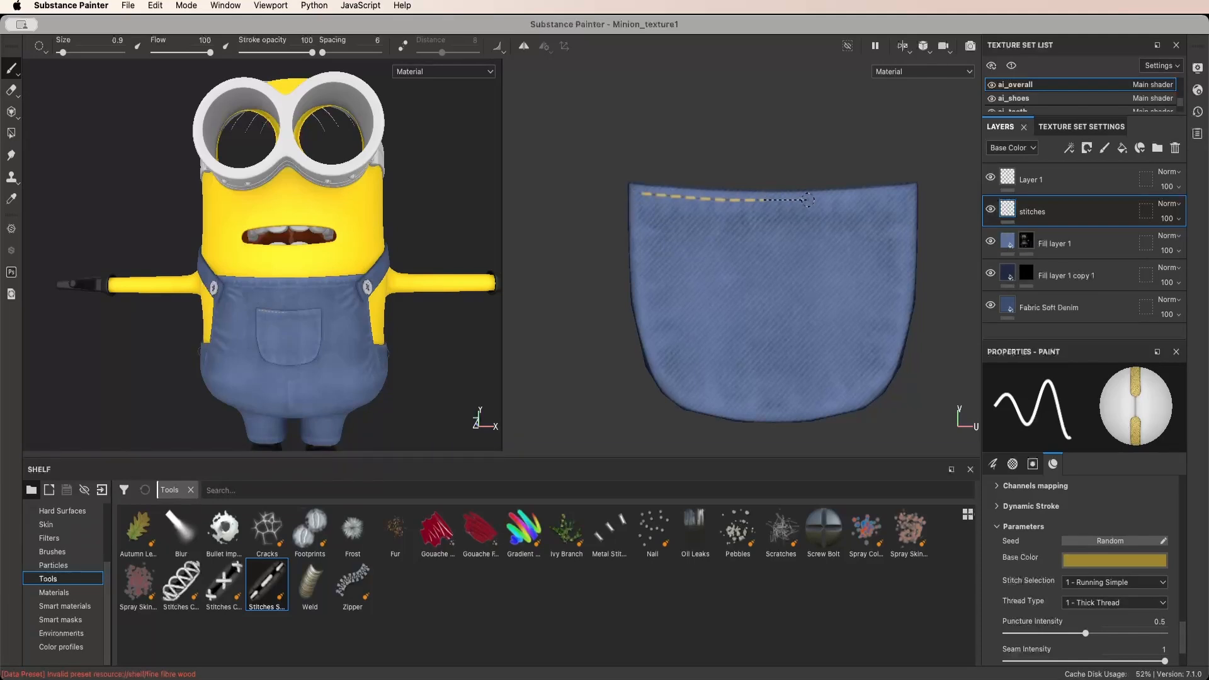
{"action": "left_click_drag", "start_coordinate": [850, 197], "coordinate": [888, 196]}
Erase the stray stitch mark at the right end of the pocket's upper row with eraser size 0.44
{"action": "scroll", "coordinate": [916, 206], "scroll_direction": "up", "scroll_amount": 5}
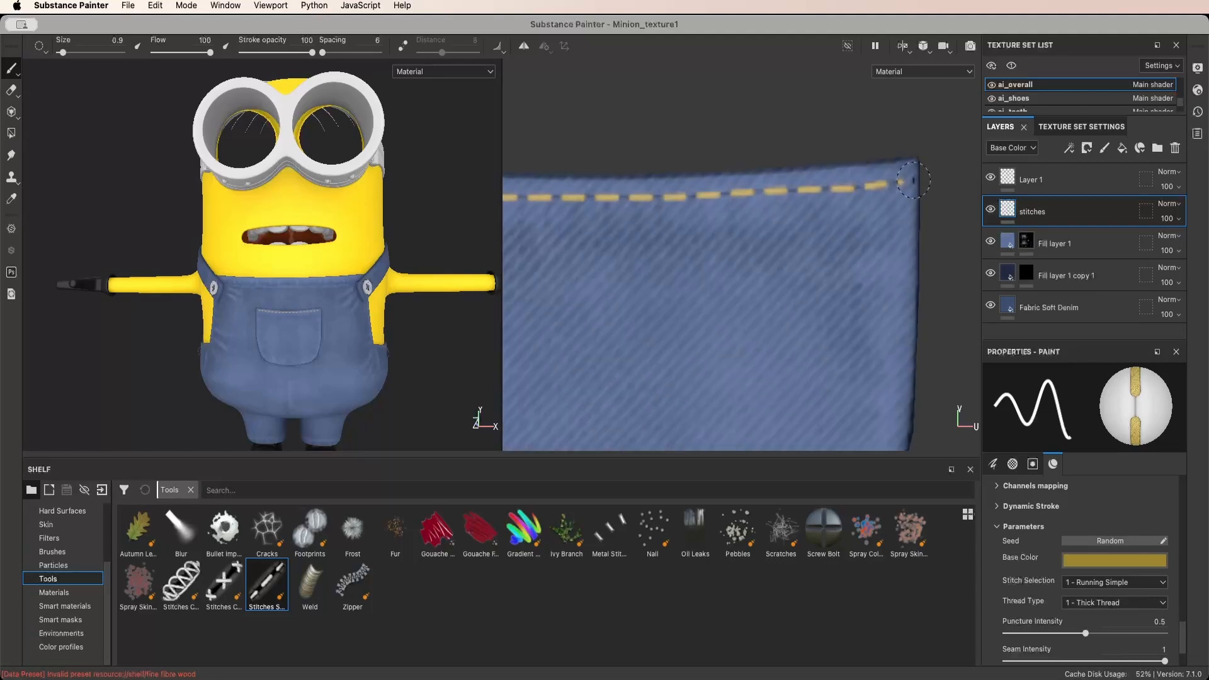
{"action": "key", "text": "e"}
{"action": "right_click_drag", "start_coordinate": [907, 184], "coordinate": [812, 185], "text": "ctrl"}
{"action": "mouse_move", "coordinate": [901, 186]}
{"action": "left_mouse_down"}
{"action": "mouse_move", "coordinate": [900, 174]}
{"action": "mouse_move", "coordinate": [902, 185]}
{"action": "left_mouse_up"}
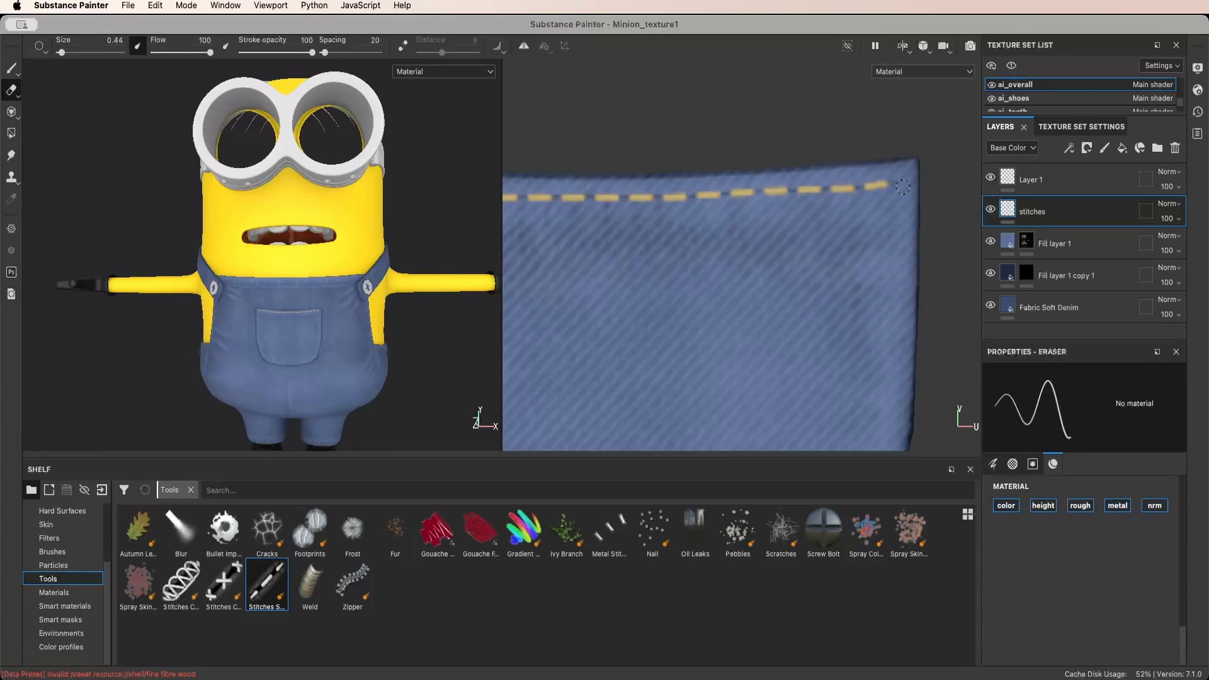
Return to the stitch brush and paint connected straight stitches down the pocket's left side to the lower corner
{"action": "scroll", "coordinate": [902, 217], "scroll_direction": "down", "scroll_amount": 5}
{"action": "middle_click_drag", "start_coordinate": [894, 209], "coordinate": [913, 208], "text": "alt"}
{"action": "middle_click_drag", "start_coordinate": [683, 216], "coordinate": [742, 211], "text": "alt"}
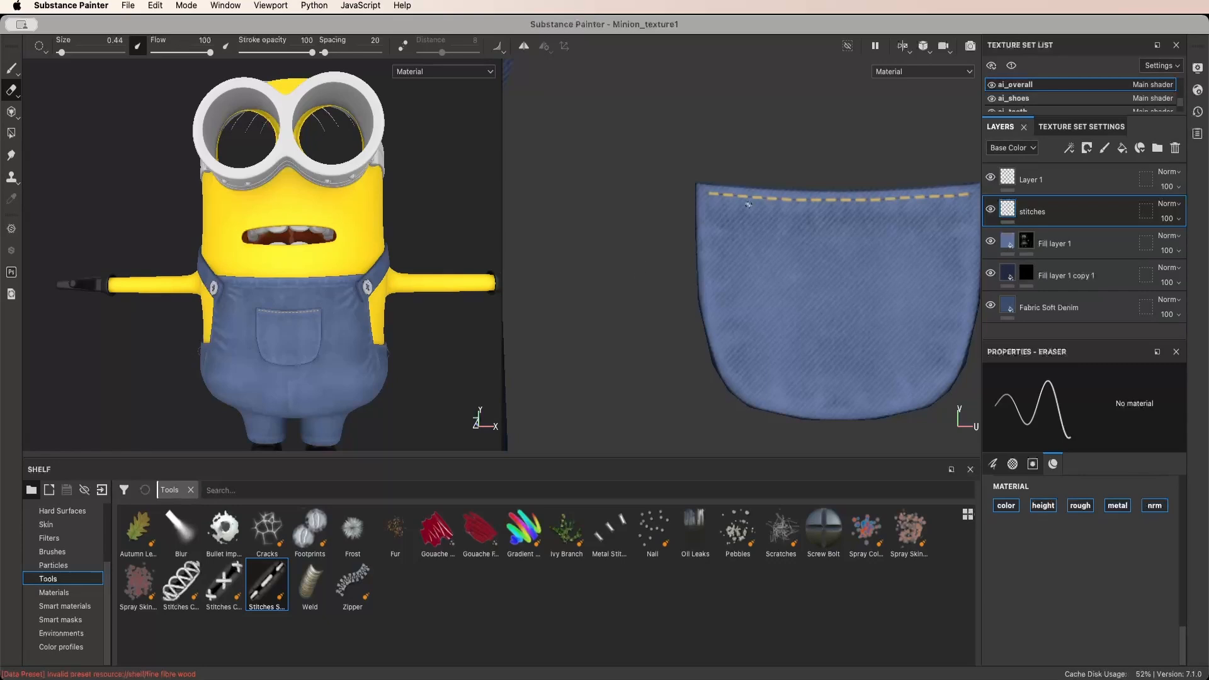
{"action": "middle_click_drag", "start_coordinate": [748, 204], "coordinate": [626, 190], "text": "alt"}
{"action": "scroll", "coordinate": [659, 194], "scroll_direction": "up", "scroll_amount": 2}
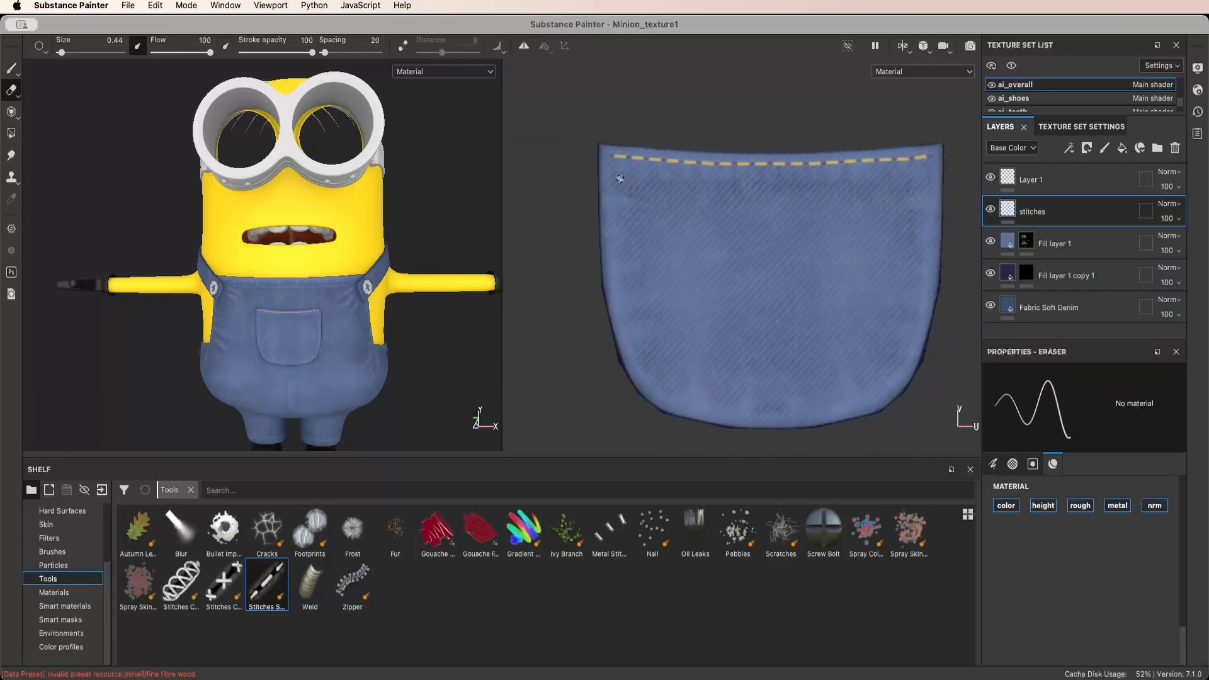
{"action": "key", "text": "1"}
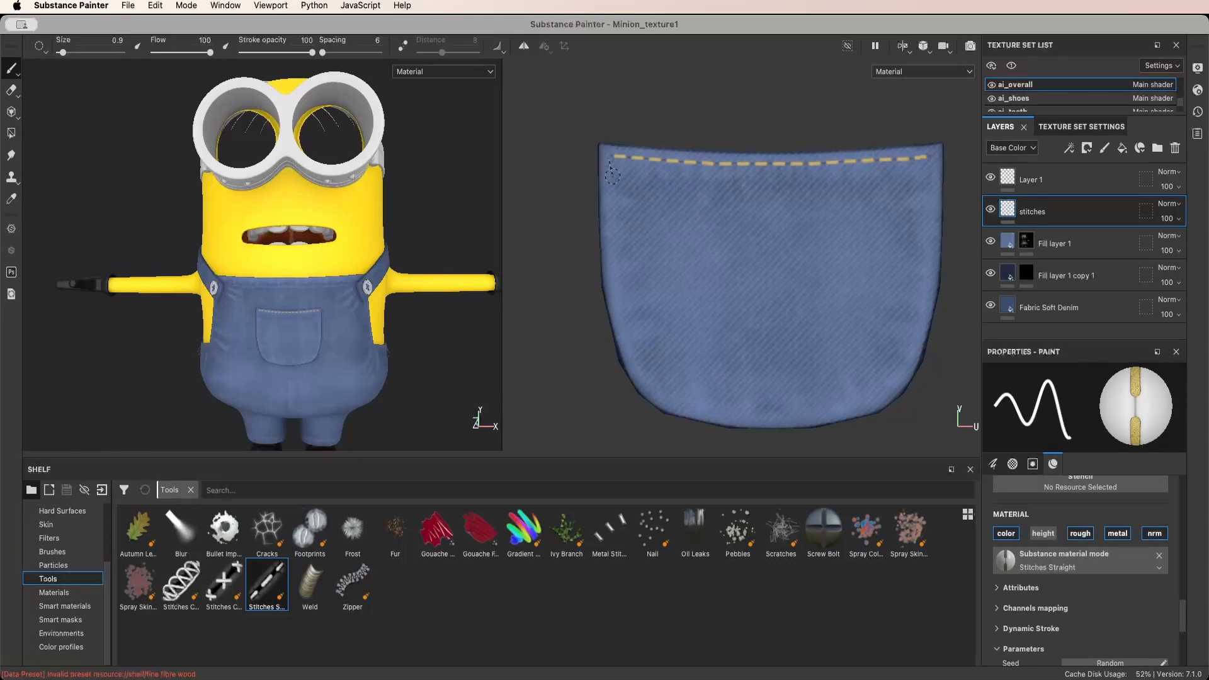
{"action": "left_click", "coordinate": [611, 234], "text": "shift"}
{"action": "left_click", "coordinate": [614, 268], "text": "shift"}
{"action": "left_click", "coordinate": [618, 300], "text": "shift"}
{"action": "left_click", "coordinate": [629, 346], "text": "shift"}
{"action": "left_click", "coordinate": [635, 361], "text": "shift"}
{"action": "left_click", "coordinate": [648, 385], "text": "shift"}
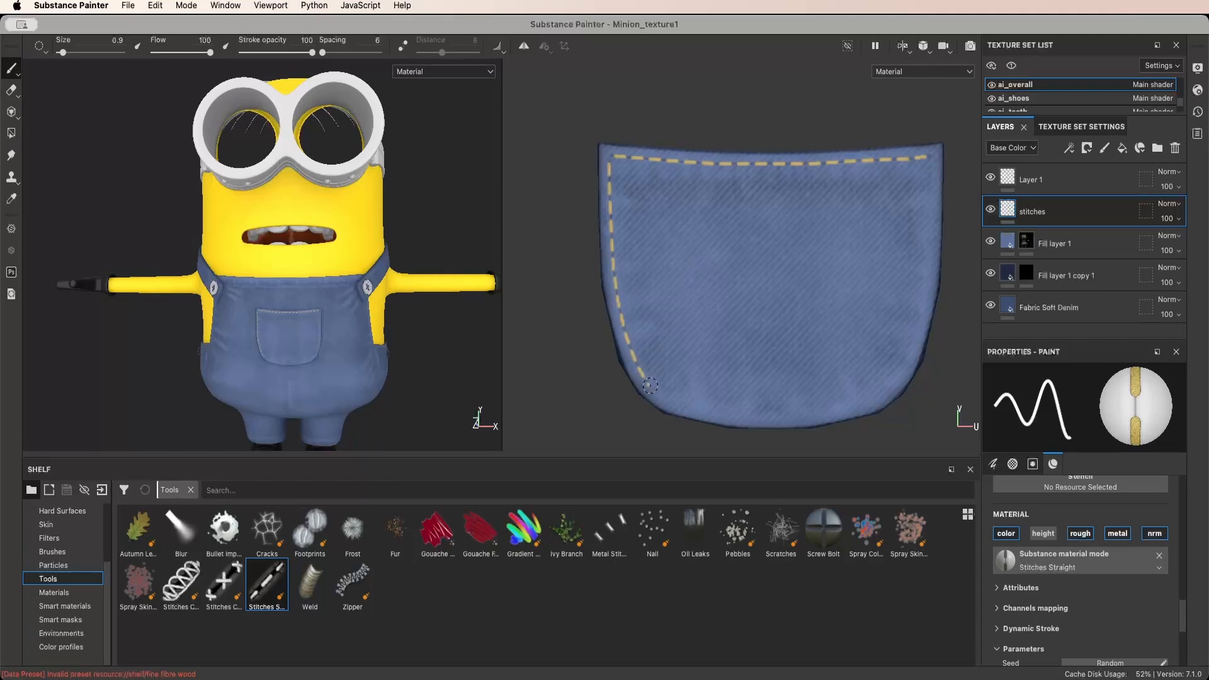
Continue the stitches along the pocket's curved lower edge in short straight segments
{"action": "left_click", "coordinate": [670, 400], "text": "shift"}
{"action": "left_click", "coordinate": [702, 411], "text": "shift"}
{"action": "left_click", "coordinate": [731, 415], "text": "shift"}
{"action": "left_click", "coordinate": [775, 416], "text": "shift"}
{"action": "left_click", "coordinate": [828, 412], "text": "shift"}
{"action": "left_click", "coordinate": [871, 400], "text": "shift"}
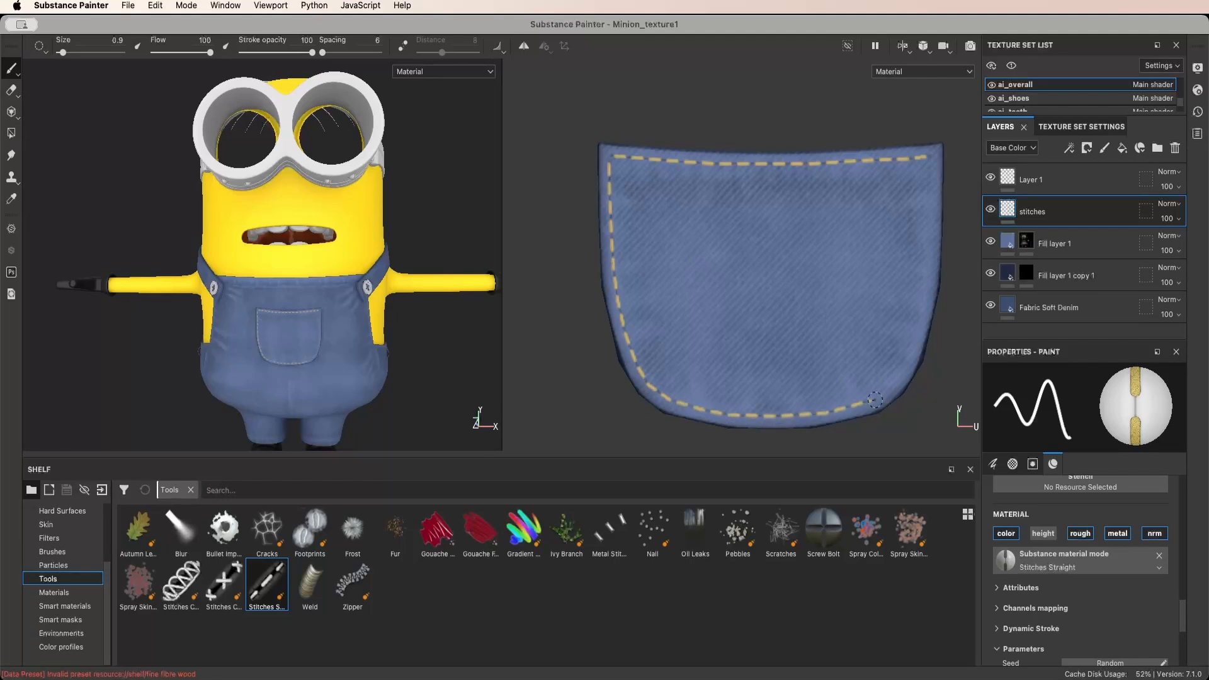
Continue the stitches up the pocket's right side until they meet the upper row
{"action": "left_click", "coordinate": [906, 379], "text": "shift"}
{"action": "left_click", "coordinate": [920, 334], "text": "shift"}
{"action": "left_click", "coordinate": [931, 288], "text": "shift"}
{"action": "left_click", "coordinate": [932, 245], "text": "shift"}
{"action": "left_click", "coordinate": [932, 184], "text": "shift"}
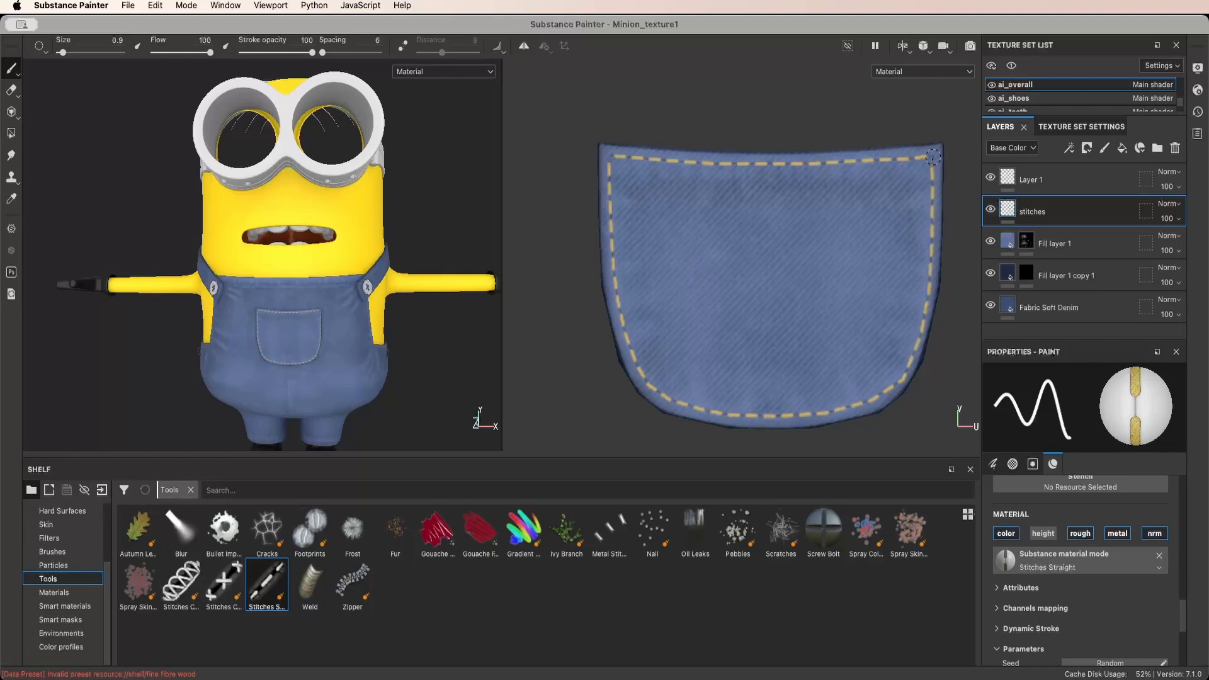
Paint a row of stitches along the full upper edge of the overalls' front bib with spacing 5
{"action": "scroll", "coordinate": [862, 294], "scroll_direction": "down", "scroll_amount": 5}
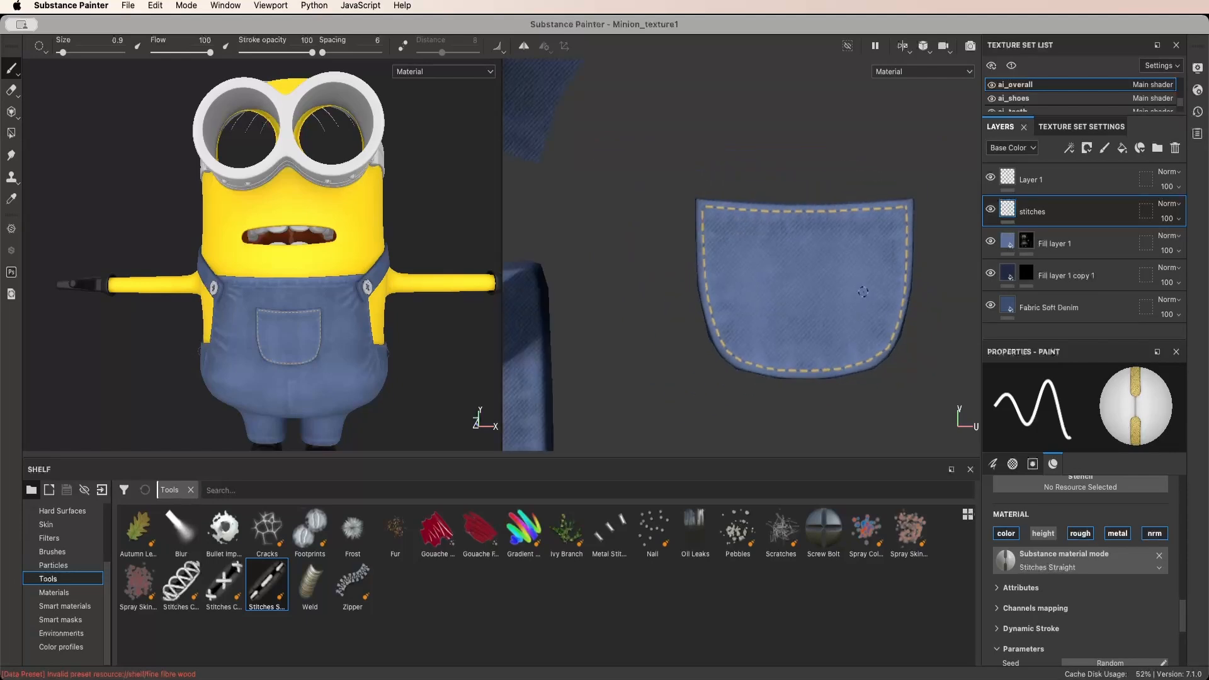
{"action": "scroll", "coordinate": [317, 331], "scroll_direction": "up", "scroll_amount": 5}
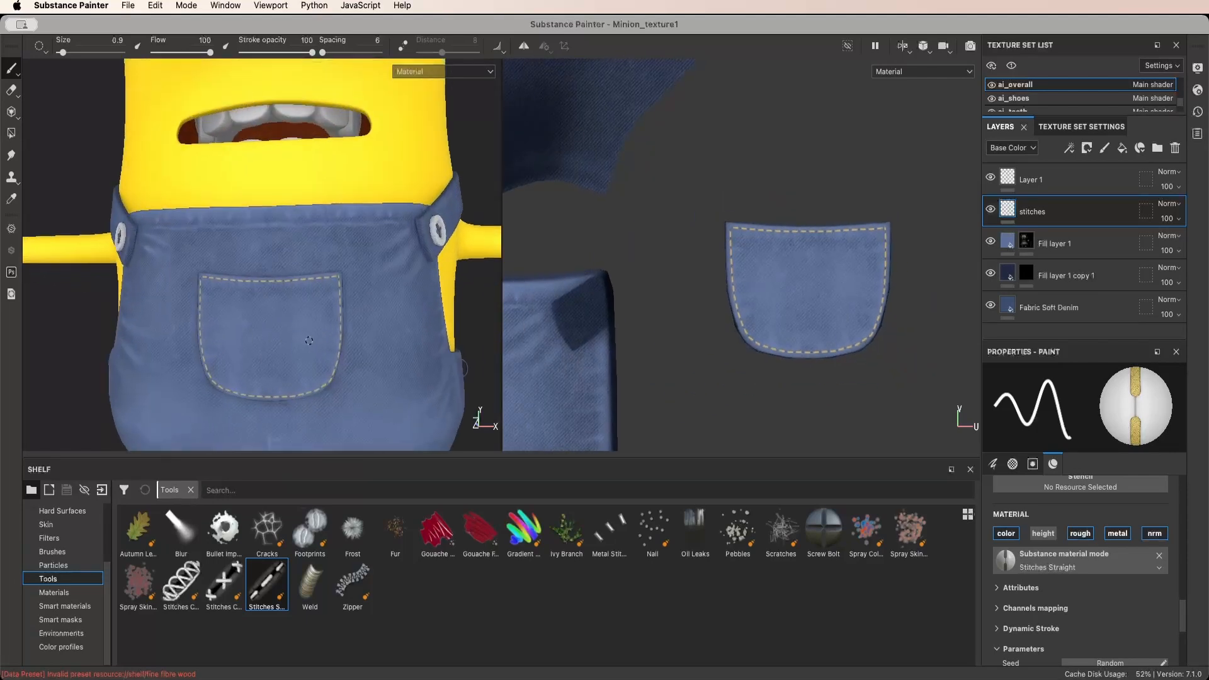
{"action": "scroll", "coordinate": [269, 305], "scroll_direction": "down", "scroll_amount": 5}
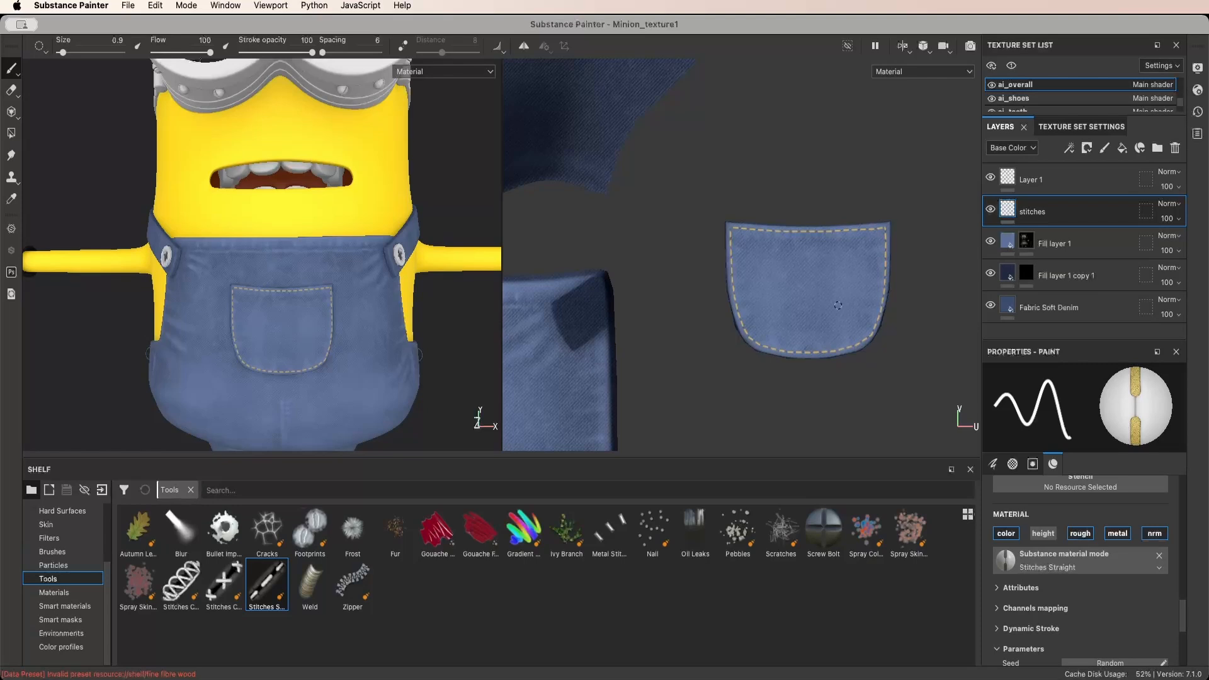
{"action": "scroll", "coordinate": [837, 305], "scroll_direction": "down", "scroll_amount": 3}
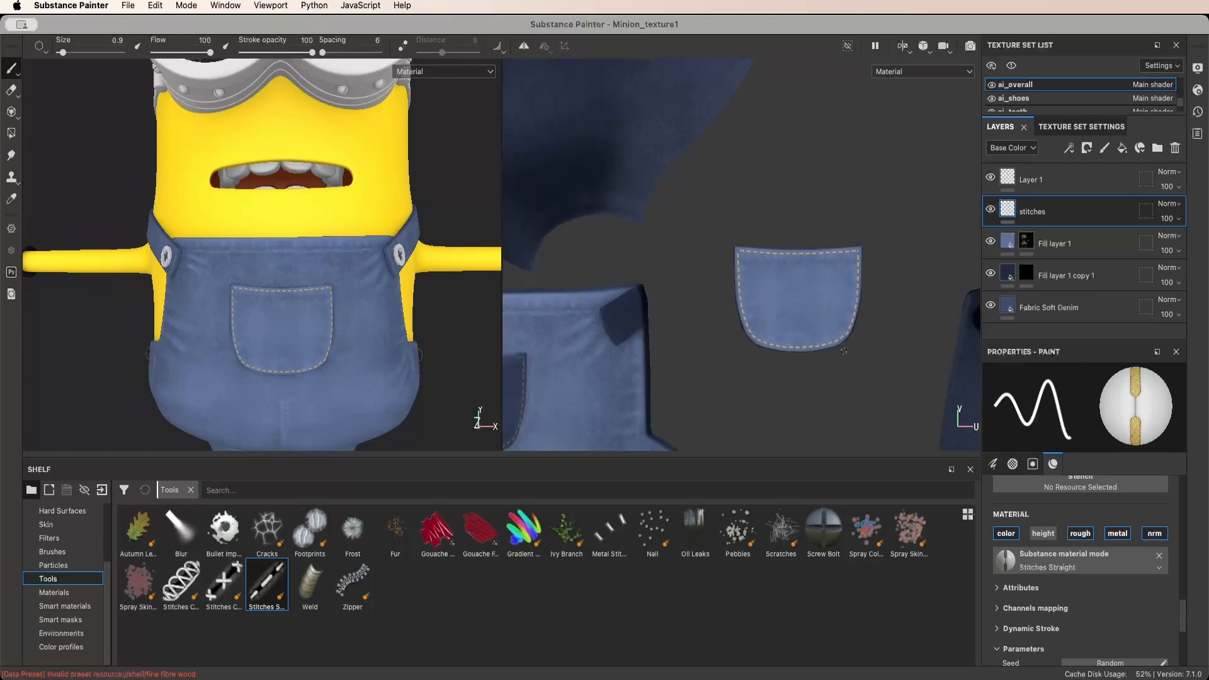
{"action": "scroll", "coordinate": [735, 254], "scroll_direction": "down", "scroll_amount": 3}
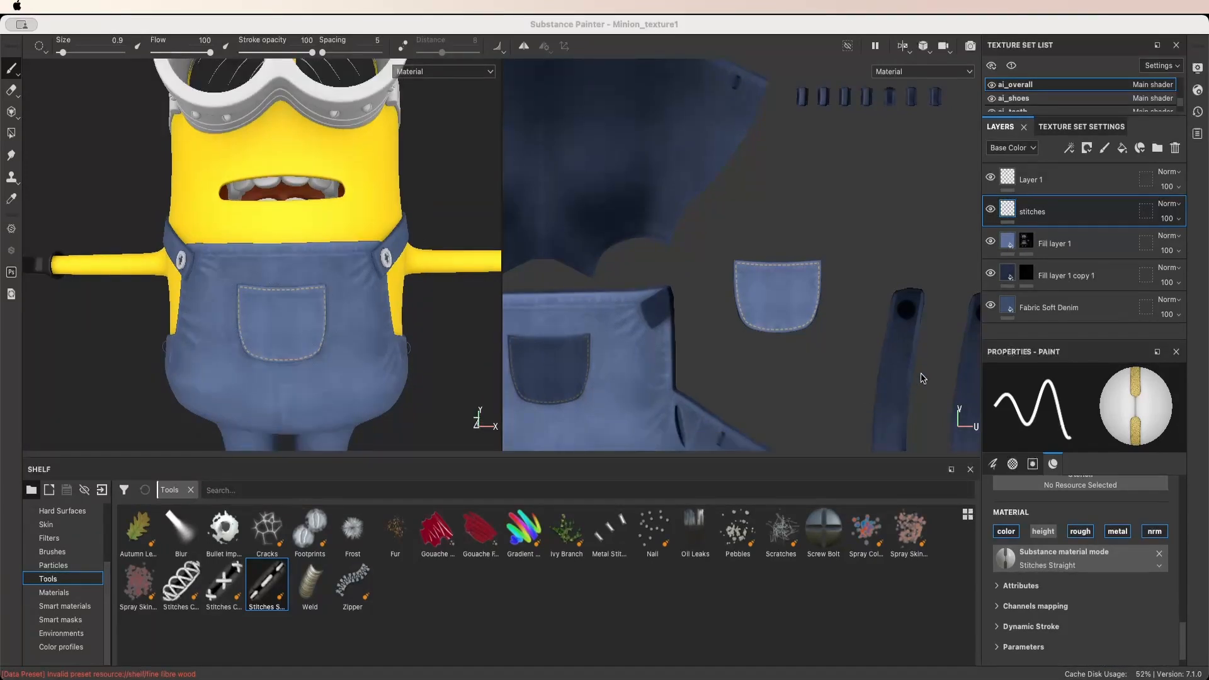
{"action": "middle_click_drag", "start_coordinate": [658, 353], "coordinate": [766, 338], "text": "alt"}
{"action": "scroll", "coordinate": [655, 321], "scroll_direction": "down", "scroll_amount": 3}
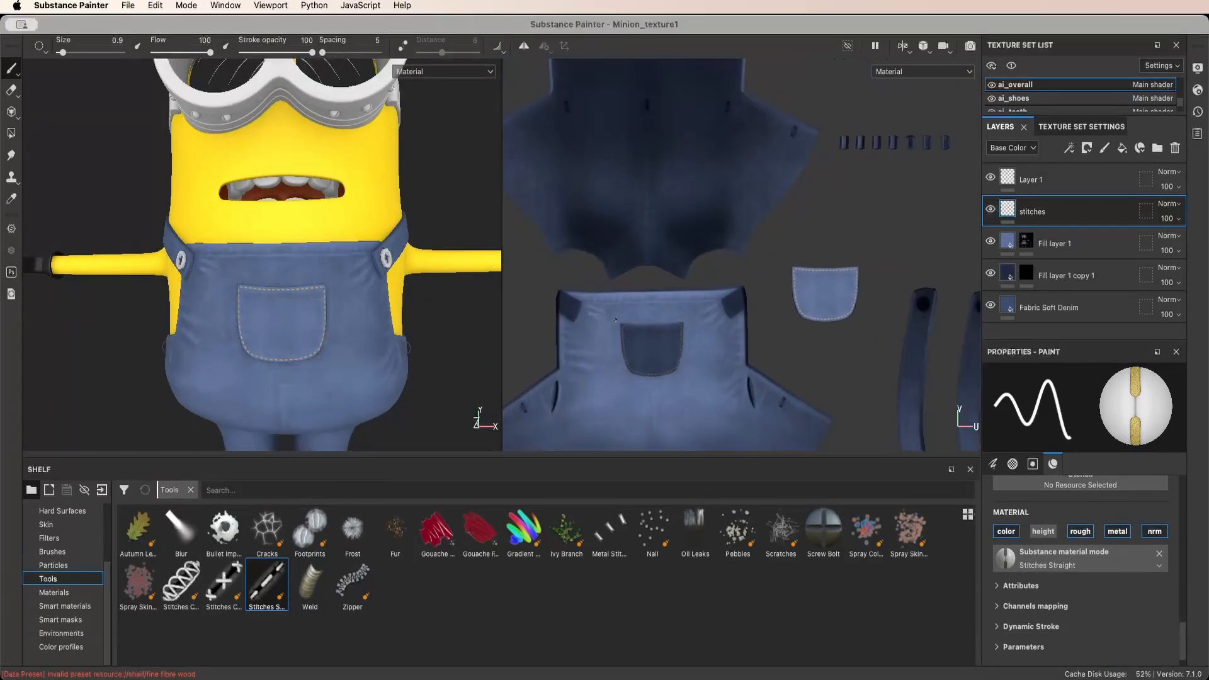
{"action": "middle_click_drag", "start_coordinate": [655, 321], "coordinate": [780, 314], "text": "alt"}
{"action": "scroll", "coordinate": [781, 315], "scroll_direction": "up", "scroll_amount": 5}
{"action": "scroll", "coordinate": [653, 304], "scroll_direction": "up", "scroll_amount": 4}
{"action": "middle_click_drag", "start_coordinate": [607, 292], "coordinate": [615, 307], "text": "alt"}
{"action": "scroll", "coordinate": [616, 304], "scroll_direction": "up", "scroll_amount": 3}
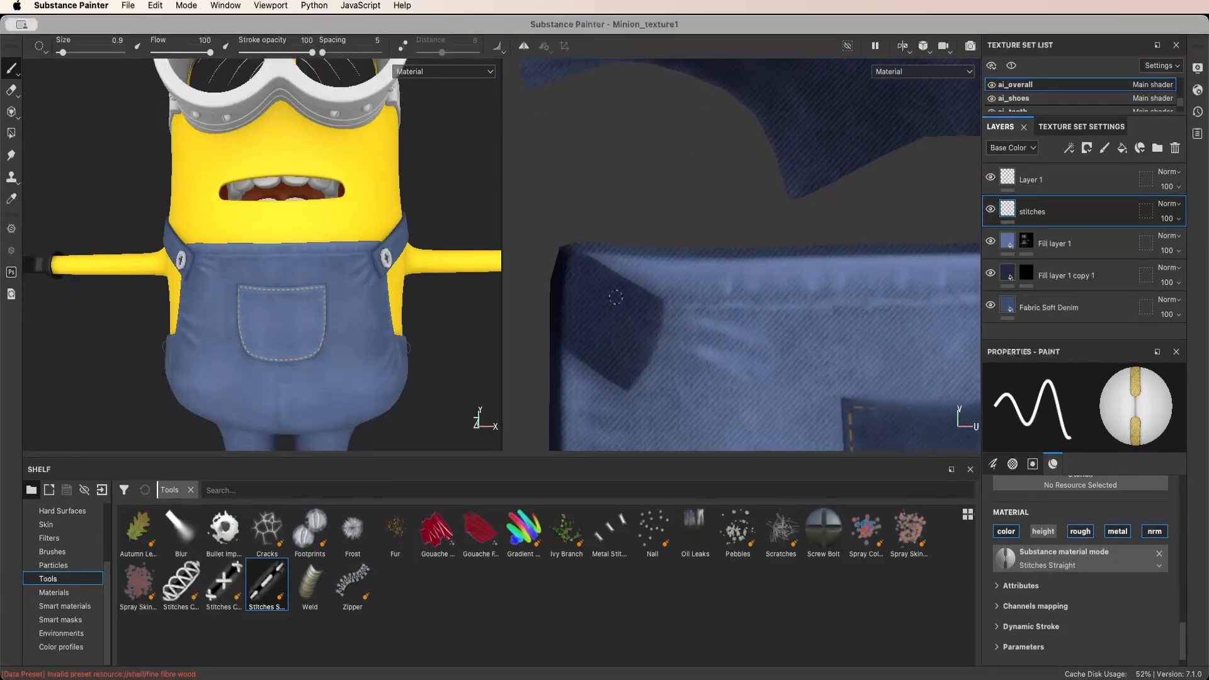
{"action": "scroll", "coordinate": [571, 255], "scroll_direction": "down", "scroll_amount": 2}
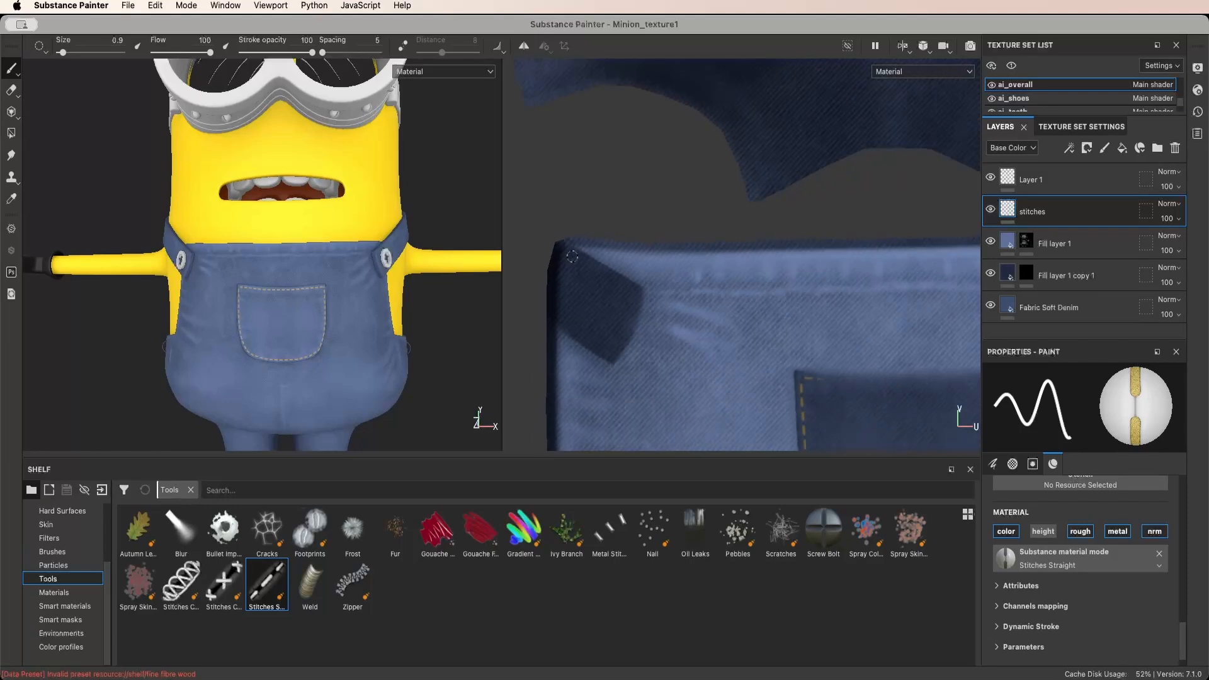
{"action": "left_click_drag", "start_coordinate": [569, 255], "coordinate": [914, 257]}
{"action": "middle_click_drag", "start_coordinate": [953, 264], "coordinate": [677, 282], "text": "alt"}
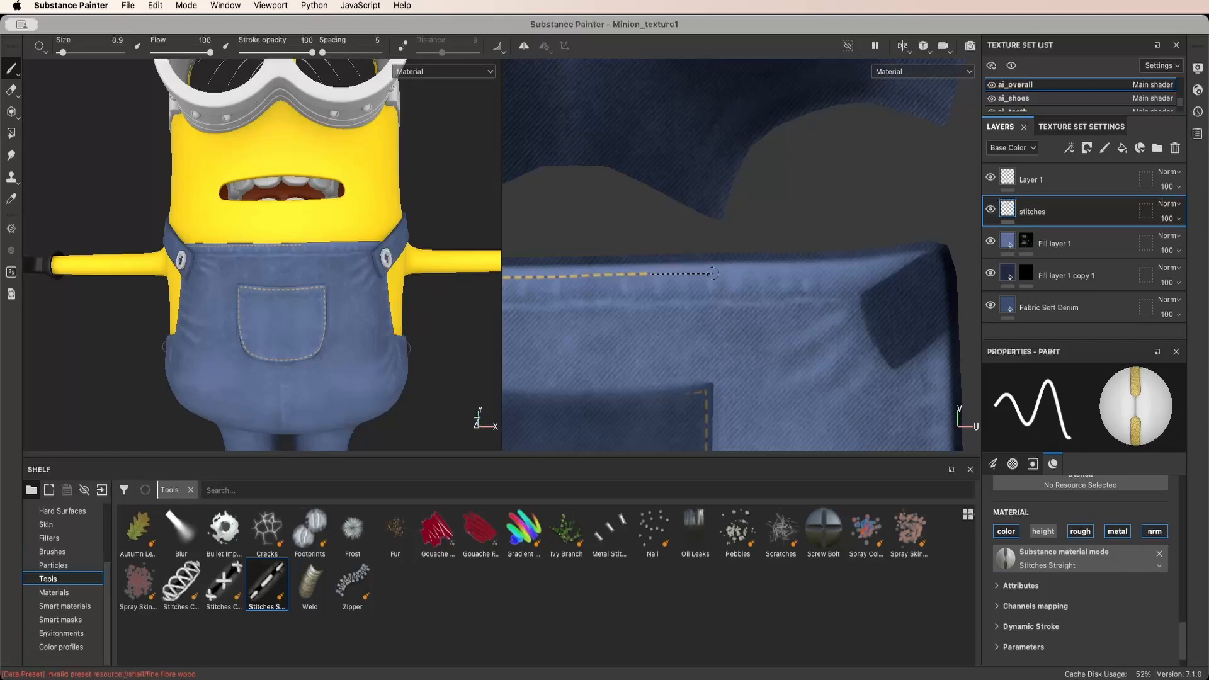
{"action": "left_click_drag", "start_coordinate": [712, 273], "coordinate": [867, 269]}
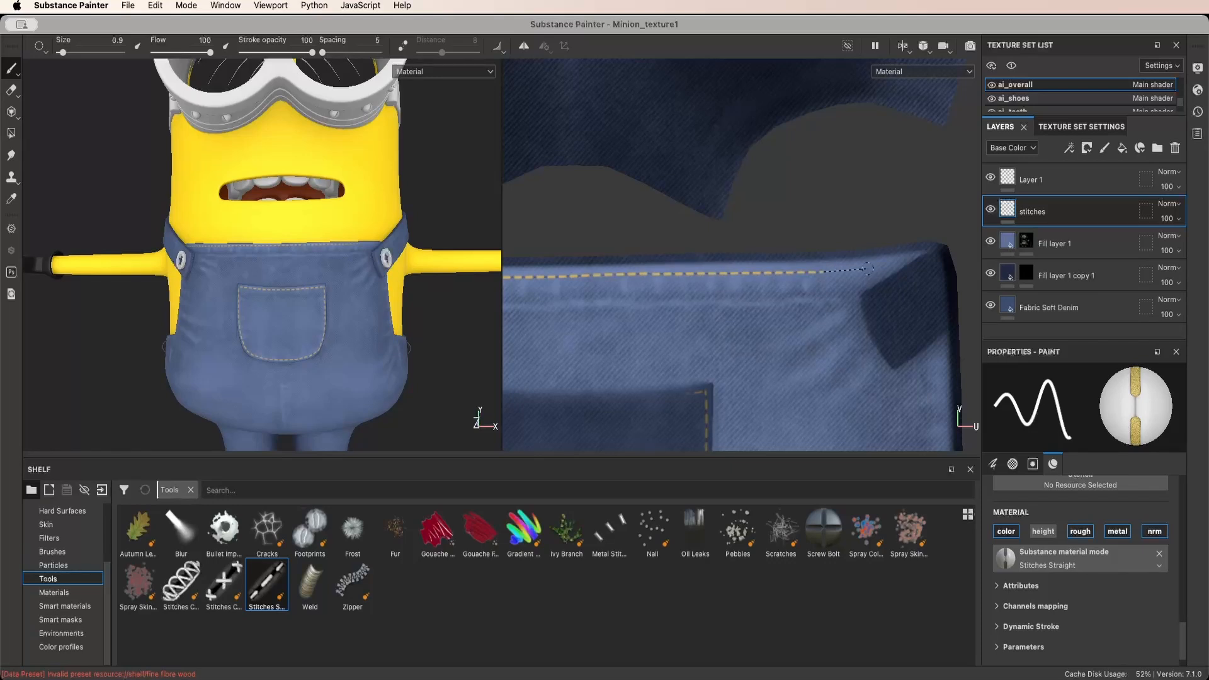
{"action": "left_click", "coordinate": [926, 266], "text": "shift"}
Start a second stitch row below the first one, running from the bib's left corner towards the middle
{"action": "mouse_move", "coordinate": [604, 302]}
{"action": "middle_mouse_down", "text": "alt"}
{"action": "mouse_move", "coordinate": [783, 282]}
{"action": "mouse_move", "coordinate": [758, 279]}
{"action": "middle_mouse_up", "text": "alt"}
{"action": "scroll", "coordinate": [783, 282], "scroll_direction": "down", "scroll_amount": 5}
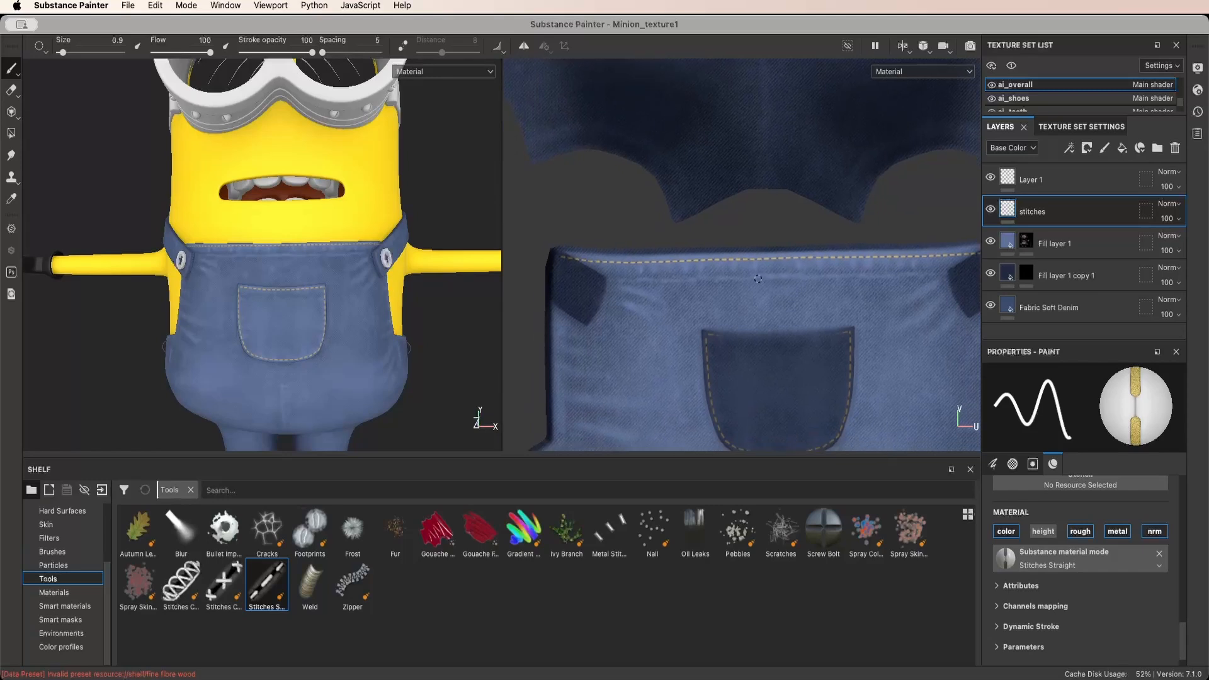
{"action": "mouse_move", "coordinate": [584, 288]}
{"action": "middle_mouse_down", "text": "alt"}
{"action": "mouse_move", "coordinate": [625, 285]}
{"action": "mouse_move", "coordinate": [575, 282]}
{"action": "middle_mouse_up", "text": "alt"}
{"action": "scroll", "coordinate": [616, 277], "scroll_direction": "up", "scroll_amount": 5}
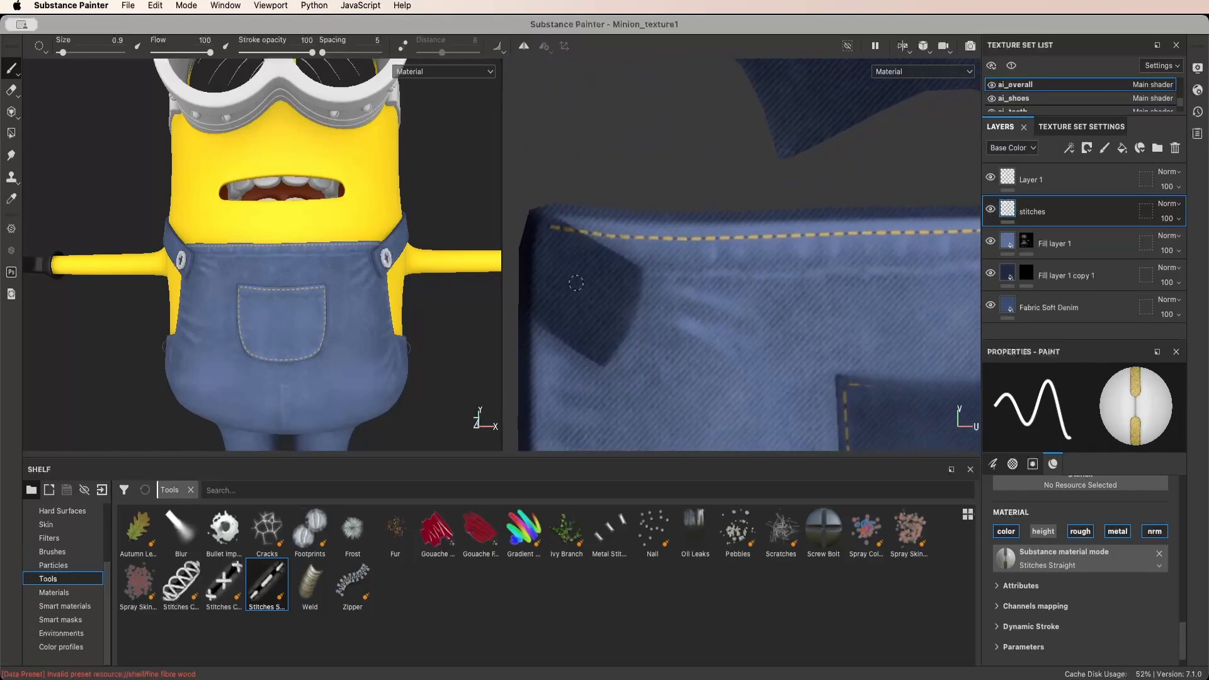
{"action": "left_click", "coordinate": [547, 257]}
{"action": "left_click", "coordinate": [637, 263], "text": "shift"}
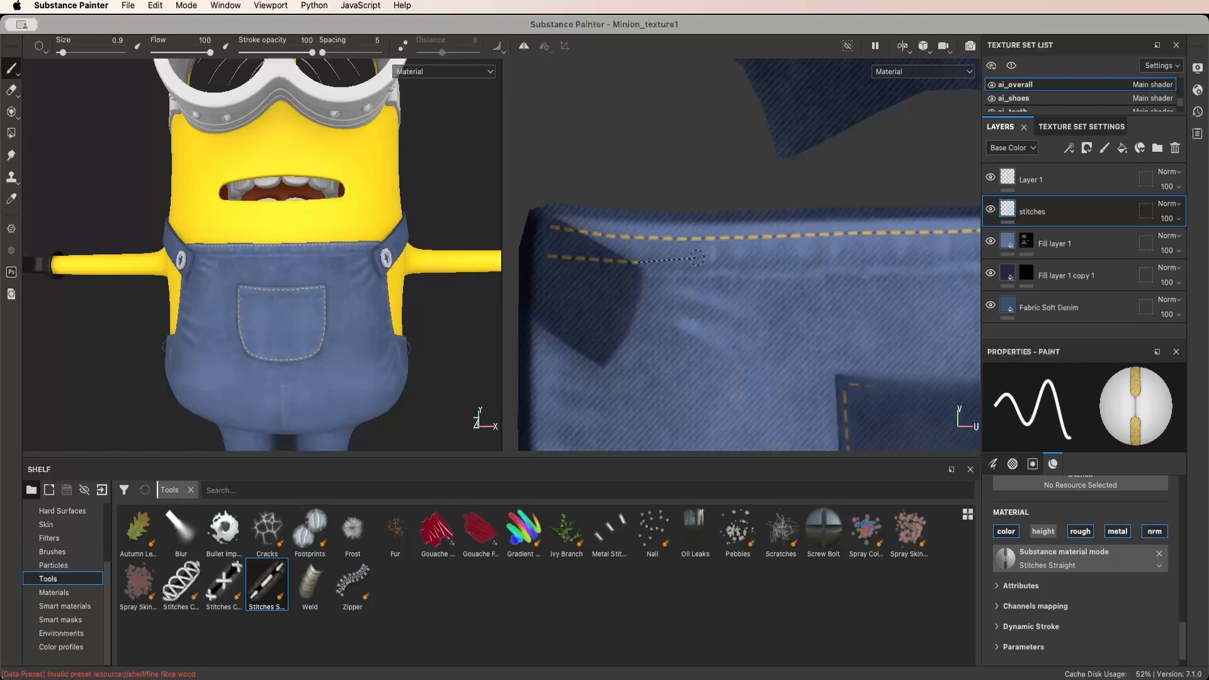
{"action": "left_click", "coordinate": [793, 262], "text": "shift"}
{"action": "left_click", "coordinate": [882, 258], "text": "shift"}
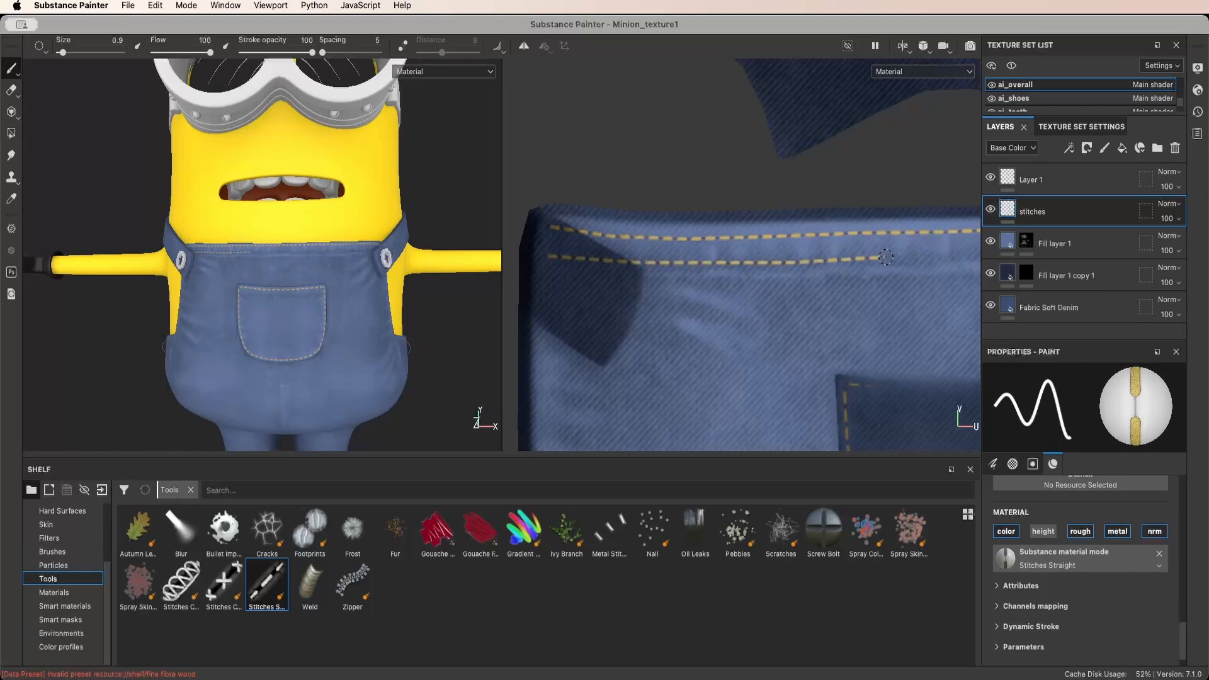
{"action": "left_click", "coordinate": [949, 256], "text": "shift"}
Continue the second stitch row in straight segments from the bib's middle to its right corner
{"action": "middle_click_drag", "start_coordinate": [958, 259], "coordinate": [593, 276], "text": "alt"}
{"action": "scroll", "coordinate": [649, 271], "scroll_direction": "down", "scroll_amount": 3}
{"action": "scroll", "coordinate": [586, 271], "scroll_direction": "up", "scroll_amount": 1}
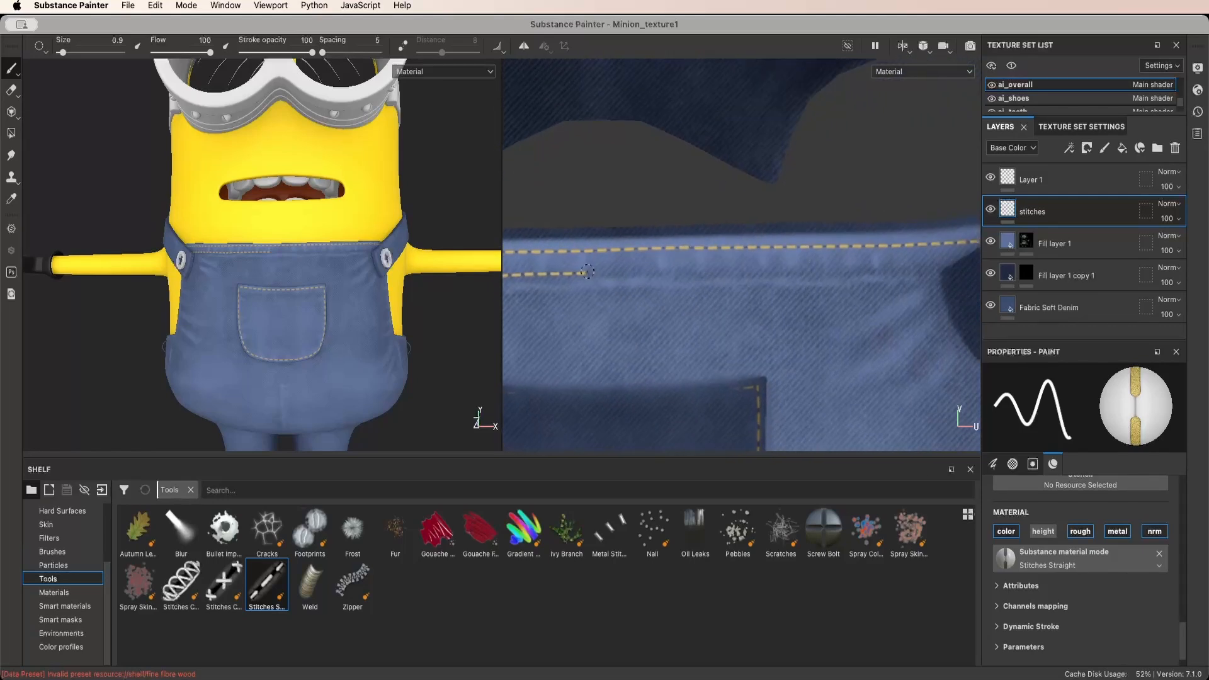
{"action": "scroll", "coordinate": [586, 271], "scroll_direction": "up", "scroll_amount": 1}
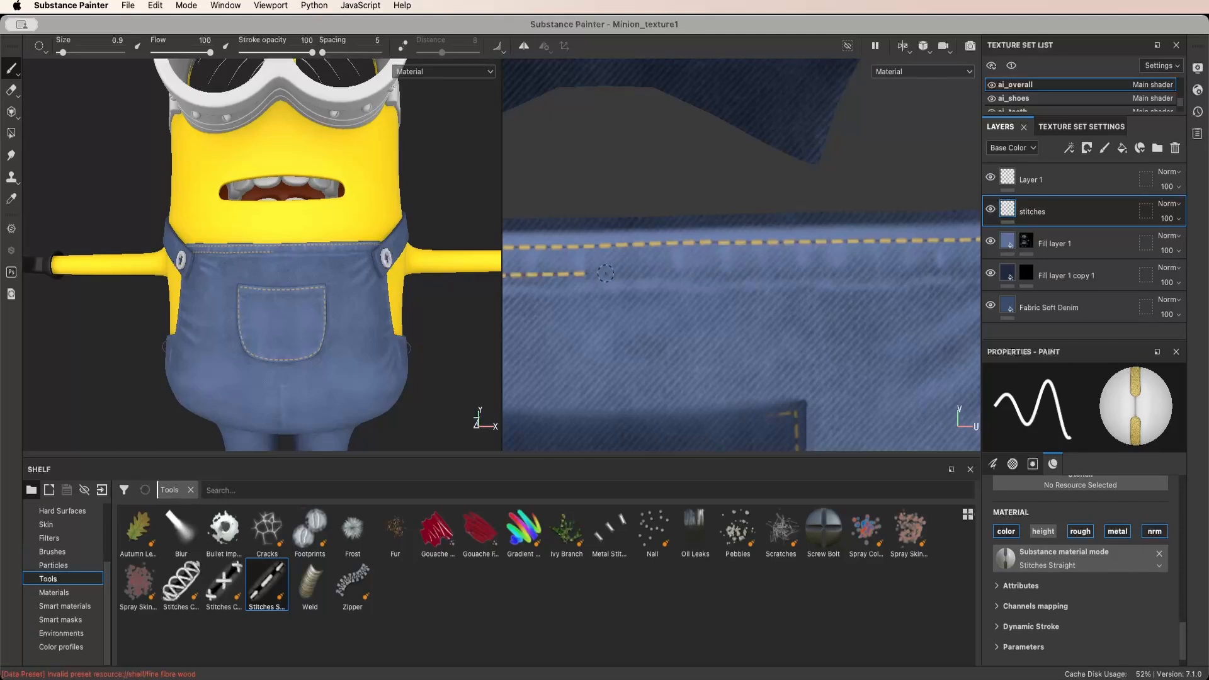
{"action": "left_click", "coordinate": [717, 268], "text": "shift"}
{"action": "left_click", "coordinate": [801, 267], "text": "shift"}
{"action": "left_click", "coordinate": [885, 267], "text": "shift"}
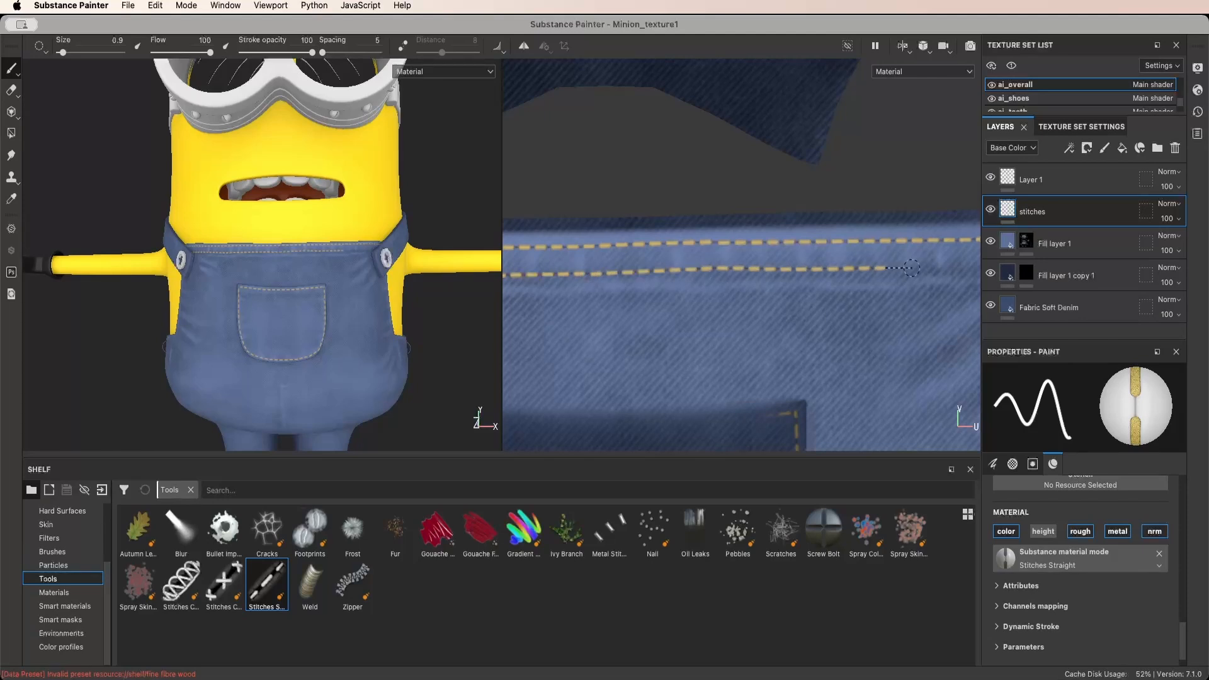
{"action": "left_click", "coordinate": [966, 267], "text": "shift"}
{"action": "middle_click_drag", "start_coordinate": [966, 271], "coordinate": [715, 274]}
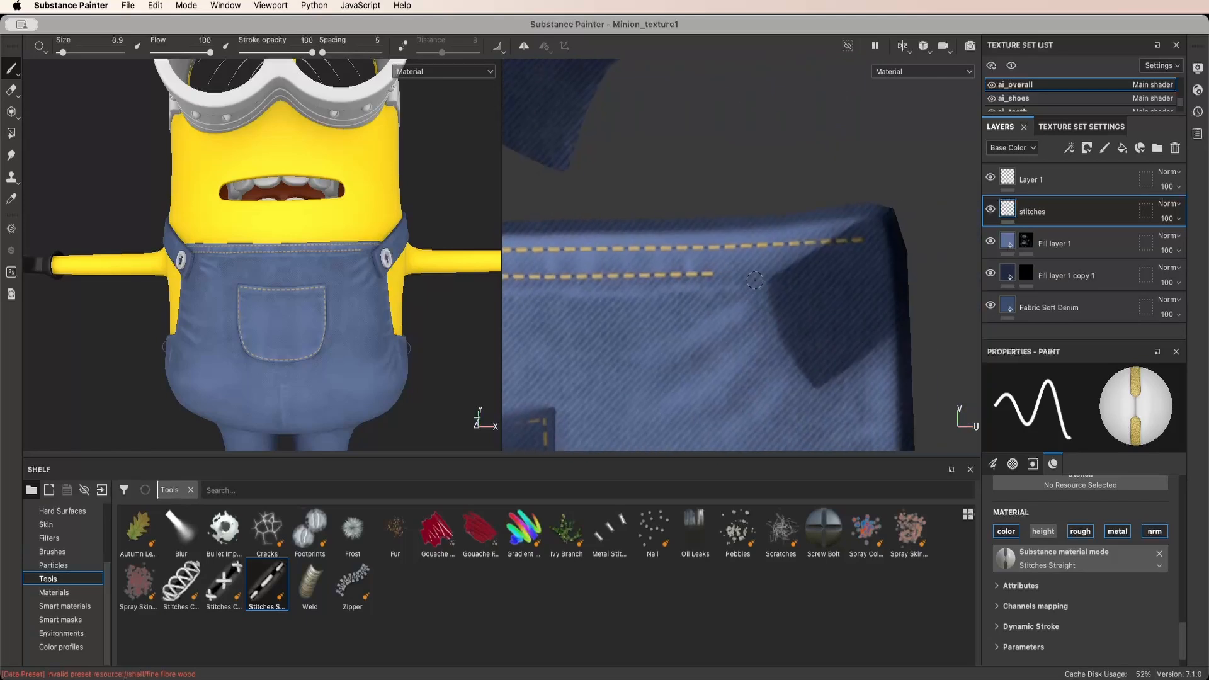
{"action": "left_click", "coordinate": [813, 270], "text": "shift"}
{"action": "left_click", "coordinate": [864, 267], "text": "shift"}
Paint a straight stitch row down the bib's left side edge to where it meets the waist
{"action": "scroll", "coordinate": [863, 267], "scroll_direction": "down", "scroll_amount": 10}
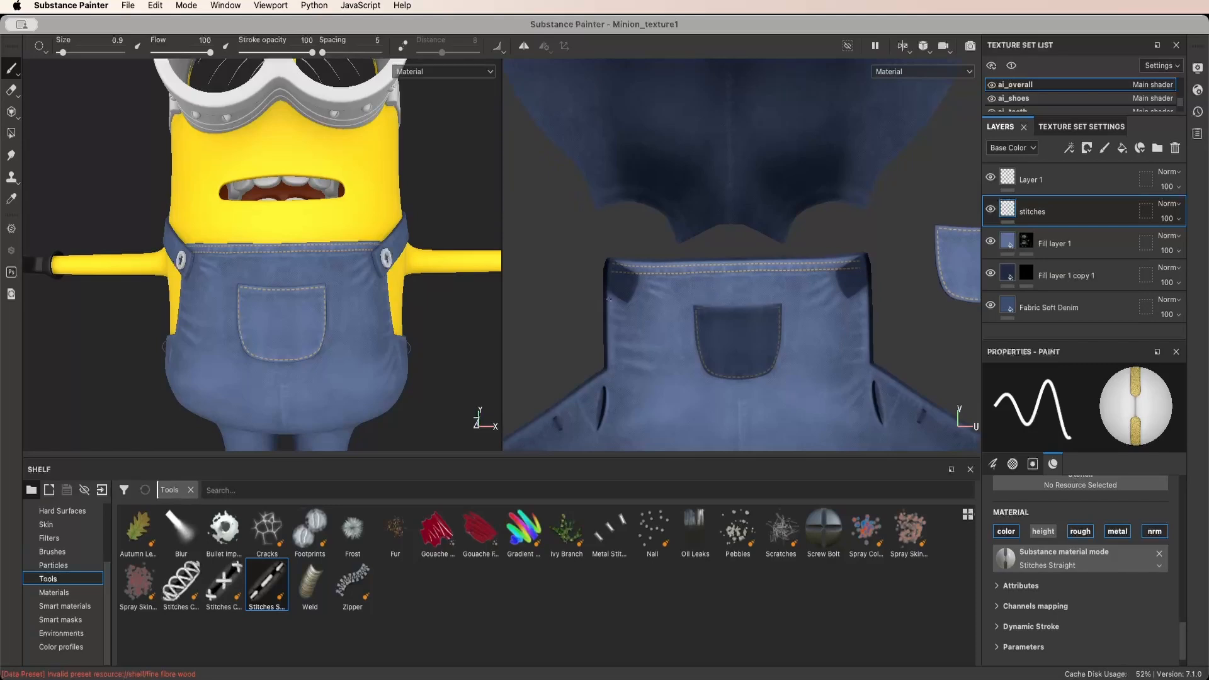
{"action": "scroll", "coordinate": [315, 258], "scroll_direction": "up", "scroll_amount": 5}
{"action": "left_click_drag", "start_coordinate": [316, 259], "coordinate": [320, 286], "text": "alt"}
{"action": "scroll", "coordinate": [320, 285], "scroll_direction": "down", "scroll_amount": 5}
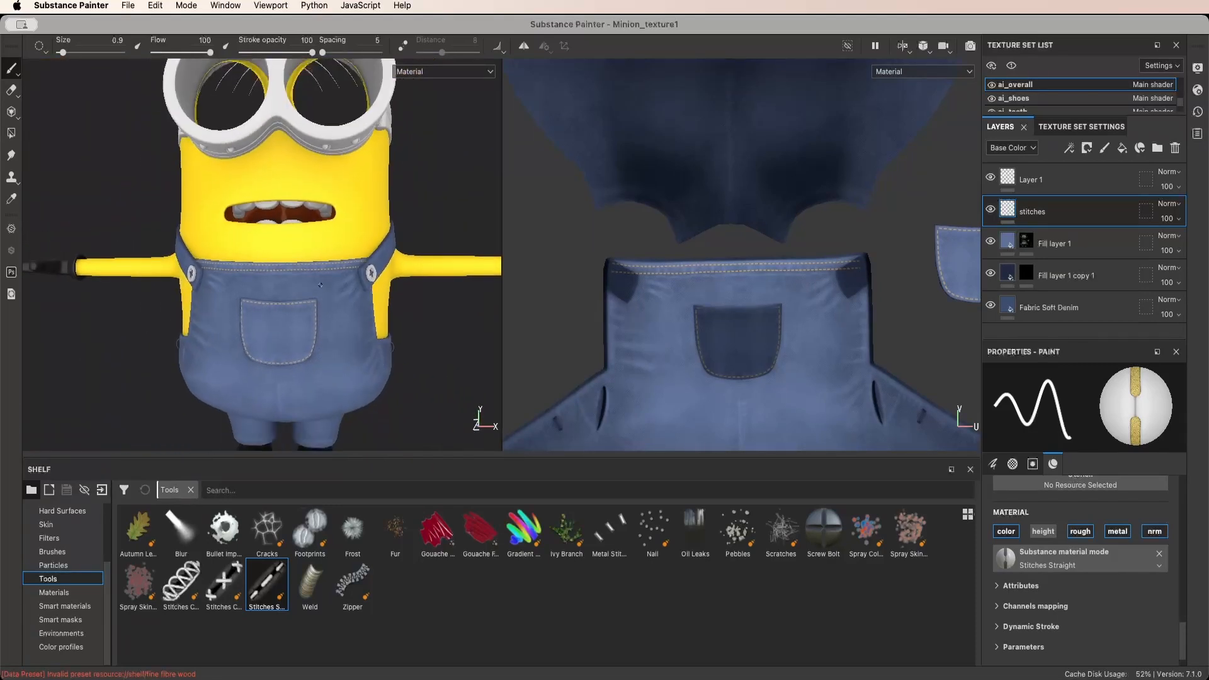
{"action": "left_click", "coordinate": [1048, 664]}
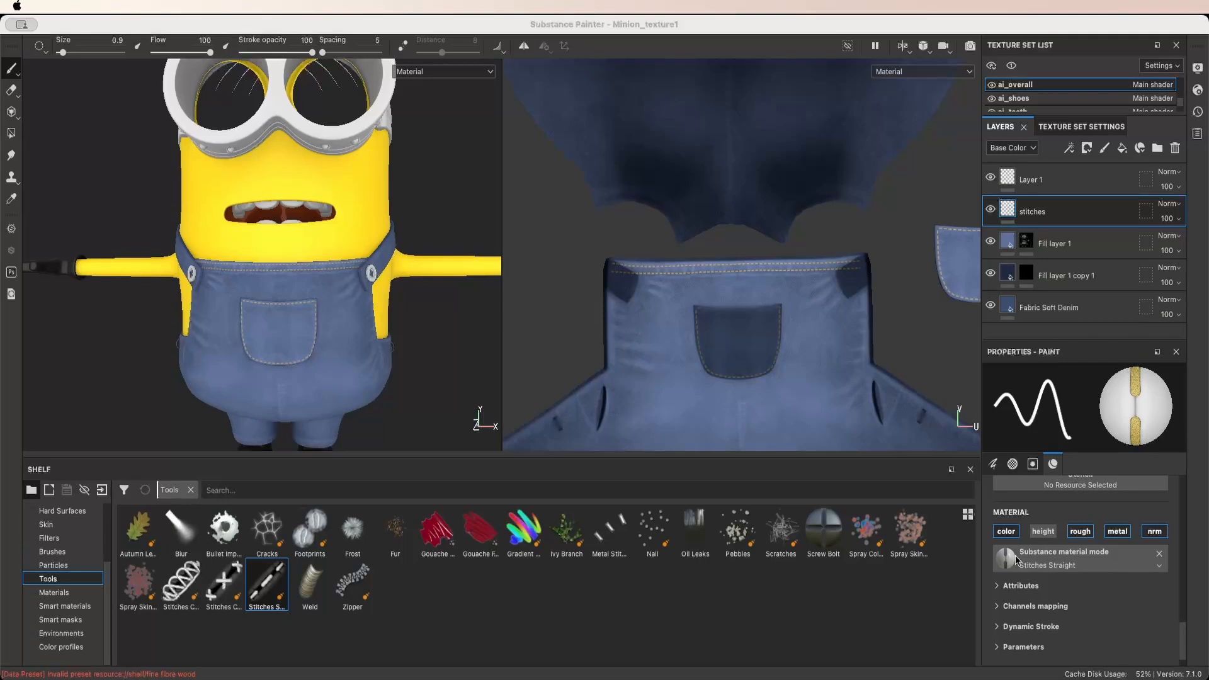
{"action": "left_click", "coordinate": [251, 345]}
{"action": "left_click_drag", "start_coordinate": [232, 346], "coordinate": [429, 338], "text": "alt"}
{"action": "scroll", "coordinate": [624, 241], "scroll_direction": "up", "scroll_amount": 6}
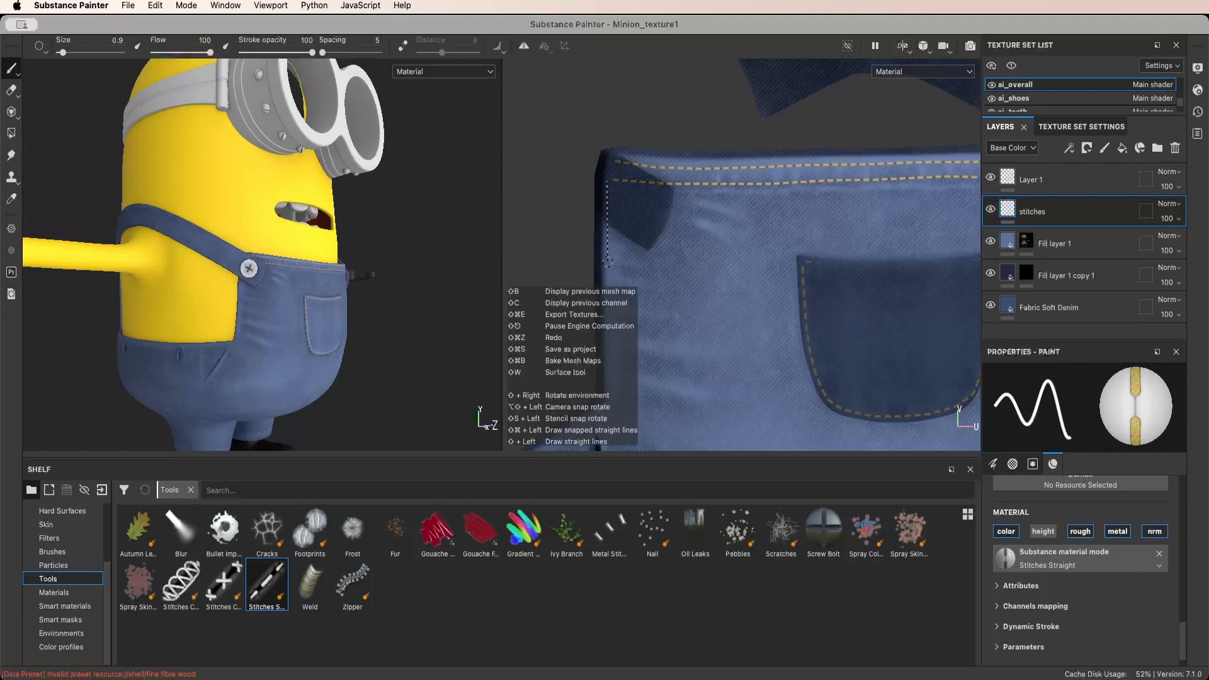
{"action": "left_click", "coordinate": [610, 331], "text": "shift"}
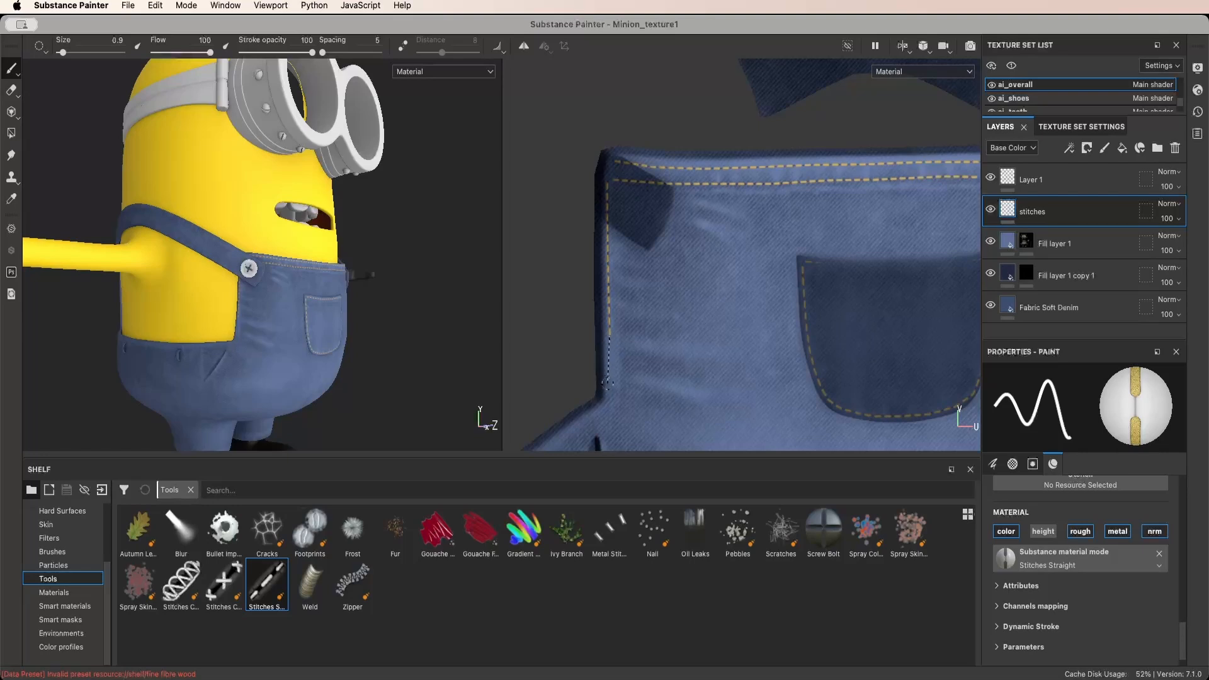
{"action": "left_click", "coordinate": [608, 398], "text": "shift"}
Add a parallel inner stitch row down the bib's left edge and extend both rows along the curved side slit
{"action": "left_click", "coordinate": [616, 186]}
{"action": "left_click", "coordinate": [617, 254], "text": "shift"}
{"action": "middle_click_drag", "start_coordinate": [622, 412], "coordinate": [645, 259]}
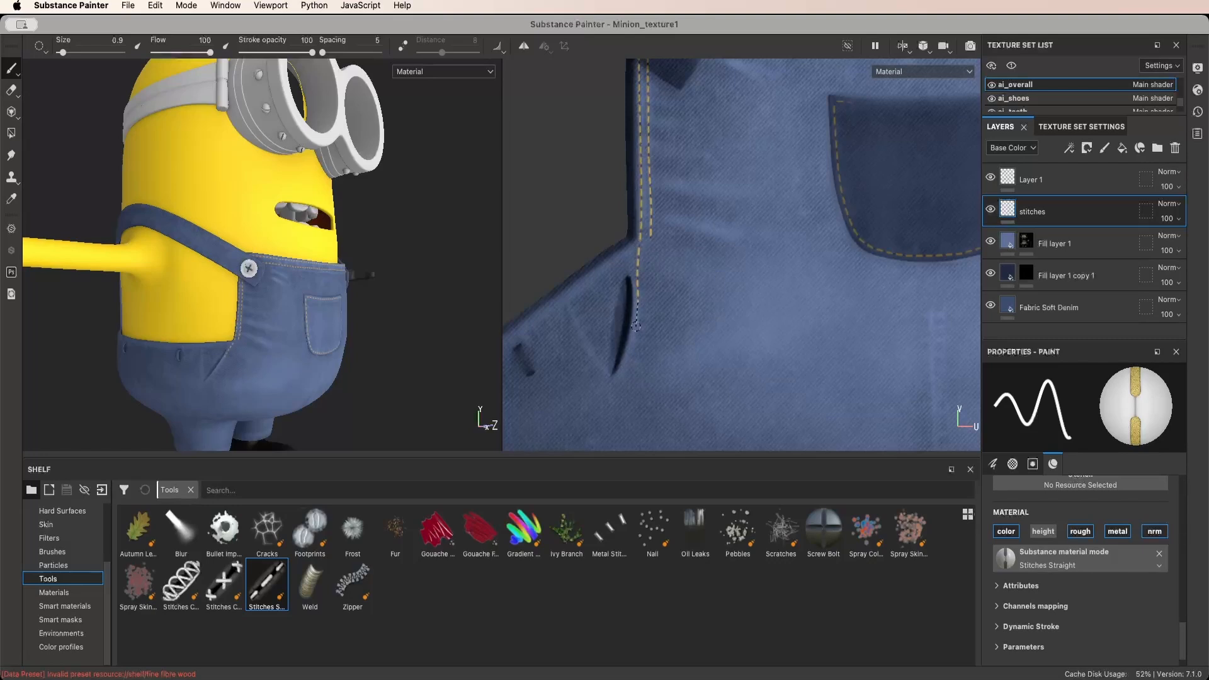
{"action": "left_click", "coordinate": [618, 377], "text": "shift"}
{"action": "left_click", "coordinate": [648, 265], "text": "shift"}
{"action": "left_click", "coordinate": [647, 300], "text": "shift"}
{"action": "left_click", "coordinate": [646, 326], "text": "shift"}
{"action": "scroll", "coordinate": [667, 372], "scroll_direction": "down", "scroll_amount": 5}
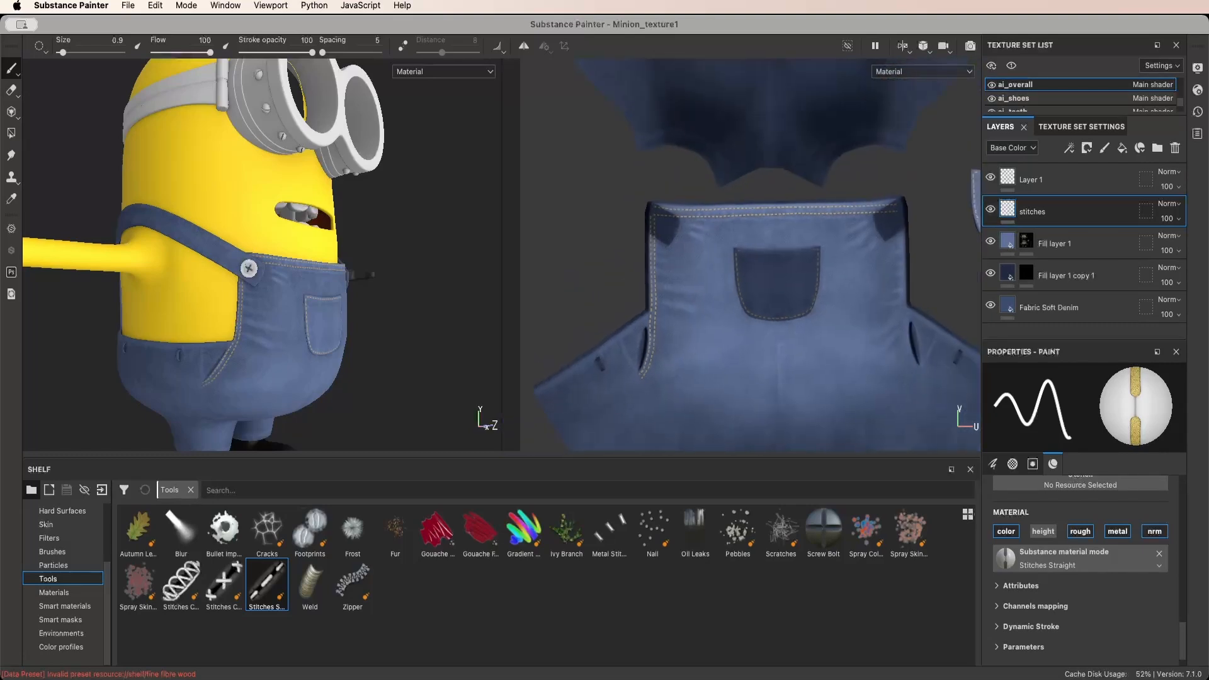
Paint a straight stitch row down the bib's right side edge from the upper corner to the waist
{"action": "middle_click_drag", "start_coordinate": [667, 372], "coordinate": [659, 376], "text": "alt"}
{"action": "left_click_drag", "start_coordinate": [403, 341], "coordinate": [326, 318], "text": "alt"}
{"action": "scroll", "coordinate": [301, 341], "scroll_direction": "up", "scroll_amount": 3}
{"action": "scroll", "coordinate": [301, 342], "scroll_direction": "up", "scroll_amount": 3}
{"action": "scroll", "coordinate": [337, 325], "scroll_direction": "down", "scroll_amount": 5}
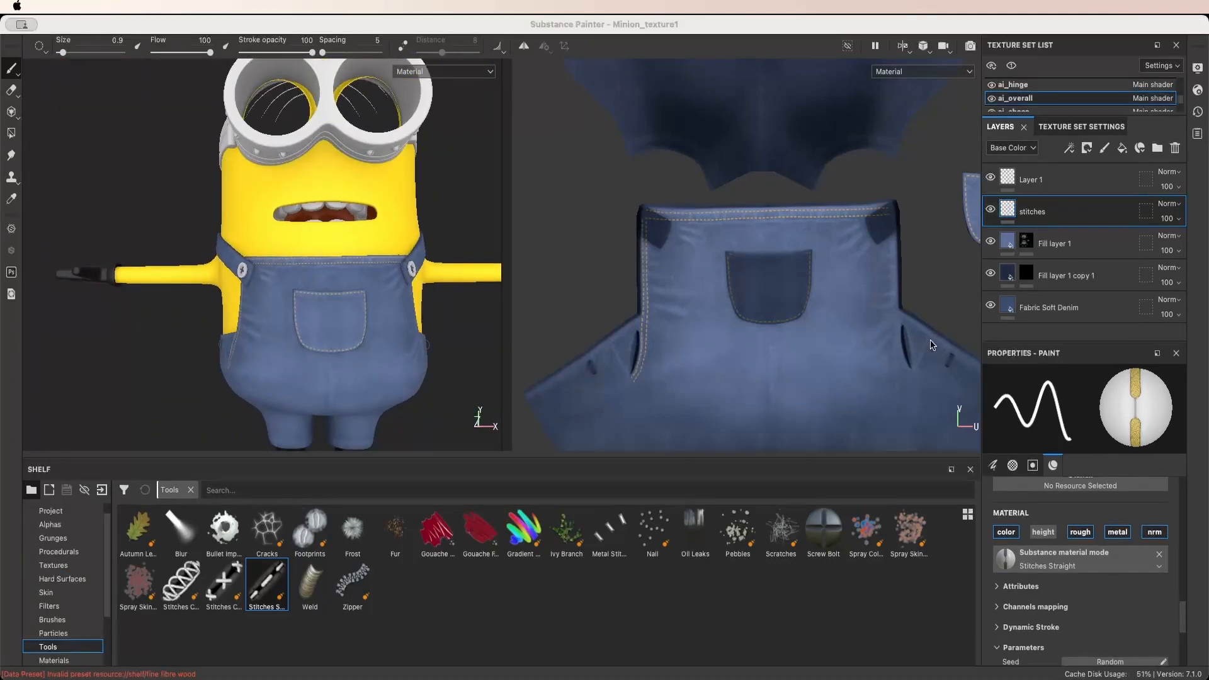
{"action": "scroll", "coordinate": [931, 321], "scroll_direction": "down", "scroll_amount": 1}
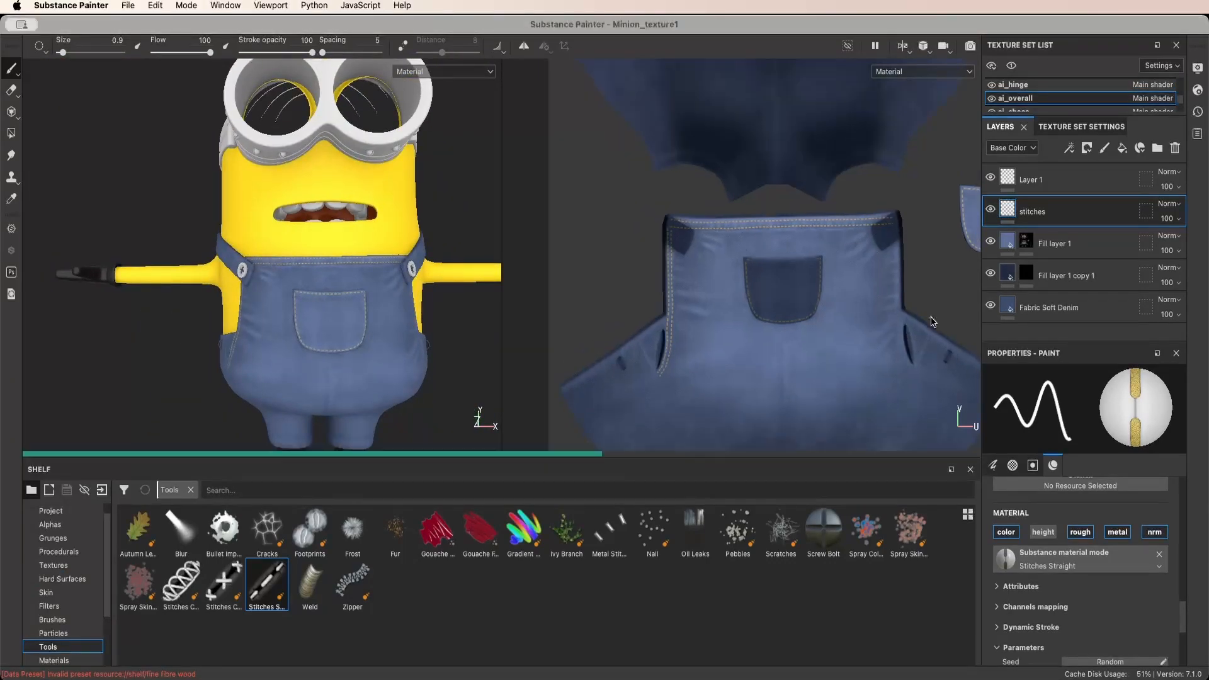
{"action": "scroll", "coordinate": [928, 289], "scroll_direction": "up", "scroll_amount": 5}
{"action": "middle_click_drag", "start_coordinate": [914, 245], "coordinate": [841, 179], "text": "alt"}
{"action": "scroll", "coordinate": [960, 294], "scroll_direction": "up", "scroll_amount": 3}
{"action": "scroll", "coordinate": [885, 246], "scroll_direction": "up", "scroll_amount": 3}
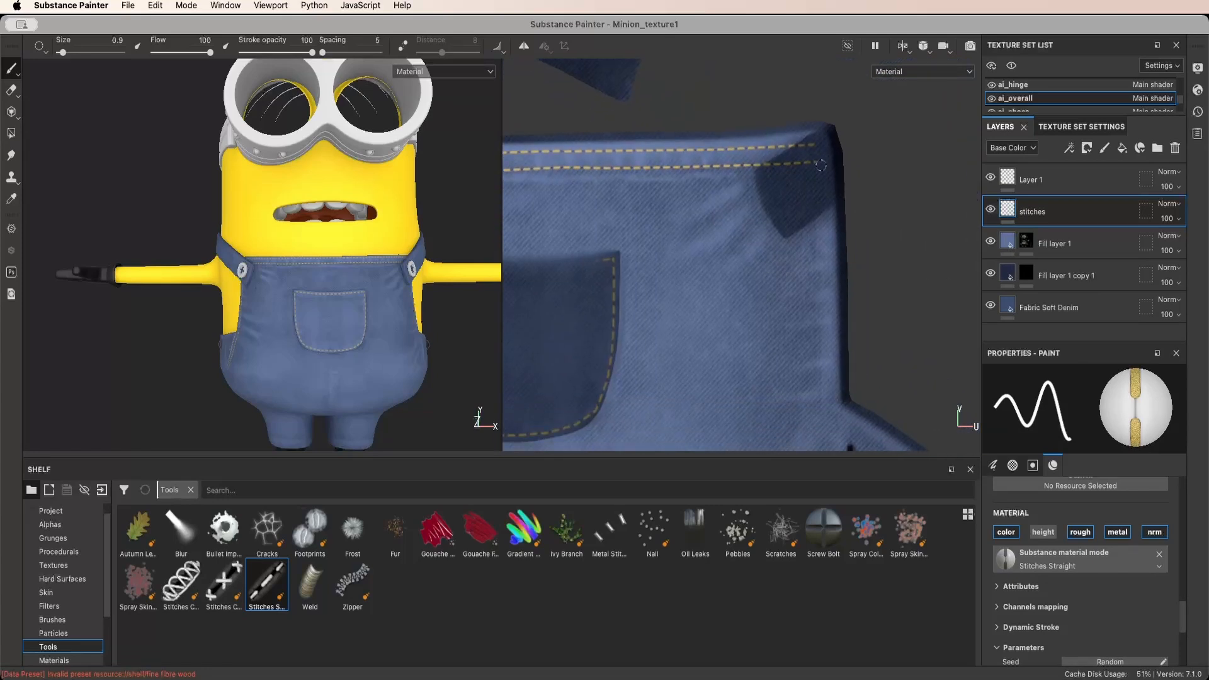
{"action": "left_click_drag", "start_coordinate": [821, 166], "coordinate": [823, 330]}
{"action": "left_click_drag", "start_coordinate": [825, 407], "coordinate": [747, 231], "text": "alt"}
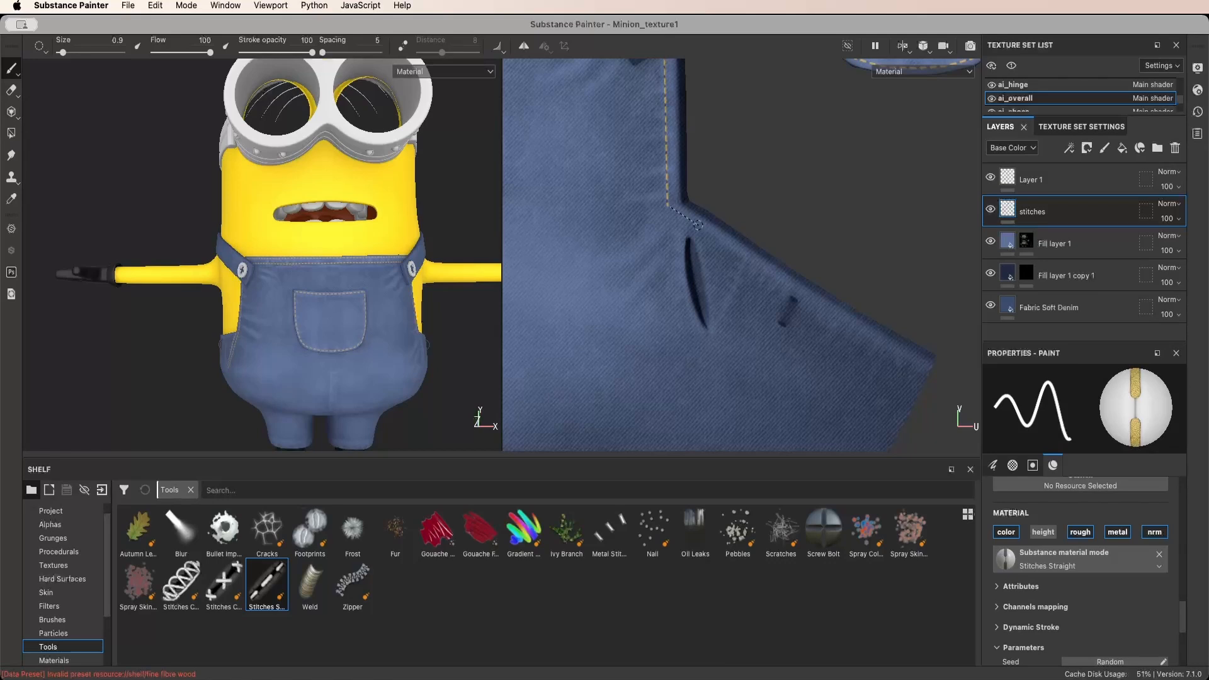
Undo the stray segment along the right waist edge and curve the stitch row along the side slit instead
{"action": "mouse_move", "coordinate": [698, 225]}
{"action": "left_mouse_down"}
{"action": "mouse_move", "coordinate": [789, 285]}
{"action": "mouse_move", "coordinate": [751, 257]}
{"action": "left_mouse_up"}
{"action": "key", "text": "super+z"}
{"action": "mouse_move", "coordinate": [668, 209]}
{"action": "left_mouse_down"}
{"action": "mouse_move", "coordinate": [680, 310]}
{"action": "mouse_move", "coordinate": [703, 345]}
{"action": "left_mouse_up"}
{"action": "middle_click_drag", "start_coordinate": [734, 235], "coordinate": [781, 393], "text": "alt"}
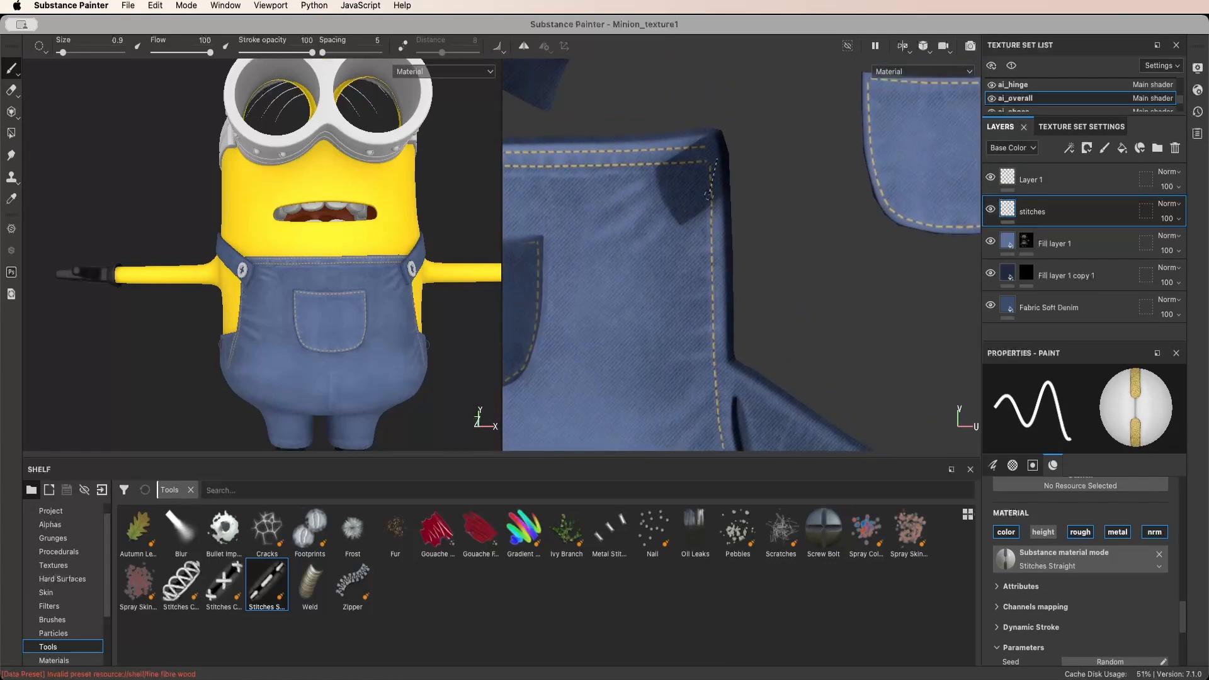
Paint a second parallel stitch row down the bib's right edge and around the curve beside the slit
{"action": "left_click_drag", "start_coordinate": [709, 196], "coordinate": [726, 400]}
{"action": "left_click", "coordinate": [726, 402], "text": "shift"}
{"action": "middle_click_drag", "start_coordinate": [727, 402], "coordinate": [679, 215], "text": "alt"}
{"action": "scroll", "coordinate": [679, 214], "scroll_direction": "up", "scroll_amount": 3}
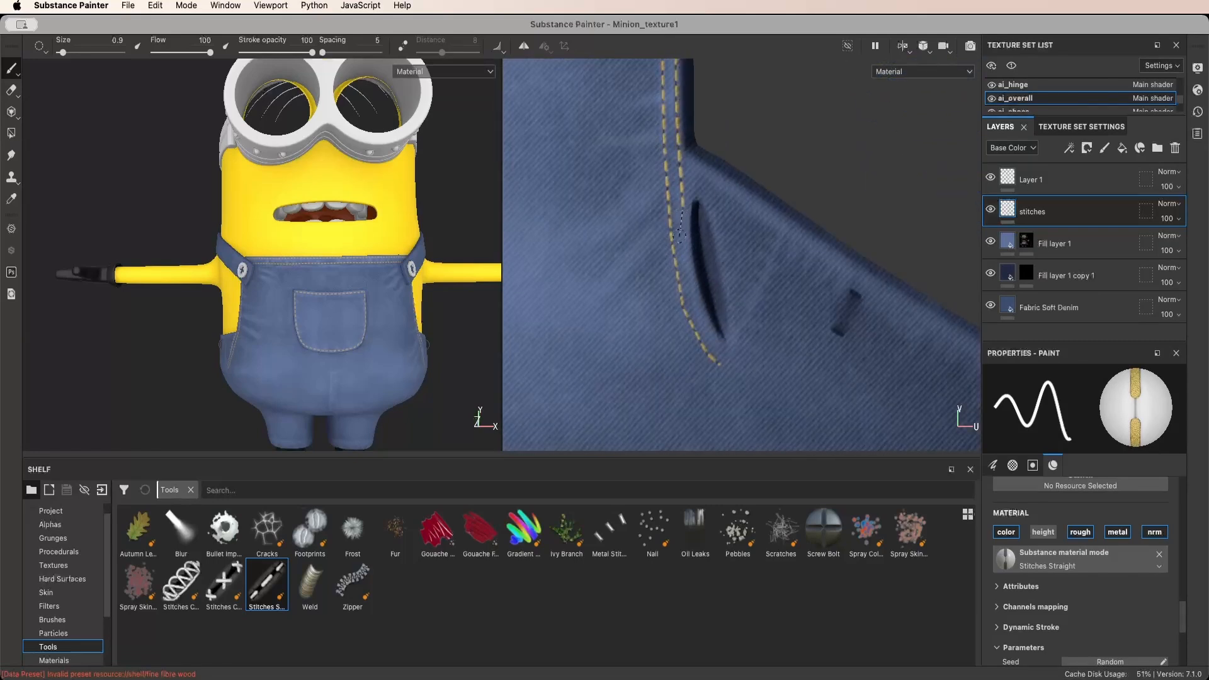
{"action": "left_click", "coordinate": [692, 299], "text": "shift"}
{"action": "left_click", "coordinate": [711, 337], "text": "shift"}
{"action": "left_click", "coordinate": [728, 352], "text": "shift"}
{"action": "scroll", "coordinate": [725, 339], "scroll_direction": "down", "scroll_amount": 2}
{"action": "scroll", "coordinate": [752, 272], "scroll_direction": "up", "scroll_amount": 2}
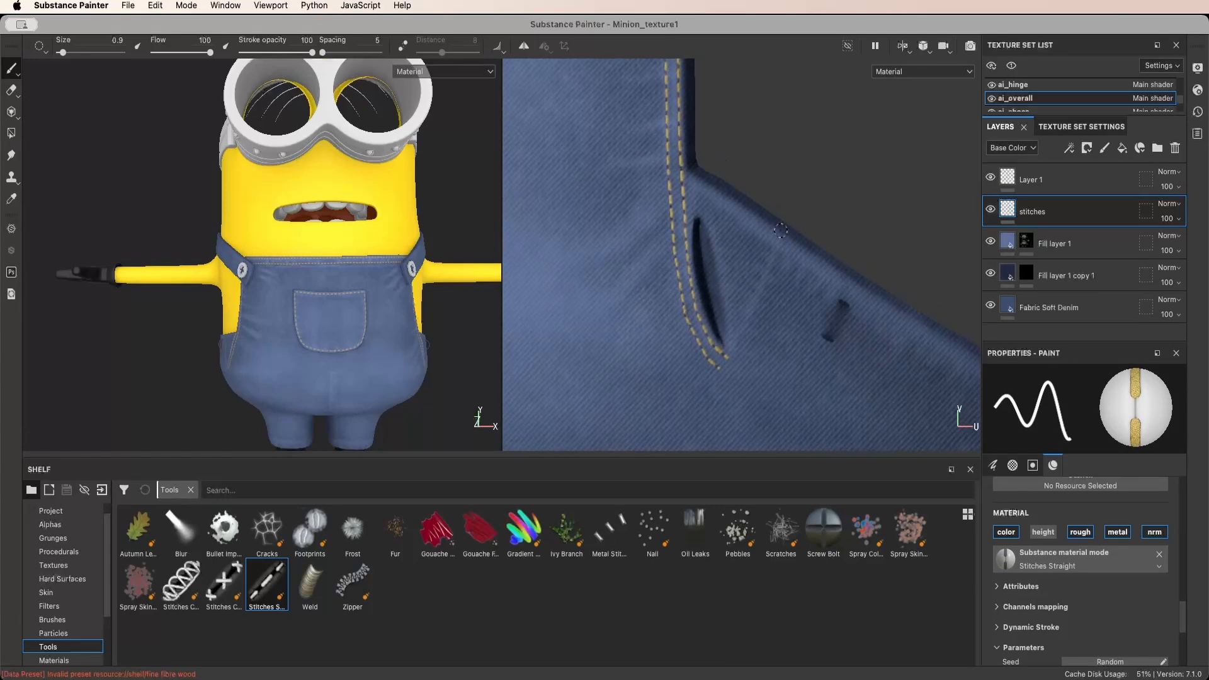
Paint stitches from the right waist edge down to the slit's lower end to close the V shape
{"action": "left_click", "coordinate": [772, 252], "text": "shift"}
{"action": "left_click", "coordinate": [742, 326], "text": "shift"}
{"action": "scroll", "coordinate": [722, 337], "scroll_direction": "down", "scroll_amount": 5}
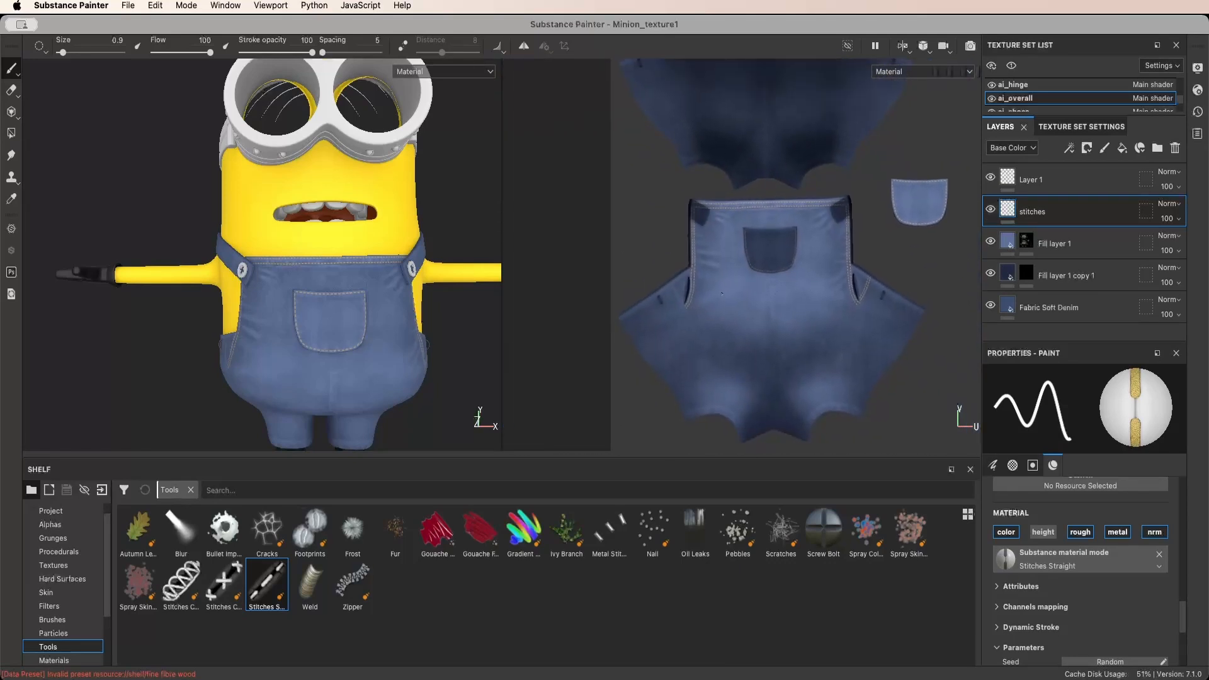
Paint two parallel stitch rows from the left waist edge to the left slit's lower end, forming a V
{"action": "scroll", "coordinate": [721, 293], "scroll_direction": "up", "scroll_amount": 5}
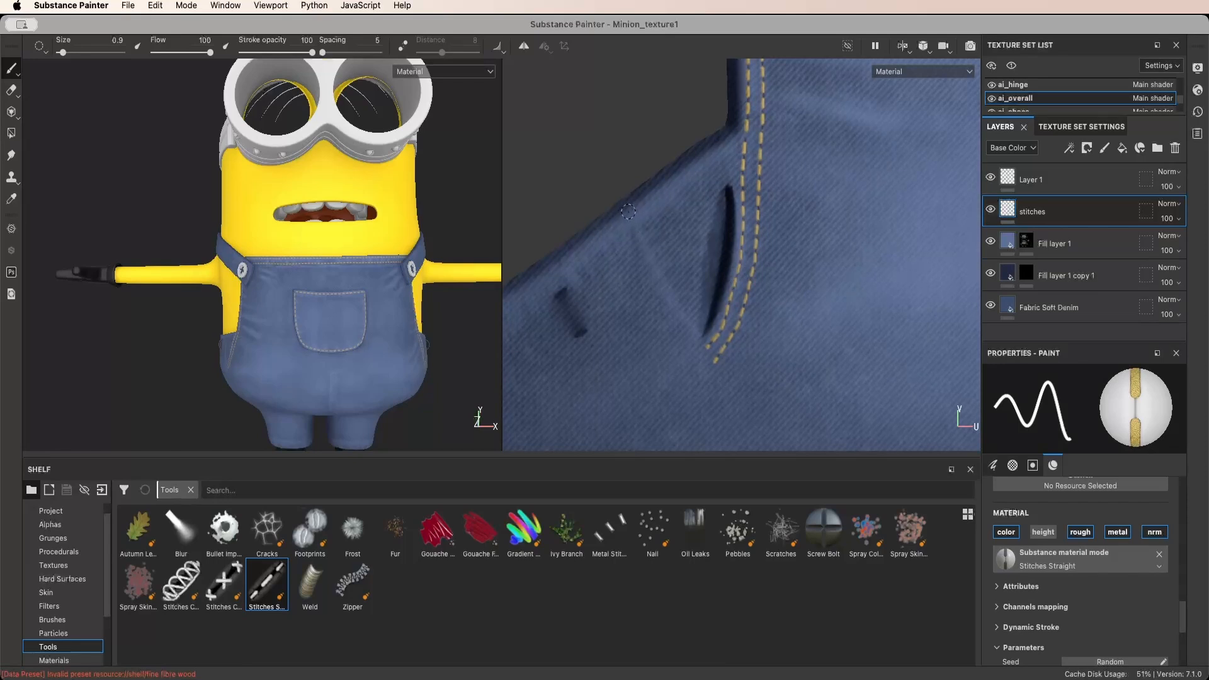
{"action": "left_click_drag", "start_coordinate": [627, 211], "coordinate": [699, 337]}
{"action": "left_click_drag", "start_coordinate": [639, 206], "coordinate": [698, 313]}
{"action": "left_click", "coordinate": [704, 320], "text": "shift"}
{"action": "right_click_drag", "start_coordinate": [704, 320], "coordinate": [630, 327], "text": "alt"}
{"action": "middle_click_drag", "start_coordinate": [629, 327], "coordinate": [592, 323], "text": "alt"}
{"action": "middle_click_drag", "start_coordinate": [799, 280], "coordinate": [750, 267], "text": "alt"}
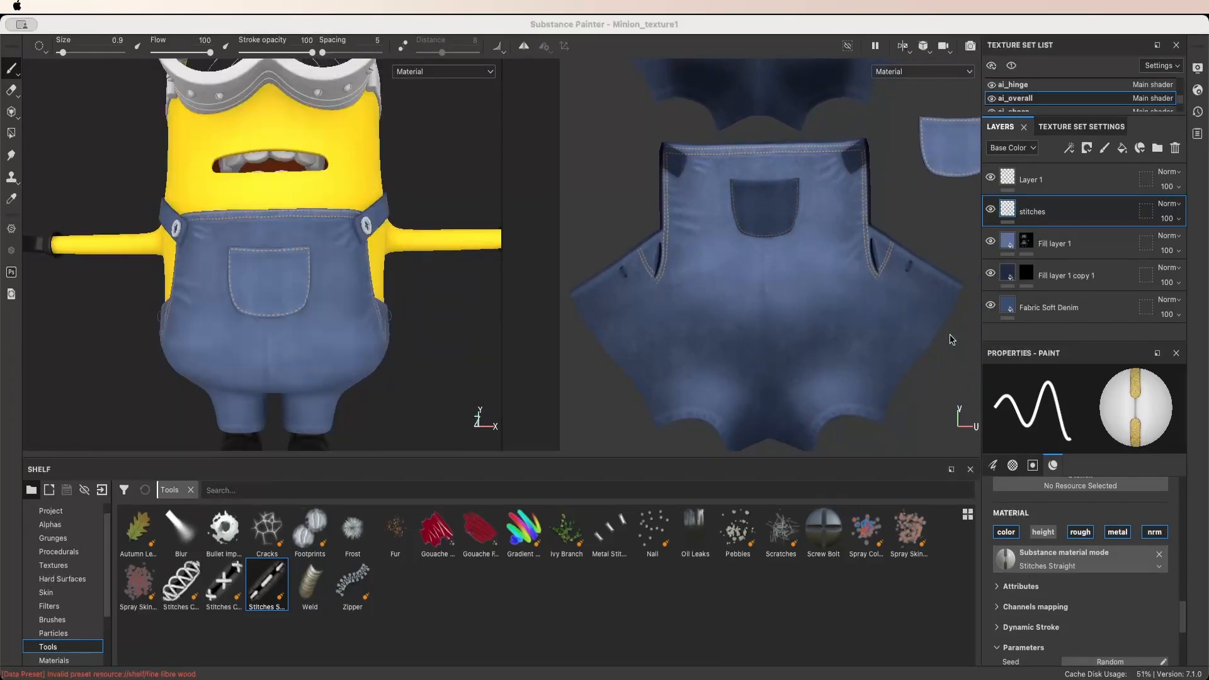
Turn on symmetry for painting, working close up on the left side slit in the UV layout
{"action": "left_click", "coordinate": [954, 352]}
{"action": "scroll", "coordinate": [618, 226], "scroll_direction": "up", "scroll_amount": 3}
{"action": "middle_click_drag", "start_coordinate": [604, 214], "coordinate": [633, 203], "text": "alt"}
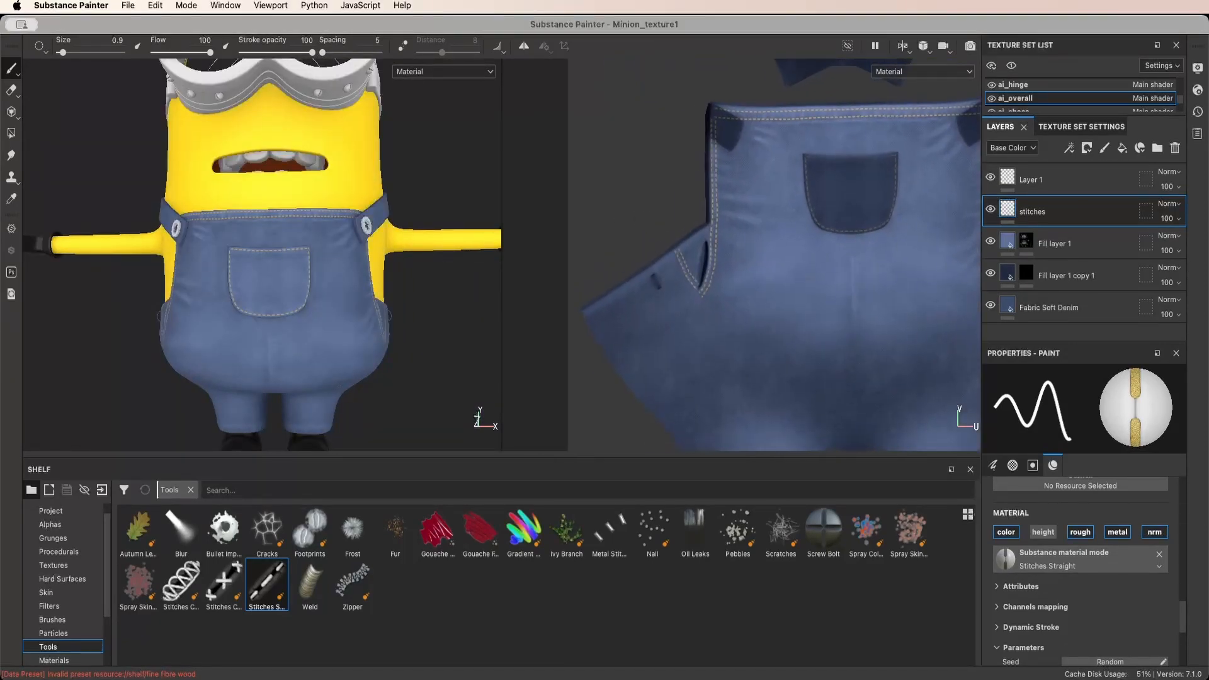
{"action": "scroll", "coordinate": [633, 203], "scroll_direction": "up", "scroll_amount": 5}
{"action": "key", "text": "l"}
{"action": "scroll", "coordinate": [743, 239], "scroll_direction": "up", "scroll_amount": 3}
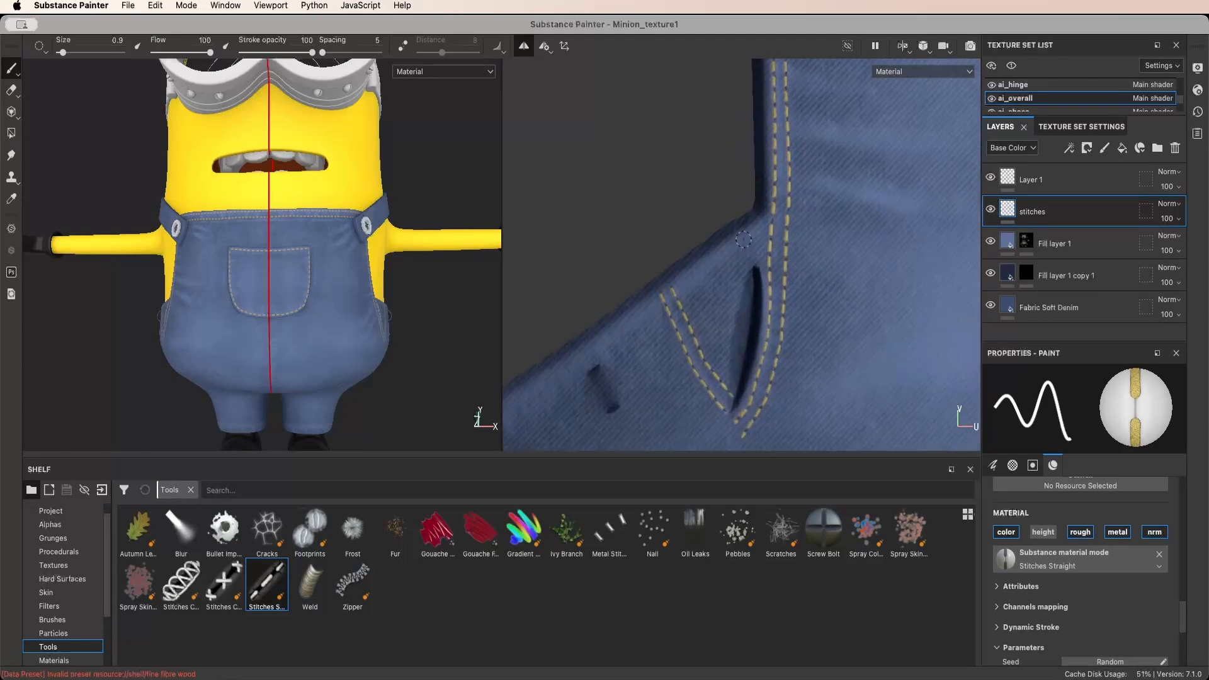
Paint a stitch row in straight segments along the left waist edge, from the bib corner to the outer tip
{"action": "scroll", "coordinate": [757, 226], "scroll_direction": "down", "scroll_amount": 3}
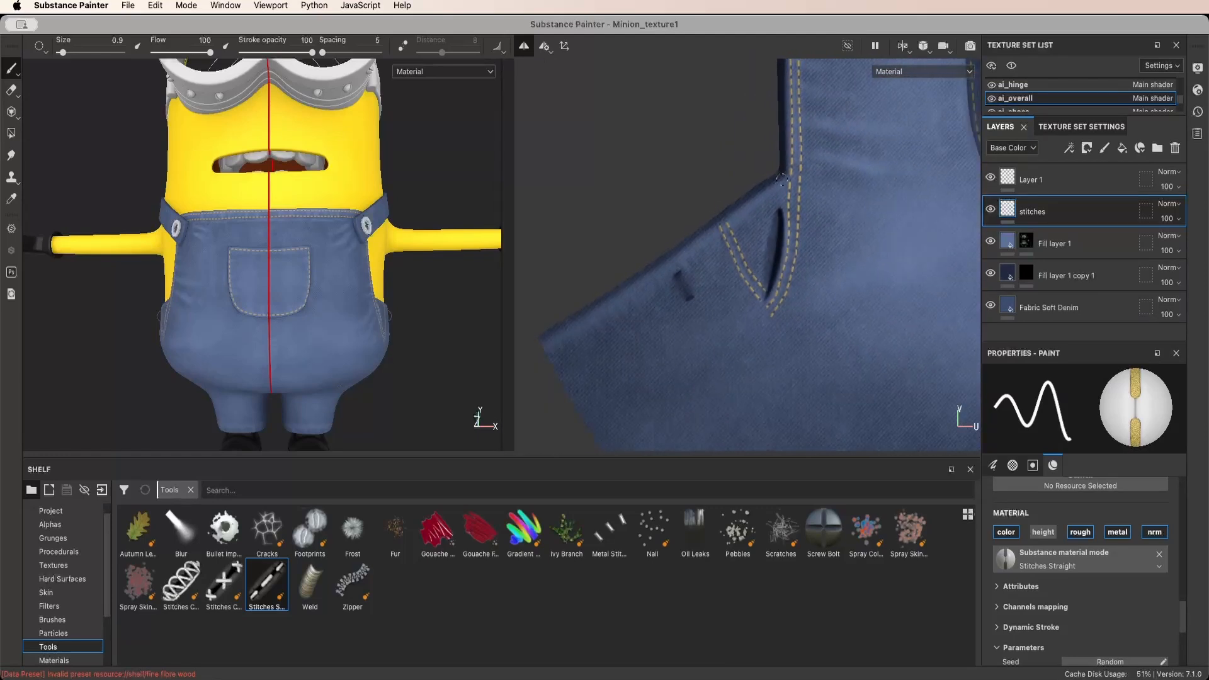
{"action": "left_click", "coordinate": [744, 209], "text": "shift"}
{"action": "left_click", "coordinate": [688, 248], "text": "shift"}
{"action": "left_click", "coordinate": [598, 308], "text": "shift"}
{"action": "left_click", "coordinate": [570, 325], "text": "shift"}
{"action": "left_click", "coordinate": [539, 342], "text": "shift"}
Erase the excess stitch at the outer tip of the left waist row
{"action": "middle_click_drag", "start_coordinate": [545, 343], "coordinate": [603, 293], "text": "alt"}
{"action": "scroll", "coordinate": [603, 293], "scroll_direction": "up", "scroll_amount": 6}
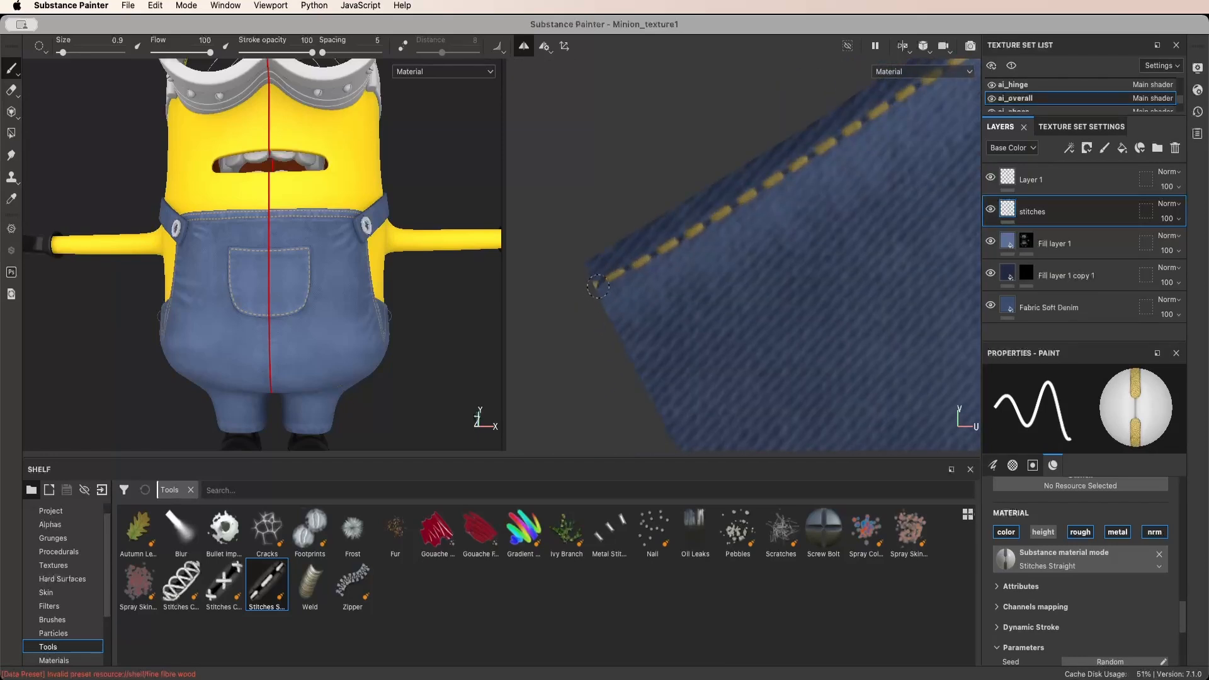
{"action": "key", "text": "e"}
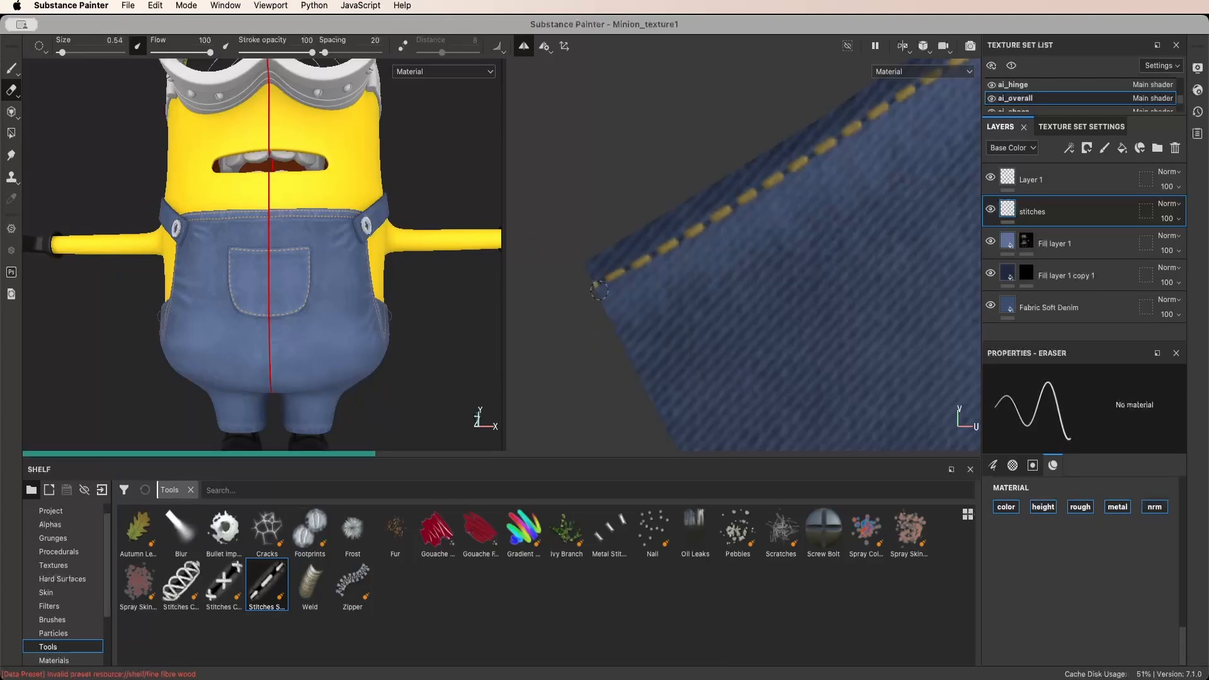
Check the stitches around the waist edge and side slit on the model's side and in the UV layout
{"action": "scroll", "coordinate": [699, 312], "scroll_direction": "down", "scroll_amount": 5}
{"action": "middle_click_drag", "start_coordinate": [736, 290], "coordinate": [557, 292], "text": "alt"}
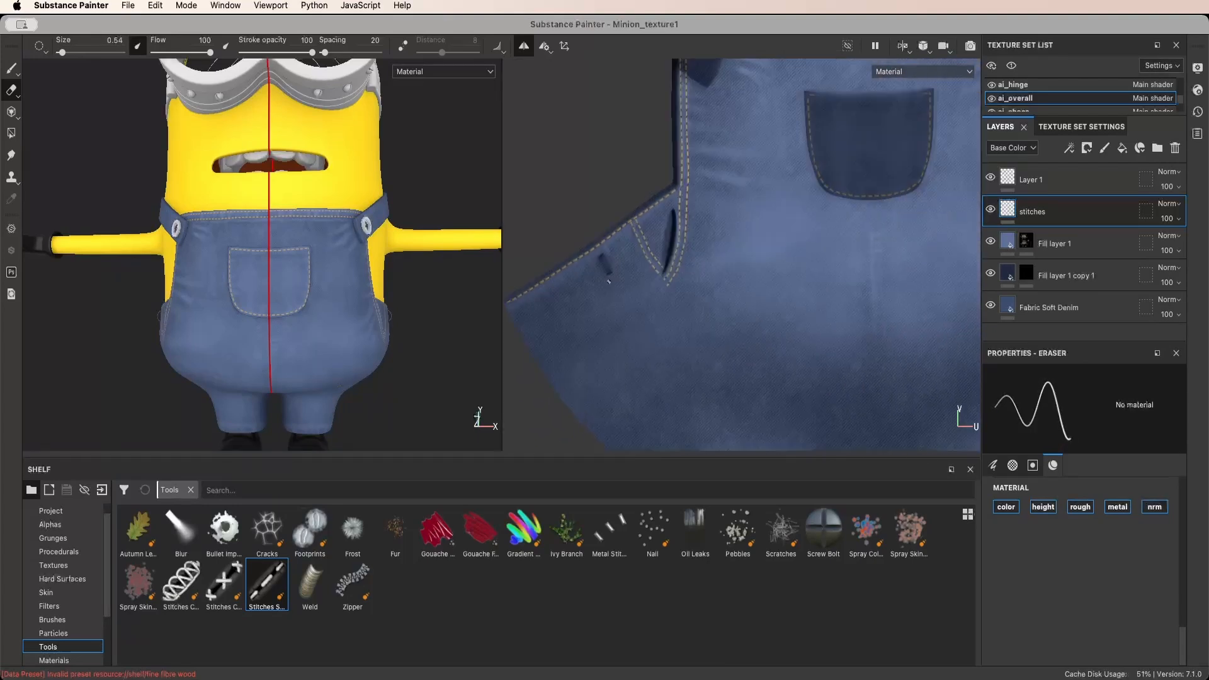
{"action": "scroll", "coordinate": [620, 254], "scroll_direction": "down", "scroll_amount": 5}
{"action": "mouse_move", "coordinate": [784, 269]}
{"action": "left_mouse_down", "text": "alt"}
{"action": "mouse_move", "coordinate": [699, 267]}
{"action": "mouse_move", "coordinate": [797, 271]}
{"action": "left_mouse_up", "text": "alt"}
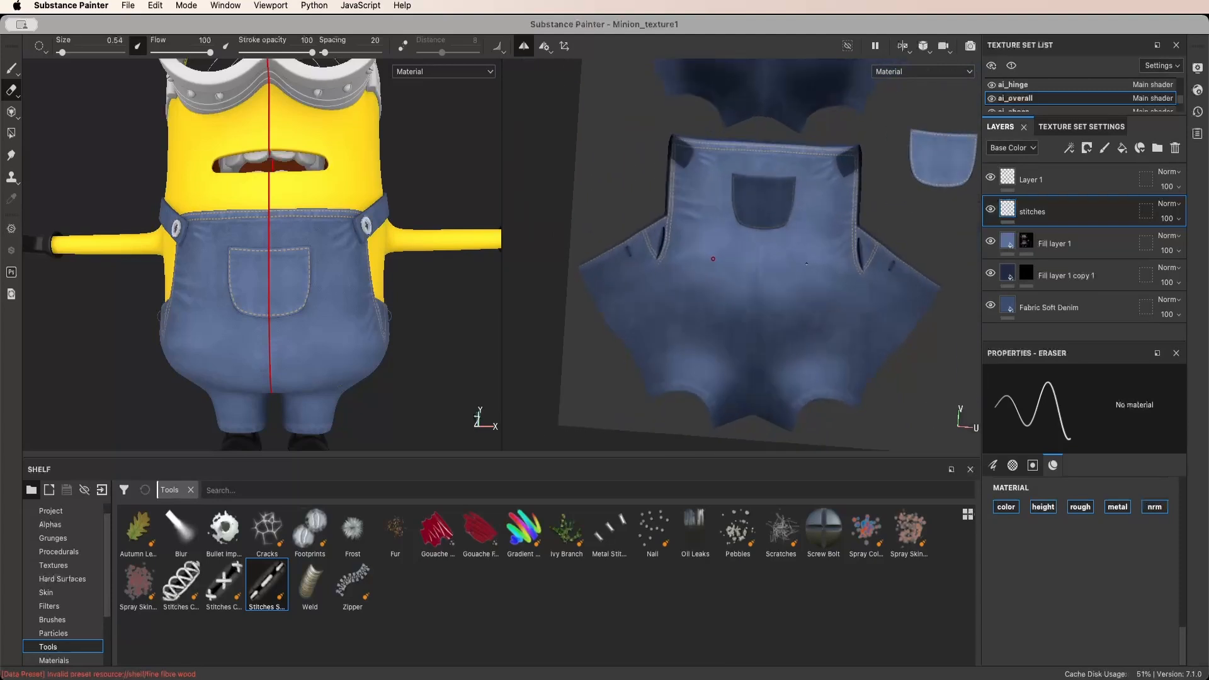
{"action": "scroll", "coordinate": [817, 226], "scroll_direction": "up", "scroll_amount": 8}
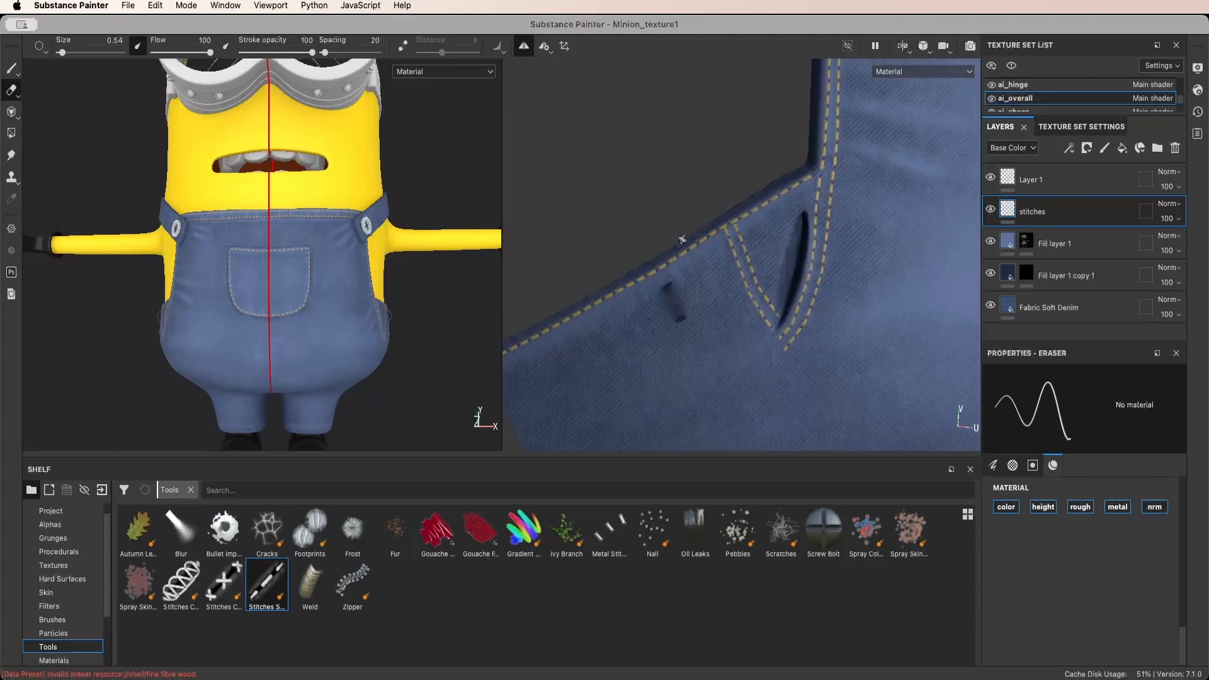
{"action": "scroll", "coordinate": [277, 277], "scroll_direction": "up", "scroll_amount": 4}
{"action": "left_click_drag", "start_coordinate": [277, 277], "coordinate": [443, 302], "text": "alt"}
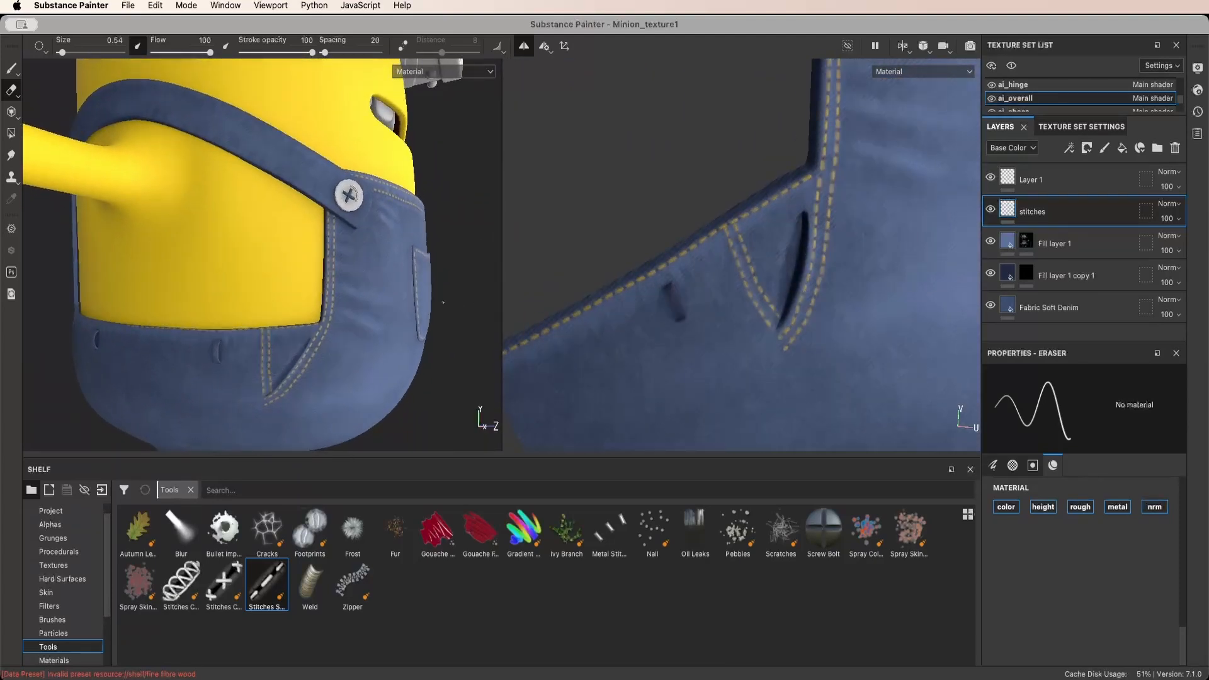
{"action": "middle_click_drag", "start_coordinate": [443, 302], "coordinate": [512, 233], "text": "alt"}
{"action": "left_click_drag", "start_coordinate": [511, 233], "coordinate": [543, 270], "text": "alt"}
{"action": "middle_click_drag", "start_coordinate": [761, 237], "coordinate": [775, 211], "text": "alt"}
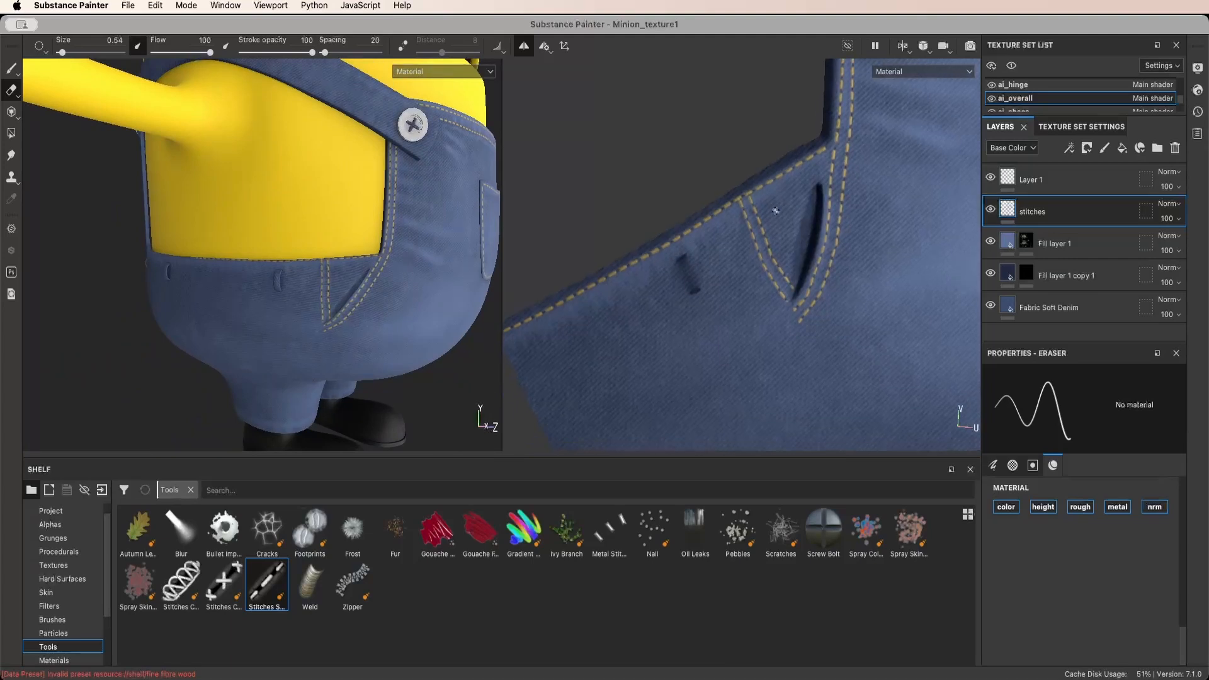
Switch back to the stitch brush and paint a second row below the left waist row out to the tip
{"action": "scroll", "coordinate": [816, 179], "scroll_direction": "down", "scroll_amount": 3}
{"action": "key", "text": "1"}
{"action": "scroll", "coordinate": [820, 168], "scroll_direction": "up", "scroll_amount": 5}
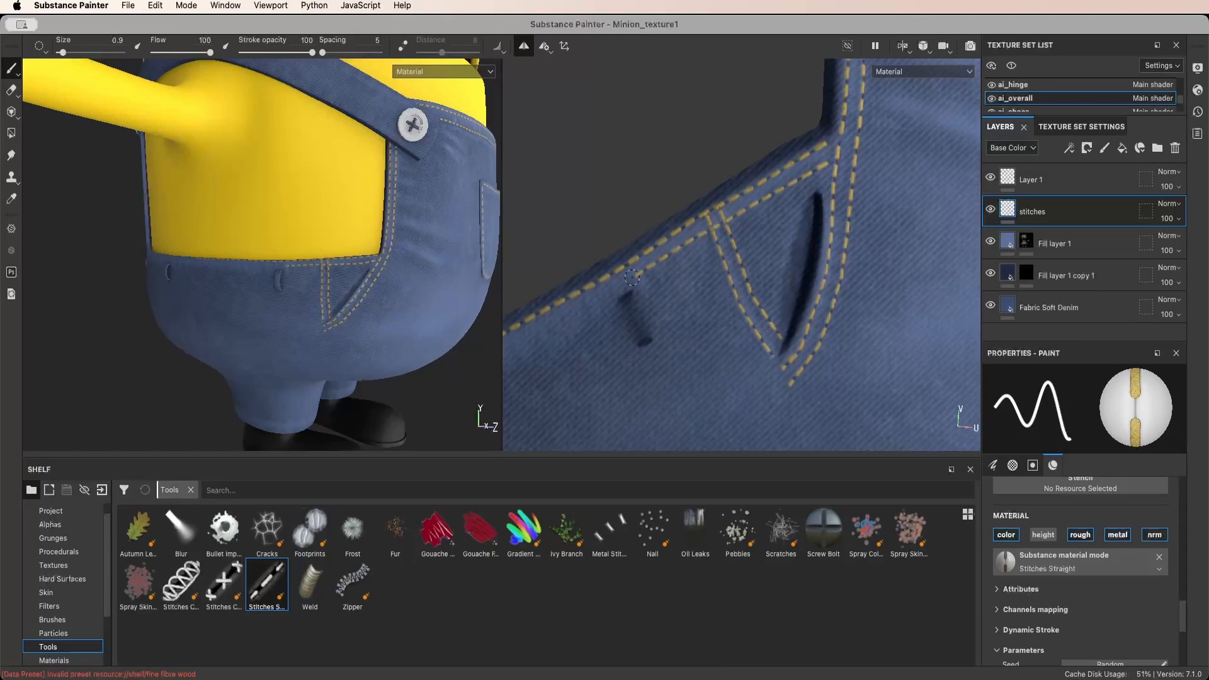
{"action": "middle_click_drag", "start_coordinate": [633, 277], "coordinate": [791, 151]}
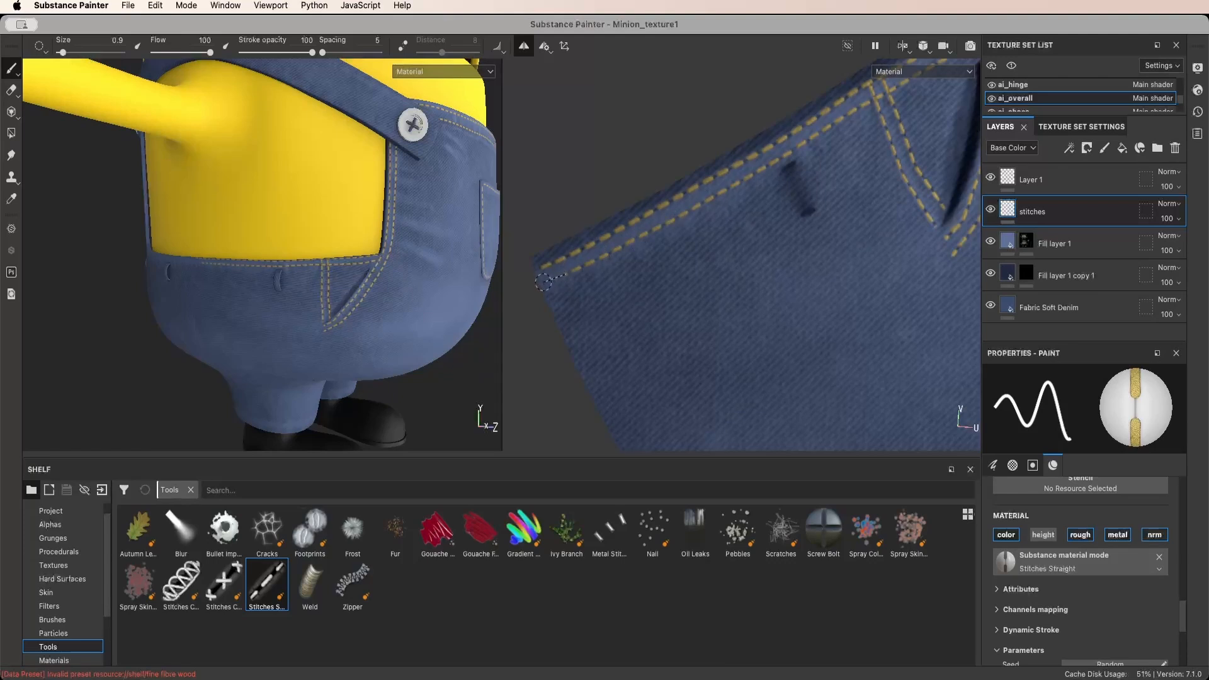
{"action": "scroll", "coordinate": [691, 240], "scroll_direction": "down", "scroll_amount": 5}
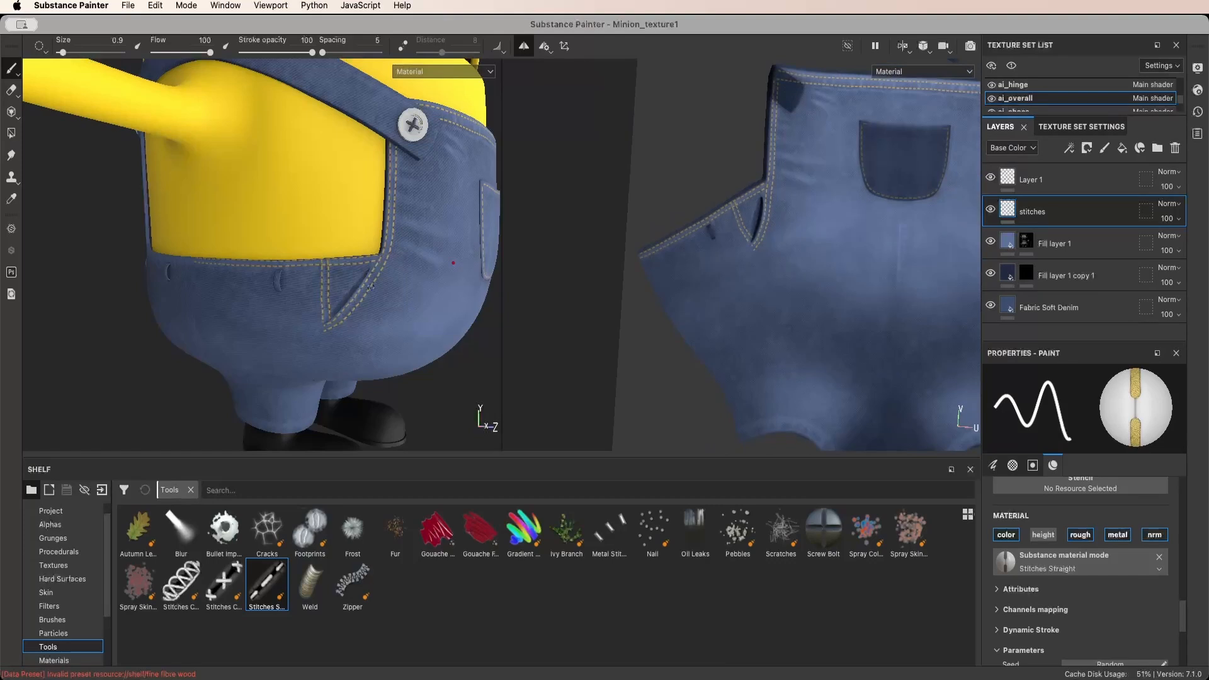
Turn off symmetry and straighten the UV layout to show the whole front piece of the overalls
{"action": "left_click", "coordinate": [524, 46]}
{"action": "mouse_move", "coordinate": [881, 255]}
{"action": "left_mouse_down", "text": "alt"}
{"action": "mouse_move", "coordinate": [851, 257]}
{"action": "mouse_move", "coordinate": [901, 265]}
{"action": "left_mouse_up", "text": "alt"}
{"action": "middle_click_drag", "start_coordinate": [901, 265], "coordinate": [810, 250], "text": "alt"}
{"action": "right_click_drag", "start_coordinate": [810, 250], "coordinate": [754, 249], "text": "alt"}
{"action": "mouse_move", "coordinate": [754, 249]}
{"action": "middle_mouse_down", "text": "alt"}
{"action": "mouse_move", "coordinate": [736, 246]}
{"action": "mouse_move", "coordinate": [776, 246]}
{"action": "middle_mouse_up", "text": "alt"}
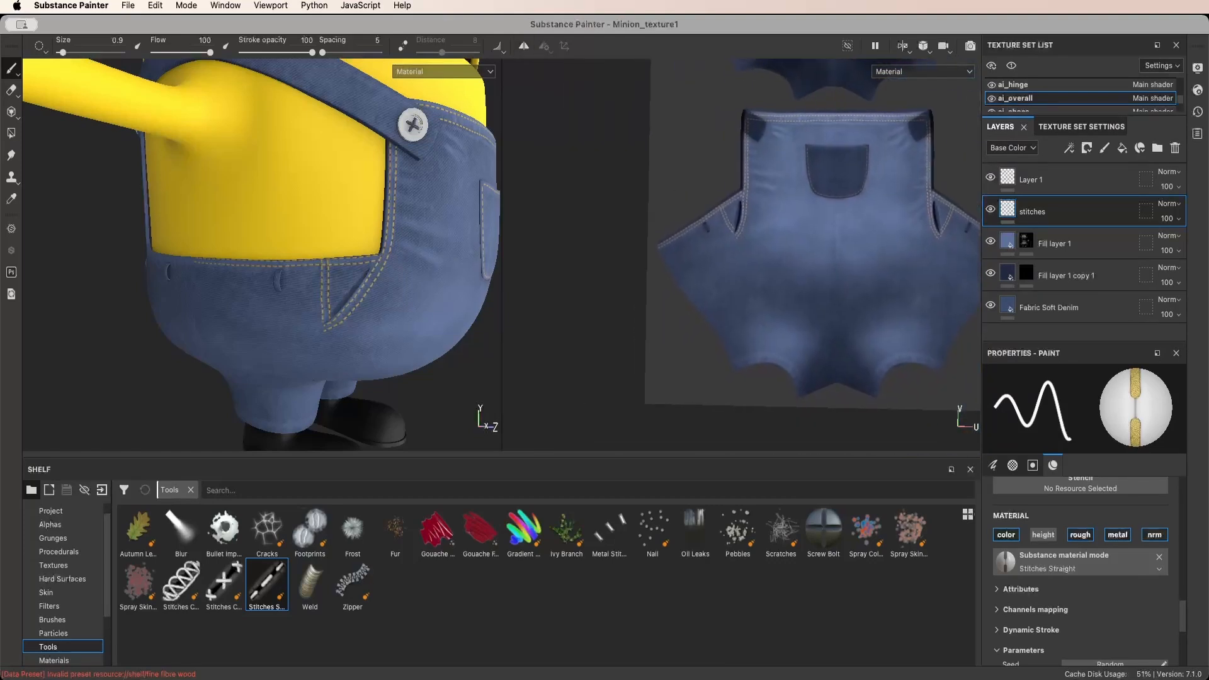
Turn on symmetry and paint a stitch row down the outer side edge of the front piece, from the waist tip toward the leg opening
{"action": "right_click_drag", "start_coordinate": [615, 253], "coordinate": [693, 254], "text": "alt"}
{"action": "middle_click_drag", "start_coordinate": [692, 254], "coordinate": [650, 178], "text": "alt"}
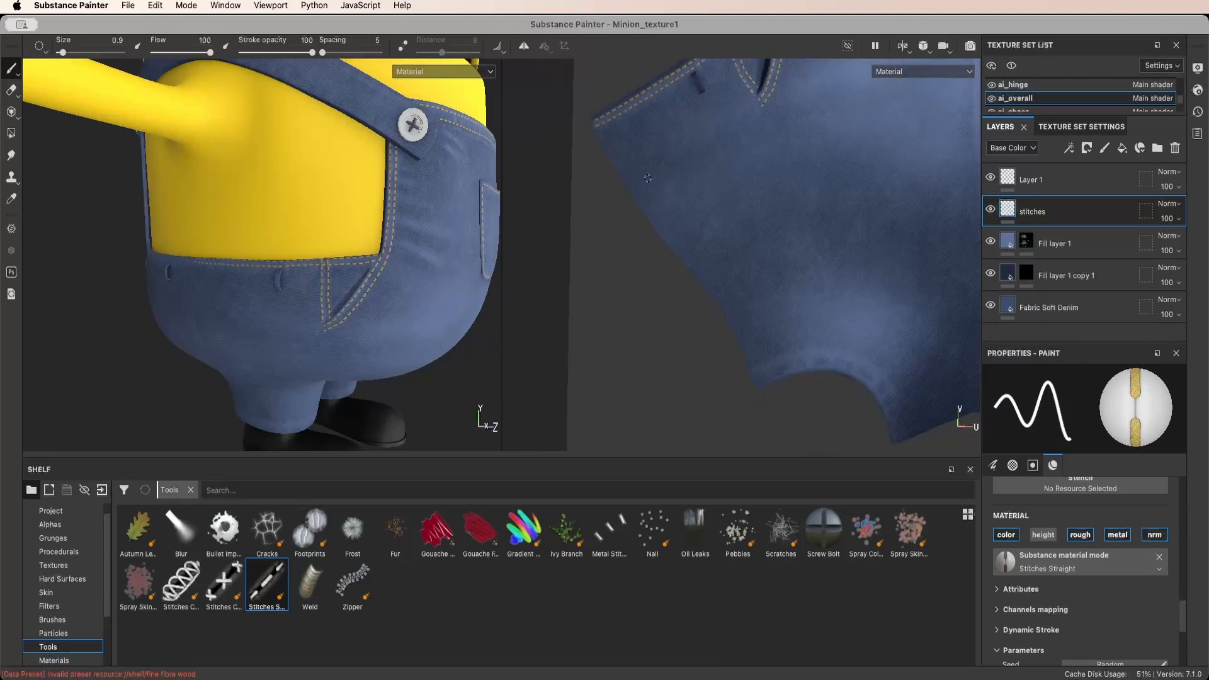
{"action": "right_click_drag", "start_coordinate": [645, 177], "coordinate": [677, 178], "text": "alt"}
{"action": "middle_click_drag", "start_coordinate": [677, 178], "coordinate": [723, 227], "text": "alt"}
{"action": "left_click", "coordinate": [523, 47]}
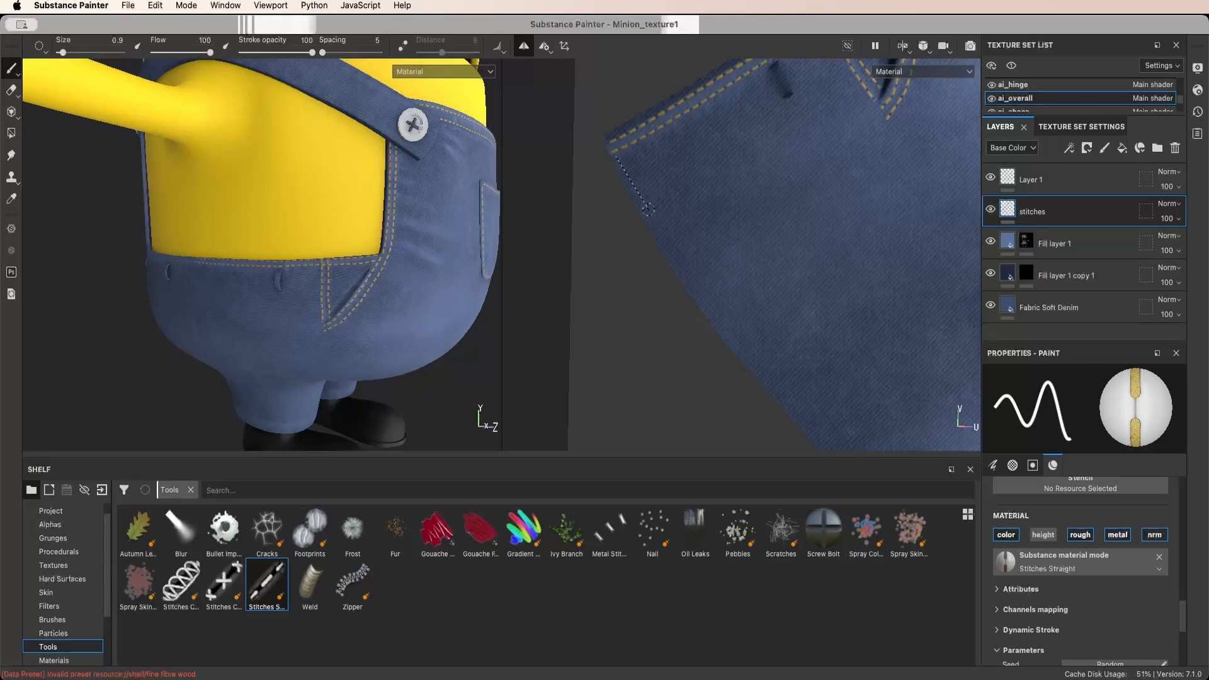
{"action": "left_click", "coordinate": [672, 255], "text": "shift"}
{"action": "left_click", "coordinate": [775, 386], "text": "shift"}
{"action": "mouse_move", "coordinate": [812, 424]}
{"action": "middle_mouse_down"}
{"action": "mouse_move", "coordinate": [691, 434]}
{"action": "mouse_move", "coordinate": [690, 211]}
{"action": "middle_mouse_up"}
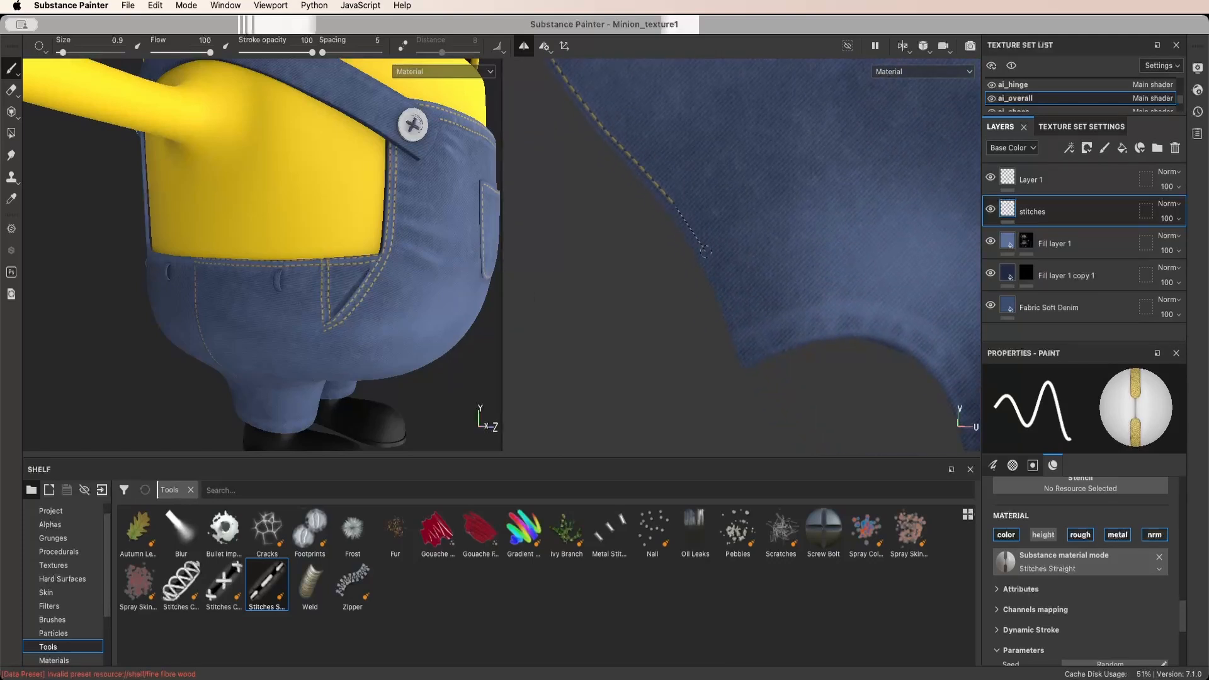
{"action": "left_click", "coordinate": [704, 252], "text": "shift"}
{"action": "left_click", "coordinate": [736, 328], "text": "shift"}
Check the side-edge stitch rows across the whole front piece and on the model from the side and front
{"action": "scroll", "coordinate": [819, 307], "scroll_direction": "down", "scroll_amount": 5}
{"action": "middle_click_drag", "start_coordinate": [945, 301], "coordinate": [731, 300], "text": "alt"}
{"action": "scroll", "coordinate": [731, 299], "scroll_direction": "up", "scroll_amount": 2}
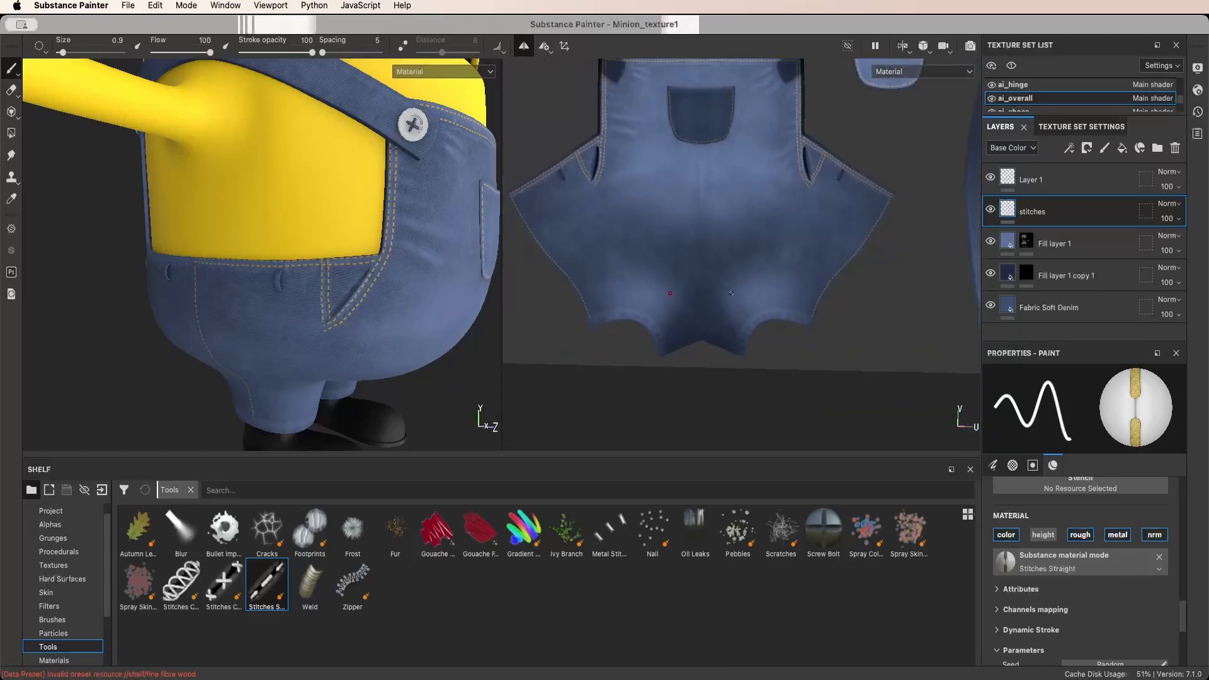
{"action": "middle_click_drag", "start_coordinate": [719, 243], "coordinate": [764, 311], "text": "alt"}
{"action": "scroll", "coordinate": [764, 311], "scroll_direction": "down", "scroll_amount": 1}
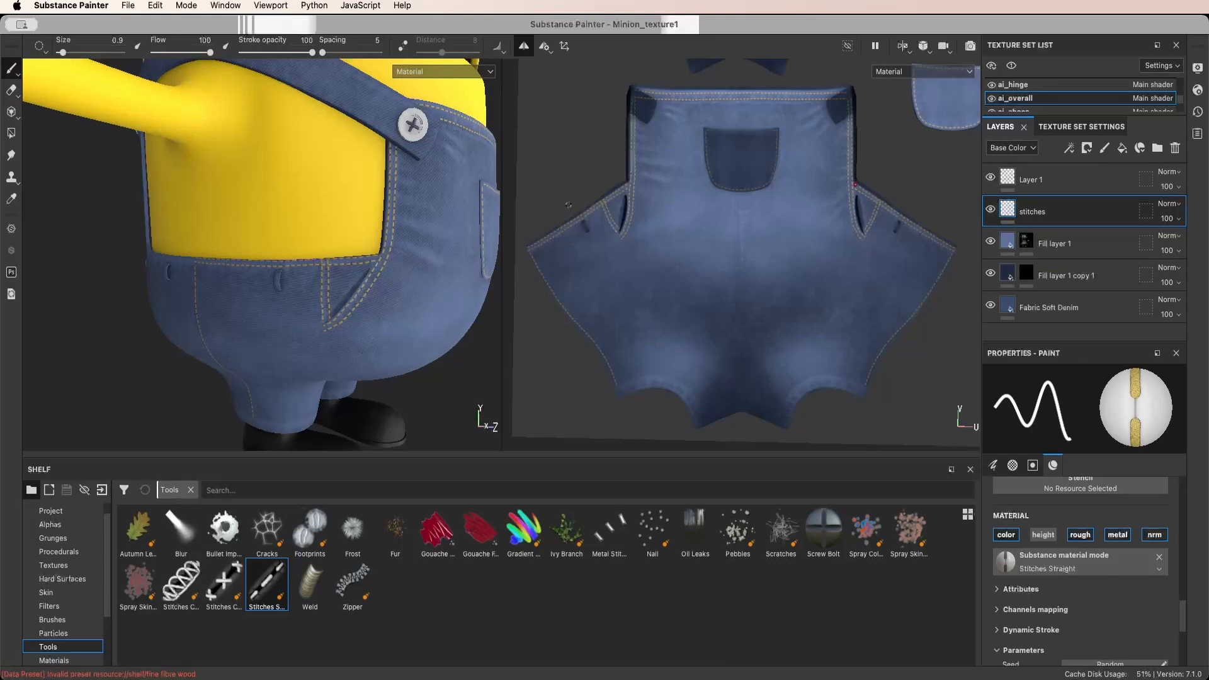
{"action": "left_click", "coordinate": [524, 47]}
{"action": "left_click_drag", "start_coordinate": [270, 307], "coordinate": [365, 323], "text": "alt"}
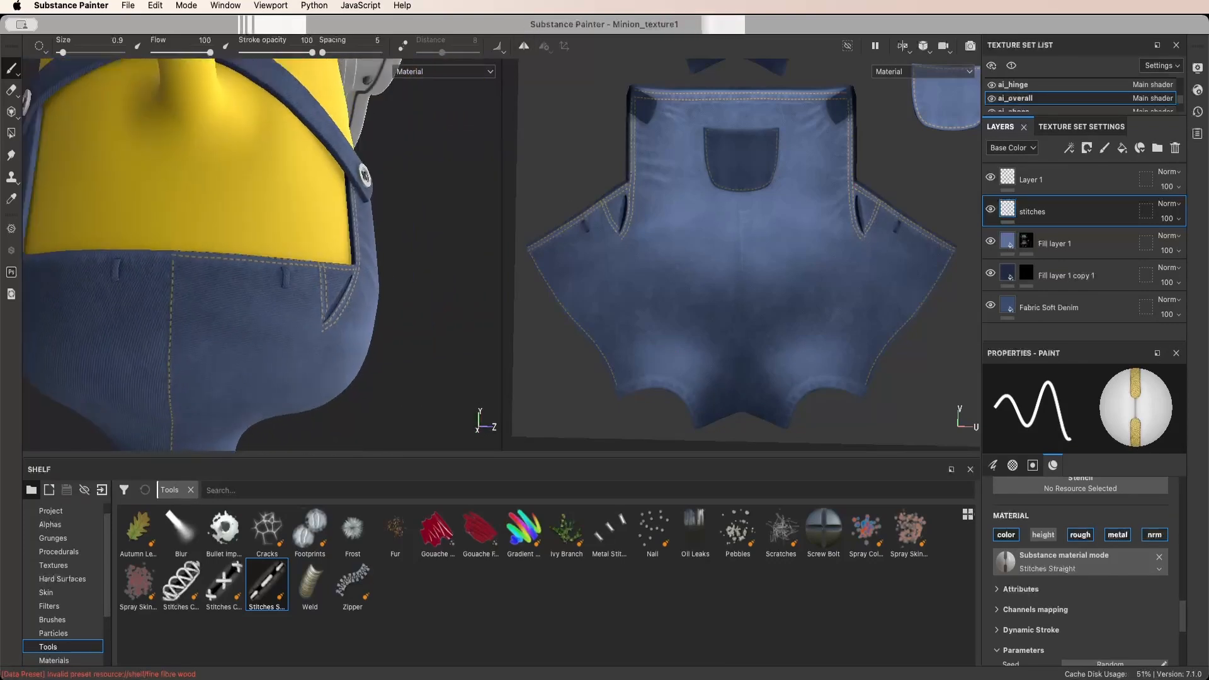
{"action": "scroll", "coordinate": [365, 322], "scroll_direction": "down", "scroll_amount": 3}
{"action": "middle_click_drag", "start_coordinate": [366, 322], "coordinate": [383, 265], "text": "alt"}
{"action": "left_click_drag", "start_coordinate": [434, 296], "coordinate": [350, 307], "text": "alt"}
{"action": "scroll", "coordinate": [351, 311], "scroll_direction": "down", "scroll_amount": 3}
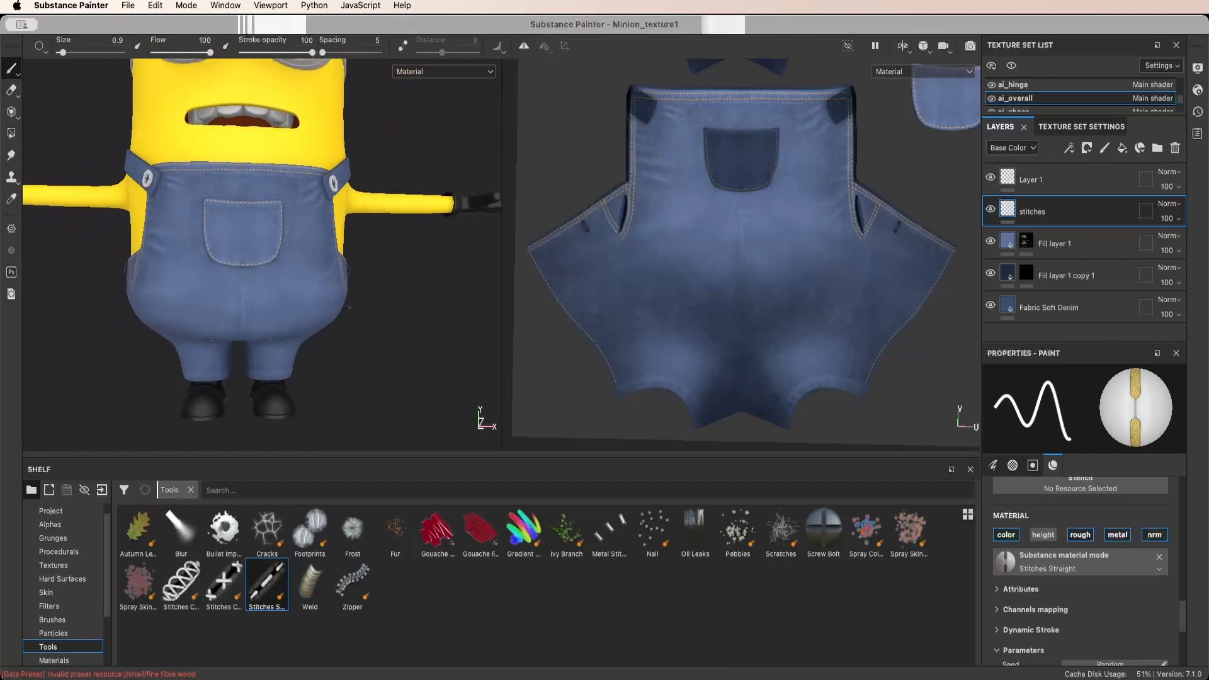
{"action": "left_click", "coordinate": [525, 47]}
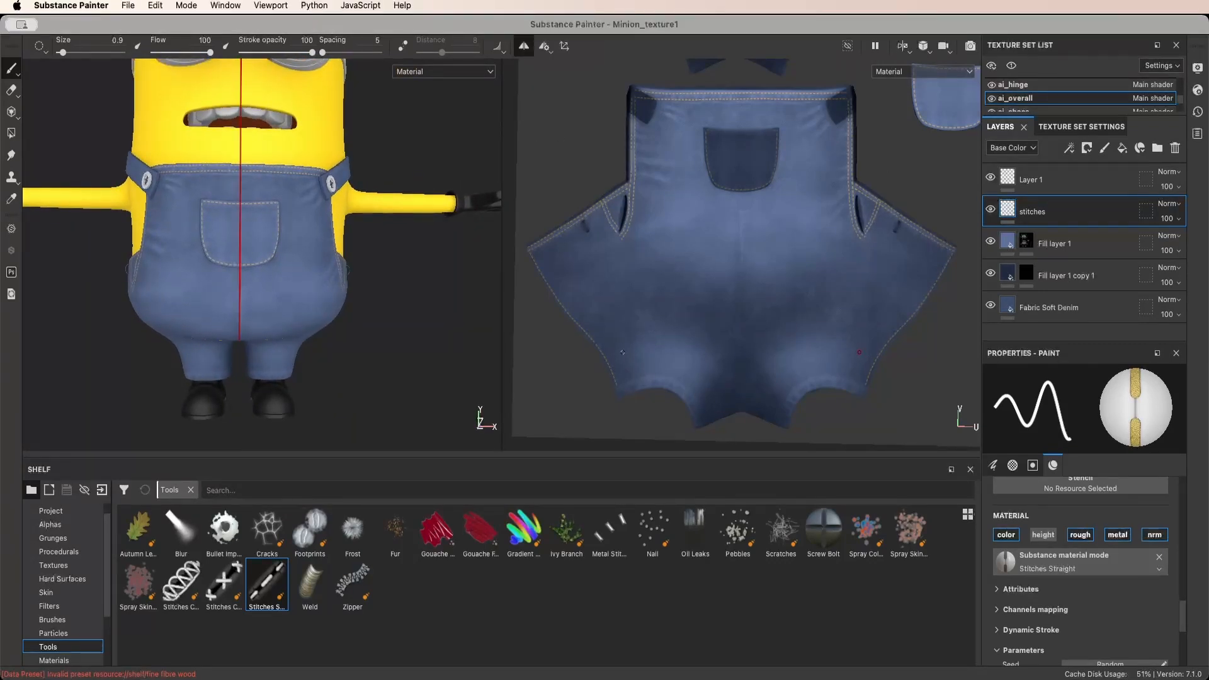
Paint a hem stitch row from the lower end of the side row along the first half of the leg opening
{"action": "scroll", "coordinate": [622, 352], "scroll_direction": "up", "scroll_amount": 8}
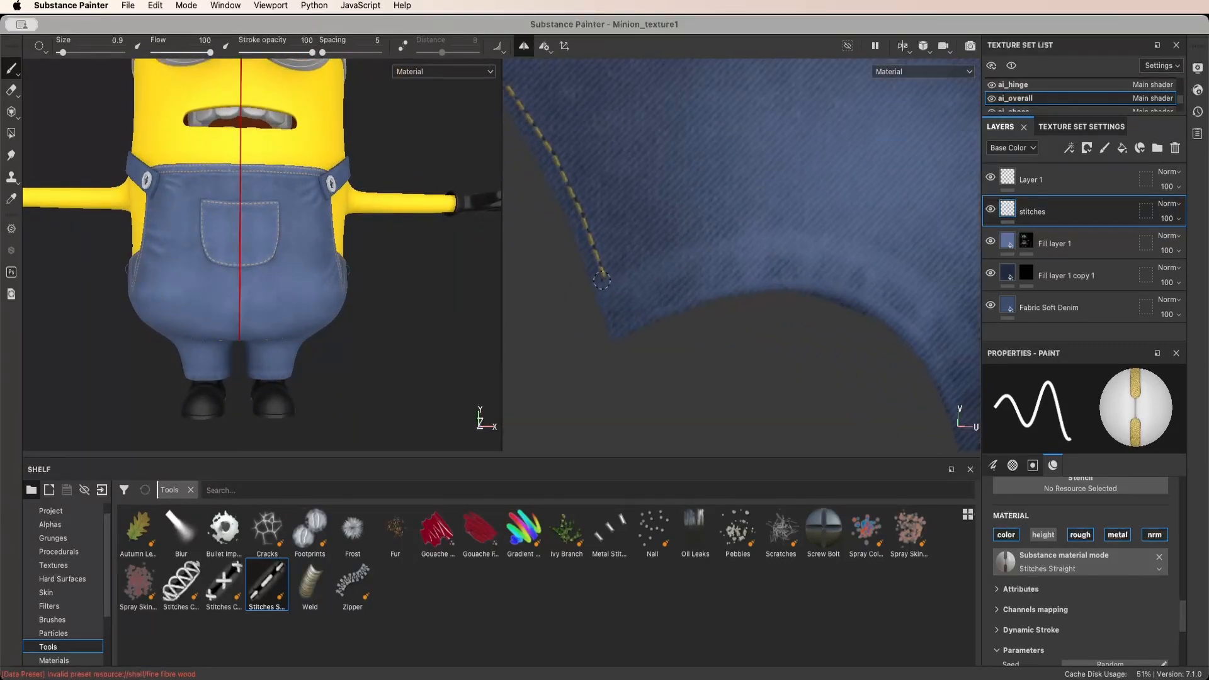
{"action": "scroll", "coordinate": [599, 281], "scroll_direction": "up", "scroll_amount": 1}
{"action": "mouse_move", "coordinate": [633, 266]}
{"action": "left_mouse_down"}
{"action": "mouse_move", "coordinate": [784, 231]}
{"action": "mouse_move", "coordinate": [921, 238]}
{"action": "left_mouse_up"}
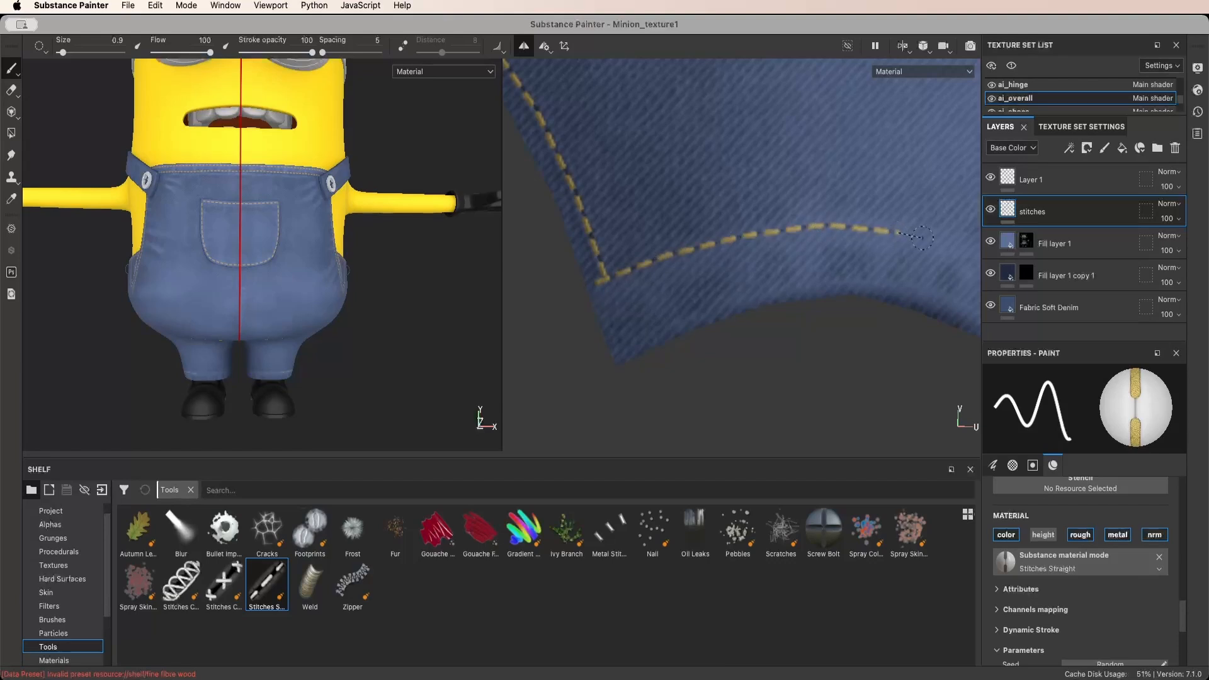
{"action": "scroll", "coordinate": [963, 248], "scroll_direction": "down", "scroll_amount": 3}
{"action": "middle_click_drag", "start_coordinate": [951, 252], "coordinate": [796, 238], "text": "alt"}
{"action": "scroll", "coordinate": [776, 246], "scroll_direction": "up", "scroll_amount": 1}
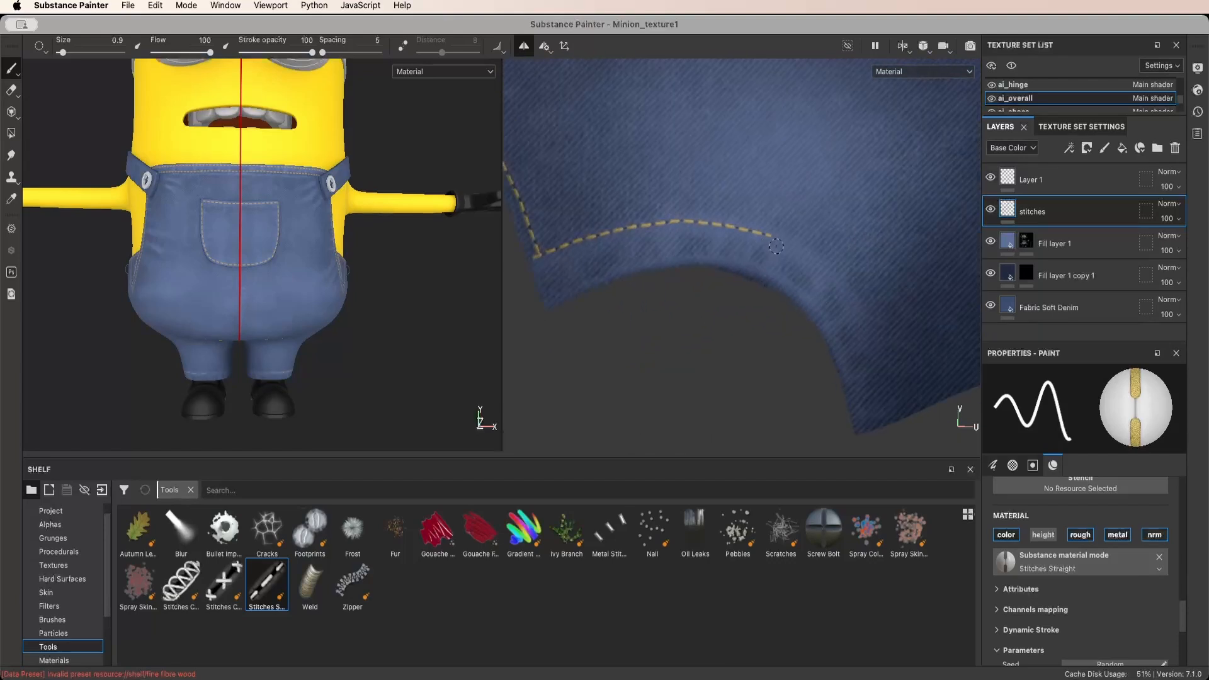
Trim the loose end of the hem row with the eraser and continue the stitches a short way around the curve
{"action": "key", "text": "e"}
{"action": "scroll", "coordinate": [783, 243], "scroll_direction": "up", "scroll_amount": 2}
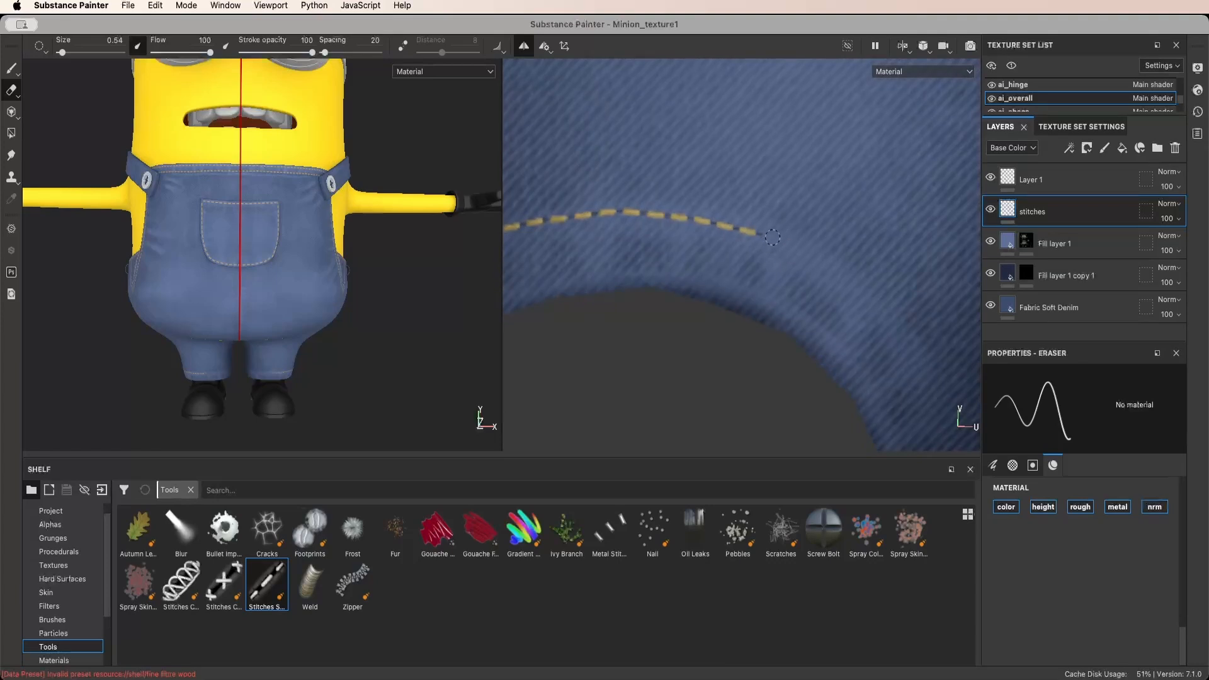
{"action": "key", "text": "1"}
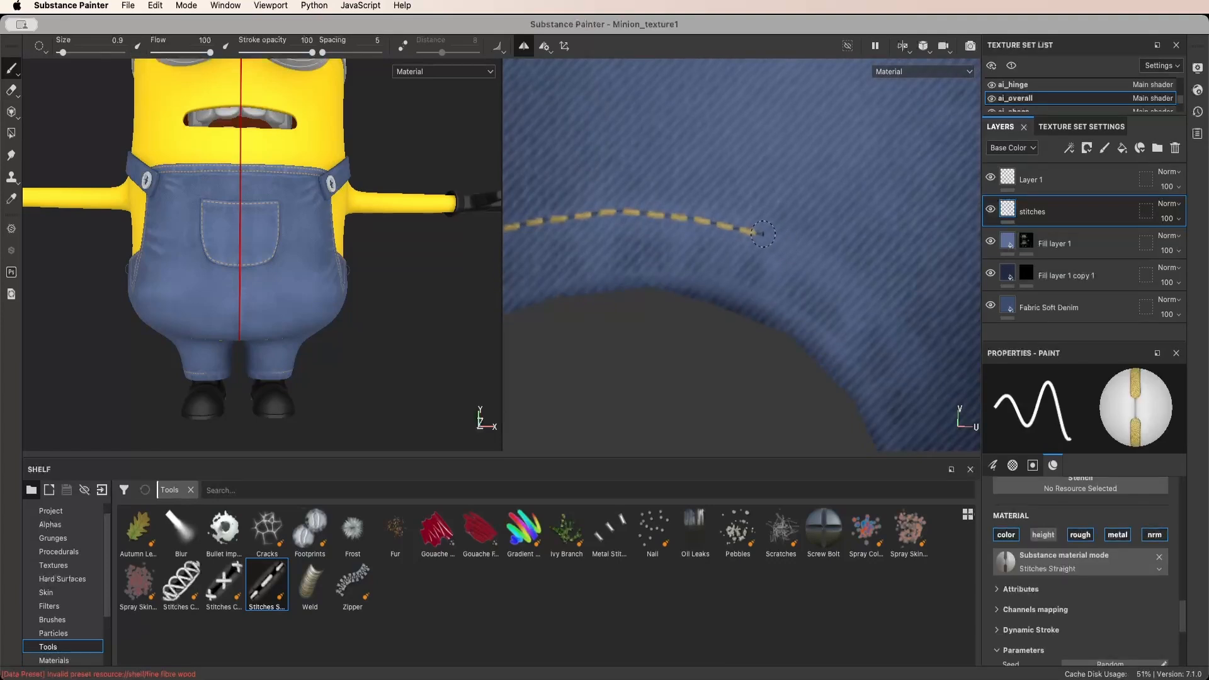
{"action": "left_click_drag", "start_coordinate": [763, 234], "coordinate": [843, 280]}
{"action": "scroll", "coordinate": [877, 311], "scroll_direction": "down", "scroll_amount": 2}
{"action": "middle_click_drag", "start_coordinate": [877, 311], "coordinate": [817, 262]}
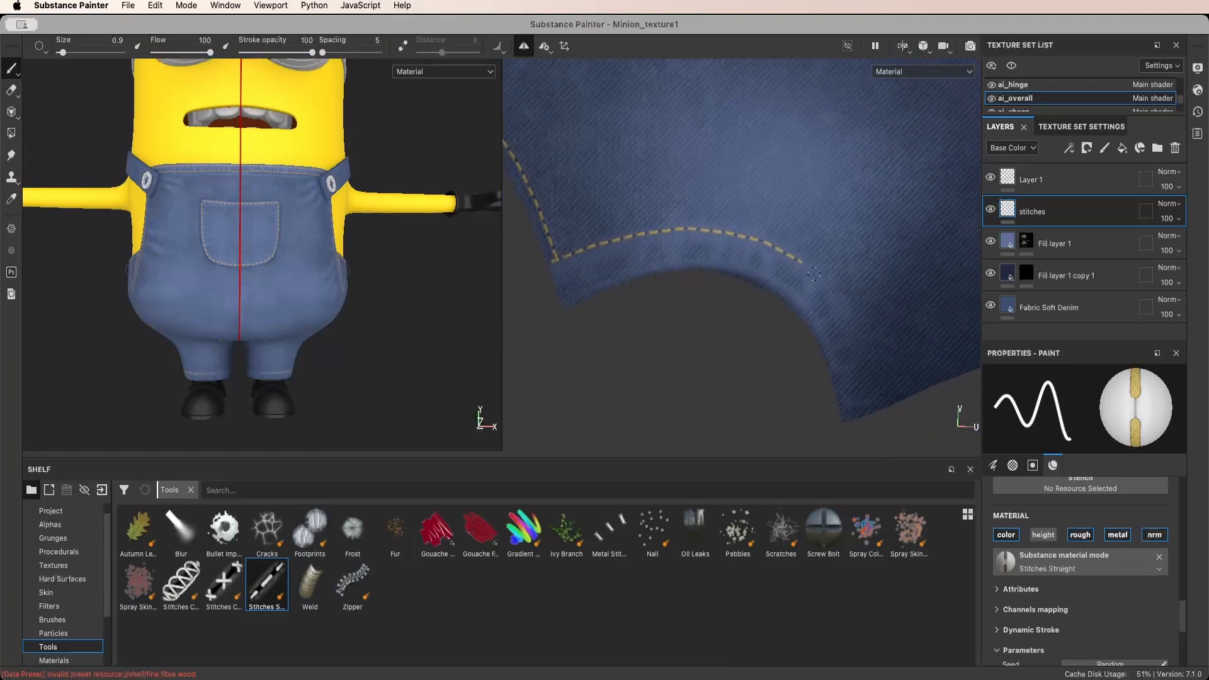
Clean up the hem row's end again and paint it on down to the inner leg edge
{"action": "key", "text": "e"}
{"action": "scroll", "coordinate": [807, 260], "scroll_direction": "up", "scroll_amount": 1}
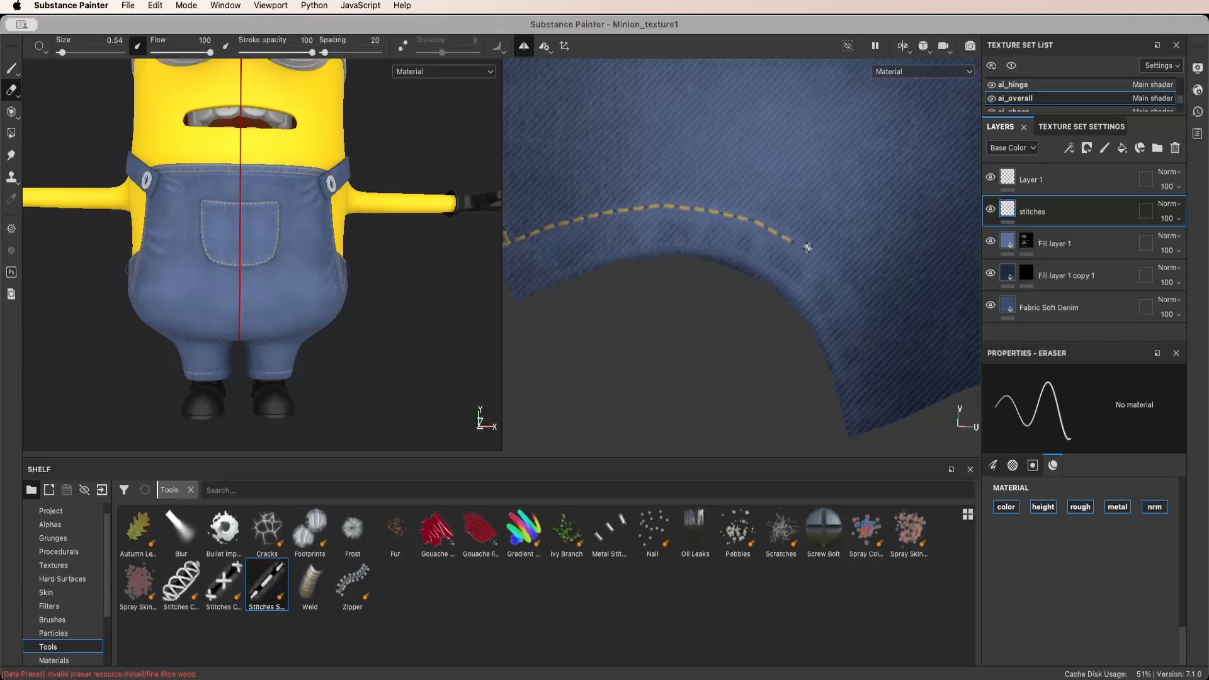
{"action": "key", "text": "p"}
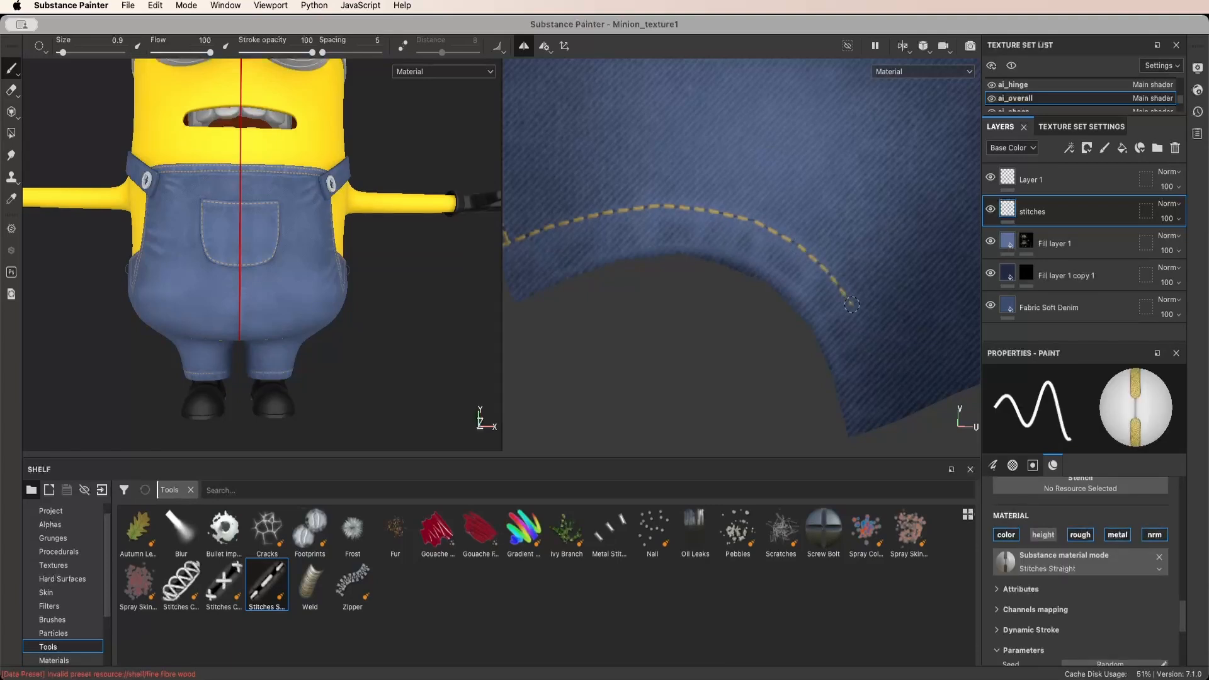
{"action": "left_click_drag", "start_coordinate": [852, 304], "coordinate": [890, 408]}
Paint a second stitch row below the first, close to the edge along the whole leg opening
{"action": "scroll", "coordinate": [851, 388], "scroll_direction": "down", "scroll_amount": 4}
{"action": "middle_click_drag", "start_coordinate": [844, 385], "coordinate": [902, 393], "text": "alt"}
{"action": "scroll", "coordinate": [699, 335], "scroll_direction": "up", "scroll_amount": 5}
{"action": "middle_click_drag", "start_coordinate": [726, 335], "coordinate": [668, 336], "text": "alt"}
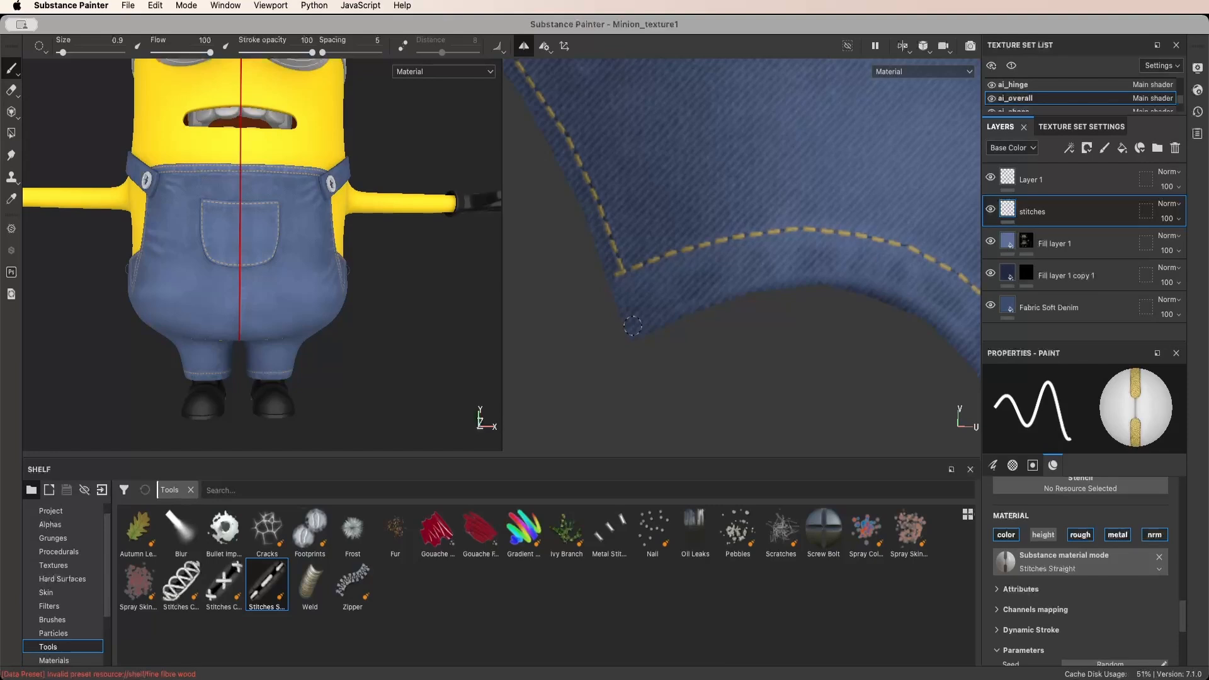
{"action": "mouse_move", "coordinate": [687, 300]}
{"action": "left_mouse_down"}
{"action": "mouse_move", "coordinate": [762, 277]}
{"action": "mouse_move", "coordinate": [869, 273]}
{"action": "left_mouse_up"}
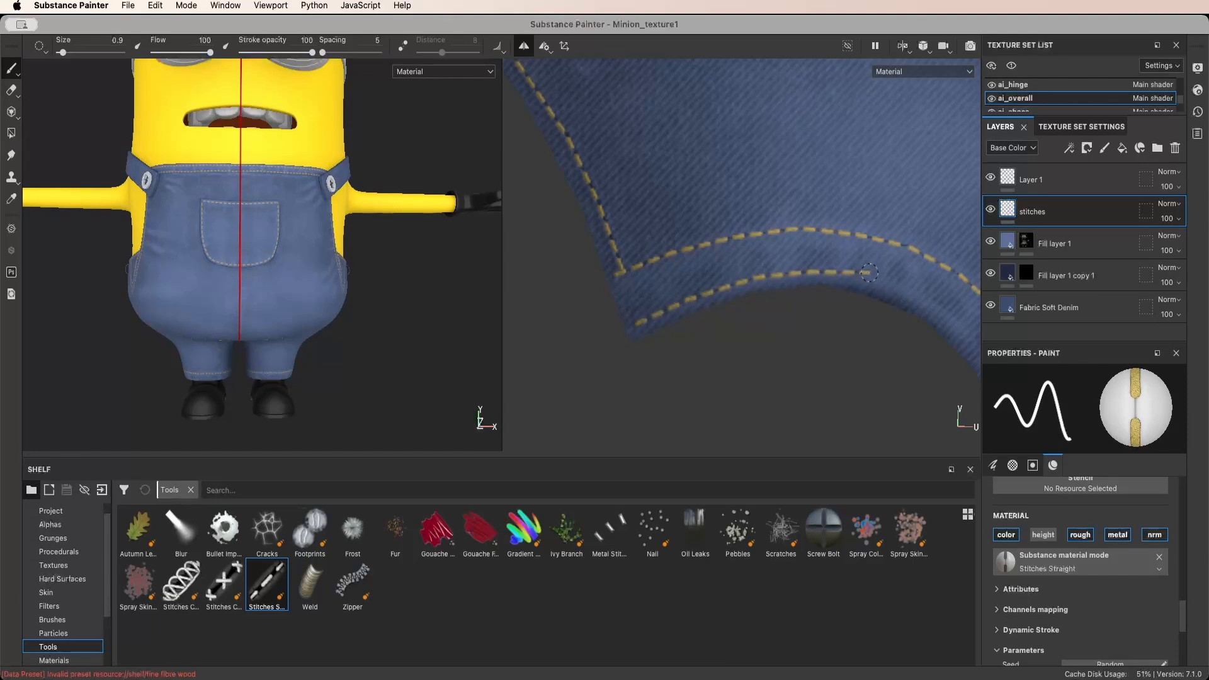
{"action": "left_click", "coordinate": [918, 289], "text": "shift"}
{"action": "left_click", "coordinate": [957, 320], "text": "shift"}
{"action": "mouse_move", "coordinate": [957, 321]}
{"action": "middle_mouse_down", "text": "alt"}
{"action": "mouse_move", "coordinate": [680, 249]}
{"action": "mouse_move", "coordinate": [714, 246]}
{"action": "middle_mouse_up", "text": "alt"}
{"action": "mouse_move", "coordinate": [713, 245]}
{"action": "left_mouse_down"}
{"action": "mouse_move", "coordinate": [763, 327]}
{"action": "mouse_move", "coordinate": [777, 399]}
{"action": "left_mouse_up"}
{"action": "scroll", "coordinate": [821, 366], "scroll_direction": "down", "scroll_amount": 10}
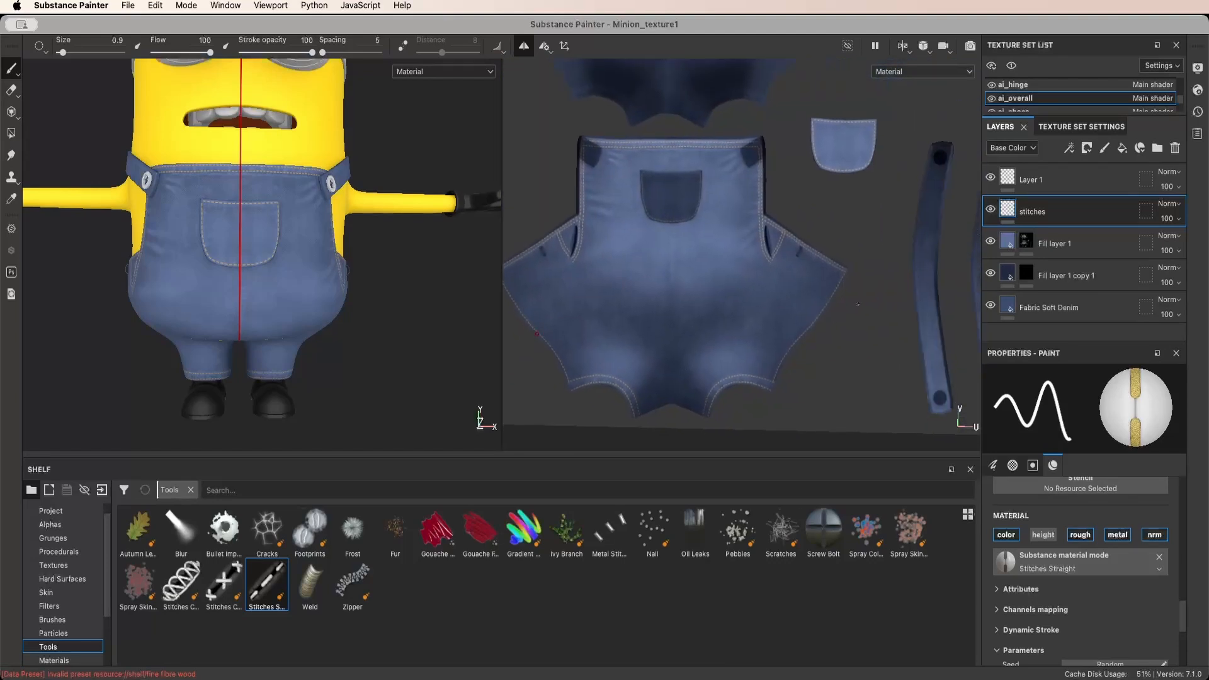
Switch to the eraser and inspect the stitch ends at the tip of the side slit up close
{"action": "scroll", "coordinate": [818, 274], "scroll_direction": "up", "scroll_amount": 10}
{"action": "scroll", "coordinate": [833, 281], "scroll_direction": "up", "scroll_amount": 10}
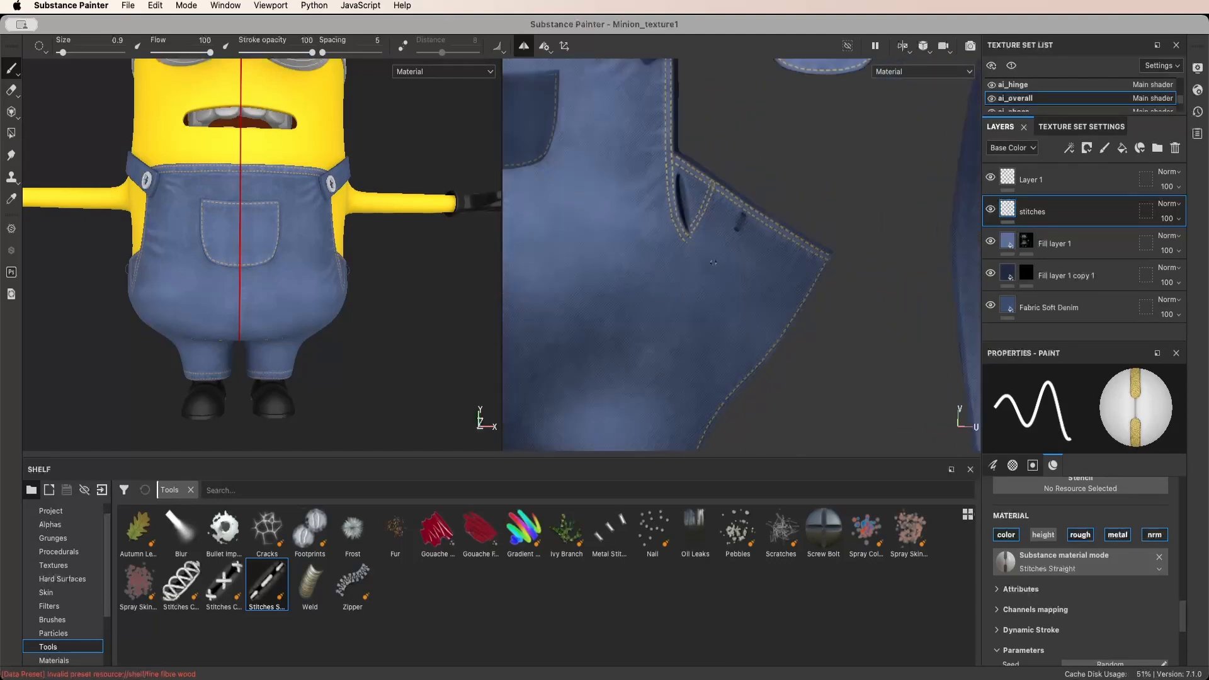
{"action": "key", "text": "e"}
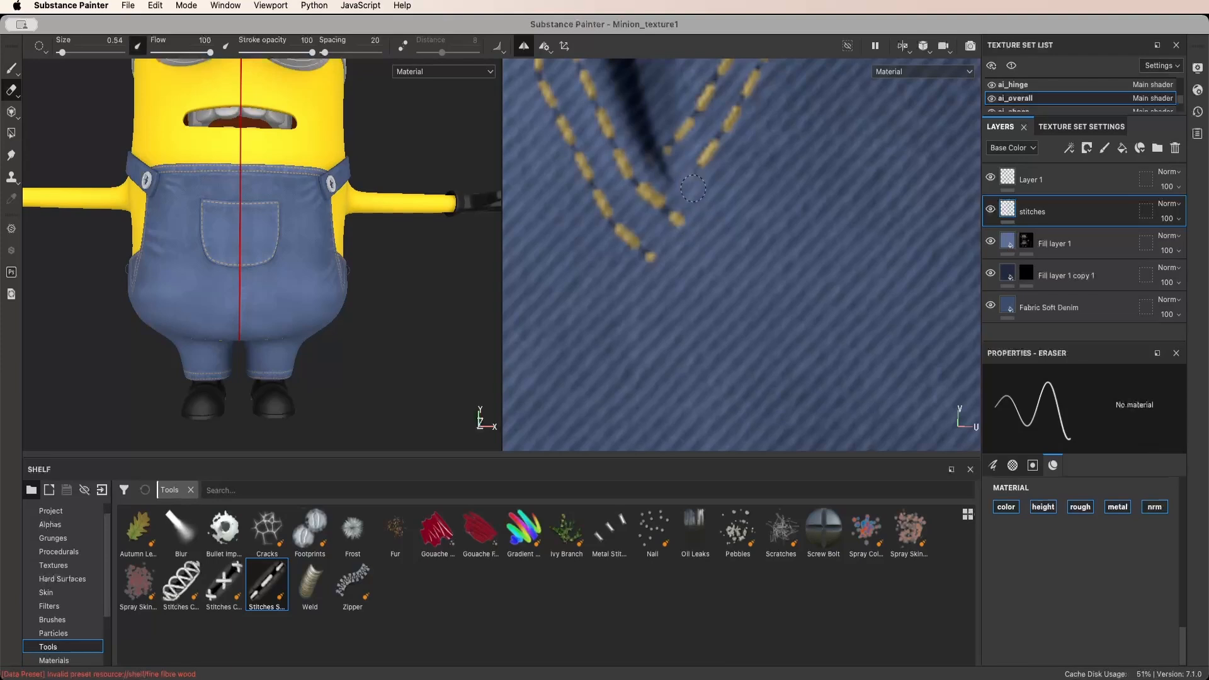
{"action": "scroll", "coordinate": [730, 236], "scroll_direction": "down", "scroll_amount": 8}
{"action": "scroll", "coordinate": [719, 245], "scroll_direction": "down", "scroll_amount": 10}
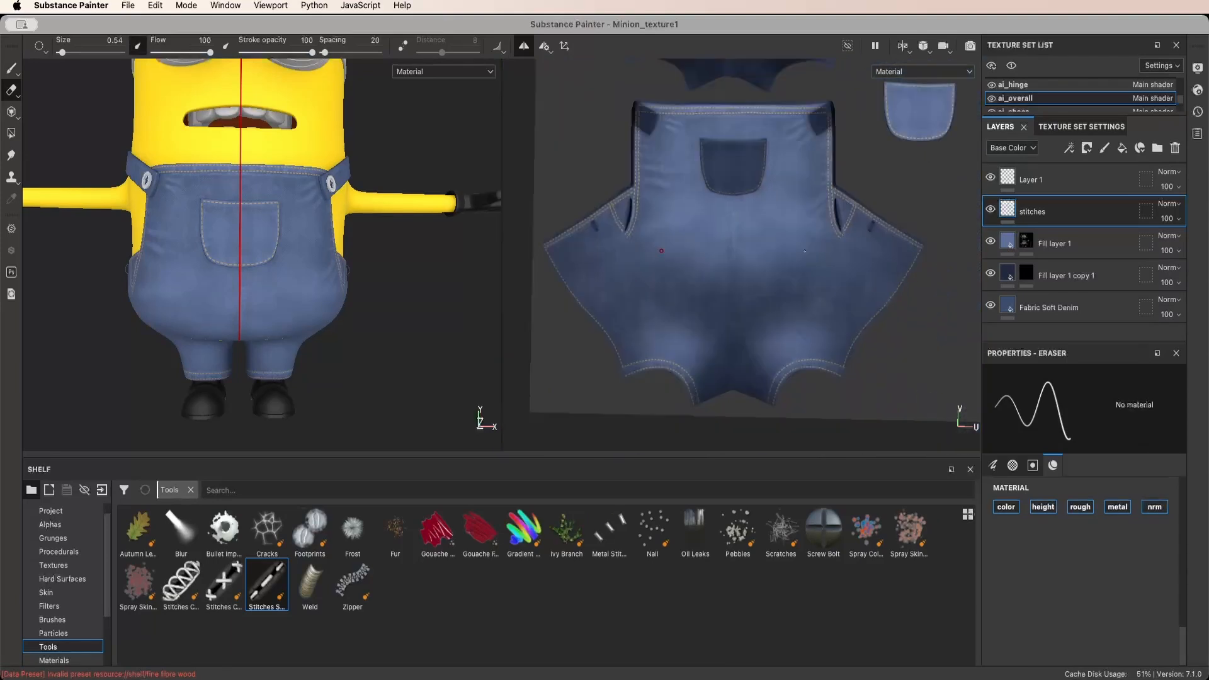
{"action": "scroll", "coordinate": [709, 271], "scroll_direction": "up", "scroll_amount": 1}
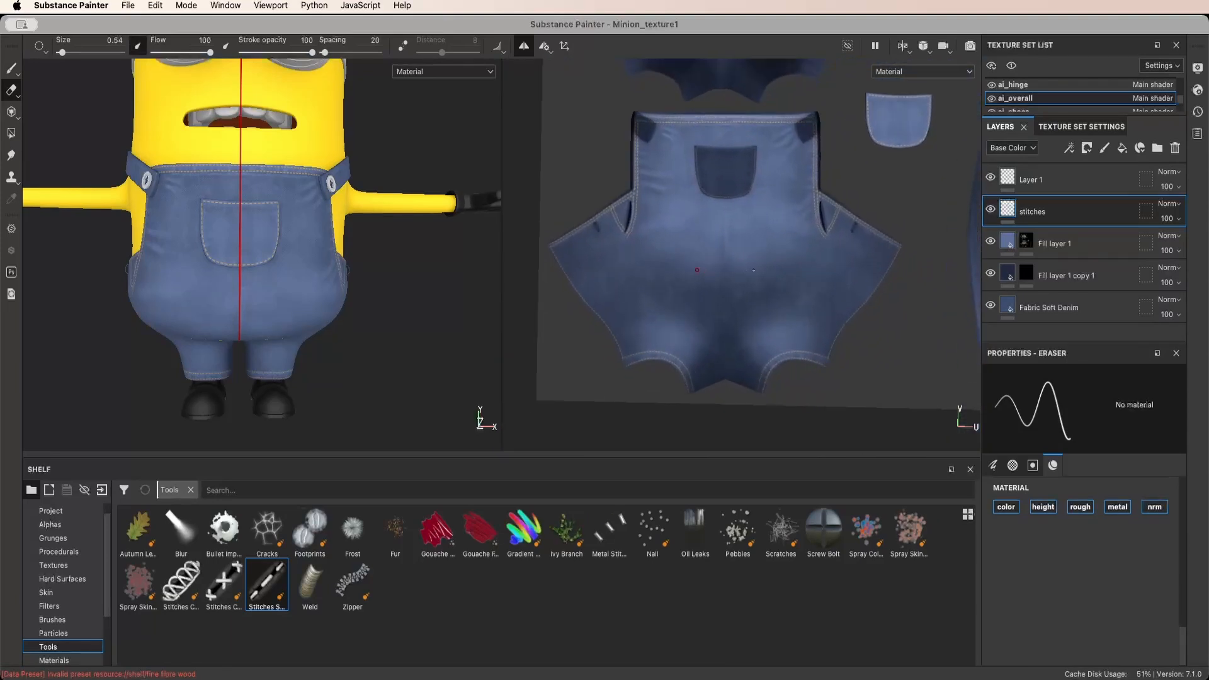
Clean up the hem corner and extend the side stitch row down to the lower hem row with the stitch brush
{"action": "scroll", "coordinate": [149, 290], "scroll_direction": "up", "scroll_amount": 5}
{"action": "left_click_drag", "start_coordinate": [149, 290], "coordinate": [318, 292], "text": "alt"}
{"action": "scroll", "coordinate": [619, 363], "scroll_direction": "up", "scroll_amount": 8}
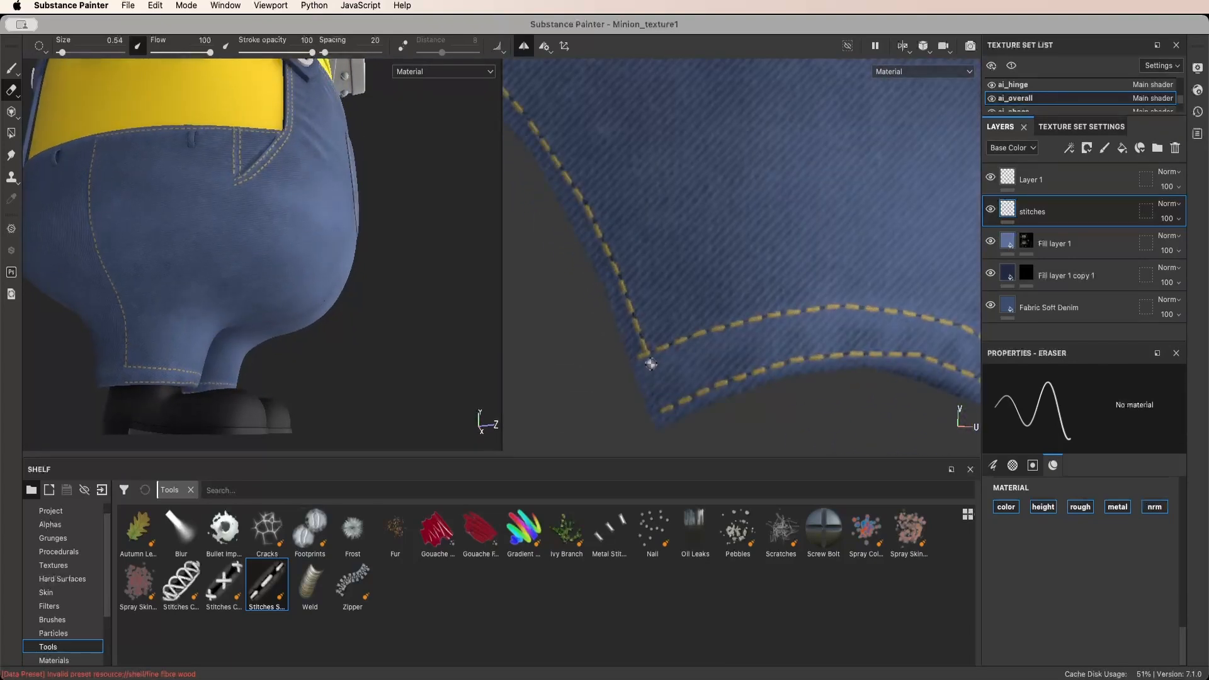
{"action": "key", "text": "1"}
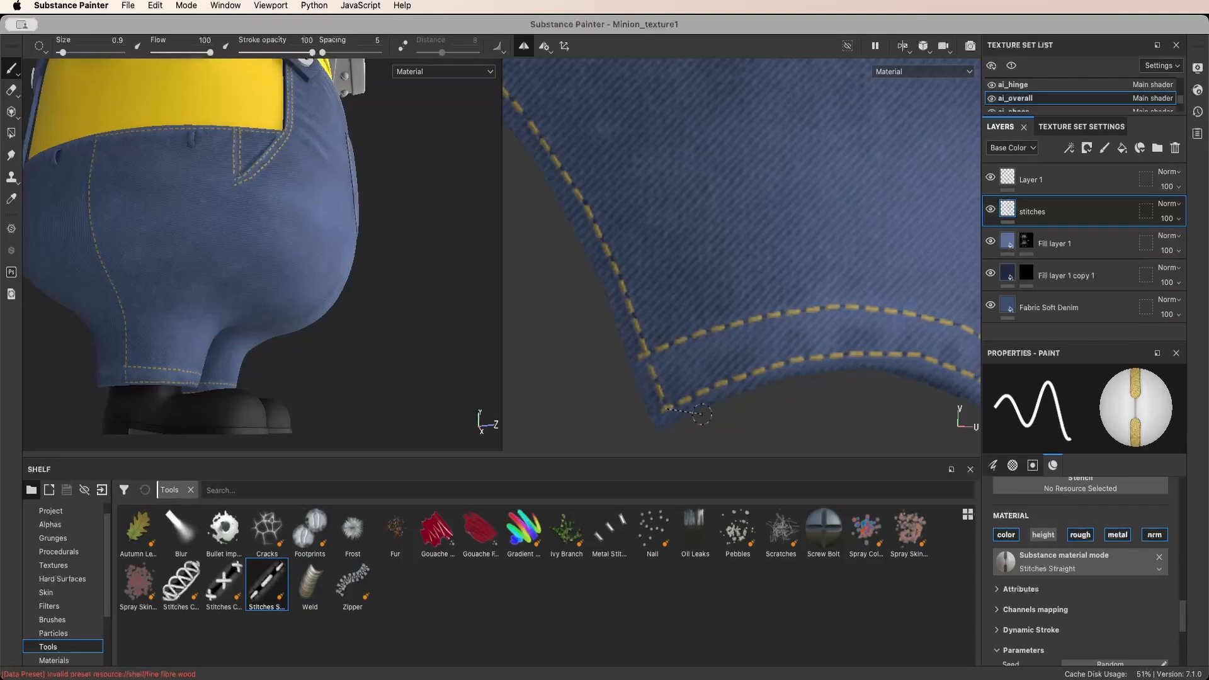
{"action": "scroll", "coordinate": [729, 367], "scroll_direction": "down", "scroll_amount": 5}
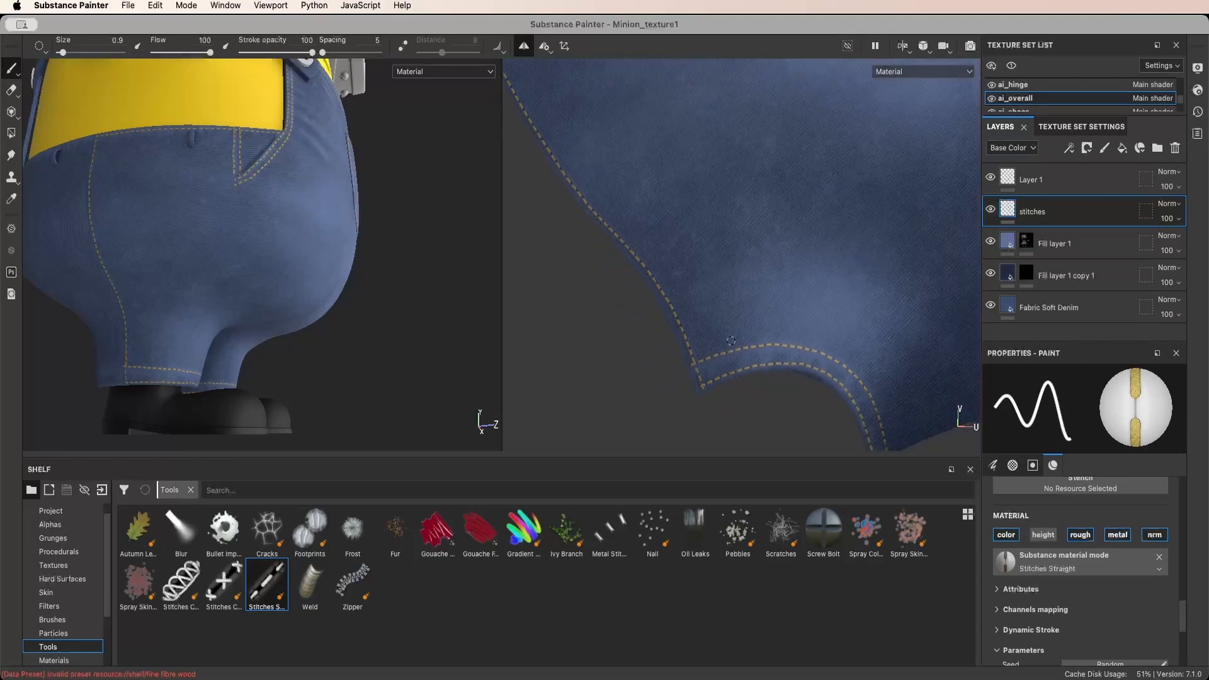
{"action": "scroll", "coordinate": [730, 340], "scroll_direction": "down", "scroll_amount": 4}
Erase the uneven middle stretch of the lower hem row at the front of the leg on the model
{"action": "mouse_move", "coordinate": [352, 302]}
{"action": "left_mouse_down", "text": "alt"}
{"action": "mouse_move", "coordinate": [416, 299]}
{"action": "mouse_move", "coordinate": [353, 289]}
{"action": "left_mouse_up", "text": "alt"}
{"action": "scroll", "coordinate": [353, 290], "scroll_direction": "down", "scroll_amount": 3}
{"action": "mouse_move", "coordinate": [428, 283]}
{"action": "left_mouse_down", "text": "alt"}
{"action": "mouse_move", "coordinate": [345, 279]}
{"action": "mouse_move", "coordinate": [429, 283]}
{"action": "left_mouse_up", "text": "alt"}
{"action": "scroll", "coordinate": [378, 353], "scroll_direction": "up", "scroll_amount": 5}
{"action": "middle_click_drag", "start_coordinate": [352, 353], "coordinate": [397, 303], "text": "alt"}
{"action": "mouse_move", "coordinate": [378, 302]}
{"action": "left_mouse_down", "text": "alt"}
{"action": "mouse_move", "coordinate": [396, 301]}
{"action": "mouse_move", "coordinate": [322, 335]}
{"action": "mouse_move", "coordinate": [264, 321]}
{"action": "mouse_move", "coordinate": [421, 313]}
{"action": "mouse_move", "coordinate": [376, 311]}
{"action": "left_mouse_up", "text": "alt"}
{"action": "scroll", "coordinate": [373, 313], "scroll_direction": "up", "scroll_amount": 3}
{"action": "key", "text": "e"}
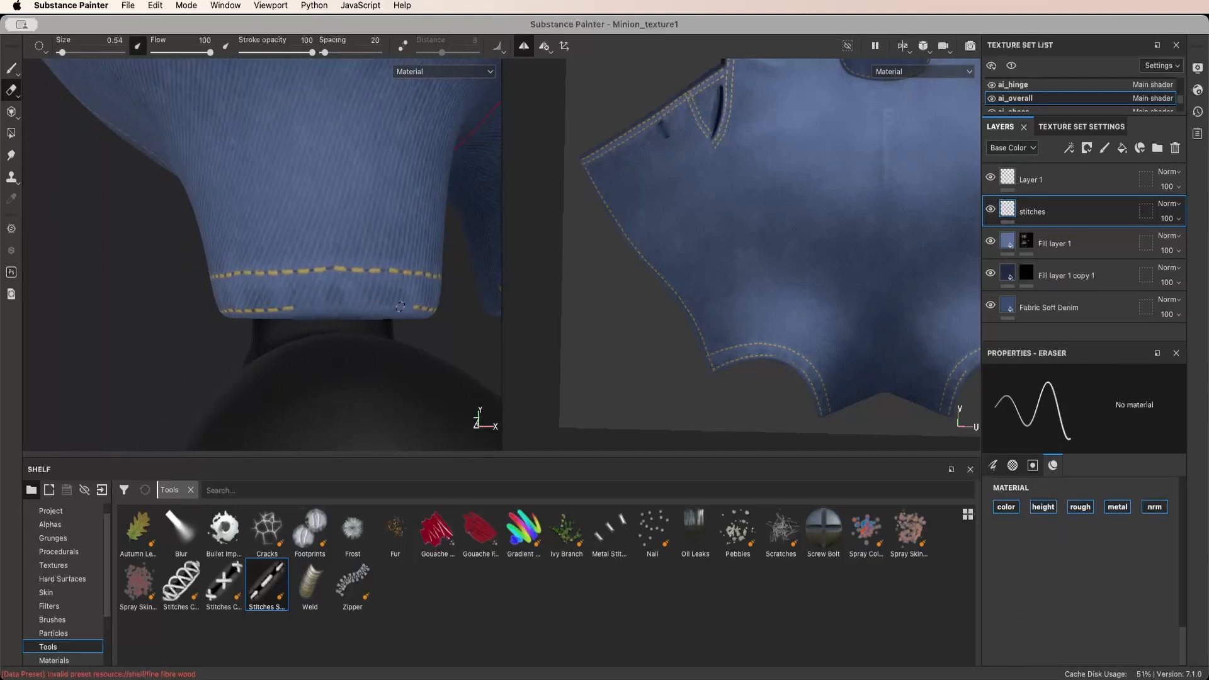
Trim the remaining stitch end and repaint the missing stretch of the lower hem row as a straight line across the front of the leg
{"action": "left_click_drag", "start_coordinate": [415, 308], "coordinate": [294, 308], "text": "alt"}
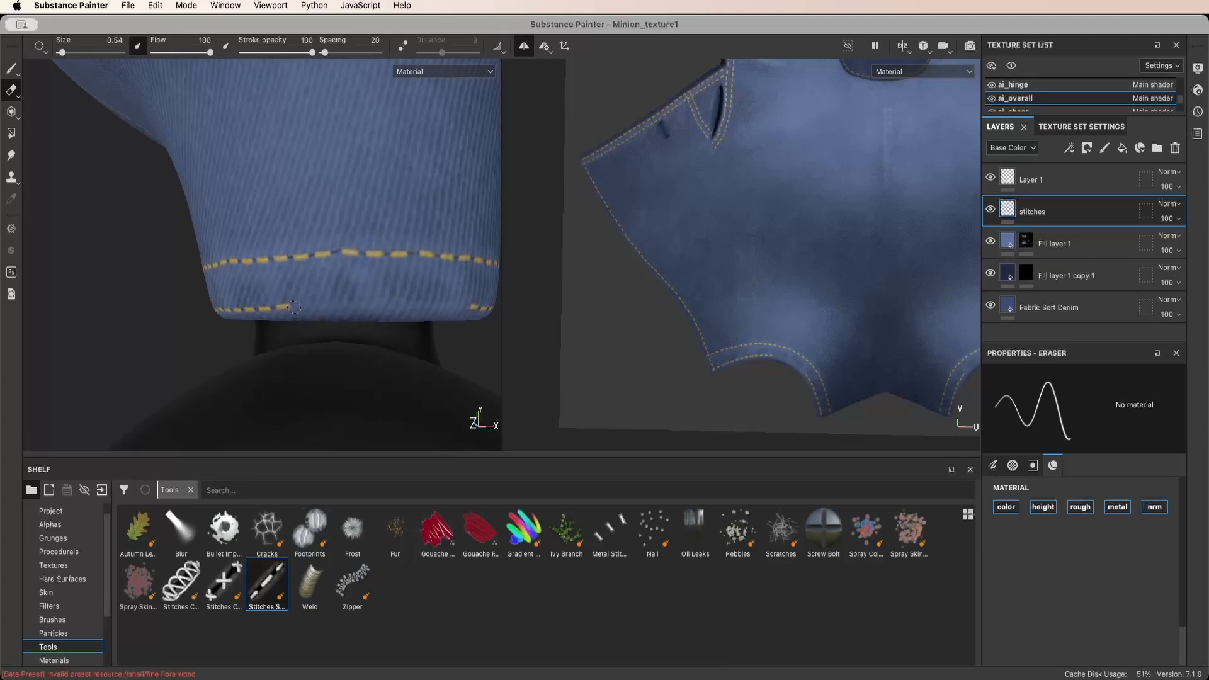
{"action": "key", "text": "p"}
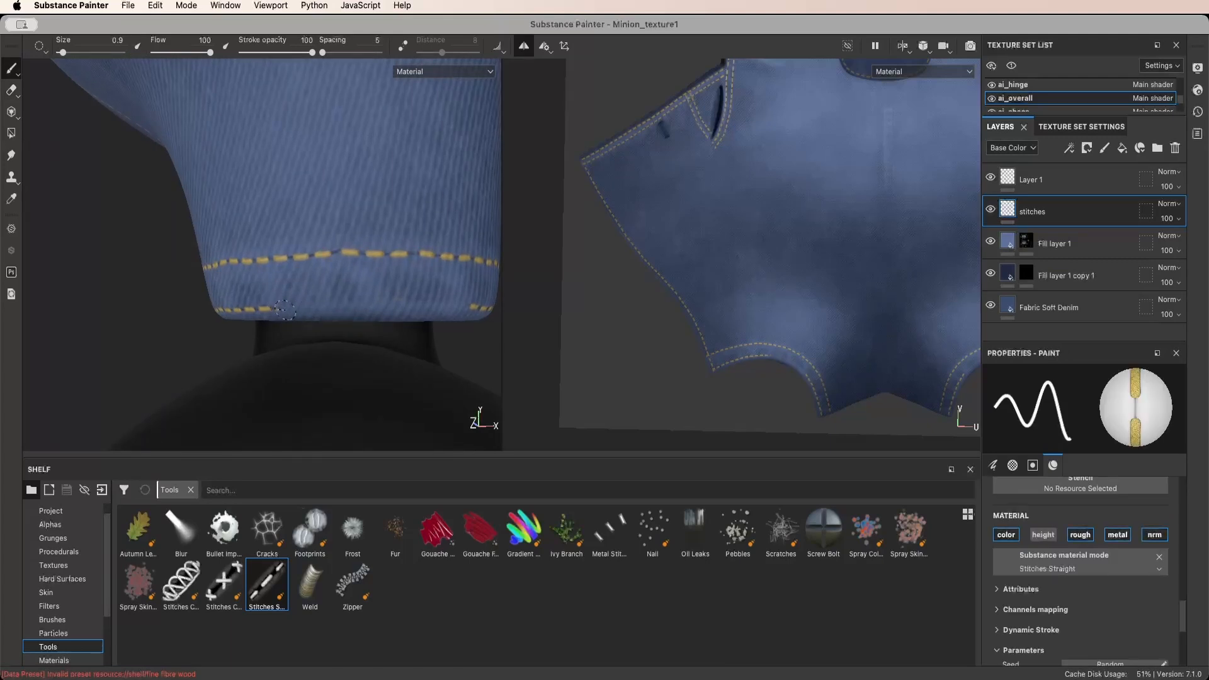
{"action": "left_click_drag", "start_coordinate": [332, 308], "coordinate": [441, 308], "text": "shift"}
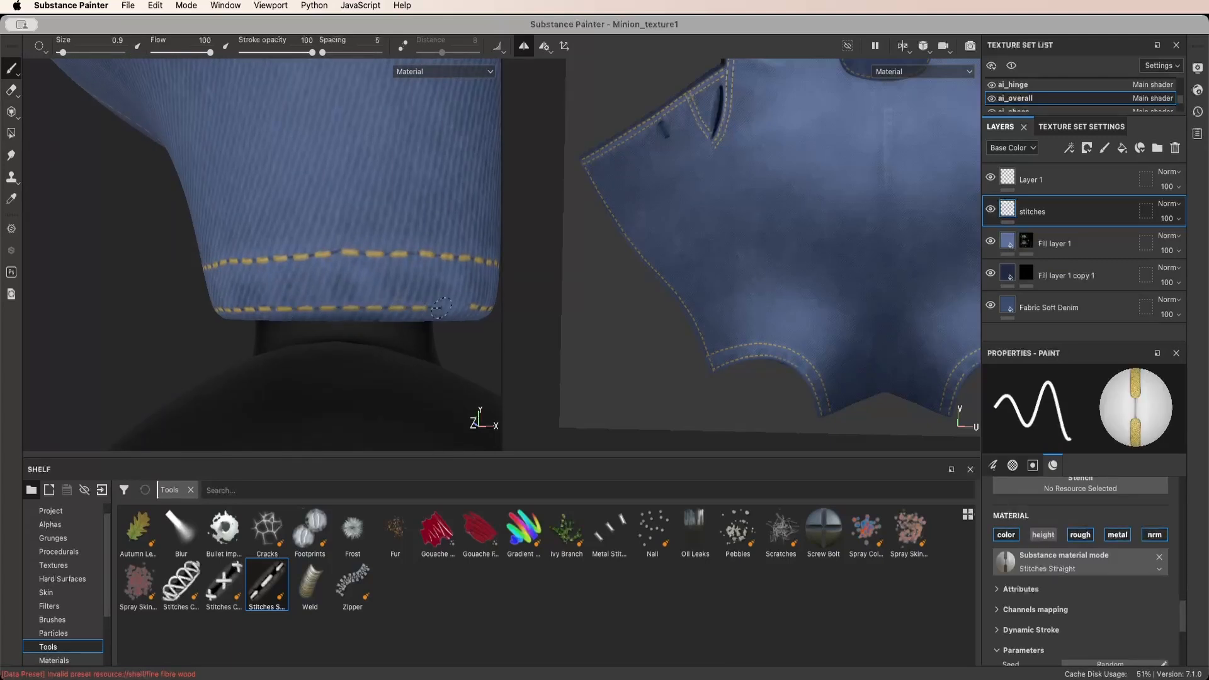
Erase the stretch of the upper hem row that starts at the side seam on the leg
{"action": "key", "text": "e"}
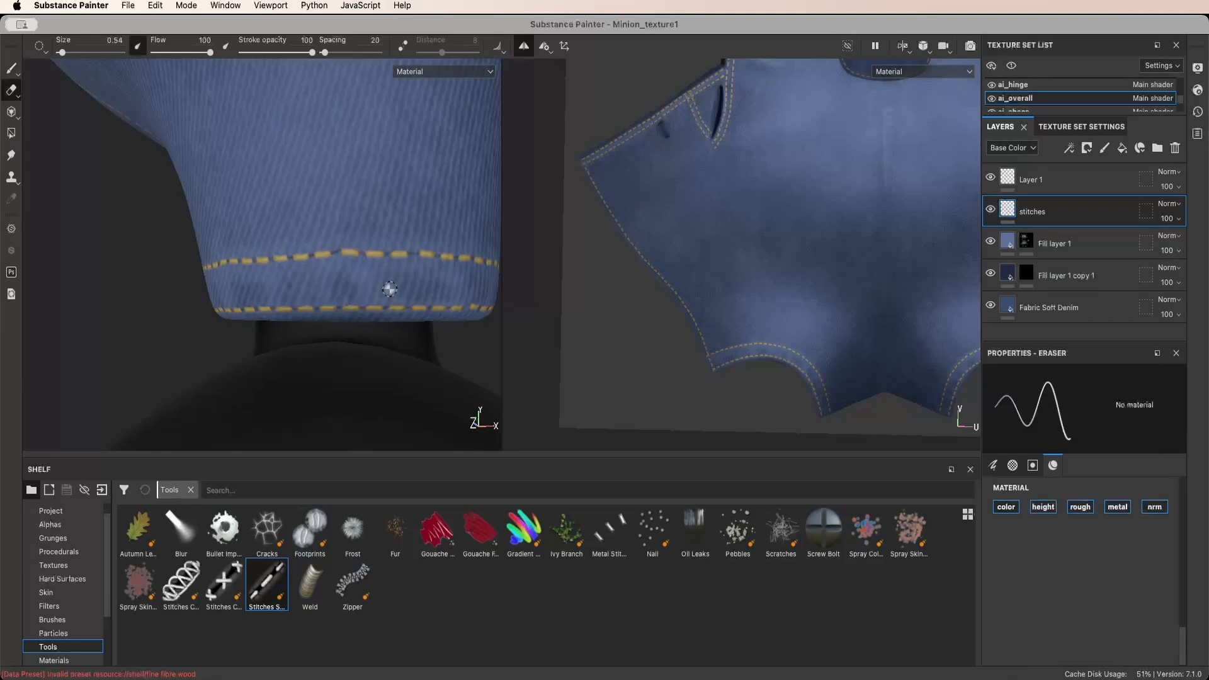
{"action": "left_click_drag", "start_coordinate": [340, 288], "coordinate": [333, 289], "text": "alt"}
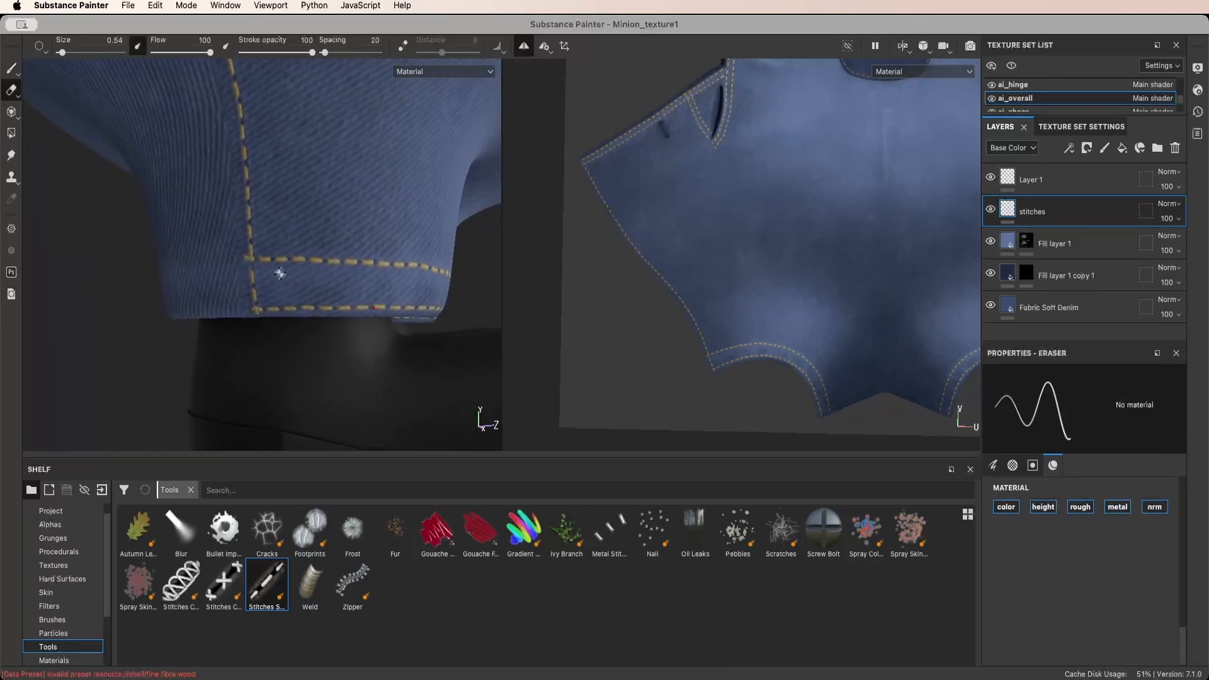
{"action": "scroll", "coordinate": [277, 273], "scroll_direction": "up", "scroll_amount": 3}
{"action": "left_click_drag", "start_coordinate": [232, 253], "coordinate": [431, 257]}
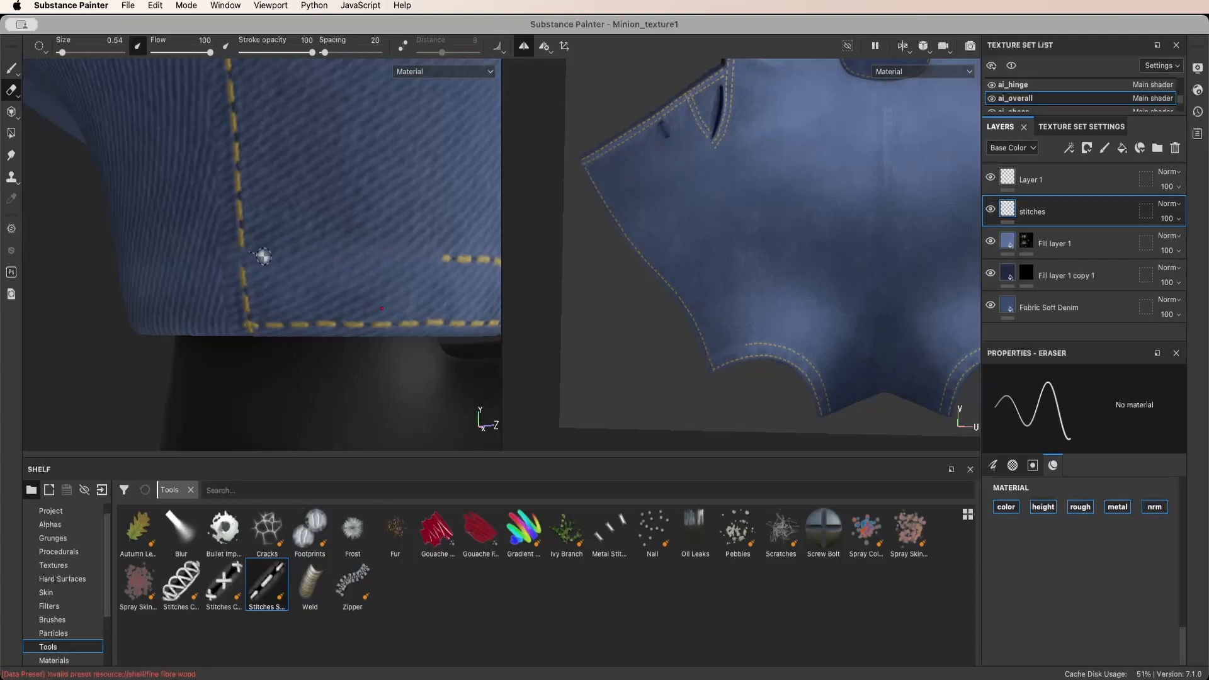
{"action": "right_click_drag", "start_coordinate": [262, 255], "coordinate": [357, 277], "text": "shift"}
{"action": "left_click_drag", "start_coordinate": [356, 276], "coordinate": [284, 281], "text": "alt"}
Repaint the erased part of the upper hem row in straight segments back to the side seam
{"action": "scroll", "coordinate": [284, 280], "scroll_direction": "down", "scroll_amount": 5}
{"action": "left_click_drag", "start_coordinate": [208, 279], "coordinate": [355, 285], "text": "alt"}
{"action": "scroll", "coordinate": [281, 280], "scroll_direction": "up", "scroll_amount": 5}
{"action": "key", "text": "1"}
{"action": "scroll", "coordinate": [331, 278], "scroll_direction": "down", "scroll_amount": 3}
{"action": "scroll", "coordinate": [334, 278], "scroll_direction": "up", "scroll_amount": 4}
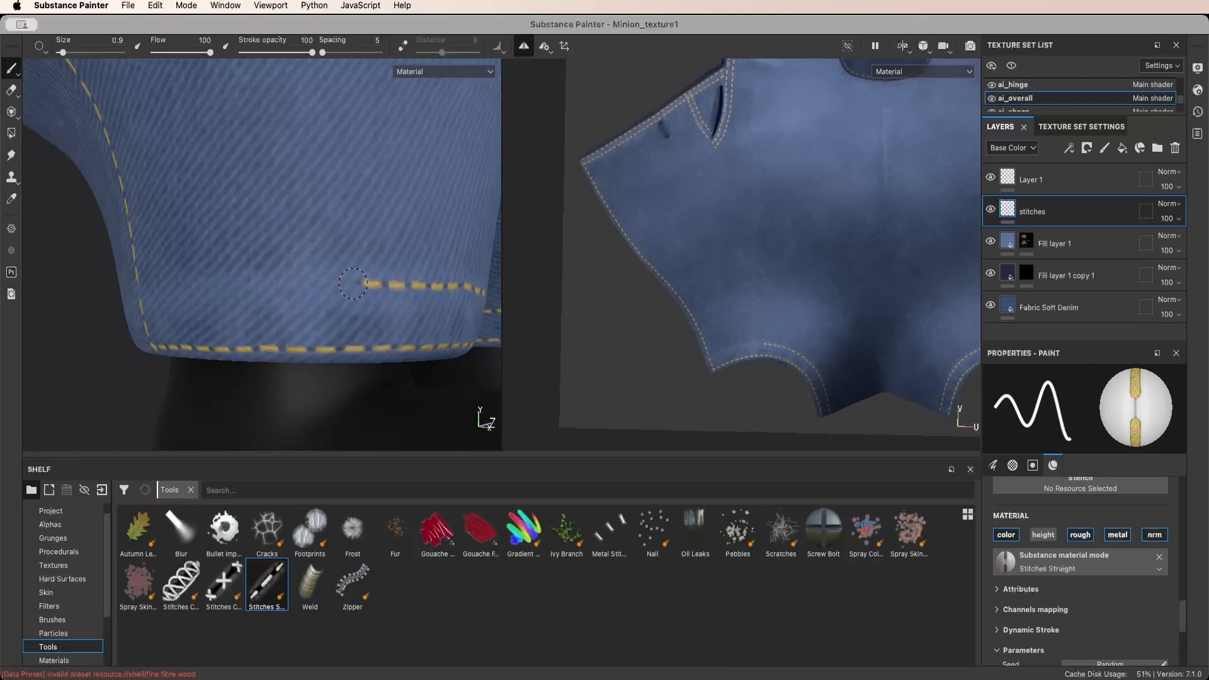
{"action": "left_click", "coordinate": [285, 283], "text": "shift"}
{"action": "left_click", "coordinate": [200, 287], "text": "shift"}
{"action": "left_click", "coordinate": [144, 291], "text": "shift"}
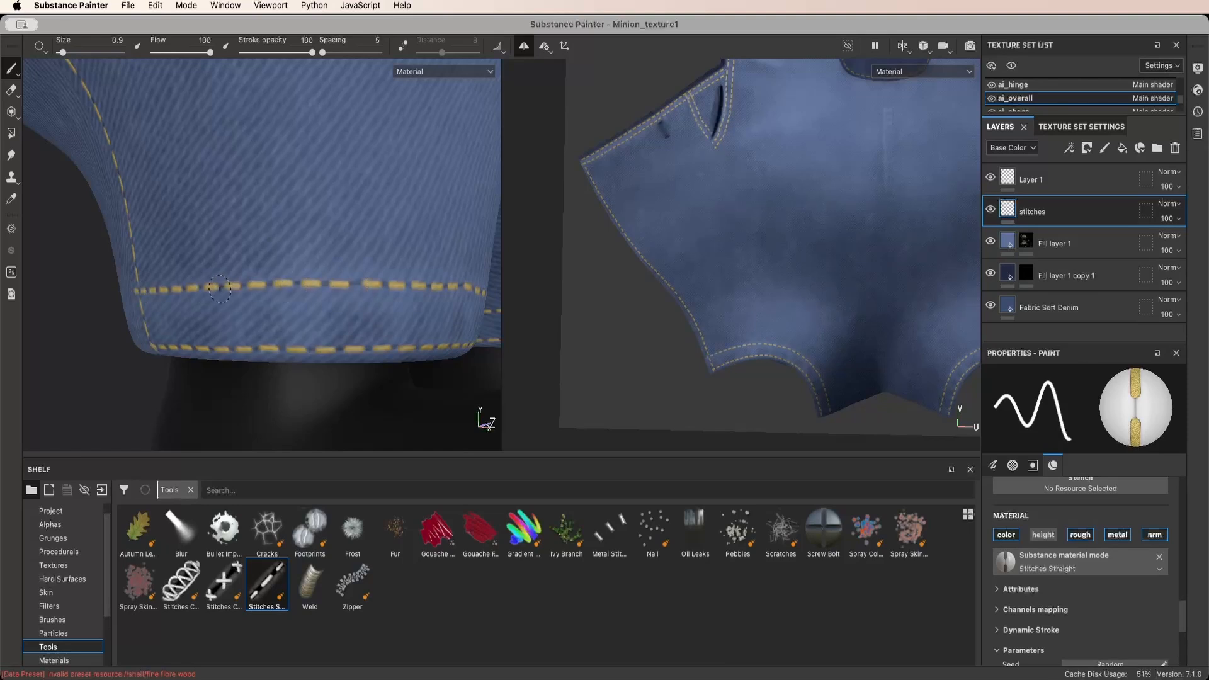
Undo the last two painted segments of the upper hem row near the side seam
{"action": "left_click_drag", "start_coordinate": [220, 289], "coordinate": [151, 308], "text": "alt"}
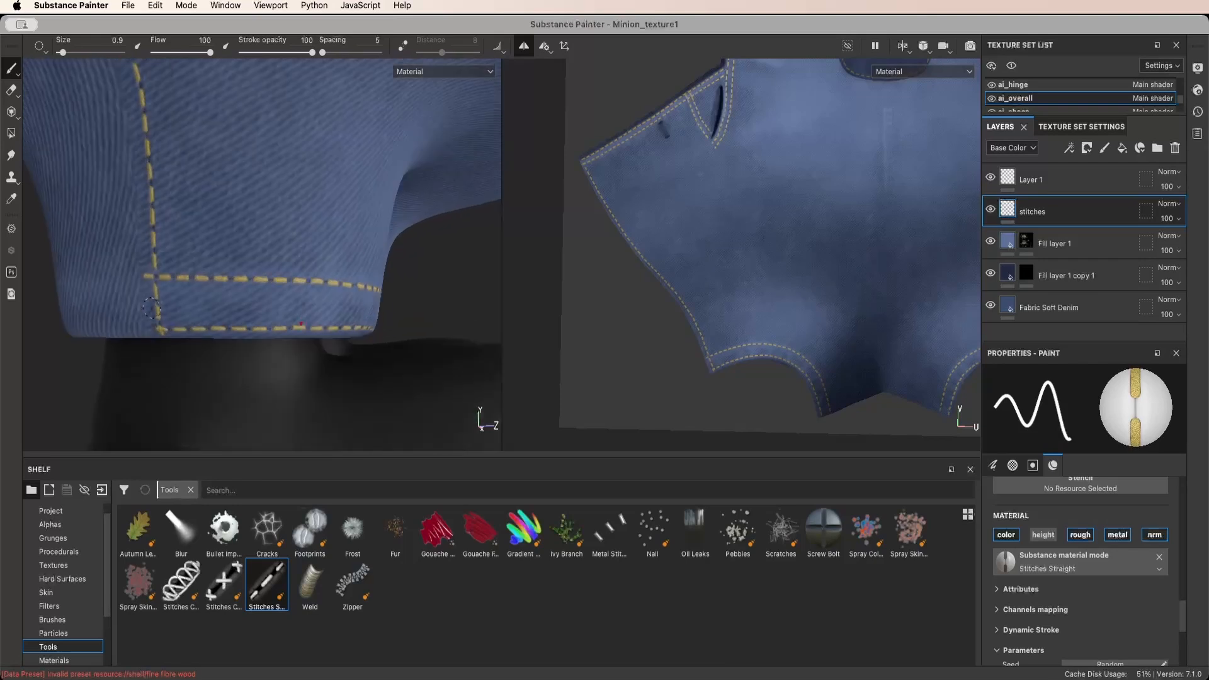
{"action": "key", "text": "super+z"}
{"action": "key", "text": "super+z"}
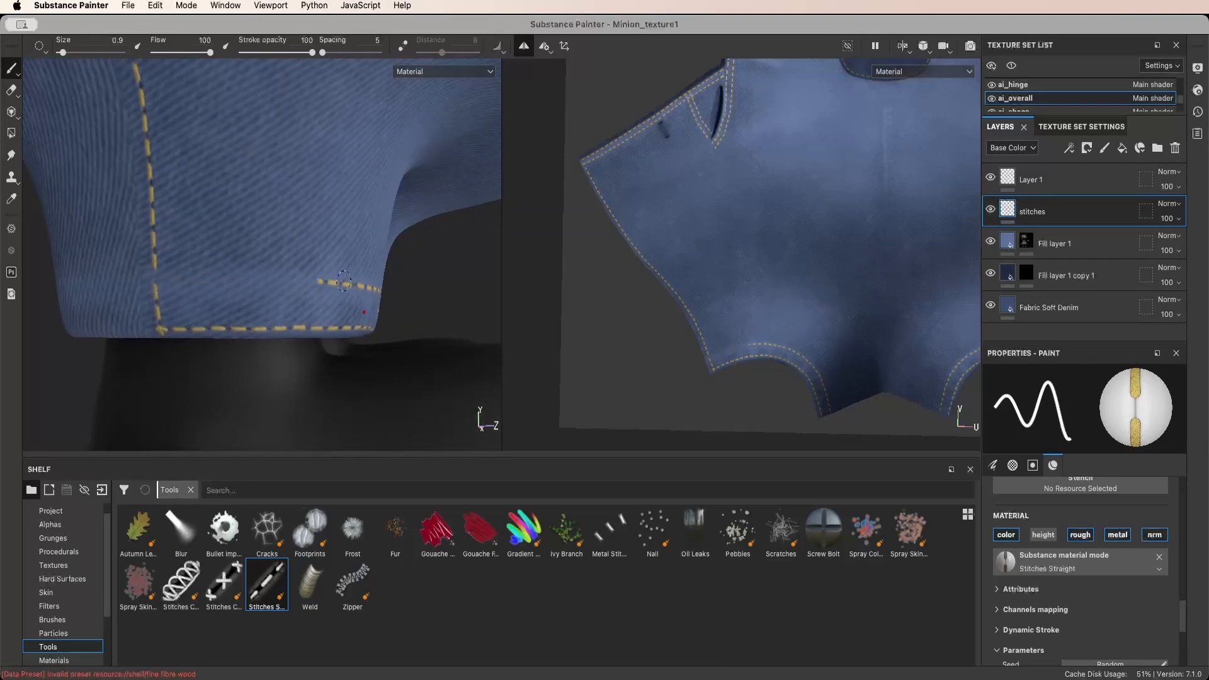
Repaint the missing stretch of the upper hem row as one straight stitch line back to the side seam
{"action": "left_click_drag", "start_coordinate": [359, 282], "coordinate": [315, 287], "text": "alt"}
{"action": "key", "text": "2"}
{"action": "scroll", "coordinate": [314, 285], "scroll_direction": "up", "scroll_amount": 4}
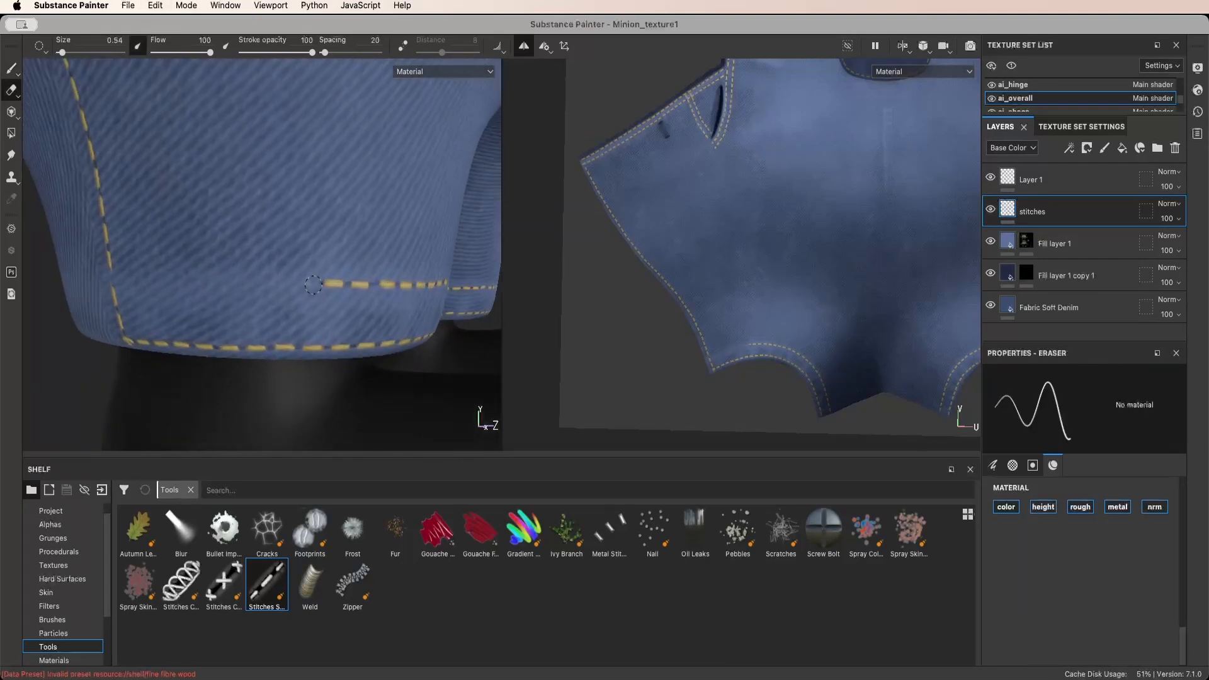
{"action": "key", "text": "1"}
{"action": "left_click", "coordinate": [321, 283]}
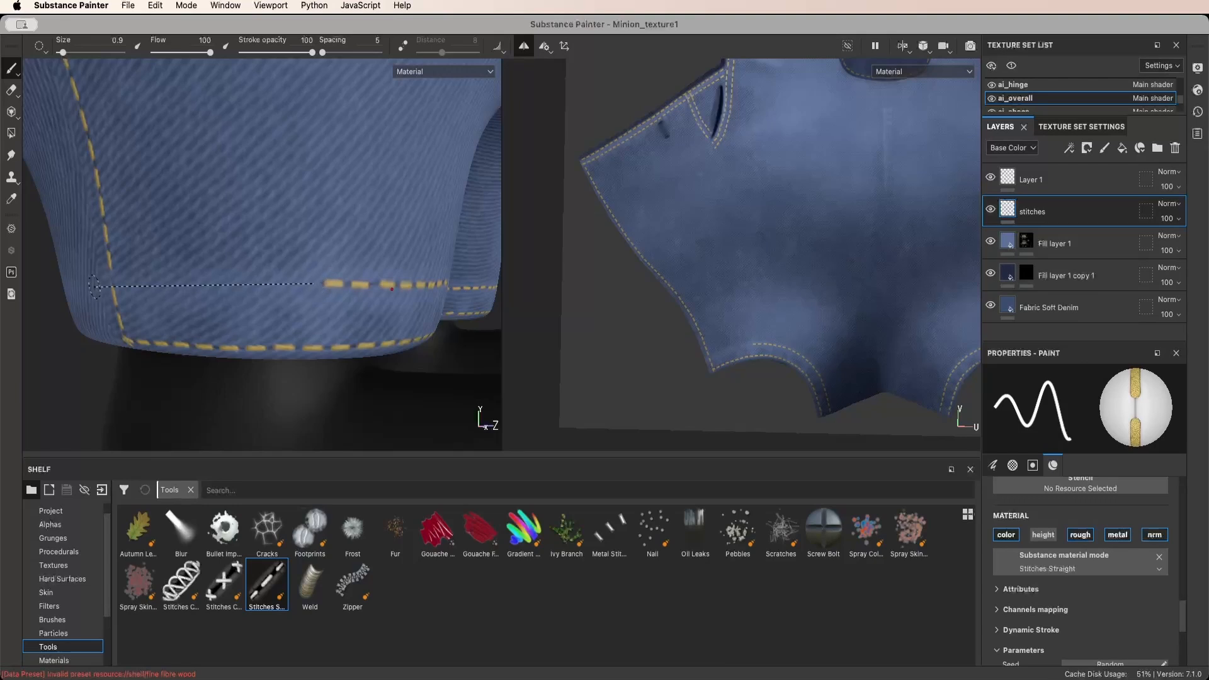
{"action": "left_click", "coordinate": [113, 282], "text": "shift"}
Erase the uneven middle stretch of the upper hem row at the front of the leg
{"action": "scroll", "coordinate": [119, 281], "scroll_direction": "down", "scroll_amount": 5}
{"action": "left_click_drag", "start_coordinate": [126, 282], "coordinate": [208, 283], "text": "alt"}
{"action": "left_click_drag", "start_coordinate": [353, 283], "coordinate": [252, 295], "text": "alt"}
{"action": "scroll", "coordinate": [253, 298], "scroll_direction": "up", "scroll_amount": 5}
{"action": "key", "text": "2"}
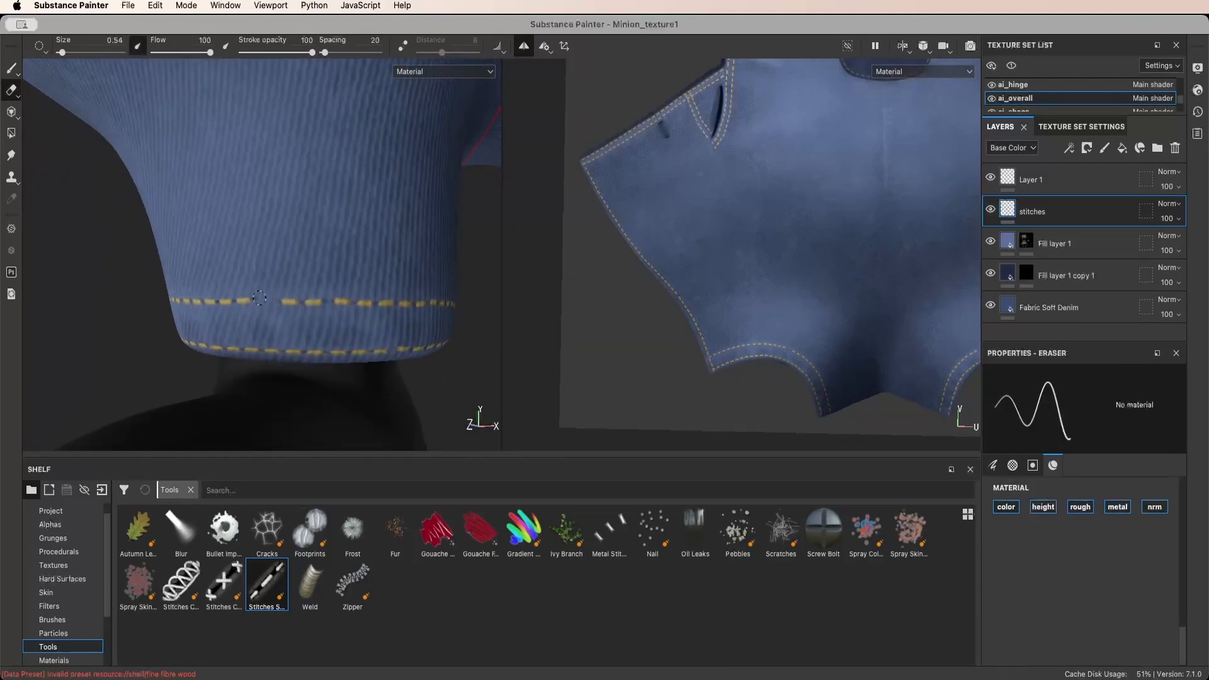
{"action": "mouse_move", "coordinate": [272, 302]}
{"action": "left_mouse_down"}
{"action": "mouse_move", "coordinate": [395, 300]}
{"action": "mouse_move", "coordinate": [255, 304]}
{"action": "mouse_move", "coordinate": [378, 304]}
{"action": "left_mouse_up"}
{"action": "scroll", "coordinate": [335, 302], "scroll_direction": "down", "scroll_amount": 4}
{"action": "scroll", "coordinate": [281, 302], "scroll_direction": "up", "scroll_amount": 3}
{"action": "scroll", "coordinate": [280, 300], "scroll_direction": "down", "scroll_amount": 4}
{"action": "scroll", "coordinate": [281, 290], "scroll_direction": "up", "scroll_amount": 6}
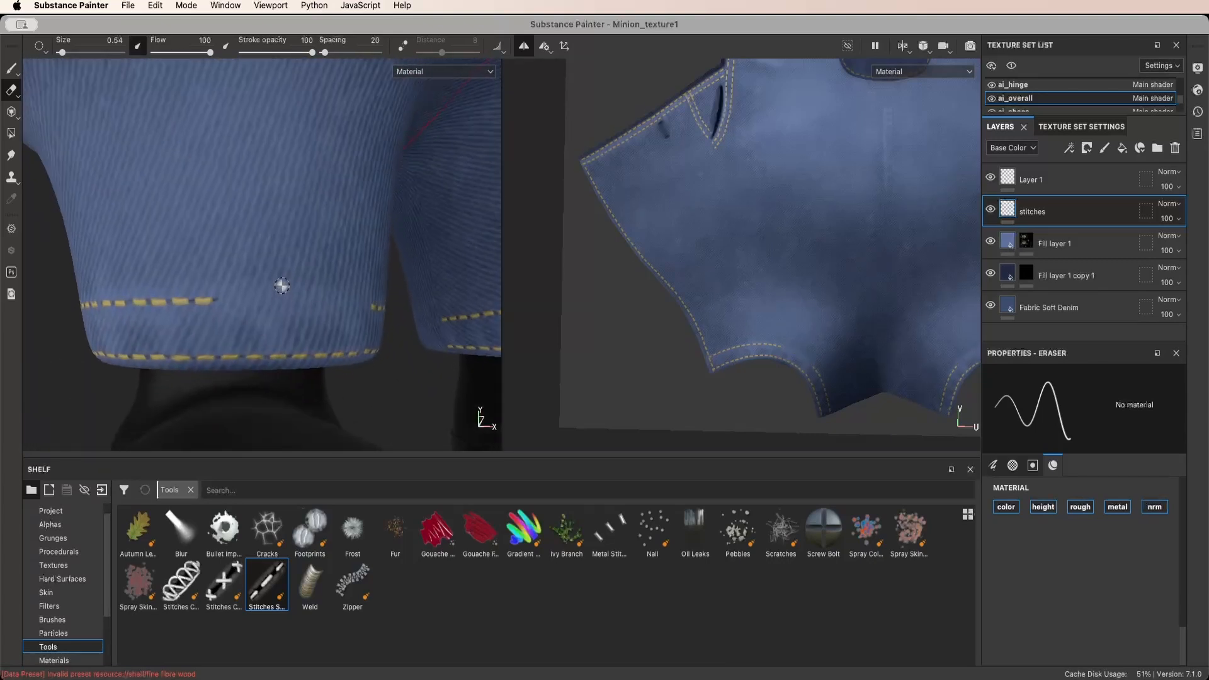
Repaint the erased stretch of the upper hem row straight across the front of the leg
{"action": "mouse_move", "coordinate": [280, 285]}
{"action": "left_mouse_down", "text": "alt"}
{"action": "mouse_move", "coordinate": [264, 300]}
{"action": "mouse_move", "coordinate": [394, 303]}
{"action": "left_mouse_up", "text": "alt"}
{"action": "key", "text": "1"}
{"action": "scroll", "coordinate": [345, 300], "scroll_direction": "down", "scroll_amount": 3}
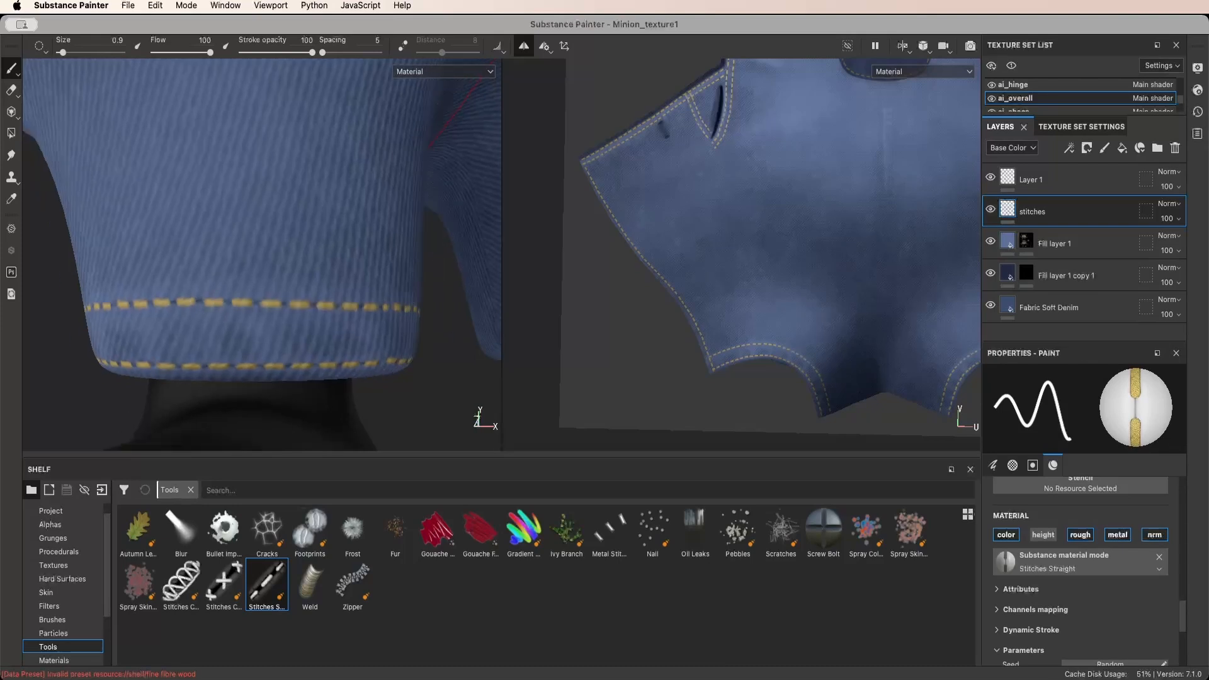
Turn off symmetry painting for the overalls and bring the whole front of the character into view
{"action": "scroll", "coordinate": [345, 300], "scroll_direction": "down", "scroll_amount": 8}
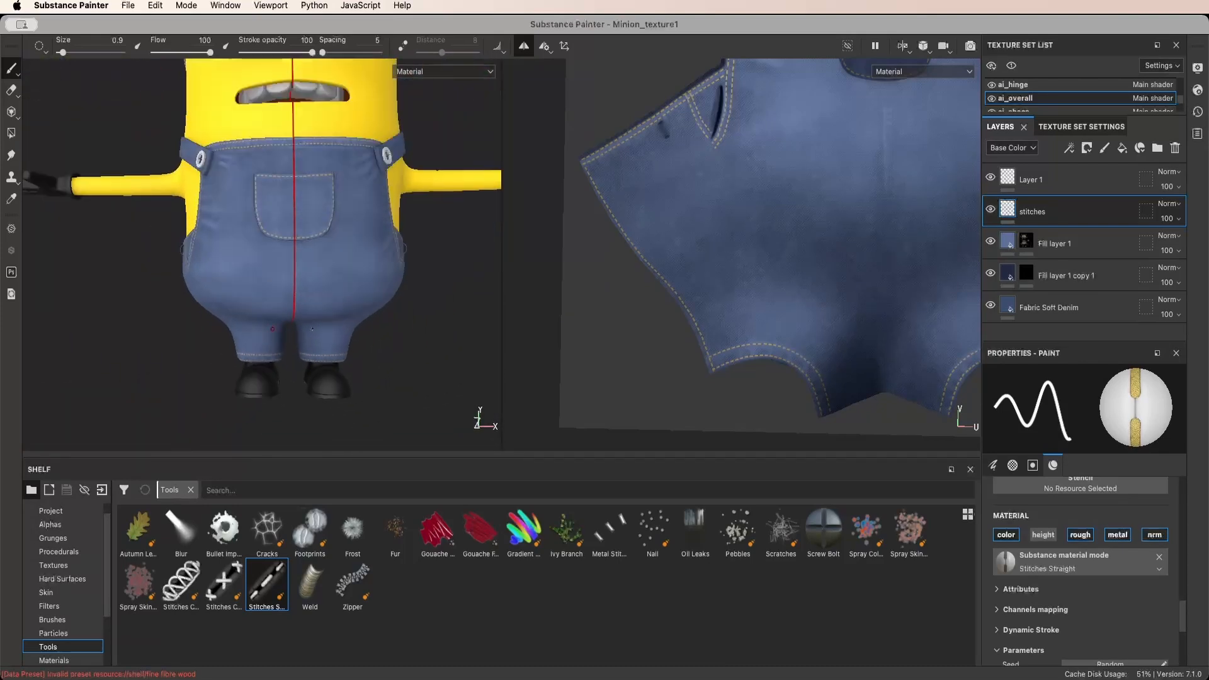
{"action": "left_click", "coordinate": [524, 46]}
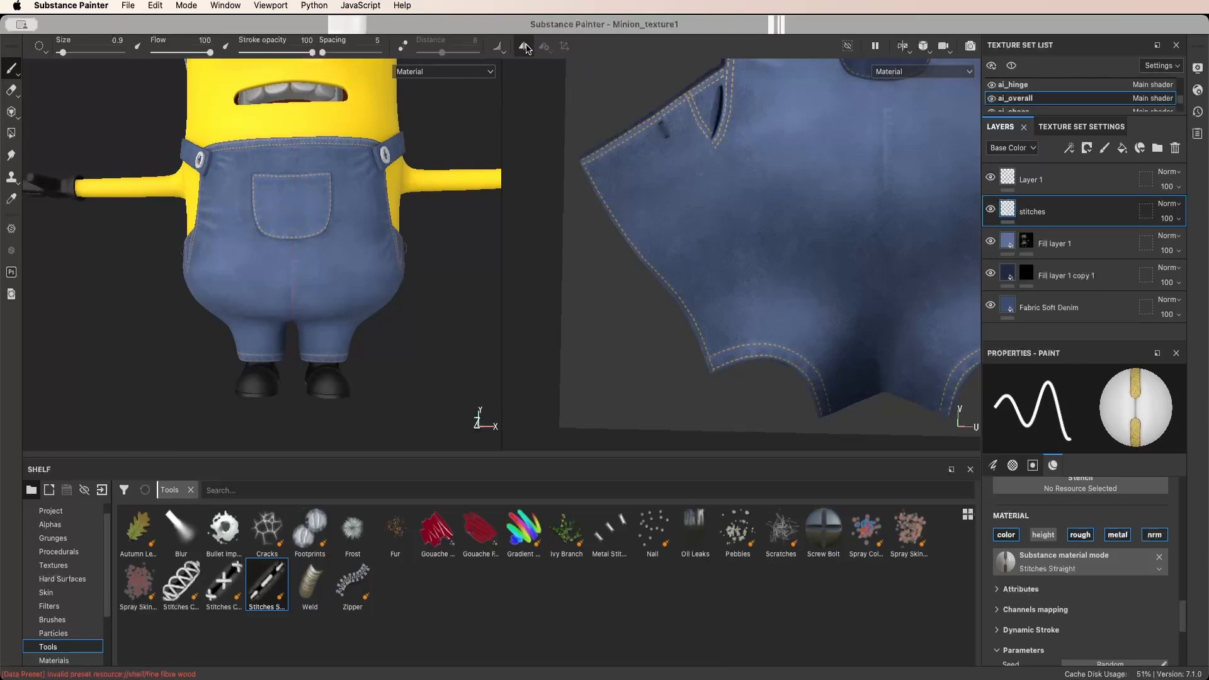
{"action": "right_click_drag", "start_coordinate": [377, 327], "coordinate": [327, 334], "text": "alt"}
{"action": "left_click_drag", "start_coordinate": [396, 275], "coordinate": [380, 291], "text": "alt"}
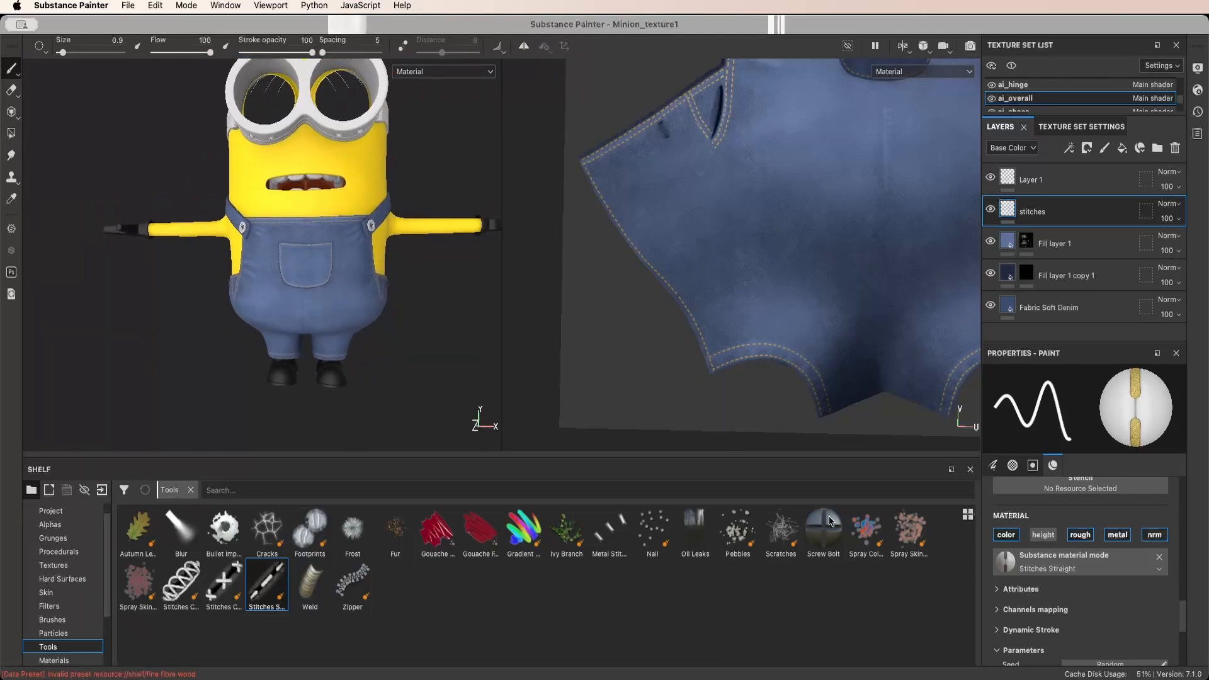
{"action": "left_click", "coordinate": [791, 190]}
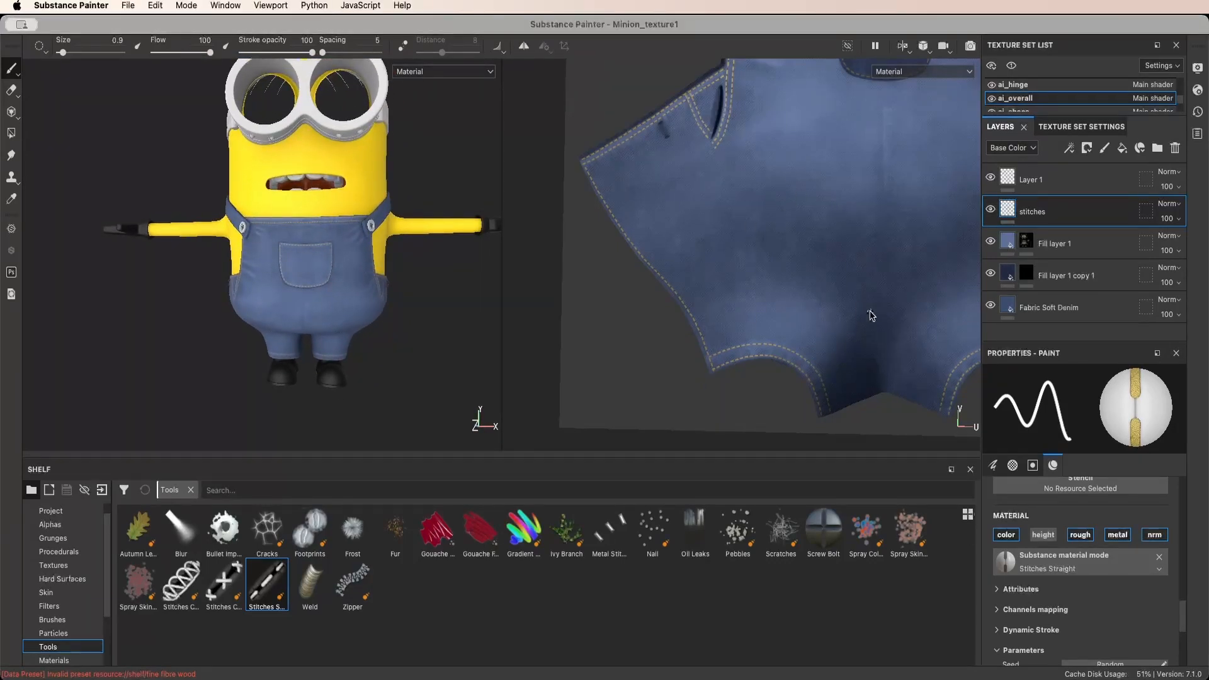
Paint a straight vertical stitch row down the centre front of the overalls in the UV layout, starting below the pocket
{"action": "scroll", "coordinate": [798, 219], "scroll_direction": "up", "scroll_amount": 6}
{"action": "scroll", "coordinate": [798, 220], "scroll_direction": "up", "scroll_amount": 1}
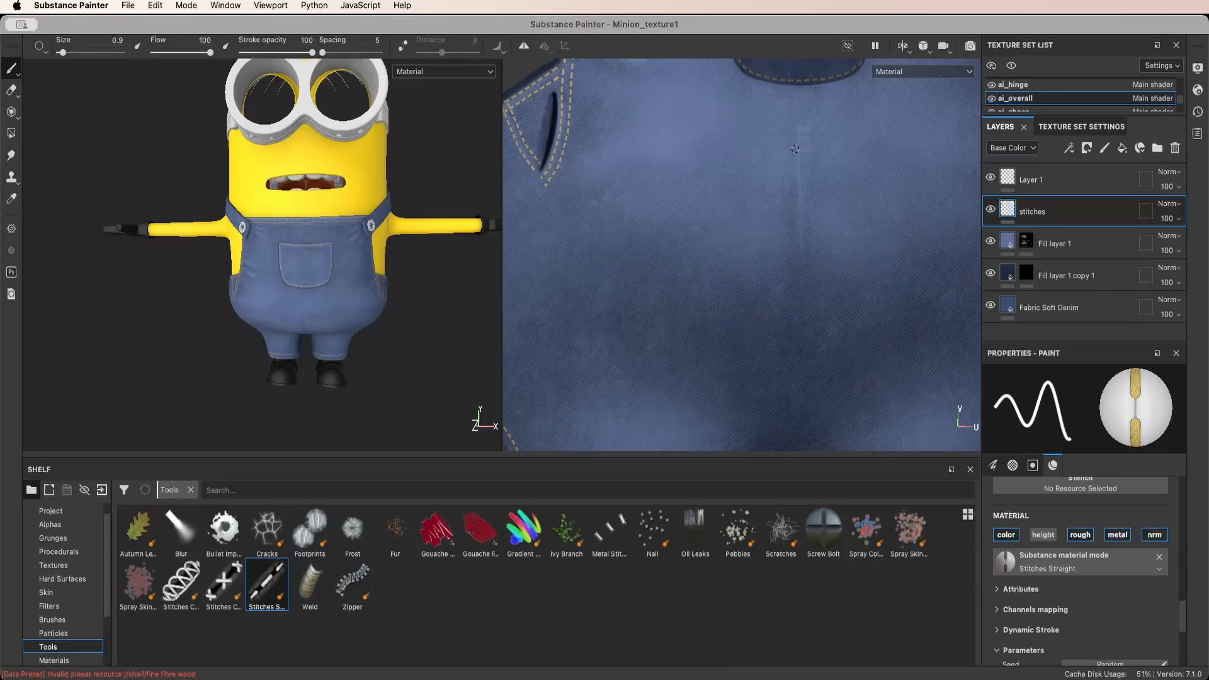
{"action": "left_click", "coordinate": [798, 126], "text": "shift"}
{"action": "key", "text": "ctrl+z"}
{"action": "left_click", "coordinate": [800, 390], "text": "shift"}
Clean up the lower end of the centre-front row and extend it straight down to the crotch tip
{"action": "middle_click_drag", "start_coordinate": [801, 389], "coordinate": [824, 241]}
{"action": "key", "text": "e"}
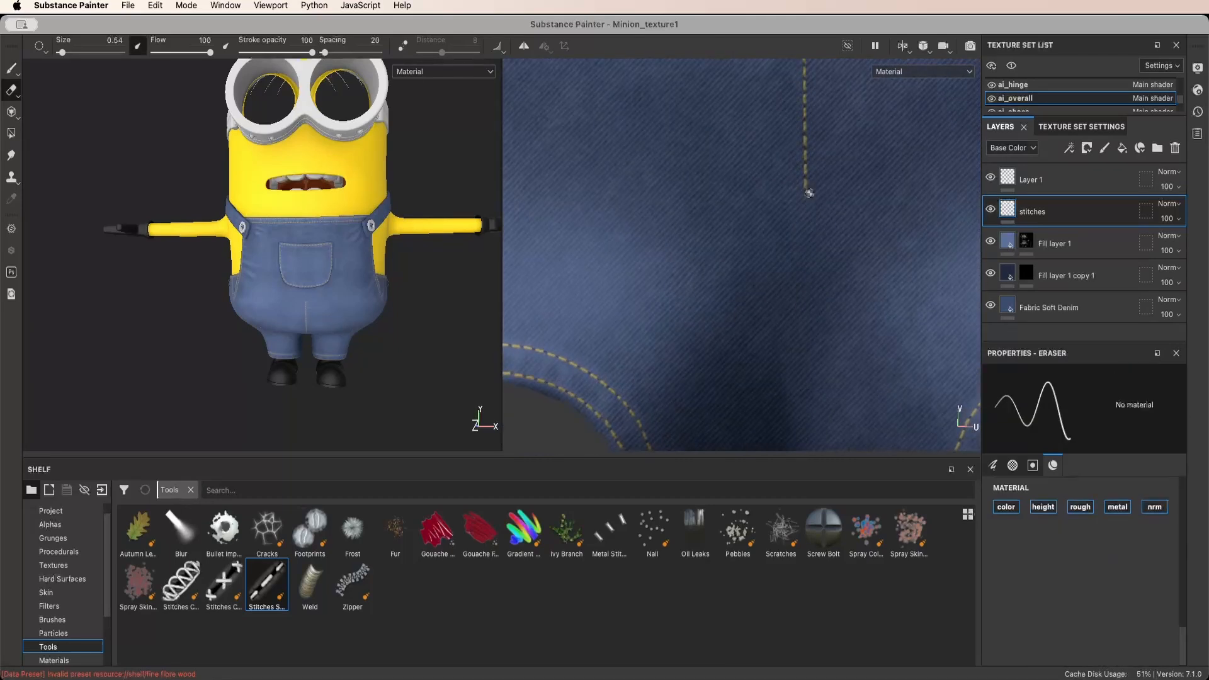
{"action": "scroll", "coordinate": [806, 198], "scroll_direction": "up", "scroll_amount": 1}
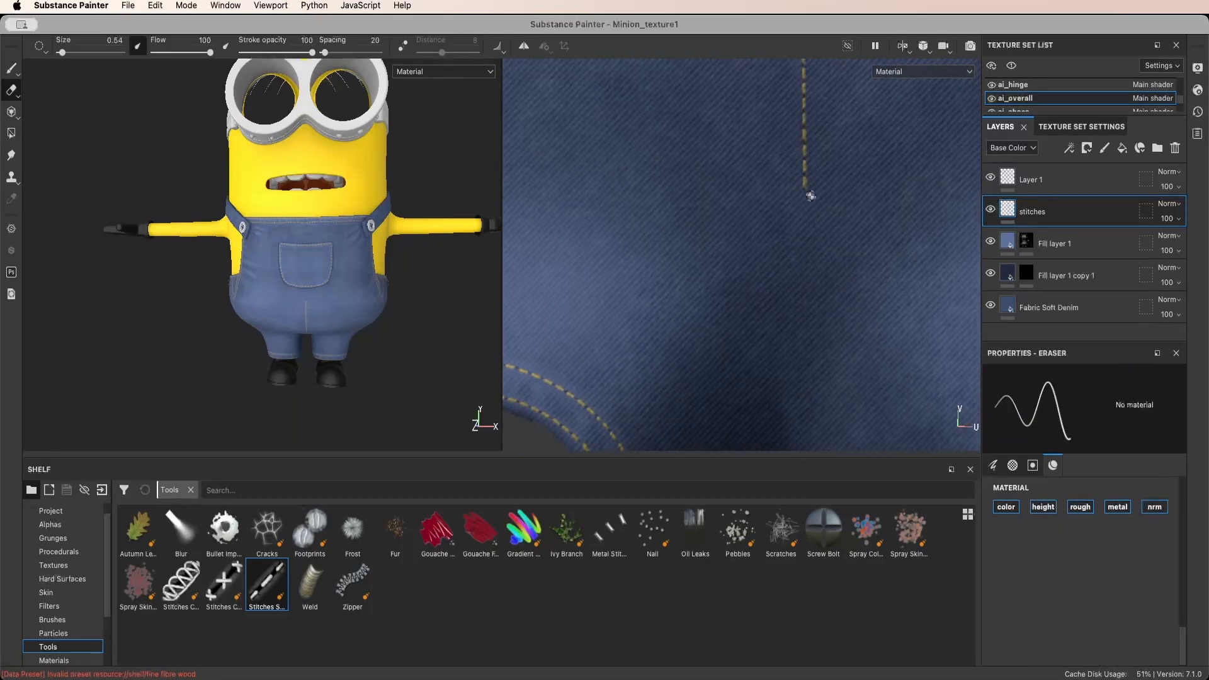
{"action": "key", "text": "1"}
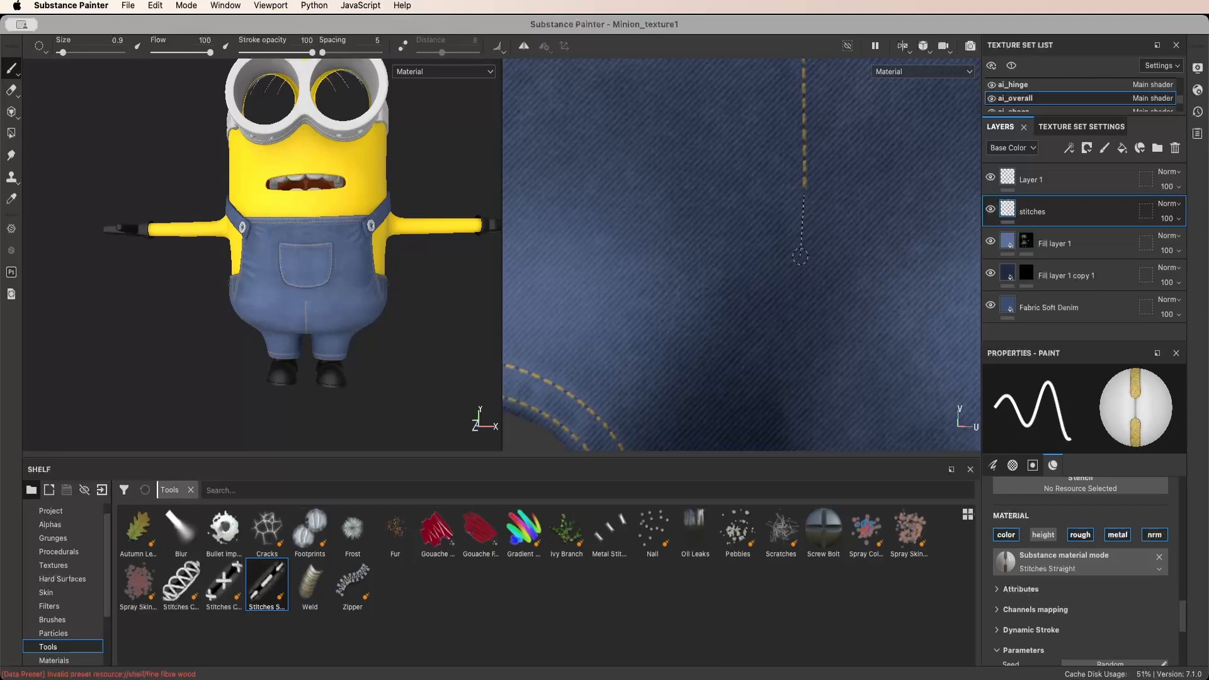
{"action": "left_click", "coordinate": [802, 421], "text": "shift"}
{"action": "scroll", "coordinate": [802, 416], "scroll_direction": "down", "scroll_amount": 5}
{"action": "middle_click_drag", "start_coordinate": [809, 379], "coordinate": [811, 339], "text": "alt"}
{"action": "scroll", "coordinate": [810, 339], "scroll_direction": "up", "scroll_amount": 6}
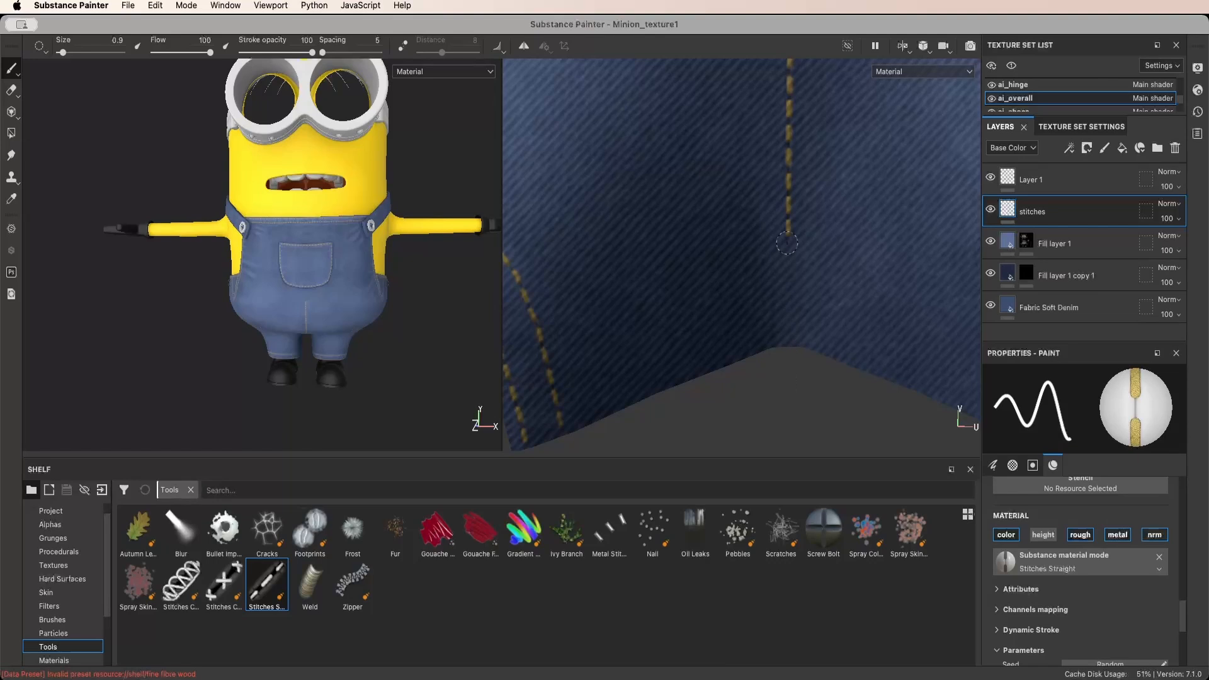
{"action": "left_click", "coordinate": [786, 335], "text": "shift"}
Add a short horizontal stitch line at the upper end of the centre row and start a second parallel row downwards
{"action": "scroll", "coordinate": [801, 218], "scroll_direction": "down", "scroll_amount": 5}
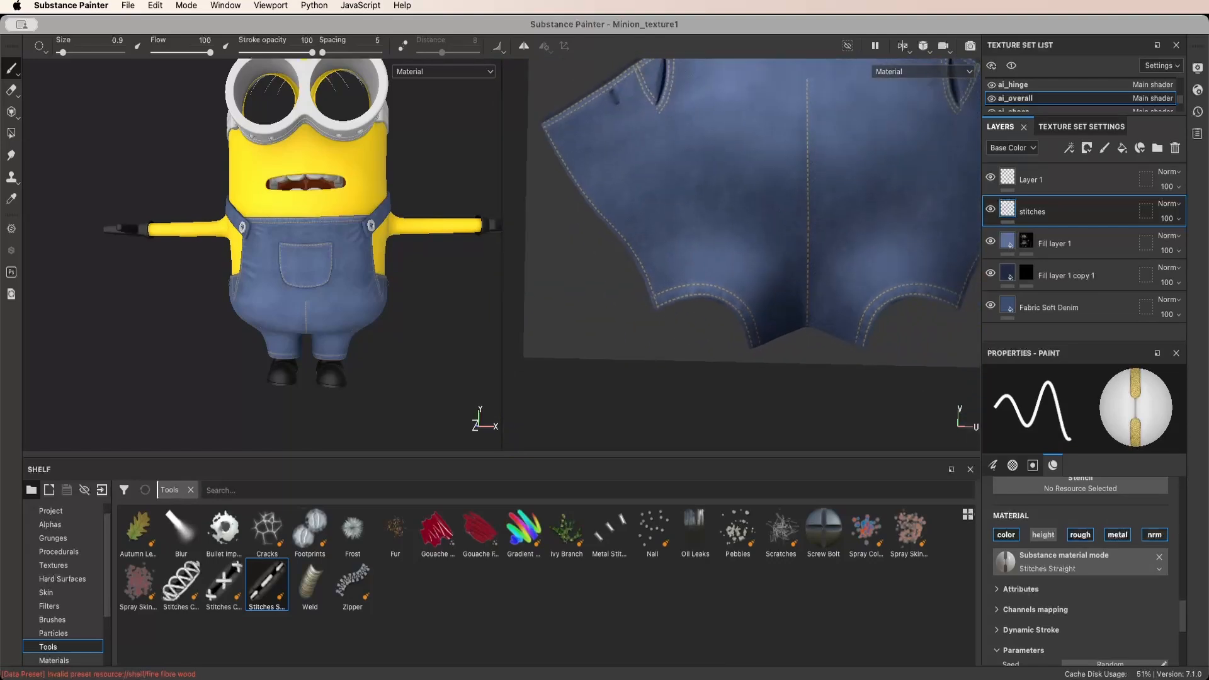
{"action": "scroll", "coordinate": [799, 179], "scroll_direction": "up", "scroll_amount": 7}
{"action": "middle_click_drag", "start_coordinate": [797, 113], "coordinate": [788, 151], "text": "alt"}
{"action": "scroll", "coordinate": [787, 151], "scroll_direction": "up", "scroll_amount": 4}
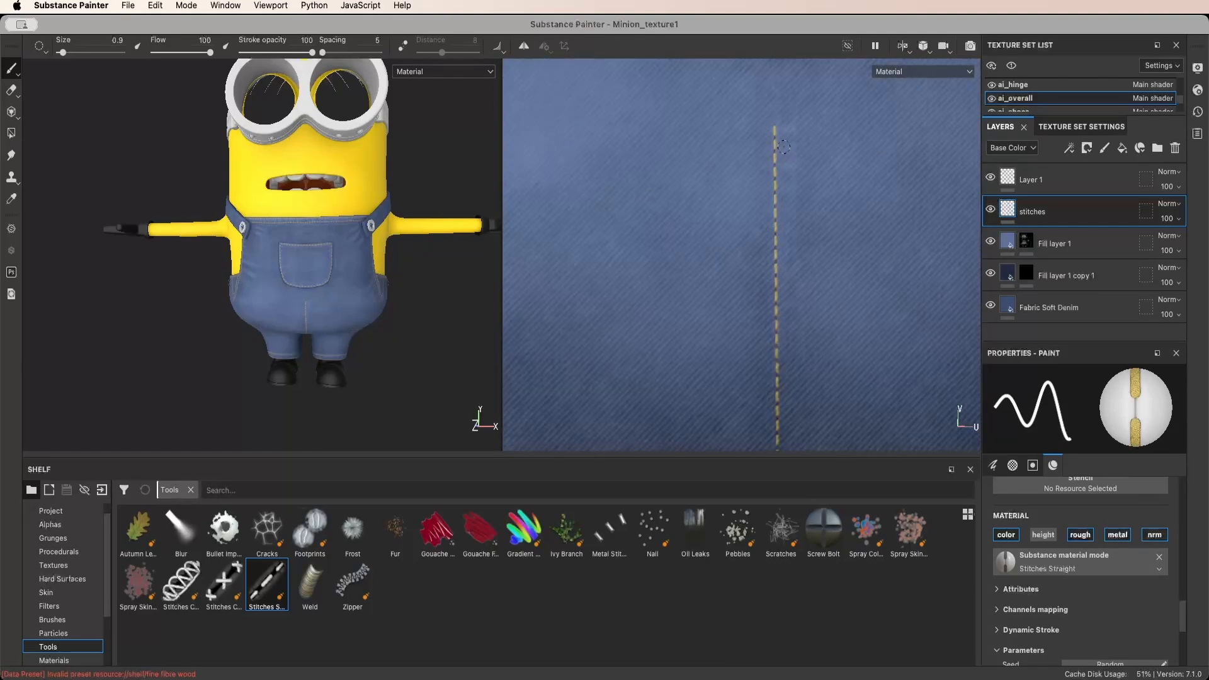
{"action": "scroll", "coordinate": [786, 151], "scroll_direction": "up", "scroll_amount": 3}
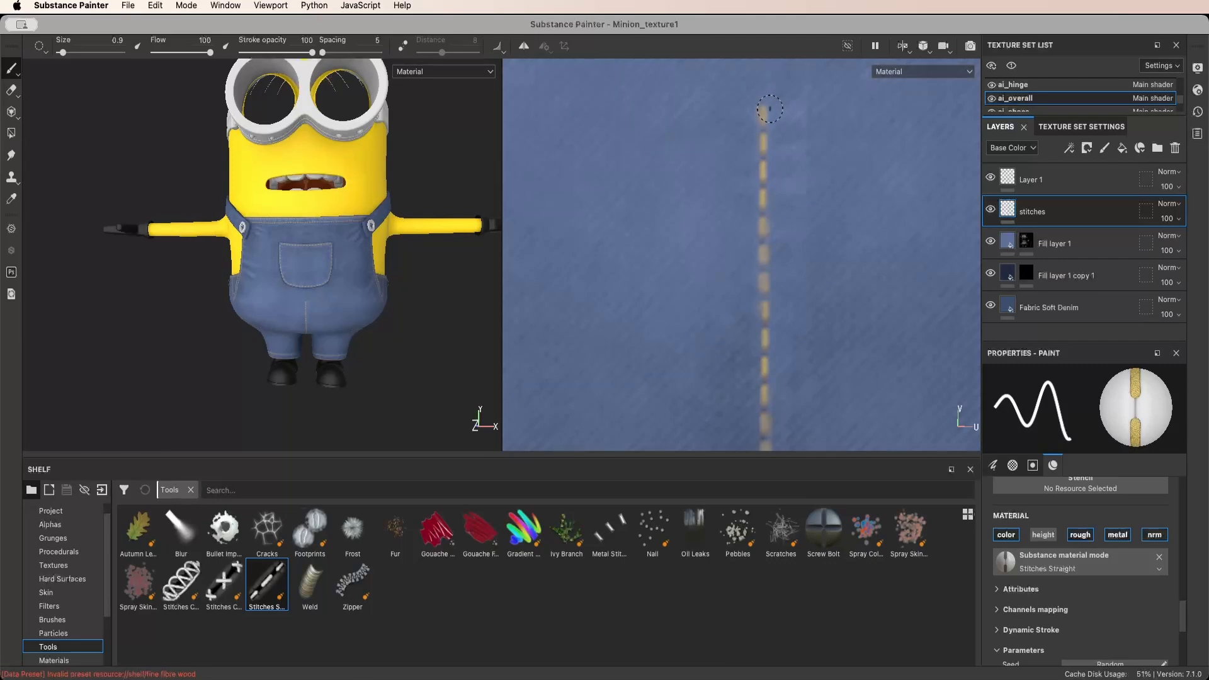
{"action": "left_click", "coordinate": [804, 109], "text": "shift"}
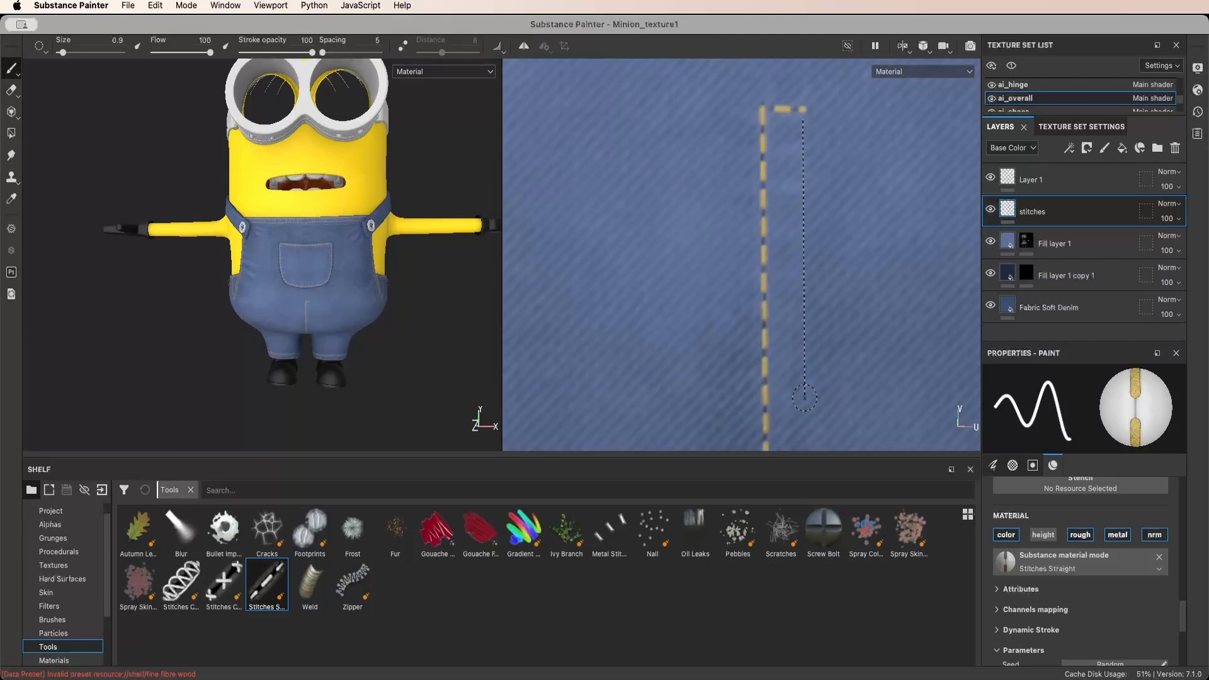
{"action": "left_click", "coordinate": [803, 386], "text": "shift"}
Extend the second centre-front row in straight segments, parallel to the first, down to the crotch tip
{"action": "scroll", "coordinate": [825, 390], "scroll_direction": "down", "scroll_amount": 5}
{"action": "middle_click_drag", "start_coordinate": [826, 390], "coordinate": [817, 209]}
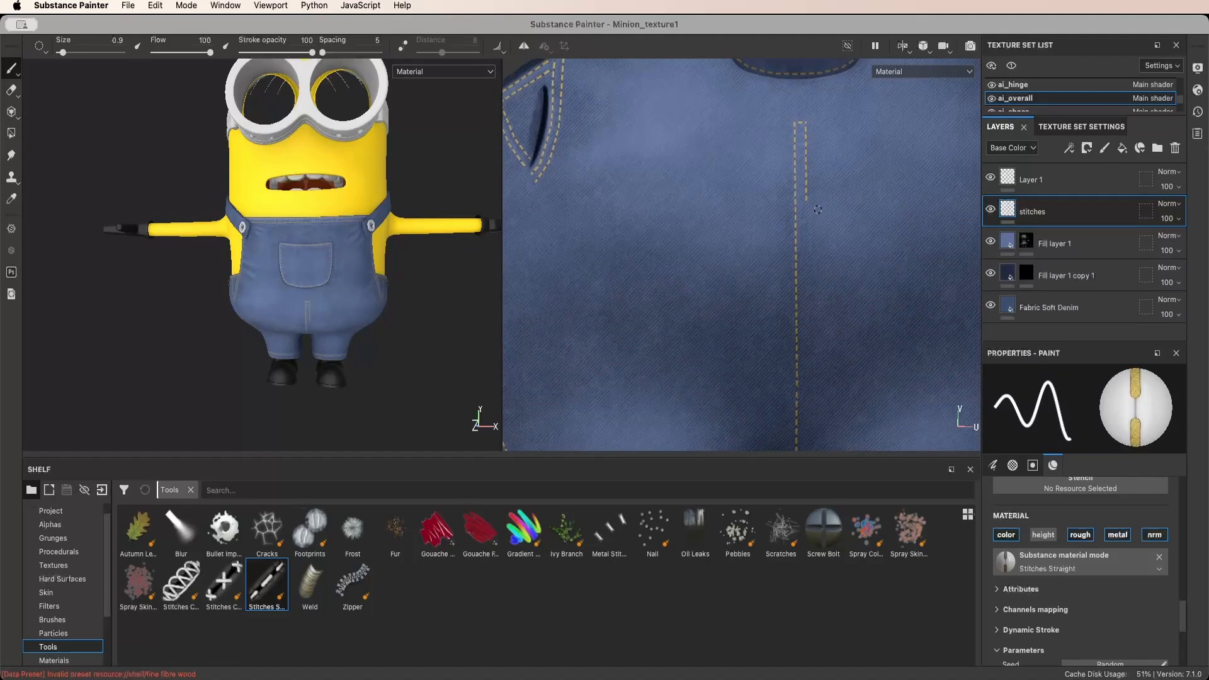
{"action": "scroll", "coordinate": [815, 203], "scroll_direction": "up", "scroll_amount": 2}
{"action": "scroll", "coordinate": [816, 202], "scroll_direction": "down", "scroll_amount": 1}
{"action": "scroll", "coordinate": [815, 202], "scroll_direction": "up", "scroll_amount": 4}
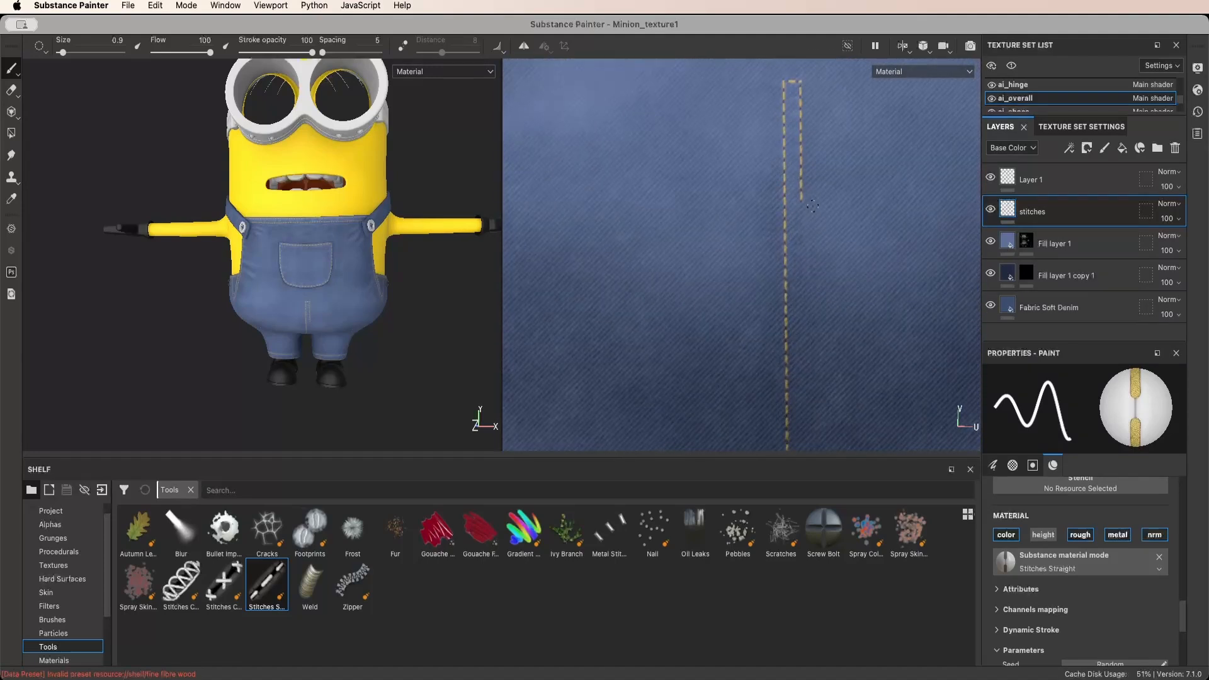
{"action": "scroll", "coordinate": [798, 206], "scroll_direction": "up", "scroll_amount": 1}
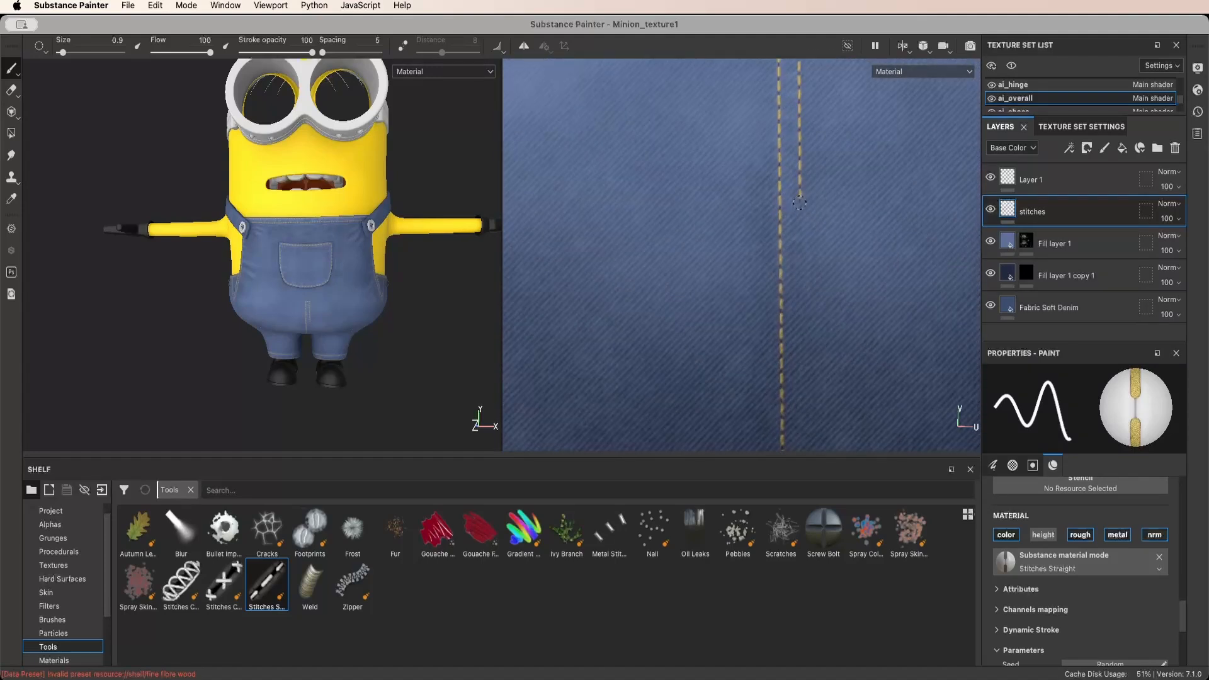
{"action": "left_click", "coordinate": [800, 438], "text": "shift"}
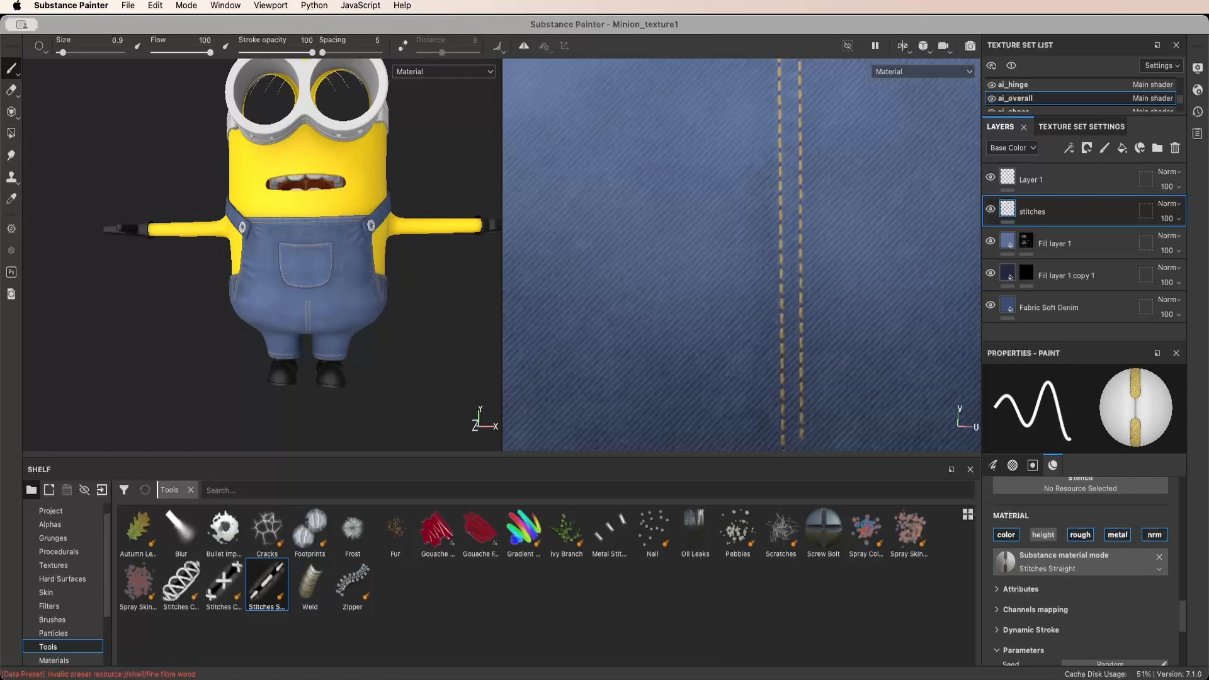
{"action": "scroll", "coordinate": [825, 332], "scroll_direction": "down", "scroll_amount": 5}
{"action": "middle_click_drag", "start_coordinate": [821, 354], "coordinate": [820, 270], "text": "alt"}
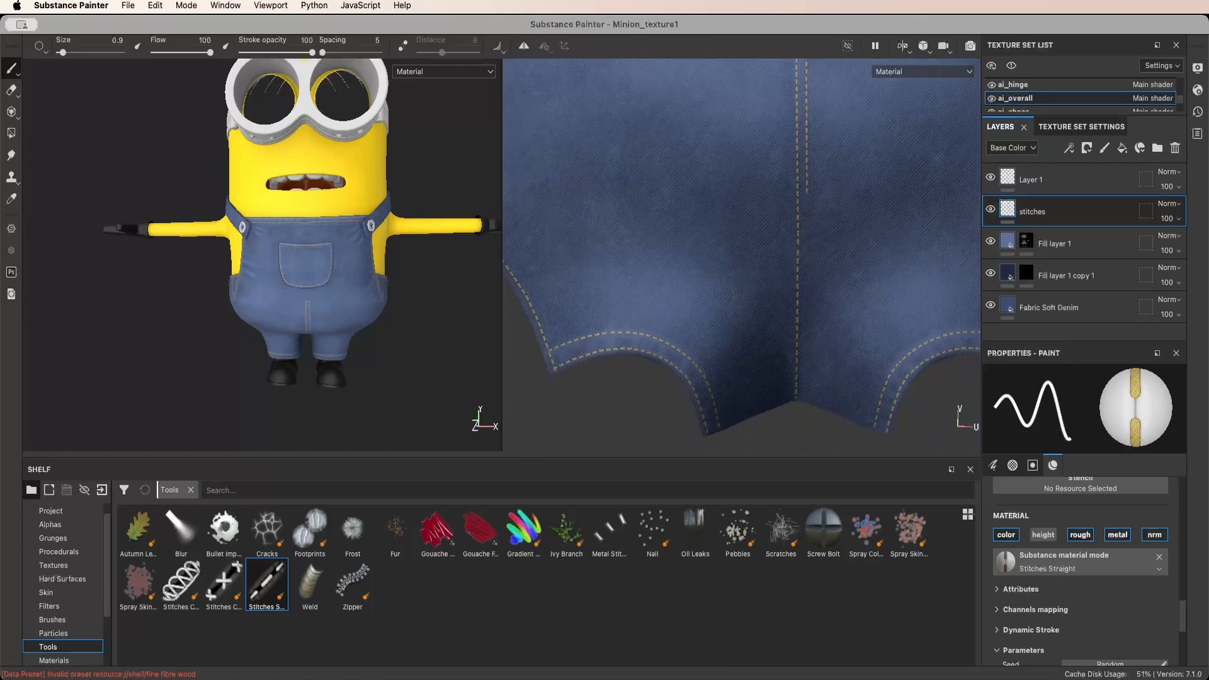
{"action": "scroll", "coordinate": [801, 263], "scroll_direction": "up", "scroll_amount": 2}
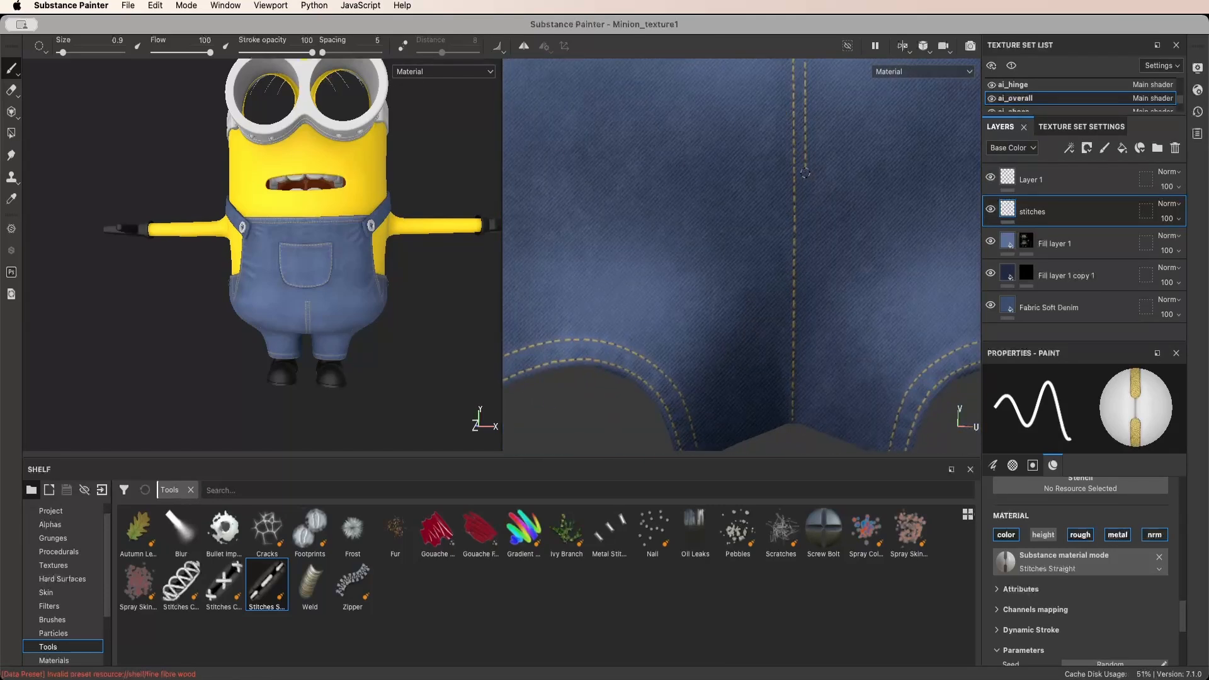
{"action": "left_click", "coordinate": [802, 421], "text": "shift"}
Examine the ends of both centre-front rows at the crotch tip and the finished stitching on the front of the model
{"action": "scroll", "coordinate": [805, 418], "scroll_direction": "up", "scroll_amount": 5}
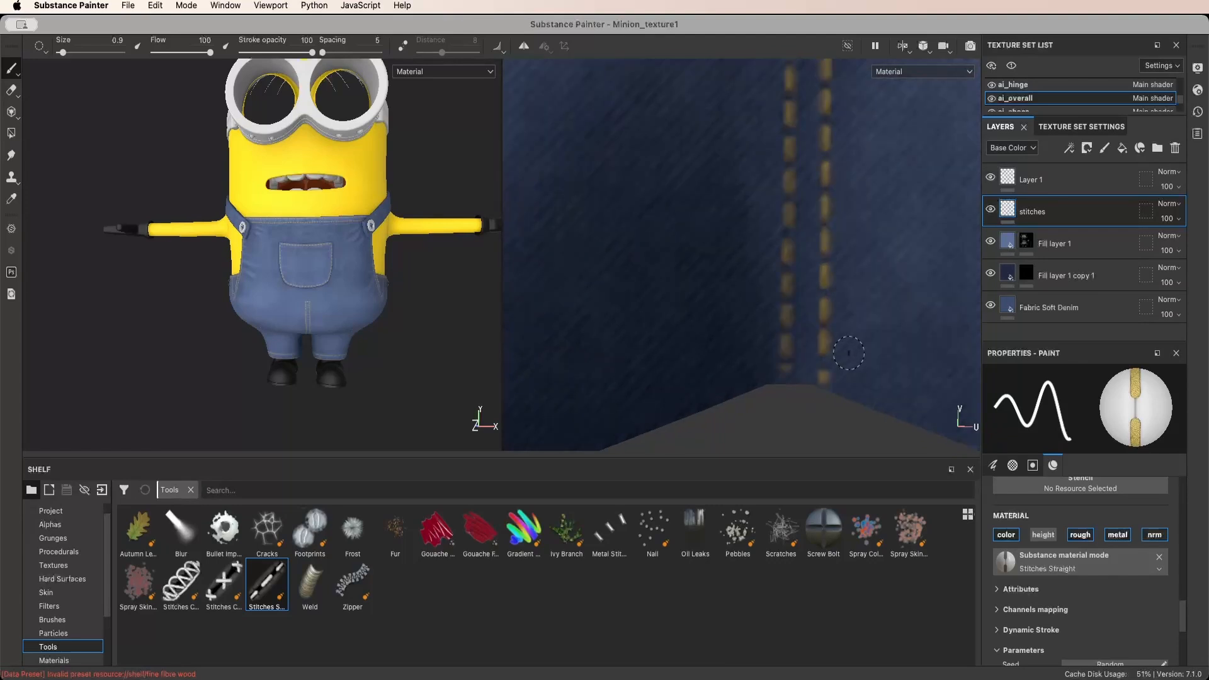
{"action": "key", "text": "e"}
{"action": "scroll", "coordinate": [856, 362], "scroll_direction": "down", "scroll_amount": 4}
{"action": "scroll", "coordinate": [863, 370], "scroll_direction": "down", "scroll_amount": 3}
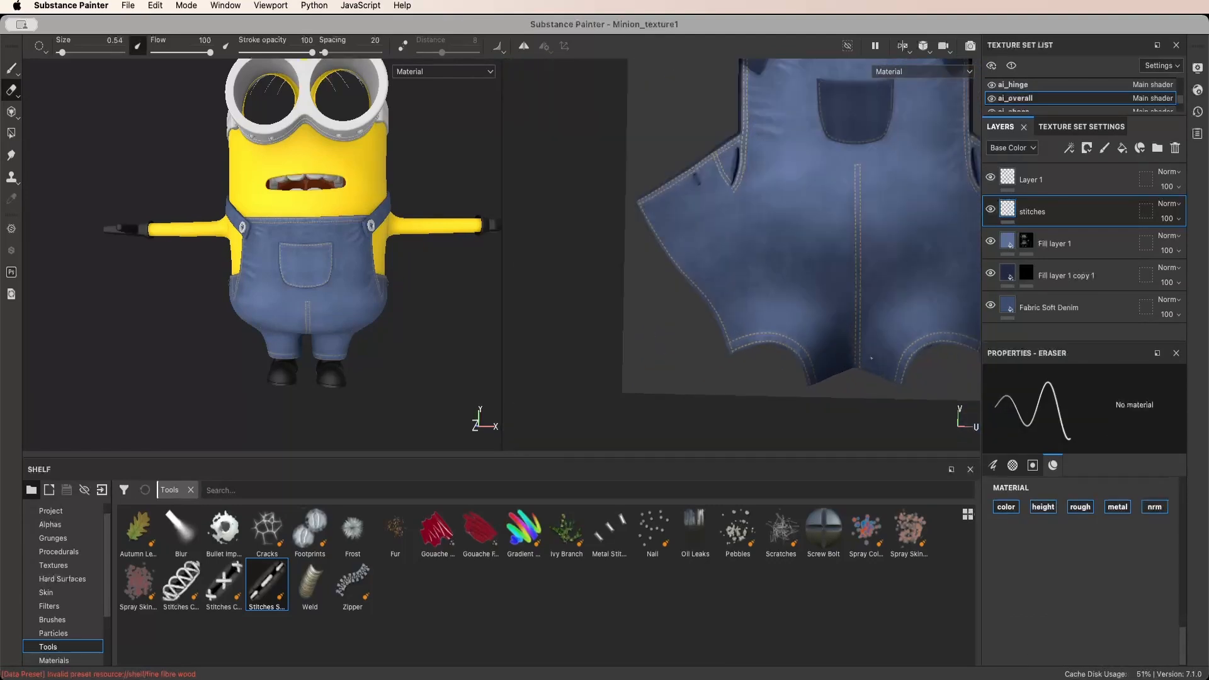
{"action": "scroll", "coordinate": [844, 370], "scroll_direction": "up", "scroll_amount": 6}
{"action": "scroll", "coordinate": [833, 370], "scroll_direction": "up", "scroll_amount": 3}
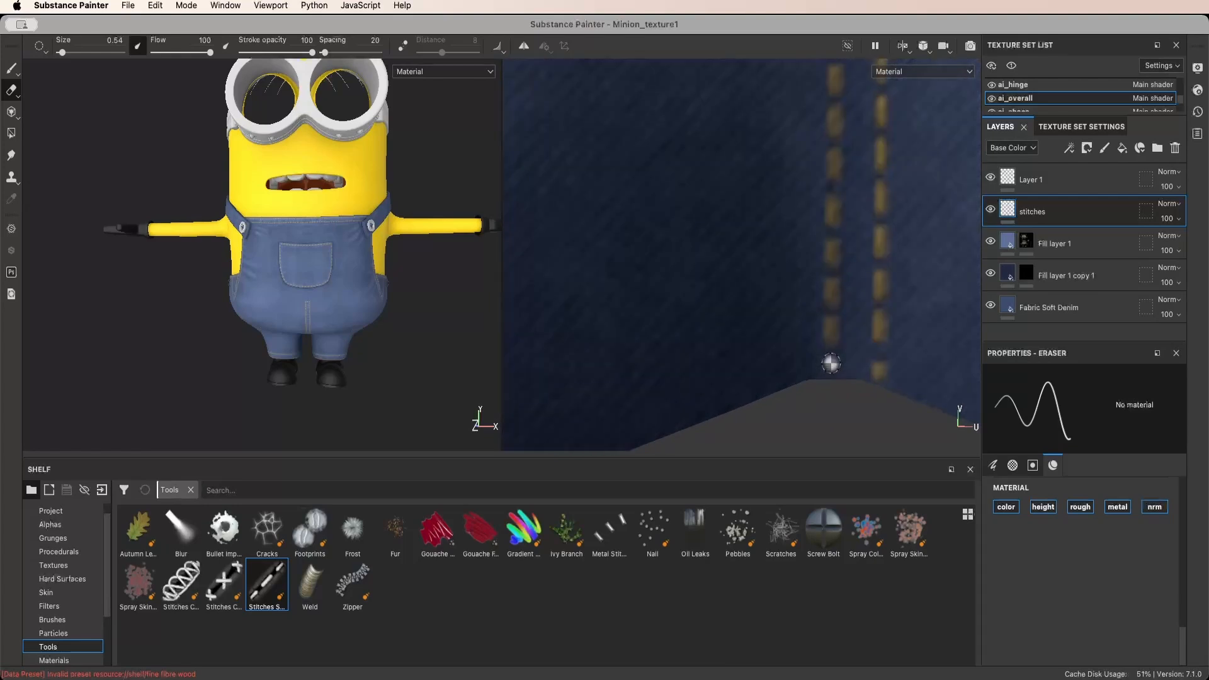
{"action": "key", "text": "p"}
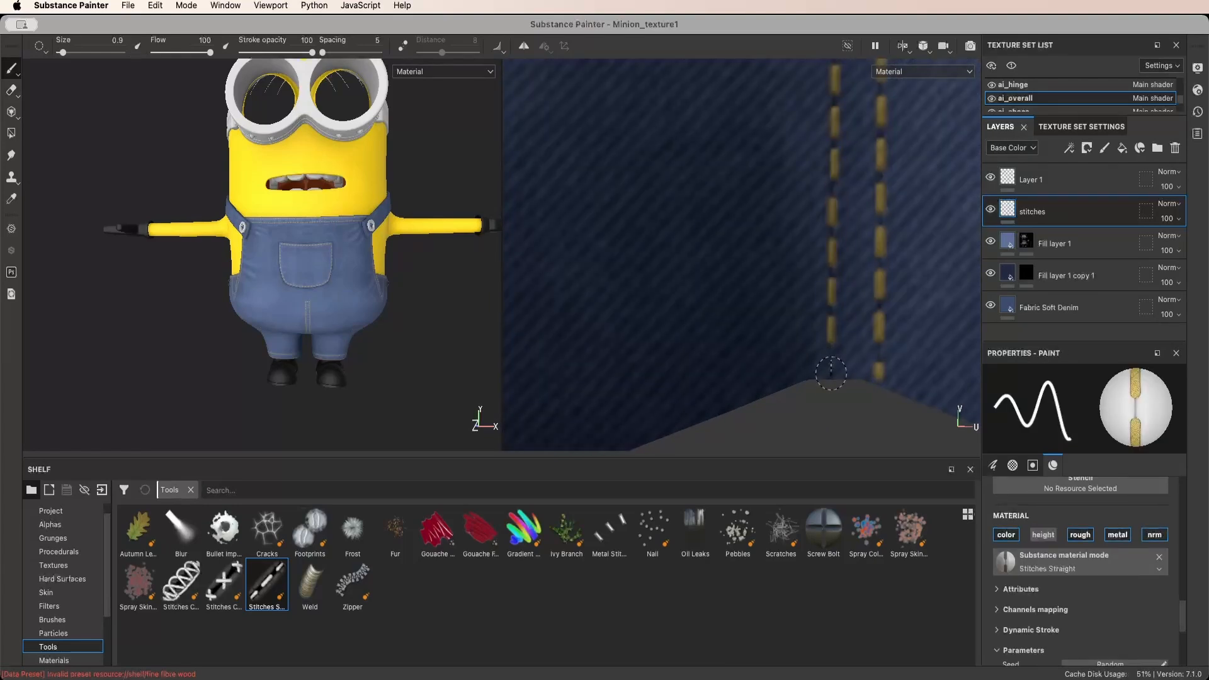
{"action": "scroll", "coordinate": [832, 374], "scroll_direction": "down", "scroll_amount": 6}
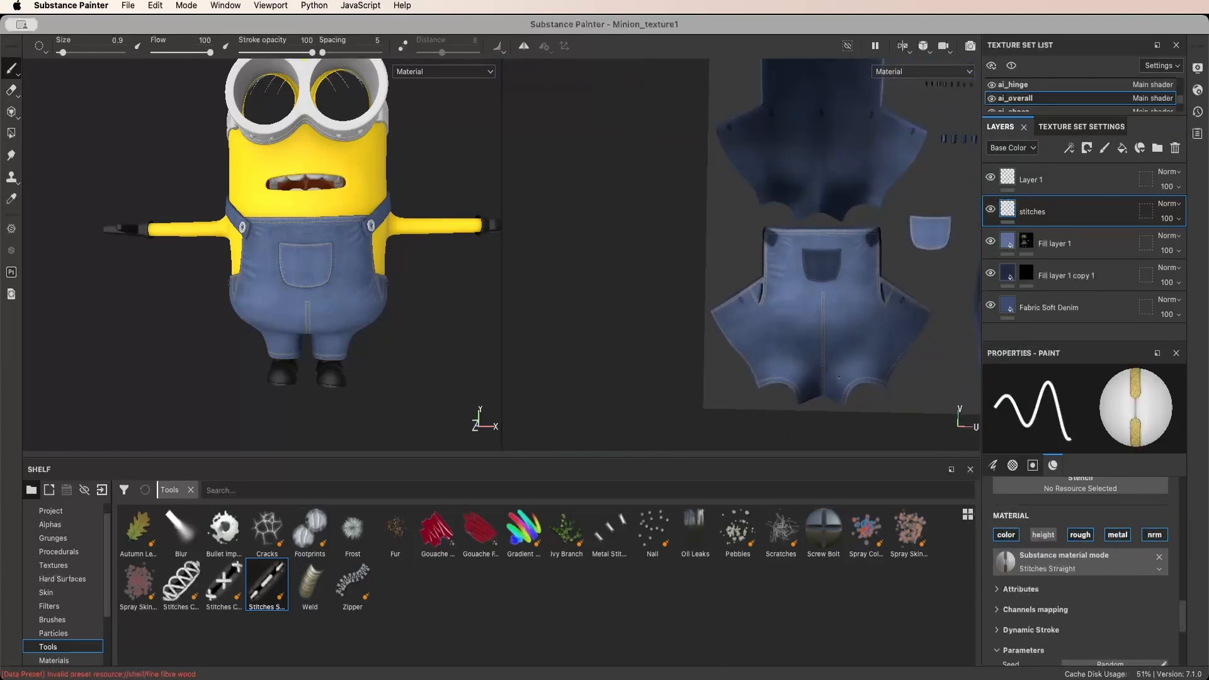
{"action": "scroll", "coordinate": [309, 334], "scroll_direction": "up", "scroll_amount": 5}
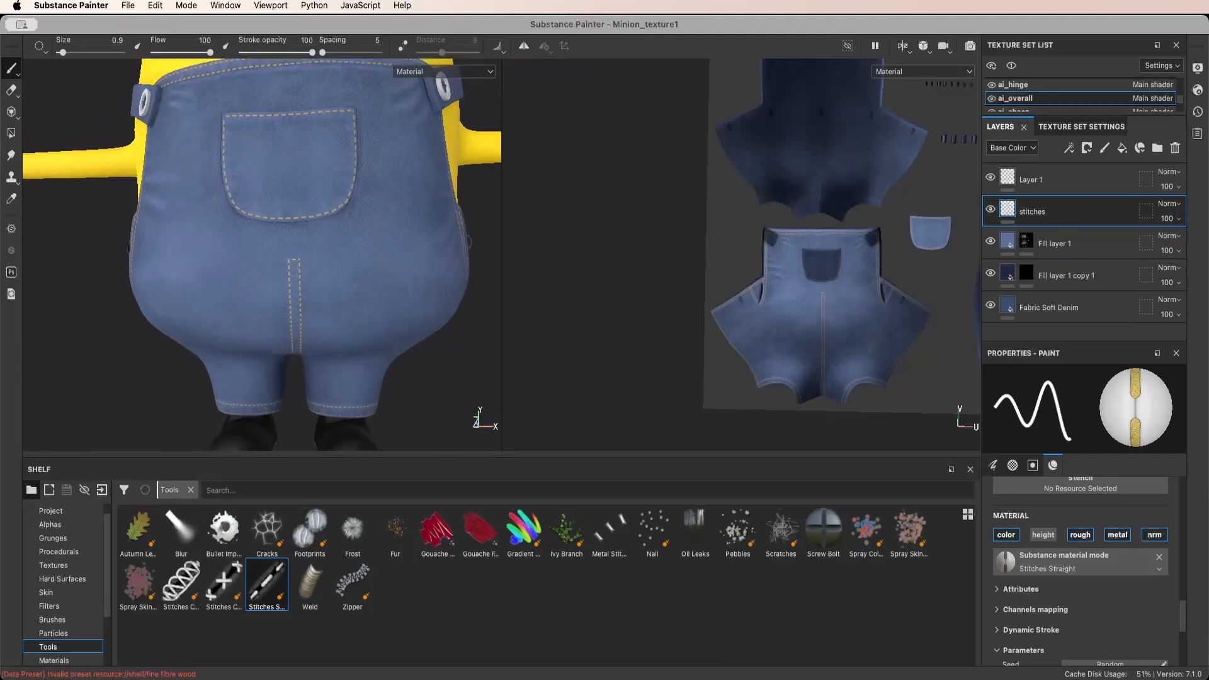
{"action": "mouse_move", "coordinate": [368, 320]}
{"action": "left_mouse_down", "text": "alt"}
{"action": "mouse_move", "coordinate": [334, 309]}
{"action": "mouse_move", "coordinate": [367, 320]}
{"action": "mouse_move", "coordinate": [337, 315]}
{"action": "mouse_move", "coordinate": [388, 309]}
{"action": "mouse_move", "coordinate": [346, 320]}
{"action": "mouse_move", "coordinate": [382, 334]}
{"action": "left_mouse_up", "text": "alt"}
{"action": "scroll", "coordinate": [337, 316], "scroll_direction": "down", "scroll_amount": 5}
{"action": "scroll", "coordinate": [337, 316], "scroll_direction": "up", "scroll_amount": 6}
{"action": "scroll", "coordinate": [346, 320], "scroll_direction": "down", "scroll_amount": 8}
{"action": "scroll", "coordinate": [383, 334], "scroll_direction": "up", "scroll_amount": 5}
{"action": "scroll", "coordinate": [382, 333], "scroll_direction": "up", "scroll_amount": 3}
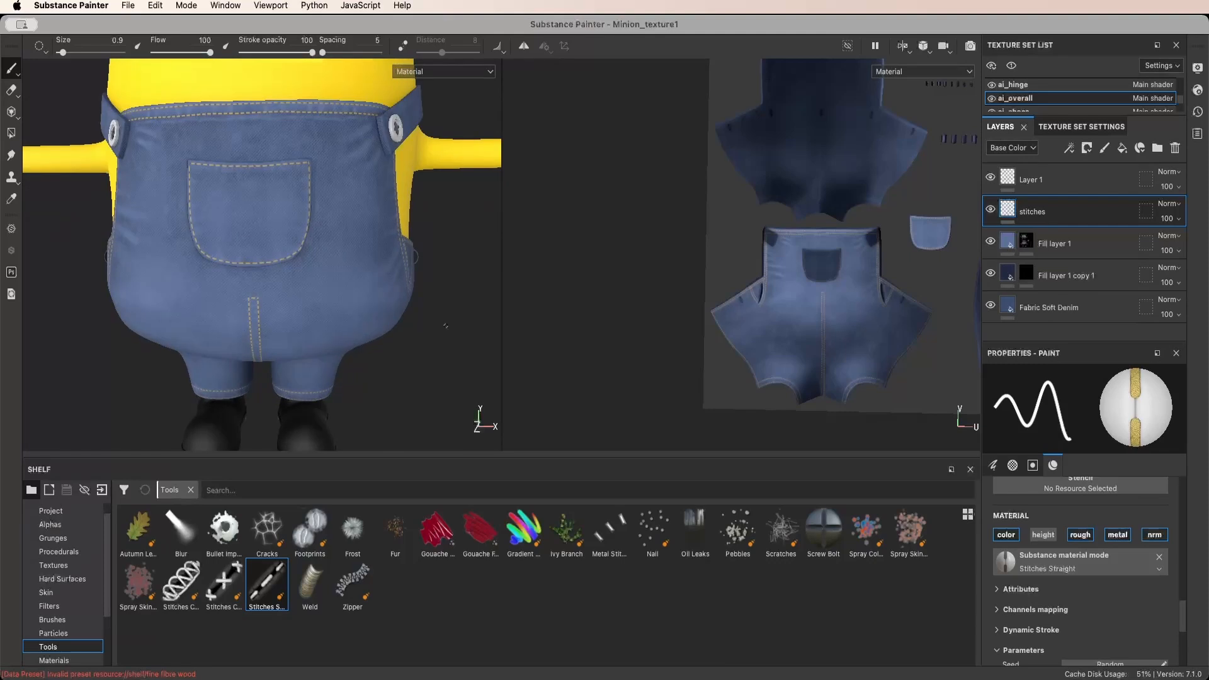
Turn on symmetry and paint a mirrored stitch row along the upper edge of the overalls' back panel, running inward from the corners
{"action": "scroll", "coordinate": [784, 275], "scroll_direction": "down", "scroll_amount": 2}
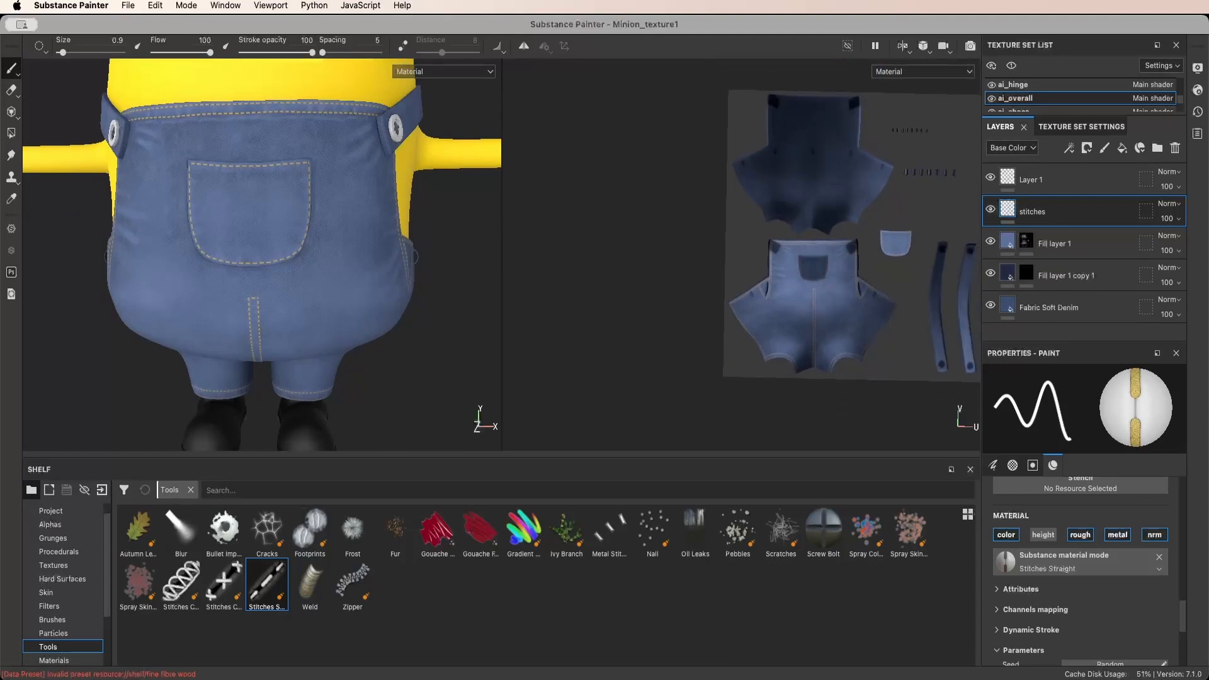
{"action": "scroll", "coordinate": [783, 198], "scroll_direction": "up", "scroll_amount": 8}
{"action": "middle_click_drag", "start_coordinate": [783, 198], "coordinate": [797, 217], "text": "alt"}
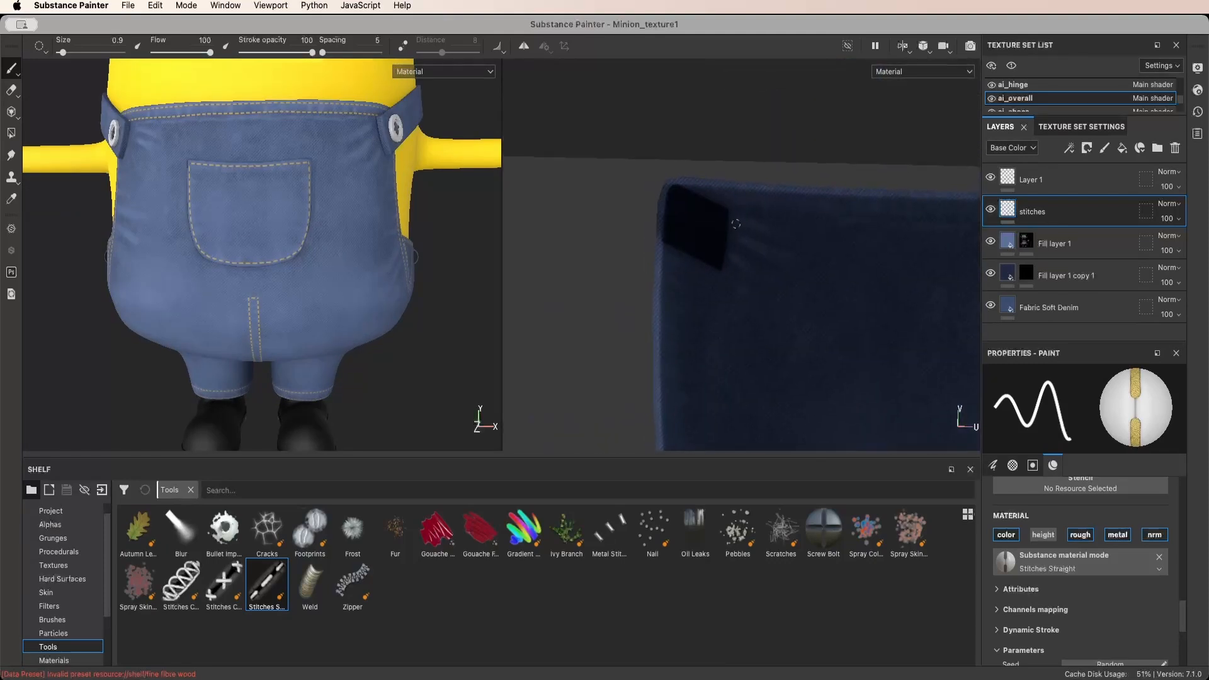
{"action": "left_click_drag", "start_coordinate": [378, 271], "coordinate": [138, 252], "text": "alt"}
{"action": "scroll", "coordinate": [302, 252], "scroll_direction": "down", "scroll_amount": 4}
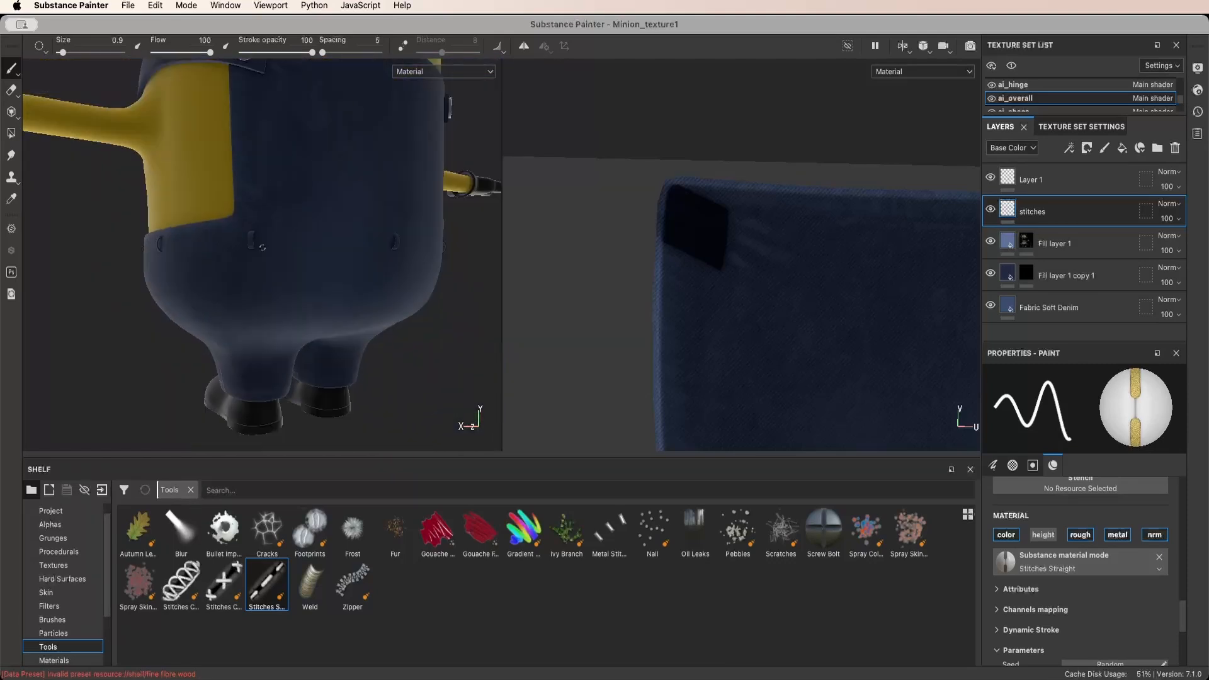
{"action": "left_click_drag", "start_coordinate": [302, 252], "coordinate": [249, 242], "text": "alt"}
{"action": "right_click_drag", "start_coordinate": [248, 243], "coordinate": [379, 232], "text": "shift"}
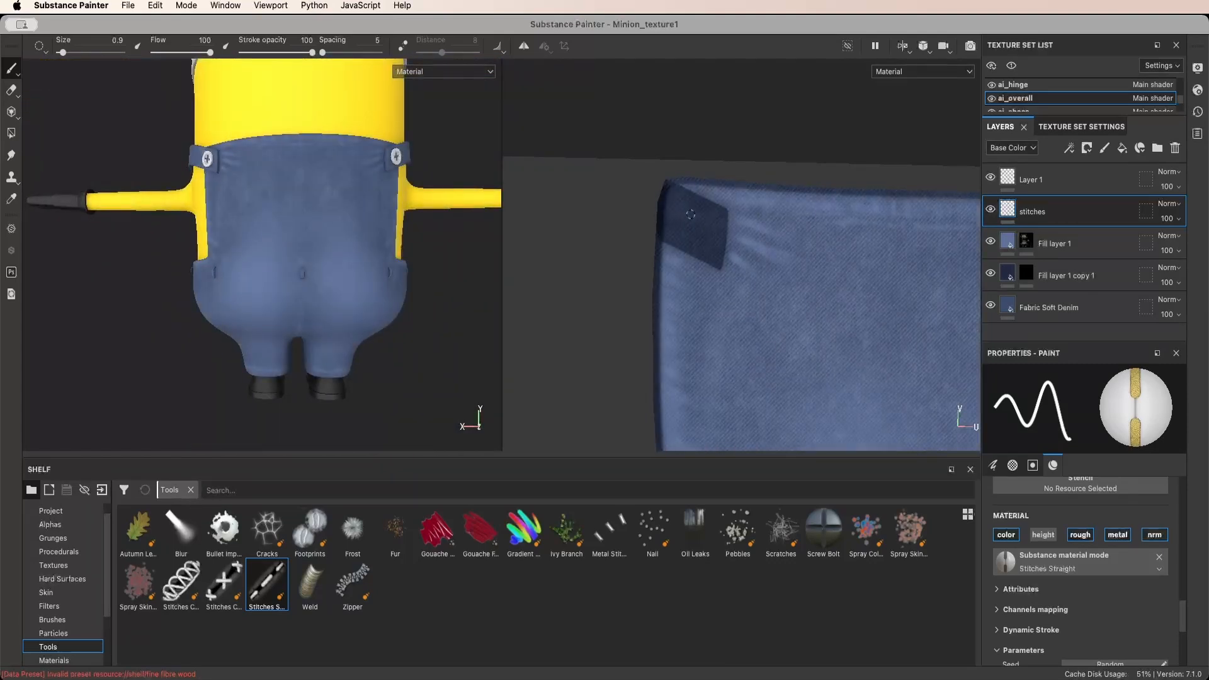
{"action": "middle_click_drag", "start_coordinate": [691, 214], "coordinate": [622, 196], "text": "alt"}
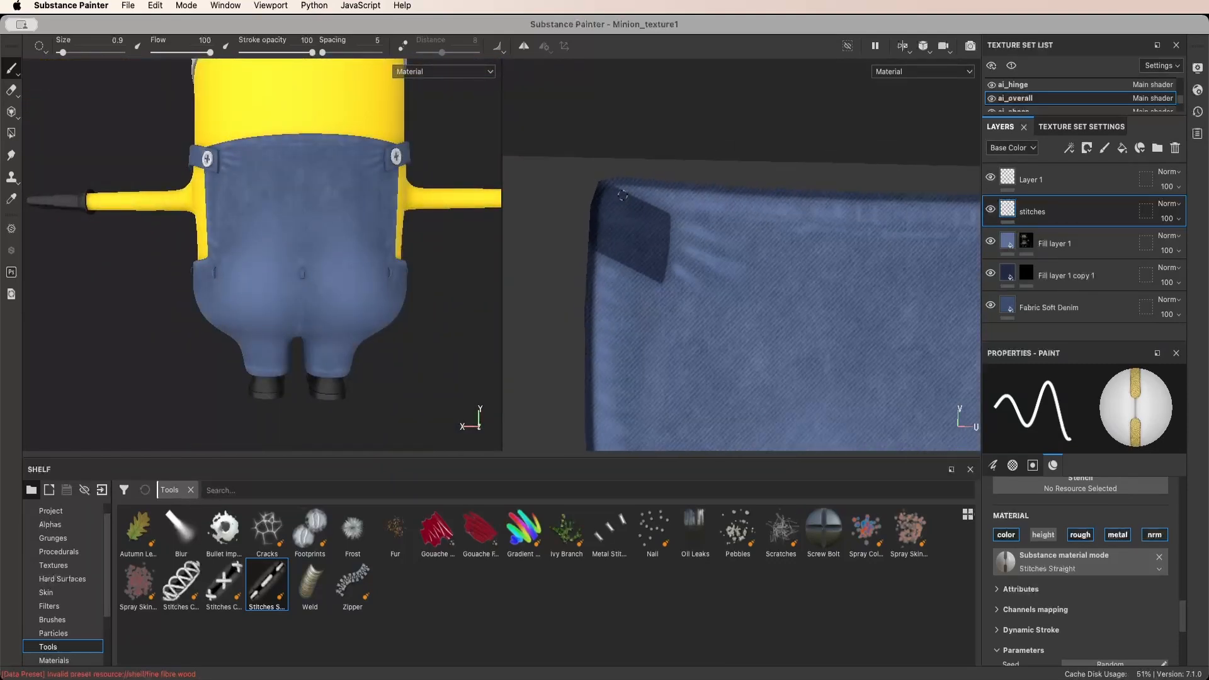
{"action": "scroll", "coordinate": [622, 196], "scroll_direction": "up", "scroll_amount": 2}
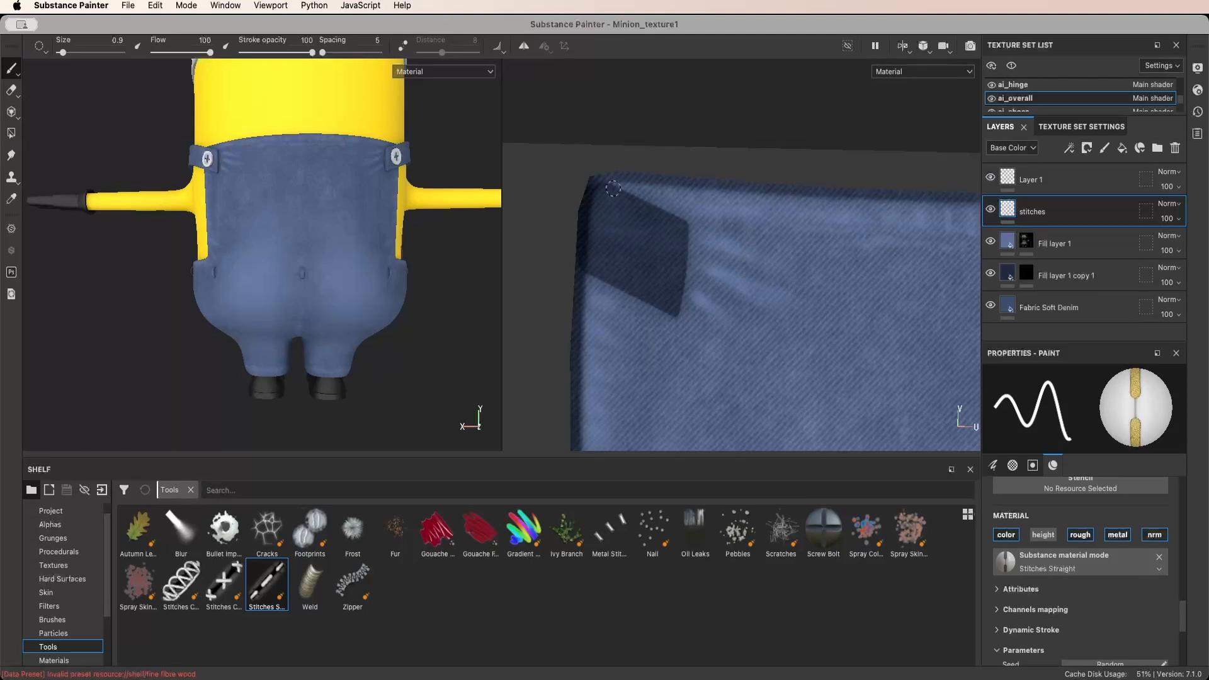
{"action": "left_click", "coordinate": [523, 47]}
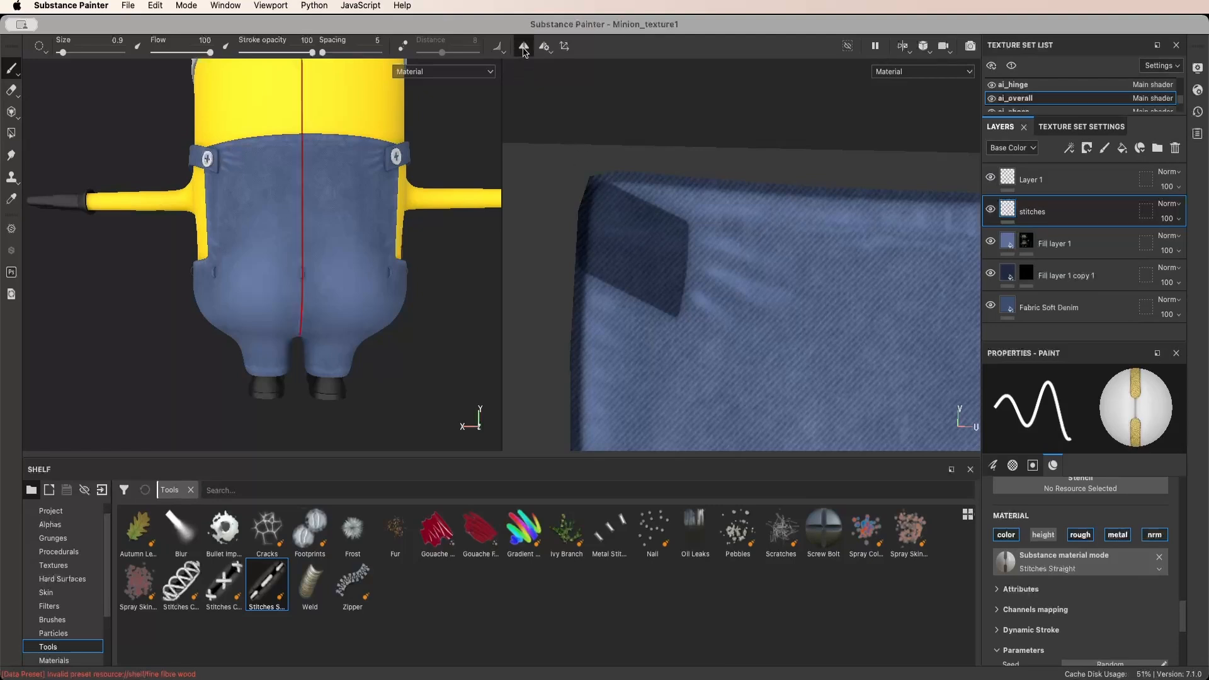
{"action": "left_click", "coordinate": [729, 199], "text": "shift"}
{"action": "left_click", "coordinate": [873, 208], "text": "shift"}
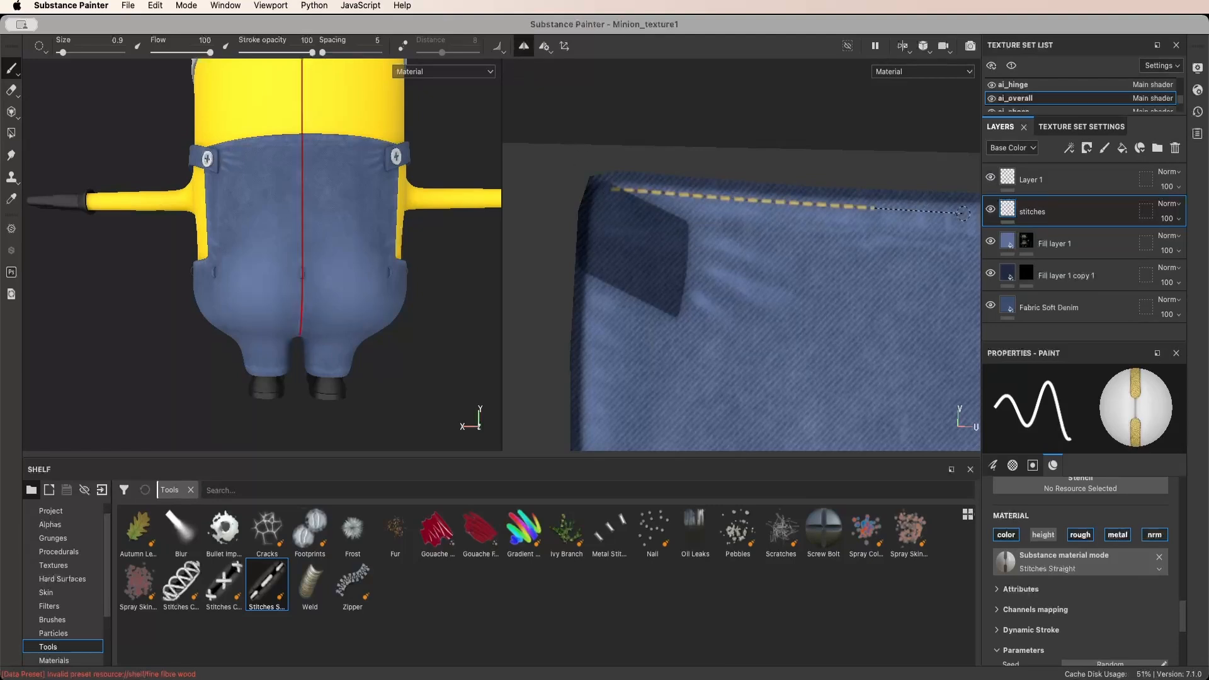
{"action": "left_click", "coordinate": [963, 214], "text": "shift"}
Erase the stray stitch fragment at the inner end of the back panel's upper row
{"action": "middle_click_drag", "start_coordinate": [963, 215], "coordinate": [676, 189], "text": "alt"}
{"action": "scroll", "coordinate": [676, 189], "scroll_direction": "up", "scroll_amount": 2}
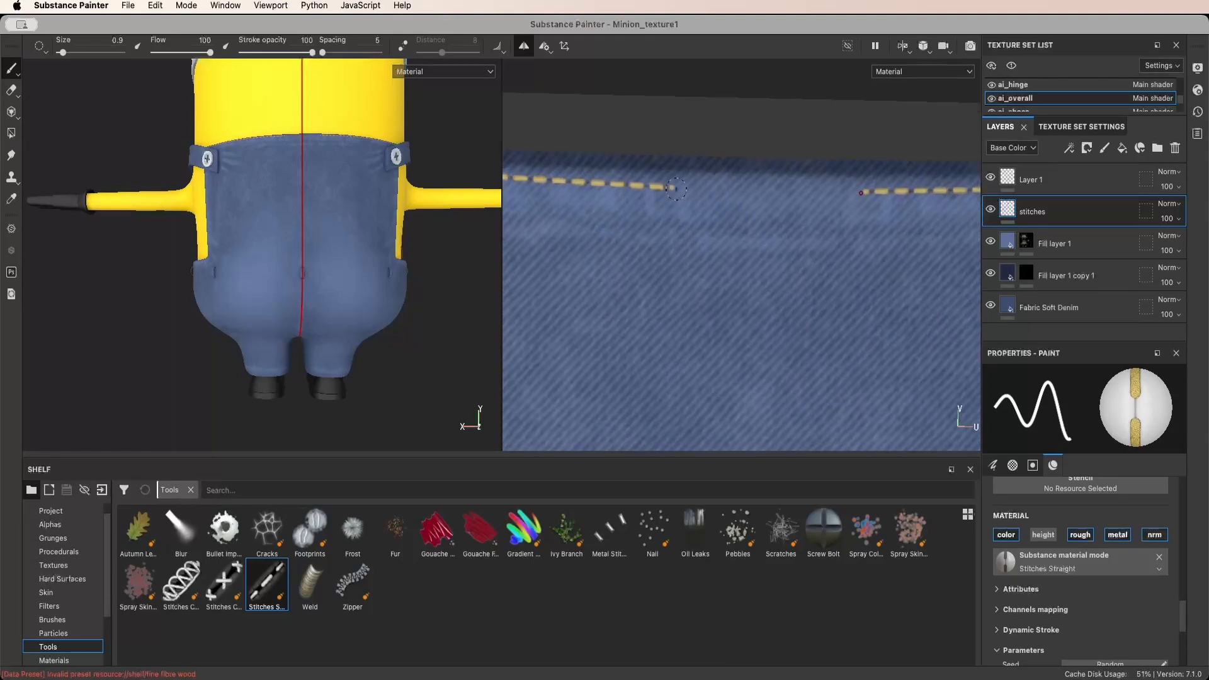
{"action": "scroll", "coordinate": [676, 189], "scroll_direction": "up", "scroll_amount": 1}
{"action": "key", "text": "e"}
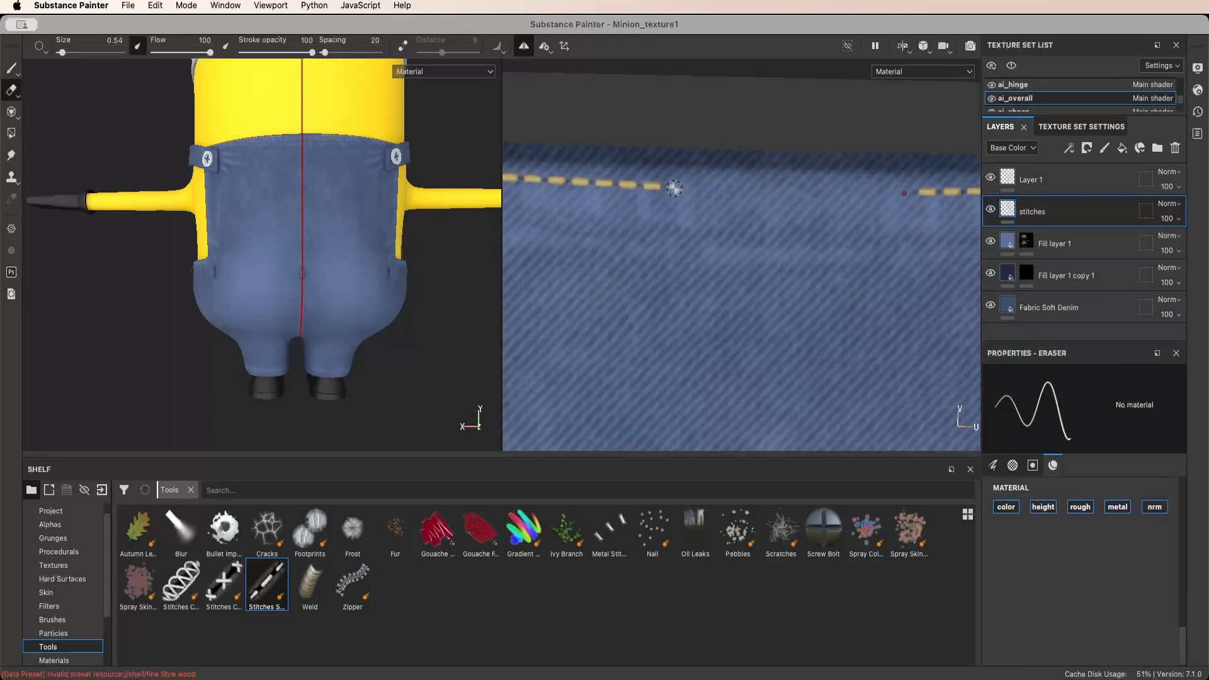
Try to bridge the central gap in the back panel's upper row with a mirrored straight stitch segment
{"action": "key", "text": "p"}
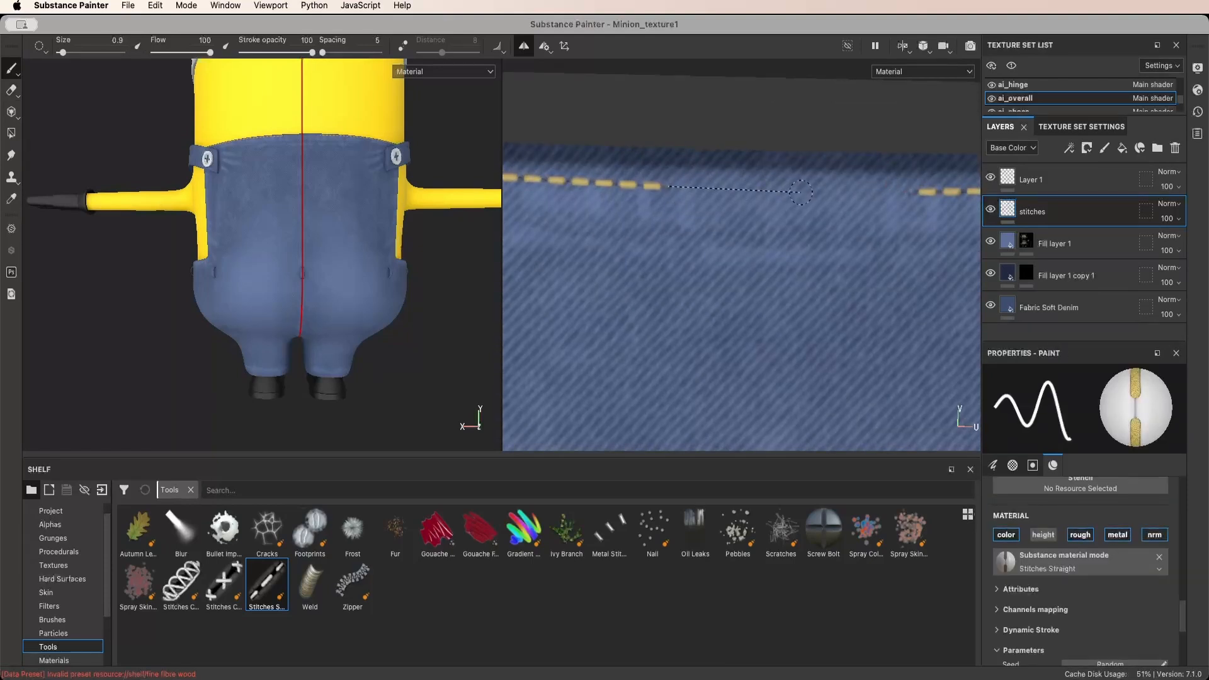
{"action": "left_click", "coordinate": [899, 193], "text": "shift"}
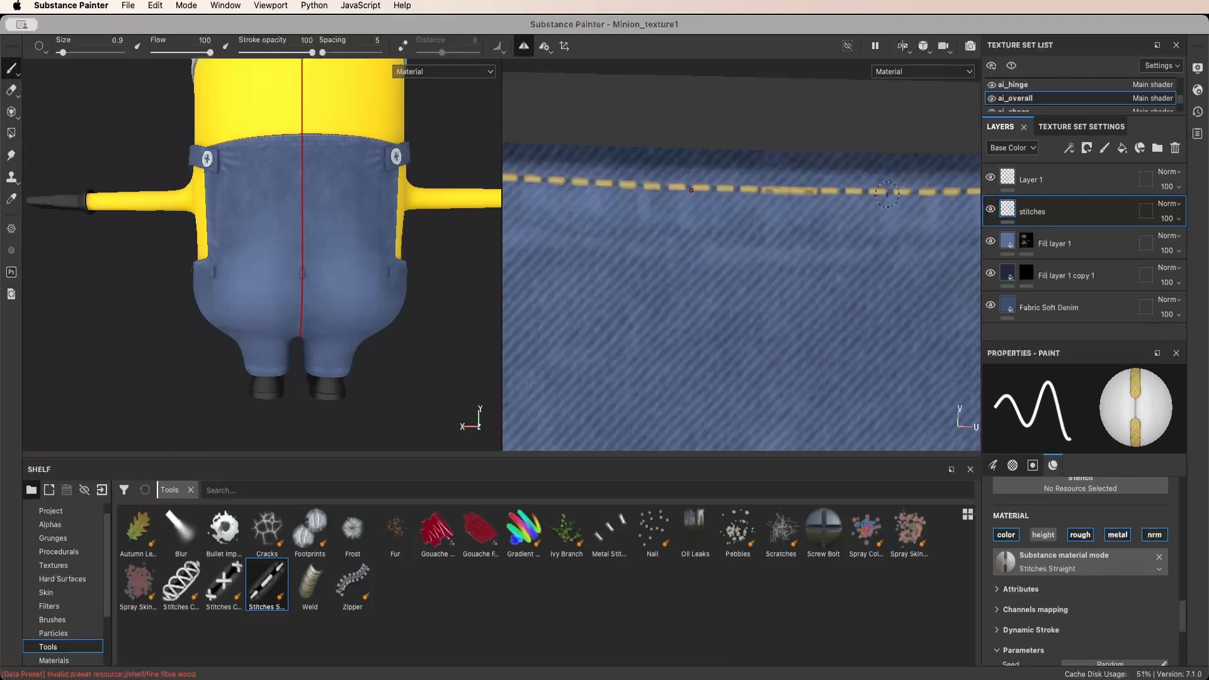
{"action": "key", "text": "super+z"}
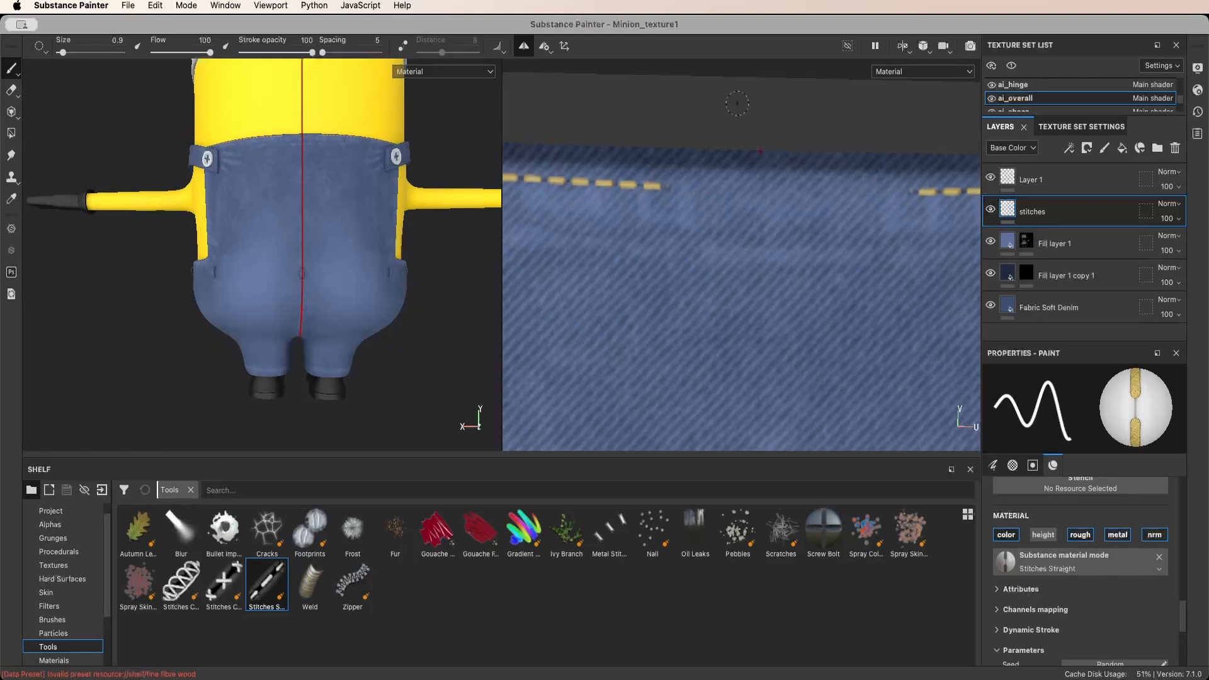
Turn off symmetry and close the central gap in the back panel's upper row with one straight stitch segment
{"action": "left_click", "coordinate": [525, 48]}
{"action": "left_click_drag", "start_coordinate": [668, 187], "coordinate": [814, 191]}
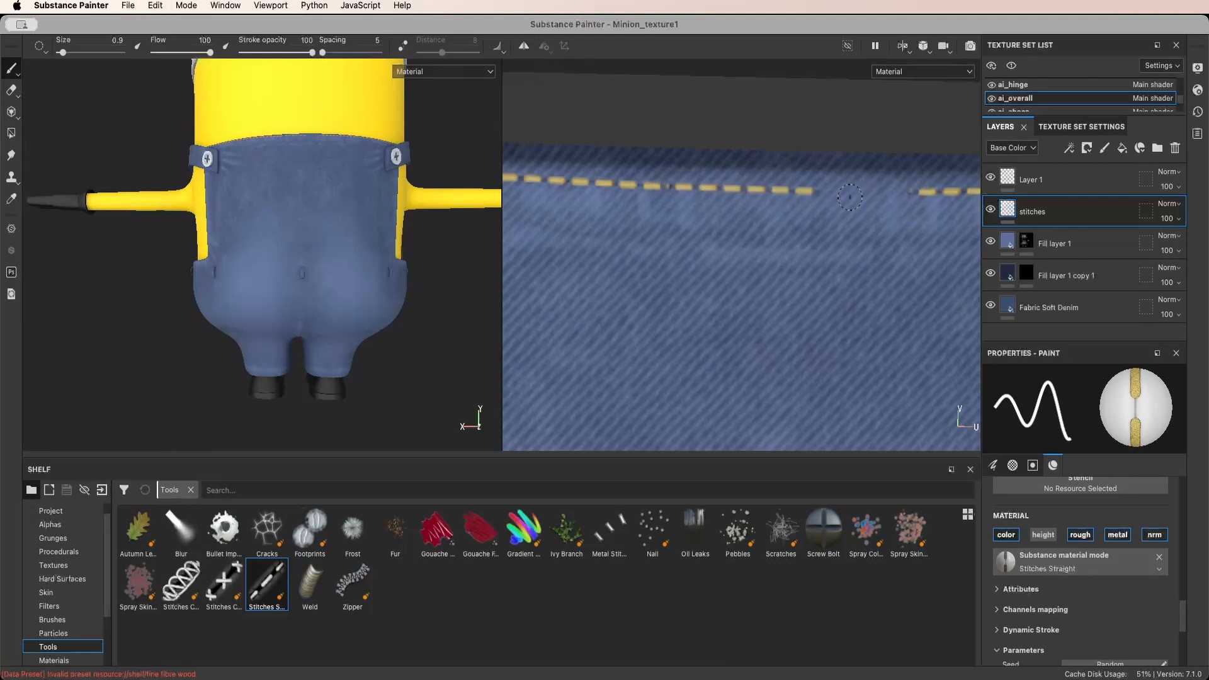
{"action": "key", "text": "super+z"}
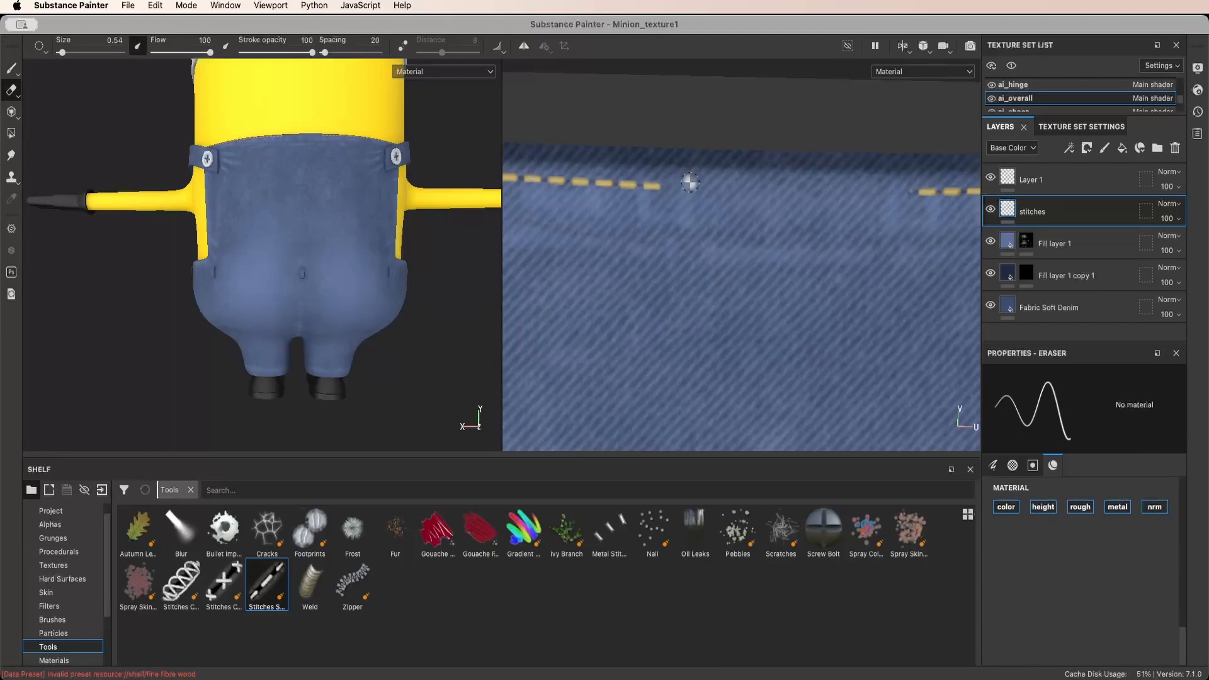
{"action": "left_click", "coordinate": [907, 190], "text": "shift"}
{"action": "scroll", "coordinate": [907, 208], "scroll_direction": "down", "scroll_amount": 5}
{"action": "scroll", "coordinate": [909, 208], "scroll_direction": "up", "scroll_amount": 3}
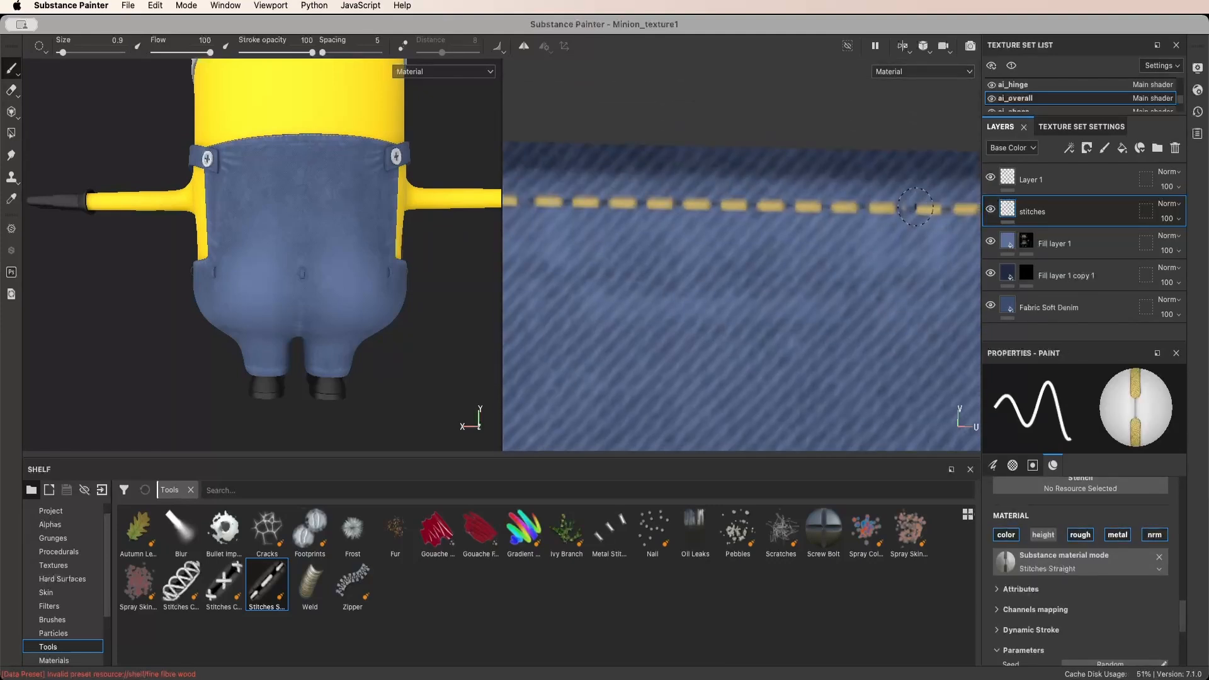
Erase the partial stitch where the bridging segment meets the existing row, using an eraser of size 0.16
{"action": "key", "text": "e"}
{"action": "scroll", "coordinate": [900, 205], "scroll_direction": "up", "scroll_amount": 5}
{"action": "key", "text": "bracketleft"}
{"action": "key", "text": "bracketleft"}
{"action": "key", "text": "bracketright"}
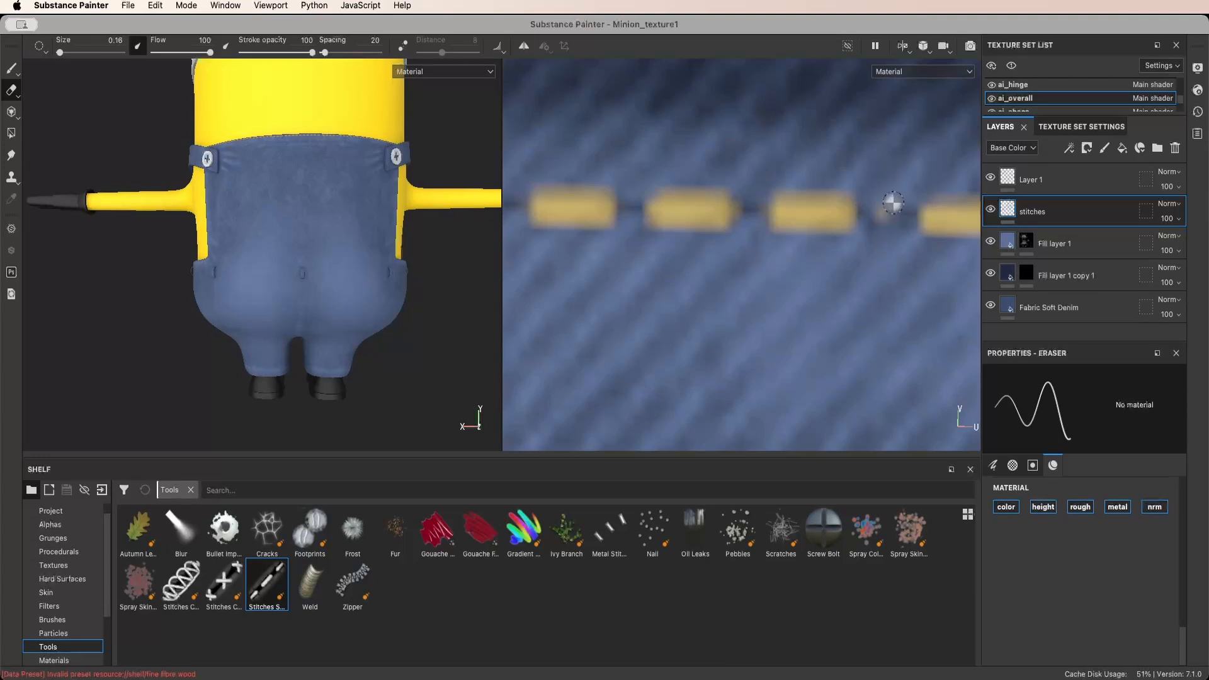
{"action": "left_click_drag", "start_coordinate": [877, 210], "coordinate": [882, 217]}
{"action": "scroll", "coordinate": [878, 231], "scroll_direction": "down", "scroll_amount": 10}
{"action": "scroll", "coordinate": [837, 273], "scroll_direction": "down", "scroll_amount": 3}
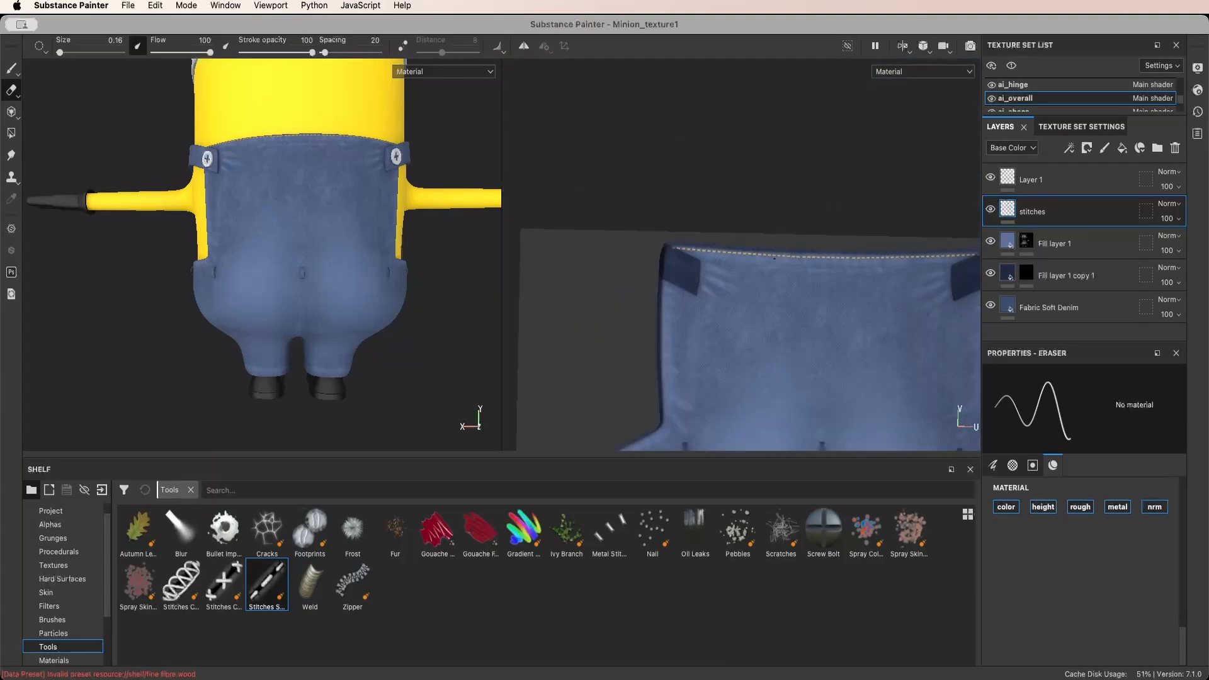
Erase the end stitch of the top hem row where it meets the shoulder strap and turn symmetry on
{"action": "scroll", "coordinate": [253, 192], "scroll_direction": "up", "scroll_amount": 5}
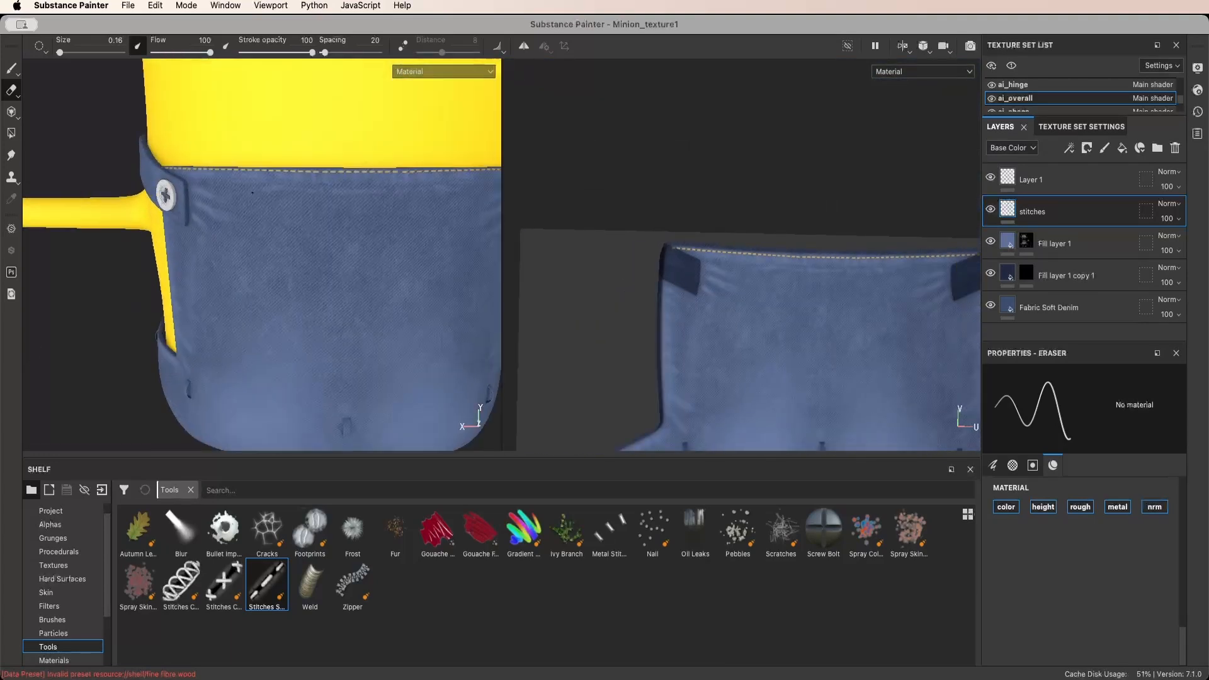
{"action": "scroll", "coordinate": [250, 192], "scroll_direction": "up", "scroll_amount": 2}
{"action": "left_click_drag", "start_coordinate": [251, 192], "coordinate": [385, 265], "text": "alt"}
{"action": "scroll", "coordinate": [152, 209], "scroll_direction": "up", "scroll_amount": 5}
{"action": "left_click_drag", "start_coordinate": [153, 209], "coordinate": [131, 222], "text": "alt"}
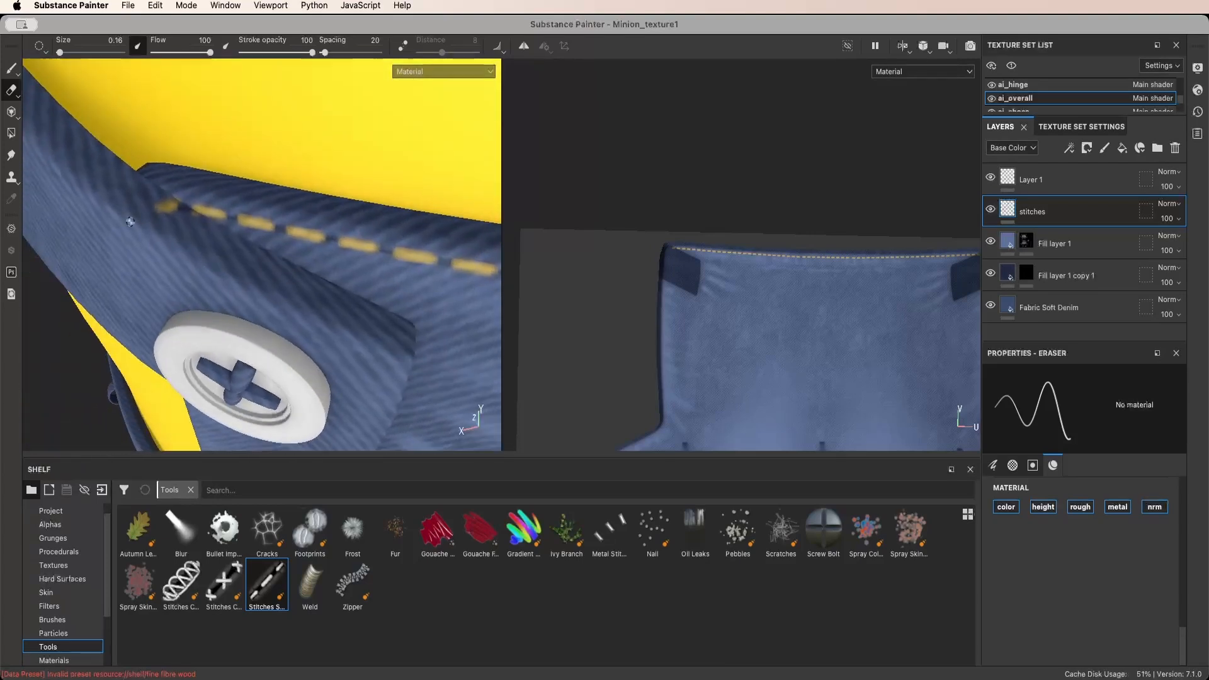
{"action": "left_click", "coordinate": [525, 46]}
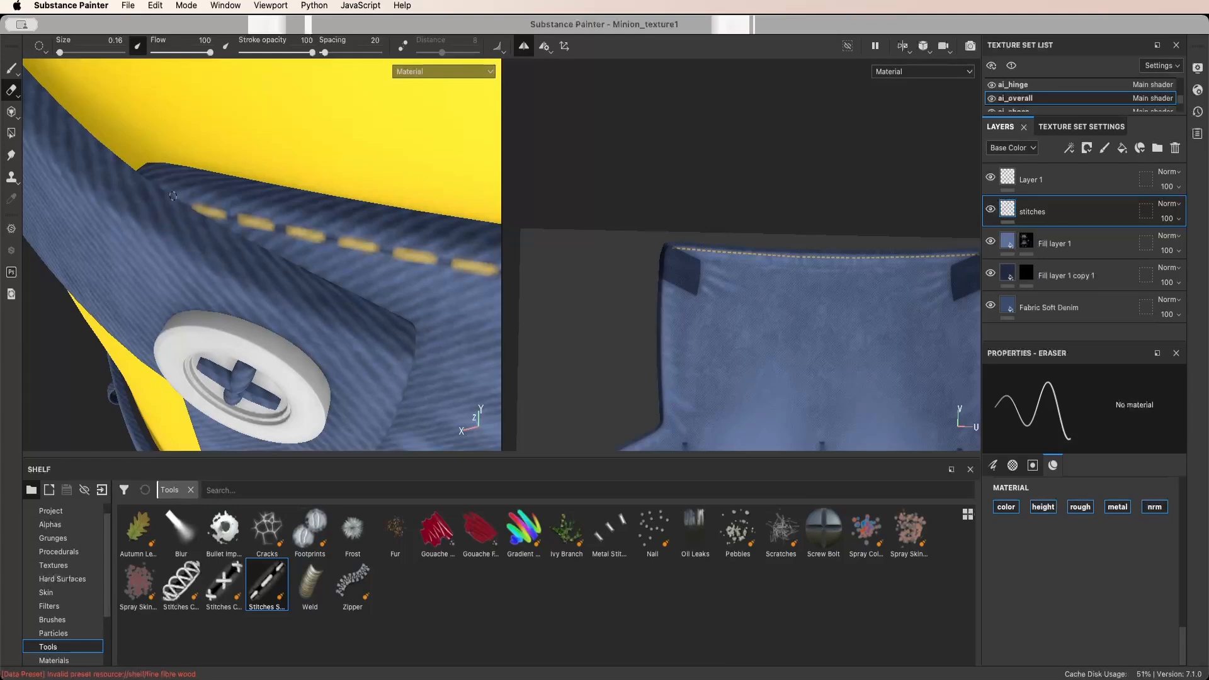
{"action": "scroll", "coordinate": [173, 196], "scroll_direction": "down", "scroll_amount": 5}
{"action": "left_click_drag", "start_coordinate": [174, 196], "coordinate": [257, 223], "text": "alt"}
{"action": "scroll", "coordinate": [277, 219], "scroll_direction": "down", "scroll_amount": 6}
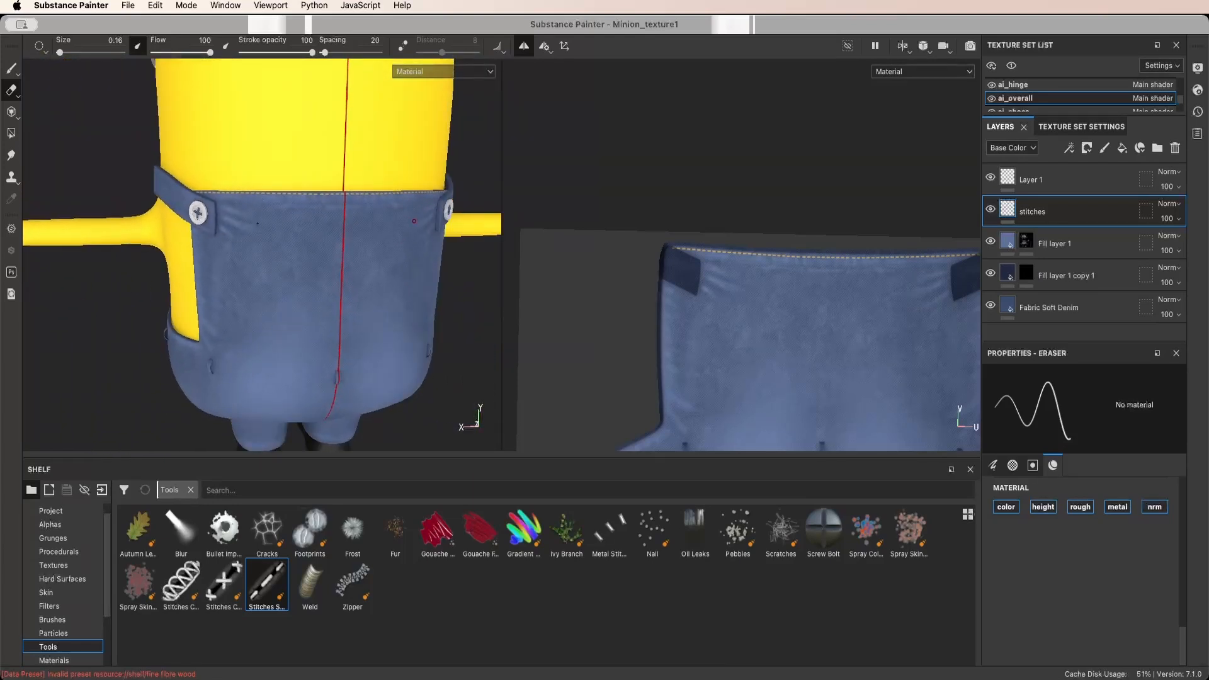
Paint the start of a second mirrored stitch row below the back panel's top hem row and erase its uneven end stitch
{"action": "scroll", "coordinate": [675, 257], "scroll_direction": "up", "scroll_amount": 4}
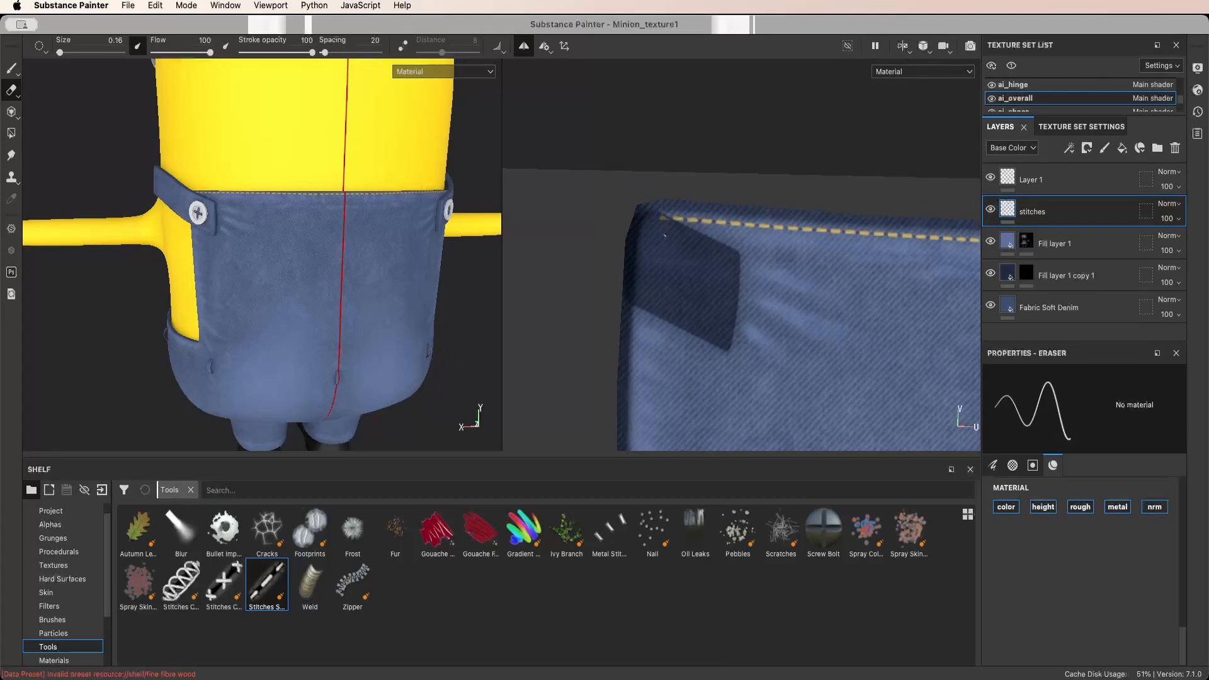
{"action": "key", "text": "1"}
{"action": "scroll", "coordinate": [668, 238], "scroll_direction": "down", "scroll_amount": 1}
{"action": "scroll", "coordinate": [674, 243], "scroll_direction": "up", "scroll_amount": 4}
{"action": "scroll", "coordinate": [658, 245], "scroll_direction": "down", "scroll_amount": 6}
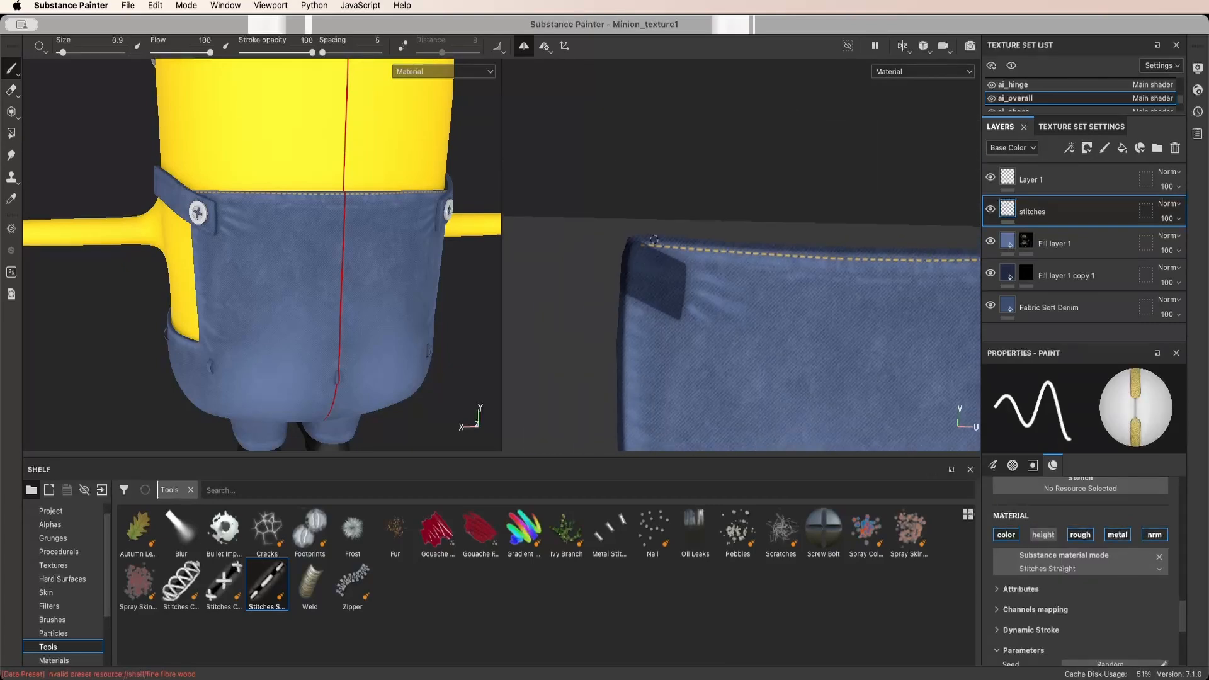
{"action": "scroll", "coordinate": [652, 249], "scroll_direction": "up", "scroll_amount": 2}
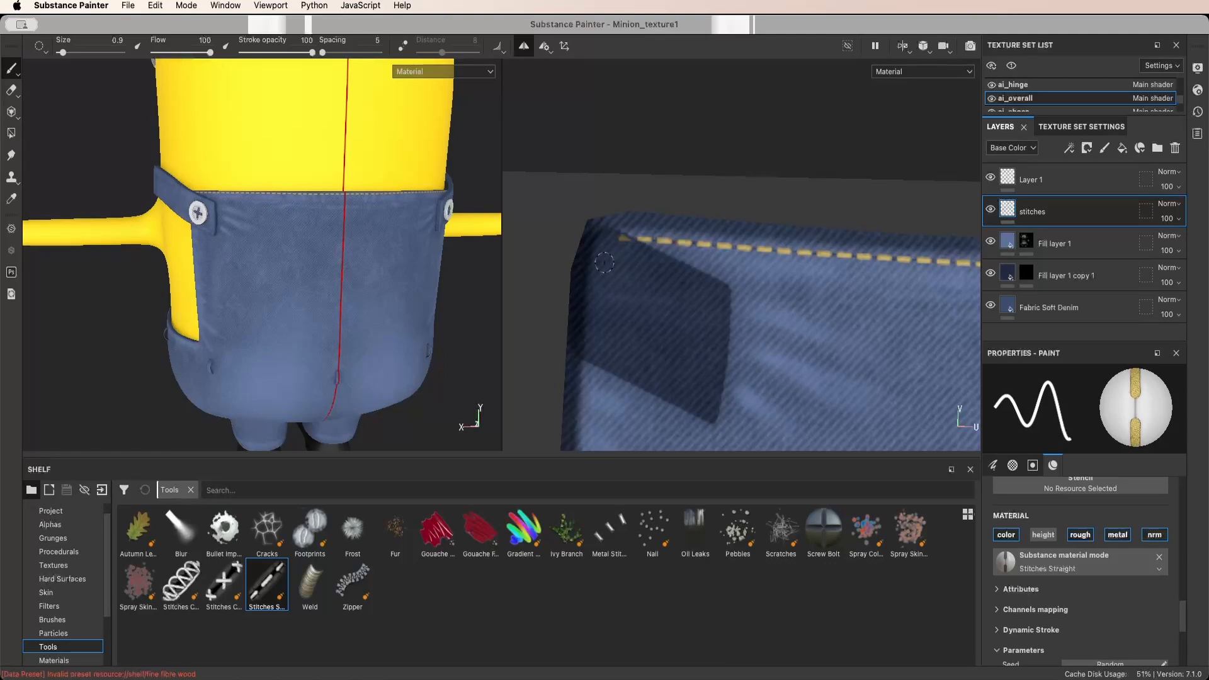
{"action": "left_click", "coordinate": [813, 280], "text": "shift"}
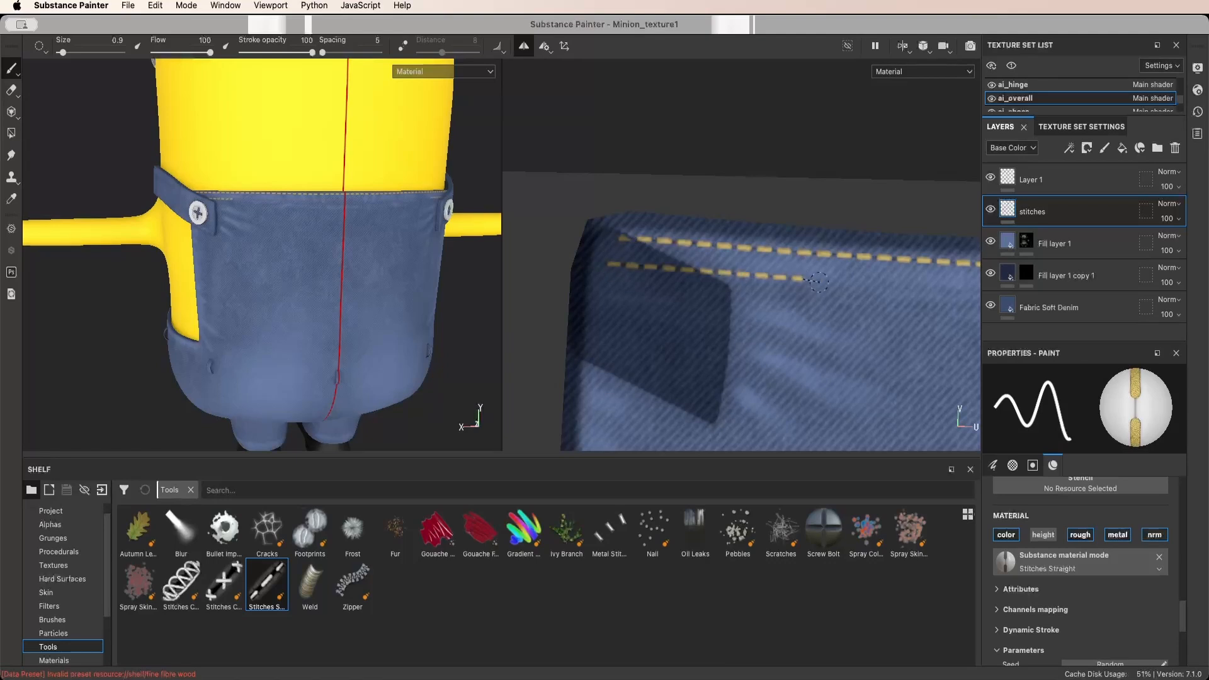
{"action": "scroll", "coordinate": [760, 284], "scroll_direction": "down", "scroll_amount": 3}
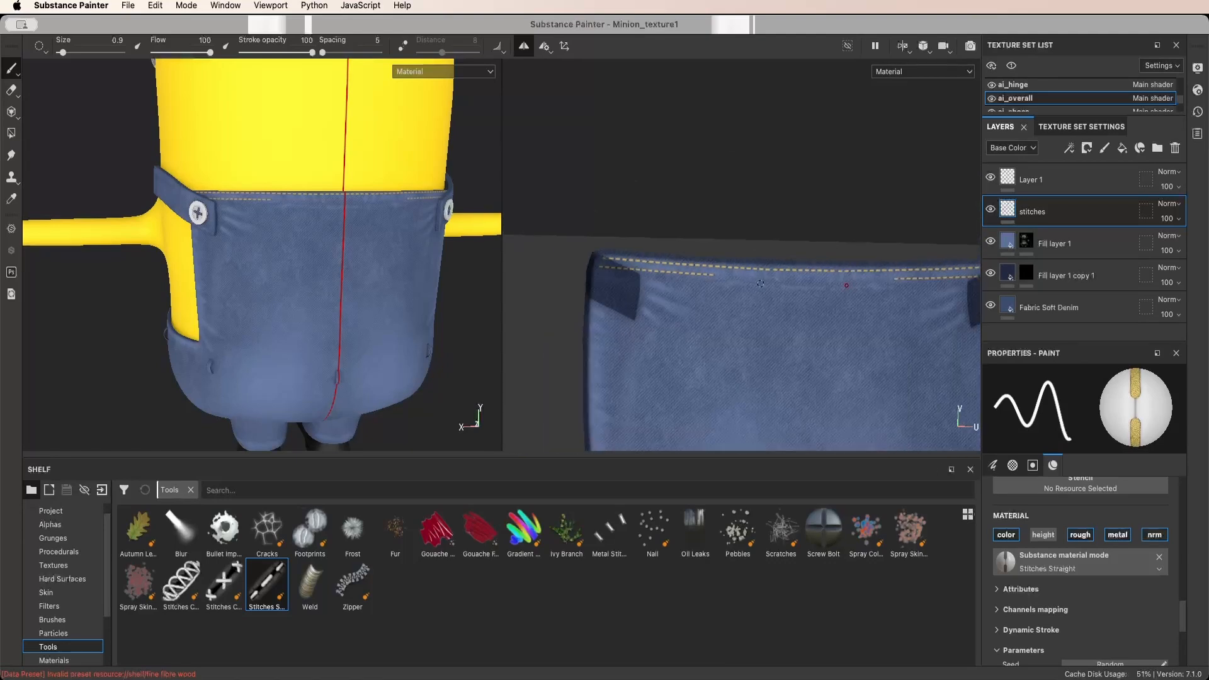
{"action": "scroll", "coordinate": [667, 276], "scroll_direction": "up", "scroll_amount": 8}
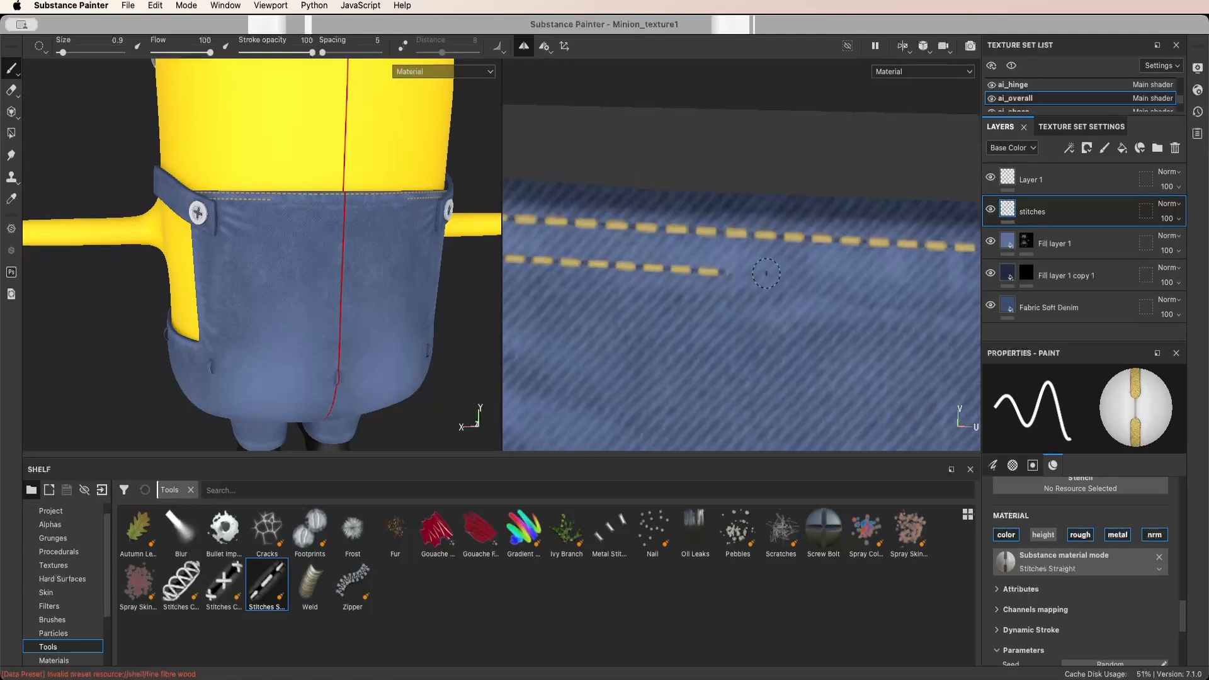
{"action": "key", "text": "e"}
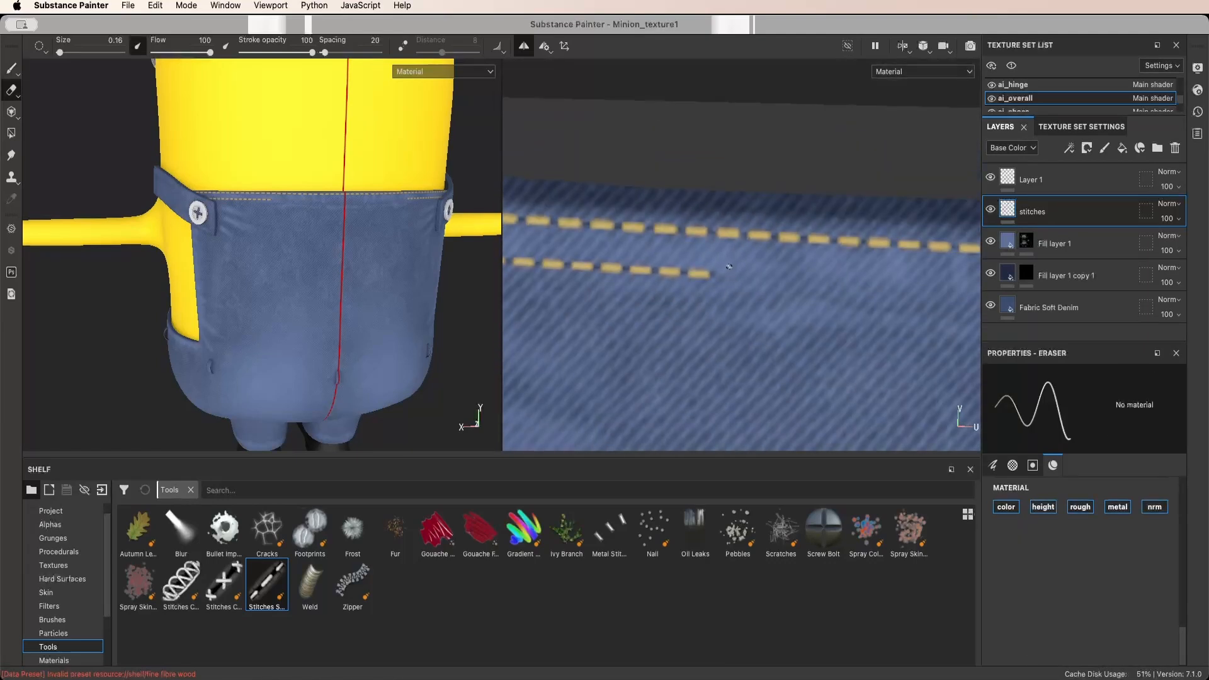
Extend the second stitch row towards the panel's centre, turn symmetry off and close the remaining gap
{"action": "key", "text": "1"}
{"action": "scroll", "coordinate": [730, 280], "scroll_direction": "down", "scroll_amount": 5}
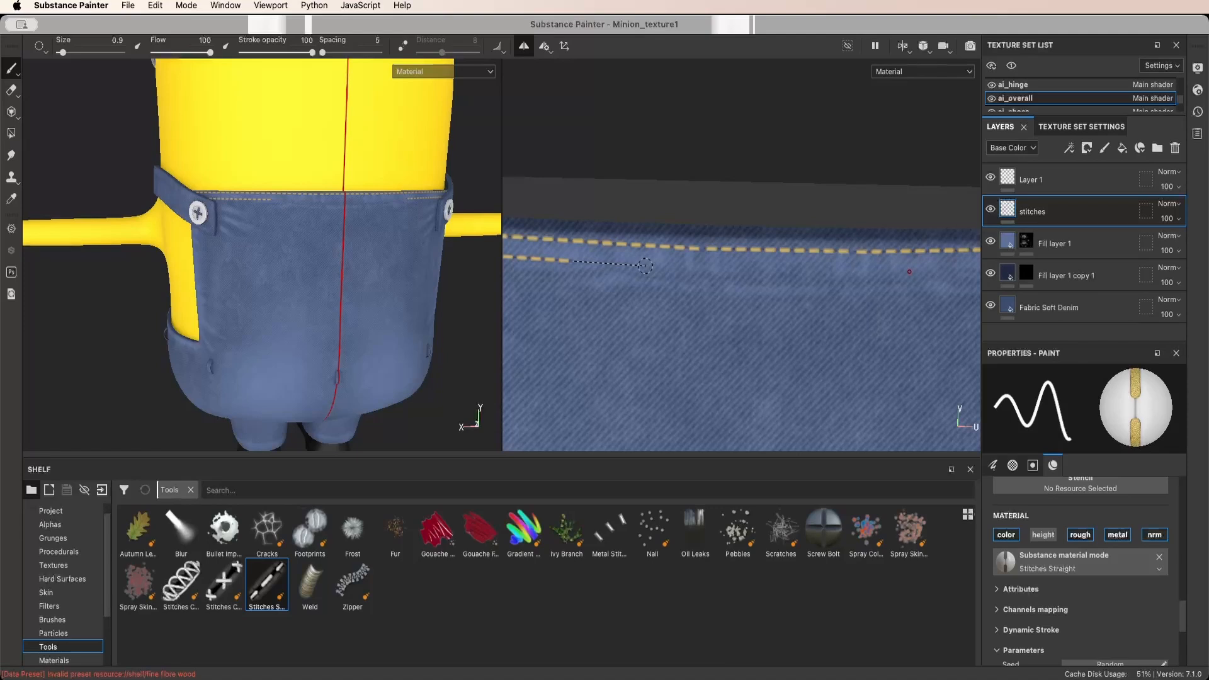
{"action": "left_click", "coordinate": [644, 266], "text": "shift"}
{"action": "left_click", "coordinate": [737, 270], "text": "shift"}
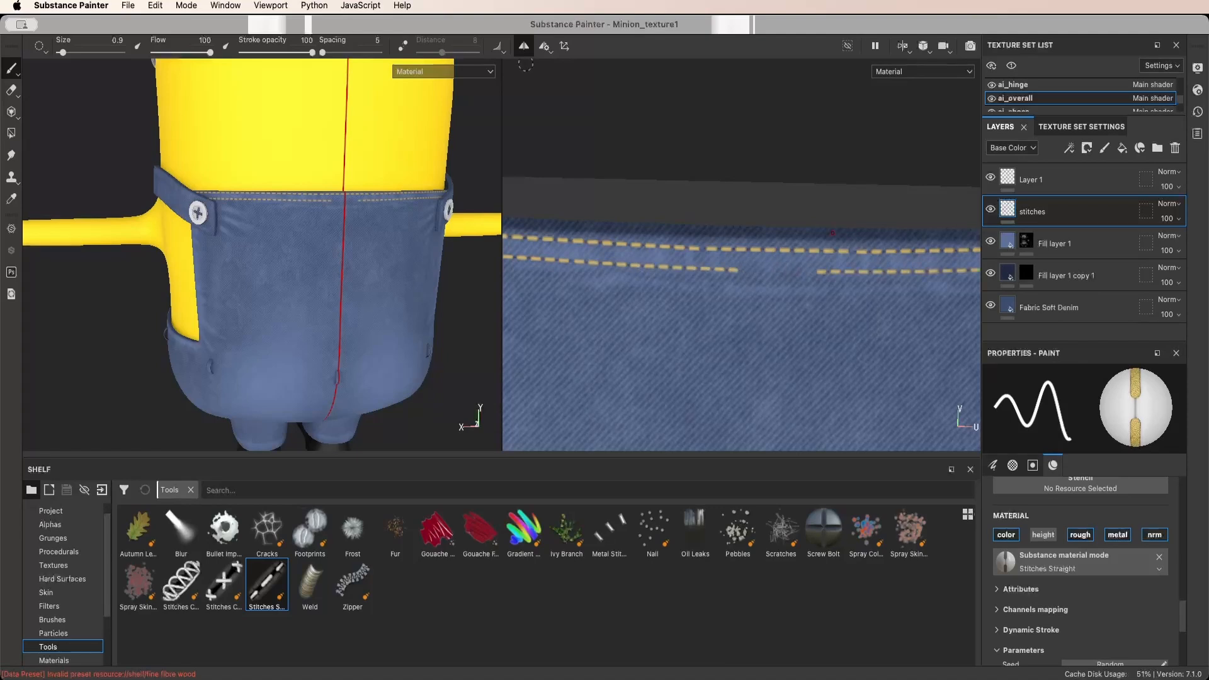
{"action": "key", "text": "l"}
{"action": "scroll", "coordinate": [806, 277], "scroll_direction": "up", "scroll_amount": 2}
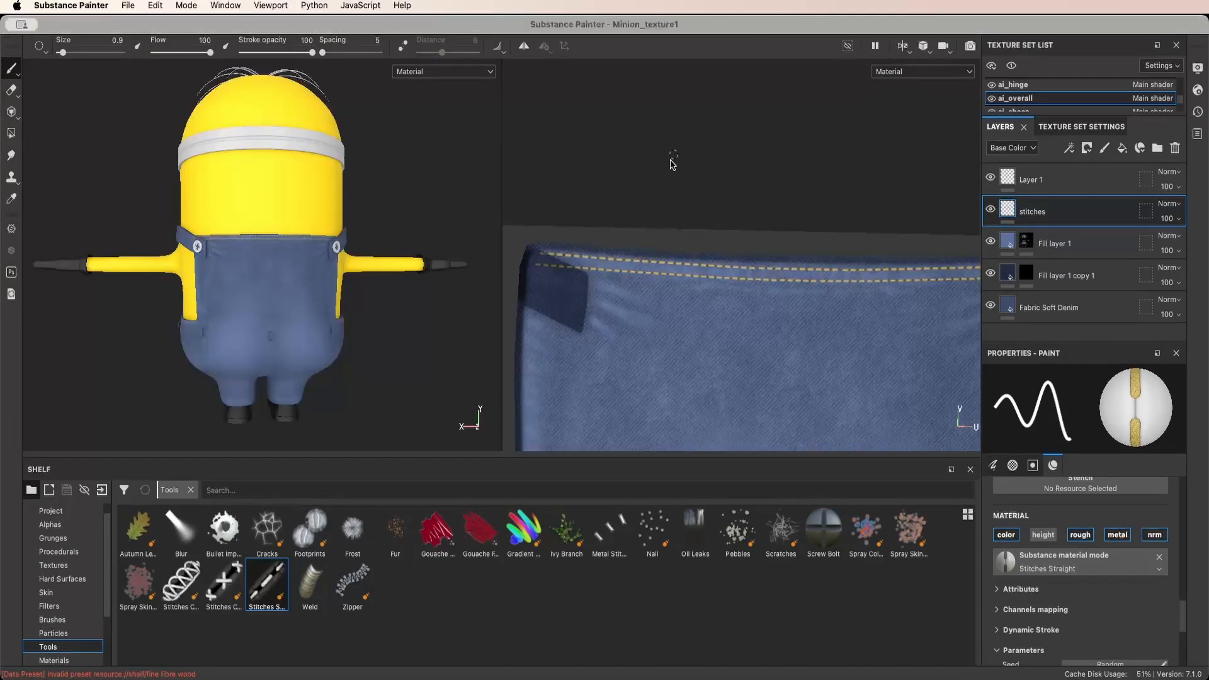
Paint mirrored straight stitches down the back panel's side edge and around its lower corner with symmetry on
{"action": "scroll", "coordinate": [636, 265], "scroll_direction": "up", "scroll_amount": 2}
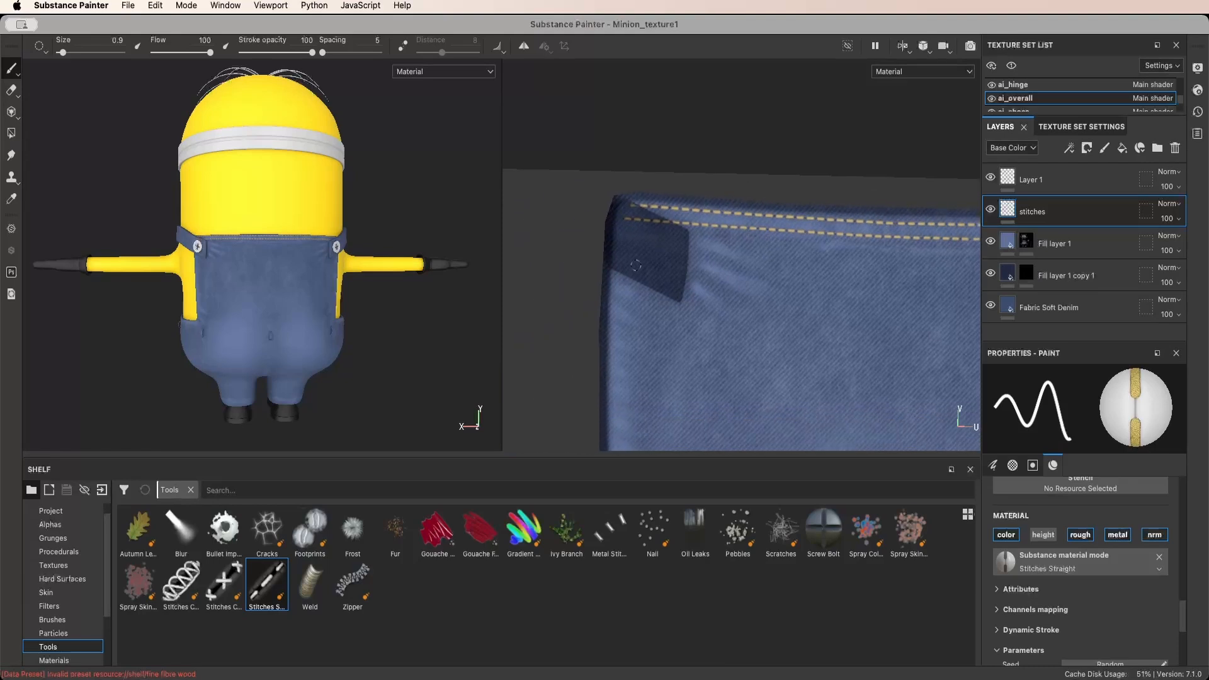
{"action": "middle_click_drag", "start_coordinate": [636, 265], "coordinate": [625, 181]}
{"action": "key", "text": "l"}
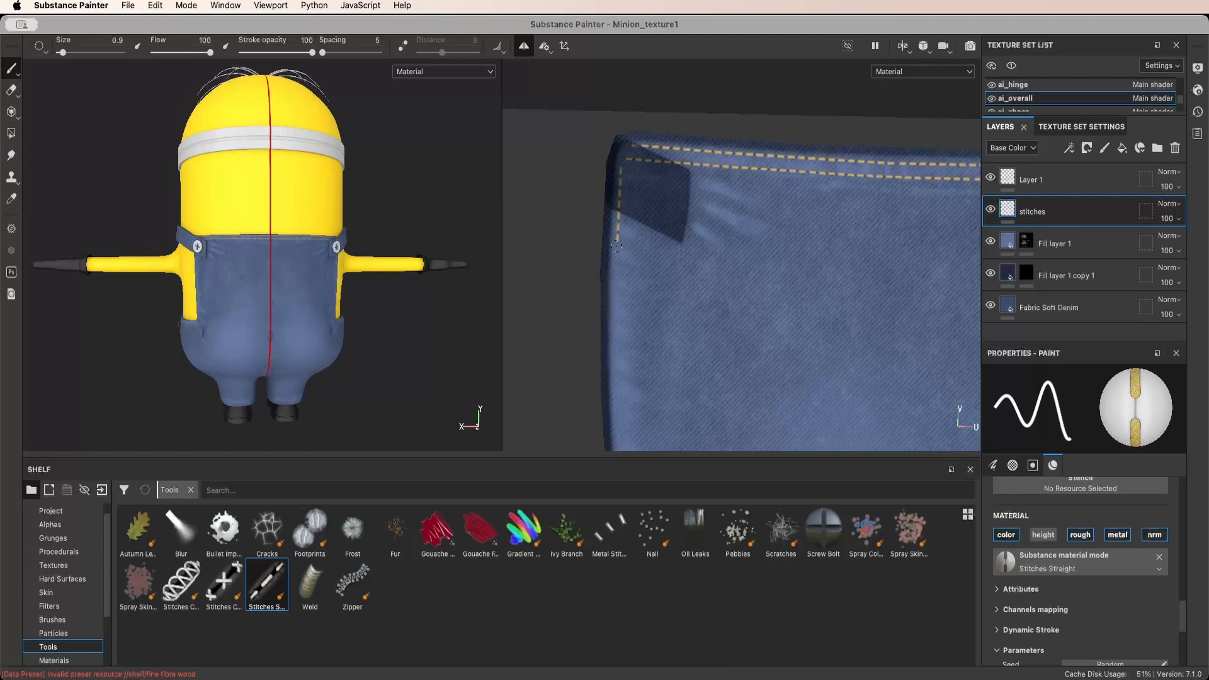
{"action": "left_click", "coordinate": [617, 345], "text": "shift"}
{"action": "left_click", "coordinate": [621, 440], "text": "shift"}
{"action": "middle_click_drag", "start_coordinate": [621, 441], "coordinate": [623, 235], "text": "alt"}
{"action": "scroll", "coordinate": [620, 246], "scroll_direction": "up", "scroll_amount": 3}
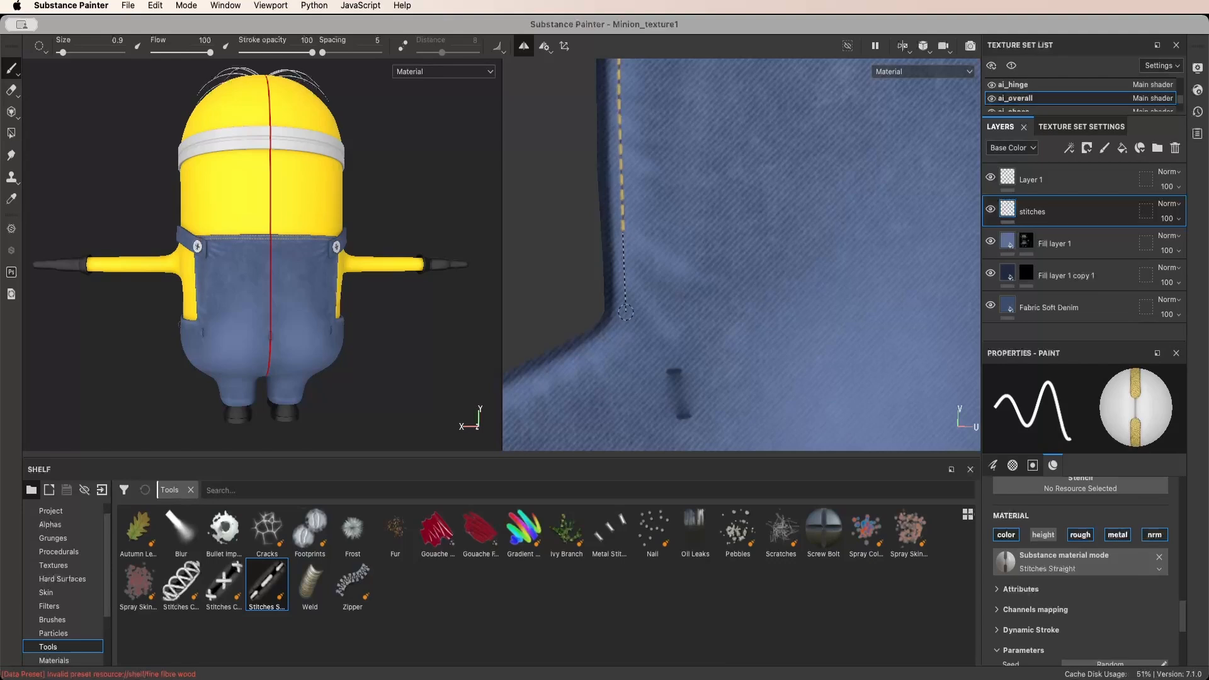
{"action": "left_click", "coordinate": [623, 315], "text": "shift"}
{"action": "left_click", "coordinate": [577, 360], "text": "shift"}
Continue the mirrored stitch line along the slanted waist edge to the side seam
{"action": "mouse_move", "coordinate": [578, 361]}
{"action": "middle_mouse_down", "text": "alt"}
{"action": "mouse_move", "coordinate": [761, 295]}
{"action": "mouse_move", "coordinate": [763, 281]}
{"action": "middle_mouse_up", "text": "alt"}
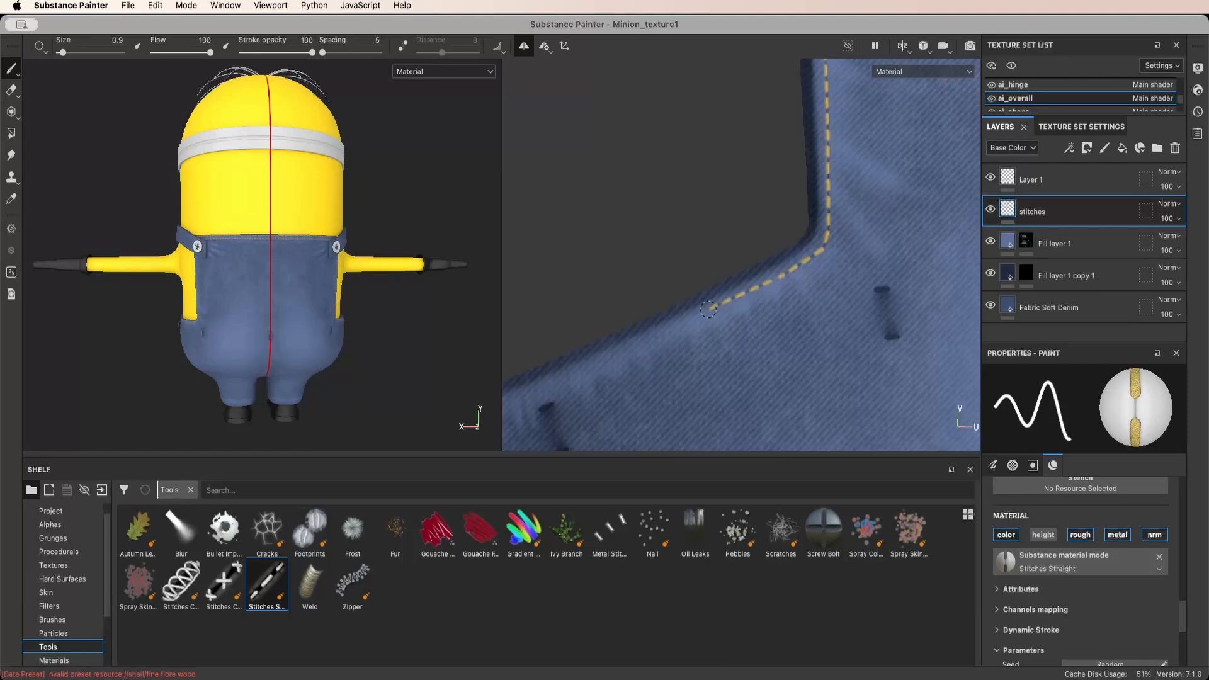
{"action": "left_click", "coordinate": [641, 339], "text": "shift"}
{"action": "left_click", "coordinate": [559, 376], "text": "shift"}
{"action": "middle_click_drag", "start_coordinate": [561, 377], "coordinate": [717, 299], "text": "alt"}
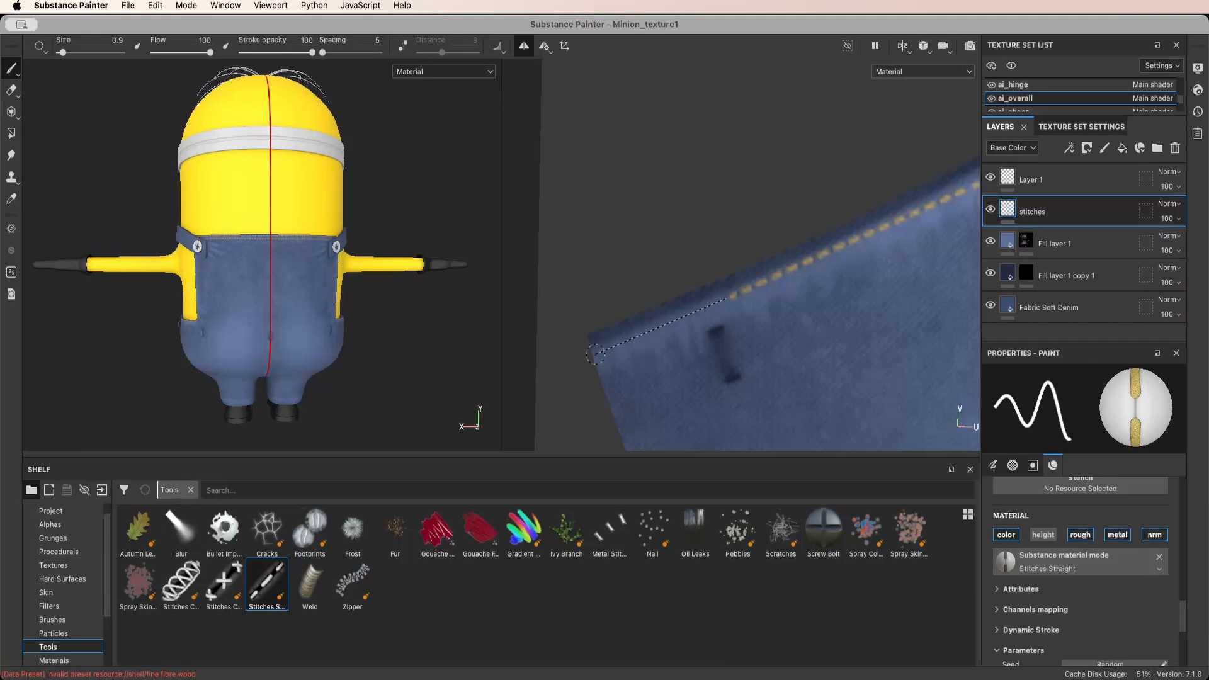
{"action": "left_click", "coordinate": [595, 355], "text": "shift"}
{"action": "scroll", "coordinate": [726, 345], "scroll_direction": "down", "scroll_amount": 10}
{"action": "middle_click_drag", "start_coordinate": [840, 134], "coordinate": [792, 218], "text": "alt"}
{"action": "scroll", "coordinate": [790, 216], "scroll_direction": "down", "scroll_amount": 1}
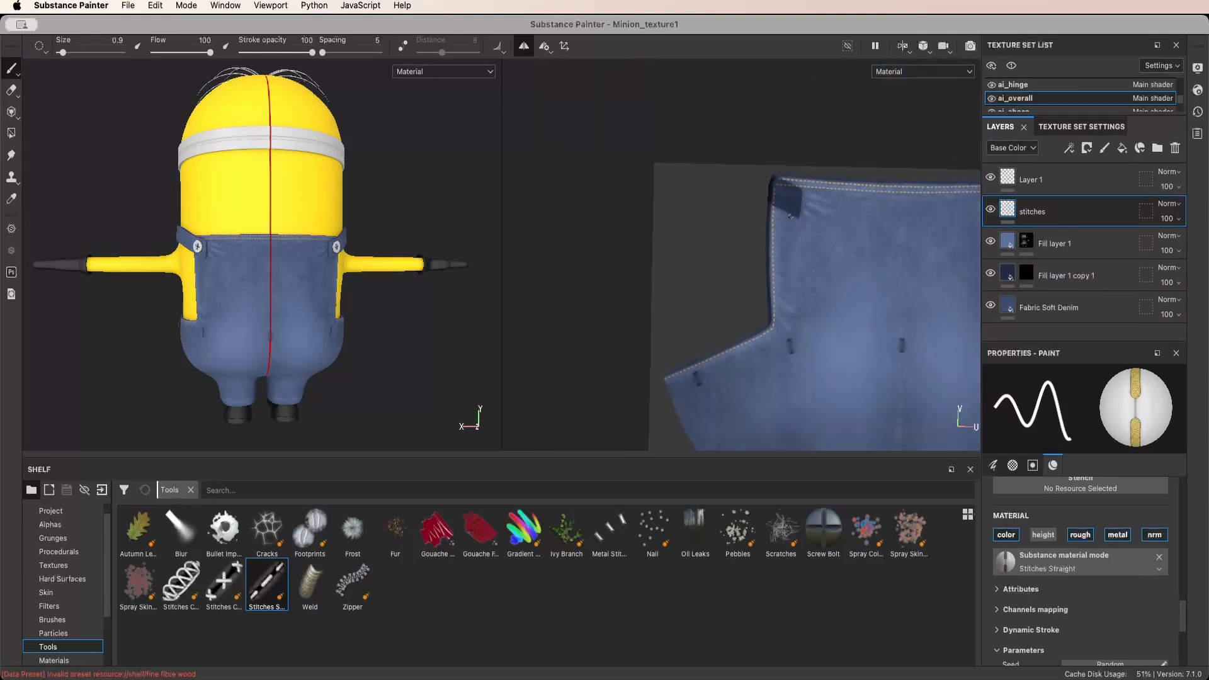
Inspect the side seam on the model and erase the slanted waist edge stitching with the eraser at size 2.65
{"action": "left_click_drag", "start_coordinate": [271, 309], "coordinate": [373, 305], "text": "alt"}
{"action": "middle_click_drag", "start_coordinate": [228, 350], "coordinate": [326, 303], "text": "alt"}
{"action": "scroll", "coordinate": [327, 304], "scroll_direction": "up", "scroll_amount": 10}
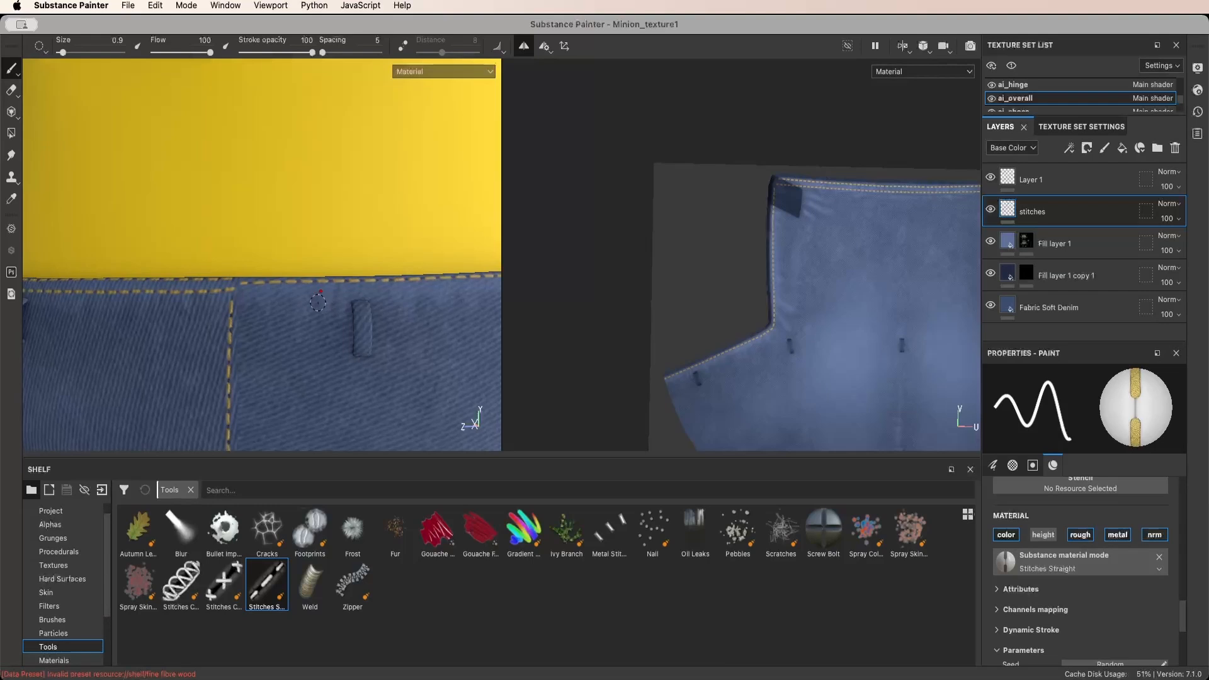
{"action": "scroll", "coordinate": [318, 302], "scroll_direction": "up", "scroll_amount": 5}
{"action": "scroll", "coordinate": [318, 302], "scroll_direction": "down", "scroll_amount": 7}
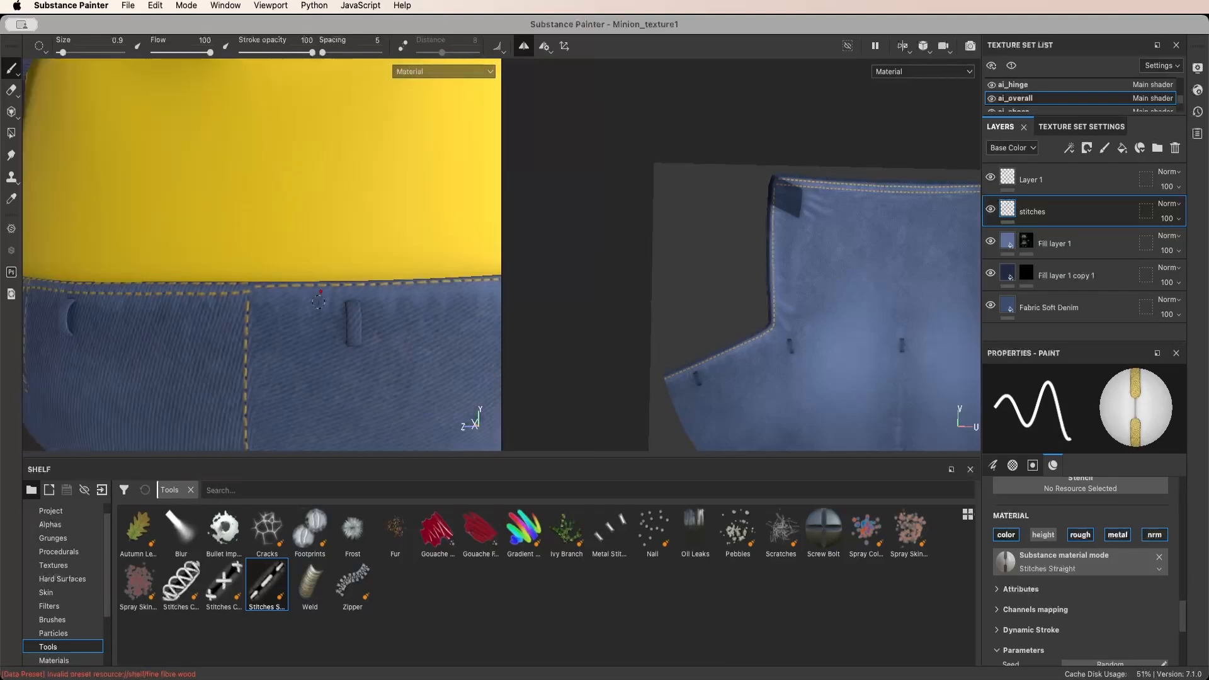
{"action": "mouse_move", "coordinate": [318, 302]}
{"action": "left_mouse_down", "text": "alt"}
{"action": "mouse_move", "coordinate": [310, 337]}
{"action": "mouse_move", "coordinate": [320, 315]}
{"action": "left_mouse_up", "text": "alt"}
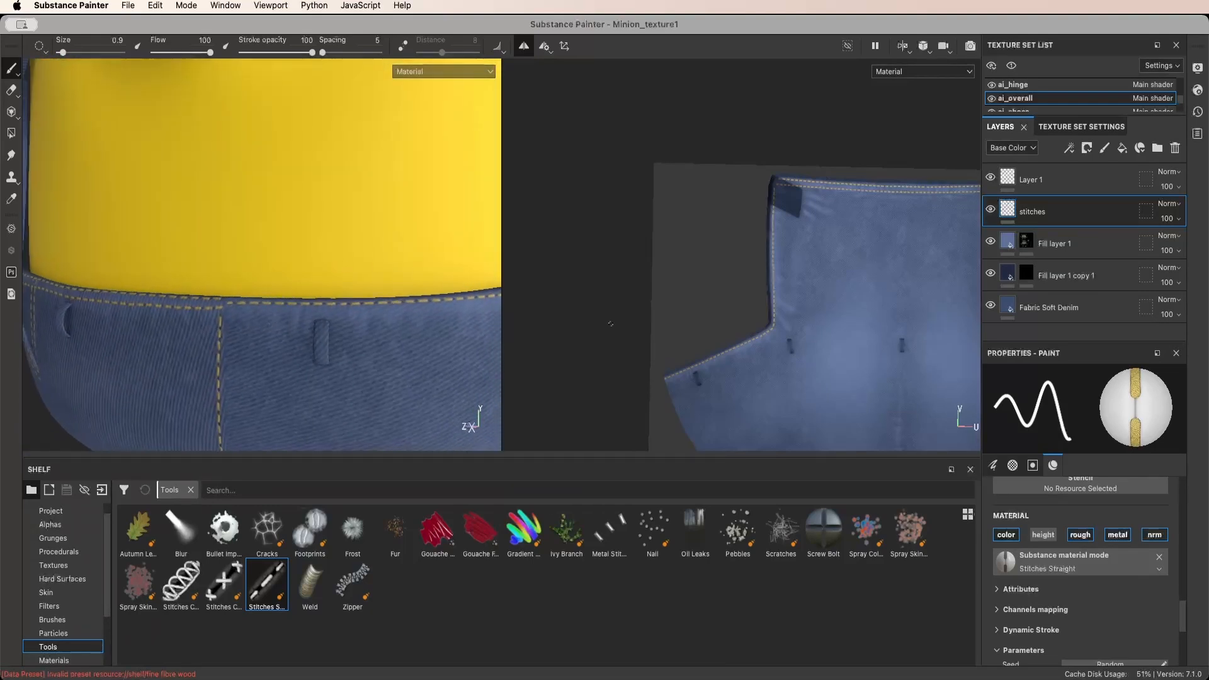
{"action": "key", "text": "e"}
{"action": "scroll", "coordinate": [693, 353], "scroll_direction": "up", "scroll_amount": 5}
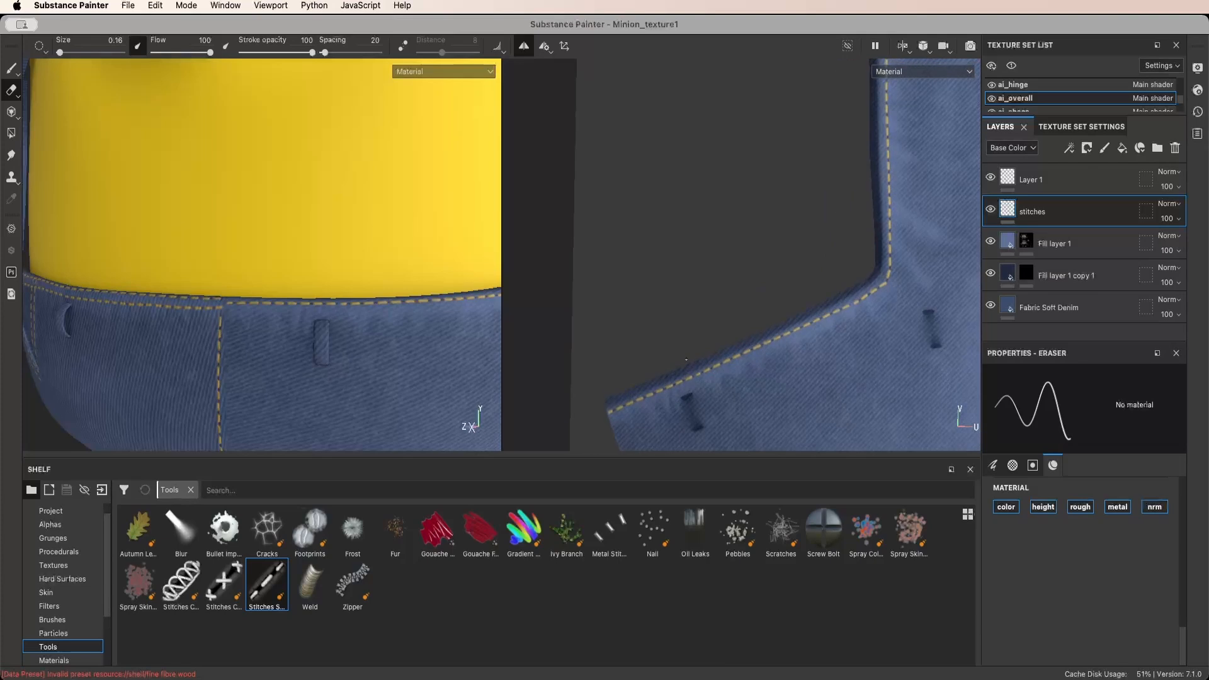
{"action": "right_click_drag", "start_coordinate": [682, 360], "coordinate": [722, 358], "text": "super"}
{"action": "mouse_move", "coordinate": [722, 360]}
{"action": "left_mouse_down"}
{"action": "mouse_move", "coordinate": [652, 391]}
{"action": "mouse_move", "coordinate": [852, 296]}
{"action": "left_mouse_up"}
{"action": "scroll", "coordinate": [859, 296], "scroll_direction": "down", "scroll_amount": 3}
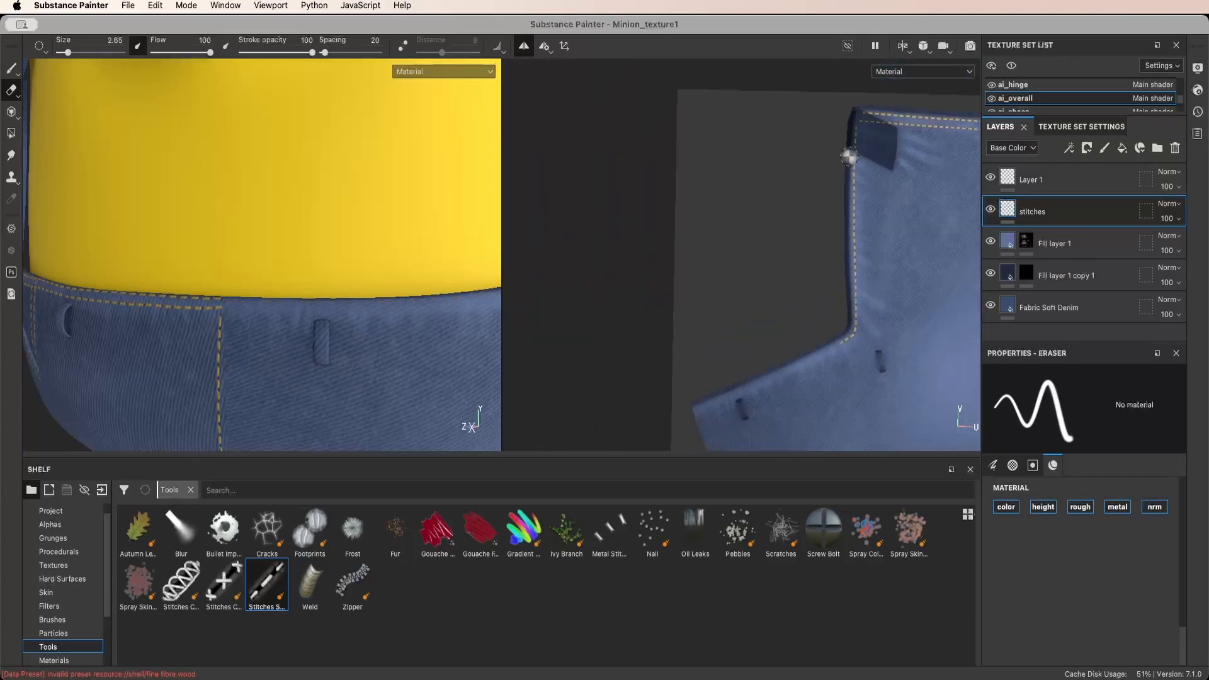
Erase the stitching along the back panel's side edge up to the top corner, reducing the eraser size to 1.02
{"action": "scroll", "coordinate": [853, 165], "scroll_direction": "up", "scroll_amount": 4}
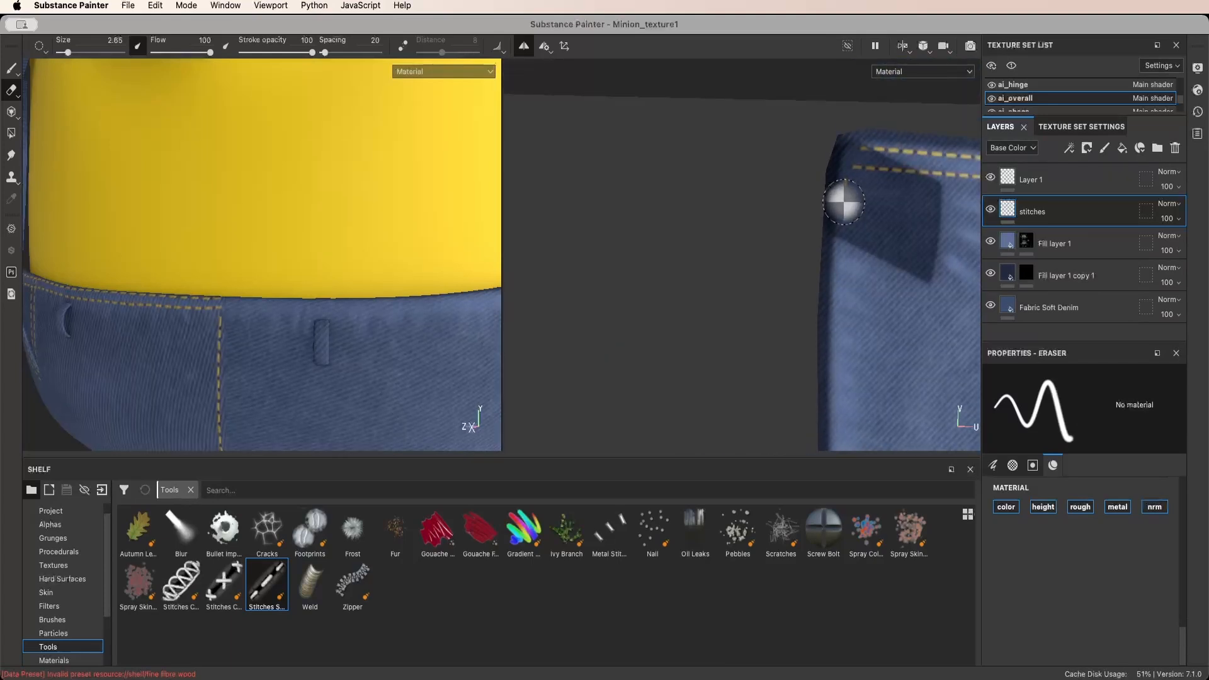
{"action": "key", "text": "["}
{"action": "left_click", "coordinate": [844, 183]}
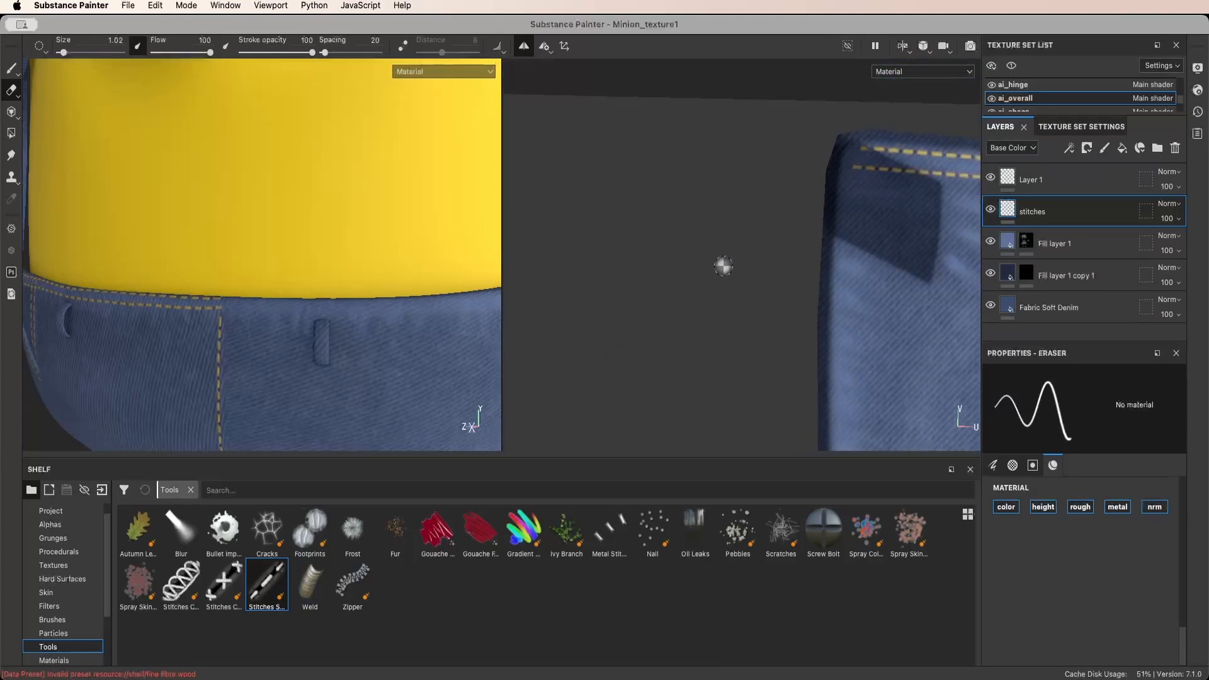
Switch back to the stitch brush and paint straight stitches along the waist edge from the side seam past the first belt loop
{"action": "scroll", "coordinate": [277, 327], "scroll_direction": "down", "scroll_amount": 5}
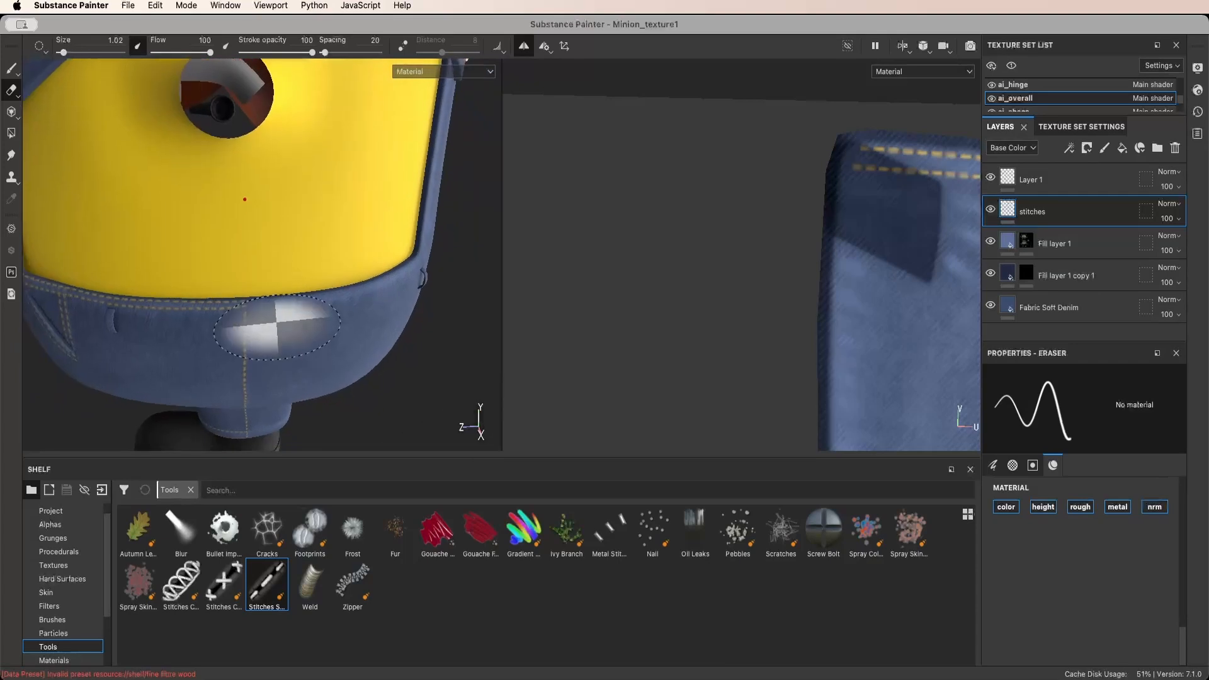
{"action": "left_click_drag", "start_coordinate": [432, 331], "coordinate": [389, 299], "text": "alt"}
{"action": "key", "text": "1"}
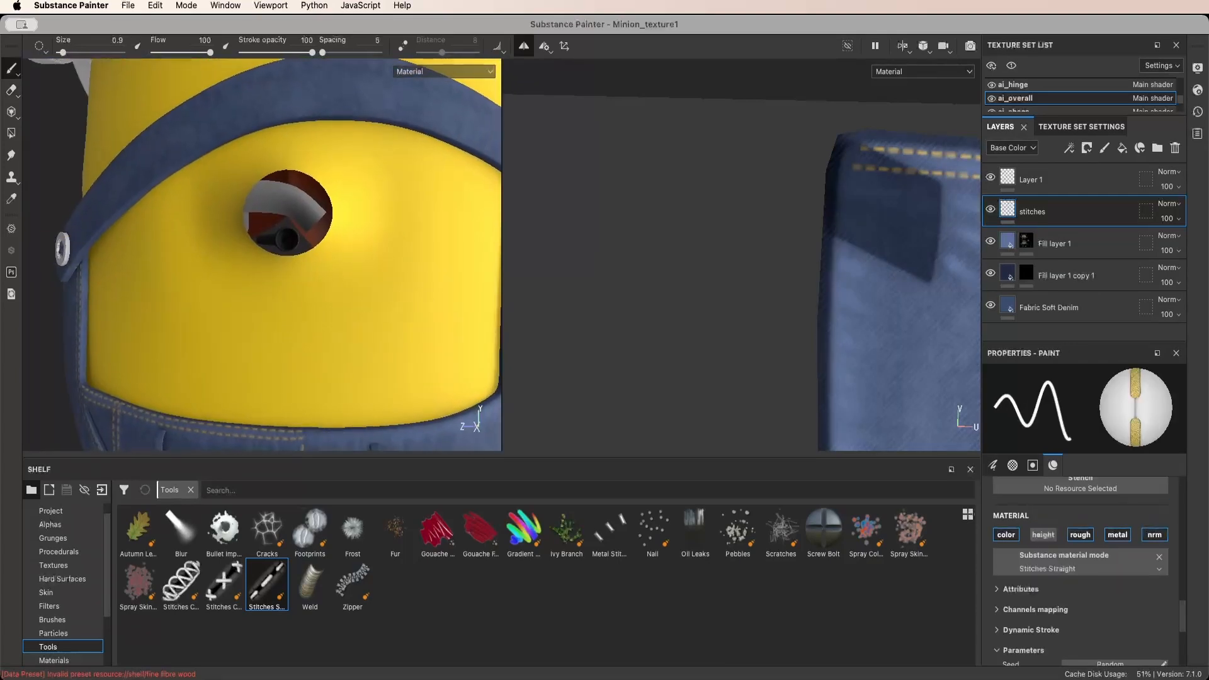
{"action": "scroll", "coordinate": [348, 304], "scroll_direction": "up", "scroll_amount": 3}
{"action": "scroll", "coordinate": [346, 308], "scroll_direction": "down", "scroll_amount": 3}
{"action": "scroll", "coordinate": [354, 310], "scroll_direction": "up", "scroll_amount": 3}
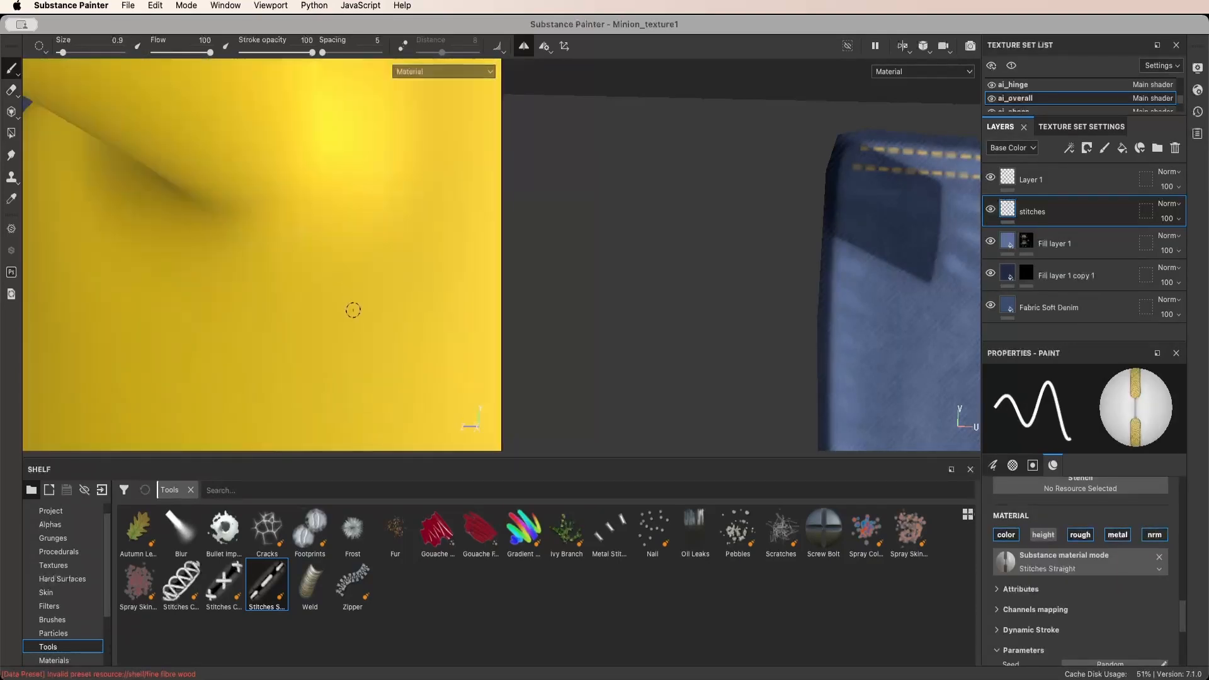
{"action": "scroll", "coordinate": [353, 310], "scroll_direction": "down", "scroll_amount": 8}
{"action": "middle_click_drag", "start_coordinate": [353, 309], "coordinate": [344, 82], "text": "alt"}
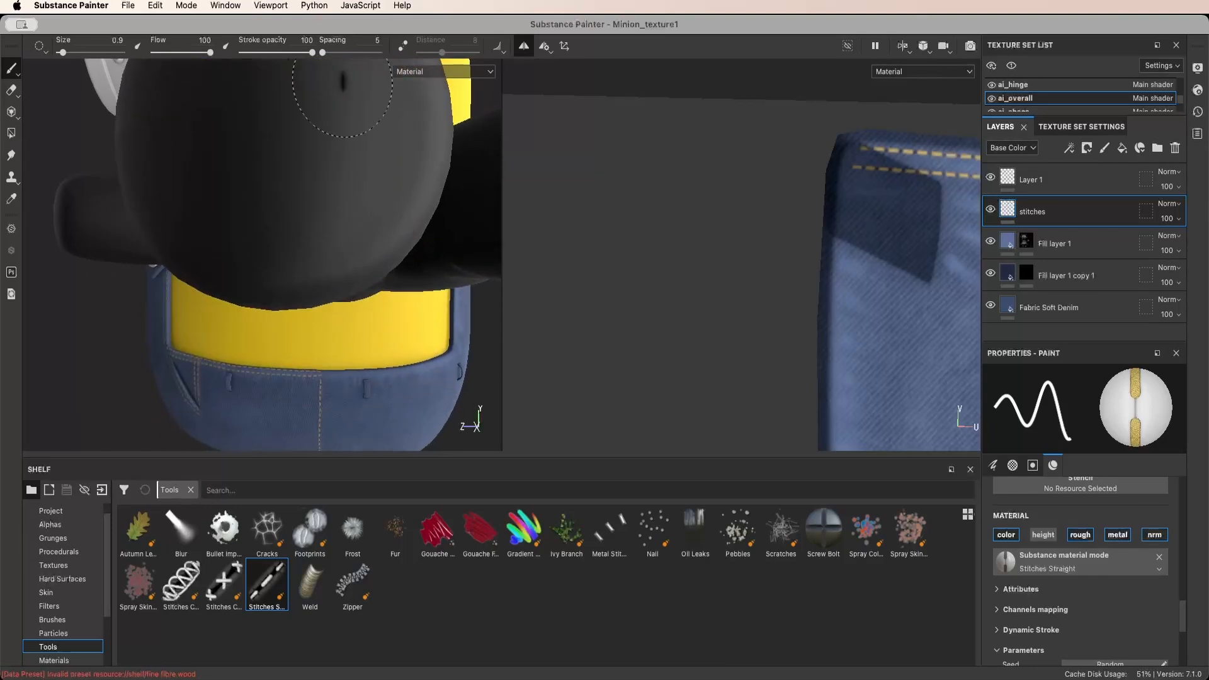
{"action": "middle_click_drag", "start_coordinate": [332, 337], "coordinate": [324, 201], "text": "alt"}
{"action": "scroll", "coordinate": [318, 218], "scroll_direction": "up", "scroll_amount": 6}
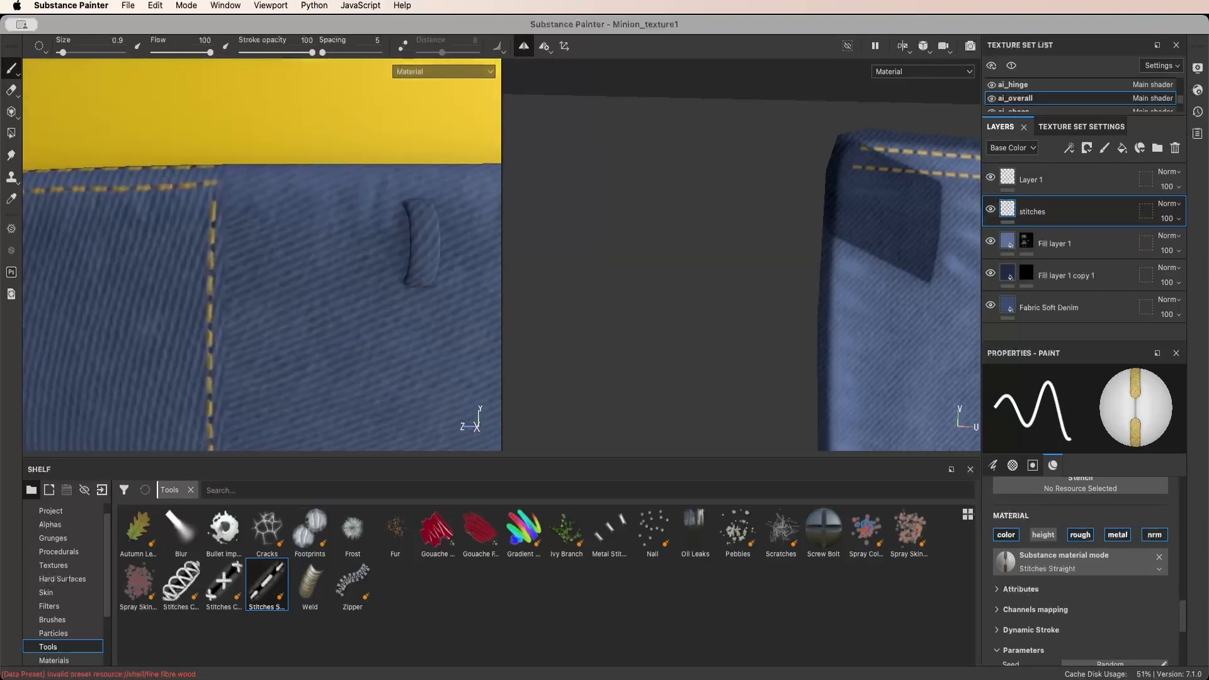
{"action": "left_click_drag", "start_coordinate": [284, 208], "coordinate": [243, 289], "text": "alt"}
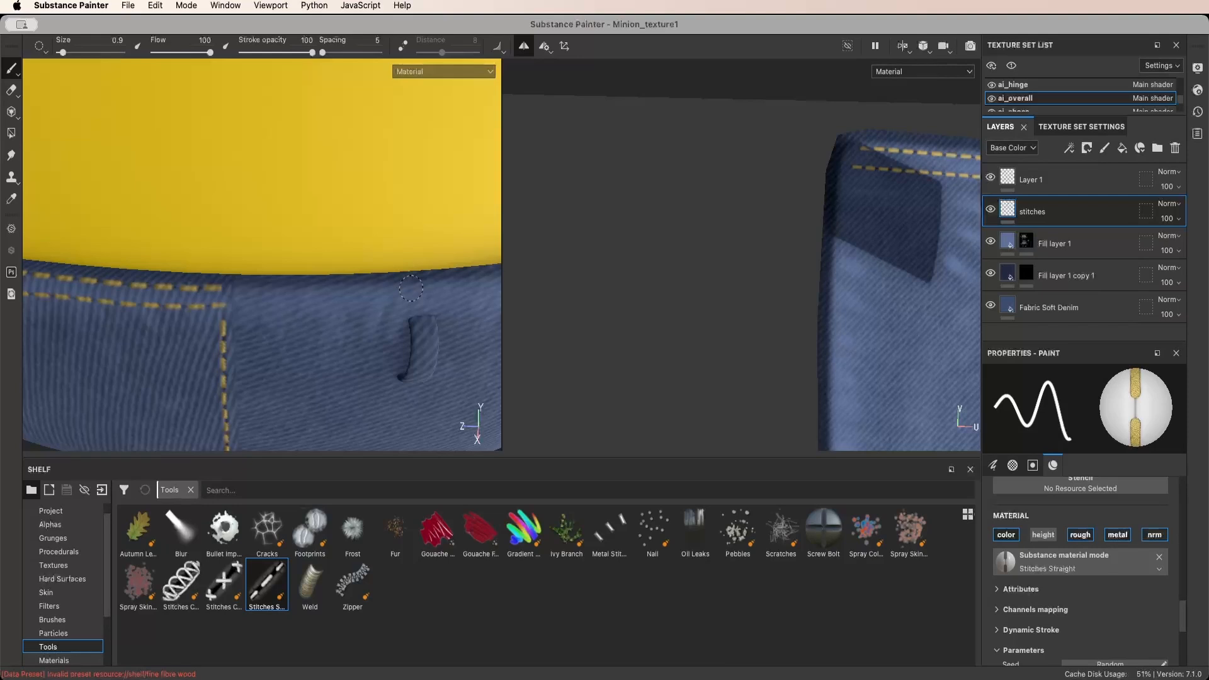
{"action": "middle_click_drag", "start_coordinate": [476, 282], "coordinate": [194, 331], "text": "alt"}
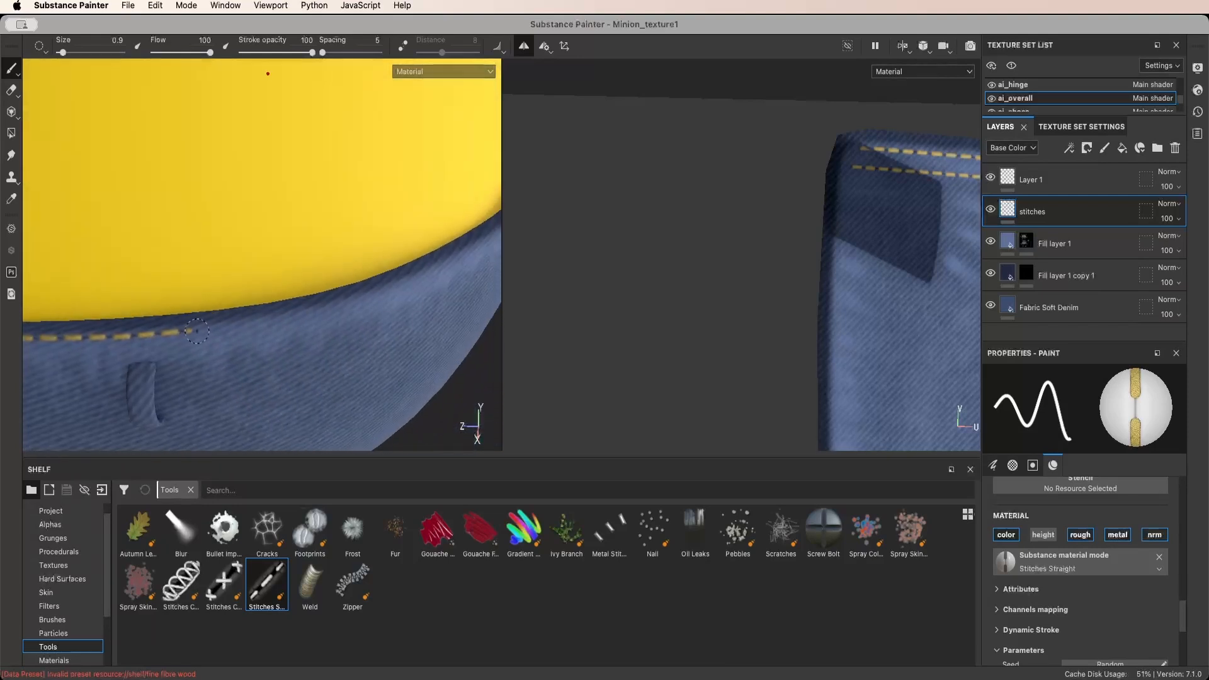
Trim the partial end stitch and continue the stitch line along the waist edge toward the side opening's front corner
{"action": "key", "text": "2"}
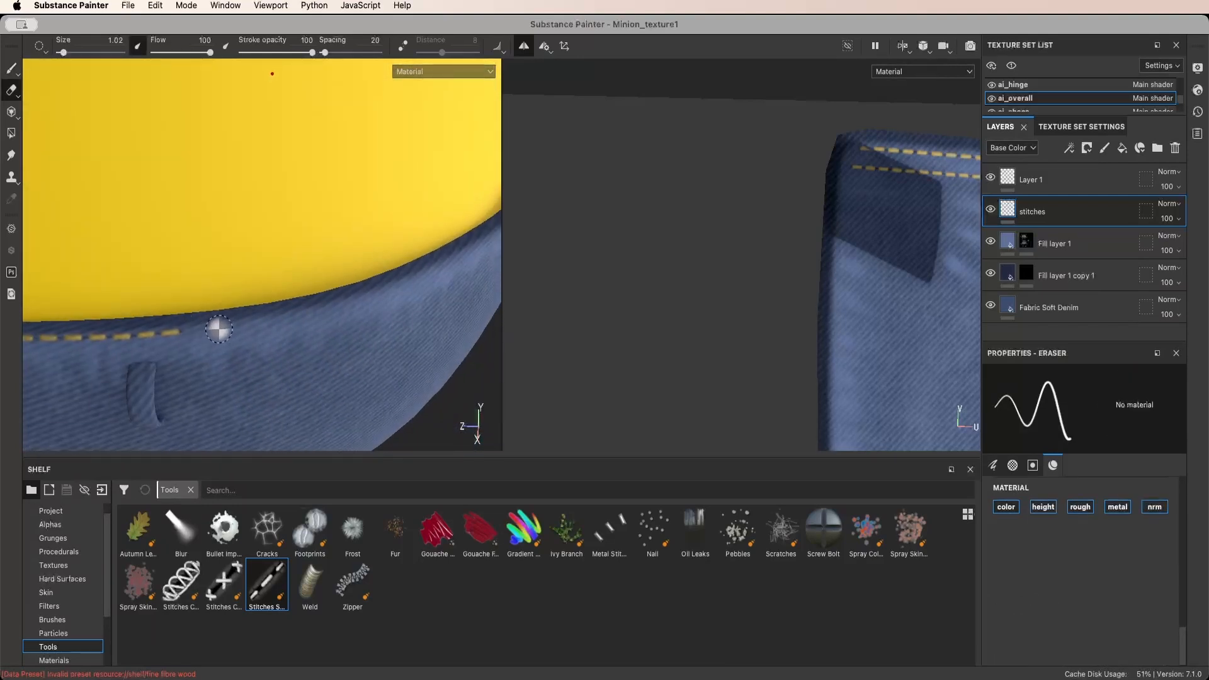
{"action": "key", "text": "1"}
{"action": "left_click_drag", "start_coordinate": [189, 330], "coordinate": [332, 310]}
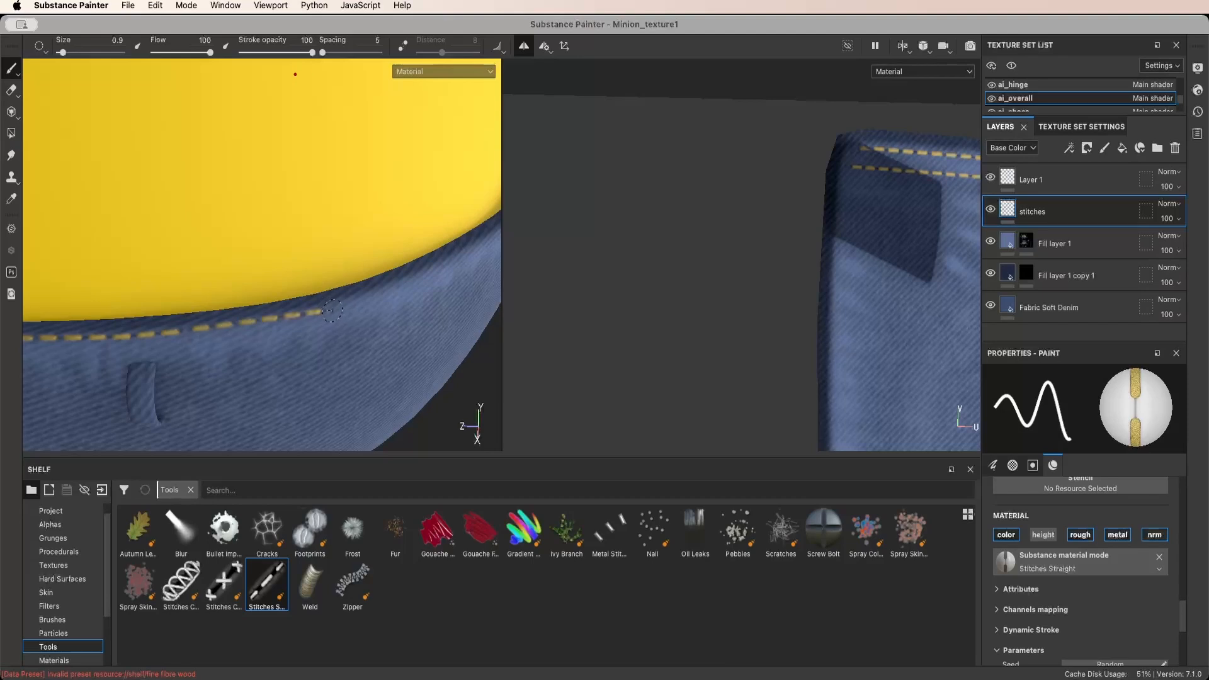
{"action": "left_click", "coordinate": [410, 283], "text": "shift"}
{"action": "left_click", "coordinate": [475, 251], "text": "shift"}
{"action": "mouse_move", "coordinate": [475, 257]}
{"action": "left_mouse_down", "text": "alt"}
{"action": "mouse_move", "coordinate": [353, 226]}
{"action": "mouse_move", "coordinate": [340, 242]}
{"action": "left_mouse_up", "text": "alt"}
{"action": "right_click_drag", "start_coordinate": [340, 242], "coordinate": [372, 252], "text": "alt"}
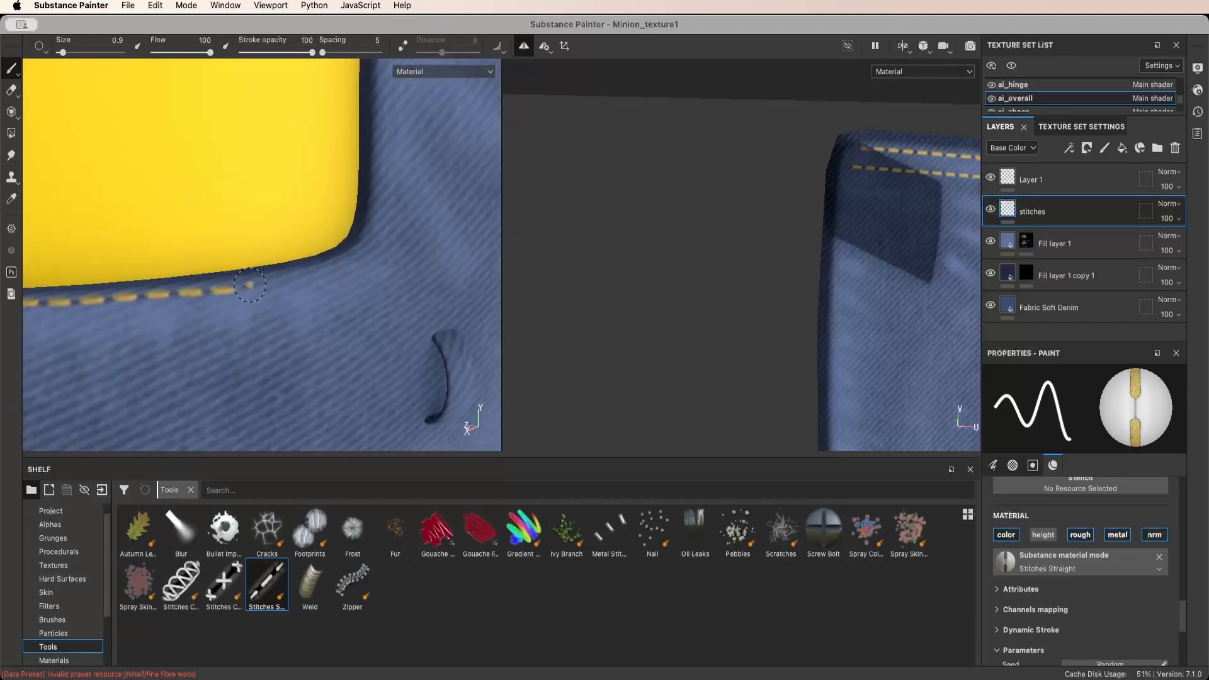
Carry the stitch line around the side opening's front lower corner and start it up the bib's side edge
{"action": "left_click", "coordinate": [356, 260], "text": "shift"}
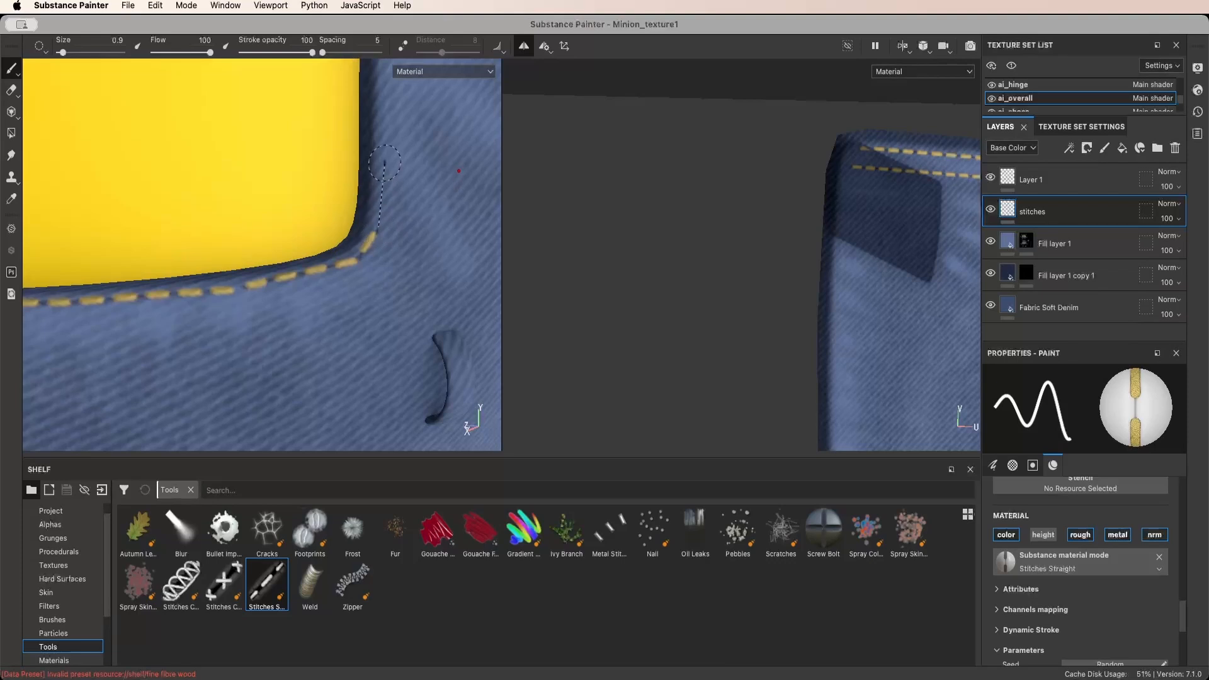
{"action": "middle_click_drag", "start_coordinate": [383, 156], "coordinate": [392, 278], "text": "alt"}
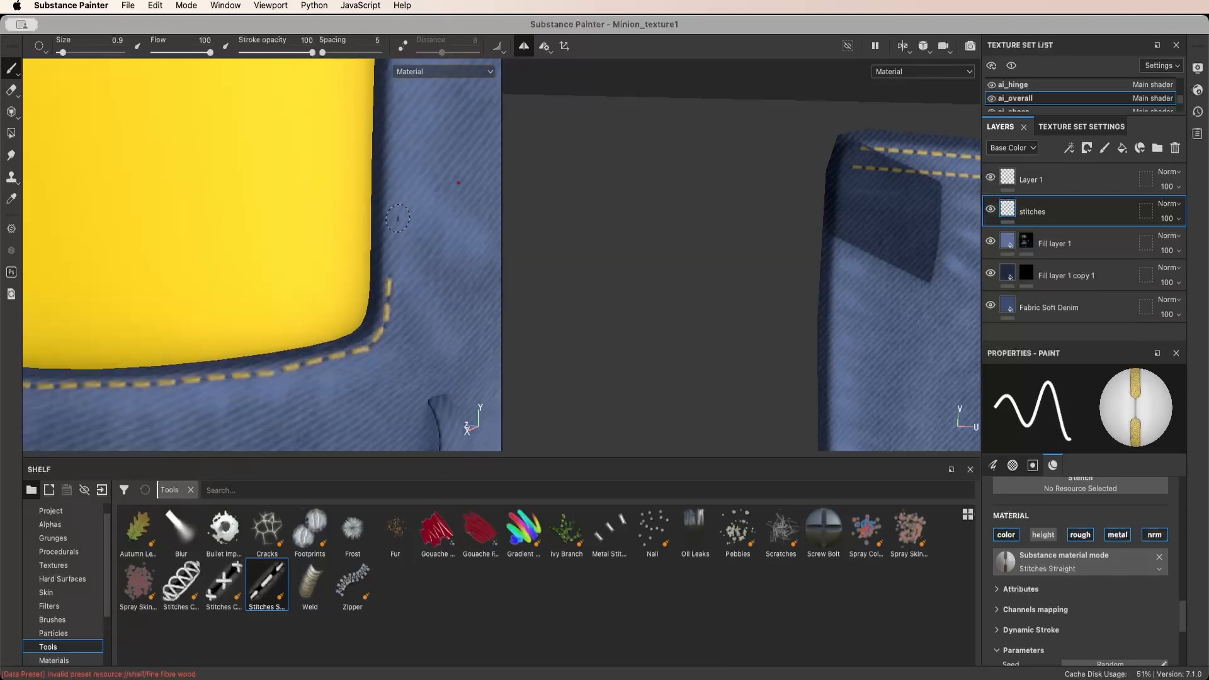
{"action": "mouse_move", "coordinate": [400, 218]}
{"action": "right_mouse_down", "text": "alt"}
{"action": "mouse_move", "coordinate": [343, 223]}
{"action": "mouse_move", "coordinate": [429, 252]}
{"action": "mouse_move", "coordinate": [381, 308]}
{"action": "right_mouse_up", "text": "alt"}
{"action": "scroll", "coordinate": [379, 311], "scroll_direction": "up", "scroll_amount": 3}
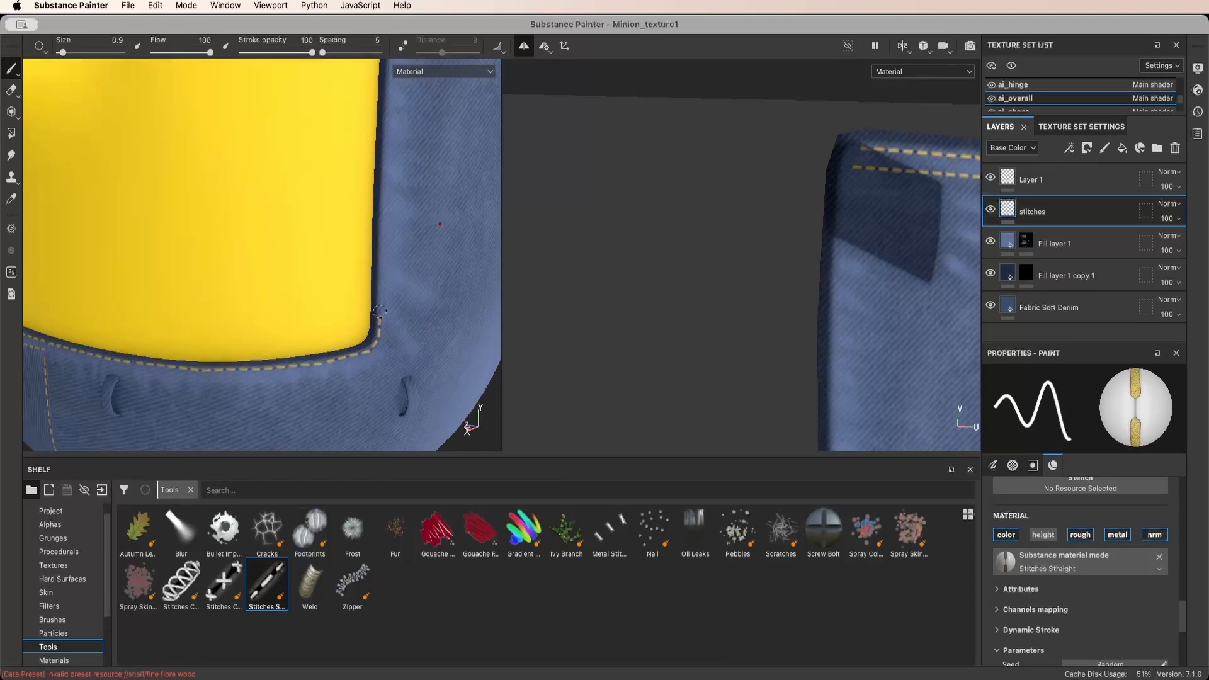
Paint straight stitches up the bib's side edge toward the strap
{"action": "left_click", "coordinate": [391, 84], "text": "shift"}
{"action": "middle_click_drag", "start_coordinate": [391, 84], "coordinate": [374, 244], "text": "alt"}
{"action": "right_click_drag", "start_coordinate": [374, 244], "coordinate": [385, 198], "text": "alt"}
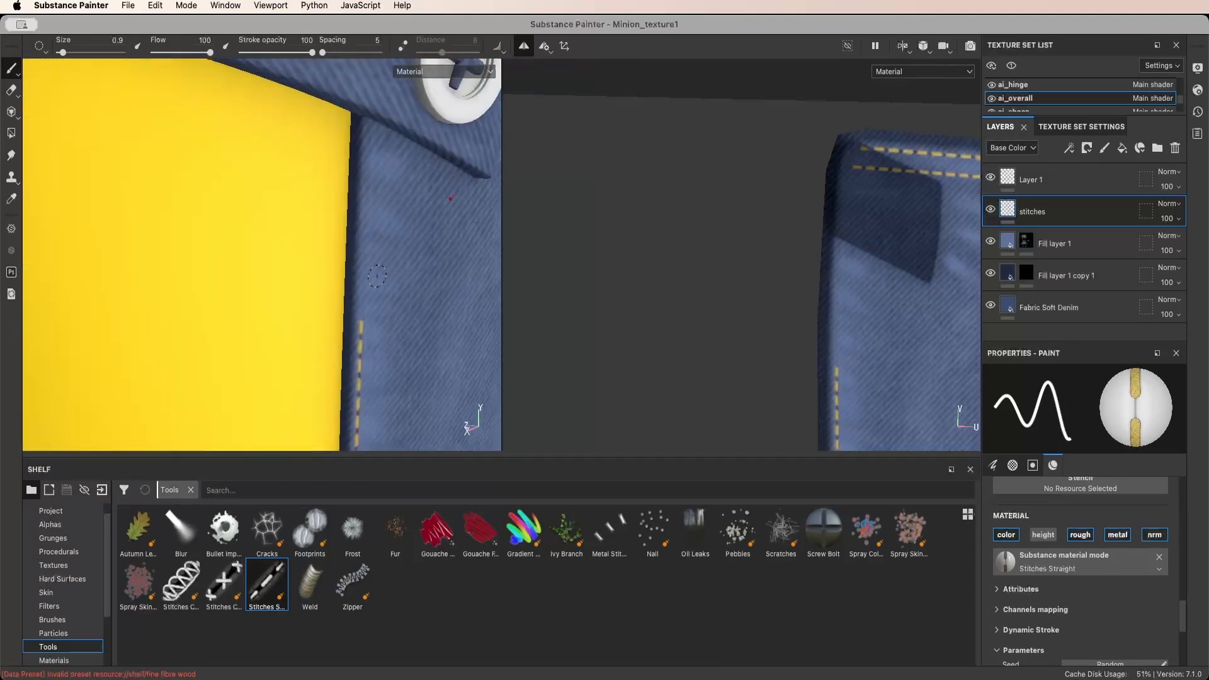
{"action": "scroll", "coordinate": [361, 316], "scroll_direction": "up", "scroll_amount": 4}
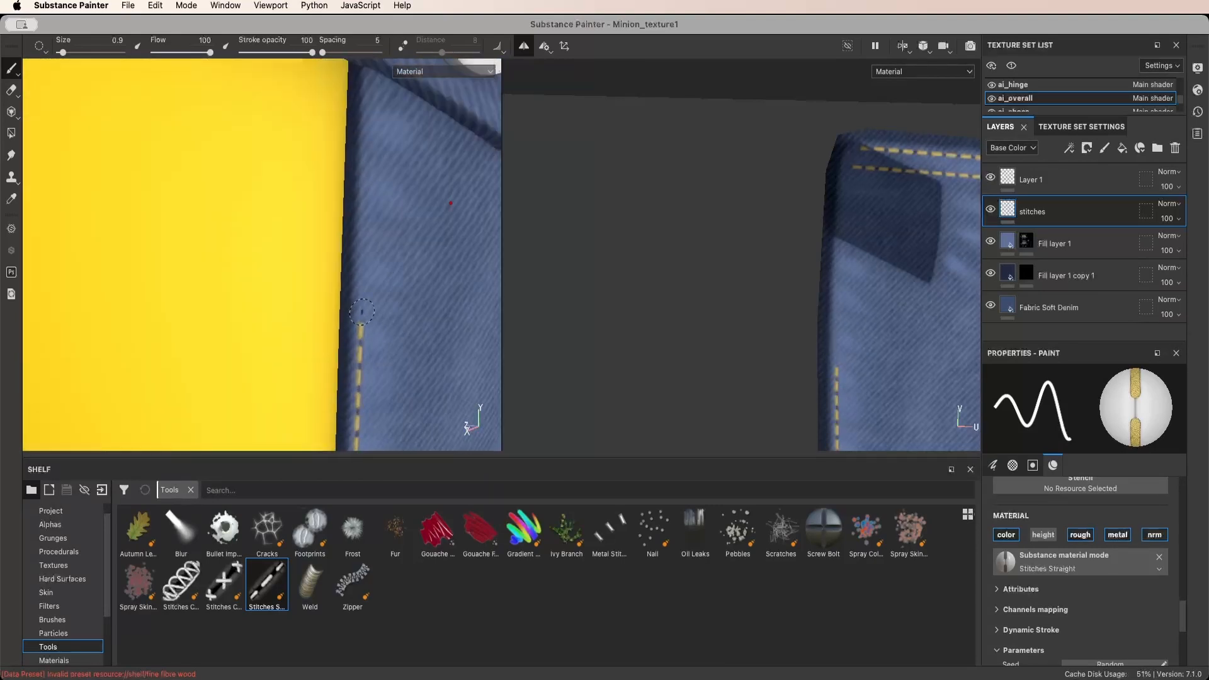
{"action": "left_click", "coordinate": [373, 87], "text": "shift"}
Erase the partial stitch at the upper end of the bib's side line with the eraser reduced to size 0.24
{"action": "scroll", "coordinate": [373, 88], "scroll_direction": "down", "scroll_amount": 3}
{"action": "middle_click_drag", "start_coordinate": [378, 126], "coordinate": [382, 207], "text": "alt"}
{"action": "scroll", "coordinate": [383, 206], "scroll_direction": "up", "scroll_amount": 3}
{"action": "key", "text": "2"}
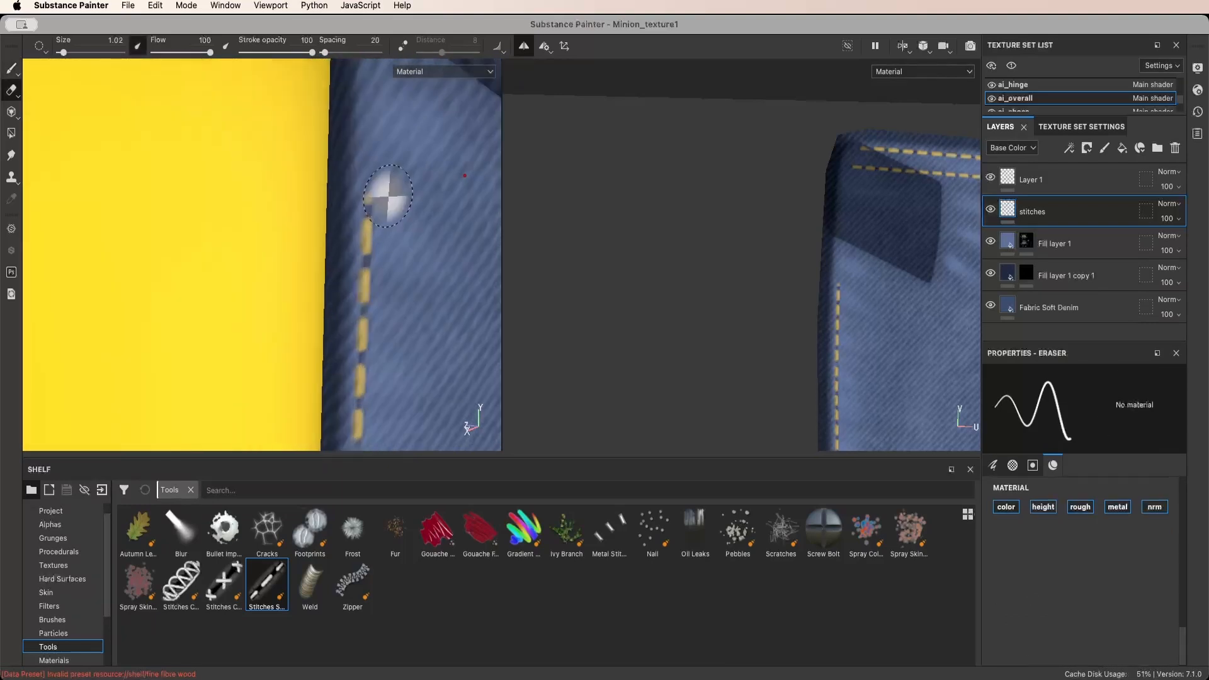
{"action": "scroll", "coordinate": [386, 196], "scroll_direction": "down", "scroll_amount": 2}
{"action": "scroll", "coordinate": [384, 191], "scroll_direction": "up", "scroll_amount": 5}
{"action": "right_click_drag", "start_coordinate": [381, 189], "coordinate": [367, 200], "text": "super"}
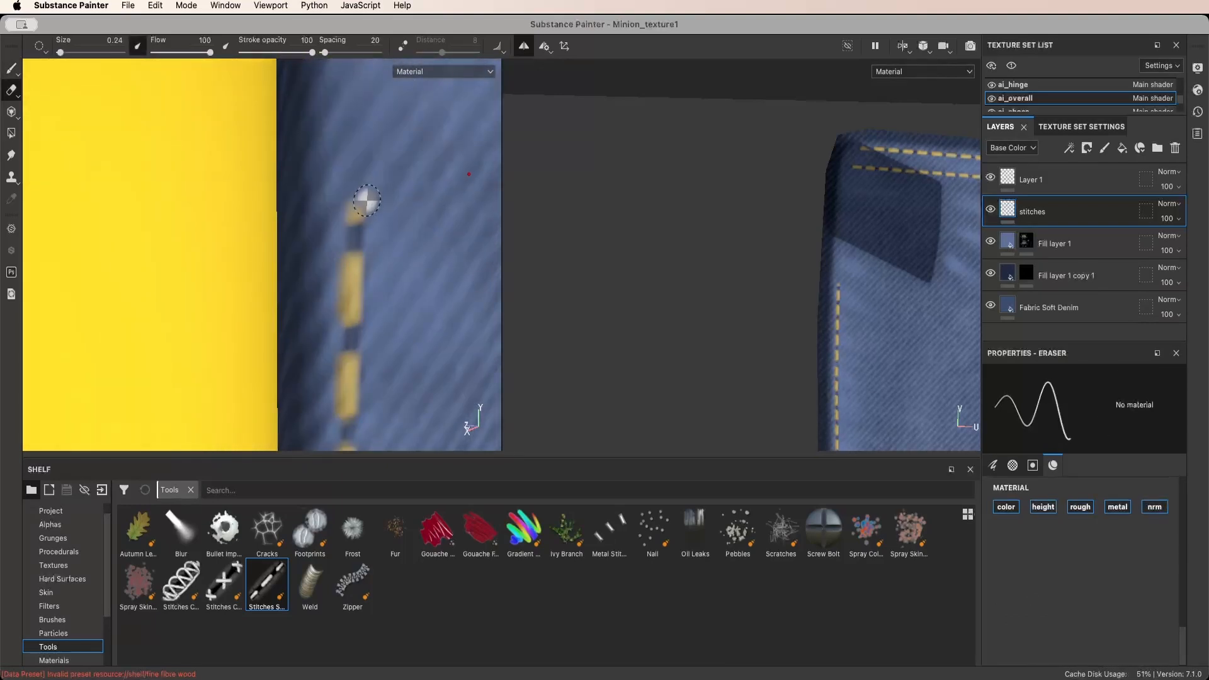
{"action": "scroll", "coordinate": [352, 209], "scroll_direction": "down", "scroll_amount": 3}
Extend the bib's side stitch line up to the lower edge of the shoulder strap
{"action": "key", "text": "1"}
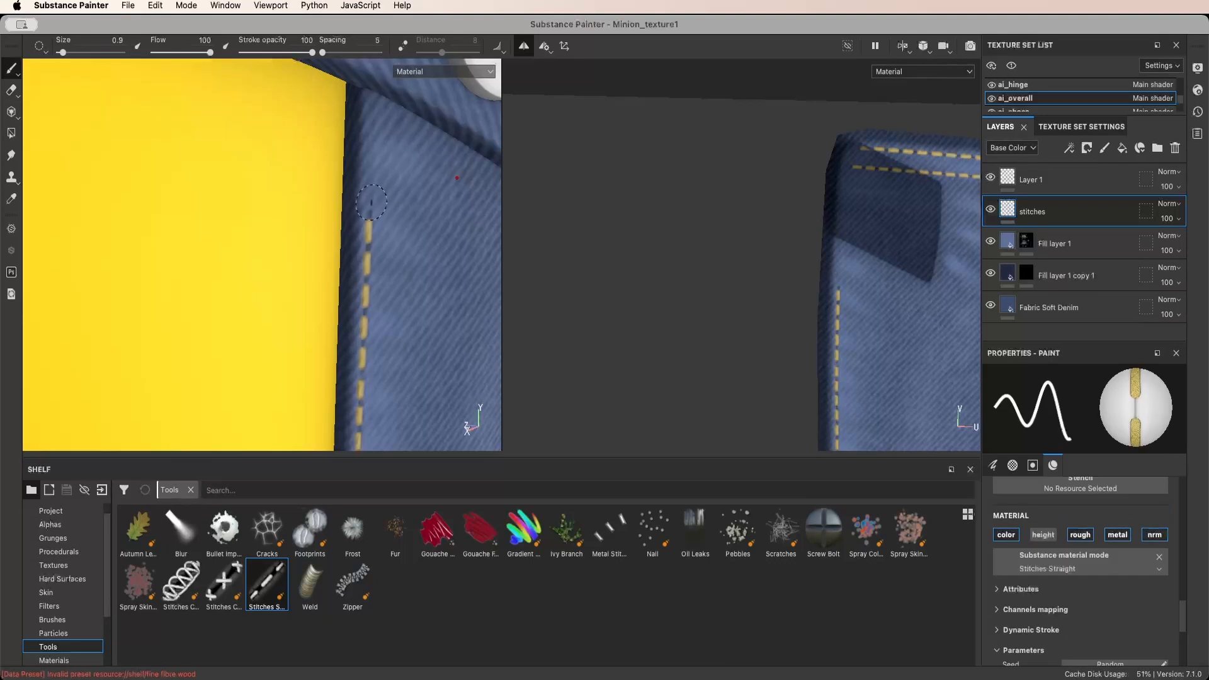
{"action": "left_click", "coordinate": [378, 76], "text": "shift"}
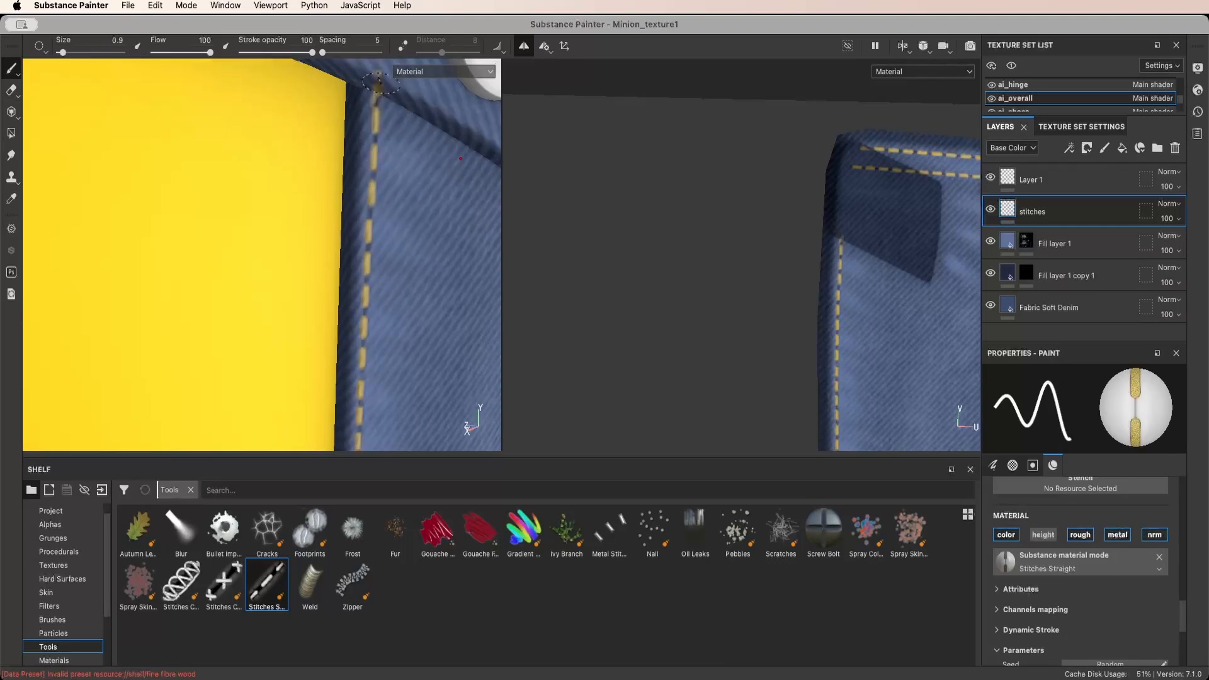
{"action": "scroll", "coordinate": [403, 144], "scroll_direction": "down", "scroll_amount": 3}
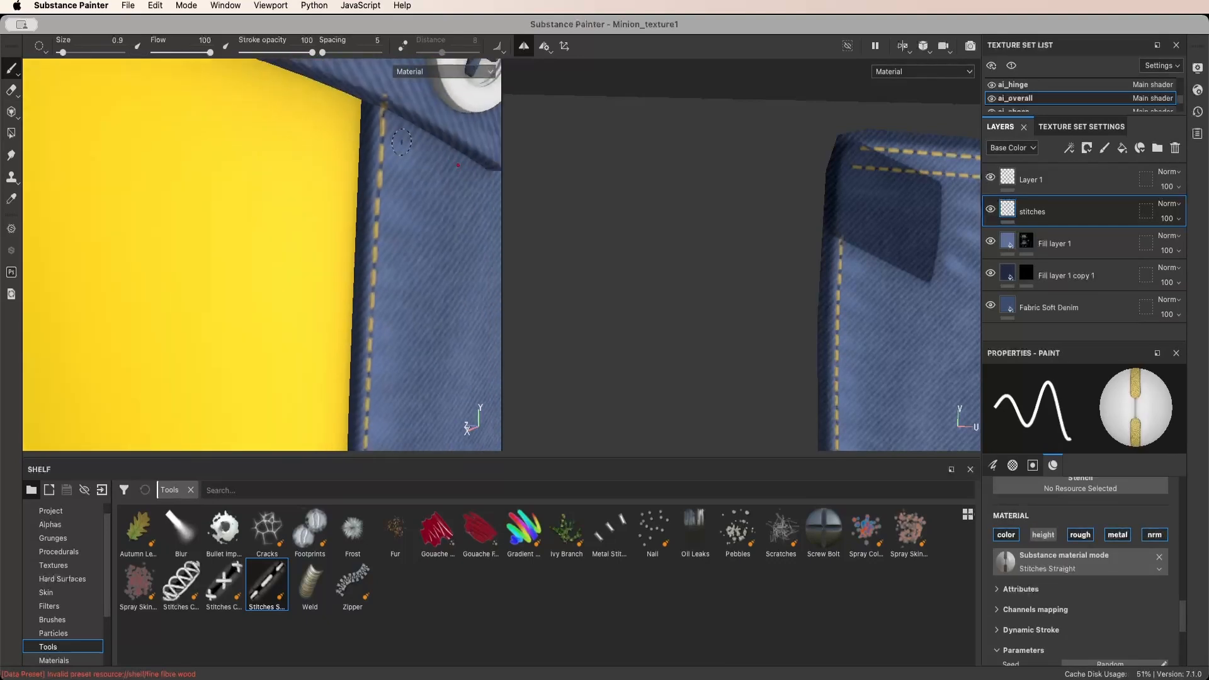
{"action": "scroll", "coordinate": [401, 143], "scroll_direction": "down", "scroll_amount": 5}
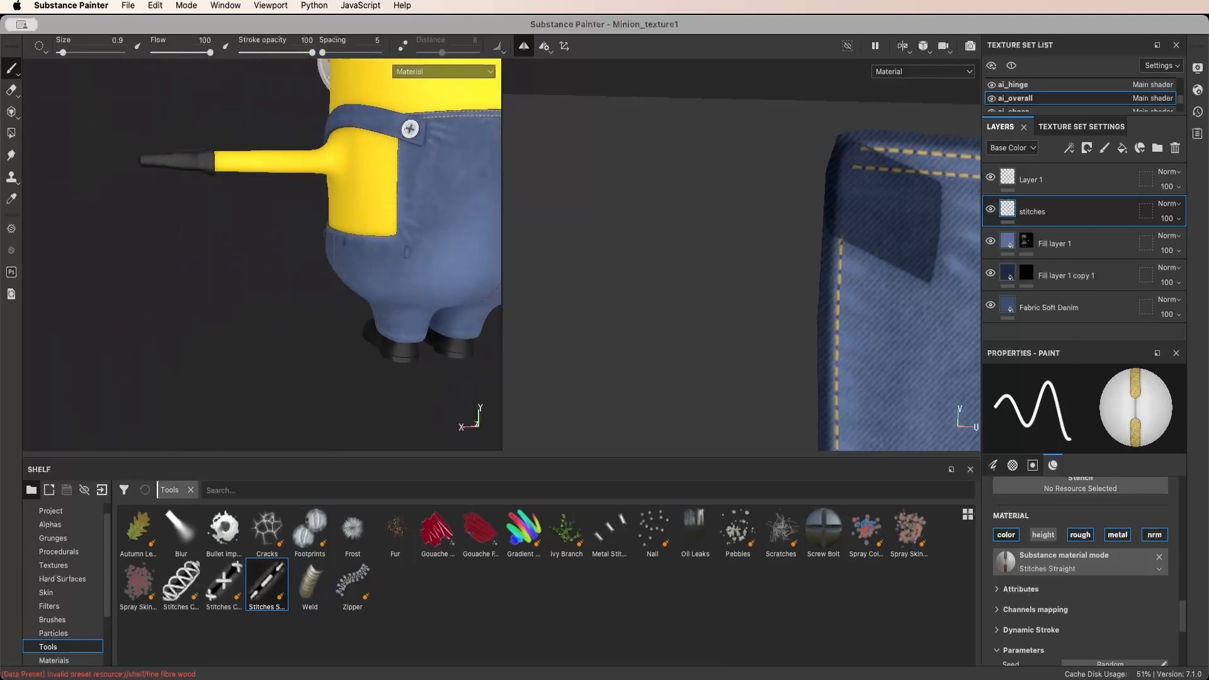
Extend the bib's side stitch line in the UV view through the area hidden by the strap, up to the top hem
{"action": "scroll", "coordinate": [406, 137], "scroll_direction": "up", "scroll_amount": 5}
{"action": "key", "text": "e"}
{"action": "scroll", "coordinate": [397, 151], "scroll_direction": "up", "scroll_amount": 3}
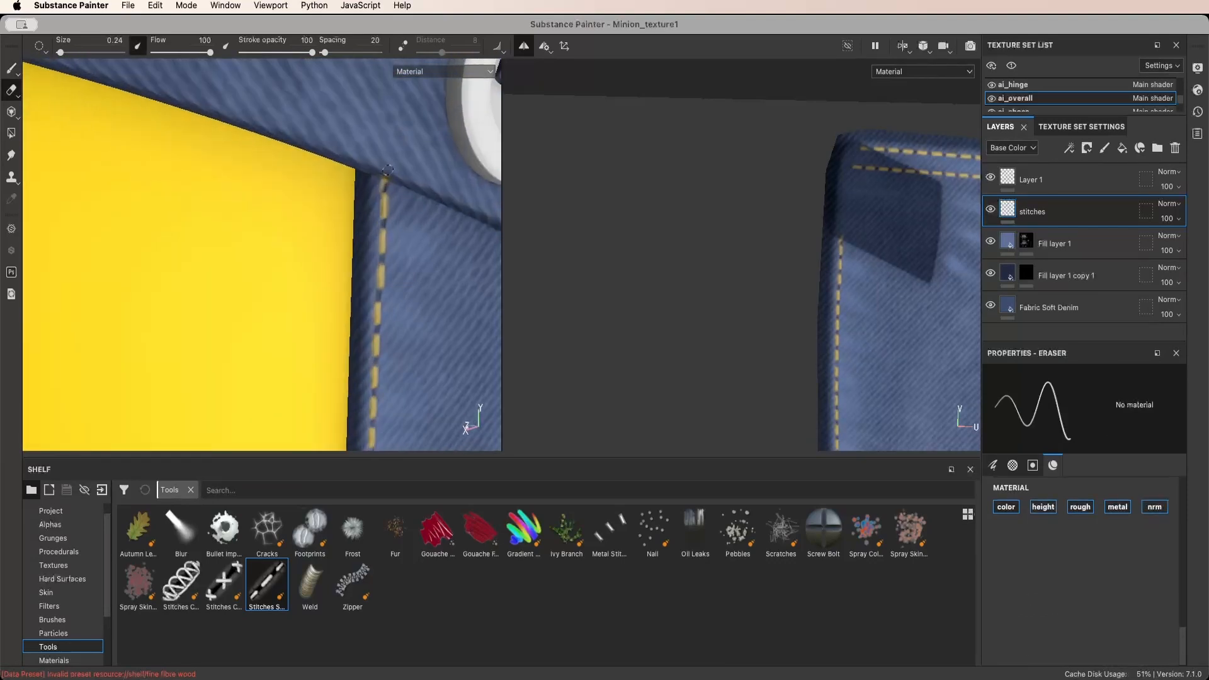
{"action": "scroll", "coordinate": [397, 179], "scroll_direction": "down", "scroll_amount": 3}
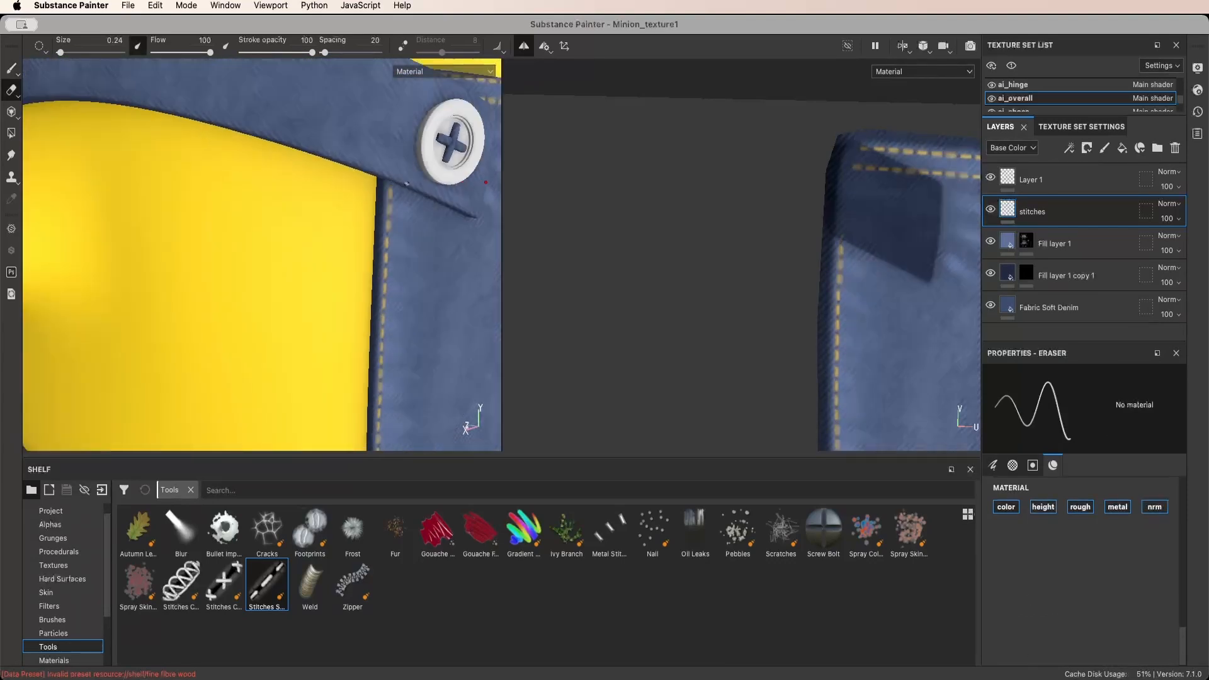
{"action": "scroll", "coordinate": [828, 239], "scroll_direction": "up", "scroll_amount": 2}
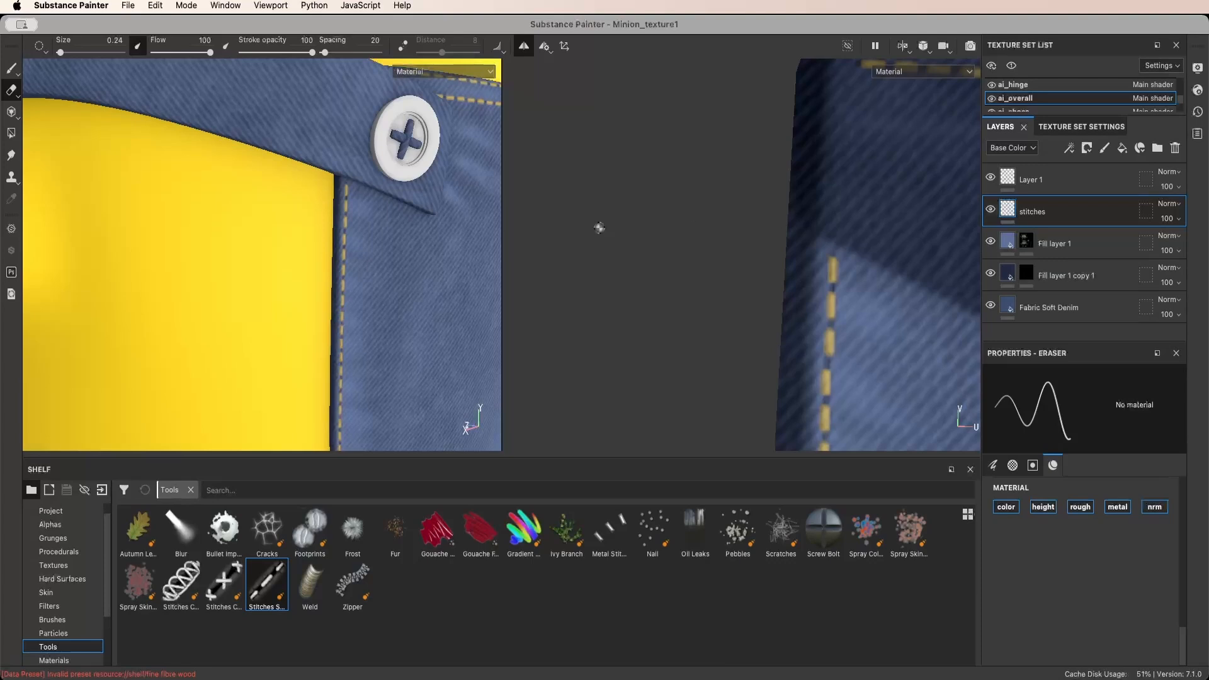
{"action": "key", "text": "1"}
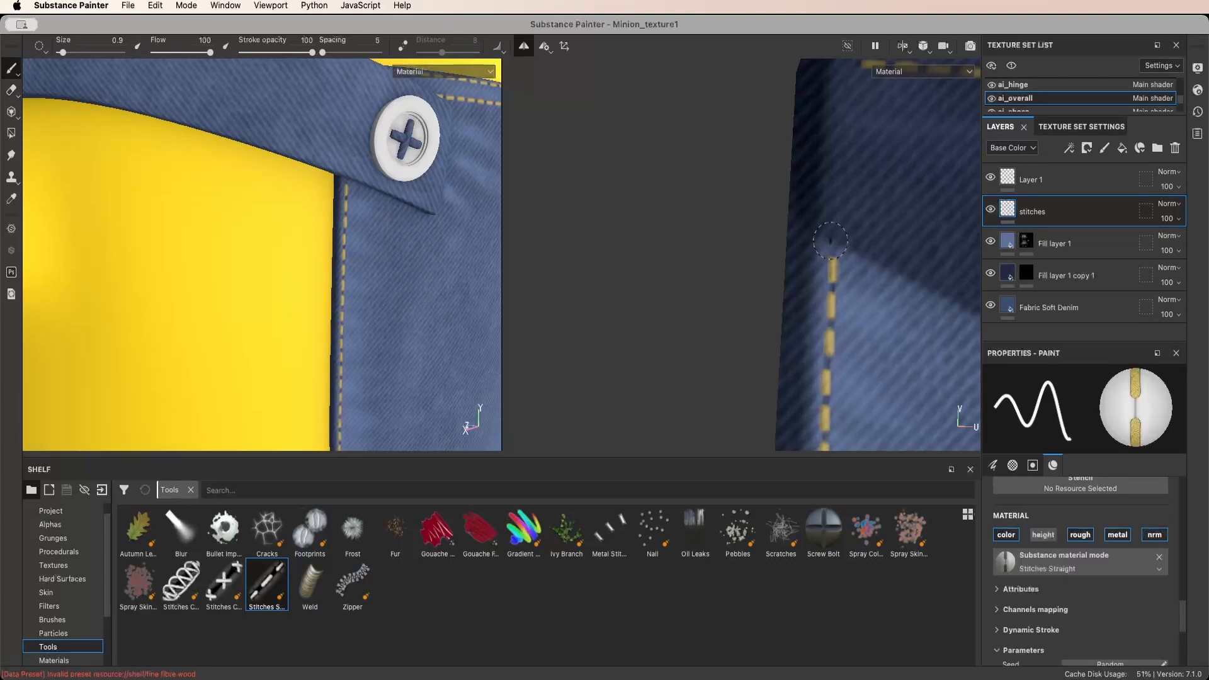
{"action": "left_click", "coordinate": [842, 73], "text": "shift"}
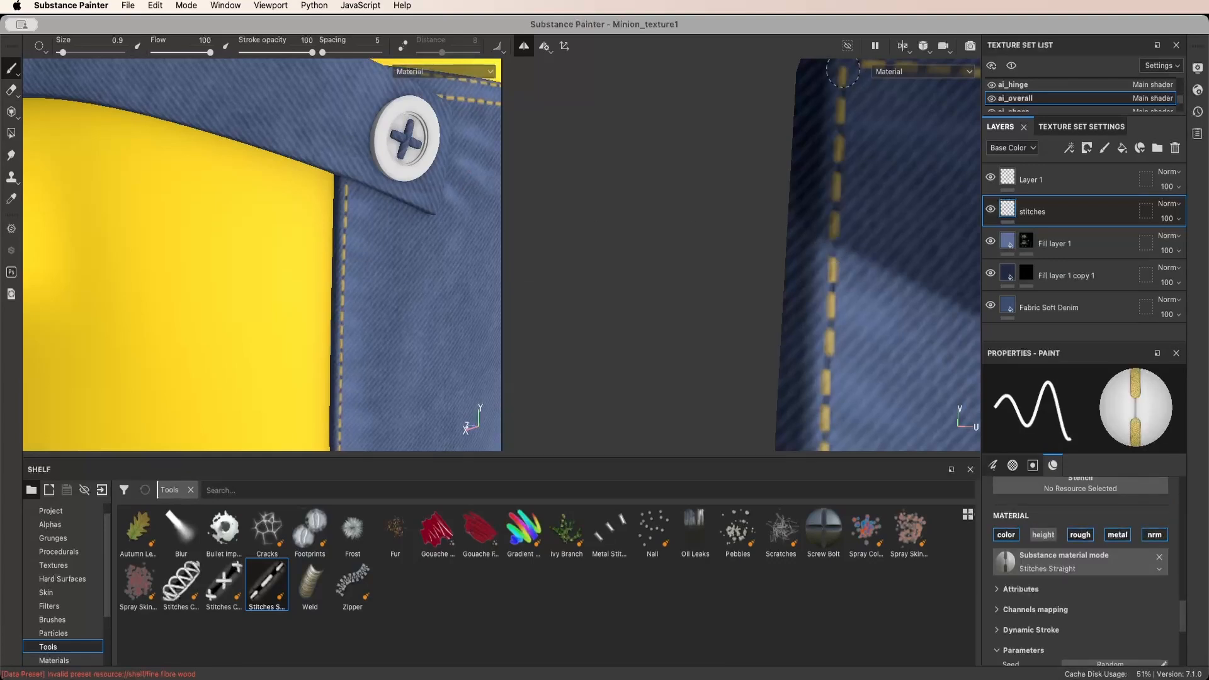
Paint a second stitch row below the waist edge line from the side seam to the first belt loop
{"action": "scroll", "coordinate": [394, 247], "scroll_direction": "down", "scroll_amount": 8}
{"action": "mouse_move", "coordinate": [394, 247]}
{"action": "left_mouse_down", "text": "alt"}
{"action": "mouse_move", "coordinate": [365, 236]}
{"action": "mouse_move", "coordinate": [460, 205]}
{"action": "mouse_move", "coordinate": [472, 242]}
{"action": "left_mouse_up", "text": "alt"}
{"action": "scroll", "coordinate": [257, 290], "scroll_direction": "up", "scroll_amount": 8}
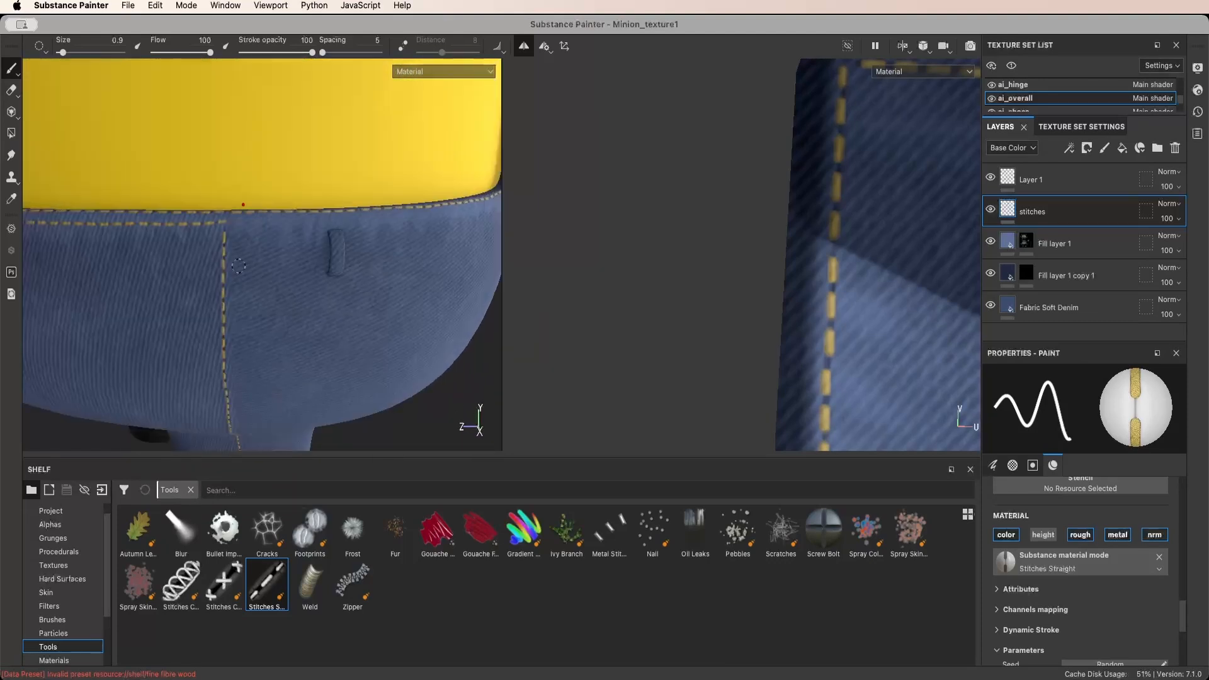
{"action": "scroll", "coordinate": [257, 289], "scroll_direction": "up", "scroll_amount": 3}
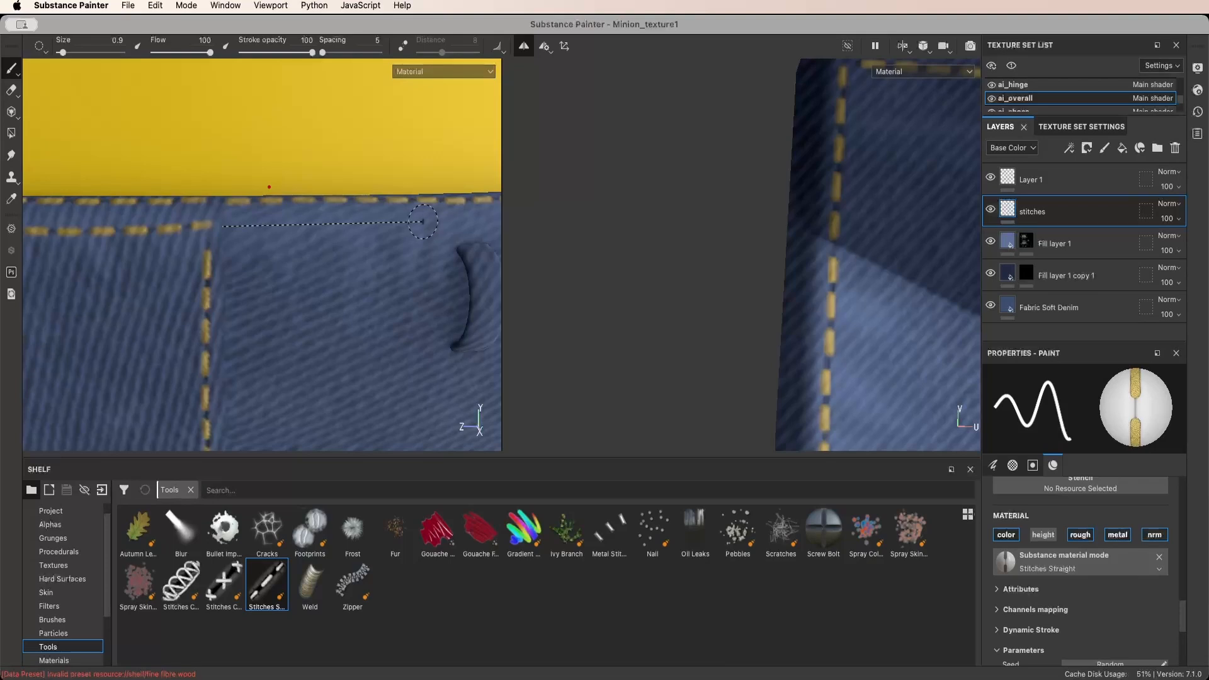
{"action": "left_click", "coordinate": [422, 221], "text": "shift"}
{"action": "middle_click_drag", "start_coordinate": [437, 221], "coordinate": [266, 254], "text": "alt"}
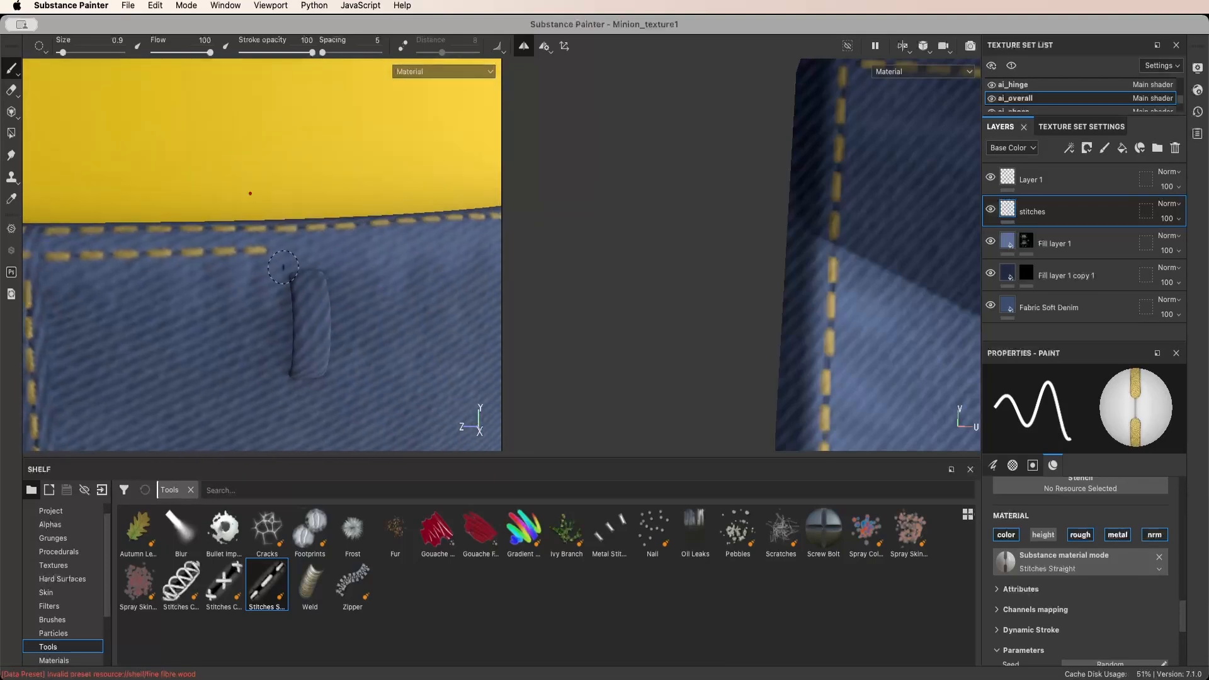
Continue the second waist stitch row above and past the belt loop, parallel to the first row
{"action": "scroll", "coordinate": [265, 257], "scroll_direction": "down", "scroll_amount": 5}
{"action": "scroll", "coordinate": [265, 257], "scroll_direction": "up", "scroll_amount": 5}
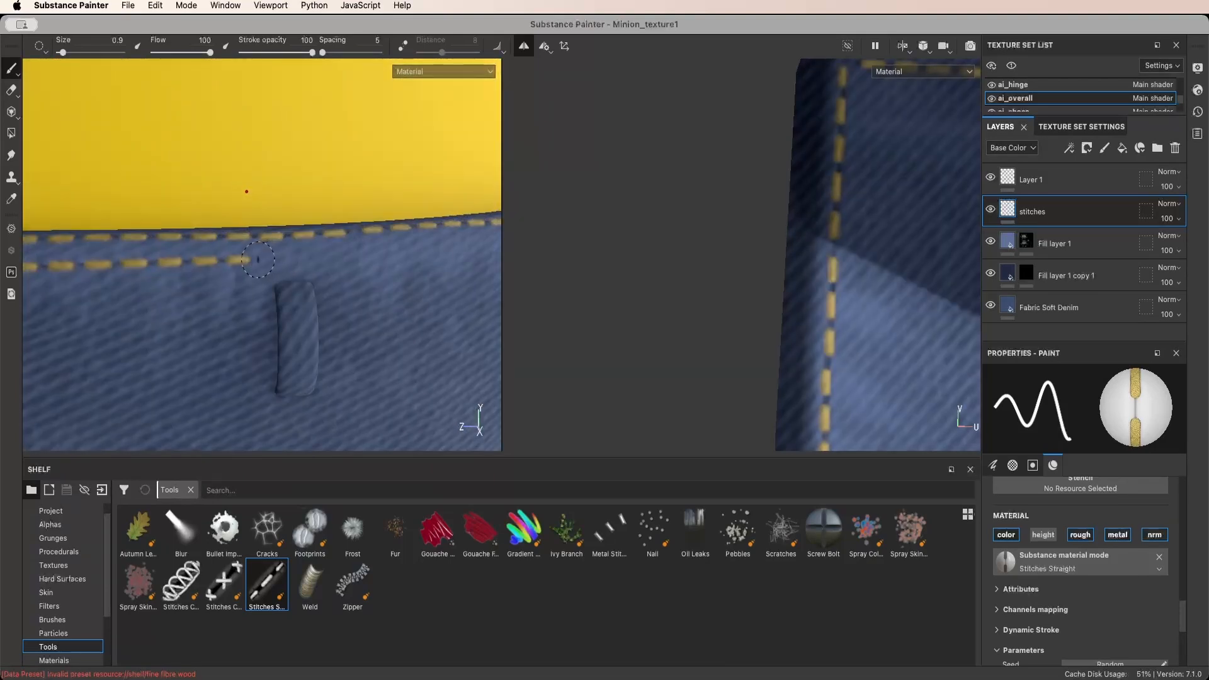
{"action": "left_click", "coordinate": [403, 250], "text": "shift"}
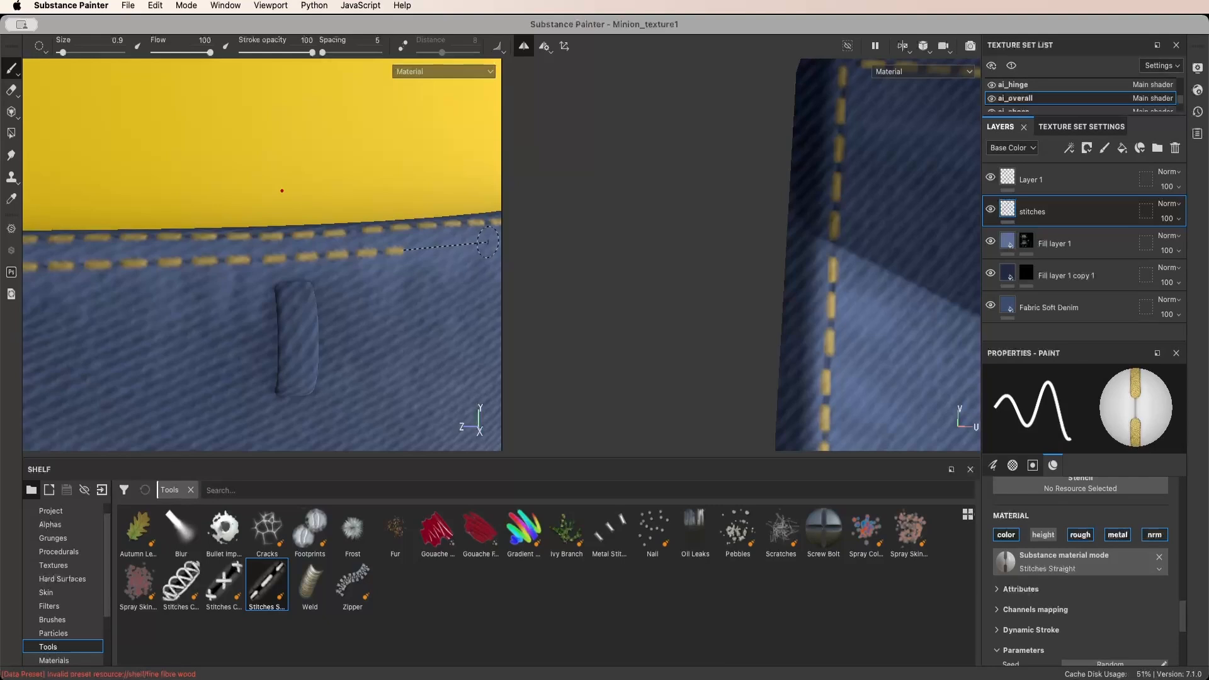
{"action": "left_click", "coordinate": [487, 242], "text": "shift"}
{"action": "middle_click_drag", "start_coordinate": [487, 243], "coordinate": [200, 260], "text": "alt"}
Undo the last stroke and continue the second stitch row along the waist and around the side opening's front corner
{"action": "key", "text": "2"}
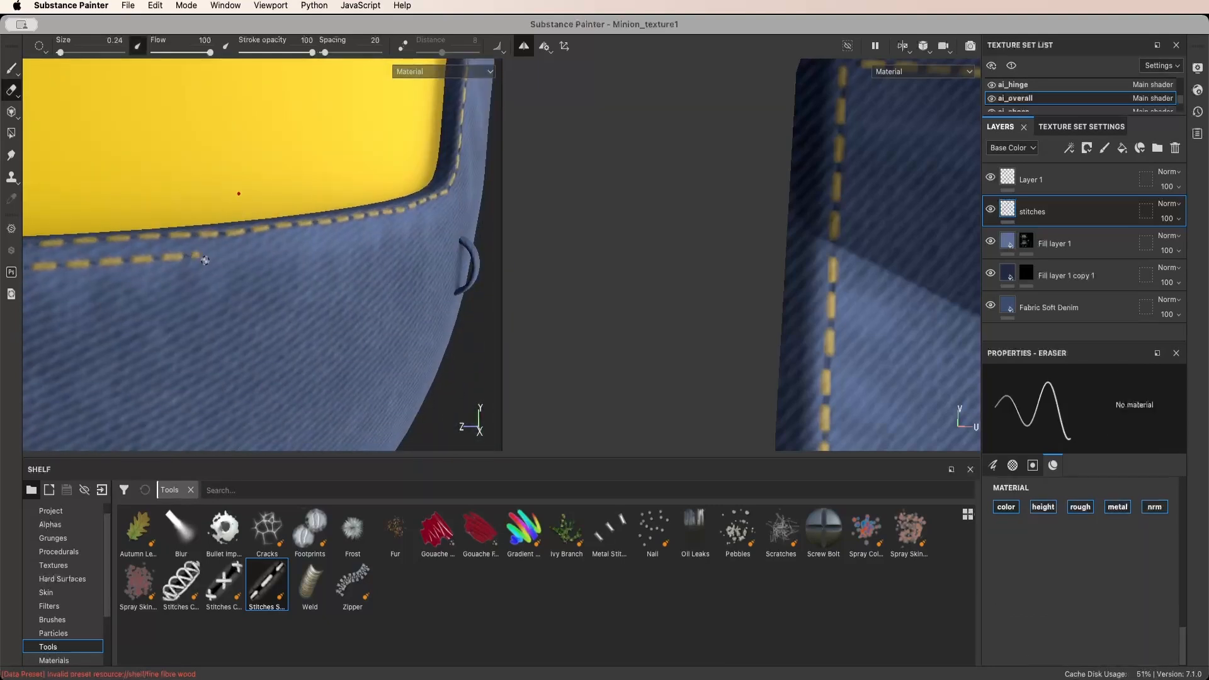
{"action": "left_click_drag", "start_coordinate": [278, 261], "coordinate": [256, 247], "text": "alt"}
{"action": "key", "text": "1"}
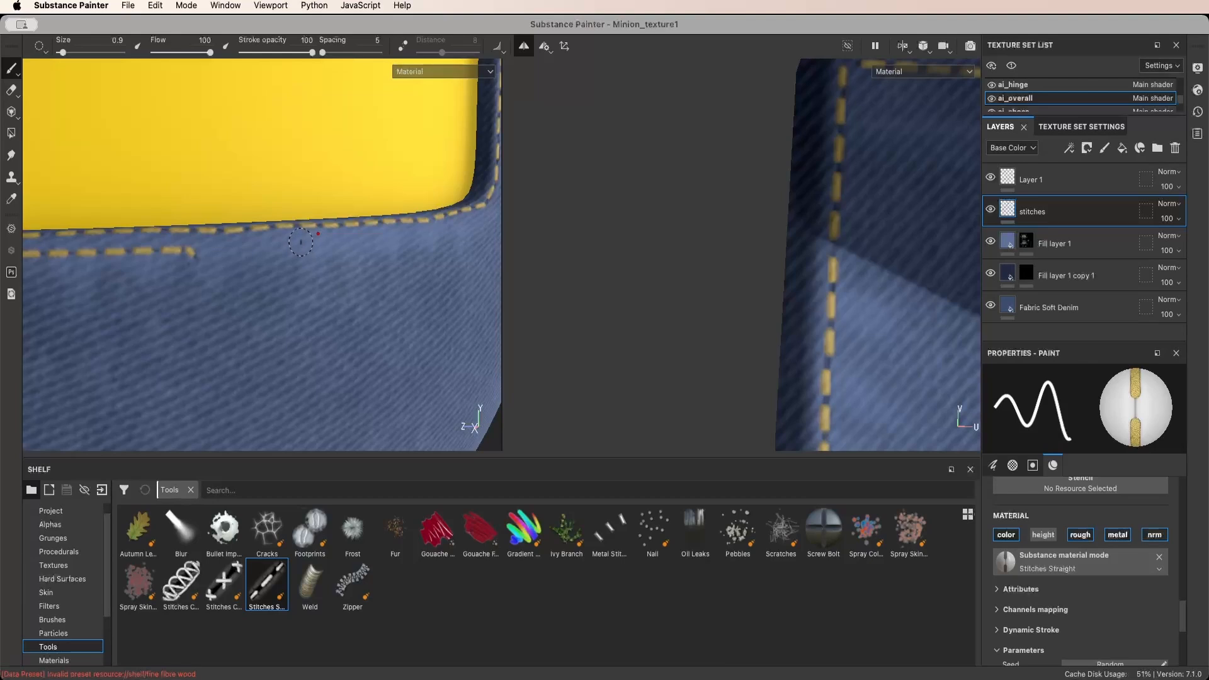
{"action": "key", "text": "super+z"}
{"action": "left_click", "coordinate": [359, 243], "text": "shift"}
{"action": "left_click", "coordinate": [444, 236], "text": "shift"}
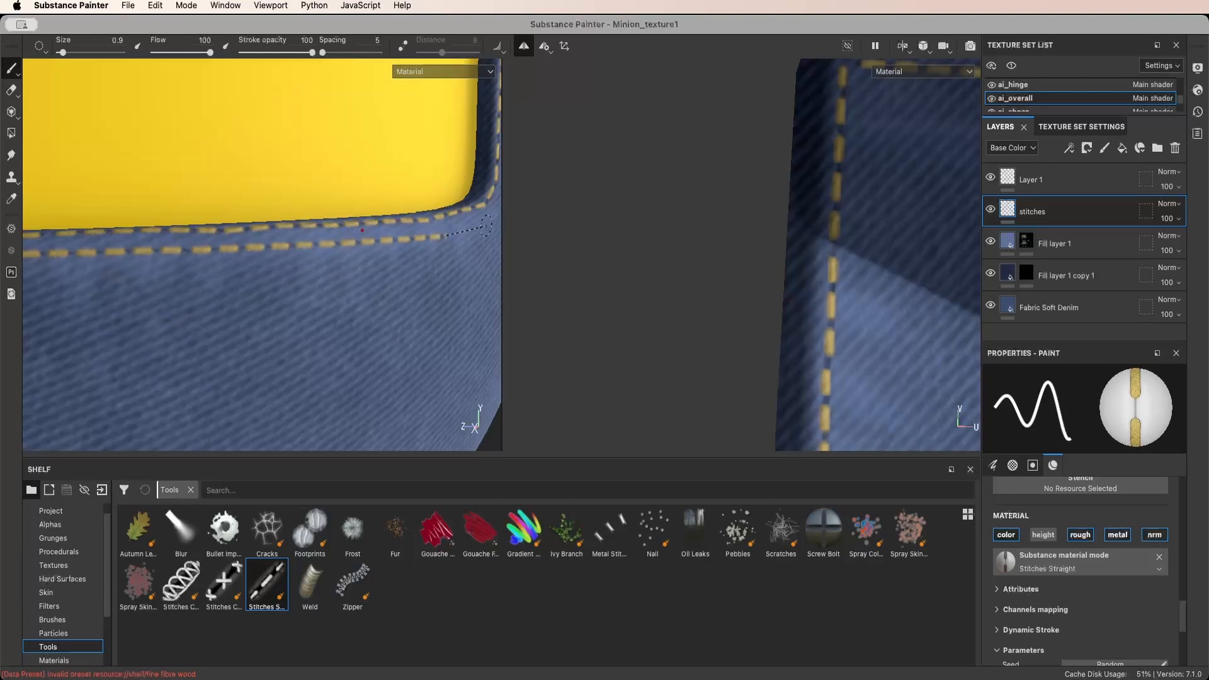
{"action": "mouse_move", "coordinate": [491, 220]}
{"action": "left_mouse_down", "text": "alt"}
{"action": "mouse_move", "coordinate": [308, 251]}
{"action": "mouse_move", "coordinate": [326, 207]}
{"action": "left_mouse_up", "text": "alt"}
{"action": "scroll", "coordinate": [307, 252], "scroll_direction": "up", "scroll_amount": 3}
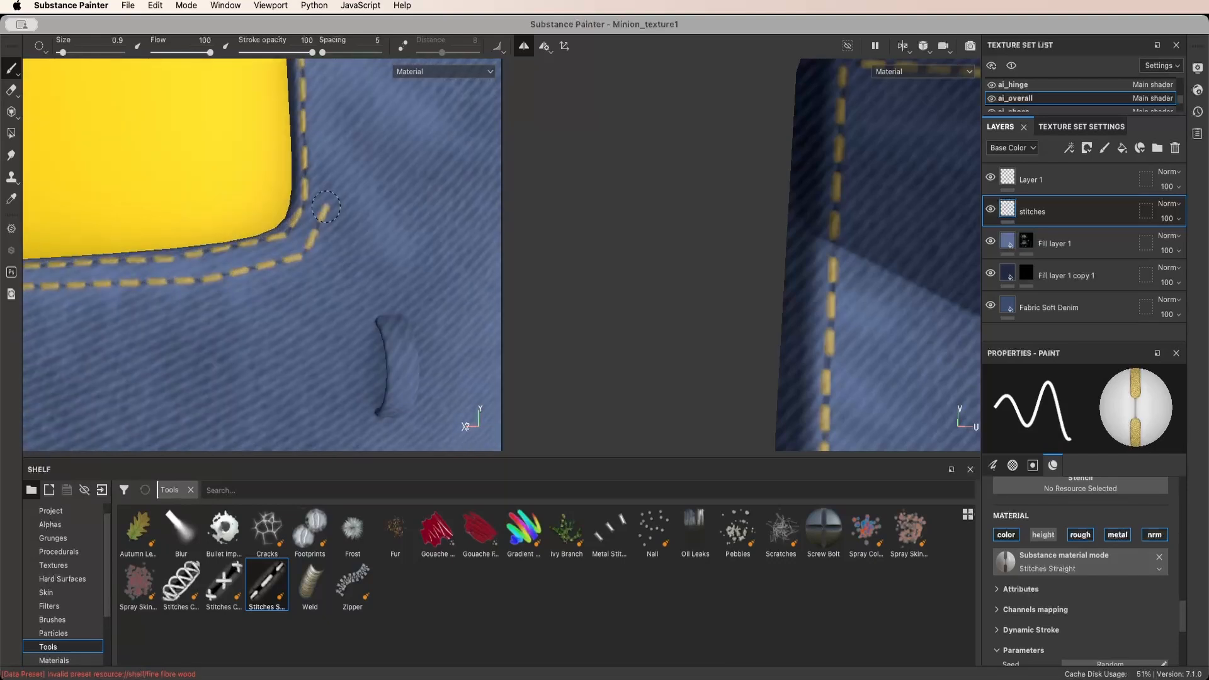
Extend the second stitch row around the side opening's front corner onto the bib's side edge and trim its end
{"action": "left_click", "coordinate": [325, 169], "text": "shift"}
{"action": "left_click", "coordinate": [323, 128], "text": "shift"}
{"action": "scroll", "coordinate": [356, 206], "scroll_direction": "up", "scroll_amount": 3}
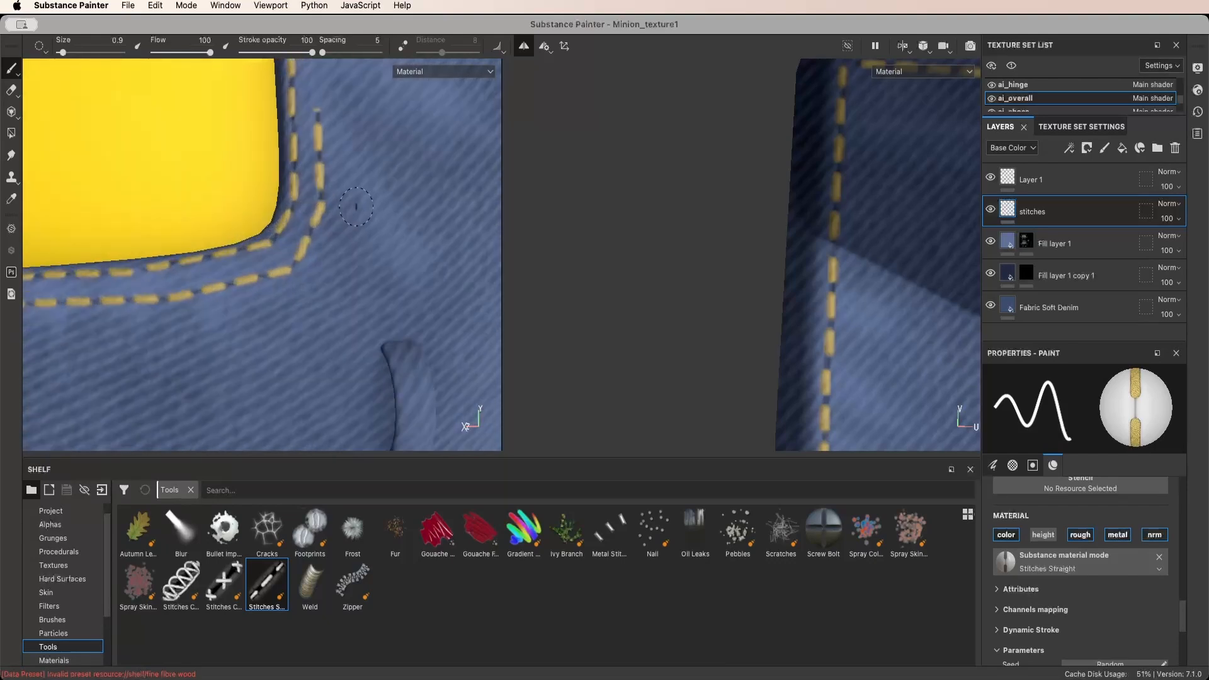
{"action": "key", "text": "2"}
{"action": "scroll", "coordinate": [316, 108], "scroll_direction": "down", "scroll_amount": 5}
{"action": "left_click_drag", "start_coordinate": [316, 108], "coordinate": [403, 135], "text": "alt"}
{"action": "scroll", "coordinate": [403, 136], "scroll_direction": "down", "scroll_amount": 5}
{"action": "left_click_drag", "start_coordinate": [403, 207], "coordinate": [327, 220], "text": "alt"}
{"action": "scroll", "coordinate": [334, 251], "scroll_direction": "up", "scroll_amount": 5}
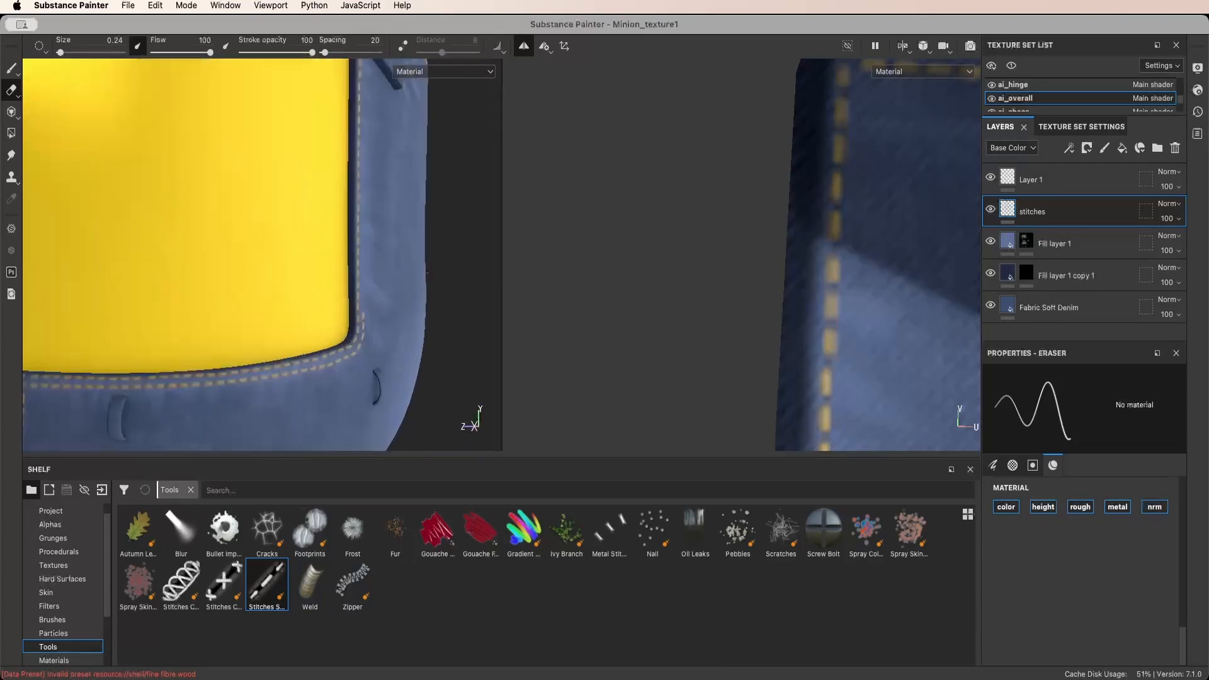
{"action": "left_click_drag", "start_coordinate": [359, 284], "coordinate": [316, 301], "text": "alt"}
{"action": "scroll", "coordinate": [339, 300], "scroll_direction": "up", "scroll_amount": 3}
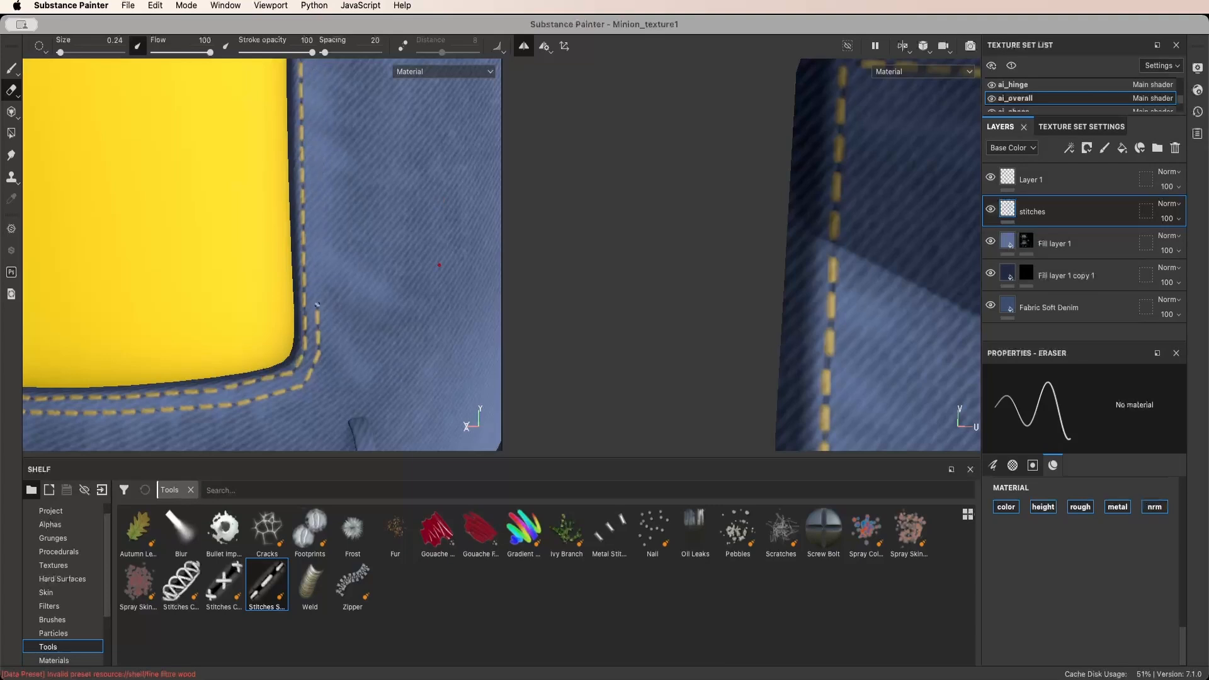
Continue the second stitch row up the bib's side edge, parallel to the first row, and clean up its end stitch
{"action": "key", "text": "p"}
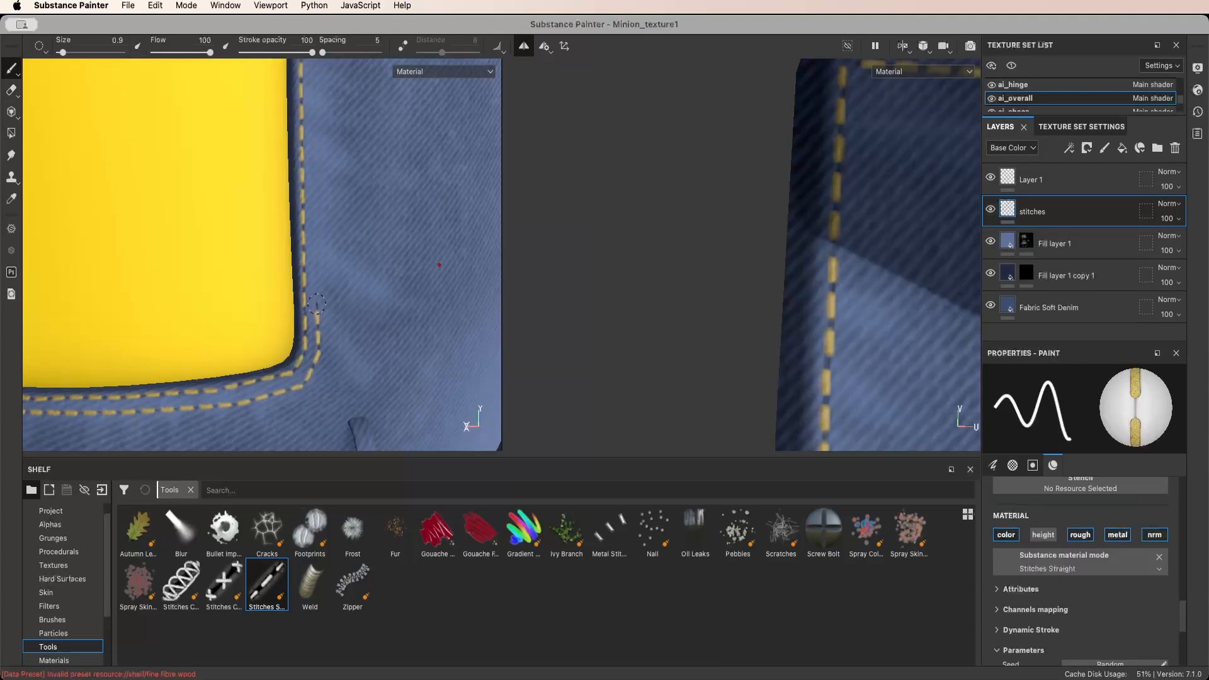
{"action": "left_click", "coordinate": [314, 81], "text": "shift"}
{"action": "mouse_move", "coordinate": [333, 109]}
{"action": "middle_mouse_down", "text": "alt"}
{"action": "mouse_move", "coordinate": [342, 284]}
{"action": "mouse_move", "coordinate": [342, 252]}
{"action": "middle_mouse_up", "text": "alt"}
{"action": "key", "text": "e"}
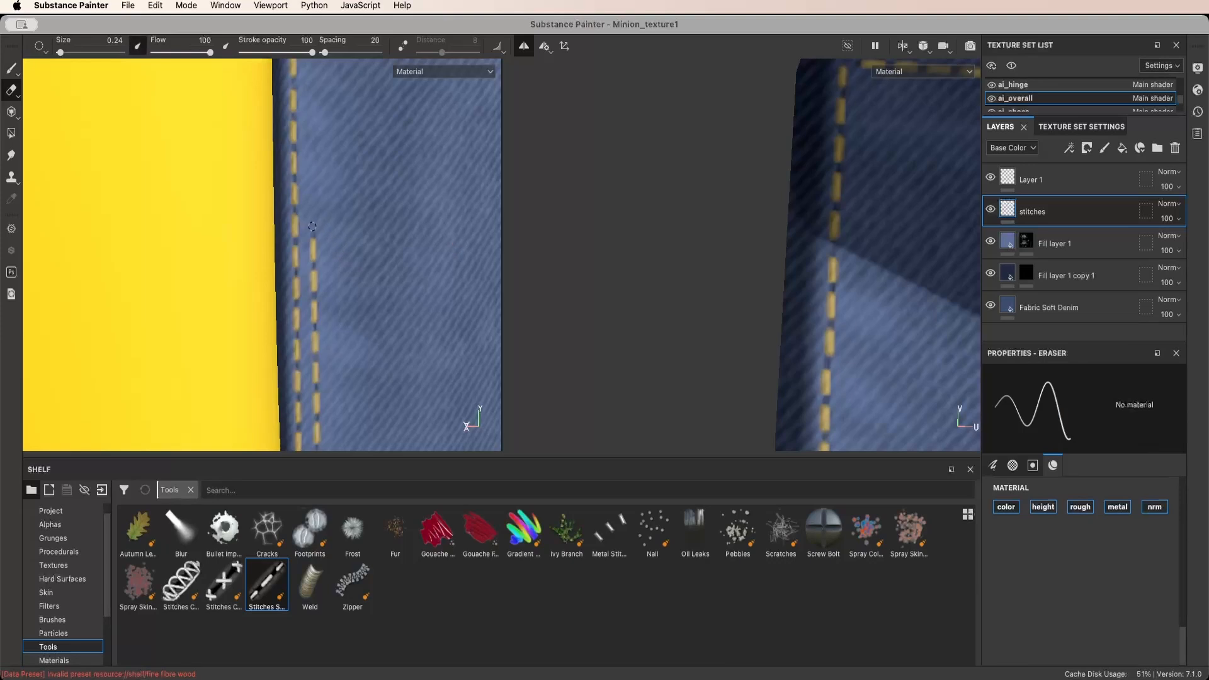
{"action": "key", "text": "p"}
Extend the bib's second side row in the UV view through the strap-shadowed area up to the top hem
{"action": "scroll", "coordinate": [320, 226], "scroll_direction": "down", "scroll_amount": 10}
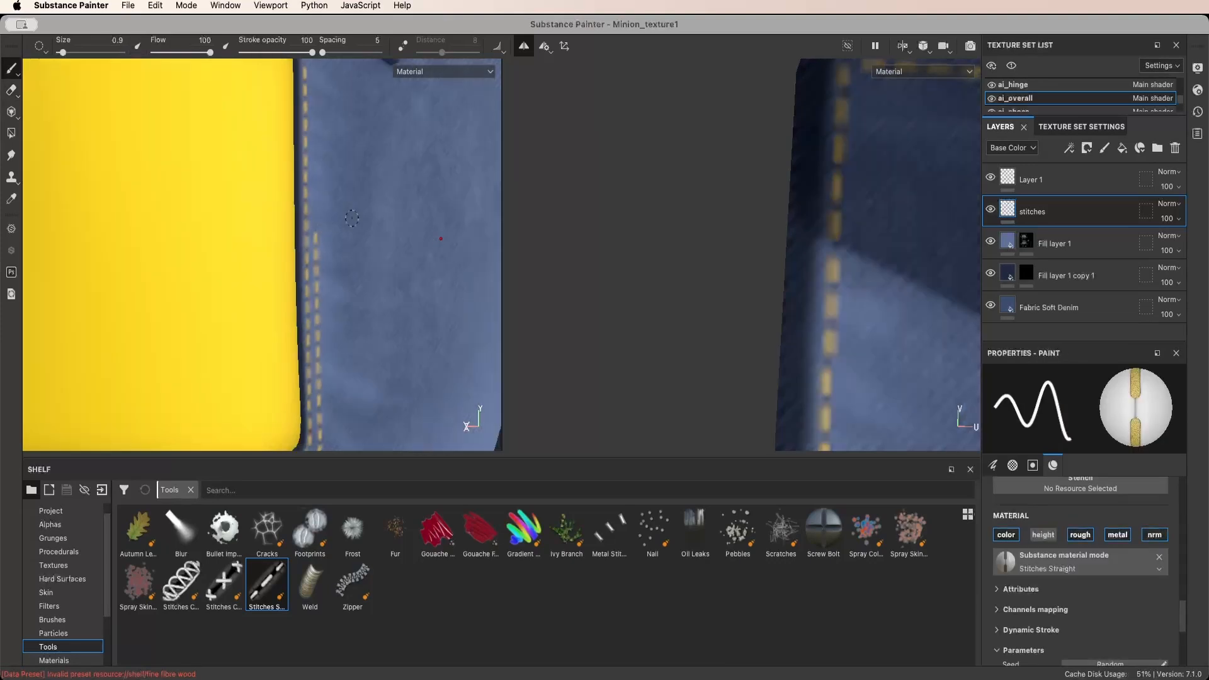
{"action": "scroll", "coordinate": [351, 239], "scroll_direction": "up", "scroll_amount": 5}
{"action": "scroll", "coordinate": [820, 305], "scroll_direction": "down", "scroll_amount": 5}
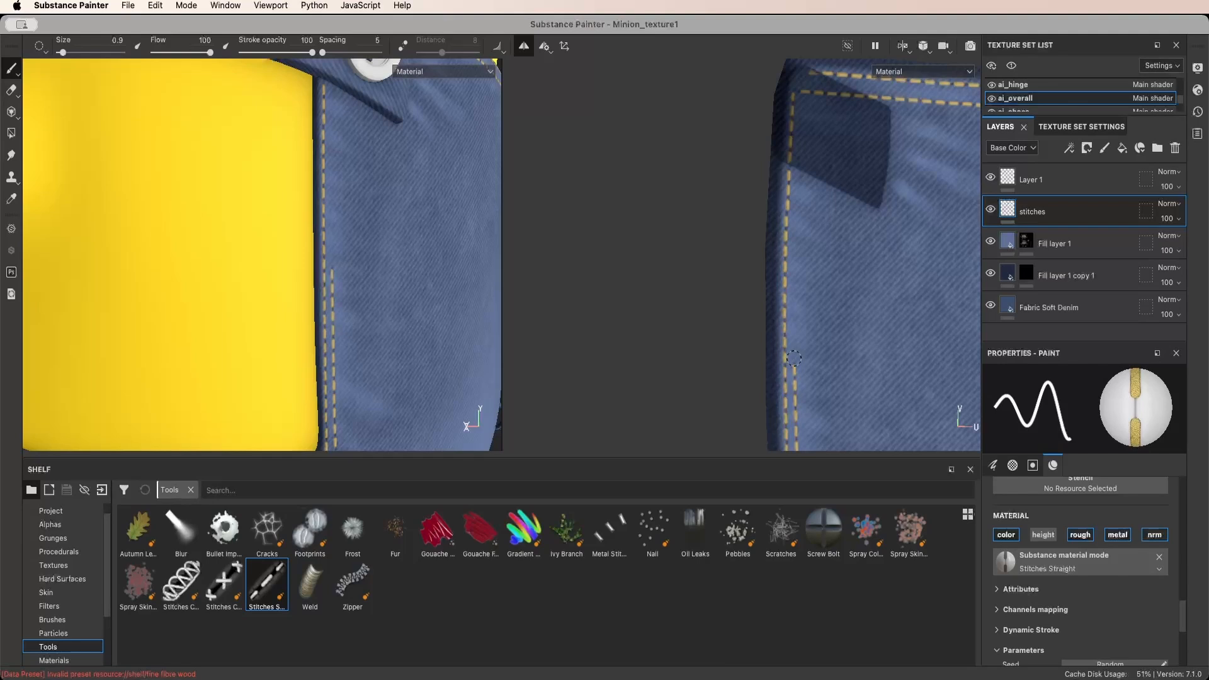
{"action": "left_click_drag", "start_coordinate": [794, 359], "coordinate": [804, 129]}
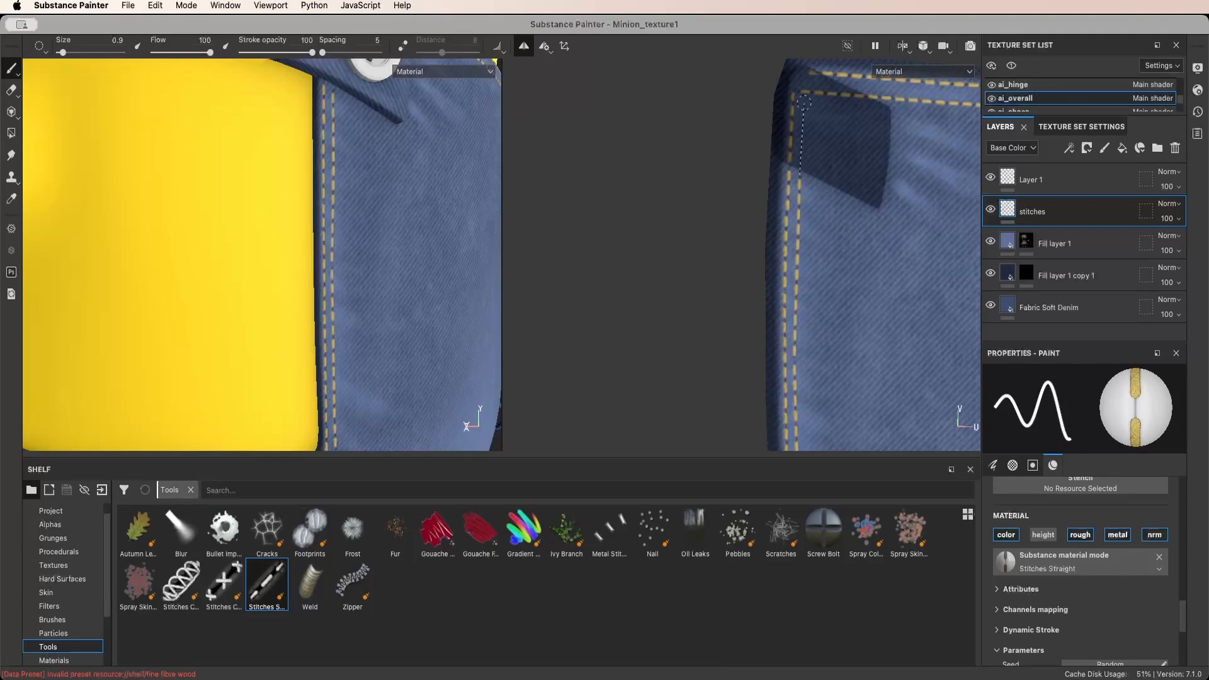
{"action": "scroll", "coordinate": [829, 299], "scroll_direction": "down", "scroll_amount": 5}
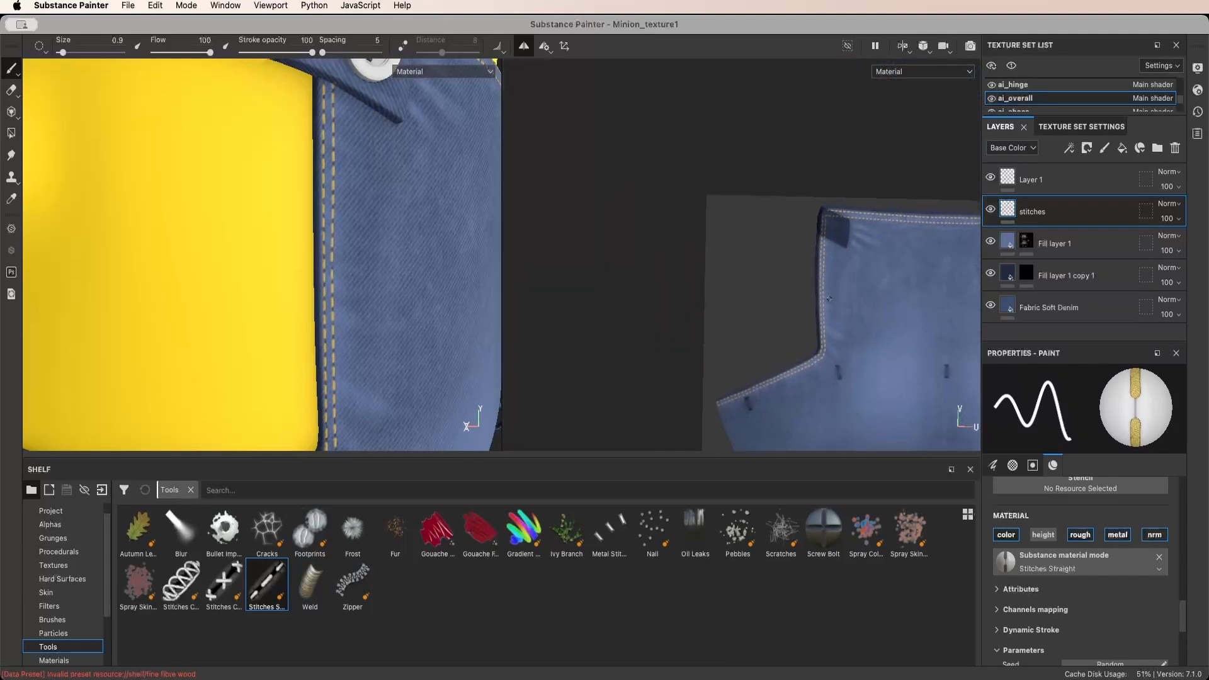
Paint a second stitch row parallel to the side seam line, from the waist edge downward past the belt loop
{"action": "scroll", "coordinate": [456, 328], "scroll_direction": "down", "scroll_amount": 5}
{"action": "left_click_drag", "start_coordinate": [252, 315], "coordinate": [403, 328], "text": "alt"}
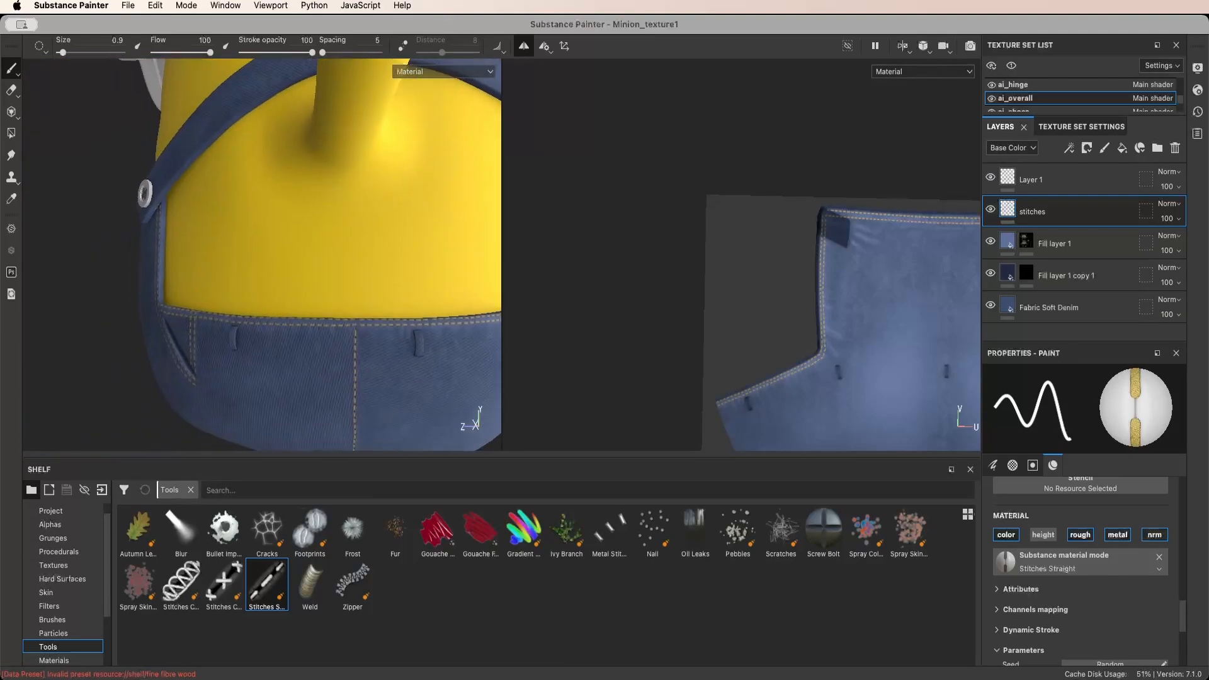
{"action": "middle_click_drag", "start_coordinate": [370, 399], "coordinate": [305, 318], "text": "alt"}
{"action": "scroll", "coordinate": [305, 318], "scroll_direction": "up", "scroll_amount": 5}
{"action": "scroll", "coordinate": [298, 247], "scroll_direction": "down", "scroll_amount": 6}
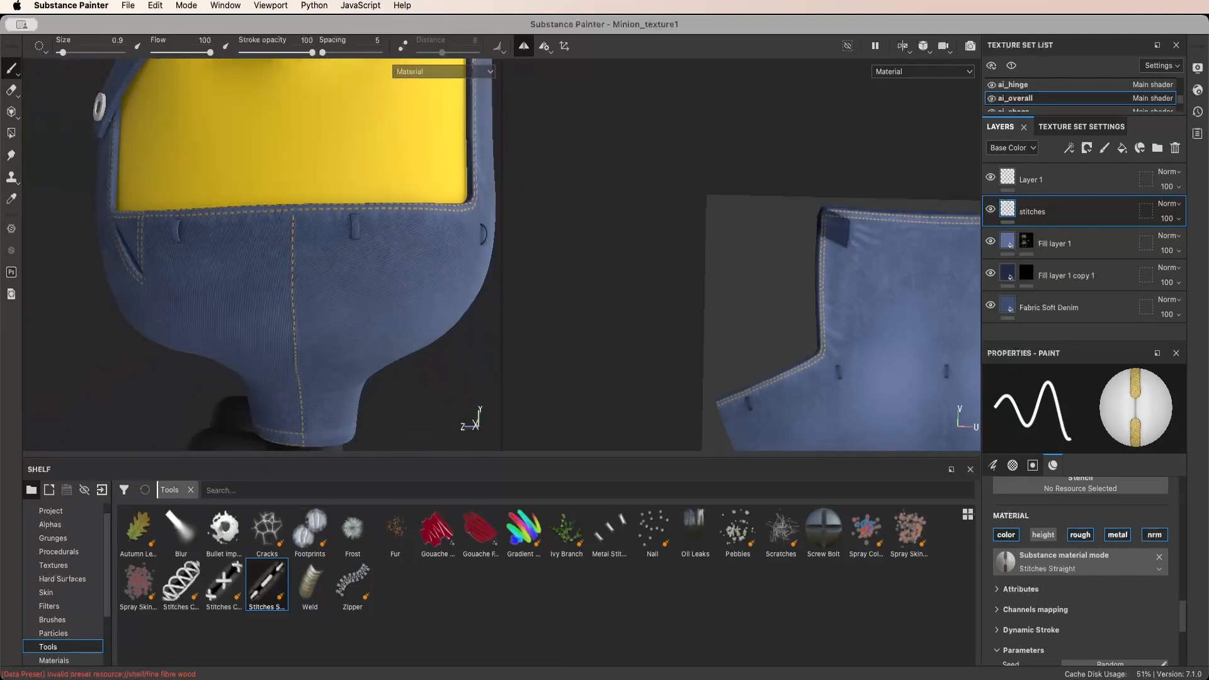
{"action": "left_click_drag", "start_coordinate": [297, 252], "coordinate": [291, 242], "text": "alt"}
{"action": "scroll", "coordinate": [291, 243], "scroll_direction": "up", "scroll_amount": 5}
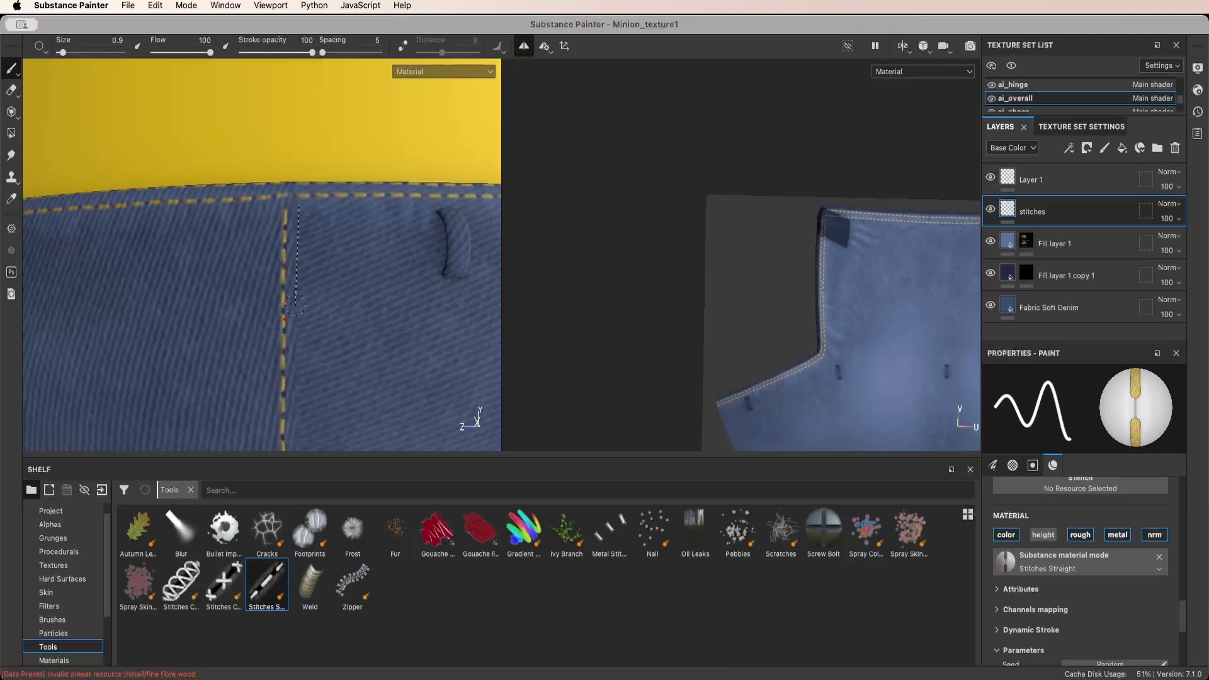
{"action": "left_click", "coordinate": [299, 325], "text": "shift"}
{"action": "left_click", "coordinate": [299, 432], "text": "shift"}
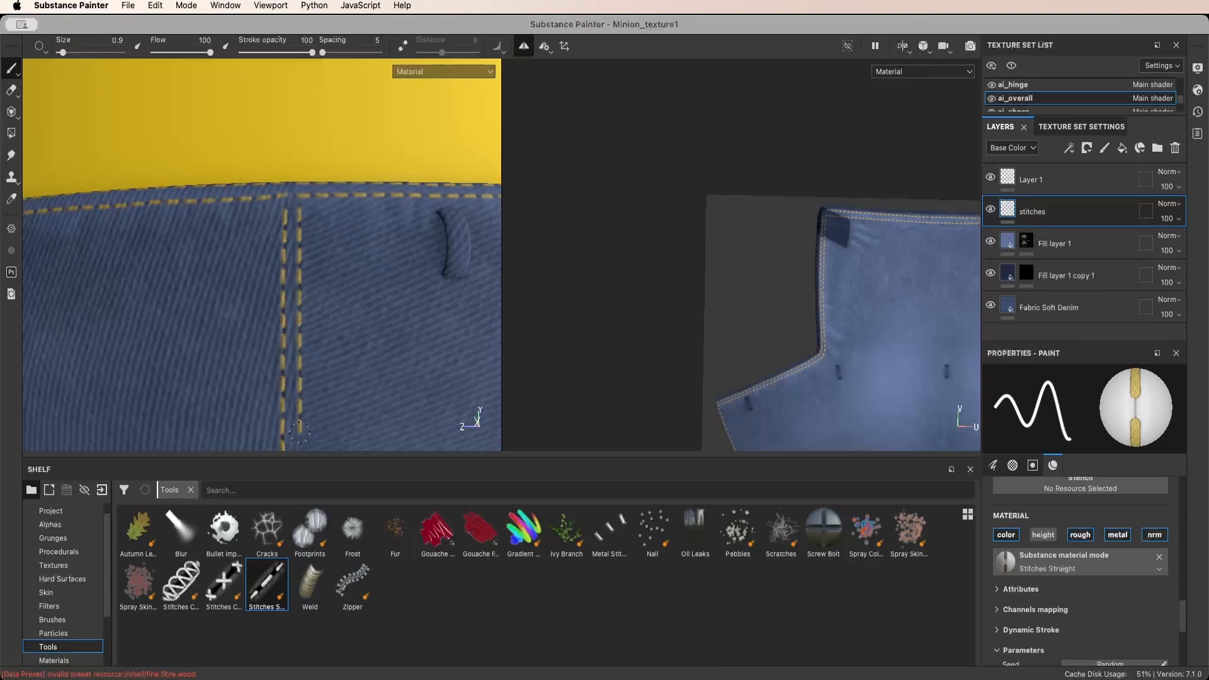
Continue the second side seam row down the hip, parallel to the first row
{"action": "left_click_drag", "start_coordinate": [299, 432], "coordinate": [304, 340], "text": "alt"}
{"action": "scroll", "coordinate": [309, 283], "scroll_direction": "down", "scroll_amount": 5}
{"action": "scroll", "coordinate": [312, 277], "scroll_direction": "up", "scroll_amount": 3}
{"action": "scroll", "coordinate": [308, 271], "scroll_direction": "up", "scroll_amount": 2}
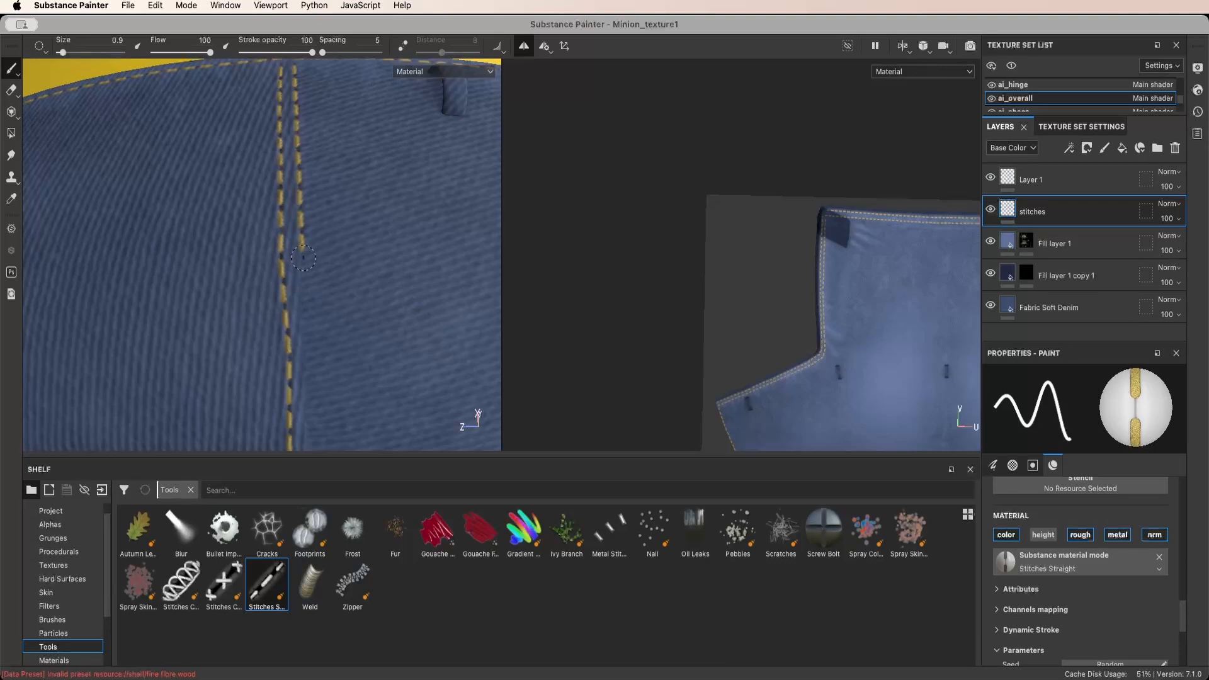
{"action": "left_click", "coordinate": [312, 383], "text": "shift"}
{"action": "middle_click_drag", "start_coordinate": [312, 390], "coordinate": [299, 241], "text": "alt"}
{"action": "scroll", "coordinate": [328, 322], "scroll_direction": "down", "scroll_amount": 5}
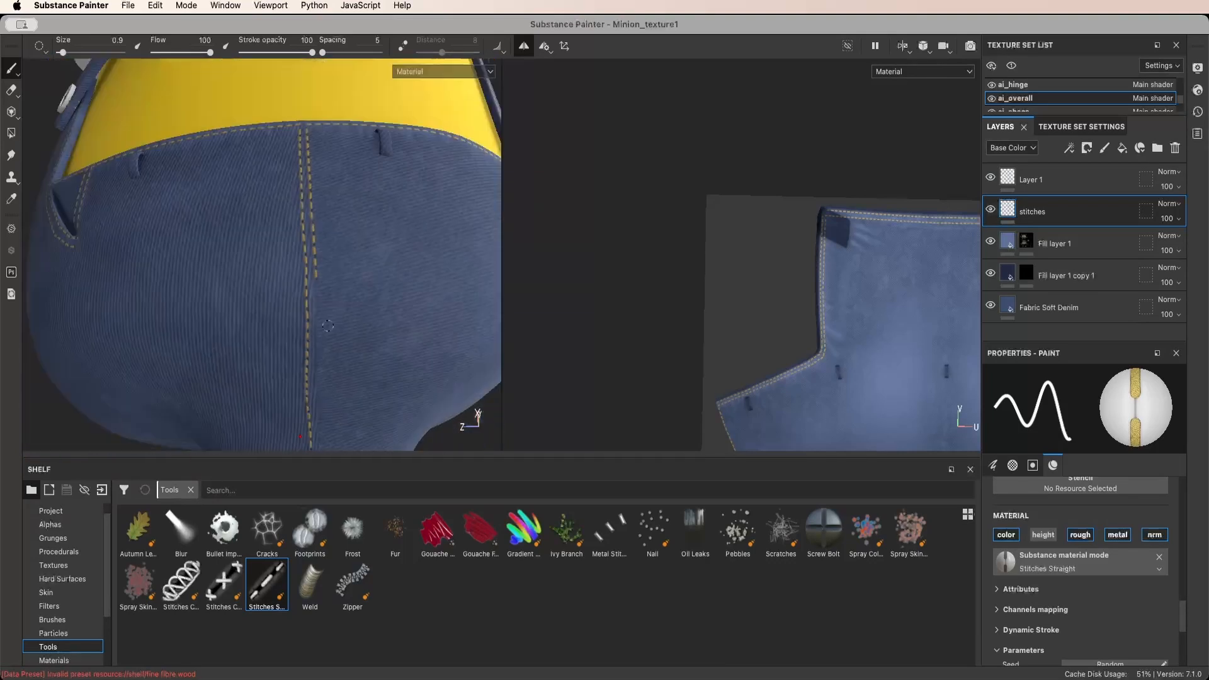
Extend the second side seam row down the trouser leg to the hem's lower edge
{"action": "scroll", "coordinate": [328, 326], "scroll_direction": "up", "scroll_amount": 5}
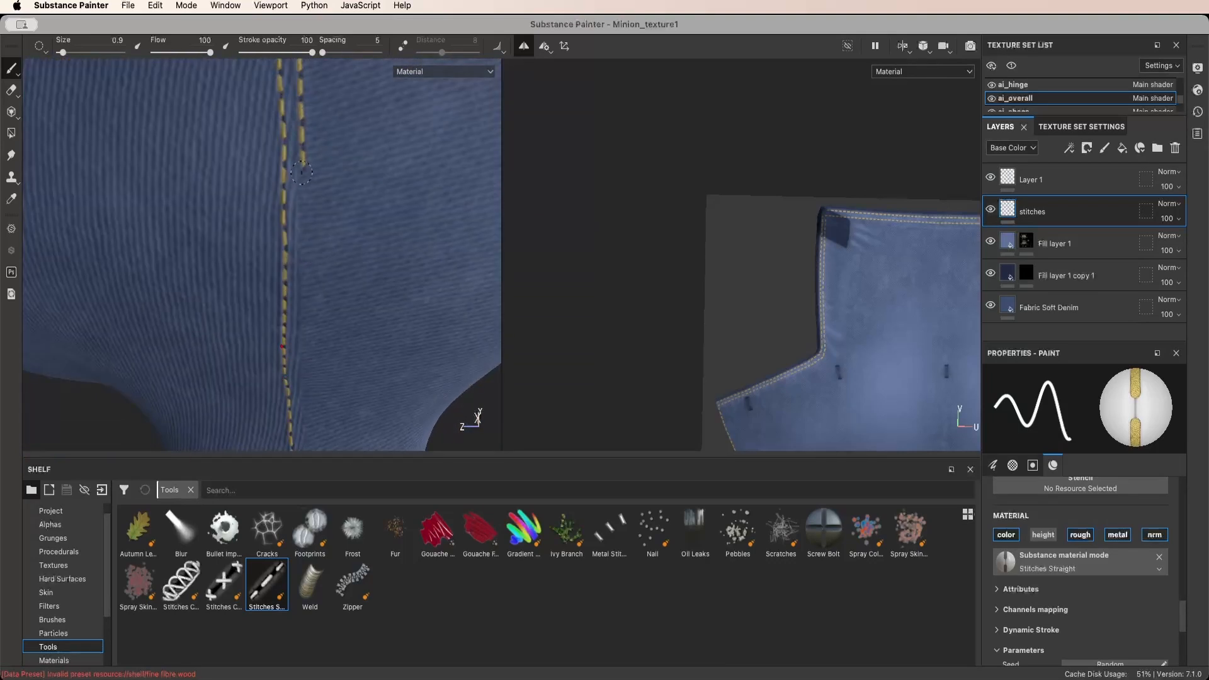
{"action": "left_click", "coordinate": [303, 251], "text": "shift"}
{"action": "left_click", "coordinate": [299, 313], "text": "shift"}
{"action": "scroll", "coordinate": [302, 392], "scroll_direction": "down", "scroll_amount": 5}
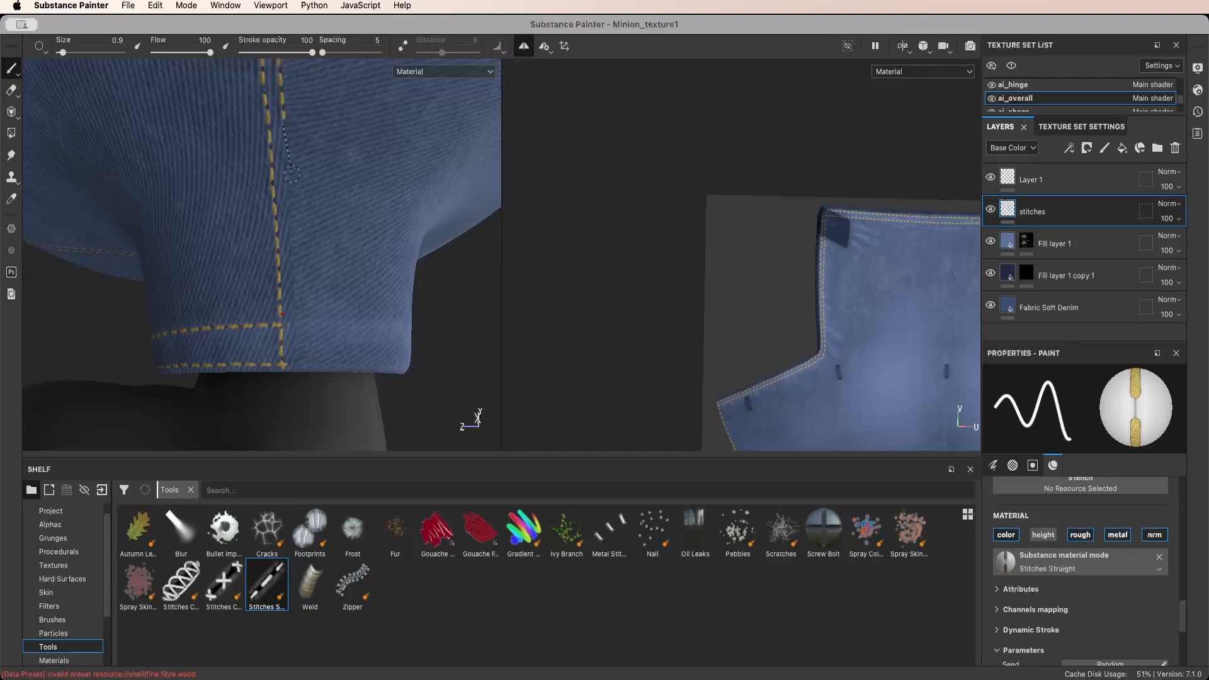
{"action": "left_click", "coordinate": [290, 238], "text": "shift"}
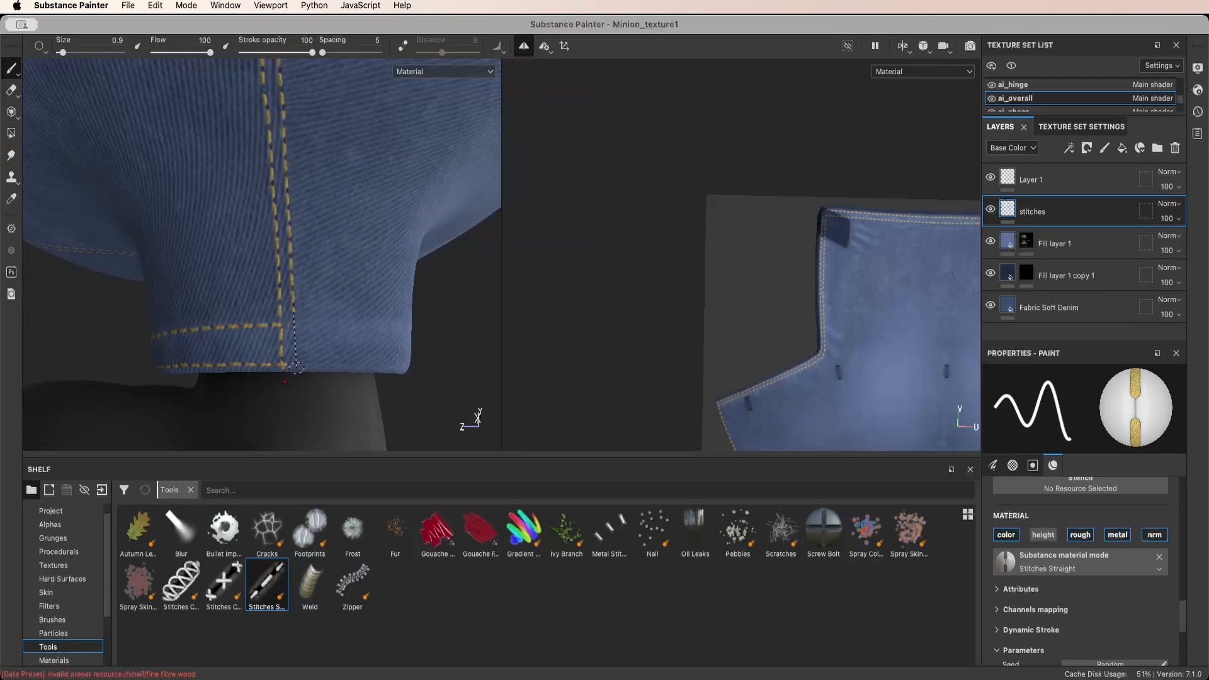
{"action": "scroll", "coordinate": [329, 342], "scroll_direction": "down", "scroll_amount": 10}
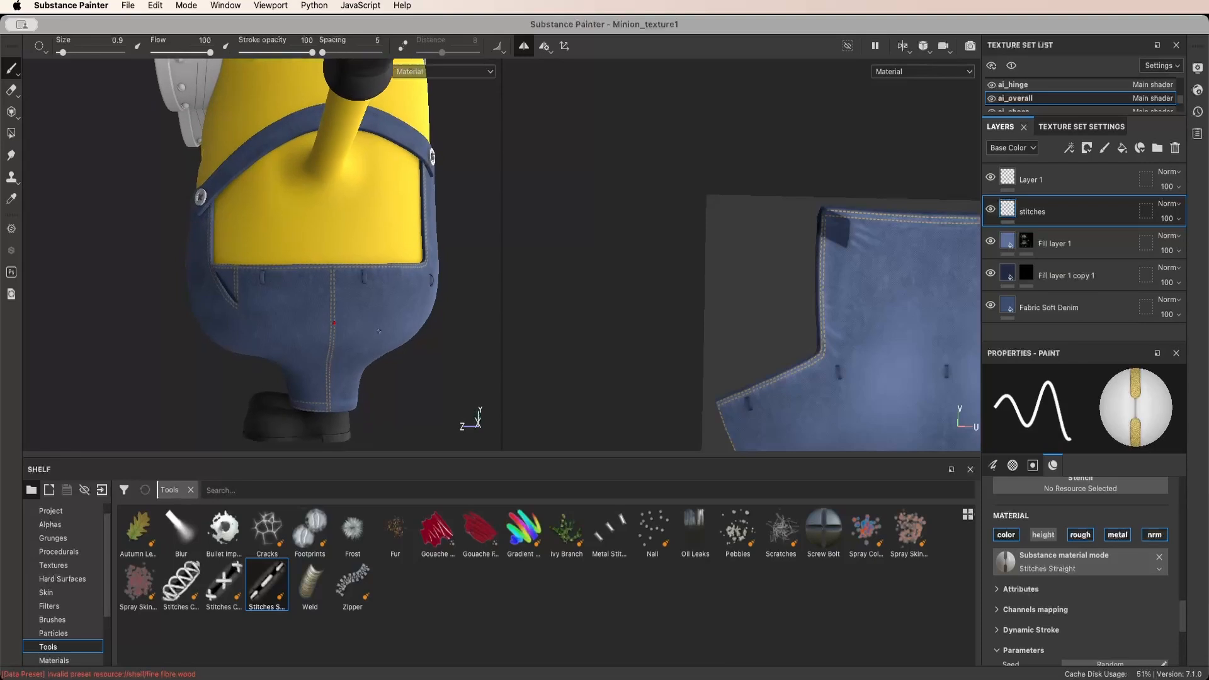
Paint the upper hem stitch row from the side seam across the unstitched half of the leg
{"action": "left_click_drag", "start_coordinate": [384, 337], "coordinate": [328, 343], "text": "alt"}
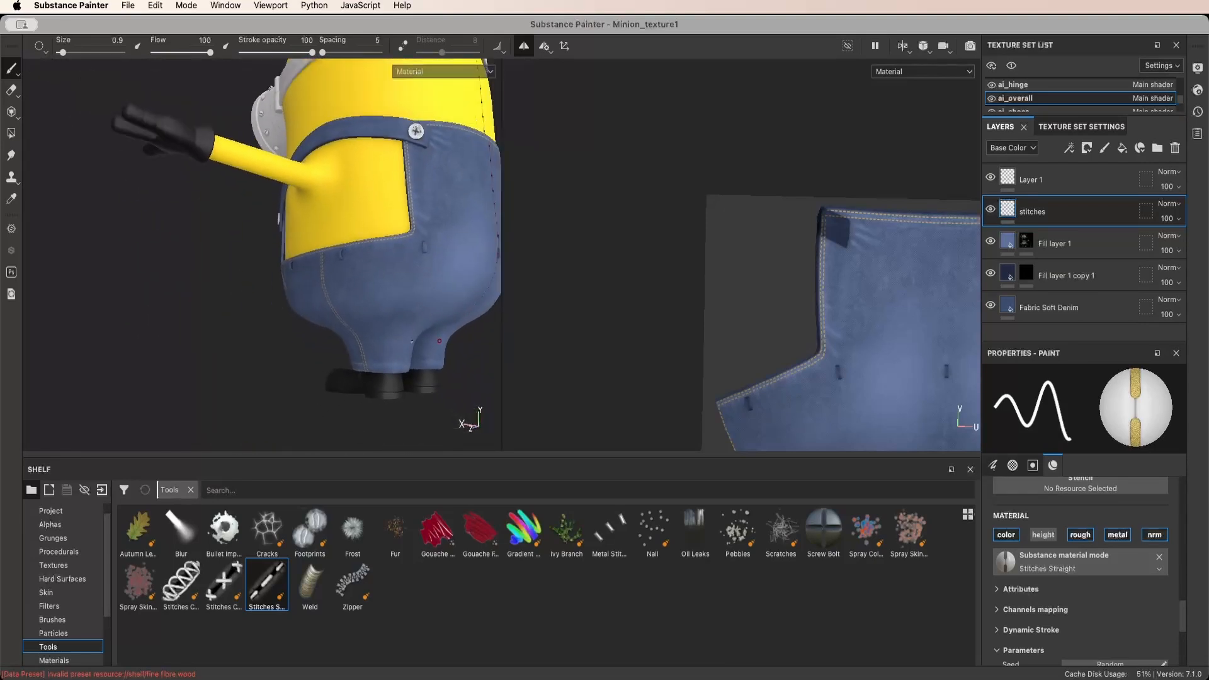
{"action": "scroll", "coordinate": [408, 343], "scroll_direction": "up", "scroll_amount": 6}
{"action": "scroll", "coordinate": [410, 343], "scroll_direction": "down", "scroll_amount": 6}
{"action": "scroll", "coordinate": [385, 349], "scroll_direction": "up", "scroll_amount": 3}
{"action": "left_click_drag", "start_coordinate": [410, 343], "coordinate": [375, 353], "text": "alt"}
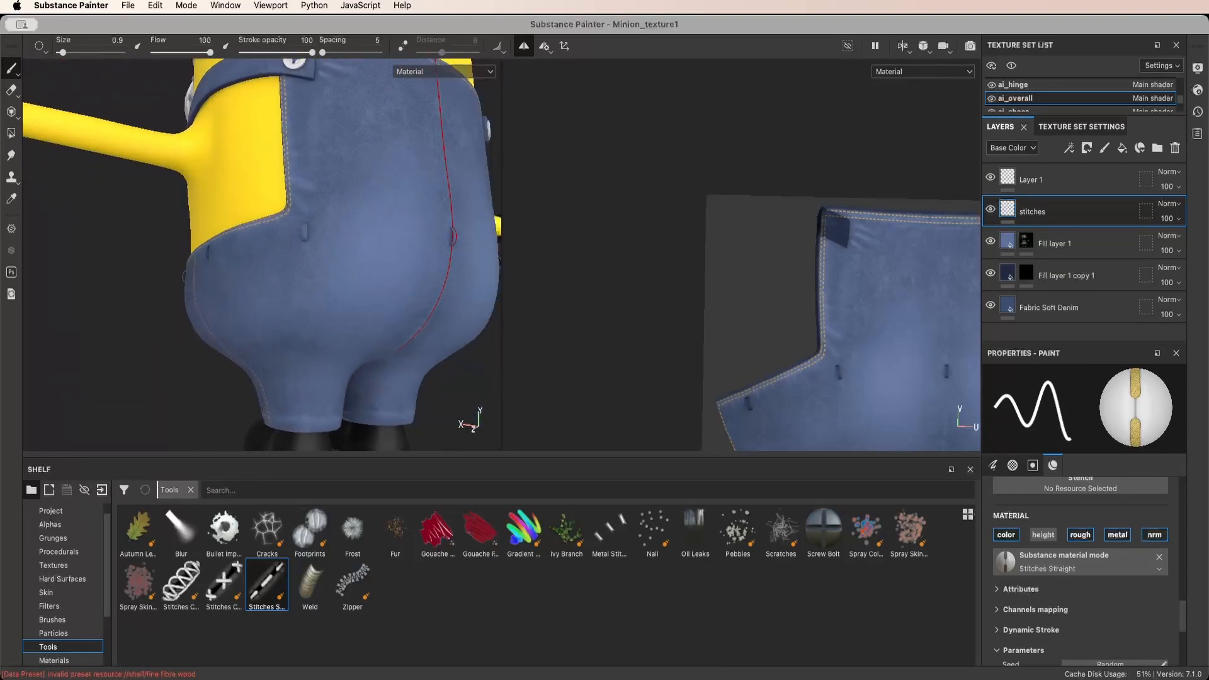
{"action": "middle_click_drag", "start_coordinate": [378, 435], "coordinate": [405, 341], "text": "alt"}
{"action": "scroll", "coordinate": [406, 341], "scroll_direction": "up", "scroll_amount": 8}
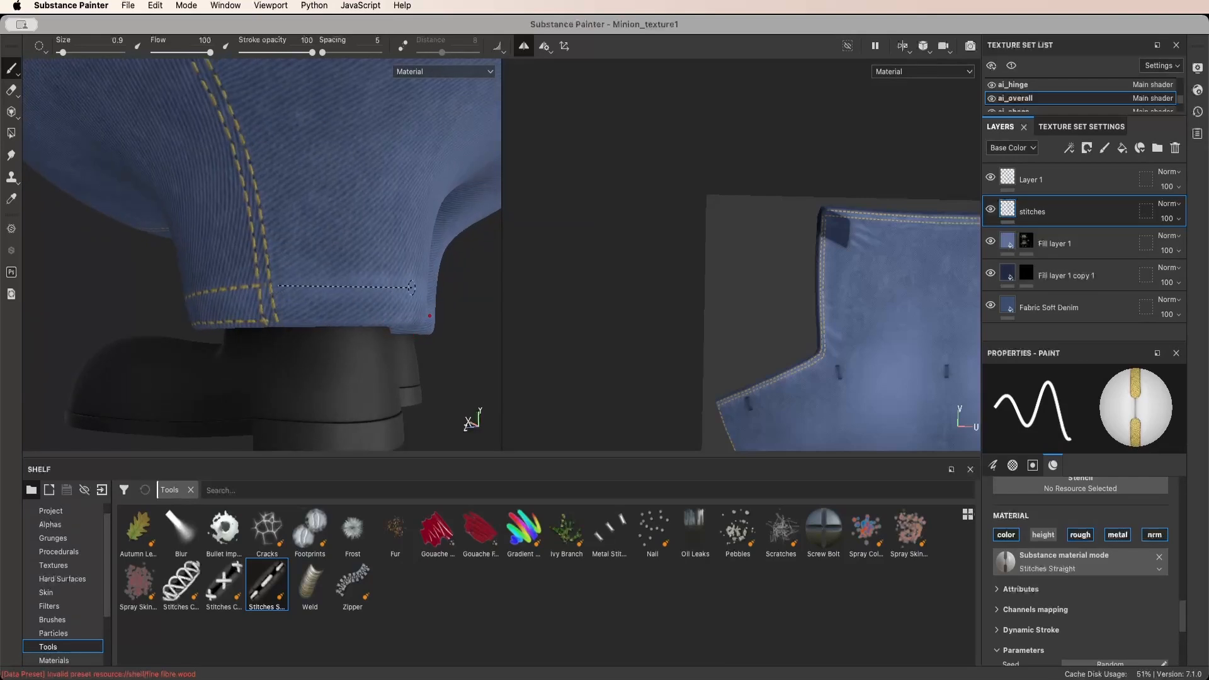
{"action": "scroll", "coordinate": [416, 289], "scroll_direction": "down", "scroll_amount": 5}
{"action": "left_click_drag", "start_coordinate": [414, 290], "coordinate": [296, 297], "text": "alt"}
{"action": "scroll", "coordinate": [290, 298], "scroll_direction": "up", "scroll_amount": 5}
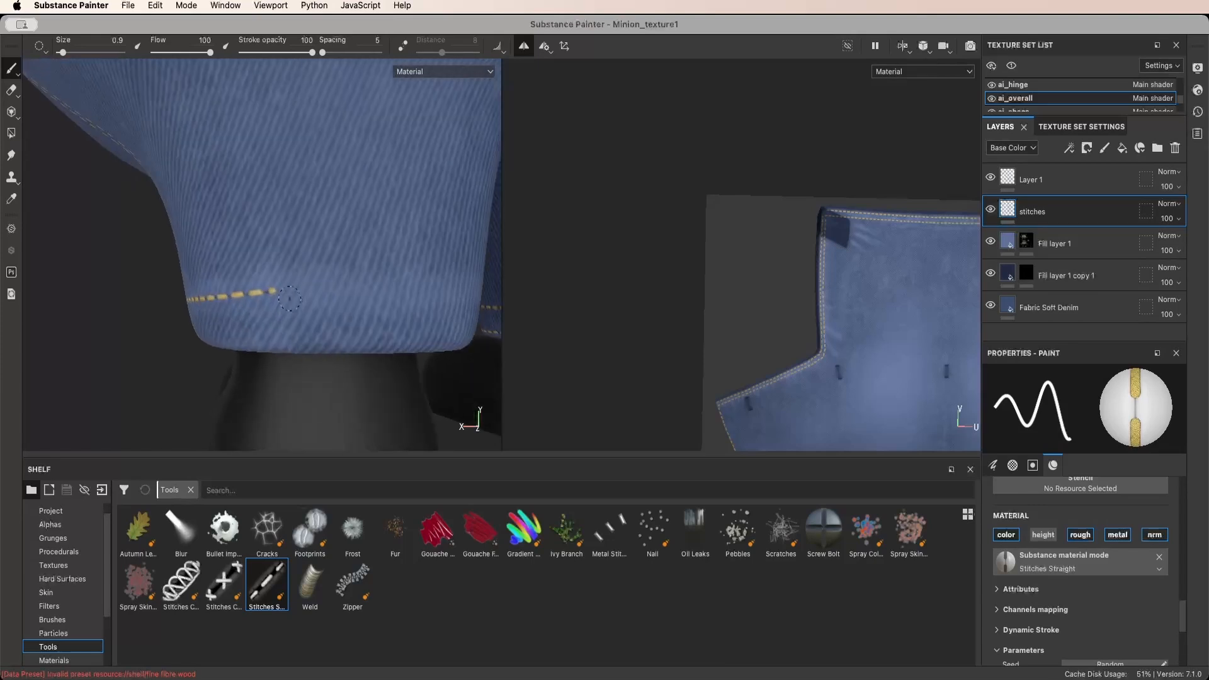
Trim the end of the upper hem row and continue it around the leg toward the inner side
{"action": "key", "text": "e"}
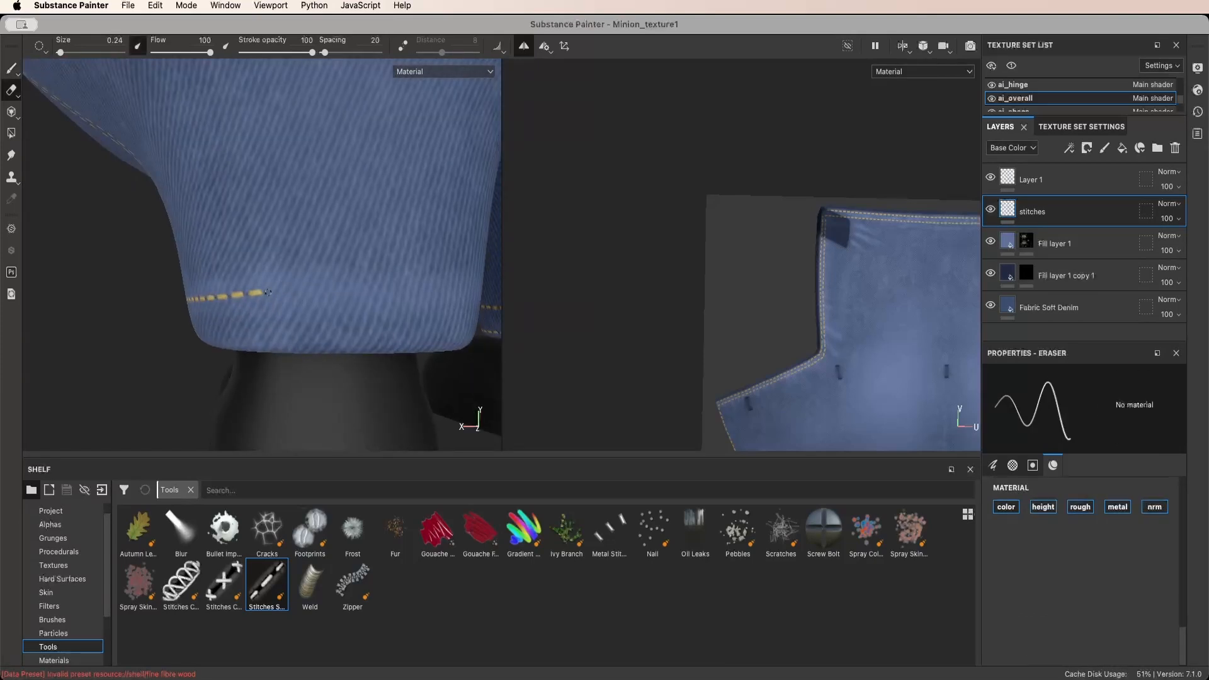
{"action": "left_click_drag", "start_coordinate": [279, 300], "coordinate": [306, 226], "text": "alt"}
{"action": "key", "text": "b"}
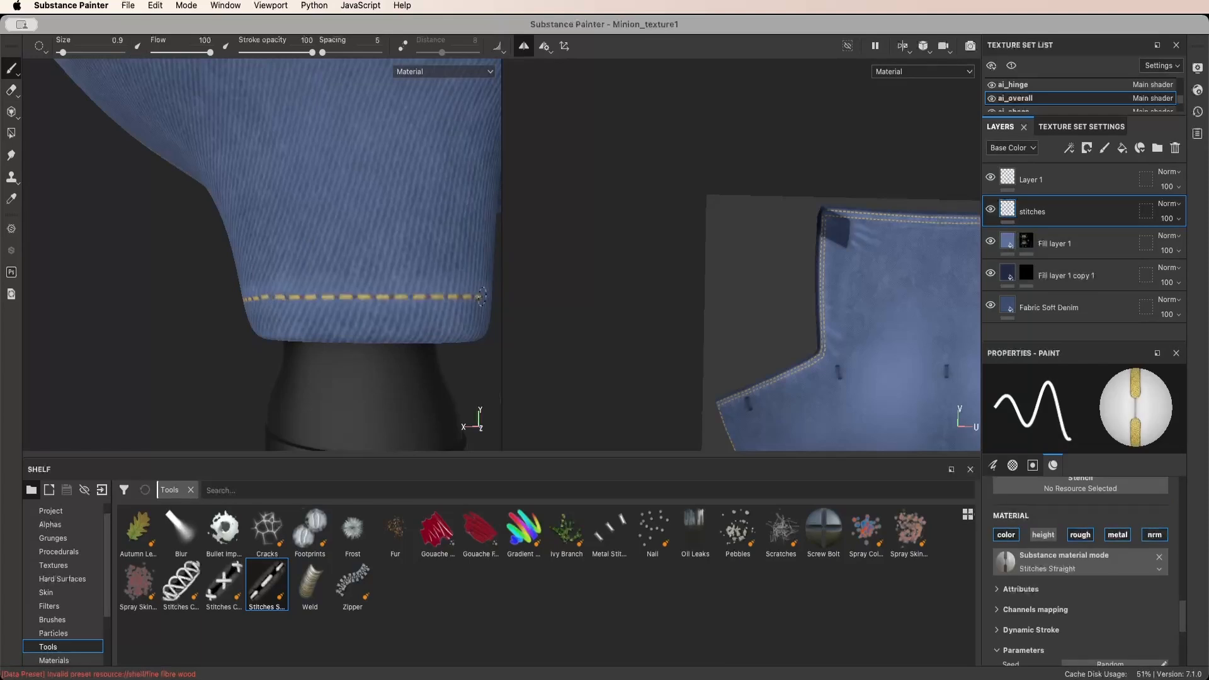
{"action": "left_click_drag", "start_coordinate": [503, 296], "coordinate": [463, 297], "text": "alt"}
{"action": "left_click_drag", "start_coordinate": [441, 297], "coordinate": [272, 288], "text": "alt"}
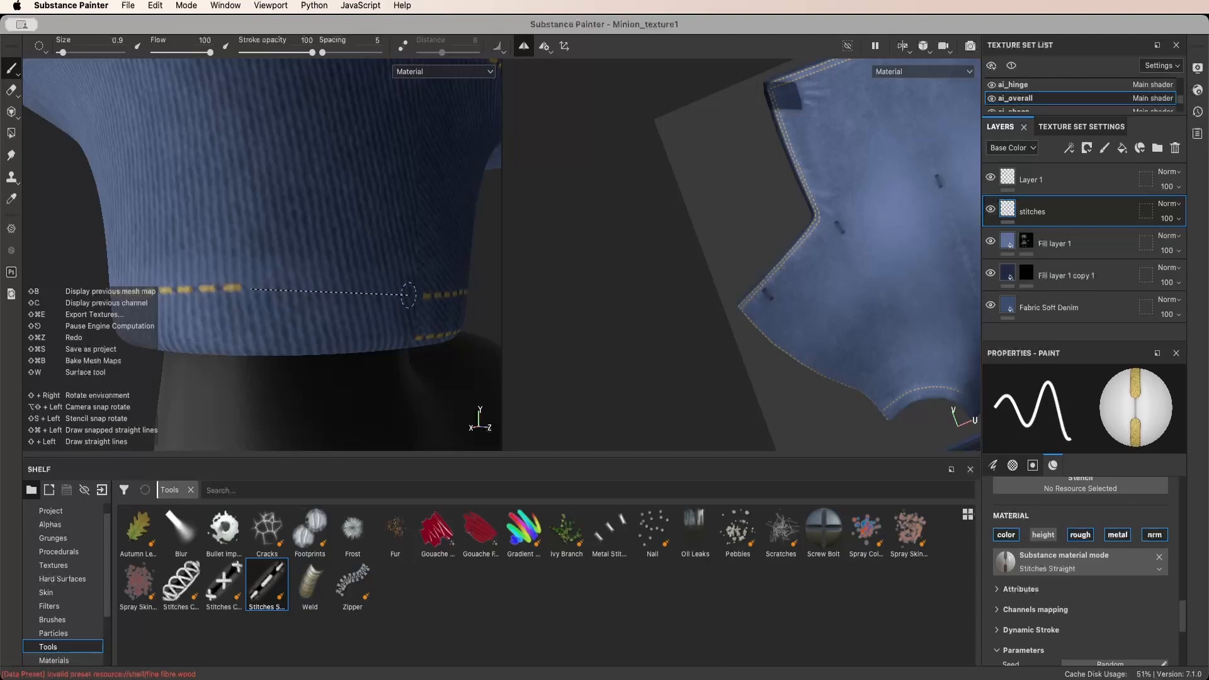
Join the upper hem row to the existing stitches at the inner leg and clean up the stitch at the junction
{"action": "left_click", "coordinate": [416, 294], "text": "shift"}
{"action": "left_click_drag", "start_coordinate": [416, 294], "coordinate": [301, 272], "text": "alt"}
{"action": "scroll", "coordinate": [376, 305], "scroll_direction": "down", "scroll_amount": 5}
{"action": "scroll", "coordinate": [353, 293], "scroll_direction": "up", "scroll_amount": 5}
{"action": "scroll", "coordinate": [315, 273], "scroll_direction": "up", "scroll_amount": 4}
{"action": "middle_click_drag", "start_coordinate": [403, 277], "coordinate": [252, 271], "text": "alt"}
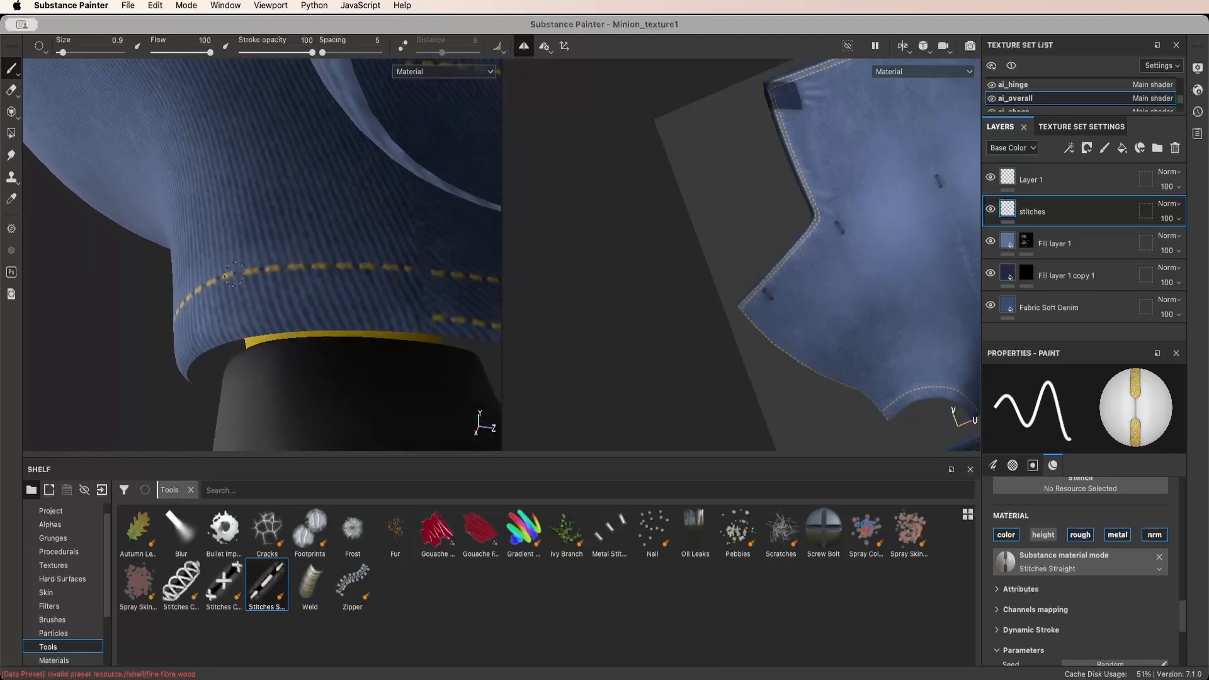
{"action": "key", "text": "2"}
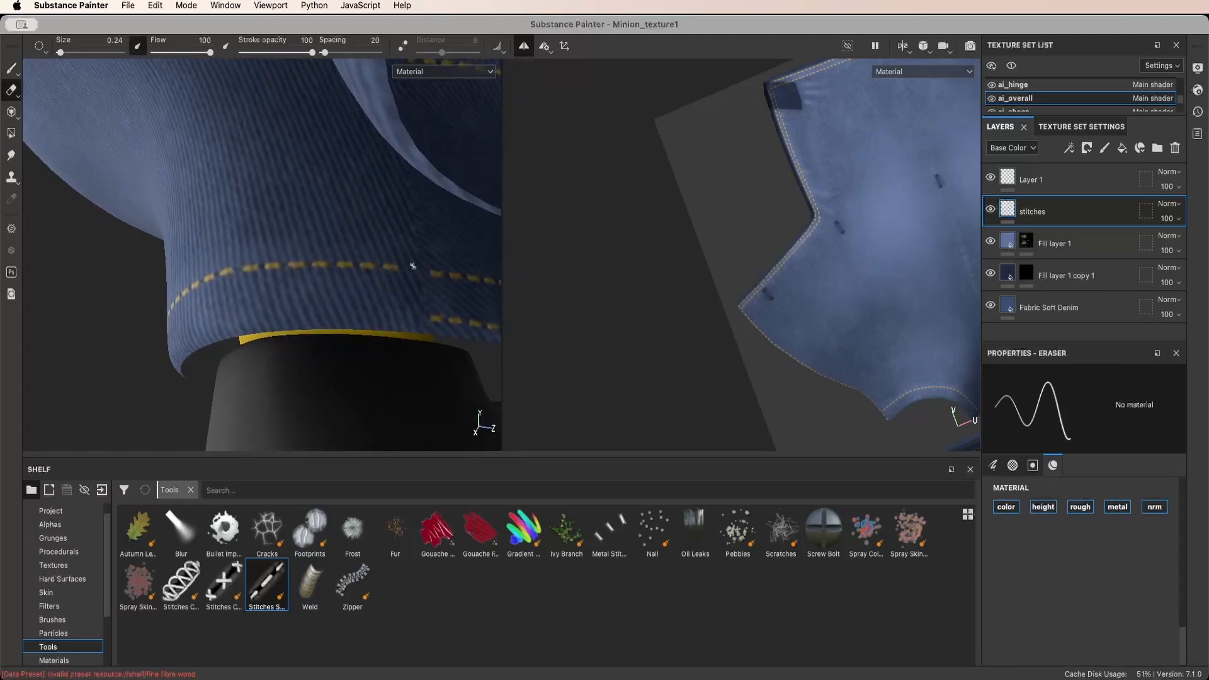
{"action": "key", "text": "1"}
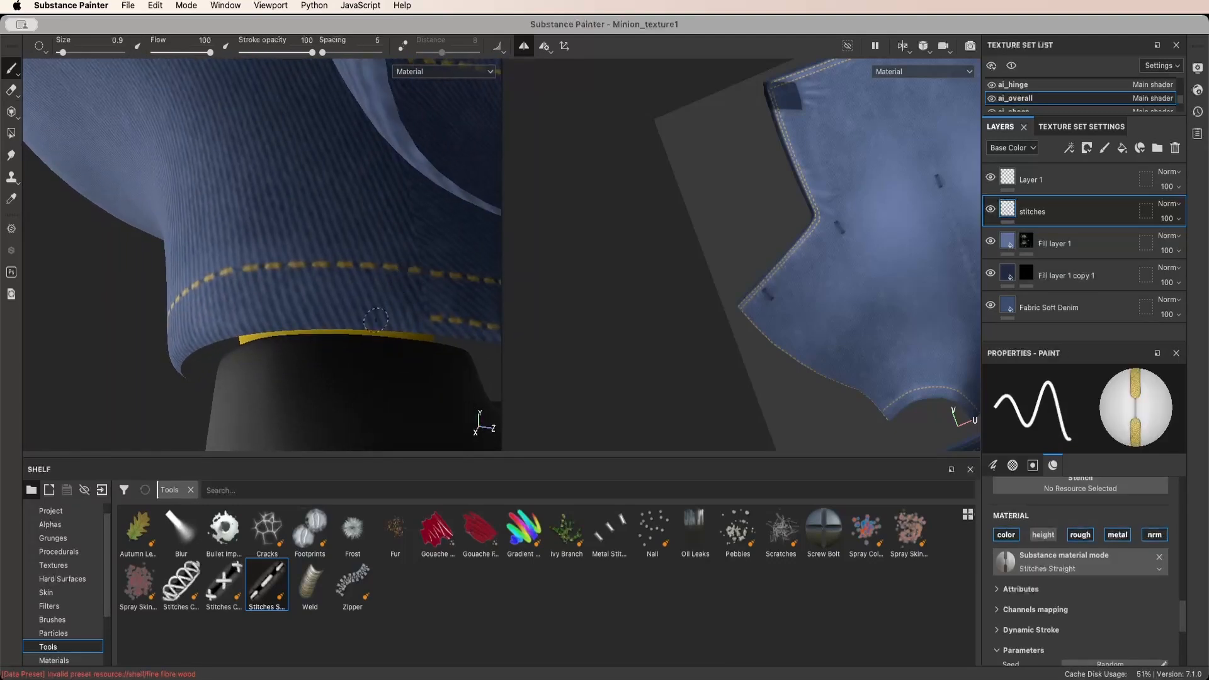
Paint the lower hem stitch row from the side seam around the unstitched half of the leg and trim its end
{"action": "left_click_drag", "start_coordinate": [376, 320], "coordinate": [362, 335], "text": "alt"}
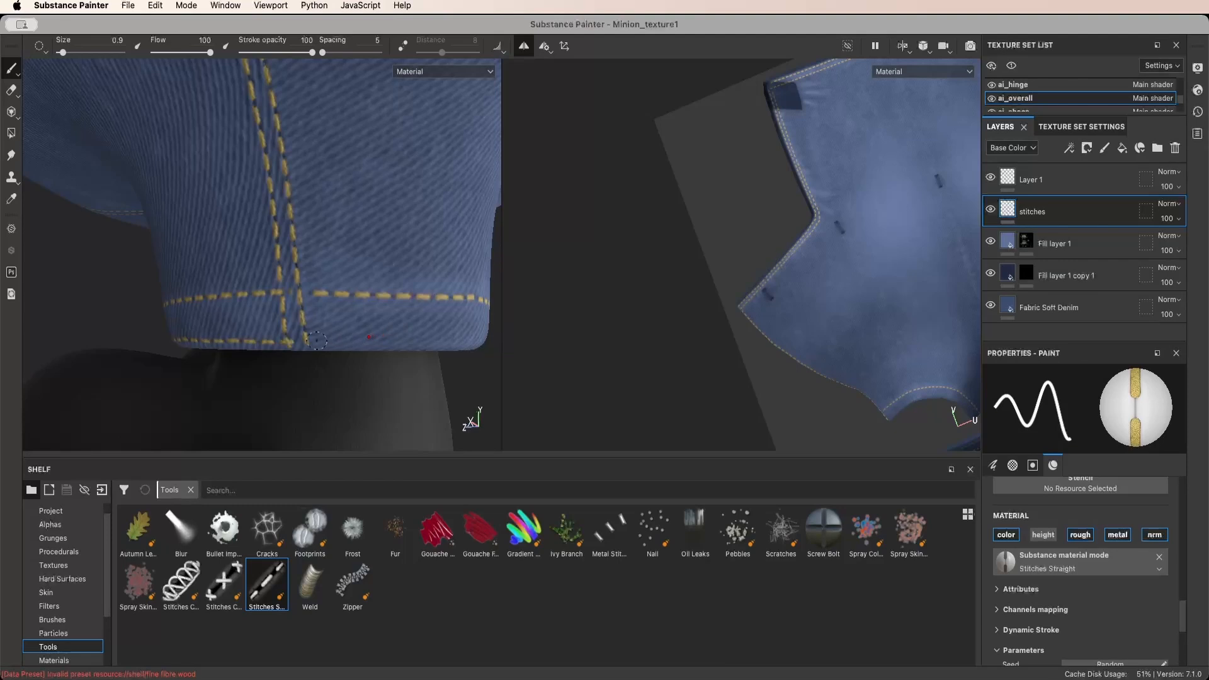
{"action": "left_click", "coordinate": [409, 341], "text": "shift"}
{"action": "left_click", "coordinate": [482, 342], "text": "shift"}
{"action": "left_click_drag", "start_coordinate": [475, 342], "coordinate": [277, 333], "text": "alt"}
{"action": "right_click_drag", "start_coordinate": [252, 327], "coordinate": [277, 315], "text": "alt"}
{"action": "key", "text": "2"}
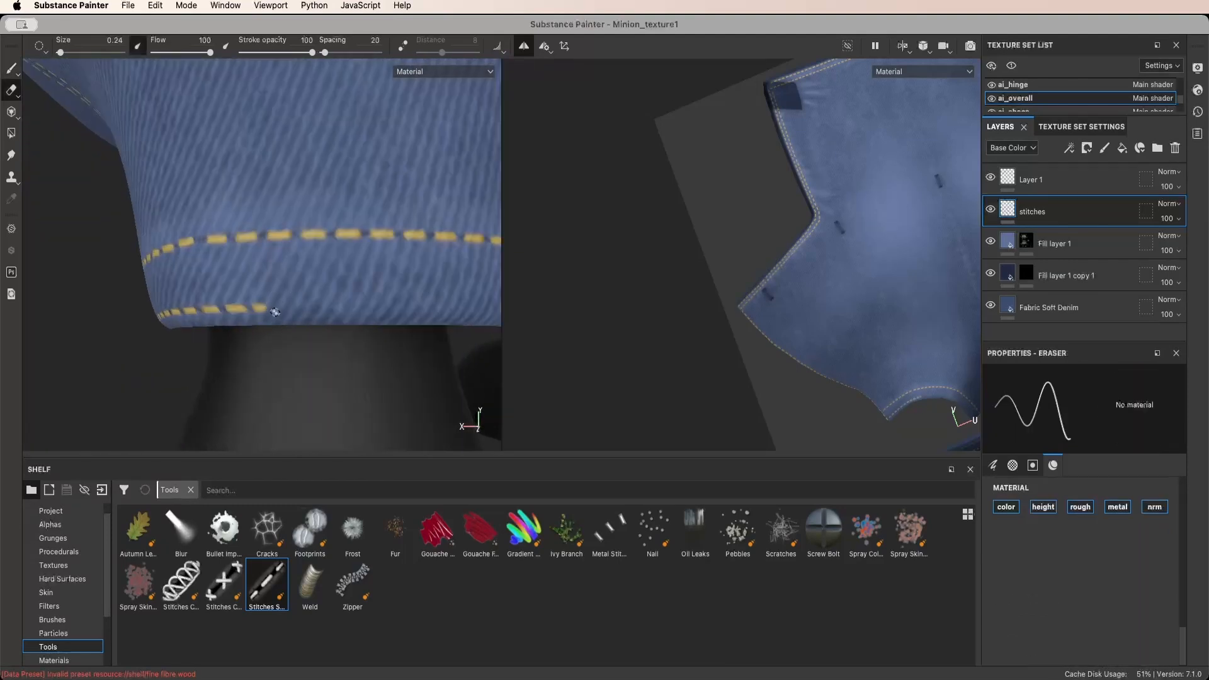
Continue the lower hem stitch row around the leg, join it to the existing stitches and clean up the junction
{"action": "key", "text": "1"}
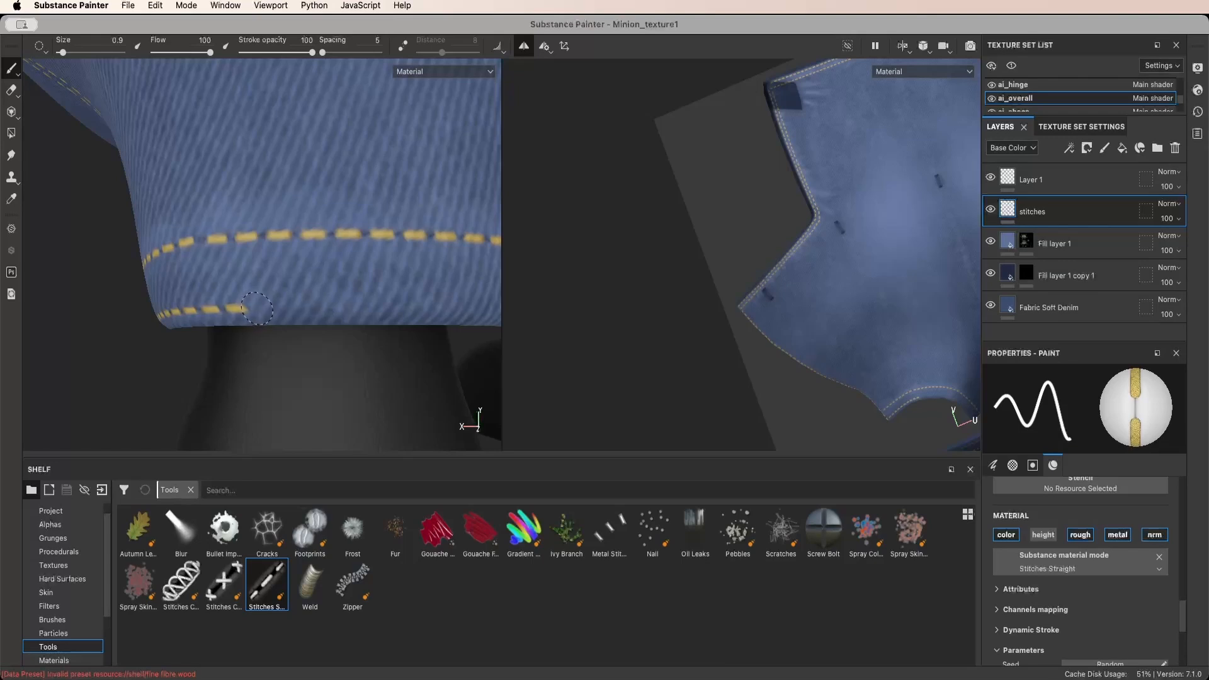
{"action": "mouse_move", "coordinate": [469, 308]}
{"action": "left_mouse_down", "text": "alt"}
{"action": "mouse_move", "coordinate": [169, 289]}
{"action": "mouse_move", "coordinate": [406, 301]}
{"action": "left_mouse_up", "text": "alt"}
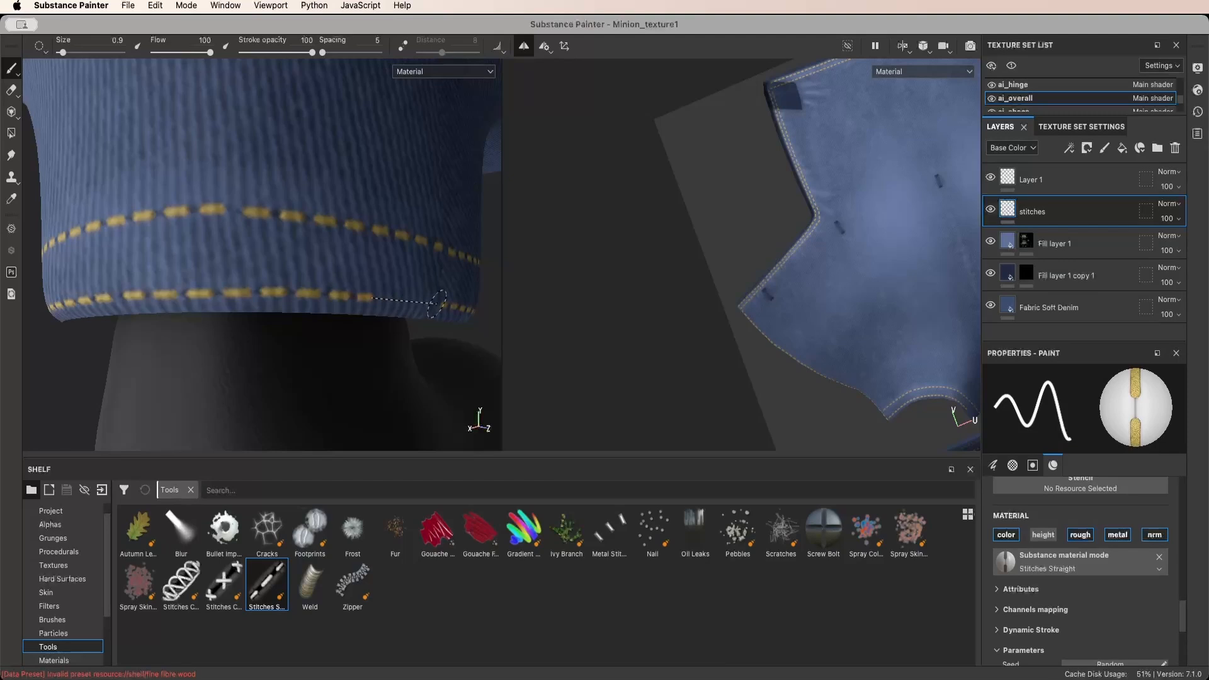
{"action": "scroll", "coordinate": [445, 307], "scroll_direction": "up", "scroll_amount": 5}
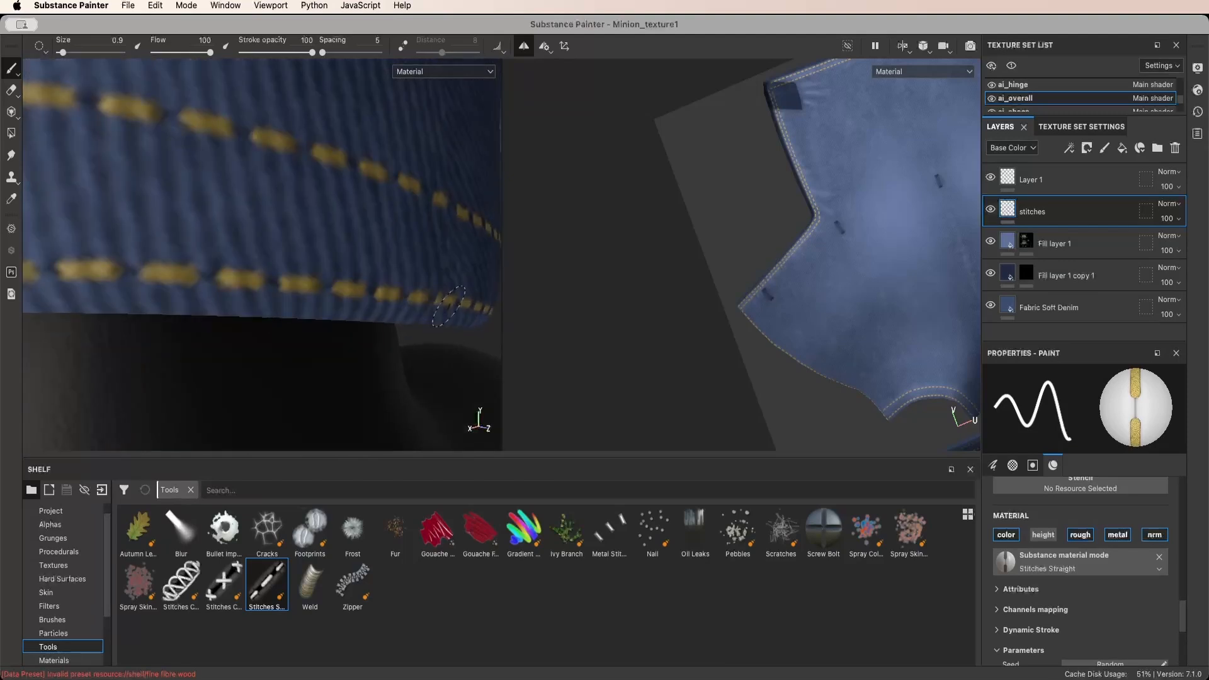
{"action": "key", "text": "e"}
{"action": "scroll", "coordinate": [434, 305], "scroll_direction": "down", "scroll_amount": 3}
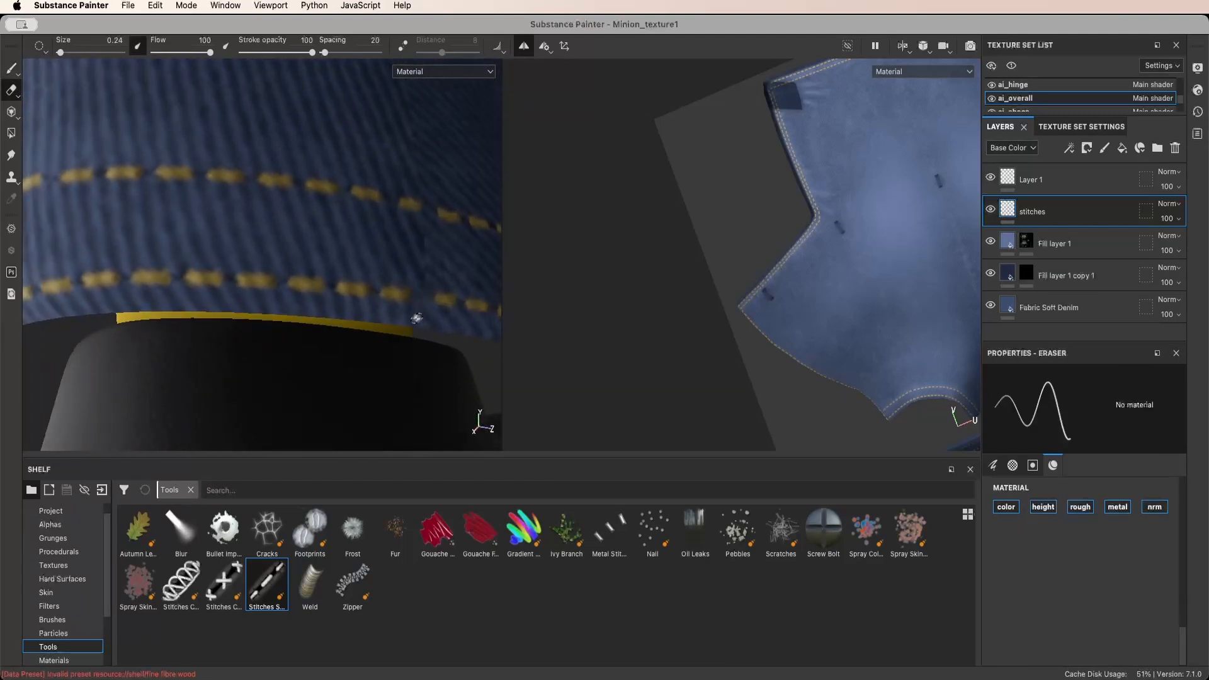
Examine the finished hem stitching and the whole overalls from the side and the front
{"action": "scroll", "coordinate": [416, 319], "scroll_direction": "down", "scroll_amount": 8}
{"action": "left_click_drag", "start_coordinate": [189, 302], "coordinate": [387, 329], "text": "alt"}
{"action": "scroll", "coordinate": [369, 327], "scroll_direction": "down", "scroll_amount": 6}
{"action": "left_click_drag", "start_coordinate": [258, 318], "coordinate": [283, 334], "text": "alt"}
{"action": "scroll", "coordinate": [321, 329], "scroll_direction": "up", "scroll_amount": 6}
{"action": "scroll", "coordinate": [378, 340], "scroll_direction": "down", "scroll_amount": 2}
{"action": "scroll", "coordinate": [403, 337], "scroll_direction": "down", "scroll_amount": 4}
{"action": "scroll", "coordinate": [409, 340], "scroll_direction": "up", "scroll_amount": 4}
{"action": "scroll", "coordinate": [283, 334], "scroll_direction": "down", "scroll_amount": 4}
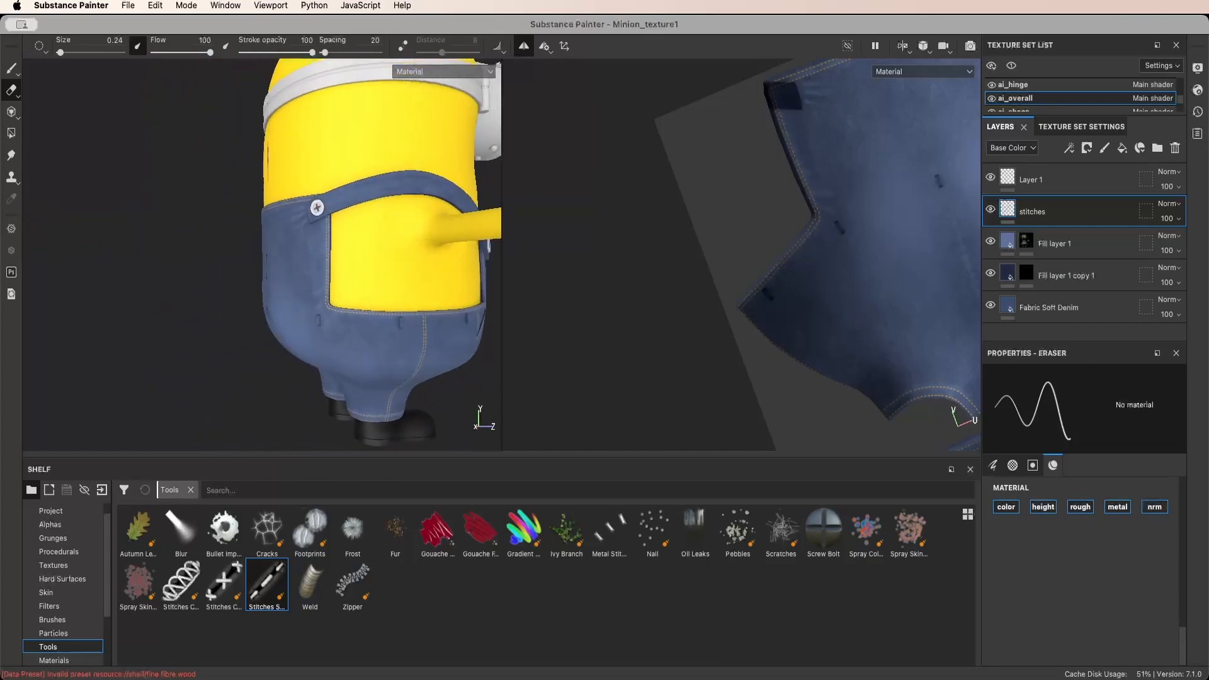
{"action": "left_click_drag", "start_coordinate": [410, 337], "coordinate": [258, 337], "text": "alt"}
{"action": "left_click_drag", "start_coordinate": [488, 338], "coordinate": [290, 329], "text": "alt"}
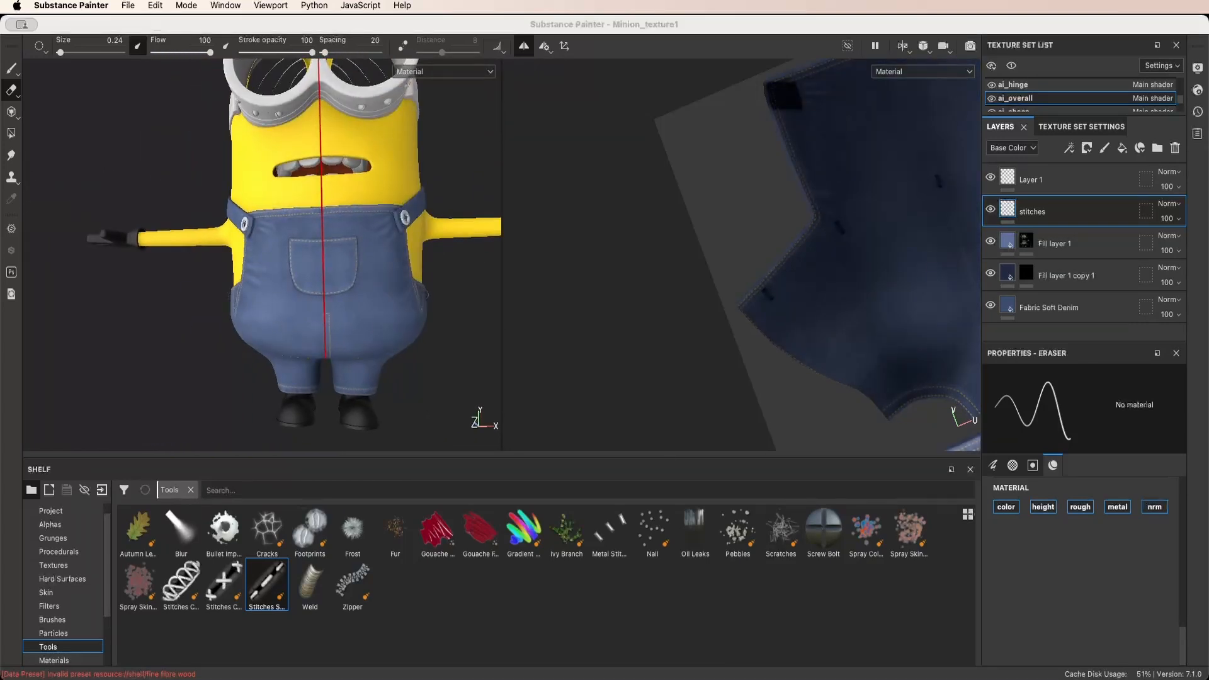
Choose the Stitches Straight tool again for the shoulder strap and set the brush size to 0.9
{"action": "left_click", "coordinate": [267, 584]}
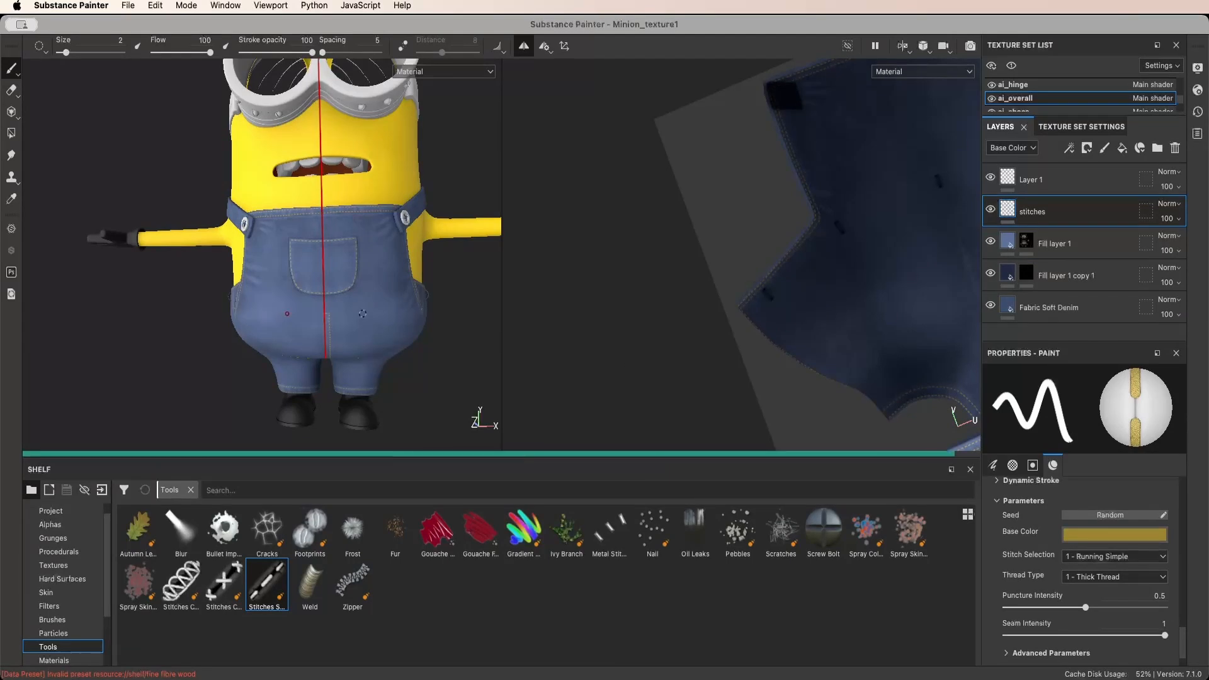
{"action": "middle_click_drag", "start_coordinate": [363, 313], "coordinate": [362, 342], "text": "alt"}
{"action": "left_click_drag", "start_coordinate": [362, 342], "coordinate": [309, 337], "text": "alt"}
{"action": "right_click_drag", "start_coordinate": [327, 315], "coordinate": [432, 291], "text": "alt"}
{"action": "middle_click_drag", "start_coordinate": [432, 291], "coordinate": [412, 326], "text": "alt"}
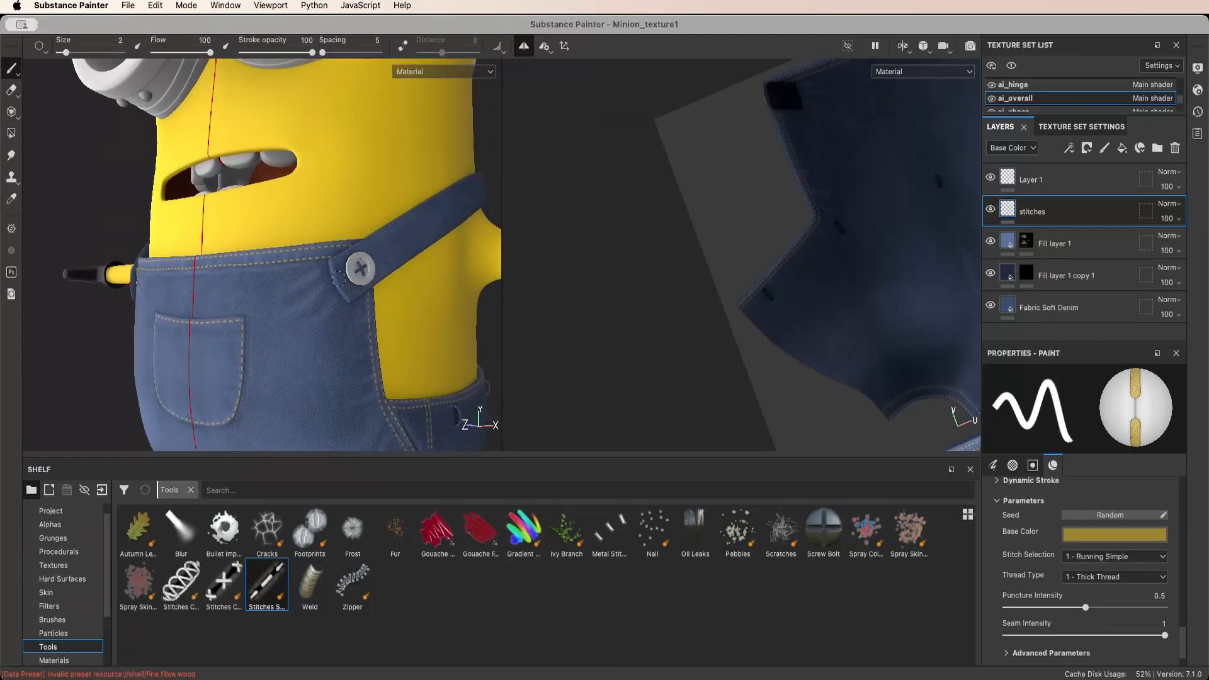
{"action": "left_click_drag", "start_coordinate": [118, 41], "coordinate": [129, 42]}
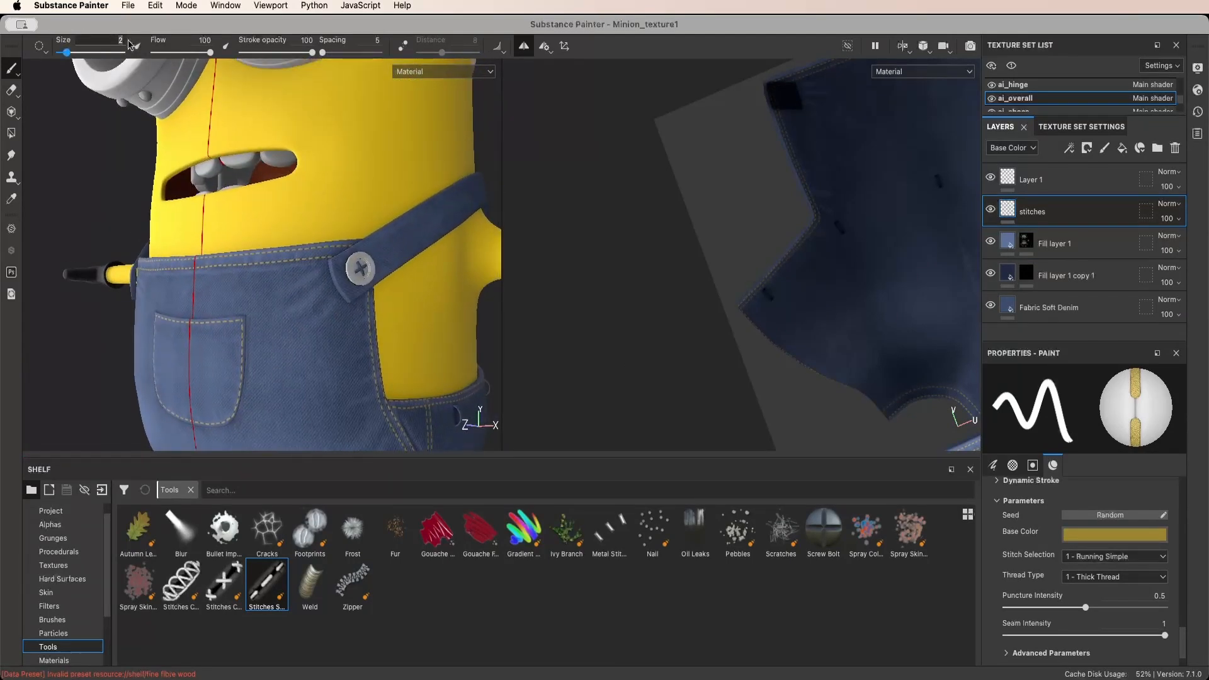
{"action": "type", "text": ".9"}
{"action": "key", "text": "Return"}
Paint a stitch row along the strap's upper edge from beside the front button and trim its end
{"action": "scroll", "coordinate": [354, 268], "scroll_direction": "up", "scroll_amount": 5}
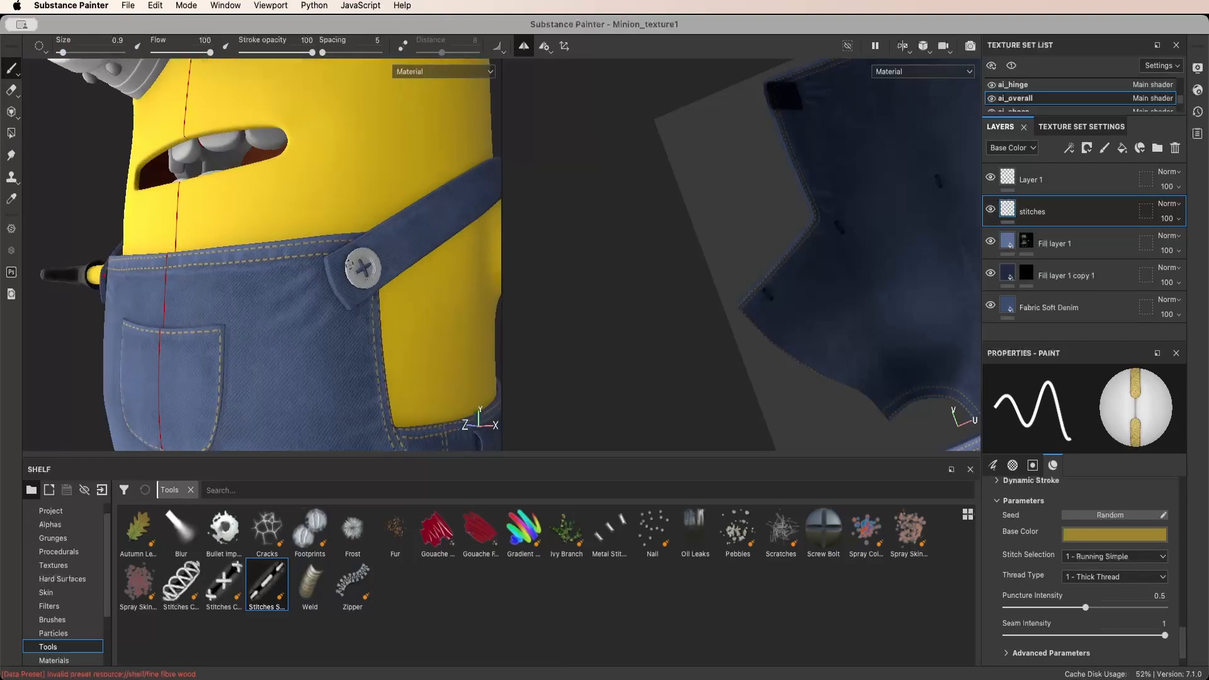
{"action": "middle_click_drag", "start_coordinate": [362, 259], "coordinate": [254, 288], "text": "alt"}
{"action": "scroll", "coordinate": [252, 287], "scroll_direction": "up", "scroll_amount": 5}
{"action": "left_click_drag", "start_coordinate": [214, 277], "coordinate": [183, 285], "text": "alt"}
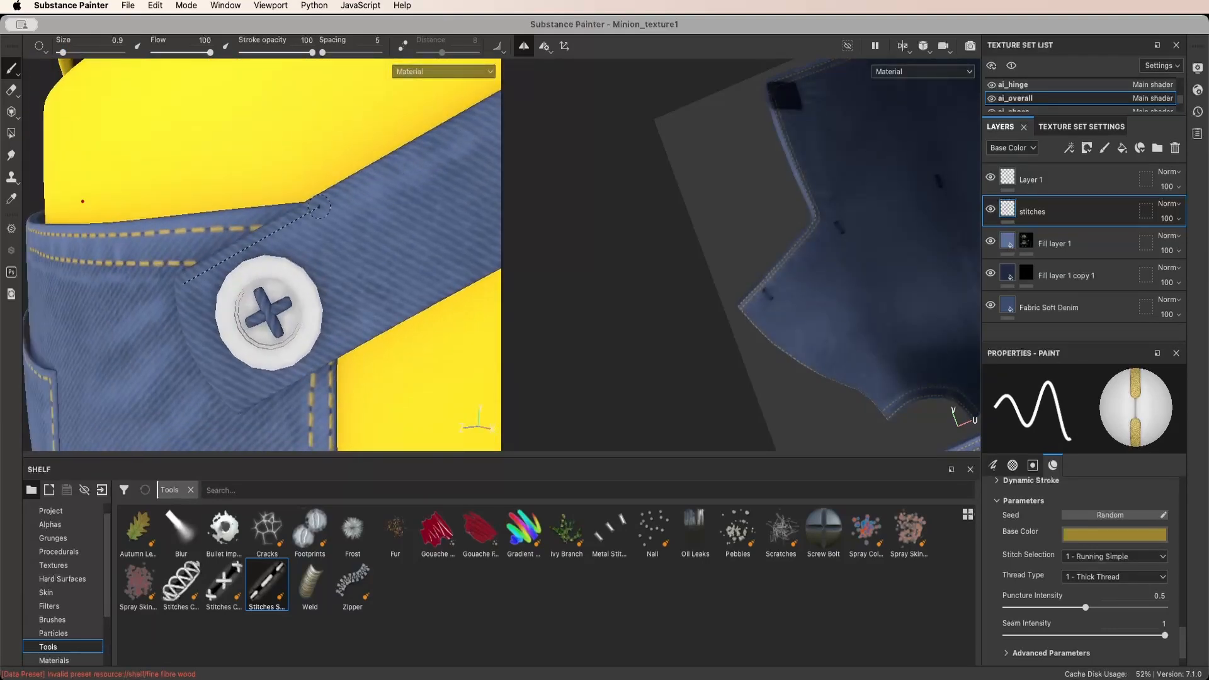
{"action": "left_click_drag", "start_coordinate": [326, 200], "coordinate": [422, 150]}
{"action": "middle_click_drag", "start_coordinate": [456, 131], "coordinate": [228, 242], "text": "alt"}
{"action": "key", "text": "e"}
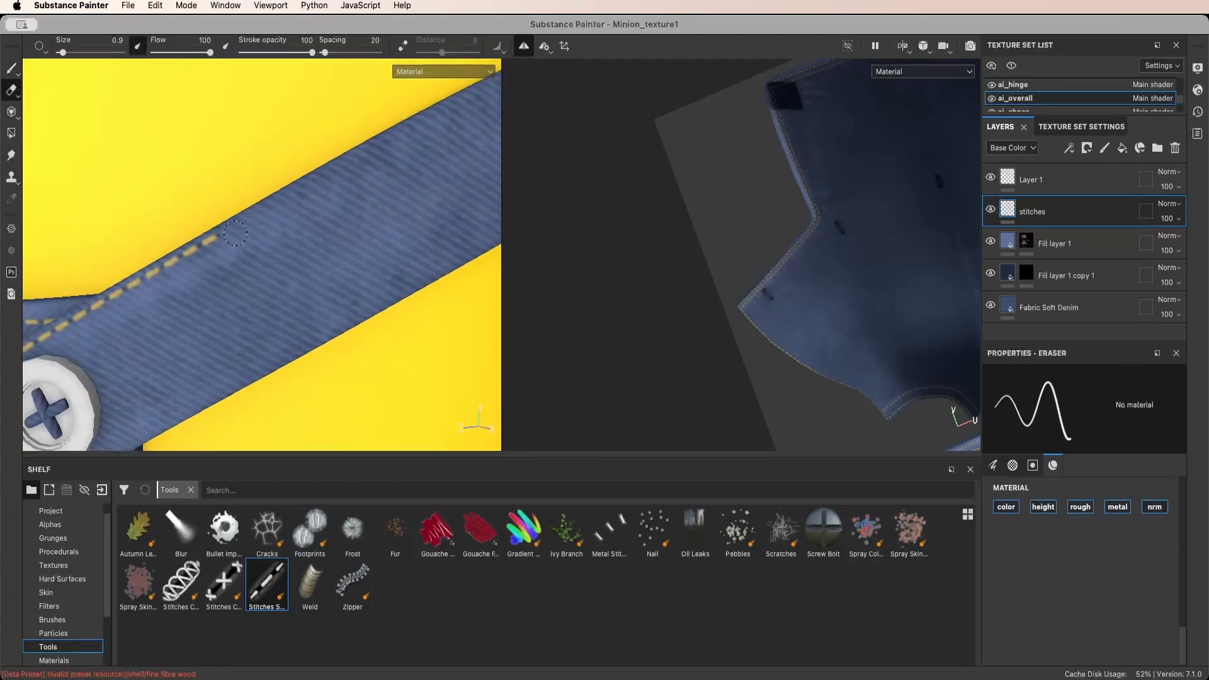
{"action": "scroll", "coordinate": [271, 238], "scroll_direction": "down", "scroll_amount": 2}
{"action": "scroll", "coordinate": [271, 239], "scroll_direction": "up", "scroll_amount": 3}
Continue the upper-edge stitch row along the front part of the strap toward the arm side
{"action": "key", "text": "p"}
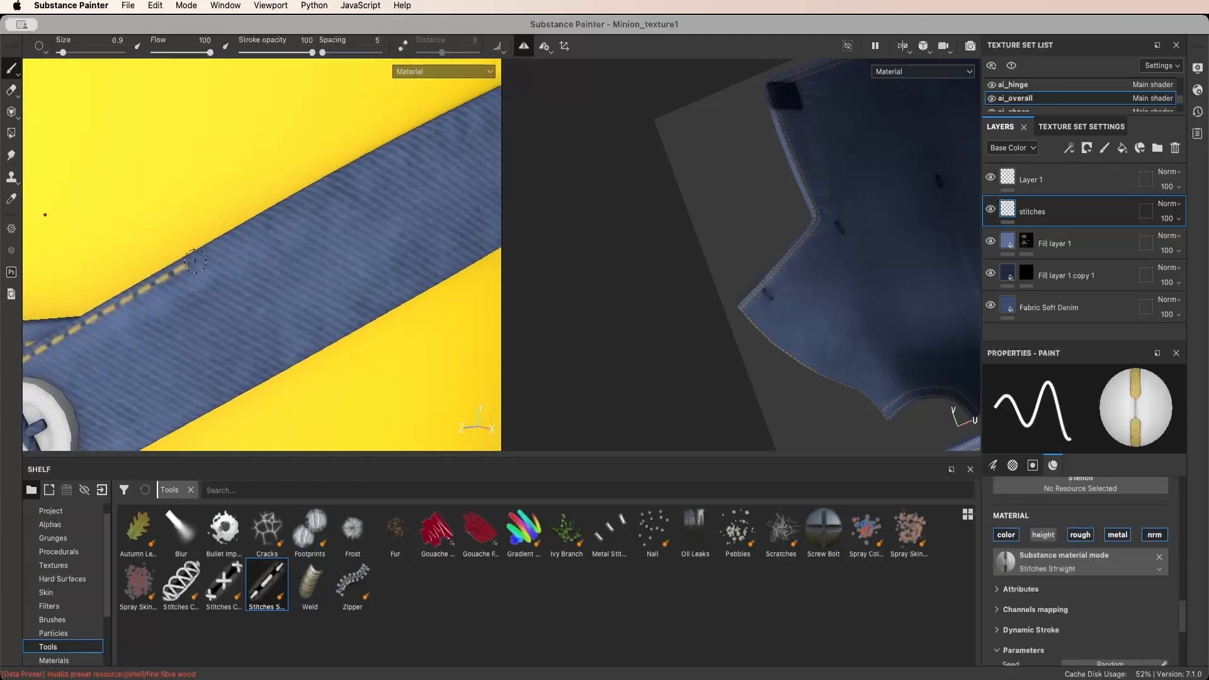
{"action": "left_click_drag", "start_coordinate": [195, 261], "coordinate": [350, 176]}
{"action": "left_click", "coordinate": [432, 128], "text": "shift"}
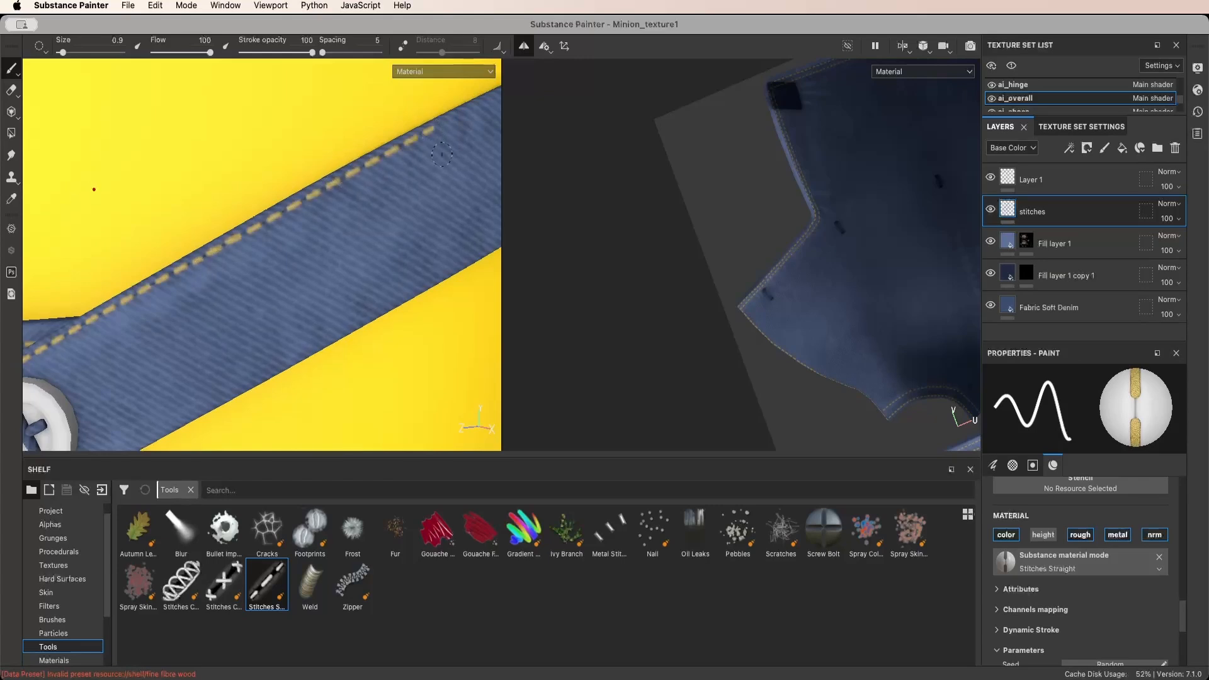
{"action": "middle_click_drag", "start_coordinate": [432, 128], "coordinate": [353, 173], "text": "alt"}
{"action": "left_click_drag", "start_coordinate": [353, 173], "coordinate": [323, 218], "text": "alt"}
{"action": "scroll", "coordinate": [323, 217], "scroll_direction": "up", "scroll_amount": 3}
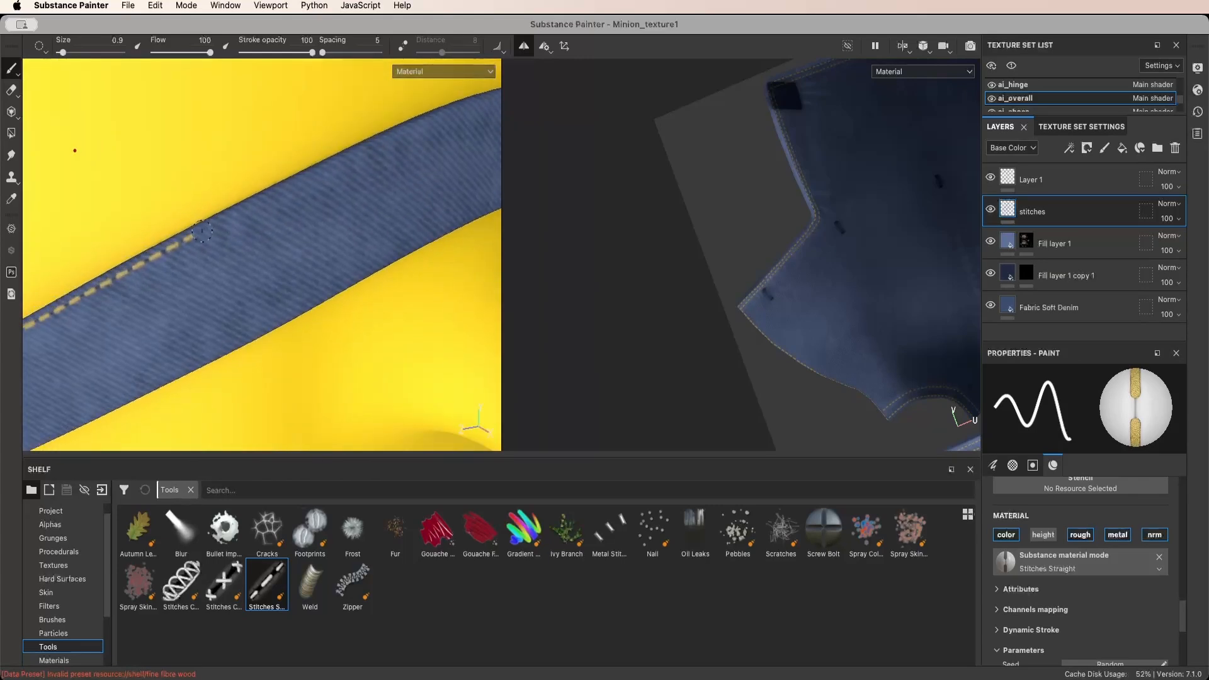
{"action": "left_click_drag", "start_coordinate": [314, 173], "coordinate": [316, 180]}
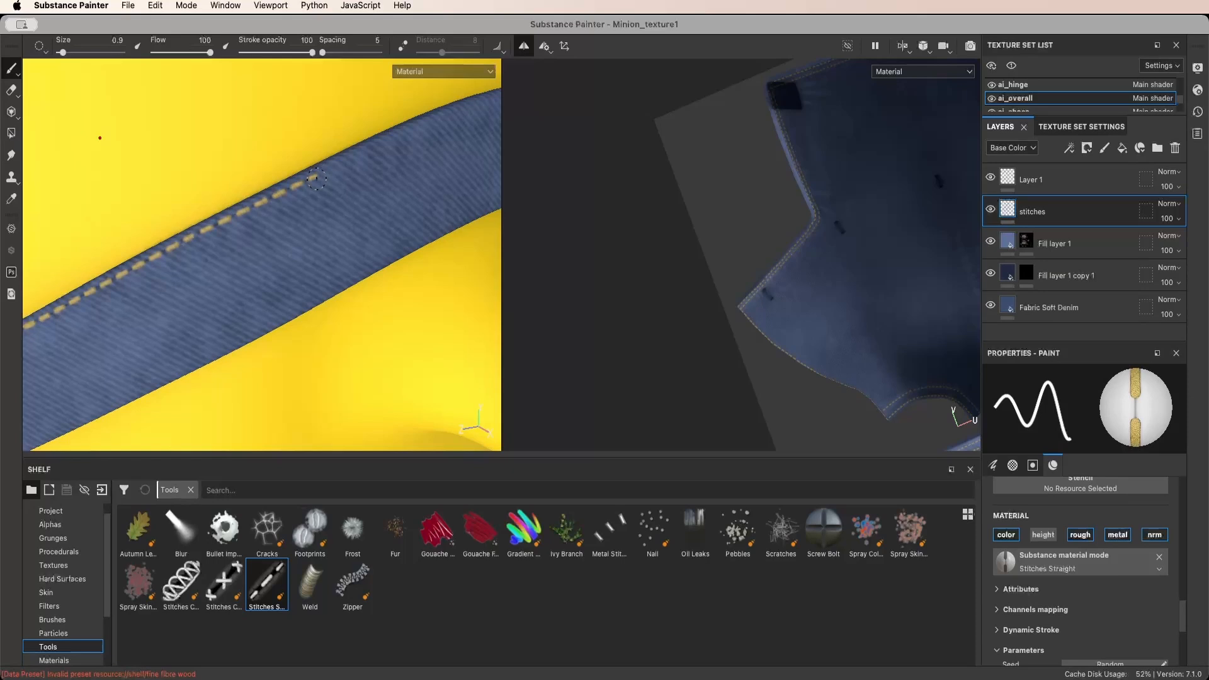
{"action": "left_click", "coordinate": [404, 135], "text": "shift"}
{"action": "left_click", "coordinate": [467, 108], "text": "shift"}
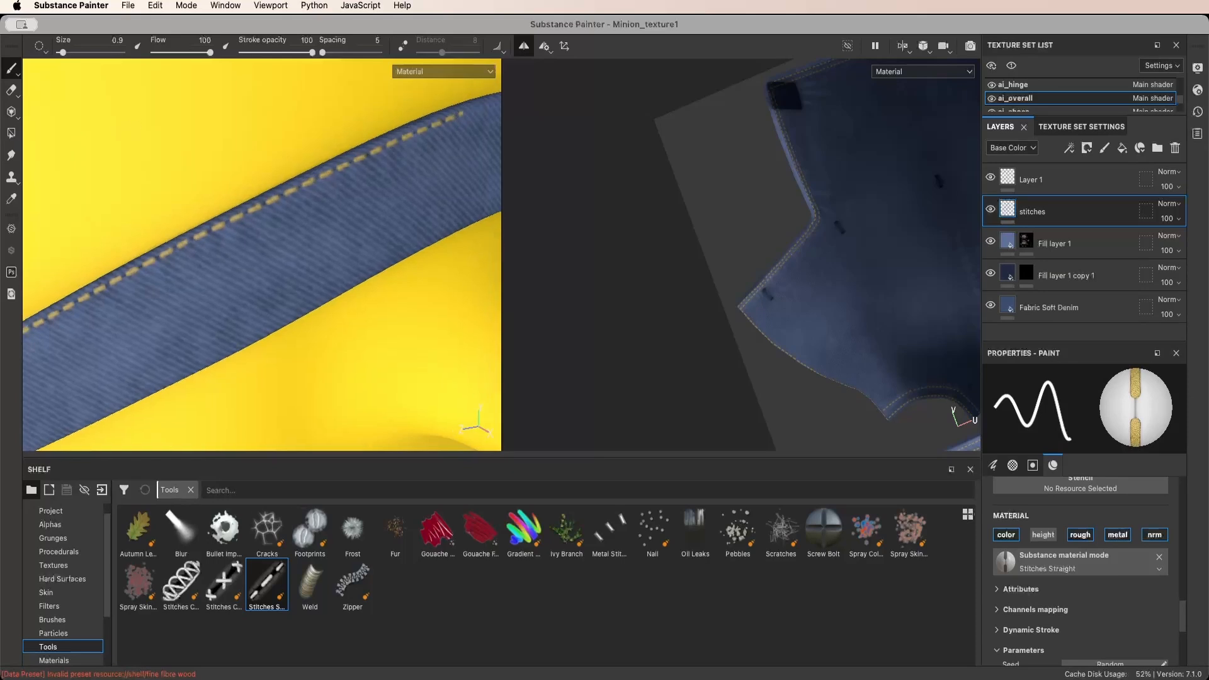
Extend the upper-edge row along the strap's rising curve, trimming the end stitches where sections join
{"action": "left_click_drag", "start_coordinate": [467, 107], "coordinate": [308, 189], "text": "alt"}
{"action": "scroll", "coordinate": [306, 191], "scroll_direction": "up", "scroll_amount": 3}
{"action": "key", "text": "e"}
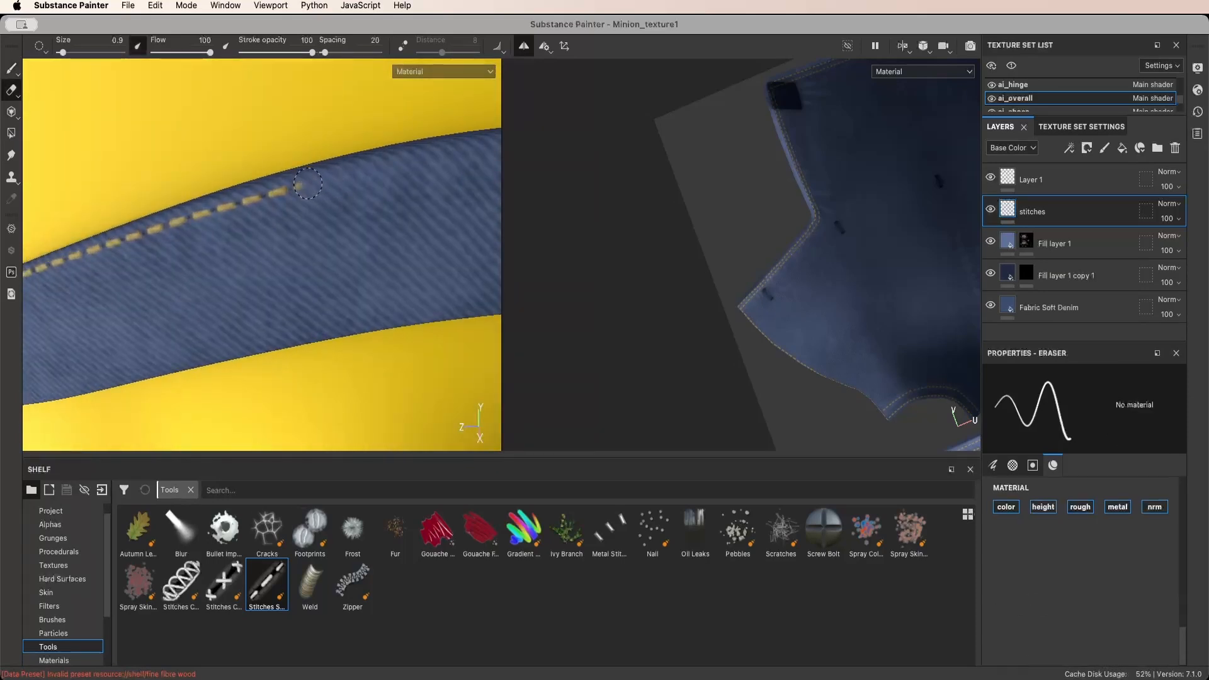
{"action": "key", "text": "1"}
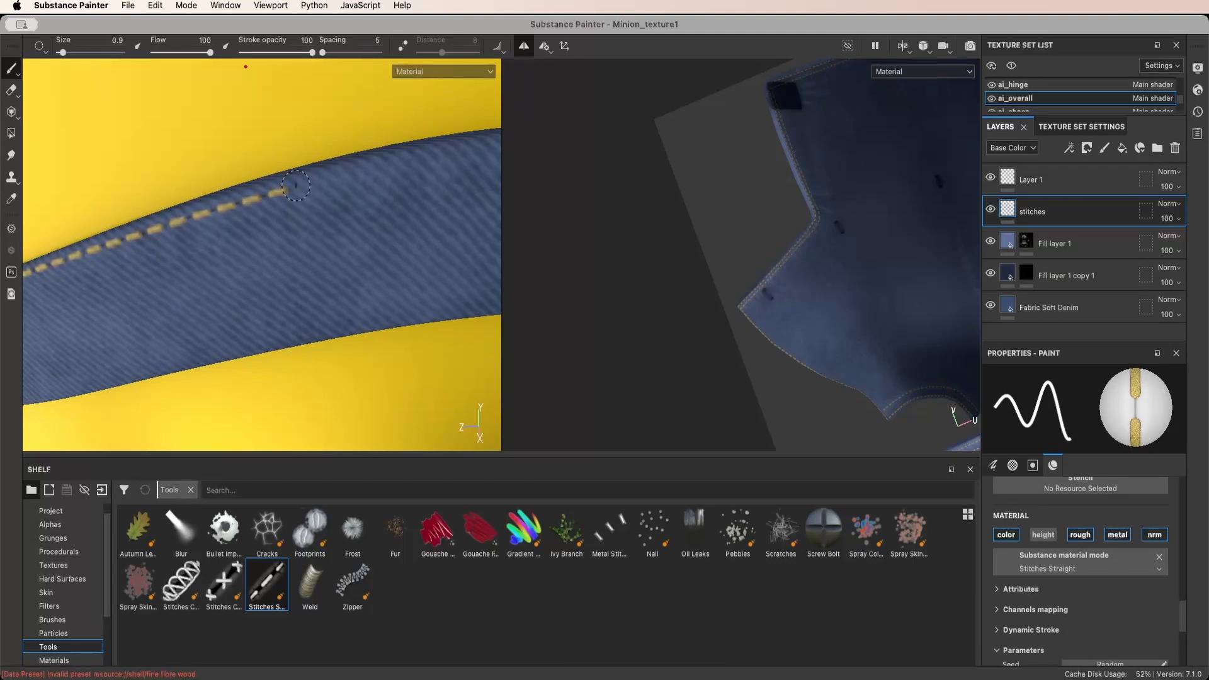
{"action": "left_click", "coordinate": [433, 153], "text": "shift"}
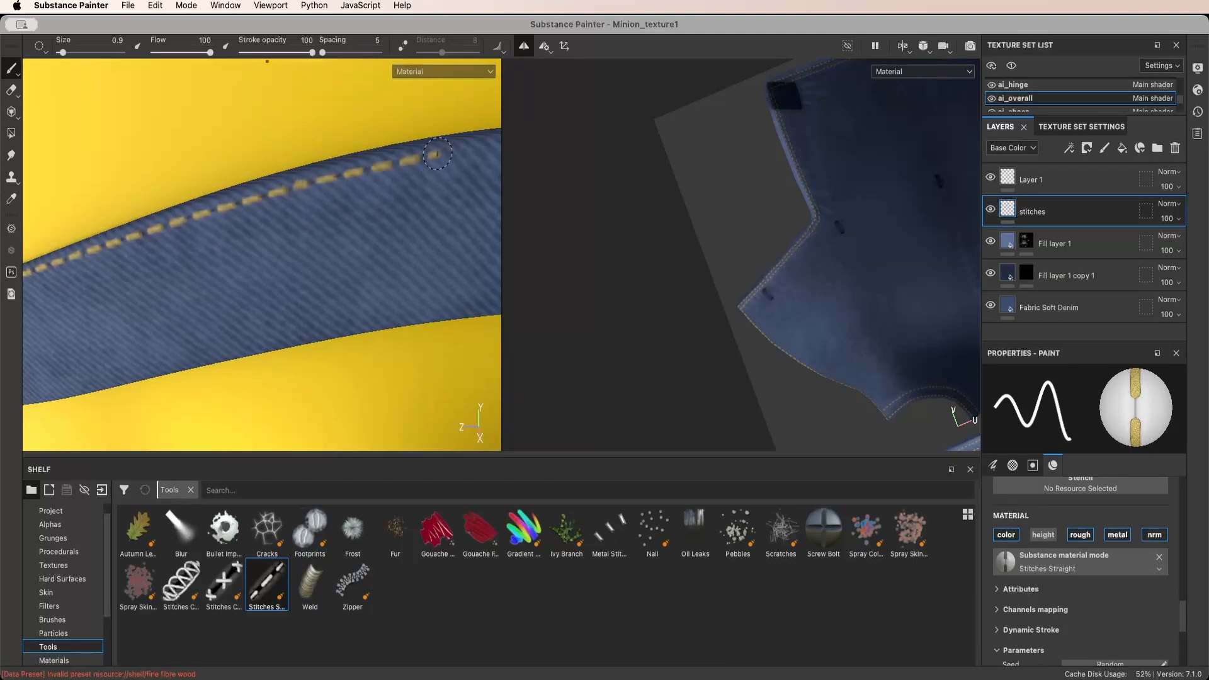
{"action": "middle_click_drag", "start_coordinate": [444, 161], "coordinate": [274, 185], "text": "alt"}
{"action": "key", "text": "2"}
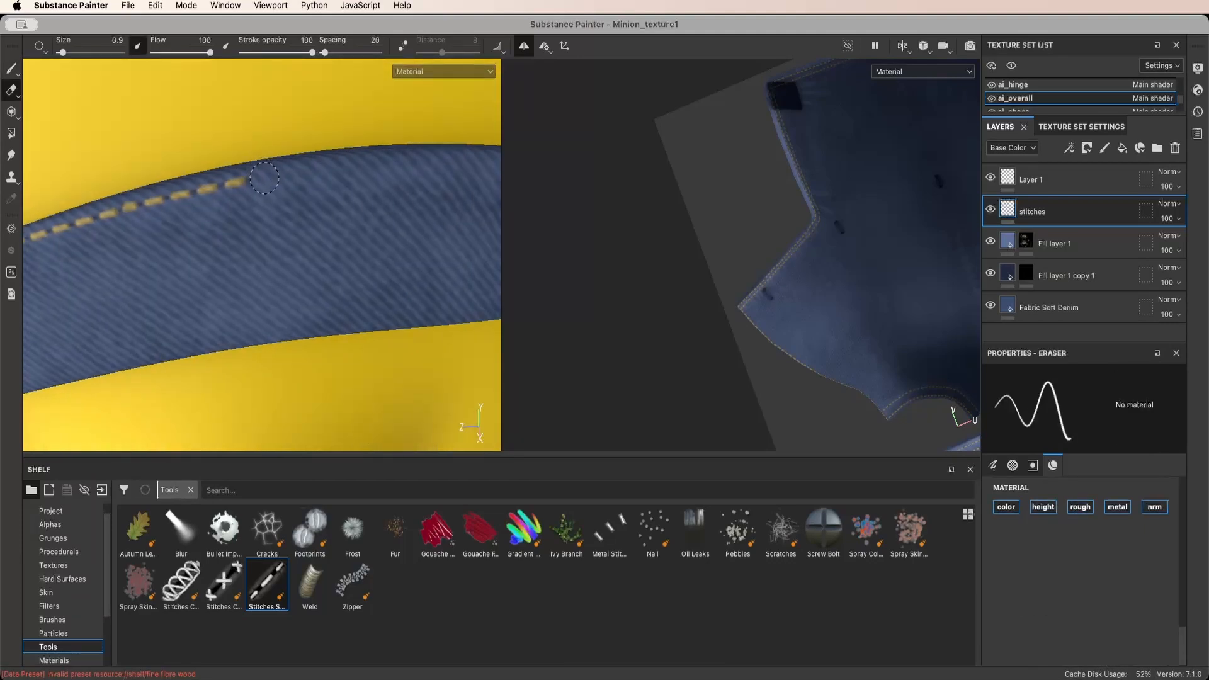
{"action": "scroll", "coordinate": [296, 183], "scroll_direction": "down", "scroll_amount": 5}
{"action": "scroll", "coordinate": [297, 183], "scroll_direction": "up", "scroll_amount": 8}
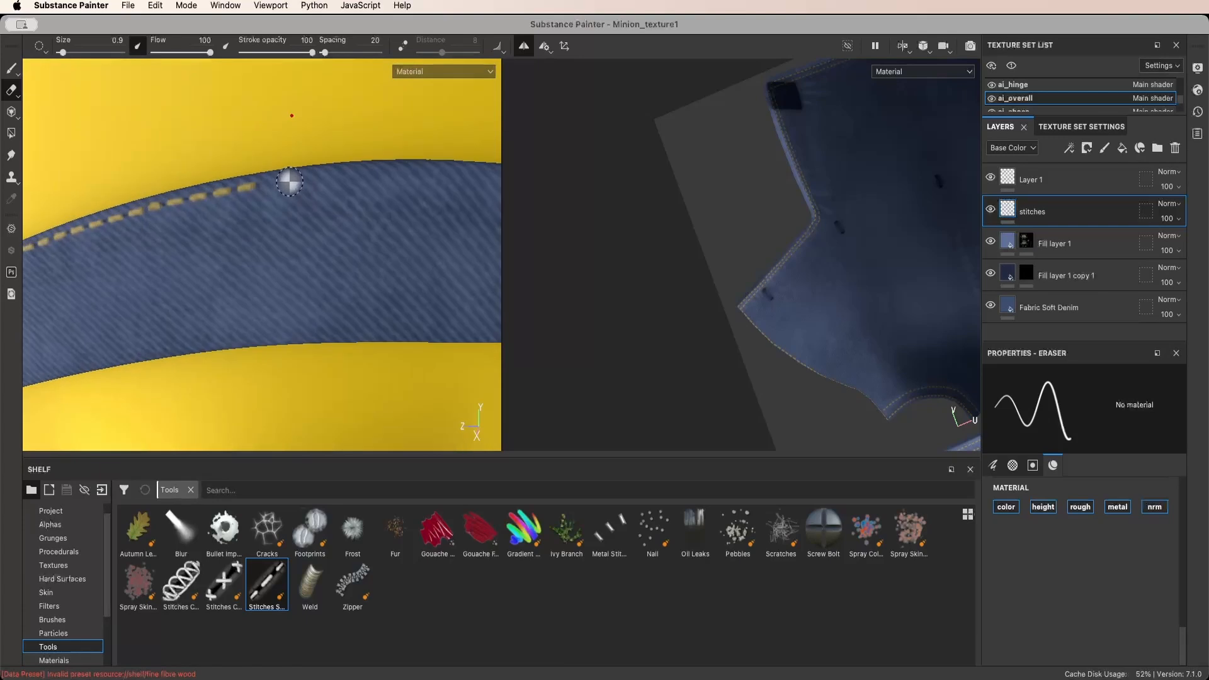
Carry the upper-edge stitch row over the strap's highest point and down toward the back
{"action": "key", "text": "1"}
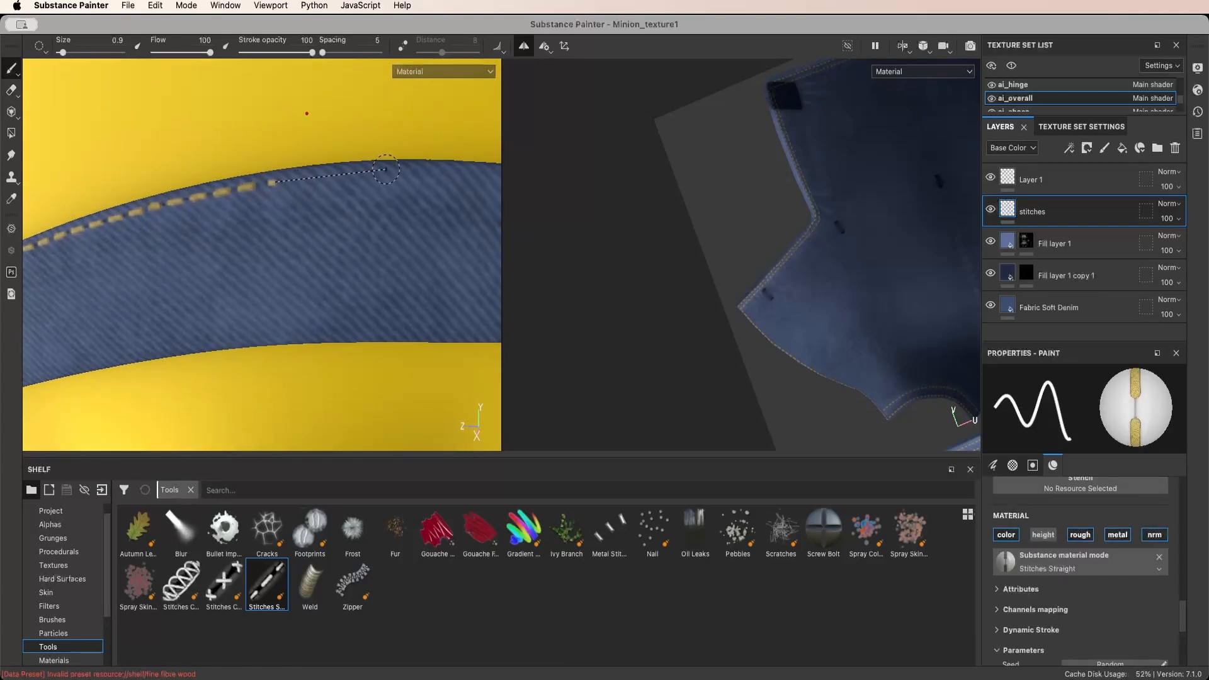
{"action": "left_click", "coordinate": [386, 168], "text": "shift"}
{"action": "left_click", "coordinate": [498, 173], "text": "shift"}
{"action": "middle_click_drag", "start_coordinate": [497, 173], "coordinate": [235, 174], "text": "alt"}
{"action": "right_click_drag", "start_coordinate": [237, 175], "coordinate": [246, 173], "text": "shift"}
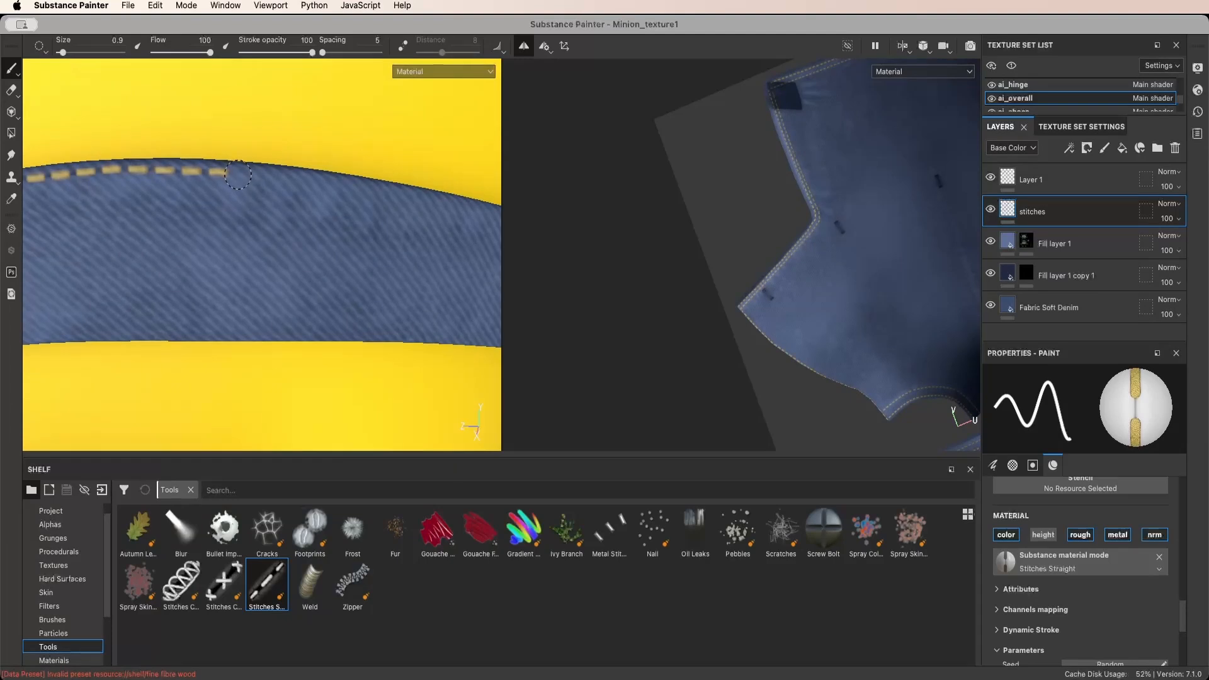
{"action": "left_click", "coordinate": [411, 199], "text": "shift"}
{"action": "left_click", "coordinate": [485, 214], "text": "shift"}
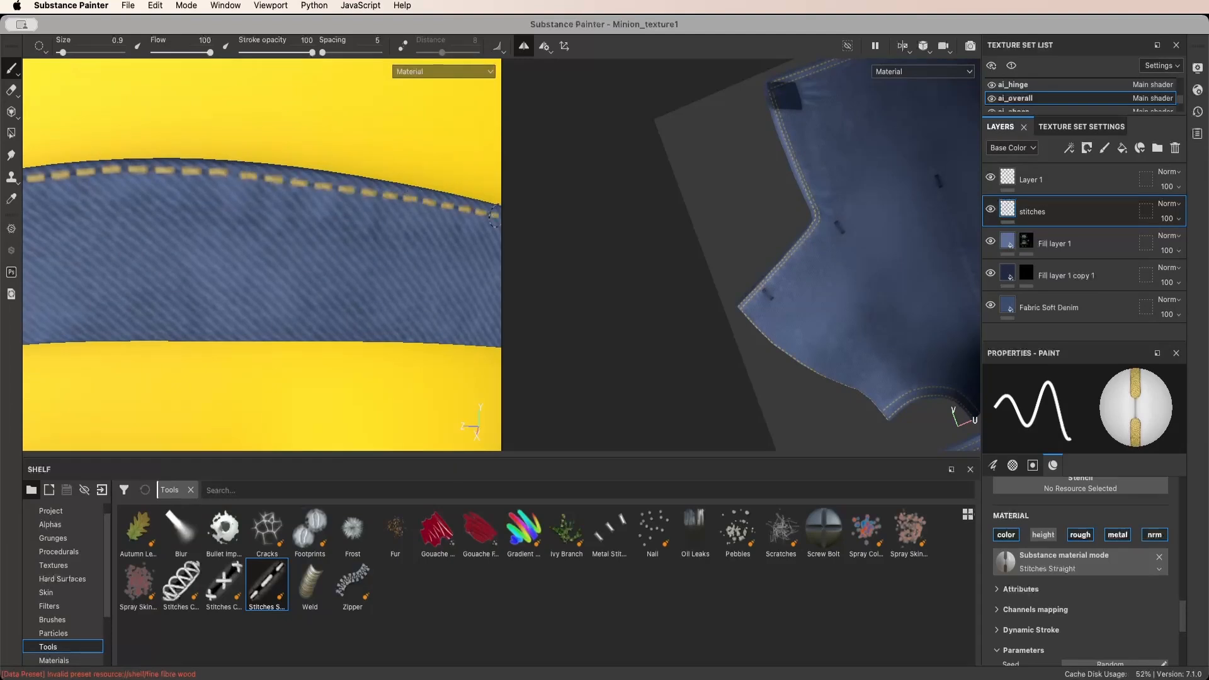
Paint the upper-edge row down to the back button of the strap and trim its end above the button
{"action": "mouse_move", "coordinate": [485, 215]}
{"action": "left_mouse_down", "text": "alt"}
{"action": "mouse_move", "coordinate": [302, 204]}
{"action": "mouse_move", "coordinate": [334, 221]}
{"action": "mouse_move", "coordinate": [218, 202]}
{"action": "mouse_move", "coordinate": [171, 168]}
{"action": "left_mouse_up", "text": "alt"}
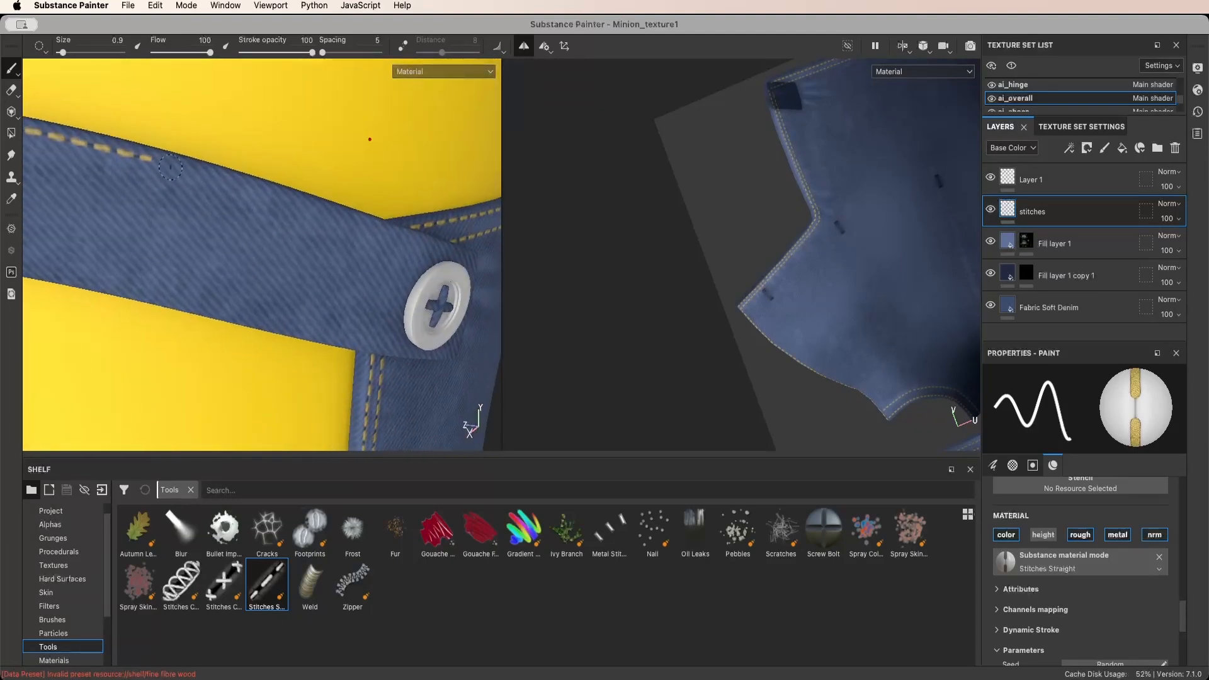
{"action": "left_click", "coordinate": [290, 199], "text": "shift"}
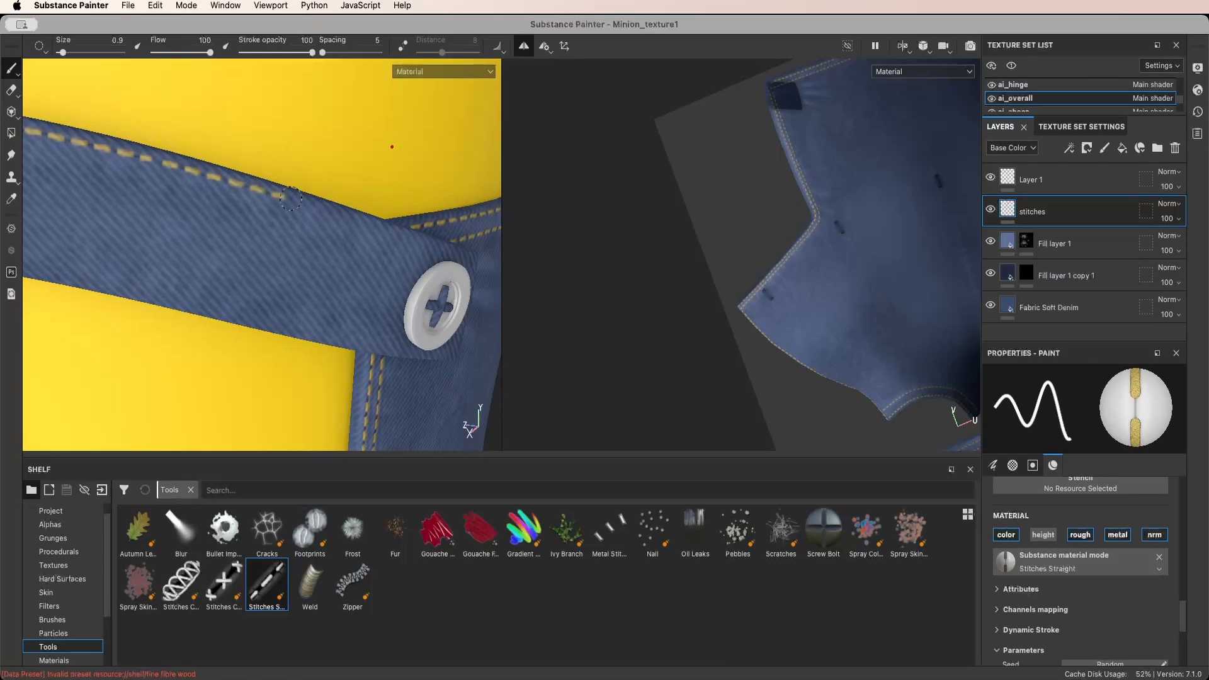
{"action": "left_click", "coordinate": [372, 225], "text": "shift"}
{"action": "left_click", "coordinate": [444, 250], "text": "shift"}
{"action": "left_click_drag", "start_coordinate": [434, 246], "coordinate": [283, 211], "text": "alt"}
{"action": "right_click_drag", "start_coordinate": [245, 211], "coordinate": [270, 198], "text": "alt"}
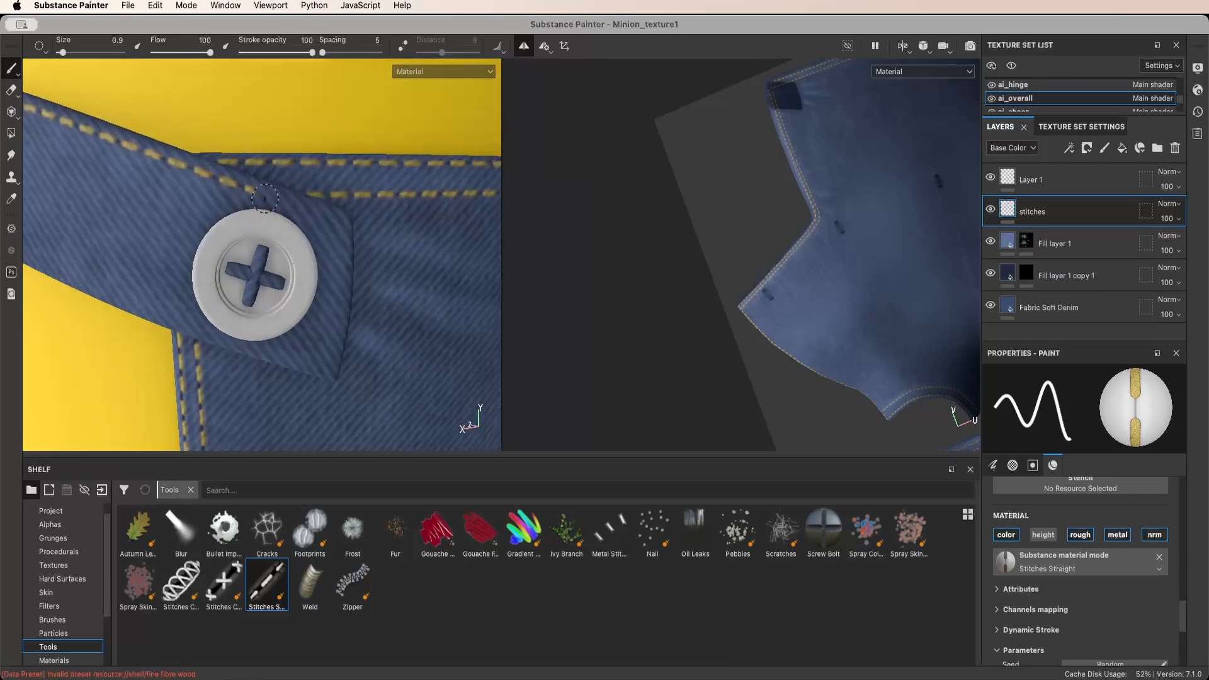
{"action": "key", "text": "e"}
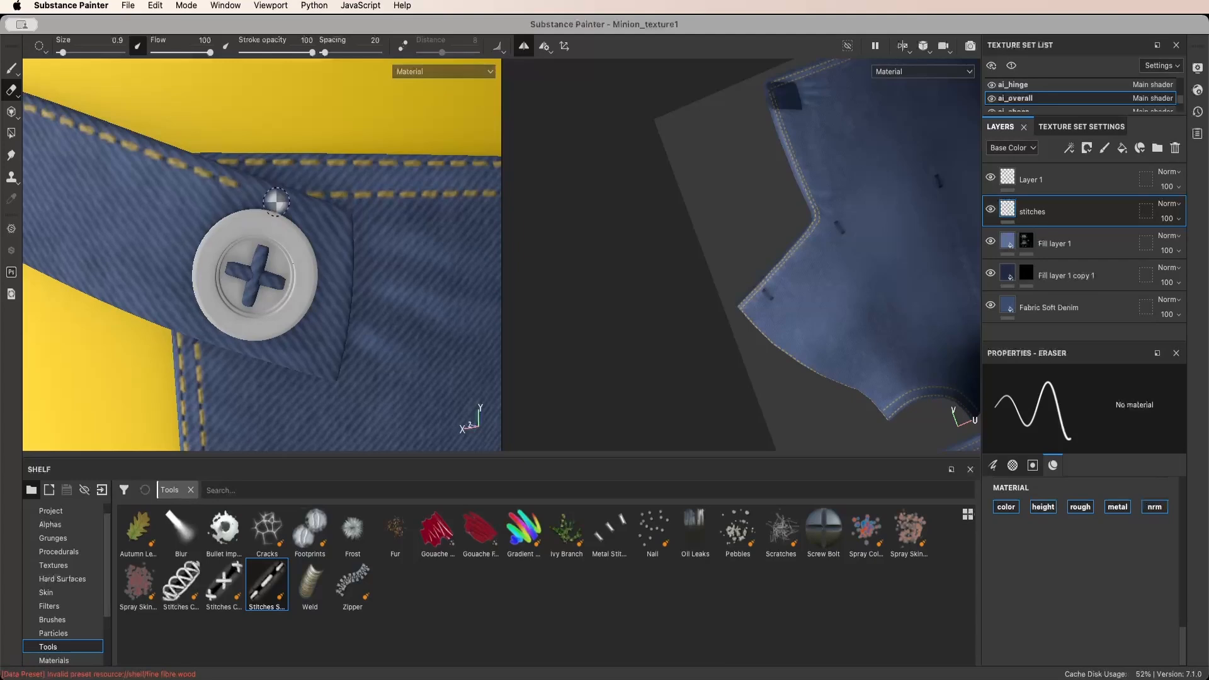
Stitch around the strap's back end beside the button and onto the start of the strap's lower edge
{"action": "key", "text": "1"}
{"action": "left_click_drag", "start_coordinate": [246, 187], "coordinate": [348, 245]}
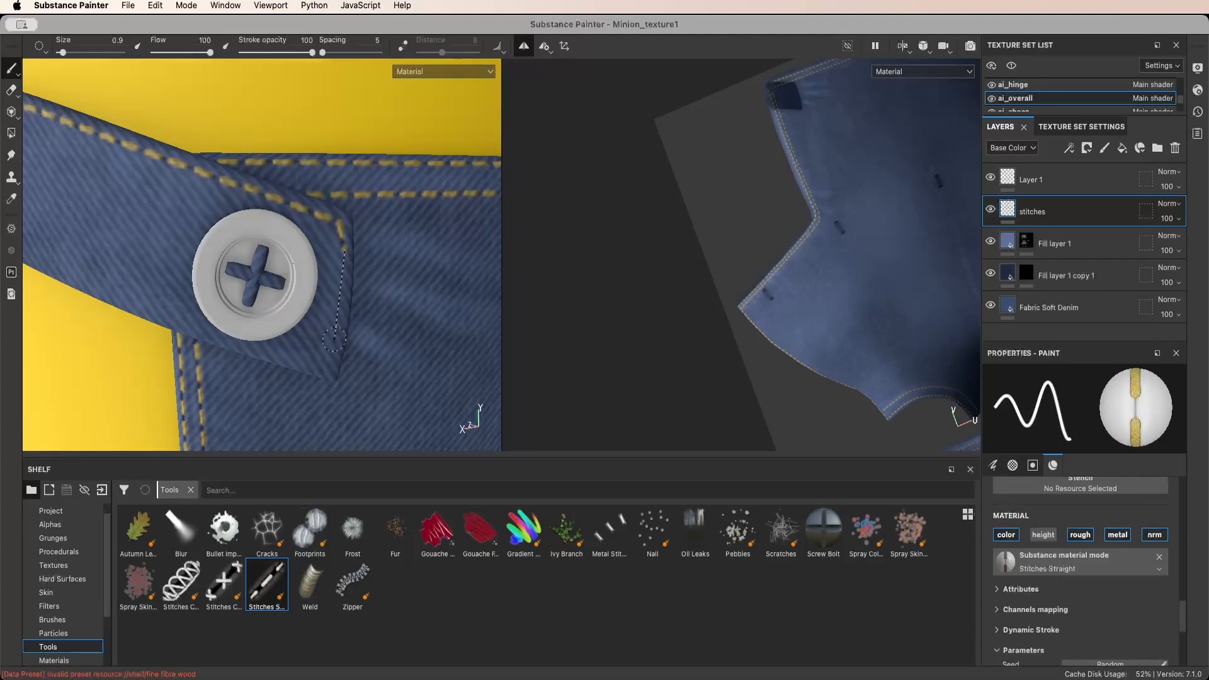
{"action": "left_click", "coordinate": [337, 326], "text": "shift"}
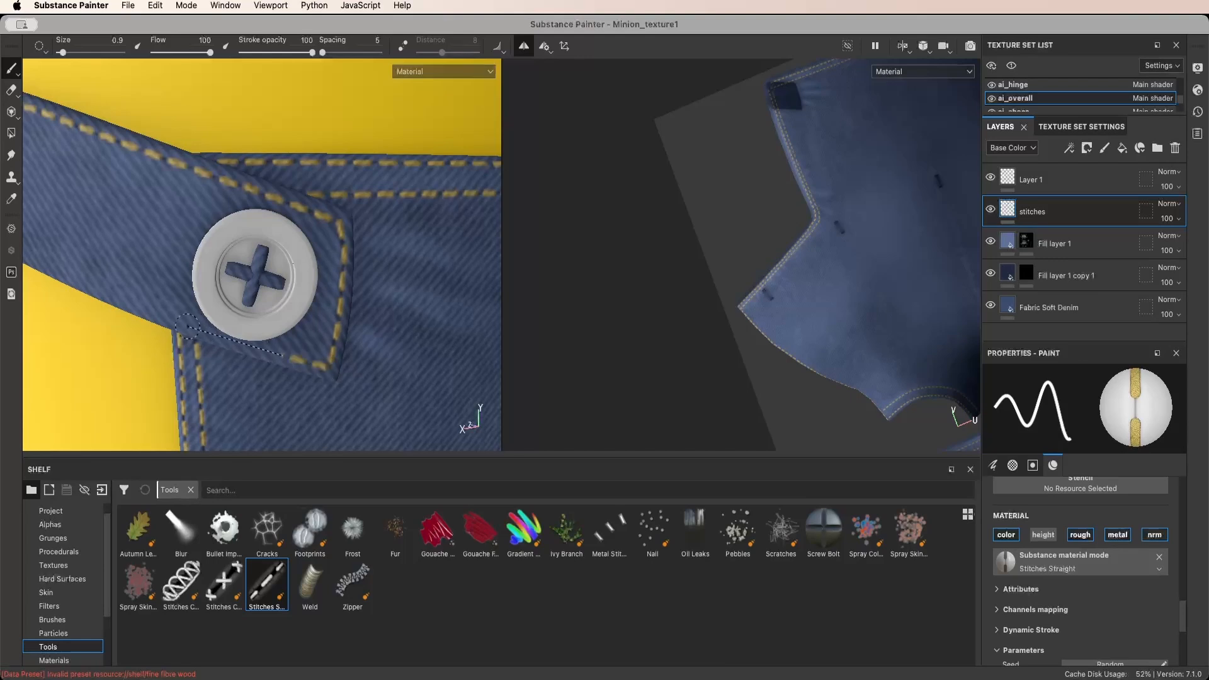
{"action": "left_click", "coordinate": [188, 327], "text": "shift"}
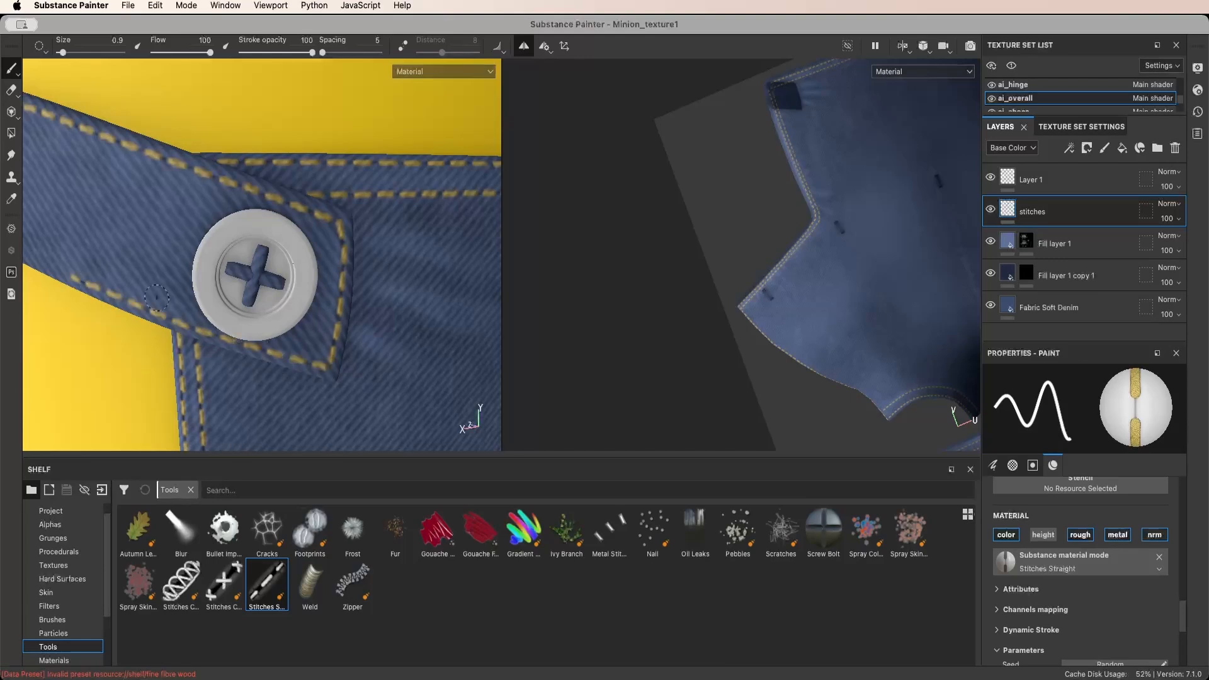
Trim the end of the lower-edge row and continue it along the strap away from the back button
{"action": "scroll", "coordinate": [271, 303], "scroll_direction": "down", "scroll_amount": 6}
{"action": "key", "text": "e"}
{"action": "scroll", "coordinate": [289, 301], "scroll_direction": "up", "scroll_amount": 5}
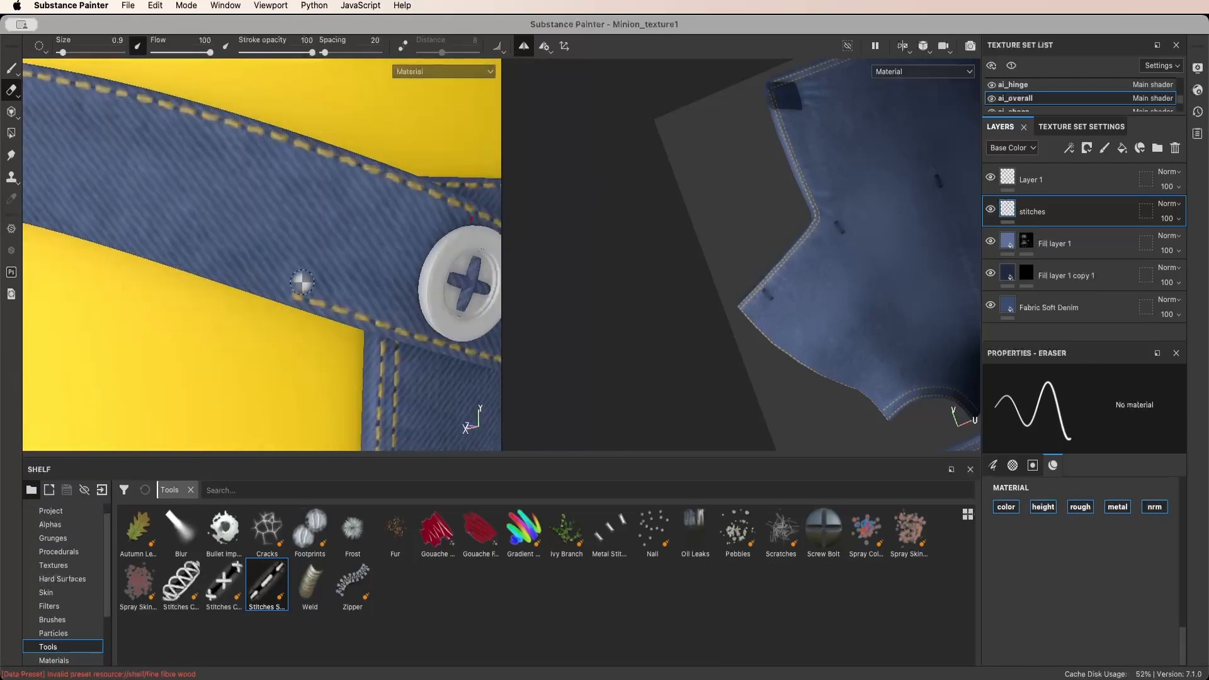
{"action": "key", "text": "1"}
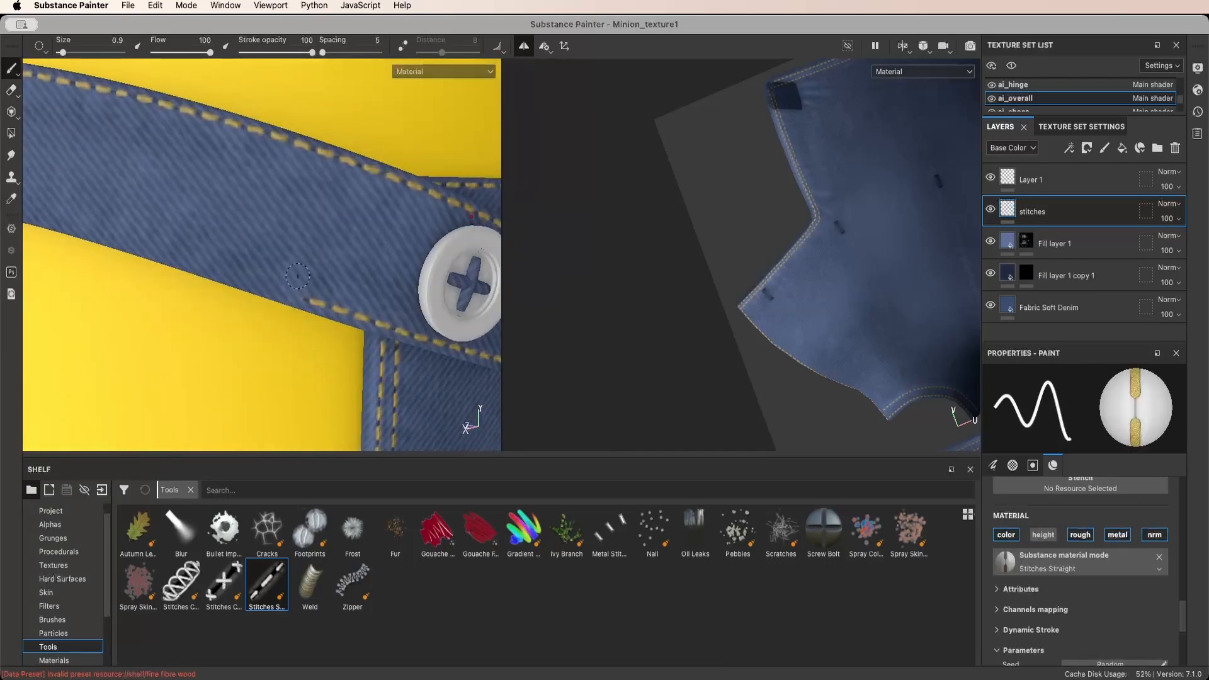
{"action": "key", "text": "e"}
{"action": "key", "text": "1"}
{"action": "left_click_drag", "start_coordinate": [302, 299], "coordinate": [72, 222]}
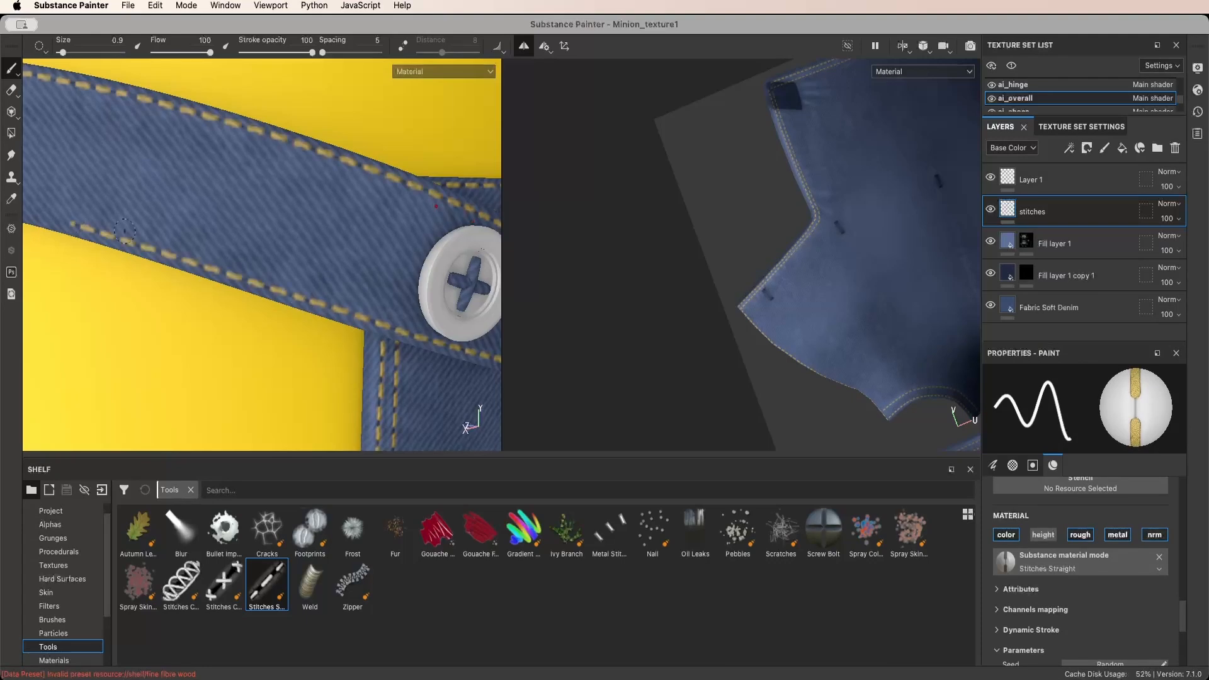
Trim the end of the strap's lower-edge stitch row and continue the row toward the strap's highest point
{"action": "middle_click_drag", "start_coordinate": [124, 231], "coordinate": [321, 281], "text": "alt"}
{"action": "key", "text": "2"}
{"action": "left_click", "coordinate": [272, 281]}
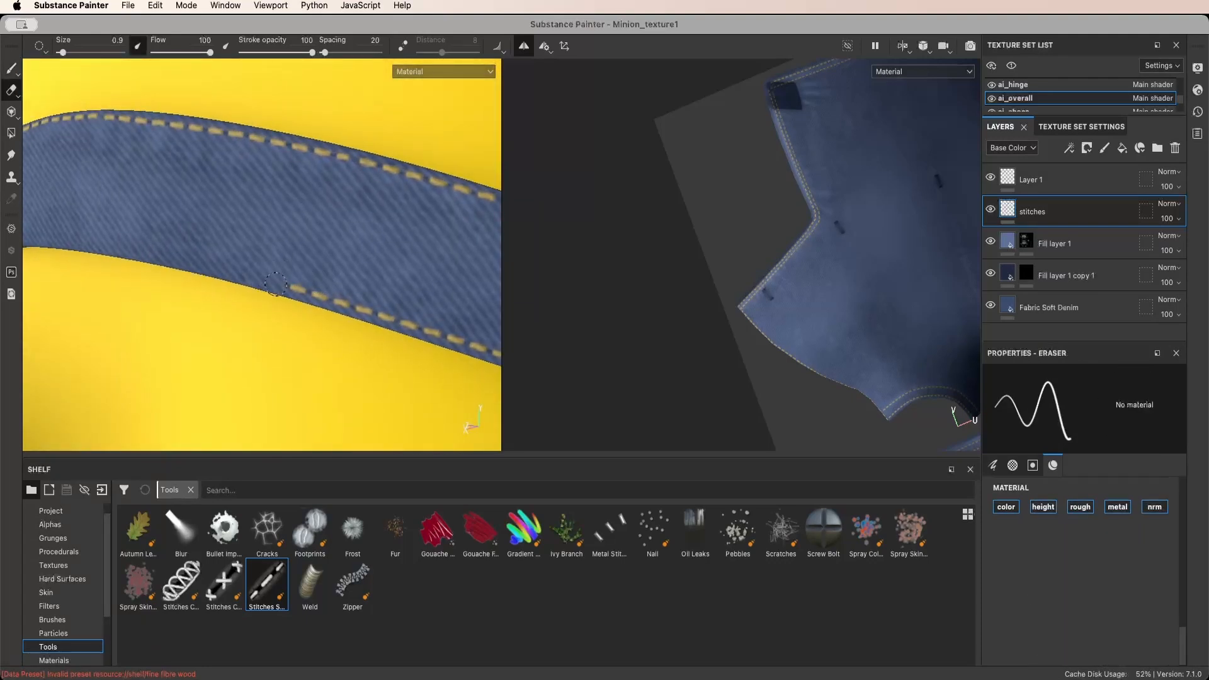
{"action": "left_click_drag", "start_coordinate": [251, 271], "coordinate": [270, 278], "text": "alt"}
{"action": "key", "text": "1"}
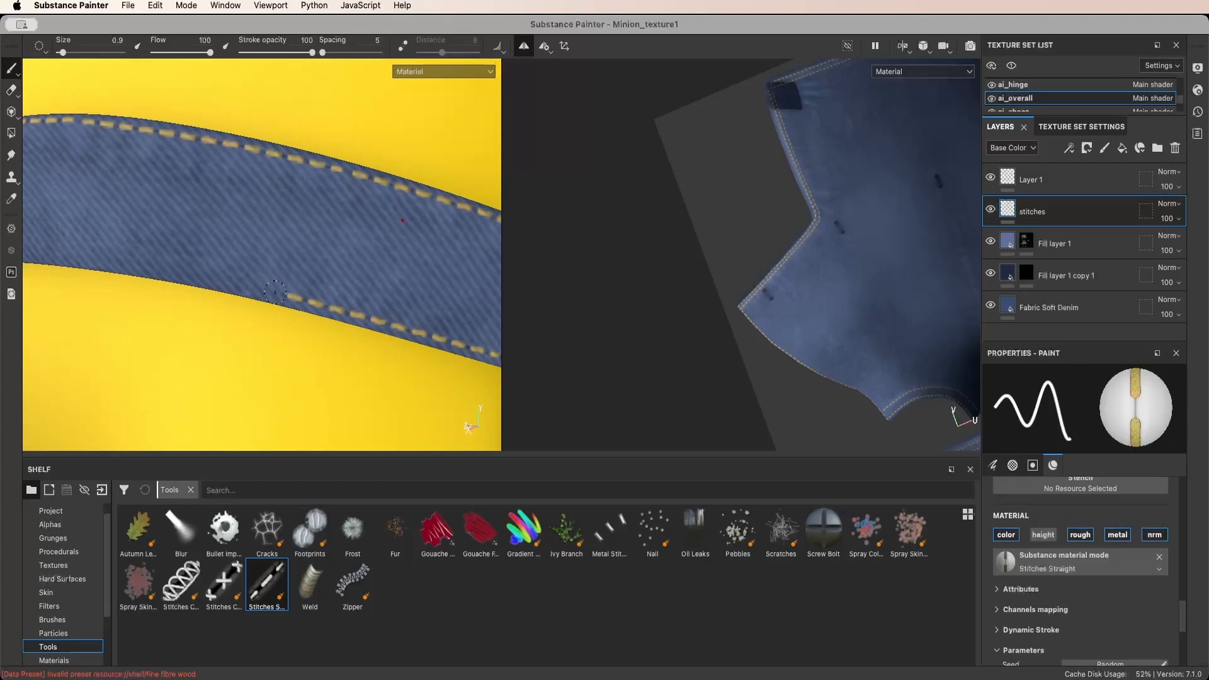
{"action": "left_click", "coordinate": [149, 263], "text": "shift"}
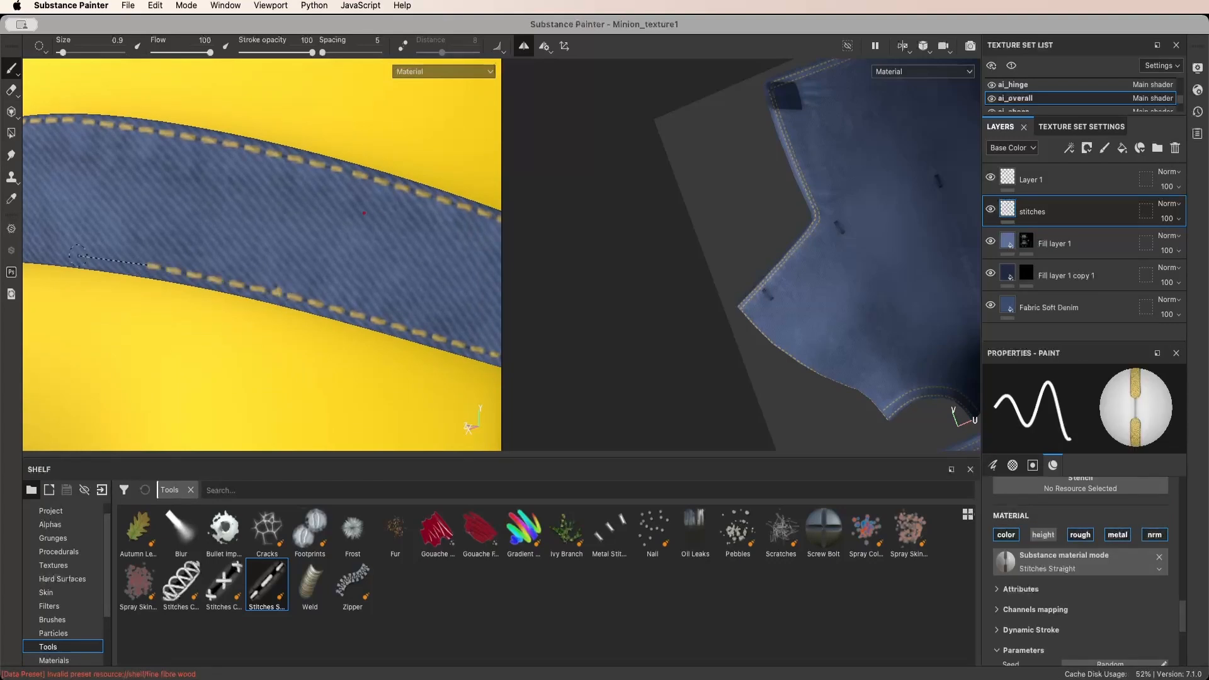
{"action": "left_click", "coordinate": [58, 253], "text": "shift"}
Carry the lower-edge stitch row over the strap's highest point and down toward the front
{"action": "left_click_drag", "start_coordinate": [63, 254], "coordinate": [266, 247], "text": "alt"}
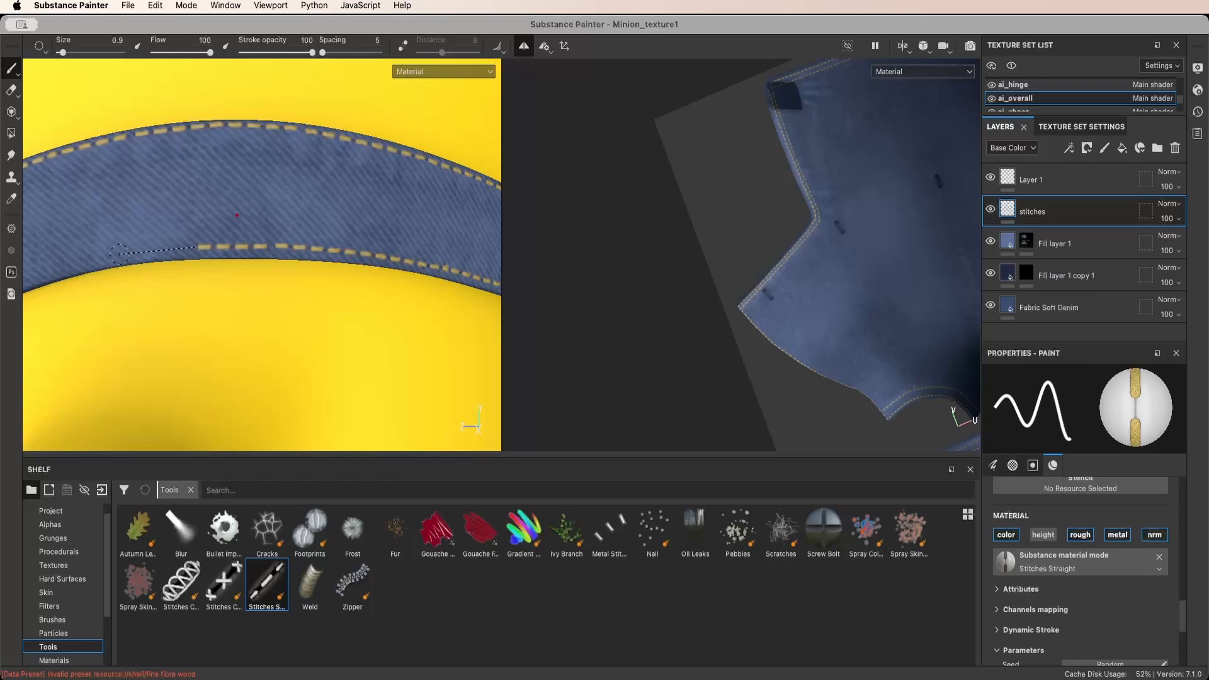
{"action": "left_click", "coordinate": [119, 253], "text": "shift"}
{"action": "left_click", "coordinate": [53, 269], "text": "shift"}
{"action": "mouse_move", "coordinate": [54, 269]}
{"action": "left_mouse_down", "text": "alt"}
{"action": "mouse_move", "coordinate": [265, 250]}
{"action": "mouse_move", "coordinate": [303, 214]}
{"action": "left_mouse_up", "text": "alt"}
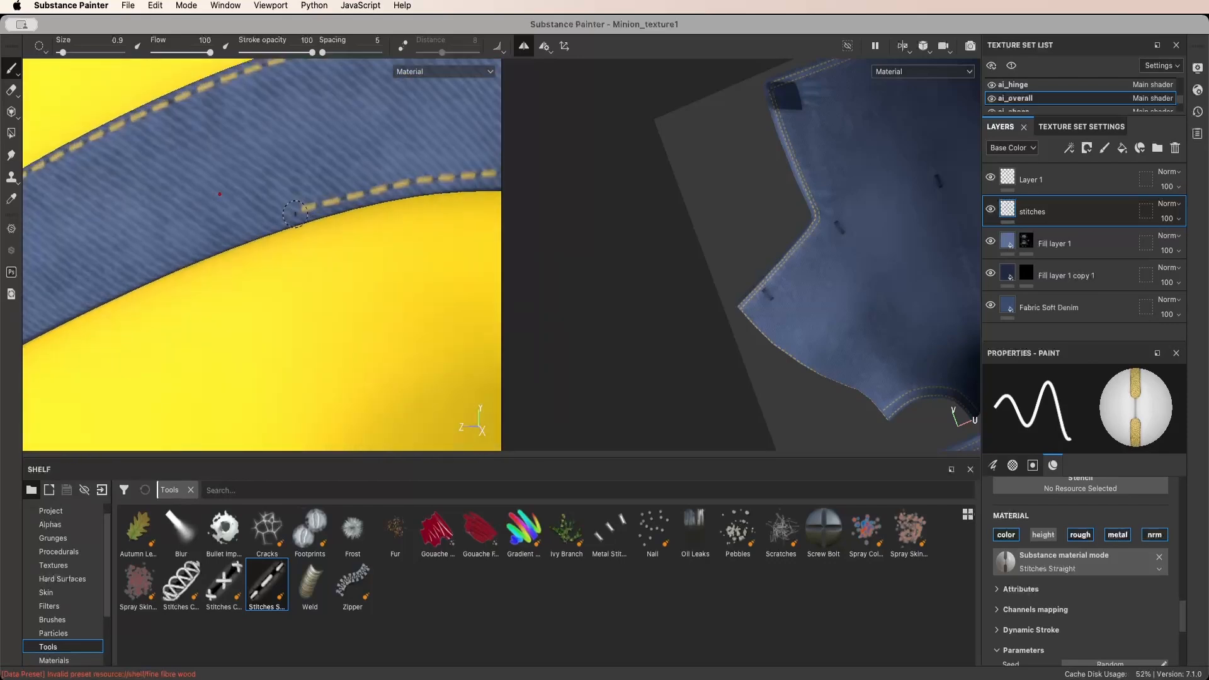
{"action": "left_click", "coordinate": [136, 276], "text": "shift"}
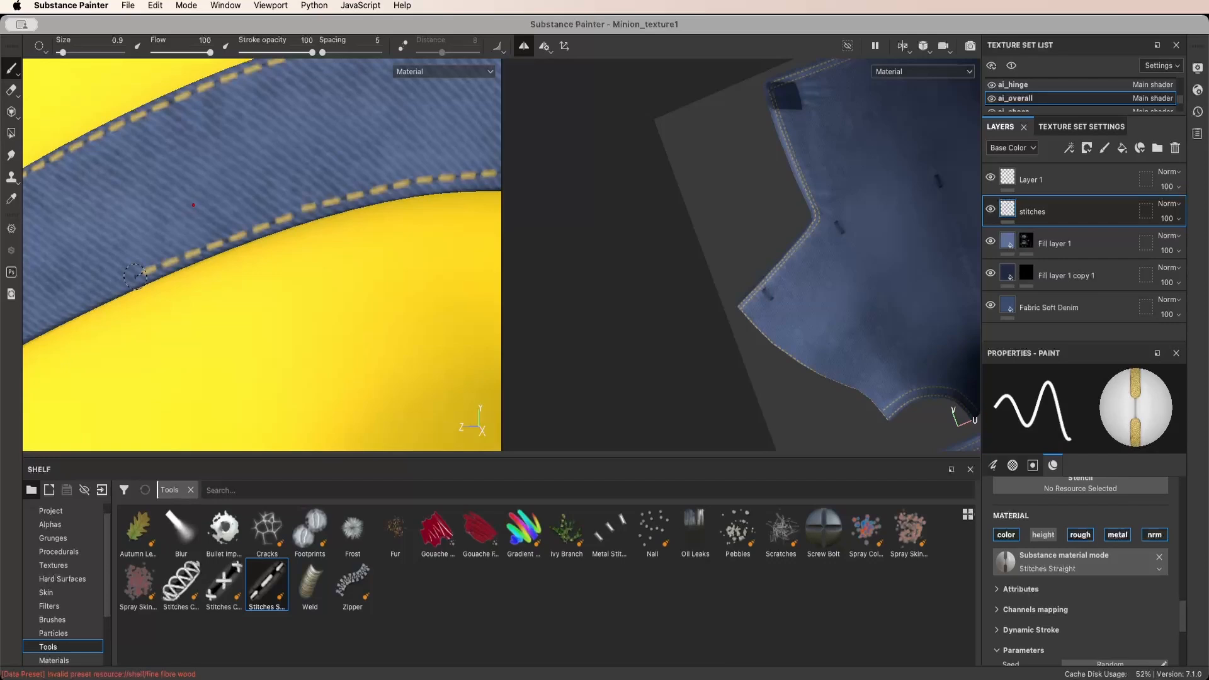
{"action": "left_click", "coordinate": [46, 317], "text": "shift"}
Paint the lower-edge row down past the front button to the corner of the strap's front end
{"action": "mouse_move", "coordinate": [45, 317]}
{"action": "left_mouse_down", "text": "alt"}
{"action": "mouse_move", "coordinate": [75, 278]}
{"action": "mouse_move", "coordinate": [376, 161]}
{"action": "mouse_move", "coordinate": [415, 219]}
{"action": "left_mouse_up", "text": "alt"}
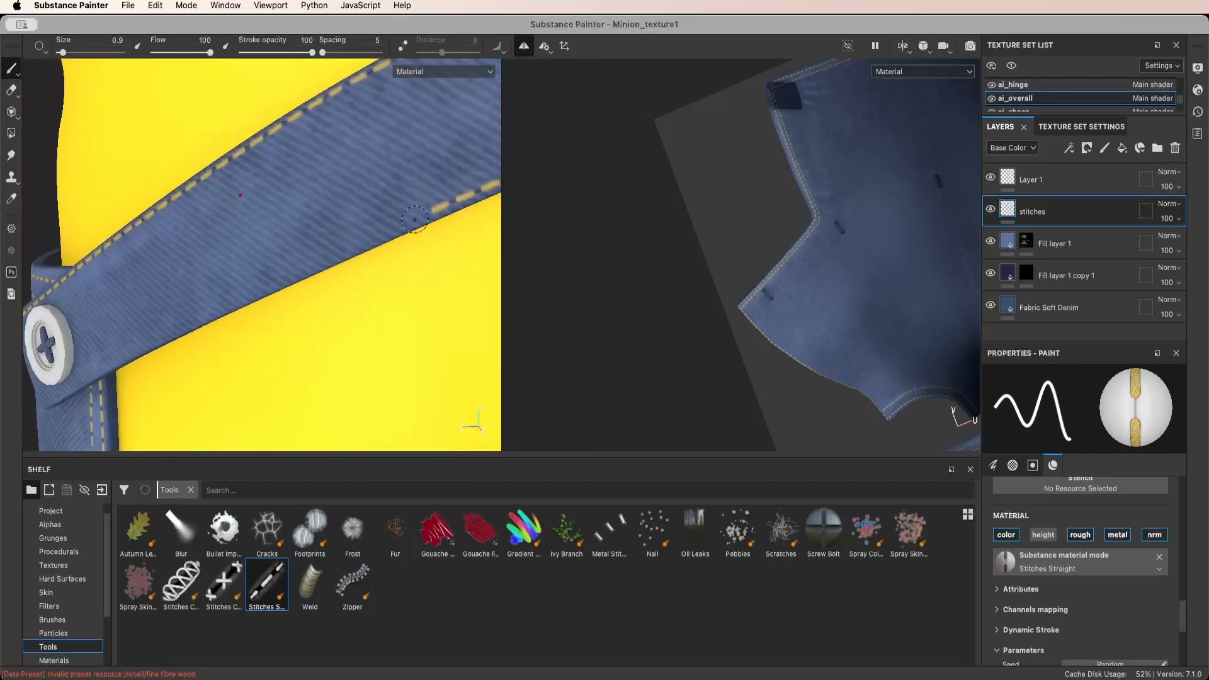
{"action": "left_click", "coordinate": [302, 266], "text": "shift"}
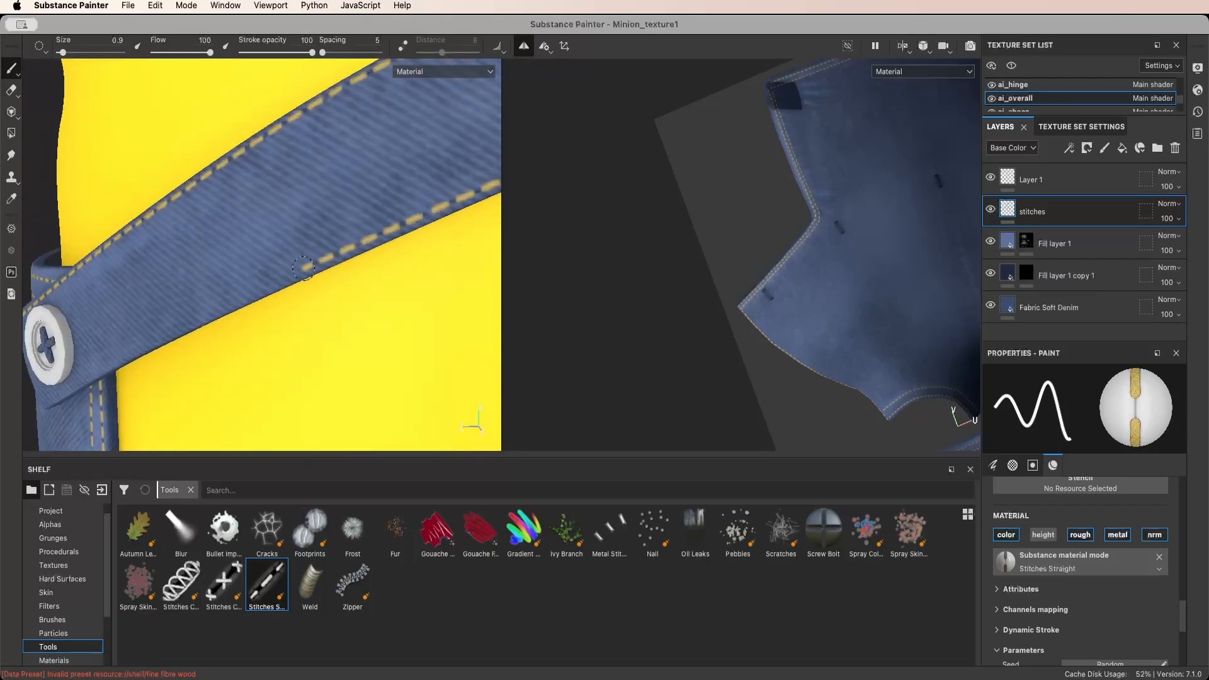
{"action": "left_click", "coordinate": [175, 329], "text": "shift"}
{"action": "left_click_drag", "start_coordinate": [106, 360], "coordinate": [236, 300], "text": "alt"}
{"action": "scroll", "coordinate": [235, 315], "scroll_direction": "up", "scroll_amount": 5}
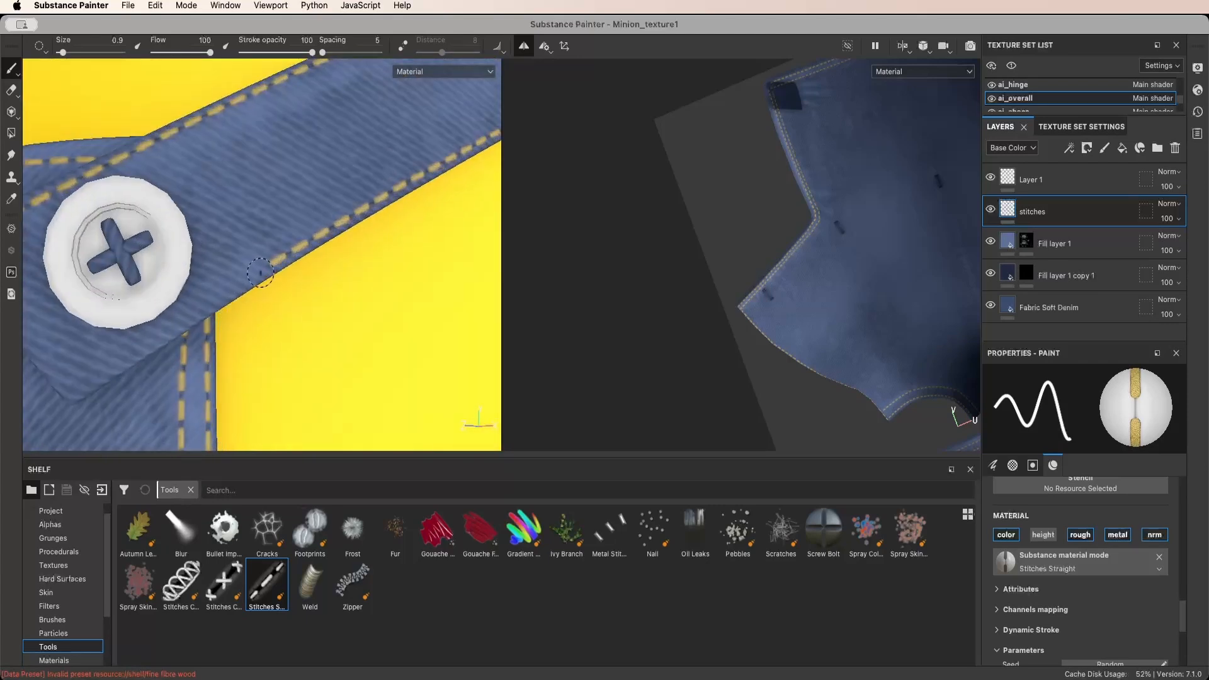
{"action": "left_click", "coordinate": [155, 336], "text": "shift"}
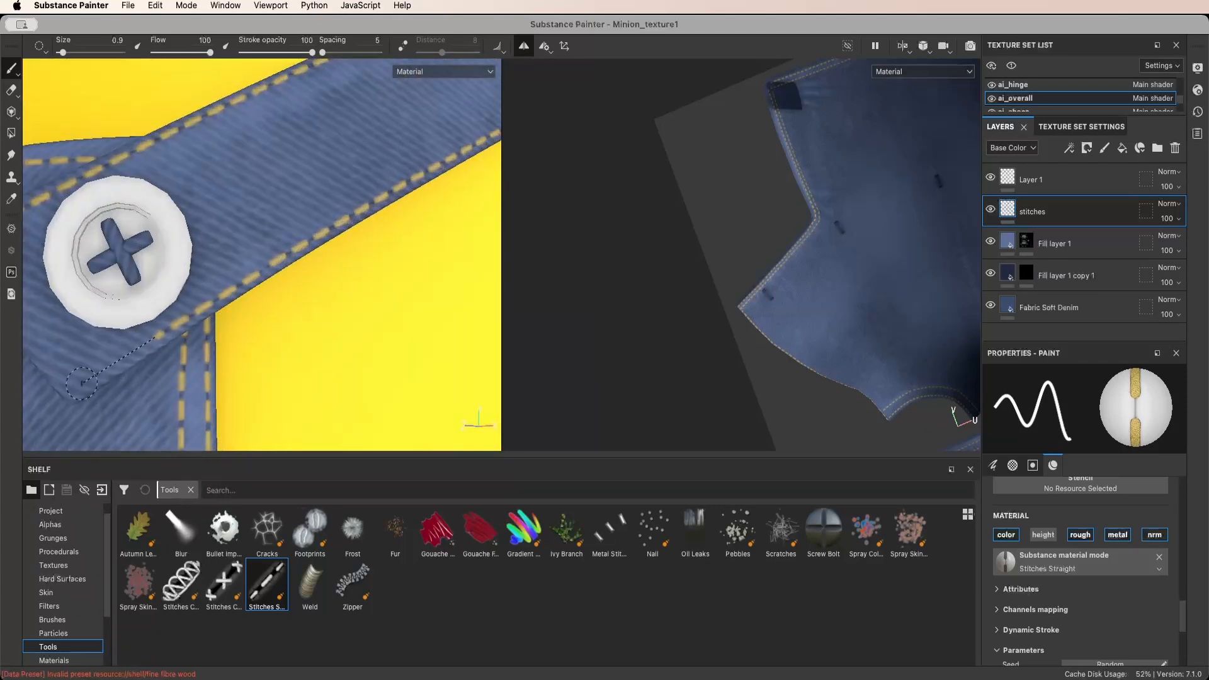
{"action": "left_click", "coordinate": [86, 386], "text": "shift"}
{"action": "mouse_move", "coordinate": [70, 384]}
{"action": "left_mouse_down", "text": "alt"}
{"action": "mouse_move", "coordinate": [112, 251]}
{"action": "mouse_move", "coordinate": [159, 367]}
{"action": "left_mouse_up", "text": "alt"}
Examine the strap and overall stitching from the front, sides and back of the Minion
{"action": "scroll", "coordinate": [178, 391], "scroll_direction": "down", "scroll_amount": 6}
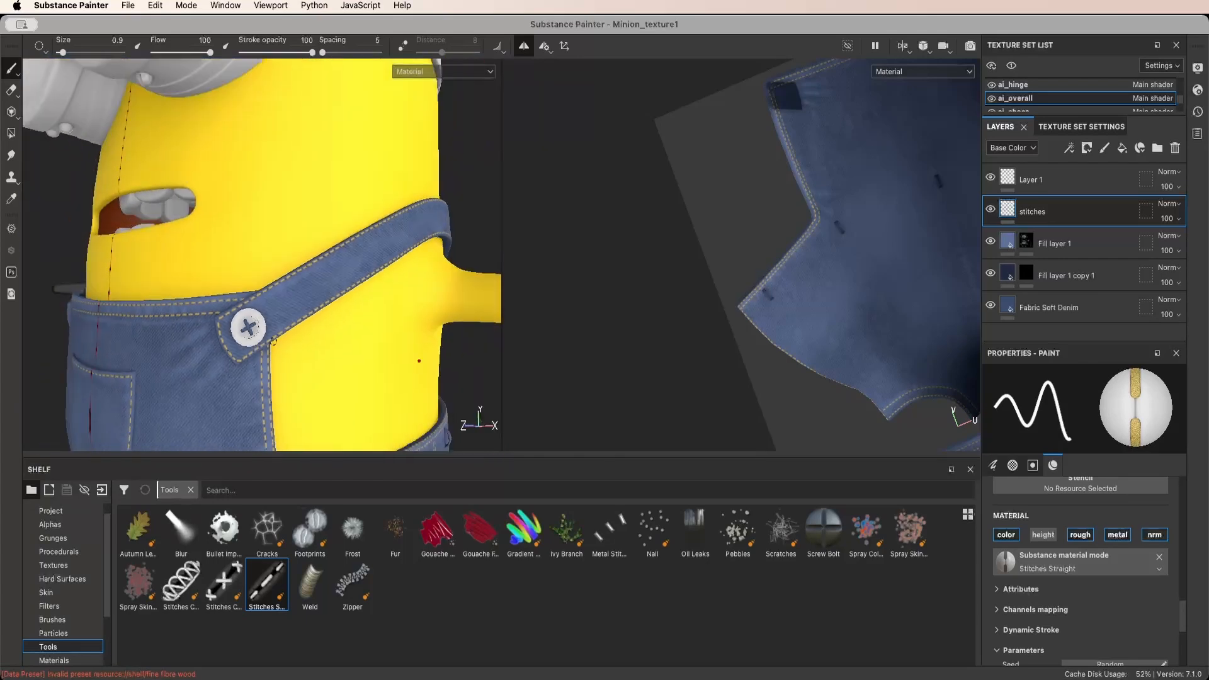
{"action": "scroll", "coordinate": [287, 337], "scroll_direction": "down", "scroll_amount": 4}
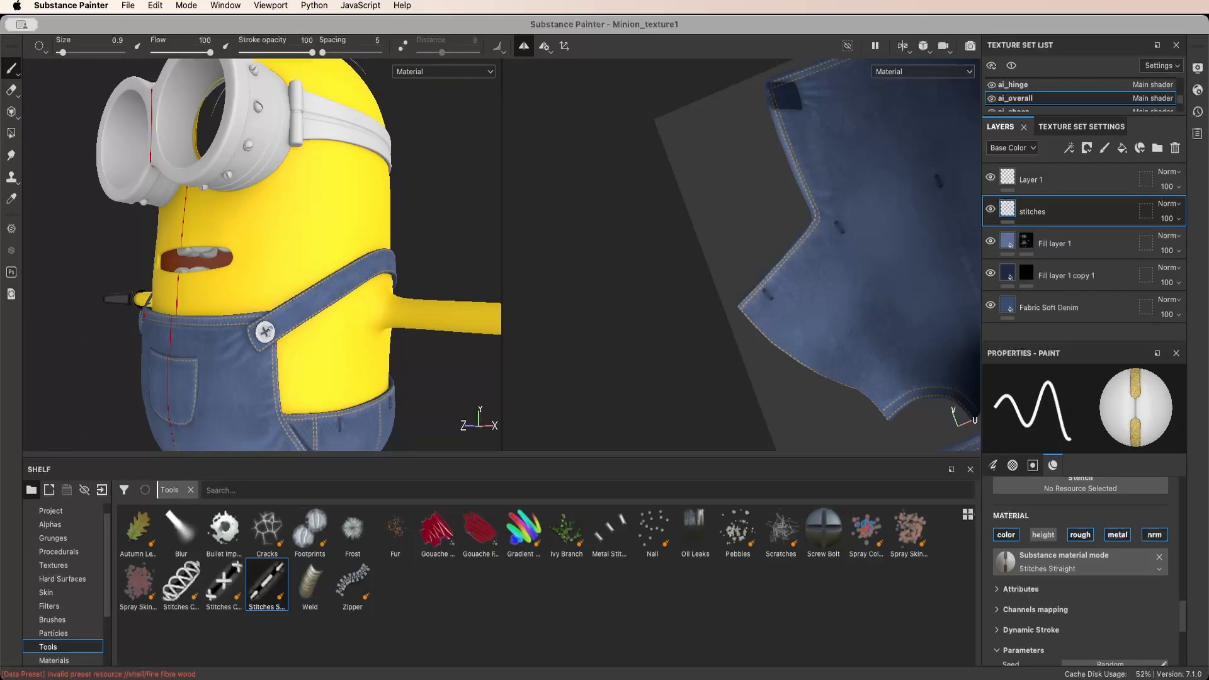
{"action": "left_click_drag", "start_coordinate": [270, 328], "coordinate": [381, 323], "text": "alt"}
{"action": "right_click_drag", "start_coordinate": [315, 328], "coordinate": [391, 327], "text": "shift"}
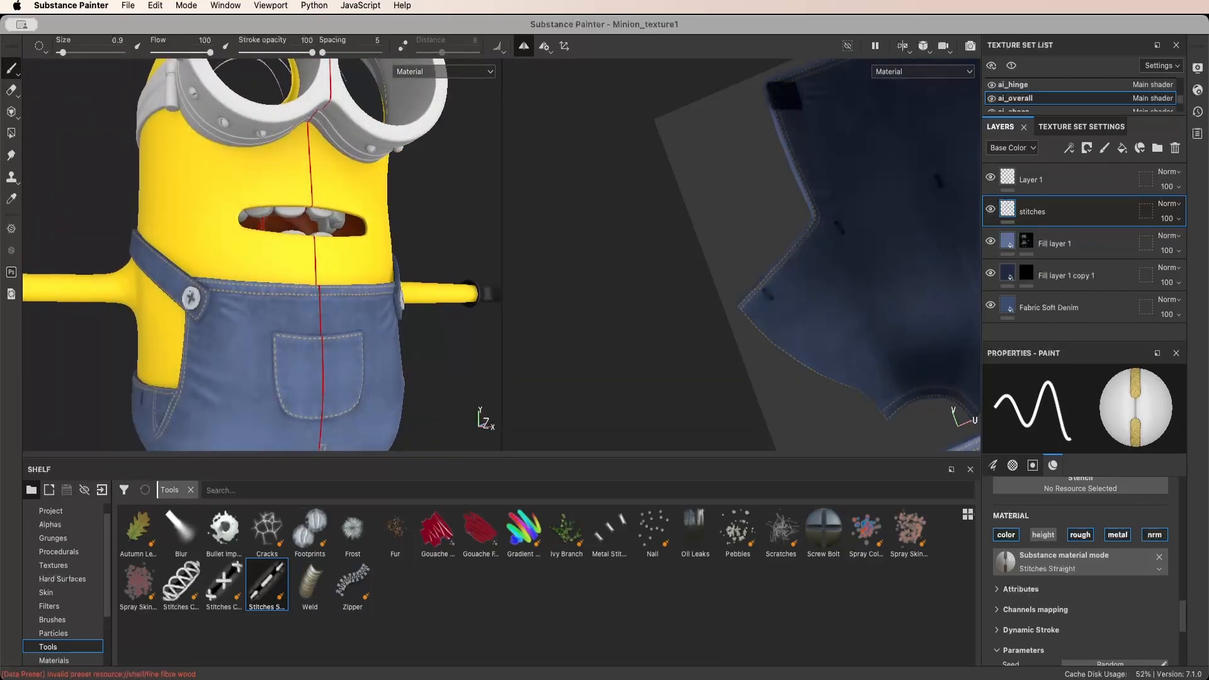
{"action": "left_click_drag", "start_coordinate": [277, 327], "coordinate": [340, 328], "text": "alt"}
{"action": "scroll", "coordinate": [284, 328], "scroll_direction": "down", "scroll_amount": 3}
{"action": "left_click_drag", "start_coordinate": [252, 327], "coordinate": [403, 327], "text": "alt"}
{"action": "right_click_drag", "start_coordinate": [328, 328], "coordinate": [390, 328], "text": "shift"}
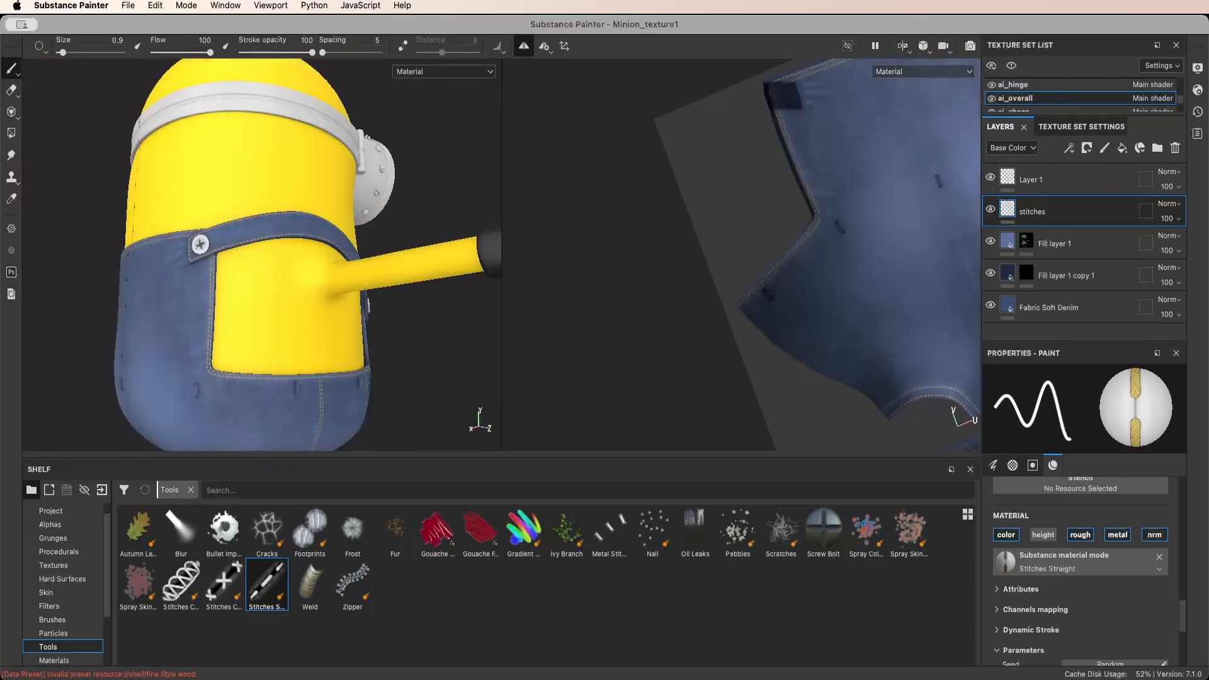
{"action": "left_click_drag", "start_coordinate": [277, 334], "coordinate": [378, 312], "text": "alt"}
Turn off symmetry painting and bring the front of the overalls into view
{"action": "left_click", "coordinate": [523, 46]}
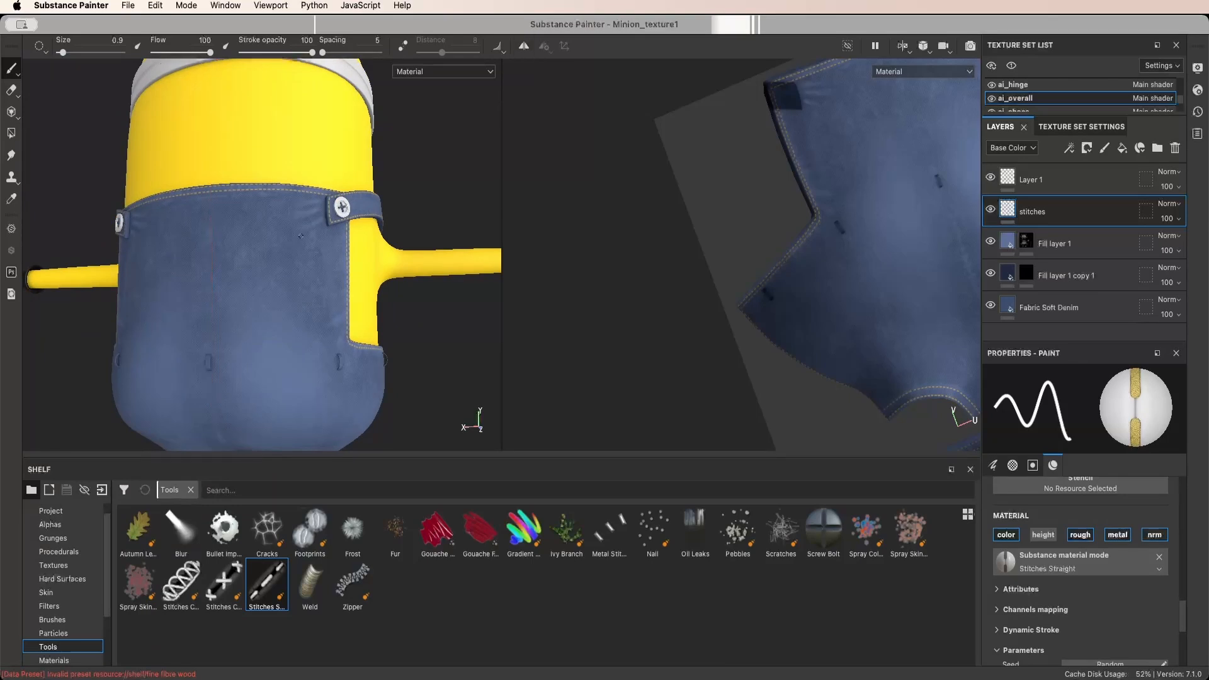
{"action": "scroll", "coordinate": [301, 235], "scroll_direction": "down", "scroll_amount": 3}
{"action": "left_click_drag", "start_coordinate": [300, 236], "coordinate": [113, 248], "text": "alt"}
{"action": "right_click_drag", "start_coordinate": [220, 296], "coordinate": [296, 296], "text": "shift"}
{"action": "middle_click_drag", "start_coordinate": [277, 274], "coordinate": [291, 303], "text": "alt"}
{"action": "left_click_drag", "start_coordinate": [291, 304], "coordinate": [298, 306], "text": "alt"}
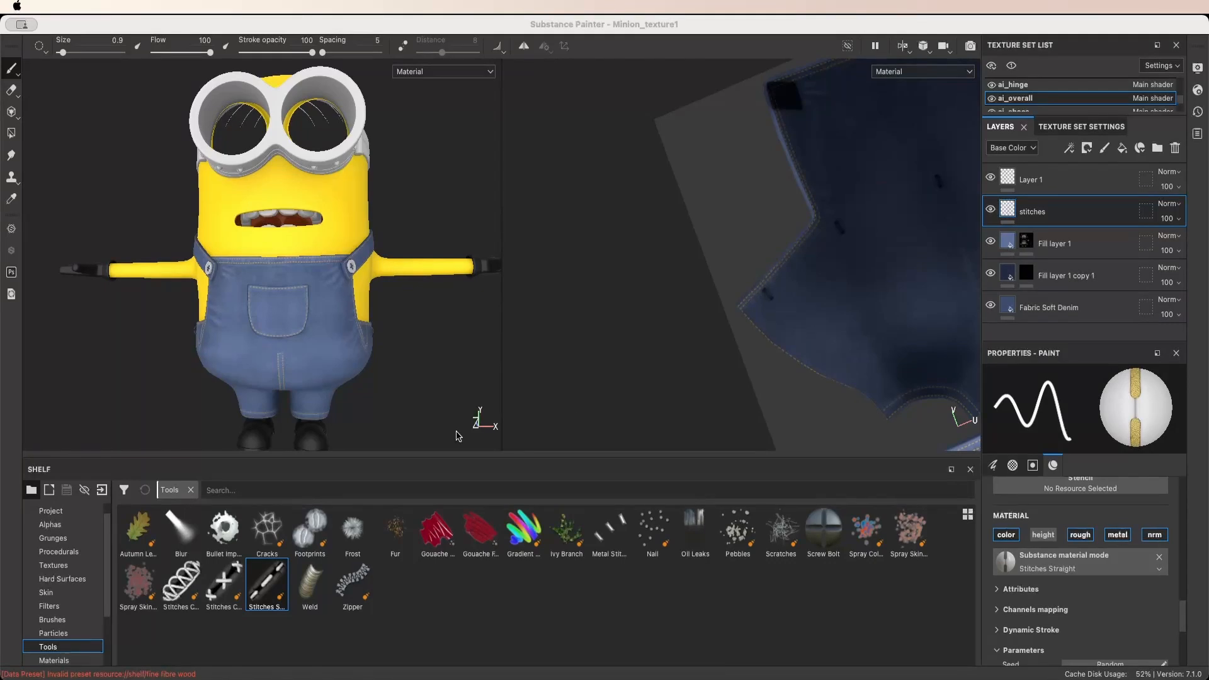
Fill the upper end of the front centre seam with a dense bar of stitches between its two rows
{"action": "scroll", "coordinate": [269, 367], "scroll_direction": "down", "scroll_amount": 2}
{"action": "scroll", "coordinate": [269, 365], "scroll_direction": "up", "scroll_amount": 7}
{"action": "scroll", "coordinate": [264, 346], "scroll_direction": "up", "scroll_amount": 5}
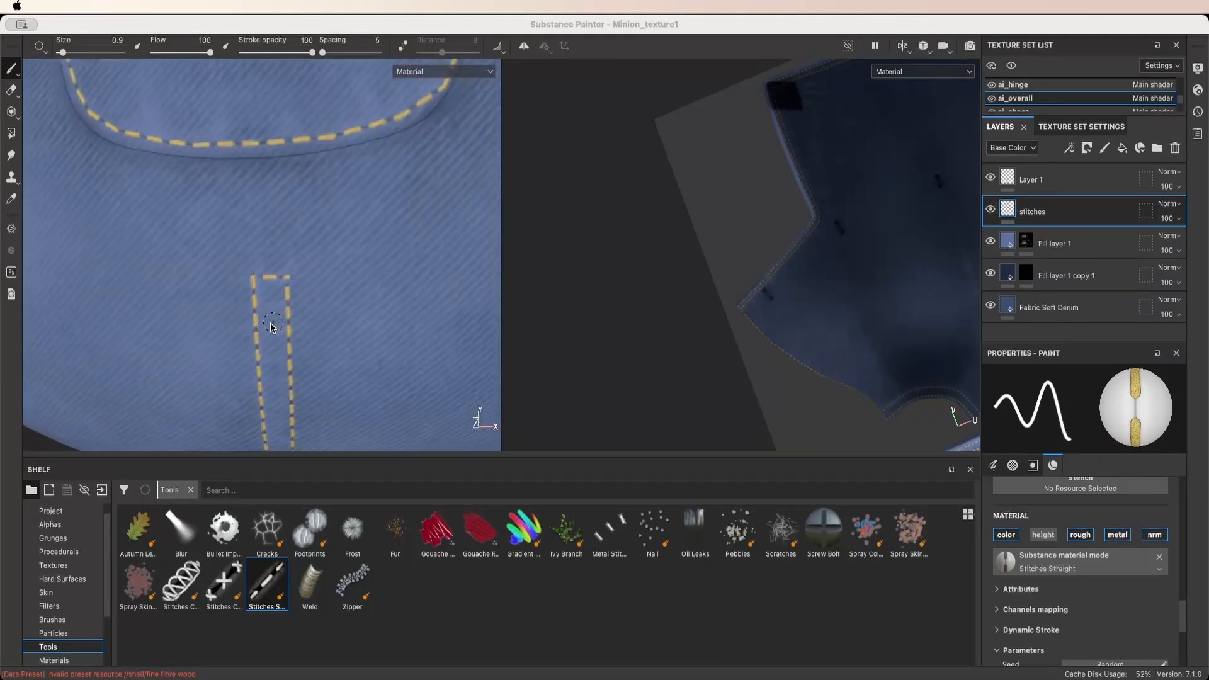
{"action": "scroll", "coordinate": [280, 302], "scroll_direction": "up", "scroll_amount": 2}
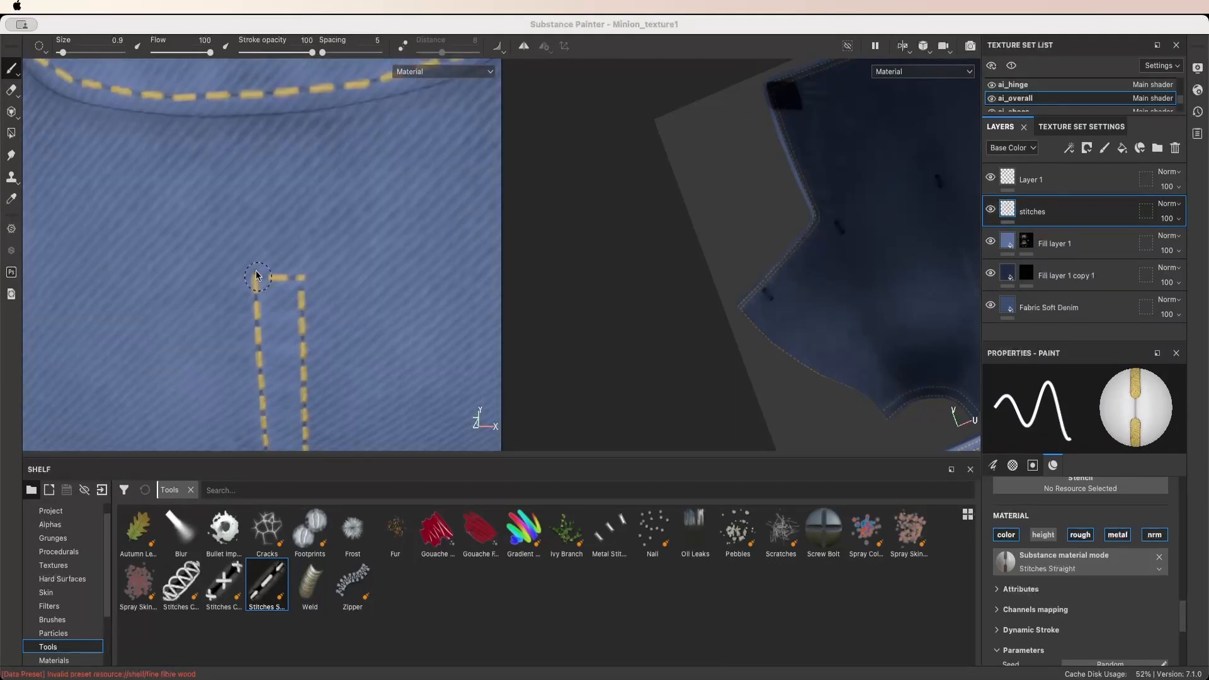
{"action": "scroll", "coordinate": [259, 280], "scroll_direction": "down", "scroll_amount": 2}
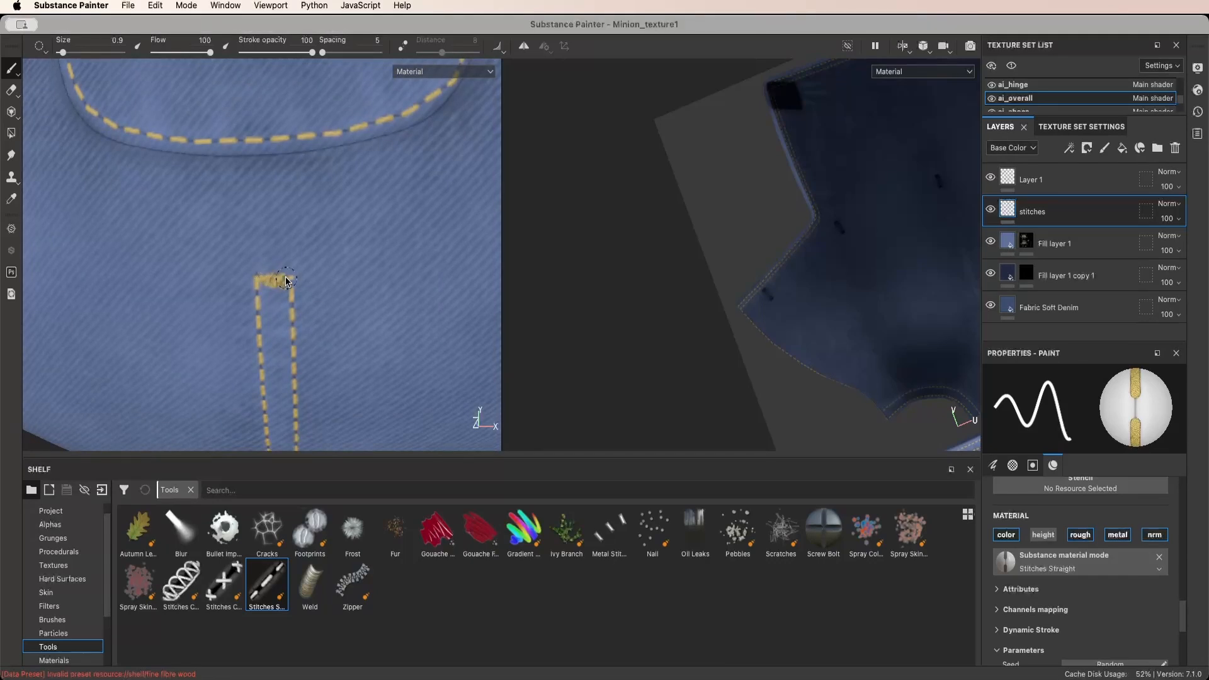
{"action": "scroll", "coordinate": [343, 296], "scroll_direction": "down", "scroll_amount": 5}
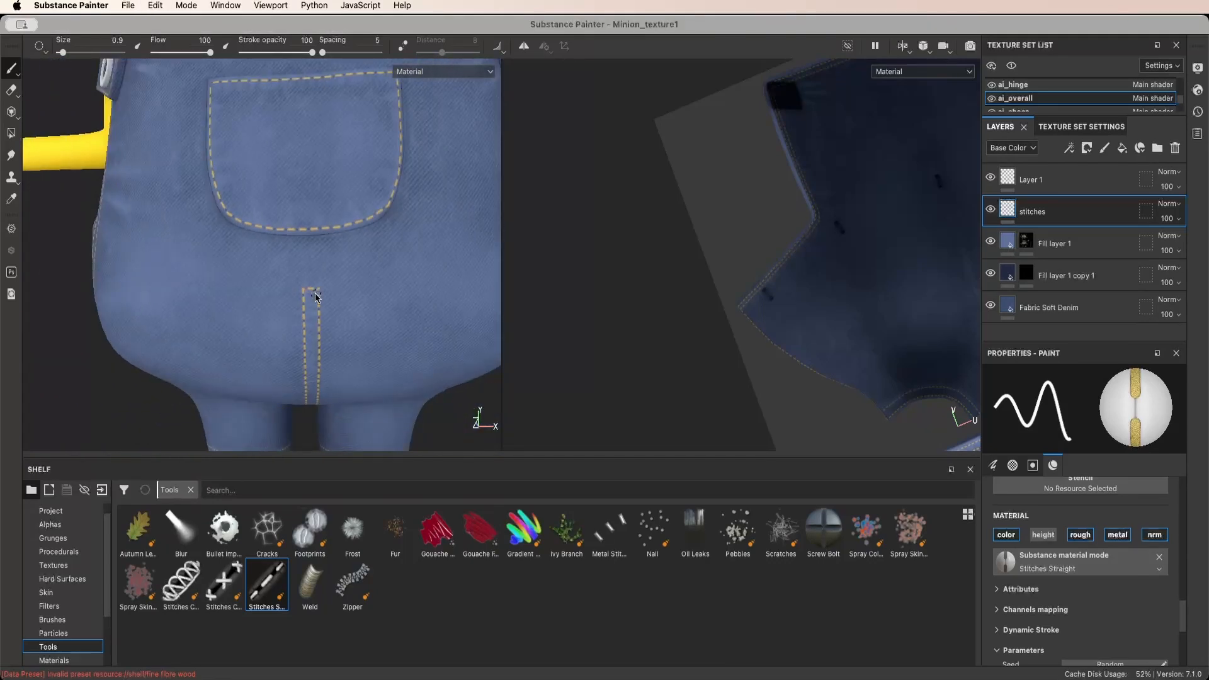
{"action": "scroll", "coordinate": [312, 293], "scroll_direction": "up", "scroll_amount": 5}
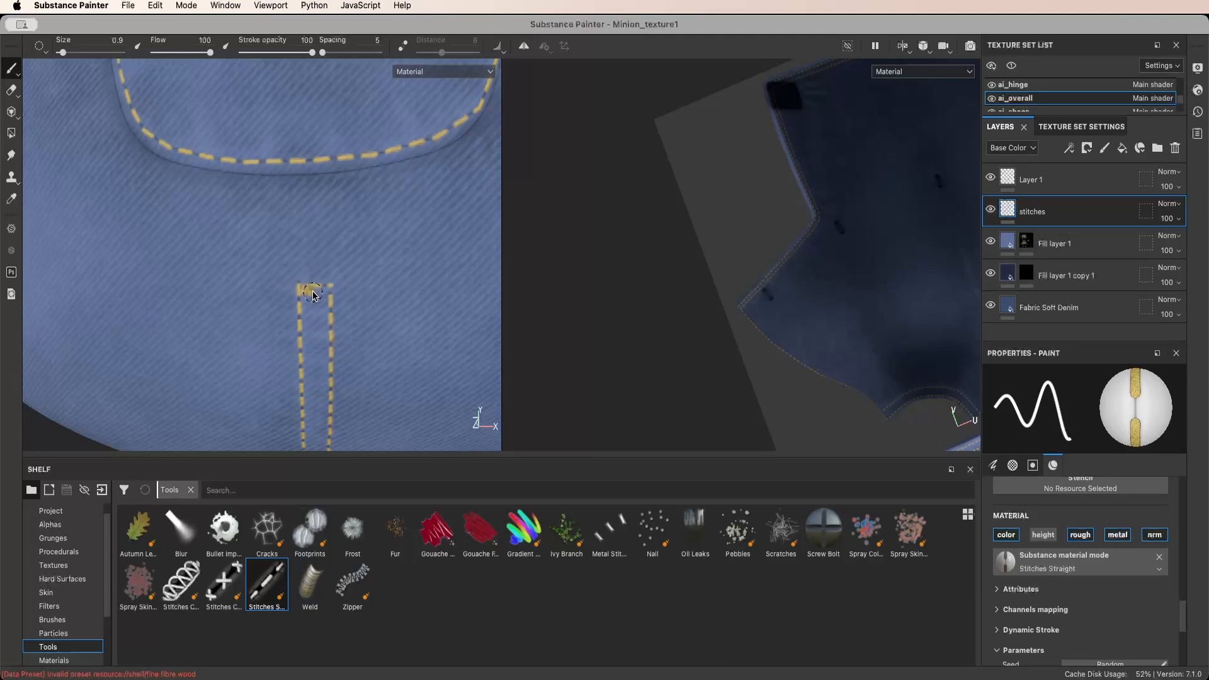
{"action": "scroll", "coordinate": [328, 293], "scroll_direction": "down", "scroll_amount": 8}
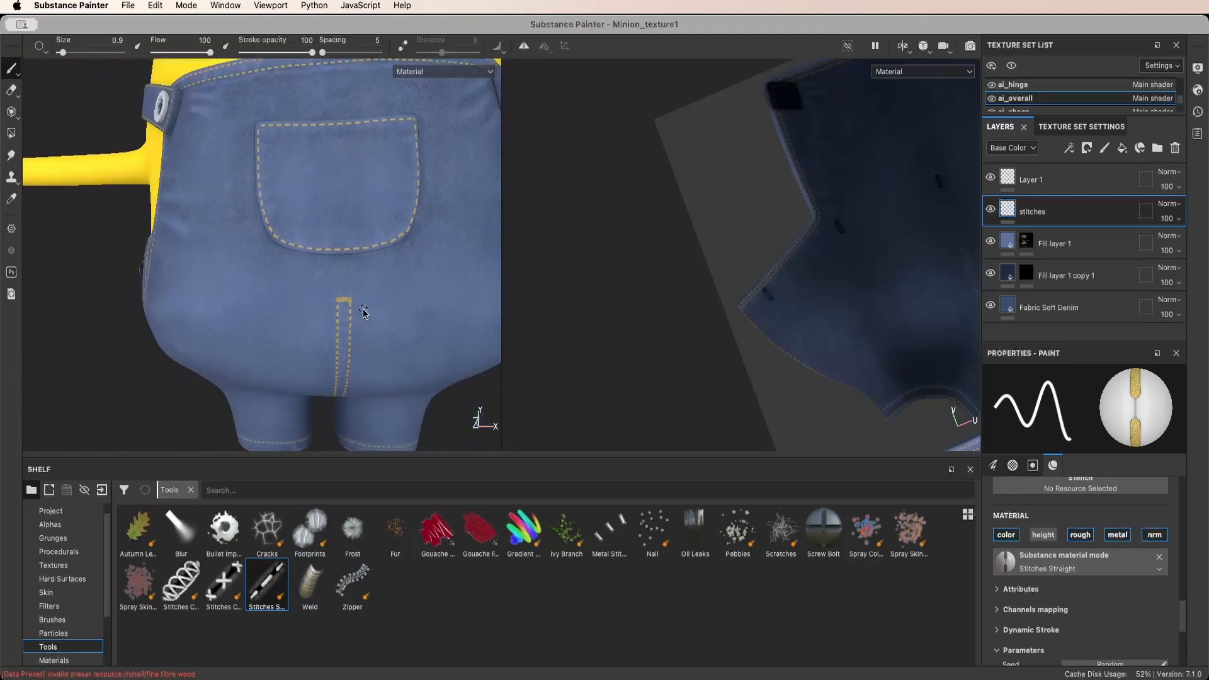
Erase the loose end of the front centre seam's stitch row between the legs and return to the stitch brush
{"action": "scroll", "coordinate": [338, 318], "scroll_direction": "down", "scroll_amount": 5}
{"action": "left_click_drag", "start_coordinate": [337, 318], "coordinate": [94, 304], "text": "alt"}
{"action": "middle_click_drag", "start_coordinate": [258, 315], "coordinate": [142, 302], "text": "alt"}
{"action": "scroll", "coordinate": [141, 327], "scroll_direction": "up", "scroll_amount": 5}
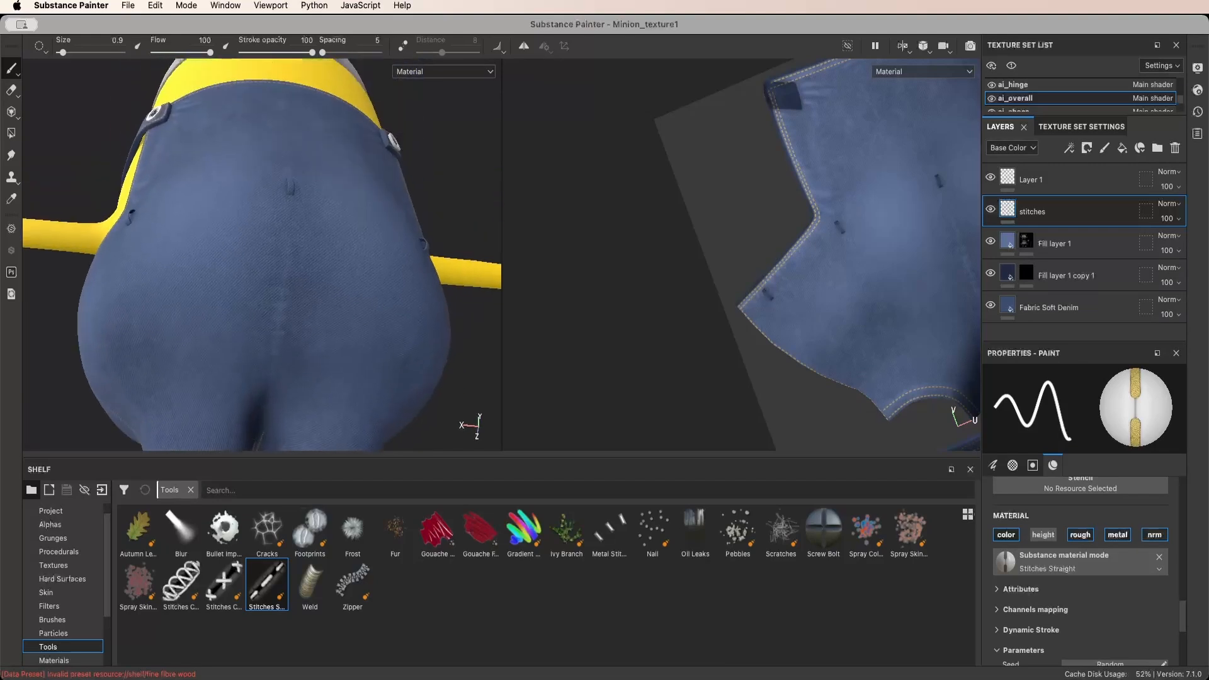
{"action": "left_click_drag", "start_coordinate": [135, 359], "coordinate": [282, 308], "text": "alt"}
{"action": "scroll", "coordinate": [281, 309], "scroll_direction": "up", "scroll_amount": 5}
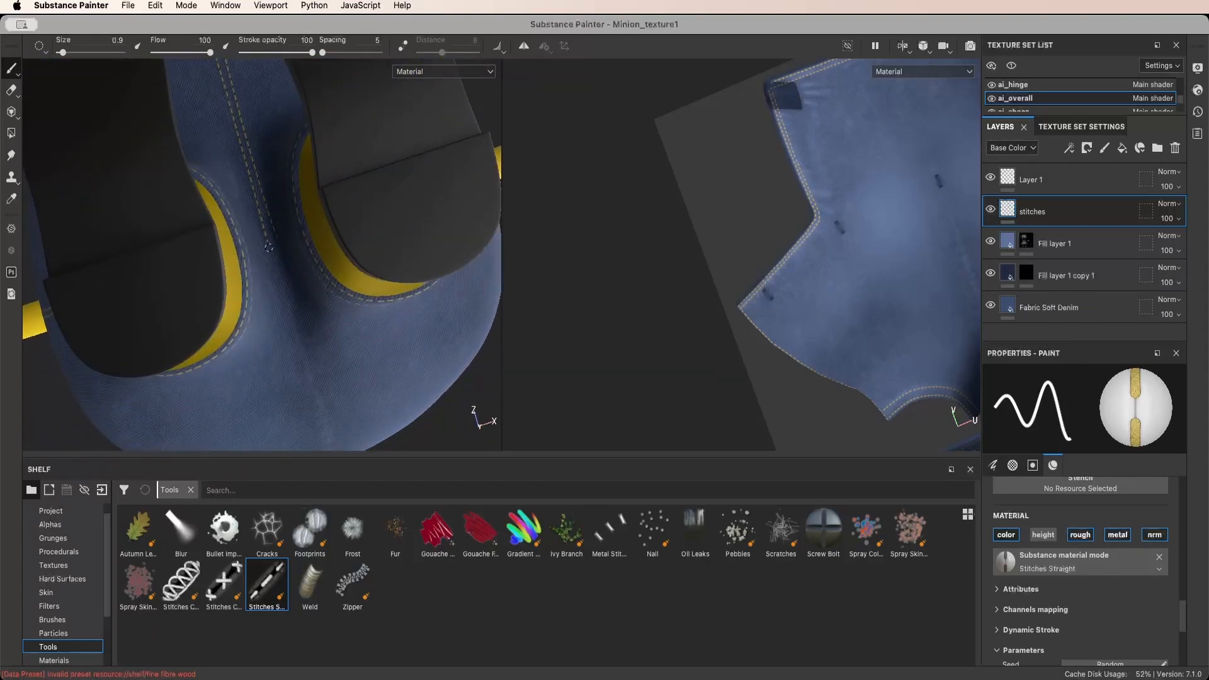
{"action": "scroll", "coordinate": [269, 248], "scroll_direction": "up", "scroll_amount": 5}
{"action": "key", "text": "e"}
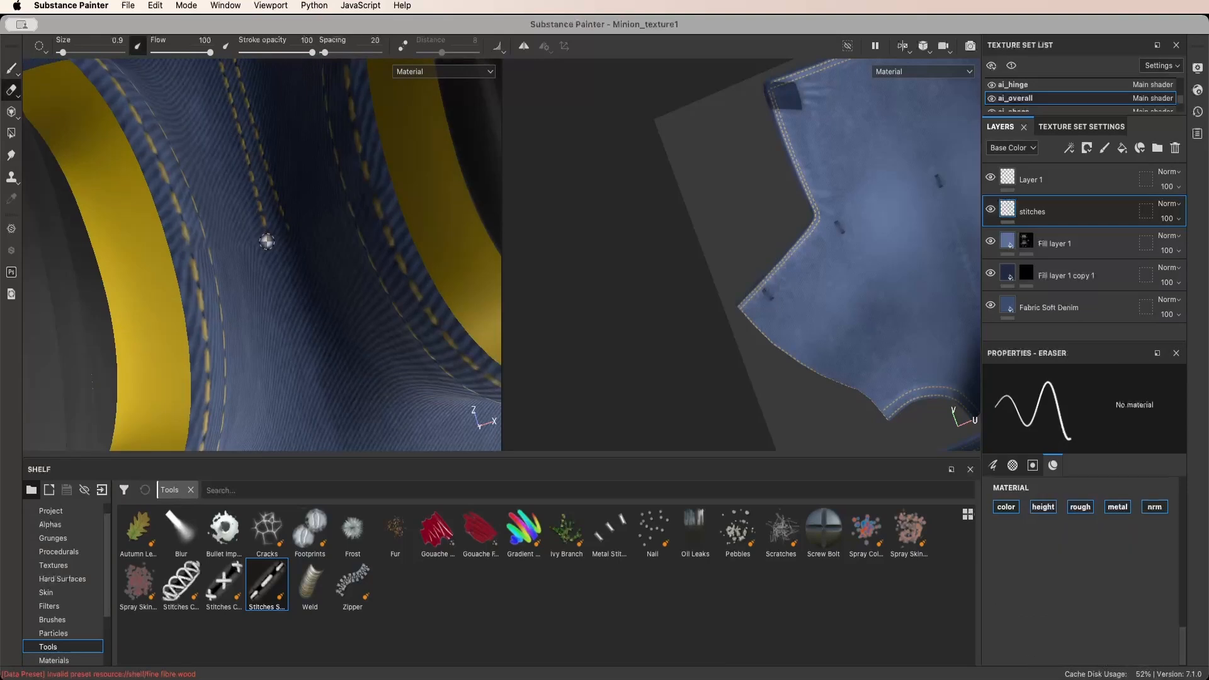
{"action": "key", "text": "p"}
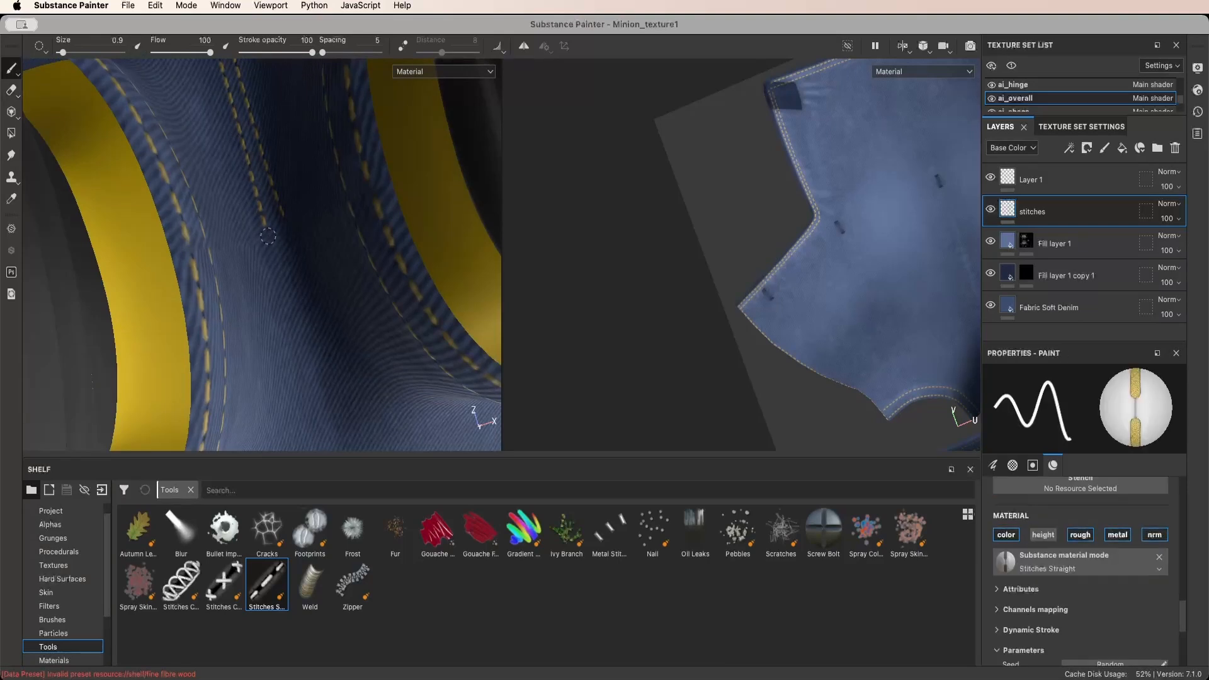
Continue the trimmed stitch row from between the legs up the centre back seam of the overalls
{"action": "scroll", "coordinate": [268, 236], "scroll_direction": "down", "scroll_amount": 5}
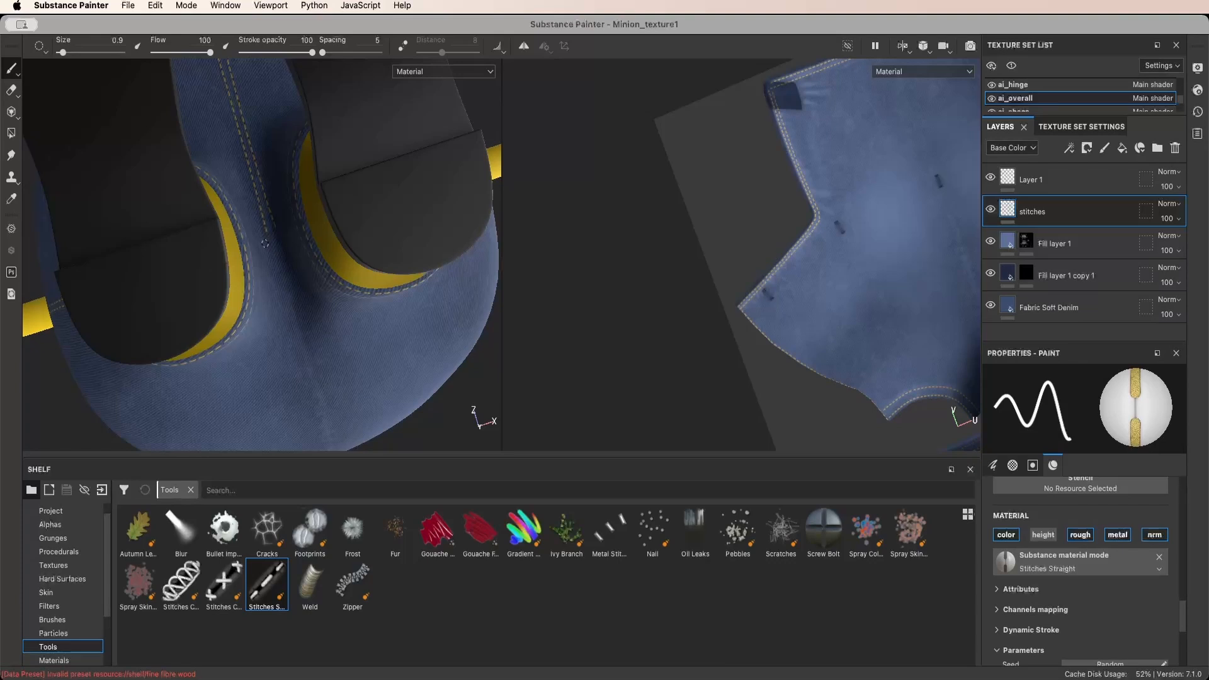
{"action": "scroll", "coordinate": [265, 243], "scroll_direction": "up", "scroll_amount": 3}
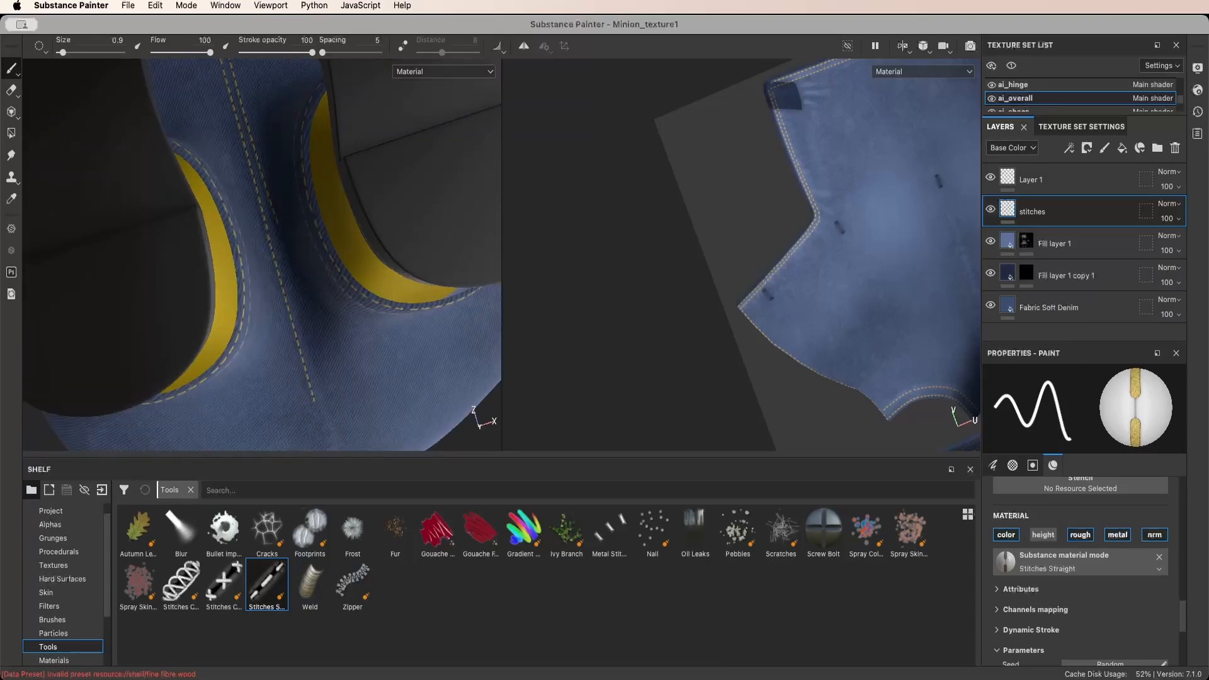
{"action": "mouse_move", "coordinate": [277, 233]}
{"action": "left_mouse_down", "text": "alt"}
{"action": "mouse_move", "coordinate": [296, 189]}
{"action": "mouse_move", "coordinate": [372, 183]}
{"action": "mouse_move", "coordinate": [434, 242]}
{"action": "mouse_move", "coordinate": [352, 198]}
{"action": "mouse_move", "coordinate": [307, 318]}
{"action": "mouse_move", "coordinate": [304, 174]}
{"action": "left_mouse_up", "text": "alt"}
{"action": "scroll", "coordinate": [307, 318], "scroll_direction": "up", "scroll_amount": 3}
{"action": "scroll", "coordinate": [304, 173], "scroll_direction": "down", "scroll_amount": 5}
{"action": "scroll", "coordinate": [329, 197], "scroll_direction": "up", "scroll_amount": 5}
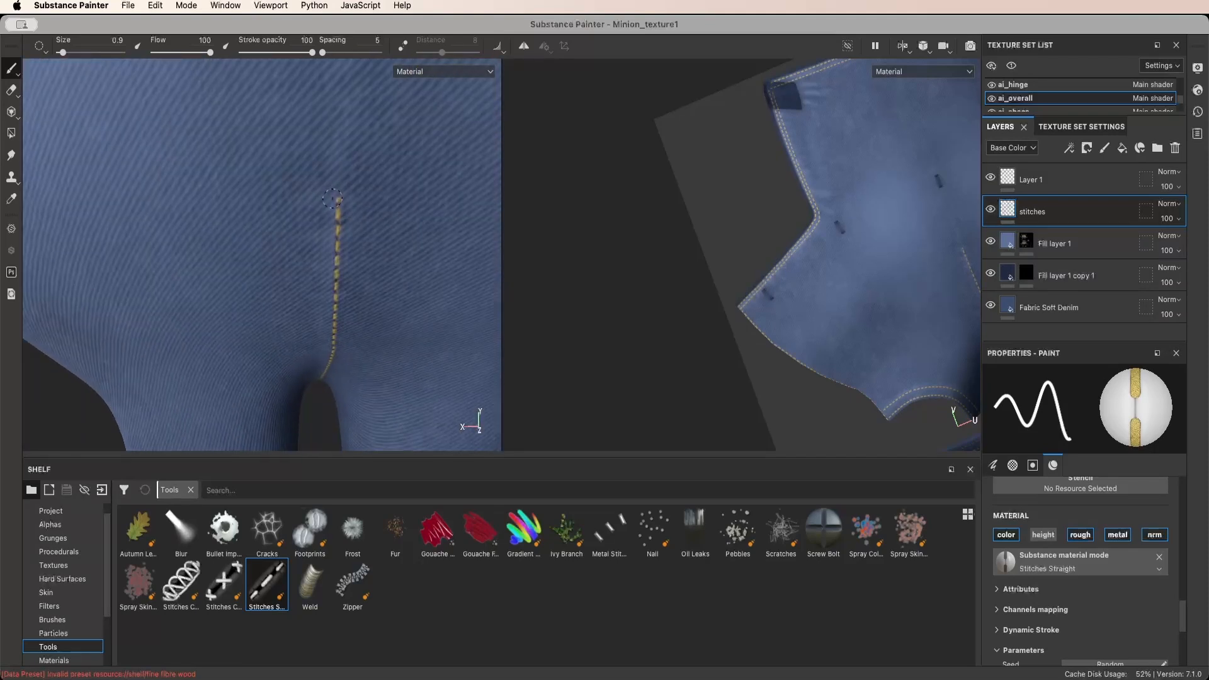
Extend the second stitch row from between the legs parallel to the first, redoing its opening segment
{"action": "left_click_drag", "start_coordinate": [331, 220], "coordinate": [156, 180], "text": "alt"}
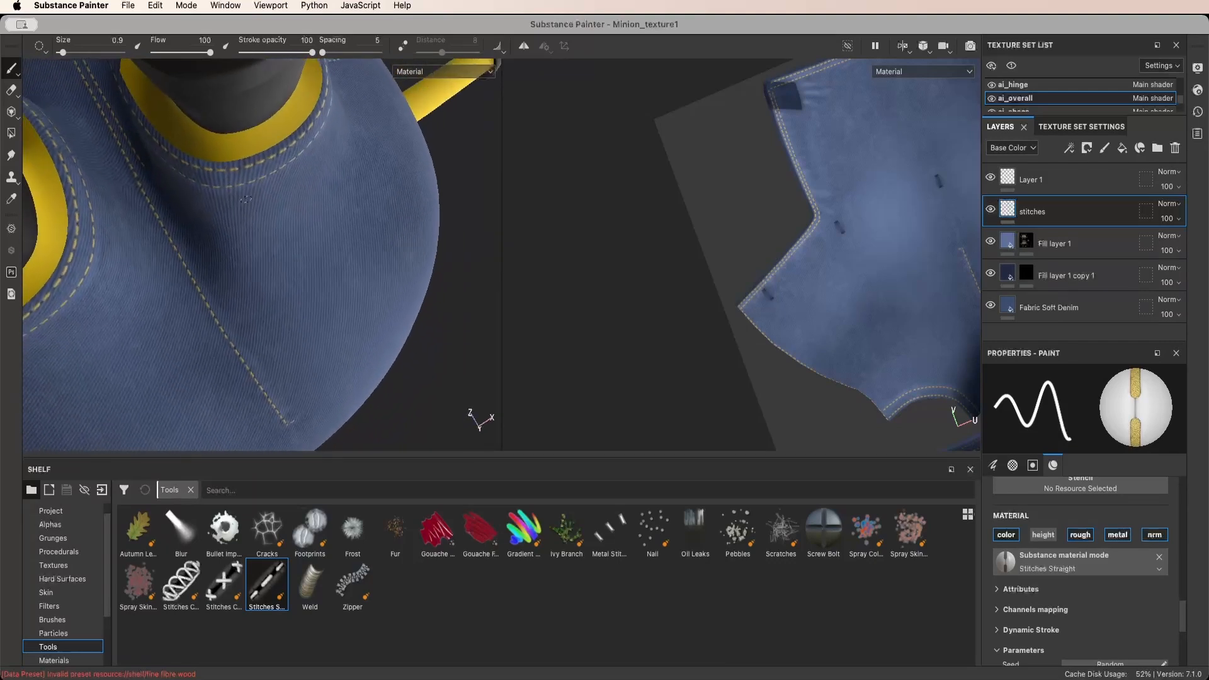
{"action": "scroll", "coordinate": [141, 178], "scroll_direction": "up", "scroll_amount": 3}
{"action": "scroll", "coordinate": [143, 167], "scroll_direction": "up", "scroll_amount": 4}
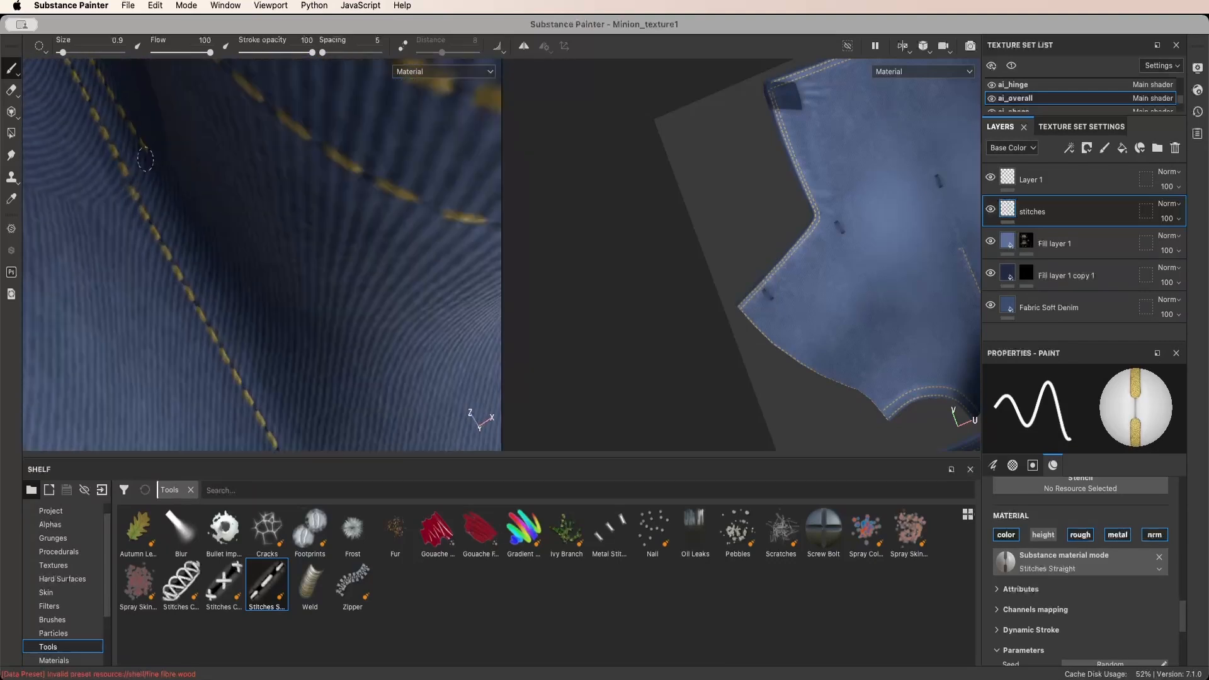
{"action": "left_click", "coordinate": [144, 159], "text": "shift"}
{"action": "key", "text": "ctrl+z"}
{"action": "left_click", "coordinate": [201, 267], "text": "shift"}
{"action": "scroll", "coordinate": [289, 403], "scroll_direction": "down", "scroll_amount": 10}
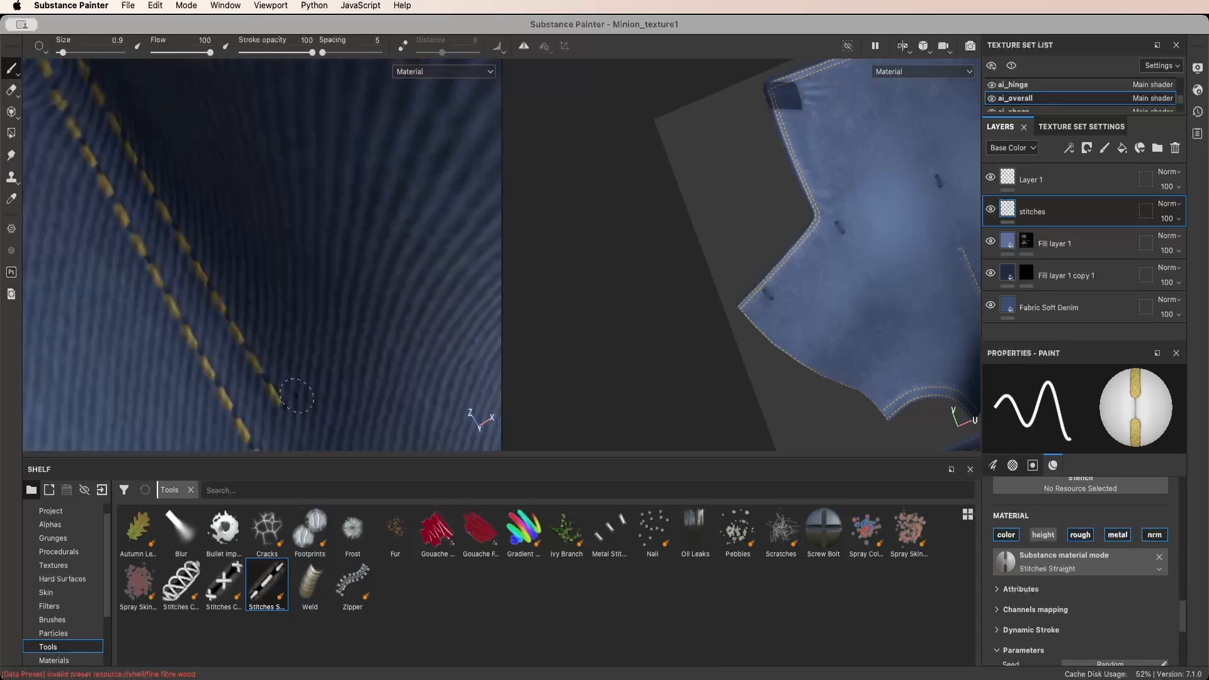
Carry the second row along the centre back seam to meet the short cross stitch at the seam's end
{"action": "middle_click_drag", "start_coordinate": [302, 409], "coordinate": [225, 271], "text": "alt"}
{"action": "scroll", "coordinate": [225, 271], "scroll_direction": "up", "scroll_amount": 3}
{"action": "scroll", "coordinate": [225, 270], "scroll_direction": "up", "scroll_amount": 6}
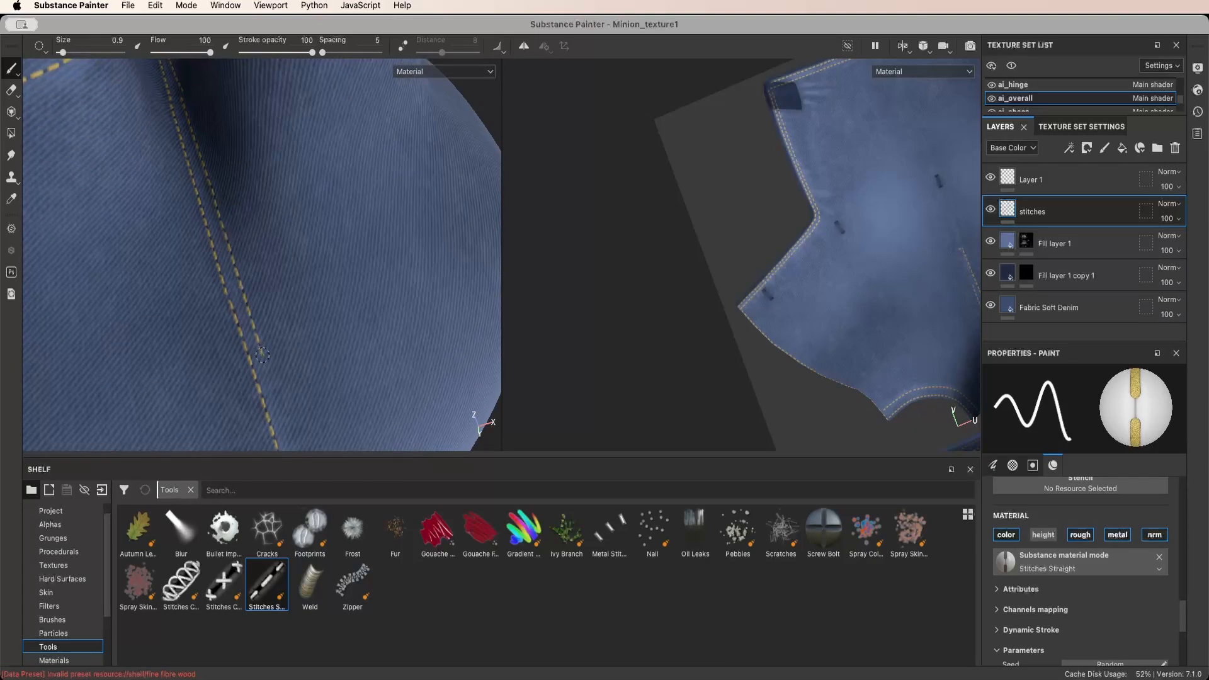
{"action": "middle_click_drag", "start_coordinate": [262, 354], "coordinate": [210, 180], "text": "alt"}
{"action": "scroll", "coordinate": [210, 180], "scroll_direction": "up", "scroll_amount": 2}
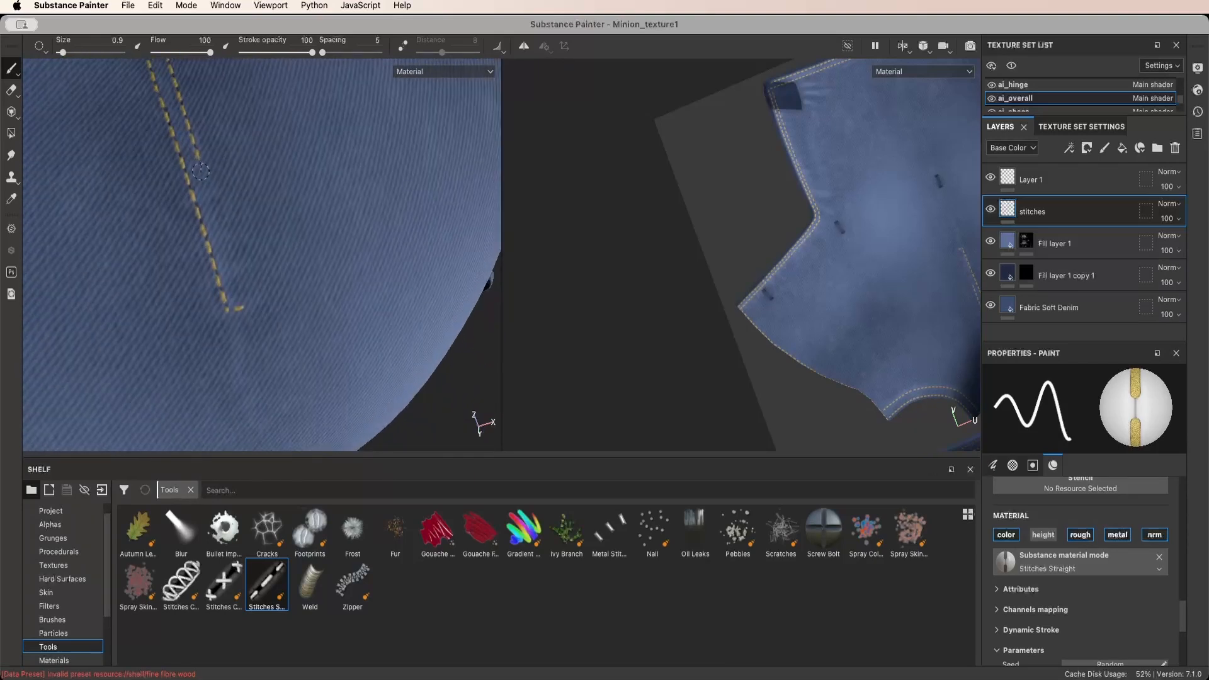
{"action": "left_click", "coordinate": [242, 300], "text": "shift"}
{"action": "scroll", "coordinate": [243, 301], "scroll_direction": "down", "scroll_amount": 8}
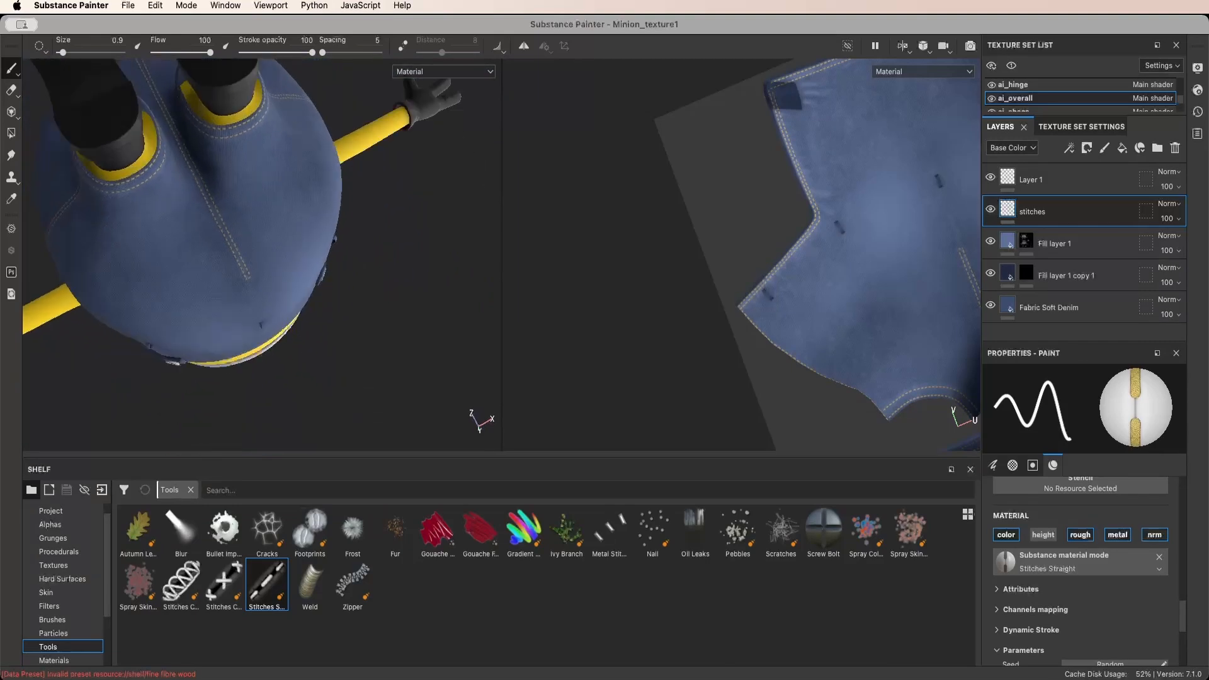
Inspect the stitching on the overalls from the back, sides and front, close up and from afar, under different lighting directions
{"action": "left_click_drag", "start_coordinate": [242, 301], "coordinate": [291, 296], "text": "alt"}
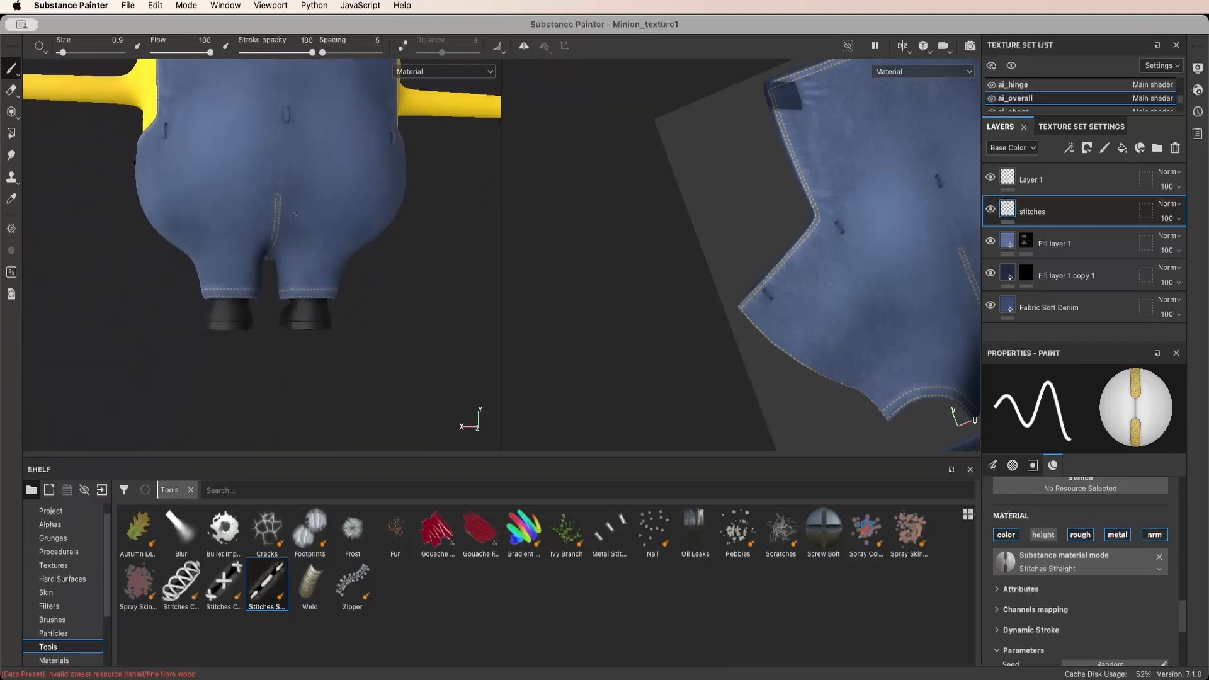
{"action": "scroll", "coordinate": [291, 224], "scroll_direction": "up", "scroll_amount": 5}
{"action": "scroll", "coordinate": [291, 224], "scroll_direction": "down", "scroll_amount": 1}
{"action": "scroll", "coordinate": [290, 224], "scroll_direction": "up", "scroll_amount": 5}
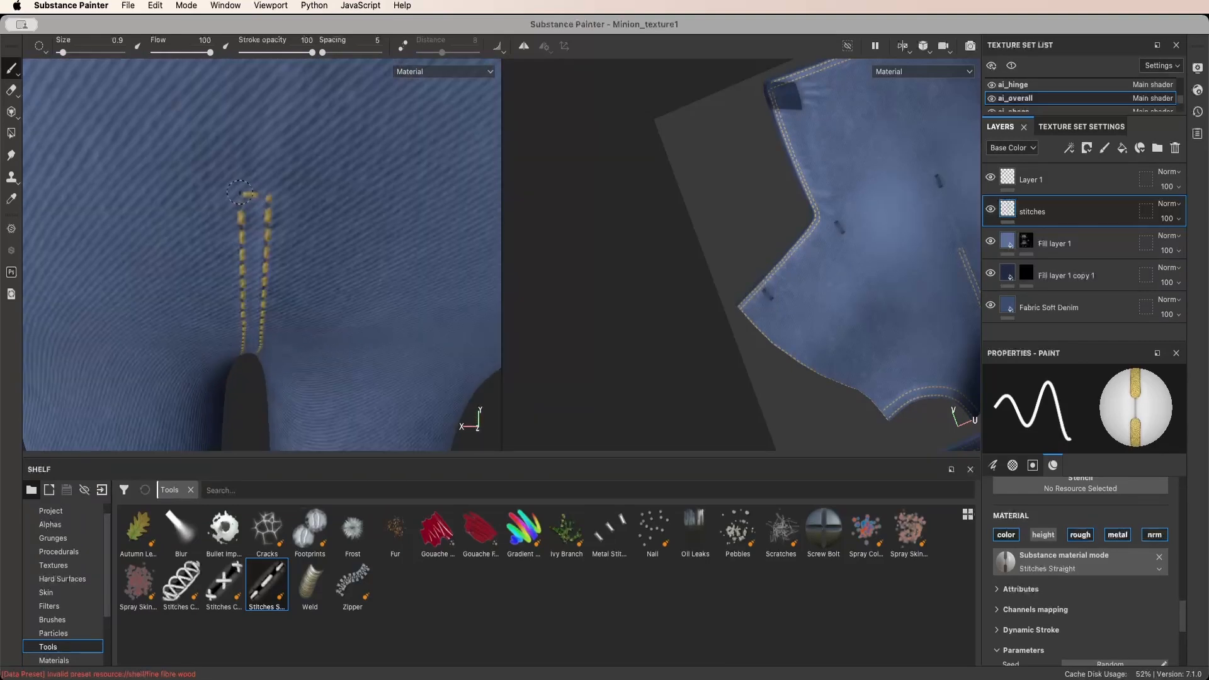
{"action": "scroll", "coordinate": [274, 200], "scroll_direction": "down", "scroll_amount": 12}
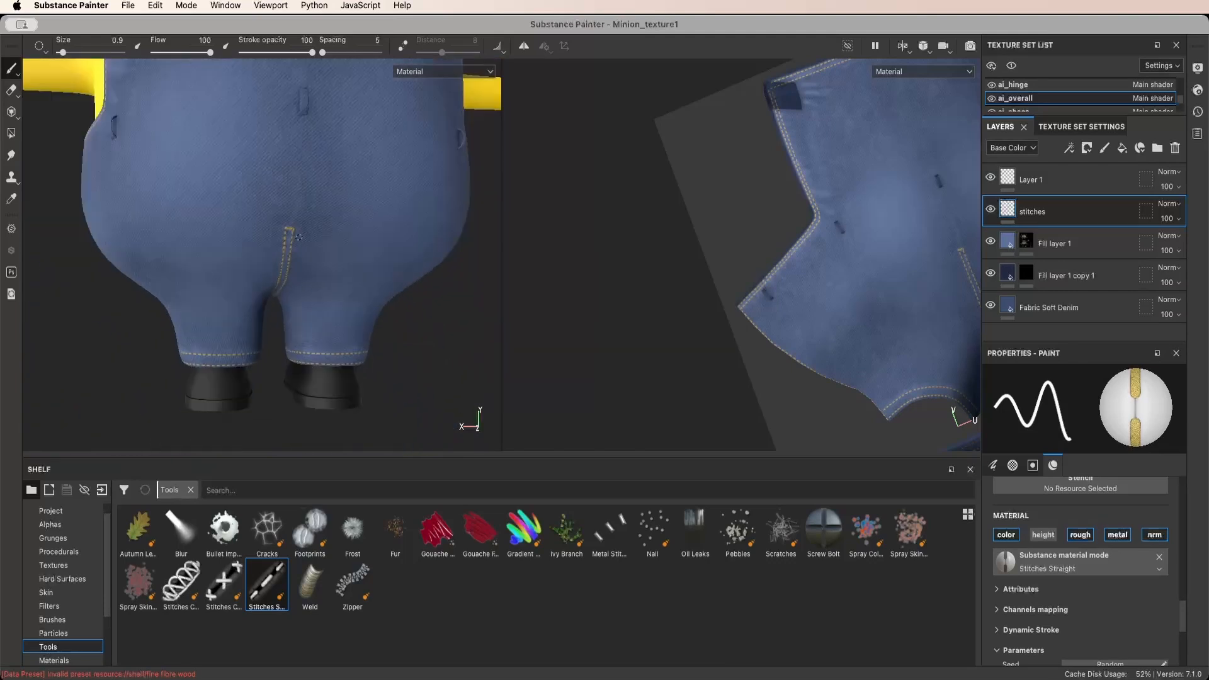
{"action": "left_click_drag", "start_coordinate": [274, 199], "coordinate": [308, 203], "text": "alt"}
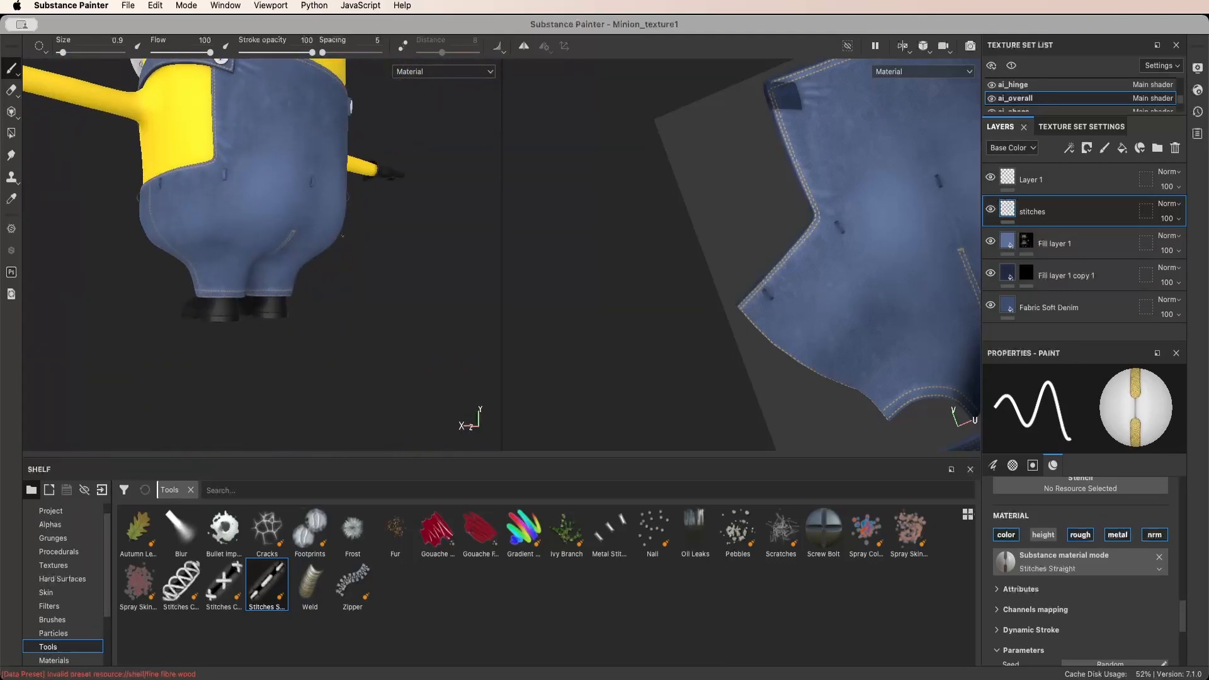
{"action": "left_click_drag", "start_coordinate": [285, 248], "coordinate": [416, 243], "text": "alt"}
{"action": "scroll", "coordinate": [359, 246], "scroll_direction": "down", "scroll_amount": 5}
{"action": "middle_click_drag", "start_coordinate": [302, 208], "coordinate": [318, 243], "text": "alt"}
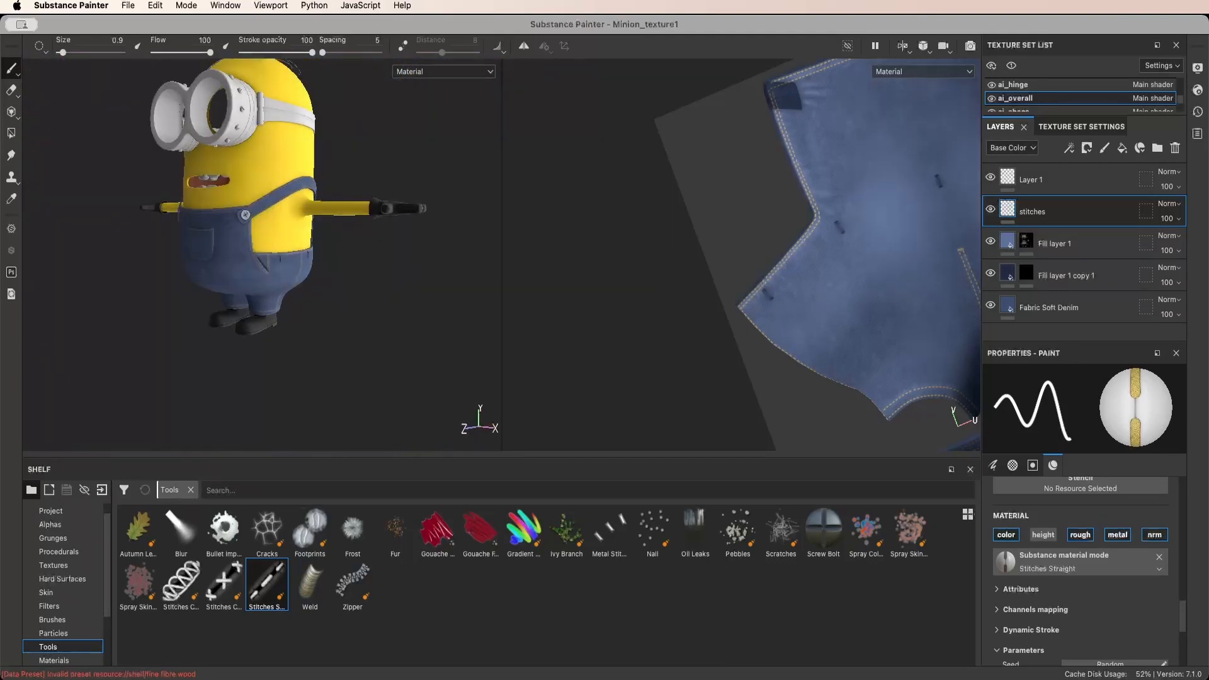
{"action": "left_click_drag", "start_coordinate": [318, 243], "coordinate": [447, 239], "text": "alt"}
{"action": "left_click_drag", "start_coordinate": [165, 298], "coordinate": [247, 292], "text": "alt"}
{"action": "middle_click_drag", "start_coordinate": [247, 292], "coordinate": [302, 289], "text": "alt"}
{"action": "scroll", "coordinate": [302, 290], "scroll_direction": "up", "scroll_amount": 5}
{"action": "left_click_drag", "start_coordinate": [334, 290], "coordinate": [135, 289], "text": "alt"}
{"action": "scroll", "coordinate": [202, 294], "scroll_direction": "down", "scroll_amount": 5}
{"action": "scroll", "coordinate": [135, 290], "scroll_direction": "down", "scroll_amount": 5}
{"action": "right_click_drag", "start_coordinate": [136, 289], "coordinate": [240, 287], "text": "shift"}
{"action": "left_click_drag", "start_coordinate": [343, 289], "coordinate": [271, 304], "text": "alt"}
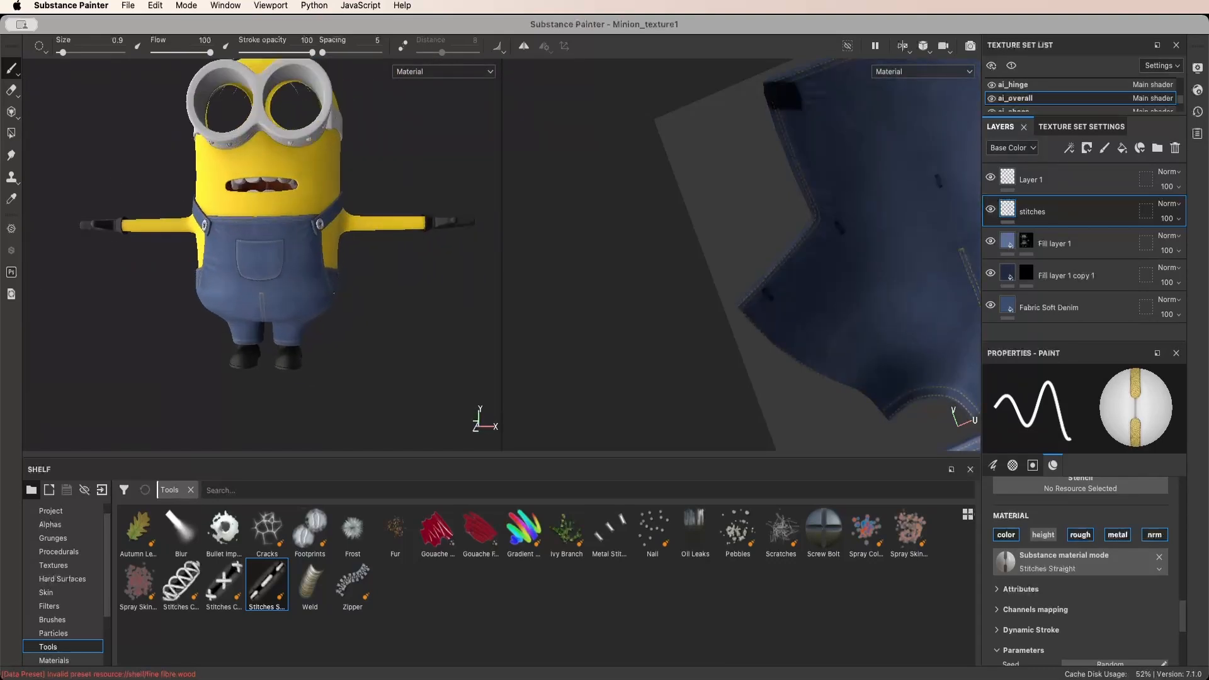
{"action": "scroll", "coordinate": [313, 291], "scroll_direction": "up", "scroll_amount": 5}
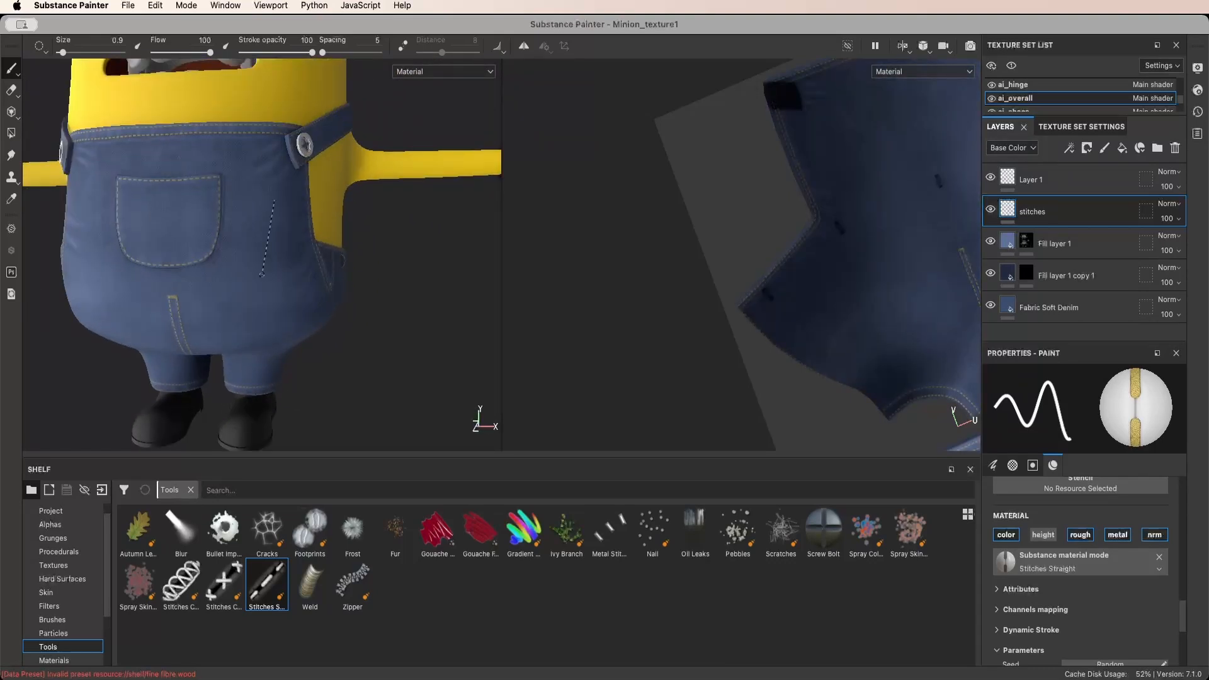
{"action": "scroll", "coordinate": [265, 252], "scroll_direction": "down", "scroll_amount": 6}
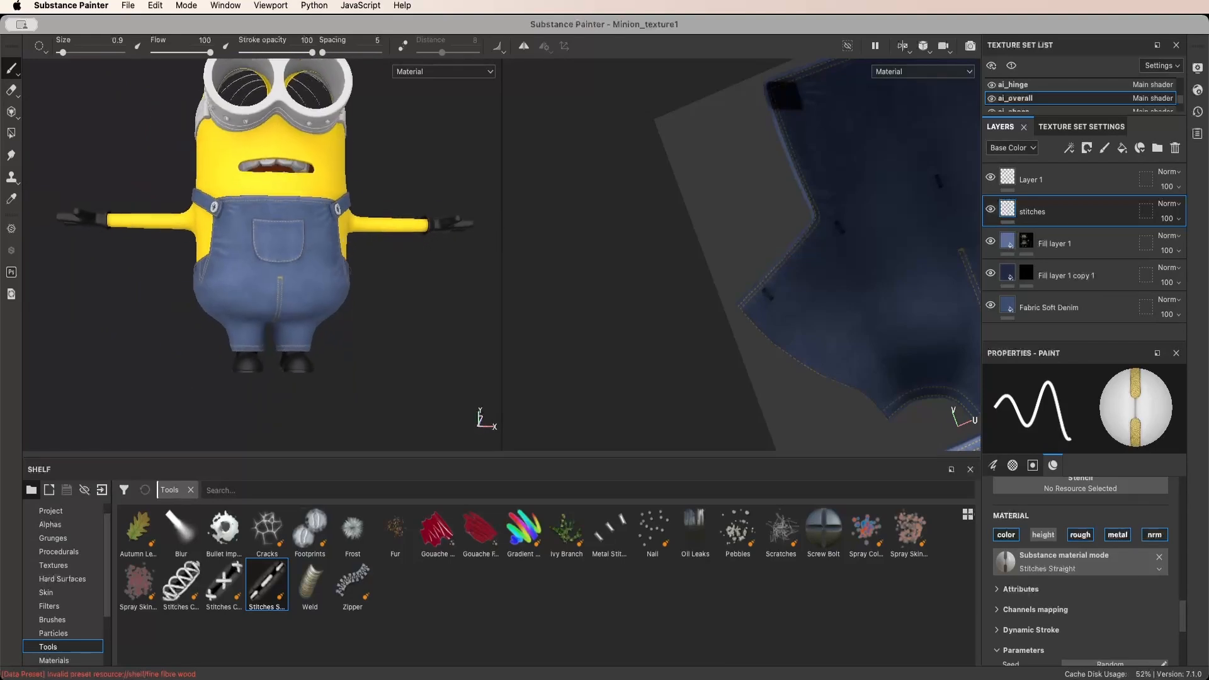
{"action": "left_click_drag", "start_coordinate": [308, 280], "coordinate": [313, 328], "text": "alt"}
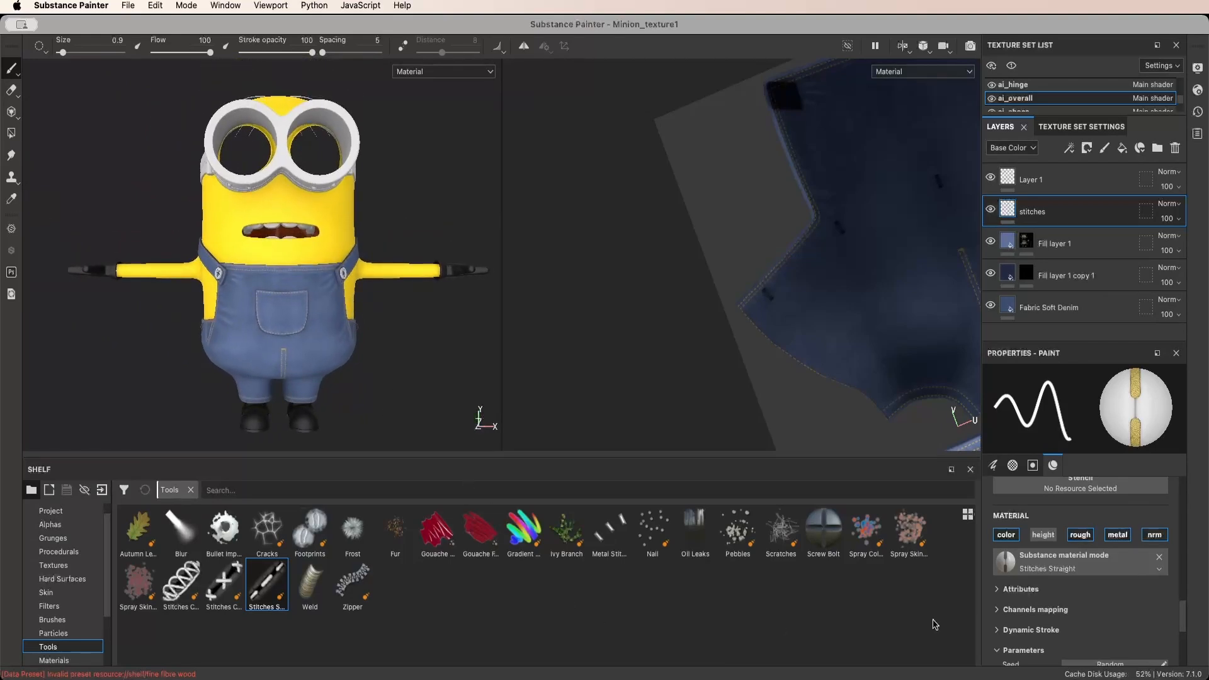
Add the Plastic Matte Pure material to the ai_button texture set, beneath Layer 1
{"action": "key", "text": "super+Tab"}
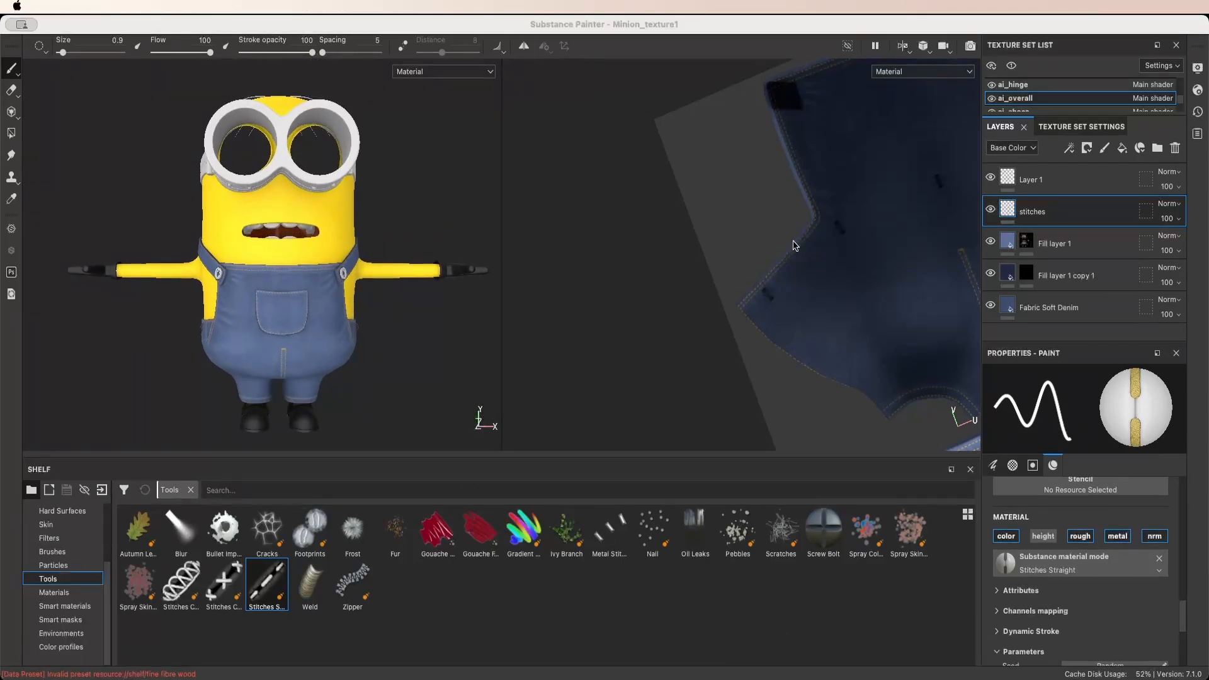
{"action": "left_click", "coordinate": [694, 98]}
{"action": "scroll", "coordinate": [1181, 103], "scroll_direction": "up", "scroll_amount": 2}
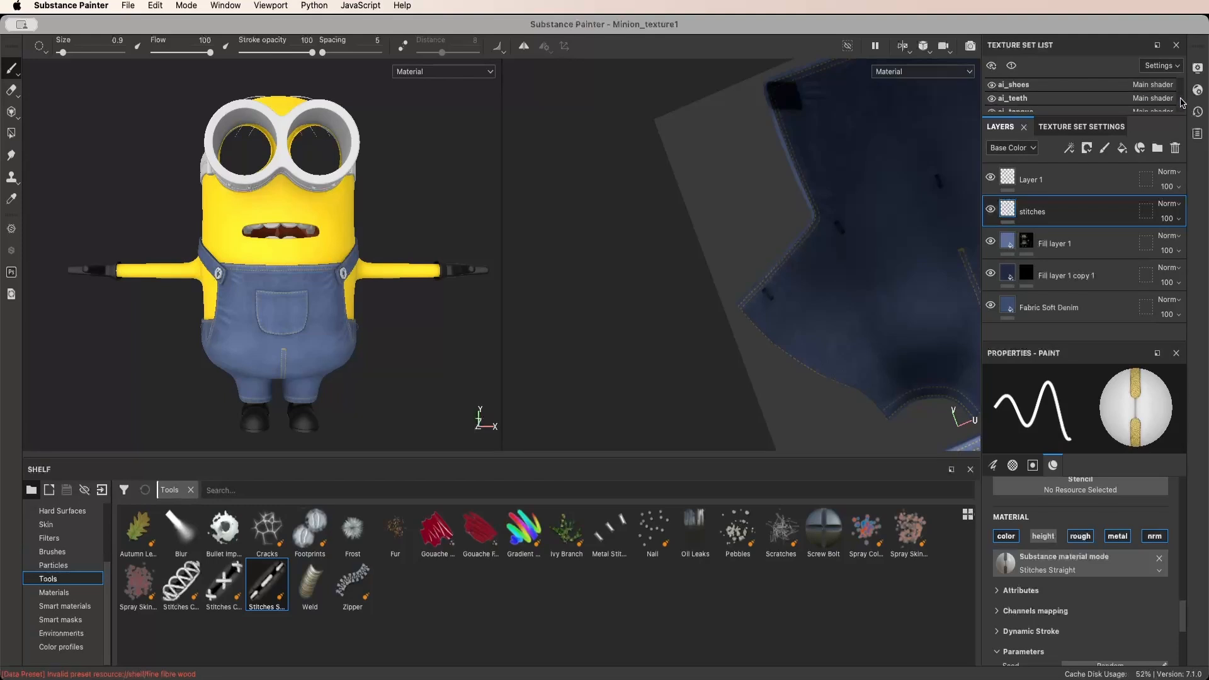
{"action": "scroll", "coordinate": [1183, 100], "scroll_direction": "up", "scroll_amount": 2}
{"action": "left_click", "coordinate": [1071, 84]}
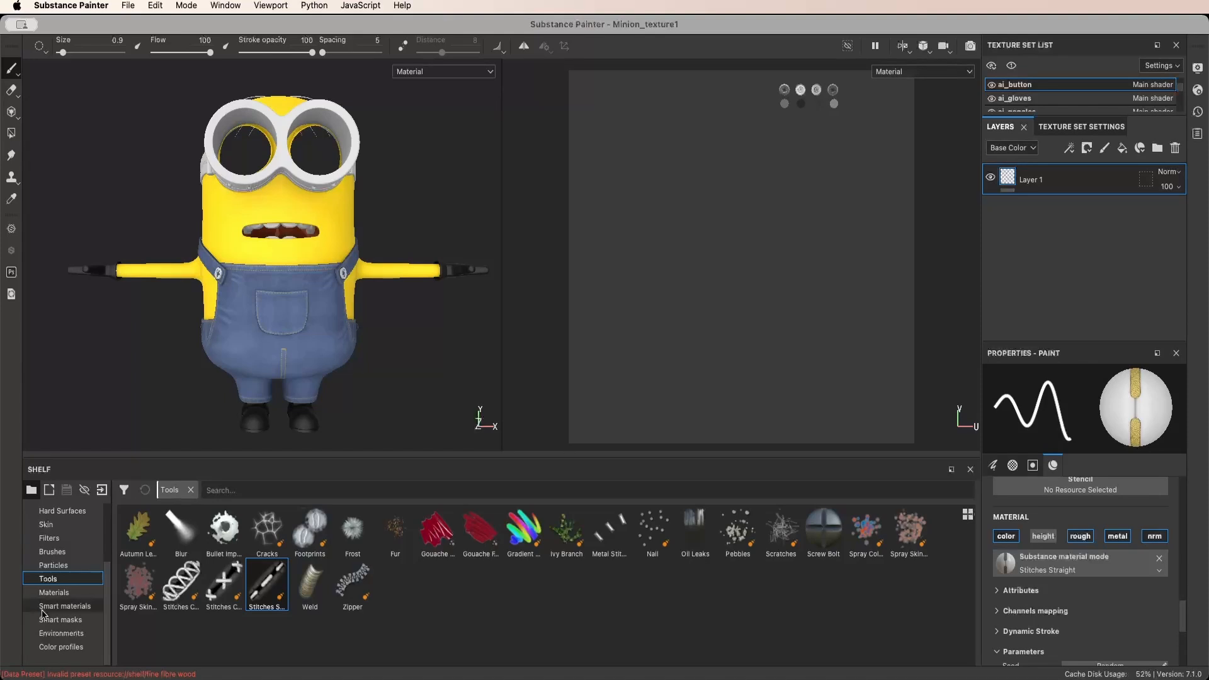
{"action": "left_click", "coordinate": [53, 593]}
{"action": "scroll", "coordinate": [441, 566], "scroll_direction": "down", "scroll_amount": 3}
{"action": "left_click", "coordinate": [780, 532]}
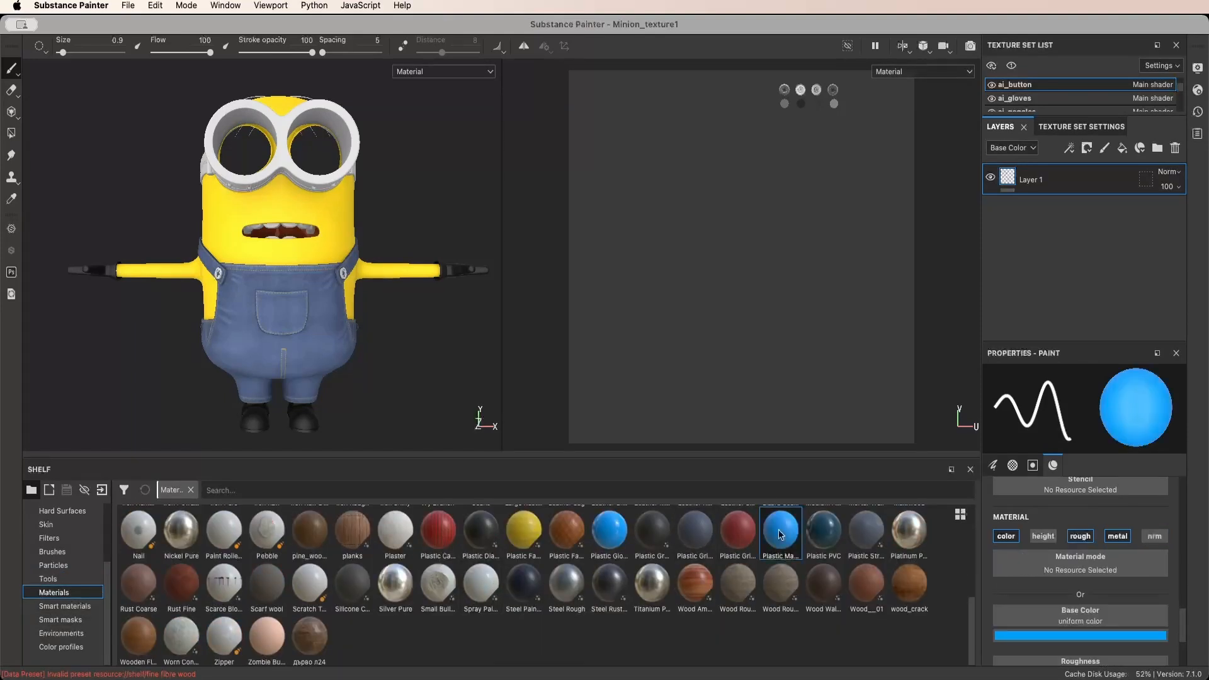
{"action": "left_click_drag", "start_coordinate": [779, 534], "coordinate": [1064, 217]}
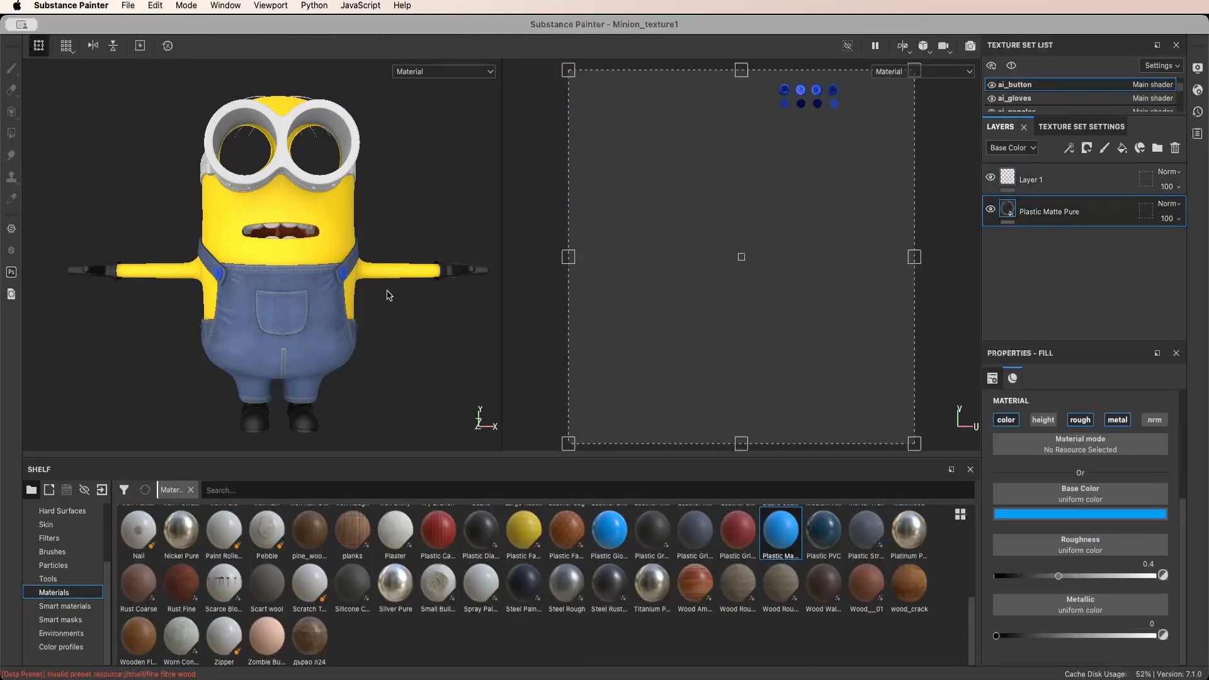
Set the strap buttons' plastic base color to black and its roughness to 0.3424
{"action": "scroll", "coordinate": [389, 295], "scroll_direction": "up", "scroll_amount": 10}
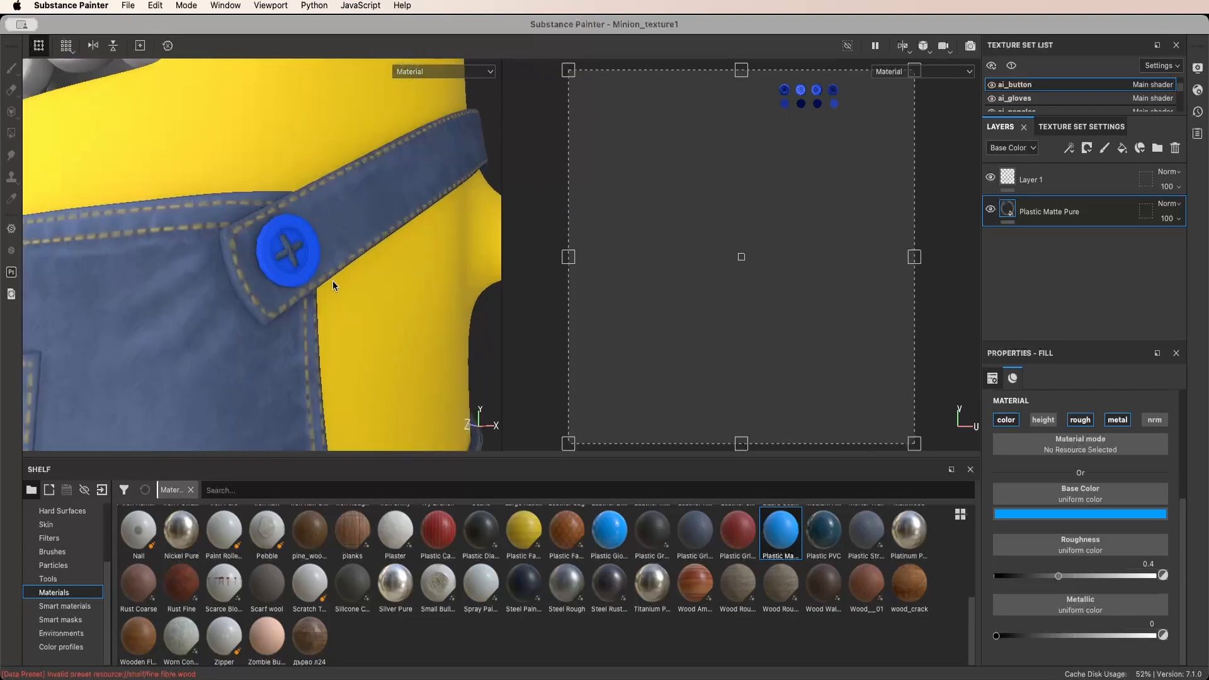
{"action": "left_click", "coordinate": [1080, 514]}
{"action": "left_click_drag", "start_coordinate": [1191, 375], "coordinate": [1196, 477]}
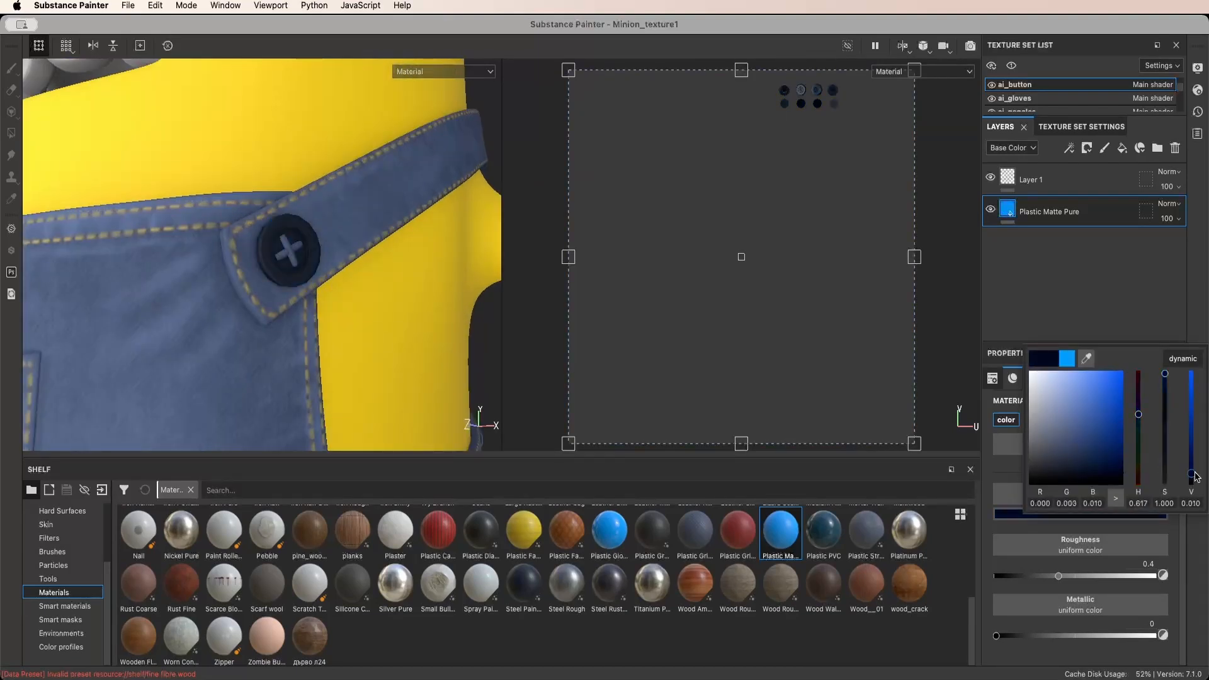
{"action": "mouse_move", "coordinate": [364, 310]}
{"action": "left_mouse_down", "text": "alt"}
{"action": "mouse_move", "coordinate": [376, 312]}
{"action": "mouse_move", "coordinate": [359, 317]}
{"action": "left_mouse_up", "text": "alt"}
{"action": "scroll", "coordinate": [372, 315], "scroll_direction": "up", "scroll_amount": 5}
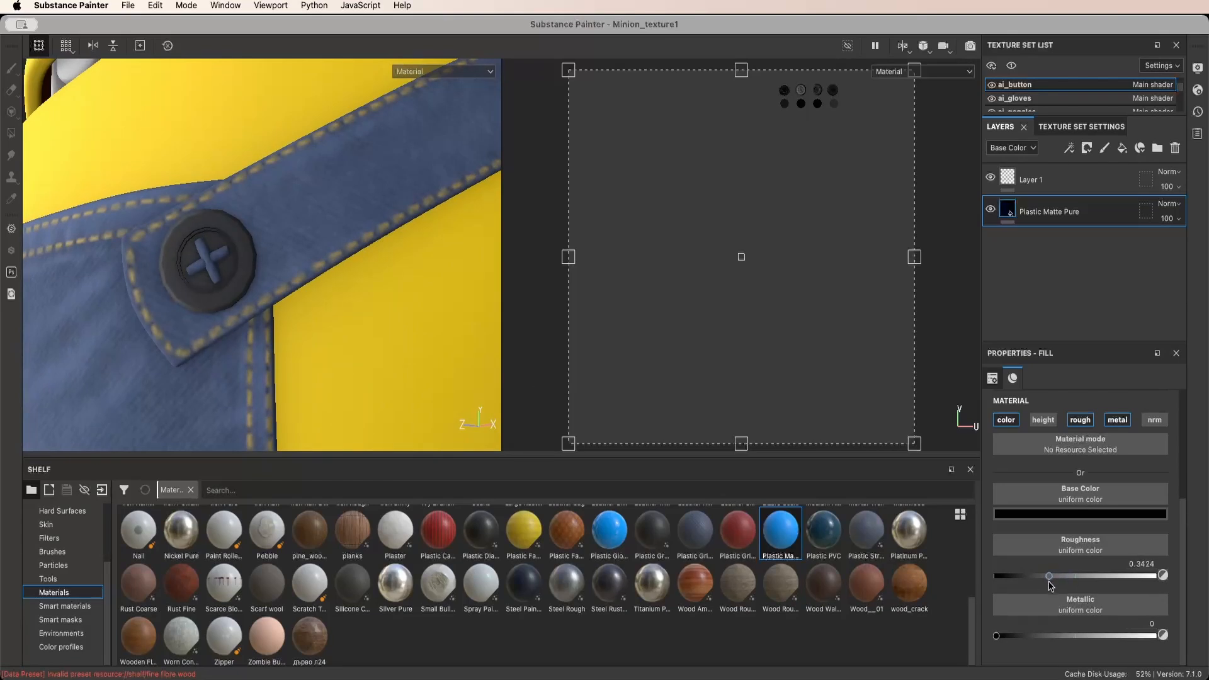
{"action": "scroll", "coordinate": [424, 374], "scroll_direction": "down", "scroll_amount": 8}
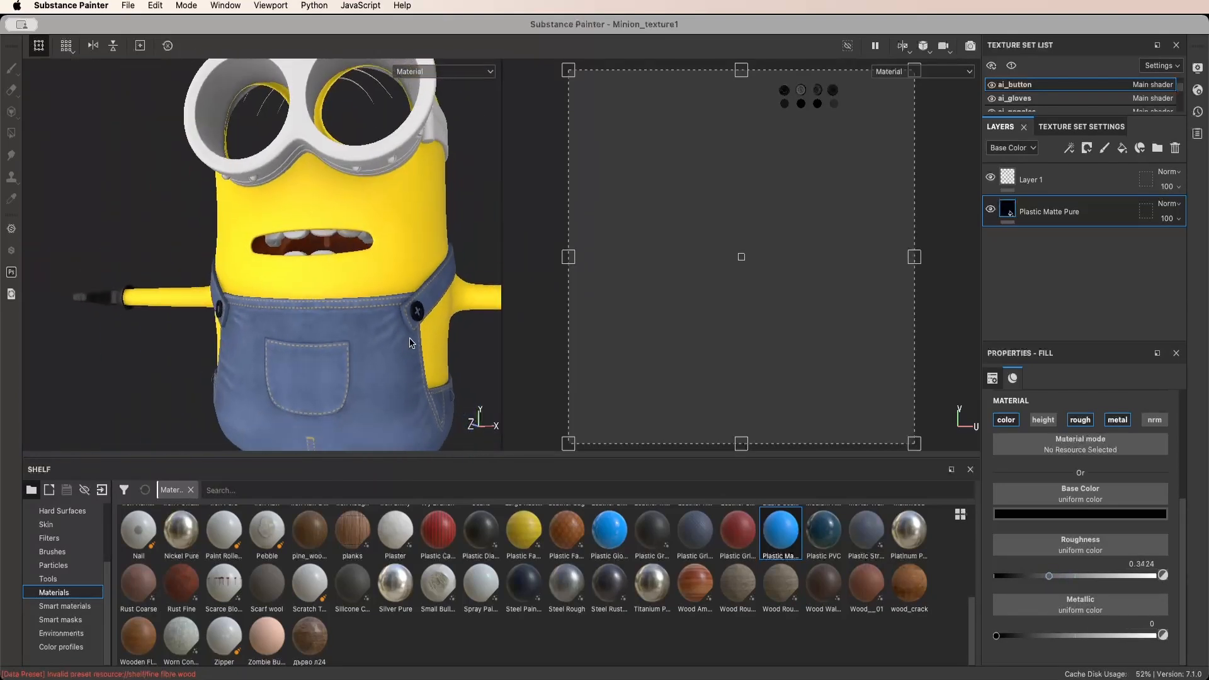
{"action": "middle_click_drag", "start_coordinate": [410, 343], "coordinate": [380, 314], "text": "alt"}
{"action": "mouse_move", "coordinate": [380, 314]}
{"action": "left_mouse_down", "text": "alt"}
{"action": "mouse_move", "coordinate": [459, 327]}
{"action": "mouse_move", "coordinate": [380, 325]}
{"action": "left_mouse_up", "text": "alt"}
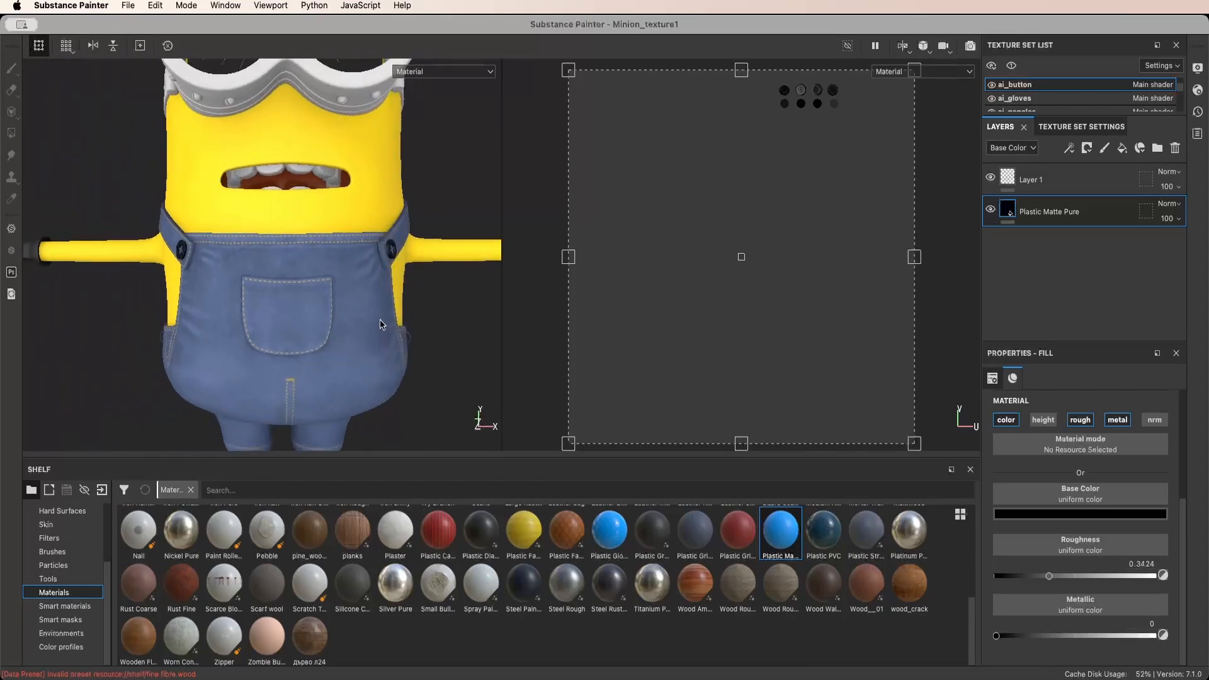
{"action": "scroll", "coordinate": [392, 327], "scroll_direction": "down", "scroll_amount": 6}
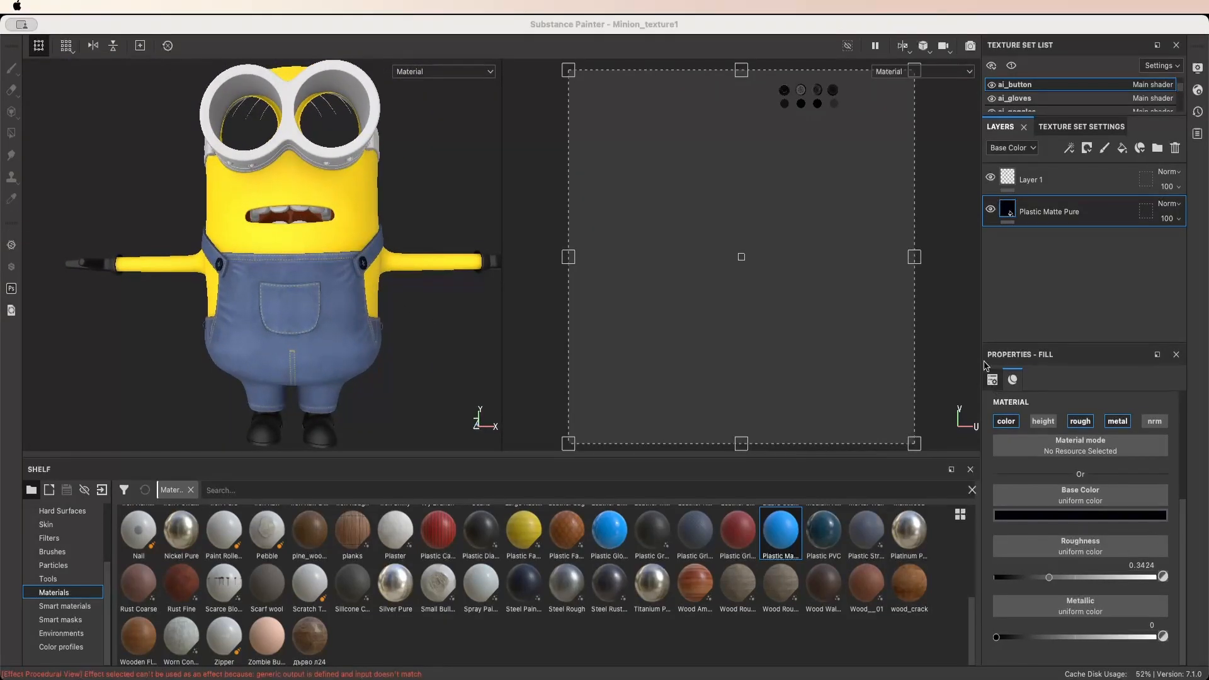
Add the Copper smart material to the ai_goggles texture set, beneath Layer 1
{"action": "left_click", "coordinate": [1181, 91]}
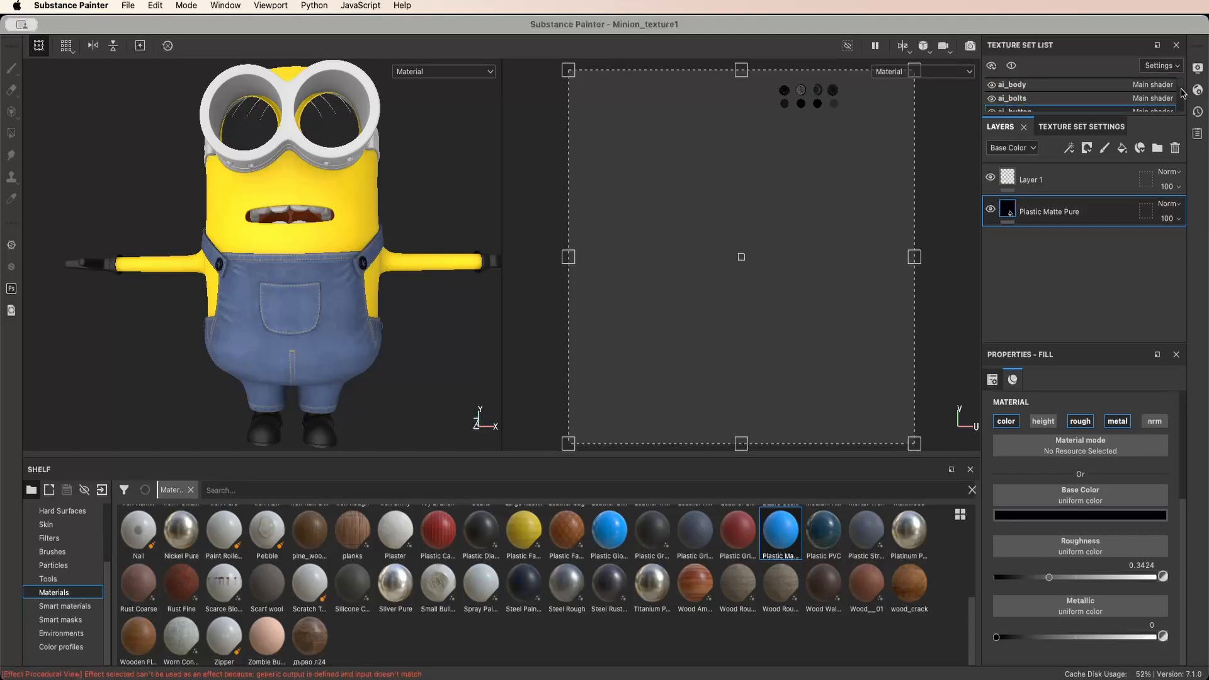
{"action": "left_click_drag", "start_coordinate": [1182, 85], "coordinate": [1181, 98]}
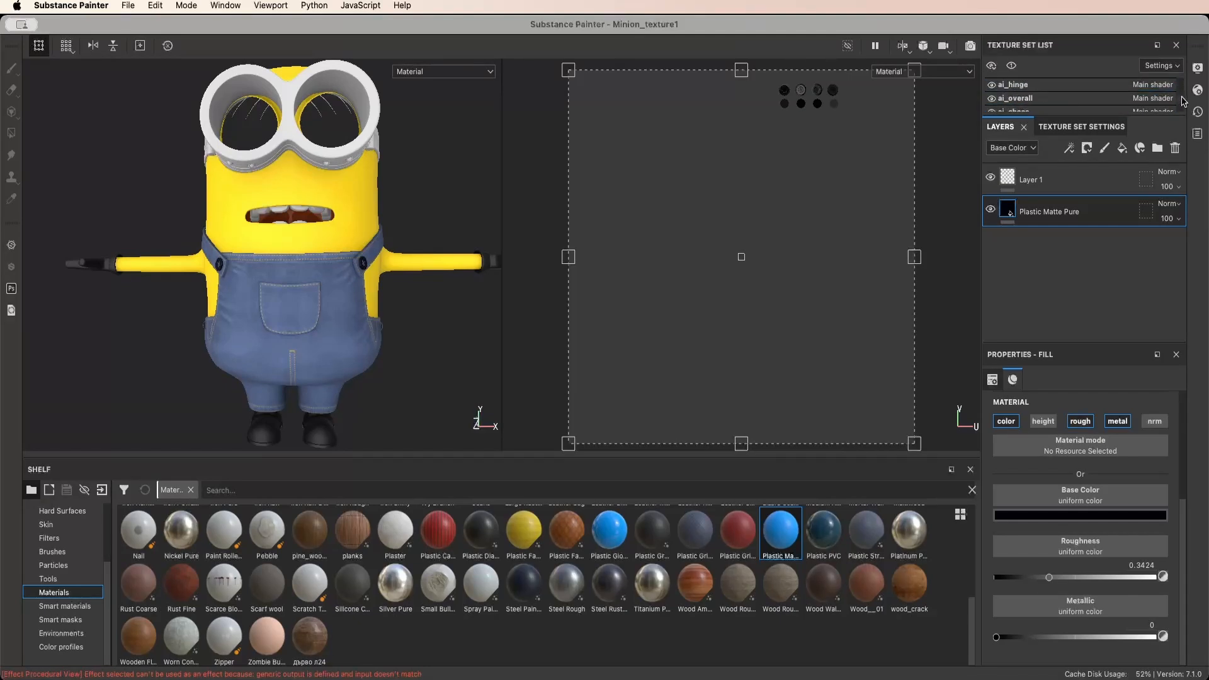
{"action": "left_click", "coordinate": [1173, 99]}
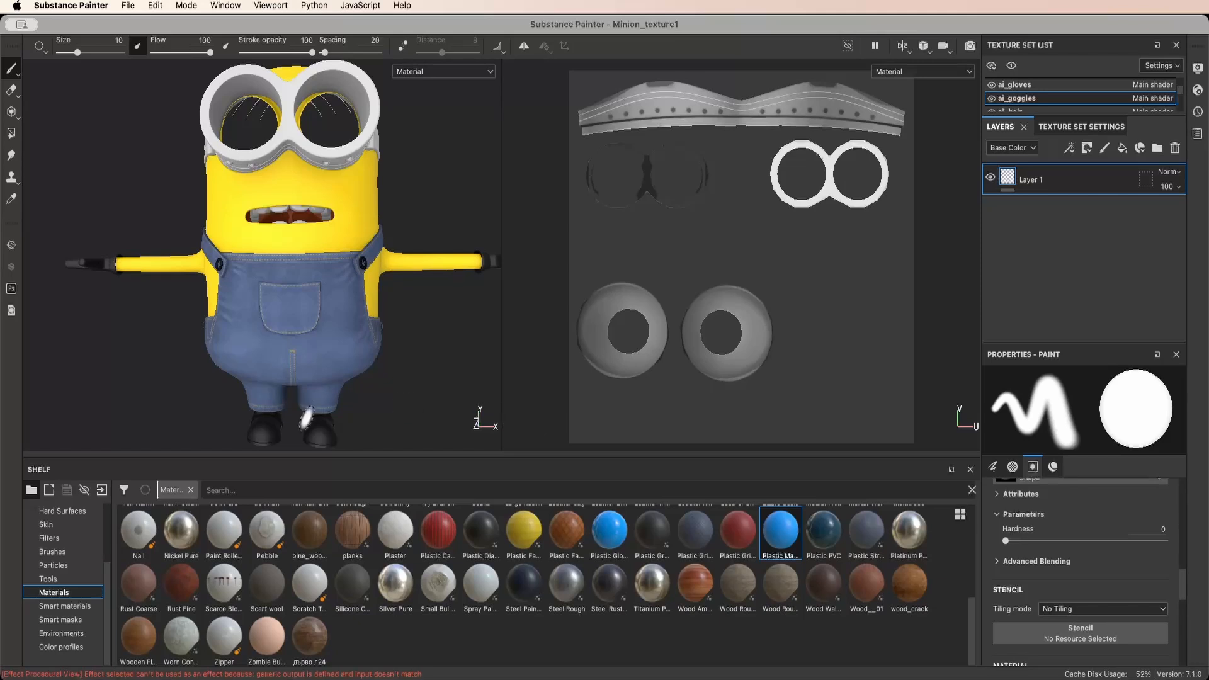
{"action": "left_click", "coordinate": [63, 606]}
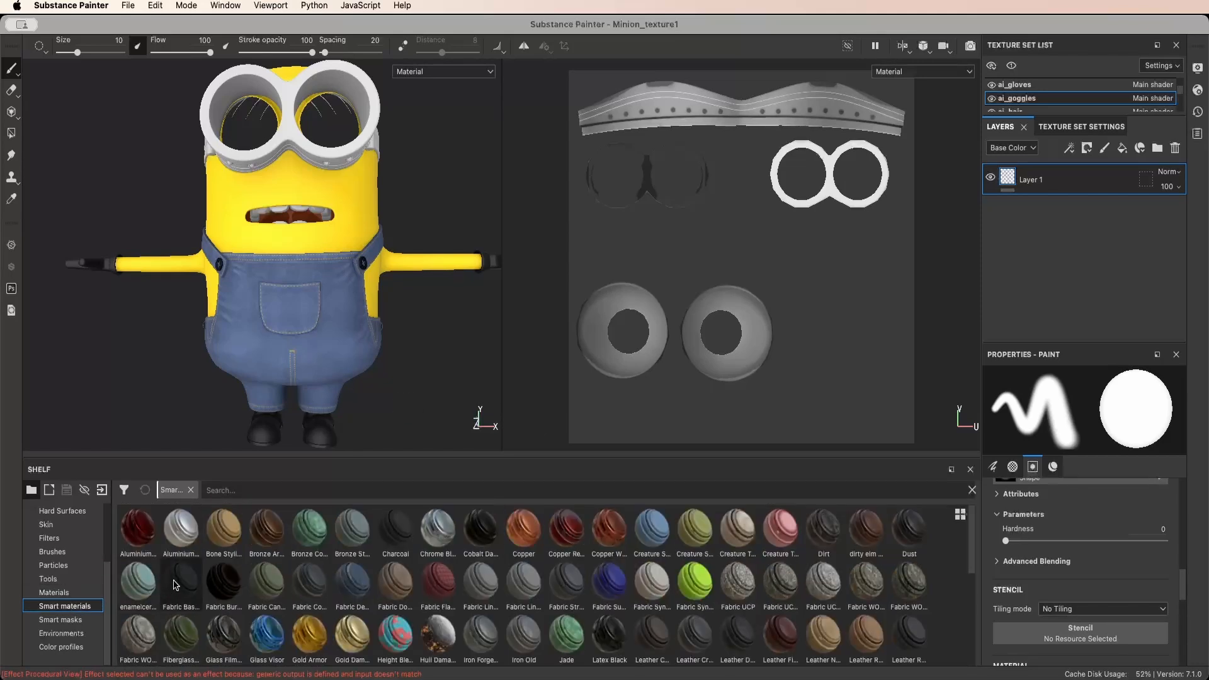
{"action": "mouse_move", "coordinate": [439, 530]}
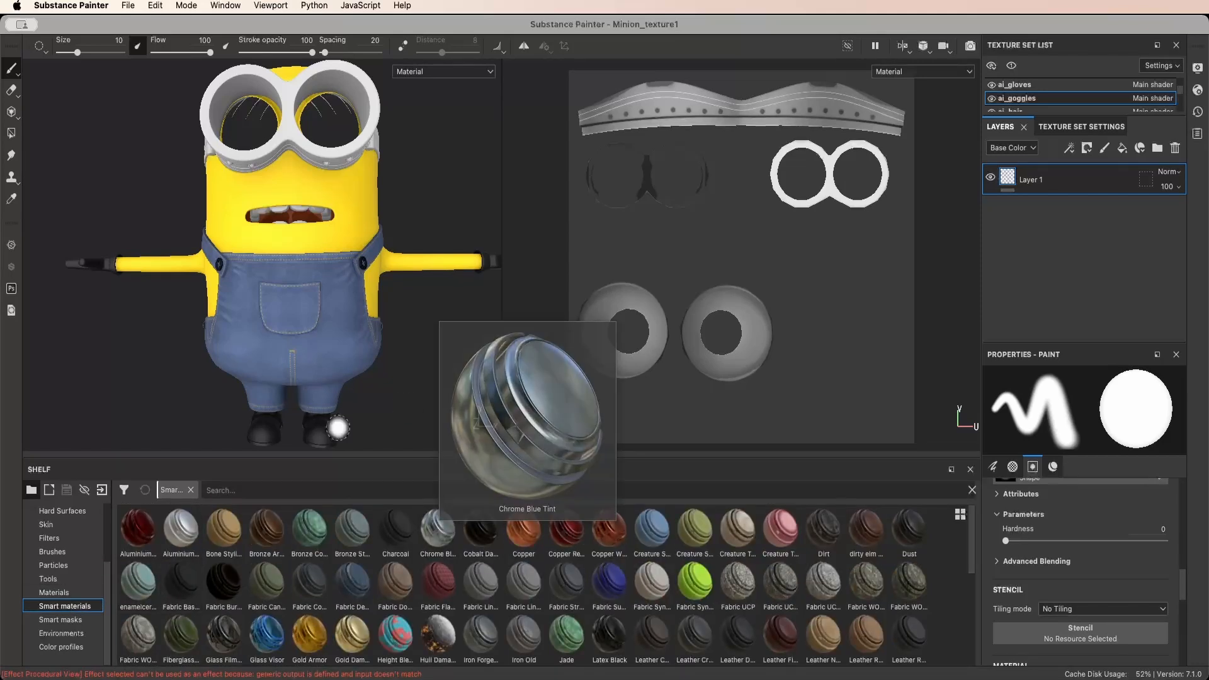
{"action": "scroll", "coordinate": [380, 368], "scroll_direction": "up", "scroll_amount": 4}
{"action": "middle_click_drag", "start_coordinate": [384, 340], "coordinate": [393, 388], "text": "alt"}
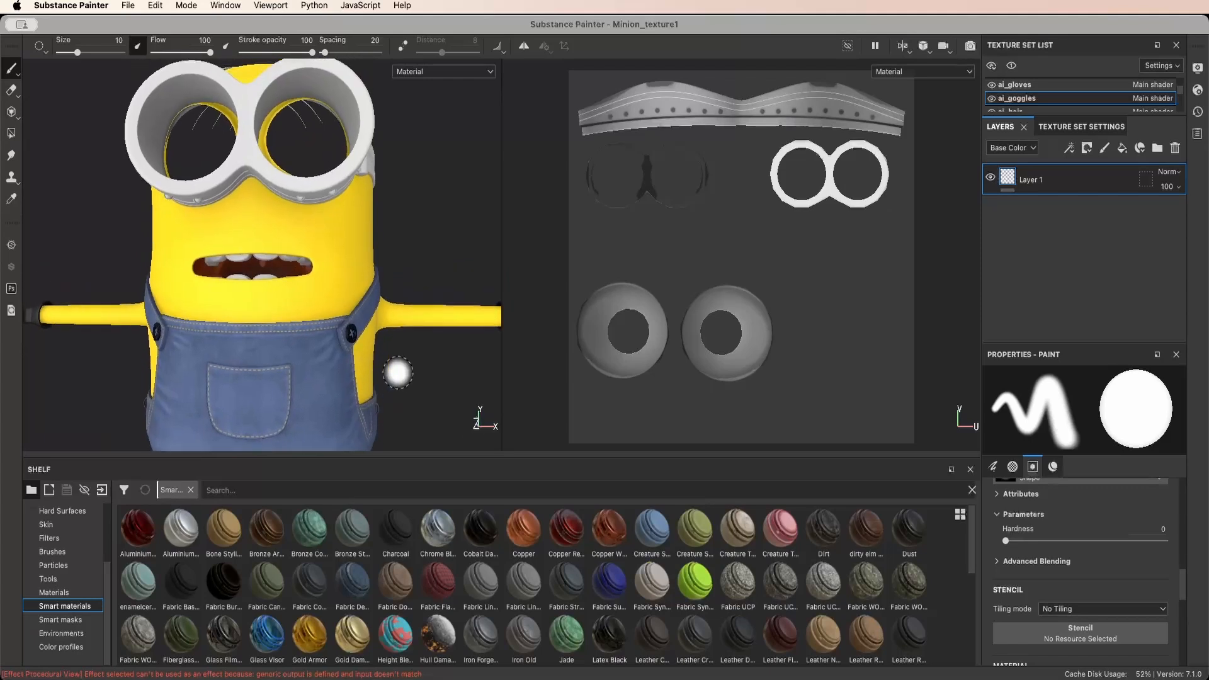
{"action": "left_click_drag", "start_coordinate": [397, 372], "coordinate": [353, 376], "text": "alt"}
{"action": "mouse_move", "coordinate": [534, 531]}
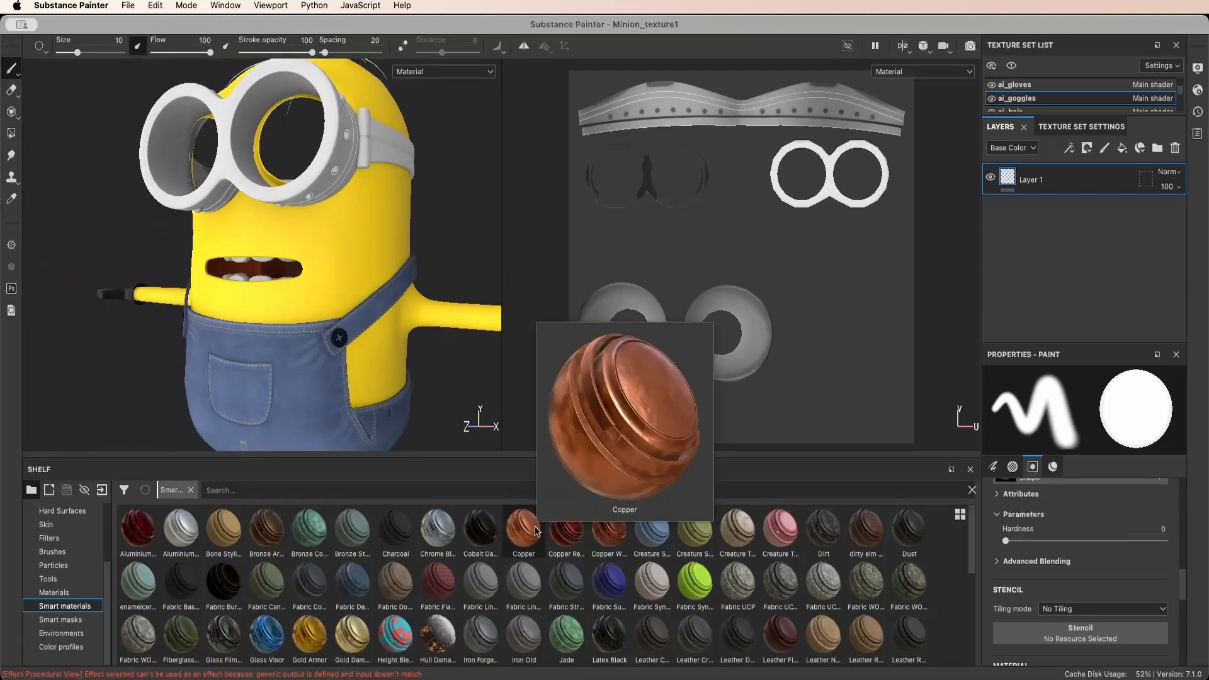
{"action": "left_click_drag", "start_coordinate": [529, 532], "coordinate": [1033, 264]}
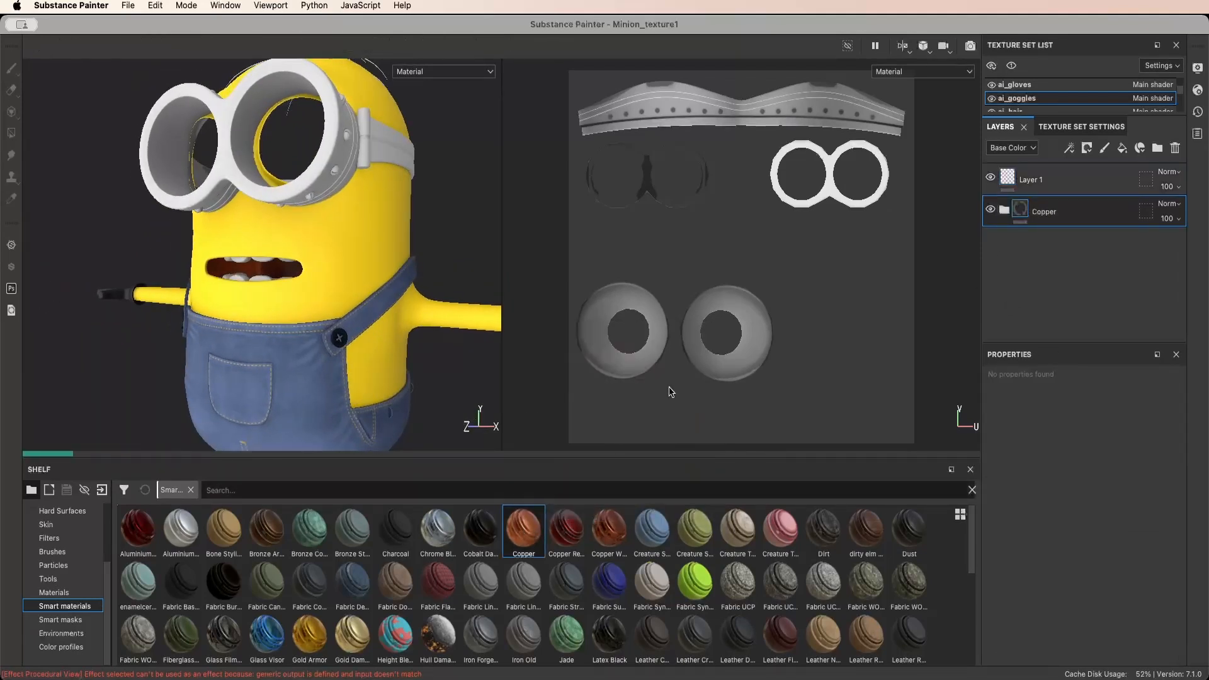
Change the base color of the goggles' Base Metal layer inside the Copper group to a very light neutral grey
{"action": "left_click", "coordinate": [1002, 212]}
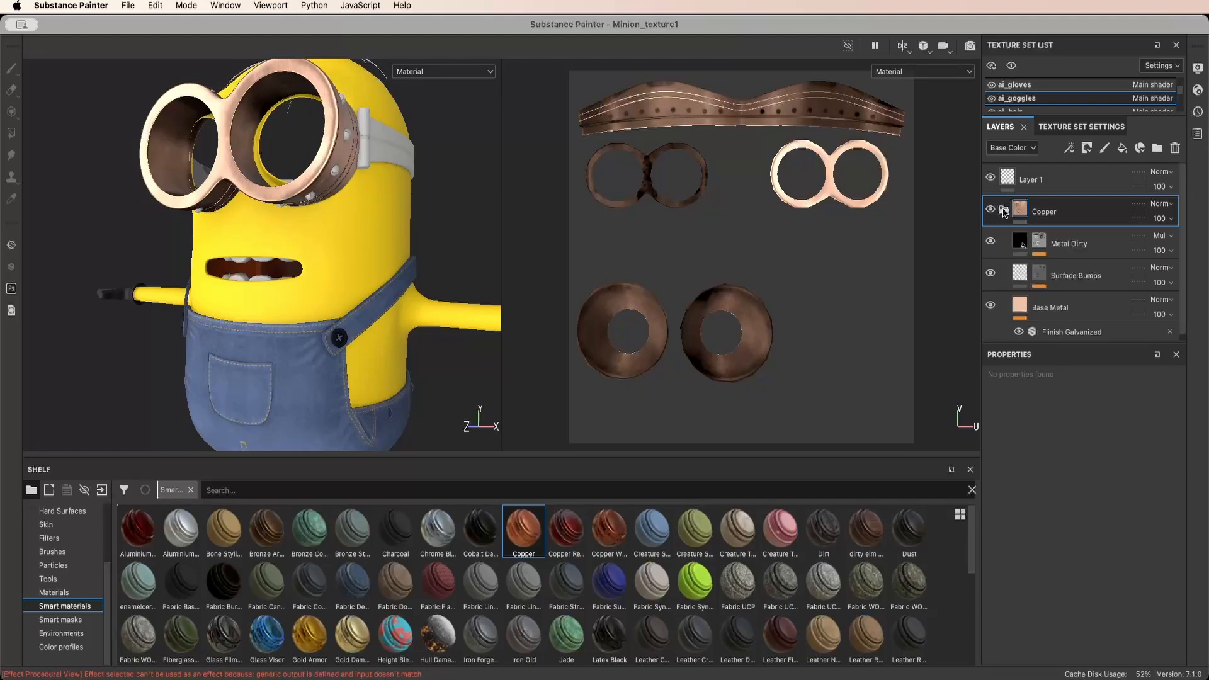
{"action": "left_click", "coordinate": [1058, 307]}
{"action": "left_click", "coordinate": [1117, 517]}
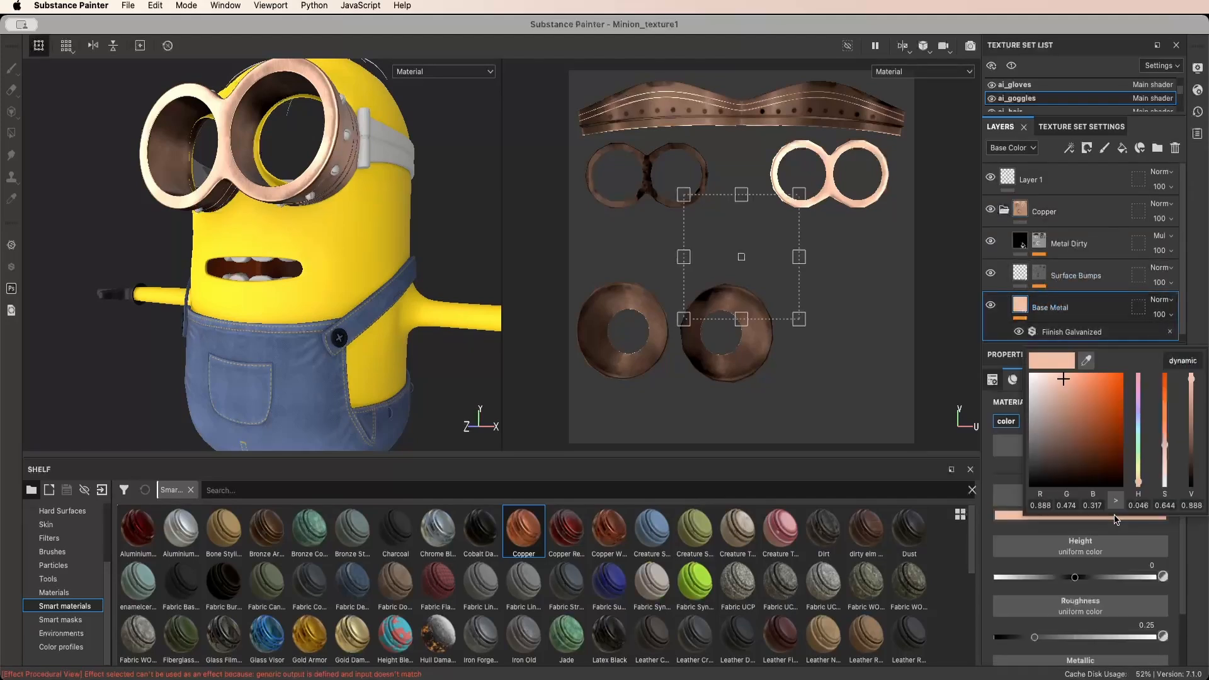
{"action": "left_click_drag", "start_coordinate": [1055, 387], "coordinate": [1033, 384]}
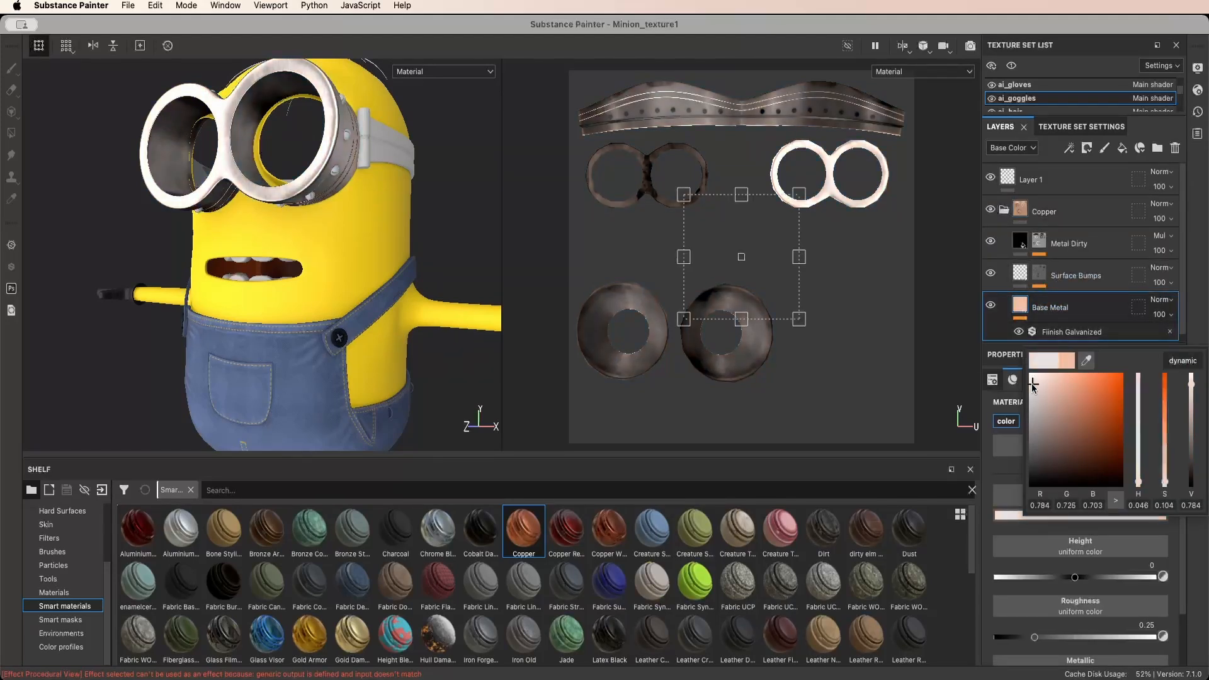
{"action": "left_click_drag", "start_coordinate": [342, 260], "coordinate": [417, 261], "text": "alt"}
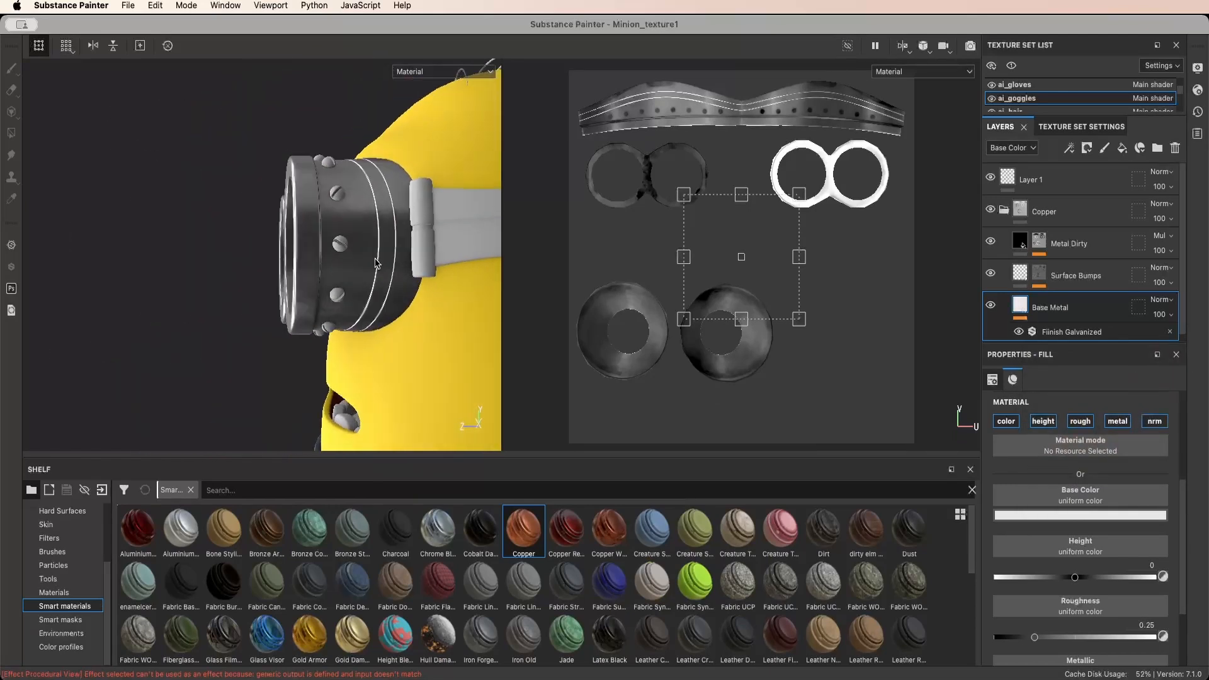
{"action": "mouse_move", "coordinate": [417, 260]}
{"action": "right_mouse_down", "text": "shift"}
{"action": "mouse_move", "coordinate": [345, 262]}
{"action": "mouse_move", "coordinate": [394, 255]}
{"action": "right_mouse_up", "text": "shift"}
{"action": "left_click_drag", "start_coordinate": [394, 255], "coordinate": [555, 264], "text": "alt"}
Set the height of the Surface Bumps layer in the goggles' Copper group to 0.0195
{"action": "left_click", "coordinate": [1100, 280]}
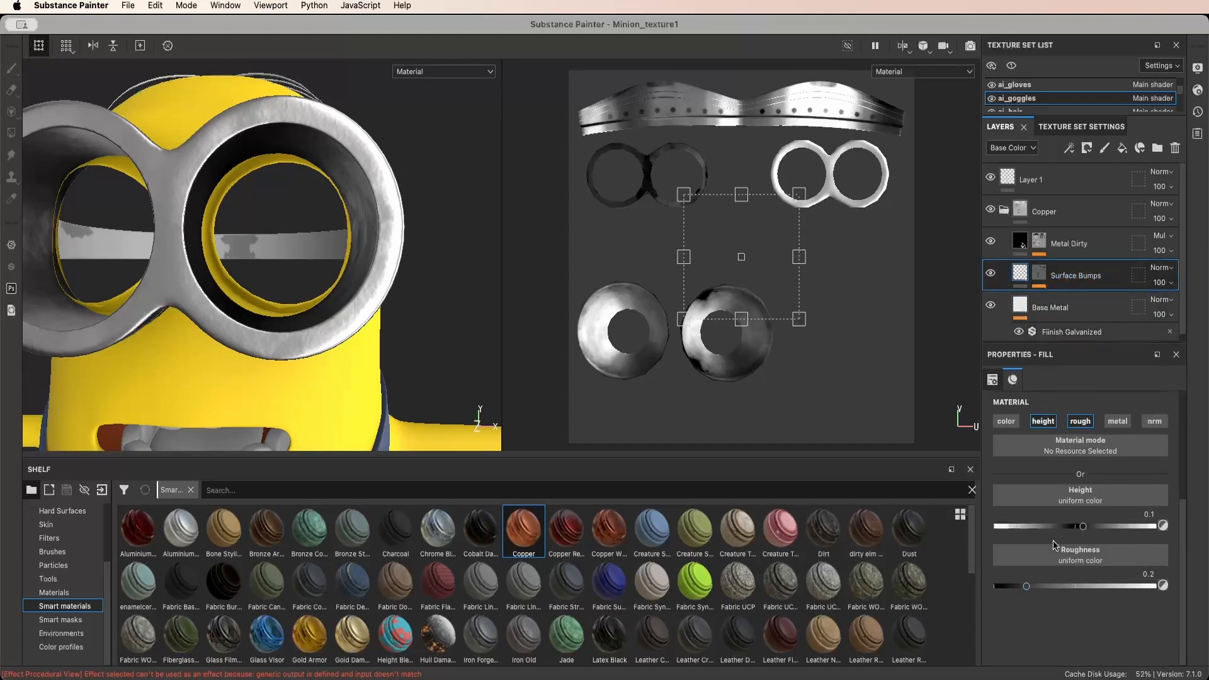
{"action": "left_click_drag", "start_coordinate": [420, 383], "coordinate": [422, 413], "text": "alt"}
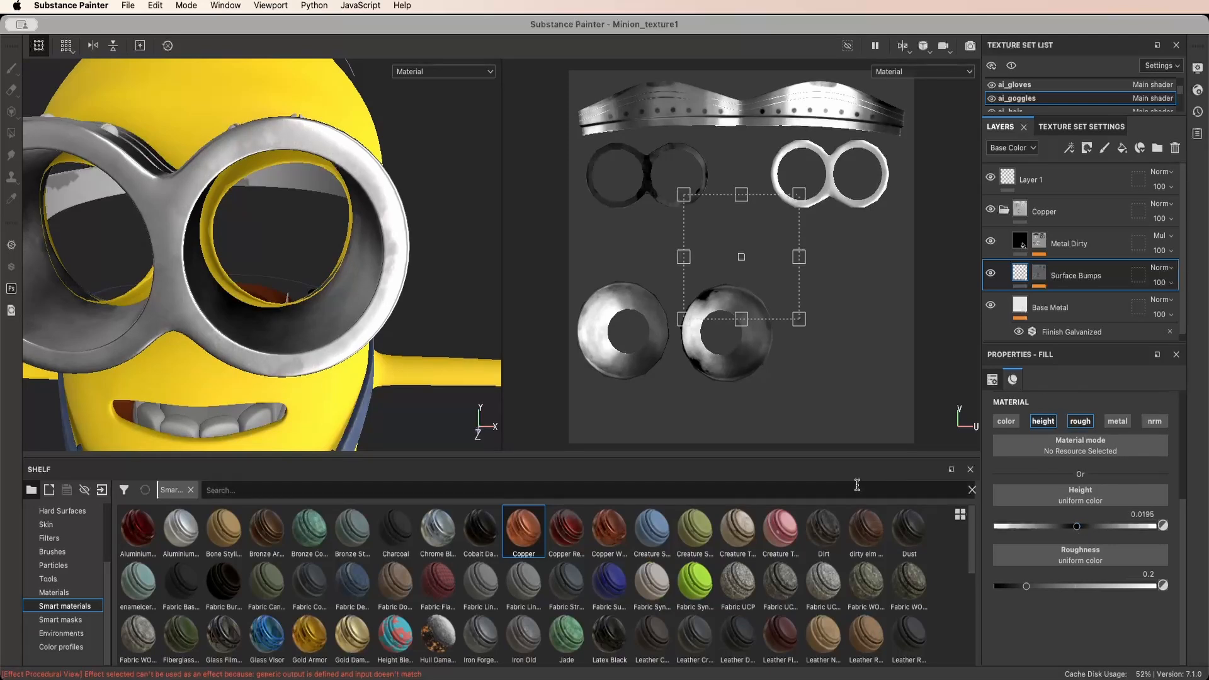
{"action": "left_click_drag", "start_coordinate": [354, 358], "coordinate": [341, 354], "text": "alt"}
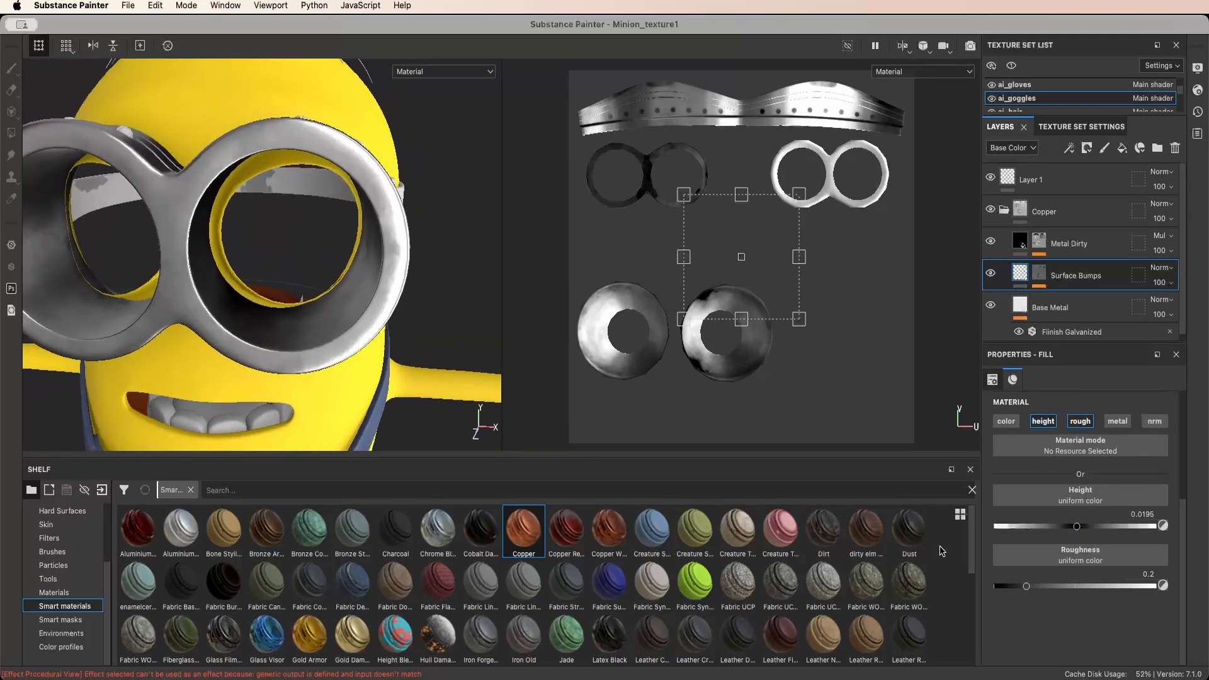
Set the roughness of the Surface Bumps layer in the goggles' Copper group to 0.6420
{"action": "left_click_drag", "start_coordinate": [1029, 591], "coordinate": [1097, 587]}
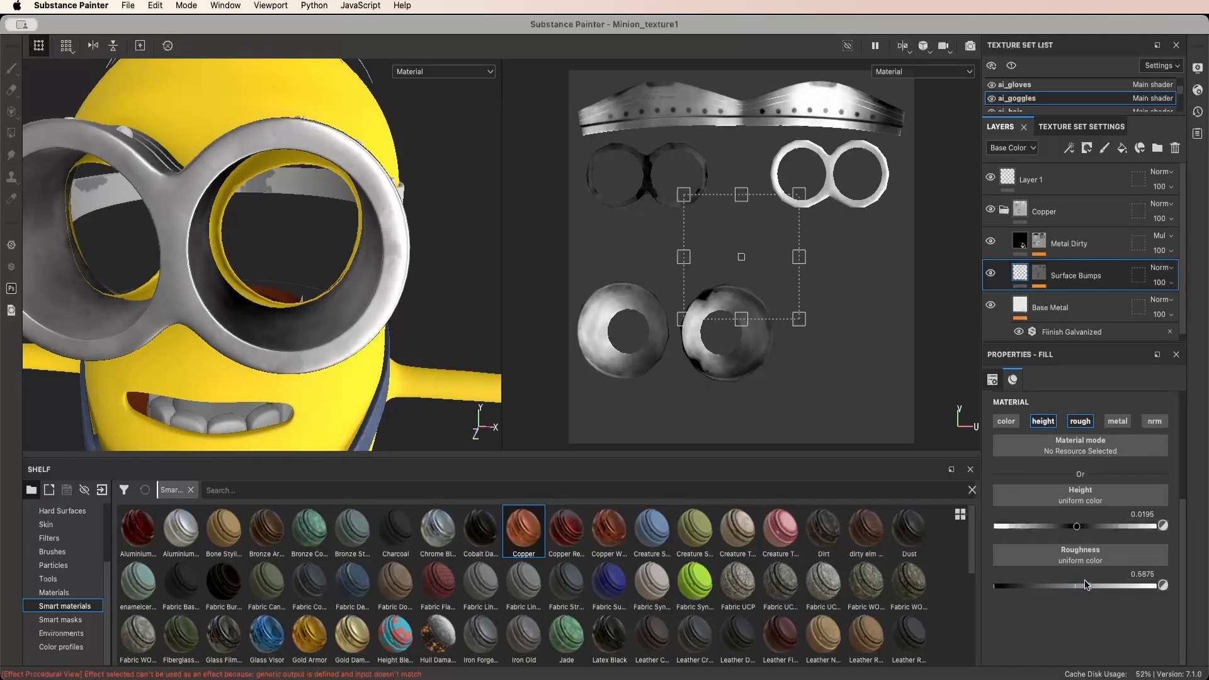
{"action": "left_click_drag", "start_coordinate": [334, 345], "coordinate": [292, 342], "text": "alt"}
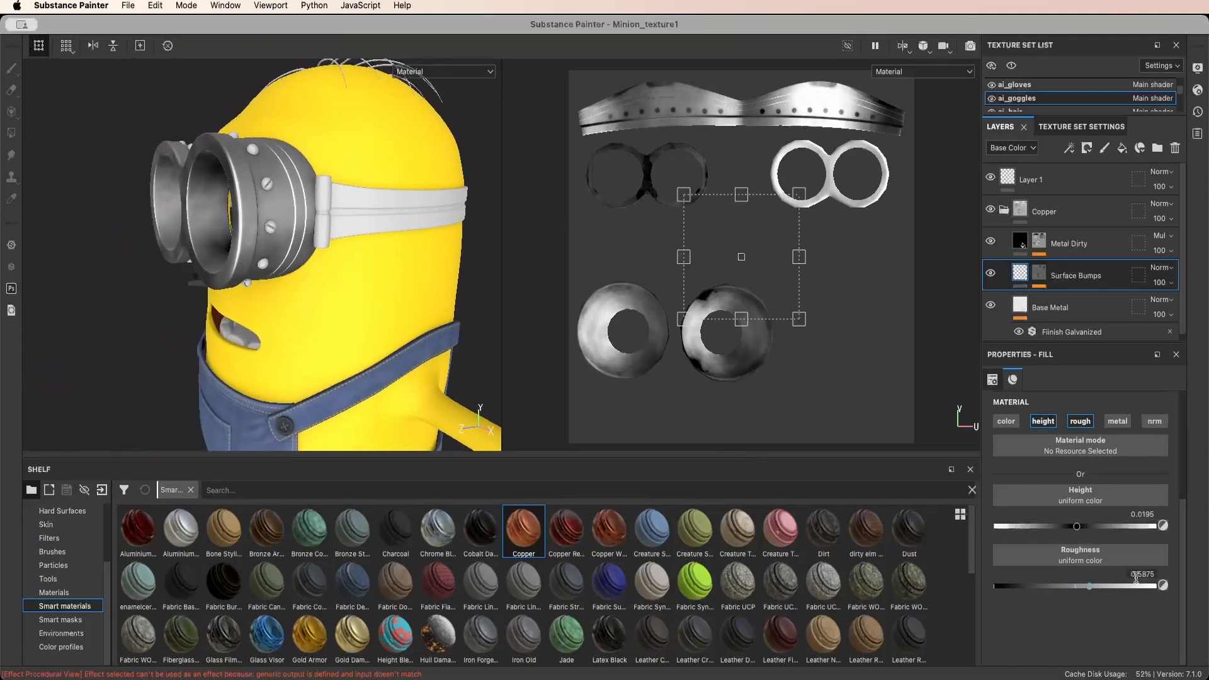
{"action": "mouse_move", "coordinate": [1091, 590]}
{"action": "left_mouse_down"}
{"action": "mouse_move", "coordinate": [1049, 589]}
{"action": "mouse_move", "coordinate": [1100, 590]}
{"action": "left_mouse_up"}
{"action": "scroll", "coordinate": [1082, 508], "scroll_direction": "up", "scroll_amount": 3}
{"action": "scroll", "coordinate": [1066, 485], "scroll_direction": "down", "scroll_amount": 3}
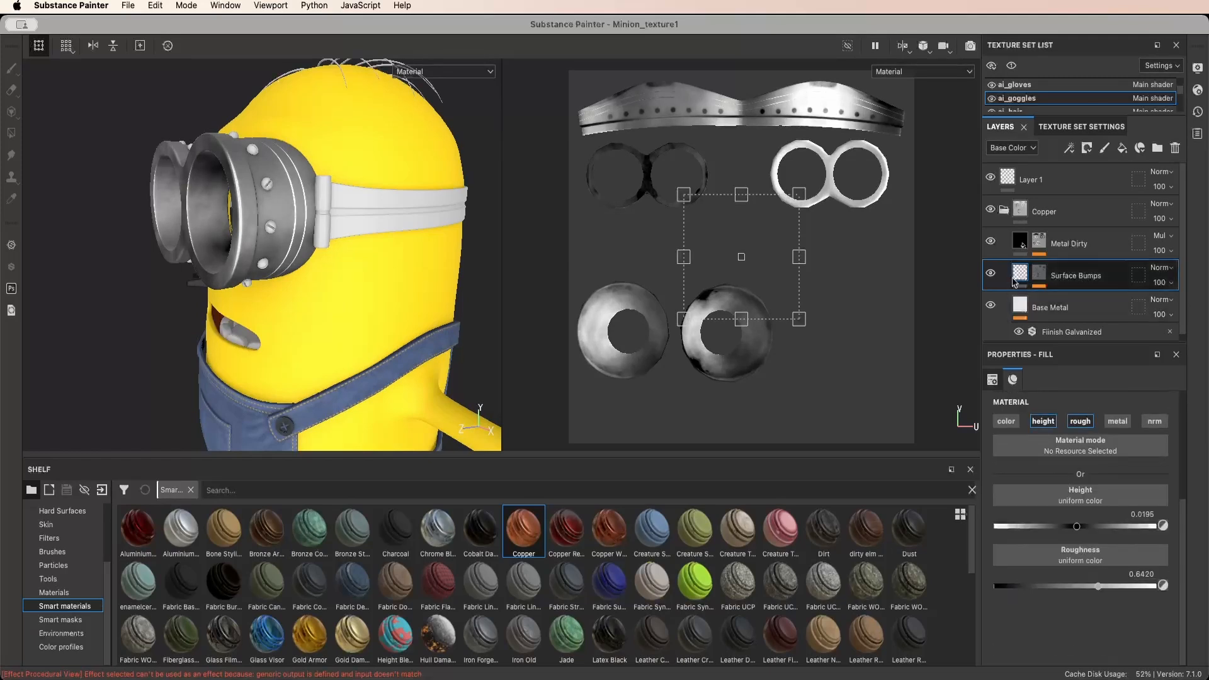
Change the base color of the goggles' Metal Dirty layer to a light neutral grey with a value of 0.832
{"action": "left_click", "coordinate": [1018, 245]}
{"action": "left_click", "coordinate": [1091, 515]}
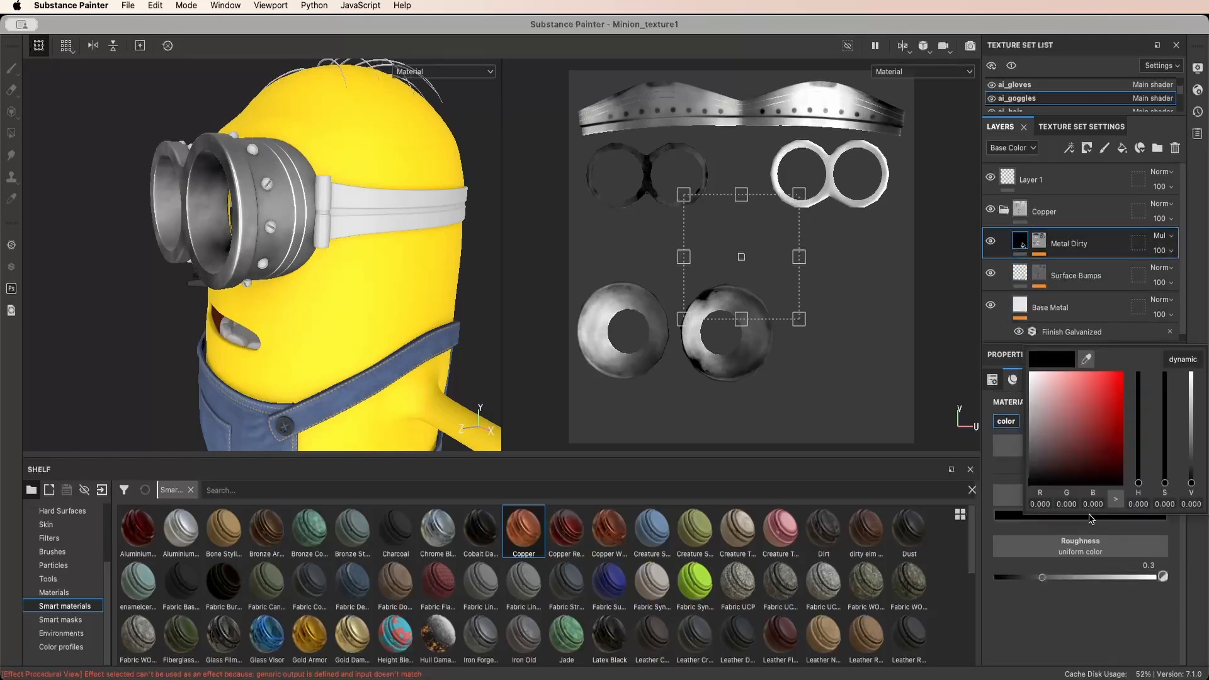
{"action": "left_click_drag", "start_coordinate": [1199, 477], "coordinate": [1191, 407]}
{"action": "left_click_drag", "start_coordinate": [200, 322], "coordinate": [296, 342], "text": "alt"}
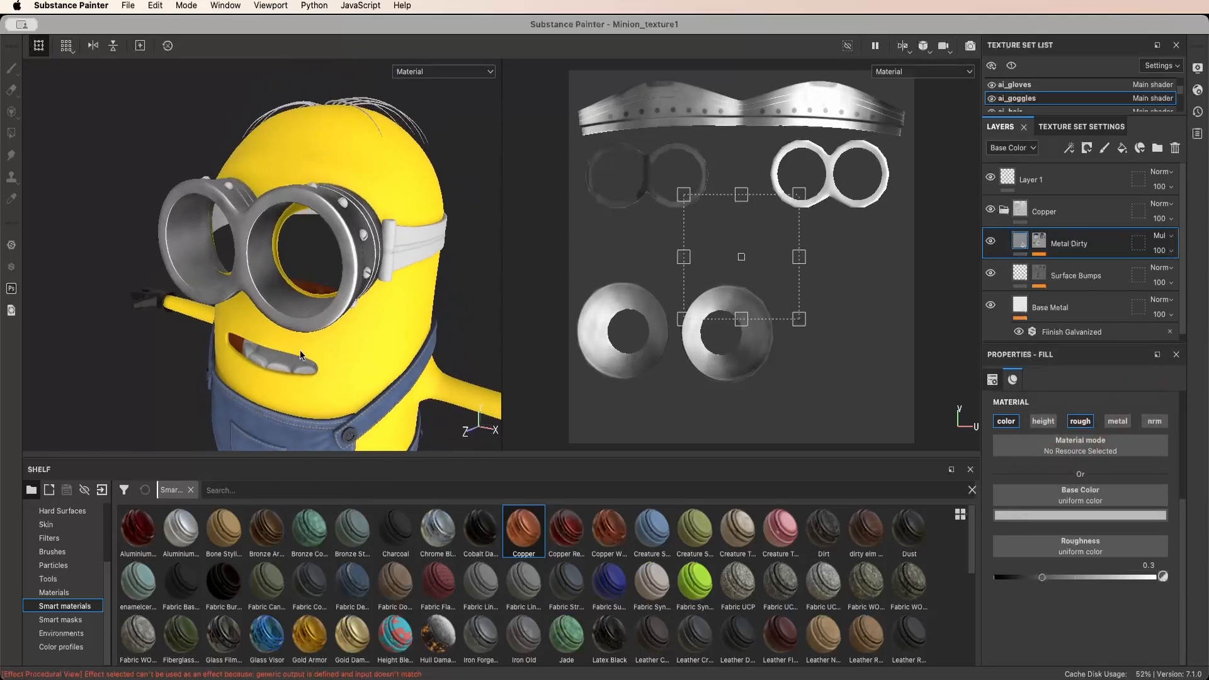
{"action": "scroll", "coordinate": [301, 342], "scroll_direction": "up", "scroll_amount": 5}
{"action": "middle_click_drag", "start_coordinate": [301, 343], "coordinate": [291, 361], "text": "alt"}
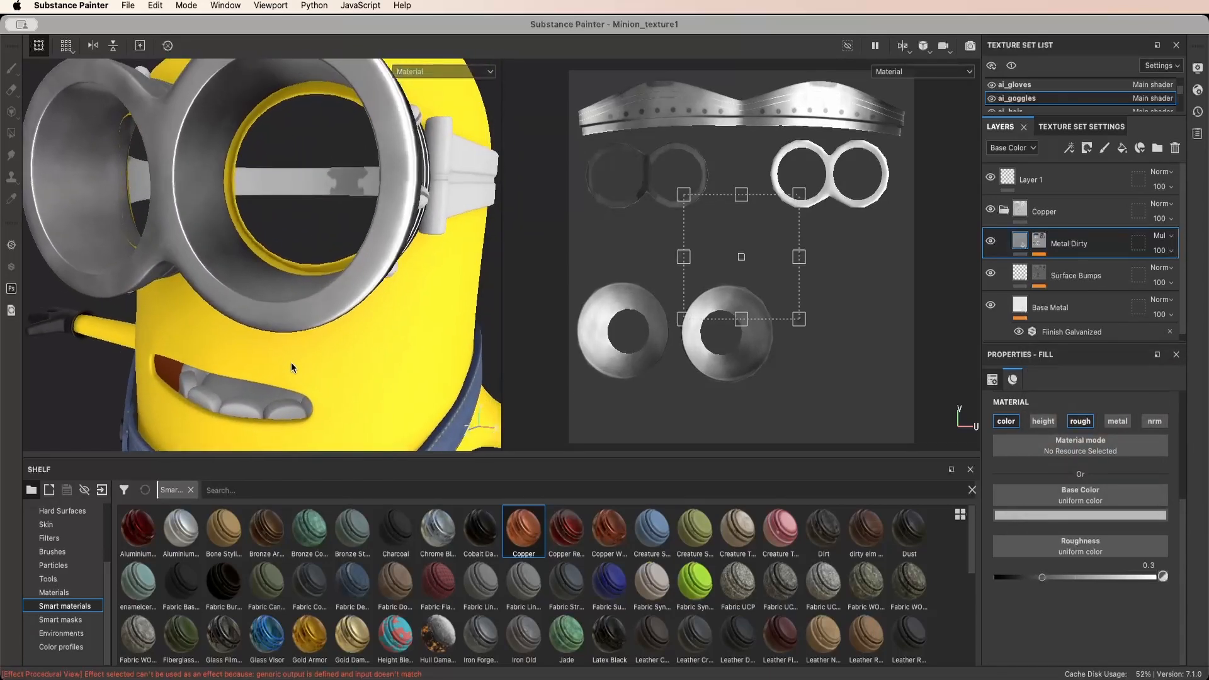
{"action": "left_click", "coordinate": [1104, 516]}
{"action": "left_click_drag", "start_coordinate": [1192, 409], "coordinate": [1201, 386]}
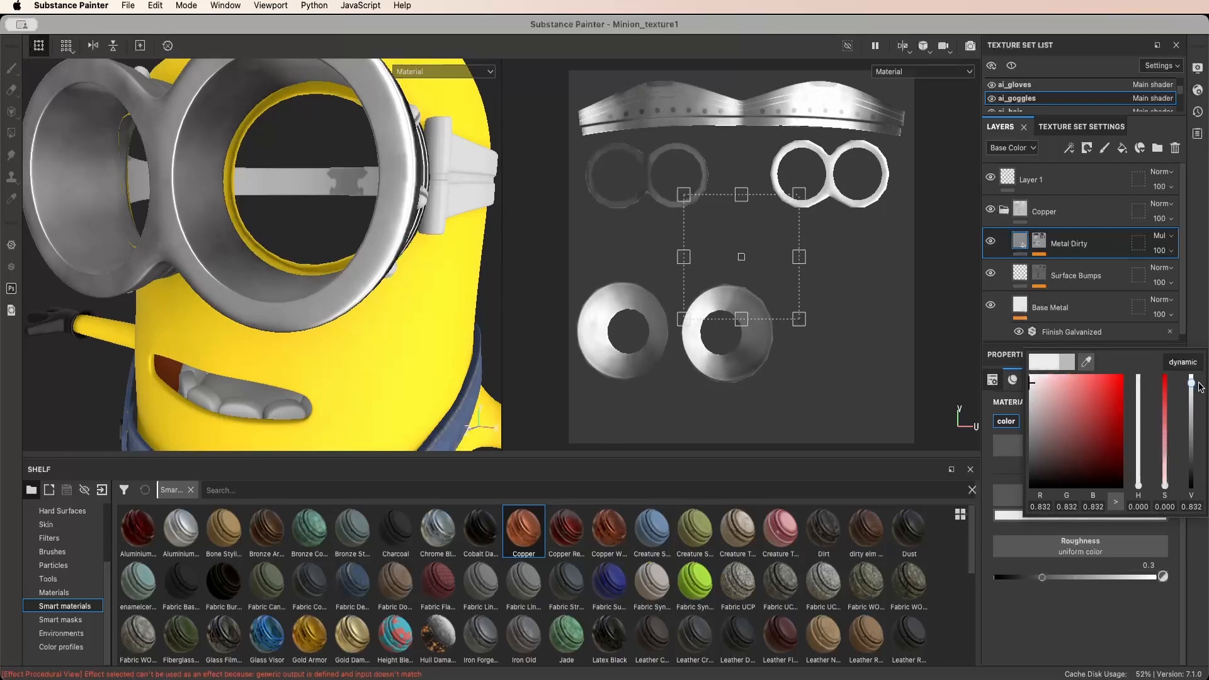
Examine the masks of the Metal Dirty and Surface Bumps layers in the goggles' Copper group
{"action": "left_click", "coordinate": [1039, 247]}
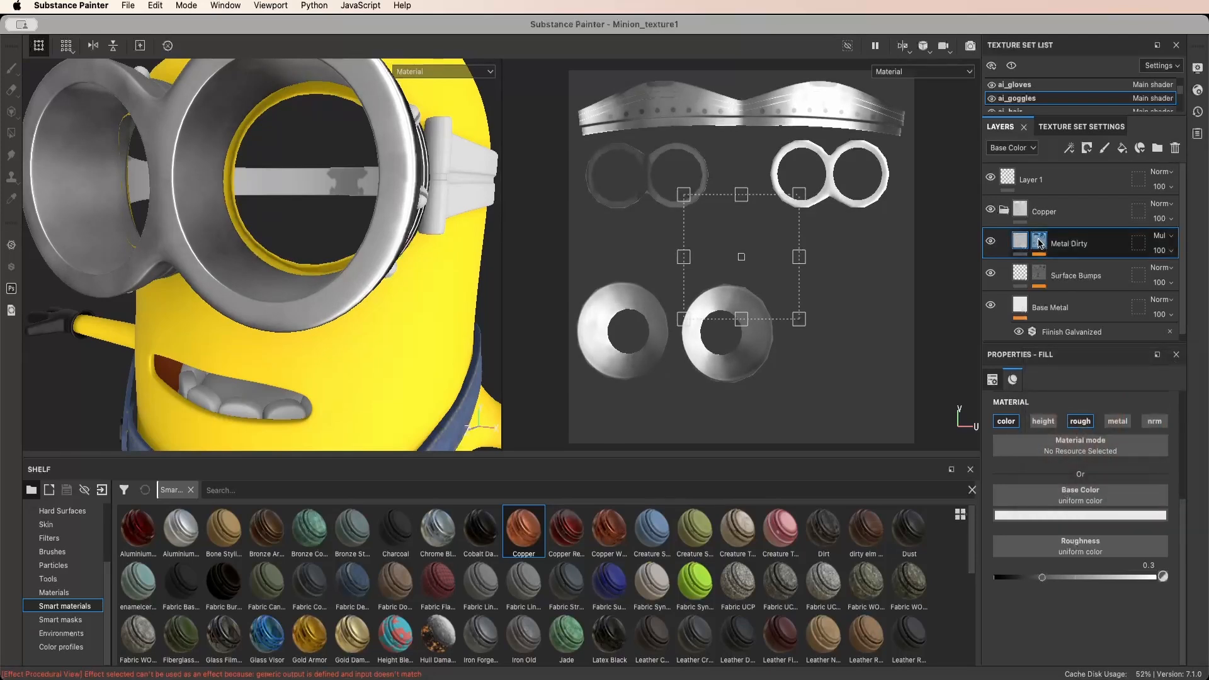
{"action": "scroll", "coordinate": [1120, 511], "scroll_direction": "up", "scroll_amount": 4}
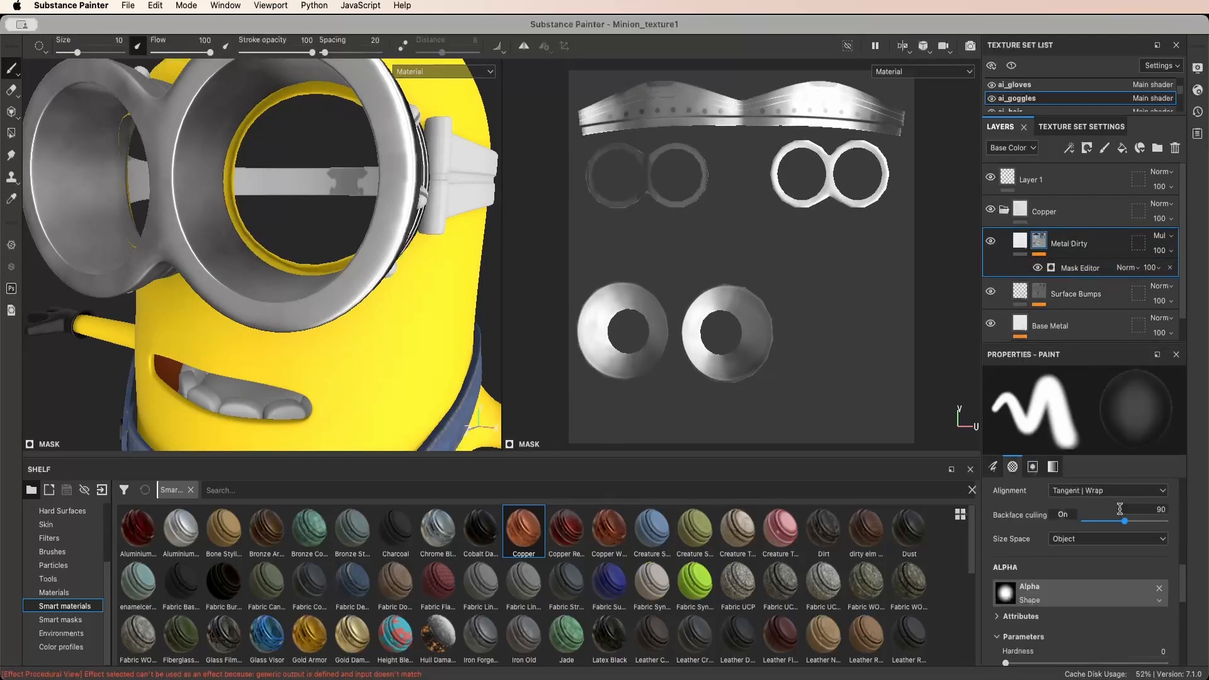
{"action": "scroll", "coordinate": [1120, 507], "scroll_direction": "down", "scroll_amount": 5}
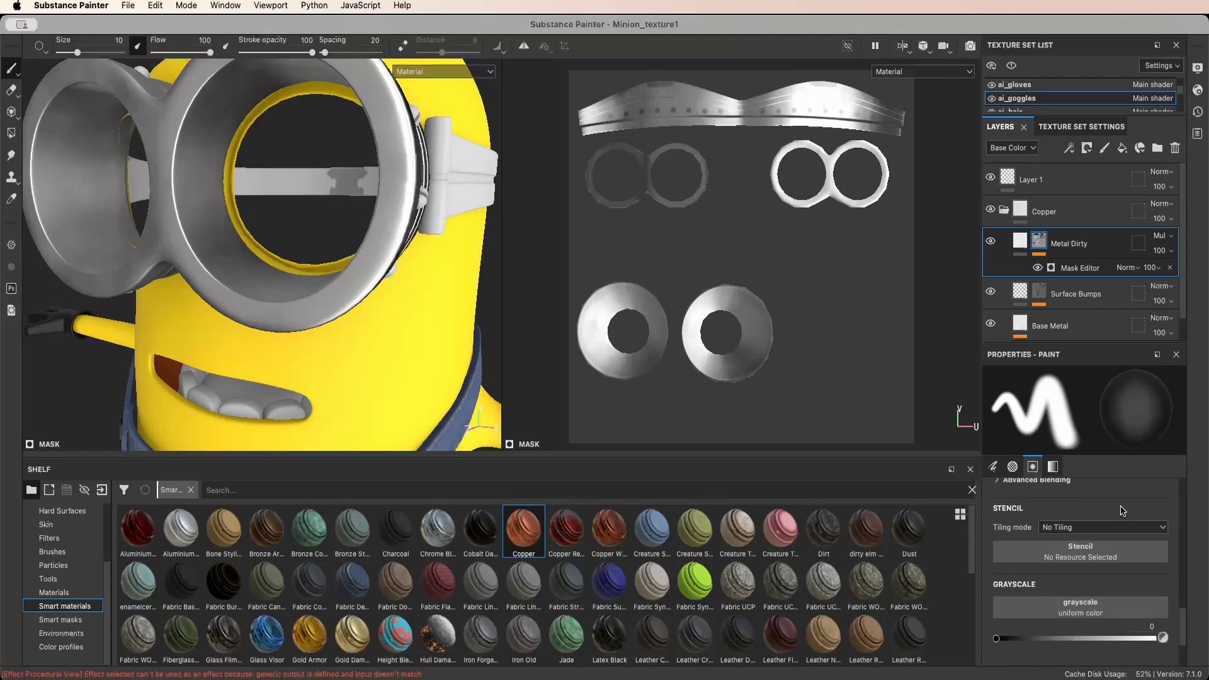
{"action": "scroll", "coordinate": [1123, 510], "scroll_direction": "down", "scroll_amount": 3}
{"action": "left_click", "coordinate": [1021, 296]}
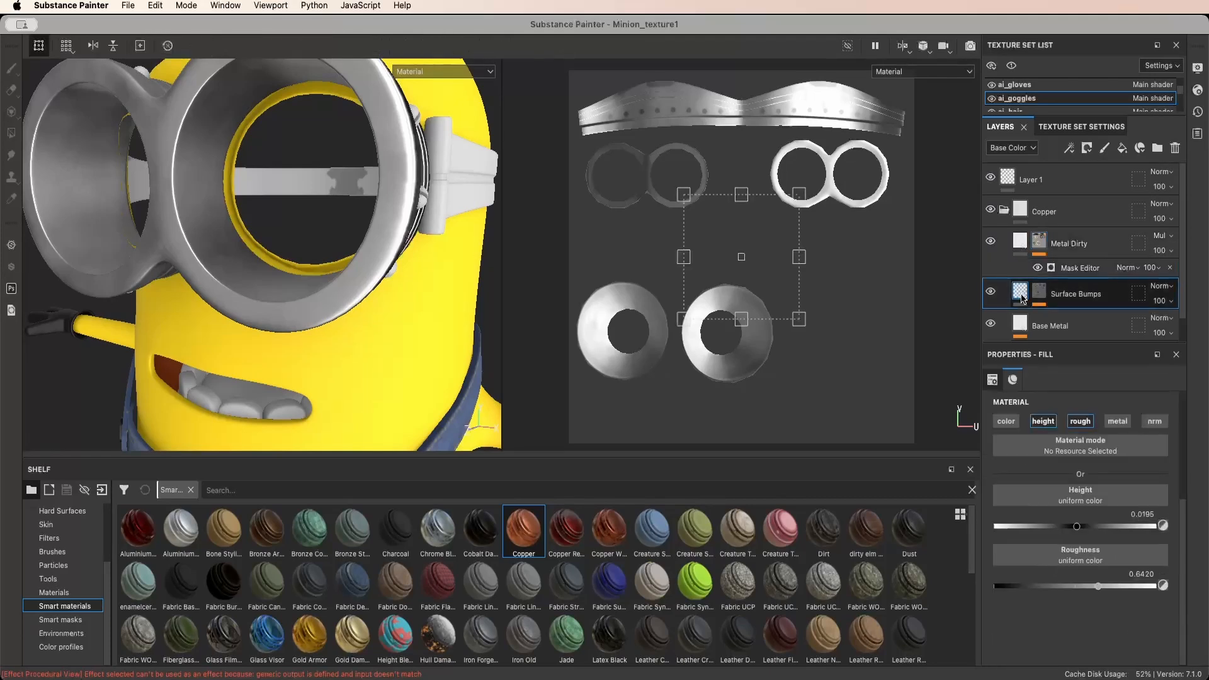
{"action": "left_click", "coordinate": [1035, 298]}
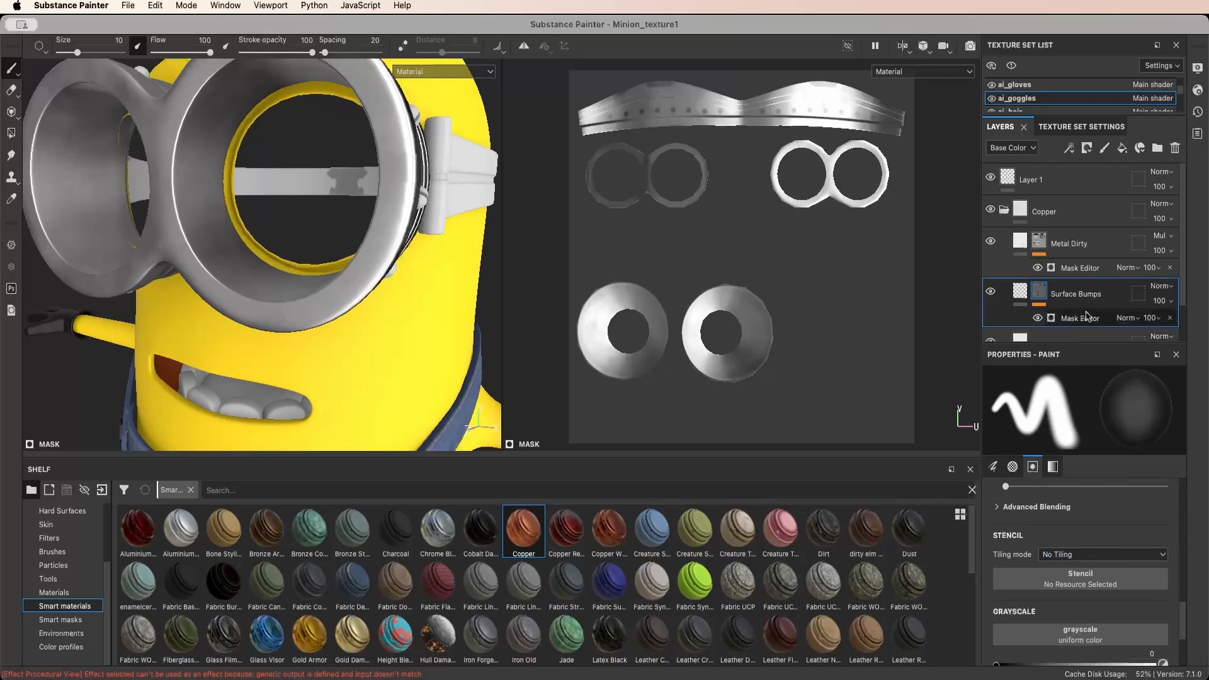
Set the Finish Galvanized filter on the goggles' Base Metal layer to scale 8 and flakes intensity 0.03
{"action": "scroll", "coordinate": [1085, 322], "scroll_direction": "down", "scroll_amount": 1}
{"action": "left_click", "coordinate": [1071, 325]}
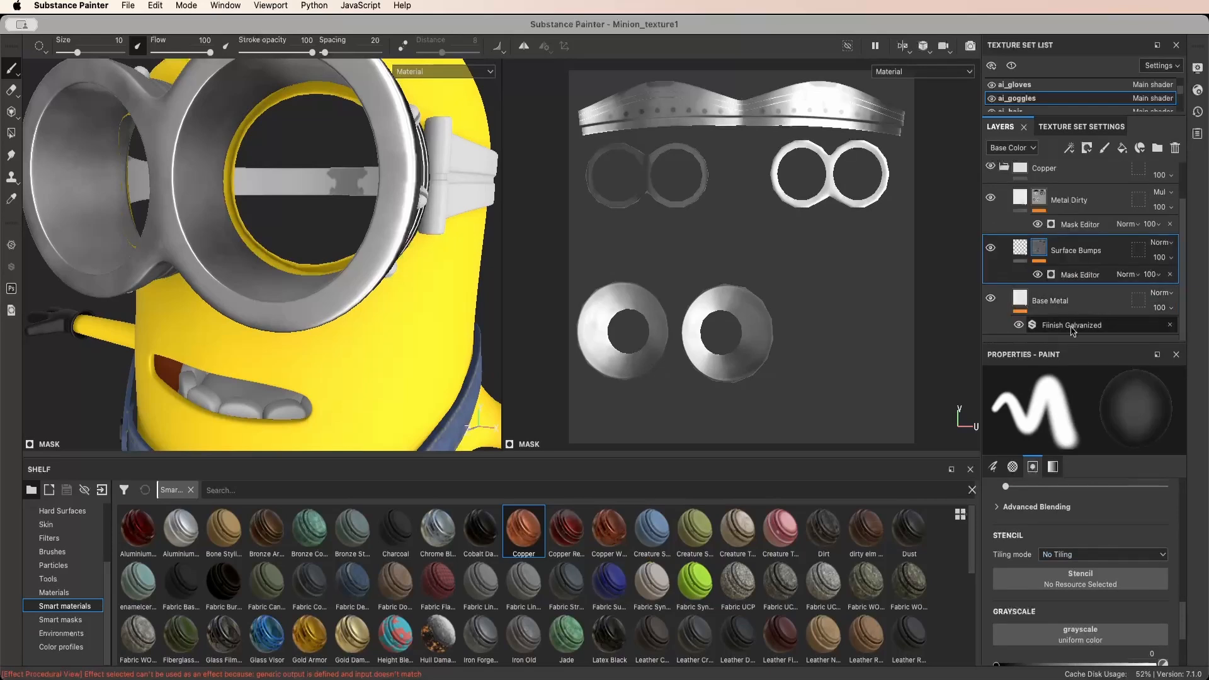
{"action": "scroll", "coordinate": [1110, 559], "scroll_direction": "down", "scroll_amount": 3}
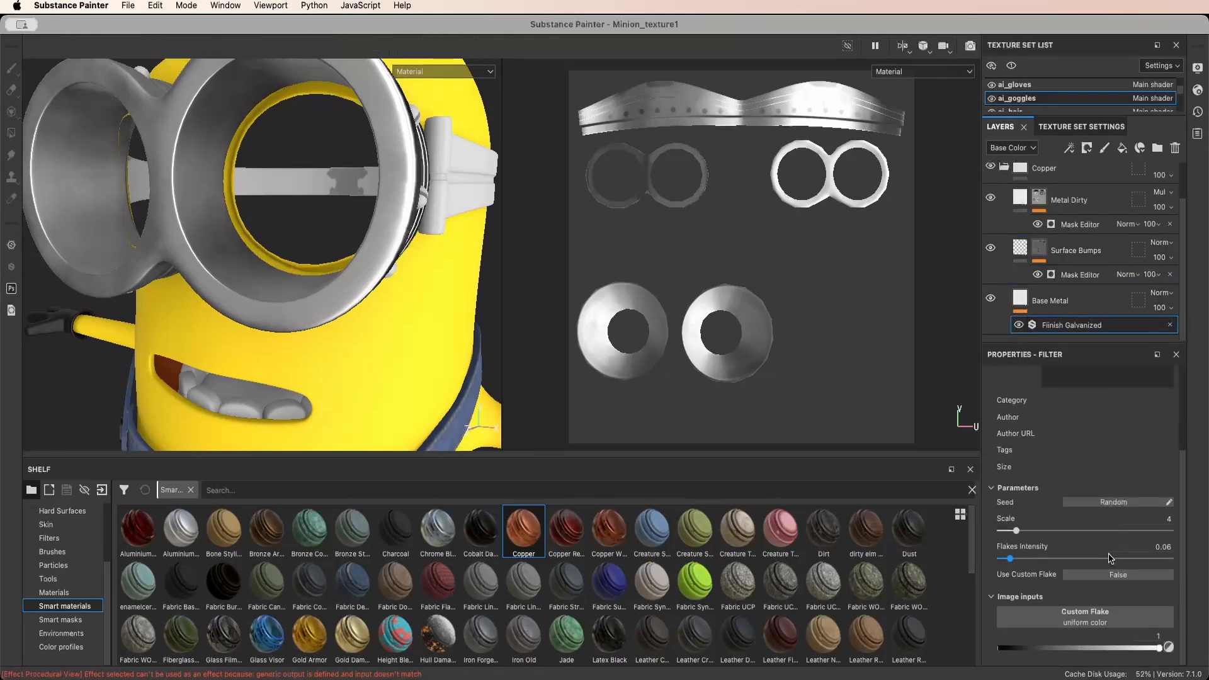
{"action": "left_click_drag", "start_coordinate": [405, 306], "coordinate": [357, 324], "text": "alt"}
{"action": "left_click", "coordinate": [1023, 531]}
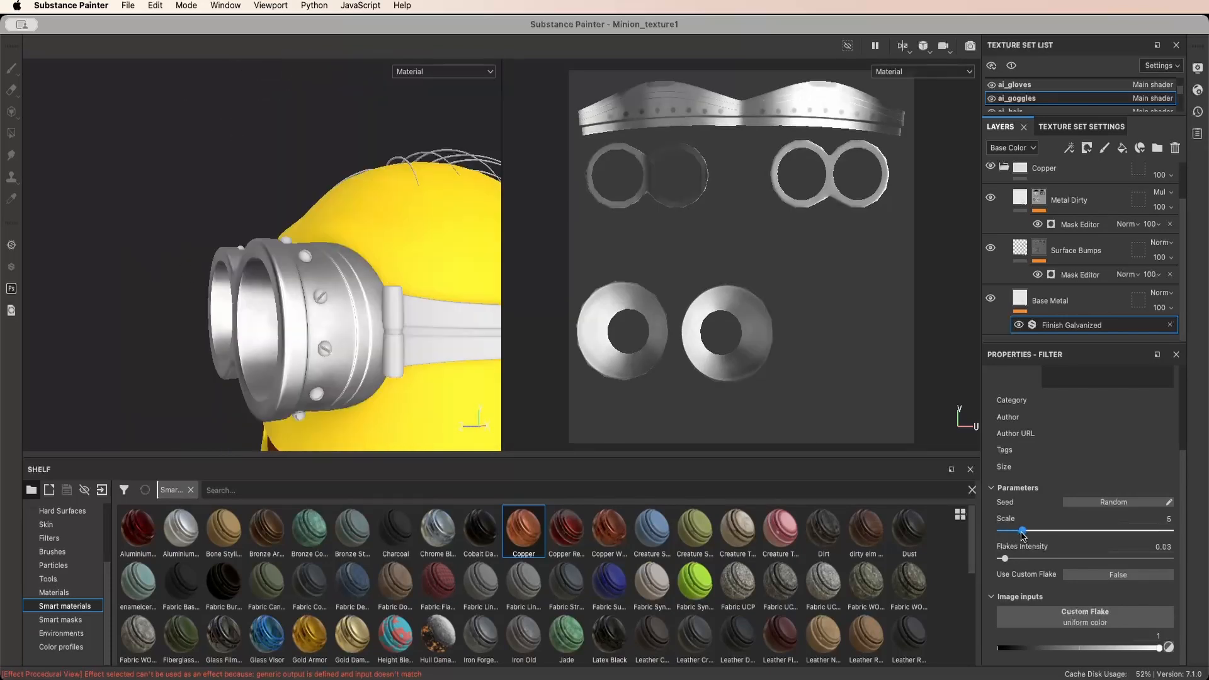
{"action": "scroll", "coordinate": [354, 326], "scroll_direction": "up", "scroll_amount": 5}
{"action": "scroll", "coordinate": [361, 333], "scroll_direction": "down", "scroll_amount": 2}
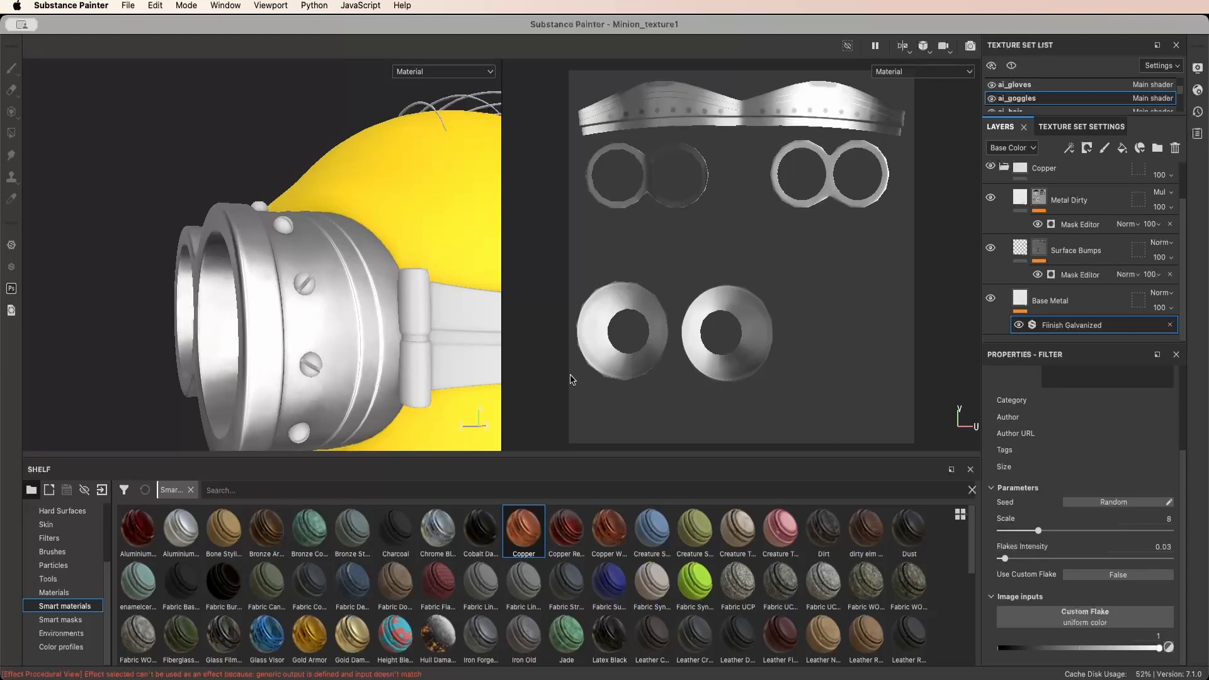
{"action": "scroll", "coordinate": [513, 366], "scroll_direction": "down", "scroll_amount": 2}
{"action": "scroll", "coordinate": [401, 359], "scroll_direction": "up", "scroll_amount": 3}
{"action": "scroll", "coordinate": [402, 359], "scroll_direction": "down", "scroll_amount": 4}
{"action": "mouse_move", "coordinate": [402, 358]}
{"action": "left_mouse_down", "text": "alt"}
{"action": "mouse_move", "coordinate": [546, 356]}
{"action": "mouse_move", "coordinate": [412, 326]}
{"action": "mouse_move", "coordinate": [460, 345]}
{"action": "left_mouse_up", "text": "alt"}
{"action": "scroll", "coordinate": [451, 364], "scroll_direction": "down", "scroll_amount": 6}
Copy the goggles' Copper group and paste it into the ai_bolts texture set
{"action": "left_click", "coordinate": [1104, 148]}
{"action": "left_click", "coordinate": [1007, 211]}
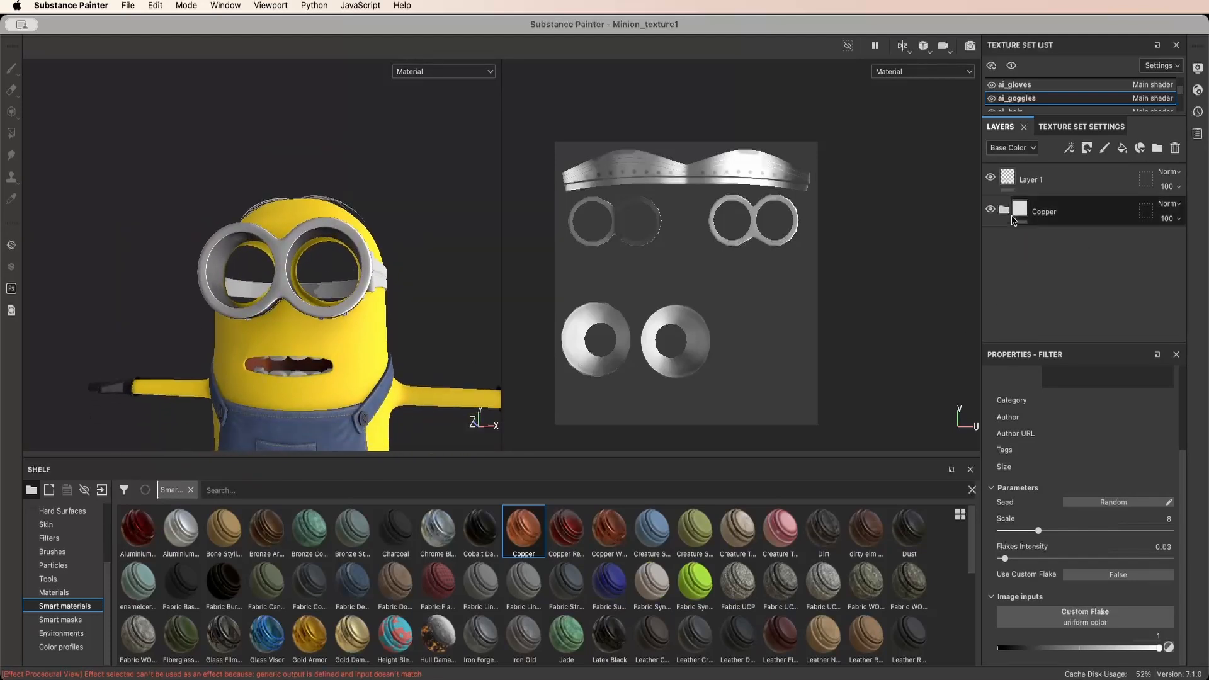
{"action": "right_click", "coordinate": [1063, 213]}
{"action": "left_click", "coordinate": [1092, 271]}
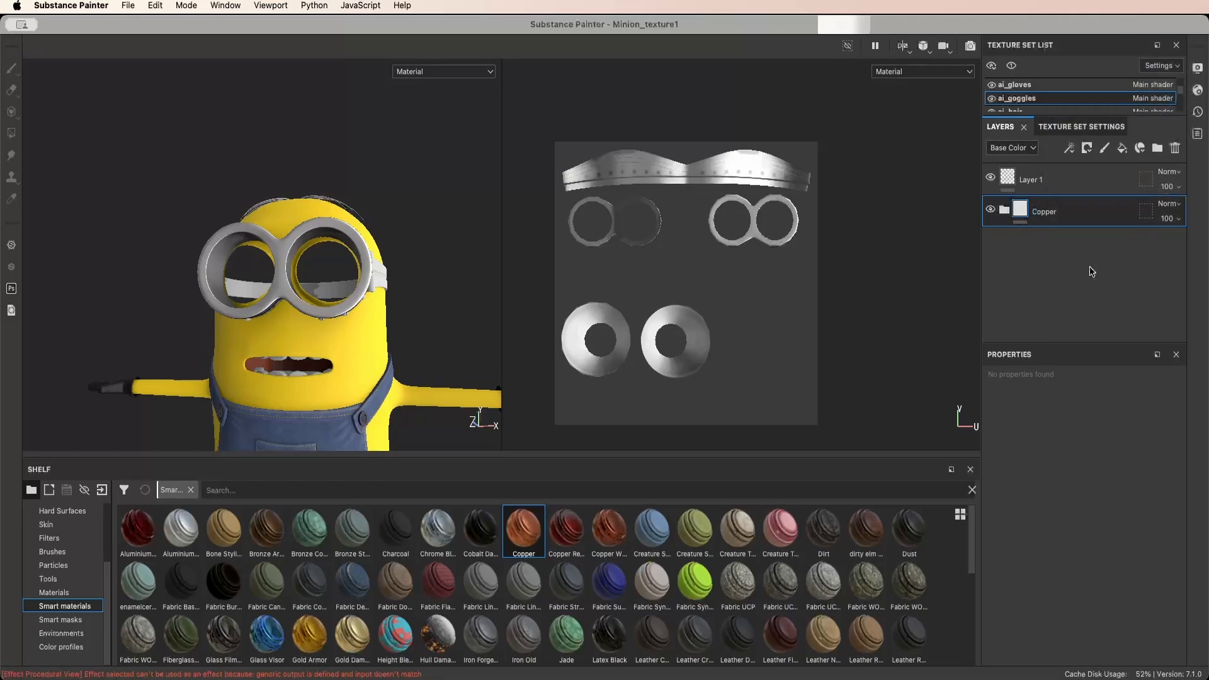
{"action": "scroll", "coordinate": [1127, 100], "scroll_direction": "up", "scroll_amount": 3}
{"action": "left_click", "coordinate": [1132, 98]}
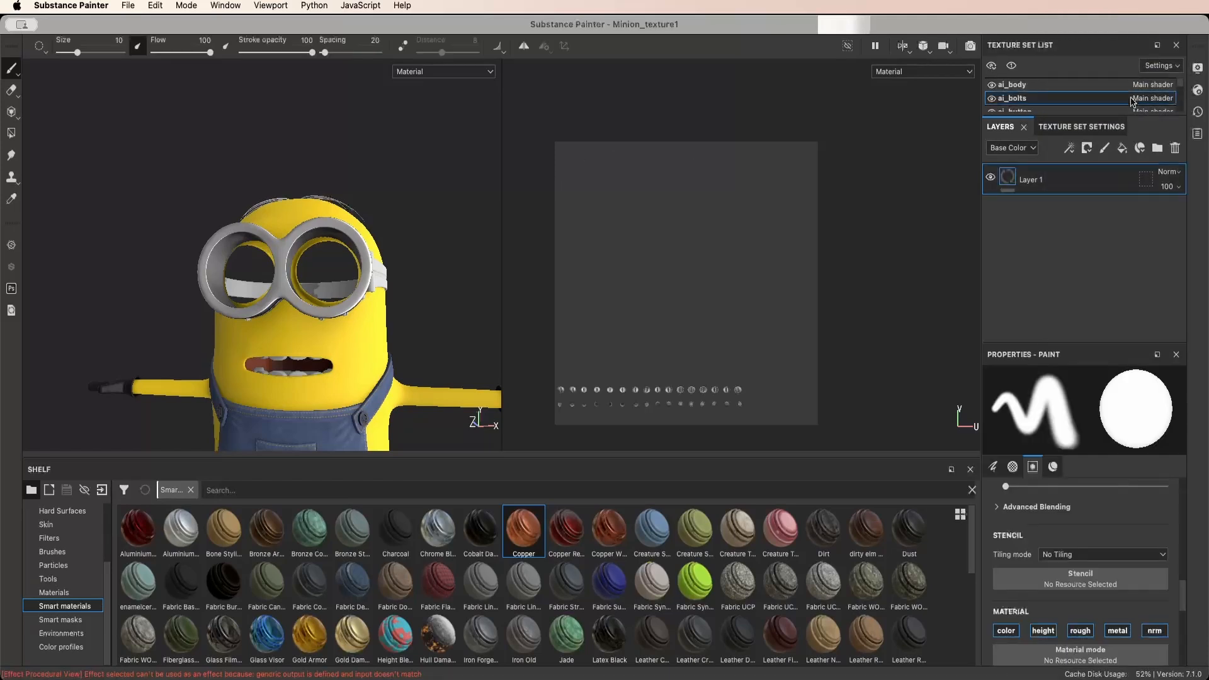
{"action": "right_click", "coordinate": [1050, 232]}
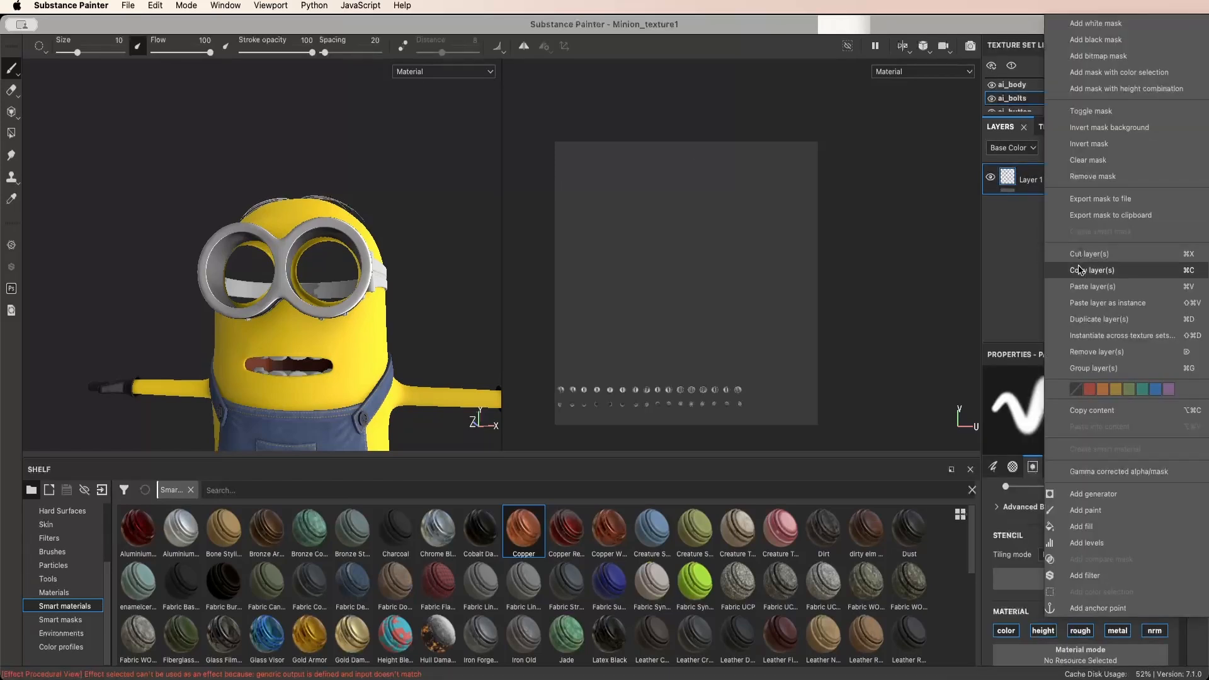
{"action": "left_click", "coordinate": [1087, 287]}
Set the roughness of the Base Metal layer in the bolts' Copper group to 0.5681
{"action": "left_click_drag", "start_coordinate": [423, 242], "coordinate": [430, 286], "text": "alt"}
{"action": "scroll", "coordinate": [403, 275], "scroll_direction": "up", "scroll_amount": 5}
{"action": "scroll", "coordinate": [430, 286], "scroll_direction": "up", "scroll_amount": 8}
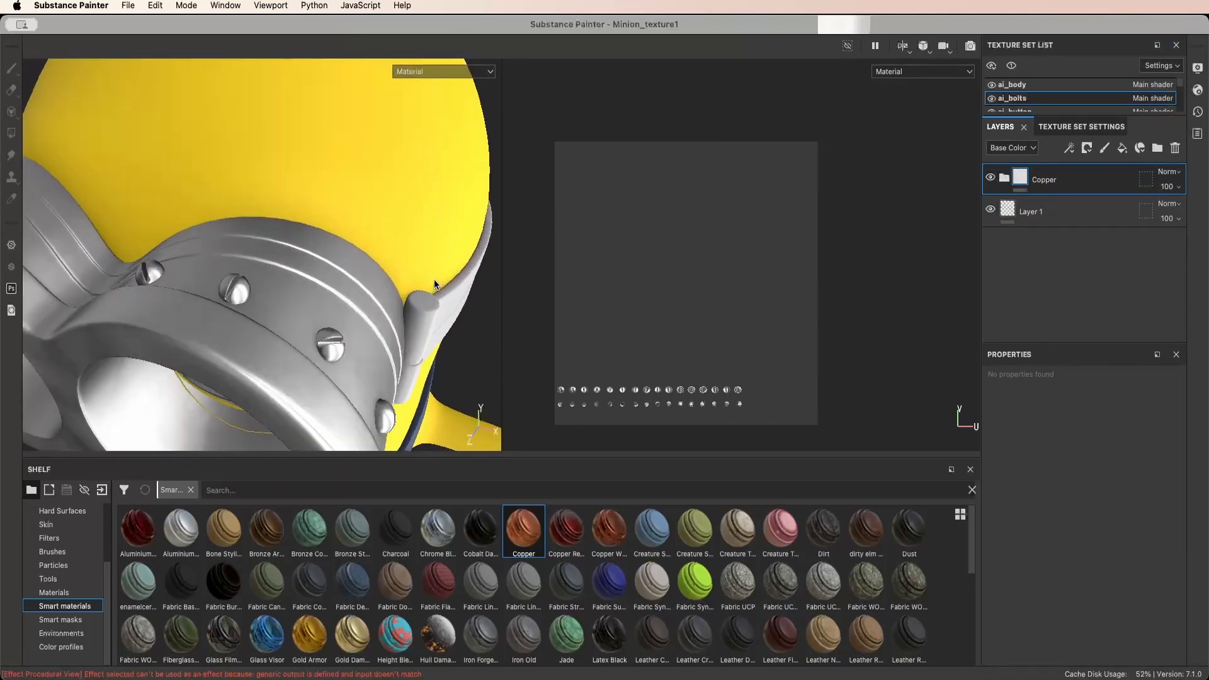
{"action": "left_click", "coordinate": [1005, 178]}
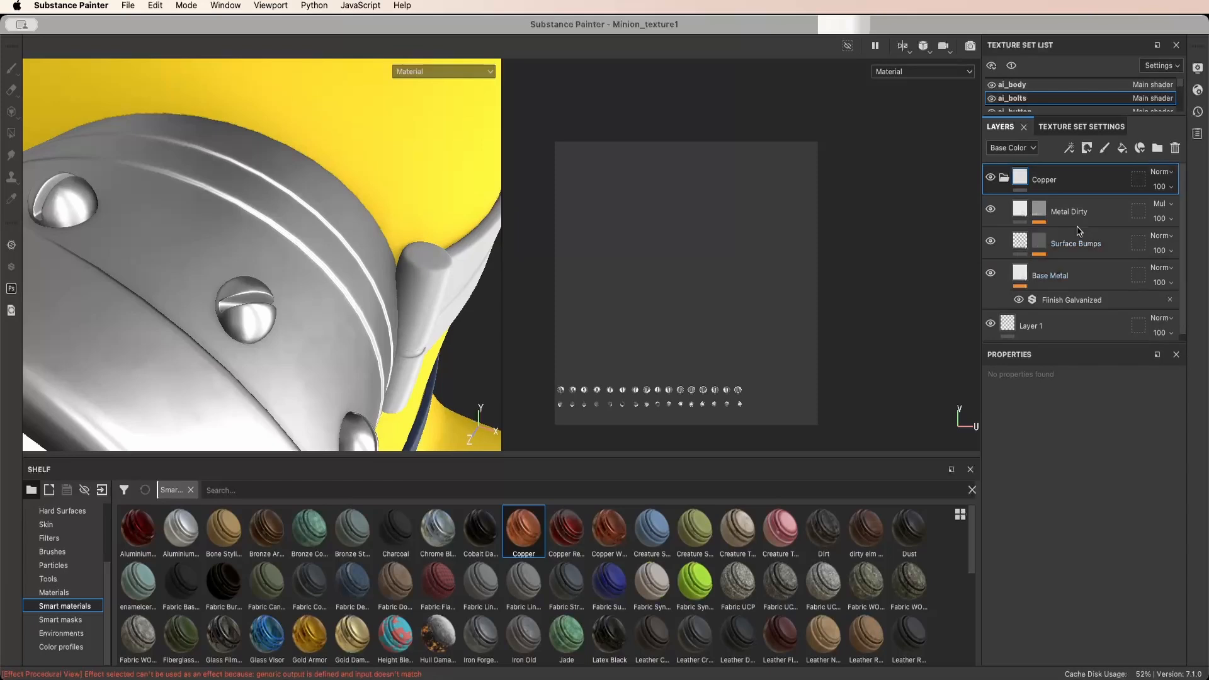
{"action": "left_click", "coordinate": [1055, 276]}
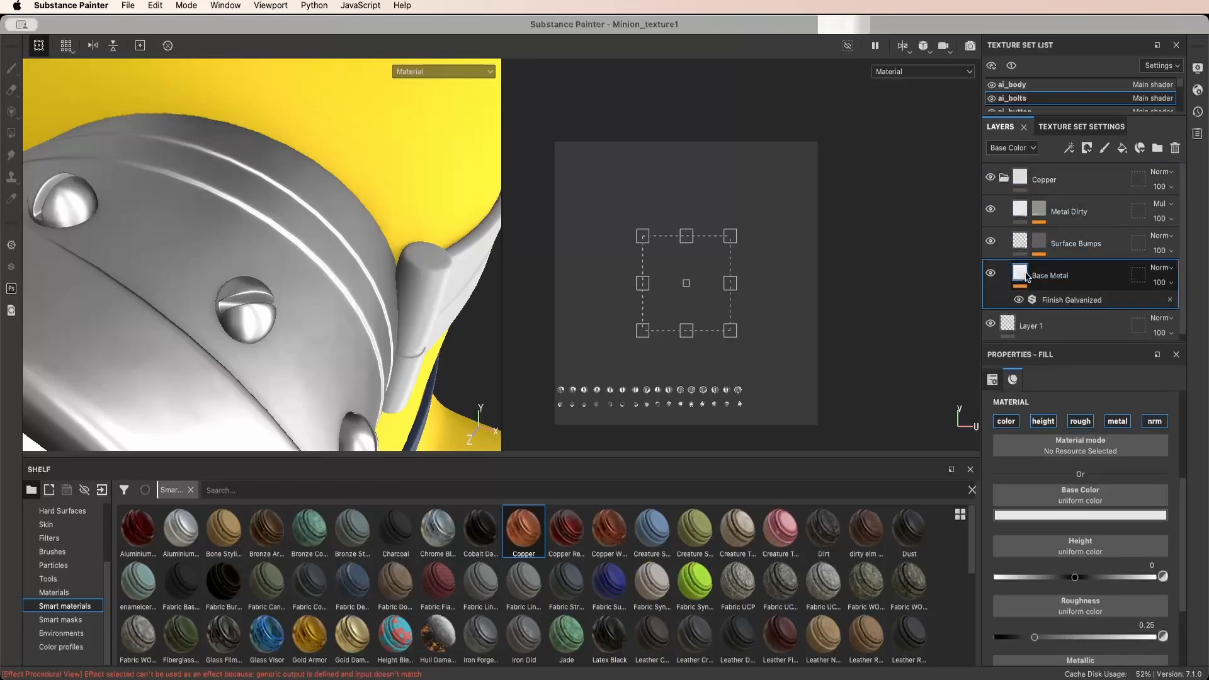
{"action": "left_click_drag", "start_coordinate": [1037, 539], "coordinate": [1084, 536]}
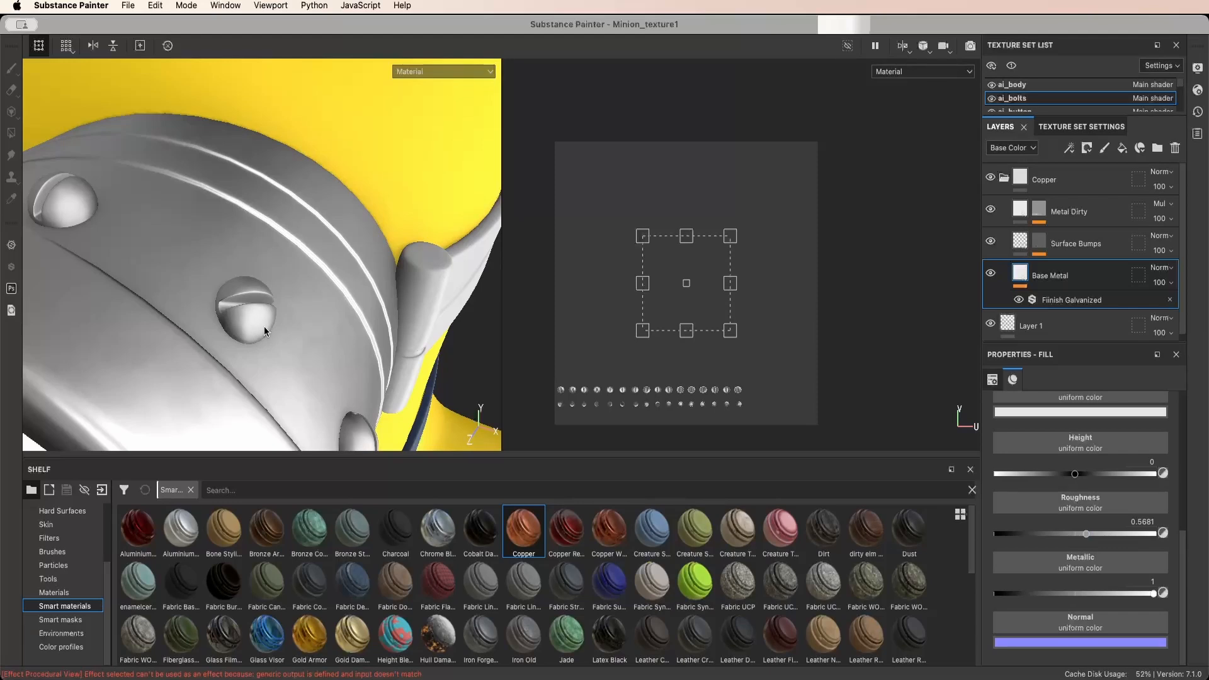
{"action": "left_click_drag", "start_coordinate": [202, 310], "coordinate": [243, 298], "text": "alt"}
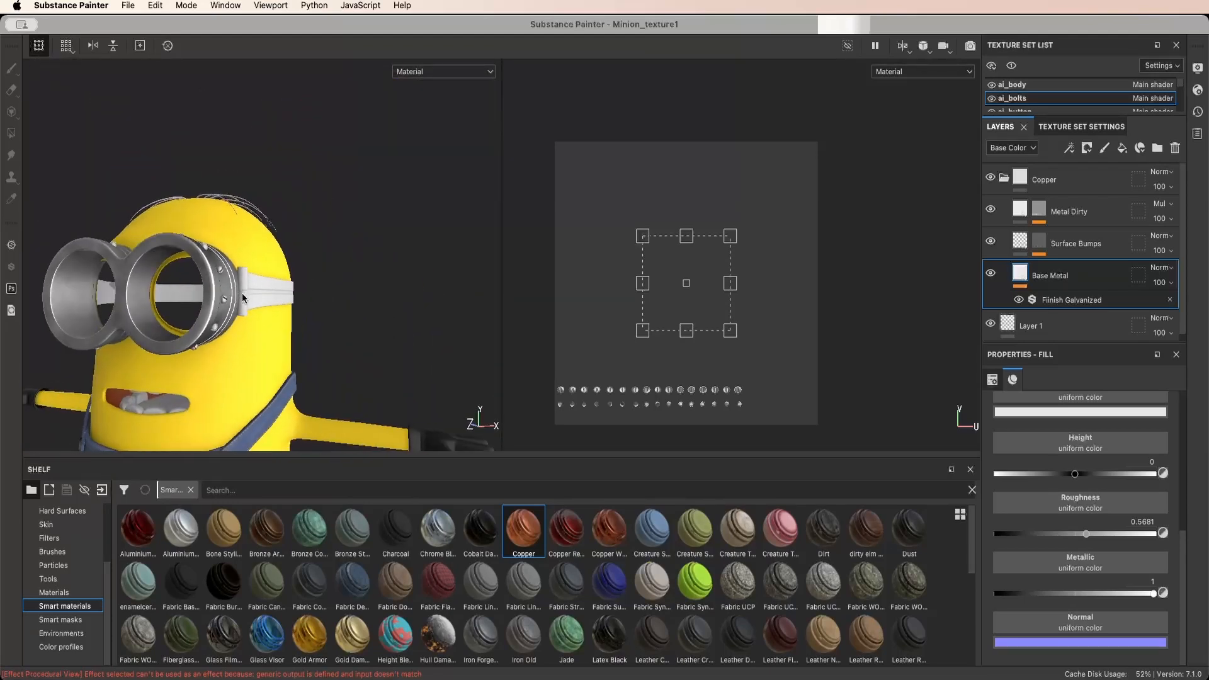
{"action": "left_click", "coordinate": [1004, 180]}
{"action": "left_click_drag", "start_coordinate": [350, 305], "coordinate": [380, 274], "text": "alt"}
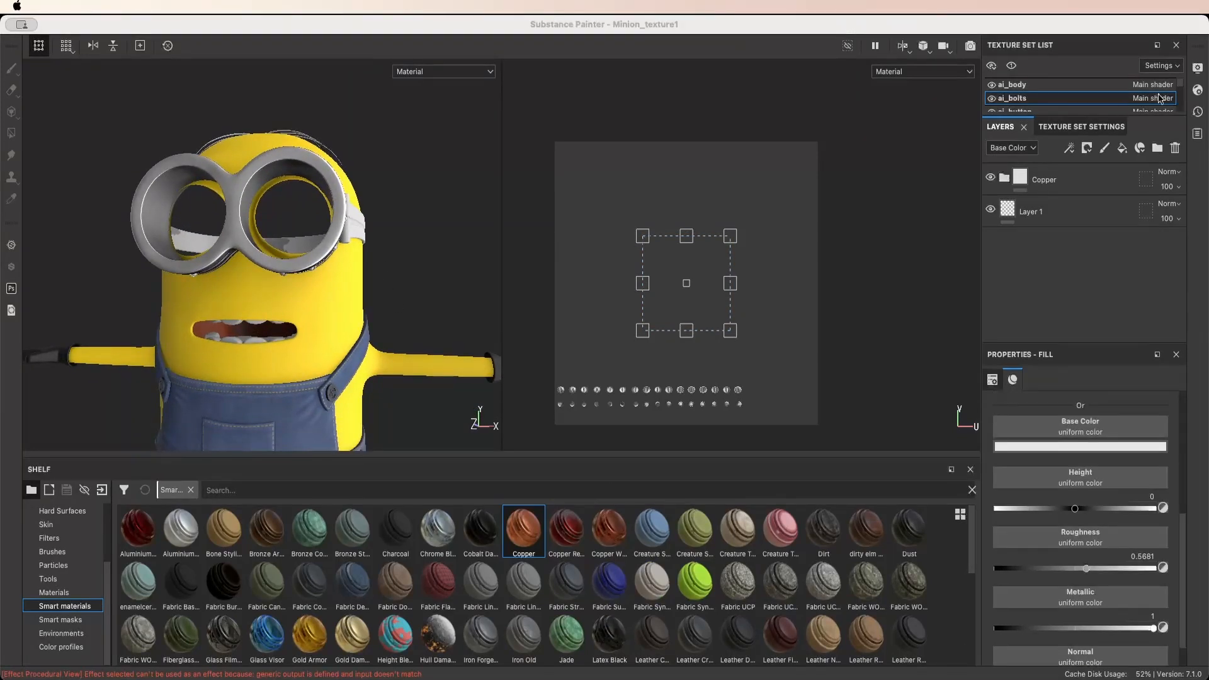
Add a fill layer with a black mask to the ai_goggles texture set, between Layer 1 and the Copper group
{"action": "left_click", "coordinate": [1180, 83]}
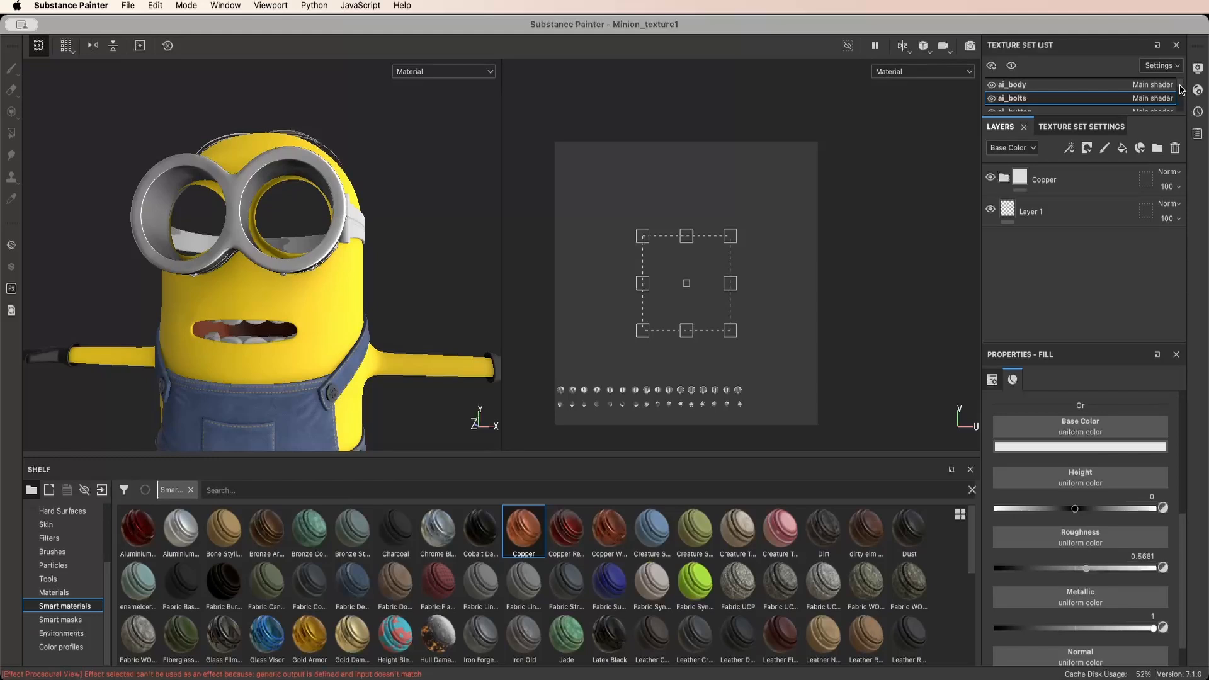
{"action": "left_click_drag", "start_coordinate": [1180, 88], "coordinate": [1182, 104]}
{"action": "left_click", "coordinate": [1008, 98]}
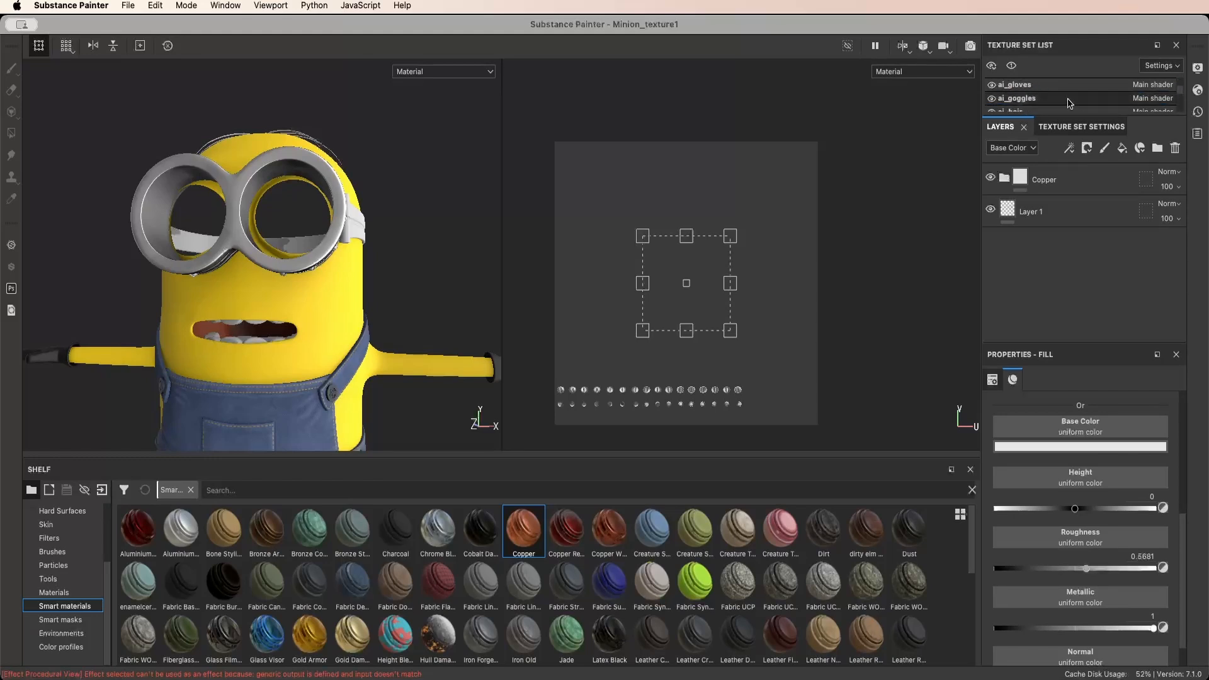
{"action": "left_click_drag", "start_coordinate": [384, 243], "coordinate": [343, 272], "text": "alt"}
{"action": "right_click_drag", "start_coordinate": [344, 272], "coordinate": [419, 277], "text": "alt"}
{"action": "left_click_drag", "start_coordinate": [418, 277], "coordinate": [379, 257], "text": "alt"}
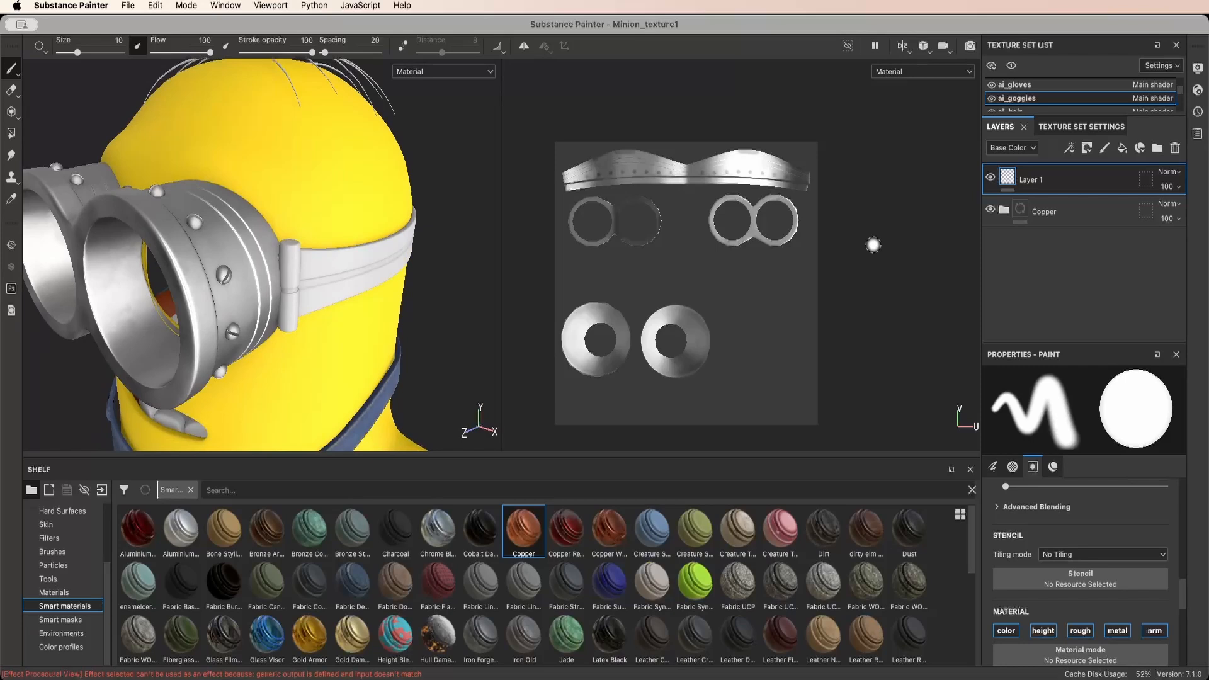
{"action": "left_click", "coordinate": [1123, 149]}
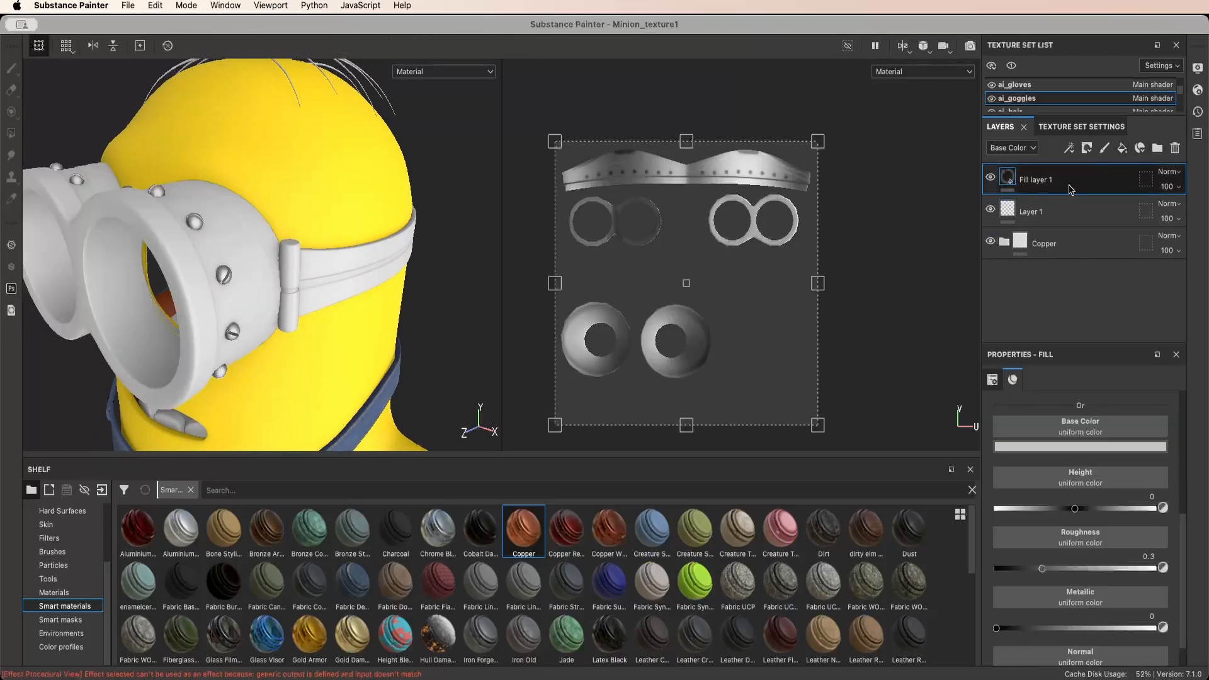
{"action": "left_click_drag", "start_coordinate": [1067, 186], "coordinate": [1066, 214]}
{"action": "left_click", "coordinate": [1087, 148]}
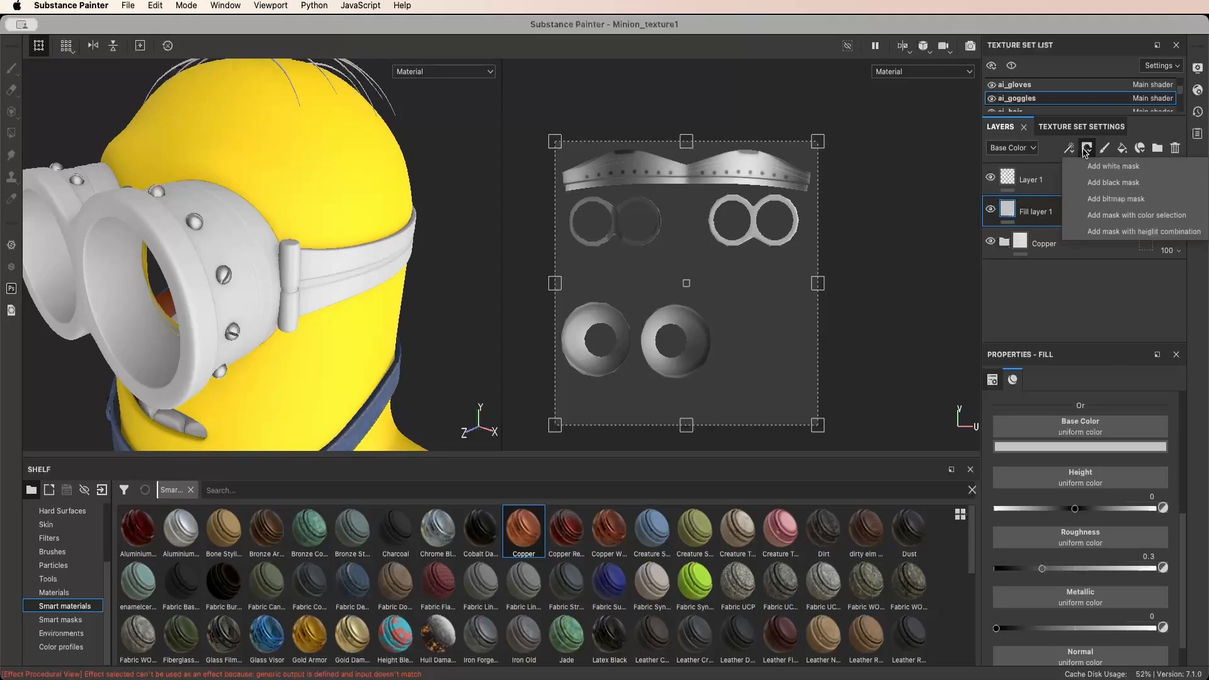
{"action": "left_click", "coordinate": [1092, 182]}
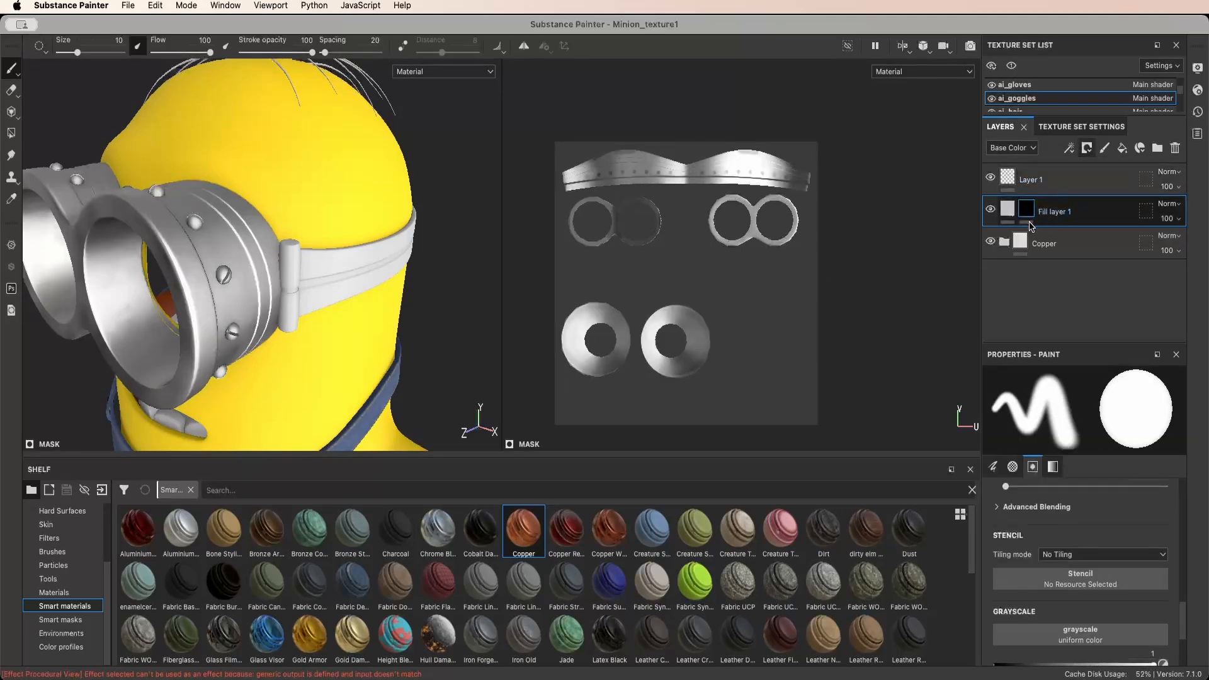
Add a fill to the mask of the goggles' Fill layer 1, using the Grunge Scratches Rough texture as its grayscale
{"action": "right_click", "coordinate": [1030, 224]}
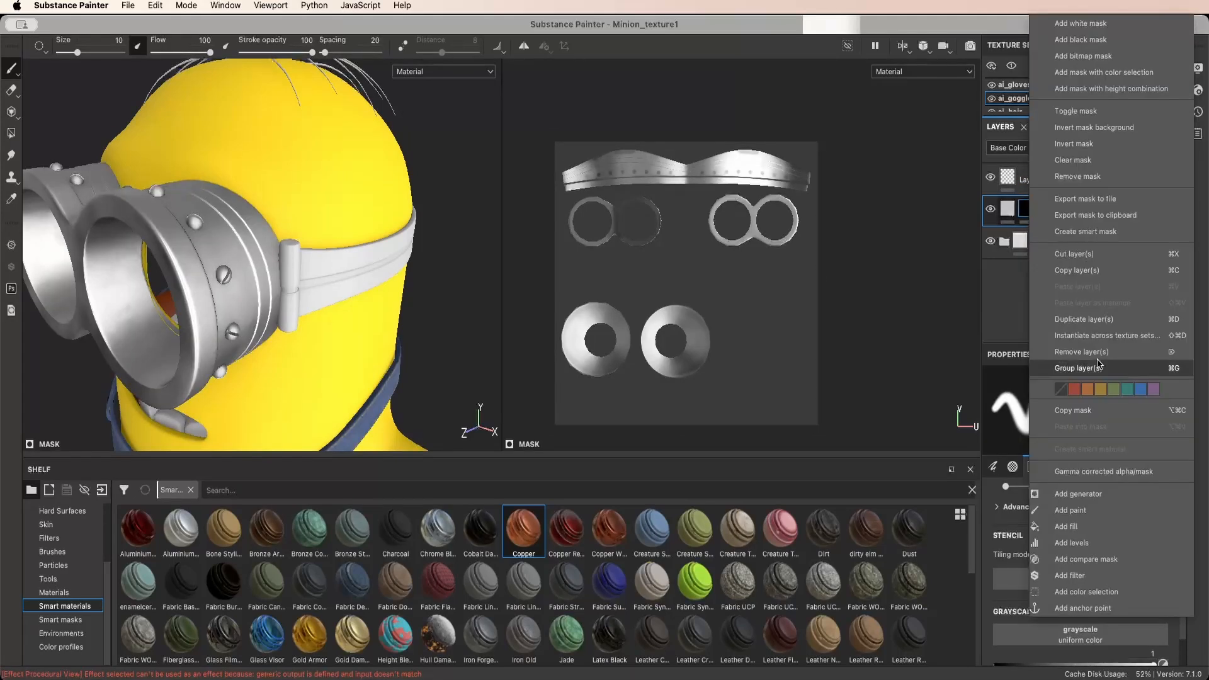
{"action": "left_click", "coordinate": [1129, 527]}
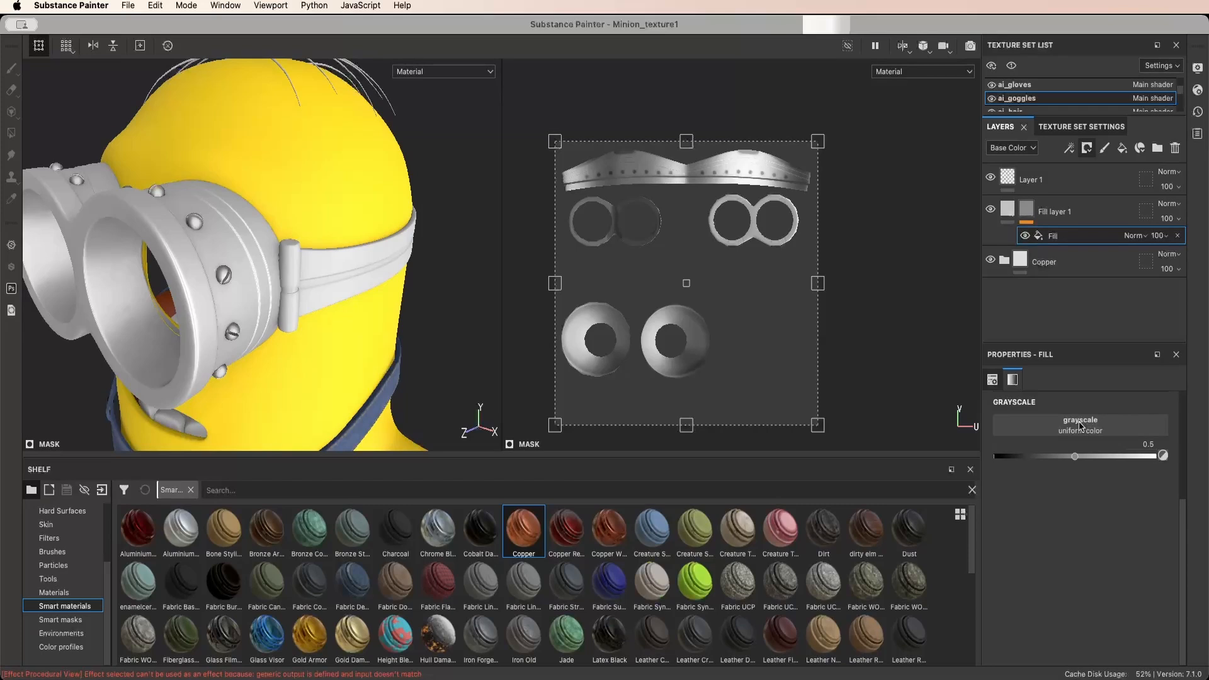
{"action": "left_click", "coordinate": [1079, 426]}
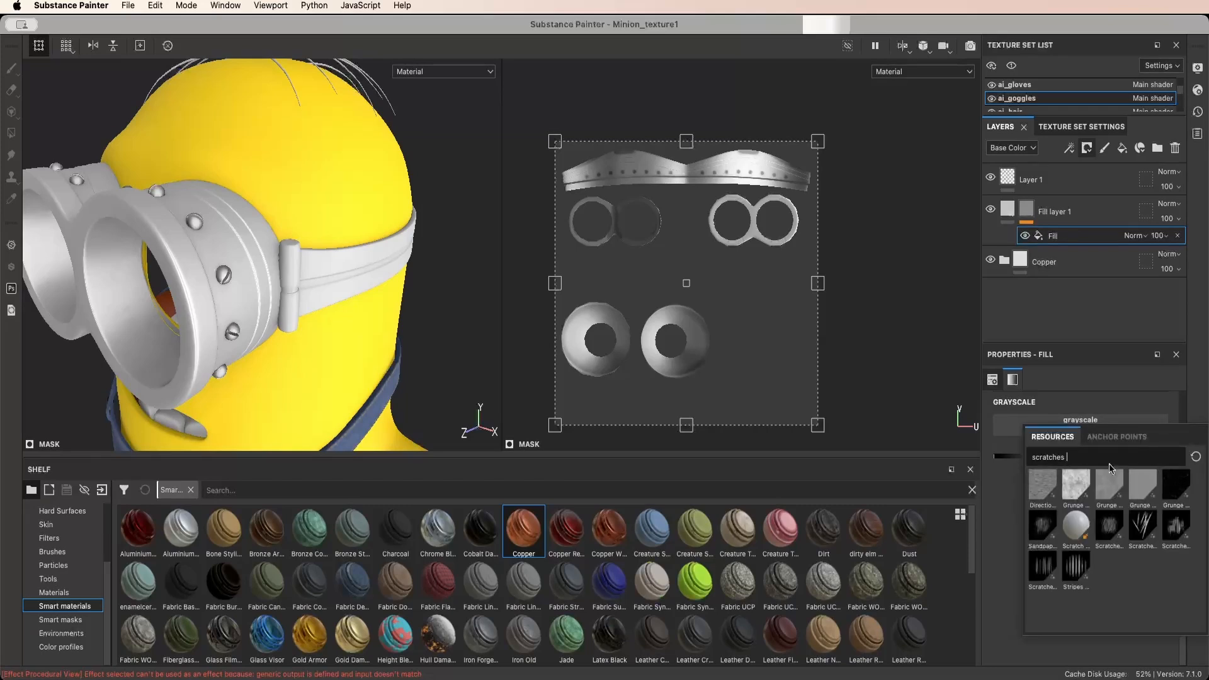
{"action": "left_click", "coordinate": [1175, 491]}
{"action": "left_click_drag", "start_coordinate": [358, 264], "coordinate": [371, 264], "text": "alt"}
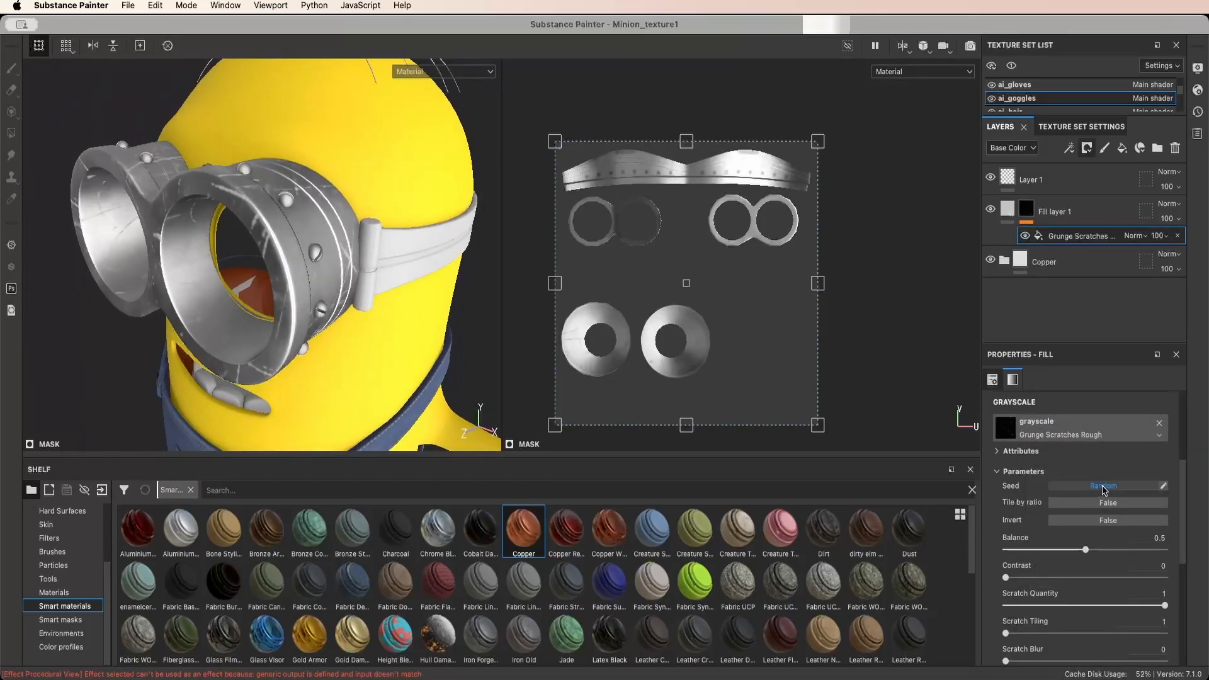
Set the scratches' balance to 0.48 and their UV scale to 19.32 in the goggles' mask fill
{"action": "scroll", "coordinate": [1085, 514], "scroll_direction": "down", "scroll_amount": 1}
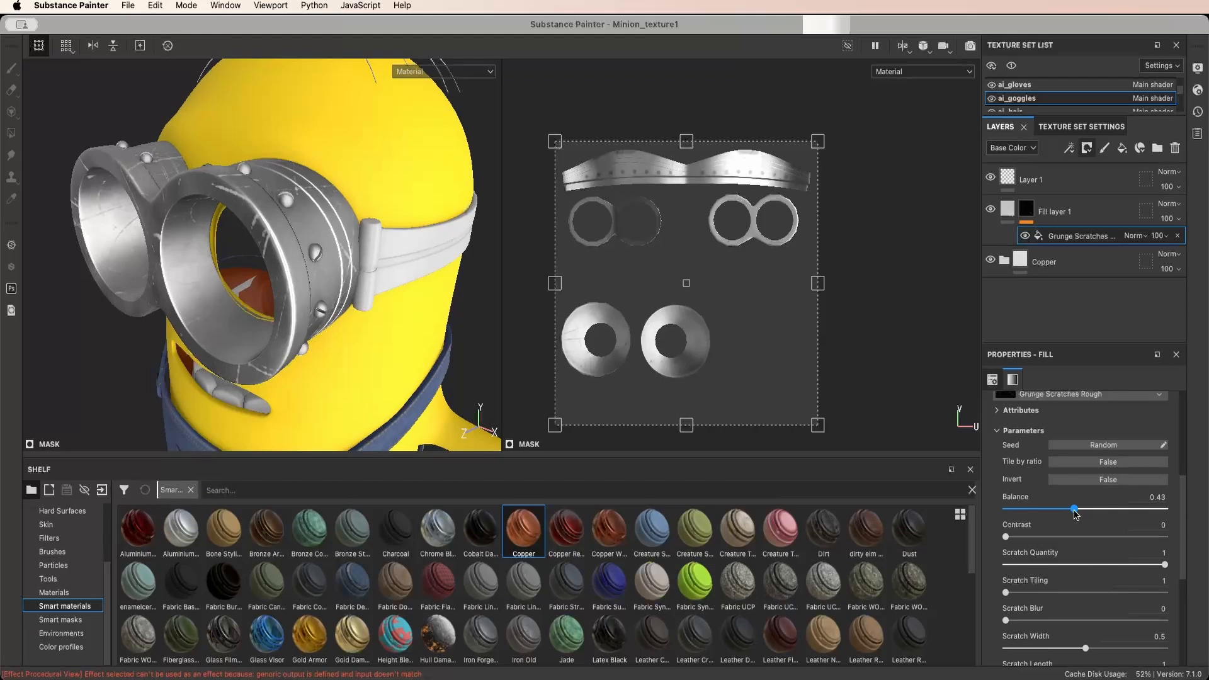
{"action": "scroll", "coordinate": [1077, 561], "scroll_direction": "down", "scroll_amount": 1}
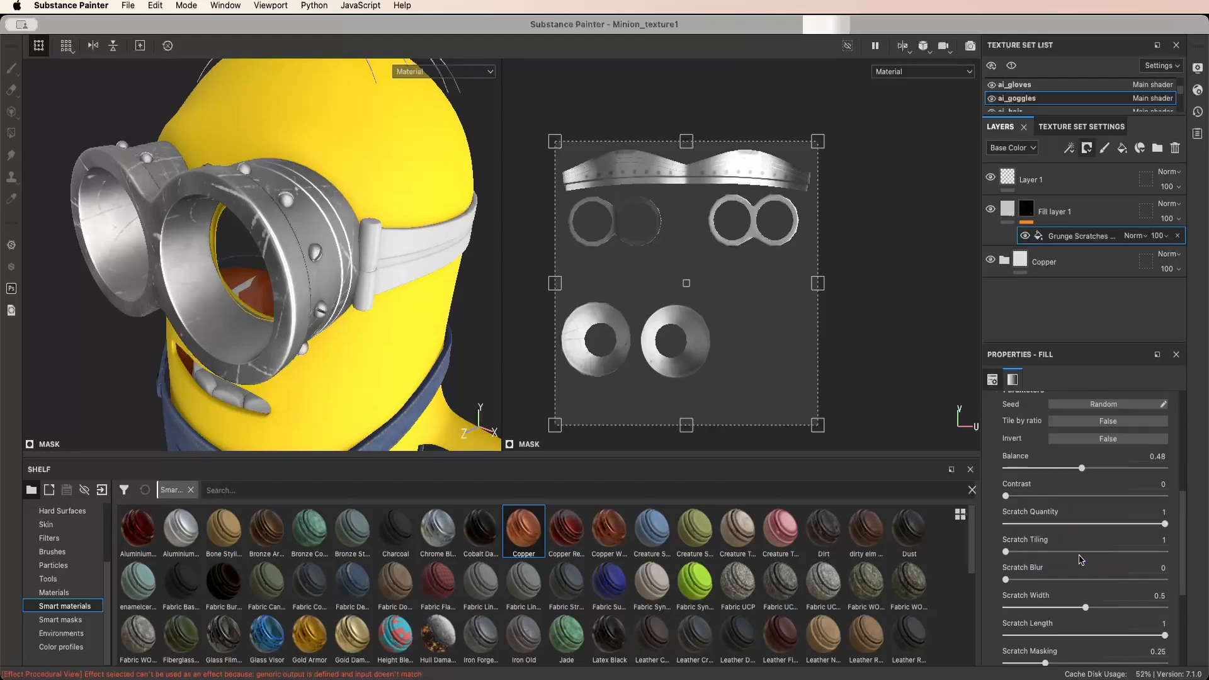
{"action": "scroll", "coordinate": [1076, 521], "scroll_direction": "up", "scroll_amount": 6}
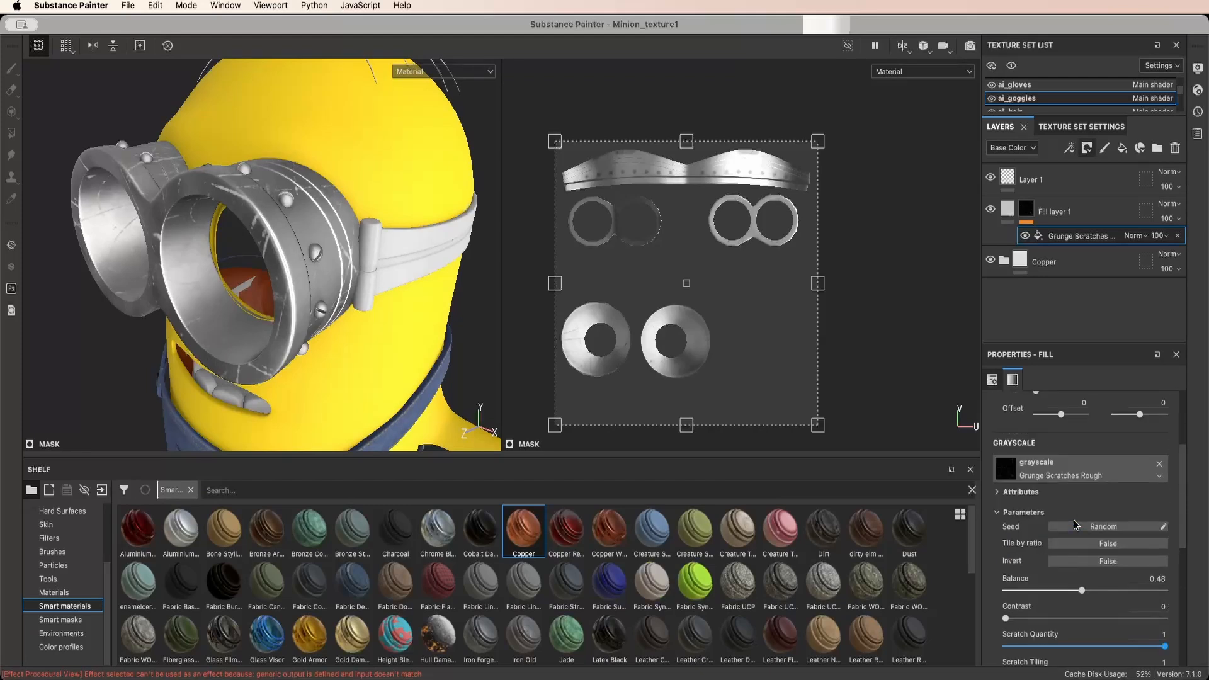
{"action": "left_click_drag", "start_coordinate": [1064, 490], "coordinate": [1075, 496]}
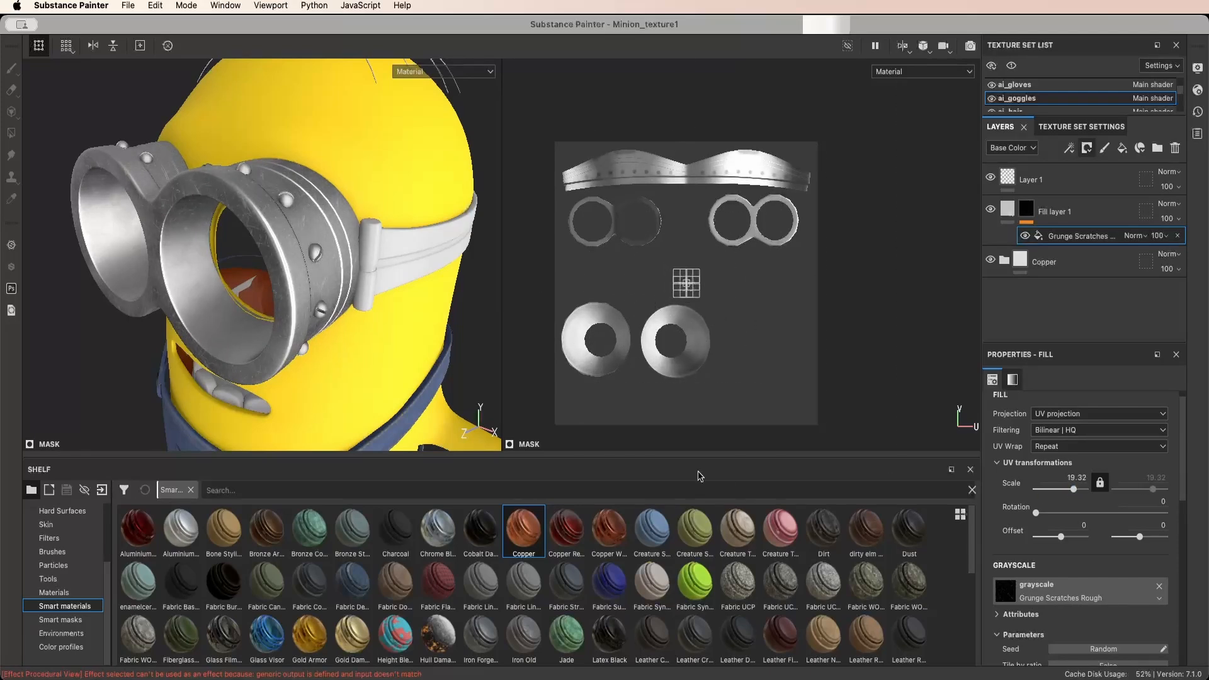
Fine-tune the goggles' scratches to a balance of 0.49 and a scratch quantity of 0.3, checking them up close on the rims
{"action": "left_click_drag", "start_coordinate": [309, 323], "coordinate": [410, 321], "text": "alt"}
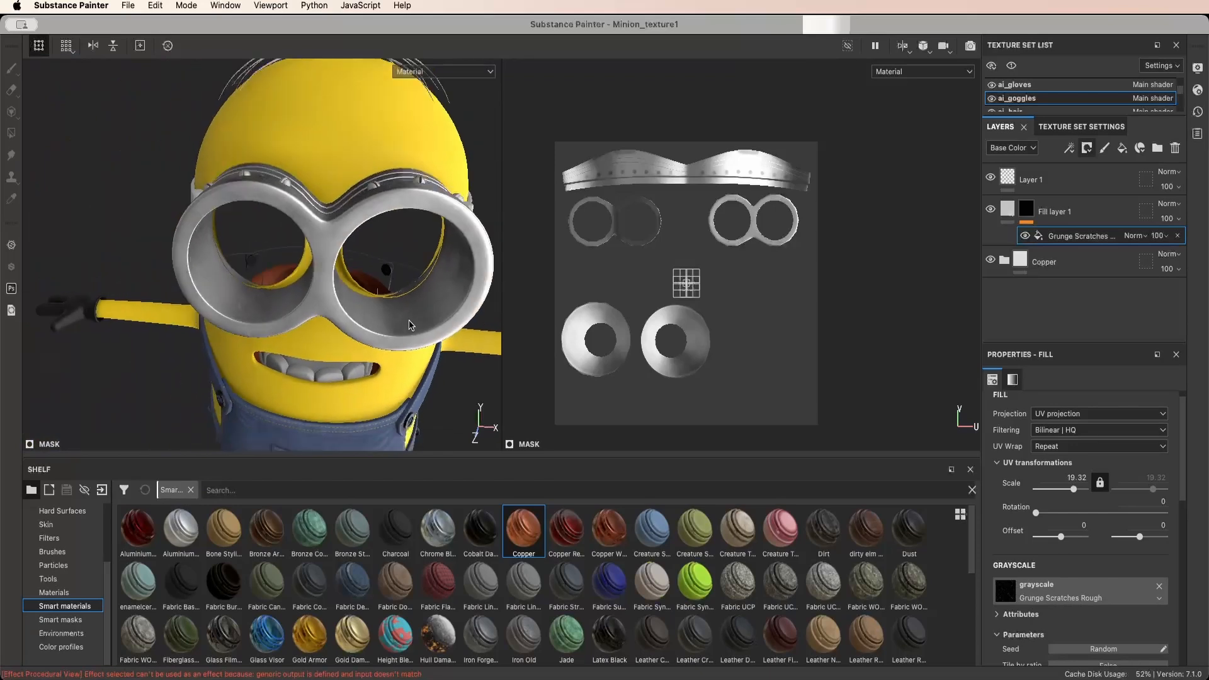
{"action": "scroll", "coordinate": [412, 321], "scroll_direction": "up", "scroll_amount": 5}
{"action": "middle_click_drag", "start_coordinate": [415, 322], "coordinate": [297, 370], "text": "alt"}
{"action": "left_click_drag", "start_coordinate": [297, 370], "coordinate": [356, 334], "text": "alt"}
{"action": "middle_click_drag", "start_coordinate": [359, 333], "coordinate": [343, 351], "text": "alt"}
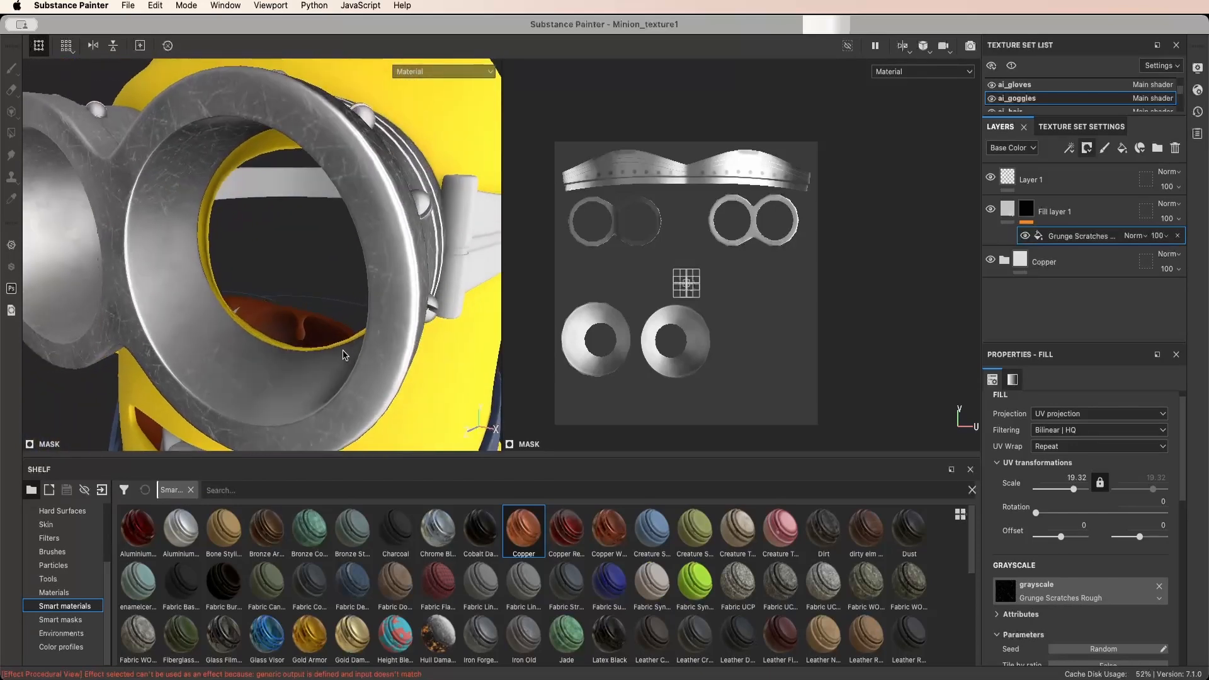
{"action": "scroll", "coordinate": [343, 350], "scroll_direction": "down", "scroll_amount": 3}
{"action": "left_click_drag", "start_coordinate": [385, 351], "coordinate": [433, 330], "text": "alt"}
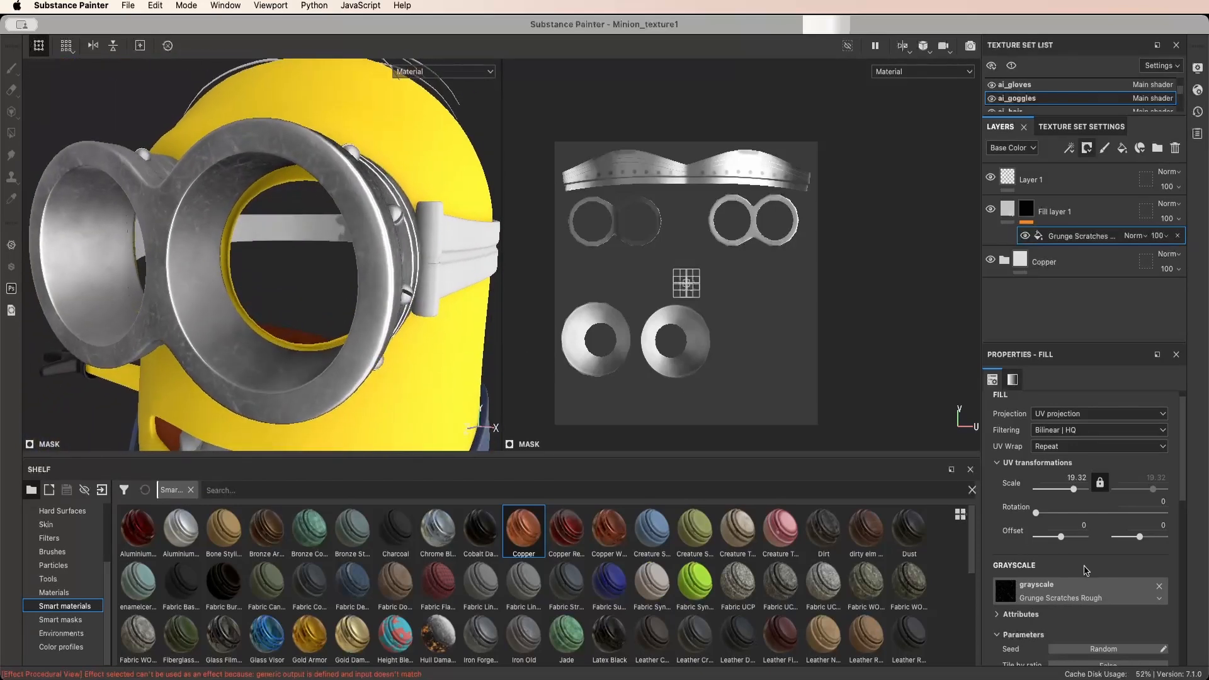
{"action": "scroll", "coordinate": [1085, 570], "scroll_direction": "up", "scroll_amount": 1}
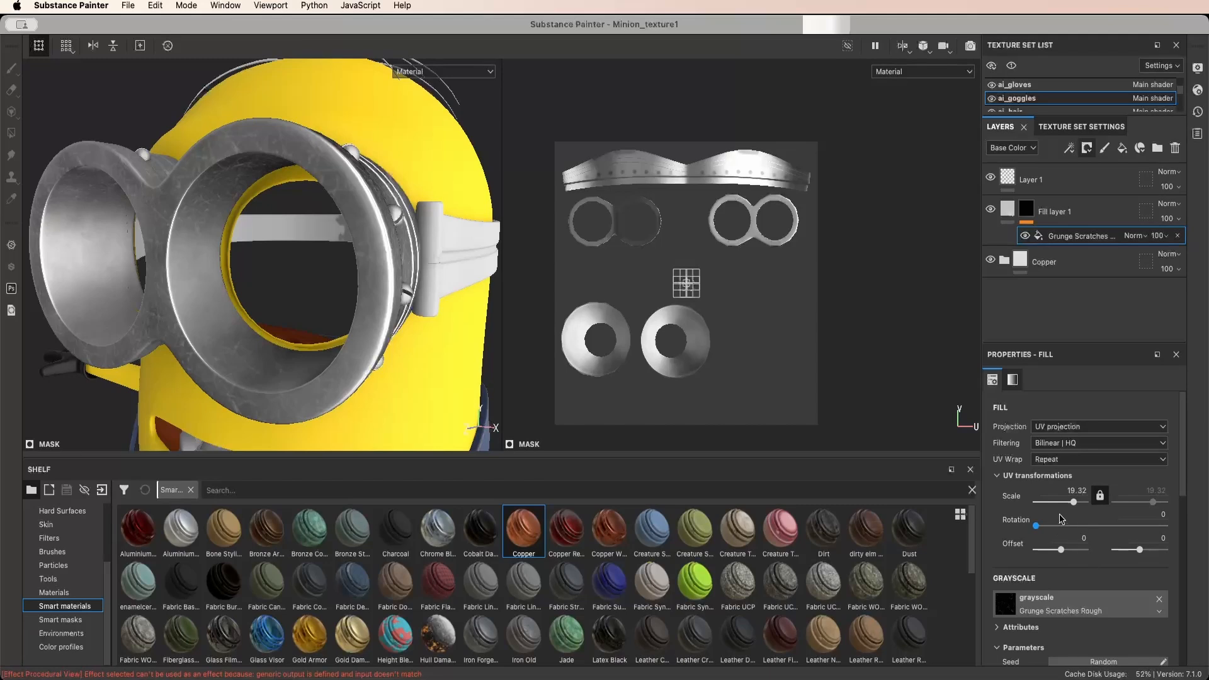
{"action": "scroll", "coordinate": [1073, 556], "scroll_direction": "down", "scroll_amount": 3}
{"action": "scroll", "coordinate": [1073, 554], "scroll_direction": "down", "scroll_amount": 12}
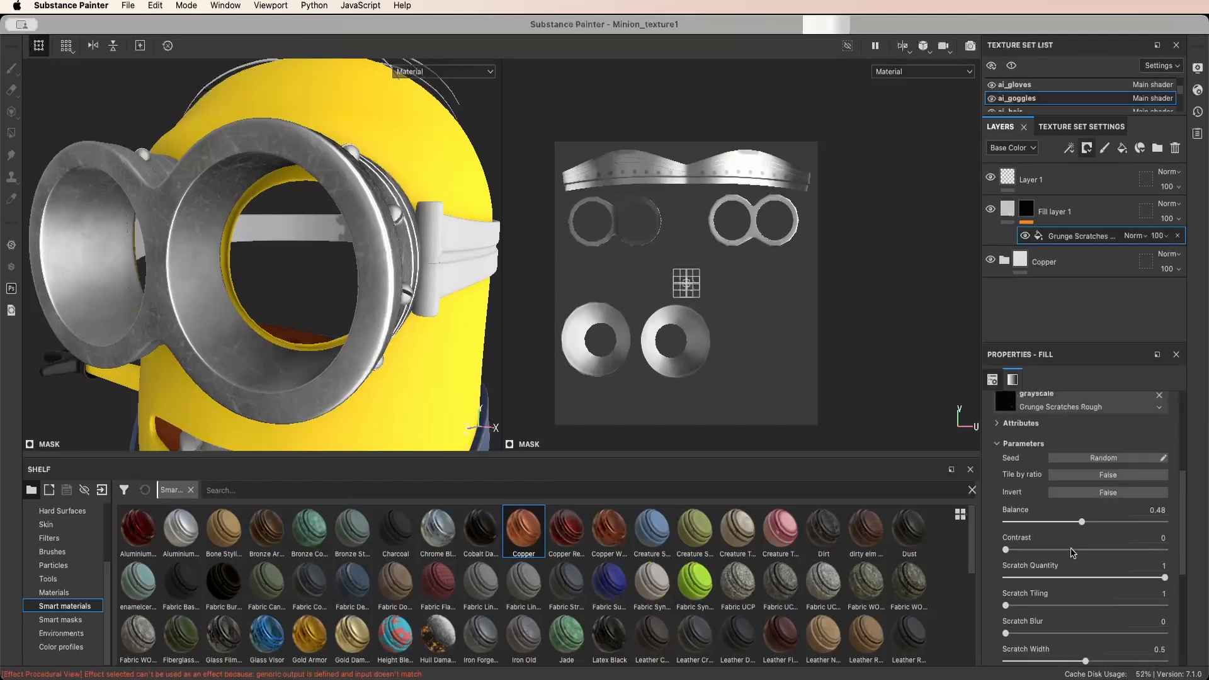
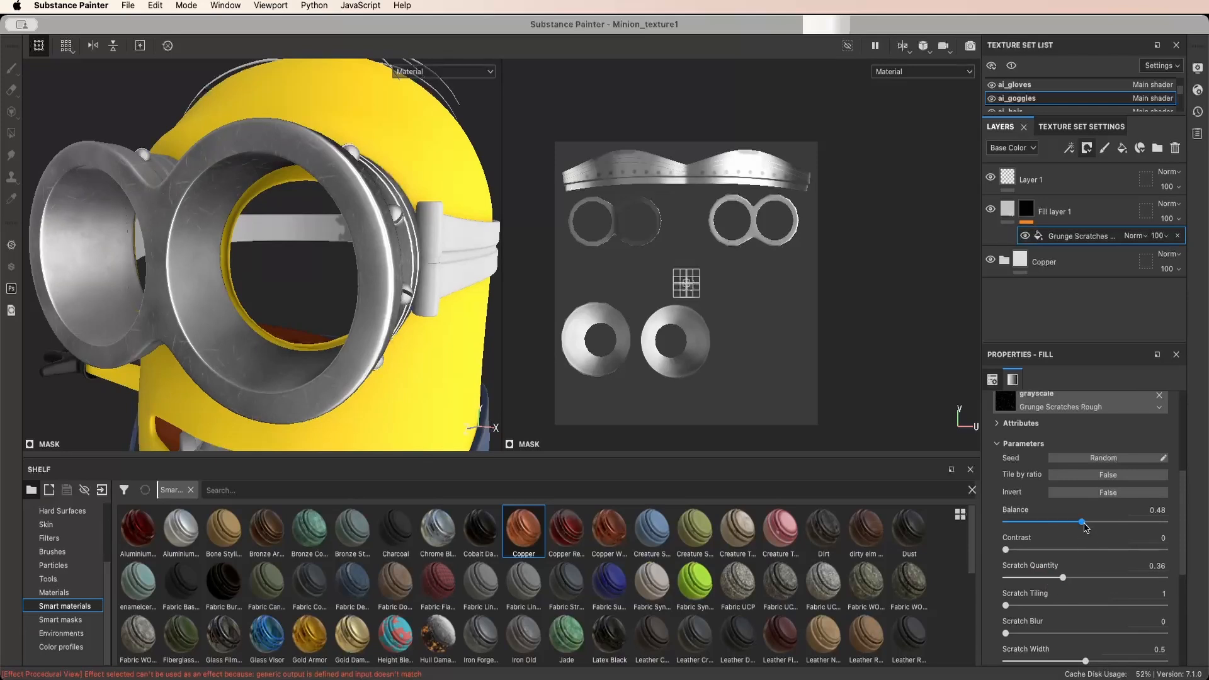
{"action": "left_click_drag", "start_coordinate": [1082, 528], "coordinate": [1084, 527]}
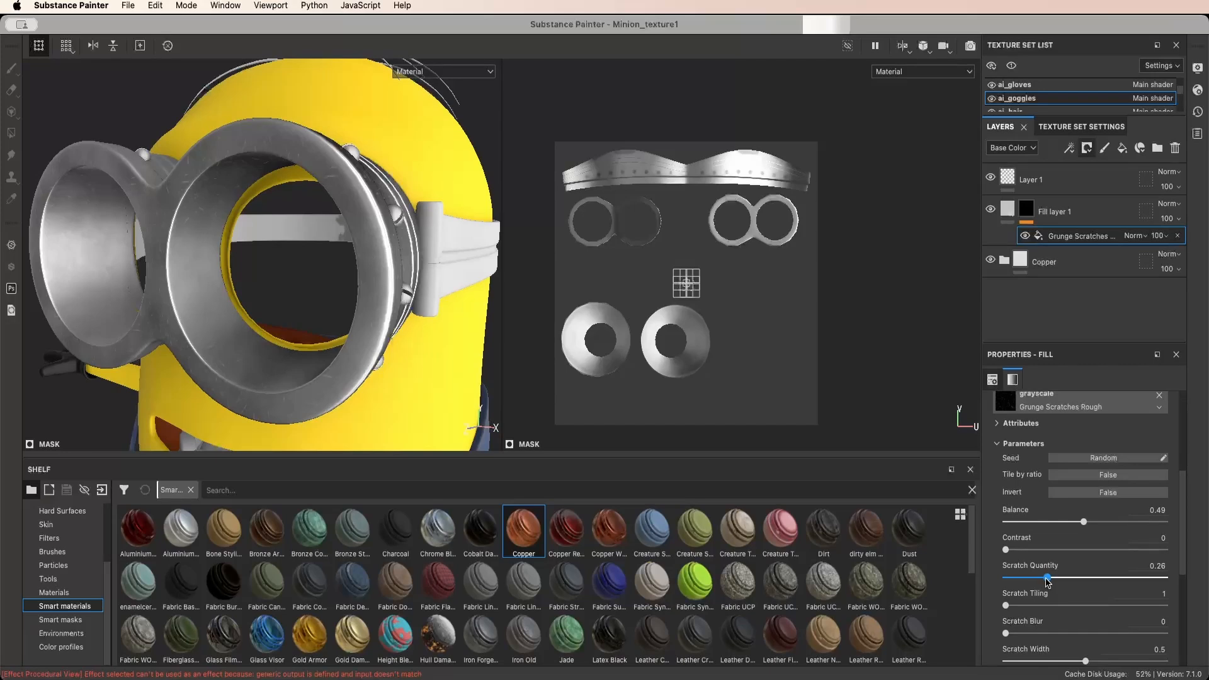
{"action": "mouse_move", "coordinate": [280, 374]}
{"action": "left_mouse_down", "text": "alt"}
{"action": "mouse_move", "coordinate": [329, 375]}
{"action": "mouse_move", "coordinate": [295, 380]}
{"action": "left_mouse_up", "text": "alt"}
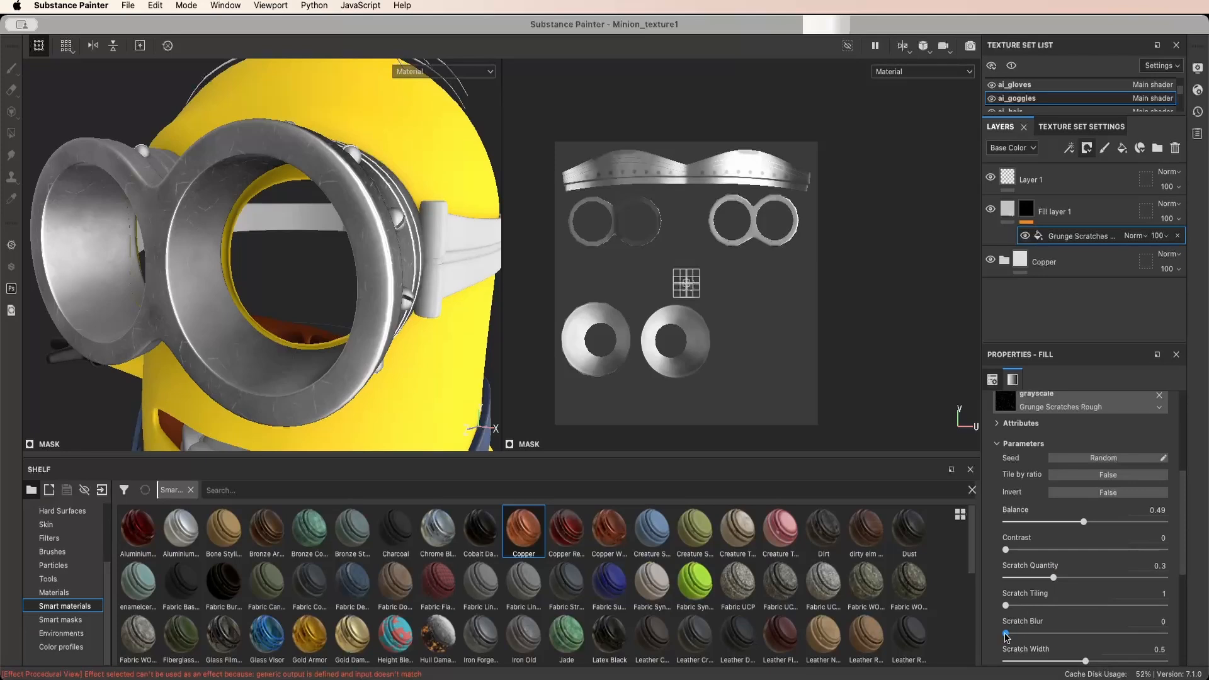
Set the goggles' scratch blur to 0.06, scratch width to 0.47 and scratch dirtiness to 0.58
{"action": "left_click_drag", "start_coordinate": [1006, 634], "coordinate": [1033, 634]}
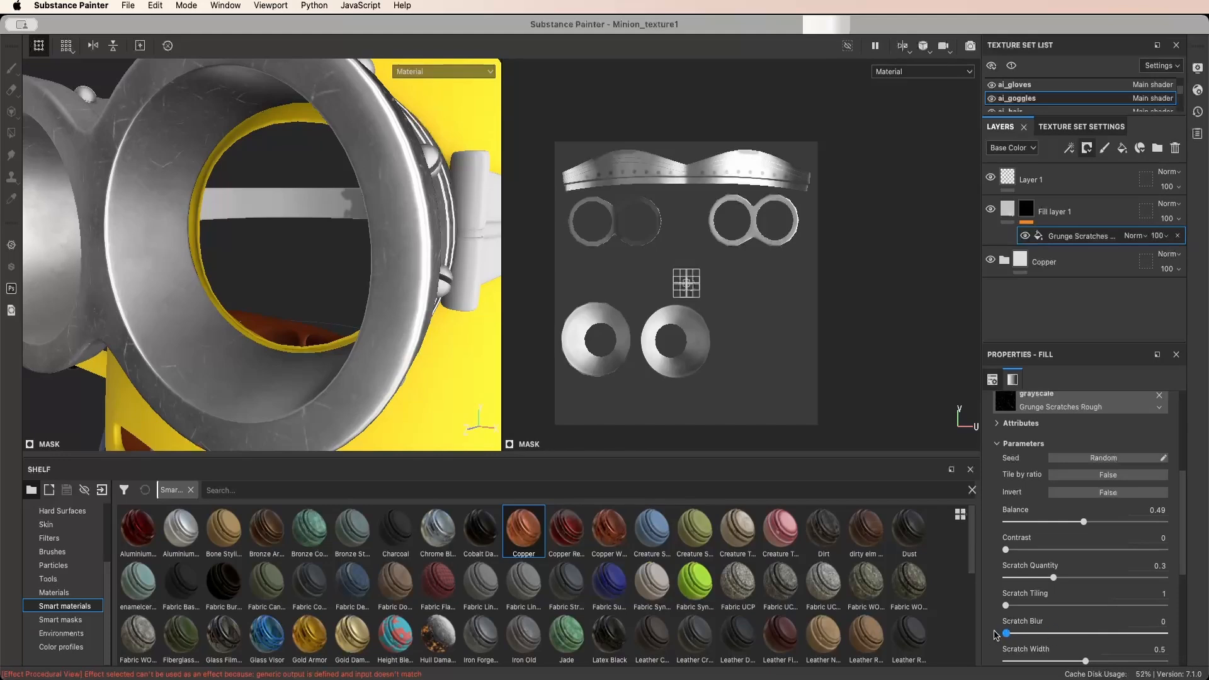
{"action": "left_click_drag", "start_coordinate": [1018, 634], "coordinate": [1014, 634]}
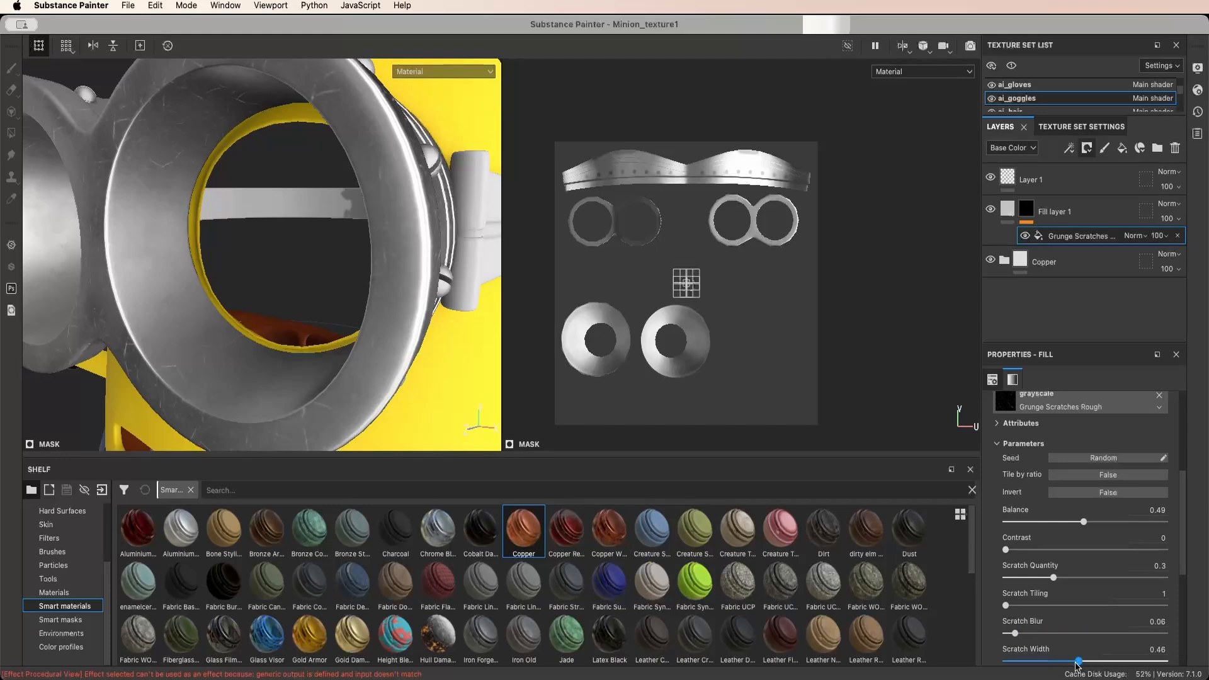
{"action": "left_click_drag", "start_coordinate": [340, 265], "coordinate": [462, 291], "text": "alt"}
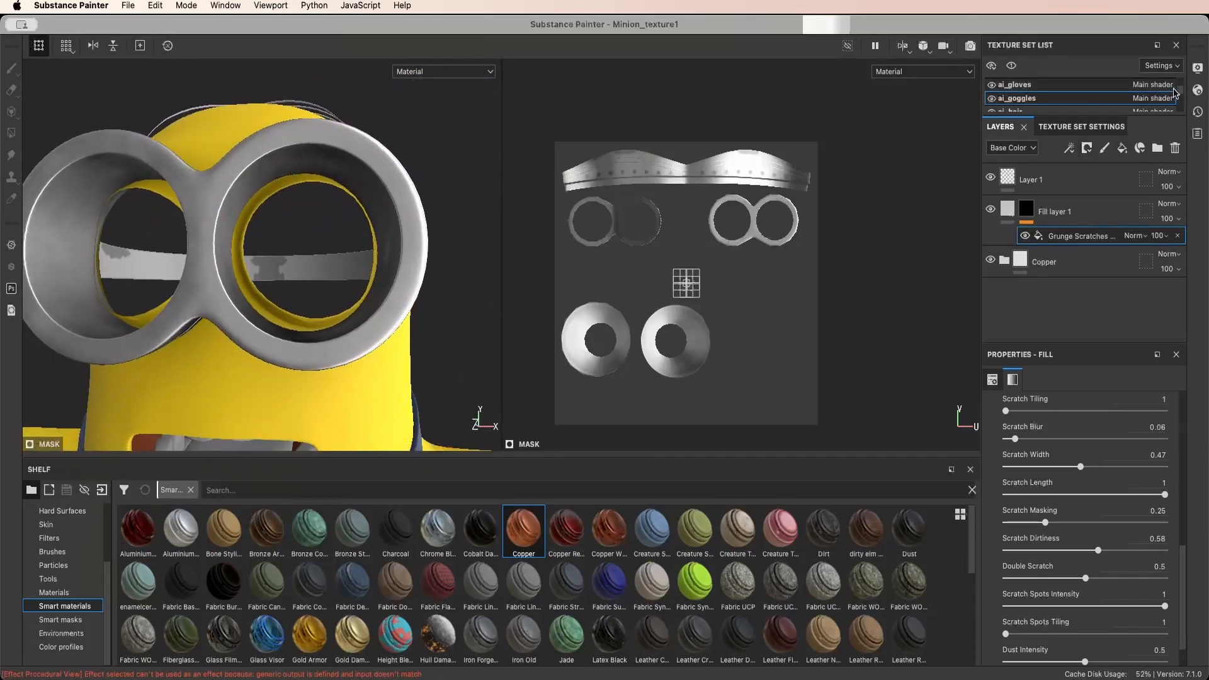
Add the Iron Brushed material to the ai_hinge texture set as a layer below Layer 1
{"action": "scroll", "coordinate": [1182, 97], "scroll_direction": "up", "scroll_amount": 3}
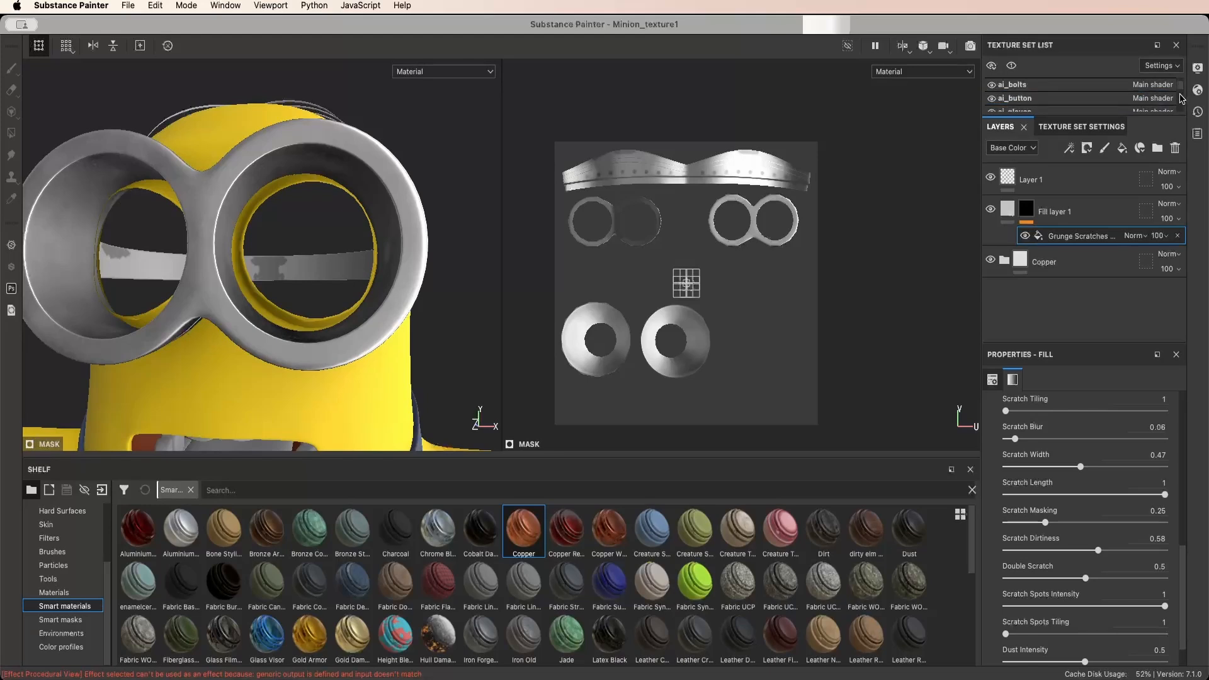
{"action": "scroll", "coordinate": [1178, 98], "scroll_direction": "down", "scroll_amount": 6}
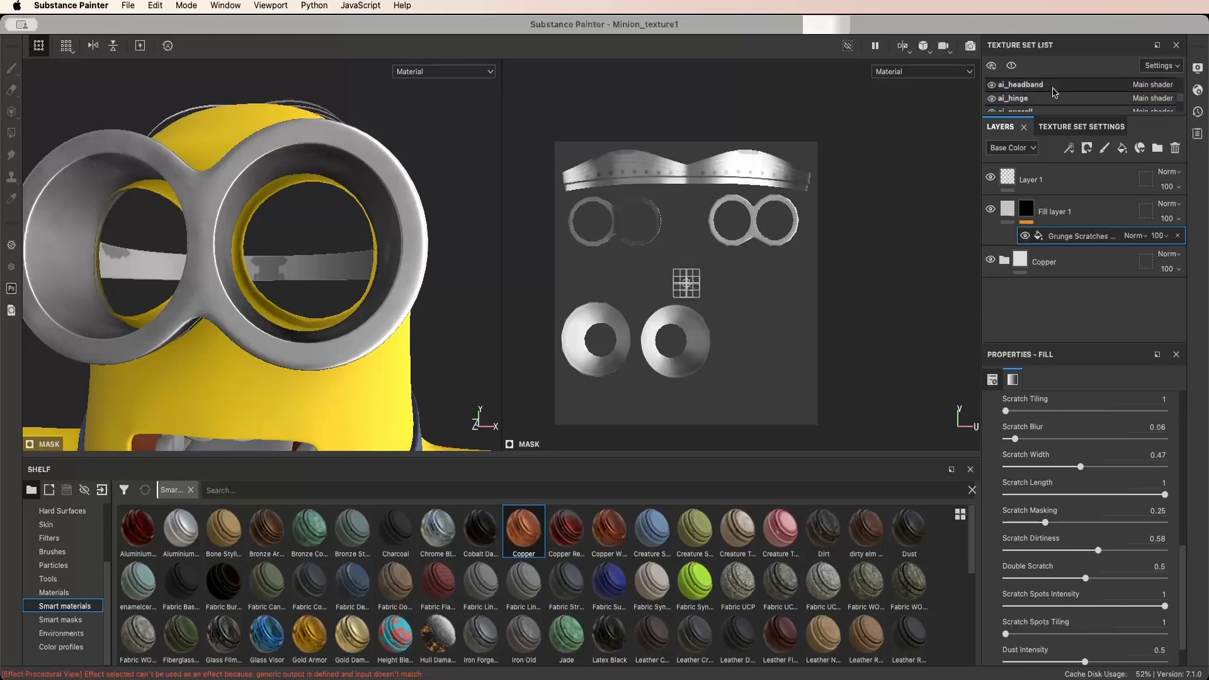
{"action": "left_click", "coordinate": [1042, 99]}
{"action": "mouse_move", "coordinate": [440, 195]}
{"action": "left_mouse_down", "text": "alt"}
{"action": "mouse_move", "coordinate": [308, 252]}
{"action": "mouse_move", "coordinate": [372, 207]}
{"action": "mouse_move", "coordinate": [379, 252]}
{"action": "mouse_move", "coordinate": [386, 237]}
{"action": "left_mouse_up", "text": "alt"}
{"action": "scroll", "coordinate": [308, 252], "scroll_direction": "up", "scroll_amount": 5}
{"action": "scroll", "coordinate": [391, 226], "scroll_direction": "down", "scroll_amount": 4}
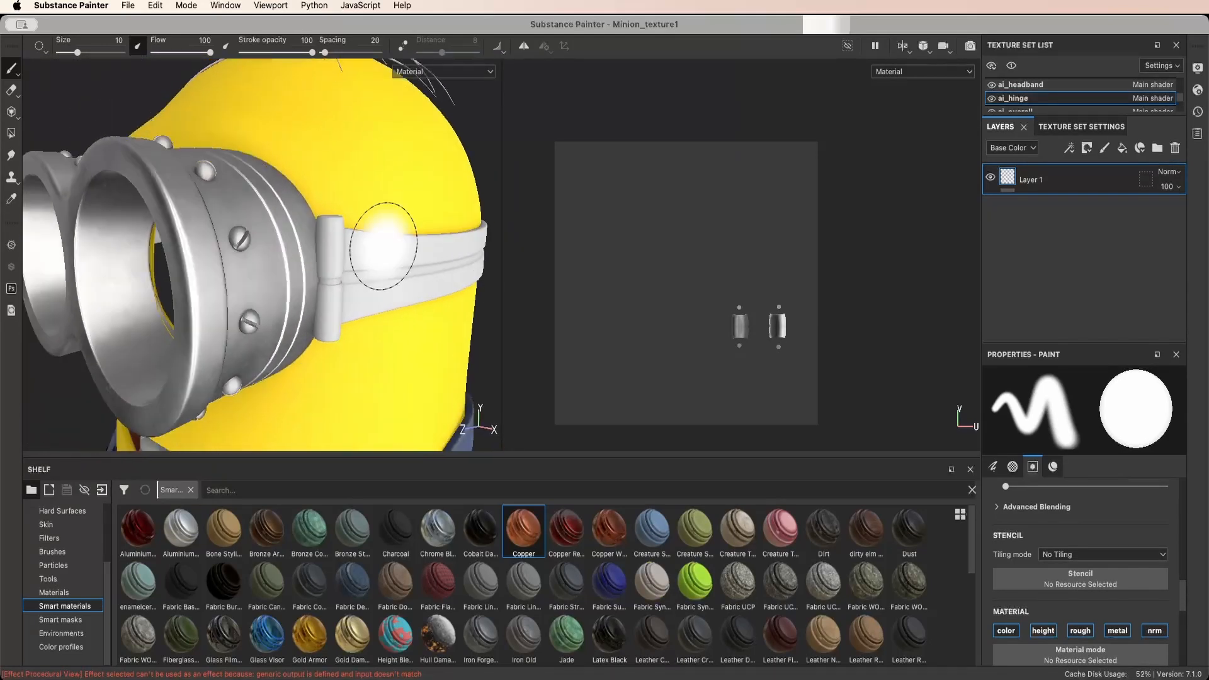
{"action": "left_click", "coordinate": [54, 592]}
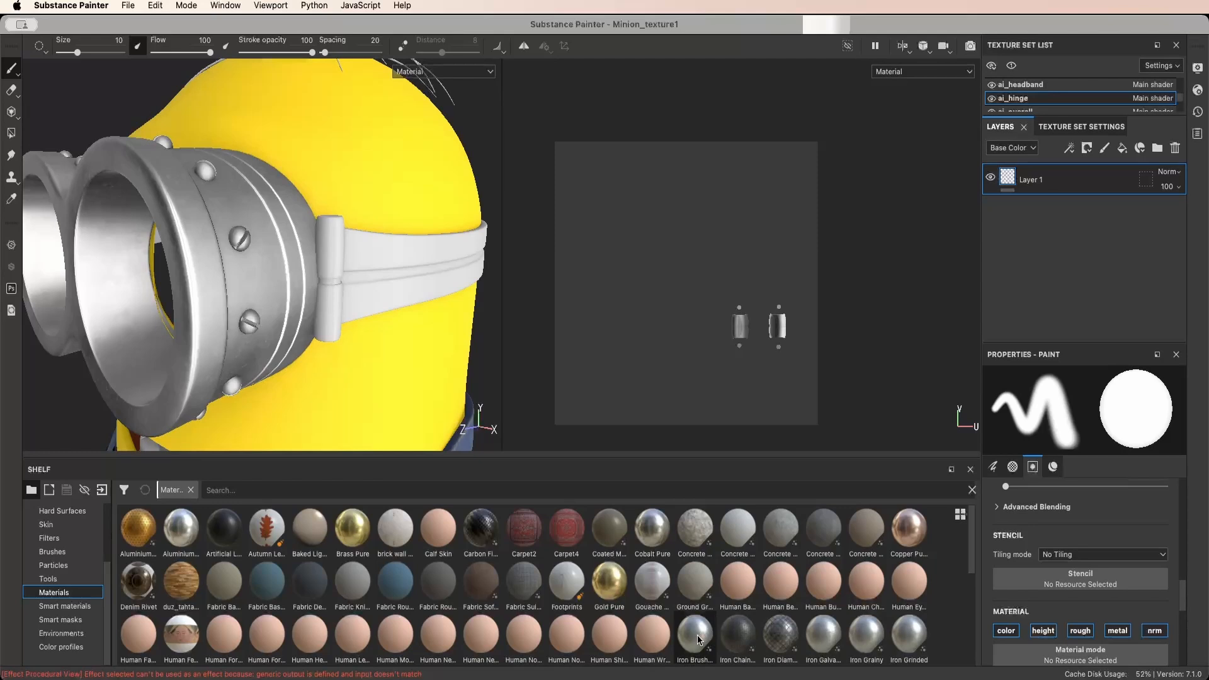
{"action": "mouse_move", "coordinate": [698, 640]}
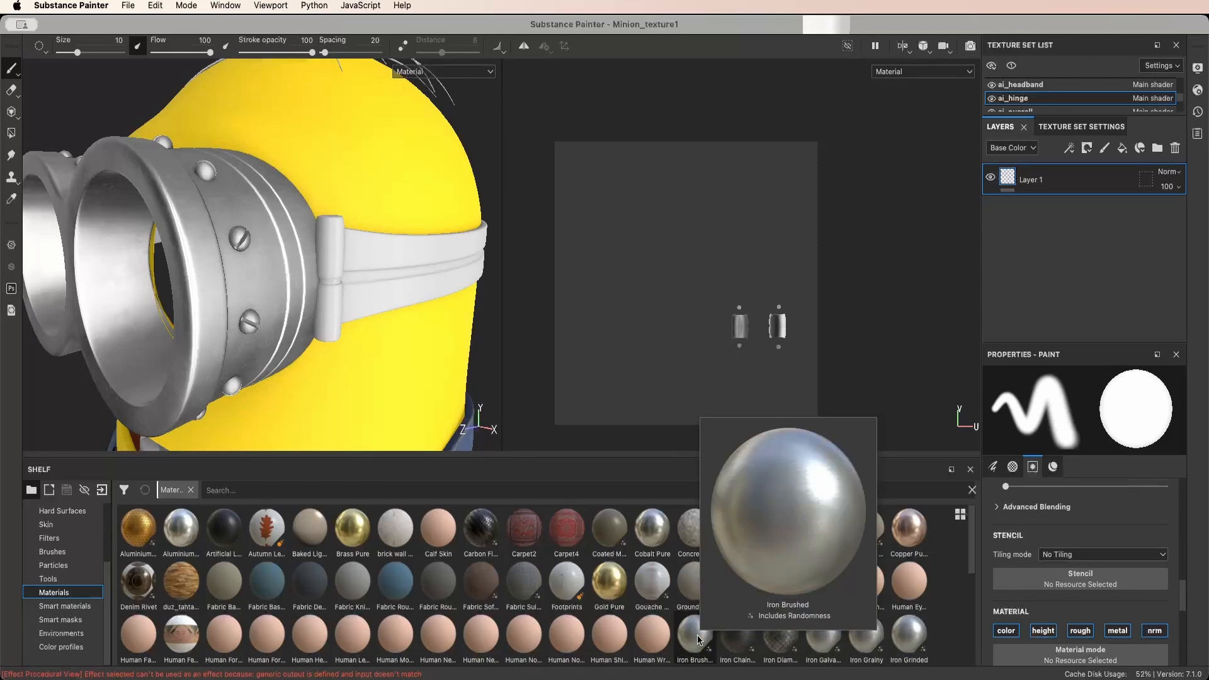
{"action": "mouse_move", "coordinate": [698, 640]}
{"action": "left_mouse_down"}
{"action": "mouse_move", "coordinate": [730, 629]}
{"action": "mouse_move", "coordinate": [1022, 258]}
{"action": "mouse_move", "coordinate": [993, 294]}
{"action": "left_mouse_up"}
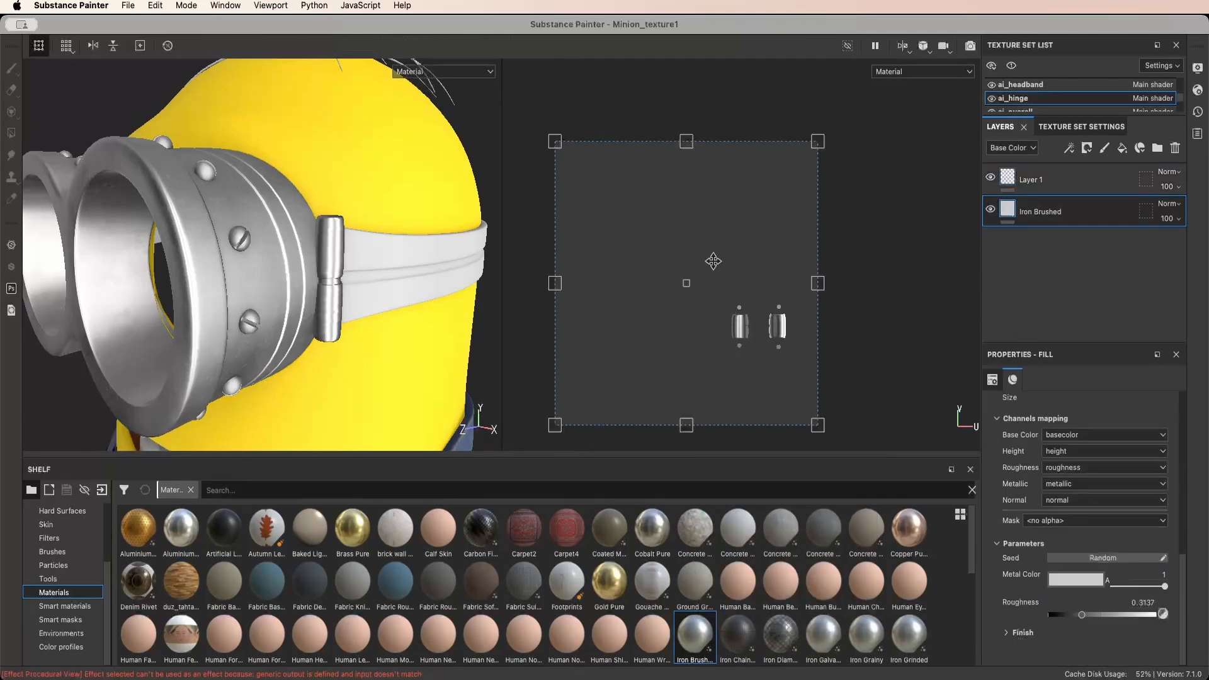
Set the UV scale of the hinge's Iron Brushed layer to 41.74
{"action": "scroll", "coordinate": [324, 293], "scroll_direction": "up", "scroll_amount": 5}
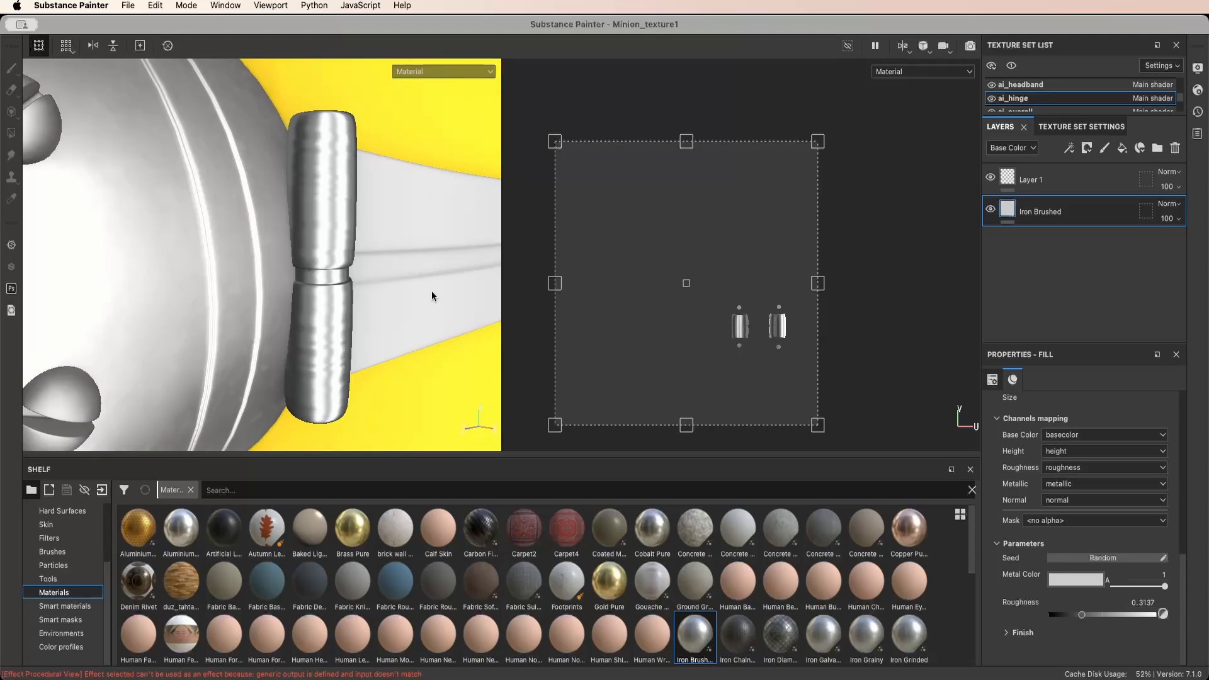
{"action": "scroll", "coordinate": [1077, 544], "scroll_direction": "up", "scroll_amount": 10}
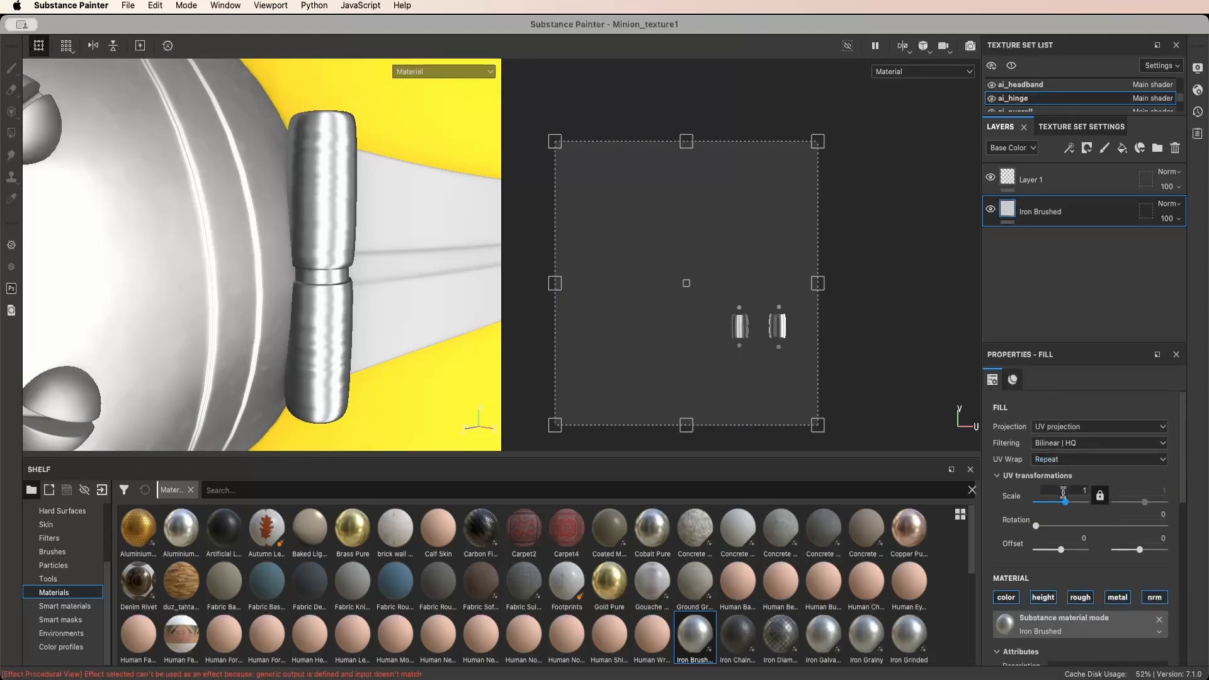
{"action": "mouse_move", "coordinate": [1064, 503]}
{"action": "left_mouse_down"}
{"action": "mouse_move", "coordinate": [1040, 508]}
{"action": "mouse_move", "coordinate": [1075, 507]}
{"action": "left_mouse_up"}
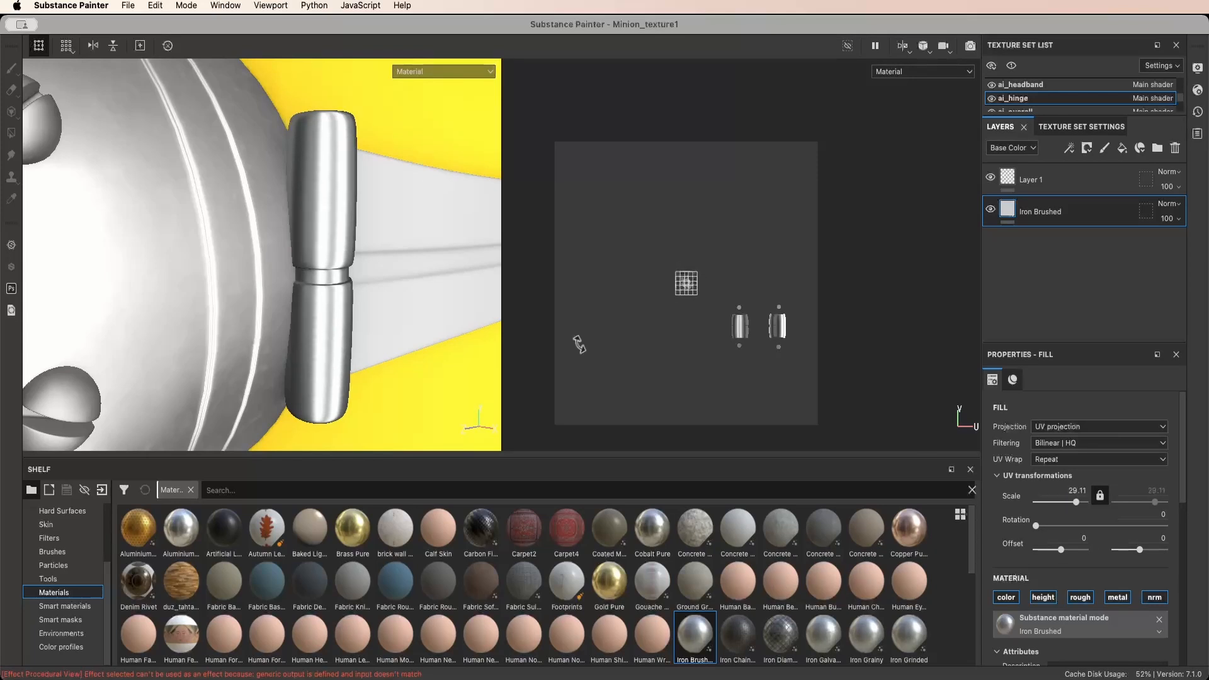
{"action": "mouse_move", "coordinate": [479, 343]}
{"action": "left_mouse_down", "text": "alt"}
{"action": "mouse_move", "coordinate": [391, 353]}
{"action": "mouse_move", "coordinate": [343, 323]}
{"action": "mouse_move", "coordinate": [369, 289]}
{"action": "mouse_move", "coordinate": [320, 232]}
{"action": "mouse_move", "coordinate": [379, 260]}
{"action": "mouse_move", "coordinate": [412, 262]}
{"action": "mouse_move", "coordinate": [423, 250]}
{"action": "left_mouse_up", "text": "alt"}
{"action": "scroll", "coordinate": [344, 322], "scroll_direction": "up", "scroll_amount": 5}
{"action": "scroll", "coordinate": [379, 258], "scroll_direction": "down", "scroll_amount": 5}
{"action": "left_click_drag", "start_coordinate": [1076, 503], "coordinate": [1075, 505]}
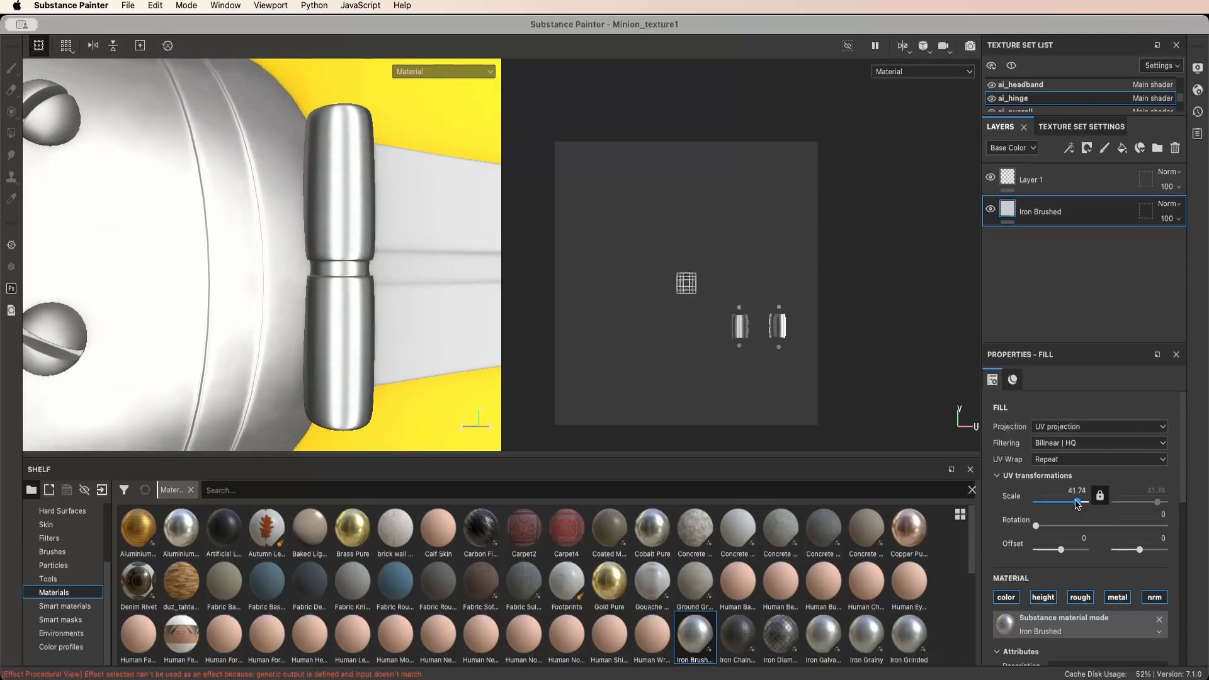
Set the roughness of the hinge's Iron Brushed layer to 0.3743
{"action": "scroll", "coordinate": [1101, 520], "scroll_direction": "down", "scroll_amount": 6}
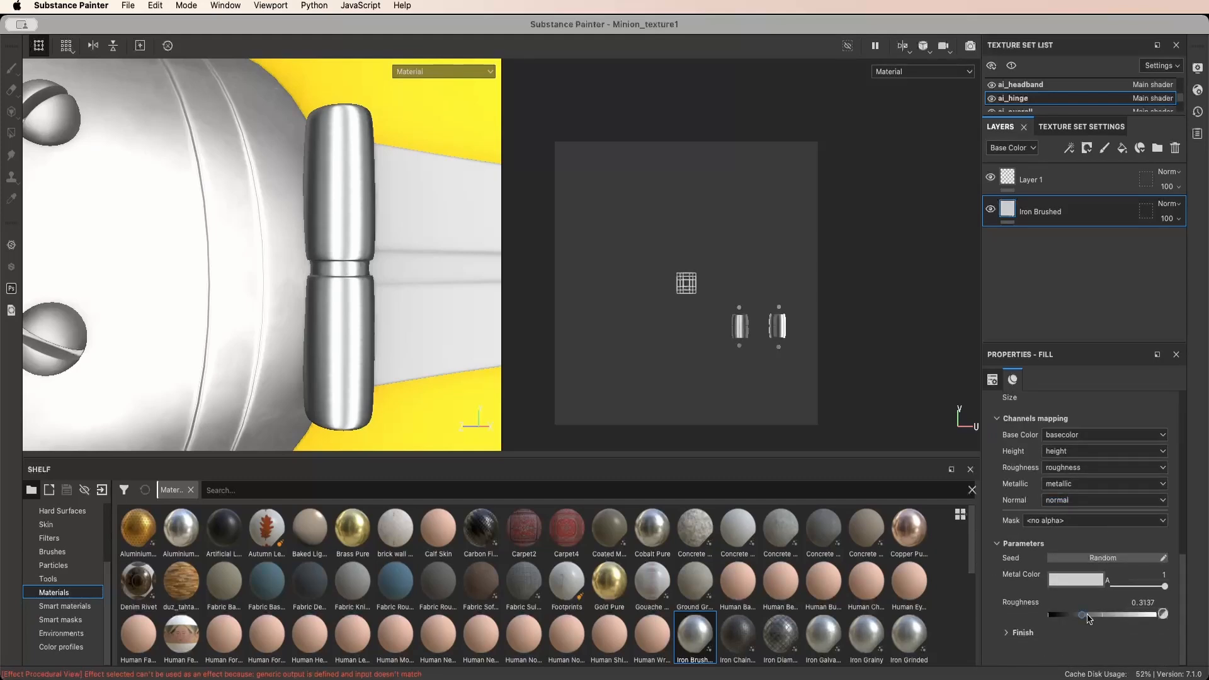
{"action": "left_click_drag", "start_coordinate": [1088, 615], "coordinate": [1089, 617]}
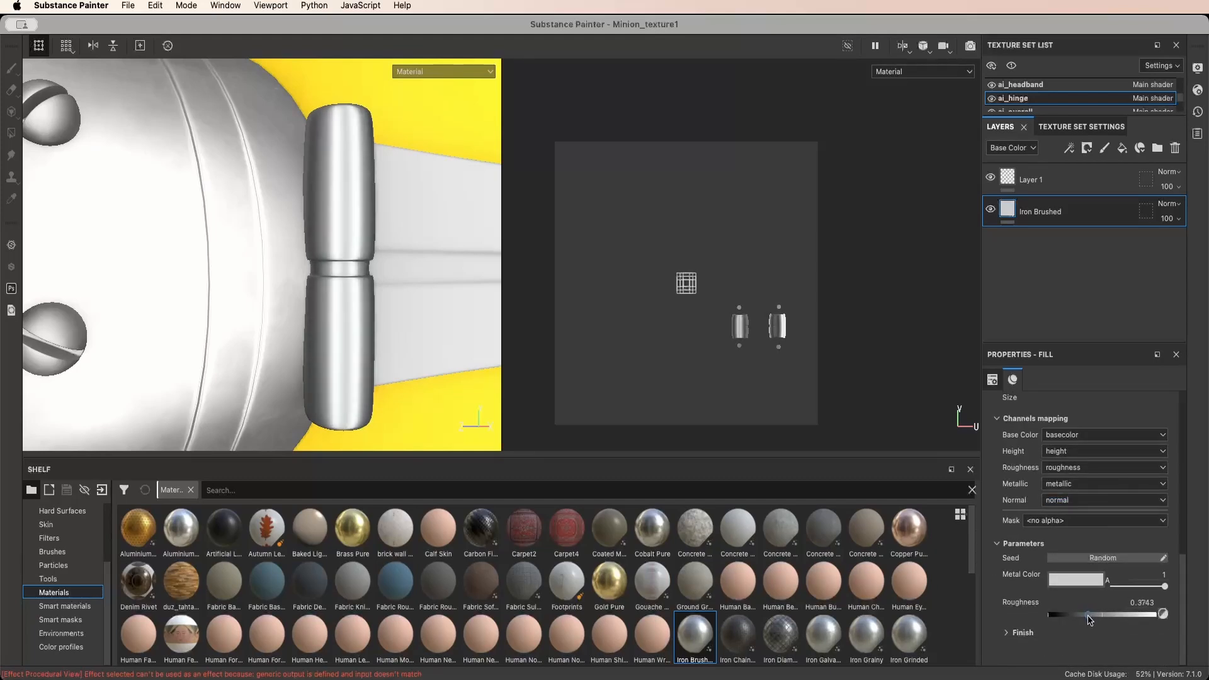
{"action": "left_click_drag", "start_coordinate": [358, 362], "coordinate": [305, 332], "text": "alt"}
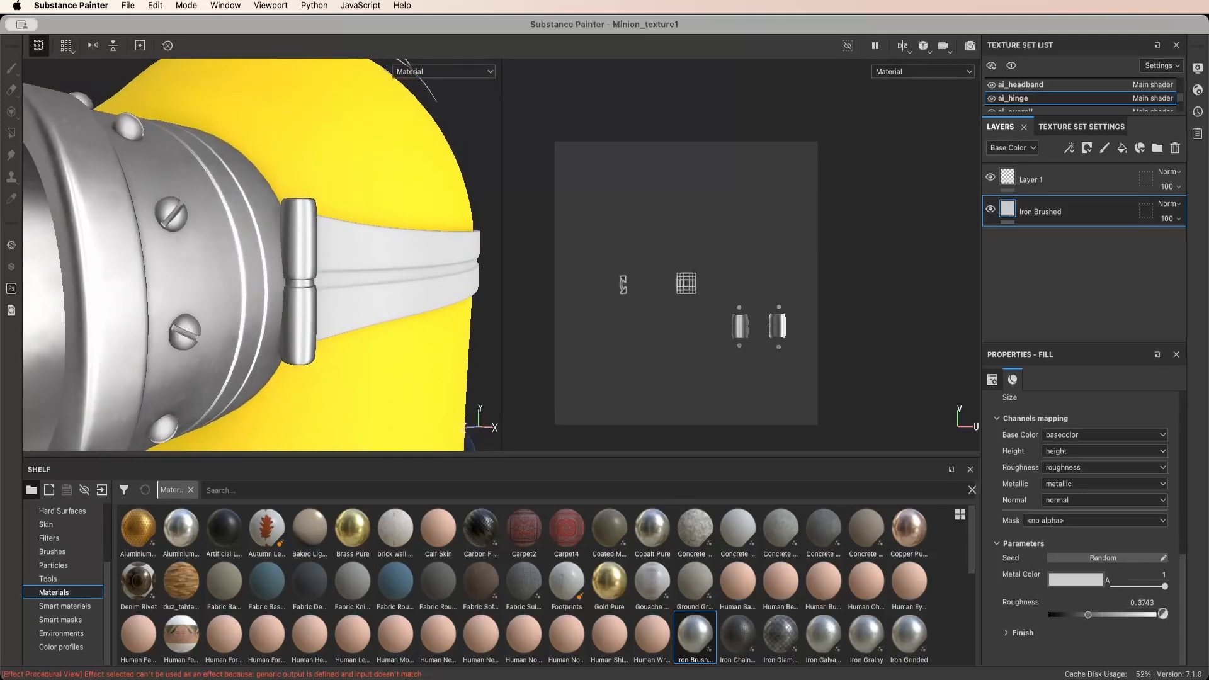
Add a fill layer above the hinge's Iron Brushed layer and give it a black mask
{"action": "left_click", "coordinate": [1122, 148]}
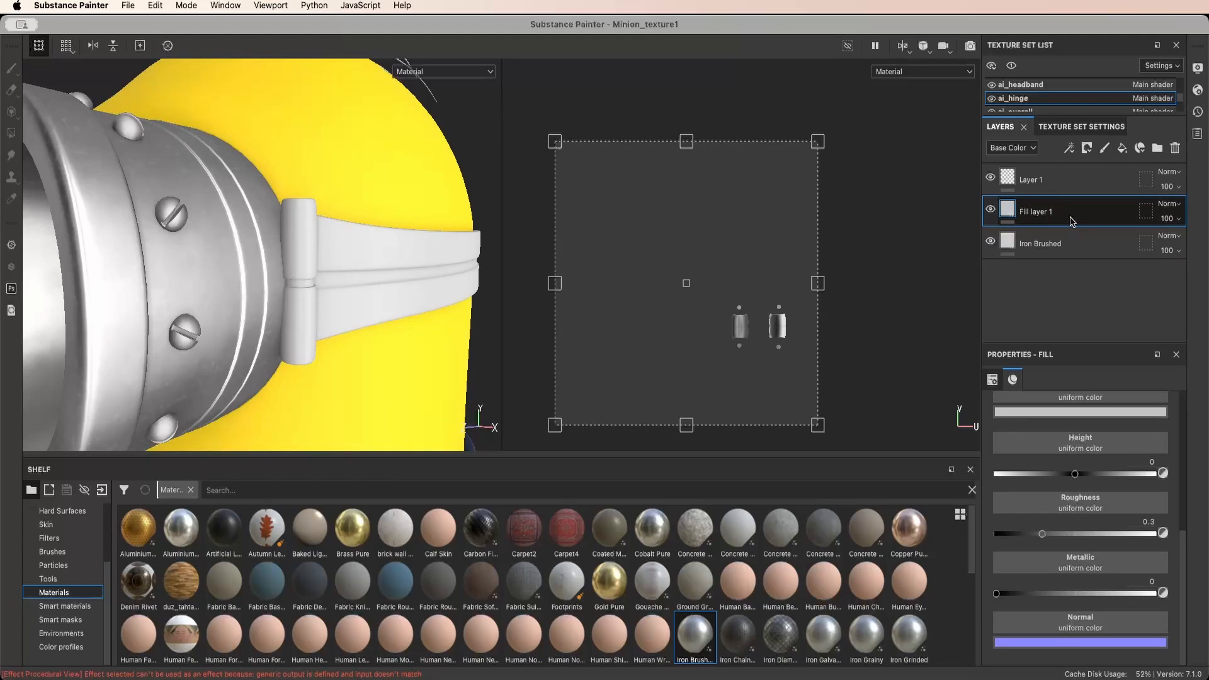
{"action": "left_click", "coordinate": [1087, 148]}
{"action": "left_click", "coordinate": [1101, 187]}
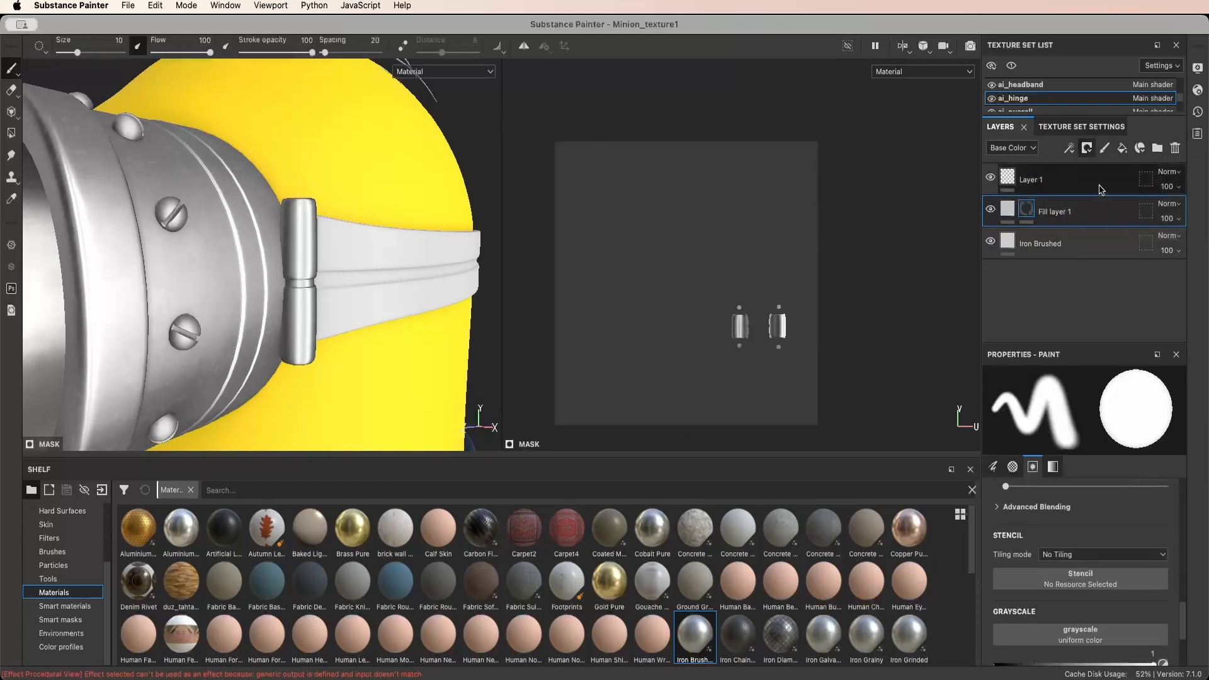
Add a fill effect to the new layer's mask and assign the Grunge Scratches Rough texture to its grayscale
{"action": "right_click", "coordinate": [1033, 219]}
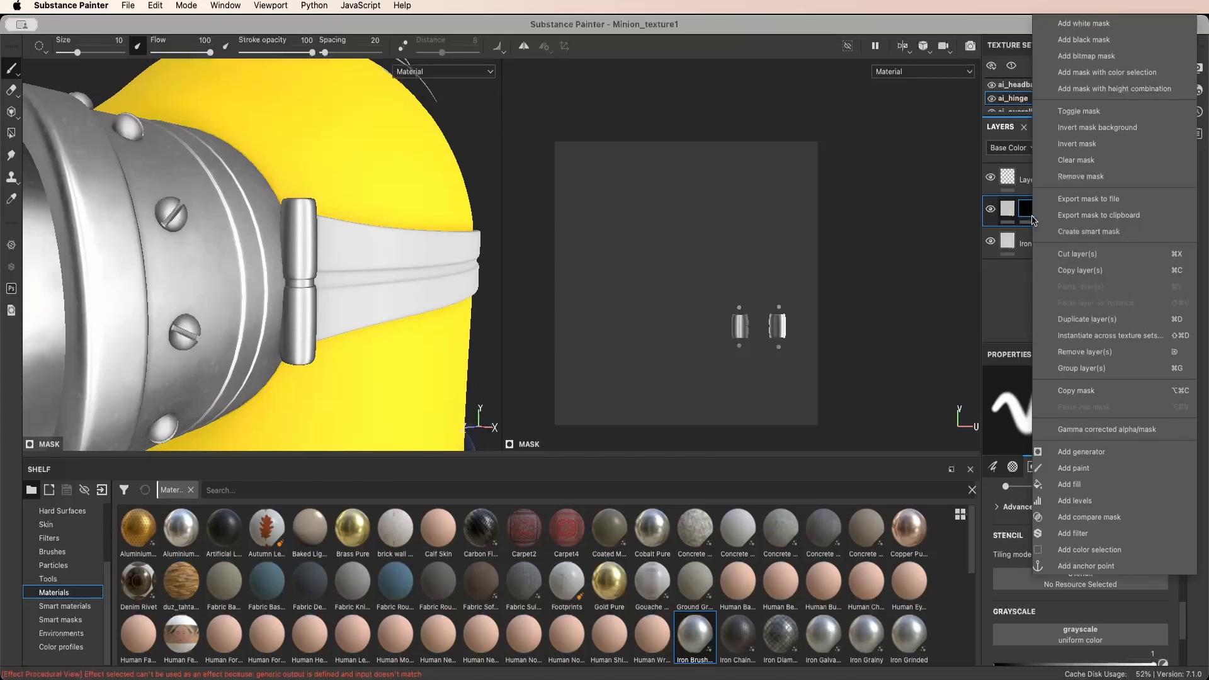
{"action": "left_click", "coordinate": [1090, 484]}
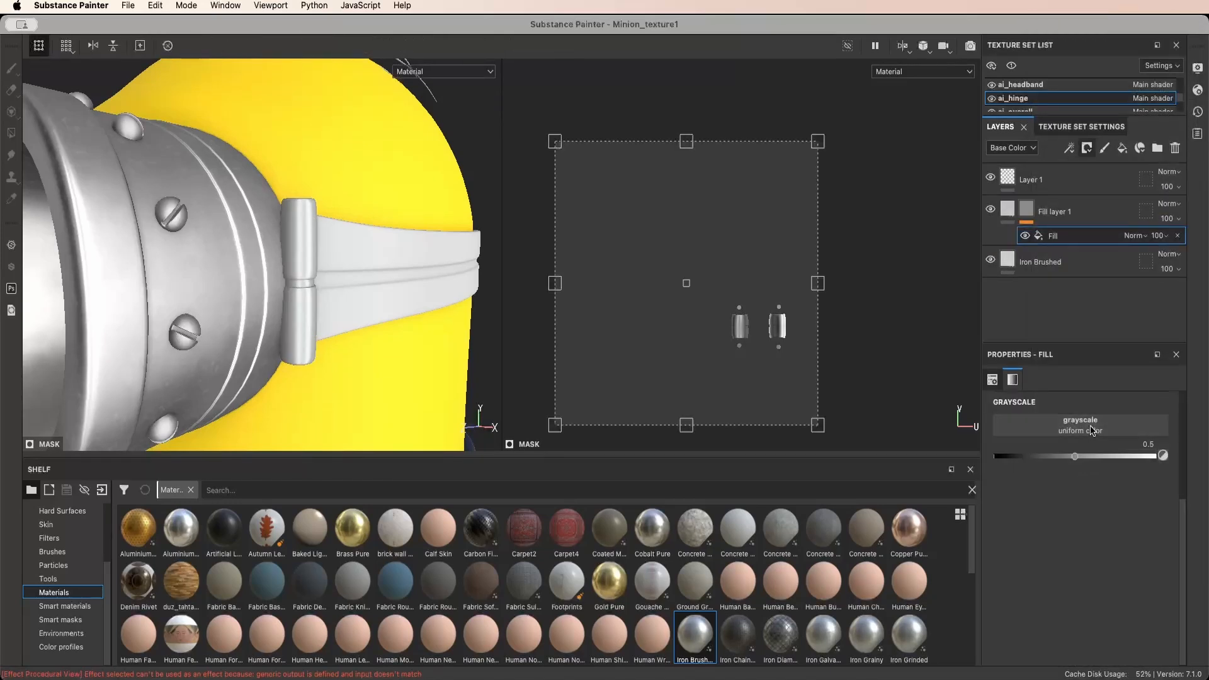
{"action": "left_click", "coordinate": [1090, 427]}
{"action": "left_click", "coordinate": [1176, 491]}
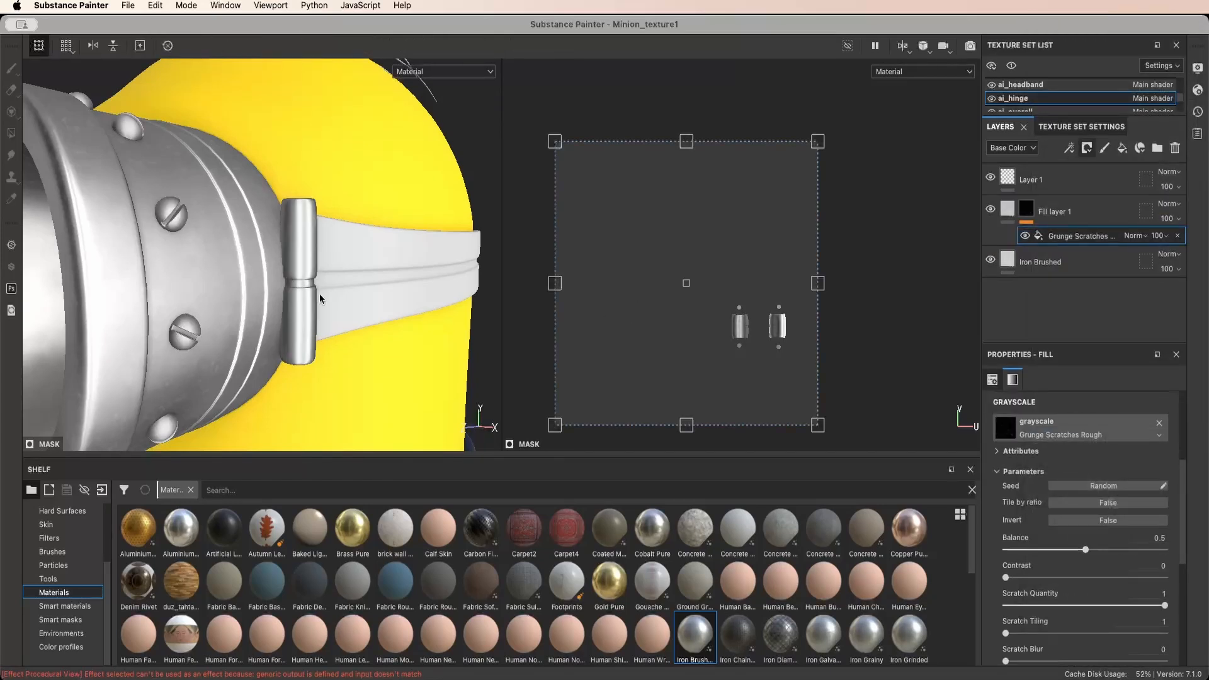
Set the UV scale of the hinge mask's scratch fill to 22.29
{"action": "scroll", "coordinate": [325, 292], "scroll_direction": "up", "scroll_amount": 3}
{"action": "scroll", "coordinate": [326, 287], "scroll_direction": "up", "scroll_amount": 3}
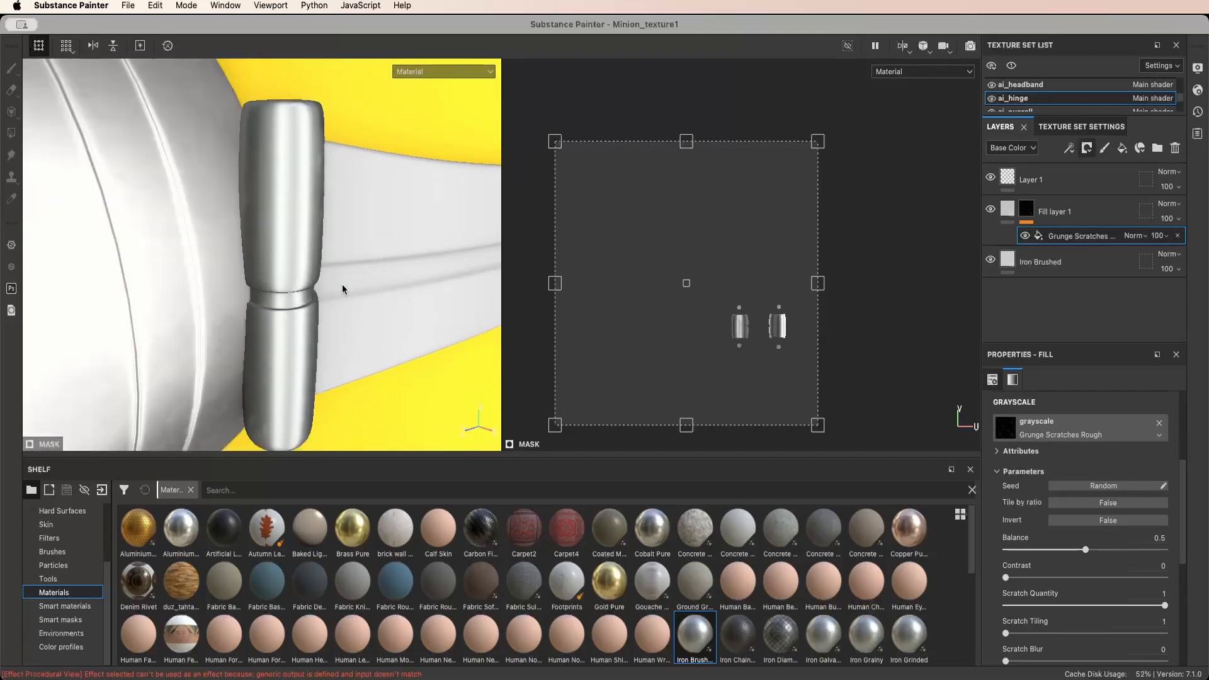
{"action": "scroll", "coordinate": [1076, 565], "scroll_direction": "up", "scroll_amount": 3}
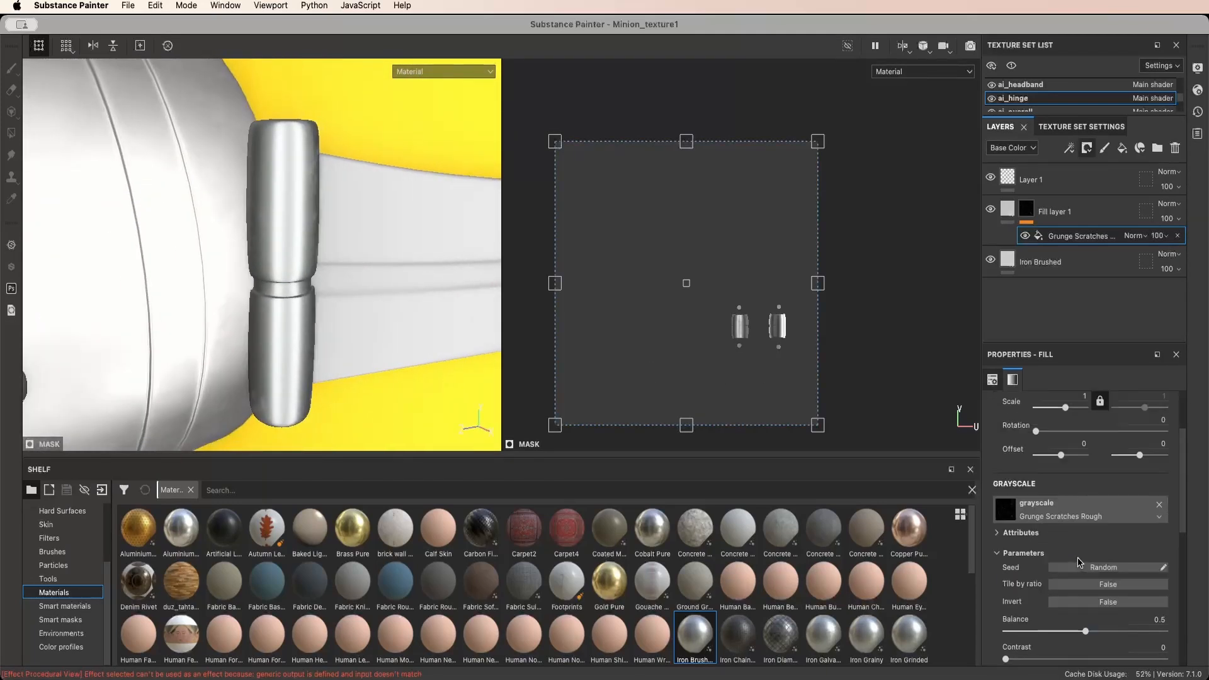
{"action": "scroll", "coordinate": [1078, 561], "scroll_direction": "up", "scroll_amount": 3}
{"action": "left_click_drag", "start_coordinate": [1064, 490], "coordinate": [1074, 496]}
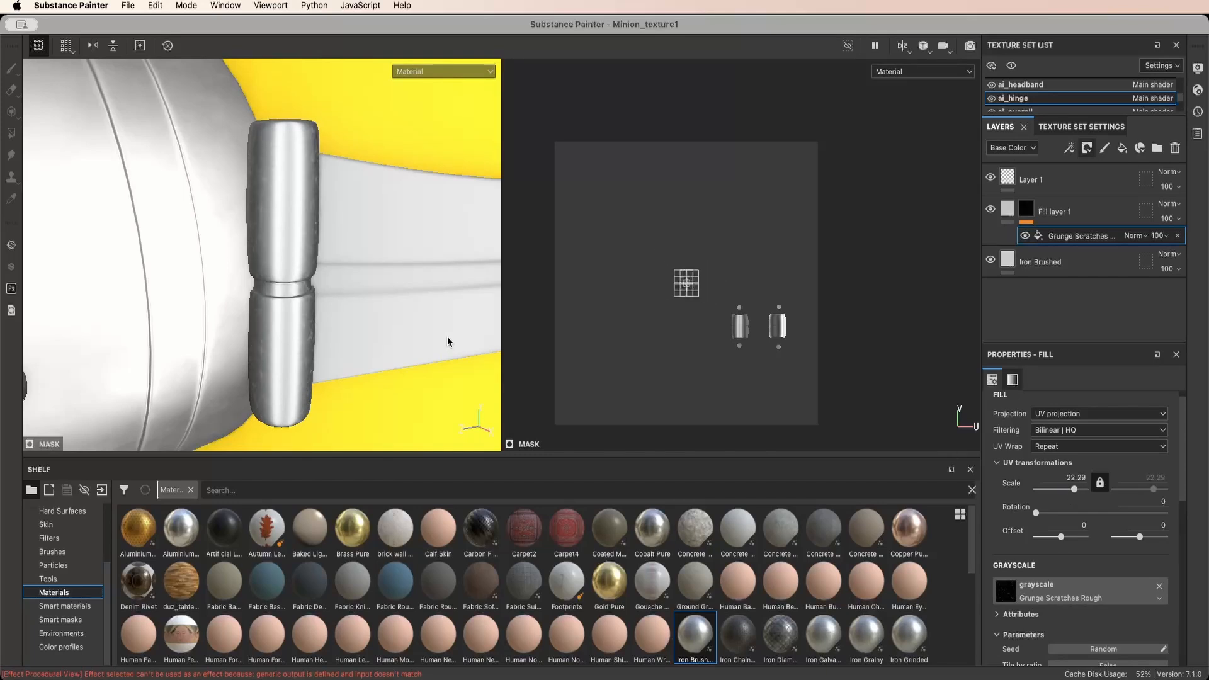
Set the hinge scratches' balance to 0.57, contrast to 0.04 and scratch width to 0.48
{"action": "left_click_drag", "start_coordinate": [448, 342], "coordinate": [458, 319], "text": "alt"}
{"action": "scroll", "coordinate": [1063, 546], "scroll_direction": "down", "scroll_amount": 3}
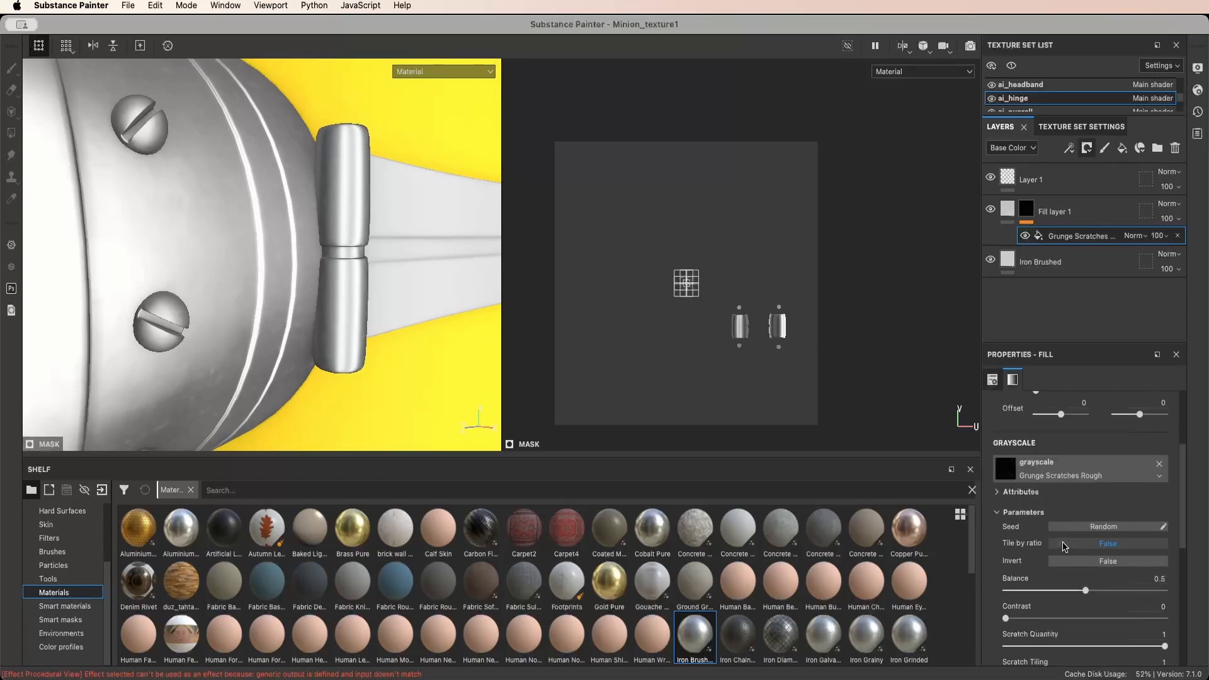
{"action": "scroll", "coordinate": [1063, 547], "scroll_direction": "down", "scroll_amount": 5}
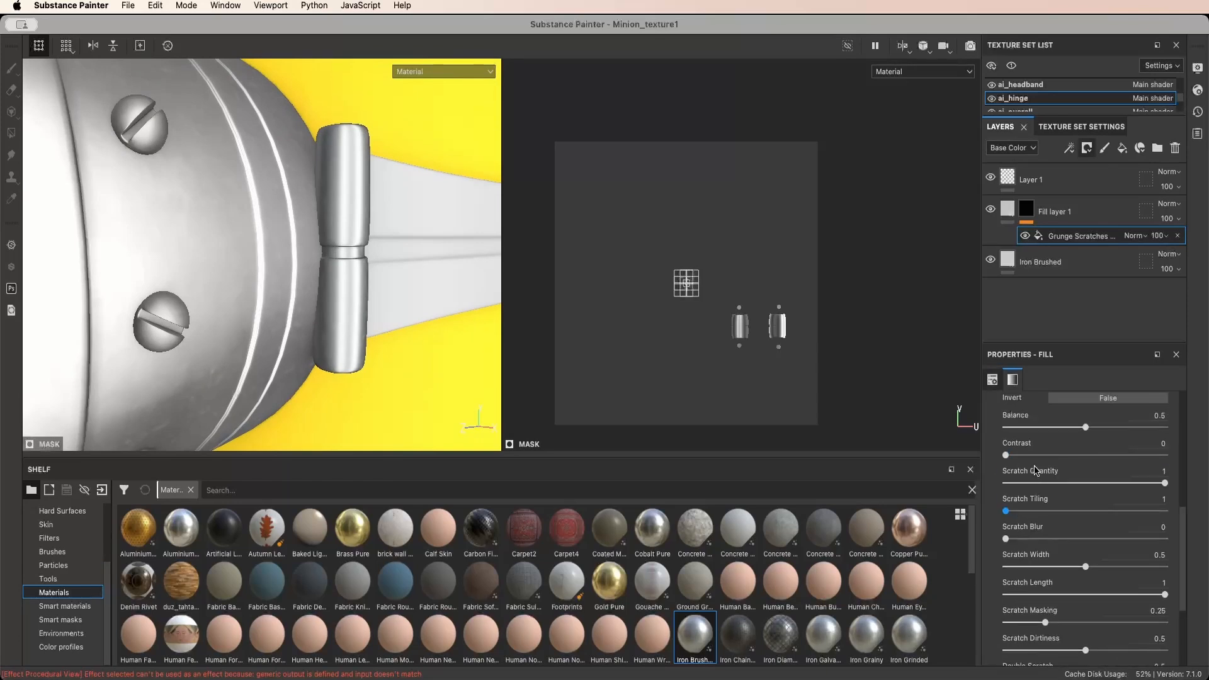
{"action": "scroll", "coordinate": [1035, 471], "scroll_direction": "down", "scroll_amount": 3}
{"action": "scroll", "coordinate": [1064, 521], "scroll_direction": "up", "scroll_amount": 6}
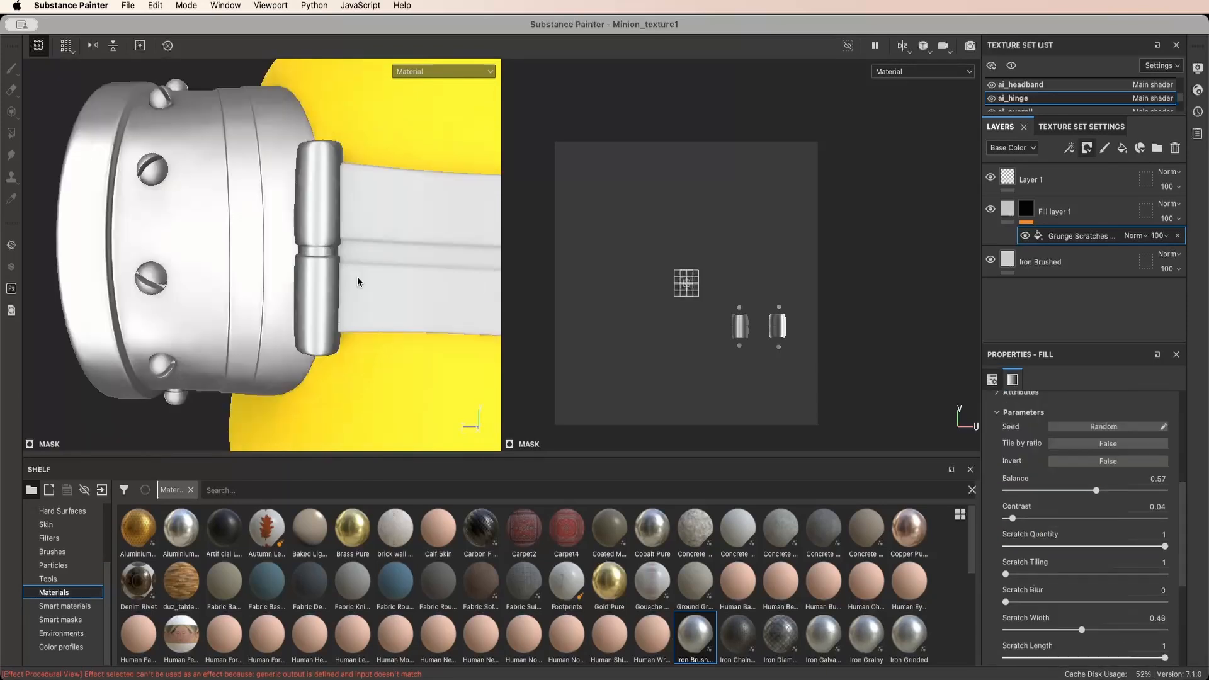
Inspect the scratched hinge up close and the whole character from the front
{"action": "left_click_drag", "start_coordinate": [357, 277], "coordinate": [402, 285], "text": "alt"}
{"action": "scroll", "coordinate": [367, 313], "scroll_direction": "up", "scroll_amount": 3}
{"action": "scroll", "coordinate": [423, 316], "scroll_direction": "down", "scroll_amount": 5}
{"action": "scroll", "coordinate": [456, 311], "scroll_direction": "down", "scroll_amount": 5}
{"action": "right_click_drag", "start_coordinate": [401, 286], "coordinate": [423, 284], "text": "shift"}
{"action": "left_click_drag", "start_coordinate": [423, 284], "coordinate": [447, 256], "text": "alt"}
{"action": "scroll", "coordinate": [394, 303], "scroll_direction": "up", "scroll_amount": 4}
{"action": "scroll", "coordinate": [395, 297], "scroll_direction": "down", "scroll_amount": 6}
{"action": "left_click_drag", "start_coordinate": [395, 302], "coordinate": [396, 264], "text": "alt"}
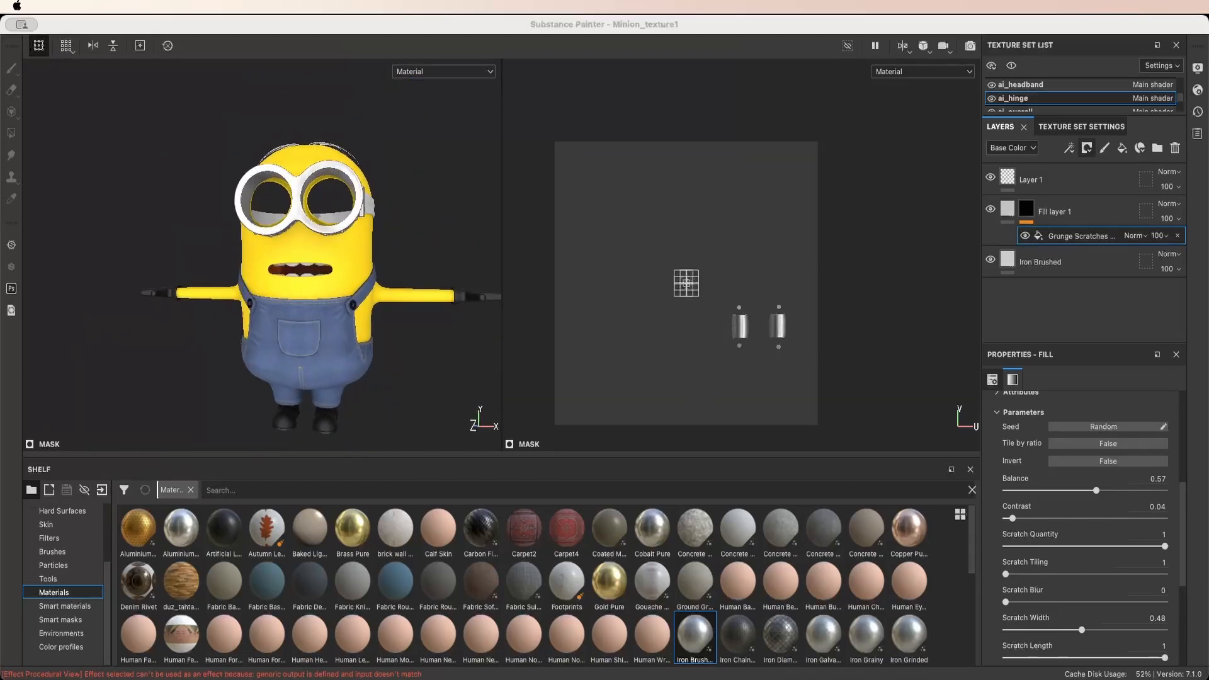
{"action": "scroll", "coordinate": [1145, 541], "scroll_direction": "up", "scroll_amount": 2}
Add the Leather Medium Grain material to the ai_headband texture set as a layer below Layer 1
{"action": "left_click", "coordinate": [1183, 100]}
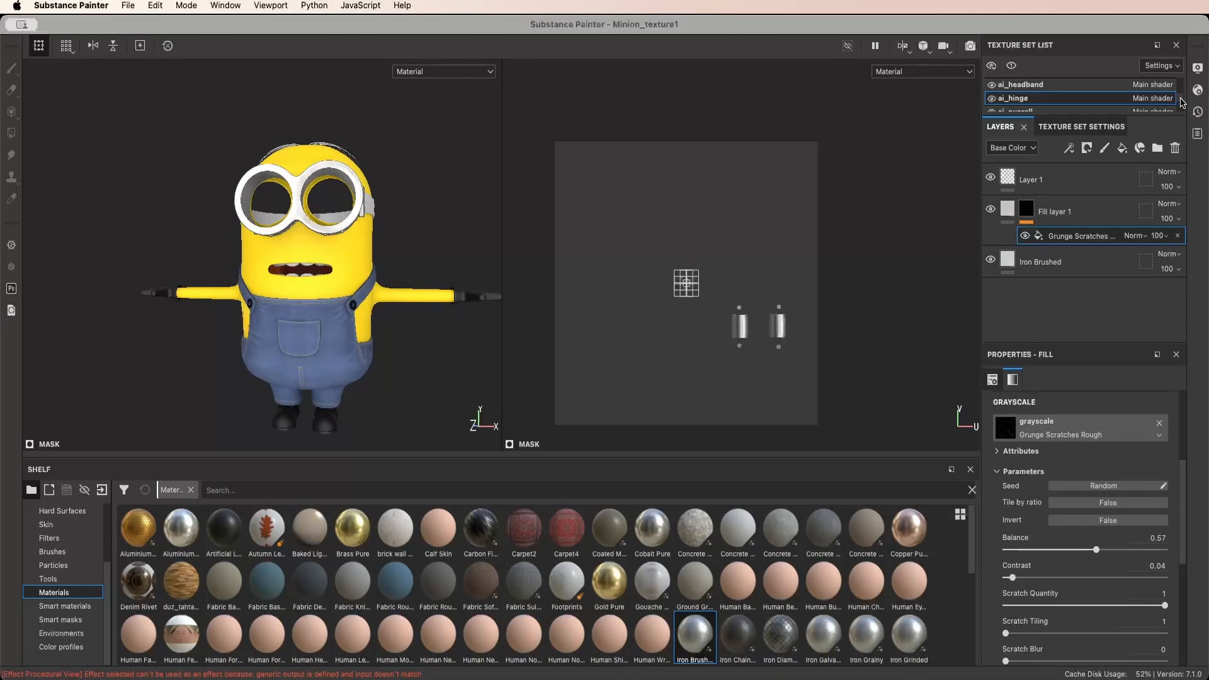
{"action": "scroll", "coordinate": [1182, 99], "scroll_direction": "up", "scroll_amount": 3}
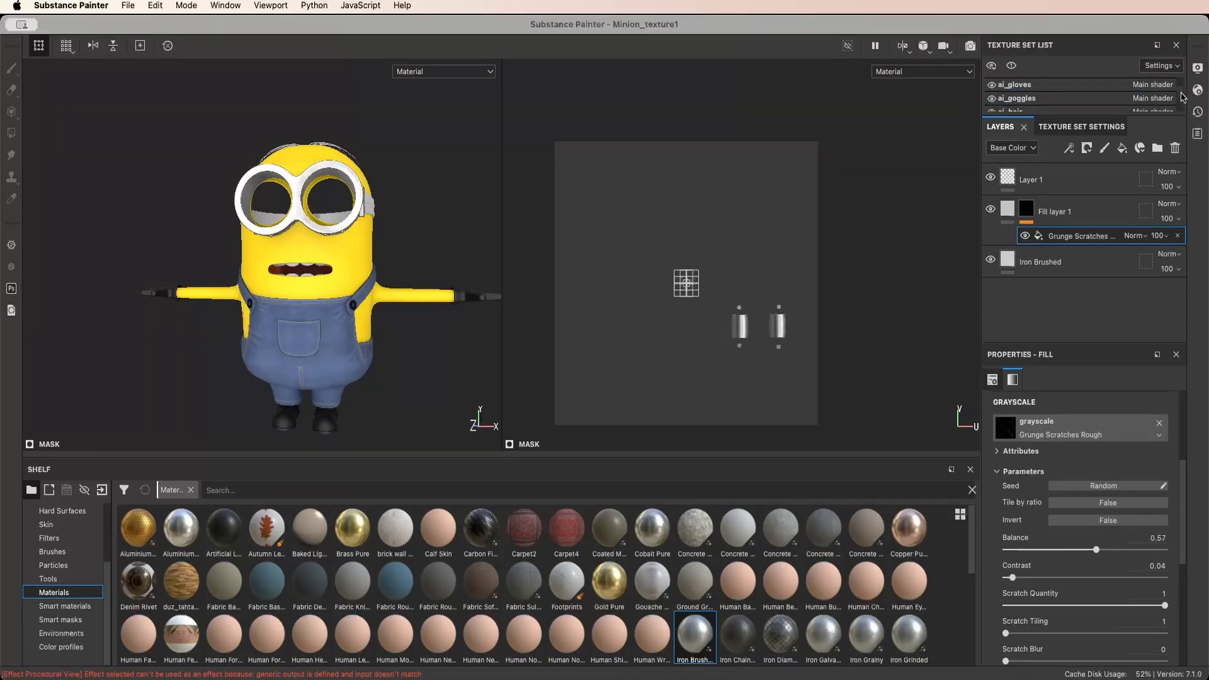
{"action": "scroll", "coordinate": [1183, 90], "scroll_direction": "down", "scroll_amount": 3}
{"action": "left_click", "coordinate": [1102, 98]}
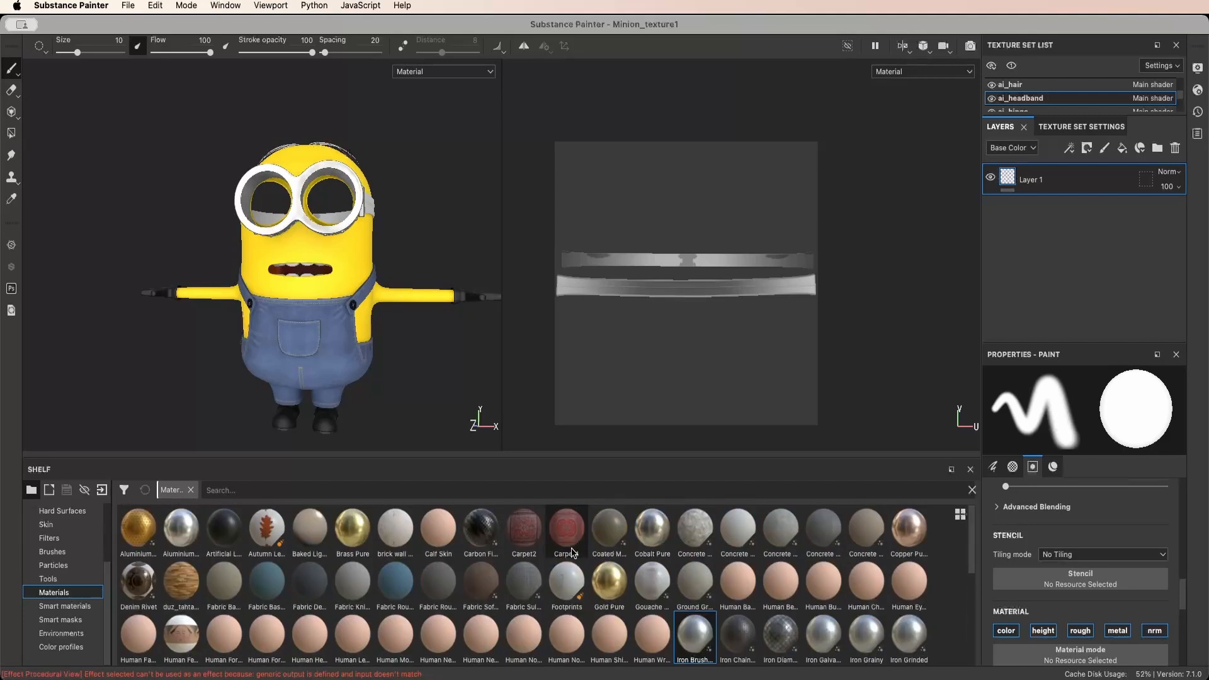
{"action": "scroll", "coordinate": [571, 552], "scroll_direction": "down", "scroll_amount": 3}
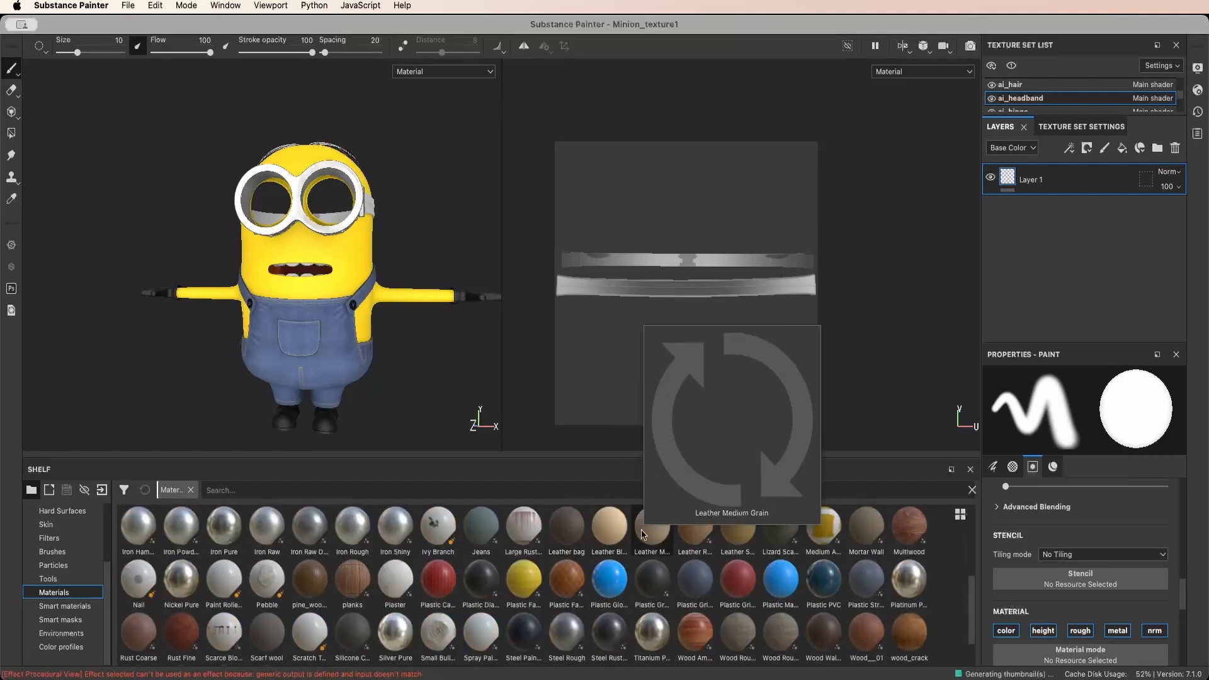
{"action": "mouse_move", "coordinate": [643, 535]}
{"action": "left_click_drag", "start_coordinate": [646, 533], "coordinate": [1044, 218]}
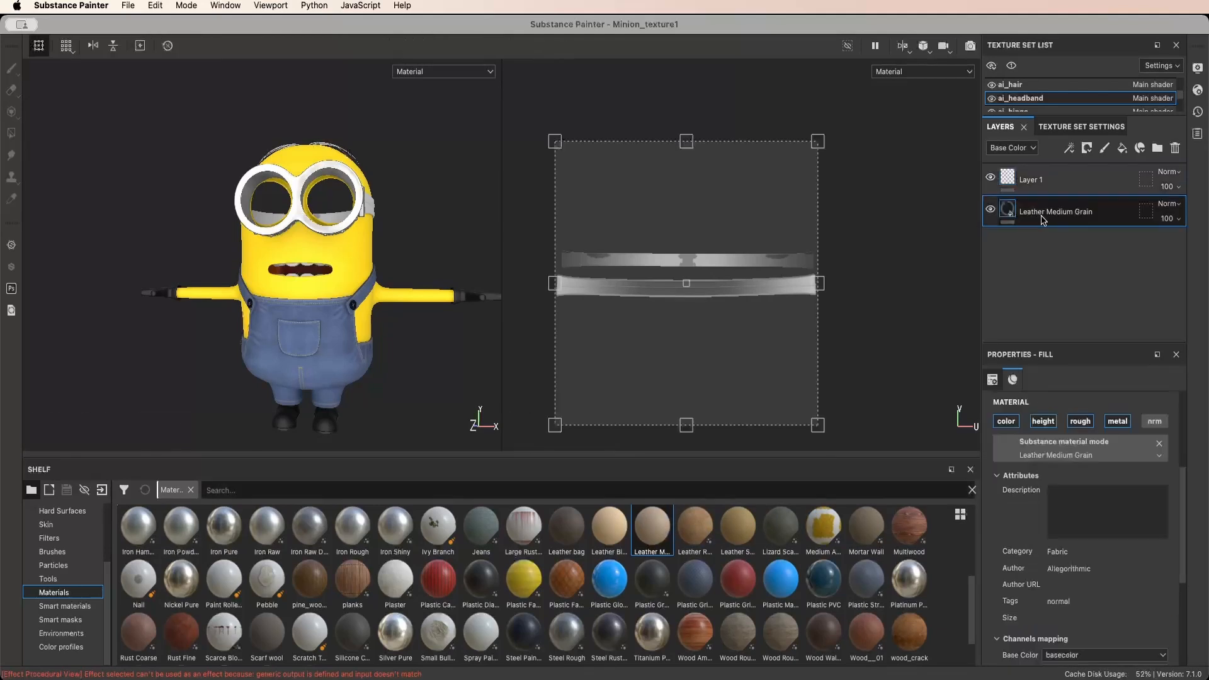
Set the headband leather's colour to black by lowering its colour value to 0
{"action": "left_click_drag", "start_coordinate": [399, 247], "coordinate": [376, 254], "text": "alt"}
{"action": "scroll", "coordinate": [357, 238], "scroll_direction": "up", "scroll_amount": 5}
{"action": "scroll", "coordinate": [338, 277], "scroll_direction": "up", "scroll_amount": 4}
{"action": "scroll", "coordinate": [376, 254], "scroll_direction": "down", "scroll_amount": 5}
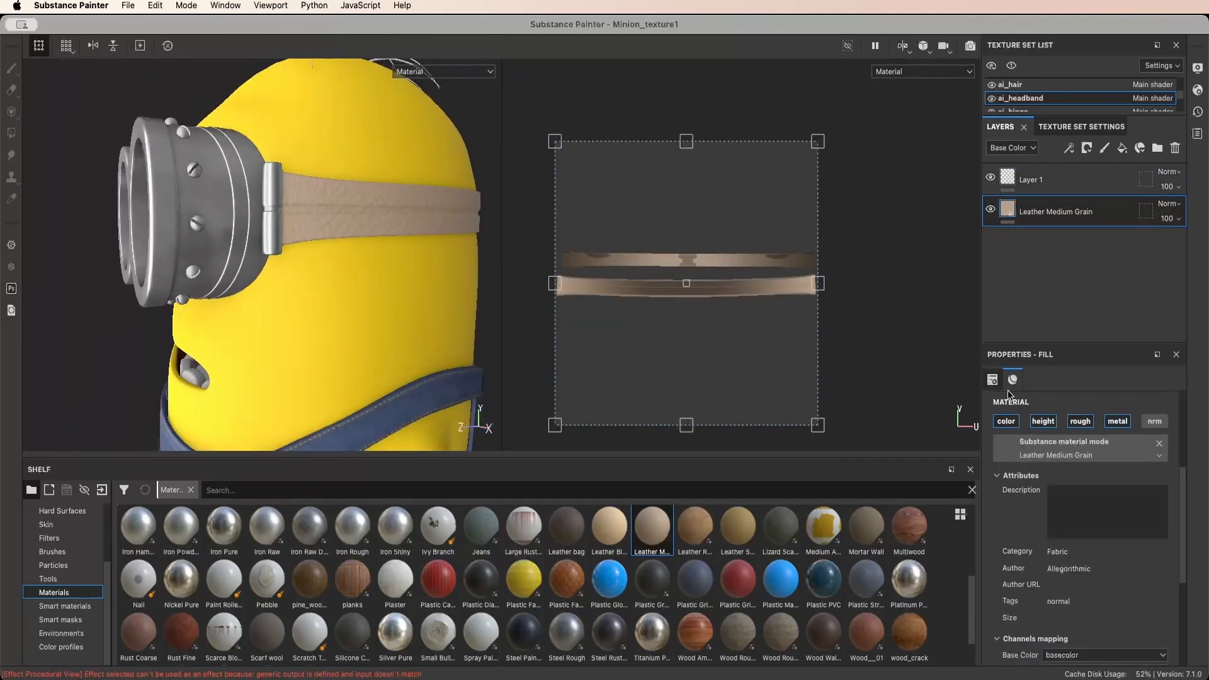
{"action": "scroll", "coordinate": [1090, 513], "scroll_direction": "down", "scroll_amount": 5}
{"action": "left_click", "coordinate": [1084, 581]}
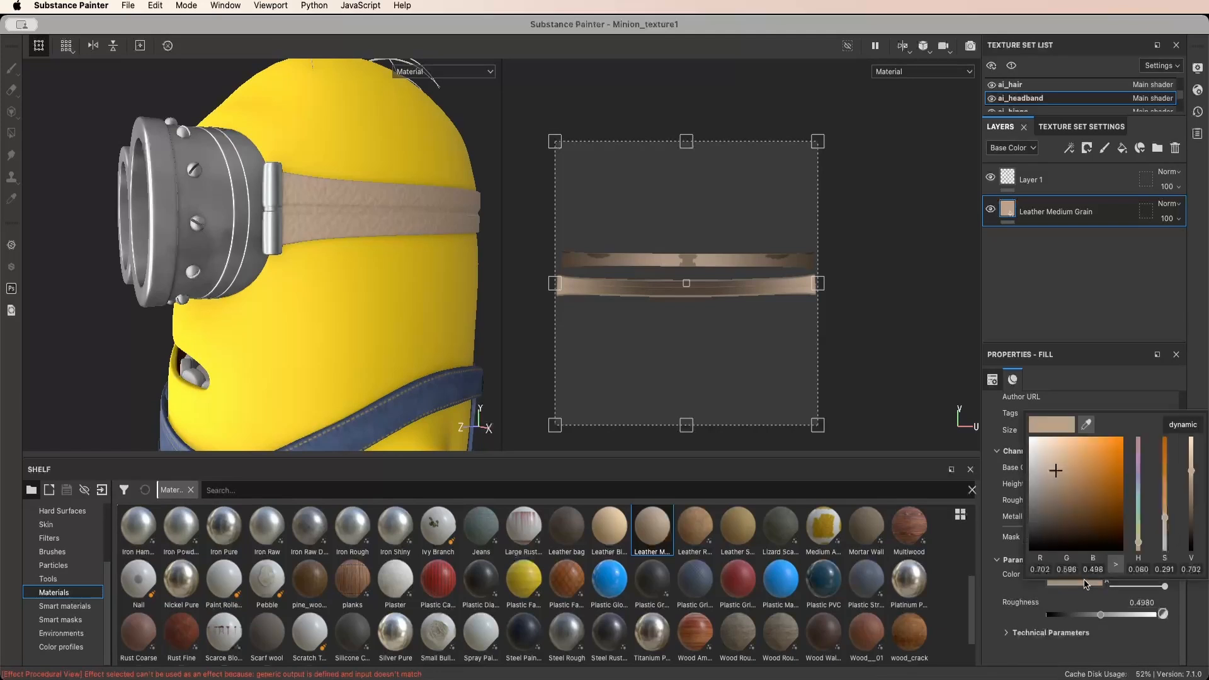
{"action": "left_click_drag", "start_coordinate": [1193, 476], "coordinate": [1189, 553]}
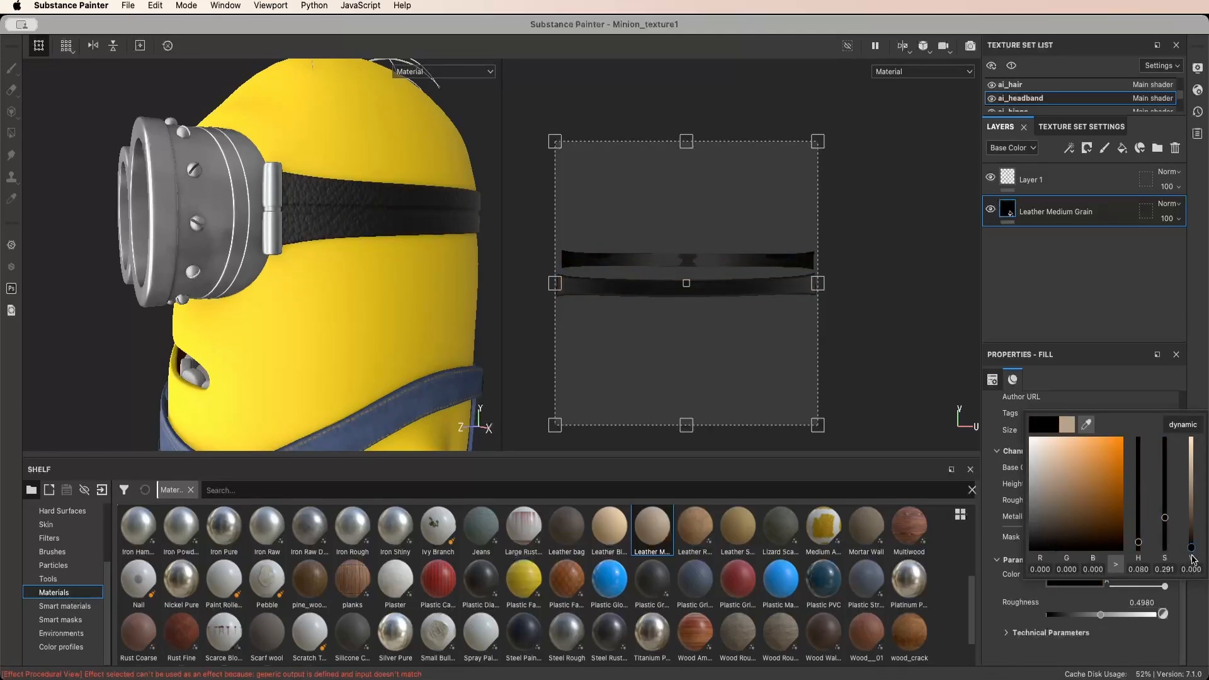
Set the headband leather's roughness to 0.5 and check the strap from the side and front
{"action": "left_click_drag", "start_coordinate": [331, 327], "coordinate": [320, 311], "text": "alt"}
{"action": "right_click_drag", "start_coordinate": [320, 311], "coordinate": [364, 289], "text": "alt"}
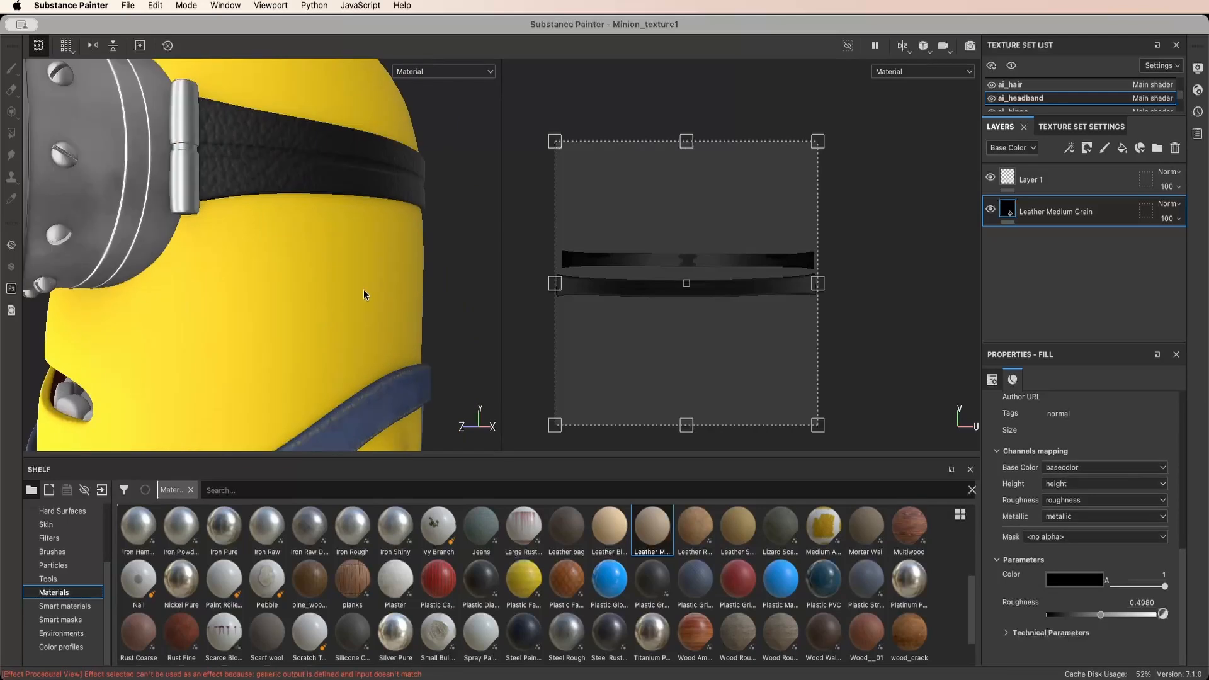
{"action": "left_click_drag", "start_coordinate": [364, 289], "coordinate": [289, 313], "text": "alt"}
{"action": "scroll", "coordinate": [296, 309], "scroll_direction": "down", "scroll_amount": 5}
{"action": "scroll", "coordinate": [288, 312], "scroll_direction": "up", "scroll_amount": 5}
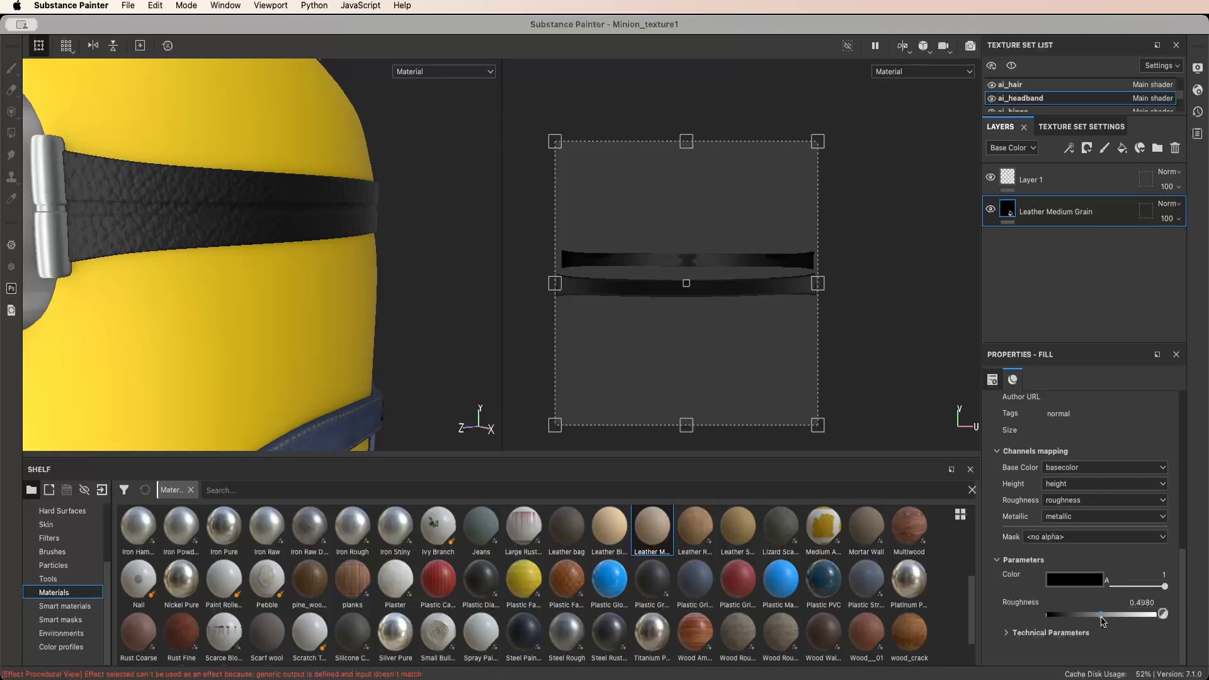
{"action": "left_click_drag", "start_coordinate": [1111, 621], "coordinate": [1093, 621]}
{"action": "scroll", "coordinate": [289, 285], "scroll_direction": "down", "scroll_amount": 10}
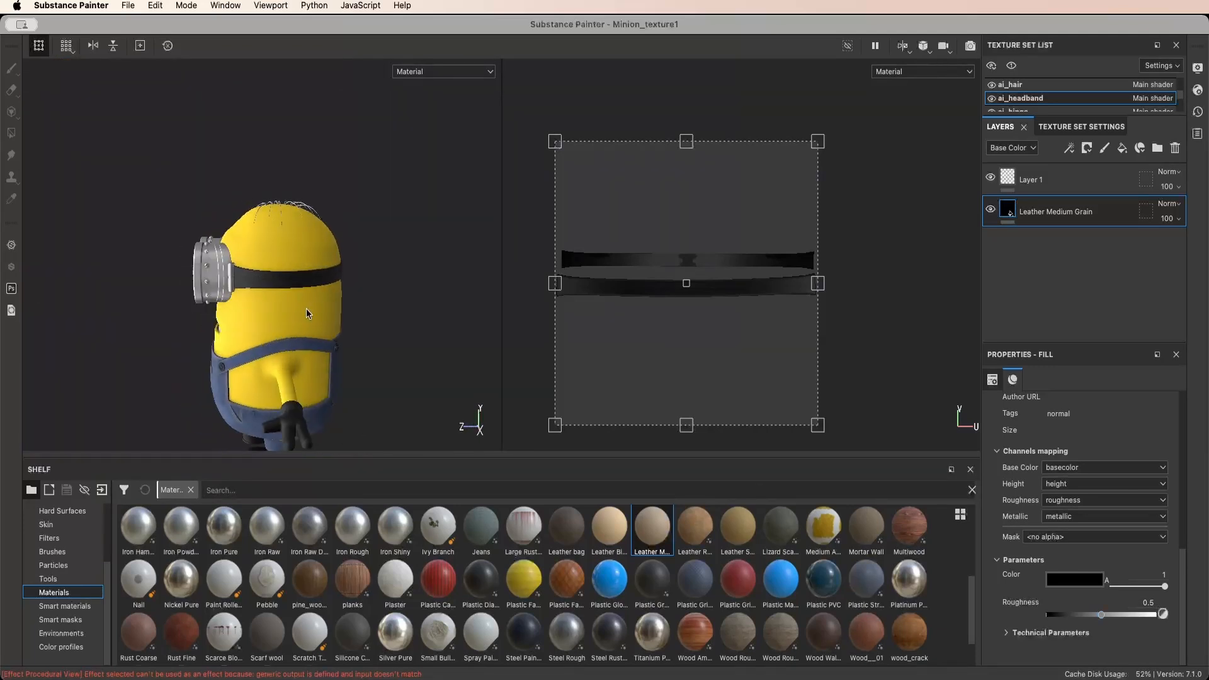
{"action": "scroll", "coordinate": [307, 310], "scroll_direction": "up", "scroll_amount": 8}
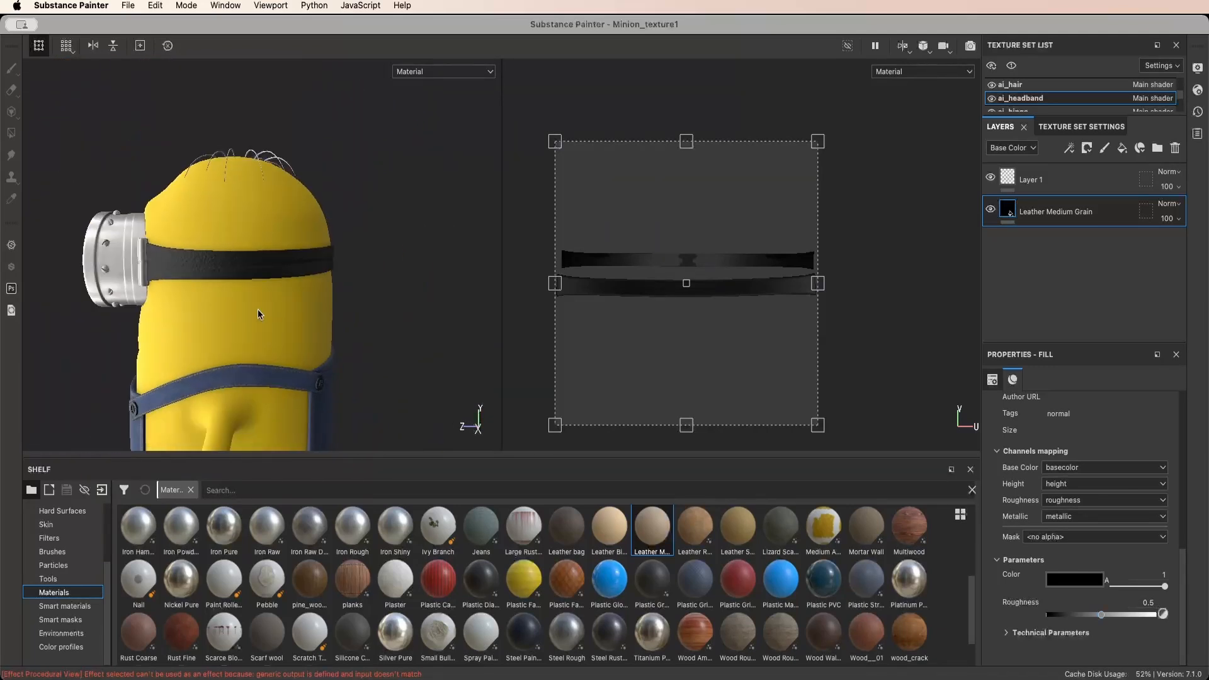
{"action": "left_click_drag", "start_coordinate": [258, 308], "coordinate": [363, 301], "text": "alt"}
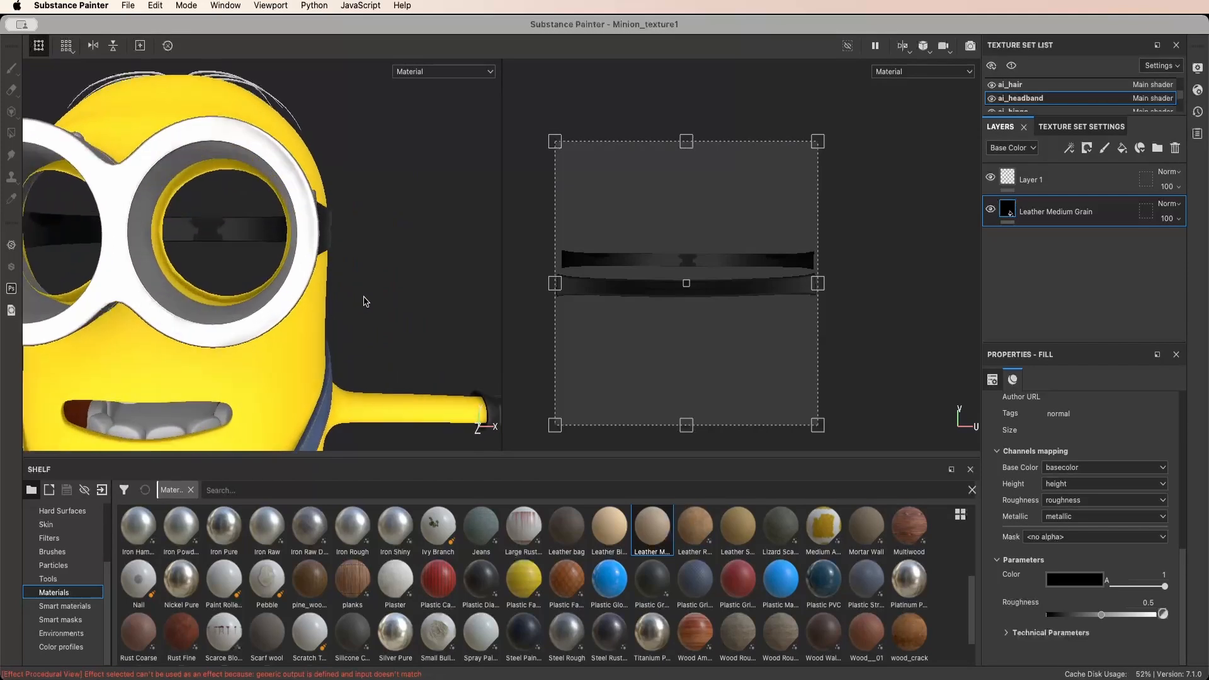
{"action": "key", "text": "f"}
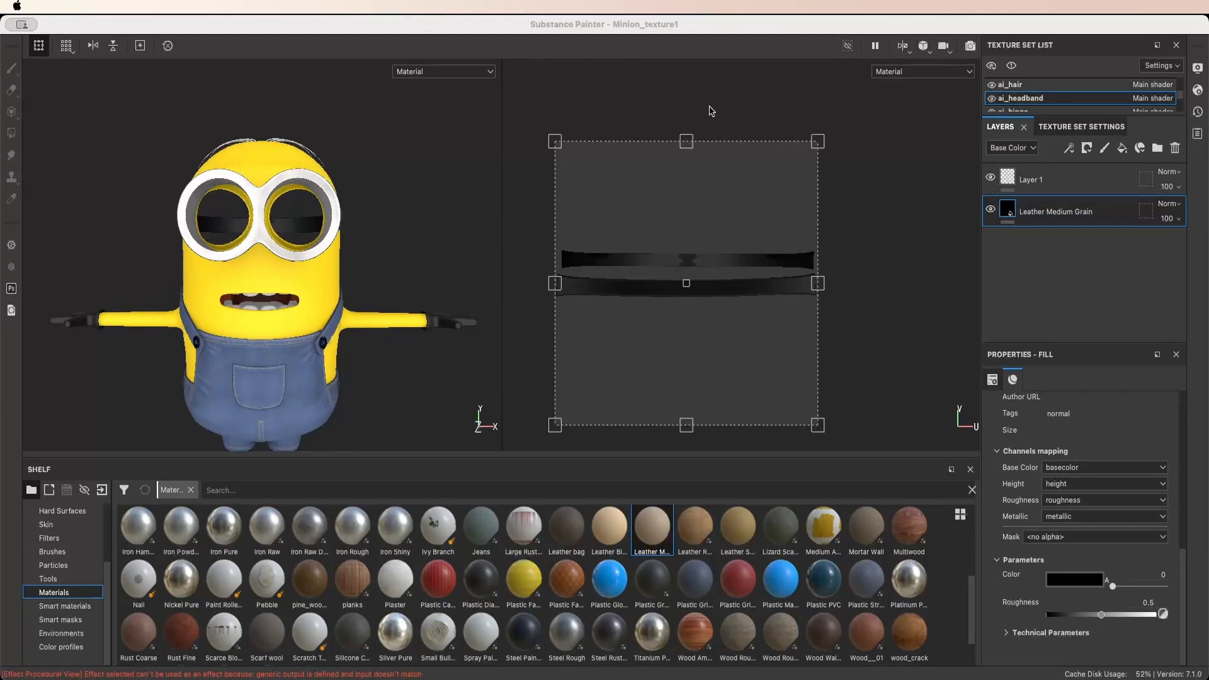
Switch to the ai_teeth texture set and hide ai_body to expose the teeth and gums
{"action": "left_click", "coordinate": [1183, 98]}
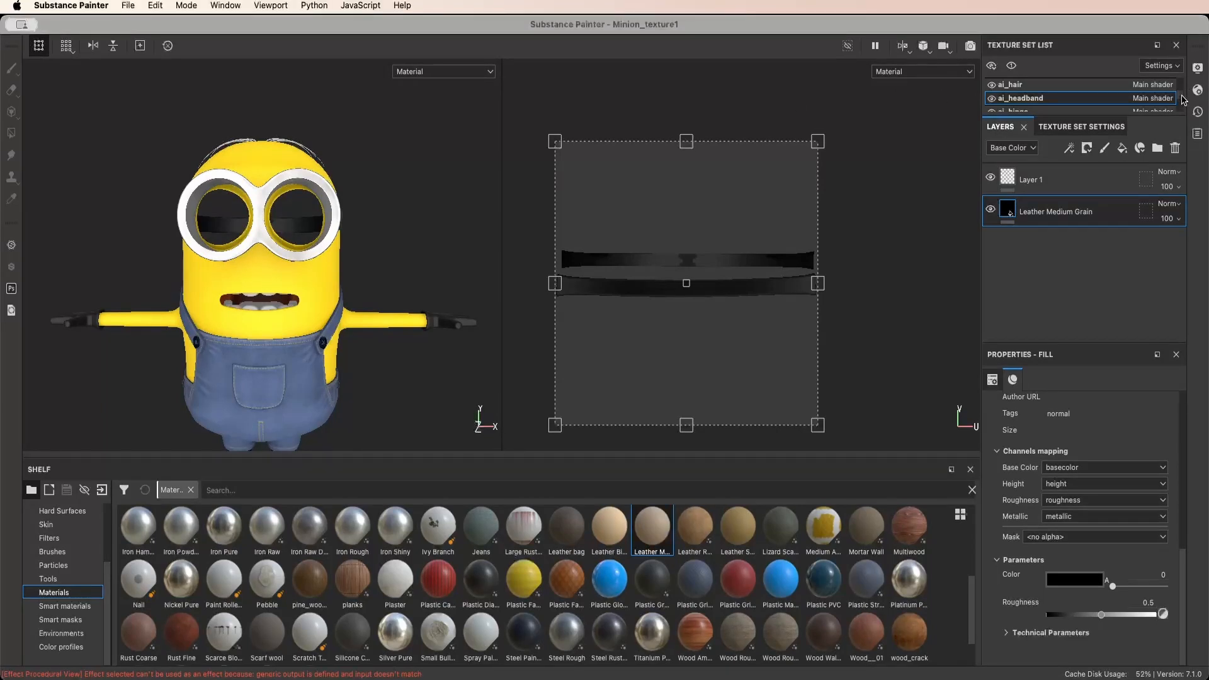
{"action": "scroll", "coordinate": [1183, 99], "scroll_direction": "down", "scroll_amount": 2}
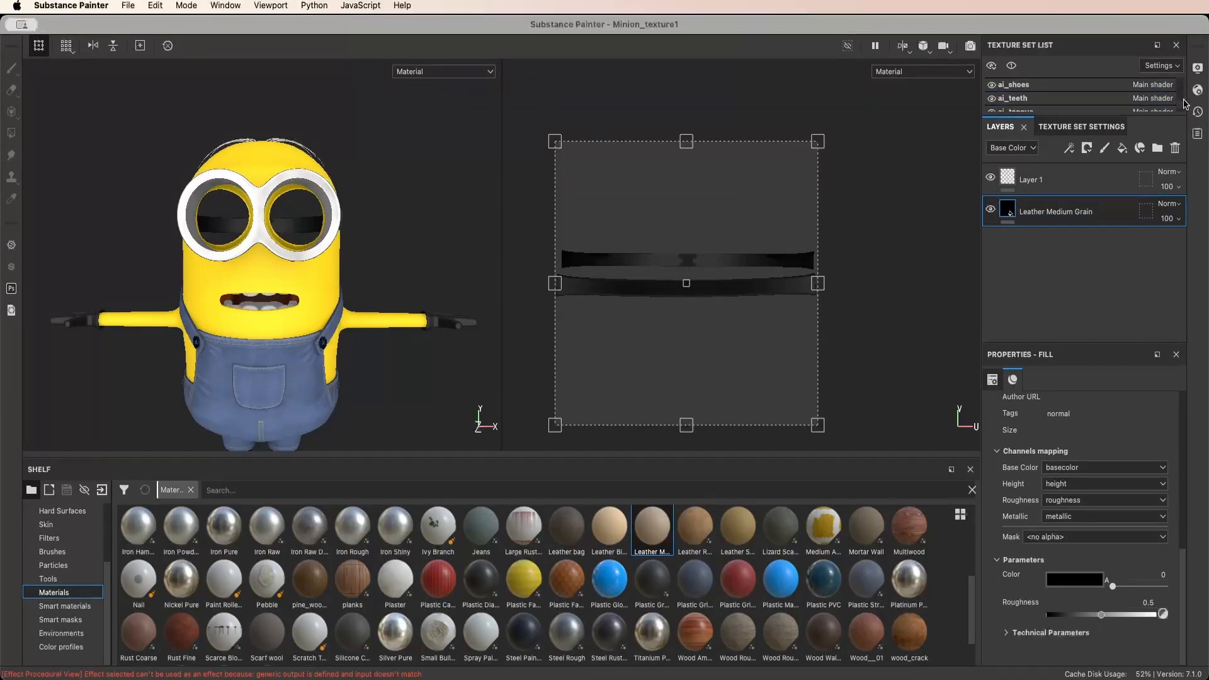
{"action": "left_click", "coordinate": [1096, 103]}
{"action": "scroll", "coordinate": [1093, 103], "scroll_direction": "up", "scroll_amount": 10}
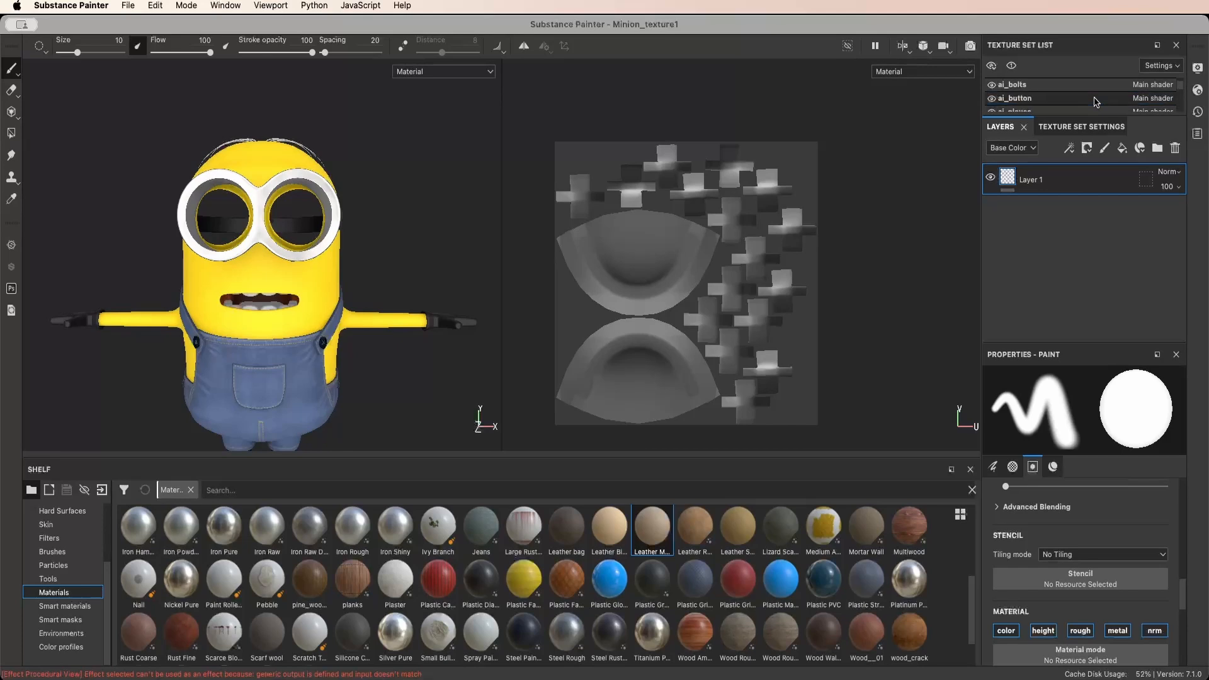
{"action": "scroll", "coordinate": [1032, 95], "scroll_direction": "up", "scroll_amount": 1}
{"action": "left_click", "coordinate": [991, 84]}
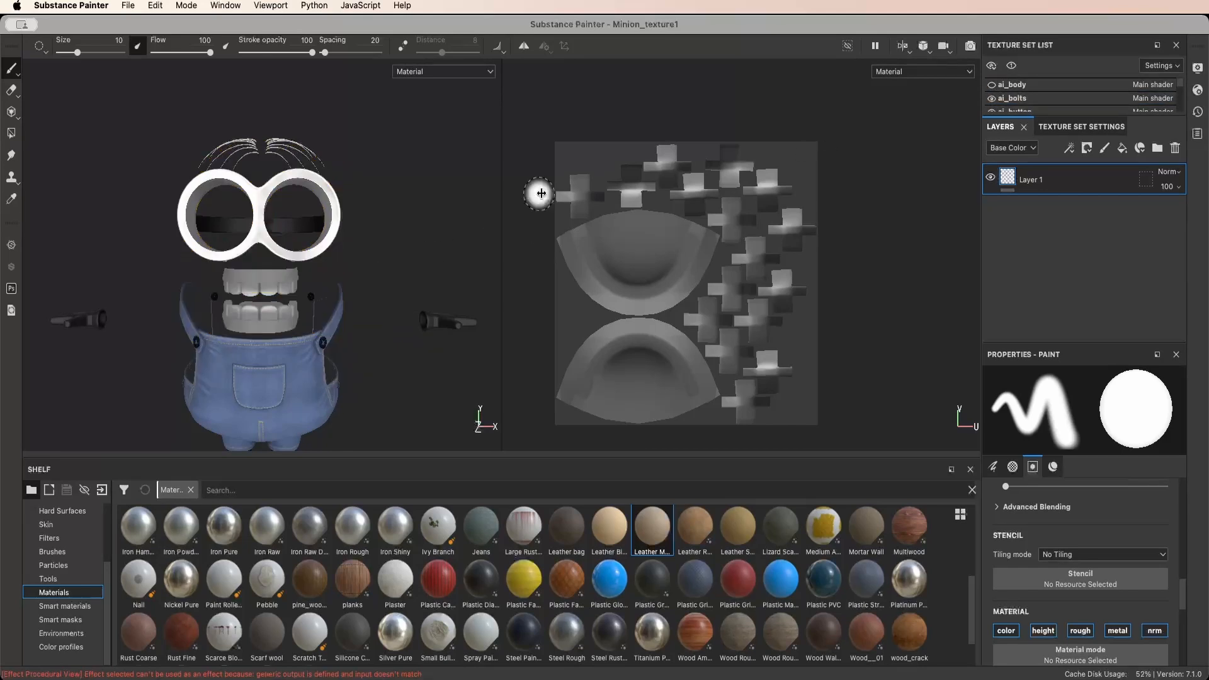
{"action": "left_click_drag", "start_coordinate": [318, 317], "coordinate": [398, 314], "text": "alt"}
{"action": "scroll", "coordinate": [312, 319], "scroll_direction": "up", "scroll_amount": 5}
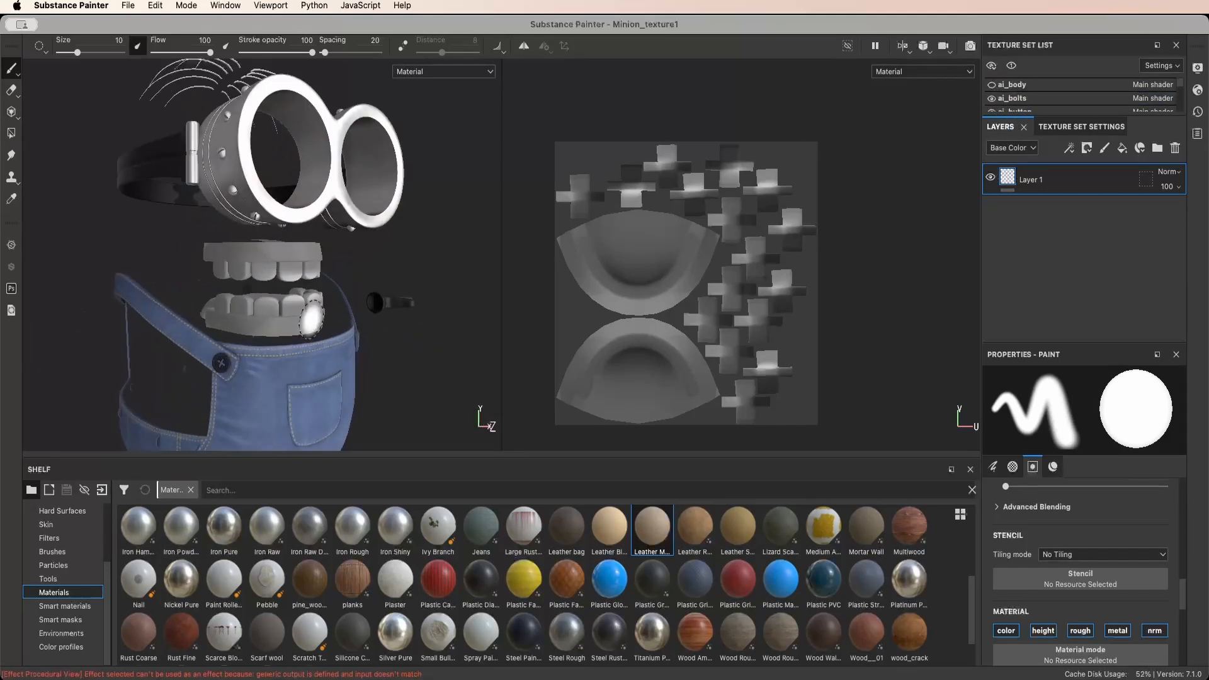
{"action": "scroll", "coordinate": [310, 319], "scroll_direction": "up", "scroll_amount": 6}
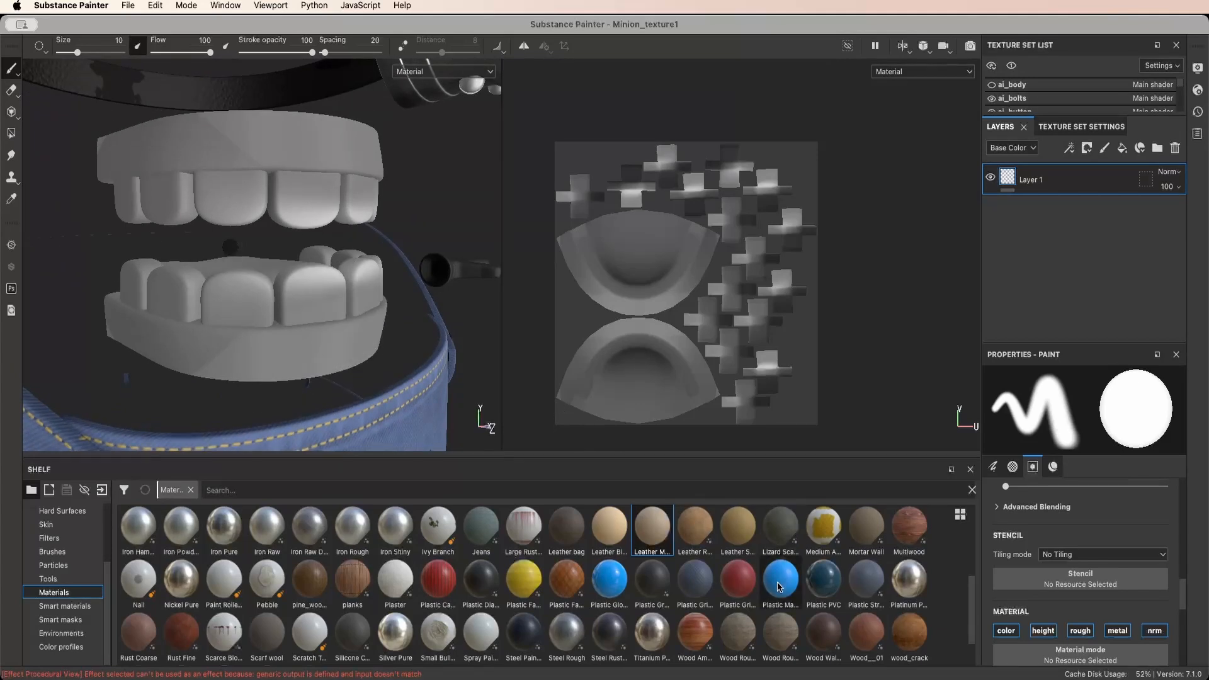
Add the Plastic Matte Pure material below Layer 1 on the teeth and give it a black mask
{"action": "left_click_drag", "start_coordinate": [779, 586], "coordinate": [1056, 270]}
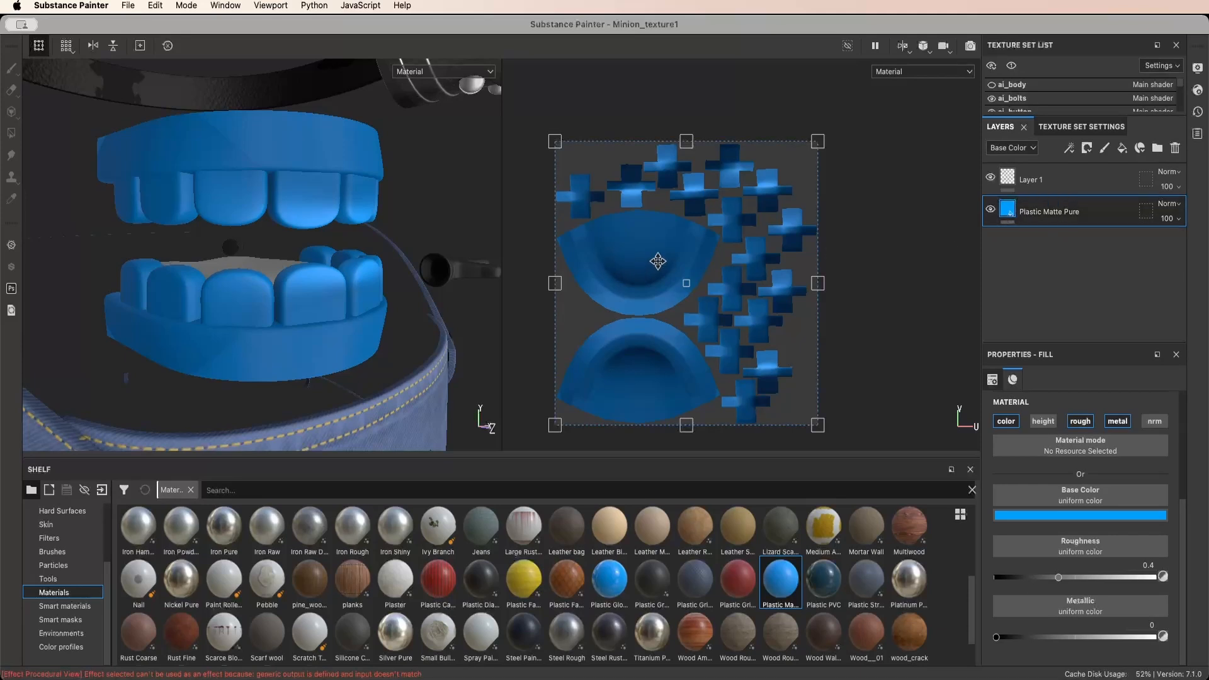
{"action": "left_click_drag", "start_coordinate": [658, 261], "coordinate": [668, 257]}
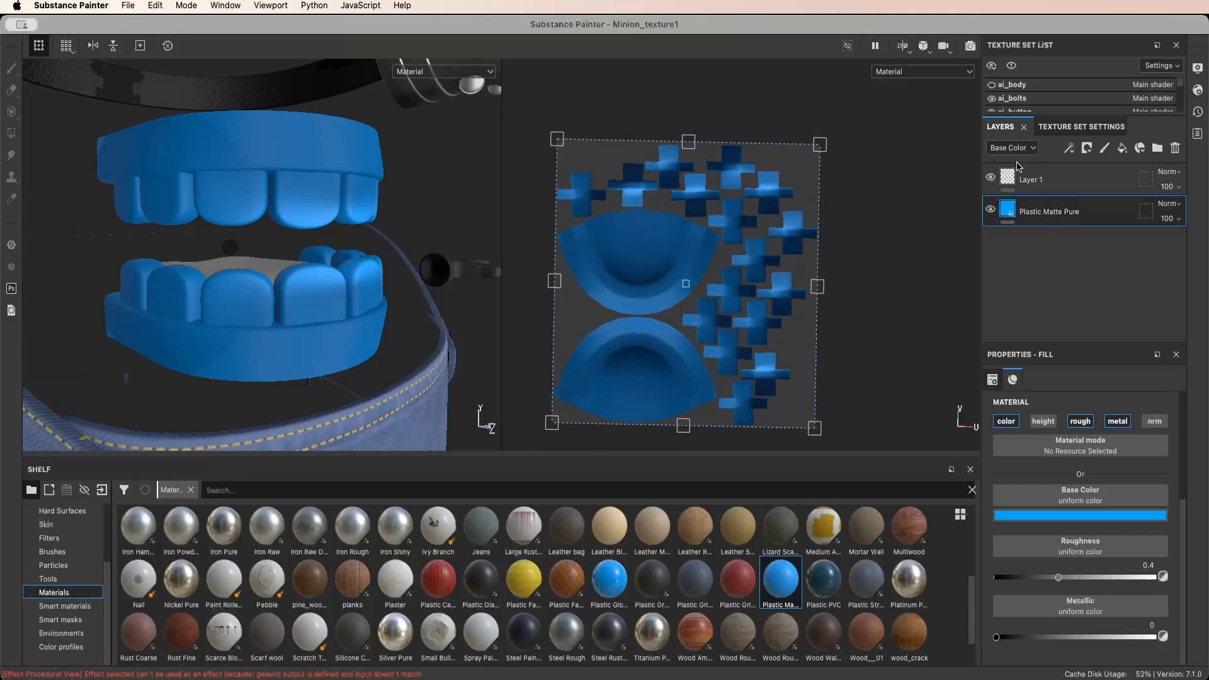
{"action": "left_click", "coordinate": [1086, 147]}
{"action": "left_click", "coordinate": [1102, 183]}
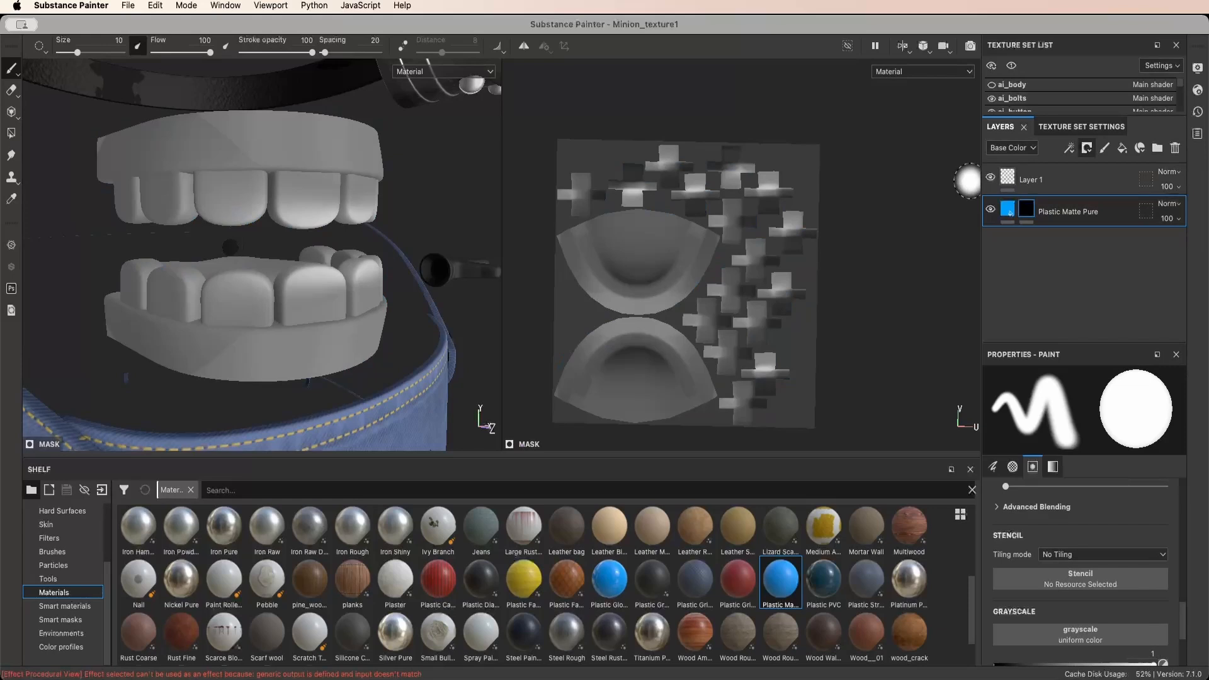
Mask the Plastic Matte Pure layer onto both gum UV islands using Polygon Fill in UV chunk mode
{"action": "left_click", "coordinate": [11, 134]}
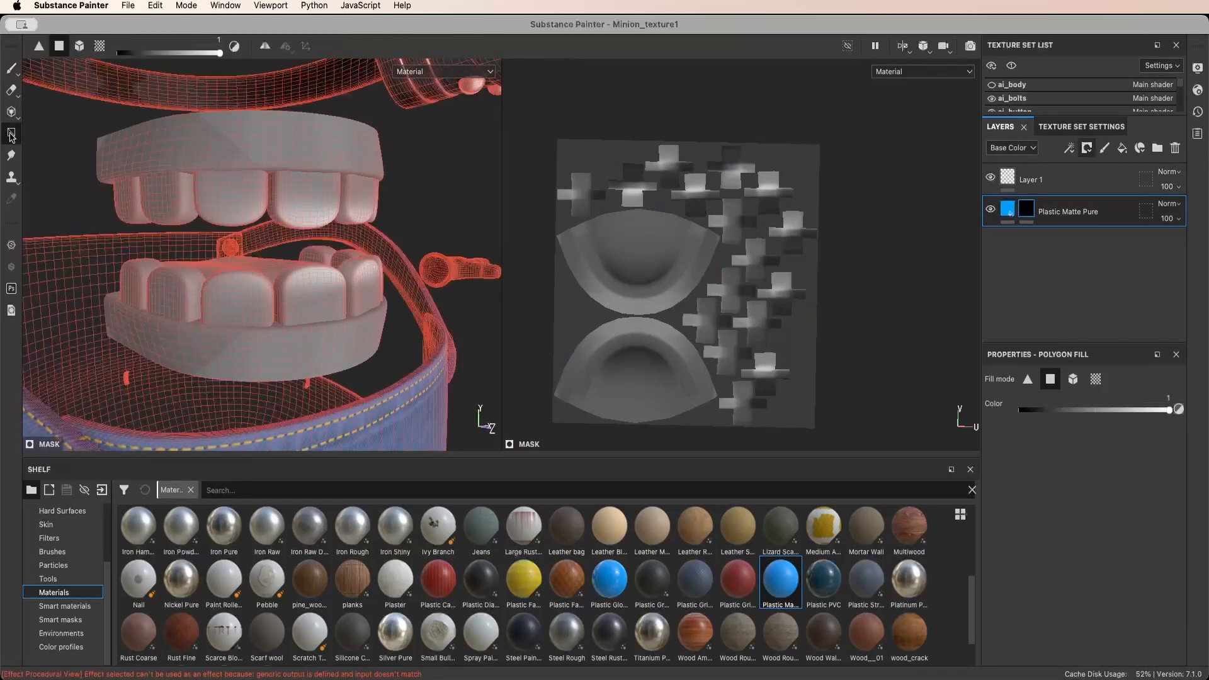
{"action": "right_click", "coordinate": [630, 233]}
{"action": "left_click", "coordinate": [741, 239]}
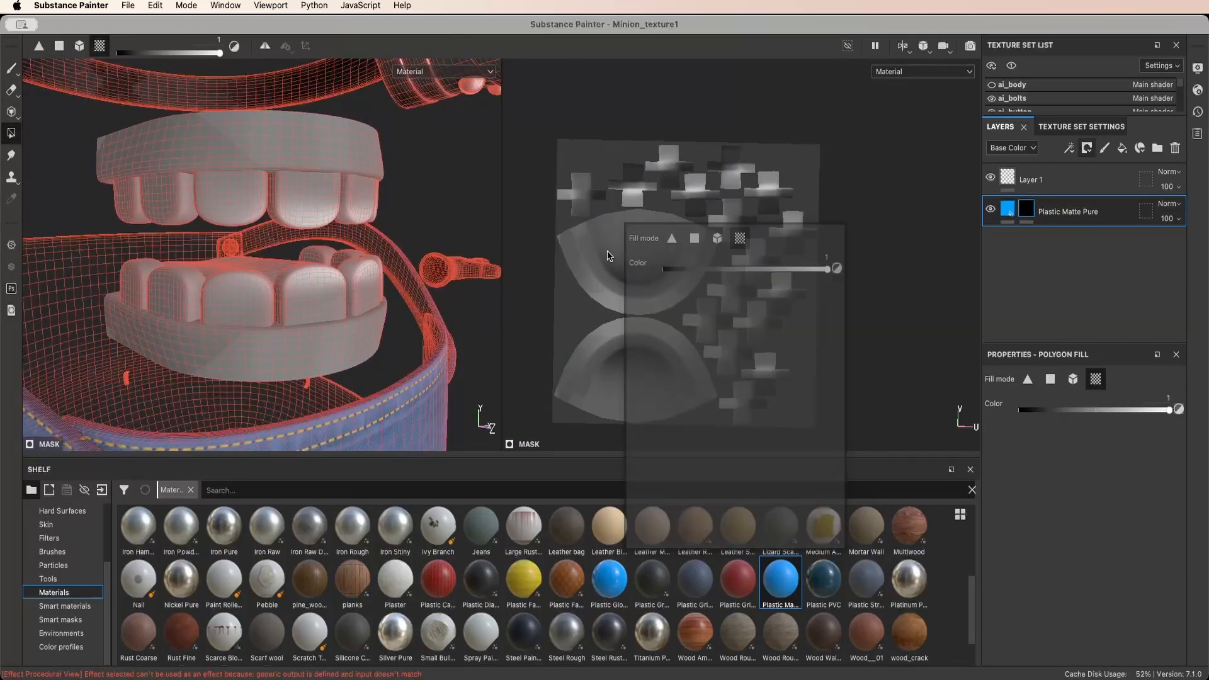
{"action": "left_click", "coordinate": [625, 255]}
{"action": "left_click", "coordinate": [645, 365]}
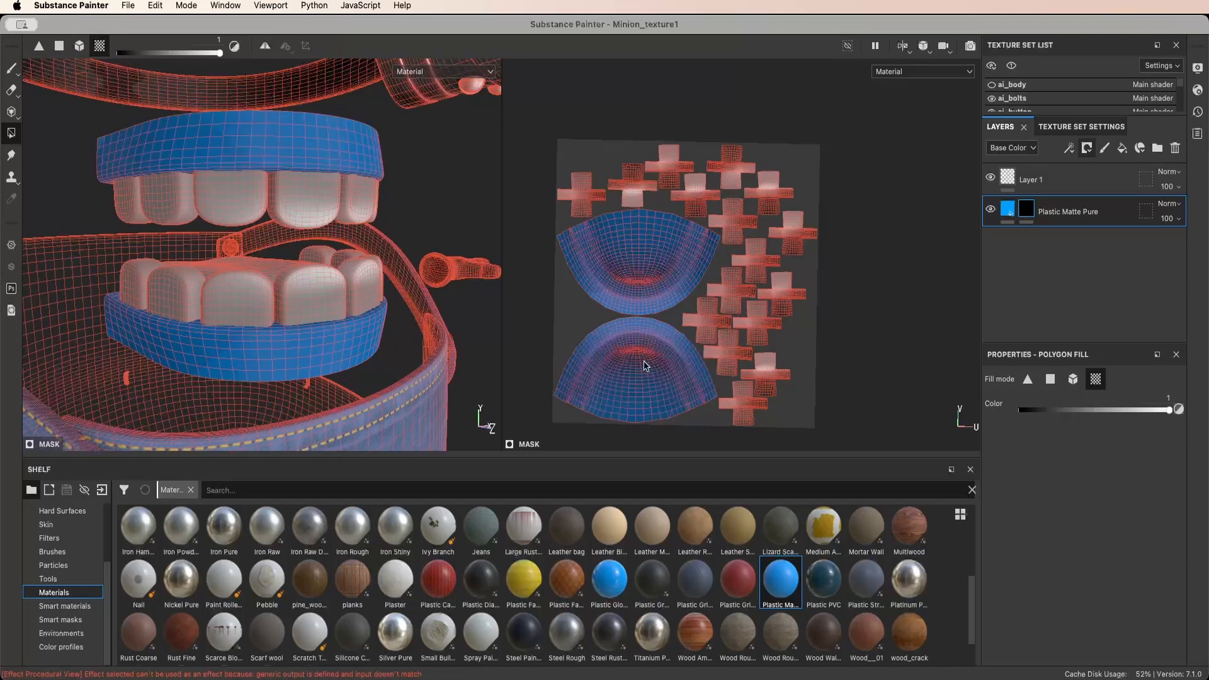
Set the gum material's base colour to a dark red with a colour value of 0.246 and check the gums from the front
{"action": "left_click", "coordinate": [1007, 210]}
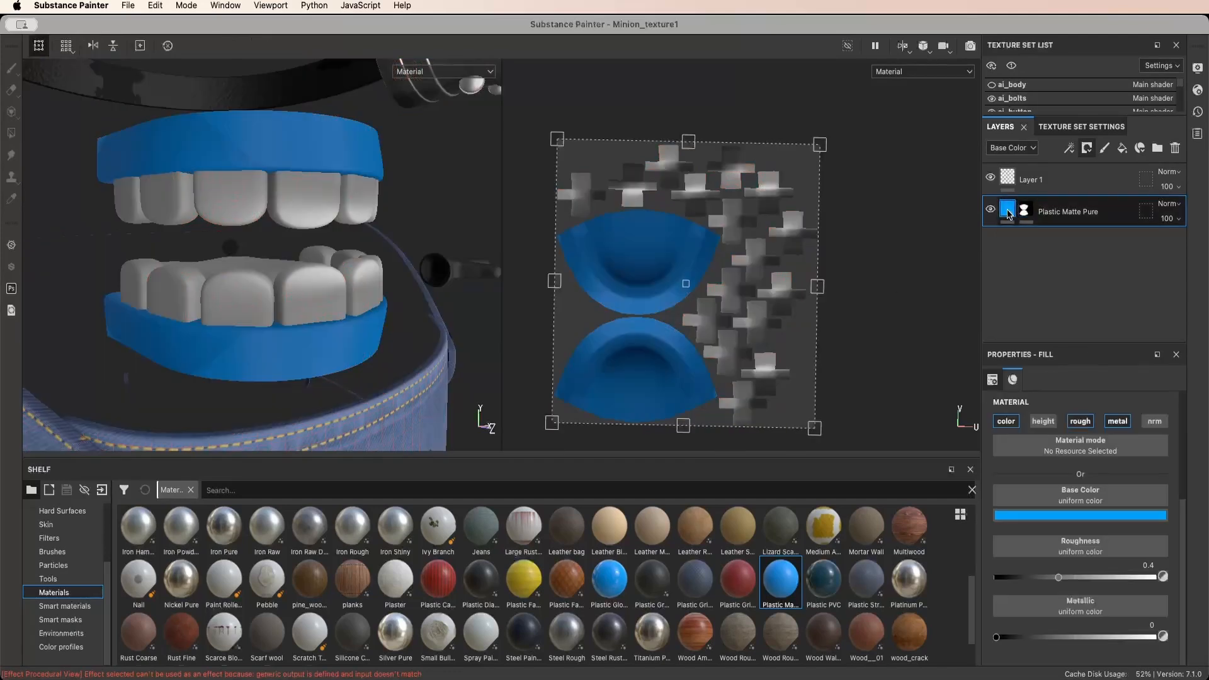
{"action": "left_click", "coordinate": [1090, 515]}
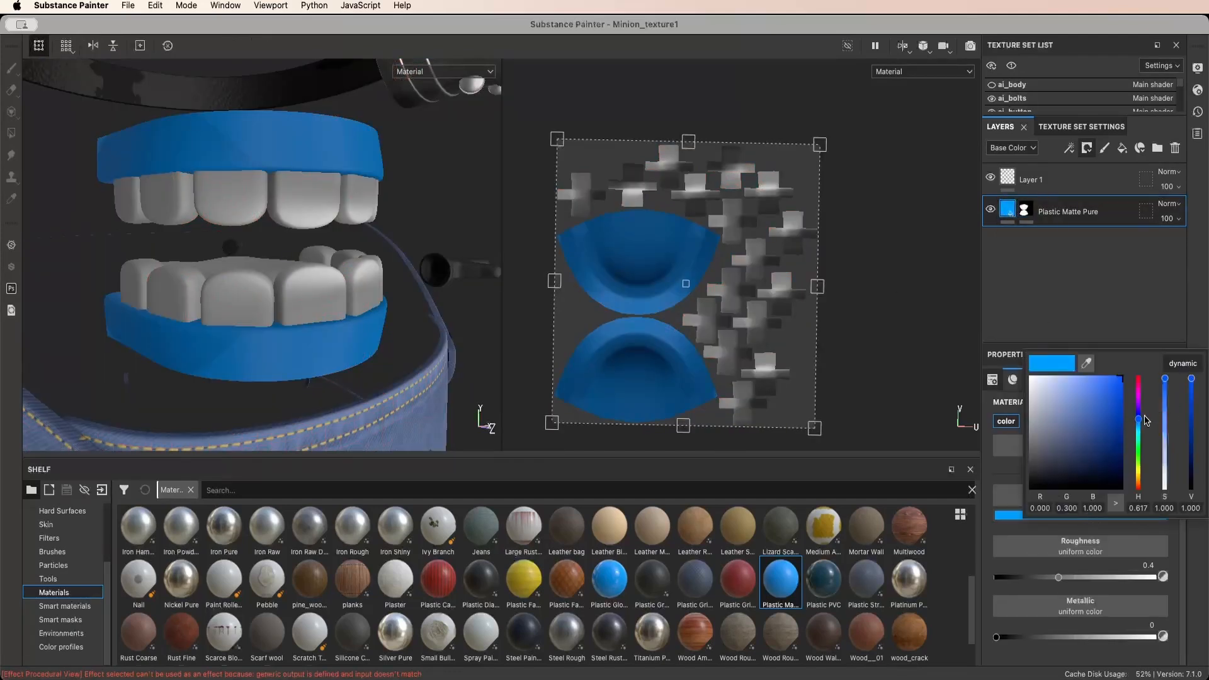
{"action": "left_click_drag", "start_coordinate": [1145, 419], "coordinate": [1139, 487]}
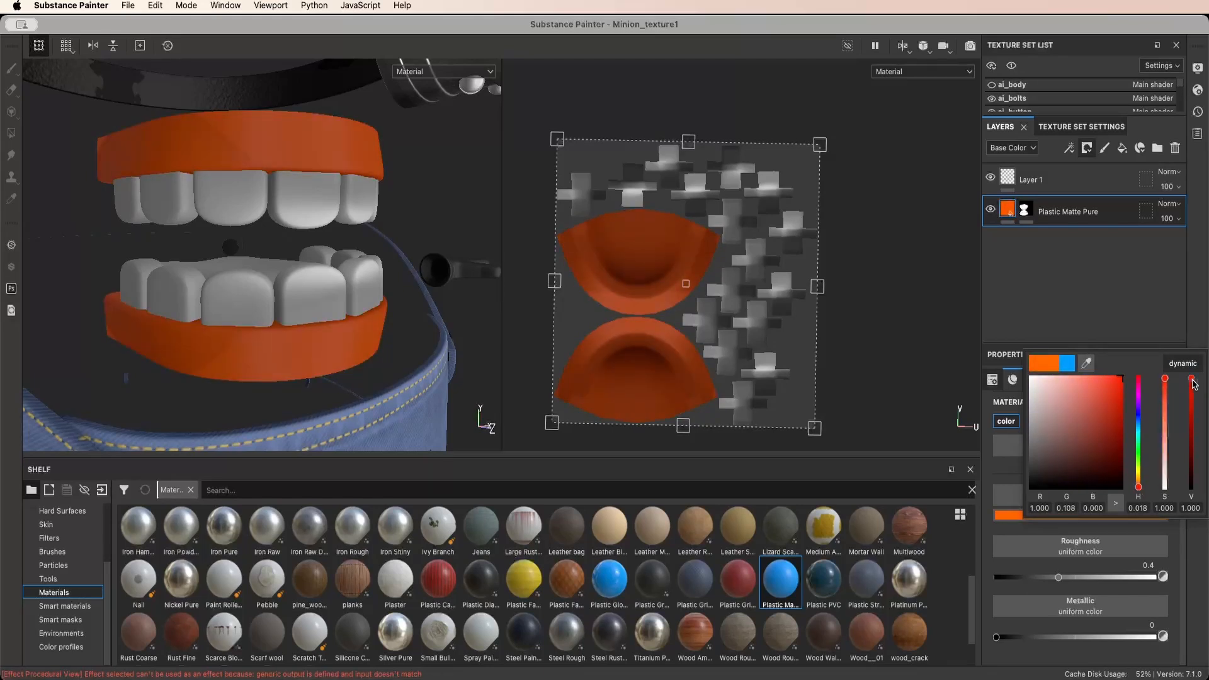
{"action": "left_click_drag", "start_coordinate": [1192, 400], "coordinate": [1194, 418]}
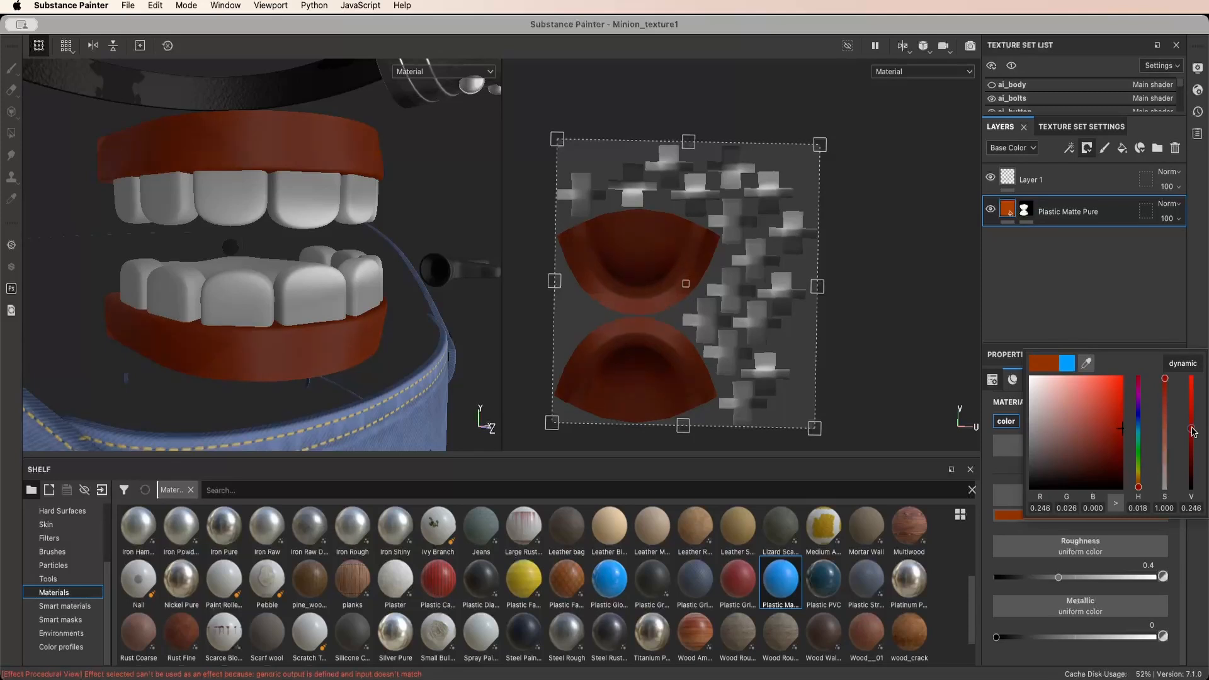
{"action": "left_click_drag", "start_coordinate": [1140, 489], "coordinate": [1140, 488]}
{"action": "left_click", "coordinate": [357, 326]}
{"action": "scroll", "coordinate": [327, 330], "scroll_direction": "up", "scroll_amount": 6}
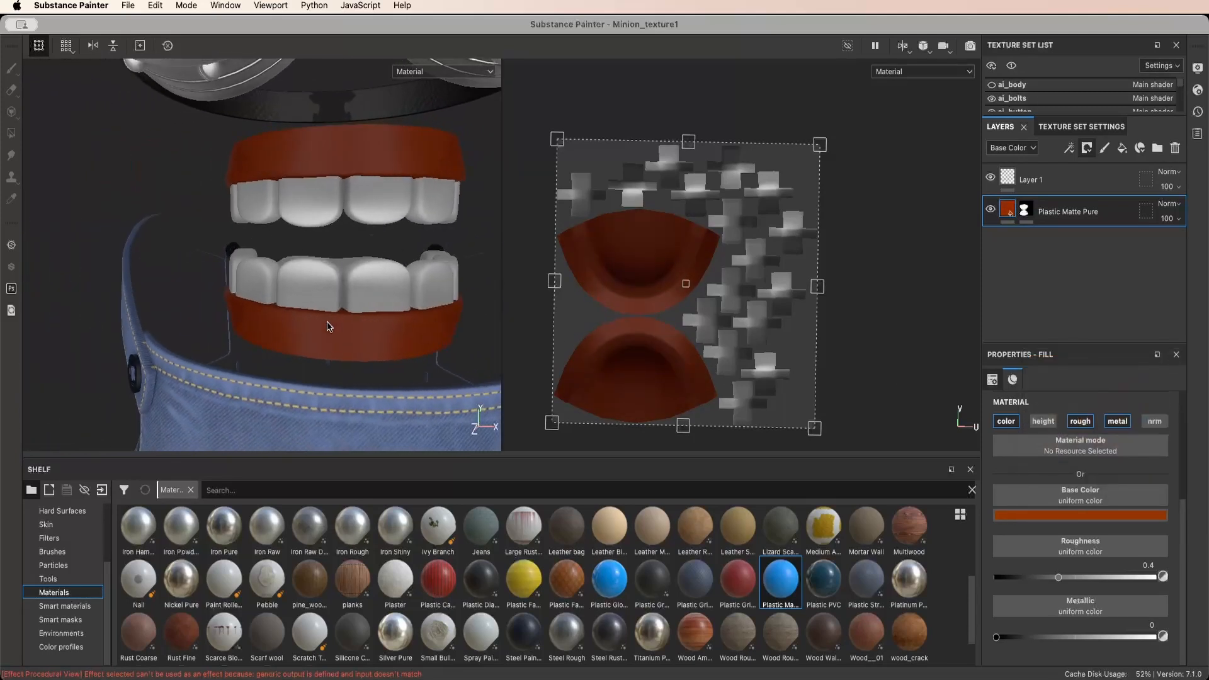
{"action": "scroll", "coordinate": [330, 331], "scroll_direction": "down", "scroll_amount": 8}
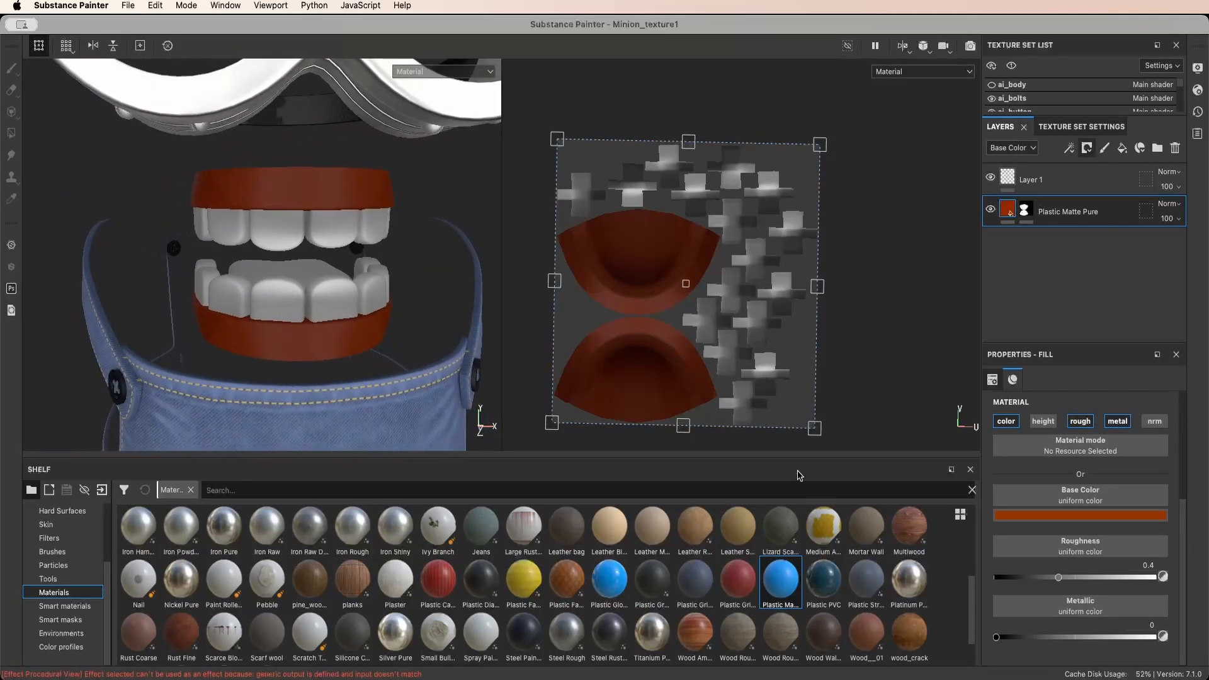
Add a second Plastic Matte Pure layer beneath the gum layer and set its base colour to near-white, RGB 0.759, 0.777, 0.820
{"action": "left_click_drag", "start_coordinate": [783, 588], "coordinate": [1055, 294]}
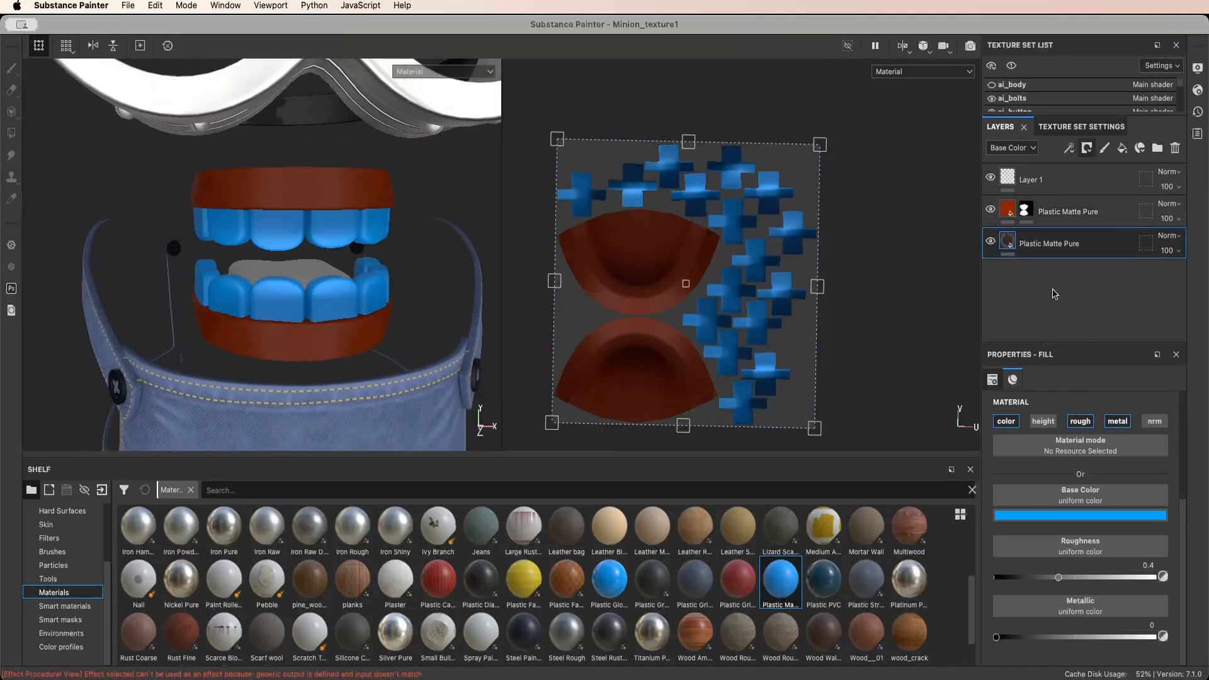
{"action": "left_click", "coordinate": [1083, 515]}
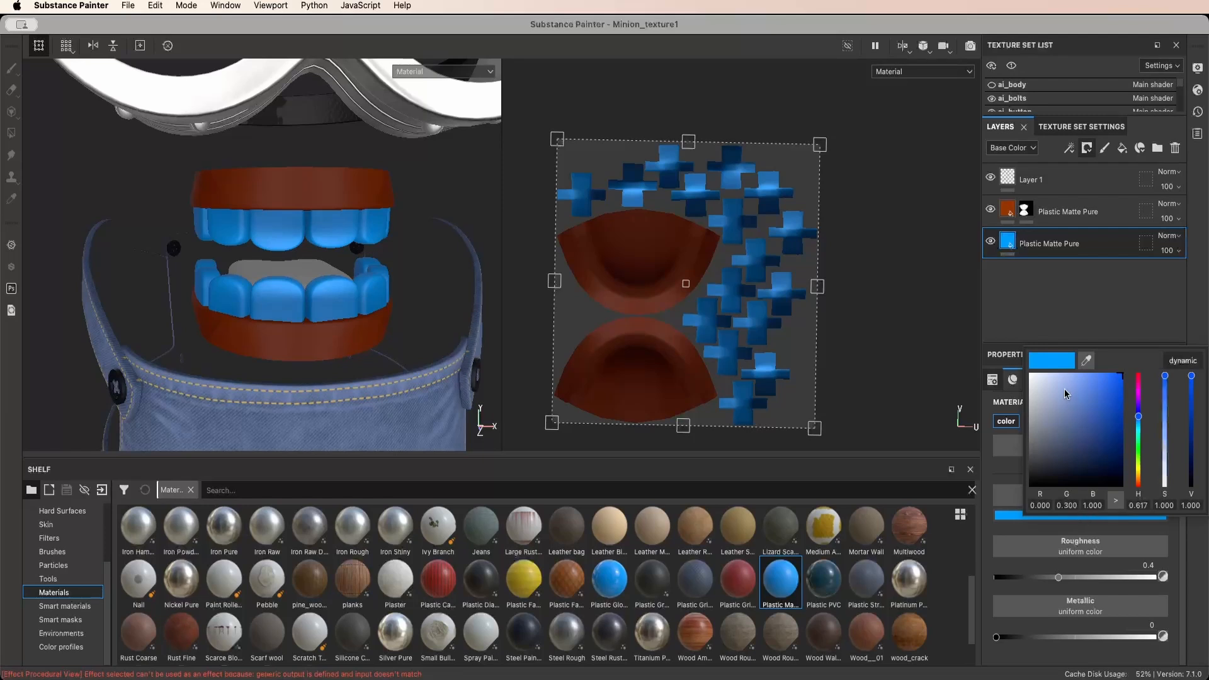
{"action": "left_click_drag", "start_coordinate": [1036, 387], "coordinate": [1032, 382]}
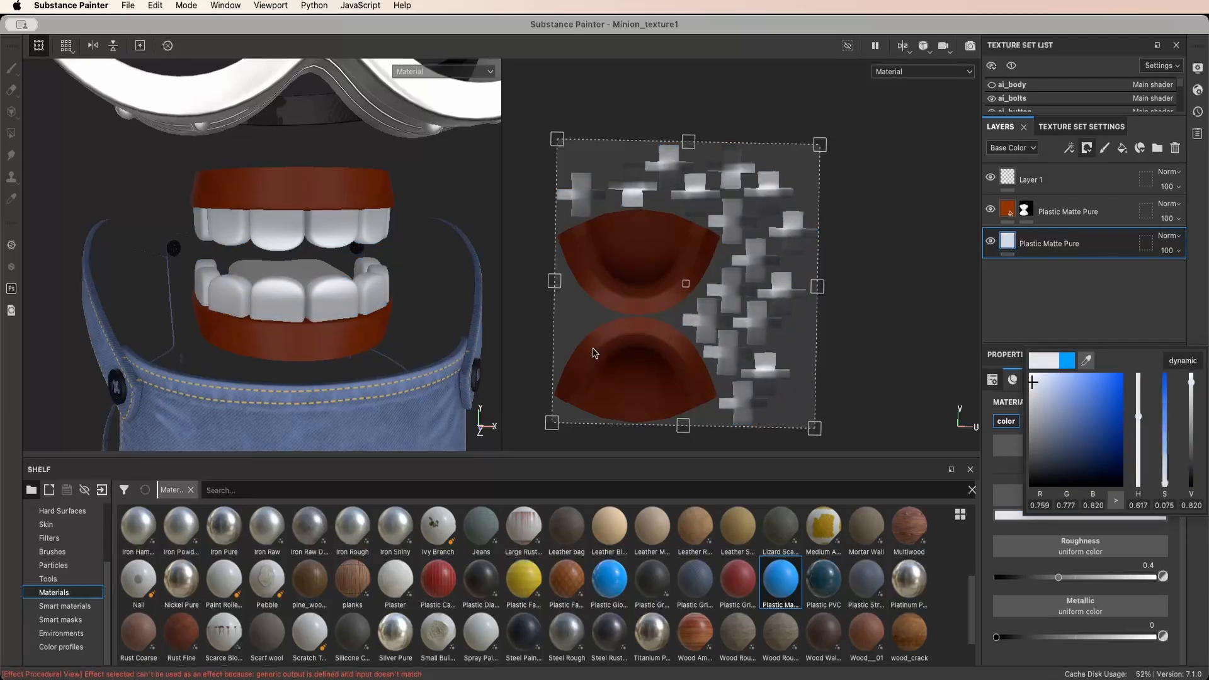
{"action": "left_click", "coordinate": [1017, 307]}
Set the teeth material's roughness to 0.4319, judging the shine on the teeth up close and from the front
{"action": "left_click_drag", "start_coordinate": [570, 392], "coordinate": [581, 377], "text": "alt"}
{"action": "left_click_drag", "start_coordinate": [203, 317], "coordinate": [248, 318], "text": "alt"}
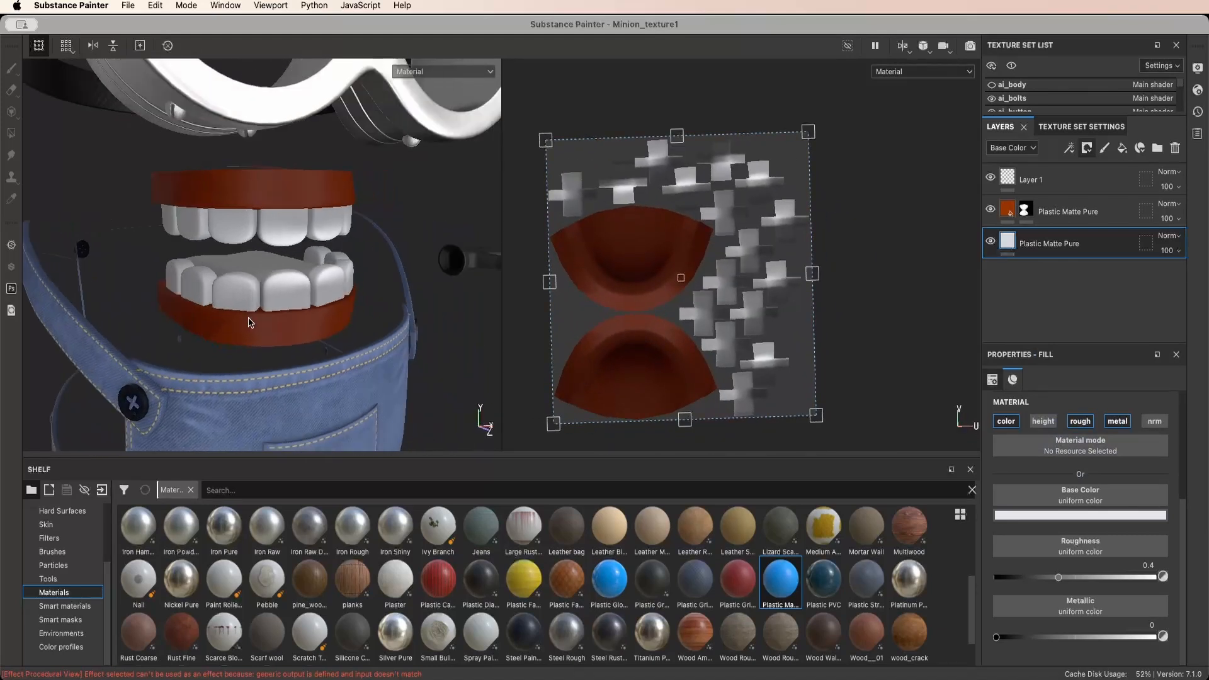
{"action": "mouse_move", "coordinate": [247, 326]}
{"action": "middle_mouse_down", "text": "alt"}
{"action": "mouse_move", "coordinate": [284, 325]}
{"action": "mouse_move", "coordinate": [266, 331]}
{"action": "middle_mouse_up", "text": "alt"}
{"action": "scroll", "coordinate": [284, 323], "scroll_direction": "up", "scroll_amount": 6}
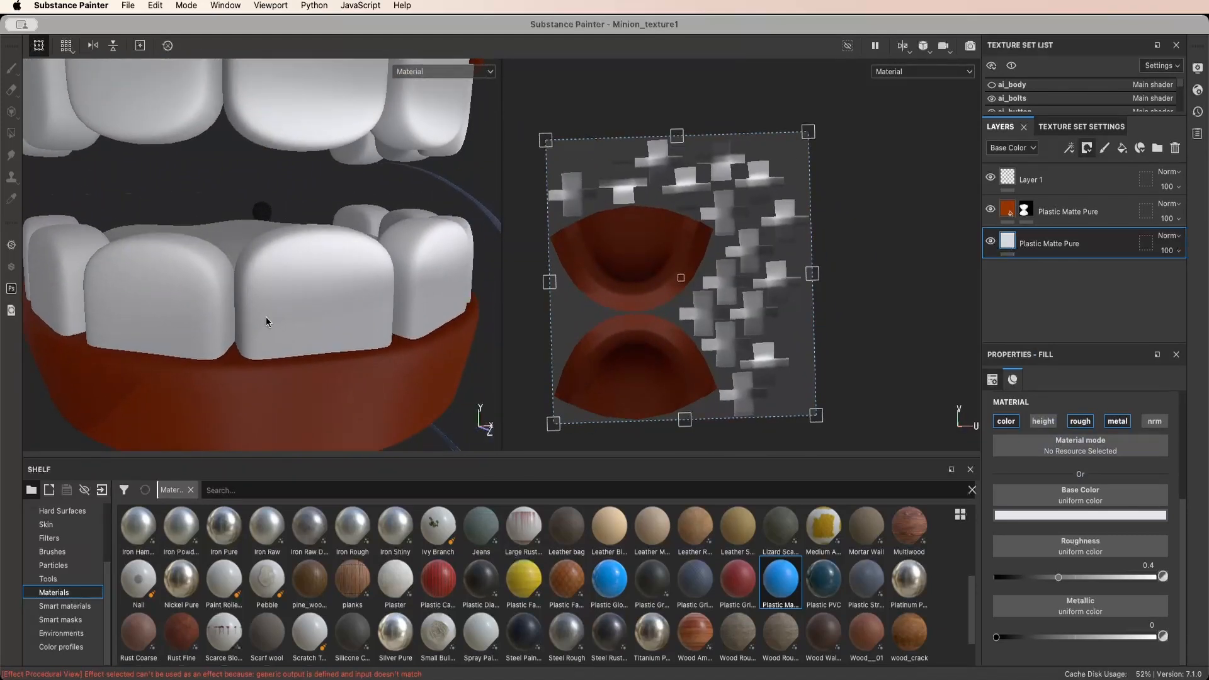
{"action": "mouse_move", "coordinate": [267, 321]}
{"action": "left_mouse_down", "text": "alt"}
{"action": "mouse_move", "coordinate": [239, 315]}
{"action": "mouse_move", "coordinate": [258, 312]}
{"action": "left_mouse_up", "text": "alt"}
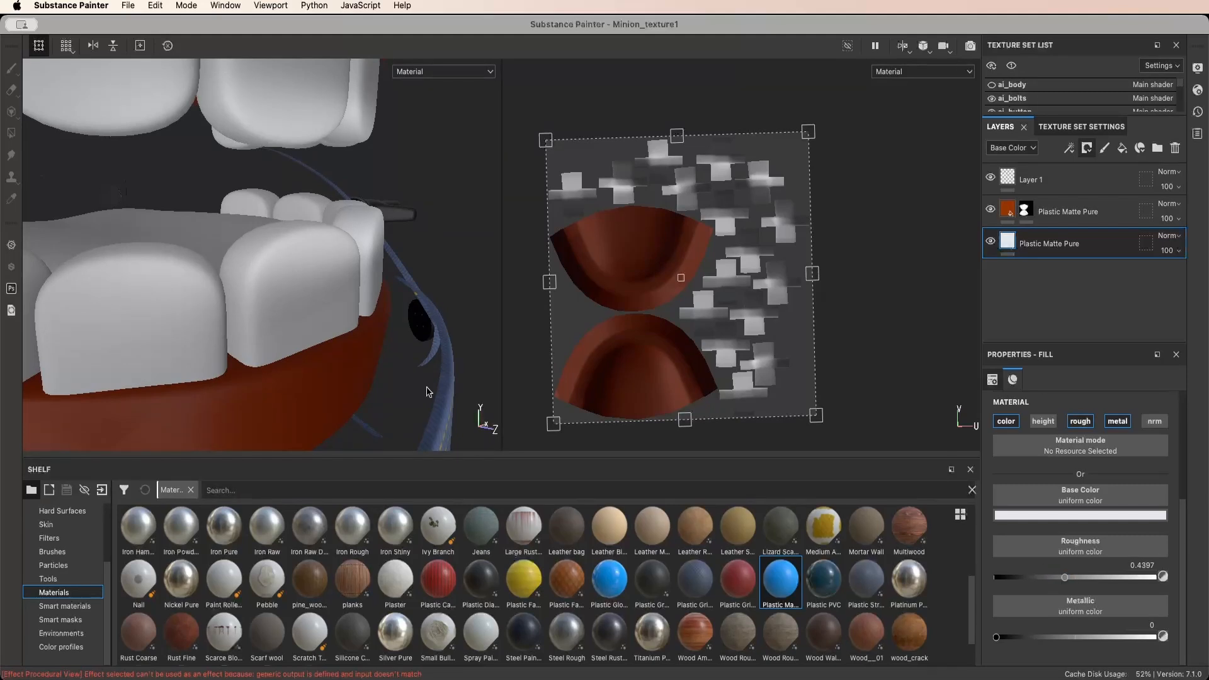
{"action": "scroll", "coordinate": [356, 356], "scroll_direction": "up", "scroll_amount": 5}
{"action": "middle_click_drag", "start_coordinate": [356, 357], "coordinate": [457, 435], "text": "alt"}
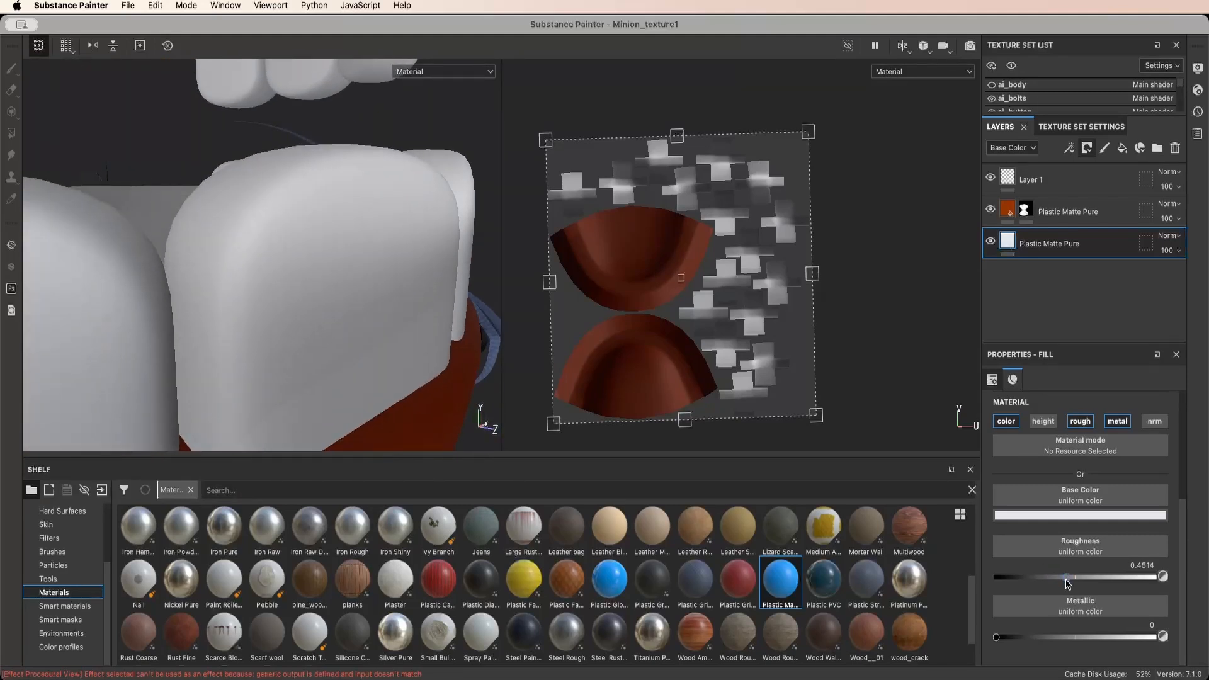
{"action": "mouse_move", "coordinate": [1066, 582]}
{"action": "left_mouse_down"}
{"action": "mouse_move", "coordinate": [1013, 579]}
{"action": "mouse_move", "coordinate": [1049, 581]}
{"action": "left_mouse_up"}
{"action": "scroll", "coordinate": [362, 342], "scroll_direction": "down", "scroll_amount": 12}
{"action": "left_click_drag", "start_coordinate": [365, 337], "coordinate": [420, 339], "text": "alt"}
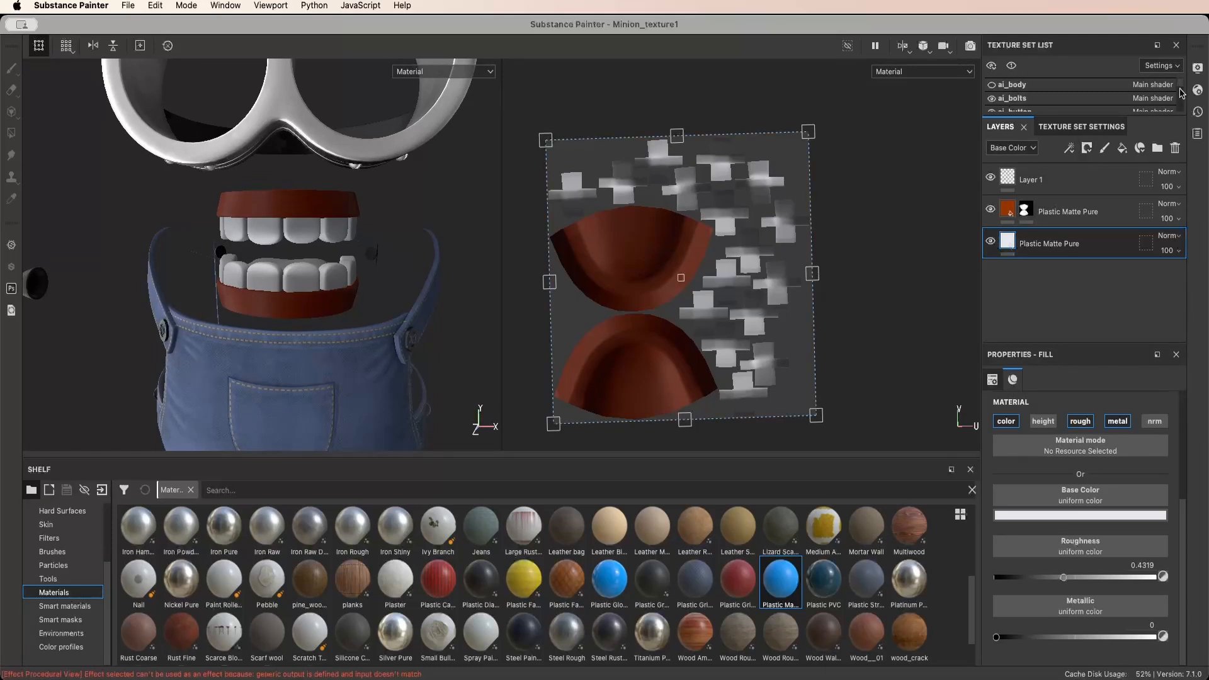
Hide ai_teeth and switch to the ai_tongue texture set, with the tongue framed up close
{"action": "left_click_drag", "start_coordinate": [1183, 99], "coordinate": [1182, 112]}
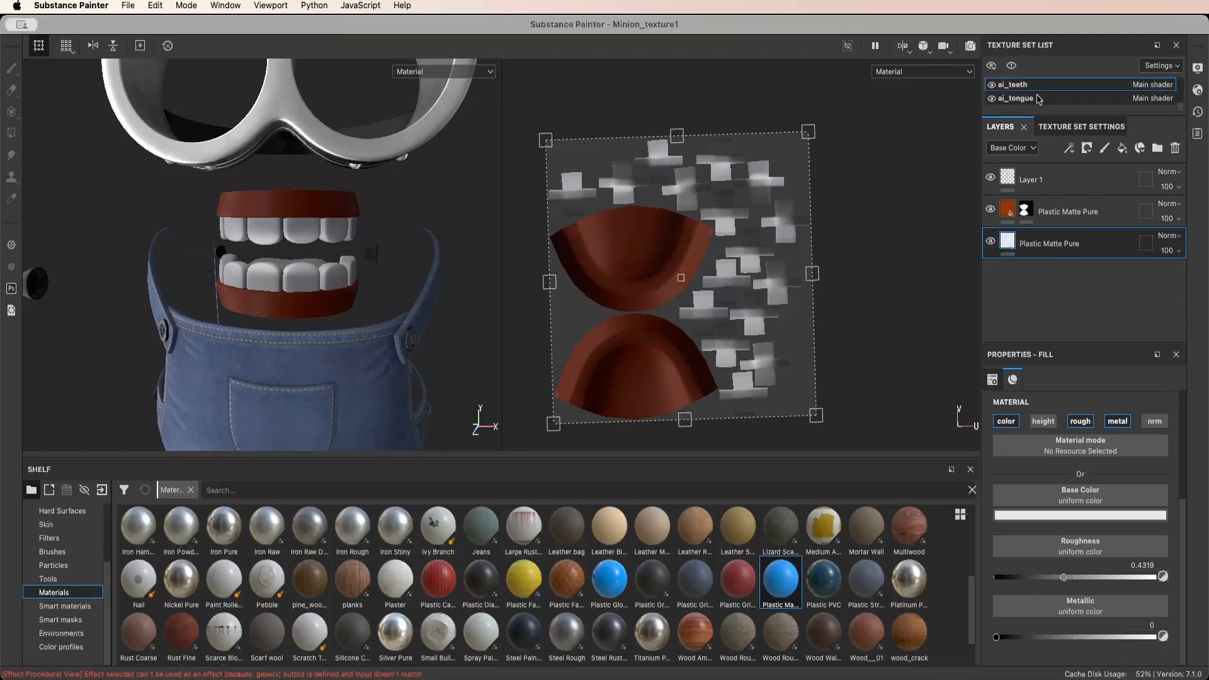
{"action": "left_click", "coordinate": [992, 84]}
{"action": "mouse_move", "coordinate": [387, 263]}
{"action": "left_mouse_down", "text": "alt"}
{"action": "mouse_move", "coordinate": [378, 256]}
{"action": "mouse_move", "coordinate": [400, 256]}
{"action": "left_mouse_up", "text": "alt"}
{"action": "left_click", "coordinate": [1015, 99]}
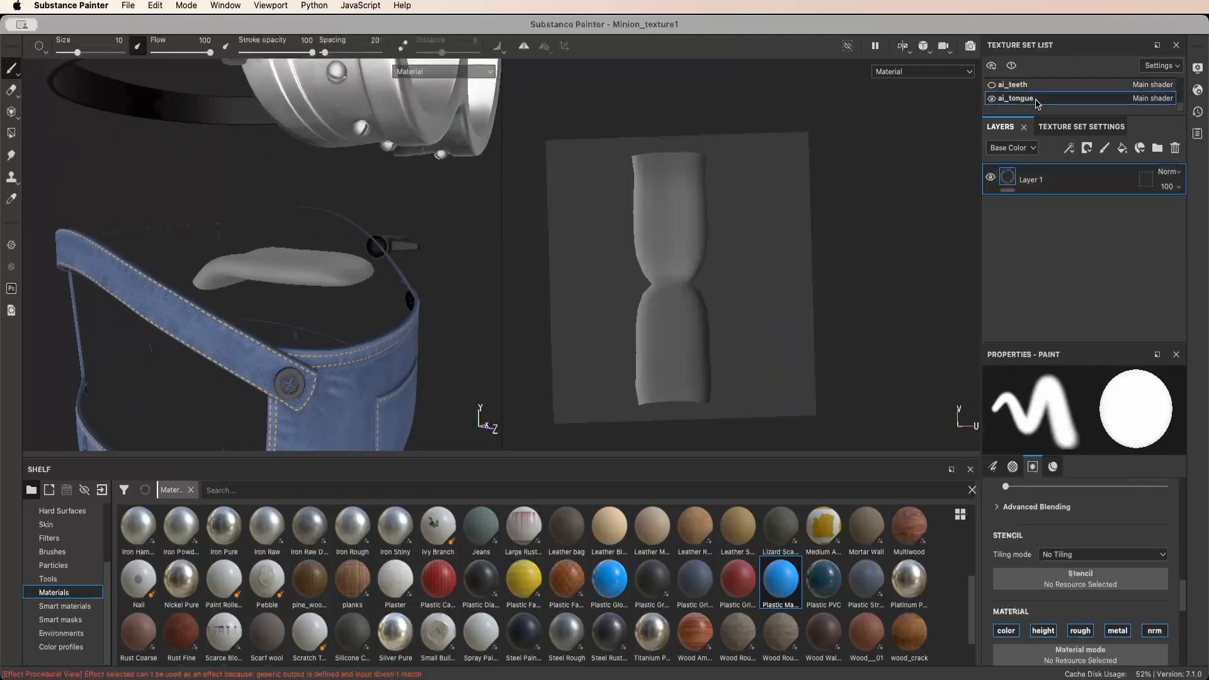
{"action": "scroll", "coordinate": [315, 259], "scroll_direction": "up", "scroll_amount": 5}
{"action": "mouse_move", "coordinate": [391, 274]}
{"action": "left_mouse_down", "text": "alt"}
{"action": "mouse_move", "coordinate": [364, 257]}
{"action": "mouse_move", "coordinate": [315, 283]}
{"action": "mouse_move", "coordinate": [353, 270]}
{"action": "left_mouse_up", "text": "alt"}
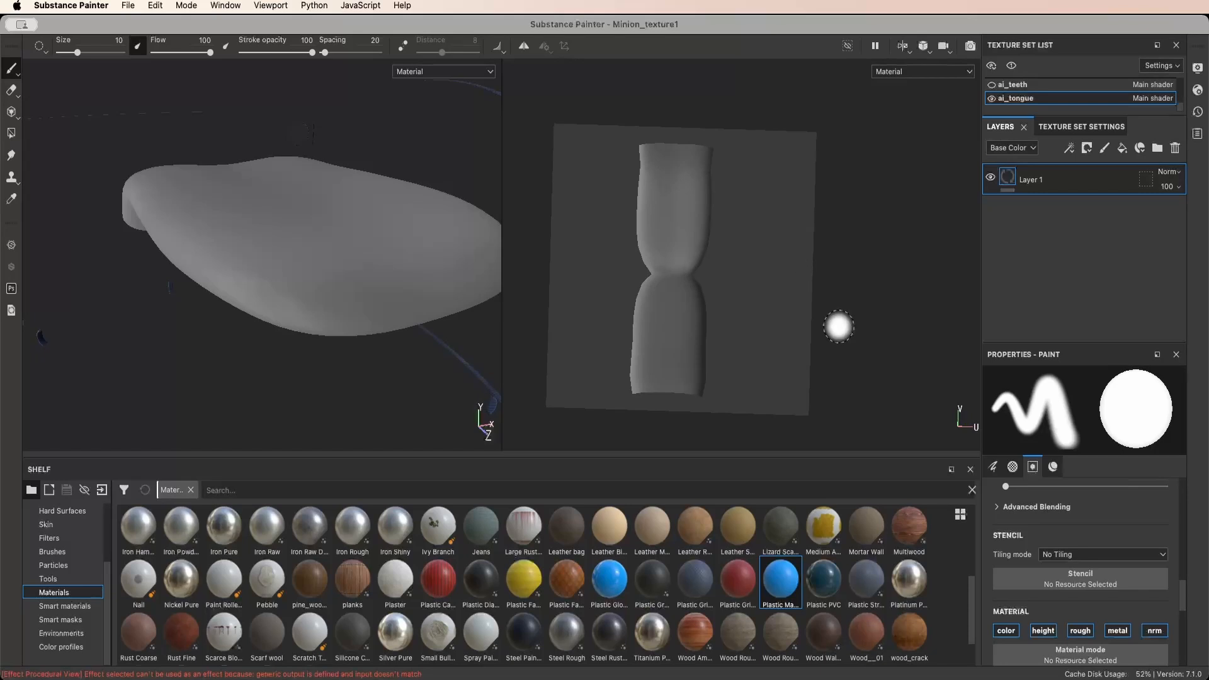
Add the Leather Medium Grain material below Layer 1 on the tongue and set its UV scale to 3.41
{"action": "mouse_move", "coordinate": [796, 571]}
{"action": "left_mouse_down"}
{"action": "mouse_move", "coordinate": [1027, 317]}
{"action": "mouse_move", "coordinate": [749, 578]}
{"action": "mouse_move", "coordinate": [784, 567]}
{"action": "left_mouse_up"}
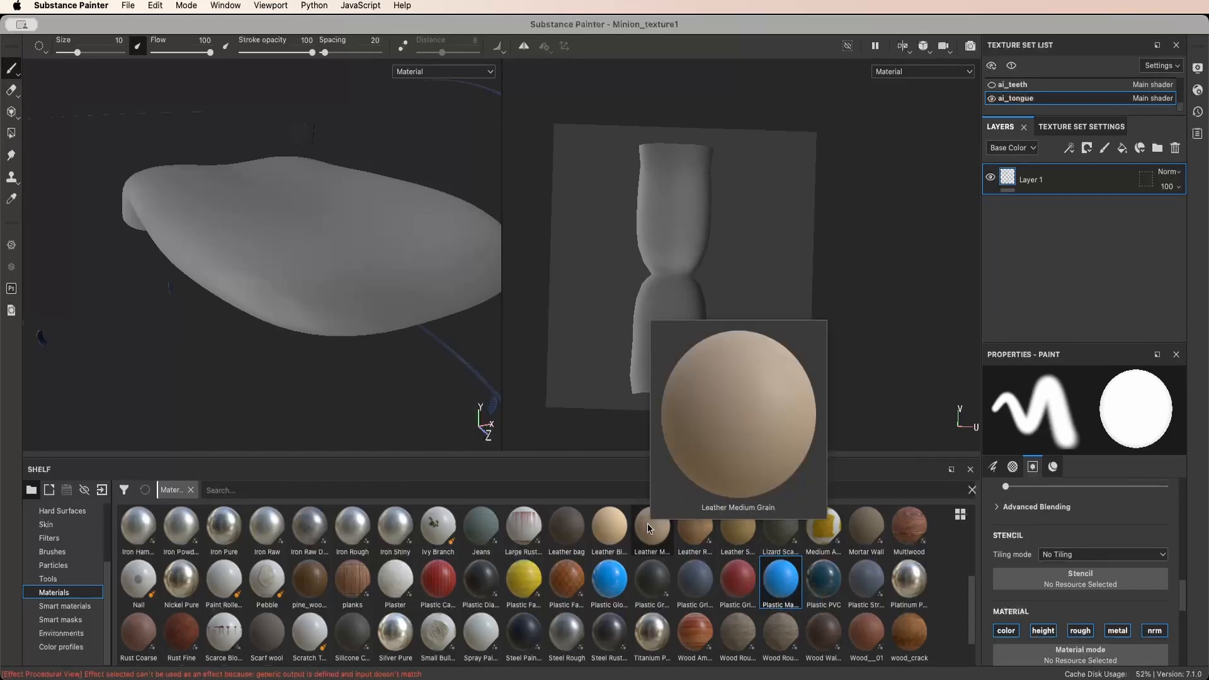
{"action": "left_click_drag", "start_coordinate": [649, 527], "coordinate": [1083, 189]}
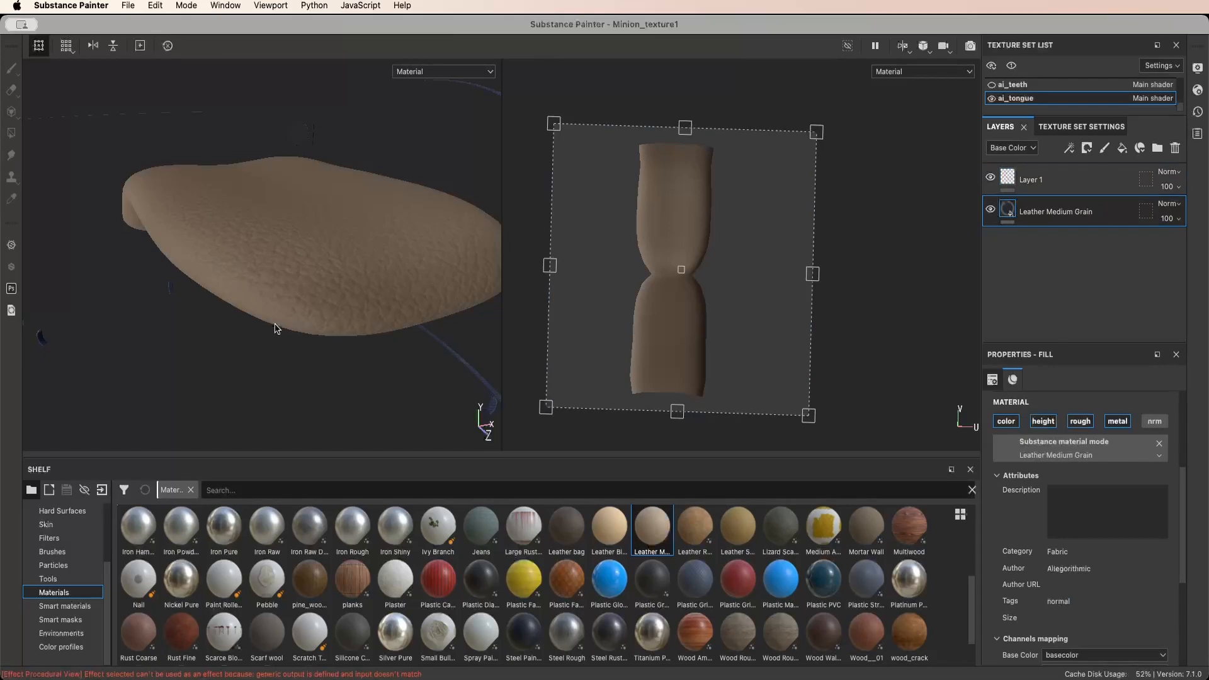
{"action": "scroll", "coordinate": [277, 329], "scroll_direction": "up", "scroll_amount": 5}
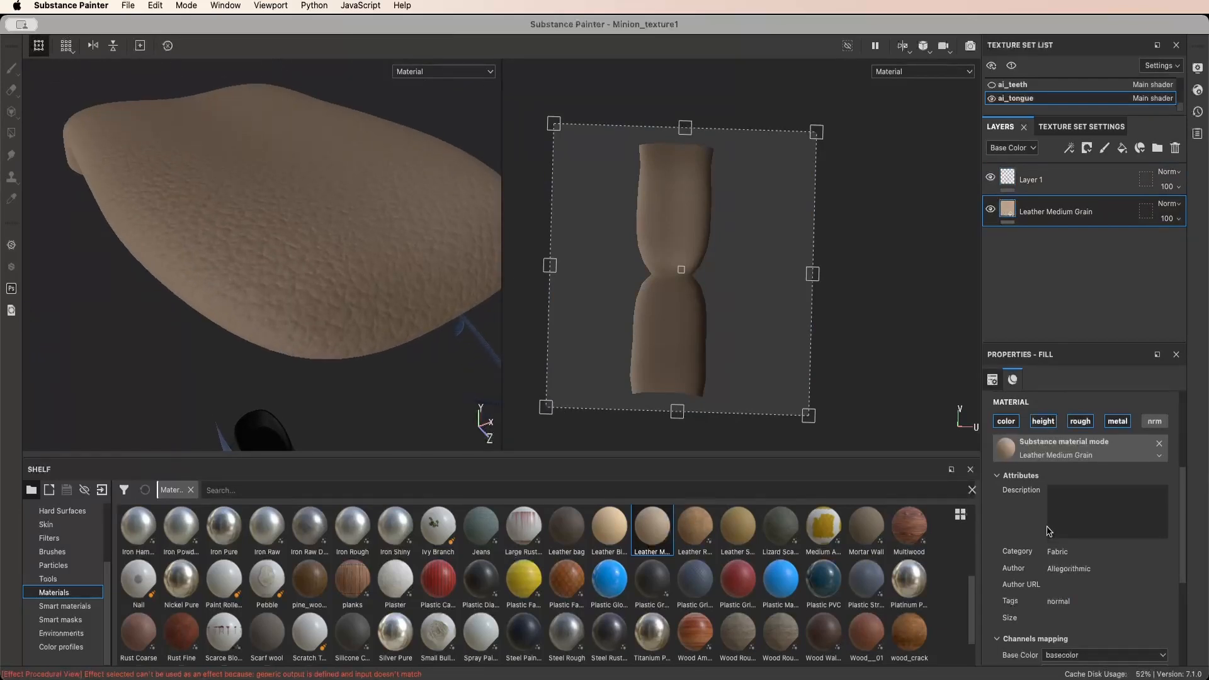
{"action": "scroll", "coordinate": [1048, 531], "scroll_direction": "up", "scroll_amount": 5}
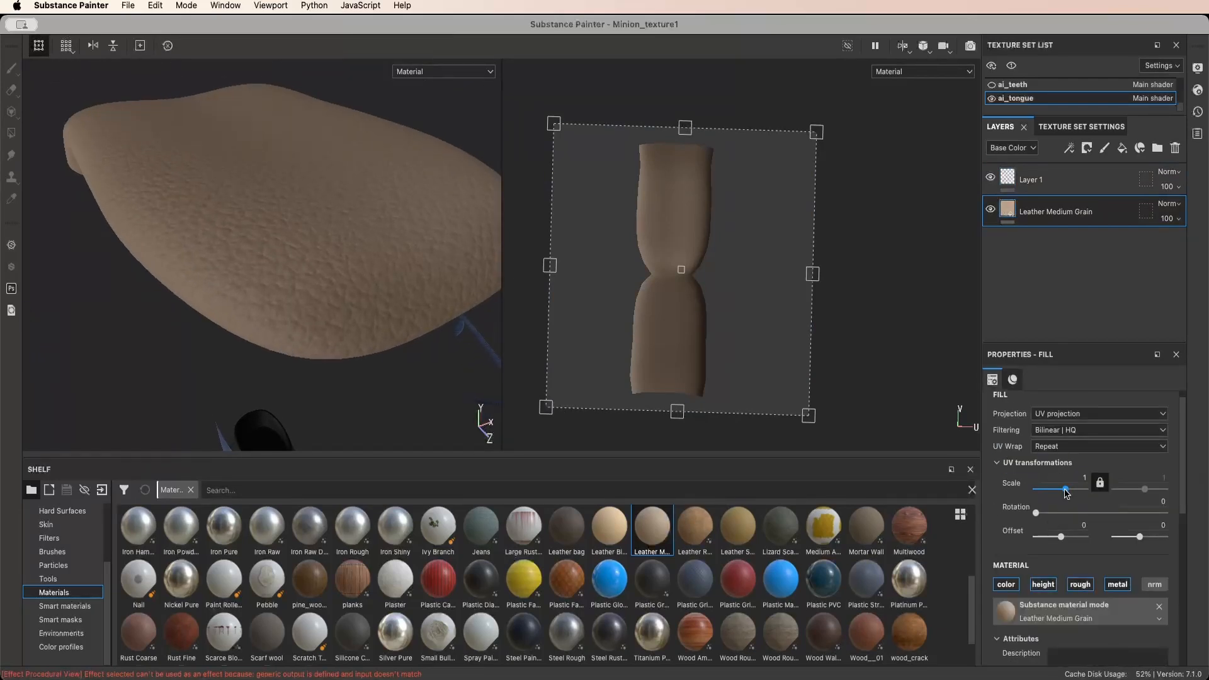
{"action": "left_click_drag", "start_coordinate": [1066, 493], "coordinate": [1069, 495]}
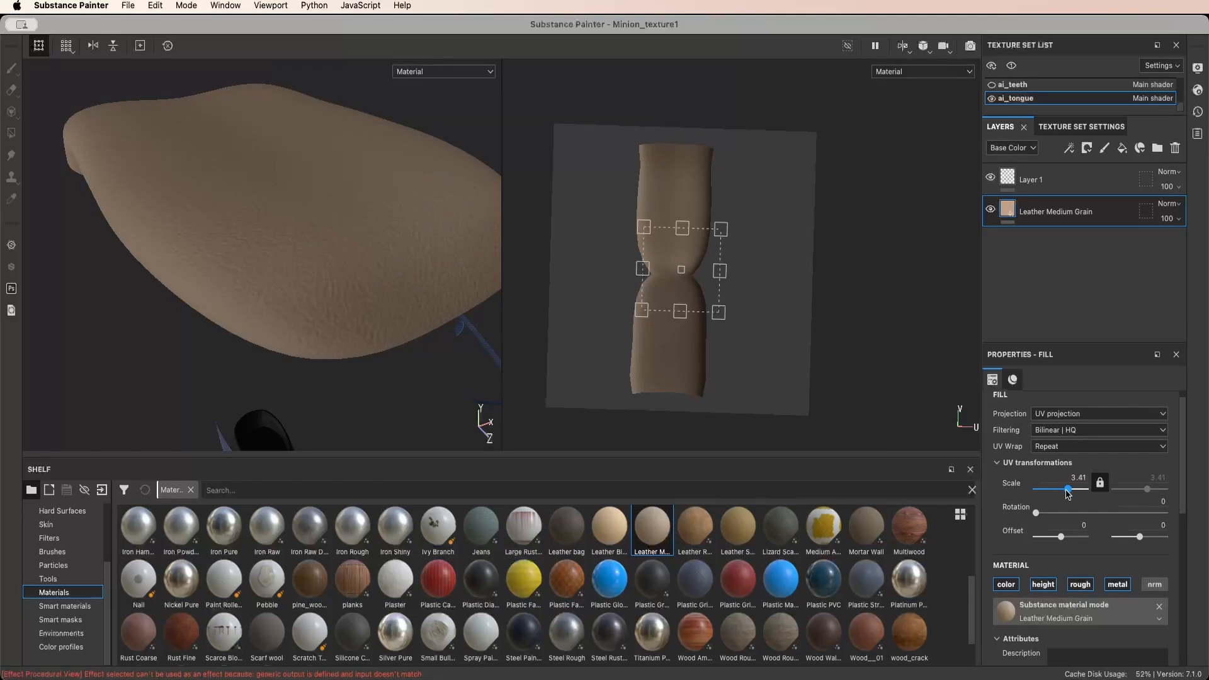
Set the tongue leather's colour to a soft red with saturation 0.593 and its roughness to 0.3448
{"action": "scroll", "coordinate": [1086, 534], "scroll_direction": "down", "scroll_amount": 10}
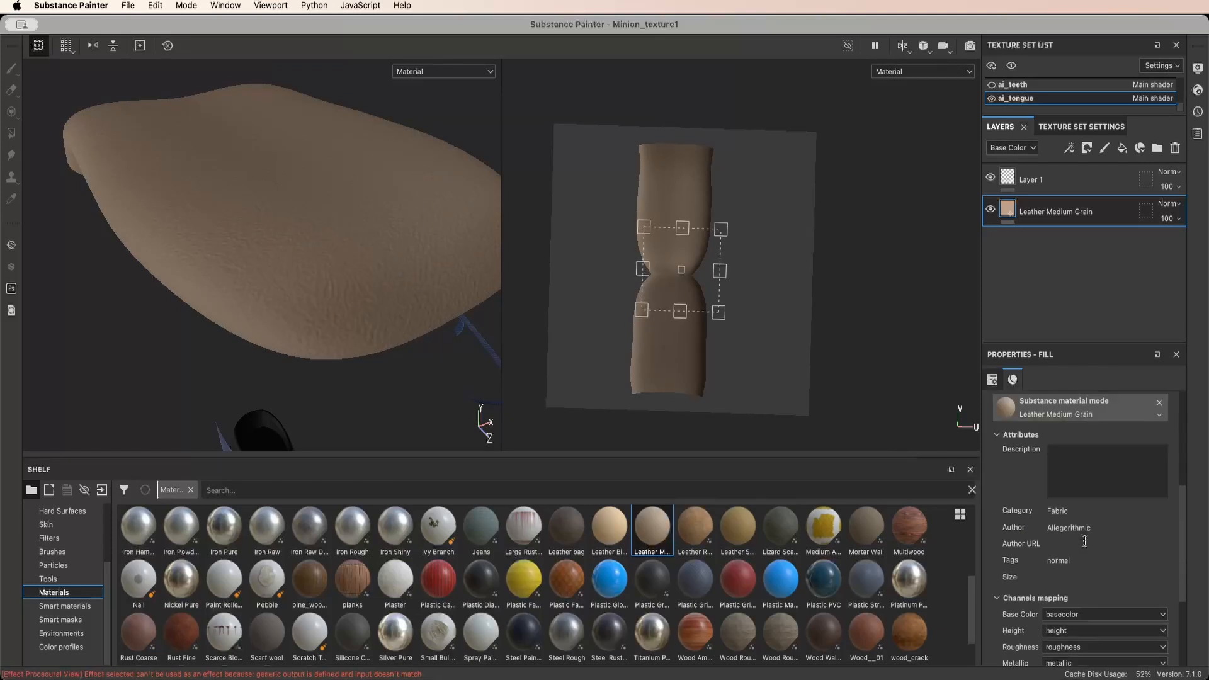
{"action": "left_click", "coordinate": [1077, 586]}
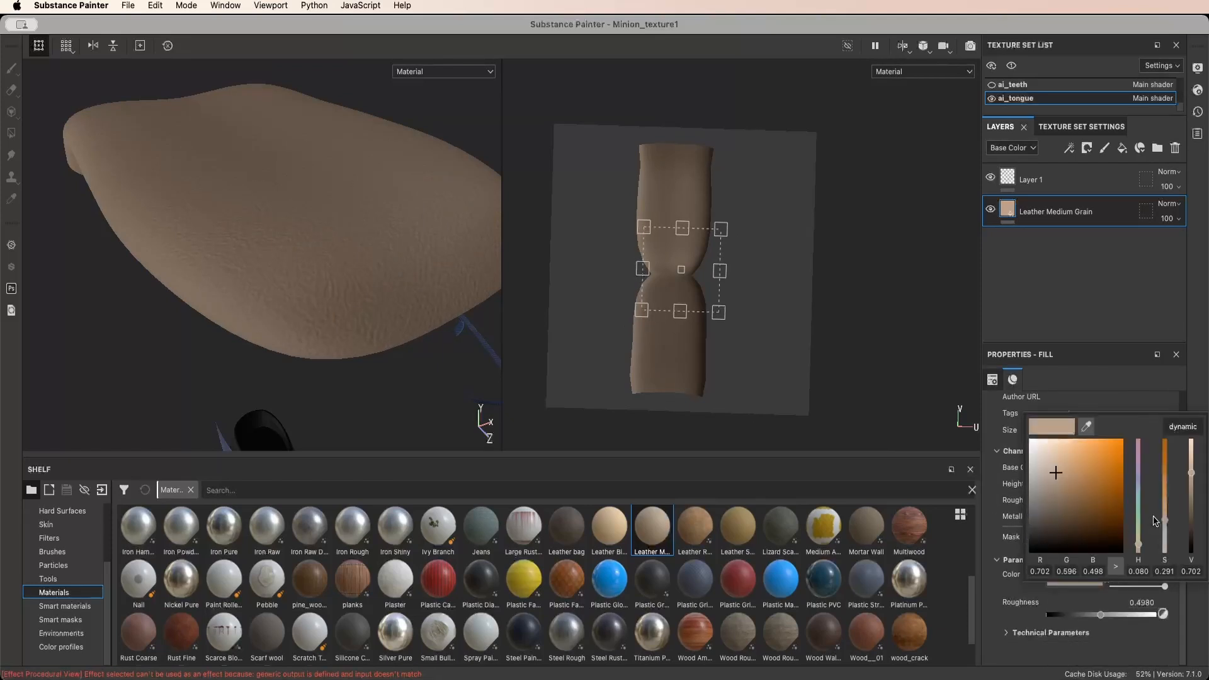
{"action": "left_click_drag", "start_coordinate": [1165, 523], "coordinate": [1167, 488]}
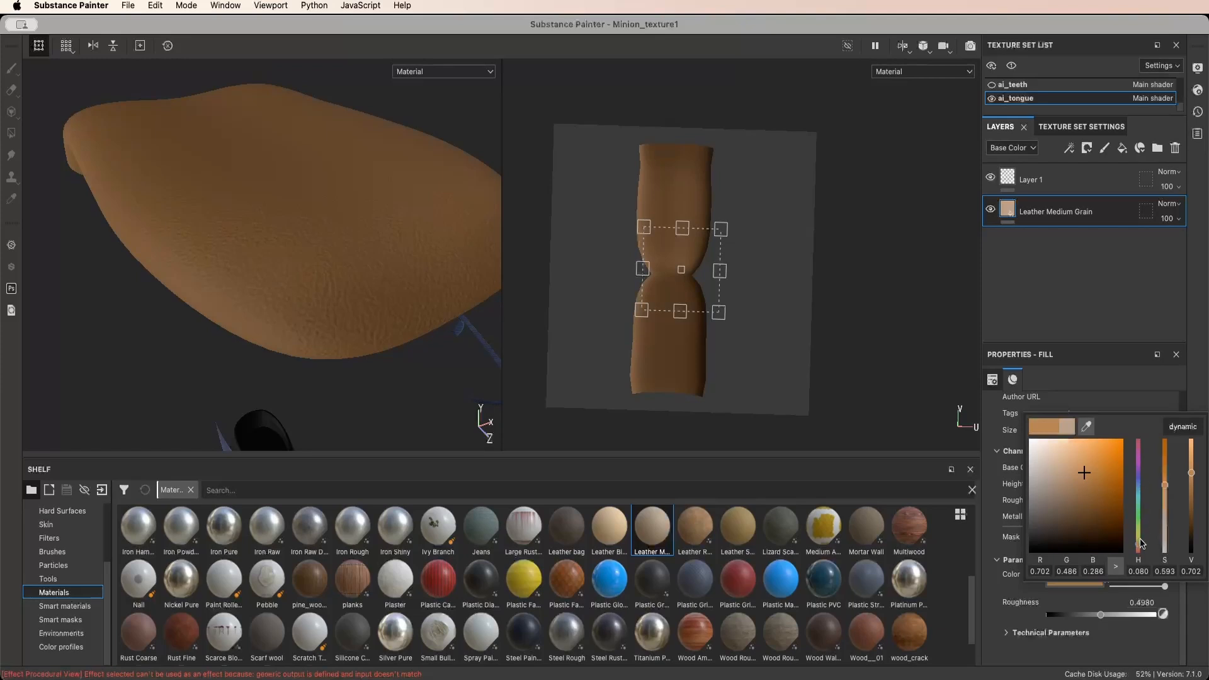
{"action": "left_click_drag", "start_coordinate": [1141, 543], "coordinate": [1141, 553]}
{"action": "left_click", "coordinate": [351, 307]}
{"action": "left_click_drag", "start_coordinate": [351, 306], "coordinate": [402, 313], "text": "alt"}
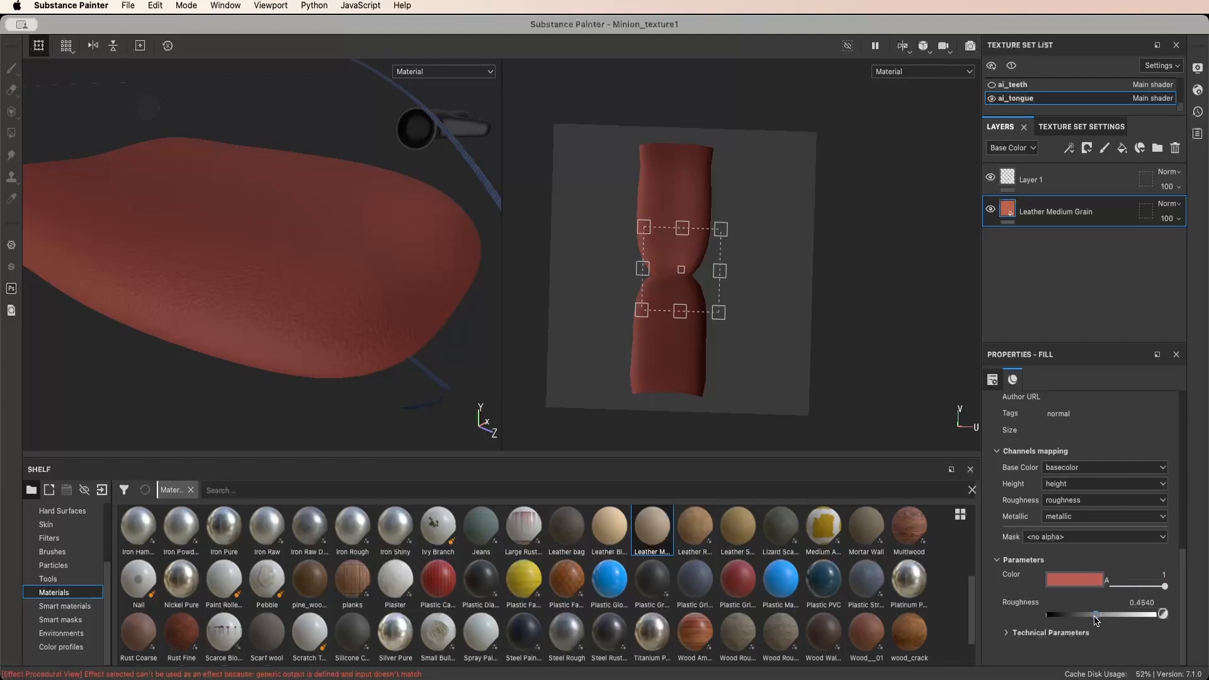
{"action": "left_click_drag", "start_coordinate": [477, 322], "coordinate": [365, 324], "text": "alt"}
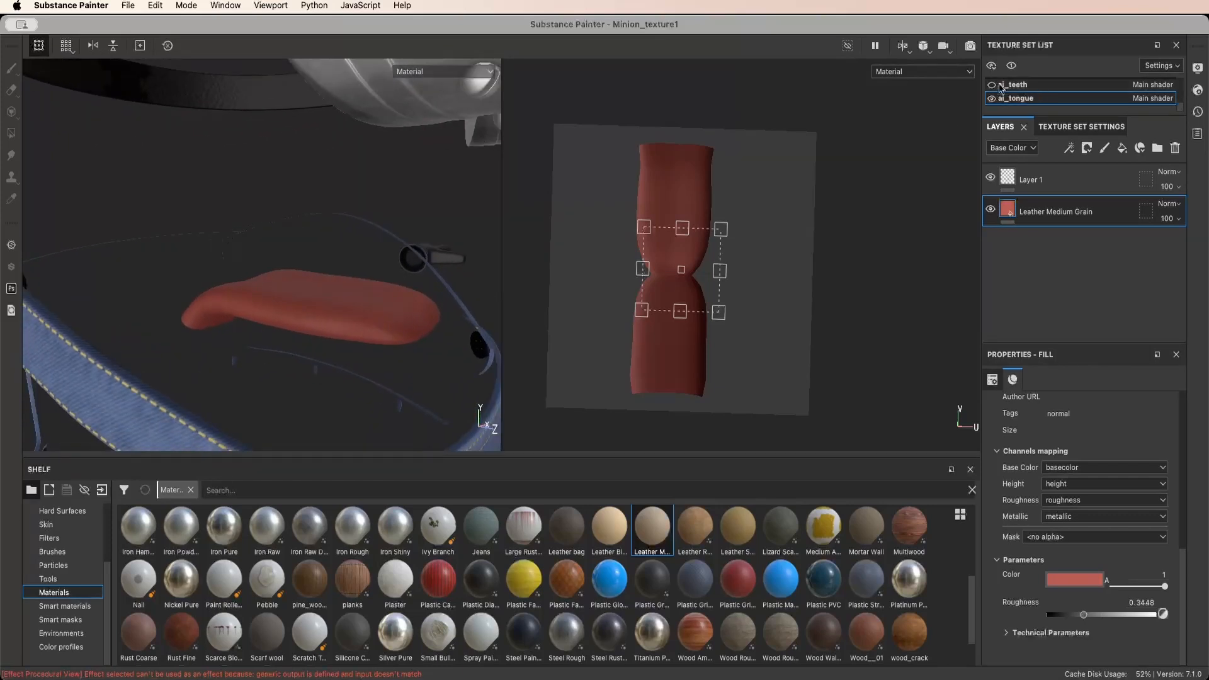
Show the ai_teeth and ai_body texture sets again and check the mouth on the whole character from the front
{"action": "left_click", "coordinate": [992, 85]}
{"action": "scroll", "coordinate": [1180, 102], "scroll_direction": "up", "scroll_amount": 2}
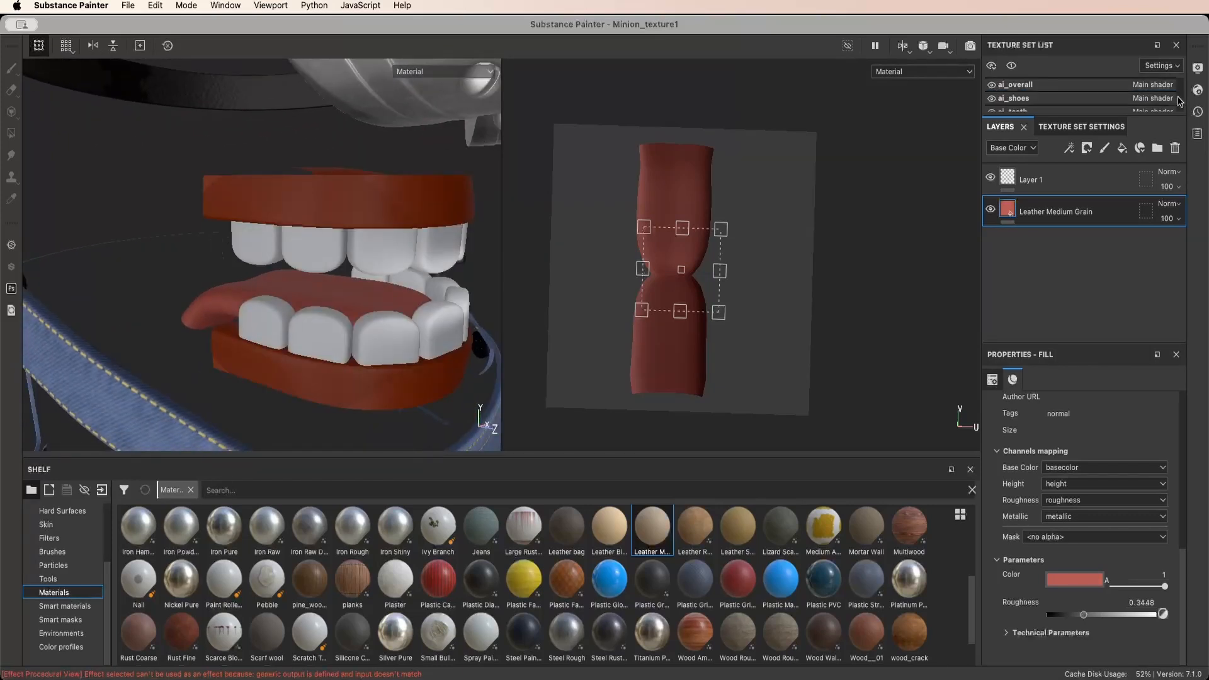
{"action": "left_click", "coordinate": [992, 84]}
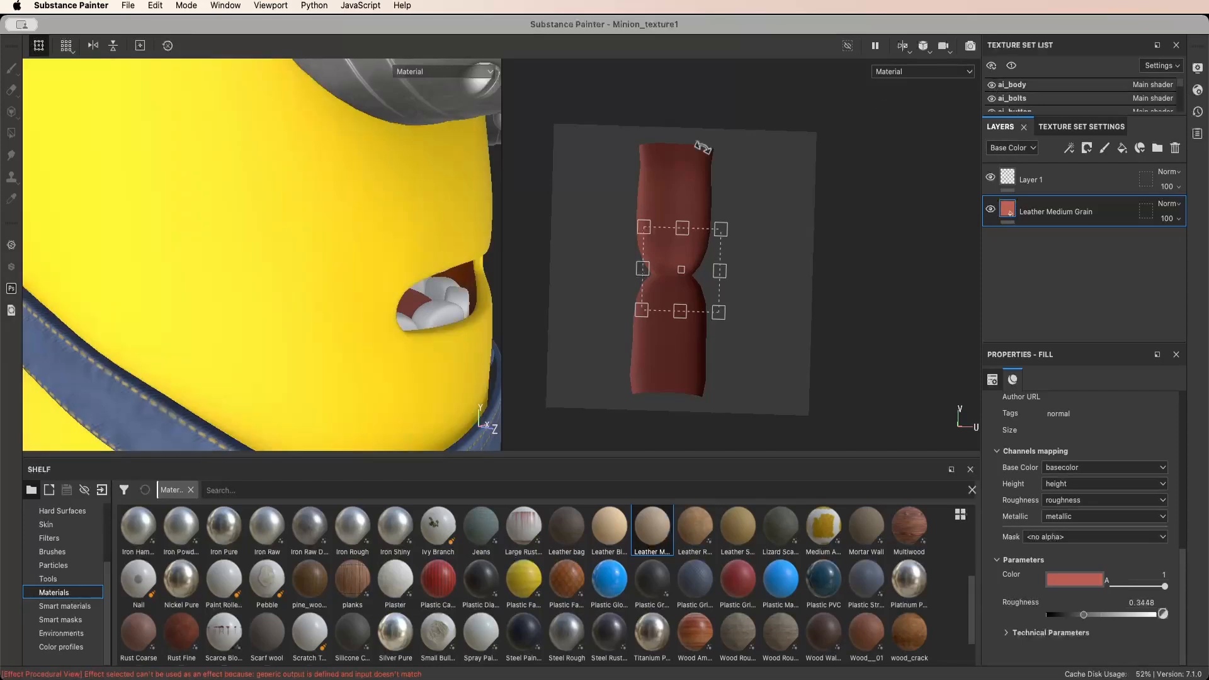
{"action": "scroll", "coordinate": [386, 196], "scroll_direction": "down", "scroll_amount": 5}
{"action": "left_click_drag", "start_coordinate": [387, 195], "coordinate": [404, 238], "text": "alt"}
{"action": "scroll", "coordinate": [402, 200], "scroll_direction": "up", "scroll_amount": 2}
{"action": "scroll", "coordinate": [408, 210], "scroll_direction": "down", "scroll_amount": 5}
{"action": "scroll", "coordinate": [411, 232], "scroll_direction": "up", "scroll_amount": 2}
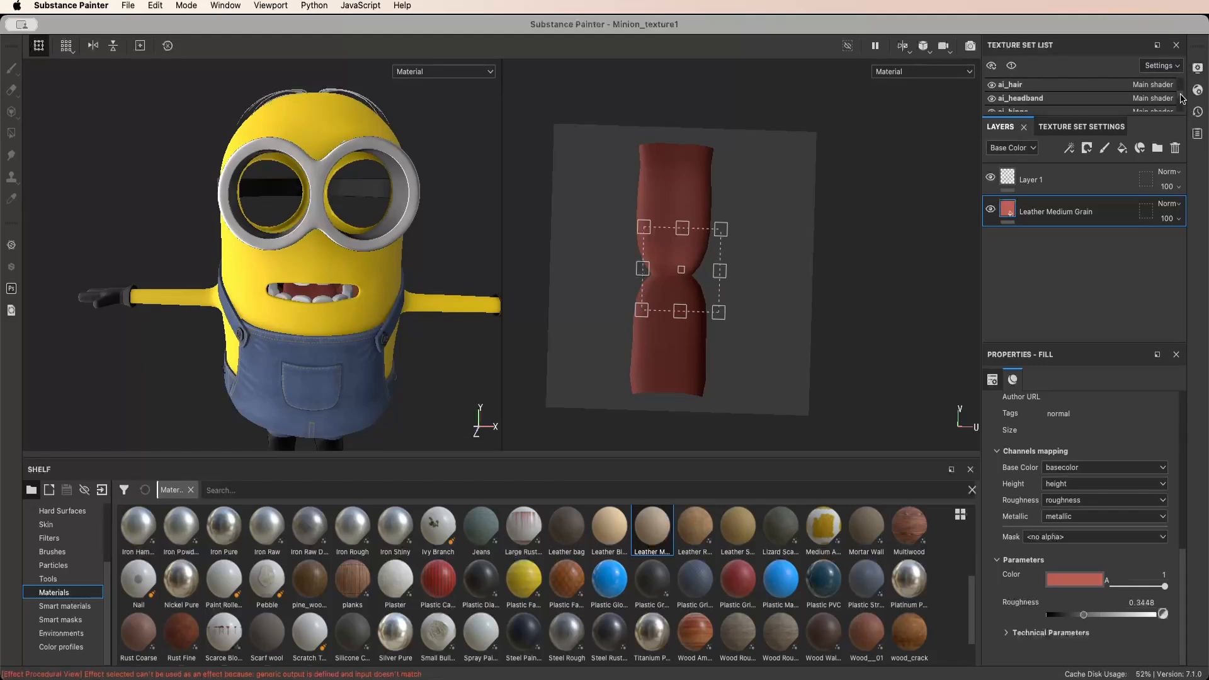
Switch to the ai_hair texture set and add the Plastic Matte Pure material below Layer 1 on the hair
{"action": "left_click", "coordinate": [1162, 84]}
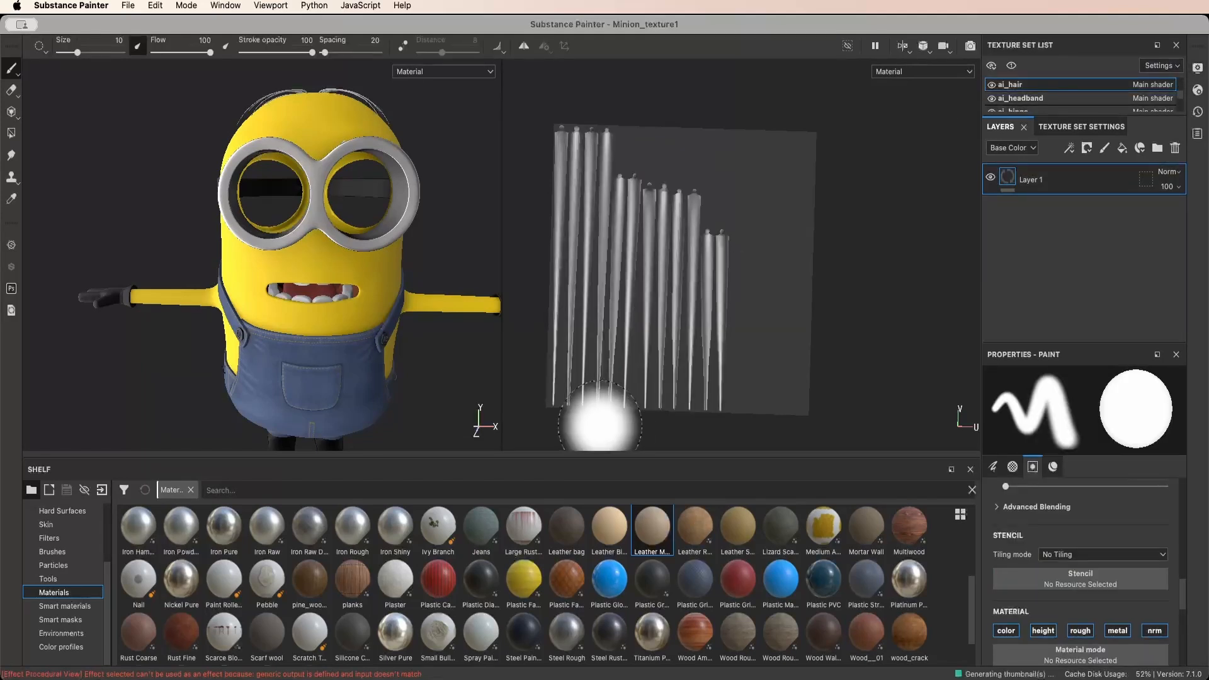
{"action": "left_click_drag", "start_coordinate": [781, 578], "coordinate": [1039, 281]}
{"action": "mouse_move", "coordinate": [426, 271]}
{"action": "left_mouse_down", "text": "alt"}
{"action": "mouse_move", "coordinate": [361, 228]}
{"action": "mouse_move", "coordinate": [298, 225]}
{"action": "mouse_move", "coordinate": [296, 213]}
{"action": "left_mouse_up", "text": "alt"}
{"action": "scroll", "coordinate": [296, 213], "scroll_direction": "up", "scroll_amount": 3}
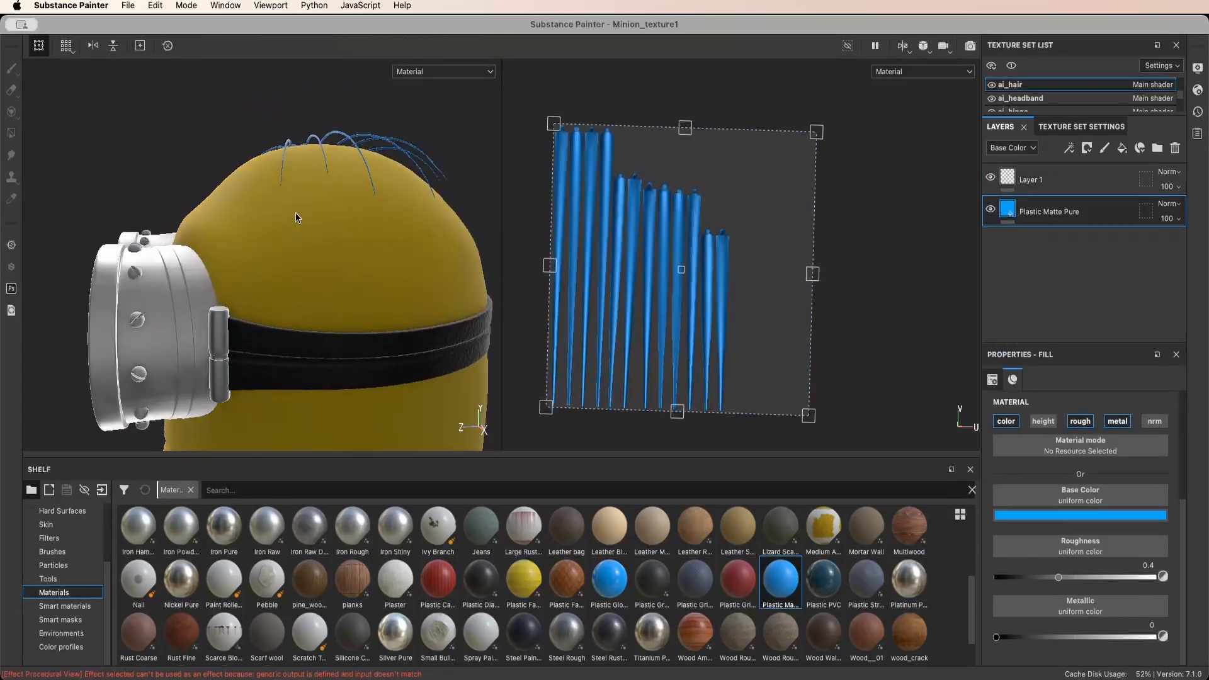
Set the hair plastic's base colour to black and its roughness to 0.4475
{"action": "mouse_move", "coordinate": [296, 212]}
{"action": "right_mouse_down", "text": "shift"}
{"action": "mouse_move", "coordinate": [258, 211]}
{"action": "mouse_move", "coordinate": [268, 213]}
{"action": "right_mouse_up", "text": "shift"}
{"action": "left_click_drag", "start_coordinate": [269, 212], "coordinate": [277, 236], "text": "alt"}
{"action": "left_click", "coordinate": [1110, 516]}
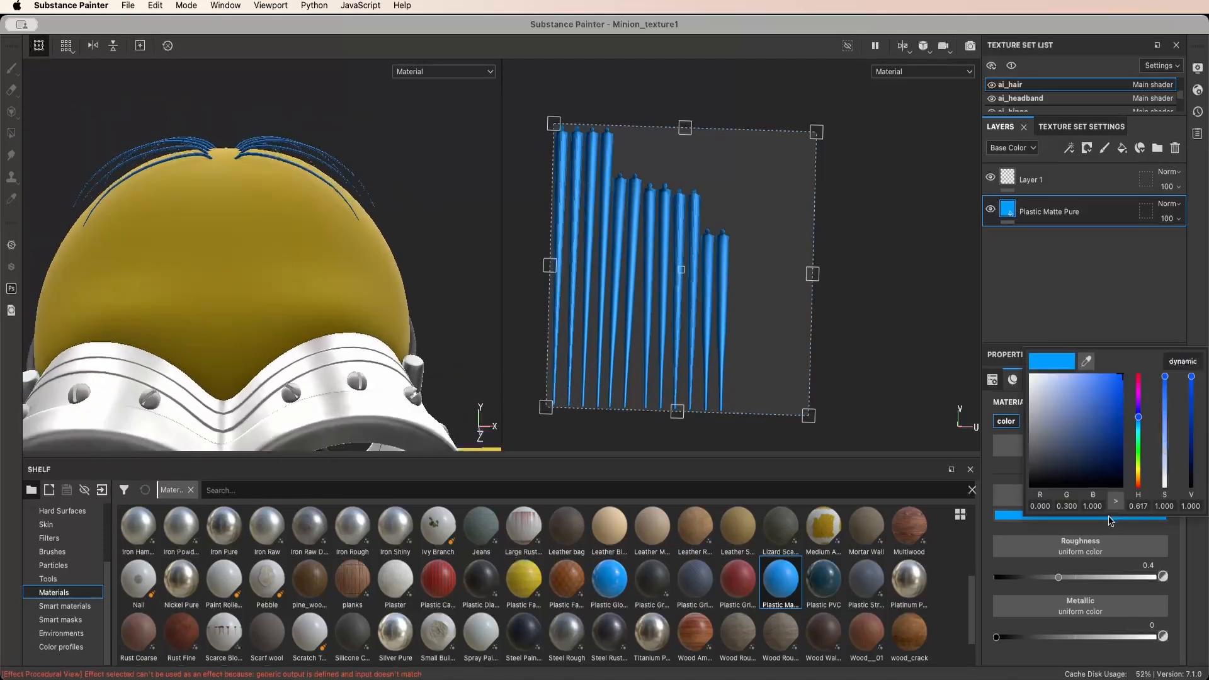
{"action": "left_click_drag", "start_coordinate": [1192, 380], "coordinate": [1190, 498]}
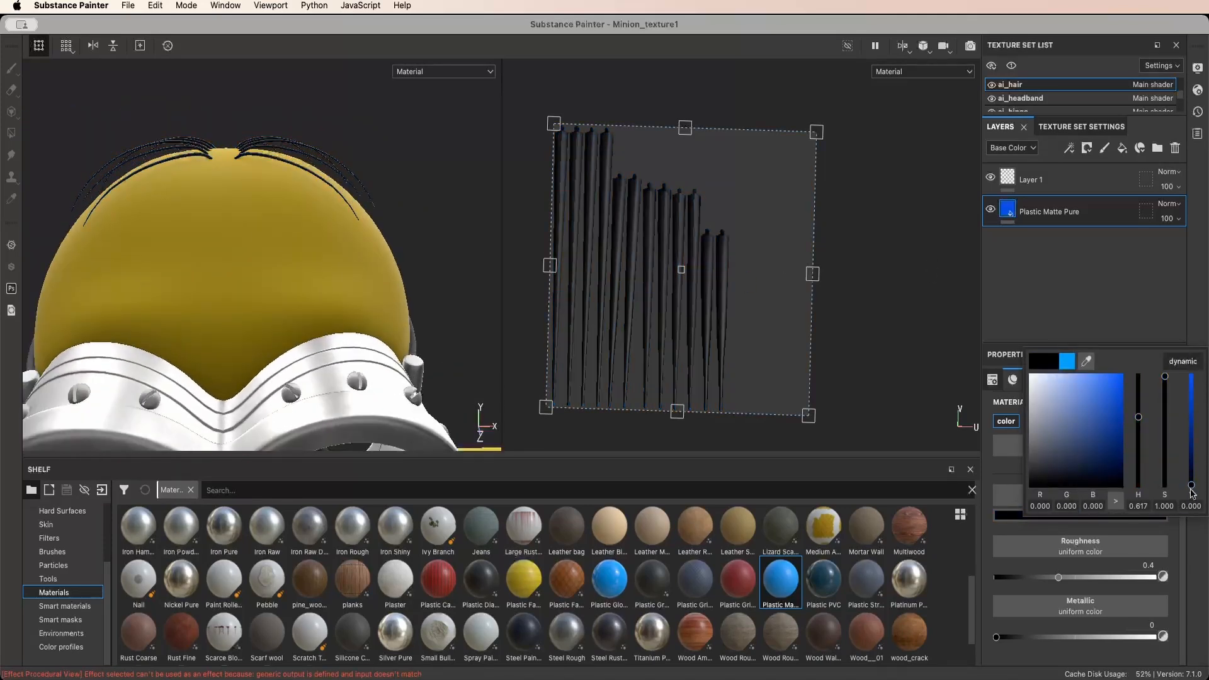
{"action": "left_click_drag", "start_coordinate": [404, 181], "coordinate": [299, 197], "text": "alt"}
{"action": "scroll", "coordinate": [360, 220], "scroll_direction": "up", "scroll_amount": 5}
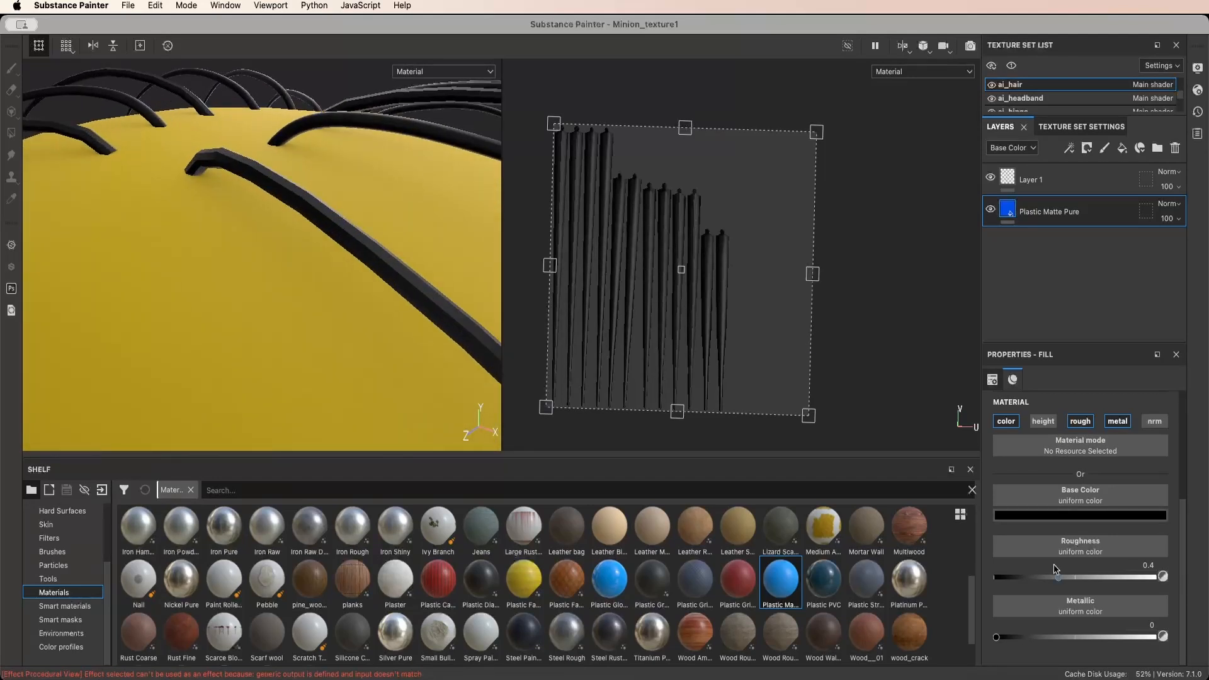
{"action": "left_click_drag", "start_coordinate": [1062, 581], "coordinate": [1066, 578]}
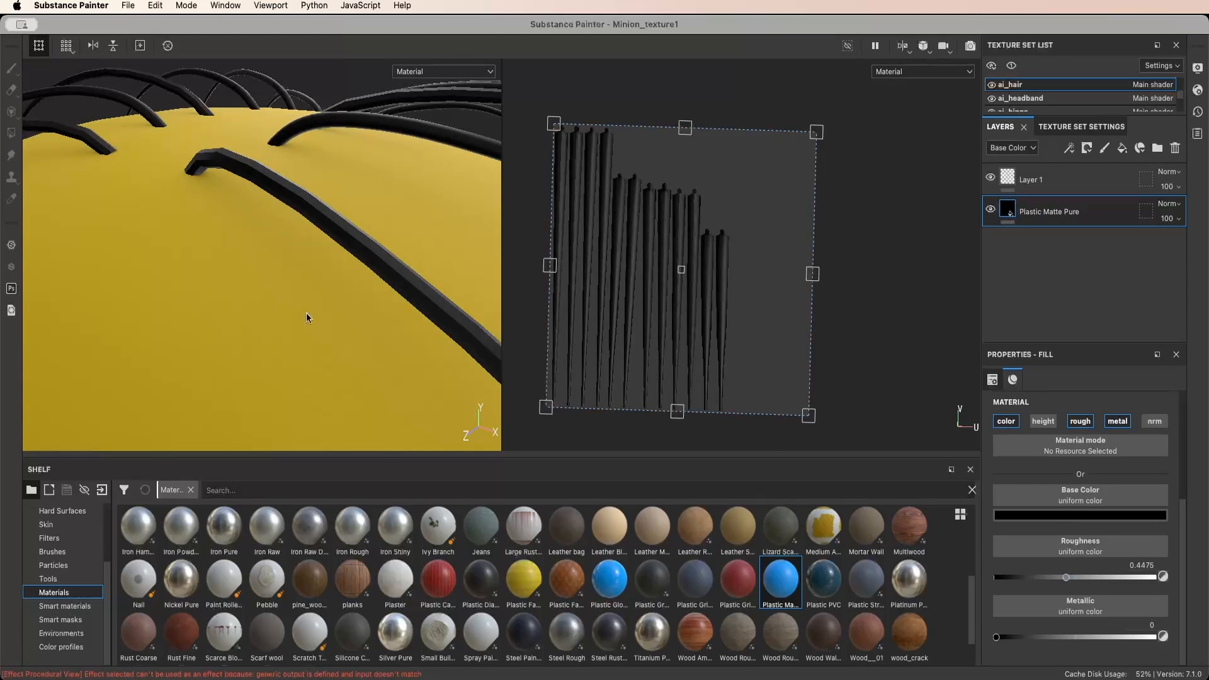
Examine the black hair and the whole textured character from the front and back
{"action": "scroll", "coordinate": [308, 324], "scroll_direction": "down", "scroll_amount": 10}
{"action": "left_click_drag", "start_coordinate": [309, 323], "coordinate": [360, 296], "text": "alt"}
{"action": "middle_click_drag", "start_coordinate": [361, 296], "coordinate": [372, 212], "text": "alt"}
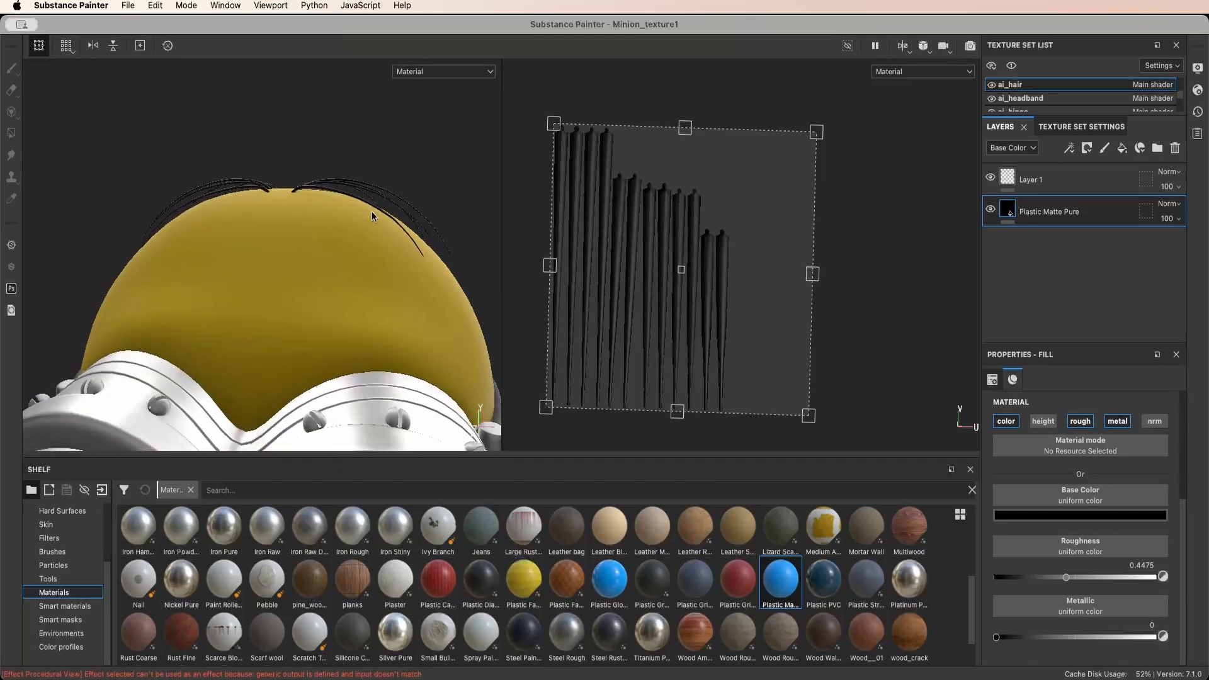
{"action": "scroll", "coordinate": [373, 271], "scroll_direction": "down", "scroll_amount": 10}
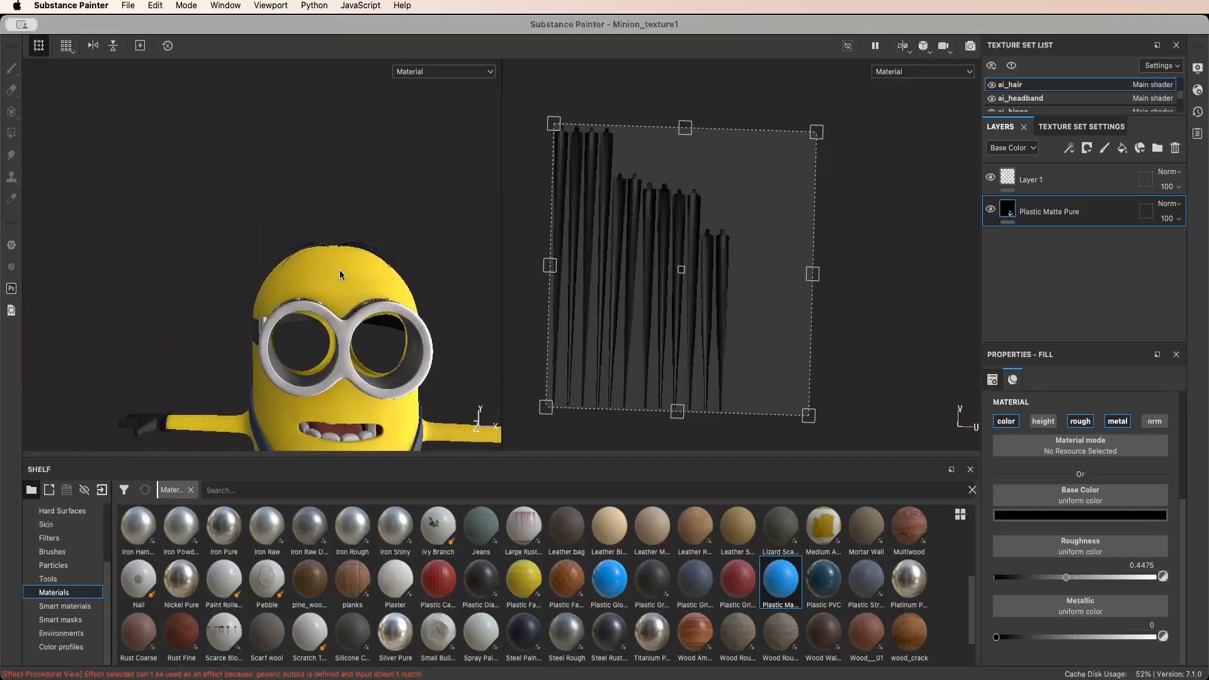
{"action": "left_click_drag", "start_coordinate": [338, 270], "coordinate": [334, 270], "text": "alt"}
{"action": "middle_click_drag", "start_coordinate": [334, 270], "coordinate": [323, 170], "text": "alt"}
{"action": "left_click_drag", "start_coordinate": [341, 209], "coordinate": [282, 228], "text": "alt"}
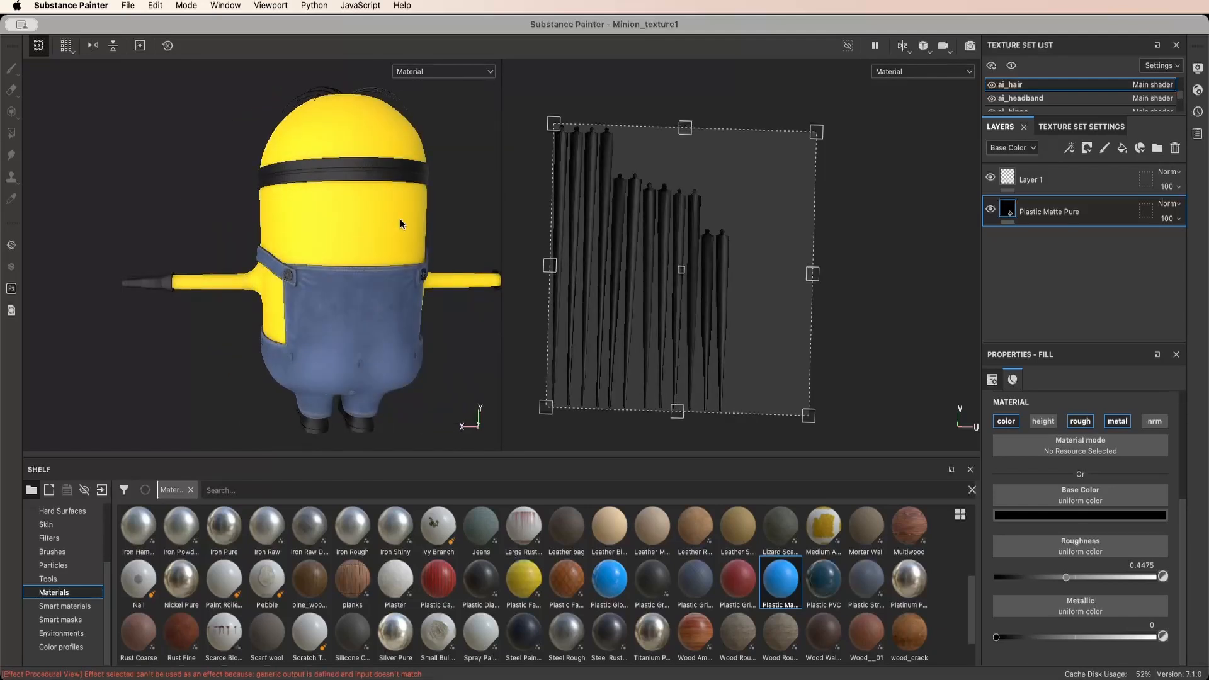
{"action": "left_click_drag", "start_coordinate": [400, 221], "coordinate": [309, 263], "text": "alt"}
{"action": "scroll", "coordinate": [309, 264], "scroll_direction": "down", "scroll_amount": 3}
{"action": "middle_click_drag", "start_coordinate": [308, 263], "coordinate": [272, 281], "text": "alt"}
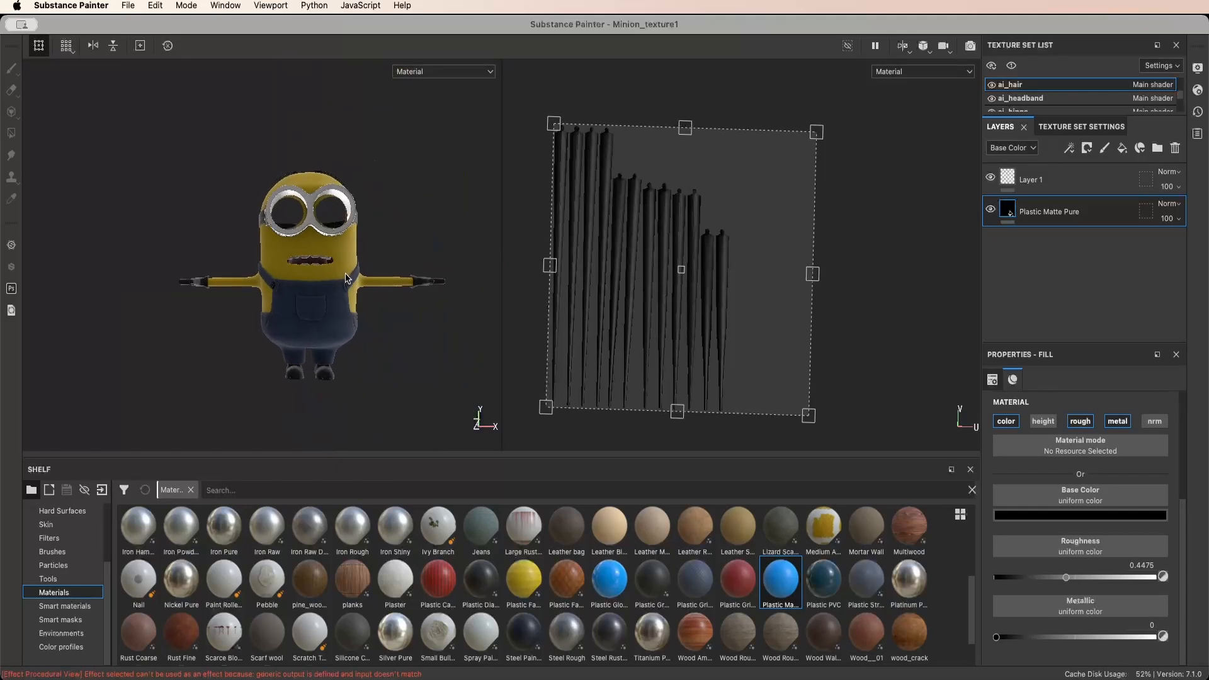
{"action": "right_click_drag", "start_coordinate": [272, 280], "coordinate": [308, 271], "text": "shift"}
{"action": "scroll", "coordinate": [359, 265], "scroll_direction": "up", "scroll_amount": 5}
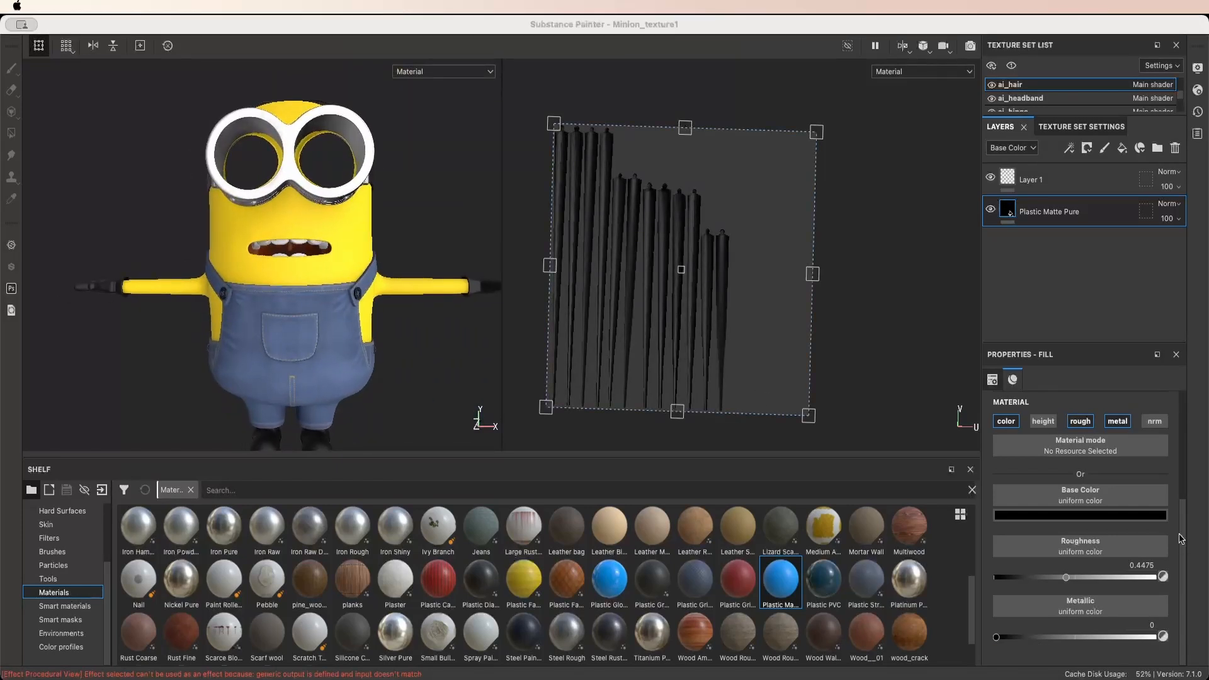
Set up the texture export with the Arnold (AiStandard) template, png at 16 bits and size based on each Texture Set's size
{"action": "scroll", "coordinate": [1024, 466], "scroll_direction": "up", "scroll_amount": 3}
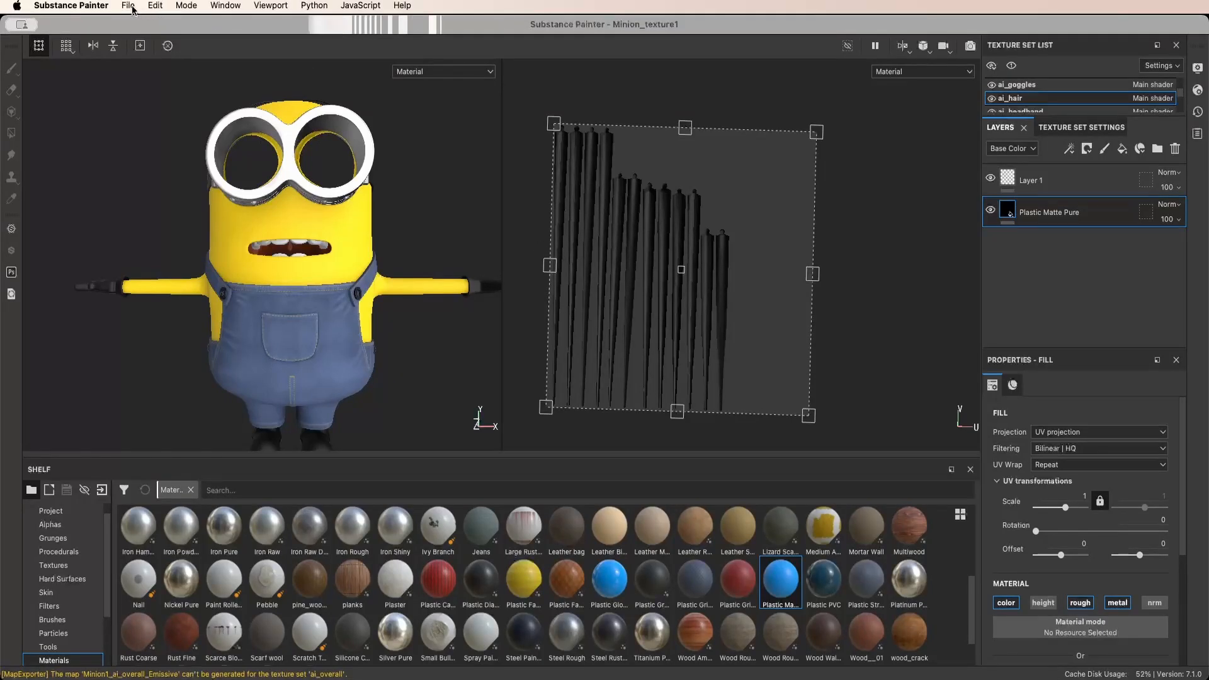
{"action": "left_click", "coordinate": [131, 6]}
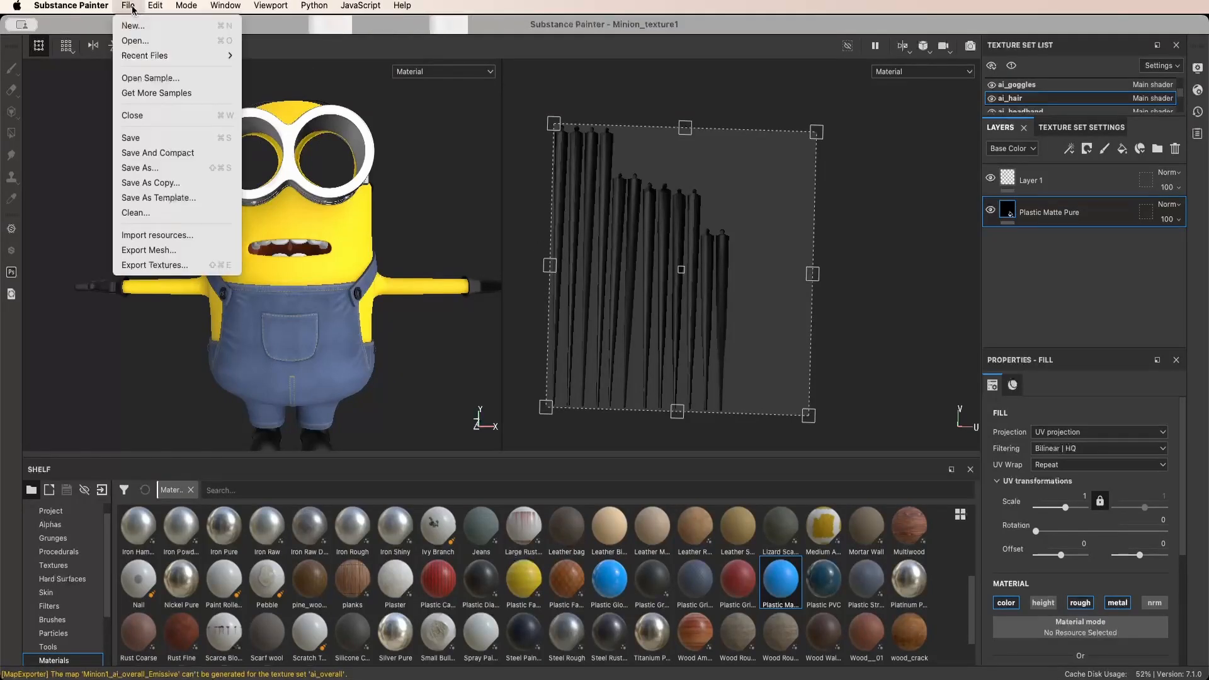
{"action": "left_click", "coordinate": [173, 267]}
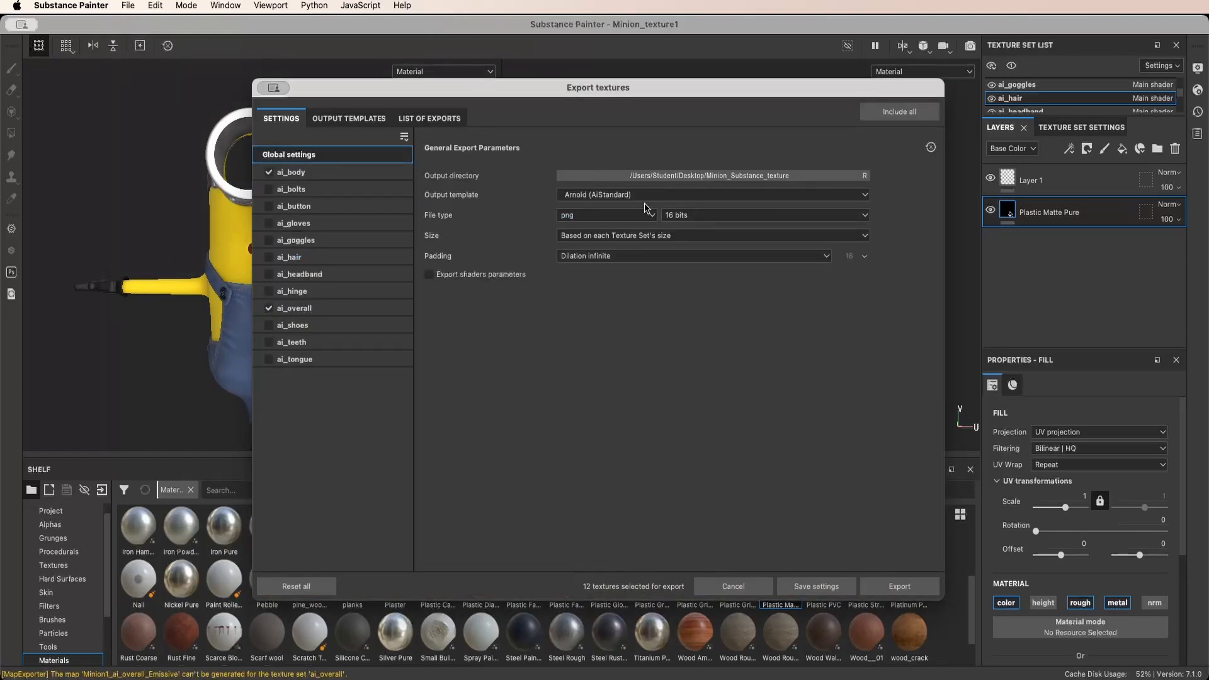
{"action": "left_click", "coordinate": [667, 199]}
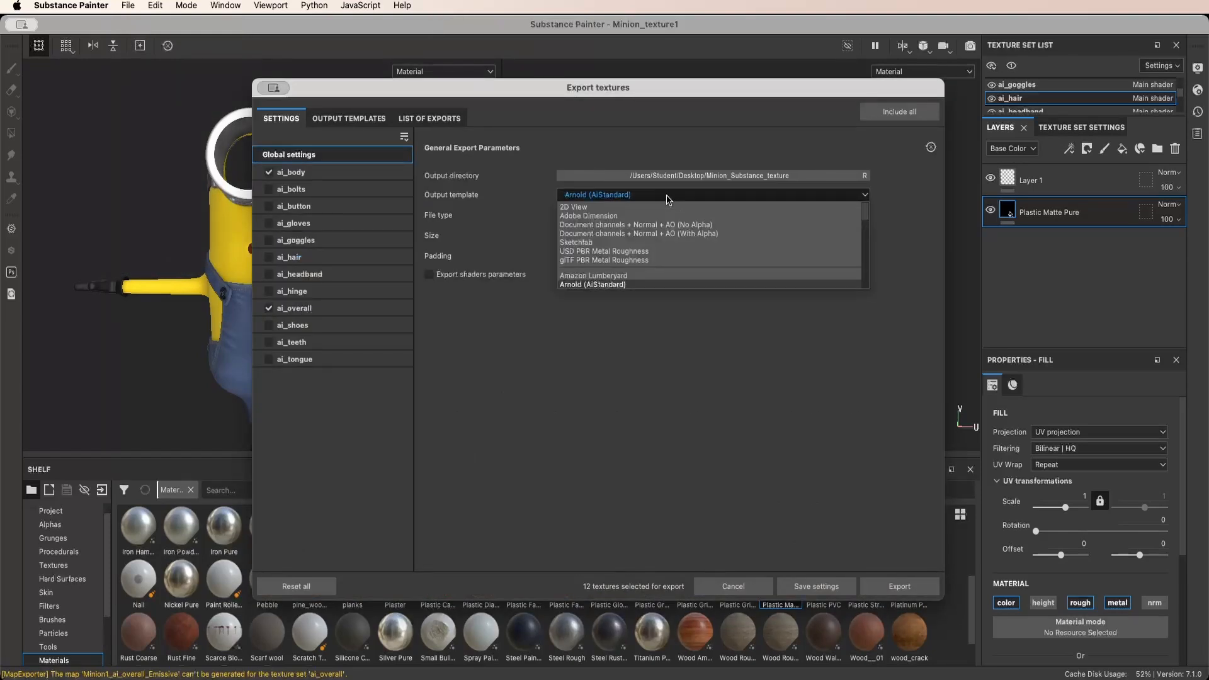
{"action": "left_click", "coordinate": [642, 200]}
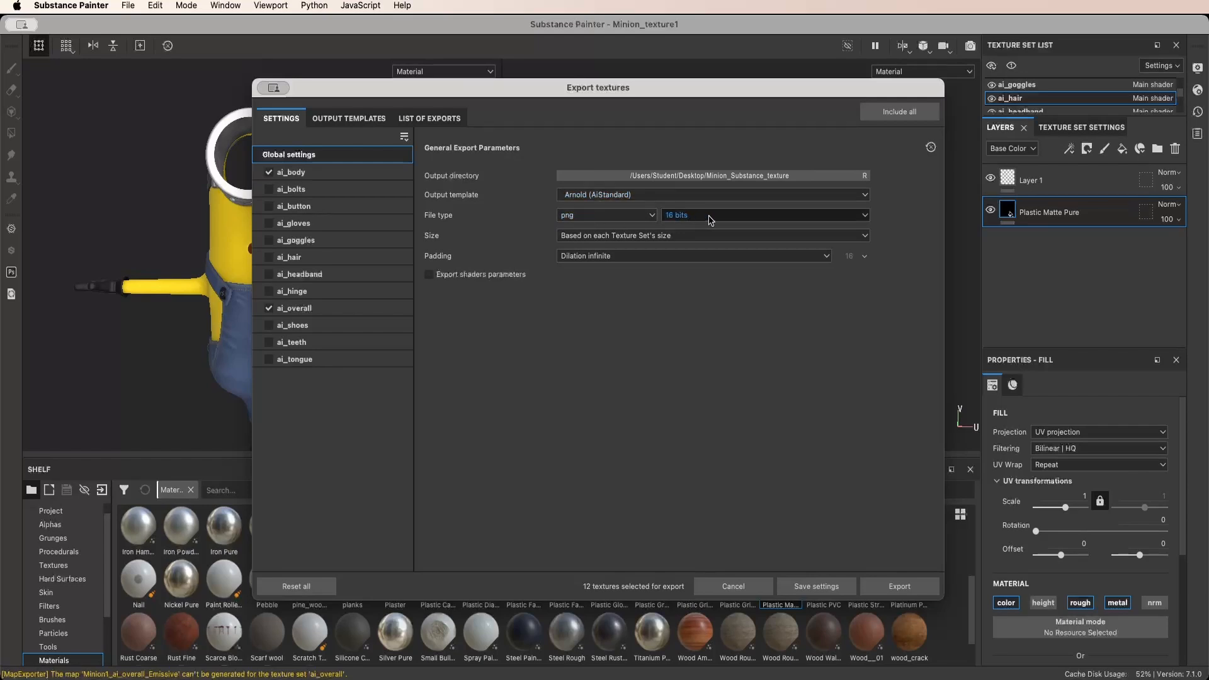
{"action": "left_click", "coordinate": [861, 218]}
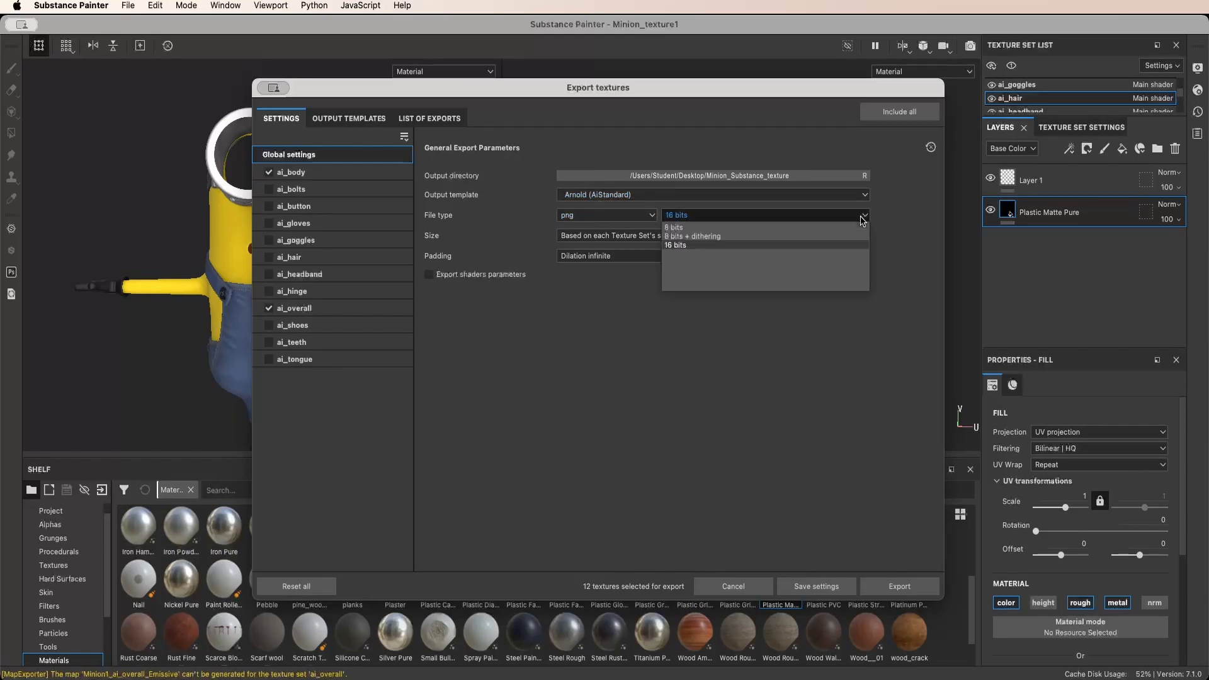
{"action": "left_click", "coordinate": [745, 245]}
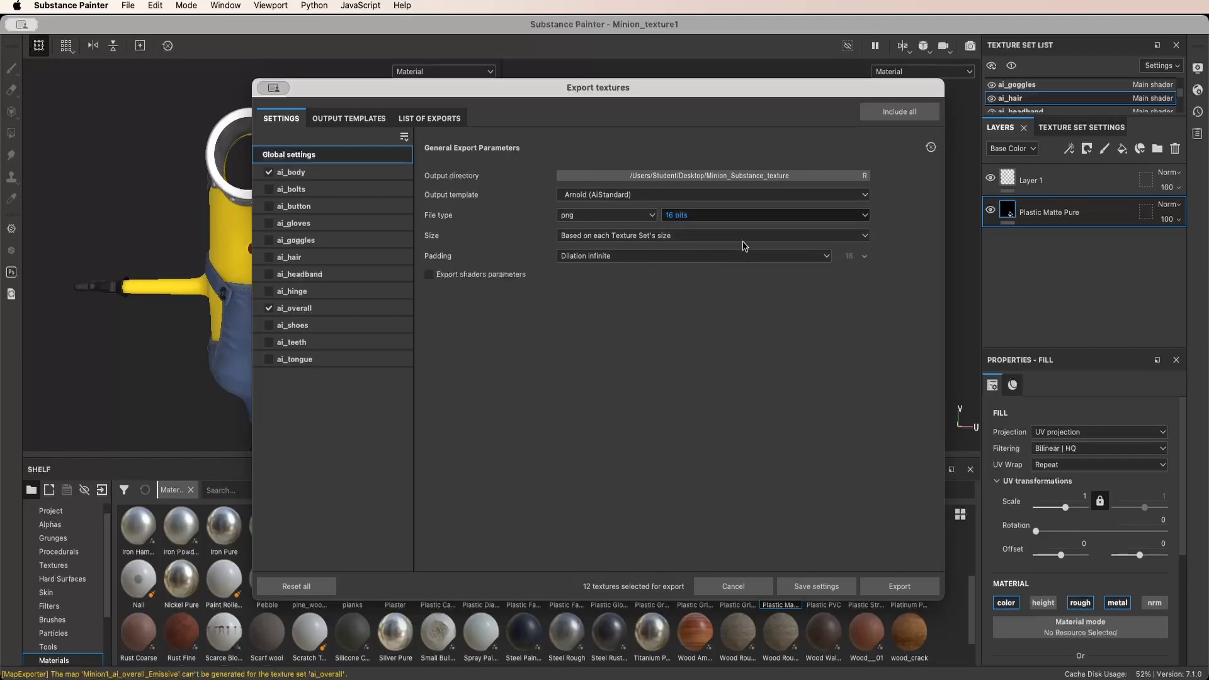
{"action": "left_click", "coordinate": [866, 239]}
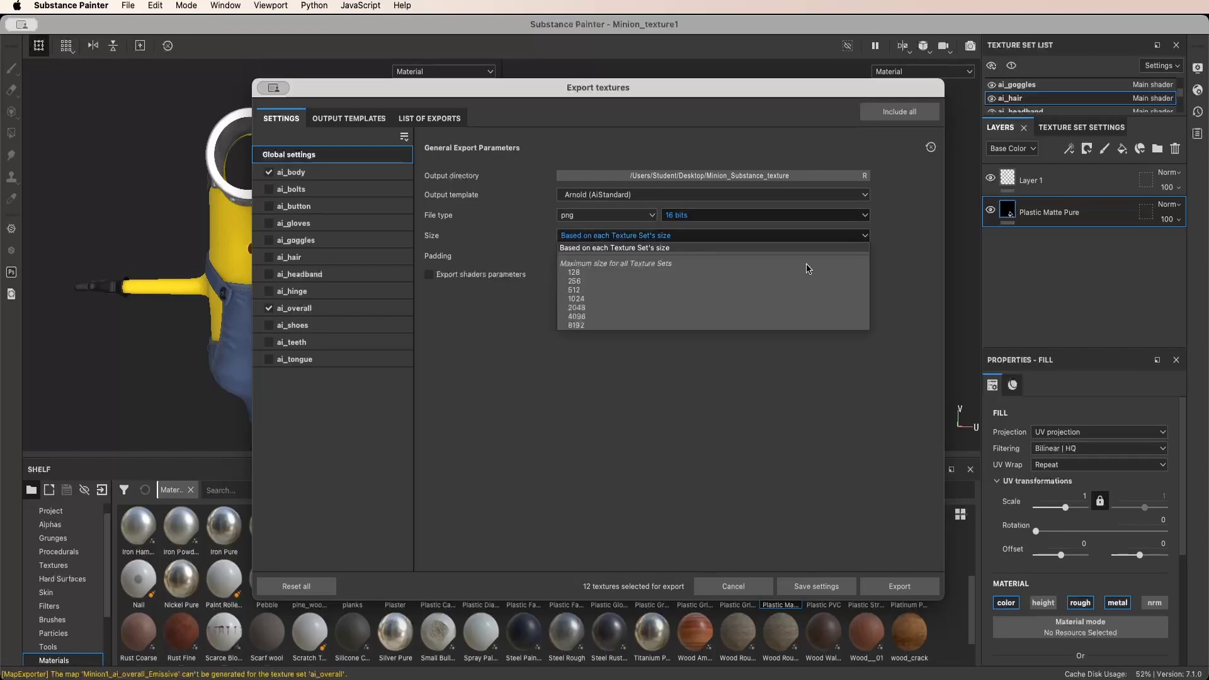
{"action": "left_click", "coordinate": [666, 249]}
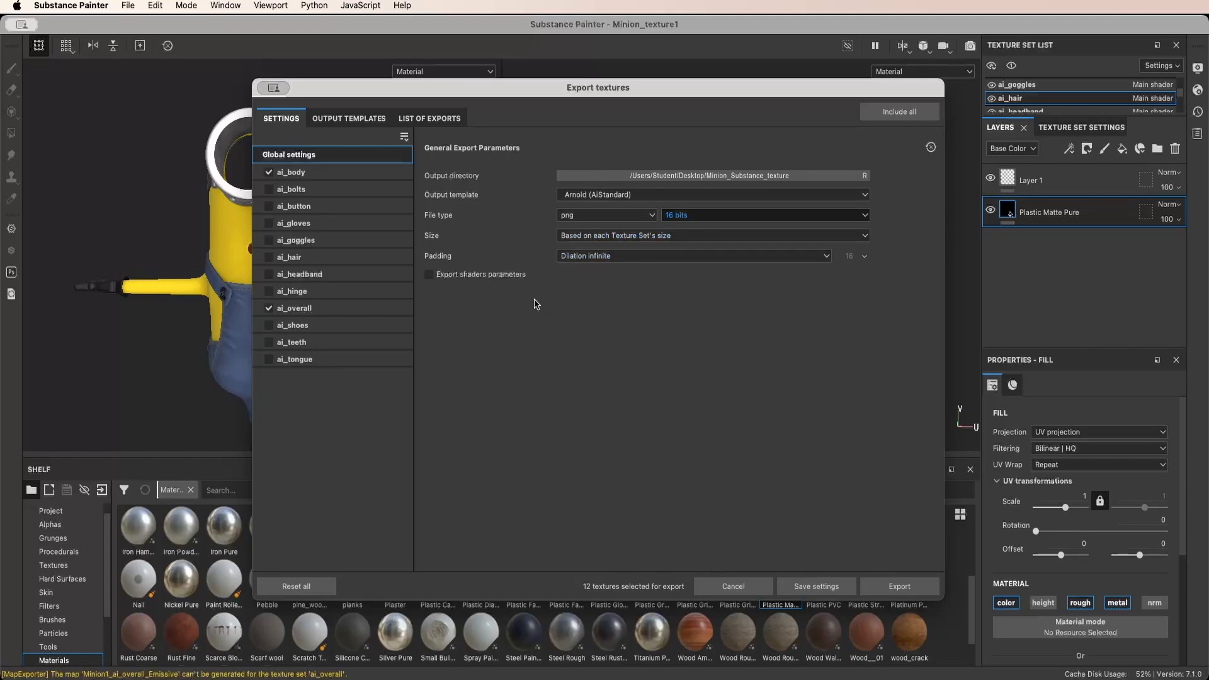
Include the bolts, button, gloves, goggles, hair, headband, hinge, shoes, teeth and tongue texture sets in the export
{"action": "left_click", "coordinate": [269, 205]}
{"action": "left_click", "coordinate": [268, 223]}
{"action": "left_click", "coordinate": [269, 240]}
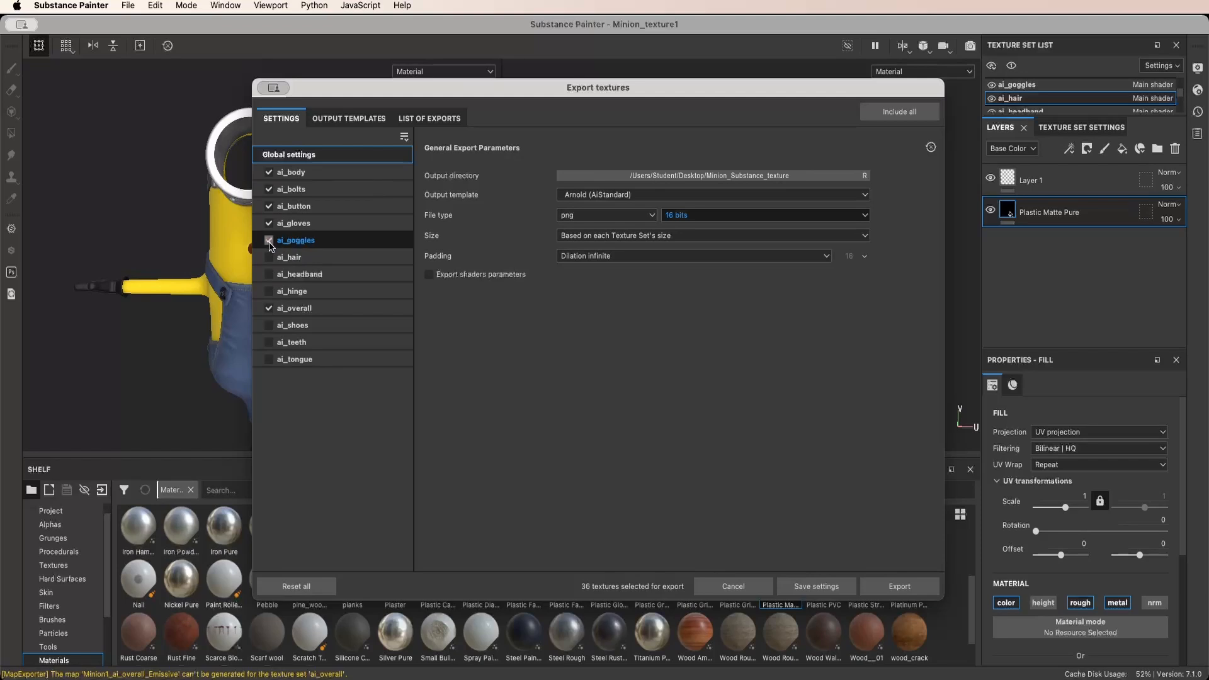
{"action": "left_click", "coordinate": [269, 257]}
{"action": "left_click", "coordinate": [269, 273]}
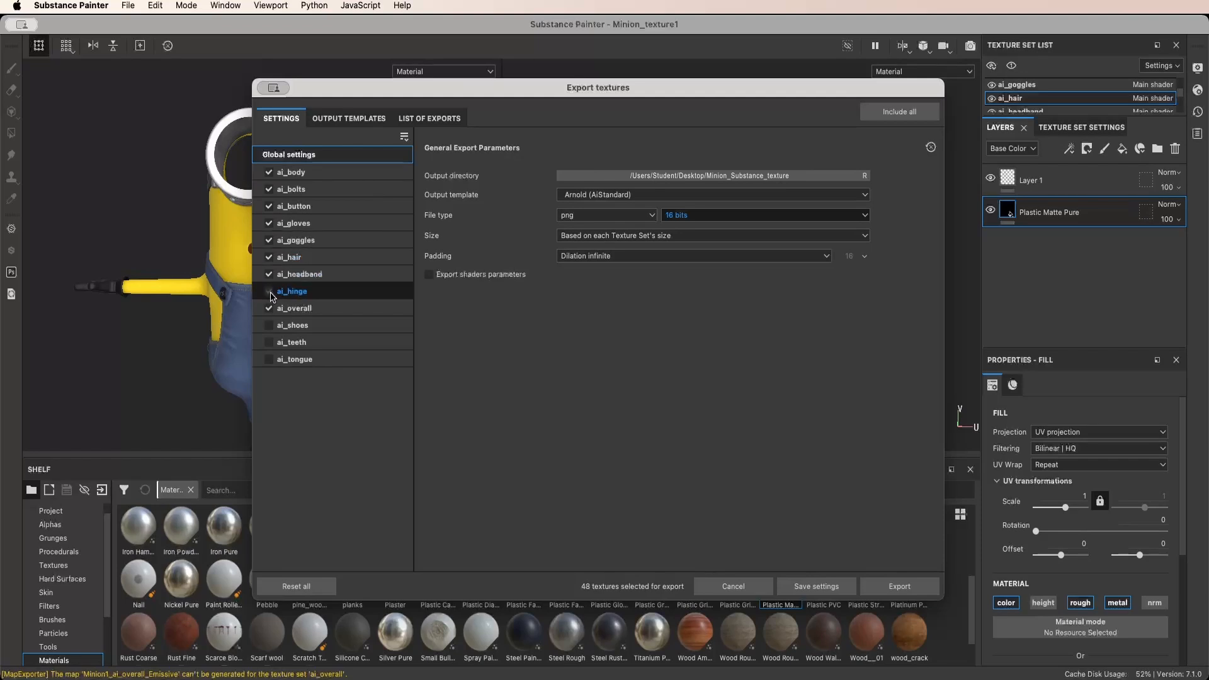
{"action": "left_click", "coordinate": [269, 291]}
{"action": "left_click", "coordinate": [269, 325]}
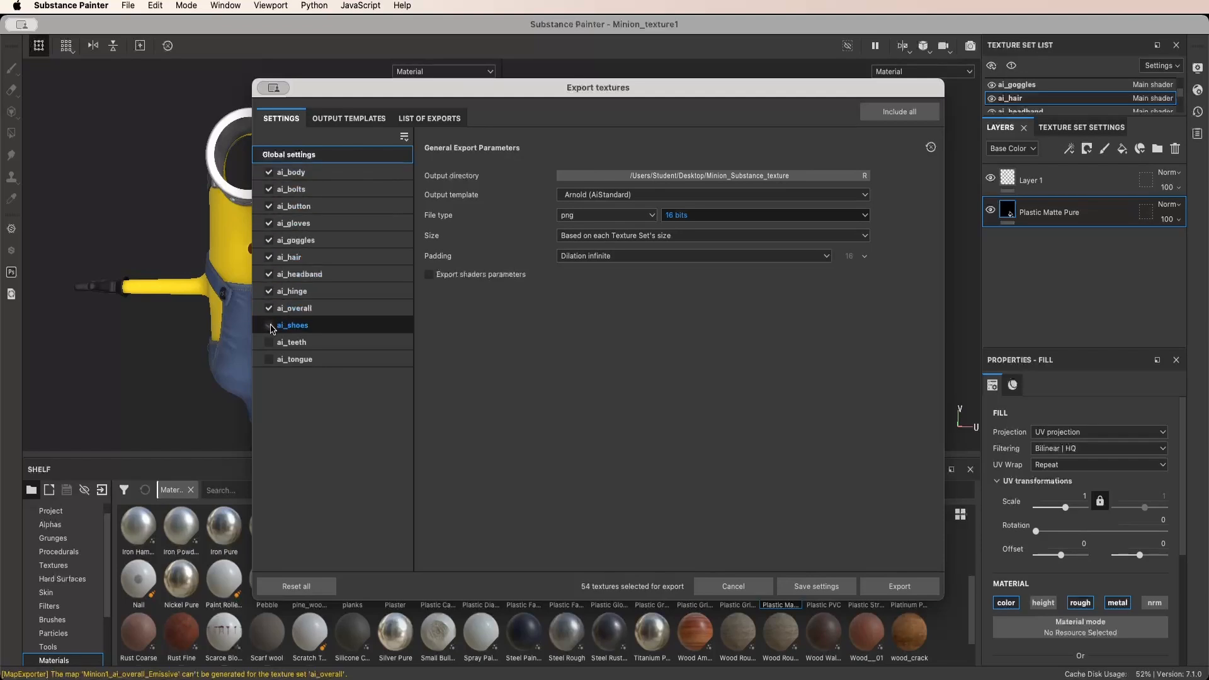
{"action": "left_click", "coordinate": [269, 342]}
{"action": "left_click", "coordinate": [269, 358]}
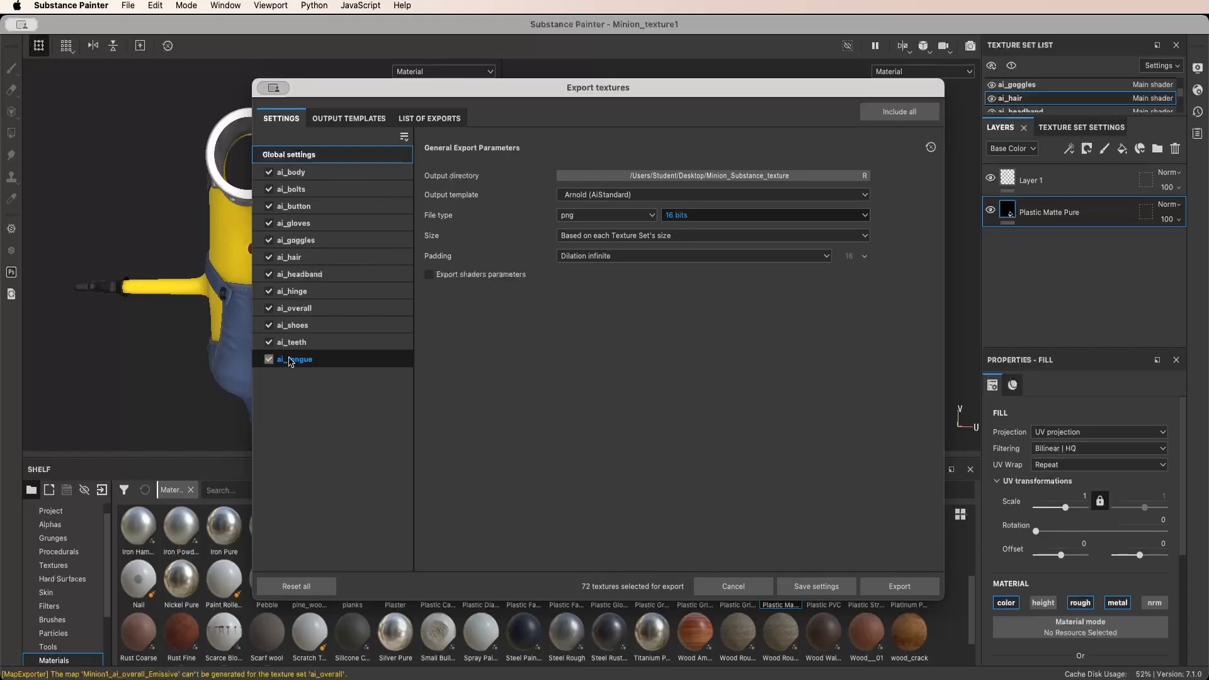
Review the Arnold (AiStandard) template's output maps and the list of texture files selected for export
{"action": "left_click", "coordinate": [321, 117]}
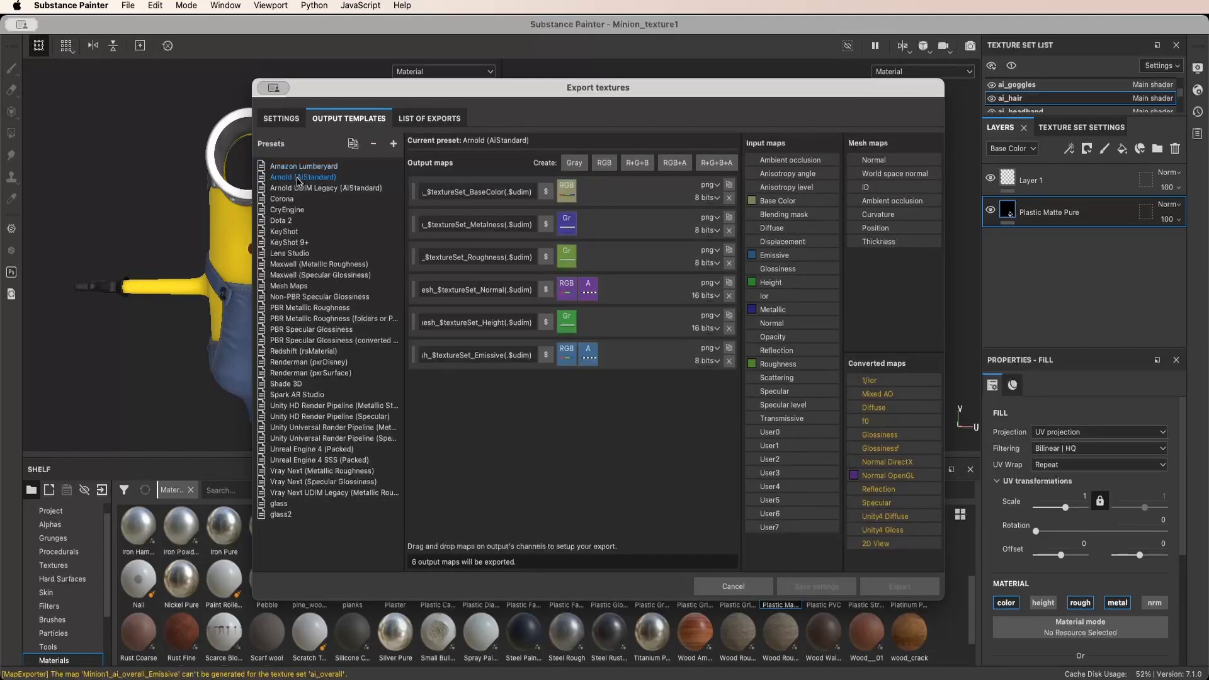
{"action": "left_click", "coordinate": [446, 123]}
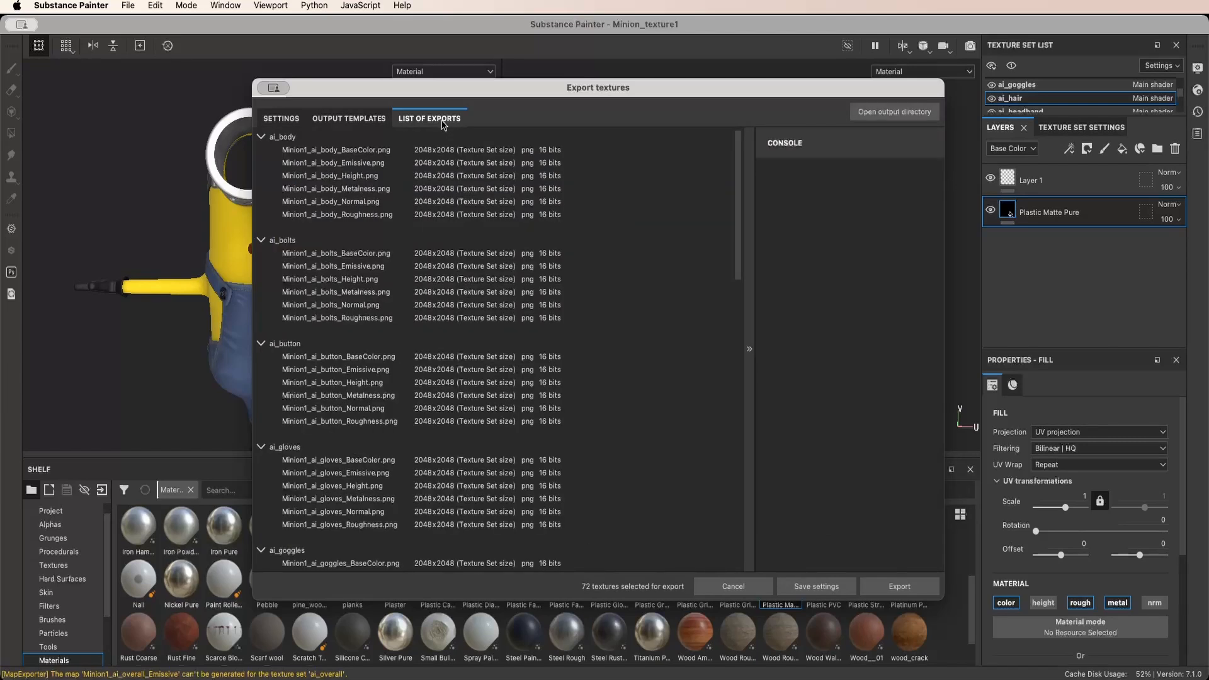
{"action": "scroll", "coordinate": [467, 252], "scroll_direction": "down", "scroll_amount": 10}
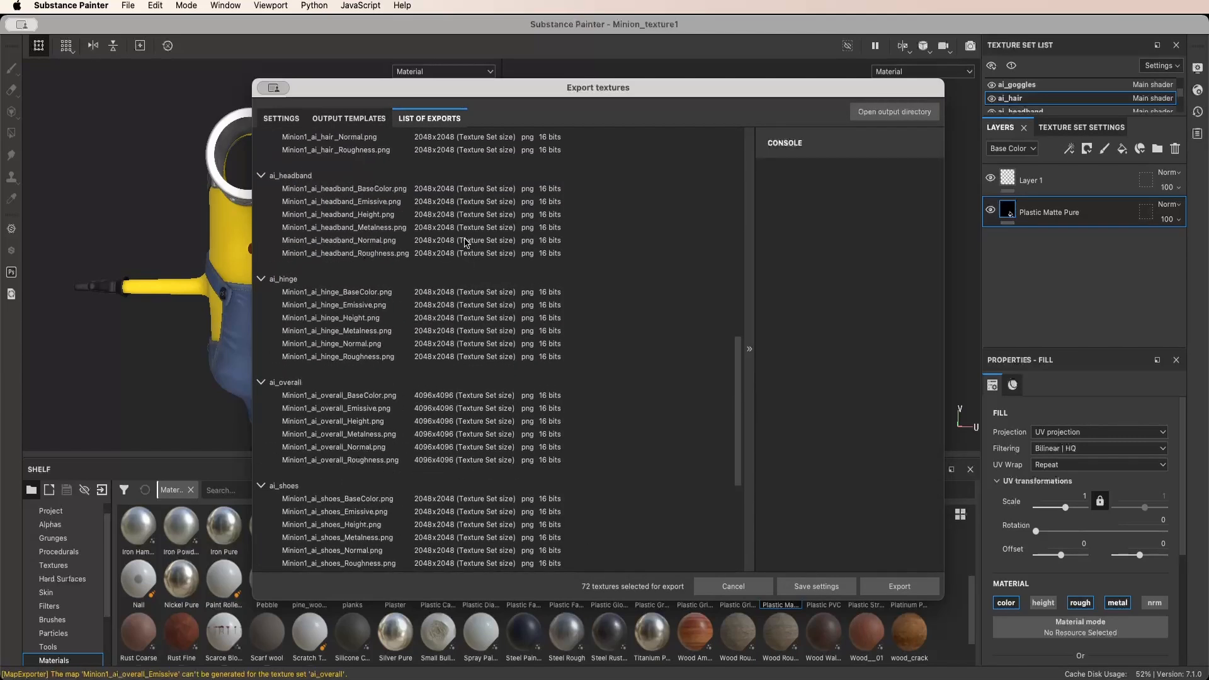
{"action": "scroll", "coordinate": [466, 244], "scroll_direction": "up", "scroll_amount": 10}
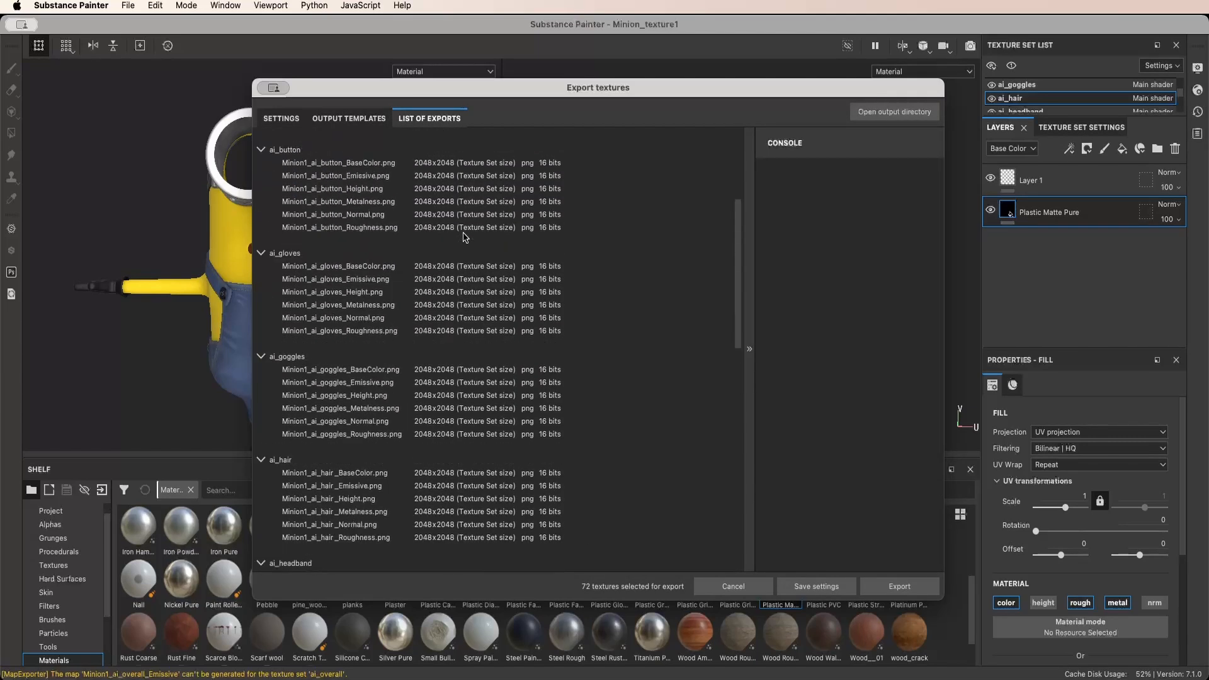
Check the ai_body export settings, export all selected texture sets to the Minion_Substance_texture folder and close the export dialog
{"action": "left_click", "coordinate": [282, 119]}
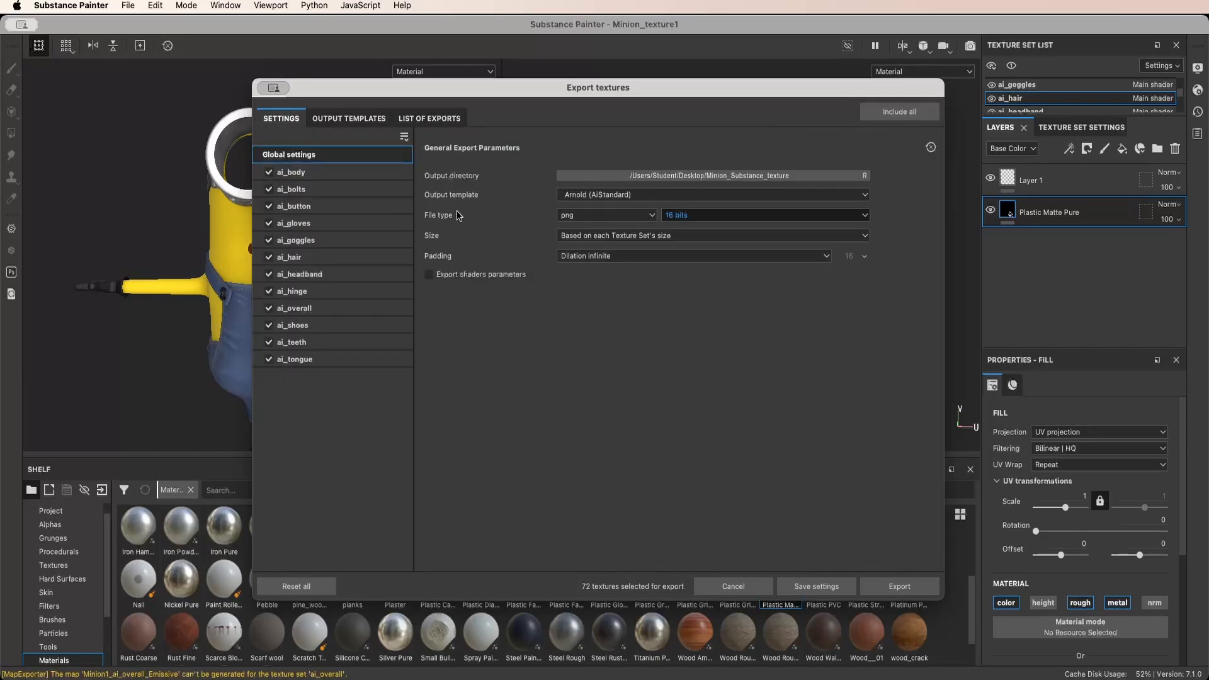
{"action": "left_click", "coordinate": [334, 174]}
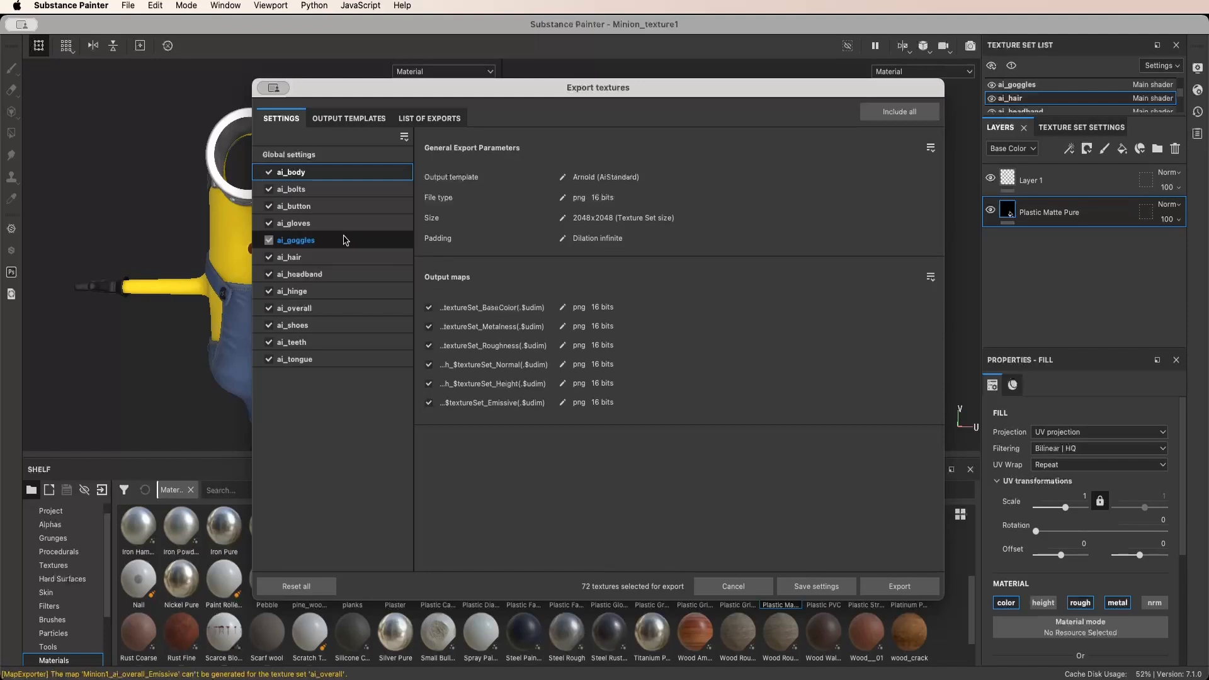
{"action": "left_click", "coordinate": [307, 155]}
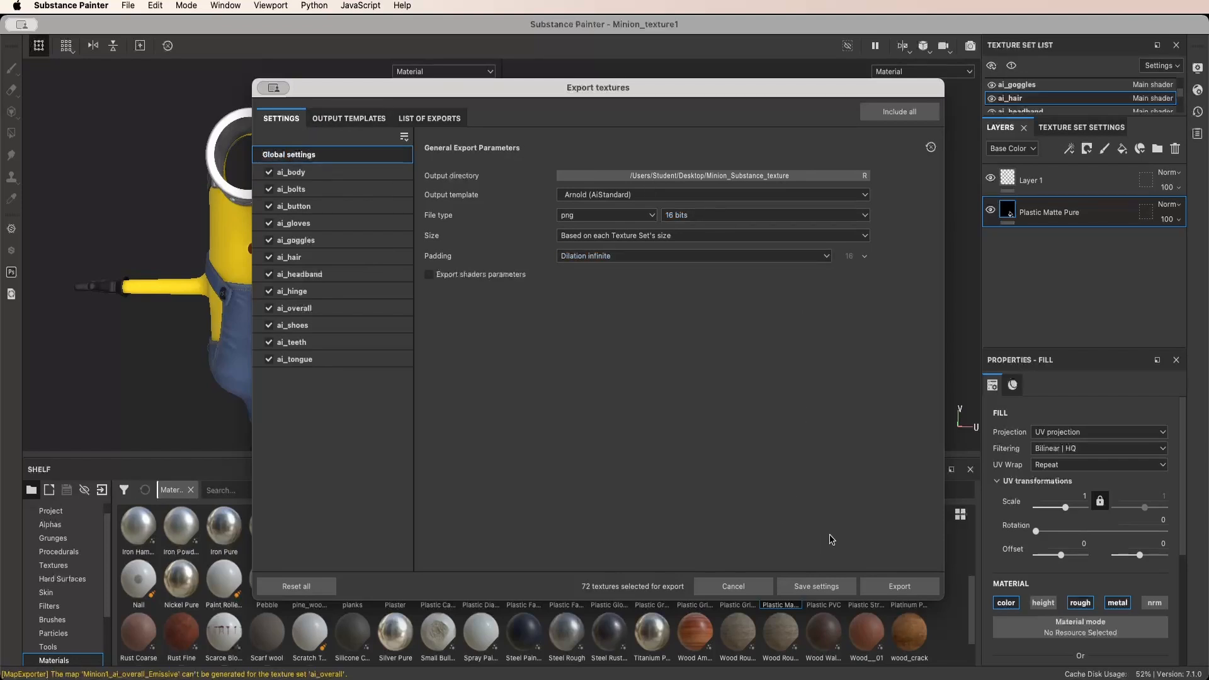
{"action": "left_click", "coordinate": [896, 588]}
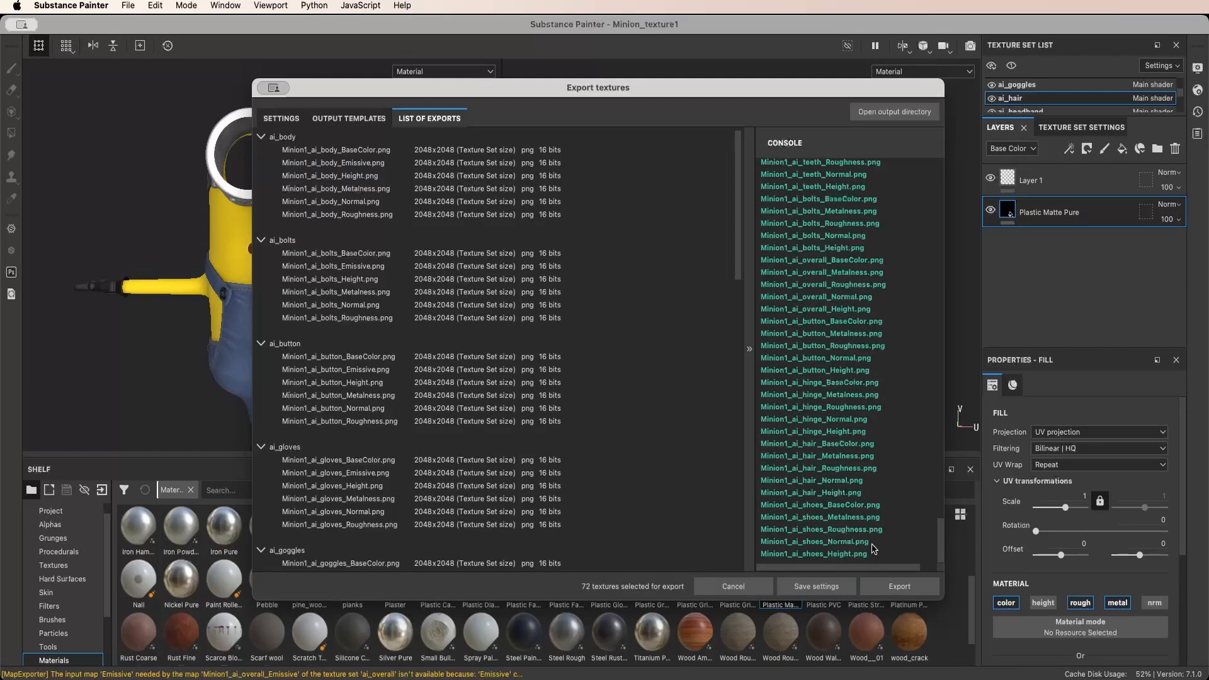
{"action": "left_click", "coordinate": [733, 587]}
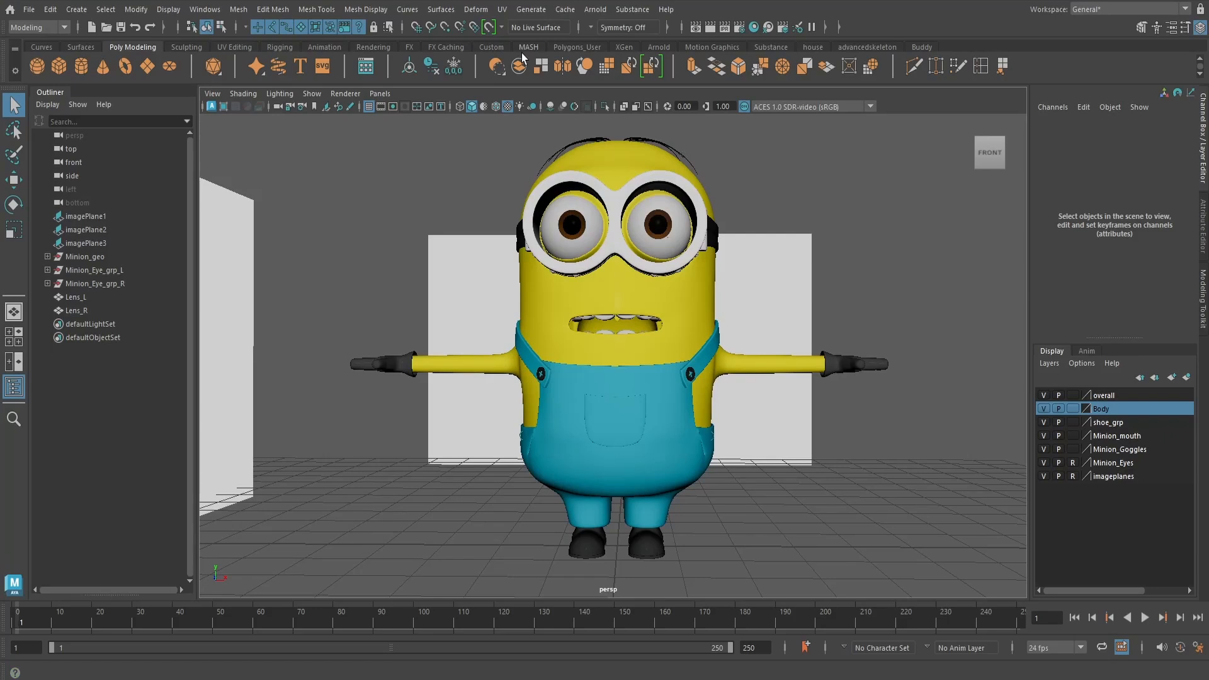
Check in the Plug-in Manager that the Substance plug-ins are loaded, filtering by "substance", and close the manager
{"action": "left_click", "coordinate": [771, 46]}
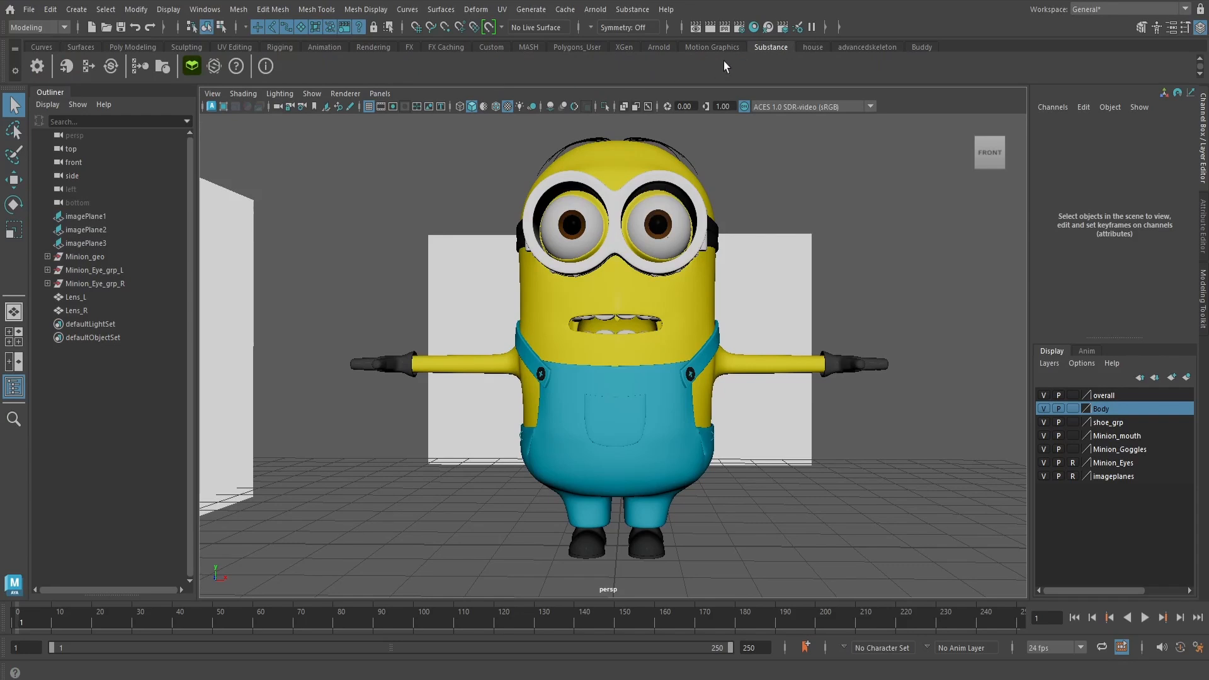
{"action": "left_click", "coordinate": [205, 8]}
{"action": "mouse_move", "coordinate": [277, 157]}
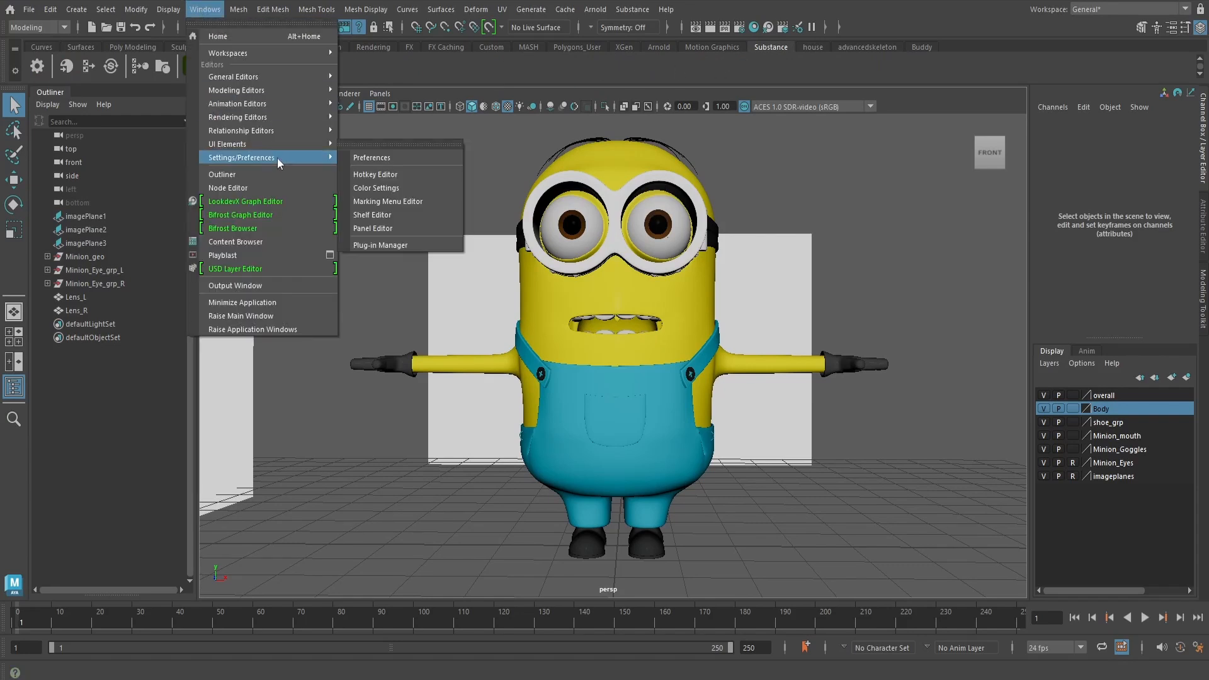
{"action": "left_click", "coordinate": [387, 247]}
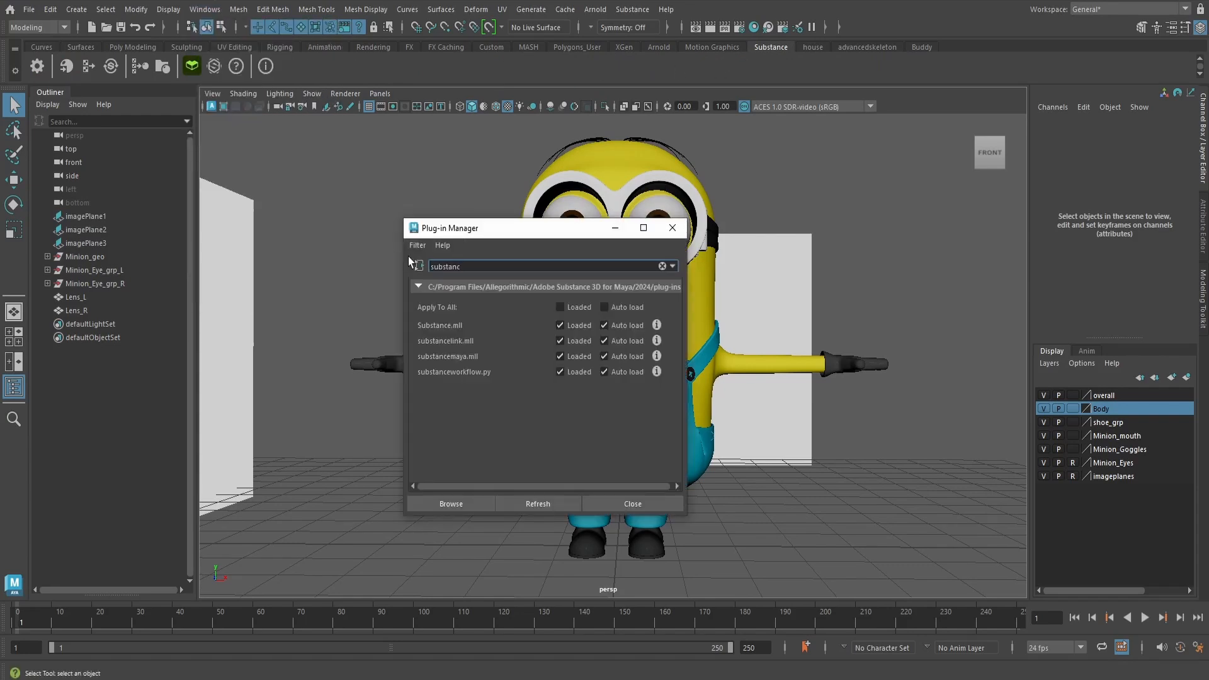
{"action": "left_click_drag", "start_coordinate": [469, 266], "coordinate": [425, 266]}
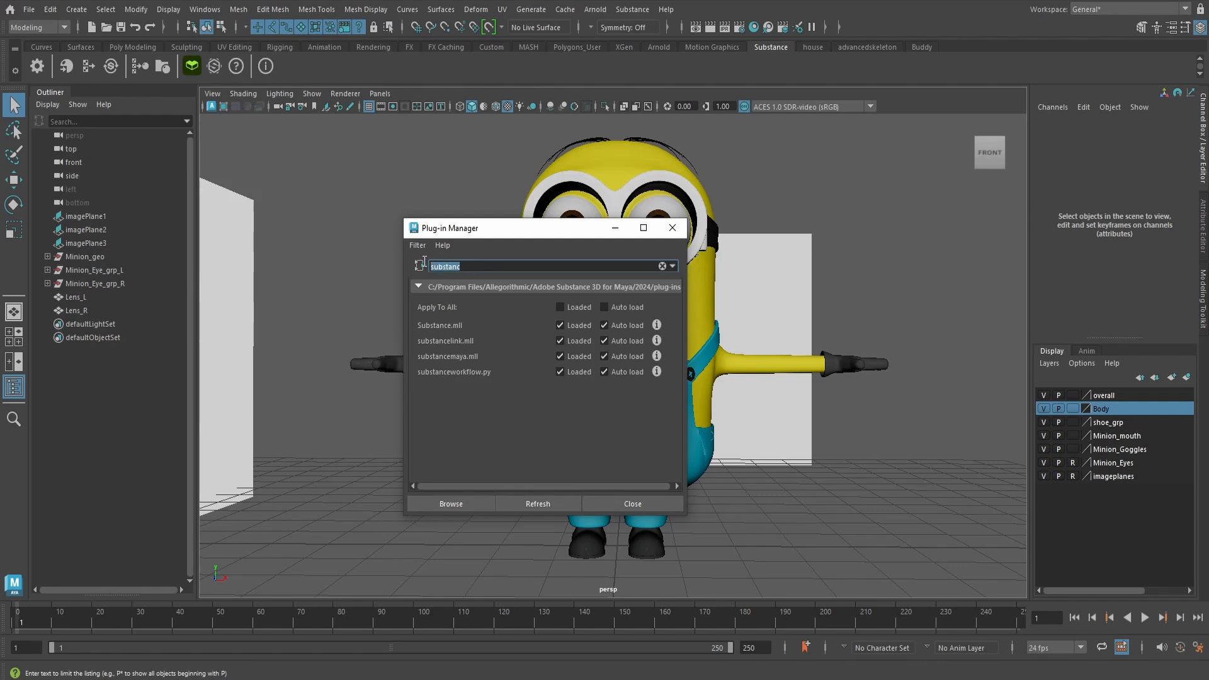
{"action": "type", "text": "sub"}
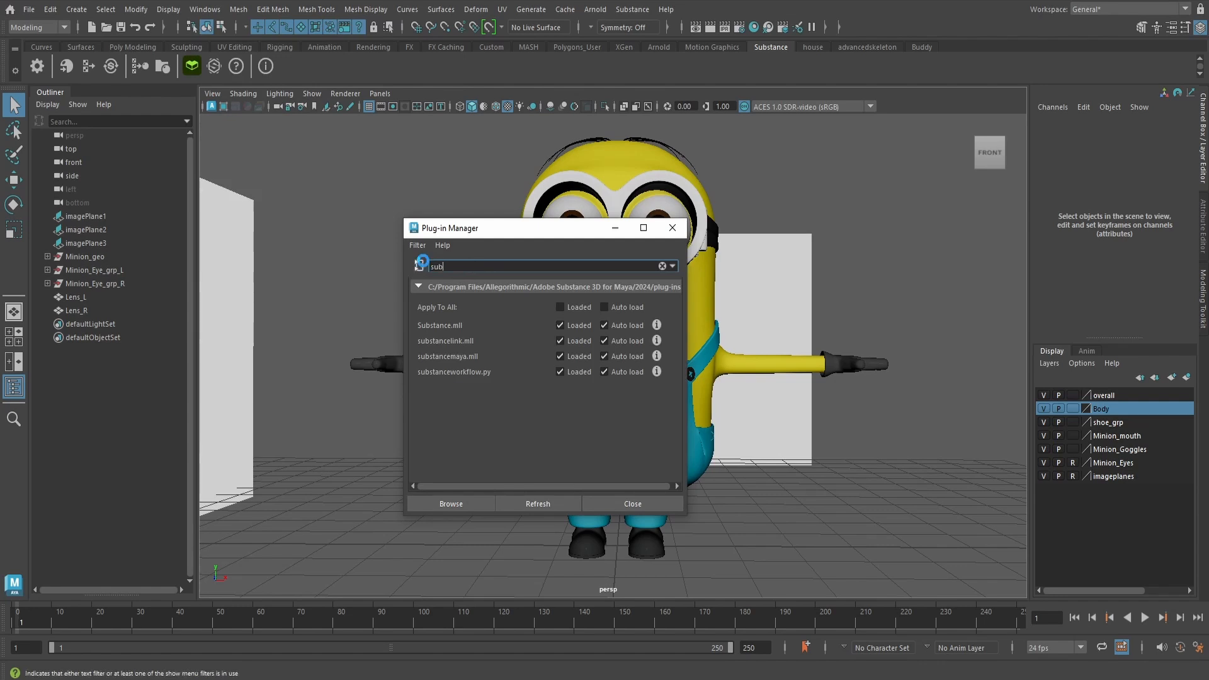
{"action": "type", "text": "stance"}
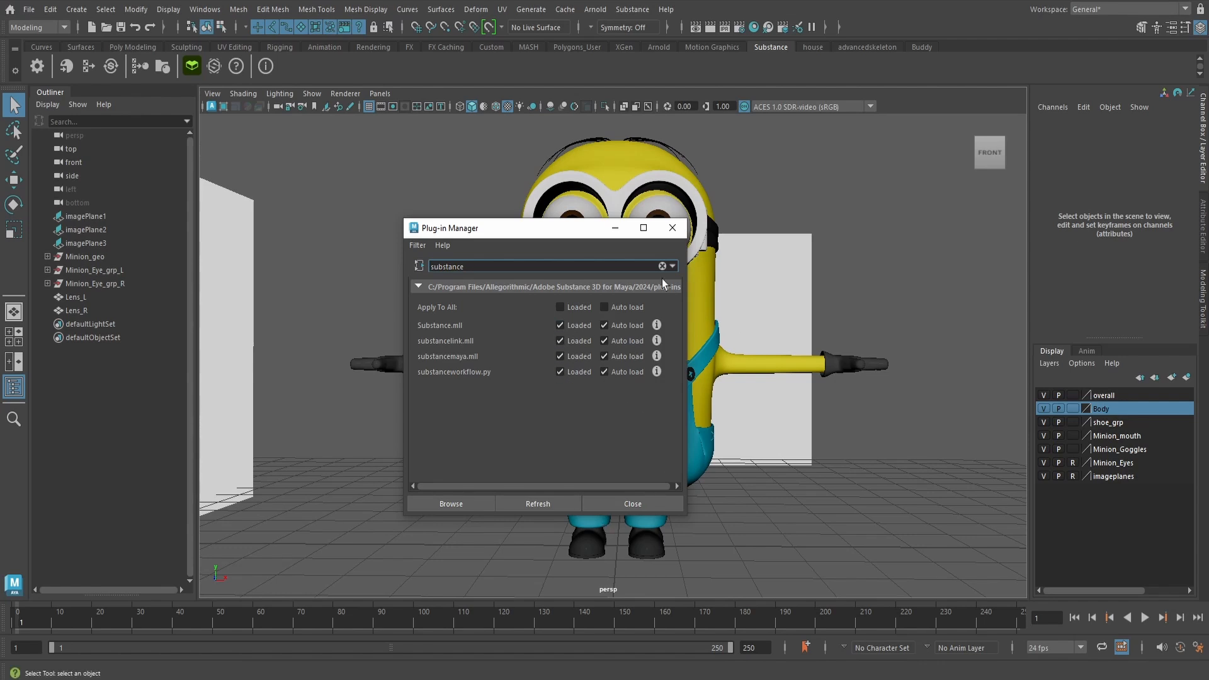
{"action": "left_click", "coordinate": [673, 227]}
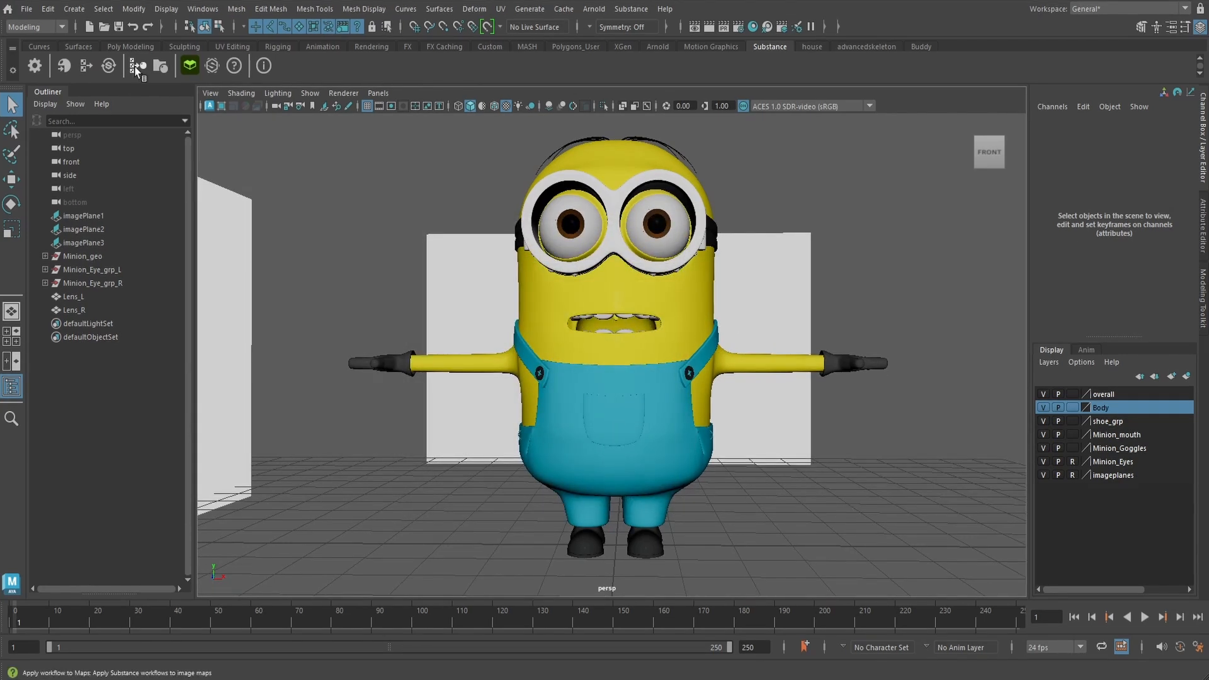
Start applying a Substance workflow to image maps and browse for multiple maps in the sourceimages/Minion_Substance_texture folder
{"action": "left_click", "coordinate": [136, 66]}
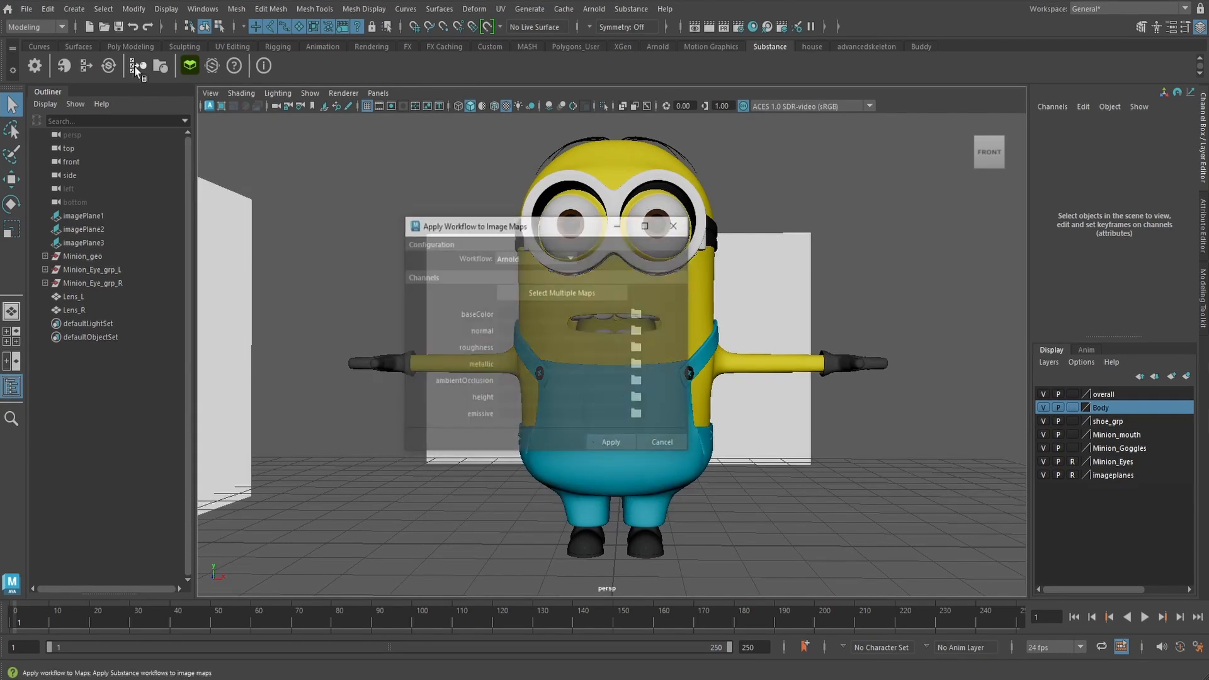
{"action": "left_click", "coordinate": [531, 293]}
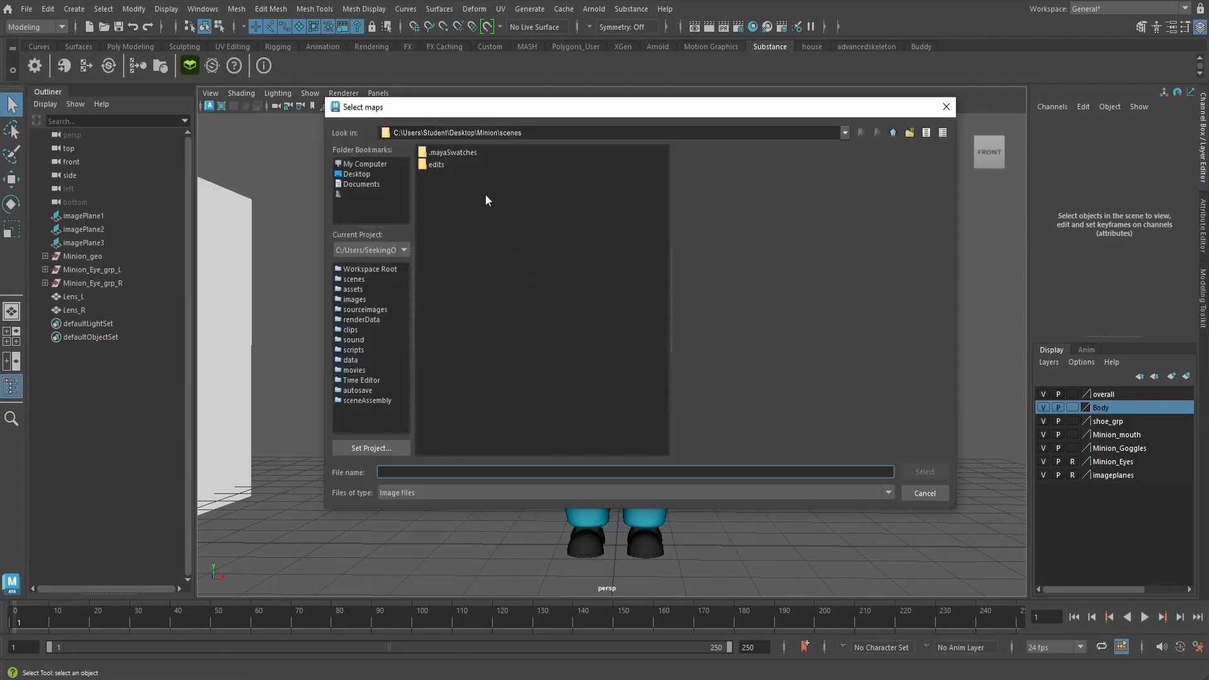
{"action": "left_click", "coordinate": [893, 133]}
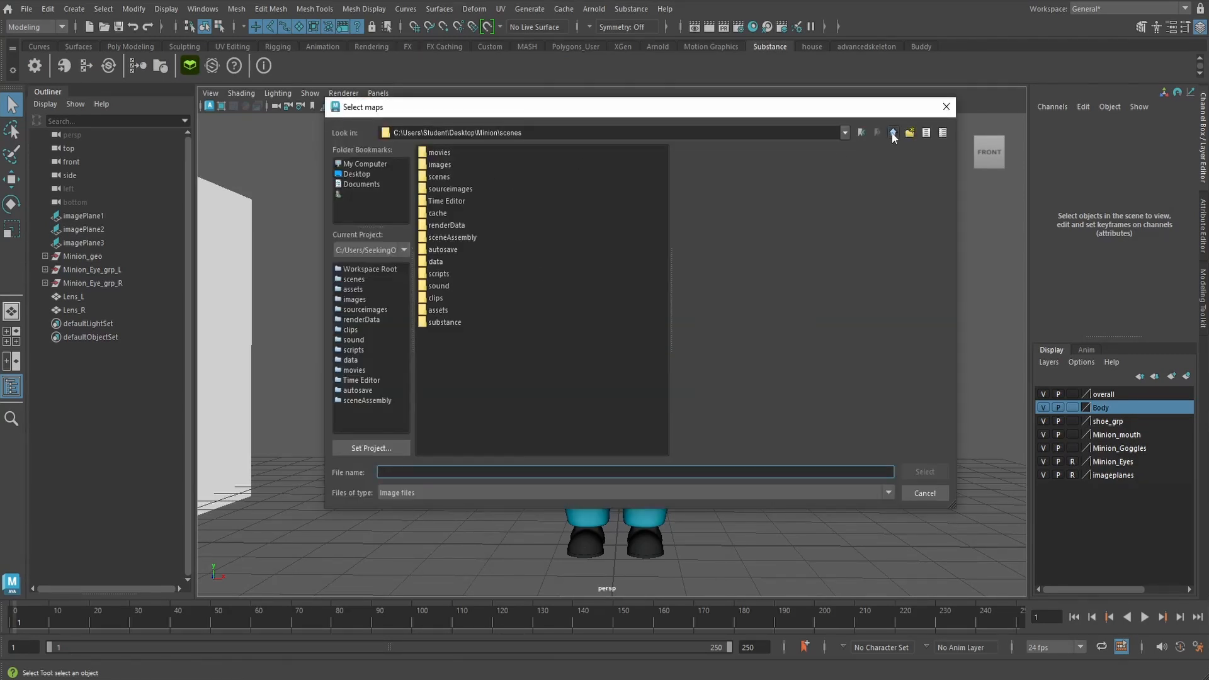
{"action": "double_click", "coordinate": [451, 189]}
{"action": "left_click", "coordinate": [451, 189], "text": "shift"}
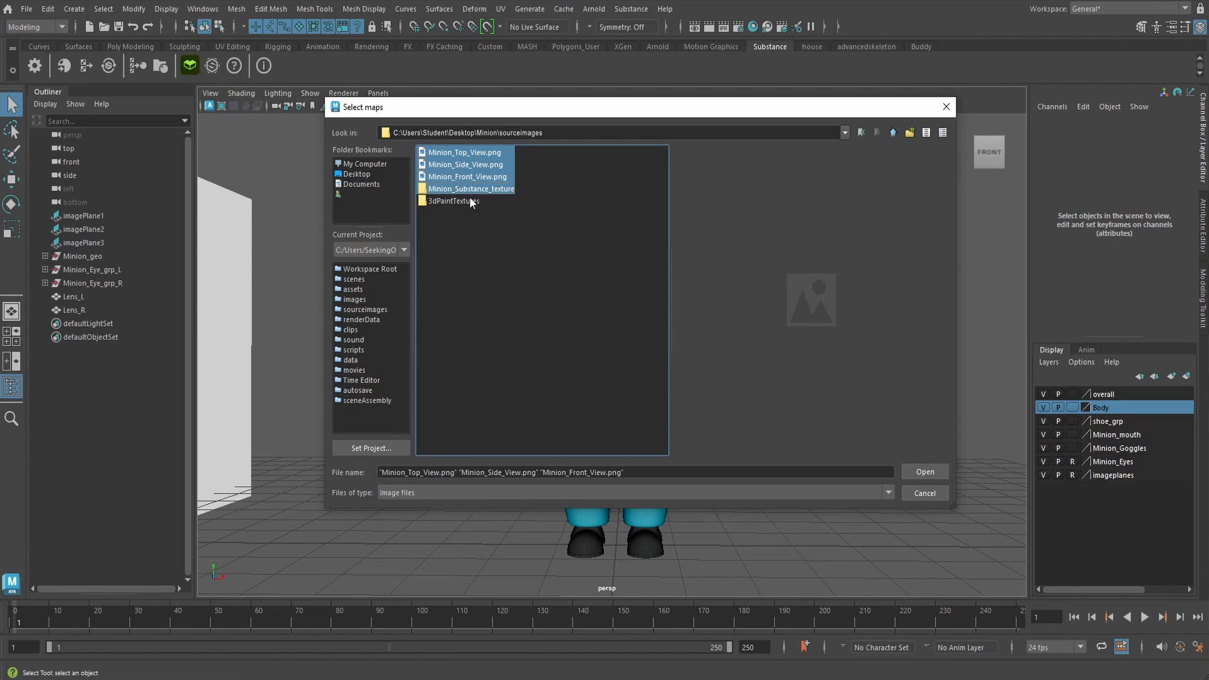
{"action": "double_click", "coordinate": [462, 189]}
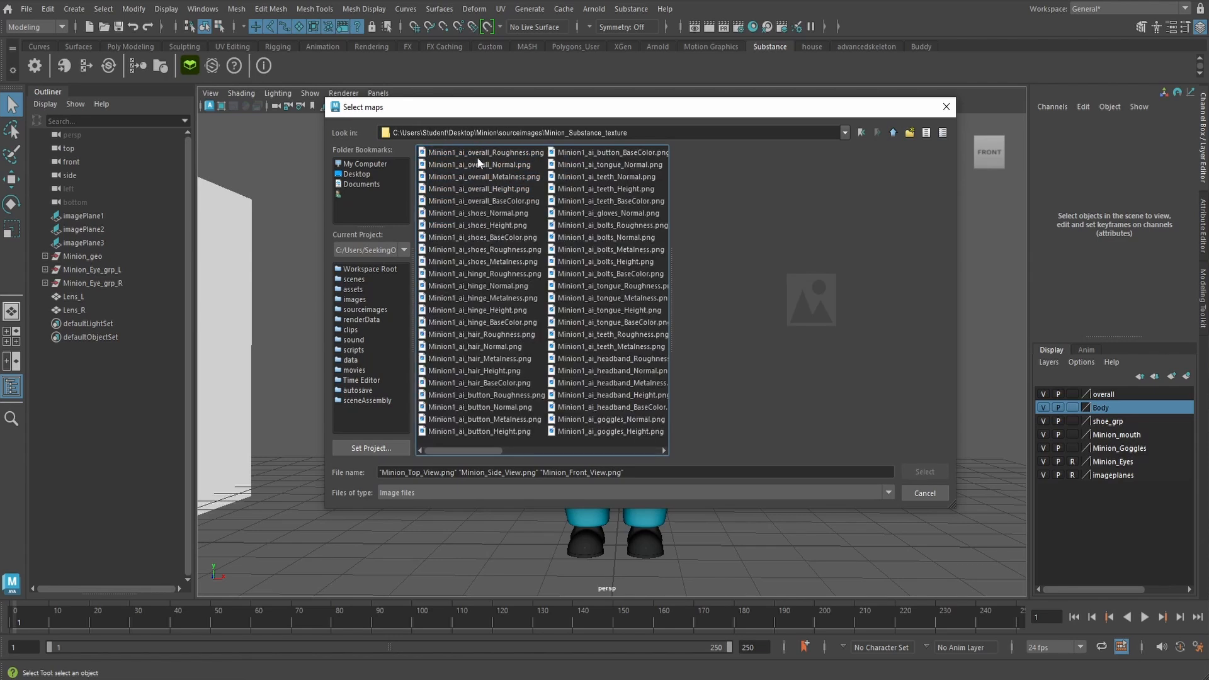
{"action": "left_click_drag", "start_coordinate": [466, 451], "coordinate": [592, 450]}
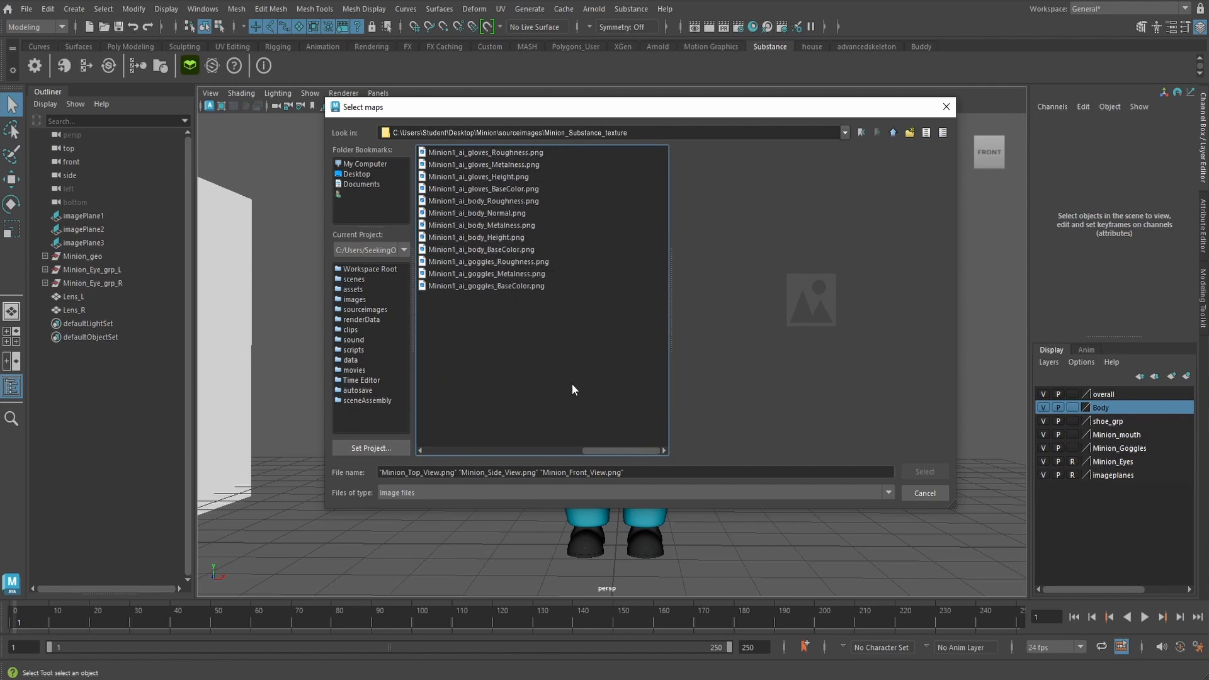
Load the Minion1_ai_body Roughness, Normal, Metalness and BaseColor maps and apply the Arnold workflow to them
{"action": "left_click", "coordinate": [501, 201]}
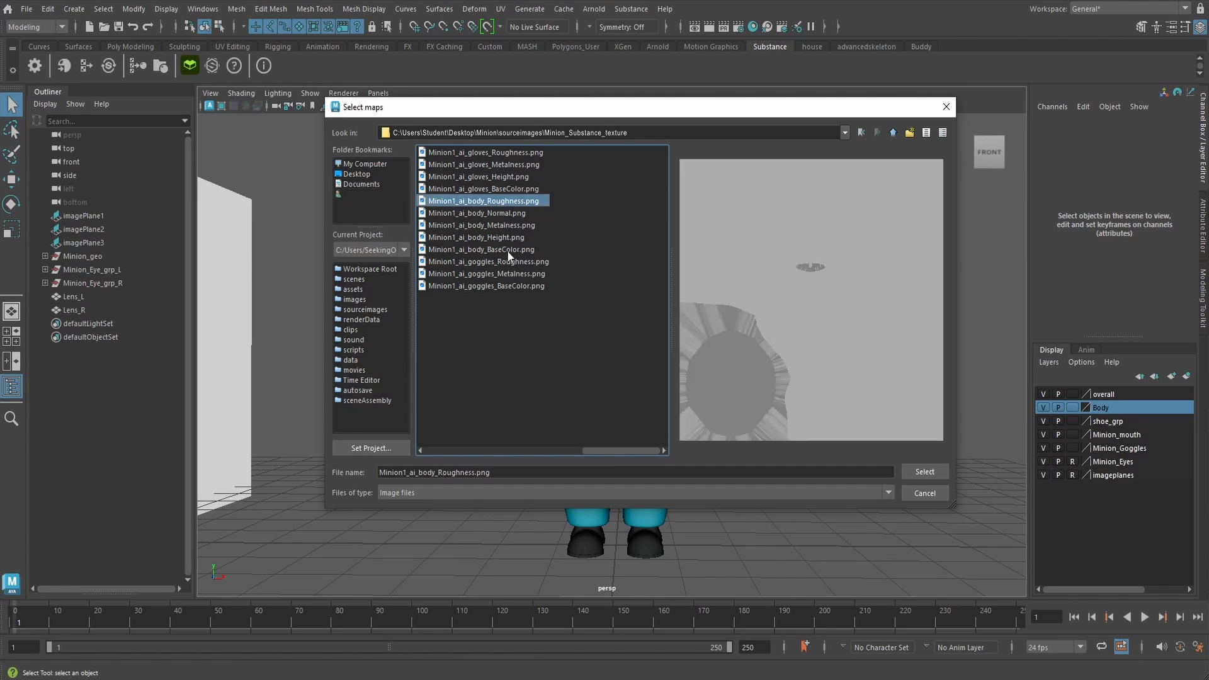
{"action": "left_click", "coordinate": [502, 214], "text": "ctrl"}
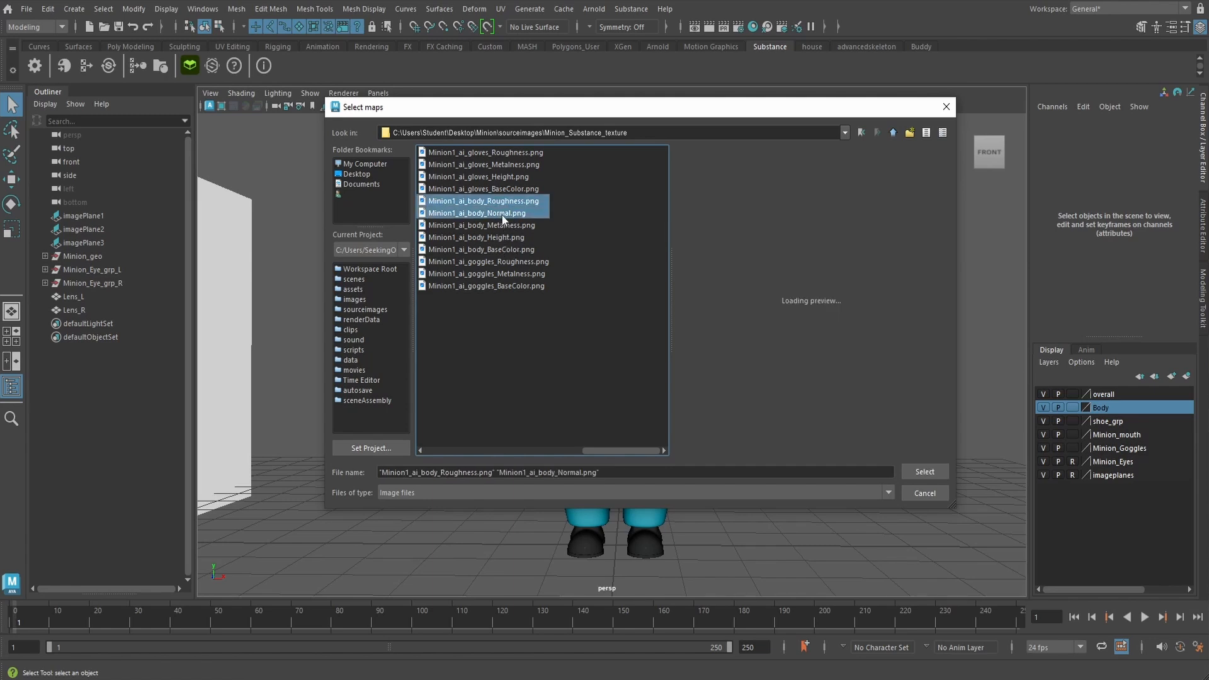
{"action": "left_click", "coordinate": [504, 226], "text": "ctrl"}
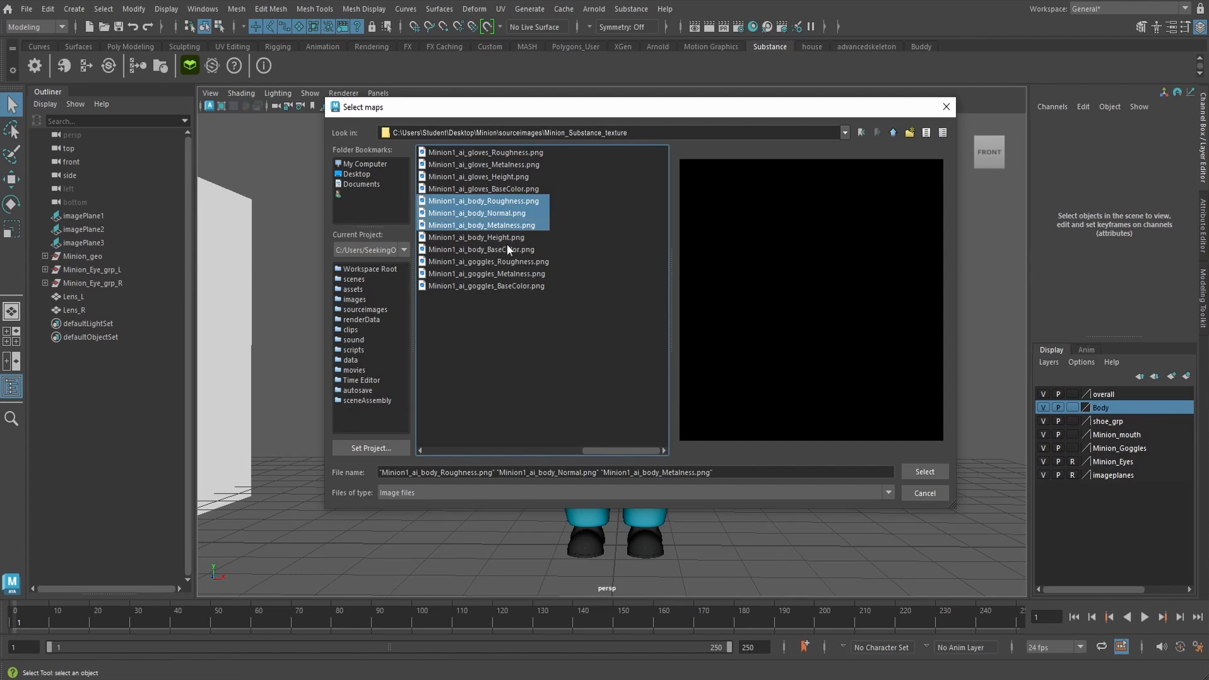
{"action": "left_click", "coordinate": [502, 251], "text": "ctrl"}
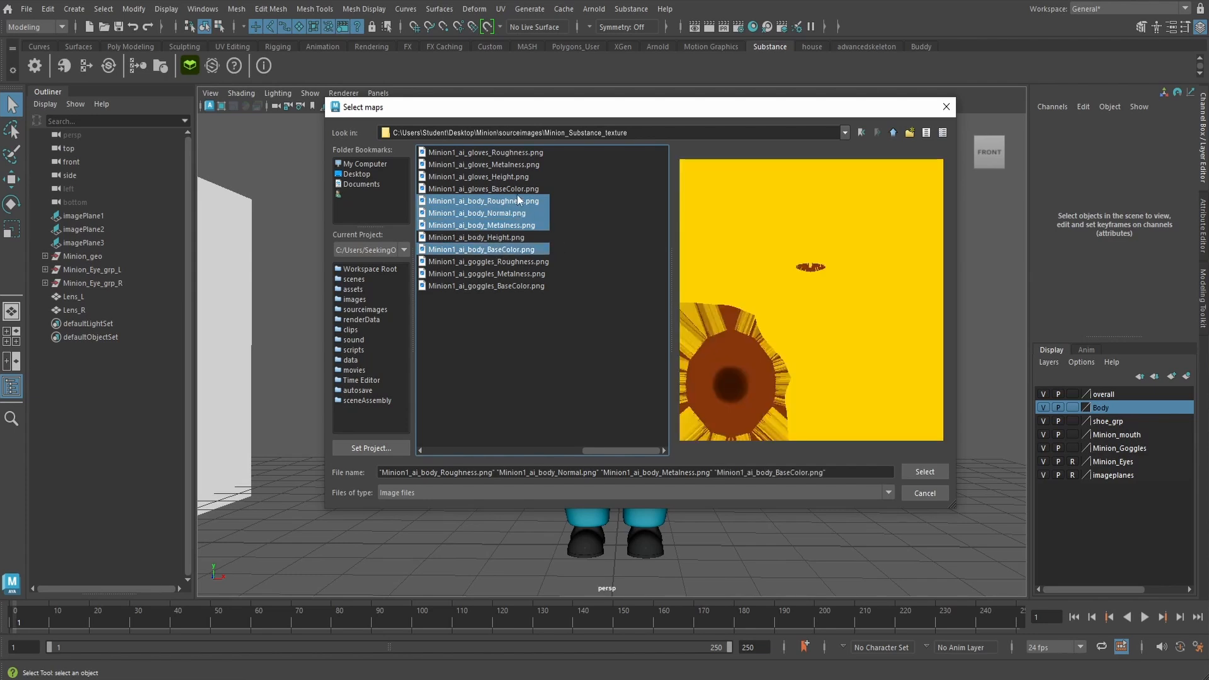
{"action": "left_click", "coordinate": [922, 472]}
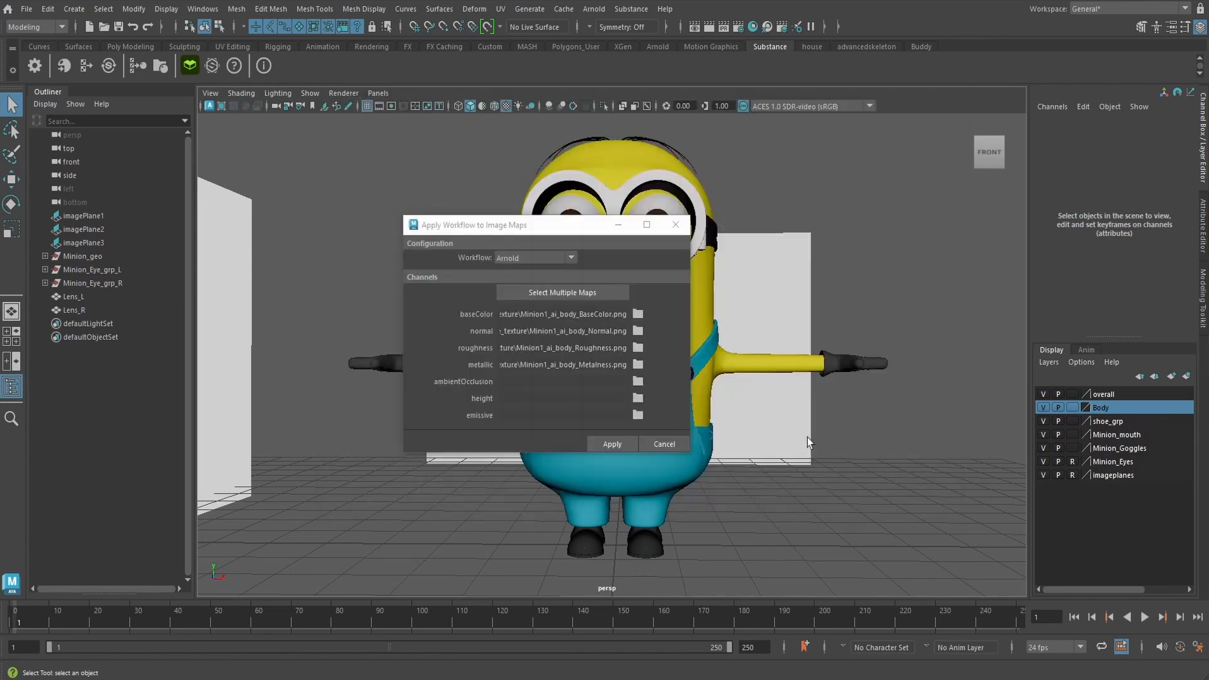
{"action": "left_click", "coordinate": [613, 444]}
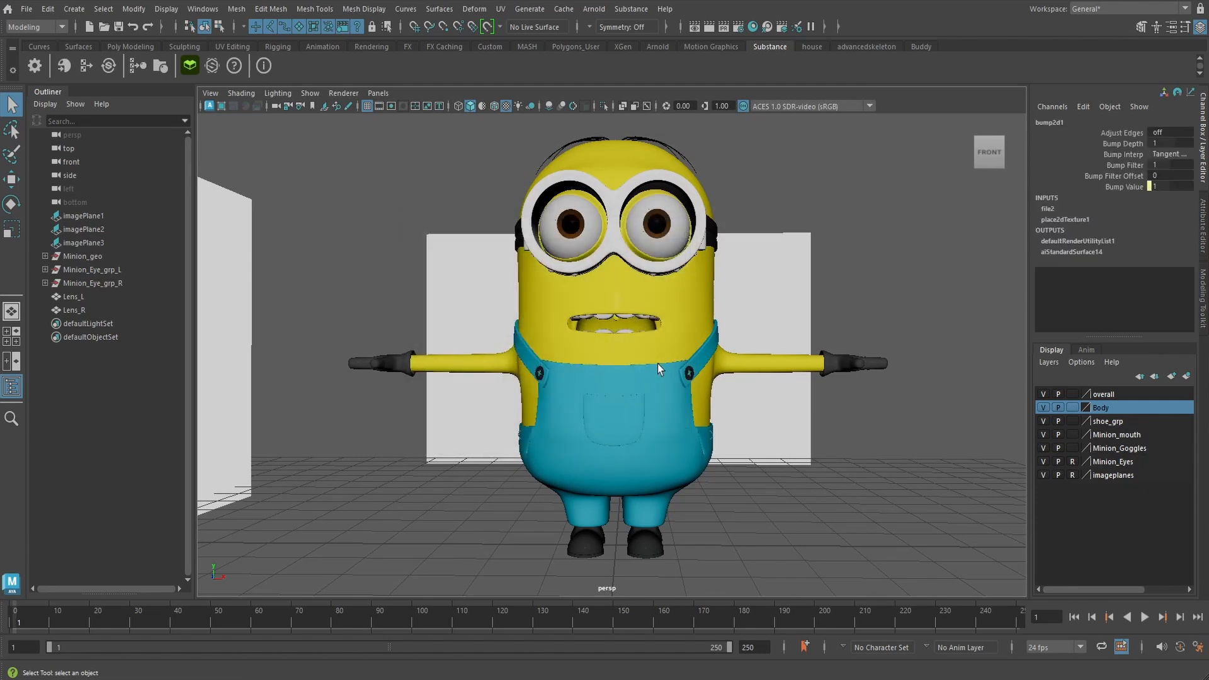
Rename the body's new aiStandardSurface material in Hypershade to ai_Minion_Body
{"action": "left_click", "coordinate": [752, 26]}
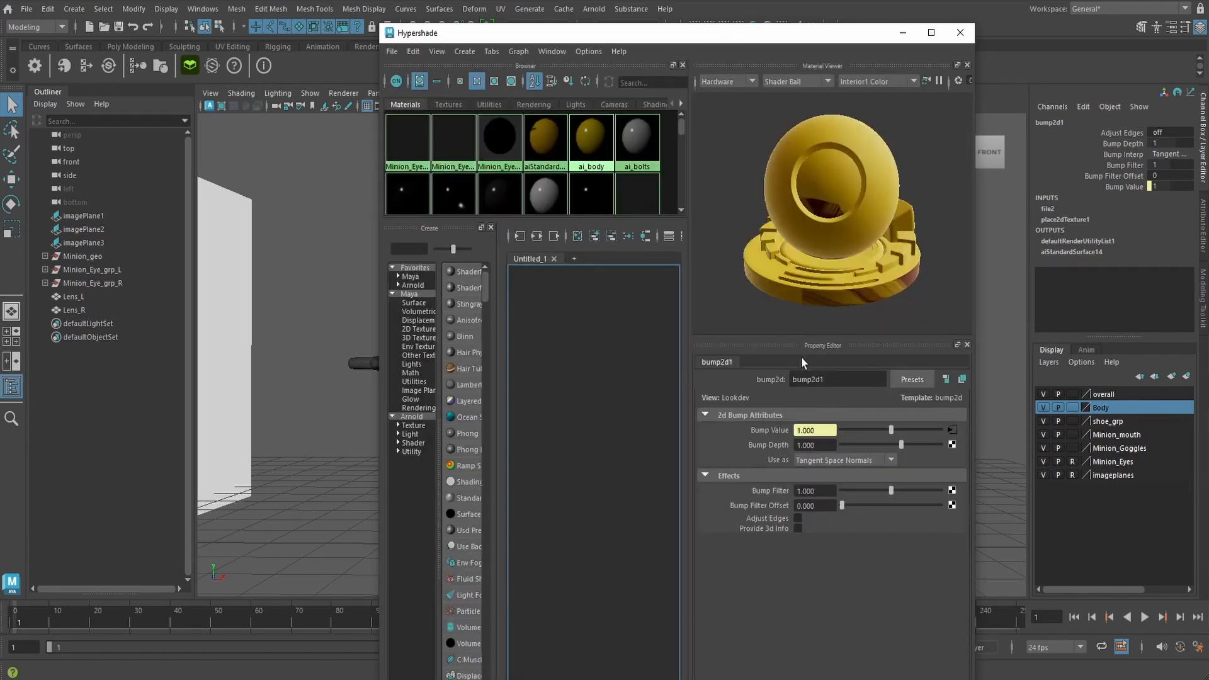
{"action": "left_click", "coordinate": [542, 142]}
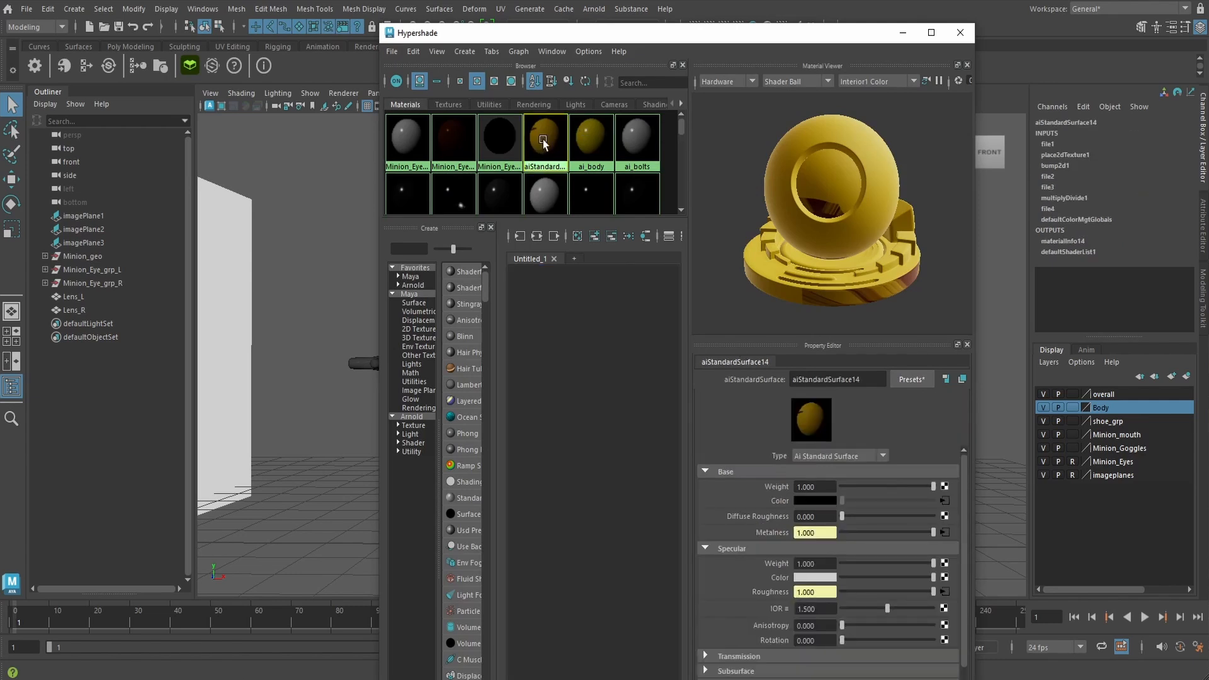
{"action": "left_click_drag", "start_coordinate": [865, 379], "coordinate": [797, 376]}
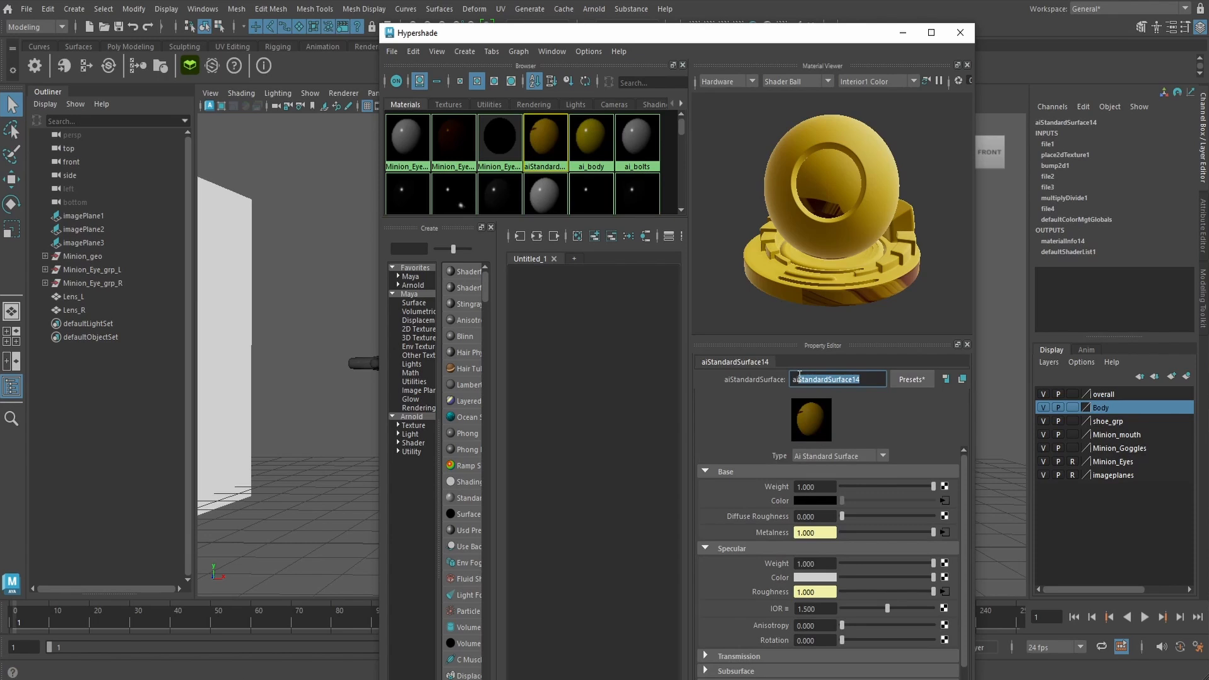
{"action": "key", "text": "BackSpace"}
{"action": "type", "text": "_Minion_Body"}
{"action": "key", "text": "Return"}
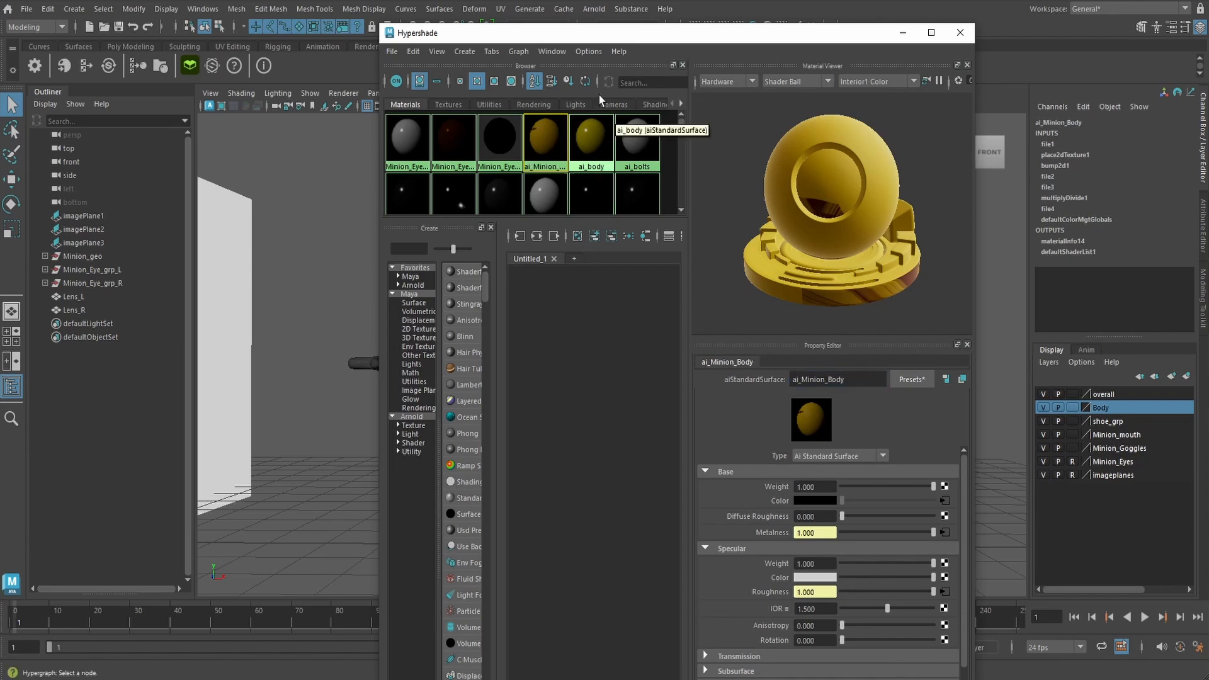
Assign the ai_Minion_Body material to the Minion's body mesh, check it on the model and close Hypershade
{"action": "left_click_drag", "start_coordinate": [502, 38], "coordinate": [819, 55]}
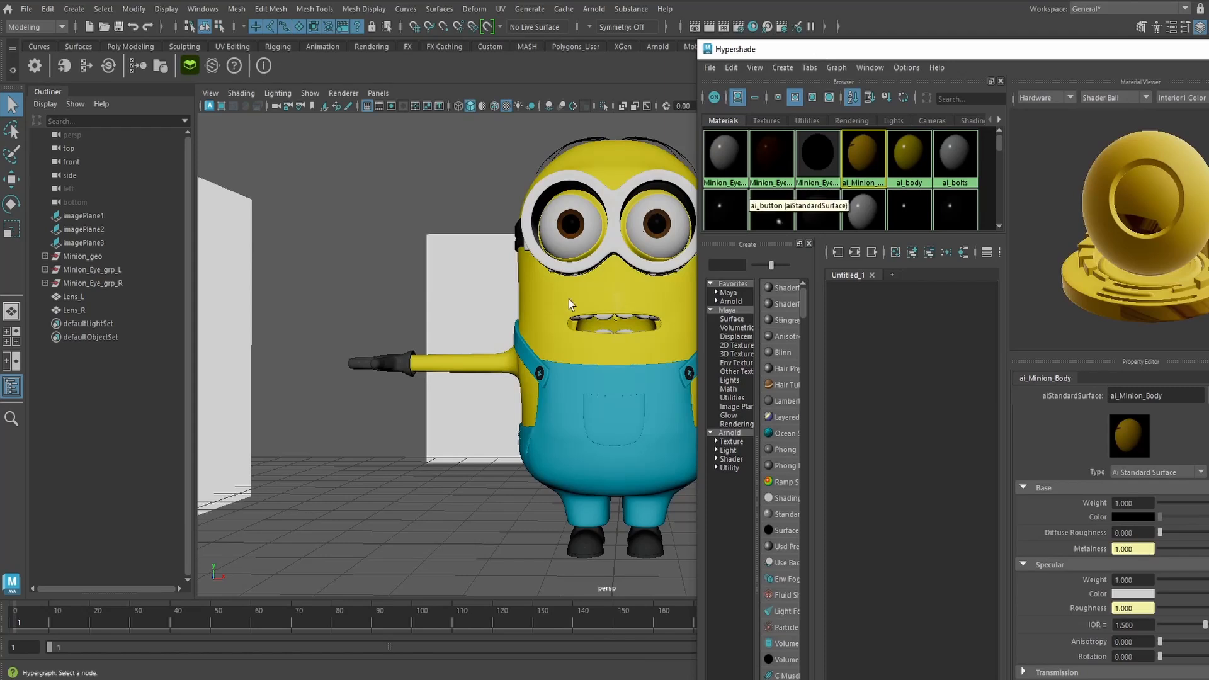
{"action": "left_click", "coordinate": [540, 304]}
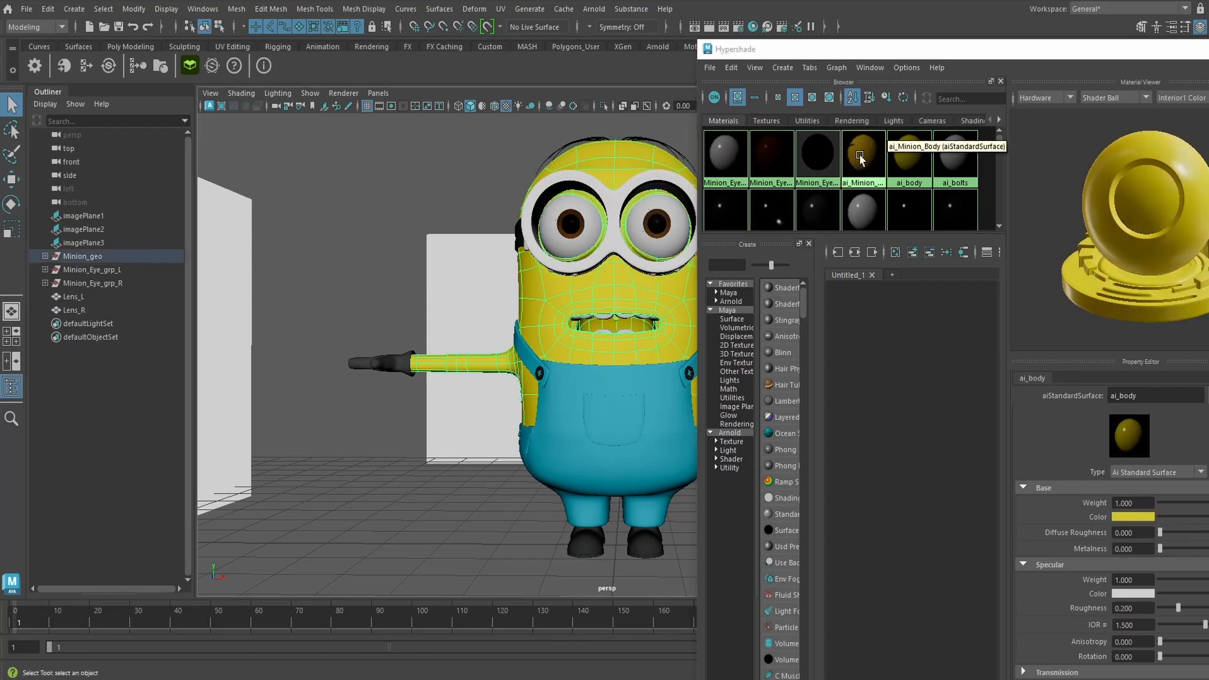
{"action": "right_click_drag", "start_coordinate": [861, 158], "coordinate": [851, 121]}
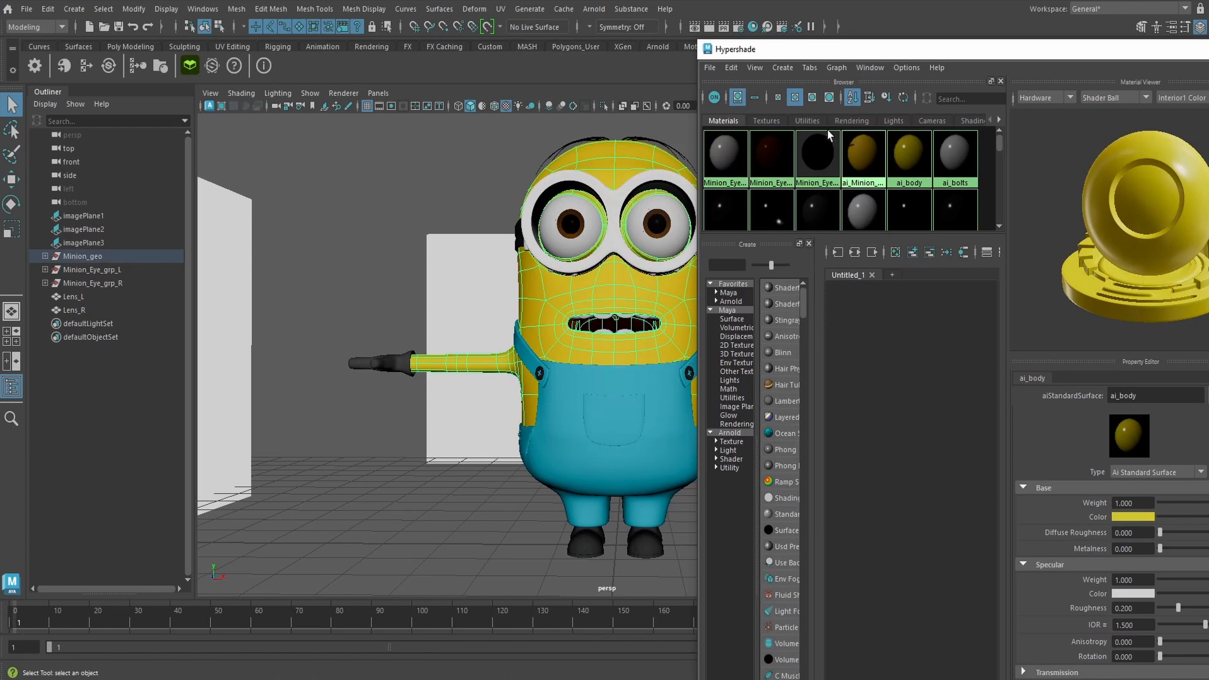
{"action": "left_click_drag", "start_coordinate": [1002, 53], "coordinate": [994, 214]}
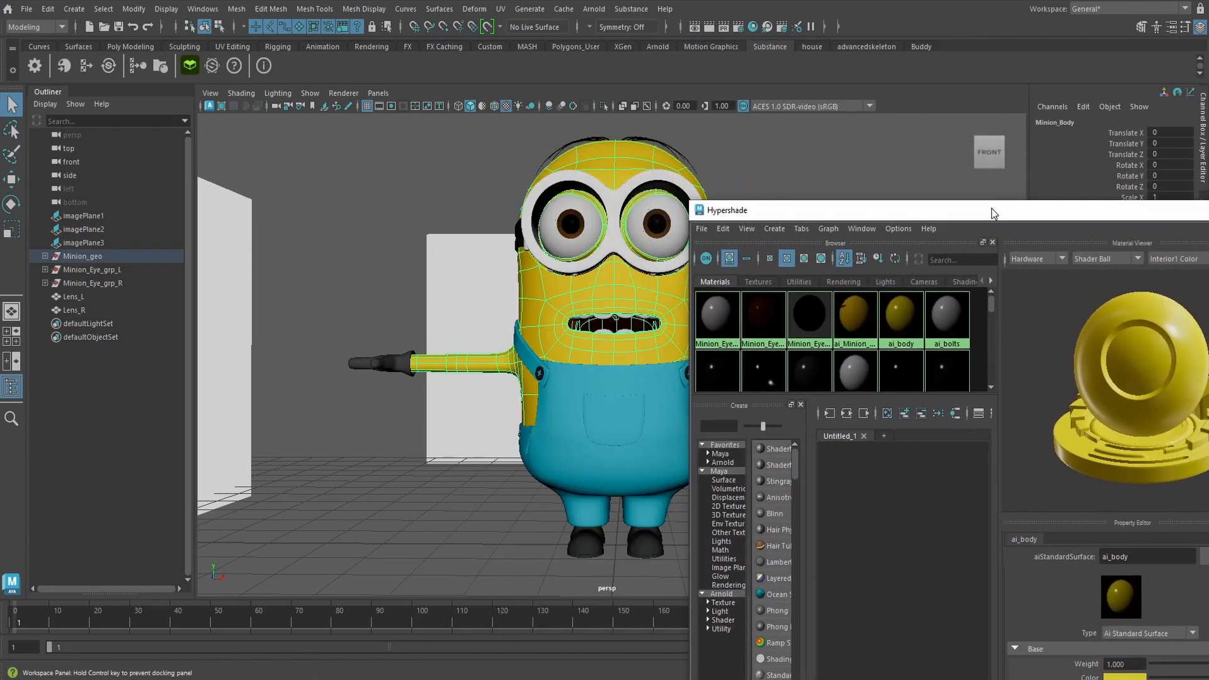
{"action": "left_click", "coordinate": [813, 152]}
{"action": "middle_click_drag", "start_coordinate": [718, 183], "coordinate": [595, 189], "text": "alt"}
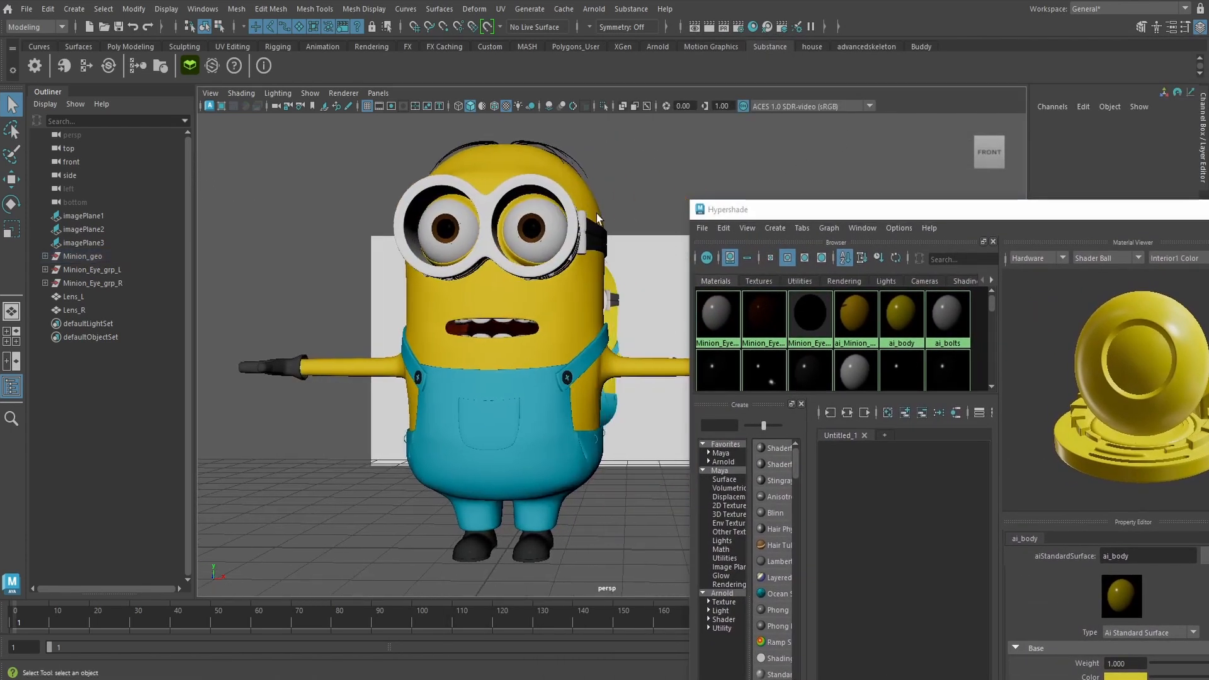
{"action": "mouse_move", "coordinate": [721, 161]}
{"action": "left_mouse_down", "text": "alt"}
{"action": "mouse_move", "coordinate": [662, 158]}
{"action": "mouse_move", "coordinate": [709, 157]}
{"action": "left_mouse_up", "text": "alt"}
{"action": "left_click_drag", "start_coordinate": [853, 209], "coordinate": [627, 122]}
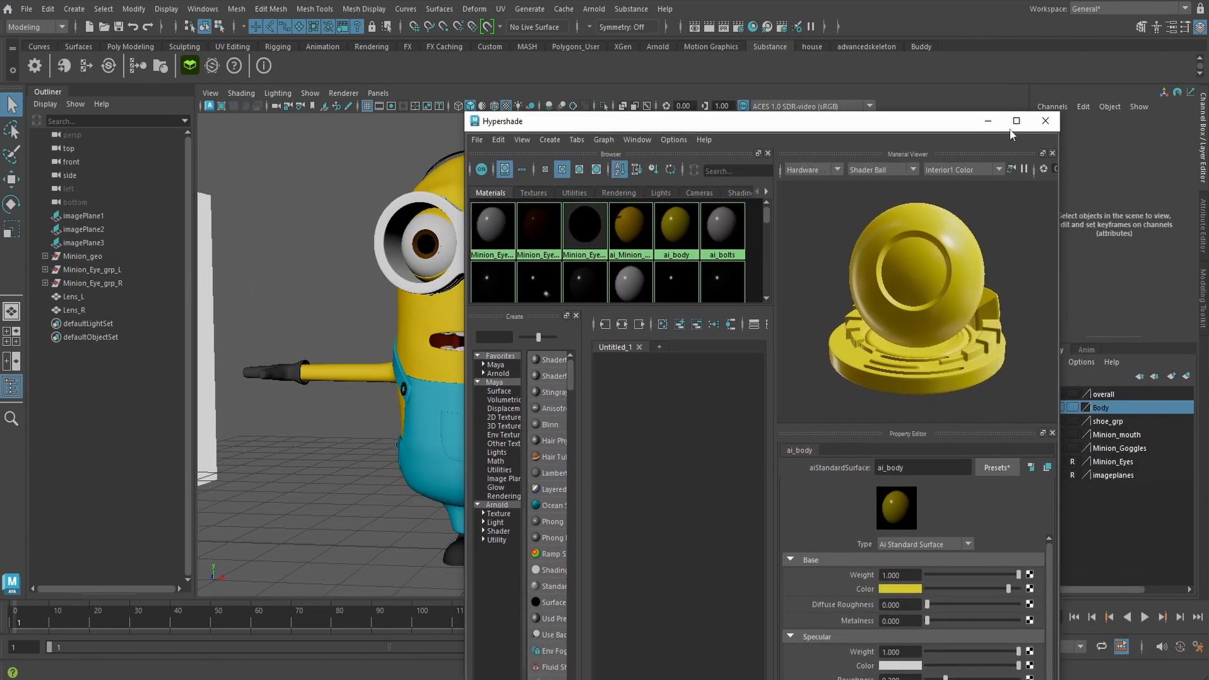
{"action": "left_click", "coordinate": [1044, 127]}
{"action": "left_click_drag", "start_coordinate": [772, 251], "coordinate": [813, 247], "text": "alt"}
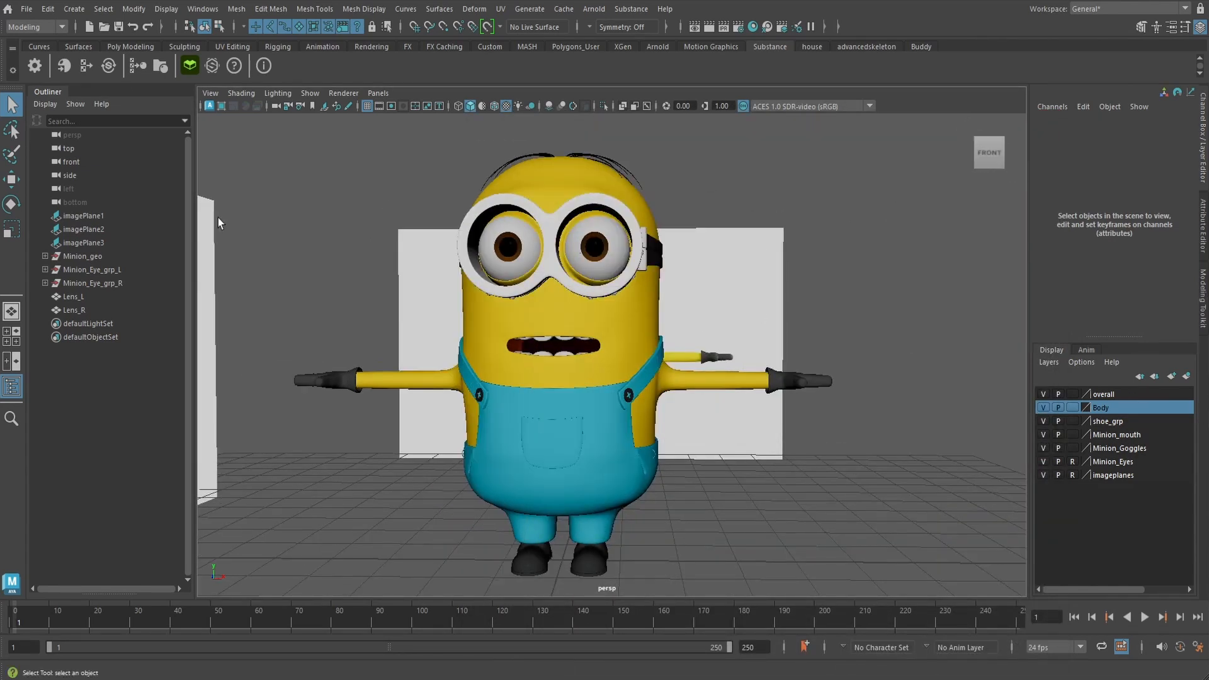
Start another Substance workflow for image maps and browse for multiple maps from the Minion project folder
{"action": "left_click", "coordinate": [159, 66]}
{"action": "left_click", "coordinate": [566, 293]}
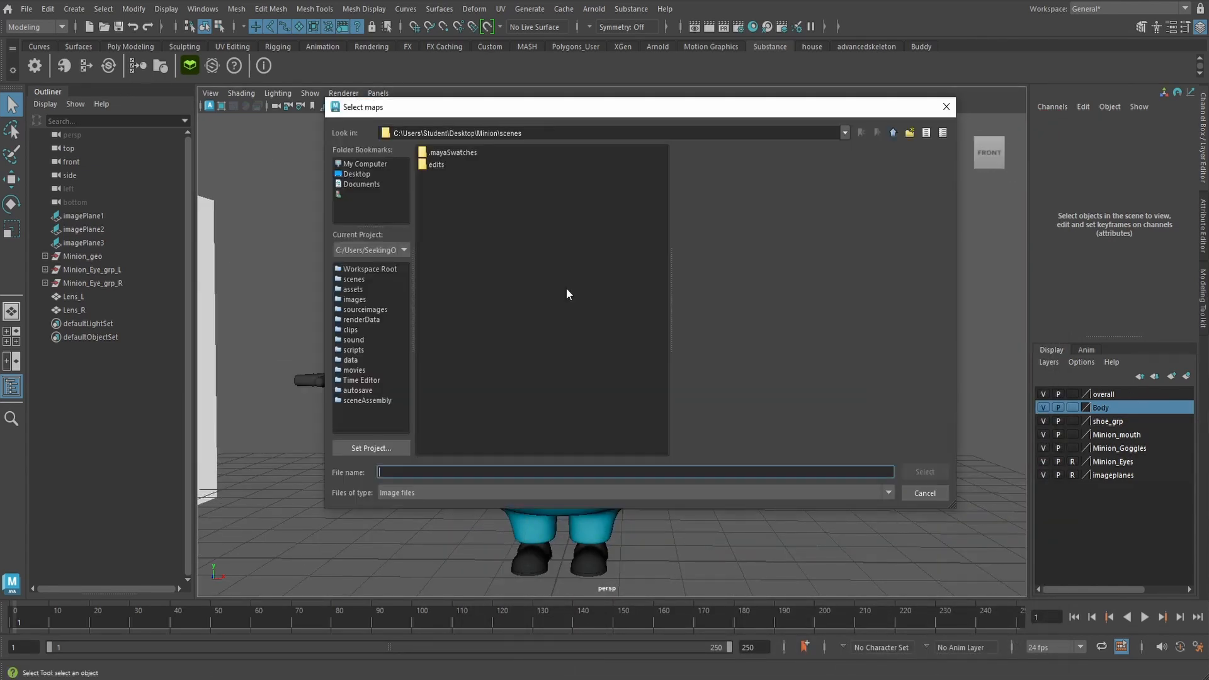
{"action": "left_click", "coordinate": [893, 133]}
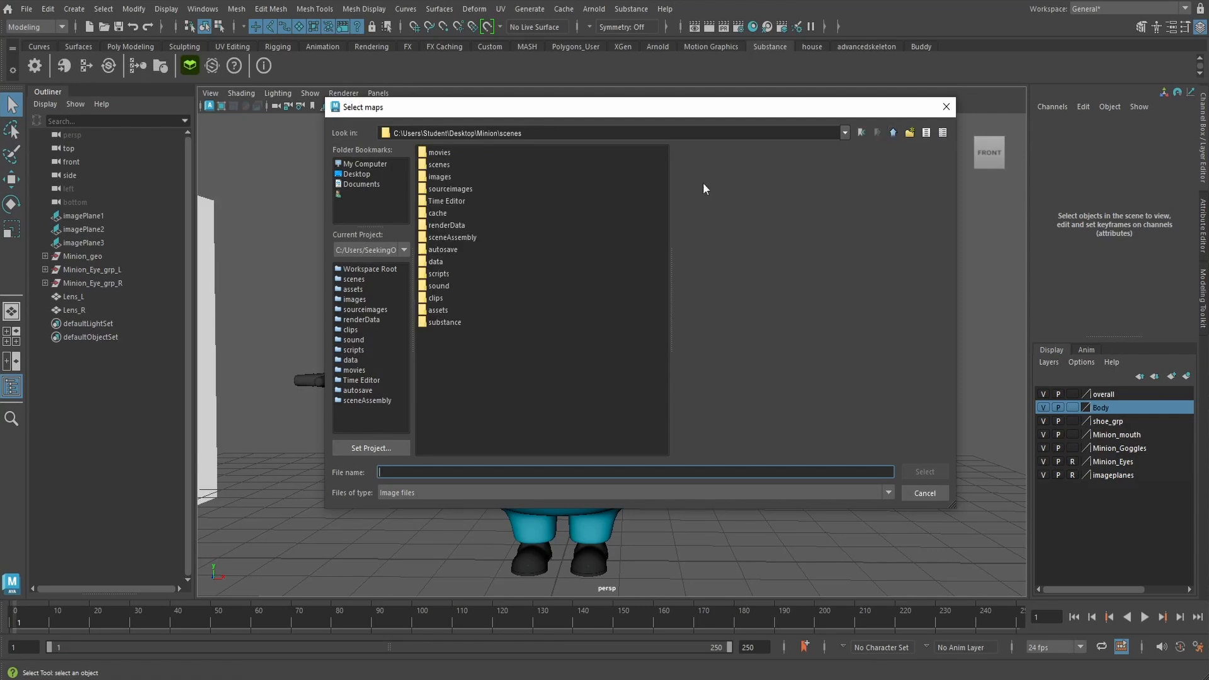
Apply the Substance workflow to the Minion1_ai_overall Roughness, Normal, Metalness and BaseColor maps from the sourceimages/Minion_Substance_texture folder
{"action": "double_click", "coordinate": [467, 189]}
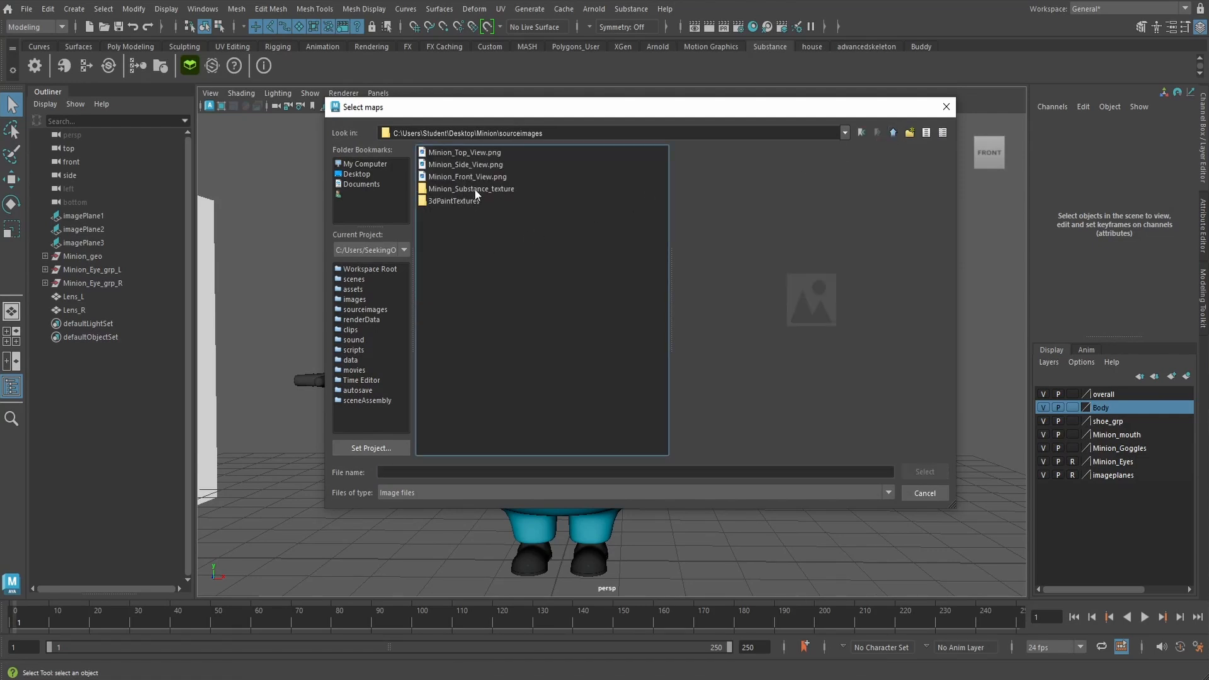
{"action": "double_click", "coordinate": [475, 188]}
{"action": "left_click", "coordinate": [487, 152]}
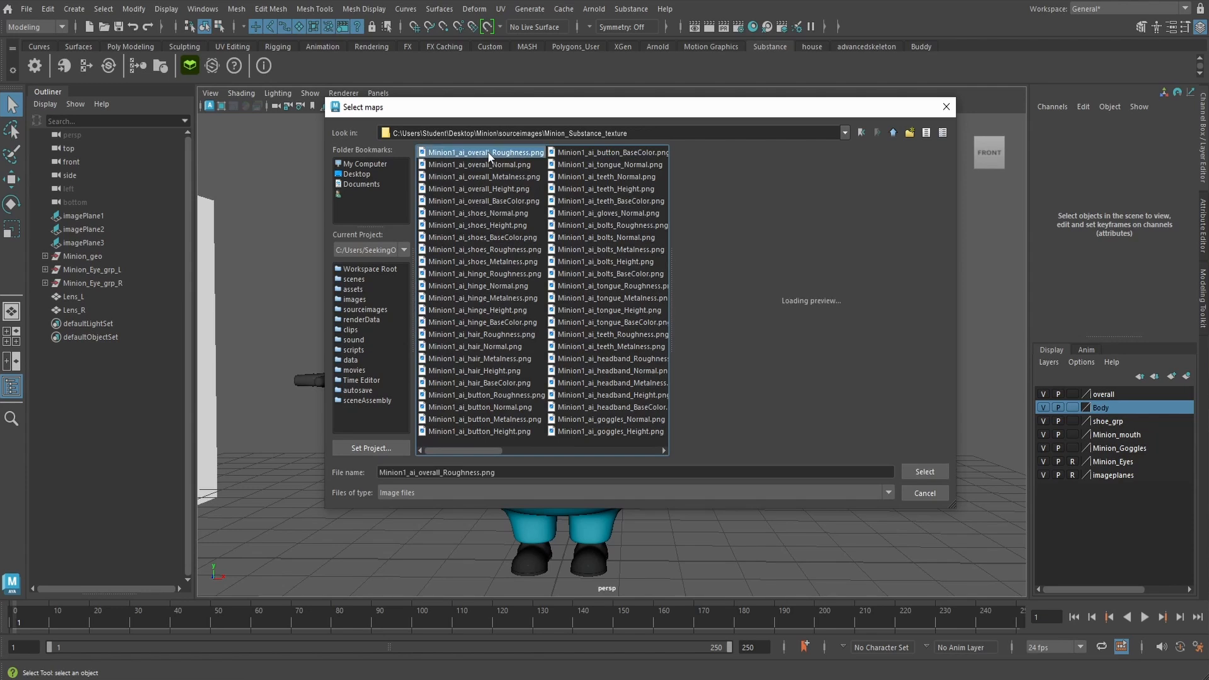
{"action": "left_click", "coordinate": [494, 165], "text": "ctrl"}
{"action": "left_click", "coordinate": [487, 177], "text": "ctrl"}
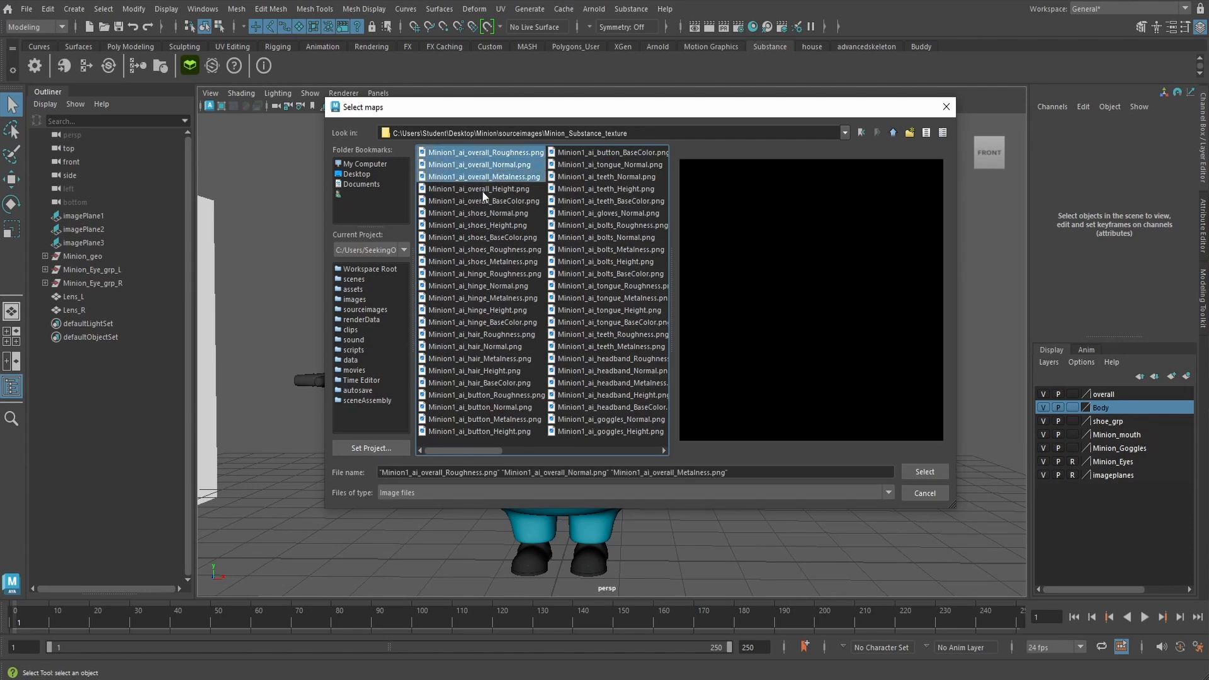
{"action": "left_click", "coordinate": [482, 190], "text": "ctrl"}
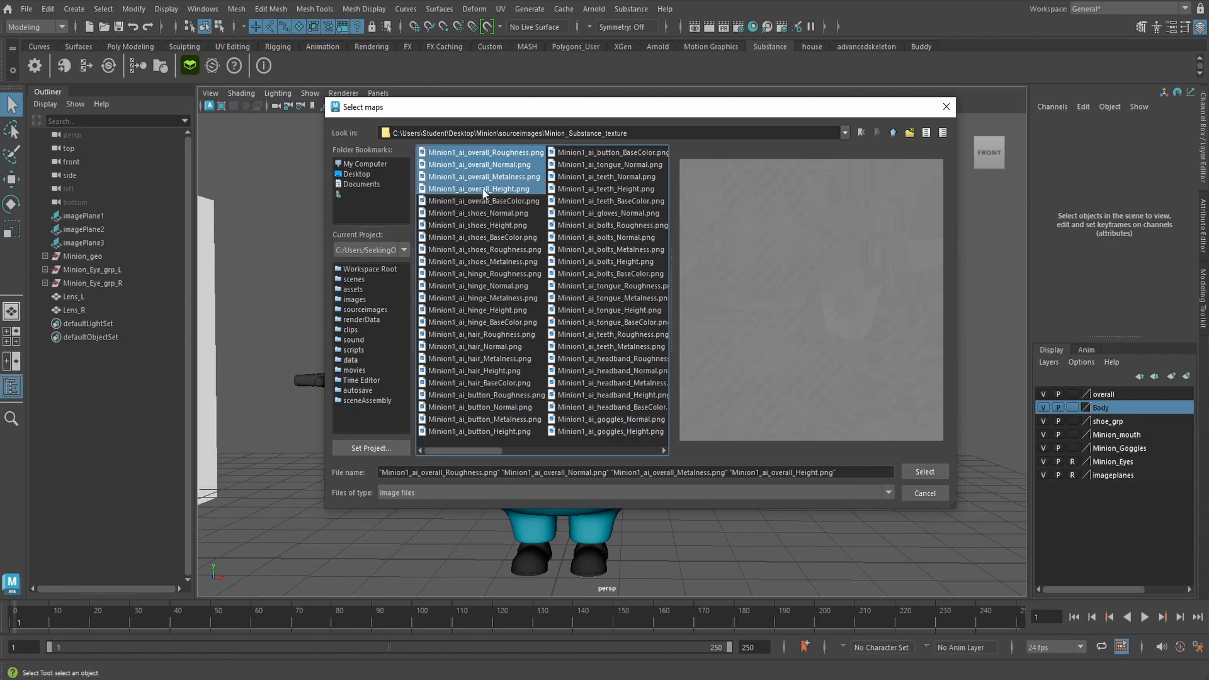
{"action": "left_click", "coordinate": [483, 191], "text": "ctrl"}
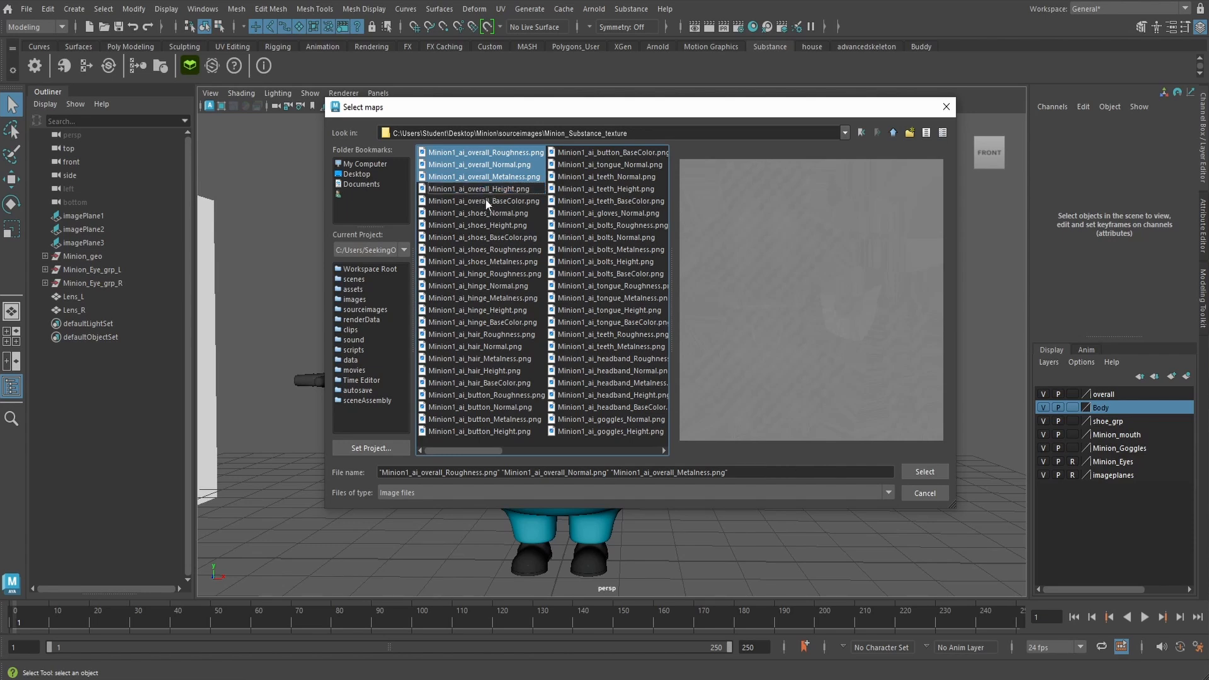
{"action": "left_click", "coordinate": [485, 200], "text": "ctrl"}
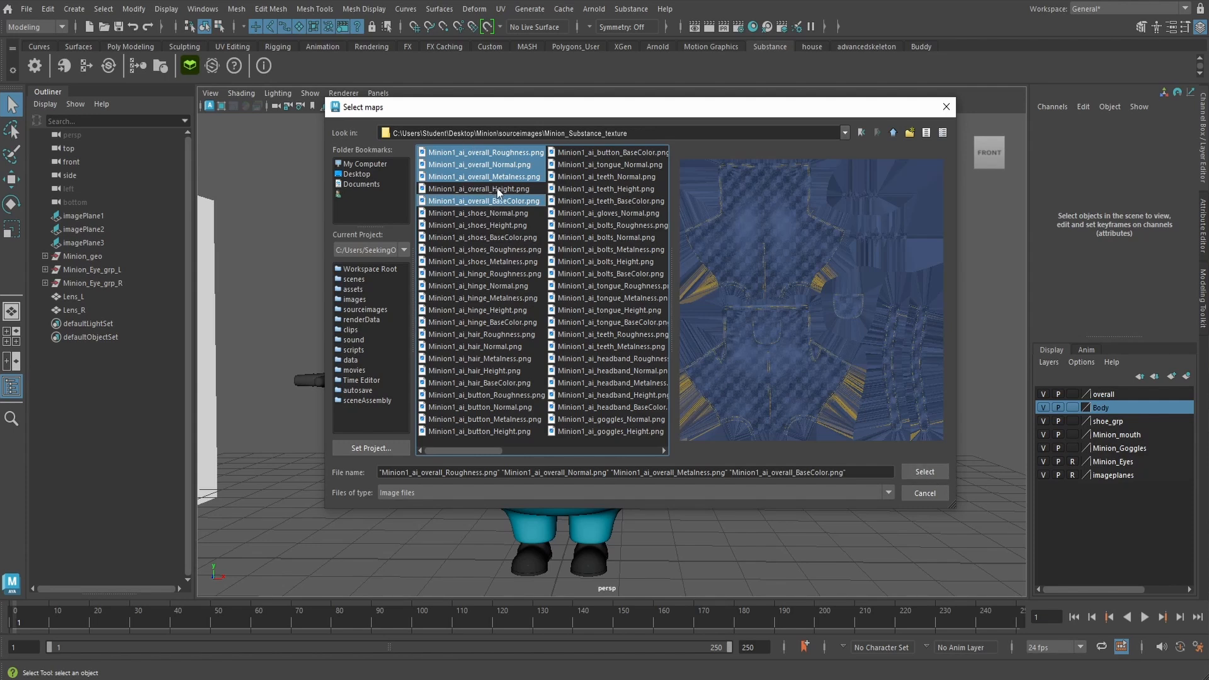
{"action": "left_click", "coordinate": [924, 473]}
{"action": "left_click", "coordinate": [611, 444]}
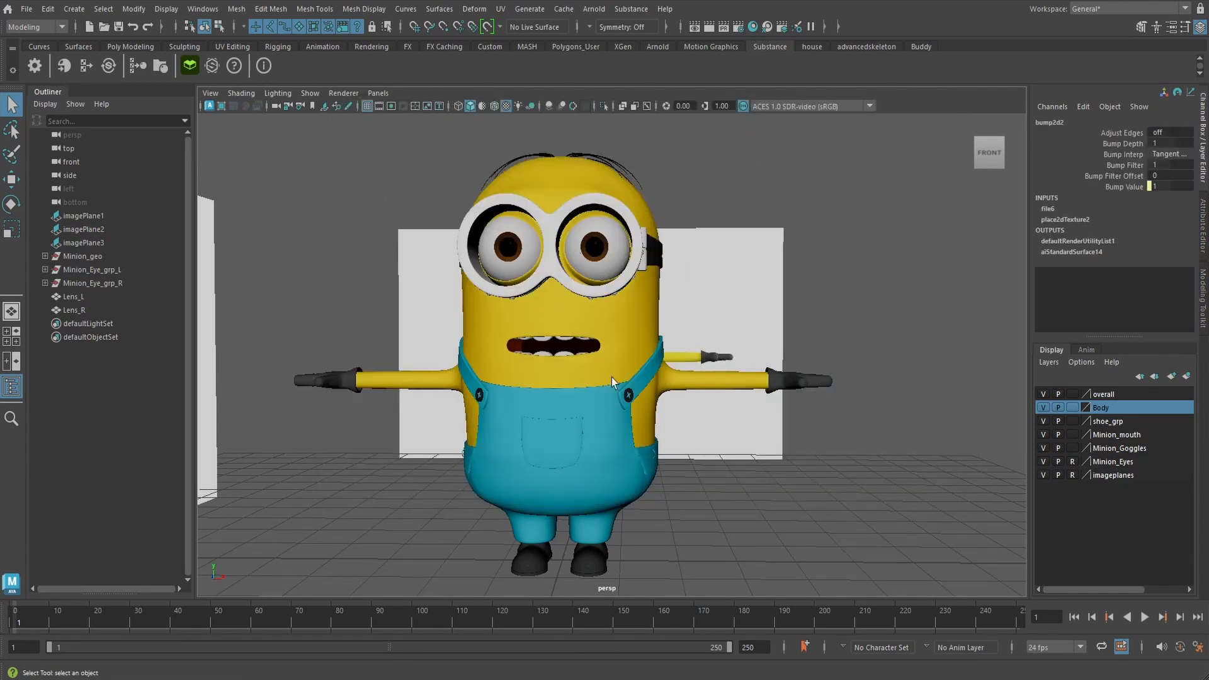
Rename the newly created denim aiStandardSurface material in Hypershade as ai_Minion_overall
{"action": "left_click", "coordinate": [753, 27]}
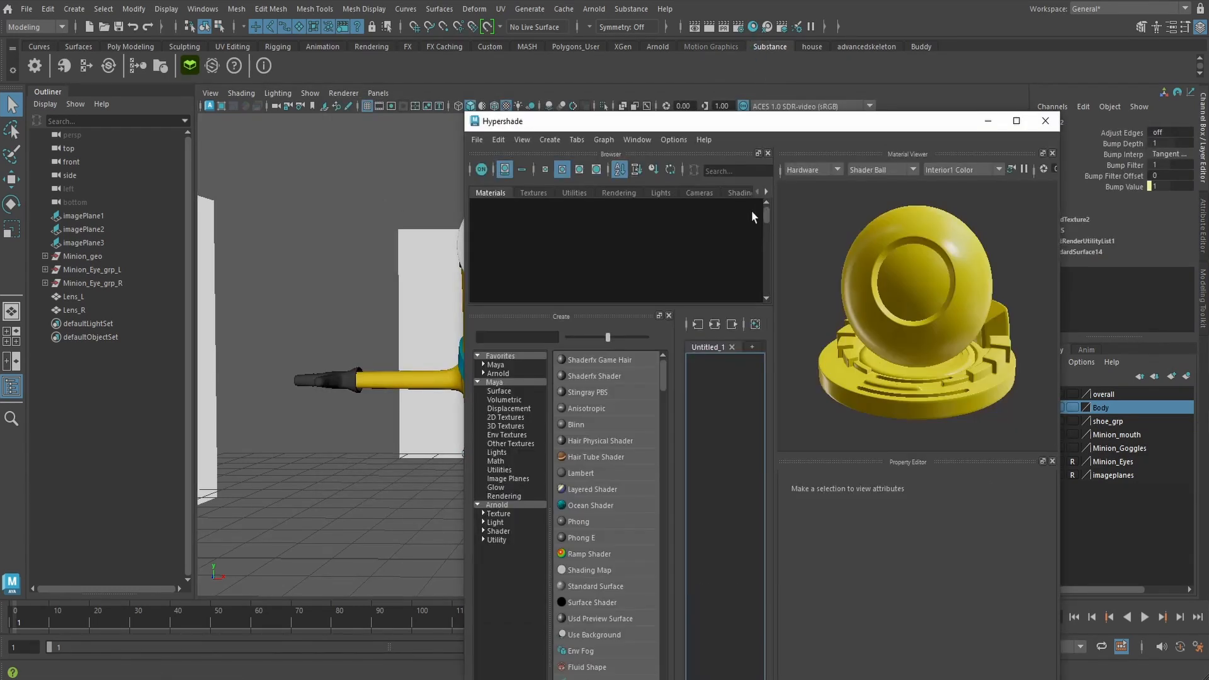
{"action": "left_click_drag", "start_coordinate": [647, 123], "coordinate": [710, 129]}
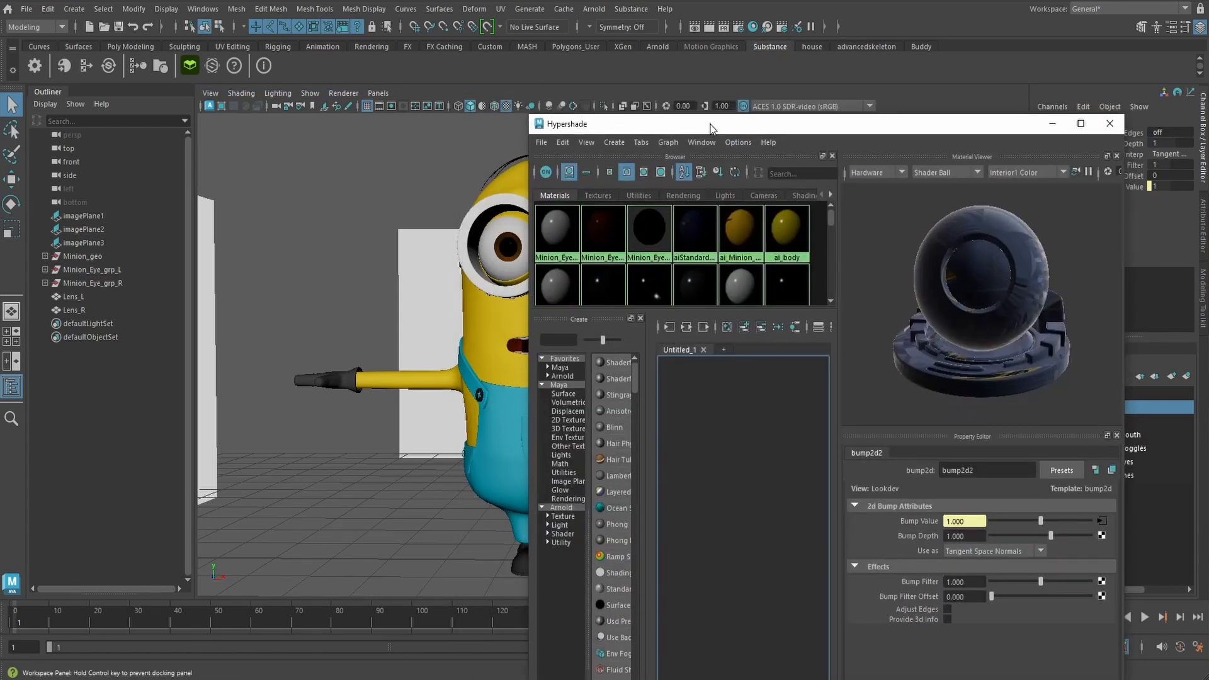
{"action": "left_click", "coordinate": [698, 230]}
{"action": "left_click_drag", "start_coordinate": [1018, 474], "coordinate": [947, 469]}
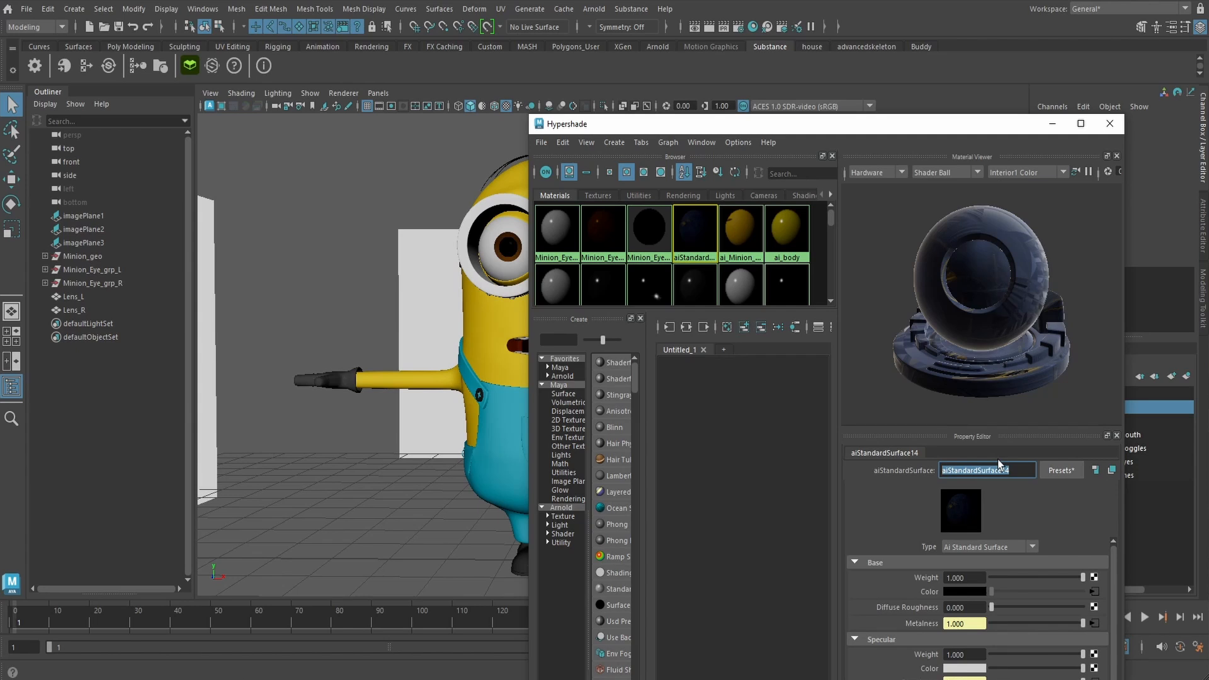
{"action": "type", "text": "ai_Minion_overall"}
{"action": "key", "text": "Return"}
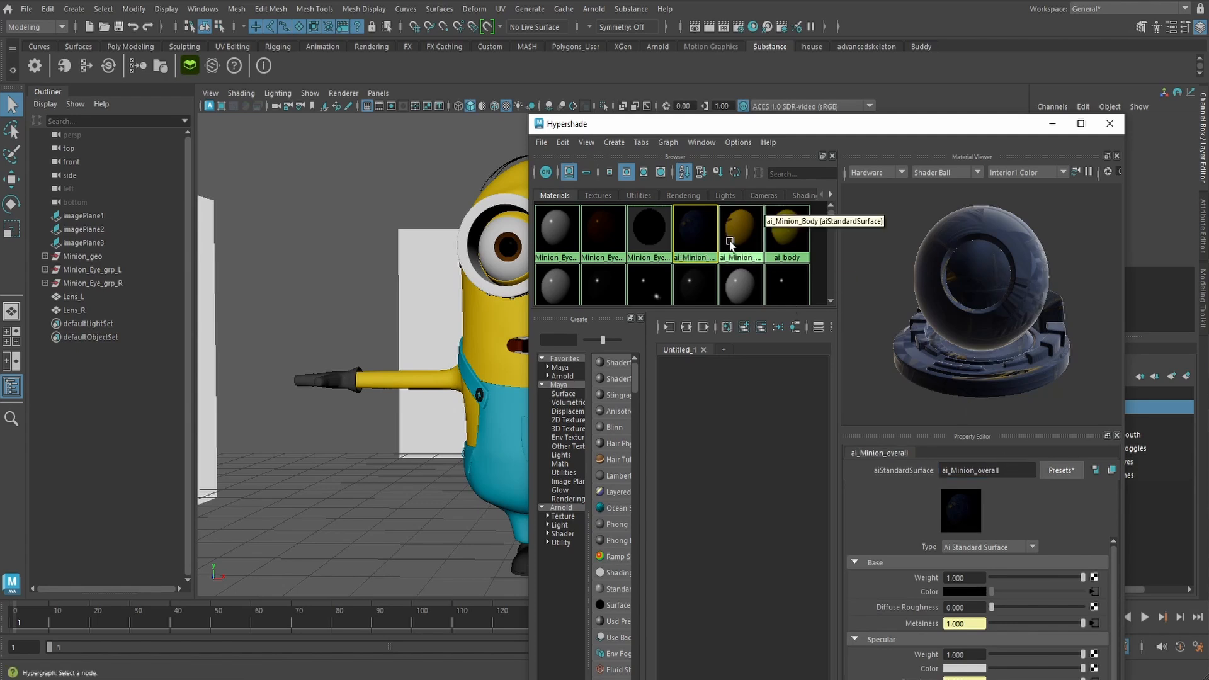
Select Minion_Overall, both overall straps, both belt loop groups and the pocket inside Minion_Overall_grp
{"action": "left_click_drag", "start_coordinate": [643, 125], "coordinate": [761, 123]}
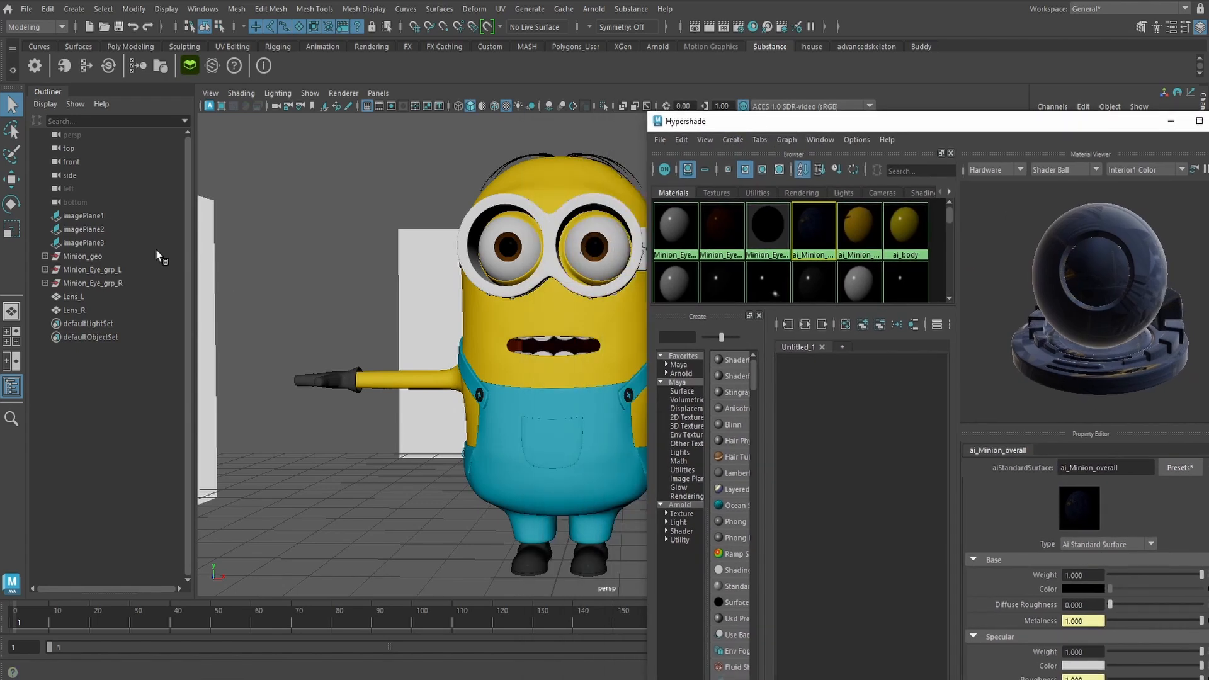
{"action": "left_click", "coordinate": [101, 258]}
{"action": "left_click", "coordinate": [502, 421]}
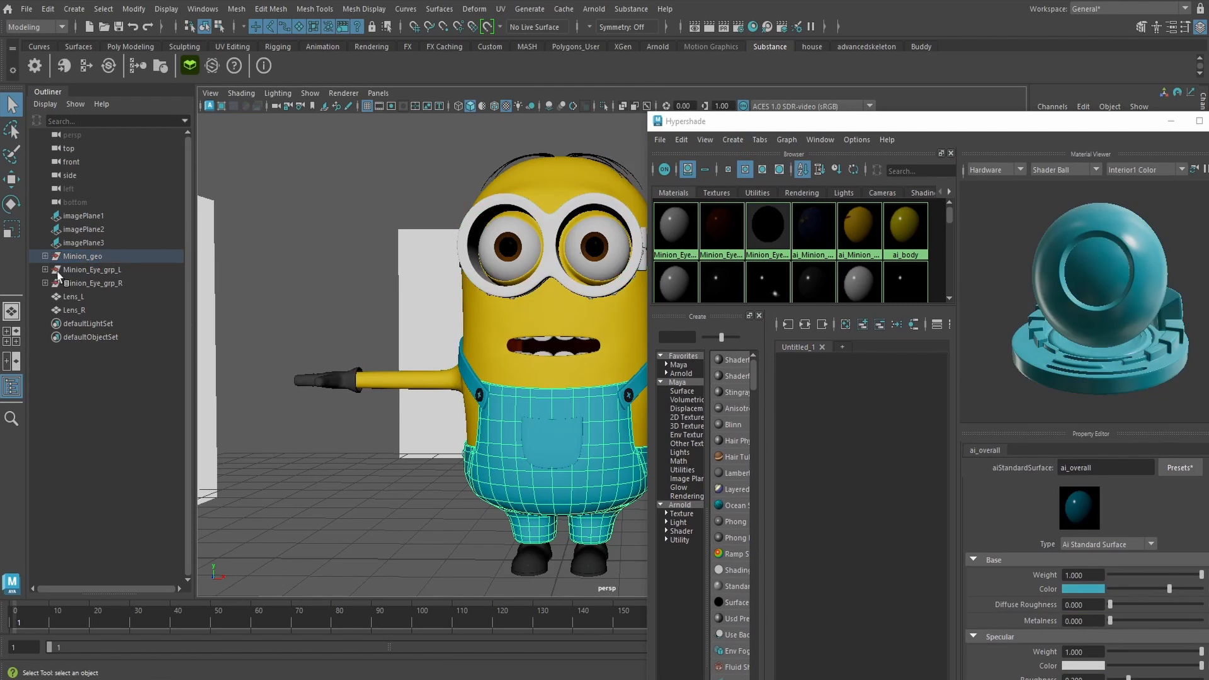
{"action": "left_click", "coordinate": [45, 256]}
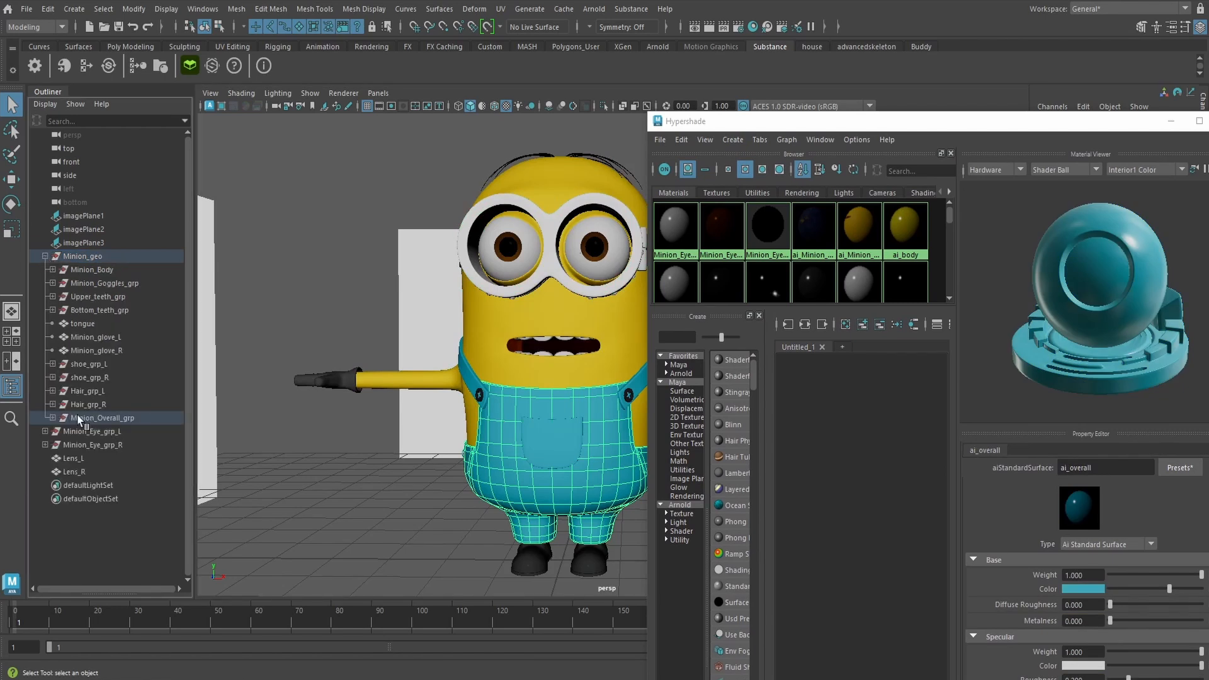
{"action": "left_click", "coordinate": [53, 418]}
{"action": "left_click", "coordinate": [104, 459], "text": "shift"}
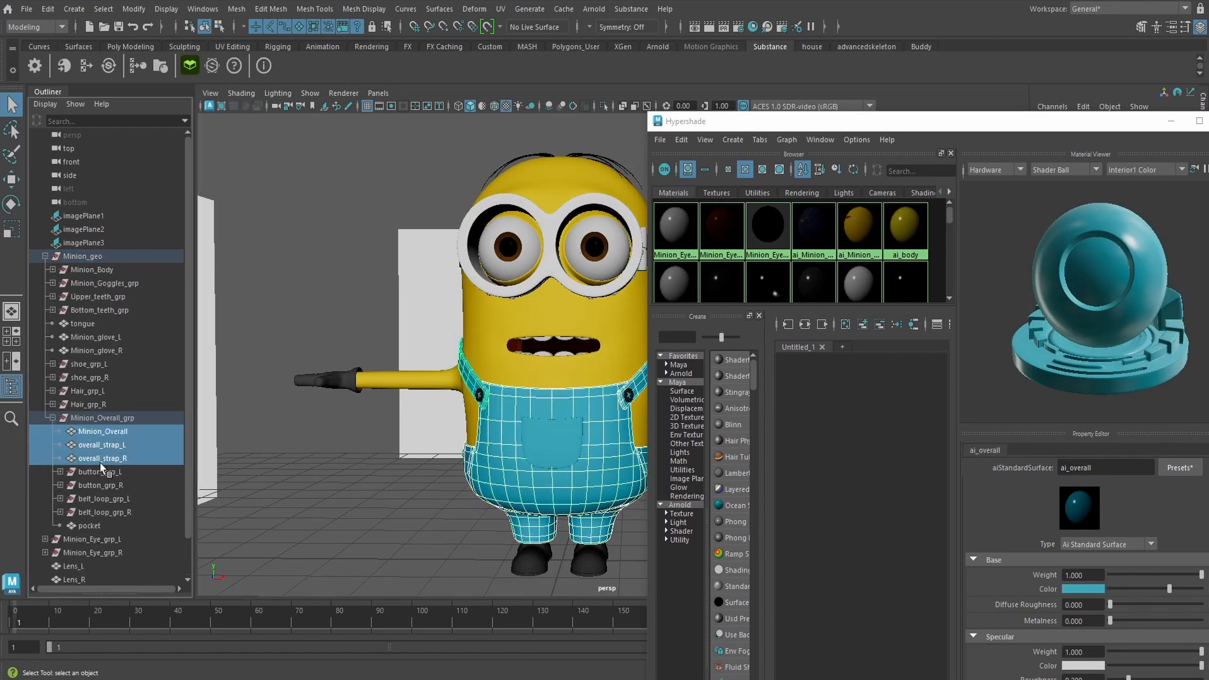
{"action": "left_click", "coordinate": [104, 499], "text": "ctrl"}
{"action": "left_click", "coordinate": [104, 512], "text": "ctrl"}
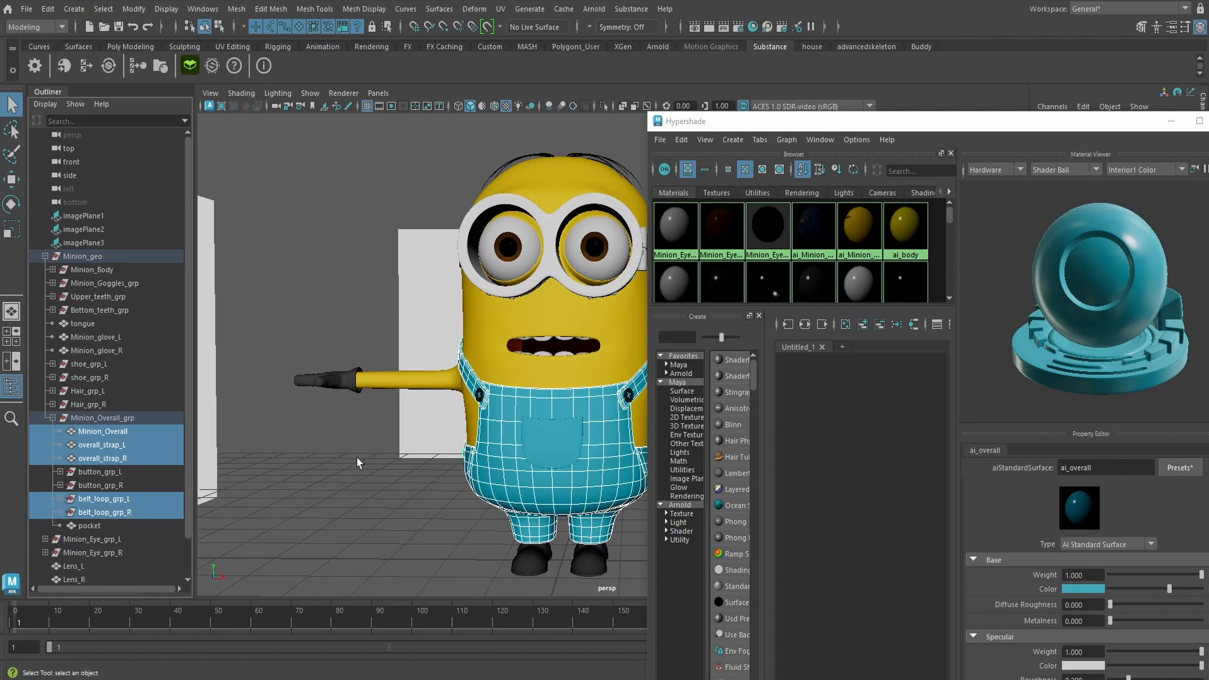
{"action": "left_click", "coordinate": [89, 526], "text": "ctrl"}
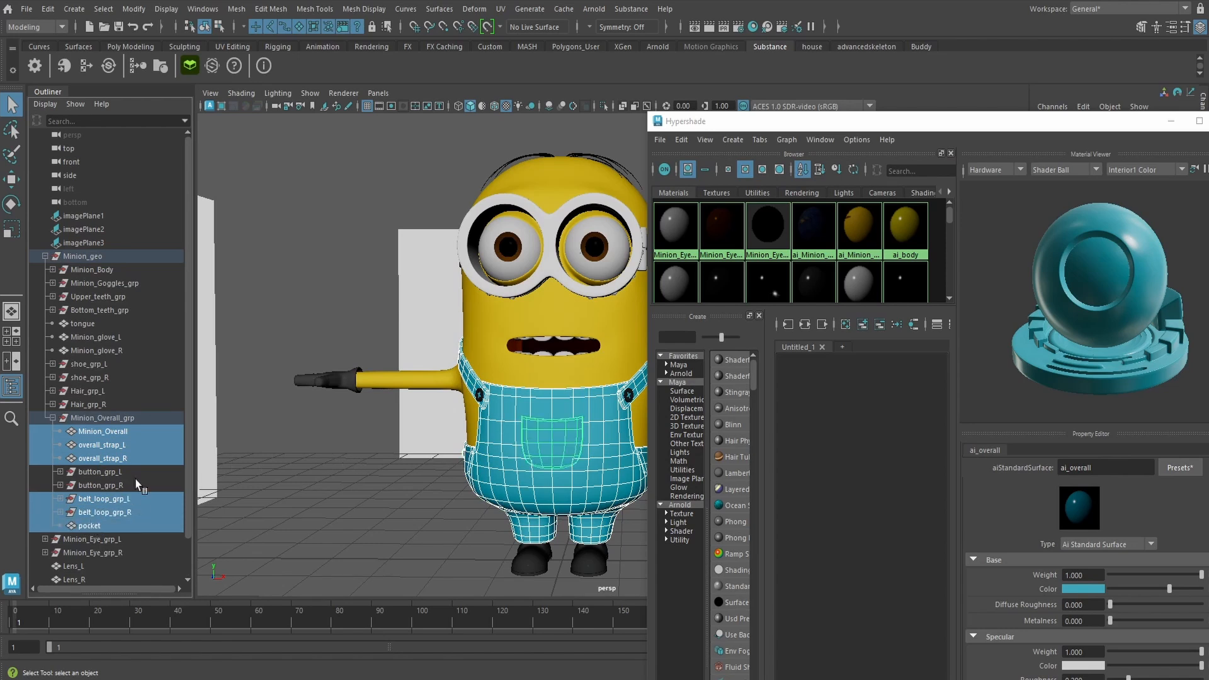
Add thread1 and thread2 of both buttons in button_grp_L to the selection
{"action": "left_click", "coordinate": [59, 471]}
{"action": "left_click", "coordinate": [67, 485]}
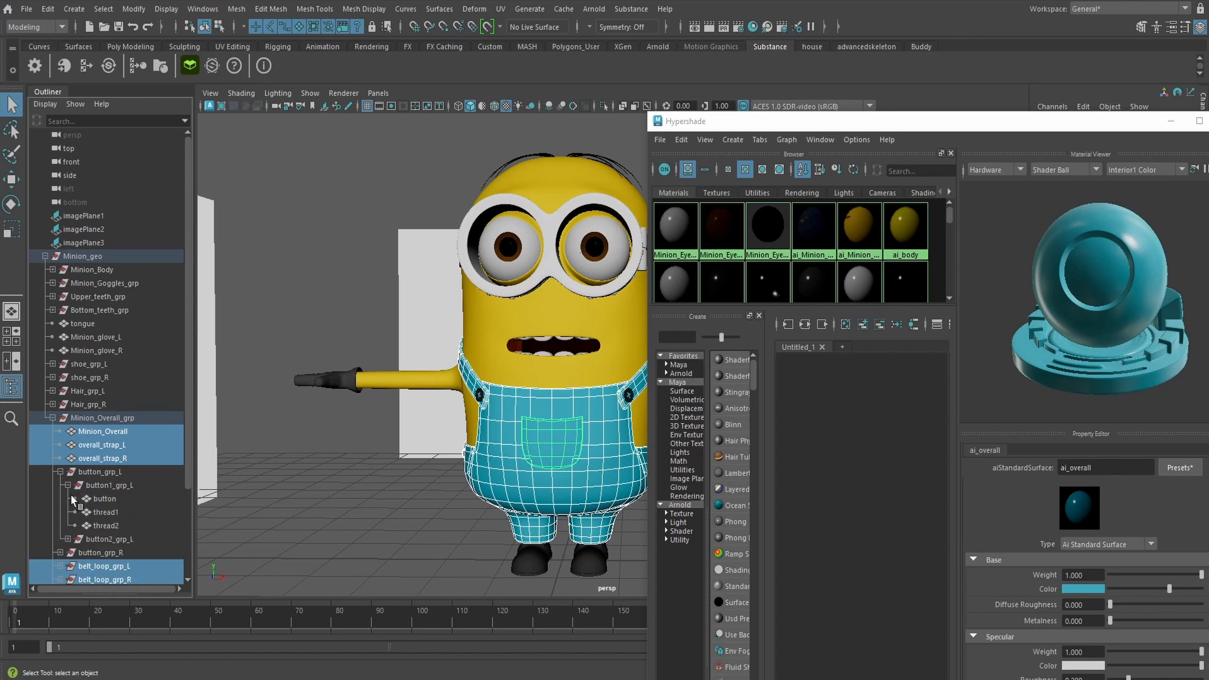
{"action": "scroll", "coordinate": [98, 498], "scroll_direction": "down", "scroll_amount": 3}
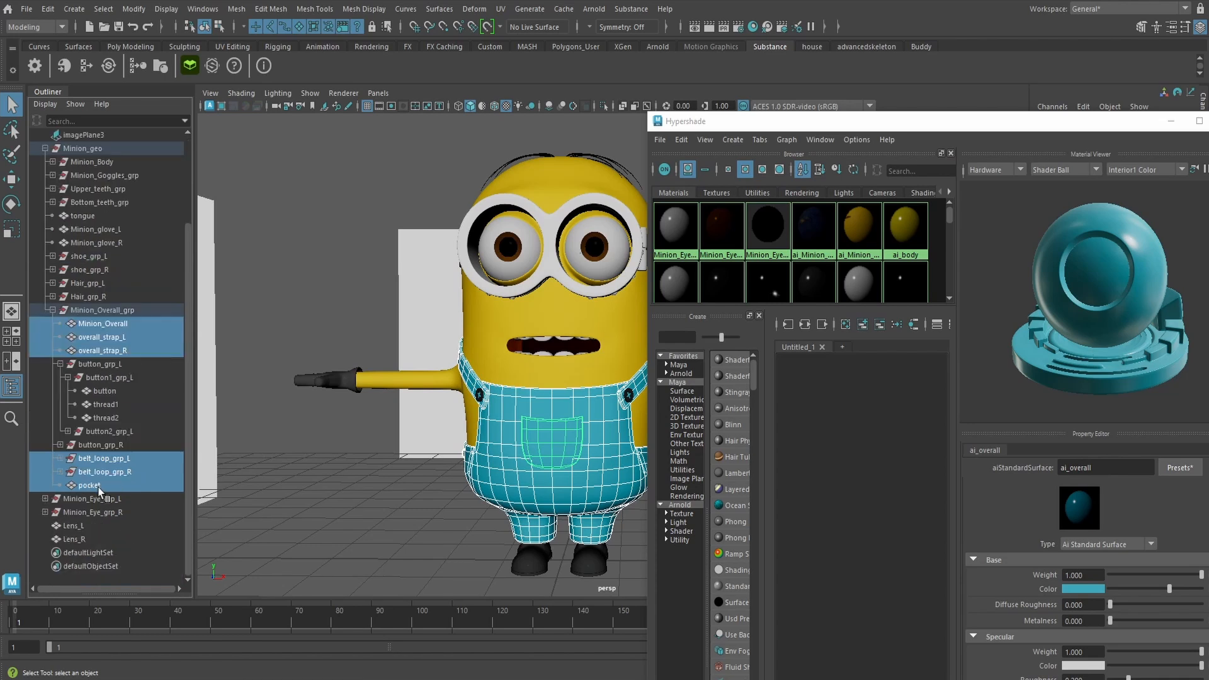
{"action": "left_click", "coordinate": [67, 431]}
{"action": "left_click", "coordinate": [110, 405], "text": "ctrl"}
{"action": "left_click", "coordinate": [105, 418], "text": "ctrl"}
{"action": "left_click", "coordinate": [105, 458], "text": "ctrl"}
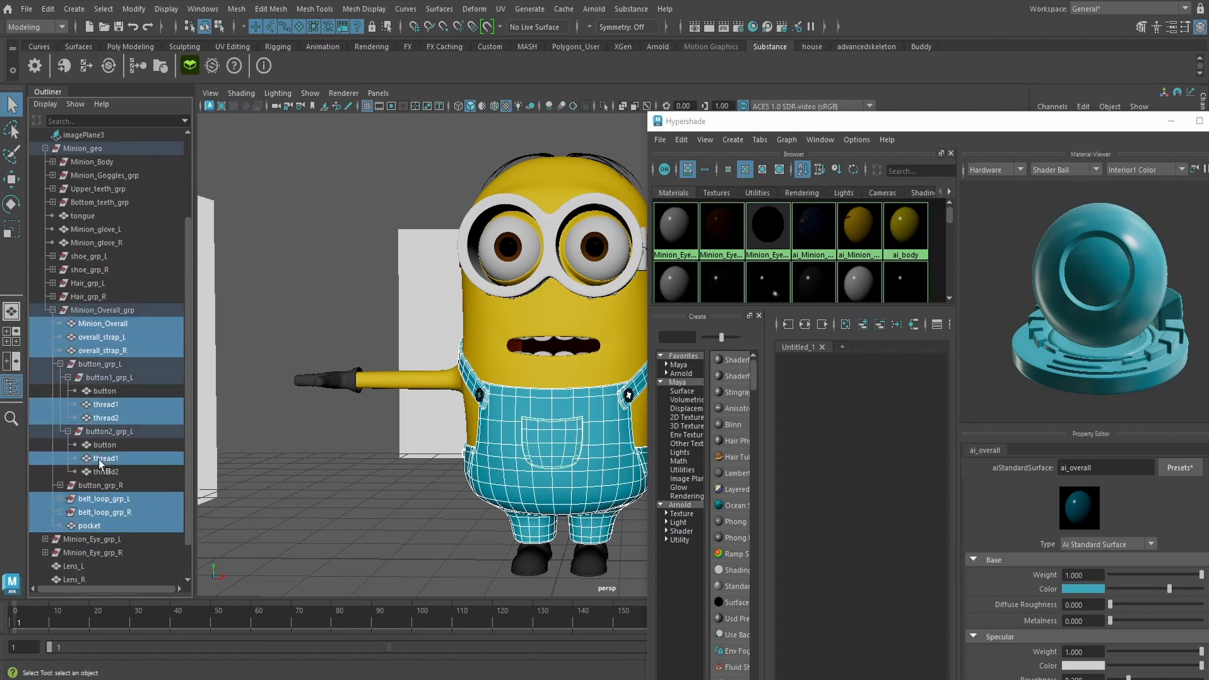
{"action": "left_click", "coordinate": [105, 472], "text": "ctrl"}
Add thread1 and thread2 of both buttons in button_grp_R to the selection
{"action": "scroll", "coordinate": [113, 469], "scroll_direction": "down", "scroll_amount": 1}
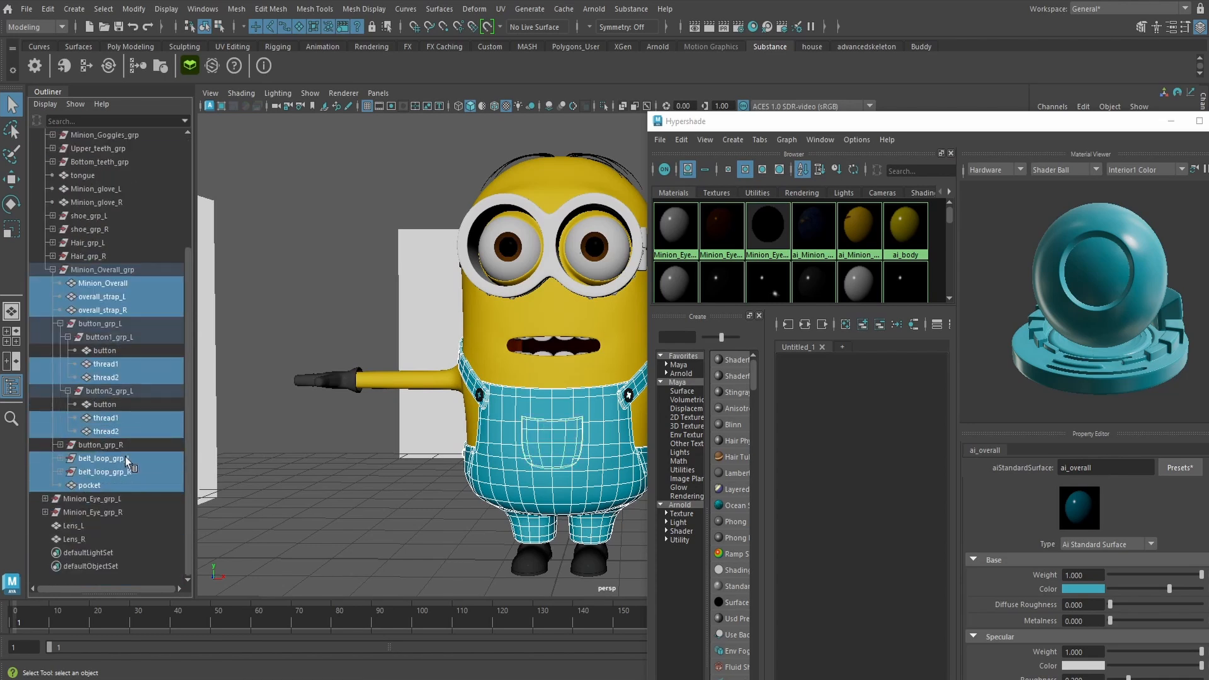
{"action": "left_click", "coordinate": [60, 445]}
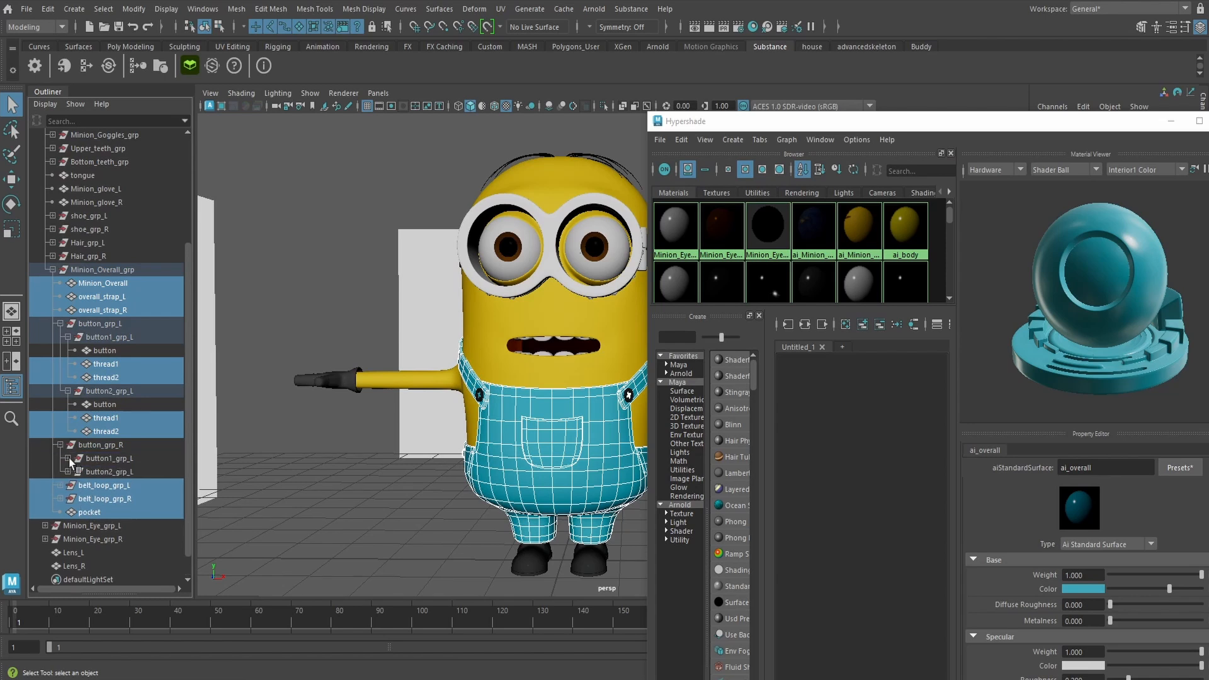
{"action": "left_click", "coordinate": [68, 458]}
{"action": "left_click", "coordinate": [104, 485], "text": "ctrl"}
{"action": "left_click", "coordinate": [105, 499], "text": "ctrl"}
{"action": "scroll", "coordinate": [116, 488], "scroll_direction": "down", "scroll_amount": 2}
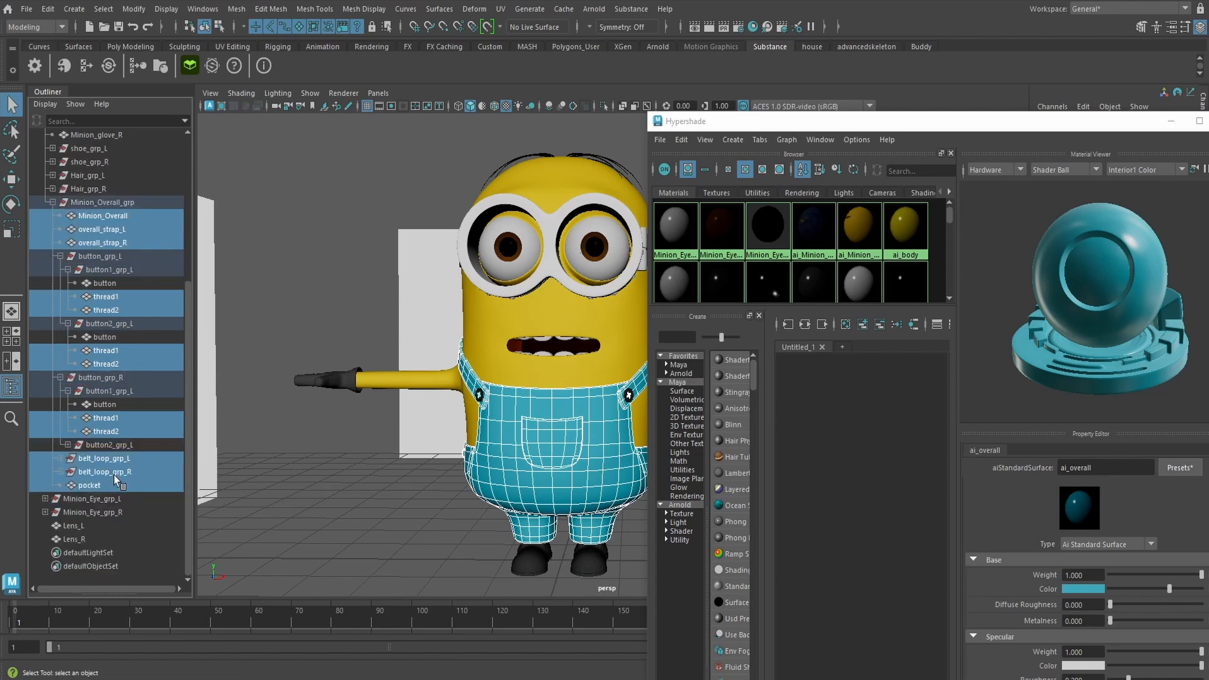
{"action": "left_click", "coordinate": [68, 446]}
{"action": "left_click", "coordinate": [106, 472], "text": "ctrl"}
{"action": "left_click", "coordinate": [106, 485], "text": "ctrl"}
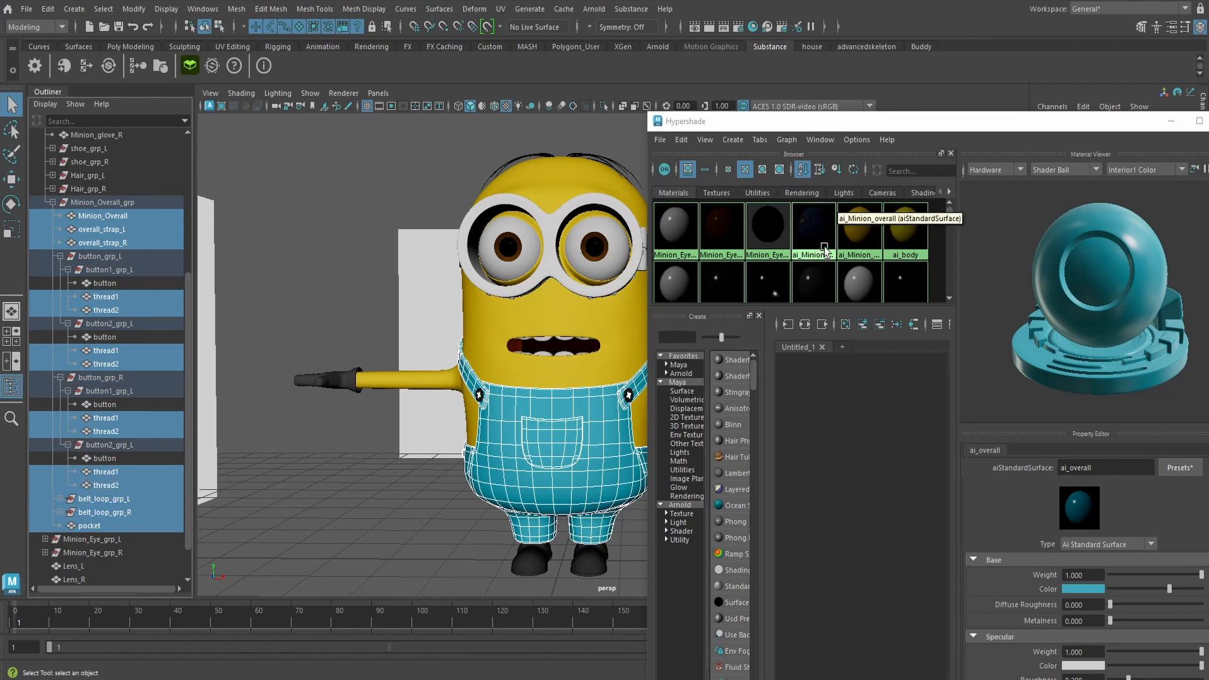
Assign the ai_Minion_overall material to the selected overall parts, clear the selection and close Hypershade
{"action": "right_click", "coordinate": [824, 247]}
{"action": "left_click", "coordinate": [825, 211]}
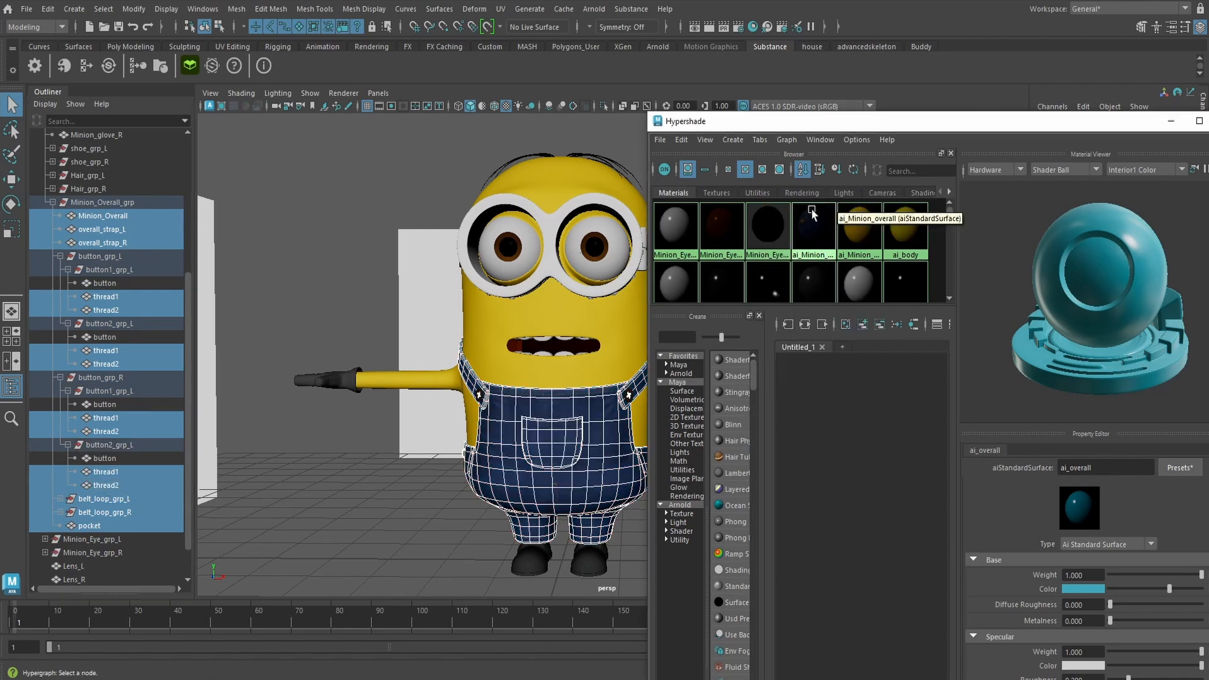
{"action": "left_click", "coordinate": [427, 165]}
{"action": "middle_click_drag", "start_coordinate": [549, 290], "coordinate": [492, 277], "text": "alt"}
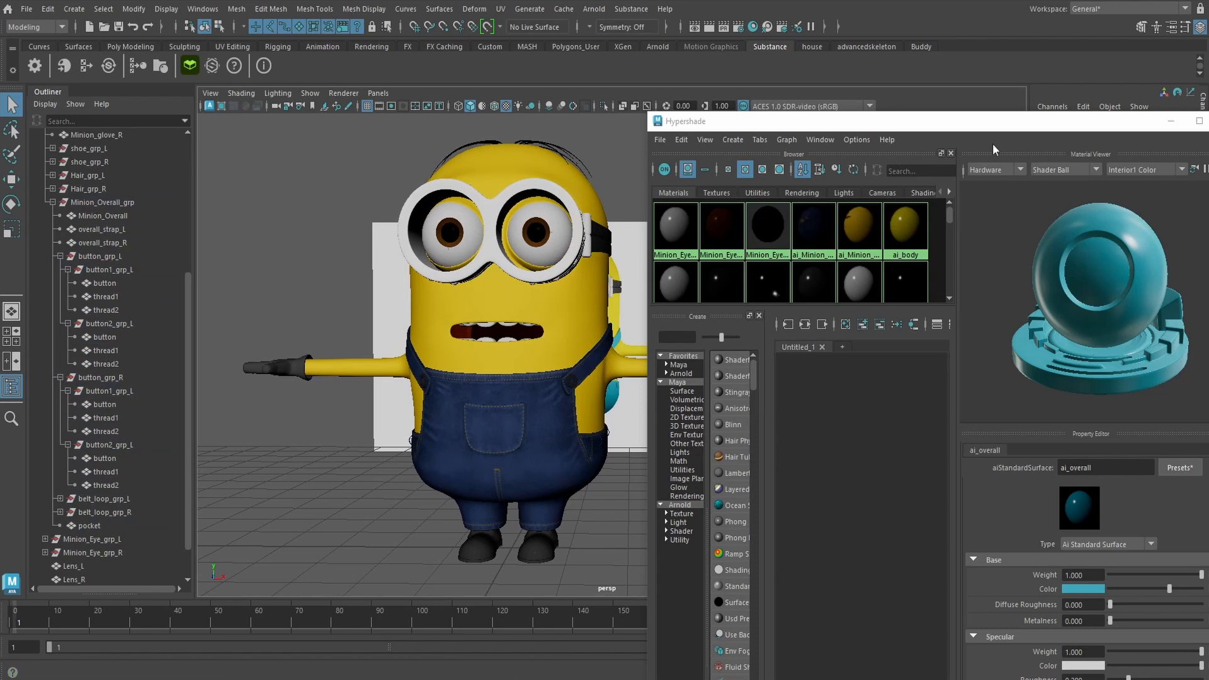
{"action": "left_click_drag", "start_coordinate": [1019, 125], "coordinate": [925, 129]}
{"action": "left_click", "coordinate": [1131, 126]}
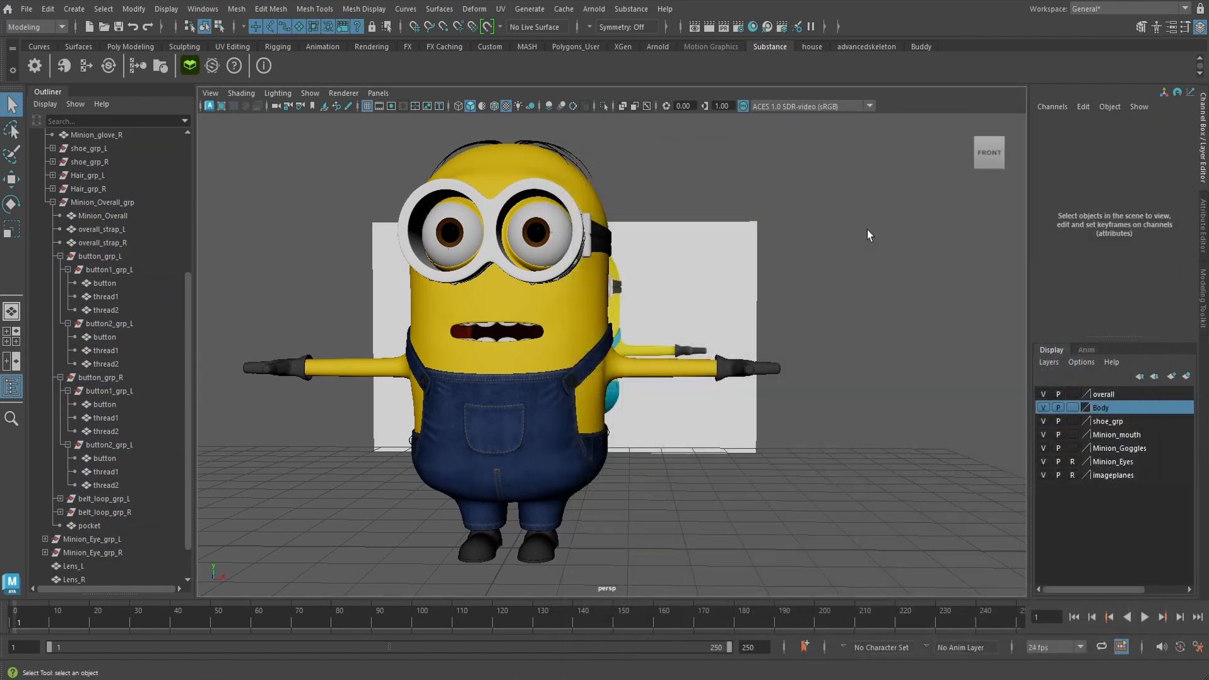
Collapse the Minion_Overall_grp and Minion_geo hierarchies in the scene's object list
{"action": "mouse_move", "coordinate": [724, 297]}
{"action": "left_mouse_down", "text": "alt"}
{"action": "mouse_move", "coordinate": [775, 294]}
{"action": "mouse_move", "coordinate": [742, 308]}
{"action": "left_mouse_up", "text": "alt"}
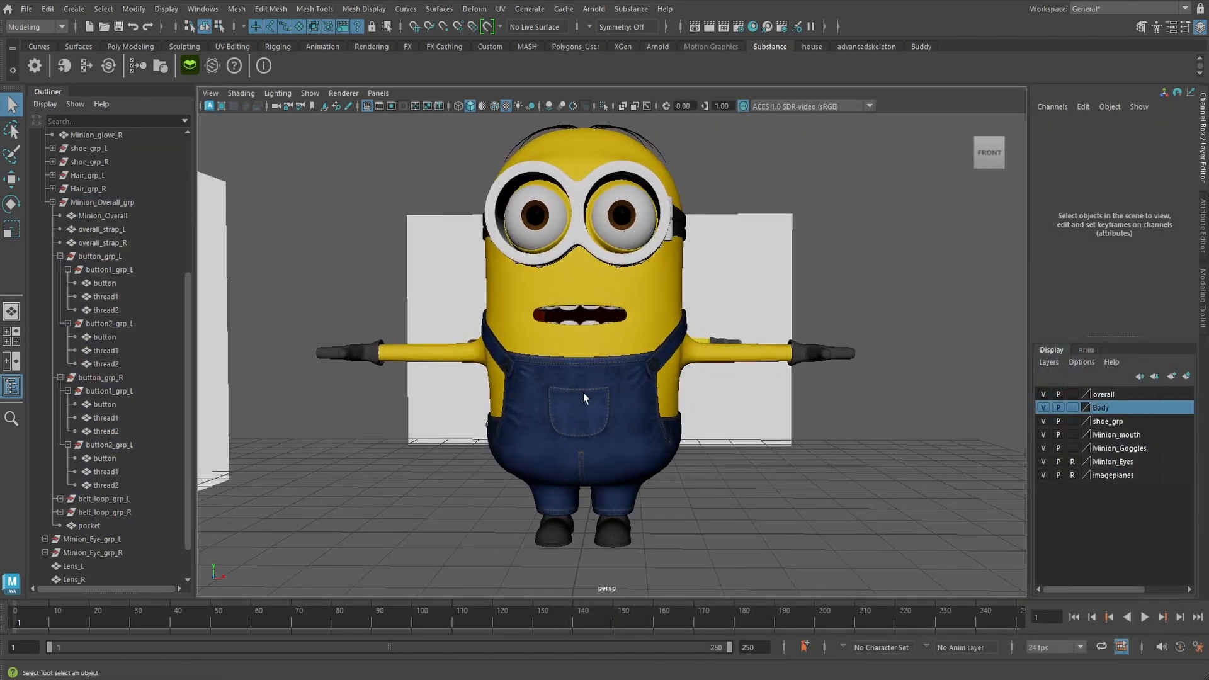
{"action": "left_click_drag", "start_coordinate": [654, 374], "coordinate": [815, 392], "text": "alt"}
{"action": "scroll", "coordinate": [617, 408], "scroll_direction": "up", "scroll_amount": 4}
{"action": "scroll", "coordinate": [617, 407], "scroll_direction": "down", "scroll_amount": 4}
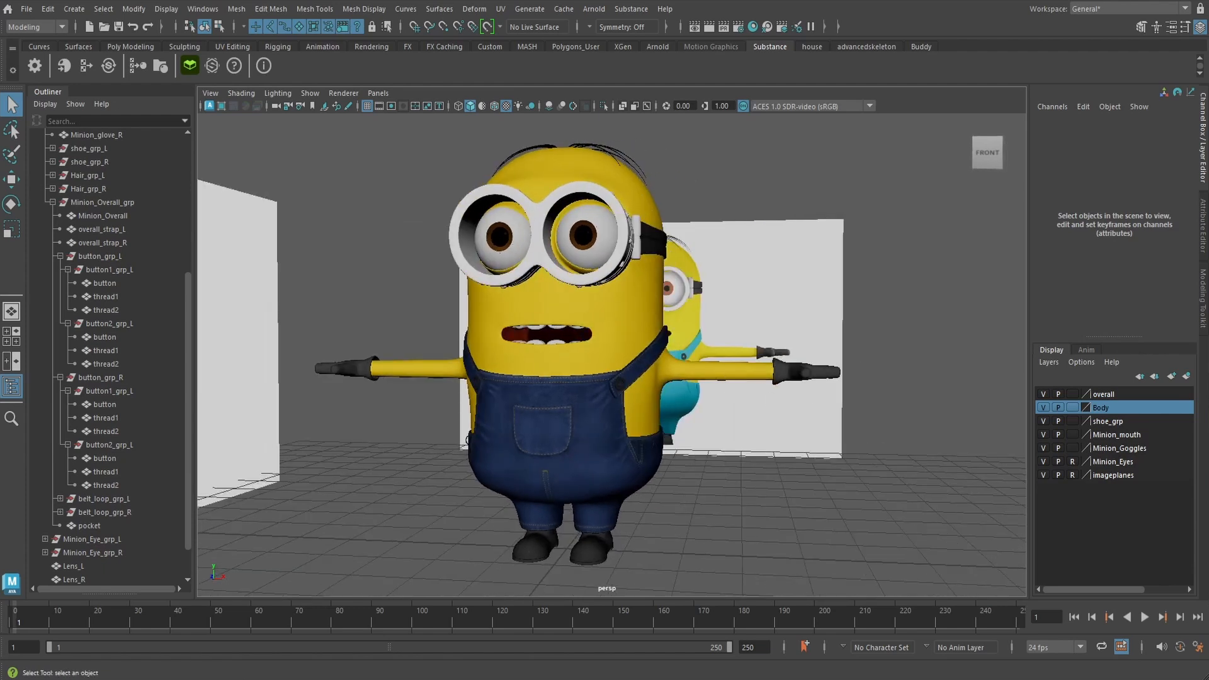
{"action": "left_click_drag", "start_coordinate": [983, 381], "coordinate": [1033, 375], "text": "alt"}
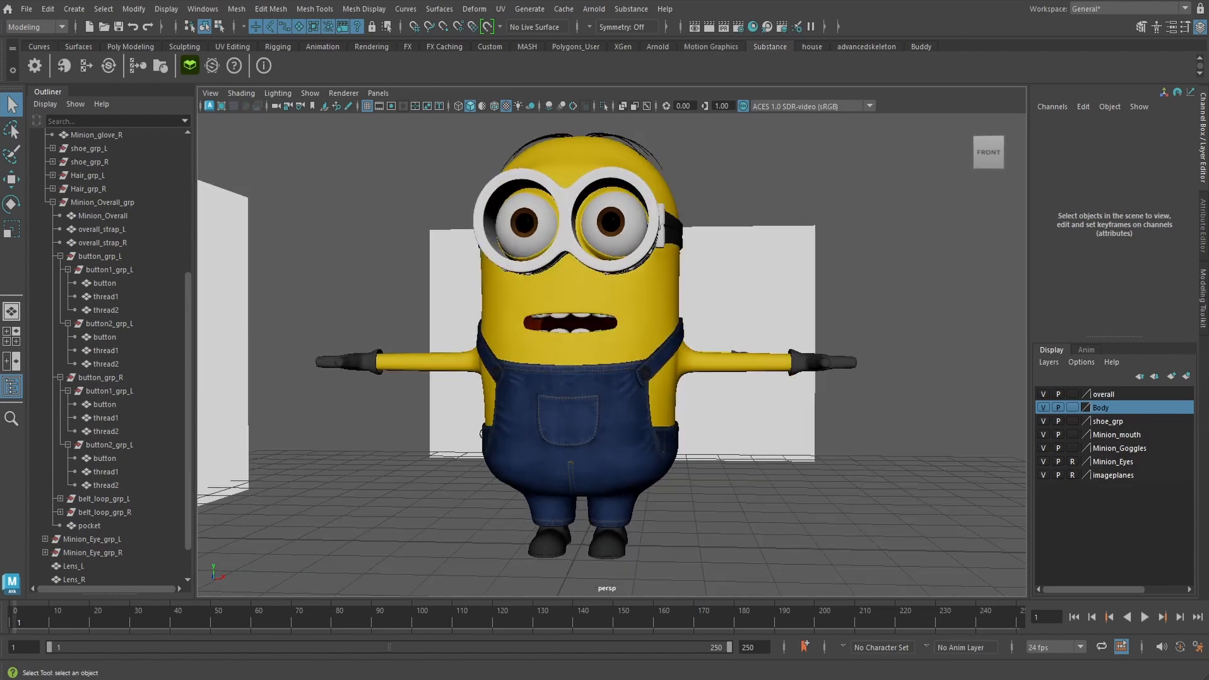
{"action": "left_click", "coordinate": [53, 203]}
{"action": "left_click", "coordinate": [45, 256]}
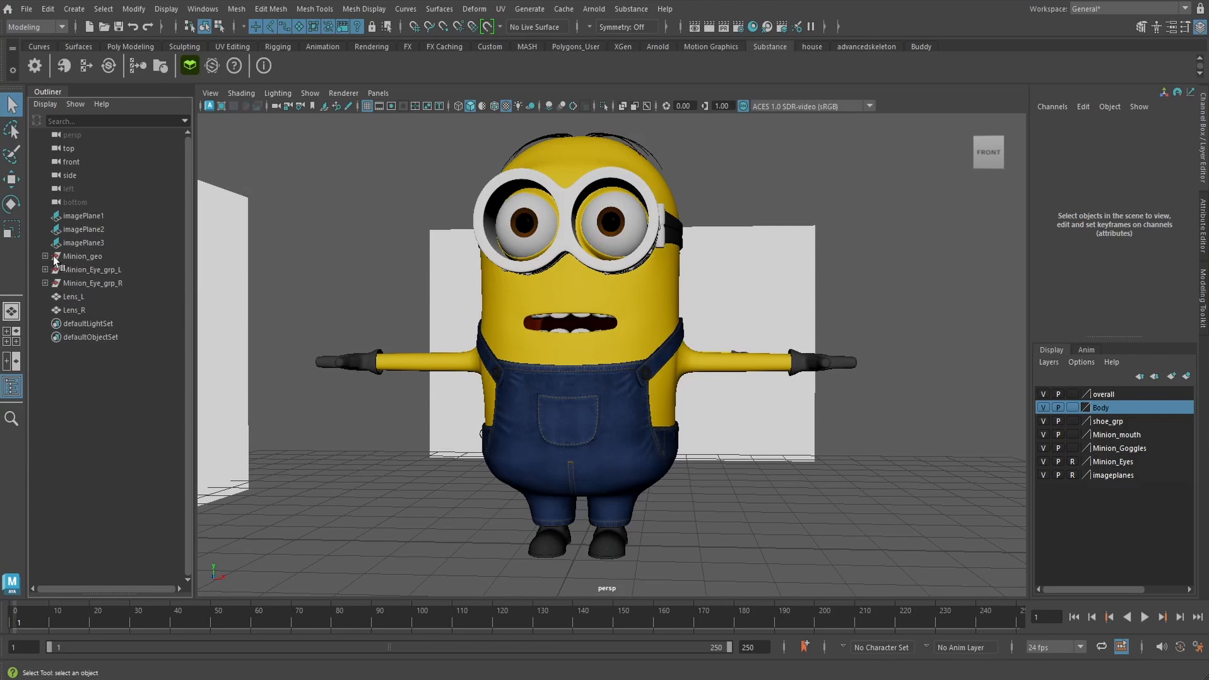
{"action": "left_click_drag", "start_coordinate": [933, 335], "coordinate": [883, 357], "text": "alt"}
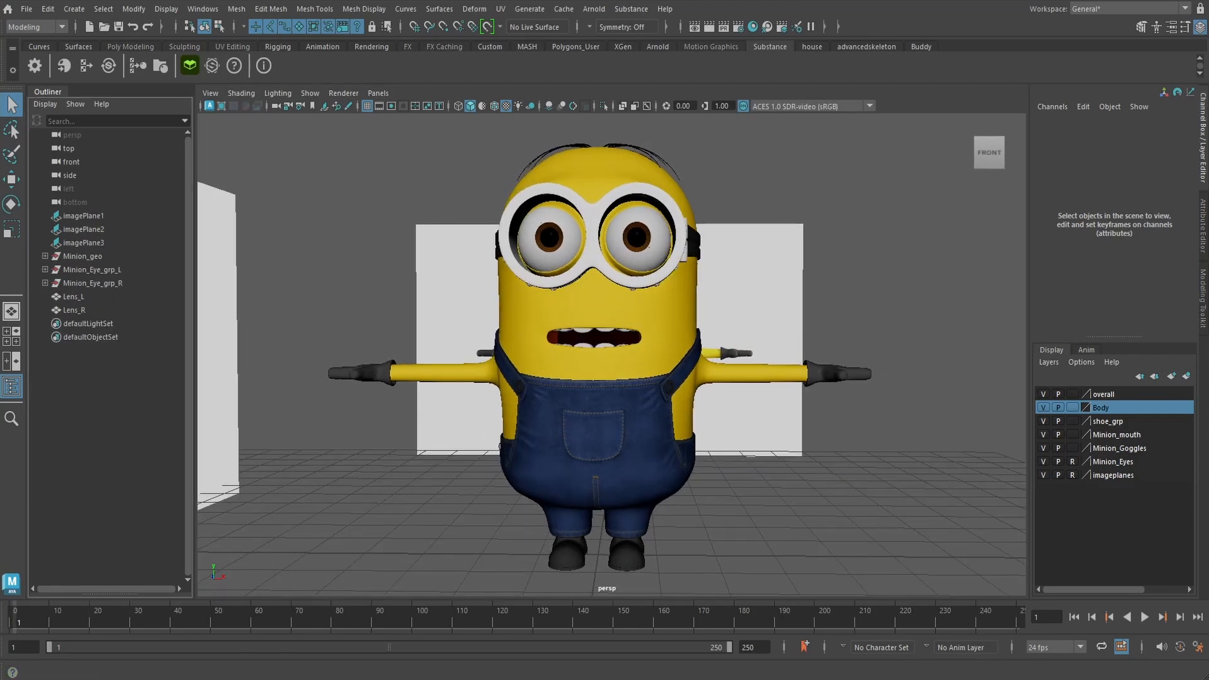
Apply the Arnold image-map workflow to the Minion1_ai_shoes Normal, BaseColor, Roughness and Metalness PNG maps to create a shoe material
{"action": "left_click", "coordinate": [138, 66]}
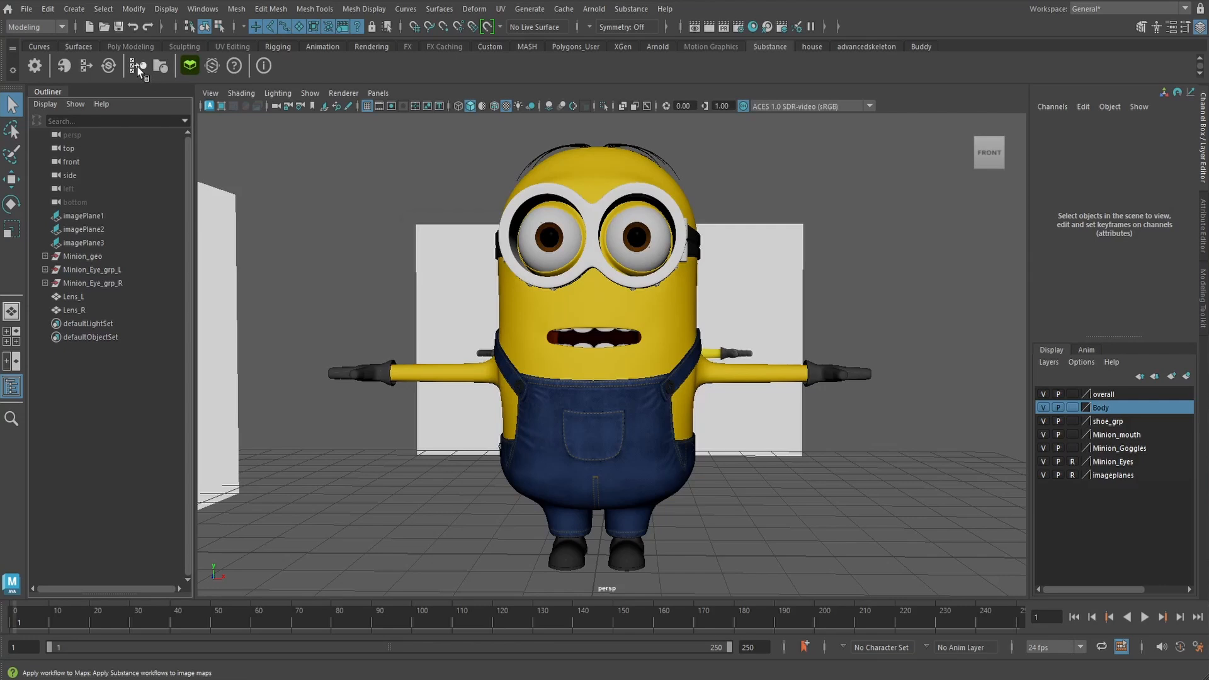
{"action": "left_click", "coordinate": [565, 292]}
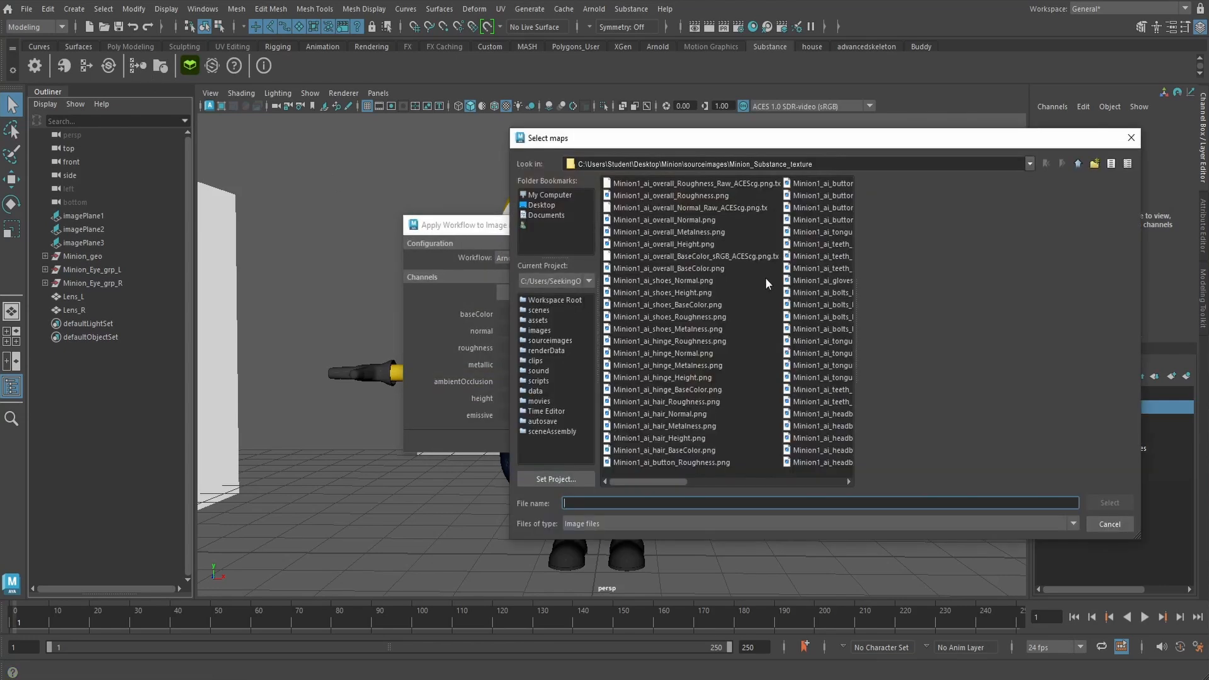
{"action": "left_click", "coordinate": [690, 282]}
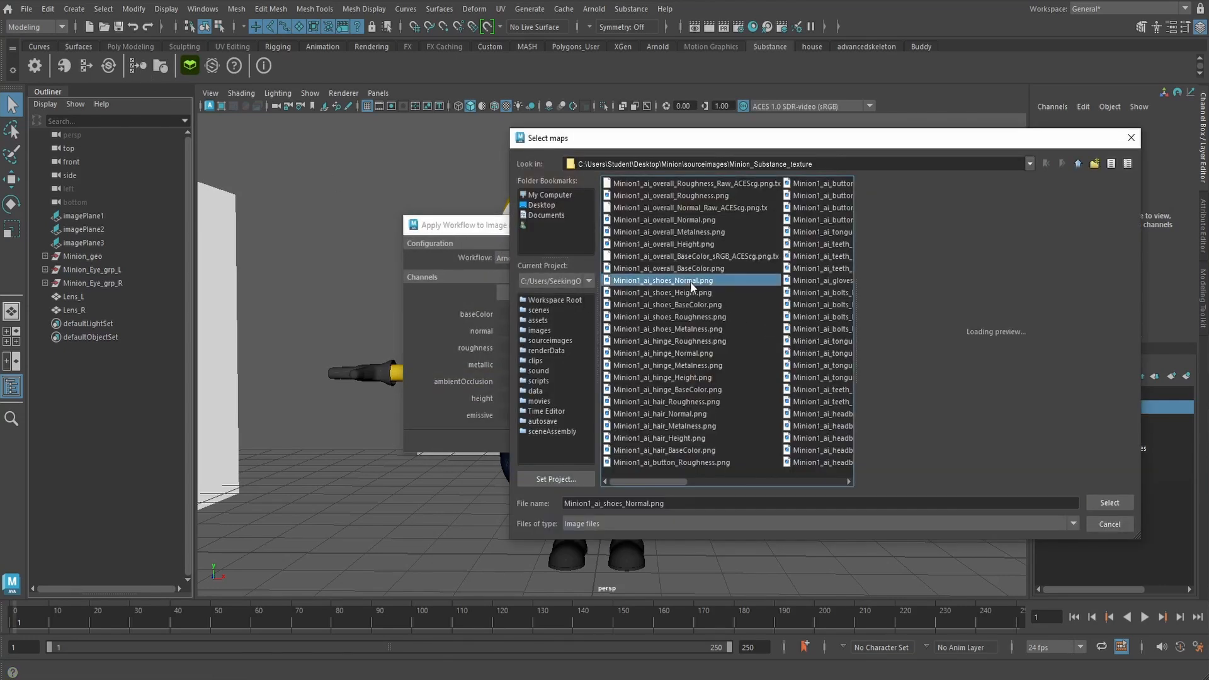
{"action": "left_click", "coordinate": [689, 304], "text": "ctrl"}
{"action": "left_click", "coordinate": [696, 316], "text": "ctrl"}
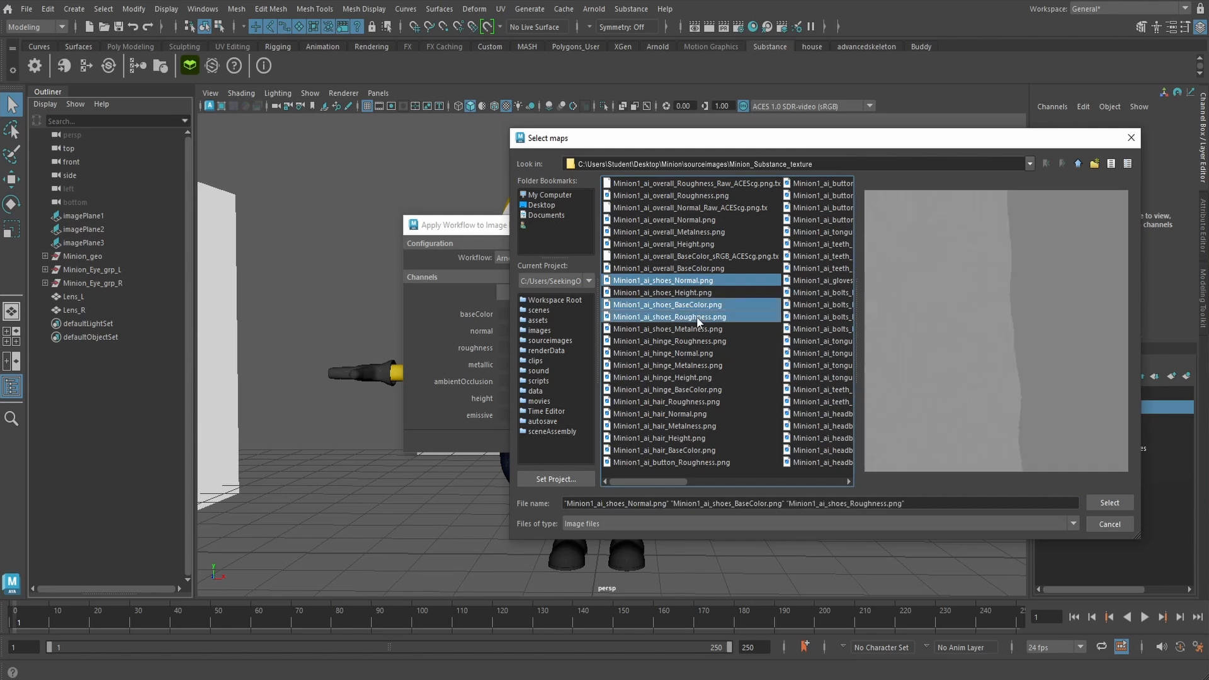
{"action": "left_click", "coordinate": [696, 330], "text": "ctrl"}
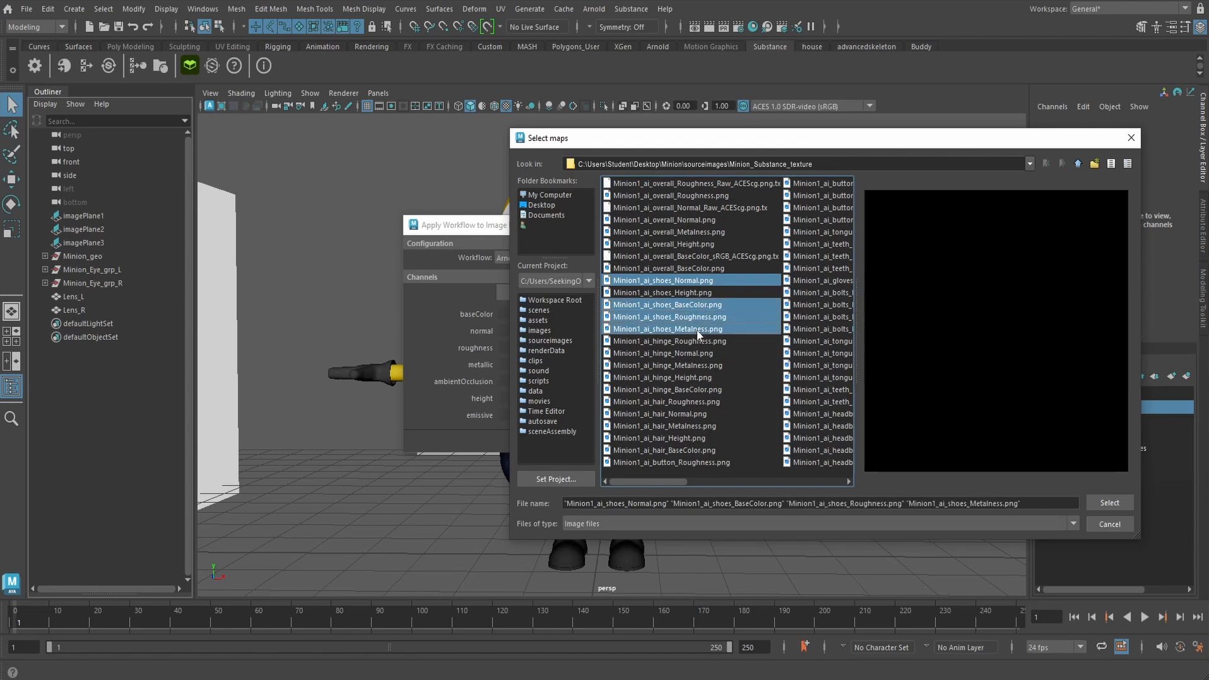
{"action": "left_click", "coordinate": [1109, 503]}
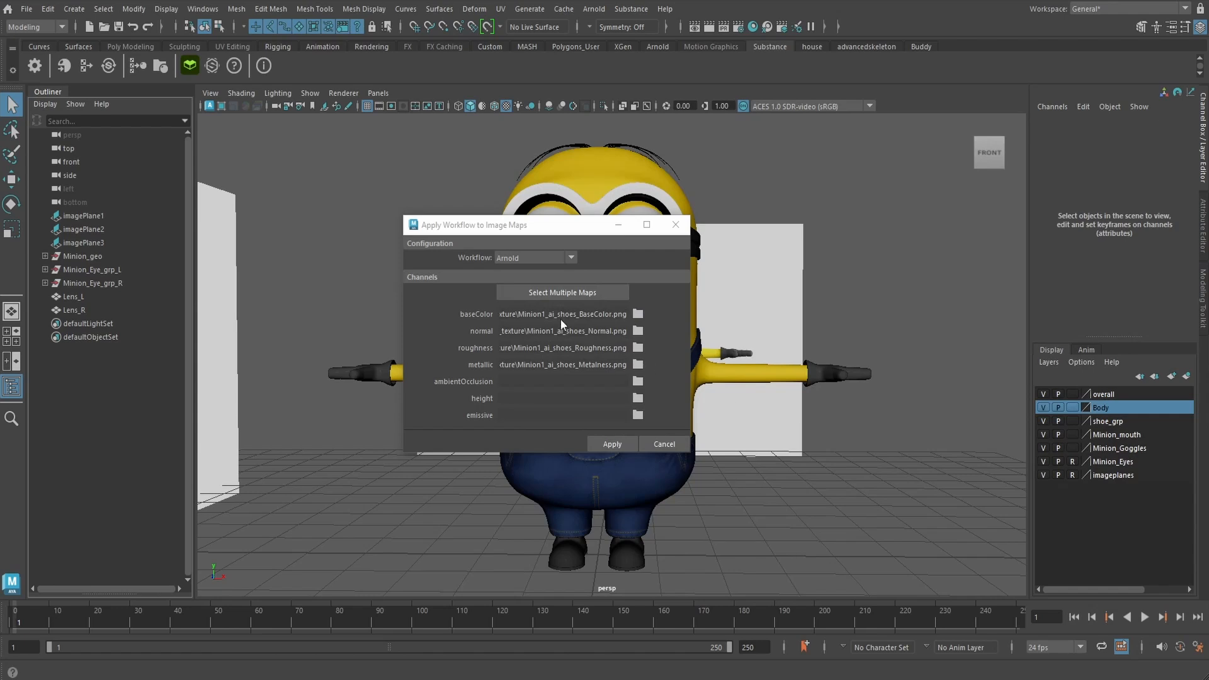
{"action": "left_click", "coordinate": [612, 444]}
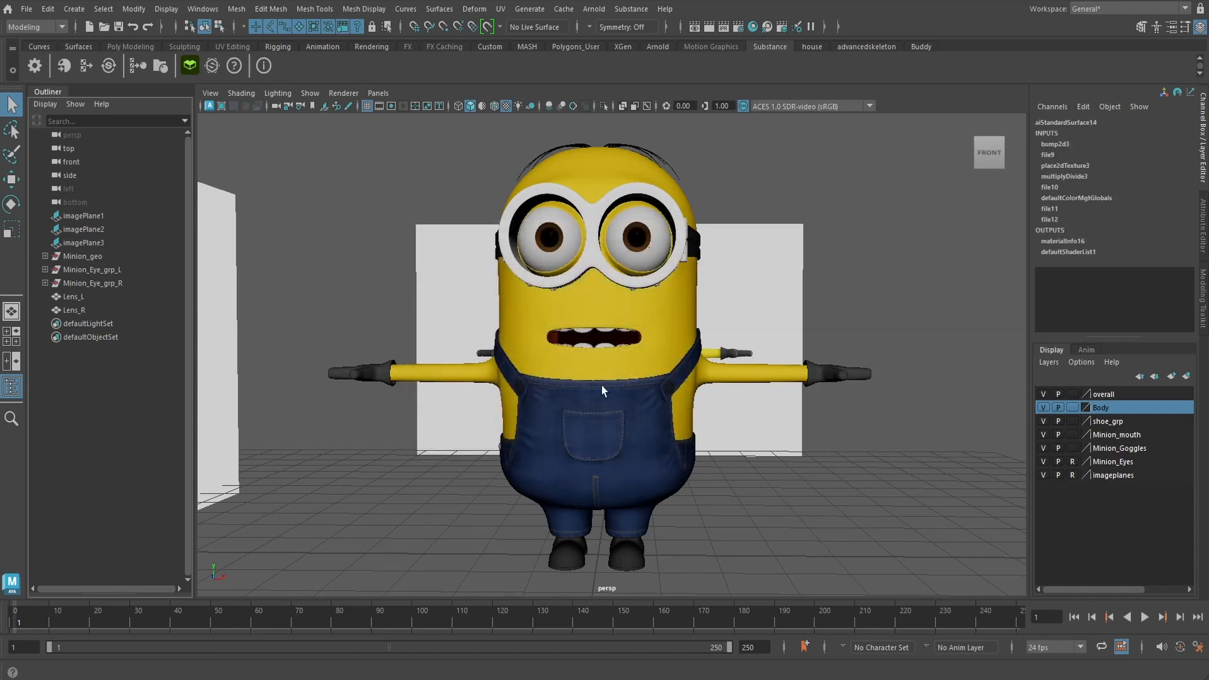
Open Hypershade and rename the newly created shoe material ai_minion_shoes
{"action": "left_click", "coordinate": [753, 27]}
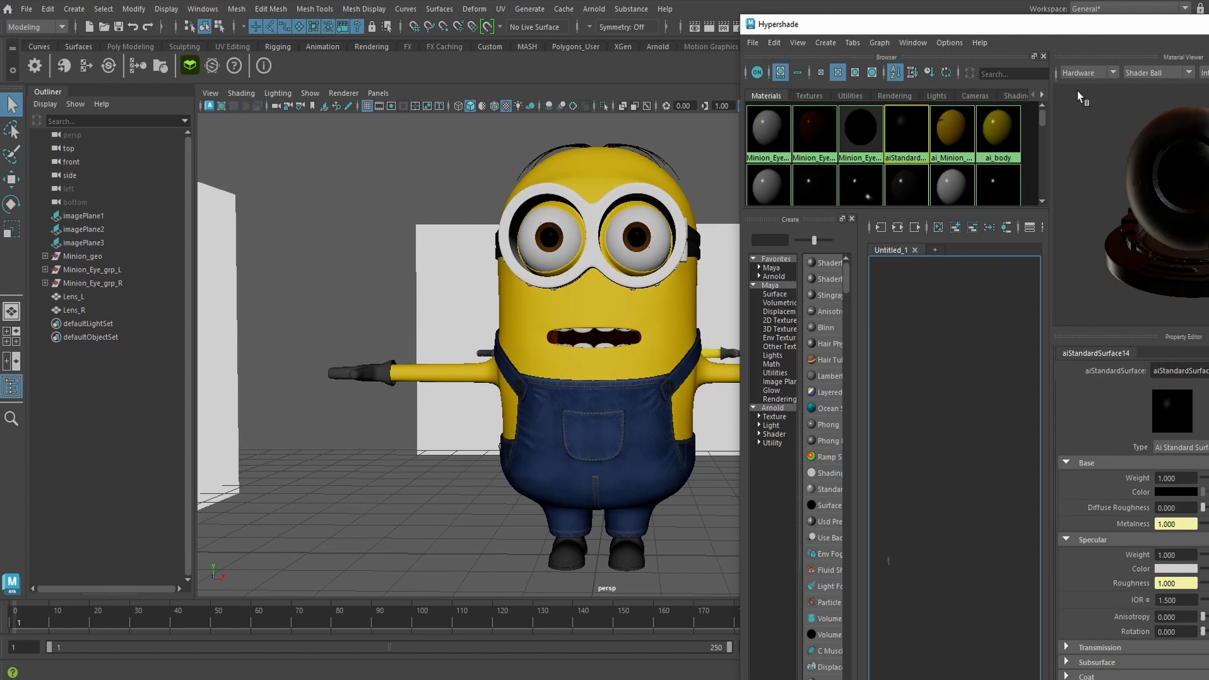
{"action": "left_click_drag", "start_coordinate": [1059, 29], "coordinate": [946, 32]}
{"action": "double_click", "coordinate": [1048, 374]}
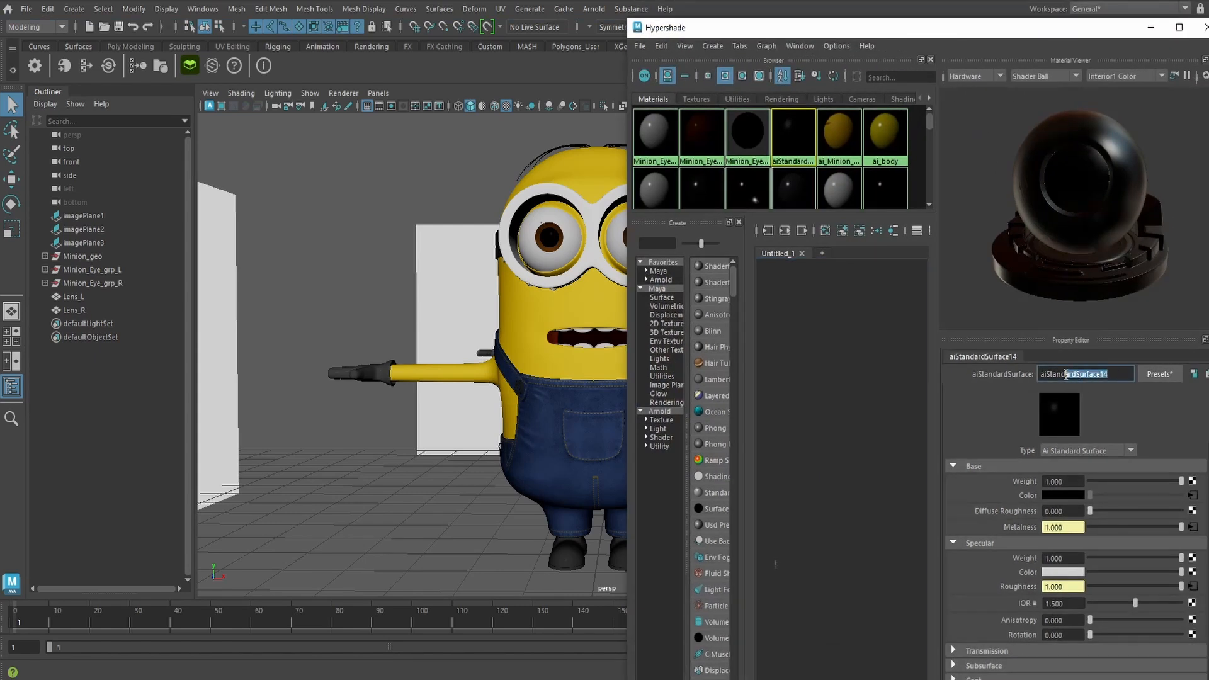
{"action": "type", "text": "ai_minion_shoes"}
{"action": "key", "text": "Return"}
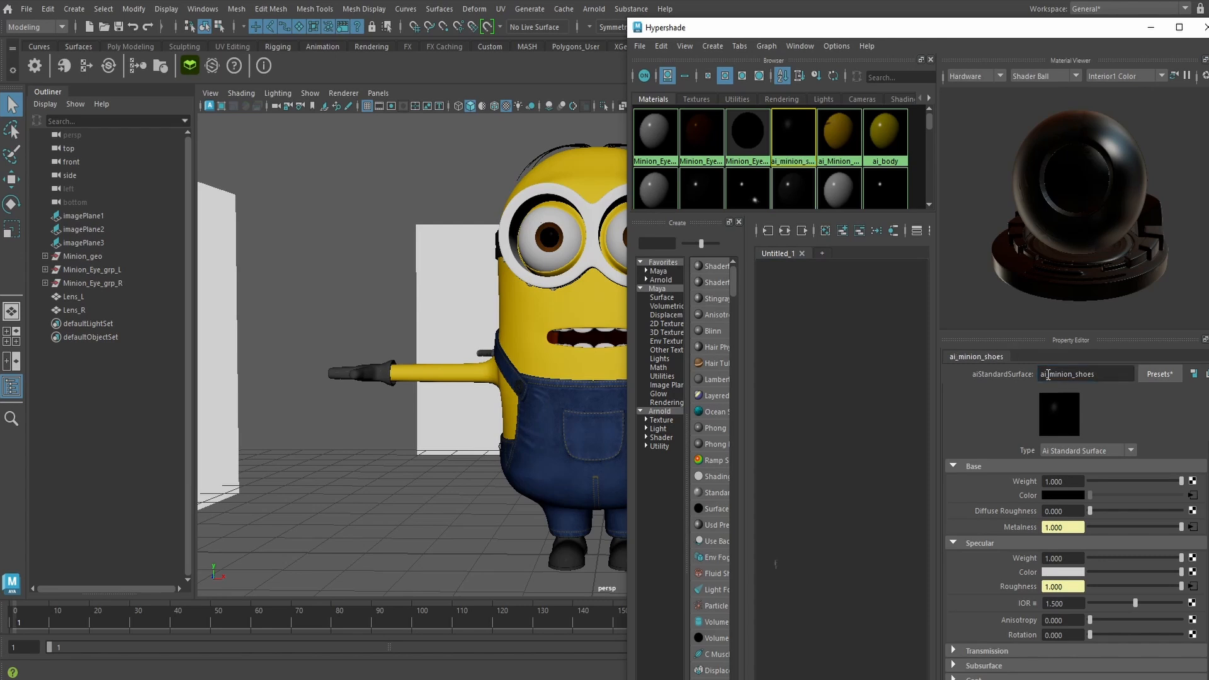
Assign the ai_minion_shoes material to both shoes and clear the selection
{"action": "left_click", "coordinate": [572, 569]}
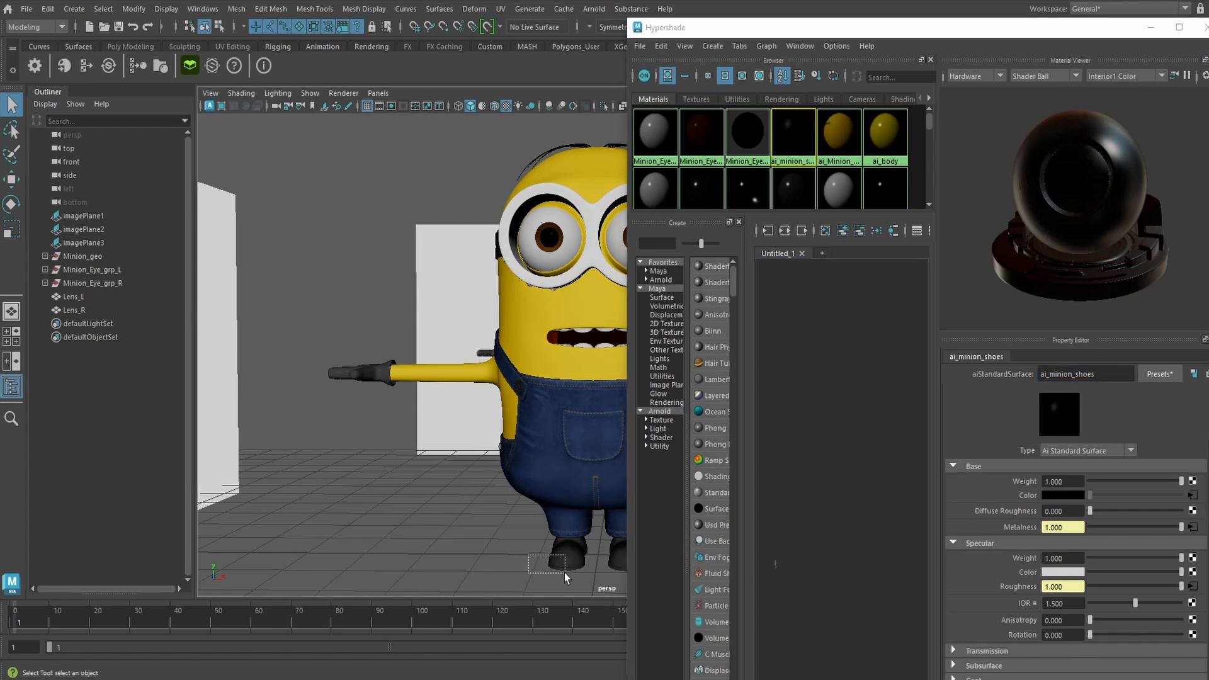
{"action": "left_click", "coordinate": [607, 557], "text": "shift"}
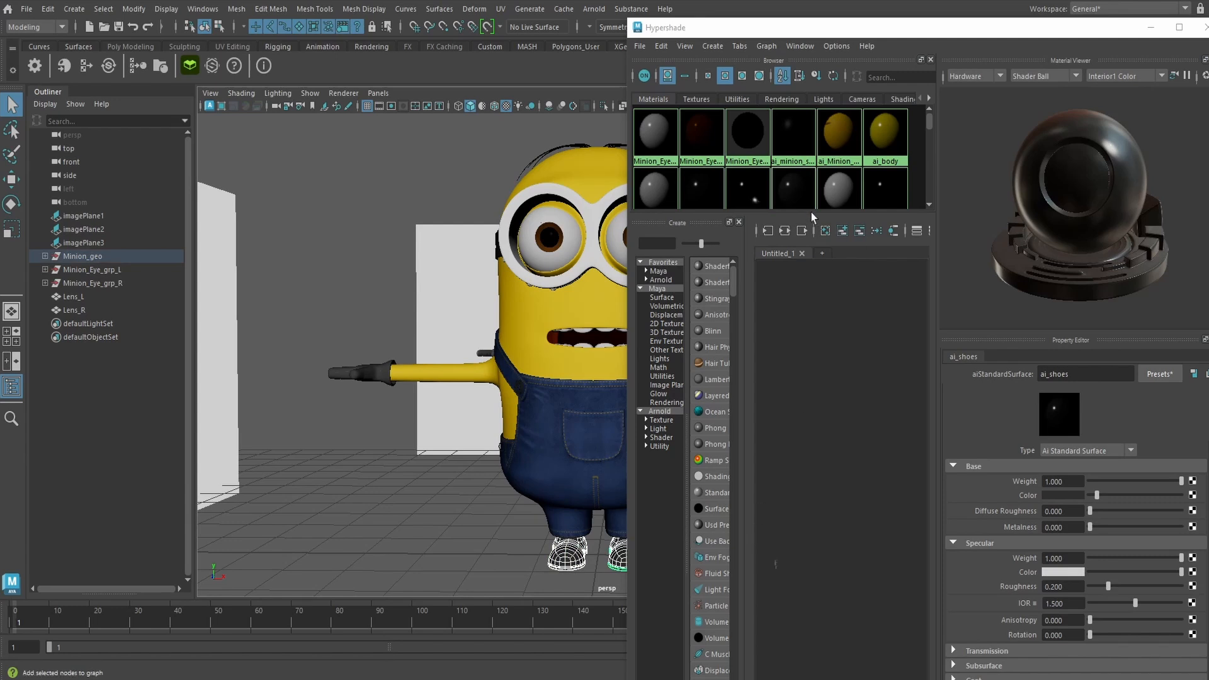
{"action": "left_click_drag", "start_coordinate": [836, 30], "coordinate": [957, 29]}
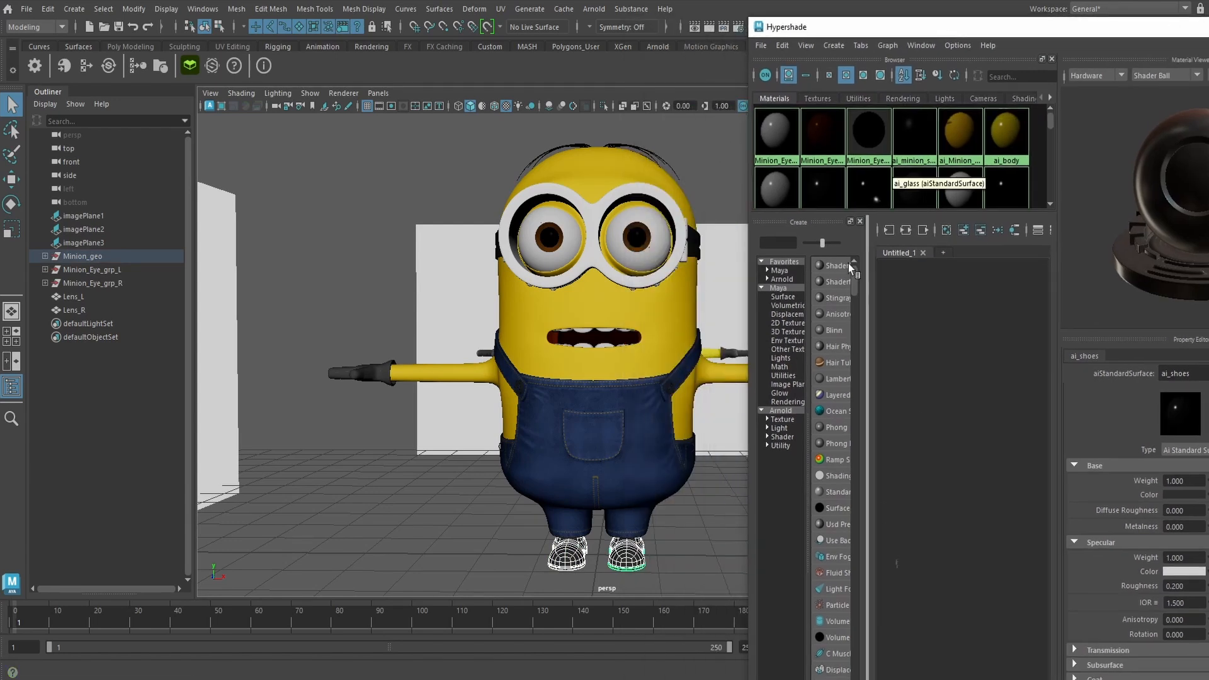
{"action": "right_click_drag", "start_coordinate": [915, 136], "coordinate": [913, 104]}
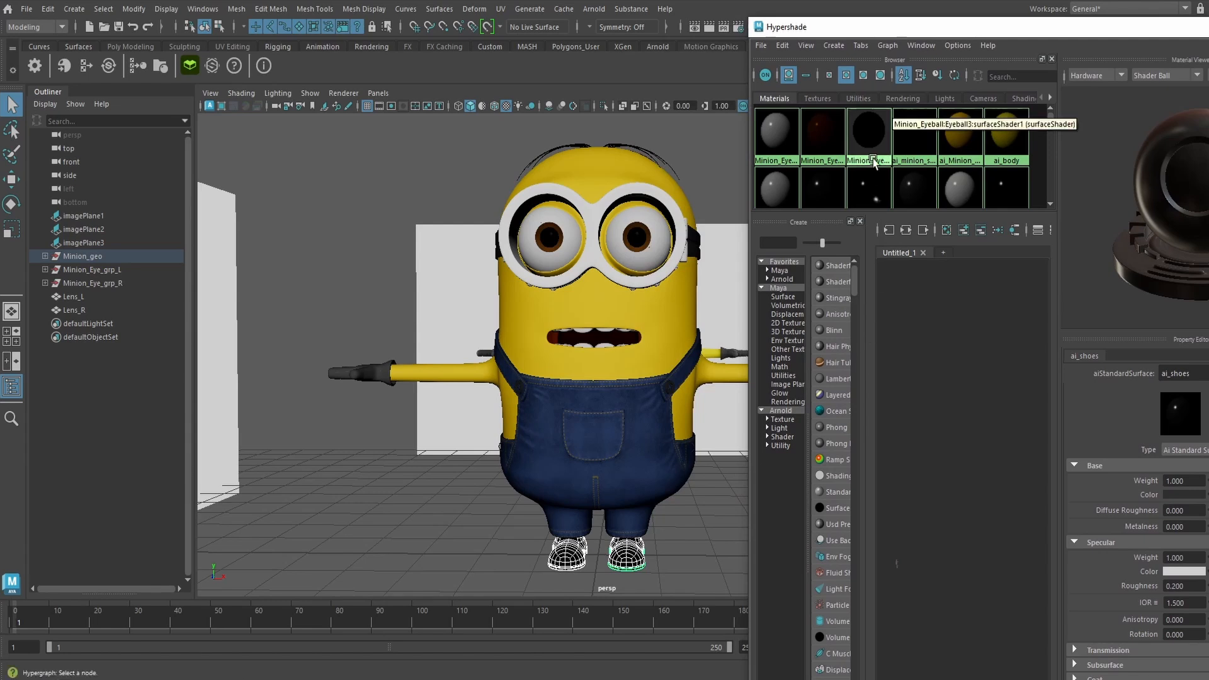
{"action": "left_click", "coordinate": [693, 517]}
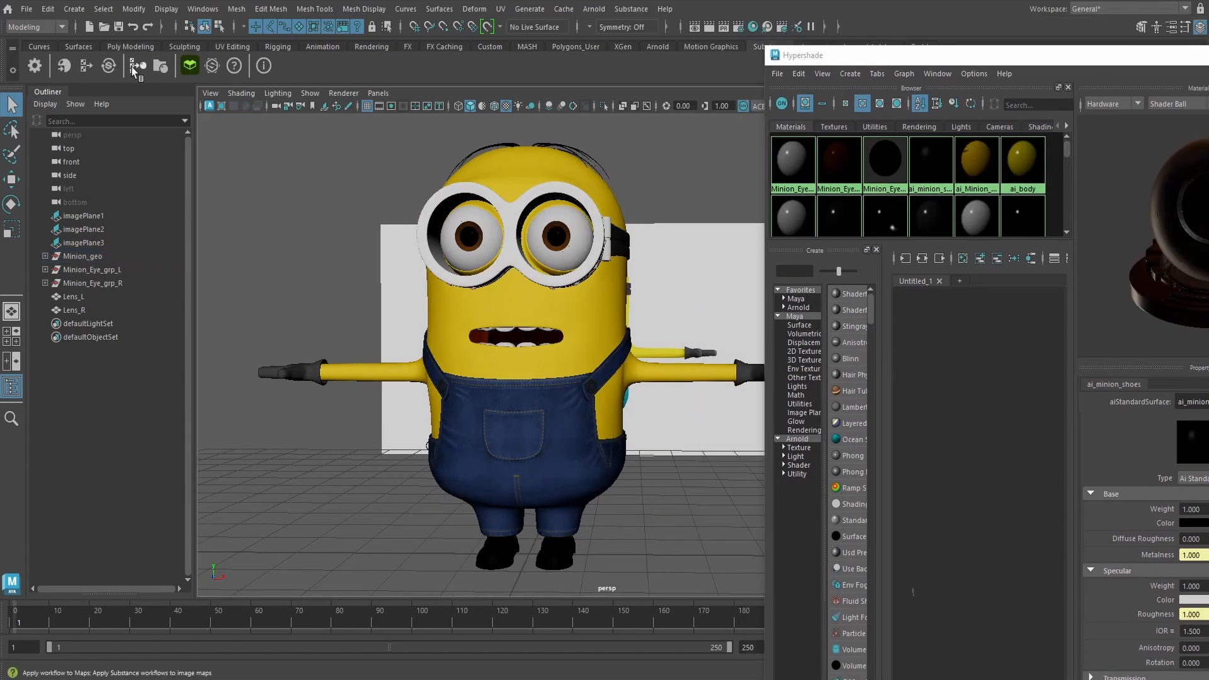
Apply the Arnold image-map workflow to the Minion1_ai_gloves Roughness, Metalness, BaseColor and Normal PNG maps to create a glove material
{"action": "left_click", "coordinate": [137, 68]}
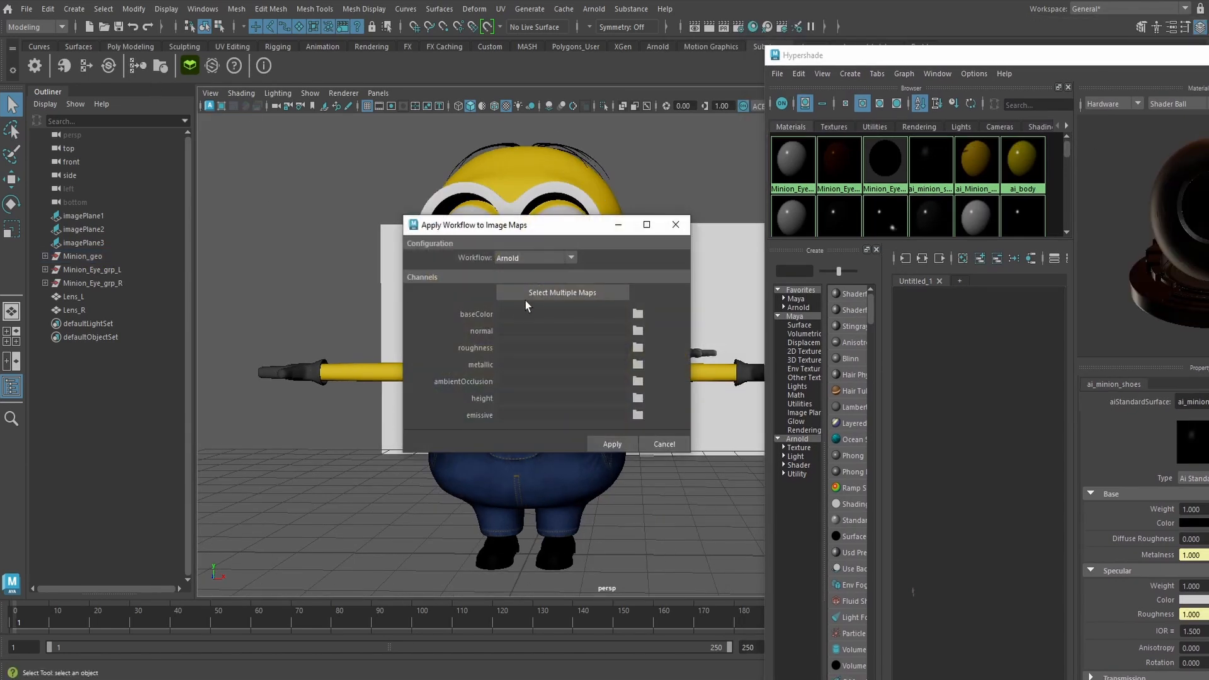
{"action": "left_click", "coordinate": [526, 297]}
{"action": "left_click_drag", "start_coordinate": [683, 481], "coordinate": [794, 486]}
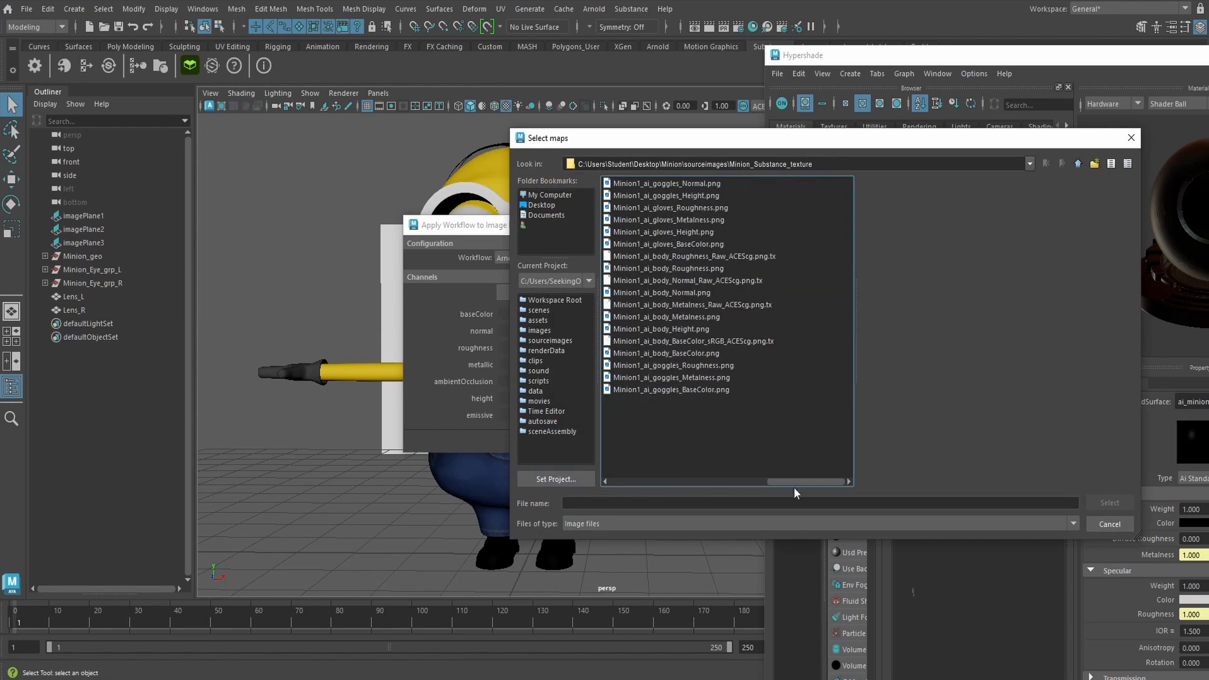
{"action": "left_click", "coordinate": [667, 208]}
{"action": "left_click", "coordinate": [674, 220], "text": "ctrl"}
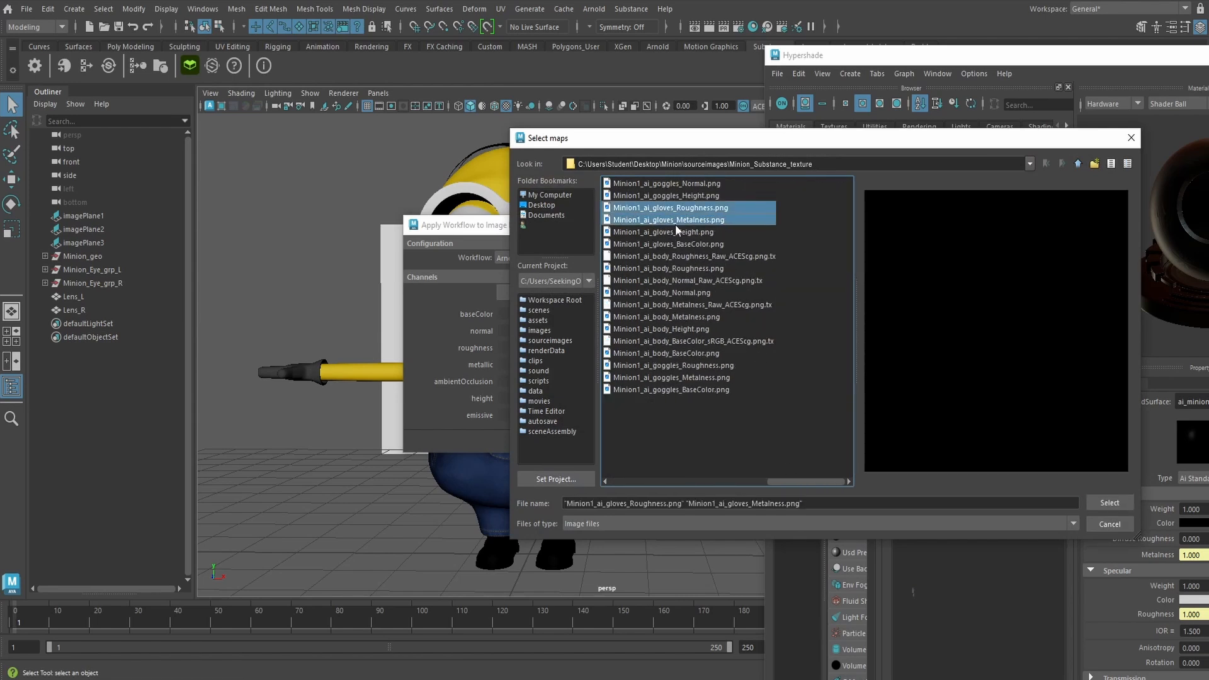
{"action": "left_click", "coordinate": [687, 244], "text": "ctrl"}
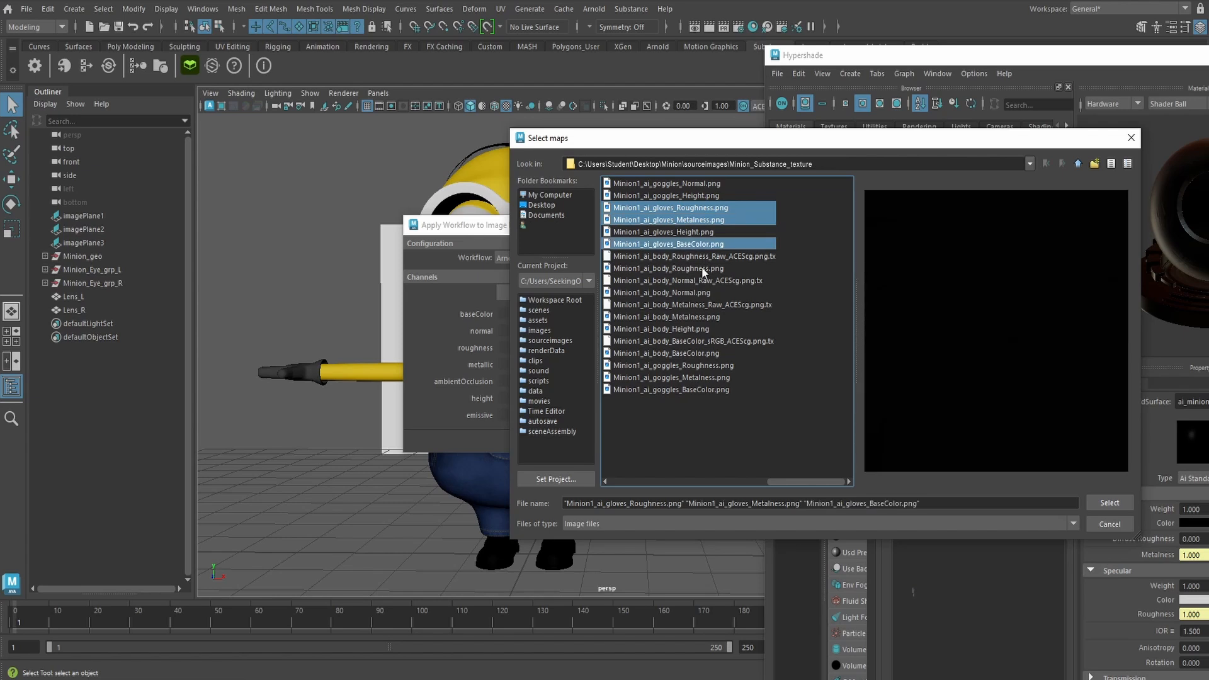
{"action": "left_click_drag", "start_coordinate": [819, 483], "coordinate": [757, 483]}
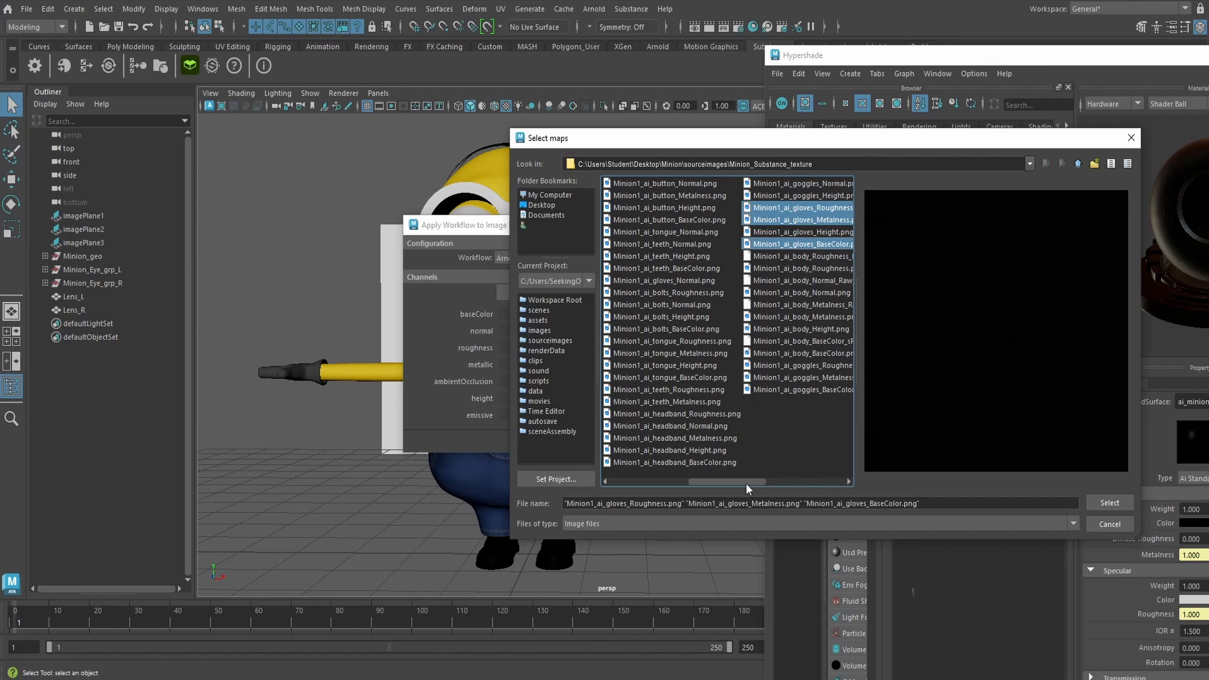
{"action": "left_click_drag", "start_coordinate": [745, 483], "coordinate": [690, 482]}
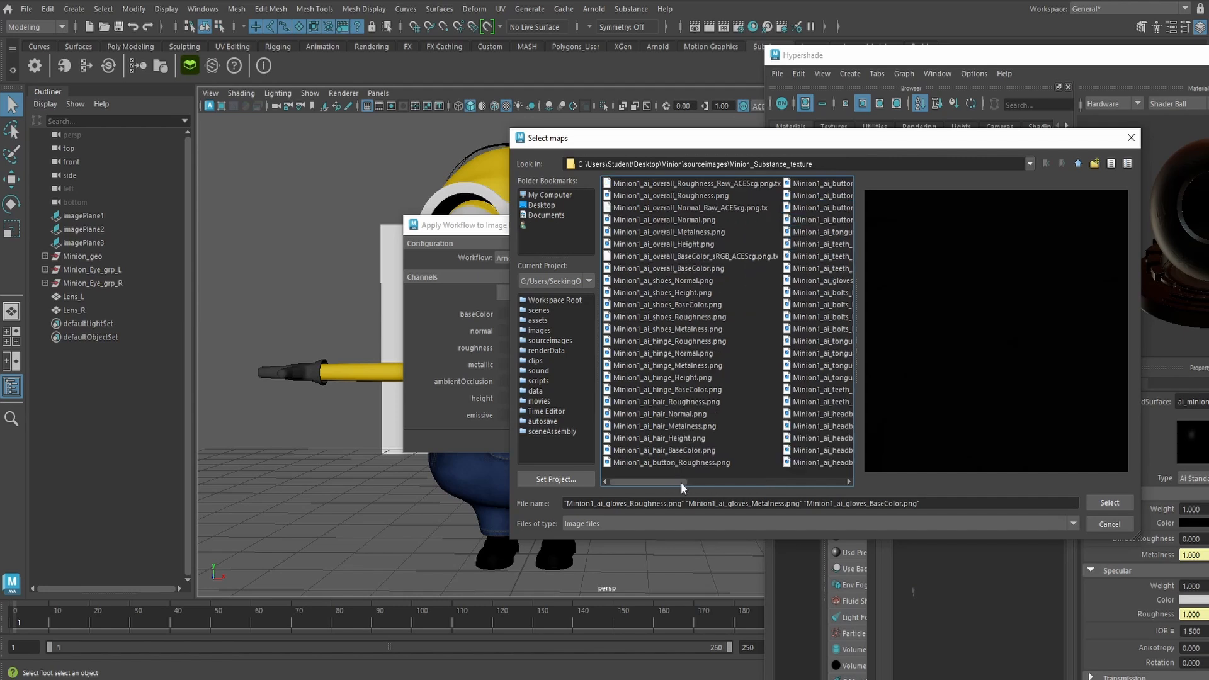
{"action": "left_click", "coordinate": [718, 483]}
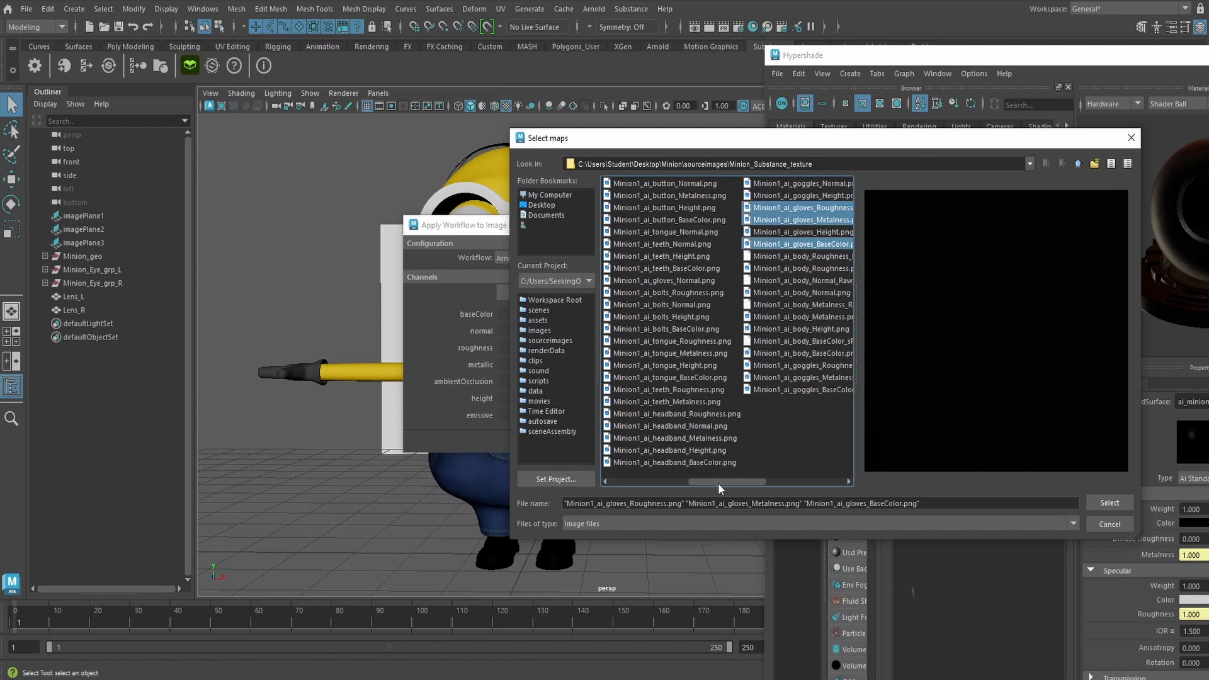
{"action": "left_click", "coordinate": [688, 280], "text": "ctrl"}
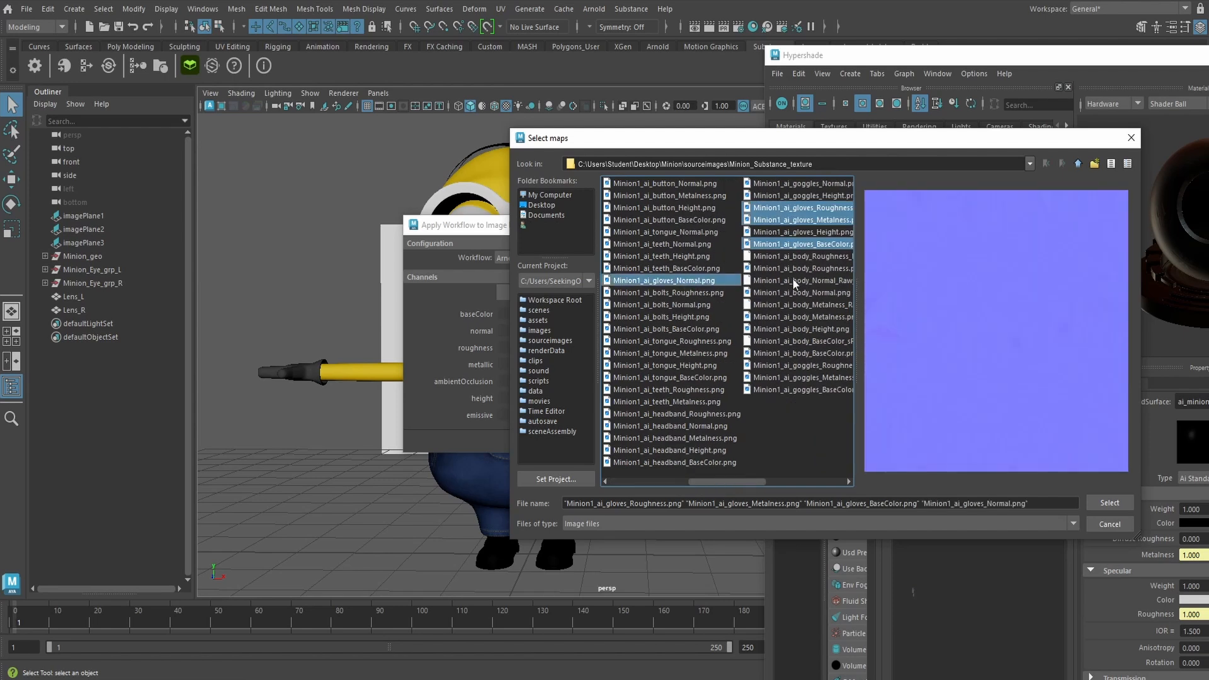
{"action": "left_click", "coordinate": [1108, 503]}
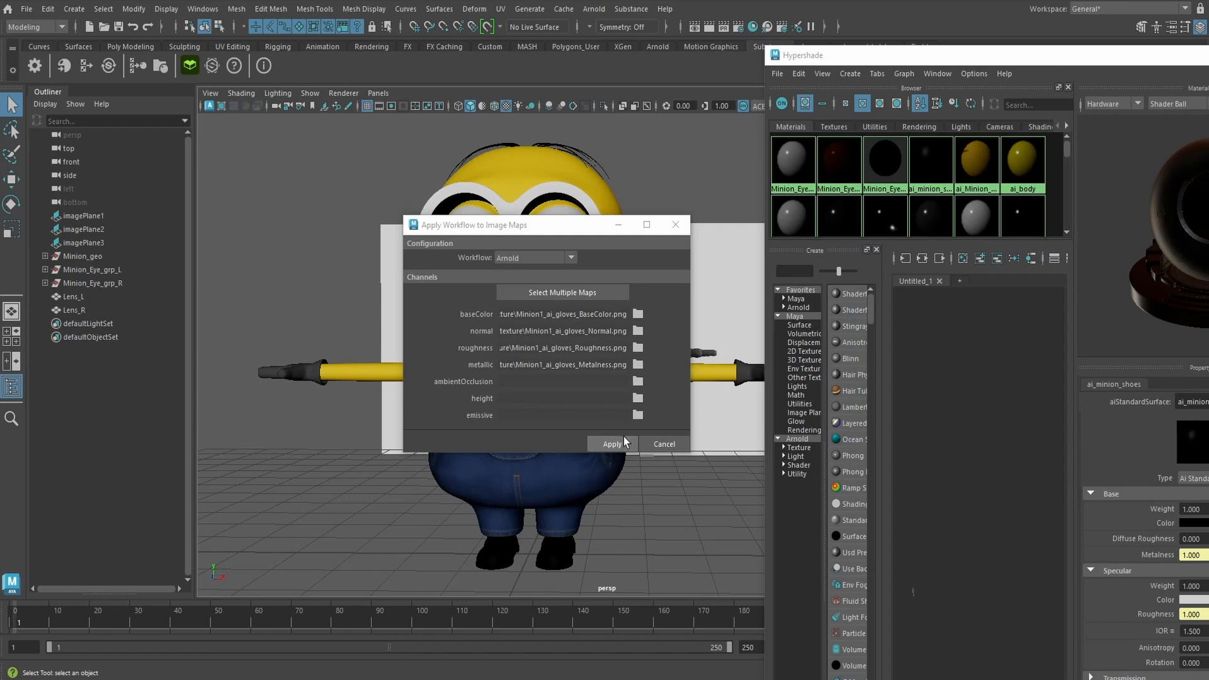
{"action": "left_click", "coordinate": [623, 440]}
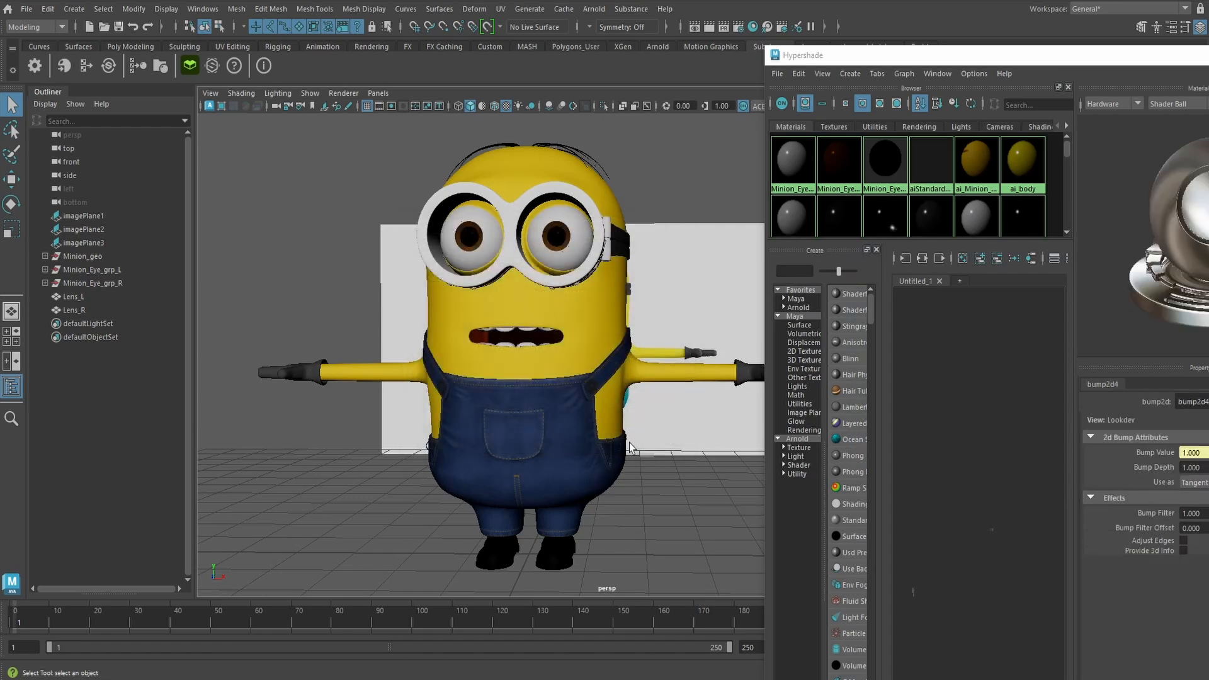
Rename the newly created glove material in Hypershade as ai_minion_gloves
{"action": "left_click", "coordinate": [936, 165]}
{"action": "left_click_drag", "start_coordinate": [1021, 57], "coordinate": [890, 30]}
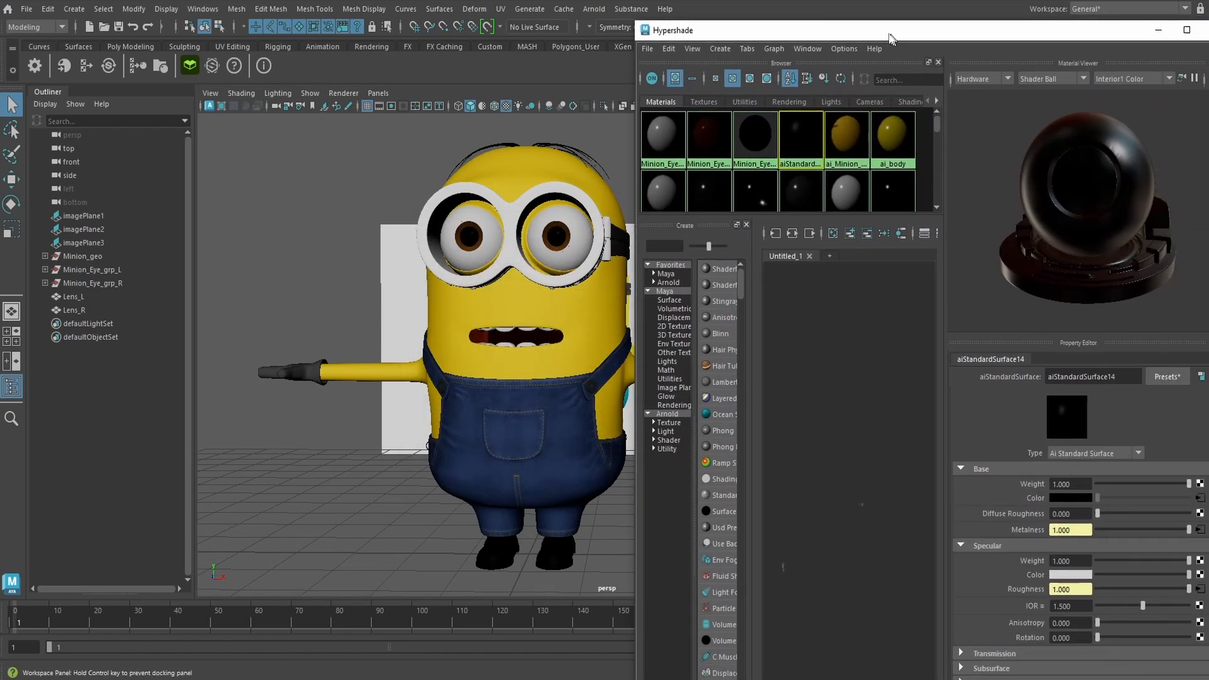
{"action": "double_click", "coordinate": [1079, 376]}
{"action": "type", "text": "ai_minion_gloves"}
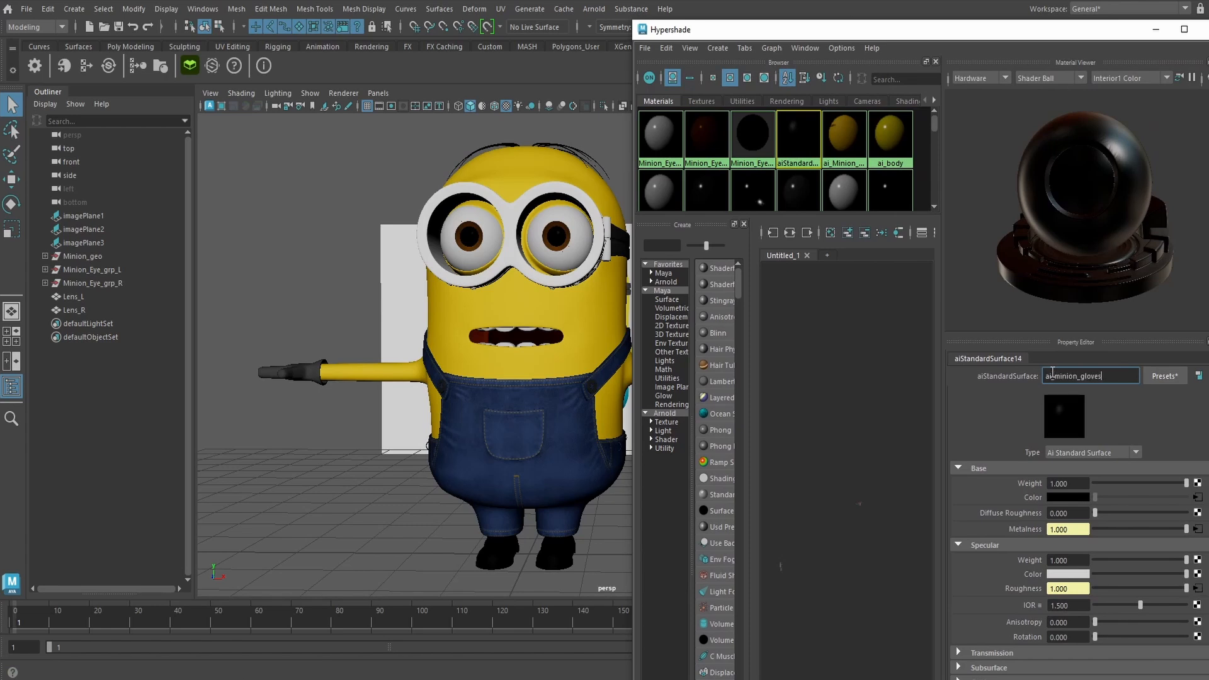
{"action": "key", "text": "Return"}
Assign the ai_minion_gloves material to both gloves, clear the selection and close Hypershade
{"action": "left_click_drag", "start_coordinate": [875, 29], "coordinate": [998, 69]}
{"action": "left_click", "coordinate": [740, 376]}
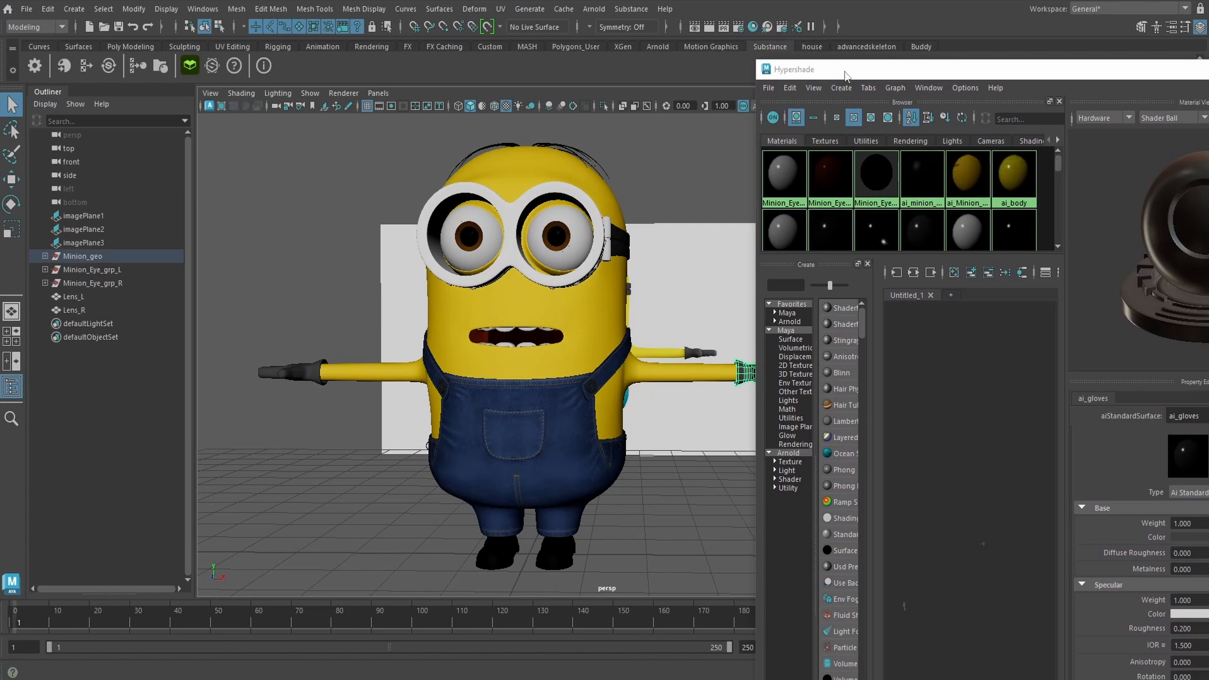
{"action": "left_click_drag", "start_coordinate": [845, 74], "coordinate": [897, 132]}
{"action": "left_click", "coordinate": [289, 372], "text": "shift"}
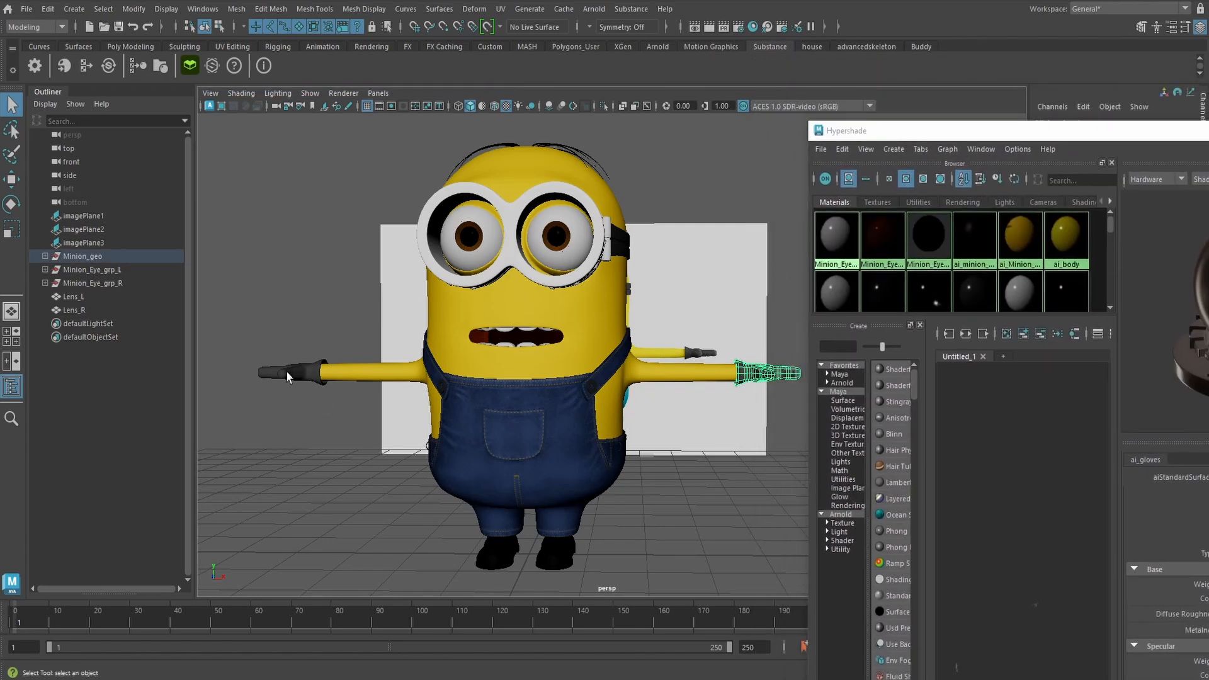
{"action": "right_click", "coordinate": [969, 228]}
{"action": "right_click_drag", "start_coordinate": [969, 228], "coordinate": [965, 189]}
{"action": "left_click", "coordinate": [759, 171]}
{"action": "left_click_drag", "start_coordinate": [704, 230], "coordinate": [708, 231], "text": "alt"}
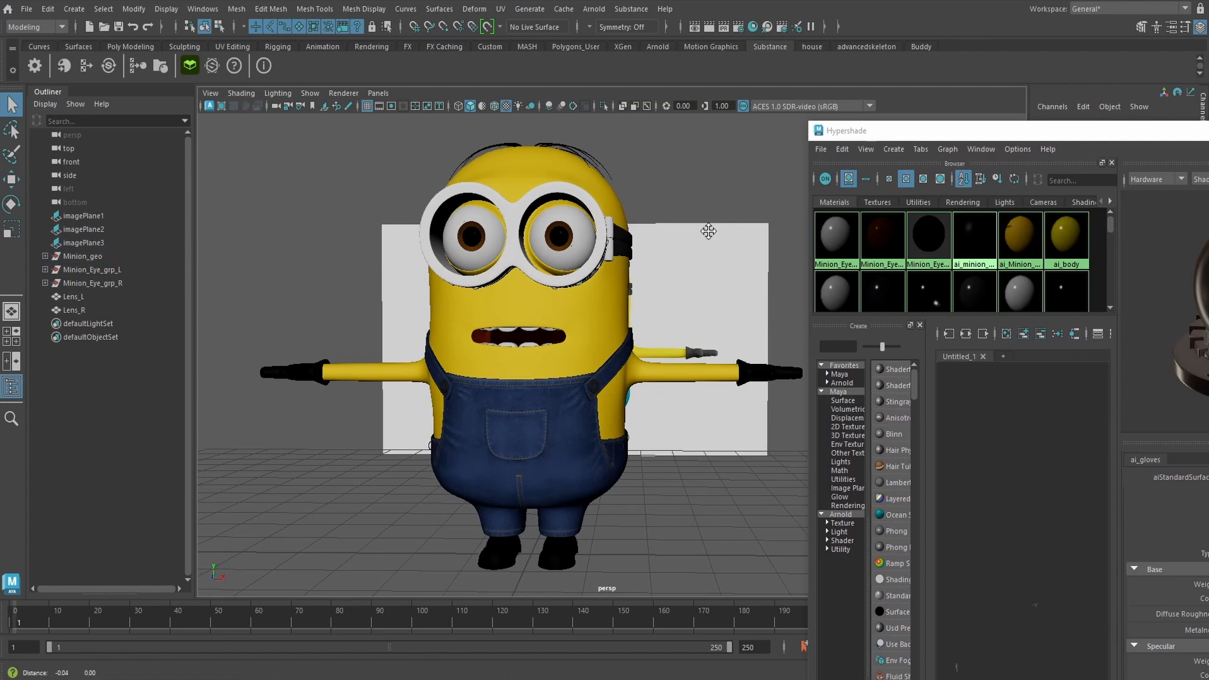
{"action": "left_click_drag", "start_coordinate": [1033, 131], "coordinate": [774, 122]}
{"action": "left_click", "coordinate": [1129, 121]}
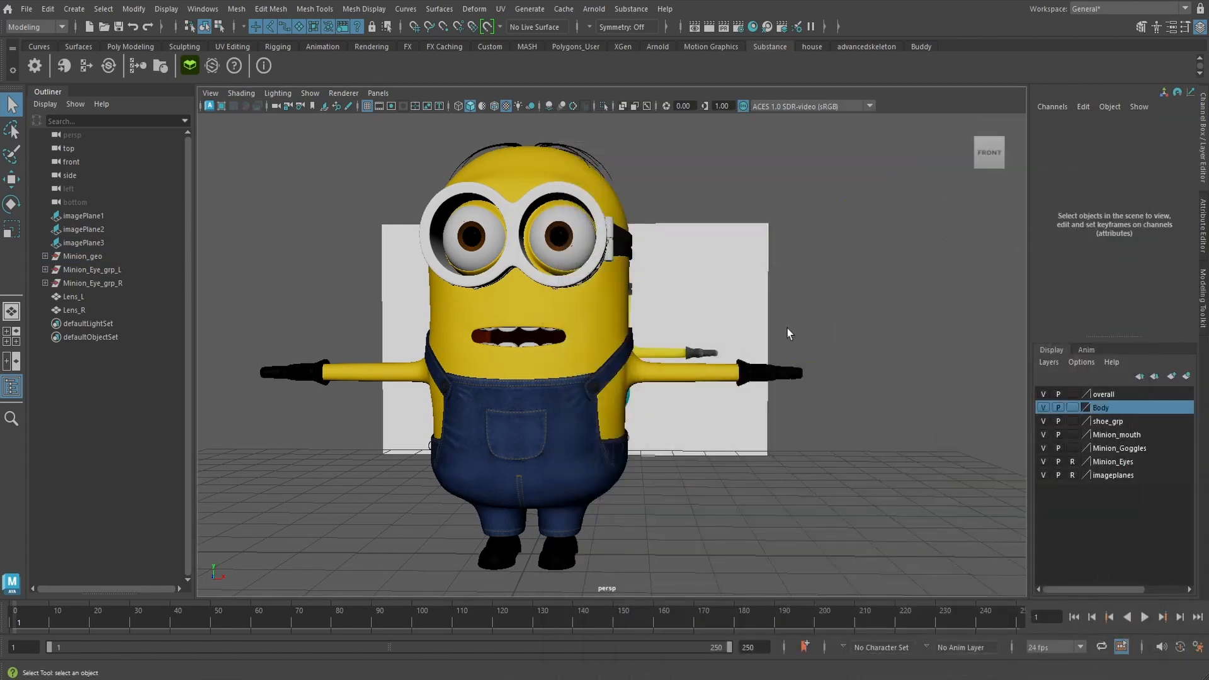
Apply the Arnold image-map workflow to the Minion1_ai_goggles BaseColor, Metalness, Roughness and Normal PNG maps to create a goggles material
{"action": "left_click_drag", "start_coordinate": [788, 334], "coordinate": [795, 324], "text": "alt"}
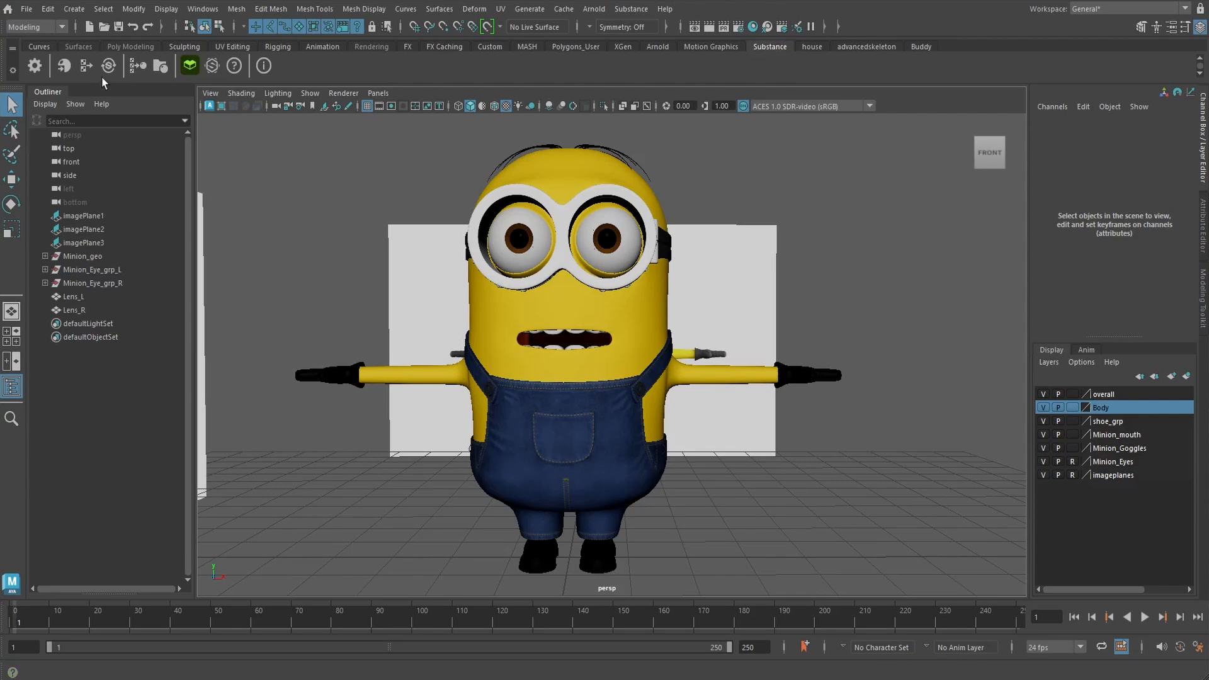
{"action": "left_click", "coordinate": [140, 67]}
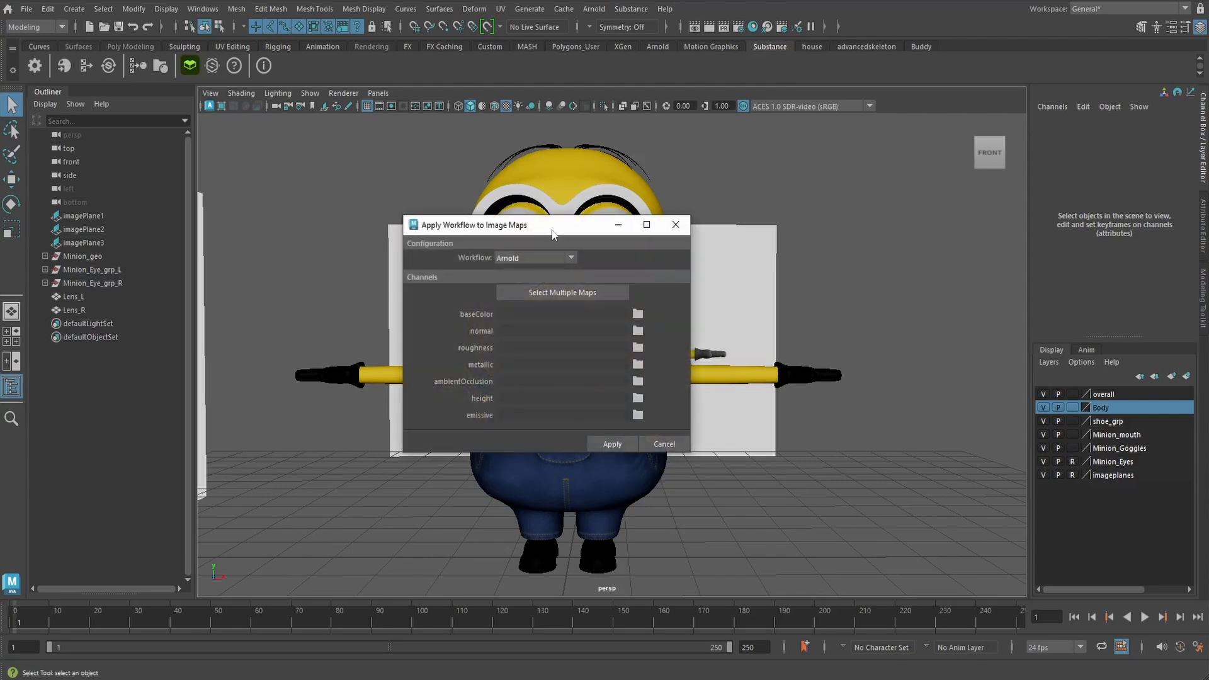
{"action": "middle_click_drag", "start_coordinate": [668, 201], "coordinate": [601, 209], "text": "alt"}
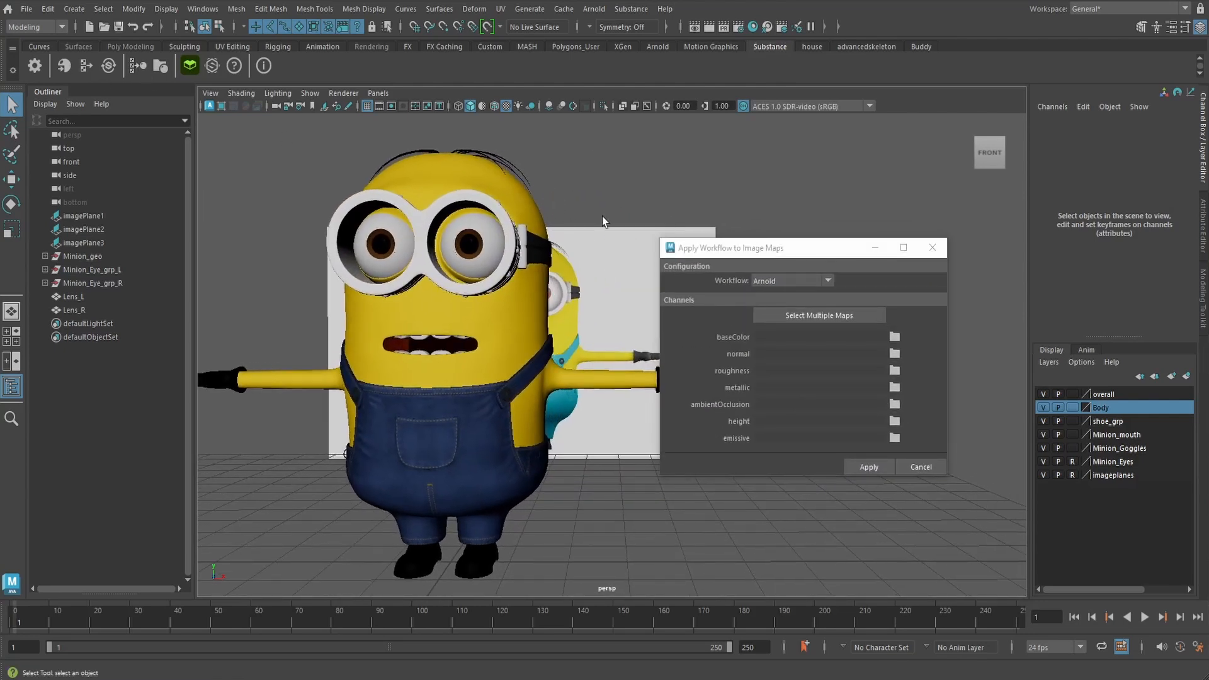
{"action": "left_click", "coordinate": [797, 311]}
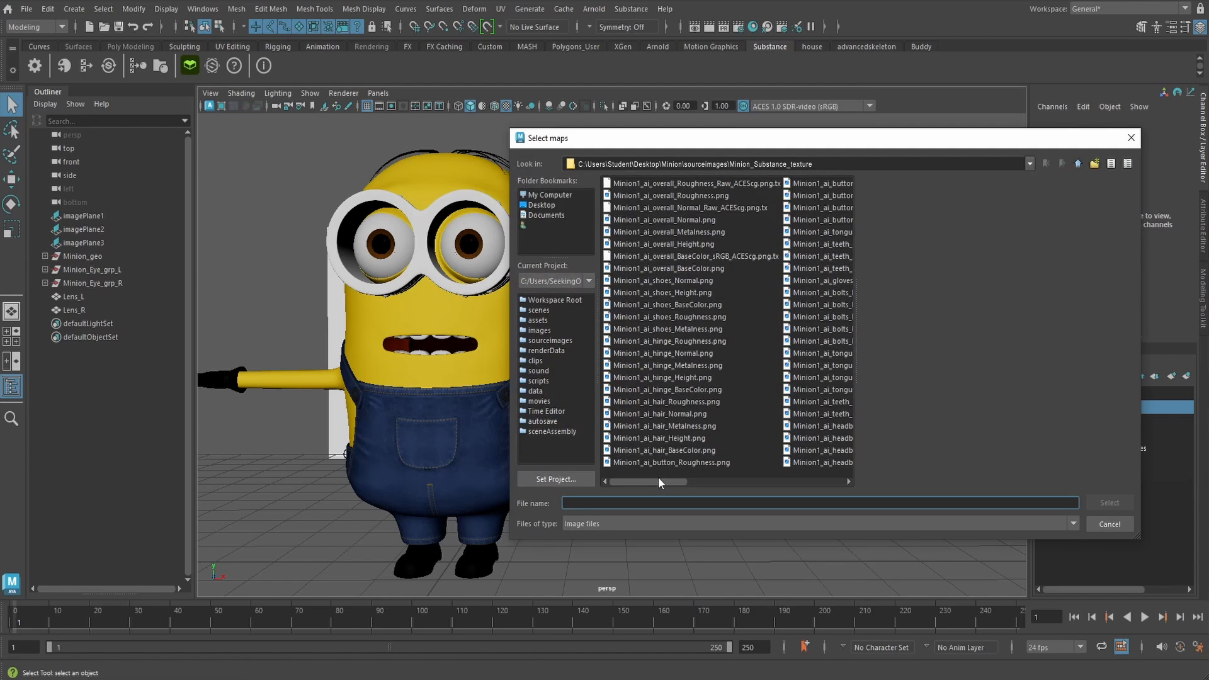
{"action": "left_click_drag", "start_coordinate": [675, 480], "coordinate": [826, 478]}
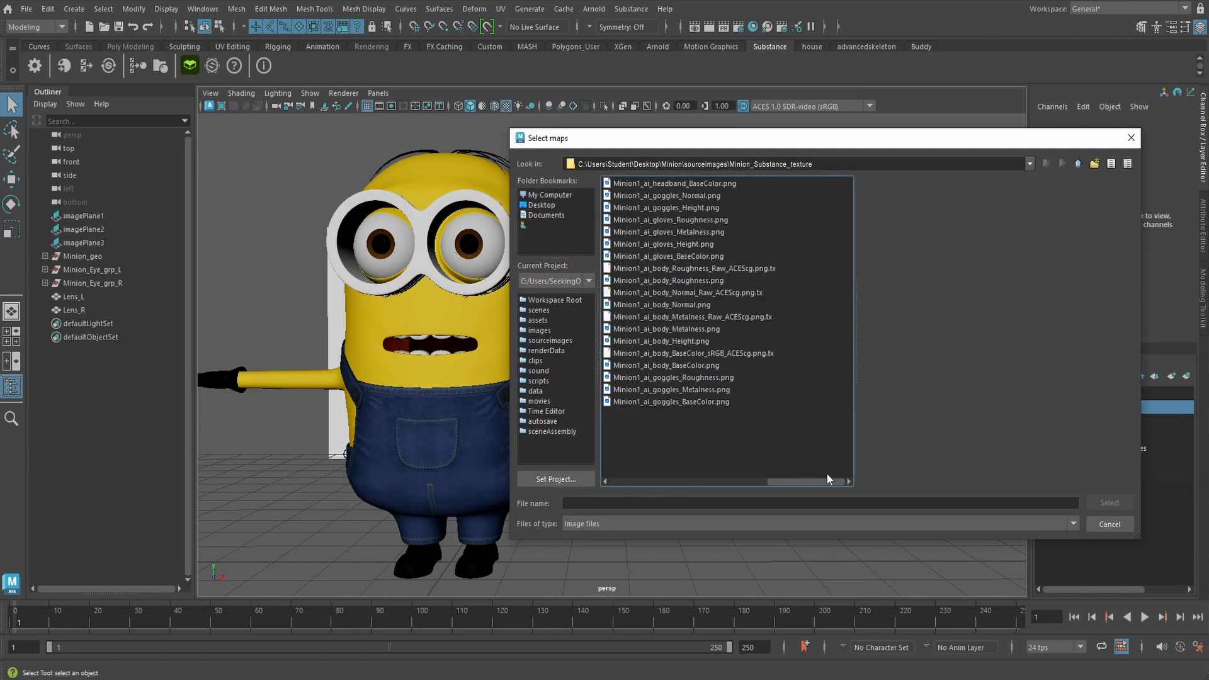
{"action": "left_click", "coordinate": [678, 402]}
{"action": "left_click", "coordinate": [658, 389], "text": "ctrl"}
{"action": "left_click", "coordinate": [658, 378], "text": "ctrl"}
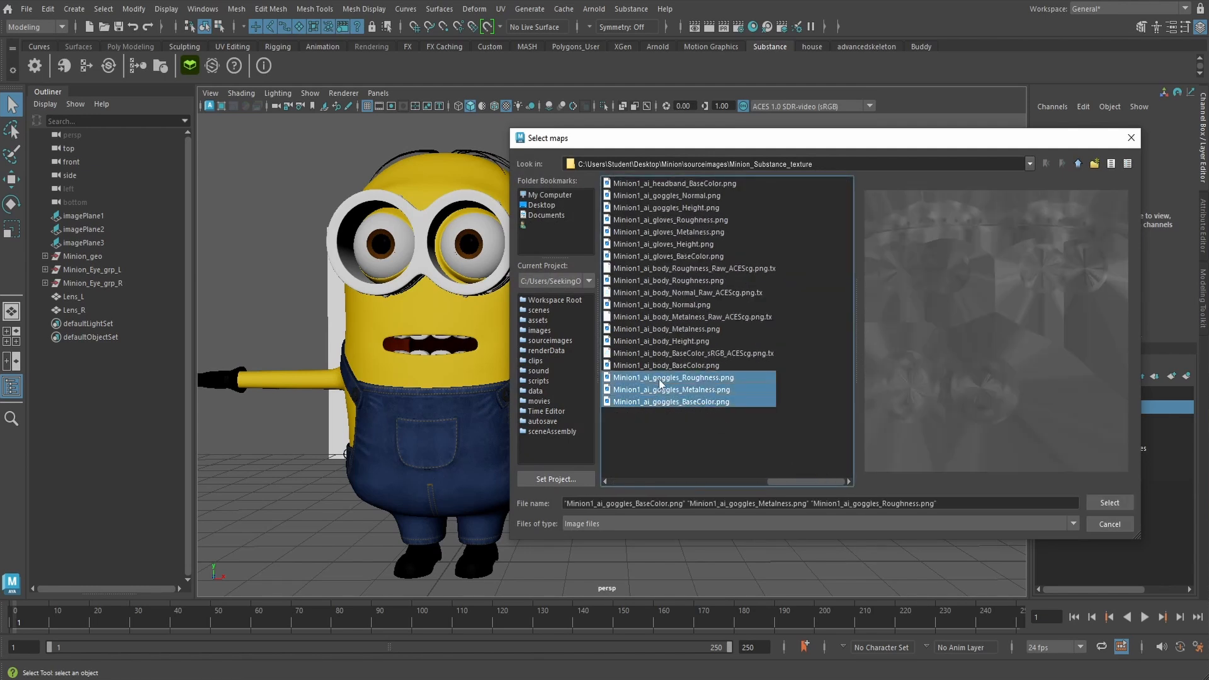
{"action": "left_click", "coordinate": [667, 199], "text": "ctrl"}
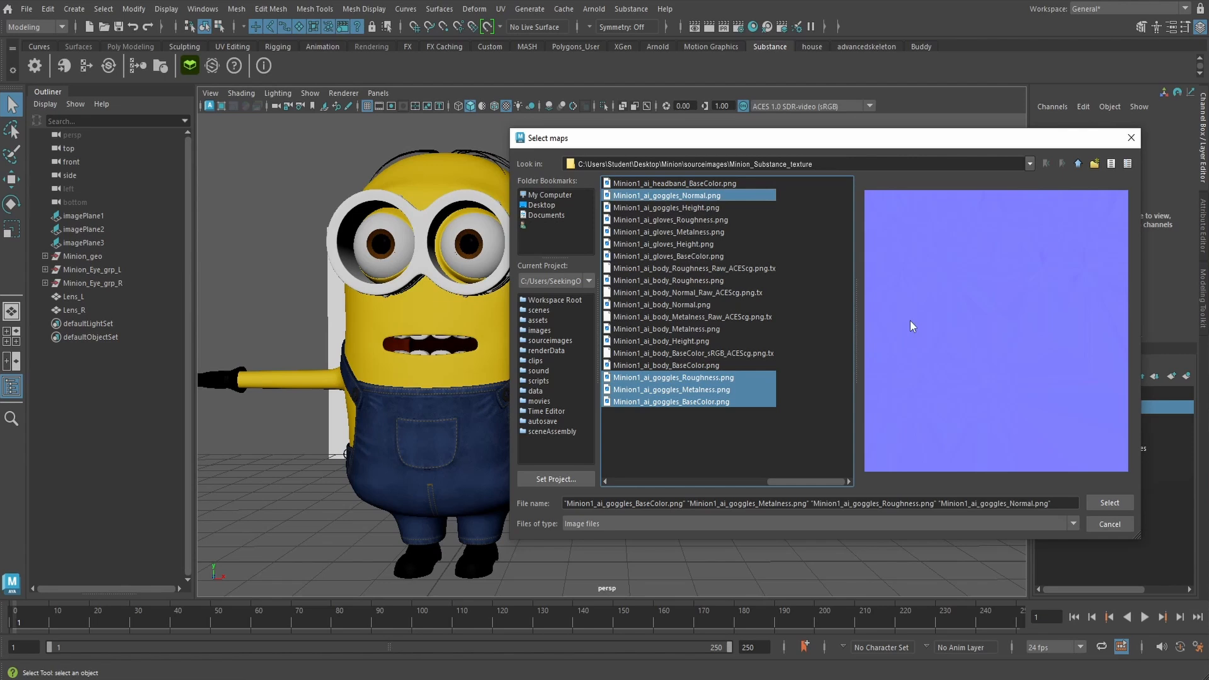
{"action": "left_click", "coordinate": [1109, 503]}
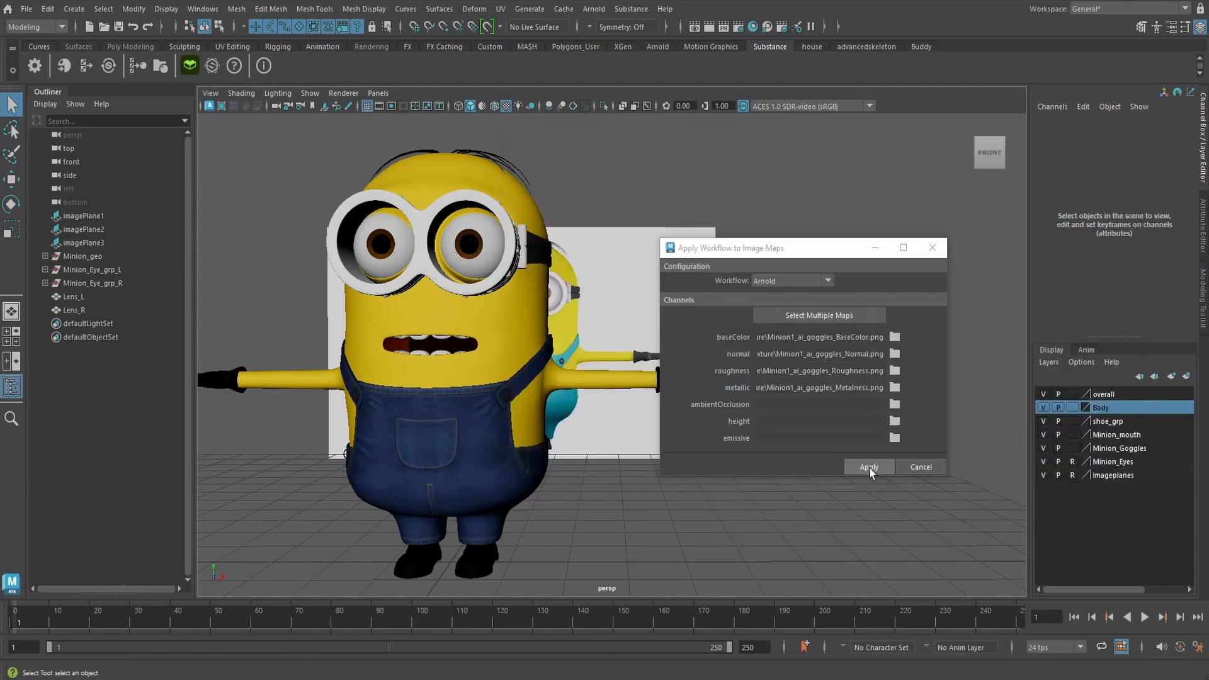
{"action": "left_click", "coordinate": [869, 468]}
Open Hypershade and rename the newly created goggles material as ai_minion_goggles
{"action": "left_click", "coordinate": [752, 26]}
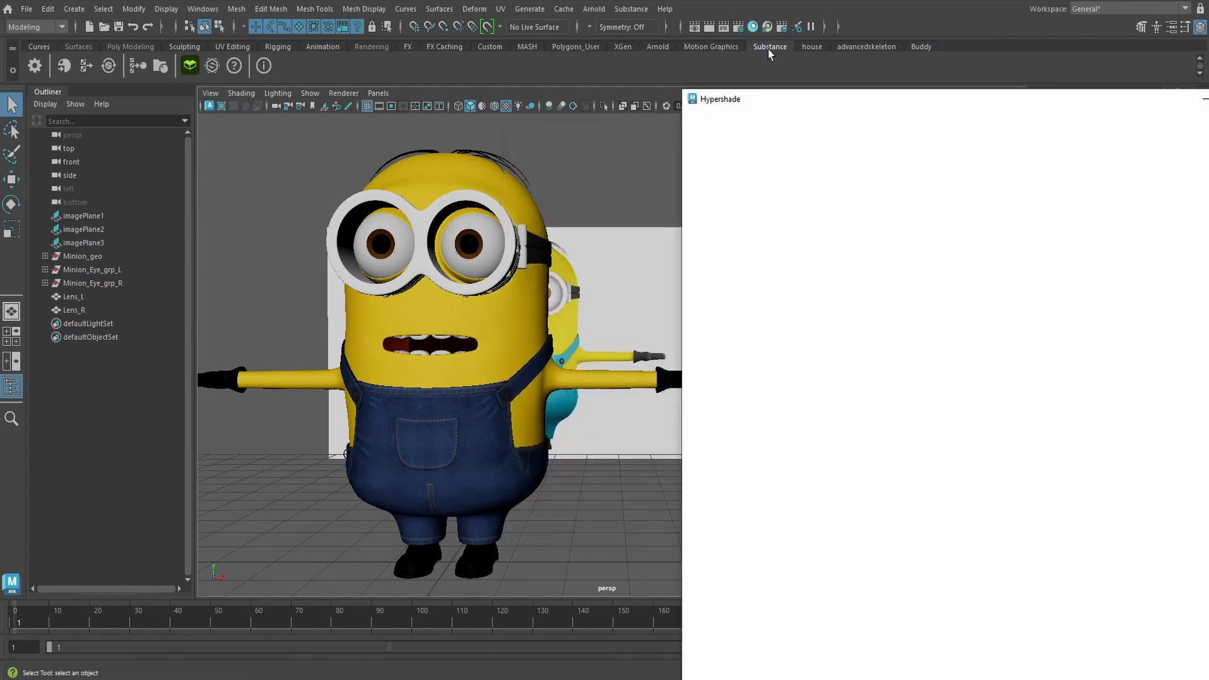
{"action": "left_click_drag", "start_coordinate": [843, 106], "coordinate": [841, 57]}
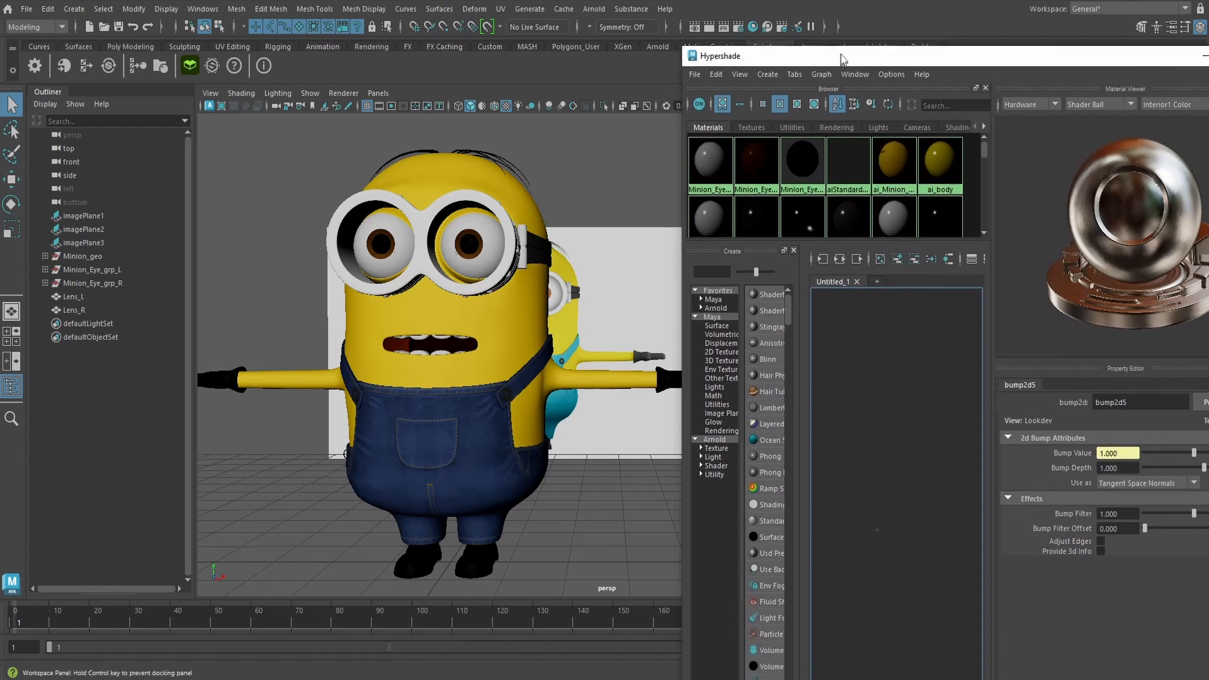
{"action": "left_click", "coordinate": [845, 157]}
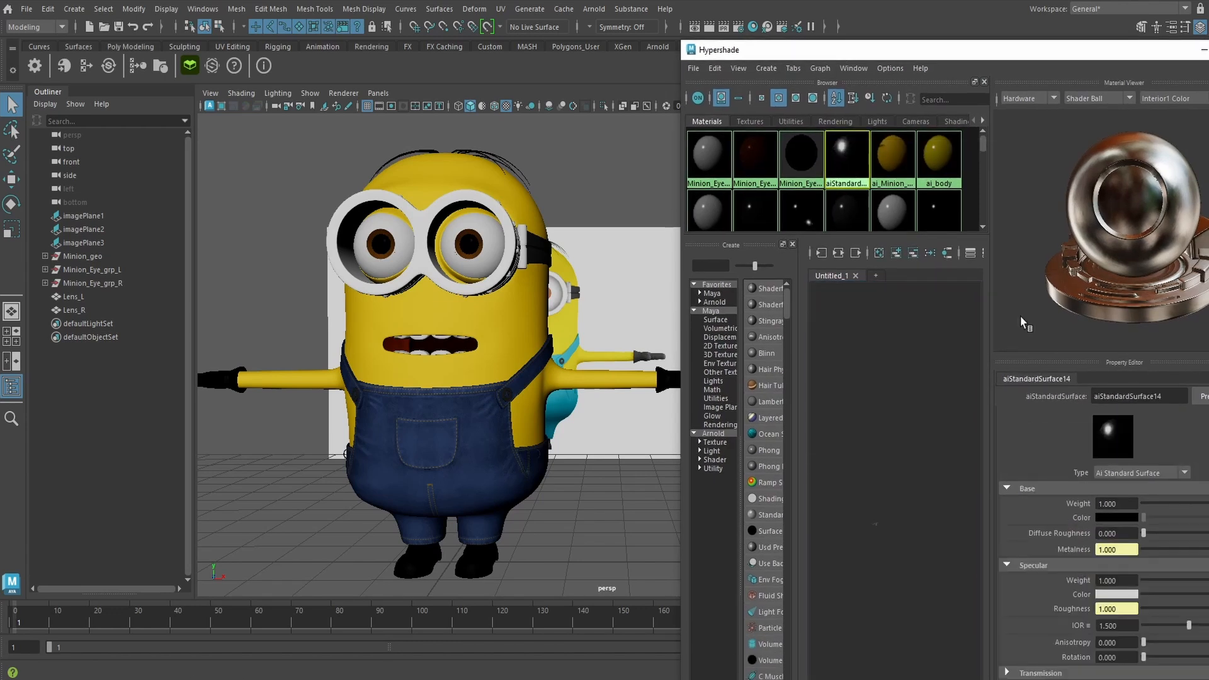
{"action": "double_click", "coordinate": [1170, 395]}
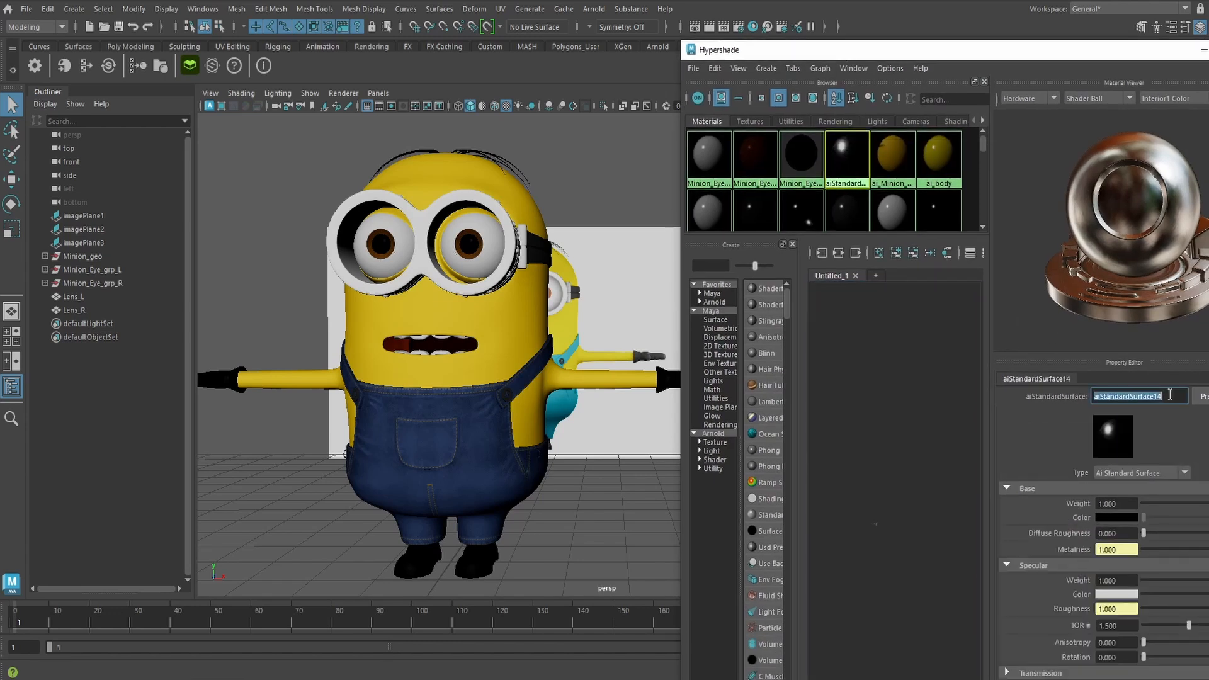
{"action": "left_click_drag", "start_coordinate": [1100, 396], "coordinate": [1157, 396]}
{"action": "key", "text": "BackSpace"}
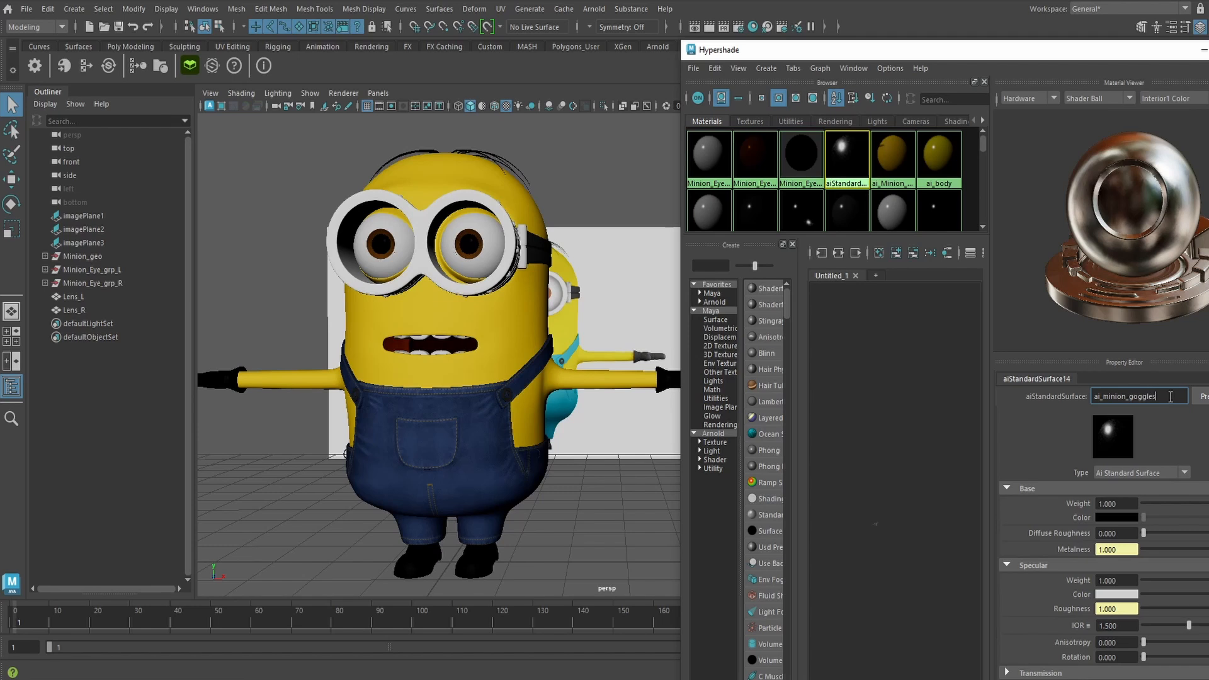
{"action": "key", "text": "Return"}
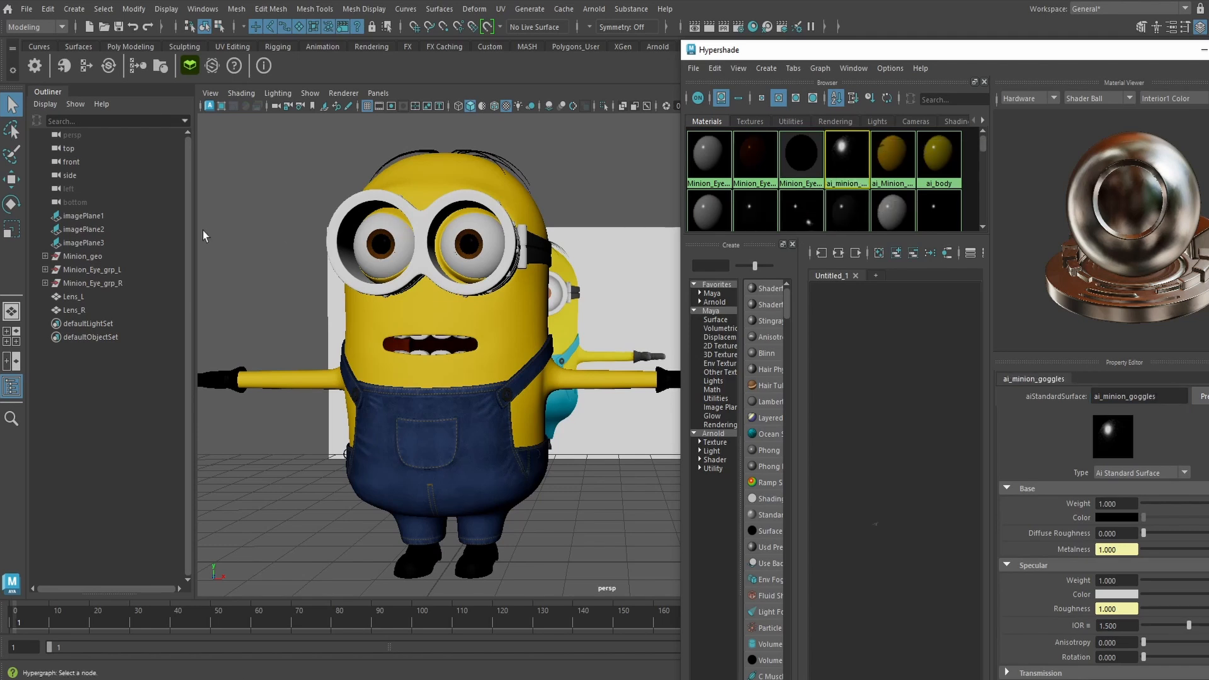
Assign the ai_minion_goggles material to the Goggles mesh in Minion_Goggles_grp and clear the selection
{"action": "left_click", "coordinate": [45, 256]}
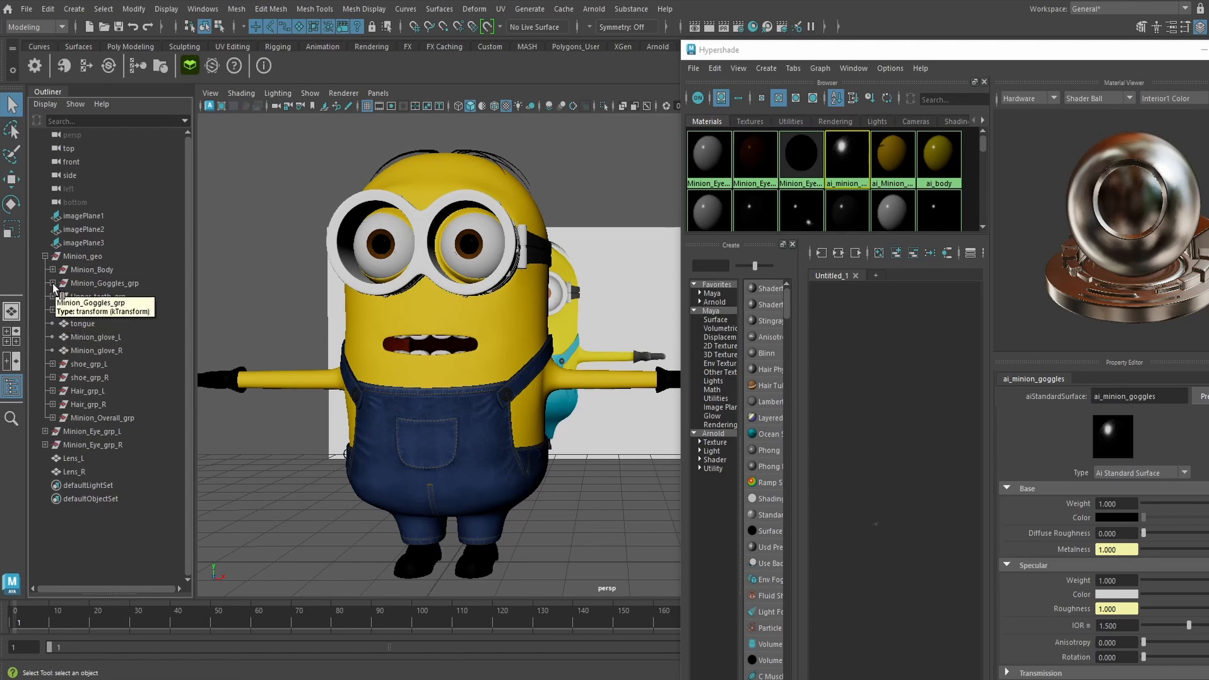
{"action": "left_click", "coordinate": [52, 282]}
{"action": "left_click", "coordinate": [92, 297]}
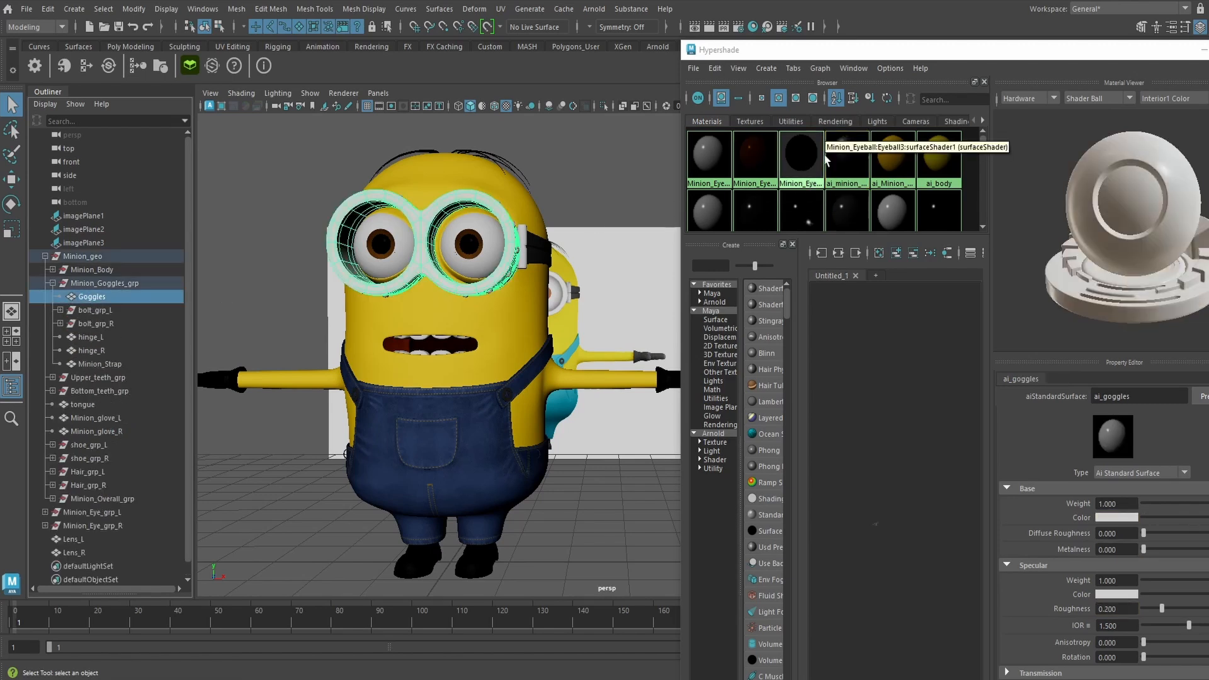
{"action": "right_click_drag", "start_coordinate": [848, 158], "coordinate": [845, 112]}
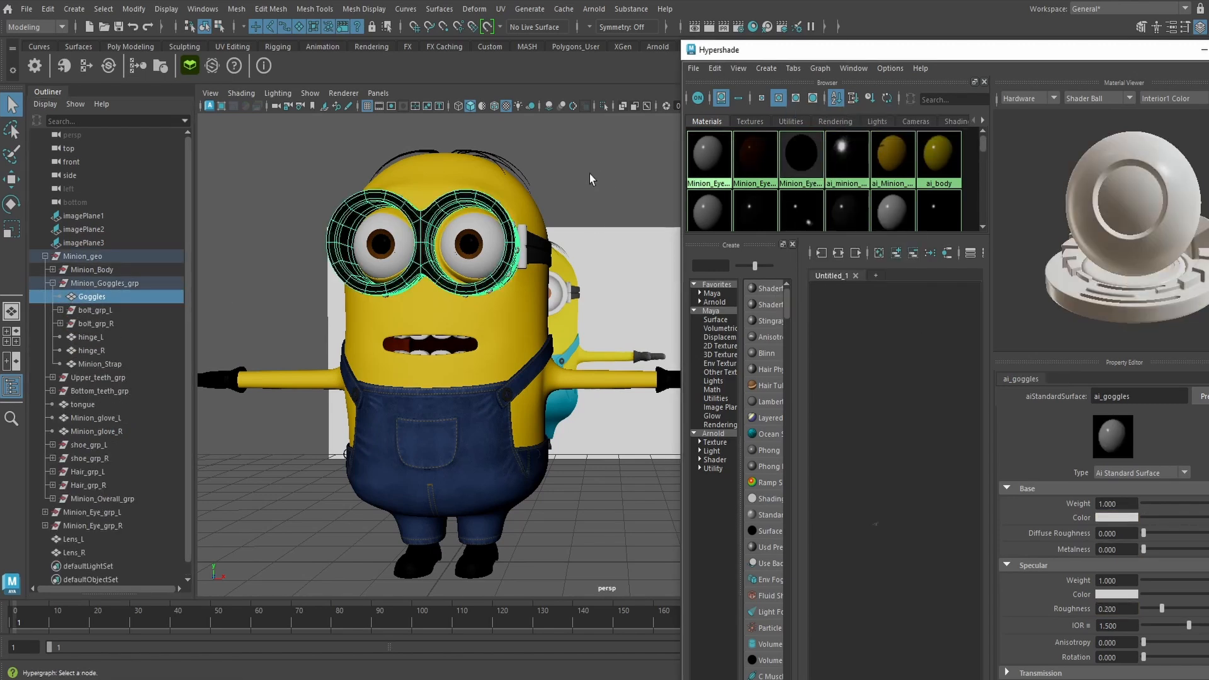
{"action": "left_click", "coordinate": [589, 173]}
{"action": "left_click_drag", "start_coordinate": [590, 173], "coordinate": [511, 241], "text": "alt"}
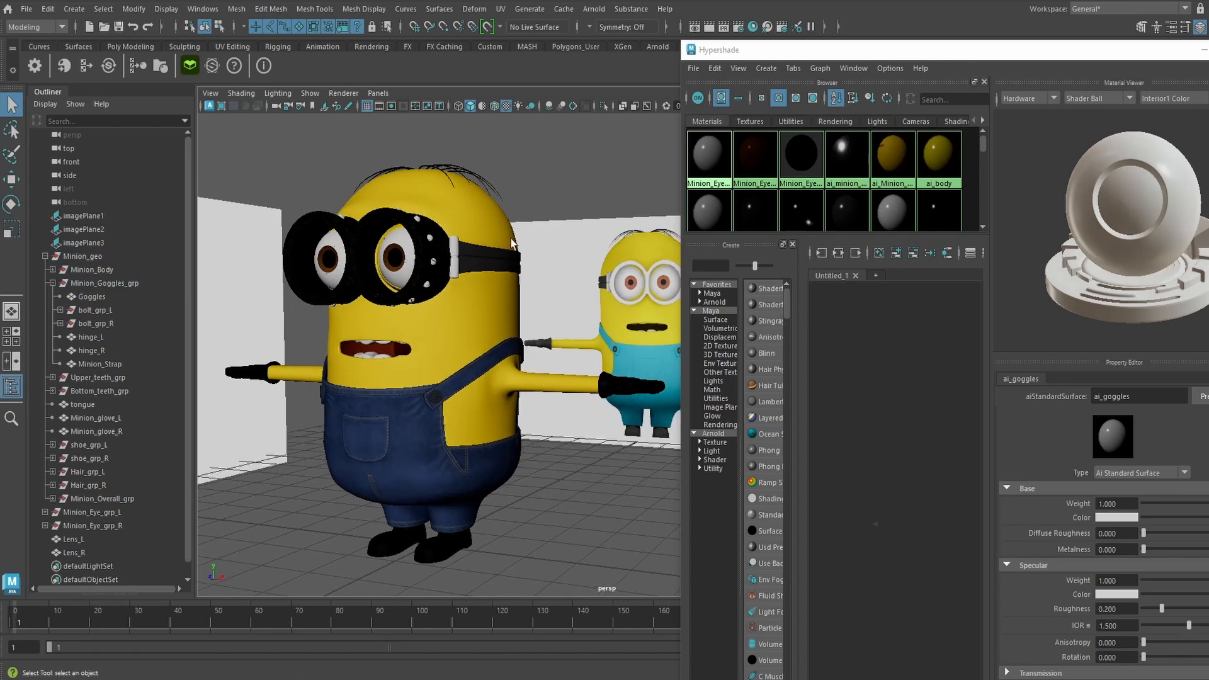
Apply the Arnold image-map workflow to the Minion1_ai_bolts BaseColor, Metalness, Normal and Roughness PNG maps to create a bolt material
{"action": "left_click", "coordinate": [269, 109]}
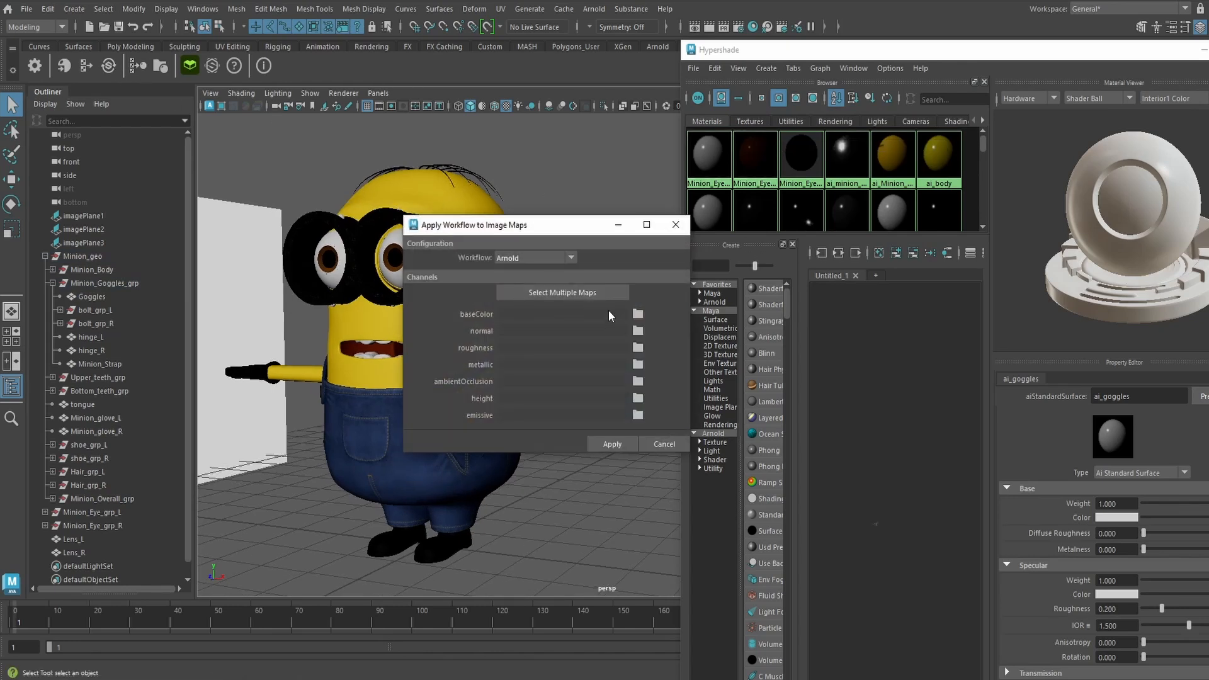
{"action": "left_click", "coordinate": [606, 293]}
{"action": "left_click_drag", "start_coordinate": [649, 479], "coordinate": [697, 479]}
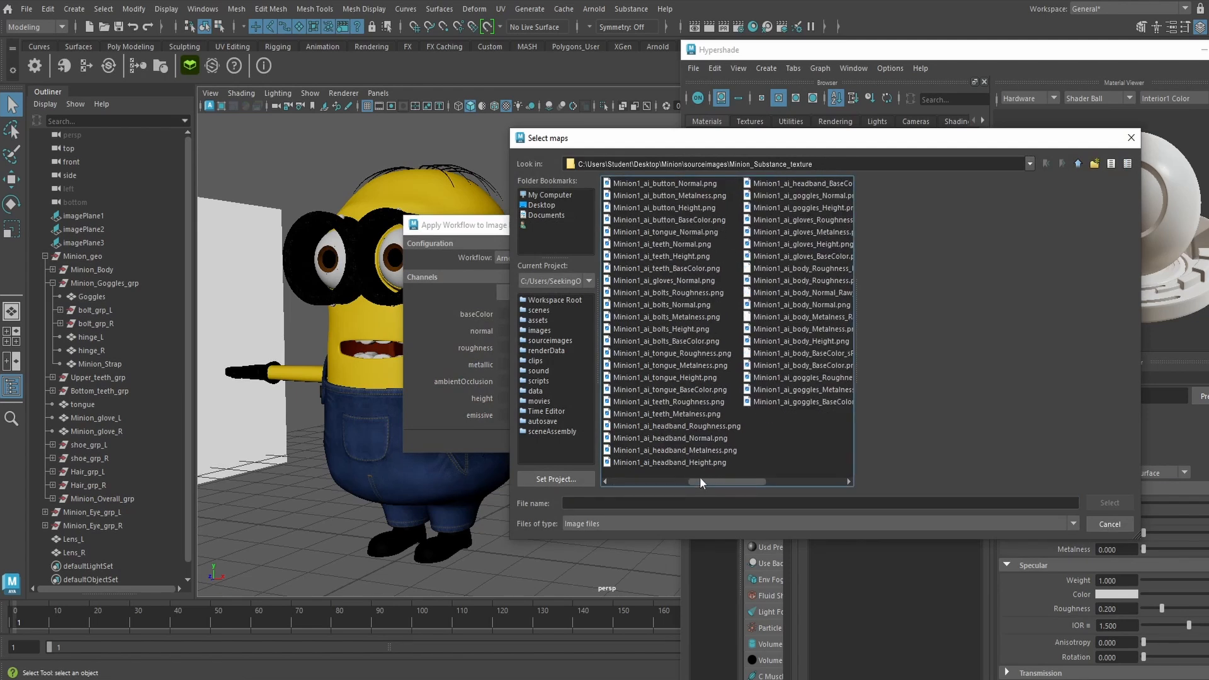
{"action": "left_click", "coordinate": [686, 343]}
{"action": "left_click", "coordinate": [693, 318], "text": "ctrl"}
{"action": "left_click", "coordinate": [691, 306], "text": "ctrl"}
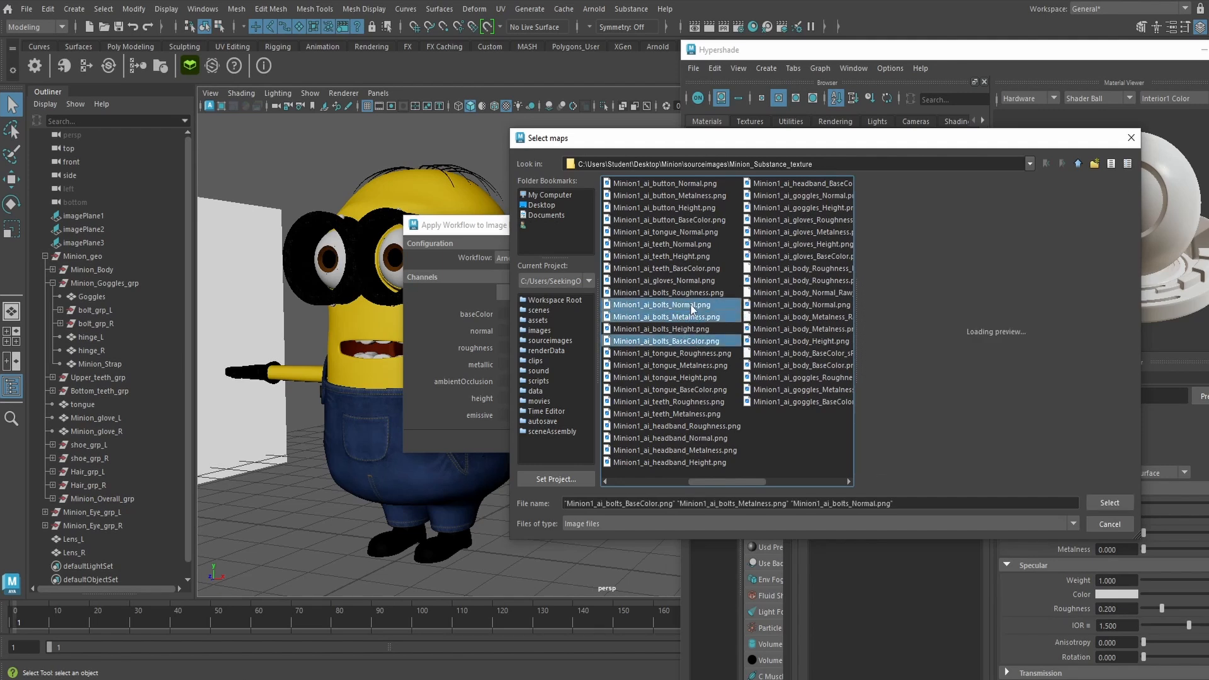
{"action": "left_click", "coordinate": [693, 294], "text": "ctrl"}
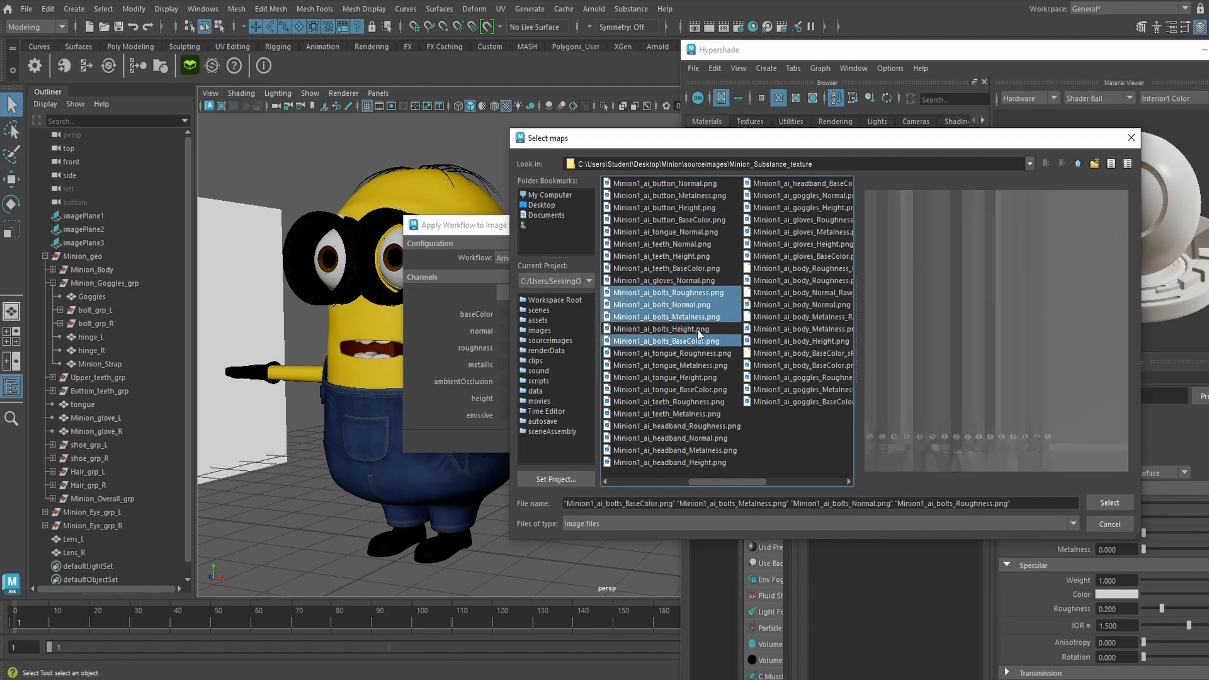
{"action": "left_click", "coordinate": [1111, 504]}
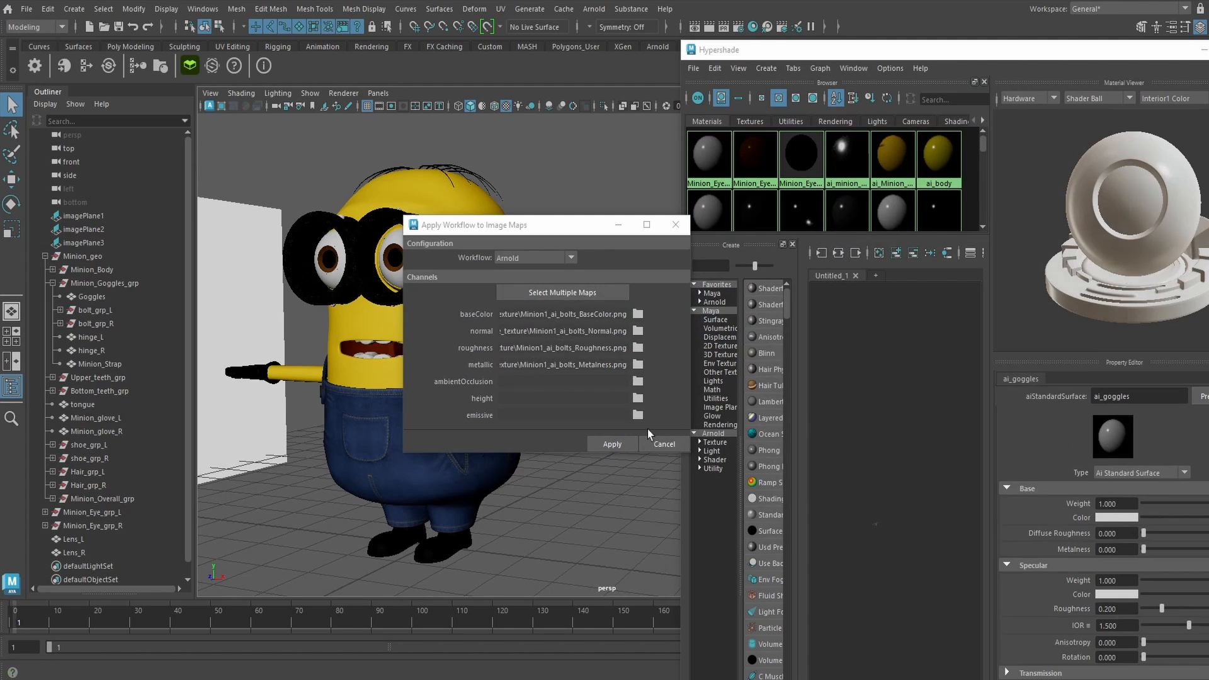
{"action": "left_click", "coordinate": [612, 444]}
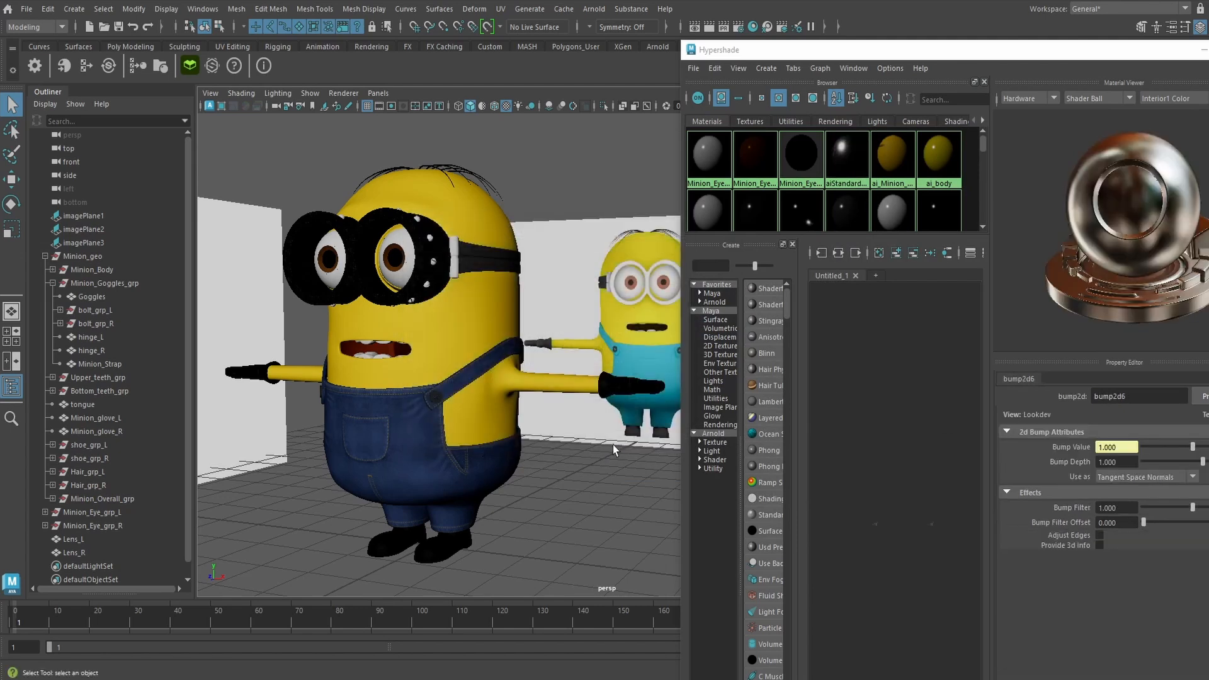
Rename the newly created bolt material in Hypershade as ai_minion_bolts
{"action": "double_click", "coordinate": [847, 154]}
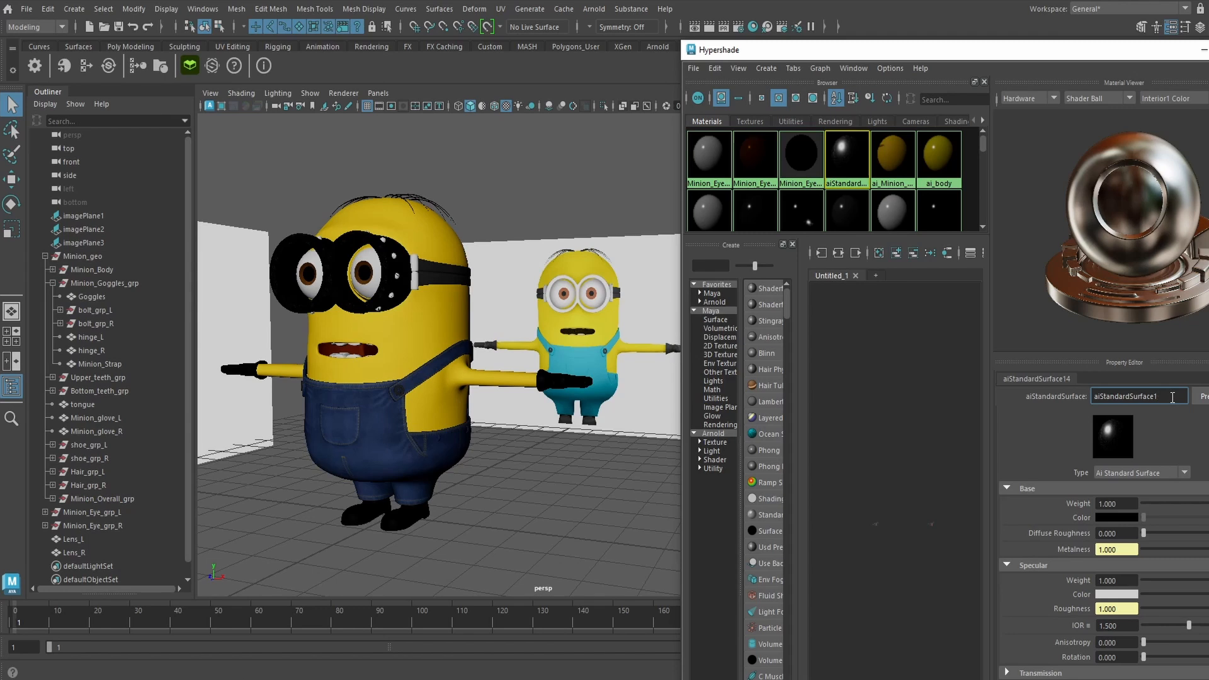
{"action": "left_click_drag", "start_coordinate": [1162, 393], "coordinate": [1107, 395]}
{"action": "type", "text": "_minion_bolts"}
{"action": "key", "text": "Return"}
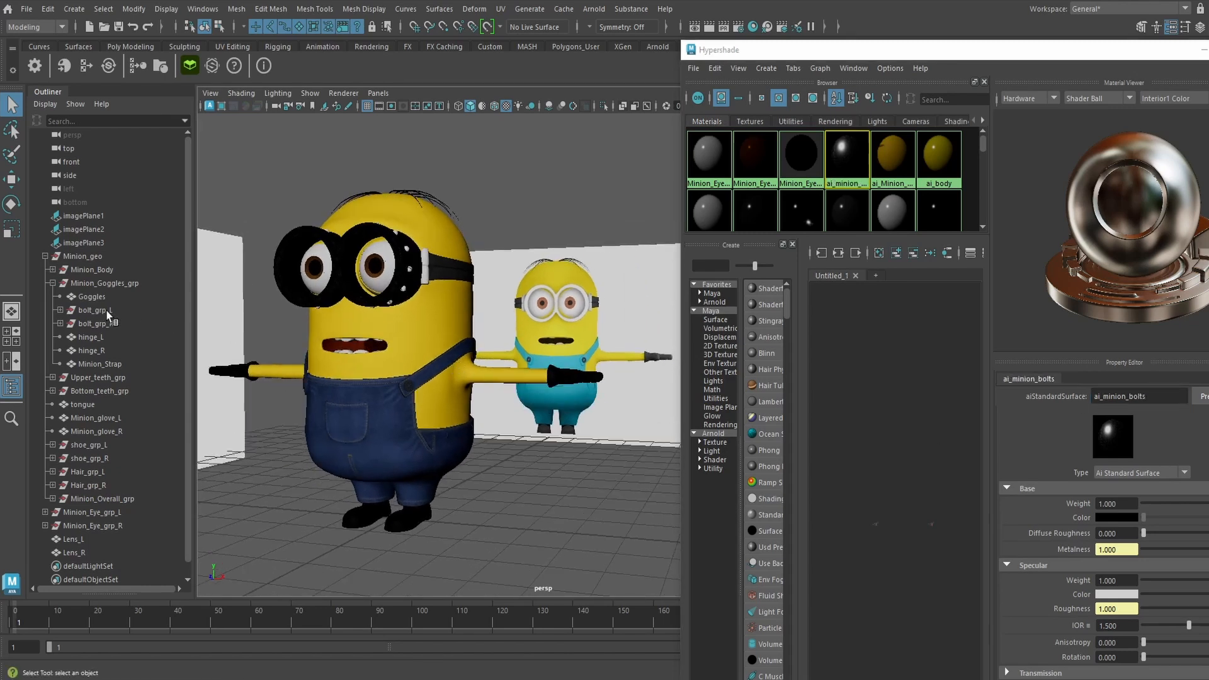
Assign the ai_minion_bolts material to bolt_grp_L and bolt_grp_R, and clear the selection
{"action": "left_click", "coordinate": [104, 310]}
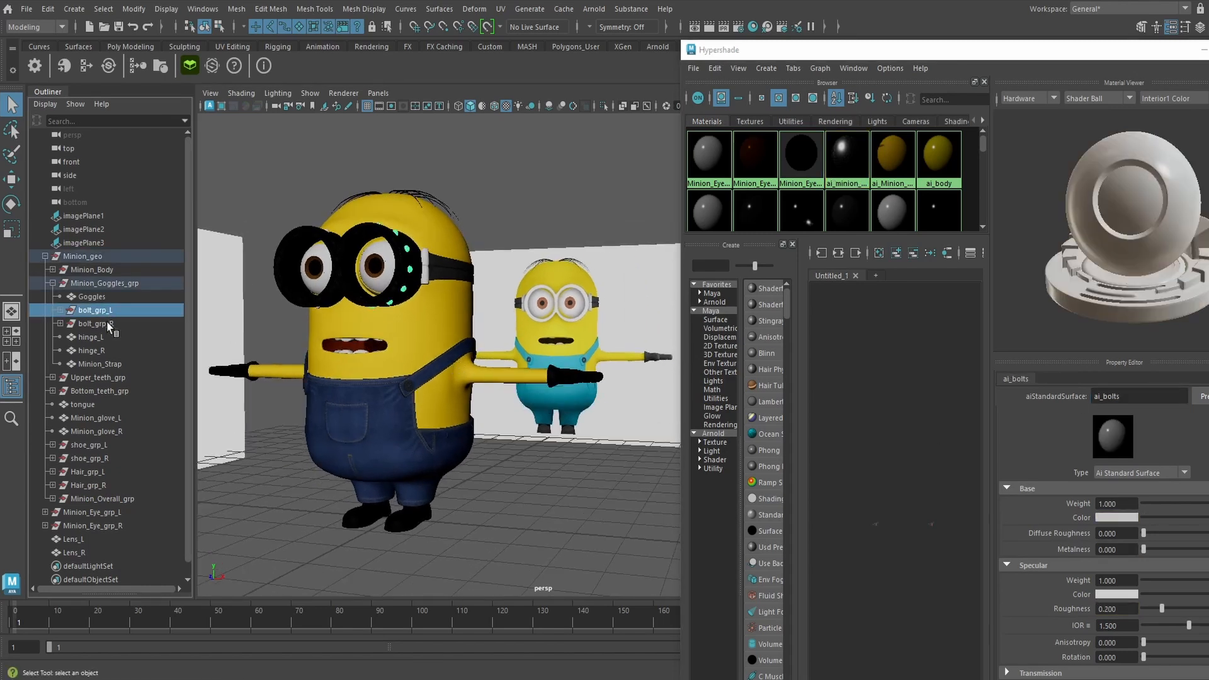
{"action": "left_click", "coordinate": [104, 324], "text": "shift"}
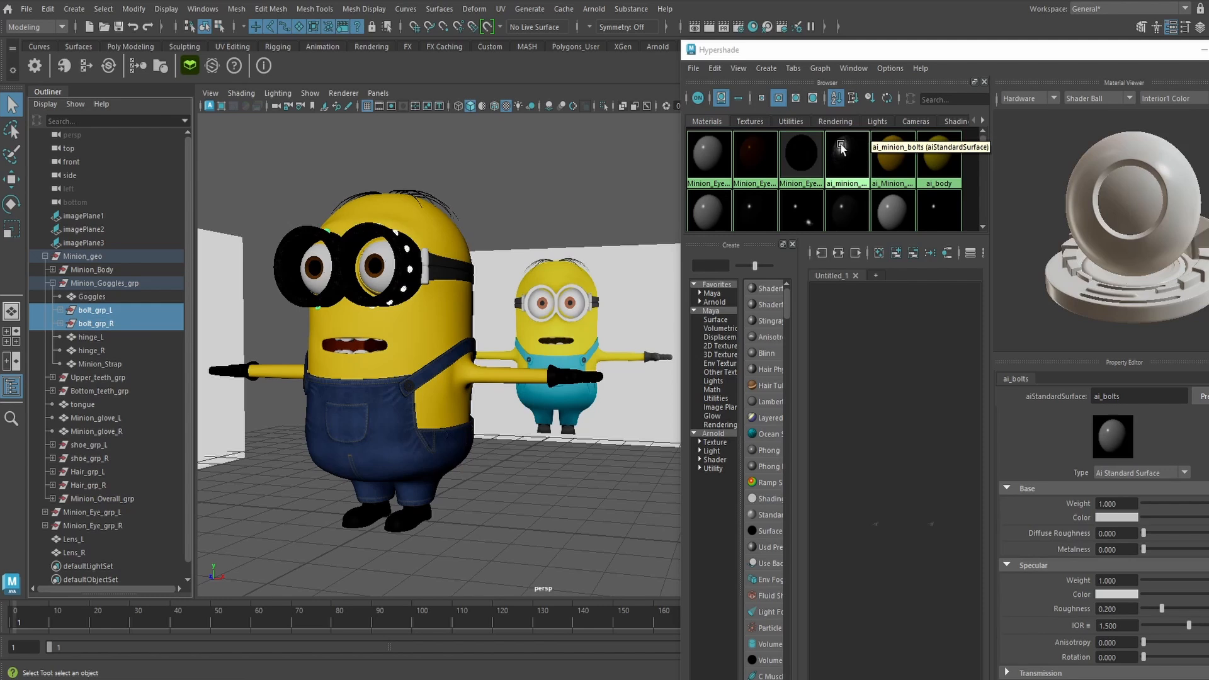
{"action": "right_click_drag", "start_coordinate": [841, 145], "coordinate": [838, 108]}
{"action": "left_click", "coordinate": [582, 199]}
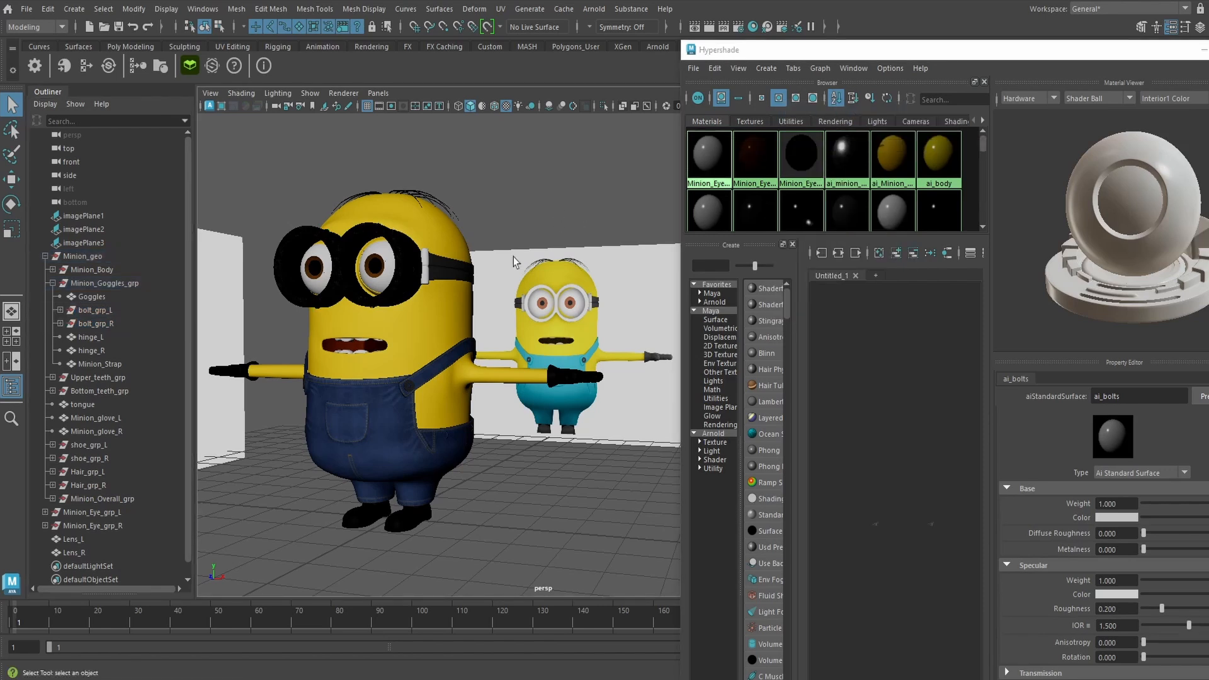
Apply the Arnold image-map workflow to the Minion1_ai_hinge BaseColor, Metalness, Normal and Roughness PNG maps to create a hinge material
{"action": "left_click", "coordinate": [137, 66]}
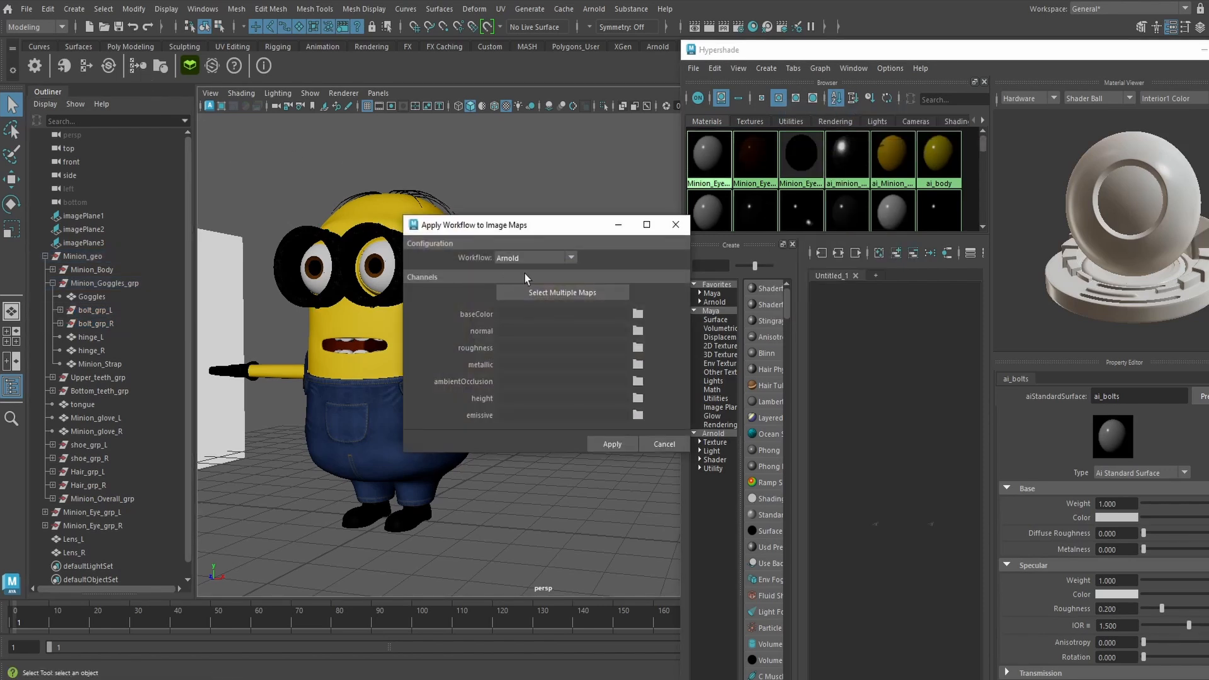
{"action": "left_click", "coordinate": [556, 292]}
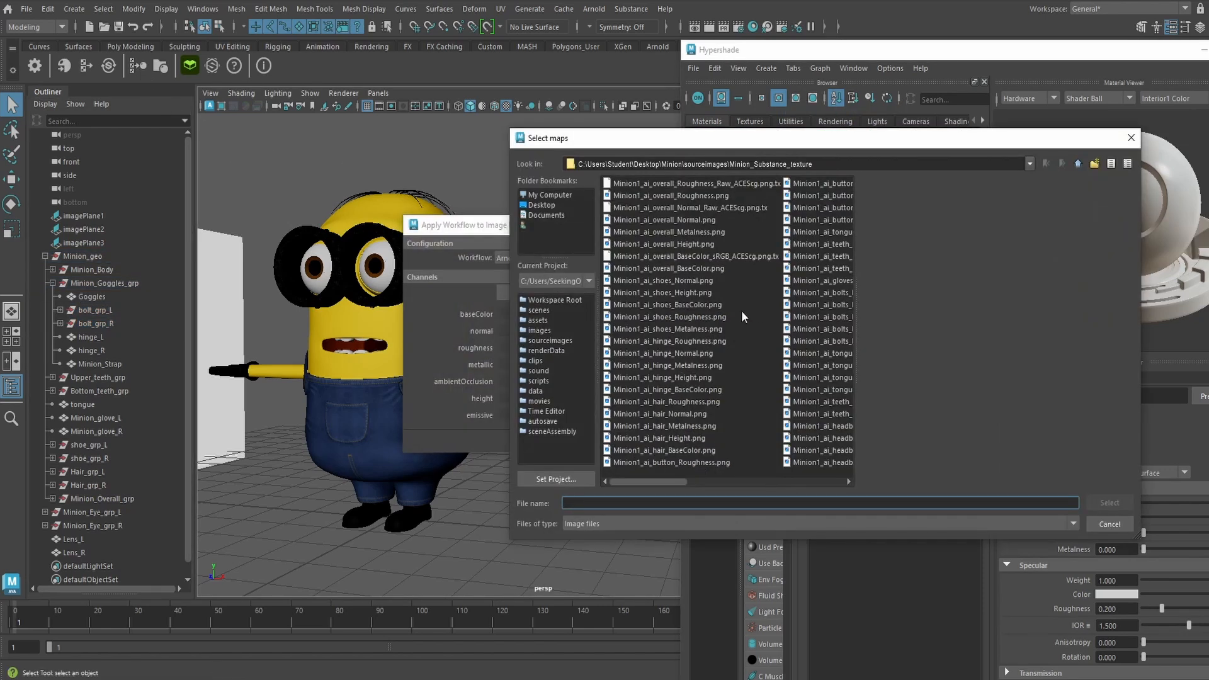
{"action": "left_click", "coordinate": [682, 342]}
{"action": "left_click", "coordinate": [697, 353], "text": "ctrl"}
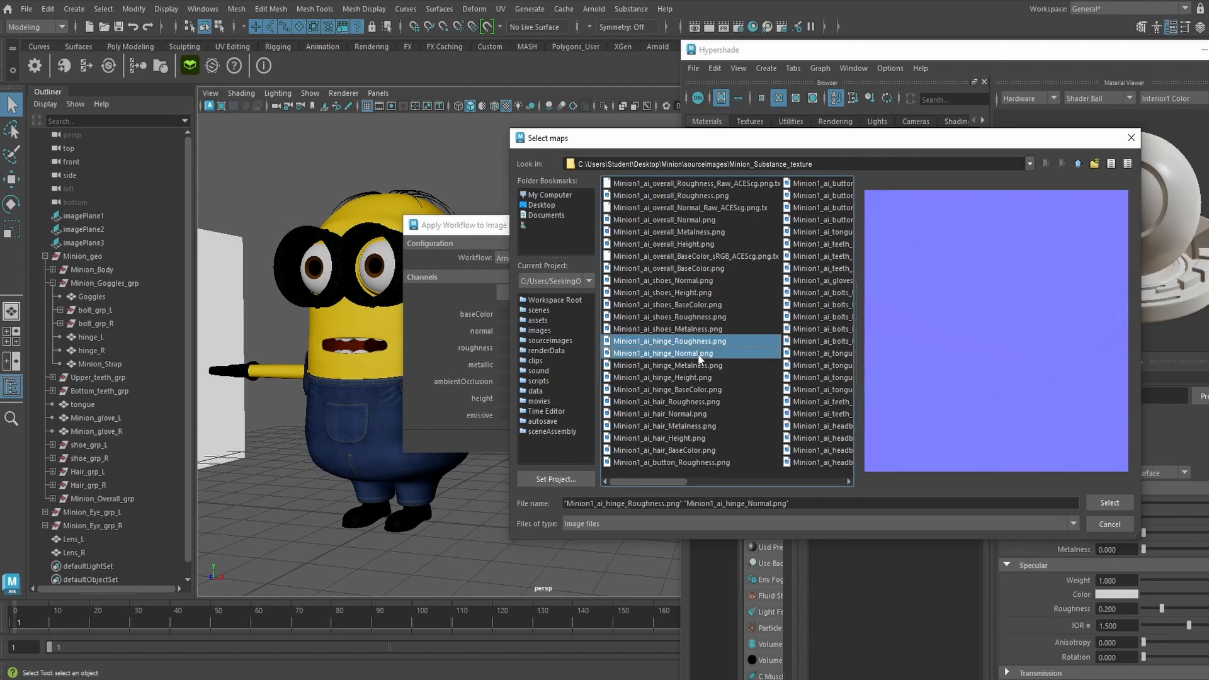
{"action": "left_click", "coordinate": [712, 366], "text": "ctrl"}
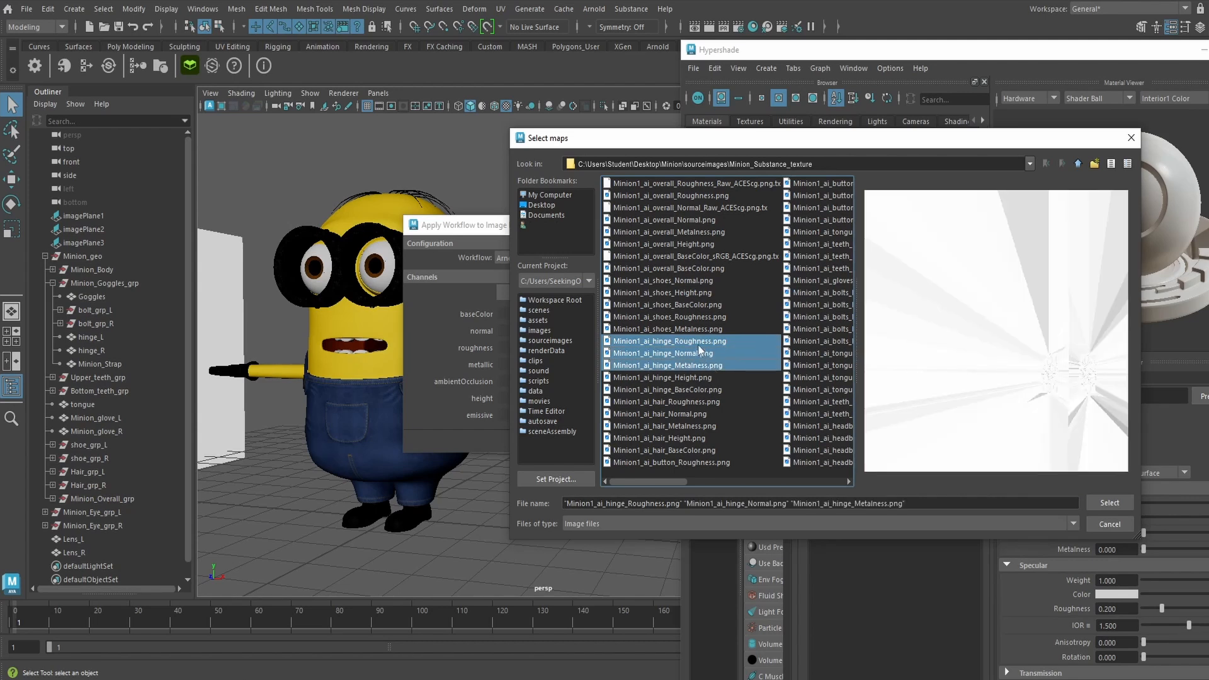
{"action": "left_click", "coordinate": [695, 390], "text": "ctrl"}
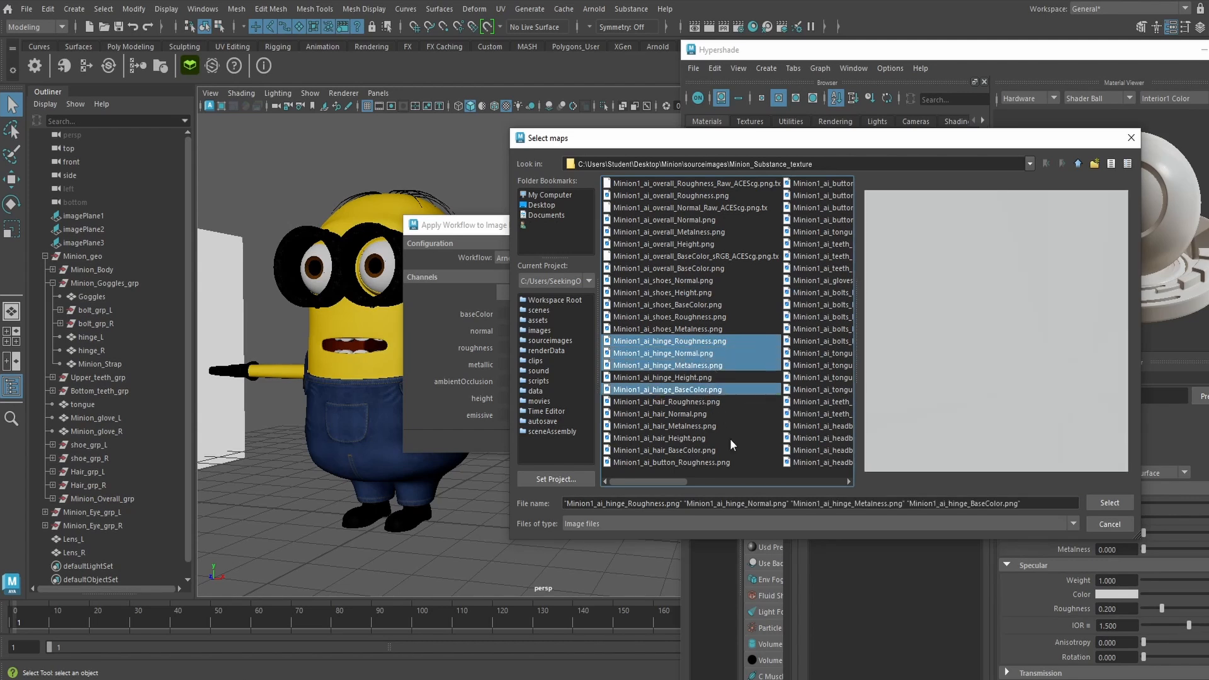
{"action": "left_click", "coordinate": [1111, 502]}
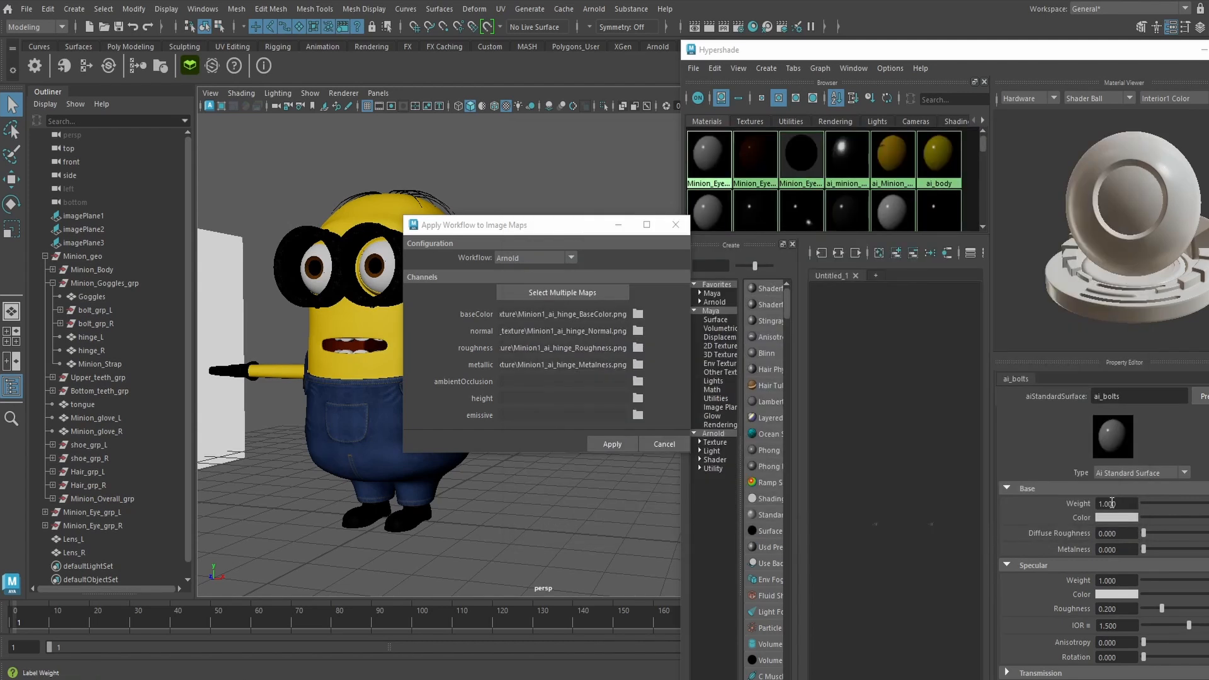
{"action": "left_click", "coordinate": [610, 444]}
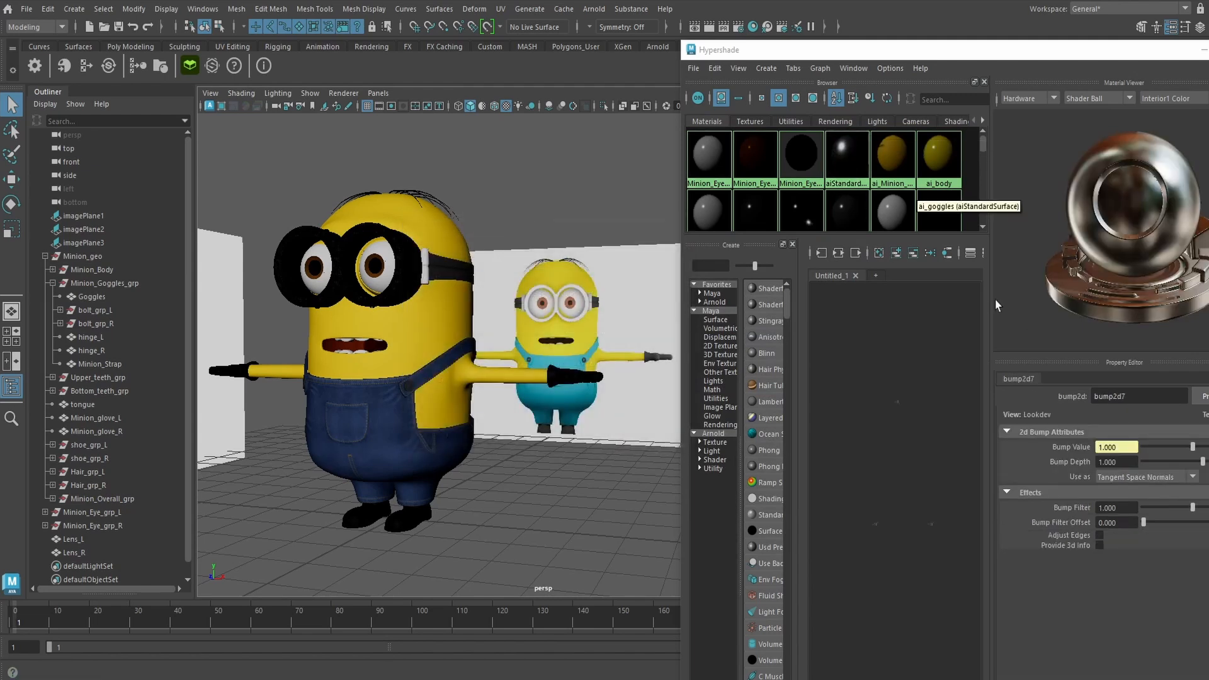
Rename the newly created hinge material in Hypershade as ai_minion_hinge
{"action": "left_click", "coordinate": [847, 154]}
{"action": "left_click_drag", "start_coordinate": [1170, 395], "coordinate": [1102, 394]}
{"action": "type", "text": "_mini"}
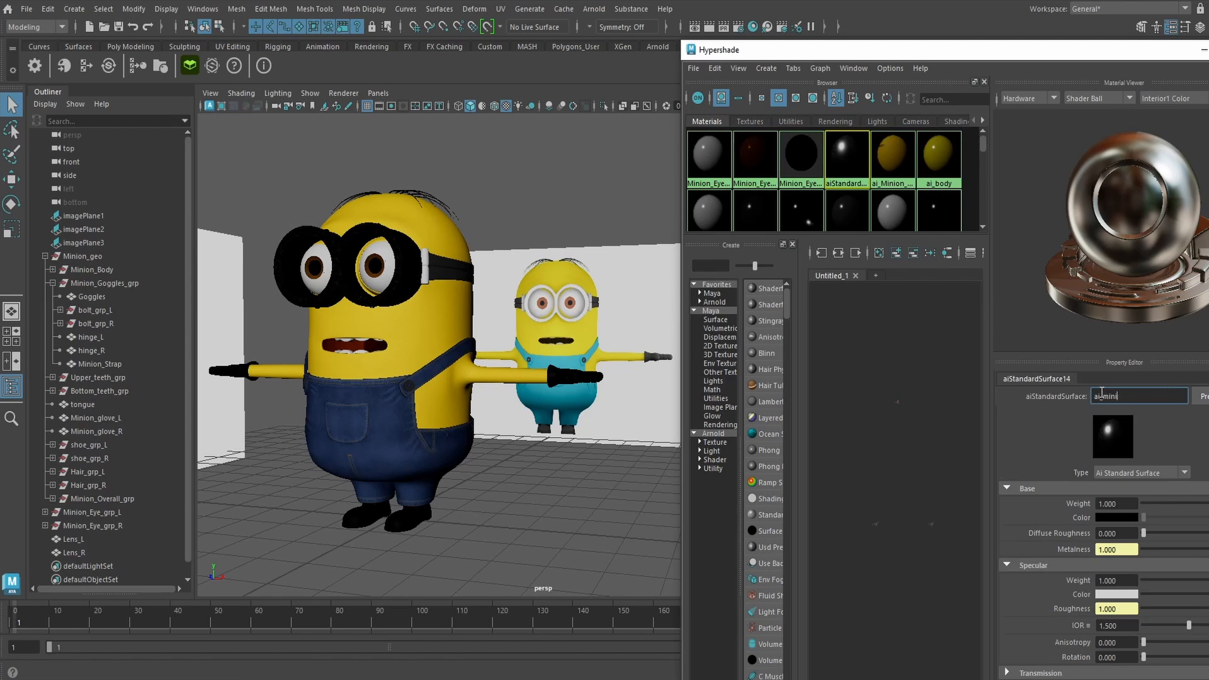
{"action": "type", "text": "on_hinge"}
{"action": "key", "text": "Return"}
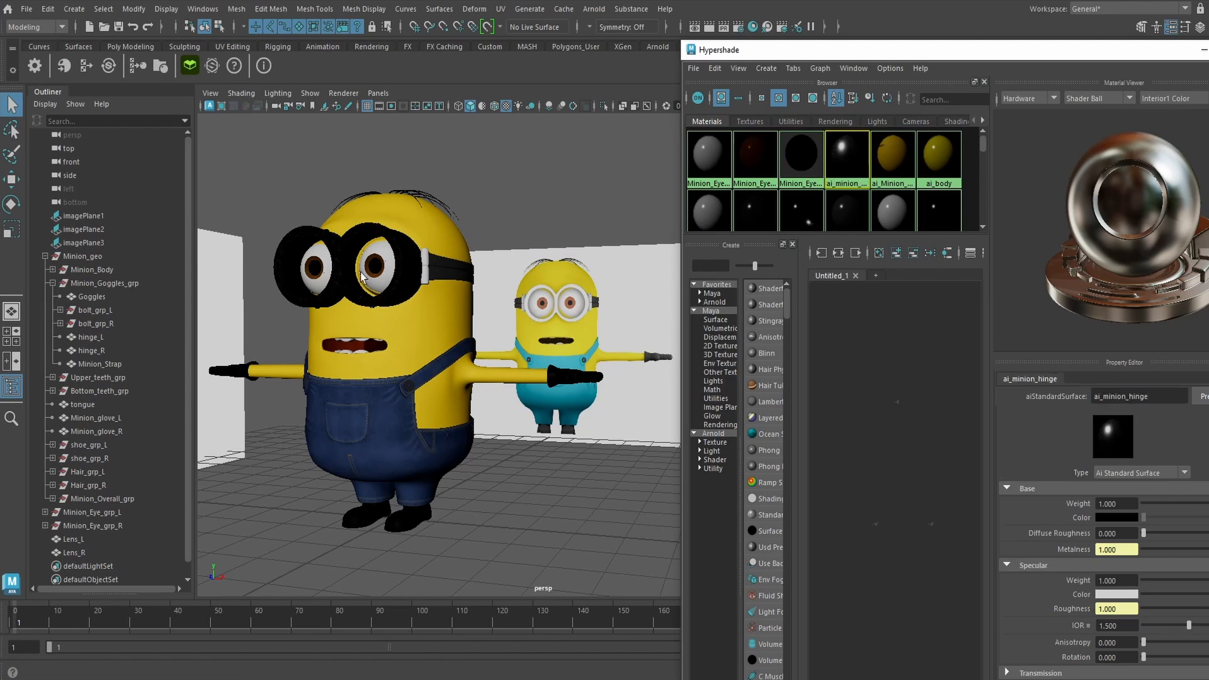
Assign the ai_minion_hinge material to hinge_L and hinge_R, and clear the selection
{"action": "left_click", "coordinate": [90, 337]}
{"action": "left_click", "coordinate": [90, 350], "text": "ctrl"}
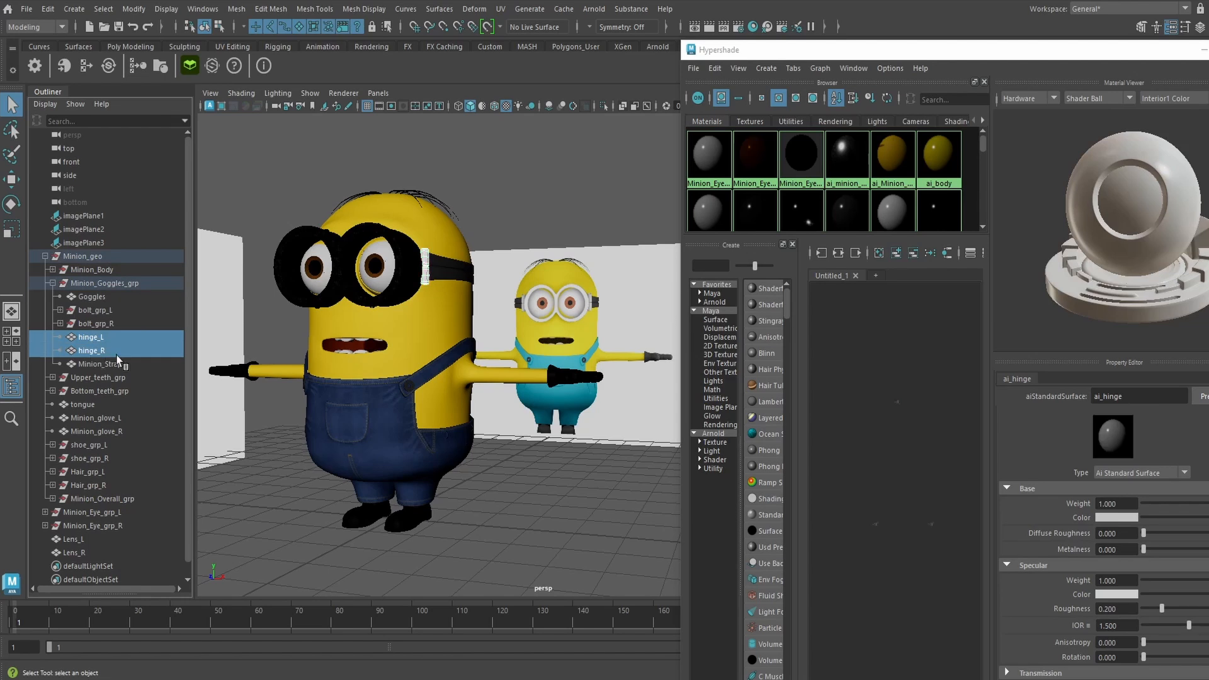
{"action": "right_click_drag", "start_coordinate": [839, 155], "coordinate": [842, 112]}
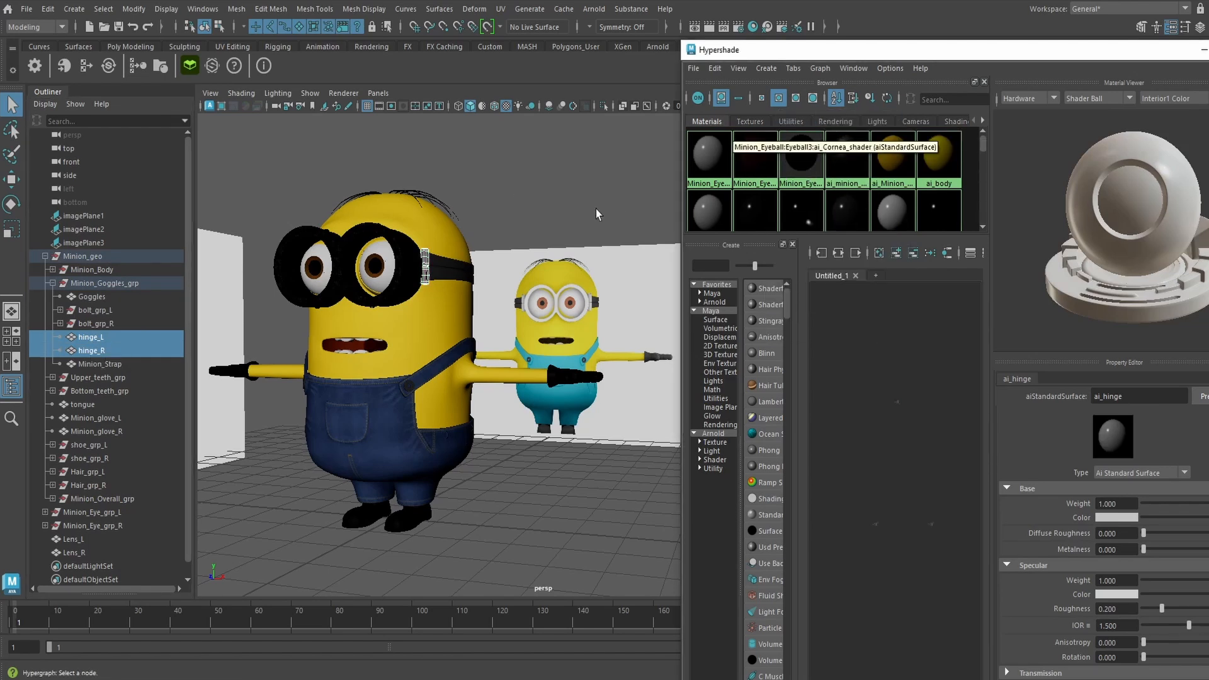
{"action": "left_click", "coordinate": [534, 210]}
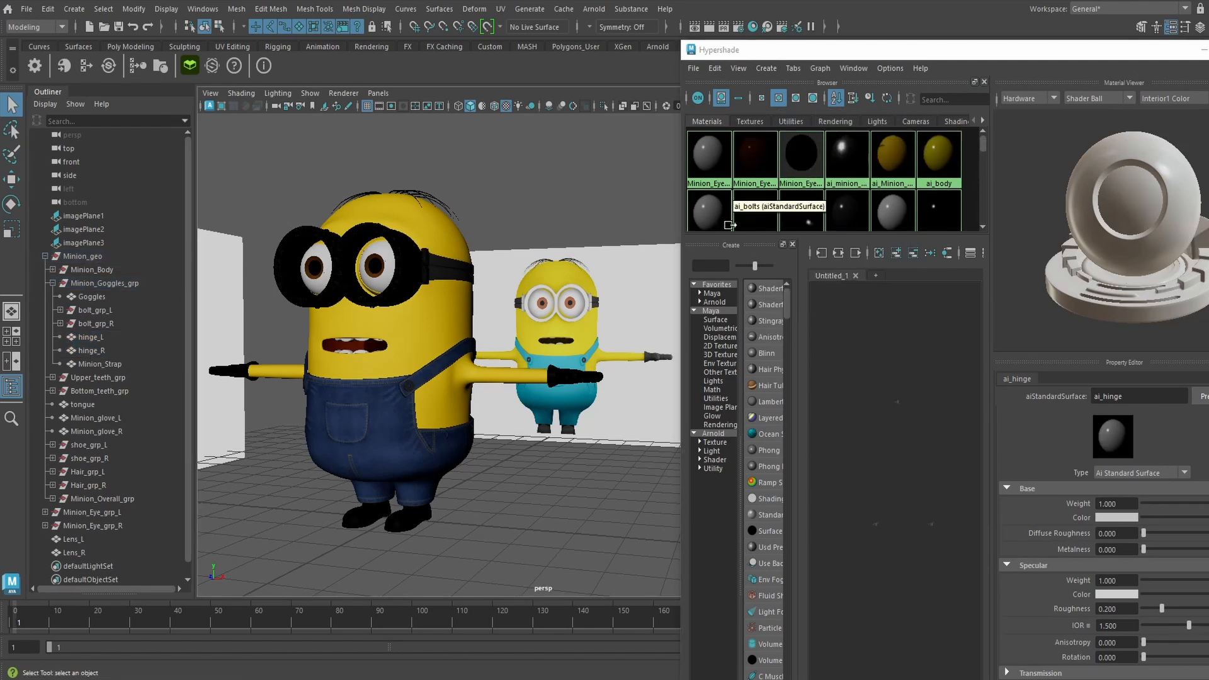
Apply the Arnold image-map workflow to the Minion1_ai_headband BaseColor, Metalness, Normal and Roughness PNG maps to create a headband material
{"action": "left_click", "coordinate": [138, 68]}
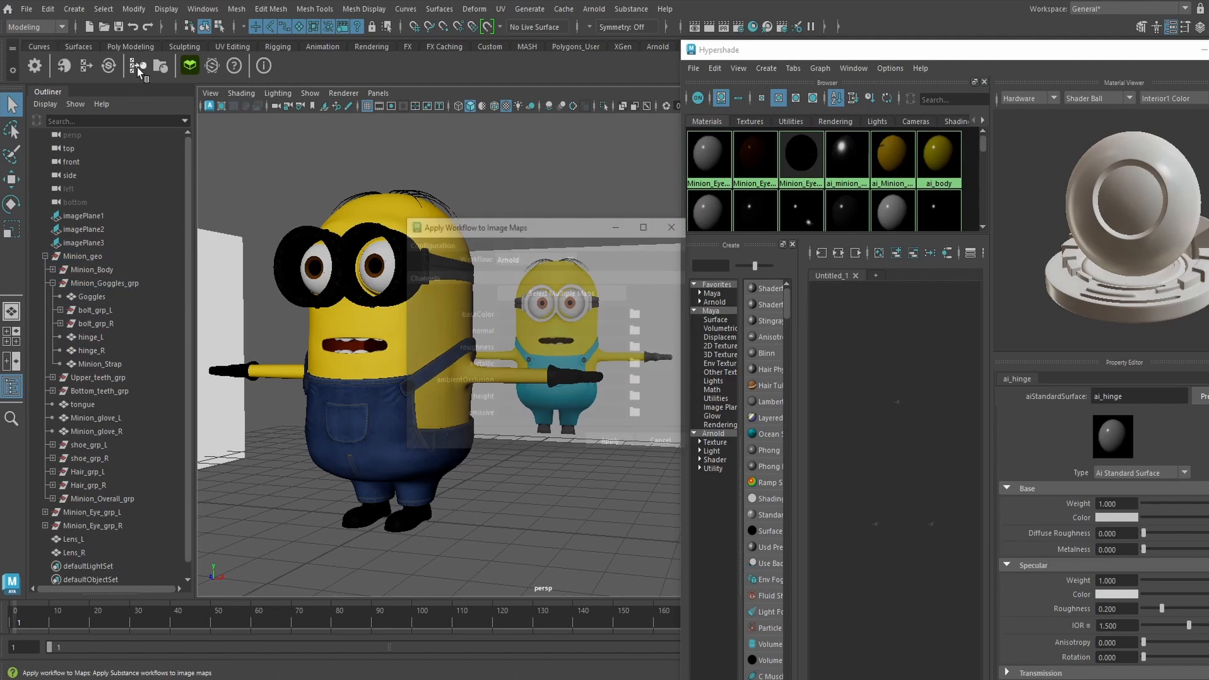
{"action": "left_click", "coordinate": [596, 292]}
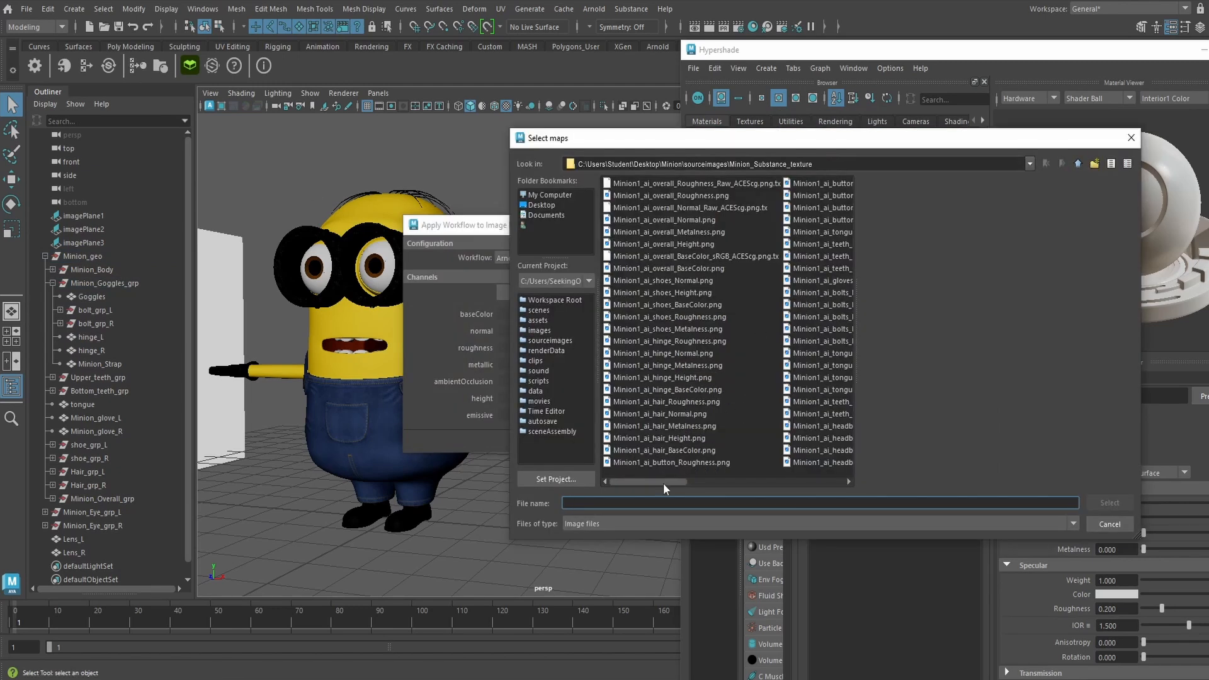
{"action": "left_click_drag", "start_coordinate": [656, 481], "coordinate": [738, 482]}
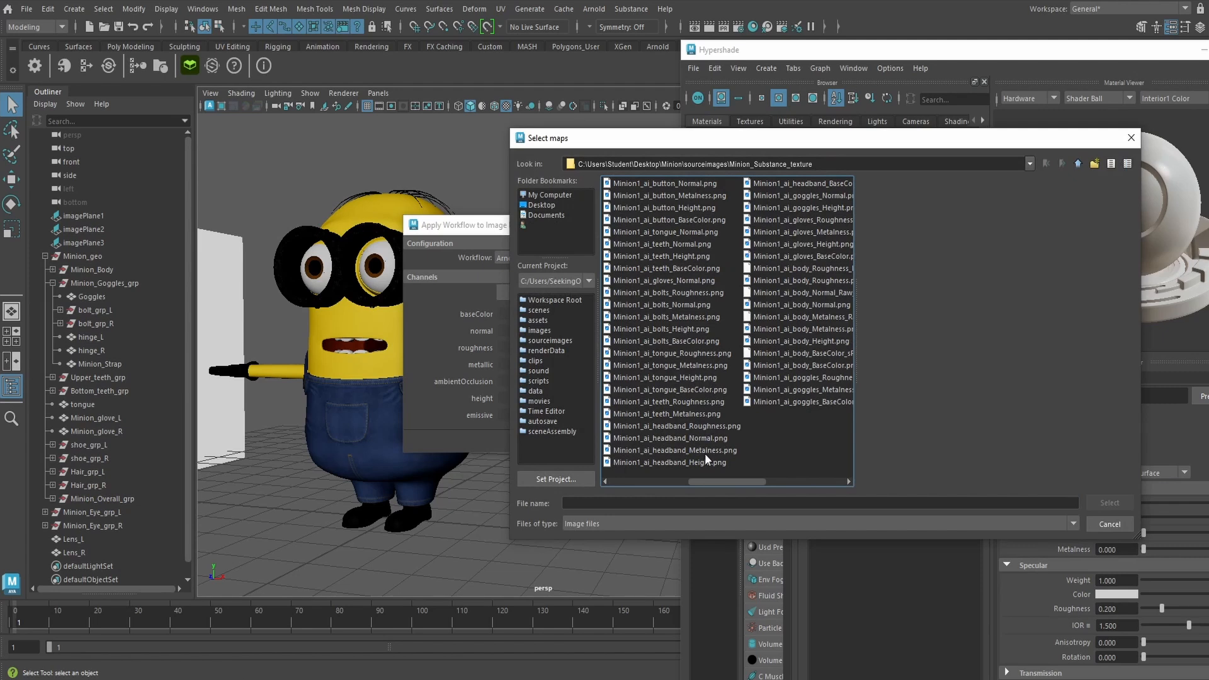
{"action": "left_click", "coordinate": [802, 183]}
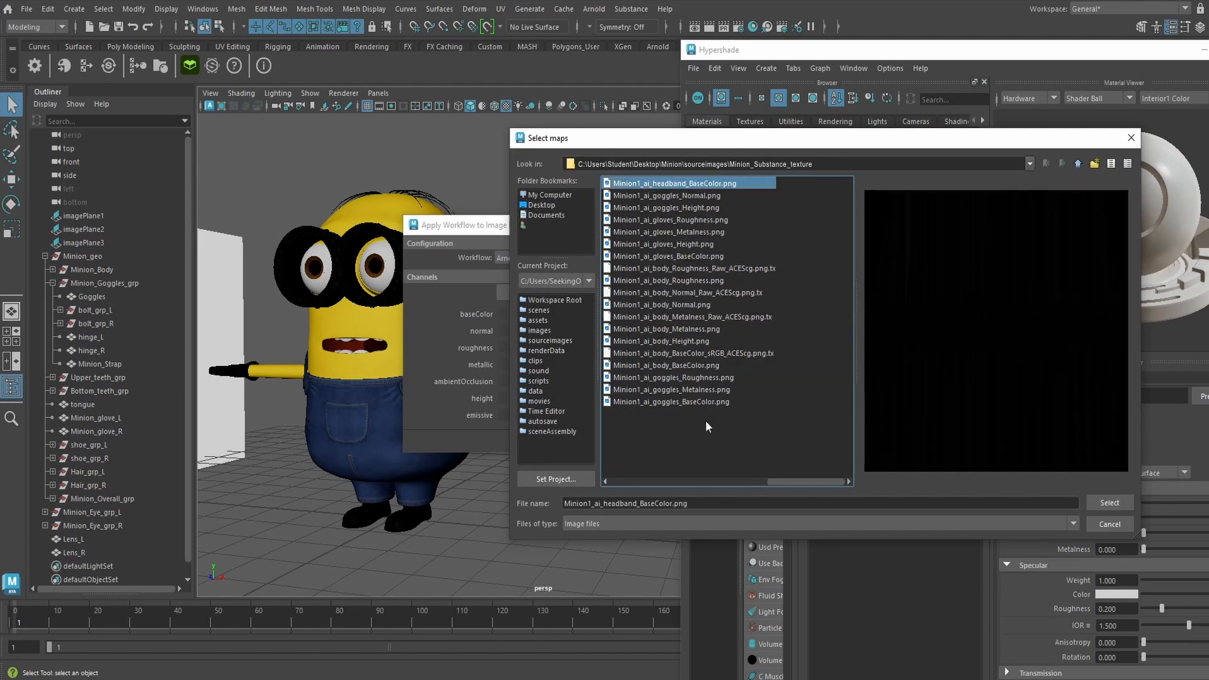
{"action": "left_click_drag", "start_coordinate": [785, 477], "coordinate": [716, 484]}
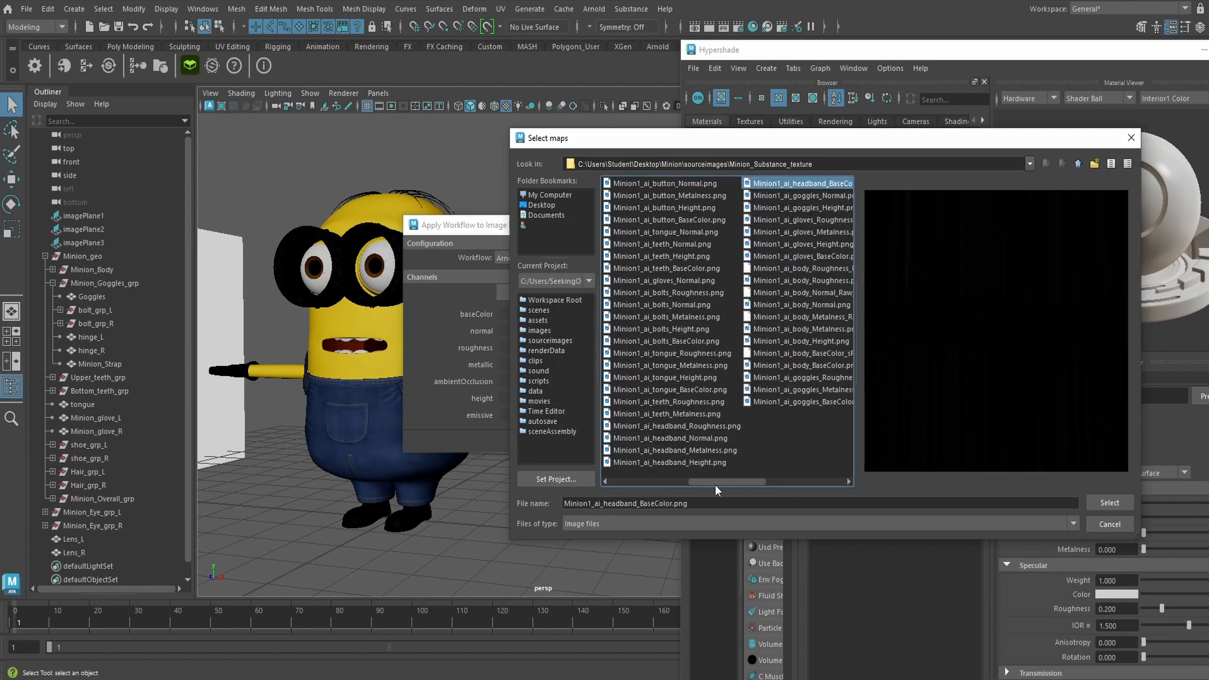
{"action": "left_click", "coordinate": [701, 450], "text": "ctrl"}
{"action": "left_click", "coordinate": [702, 438], "text": "ctrl"}
{"action": "left_click", "coordinate": [703, 427], "text": "ctrl"}
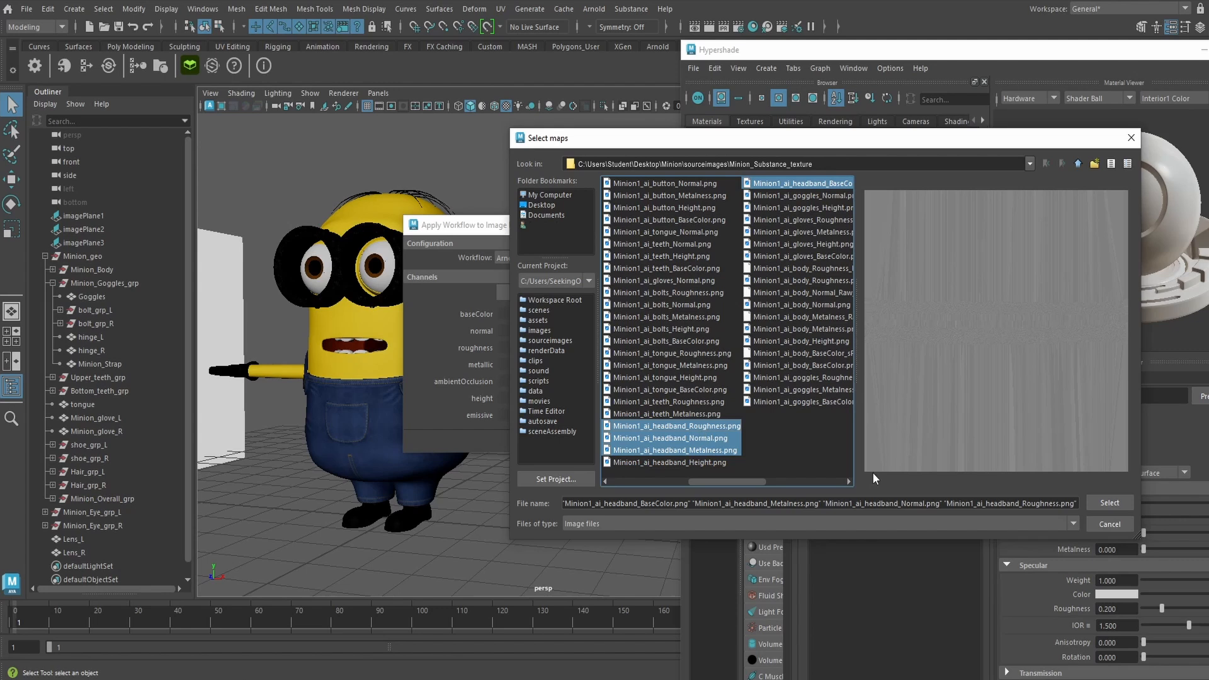
{"action": "left_click", "coordinate": [1109, 502]}
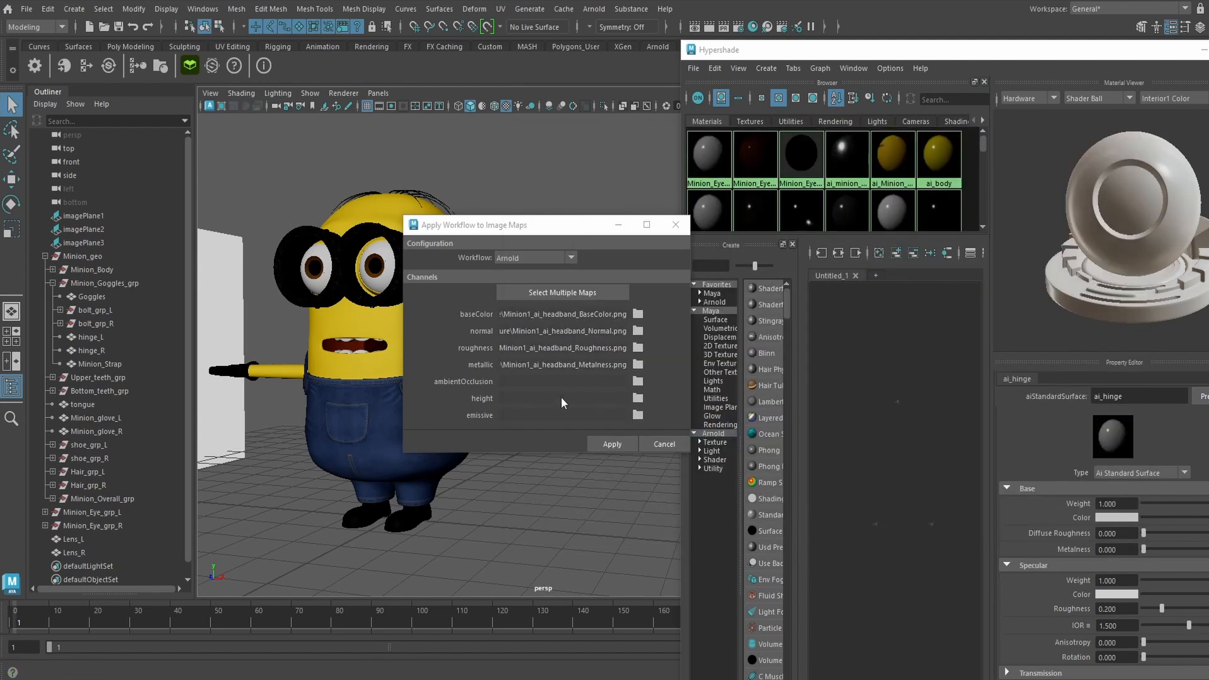
{"action": "left_click", "coordinate": [602, 444]}
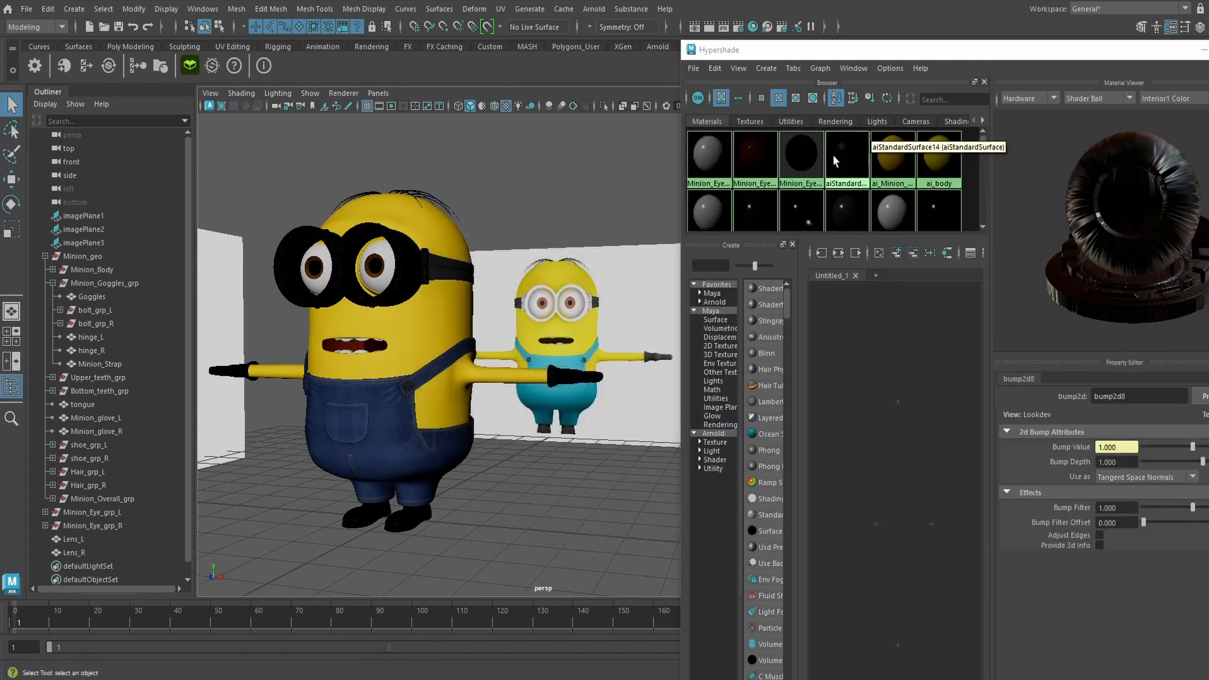
Rename the newly created headband material in Hypershade as ai_minion_headband
{"action": "left_click", "coordinate": [833, 153]}
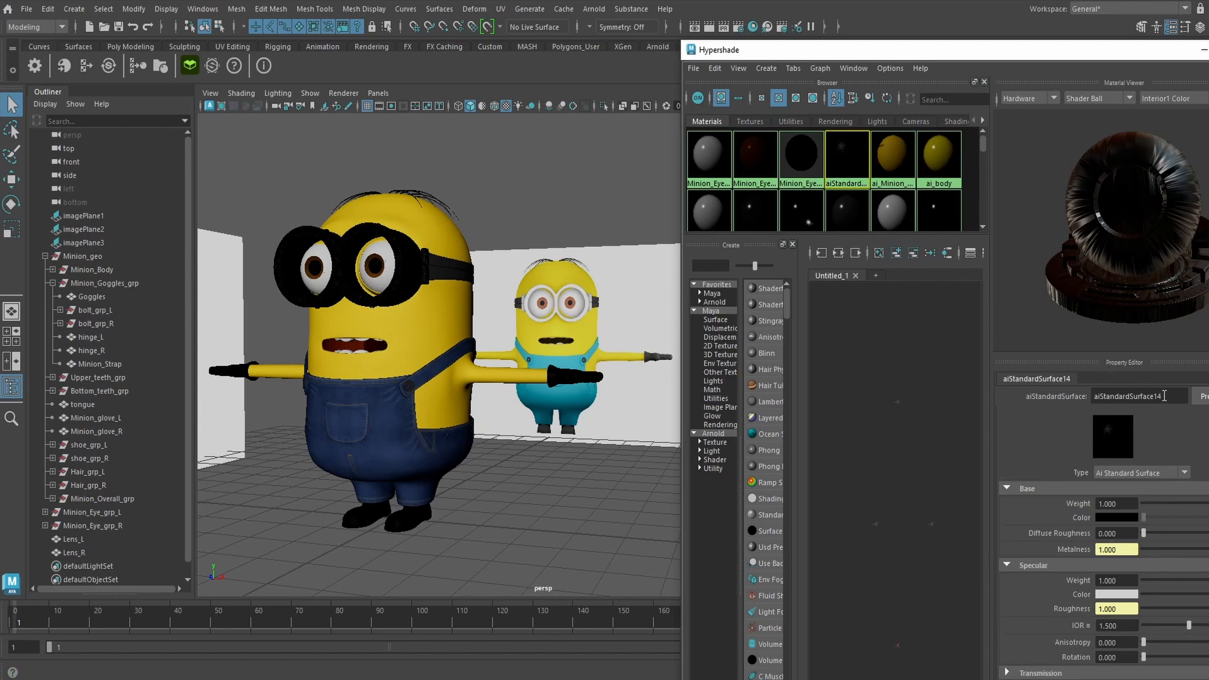
{"action": "double_click", "coordinate": [1105, 395]}
{"action": "key", "text": "BackSpace"}
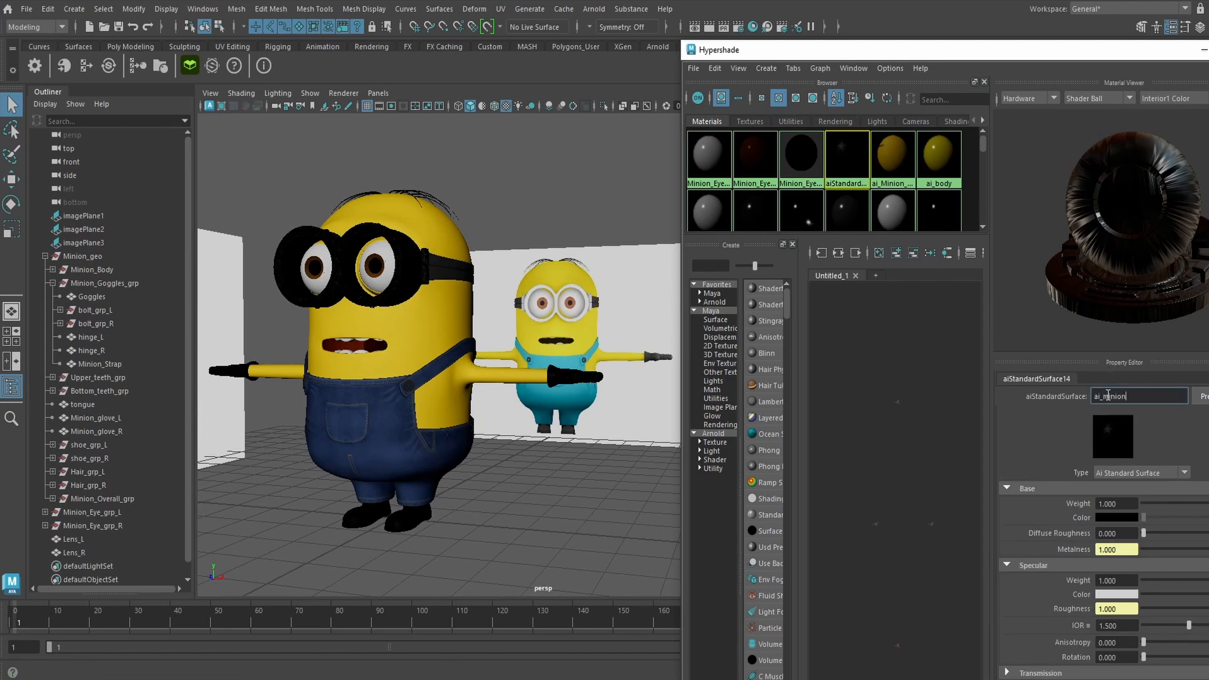
{"action": "type", "text": "_minion_headband"}
{"action": "key", "text": "Return"}
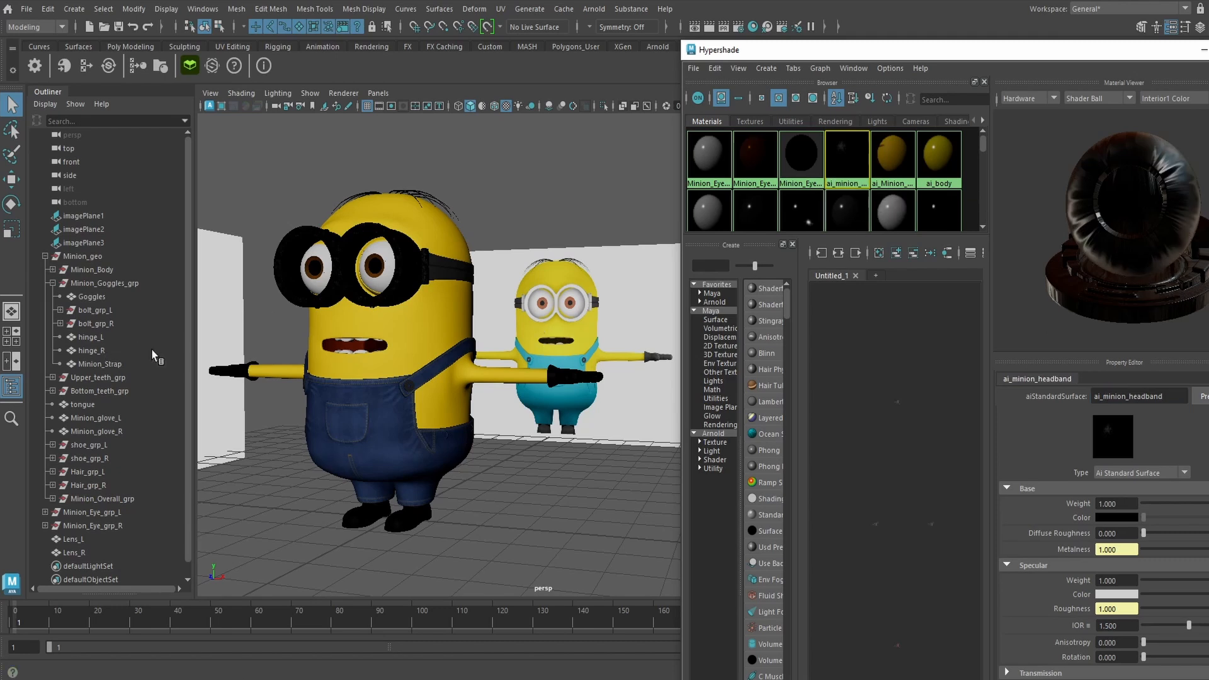
Assign the ai_minion_headband material to the Minion_Strap mesh, and close Hypershade with nothing left selected
{"action": "left_click", "coordinate": [115, 369]}
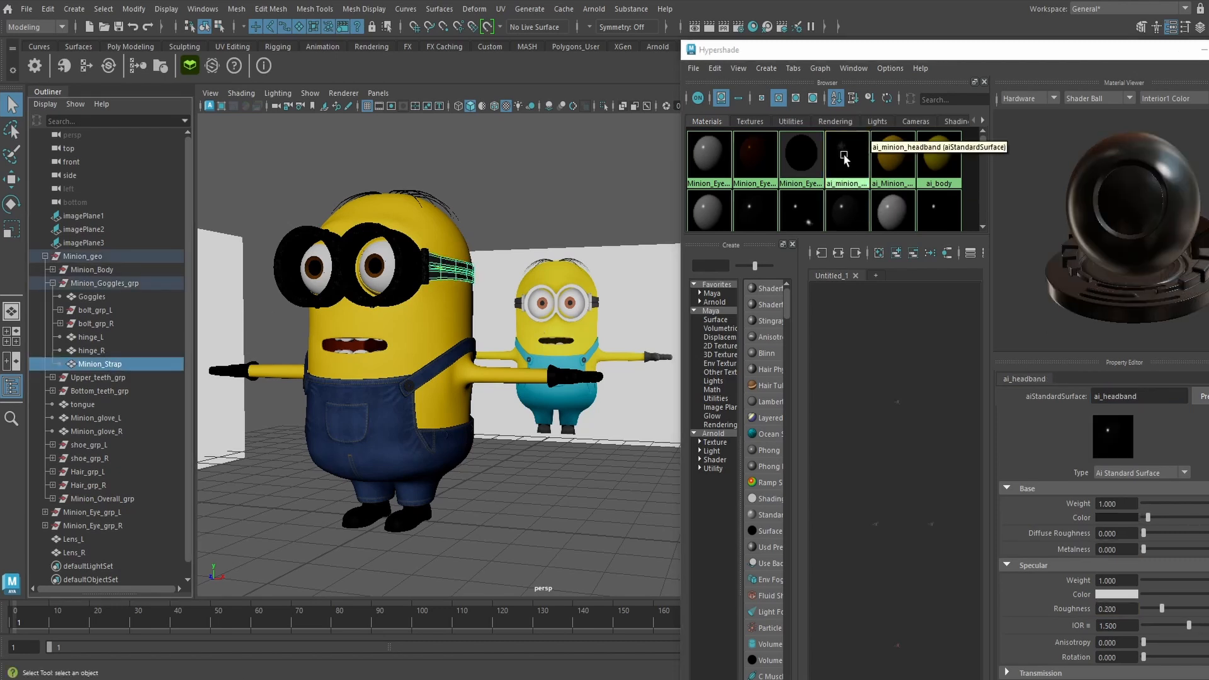
{"action": "right_click_drag", "start_coordinate": [844, 155], "coordinate": [842, 120]}
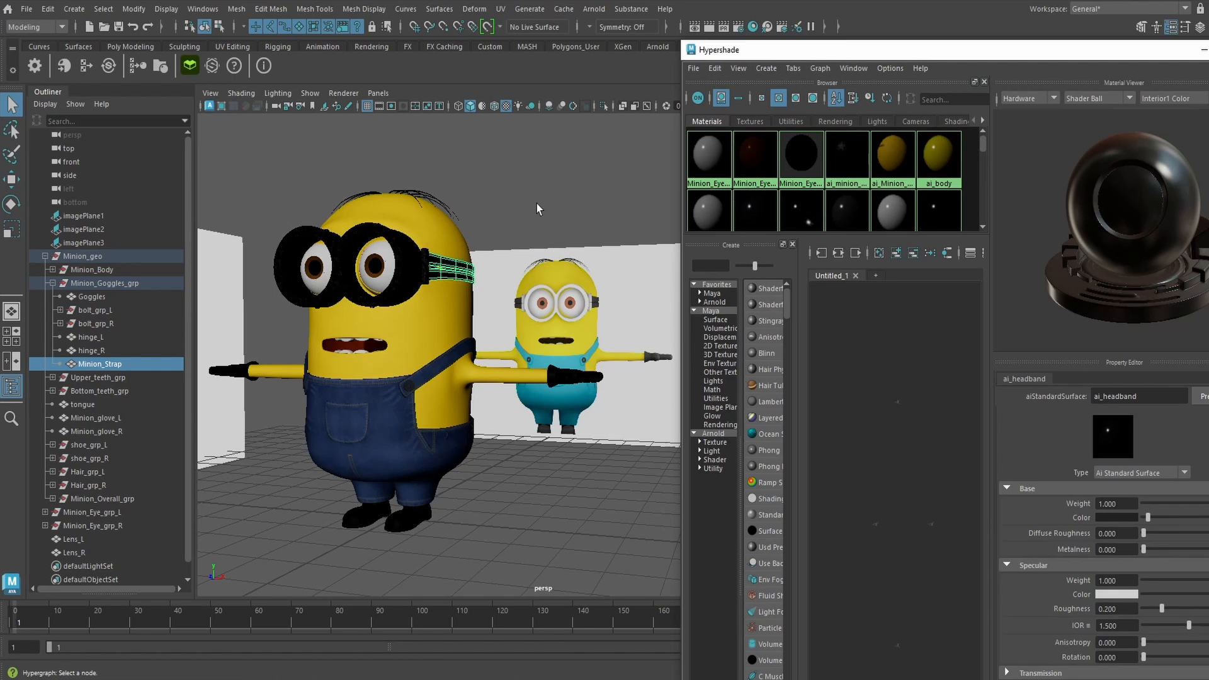
{"action": "left_click_drag", "start_coordinate": [1116, 50], "coordinate": [988, 48]}
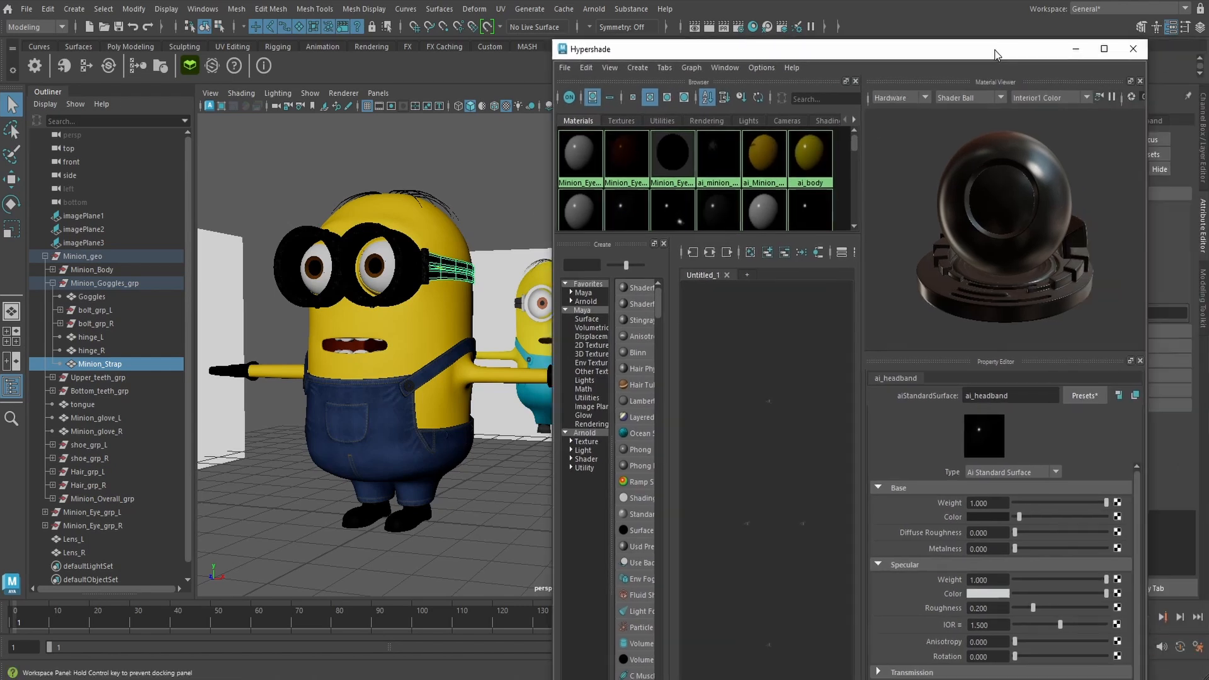
{"action": "left_click", "coordinate": [1132, 49]}
{"action": "left_click", "coordinate": [564, 218]}
Collapse the Minion_geo hierarchy in the Outliner
{"action": "left_click_drag", "start_coordinate": [564, 218], "coordinate": [601, 264], "text": "alt"}
{"action": "middle_click_drag", "start_coordinate": [602, 264], "coordinate": [668, 250], "text": "alt"}
{"action": "left_click_drag", "start_coordinate": [668, 251], "coordinate": [668, 249], "text": "alt"}
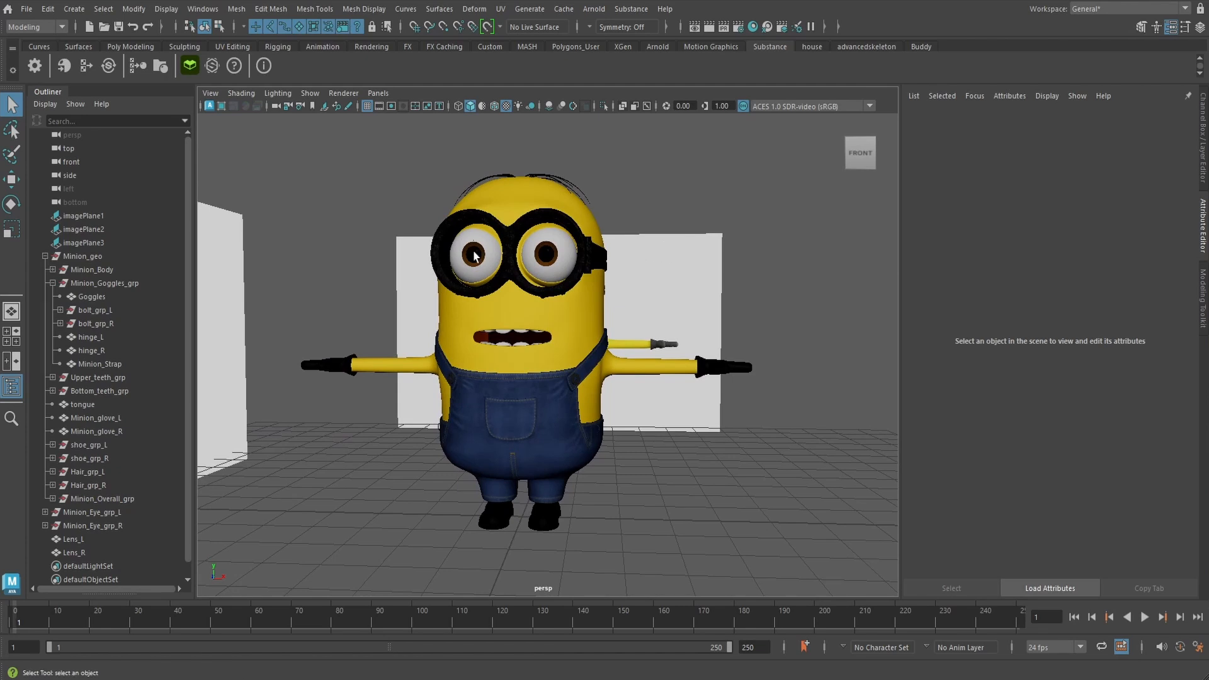
{"action": "left_click", "coordinate": [53, 283]}
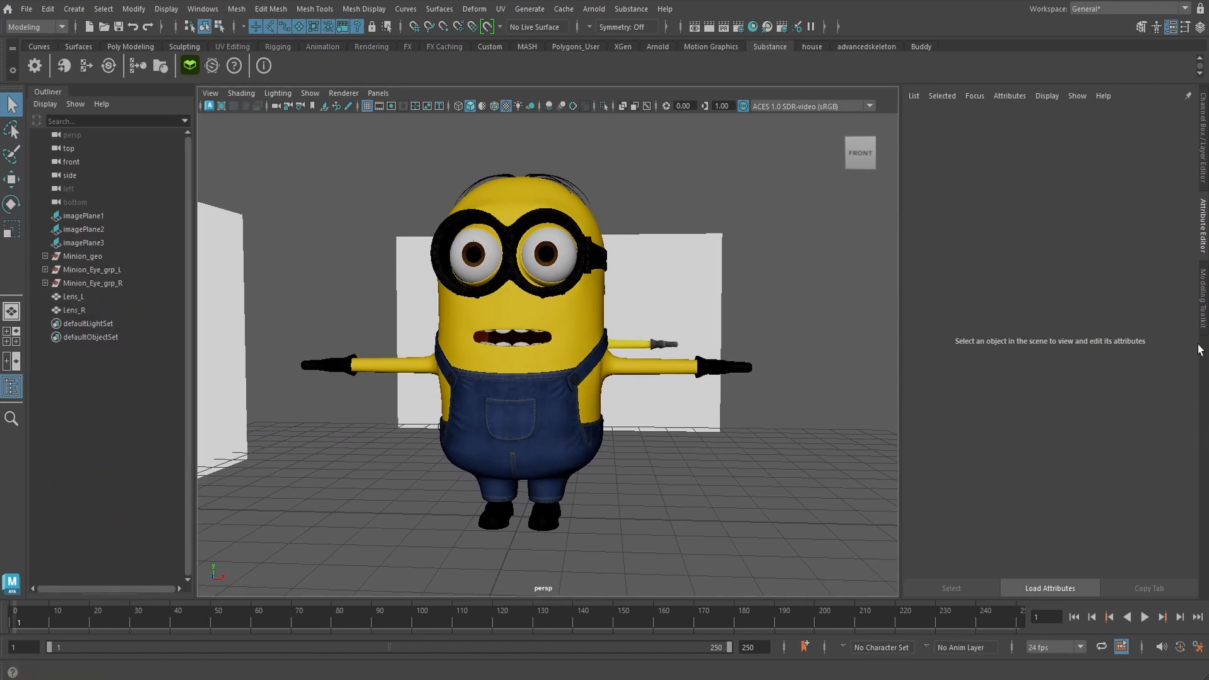
Apply the Arnold image-map workflow to the Minion1_ai_button BaseColor, Normal, Roughness and Metalness PNG maps to create a button material
{"action": "left_click", "coordinate": [159, 65]}
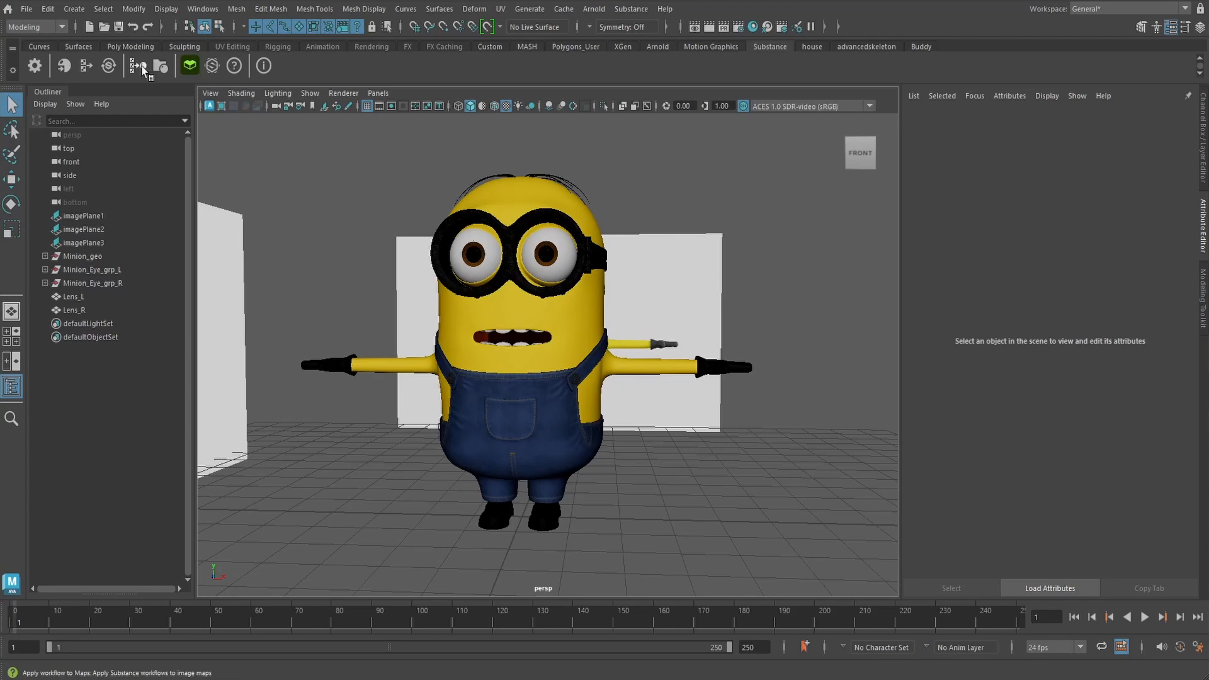
{"action": "left_click", "coordinate": [597, 292]}
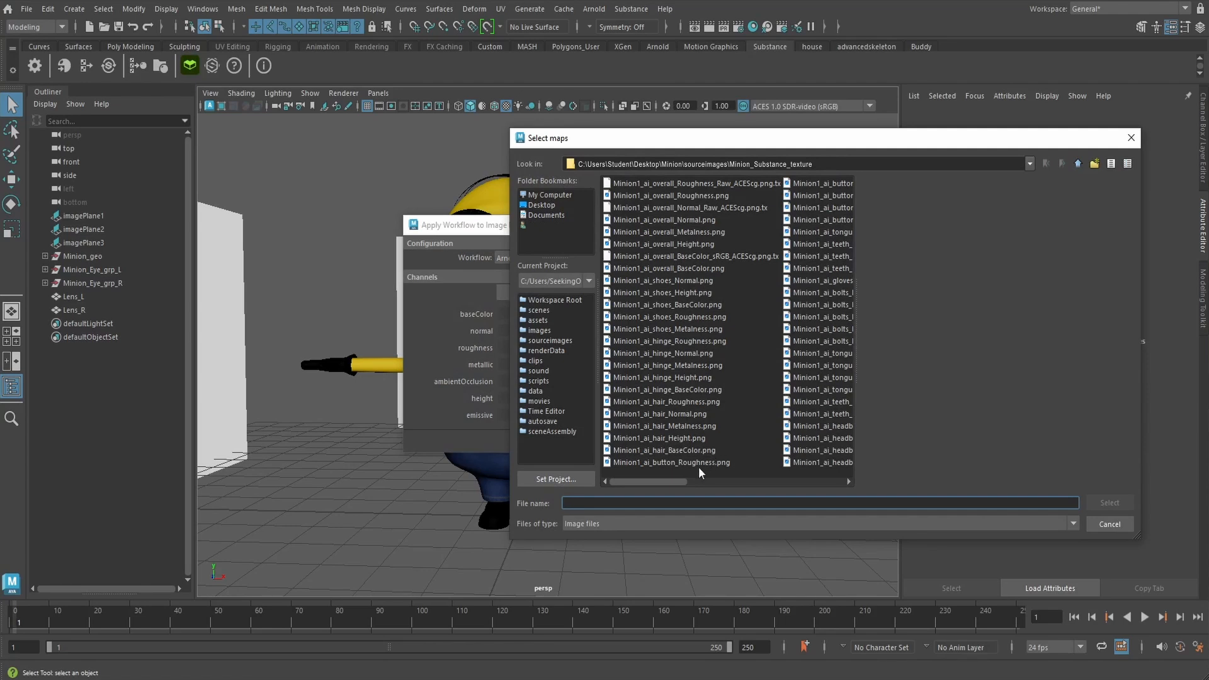
{"action": "left_click", "coordinate": [674, 462]}
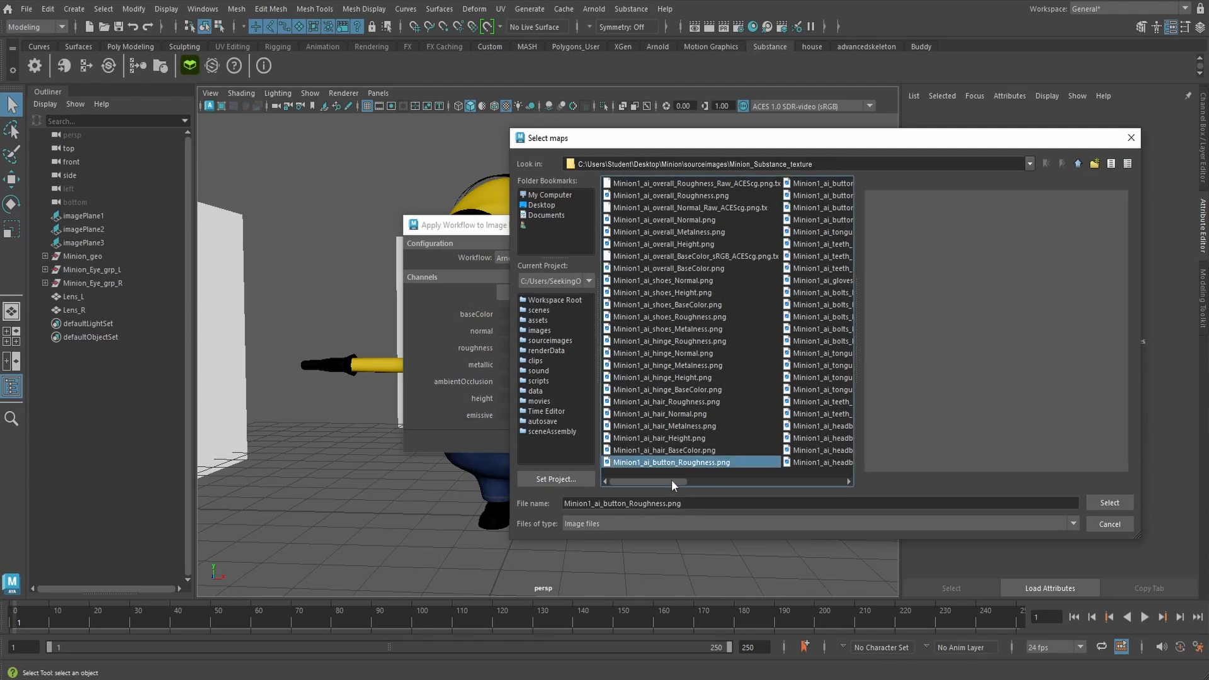
{"action": "left_click_drag", "start_coordinate": [671, 478], "coordinate": [737, 477]}
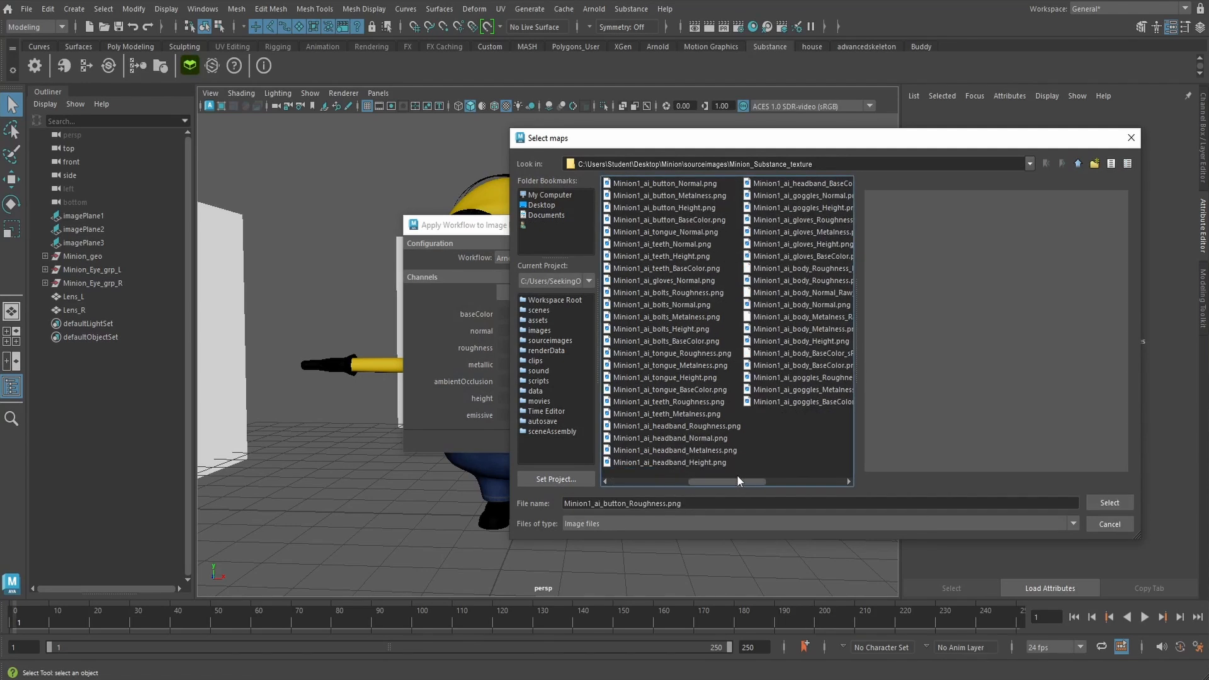
{"action": "left_click", "coordinate": [678, 182], "text": "ctrl"}
{"action": "left_click", "coordinate": [678, 194], "text": "ctrl"}
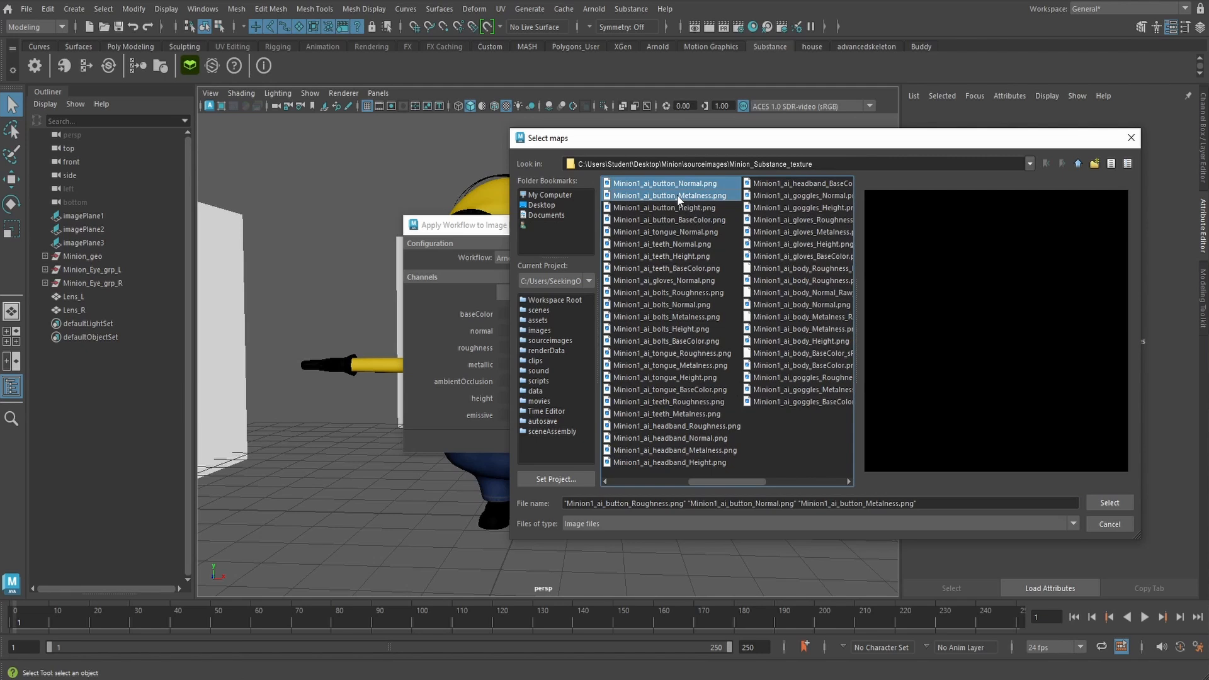
{"action": "left_click", "coordinate": [679, 219], "text": "ctrl"}
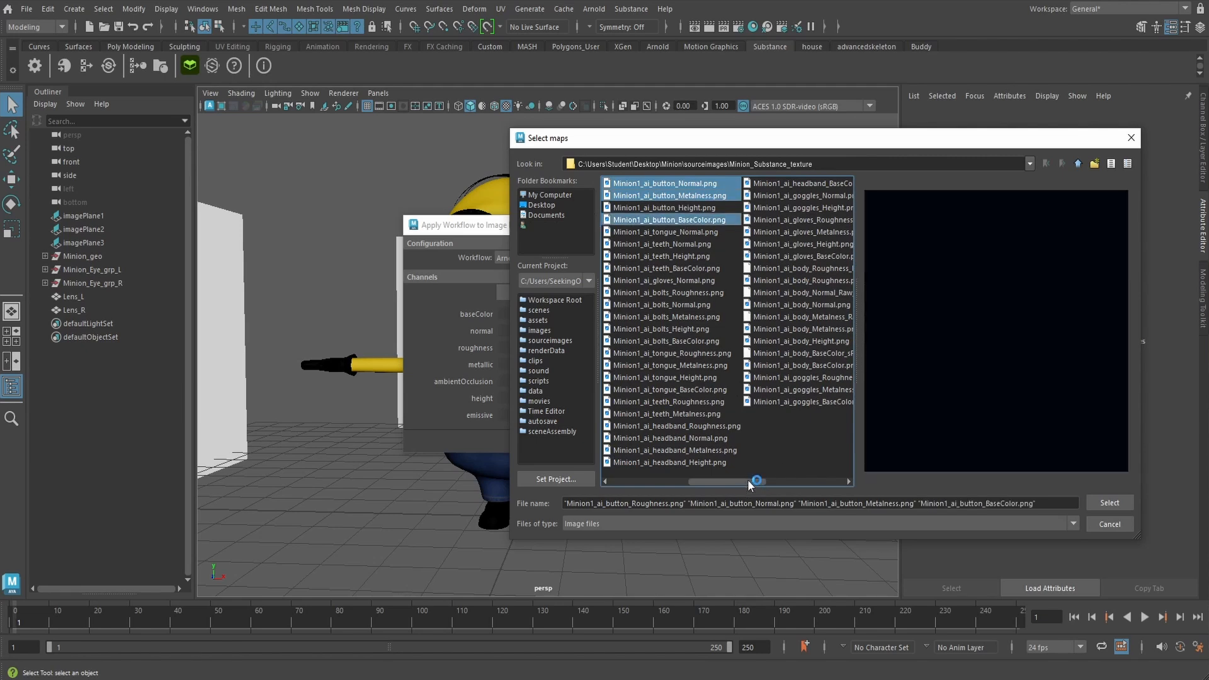
{"action": "left_click_drag", "start_coordinate": [747, 478], "coordinate": [668, 481]}
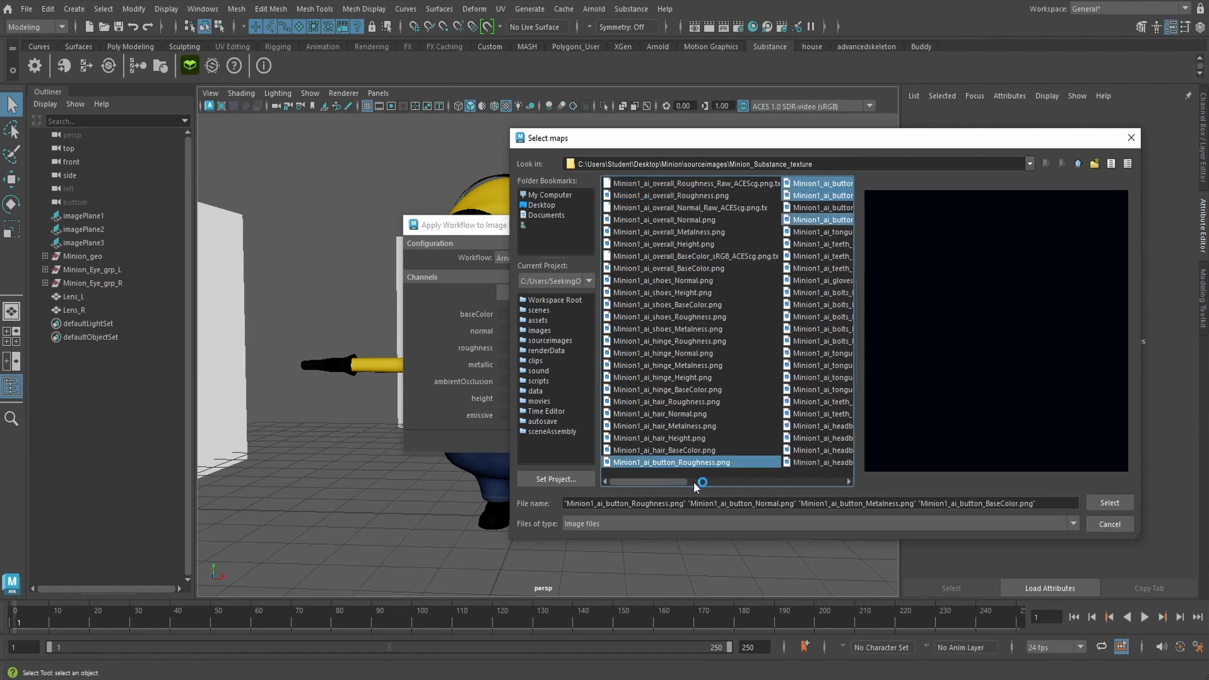
{"action": "left_click", "coordinate": [1110, 502]}
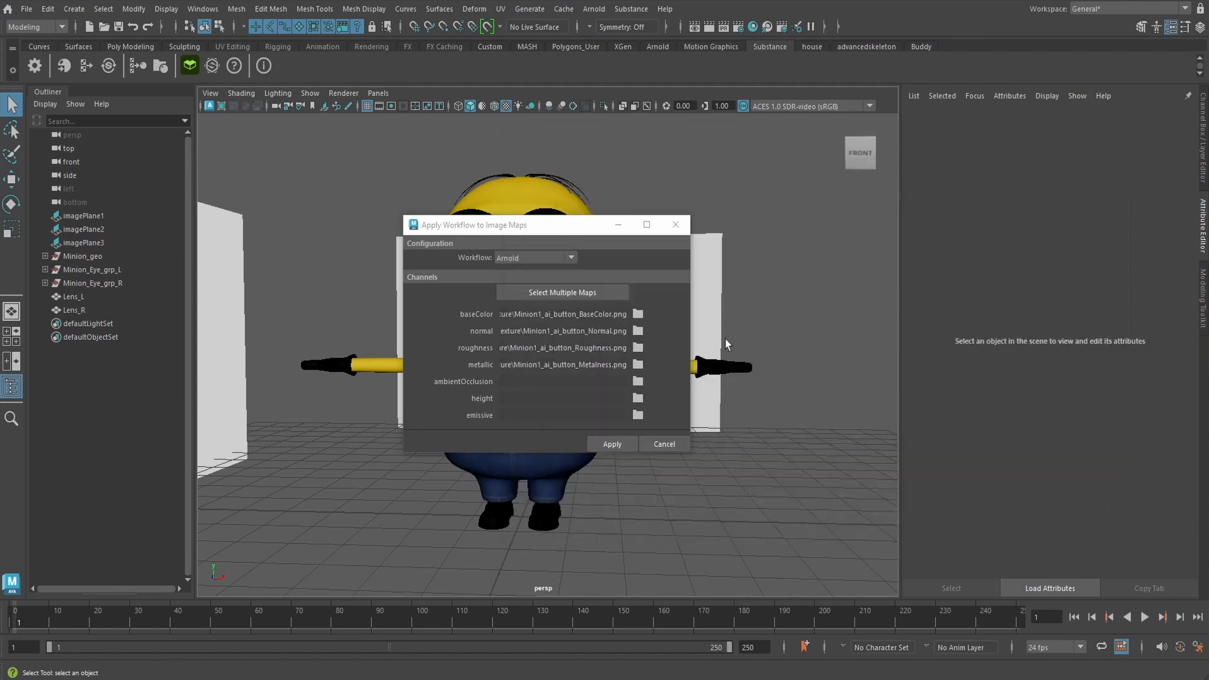
{"action": "left_click", "coordinate": [611, 444]}
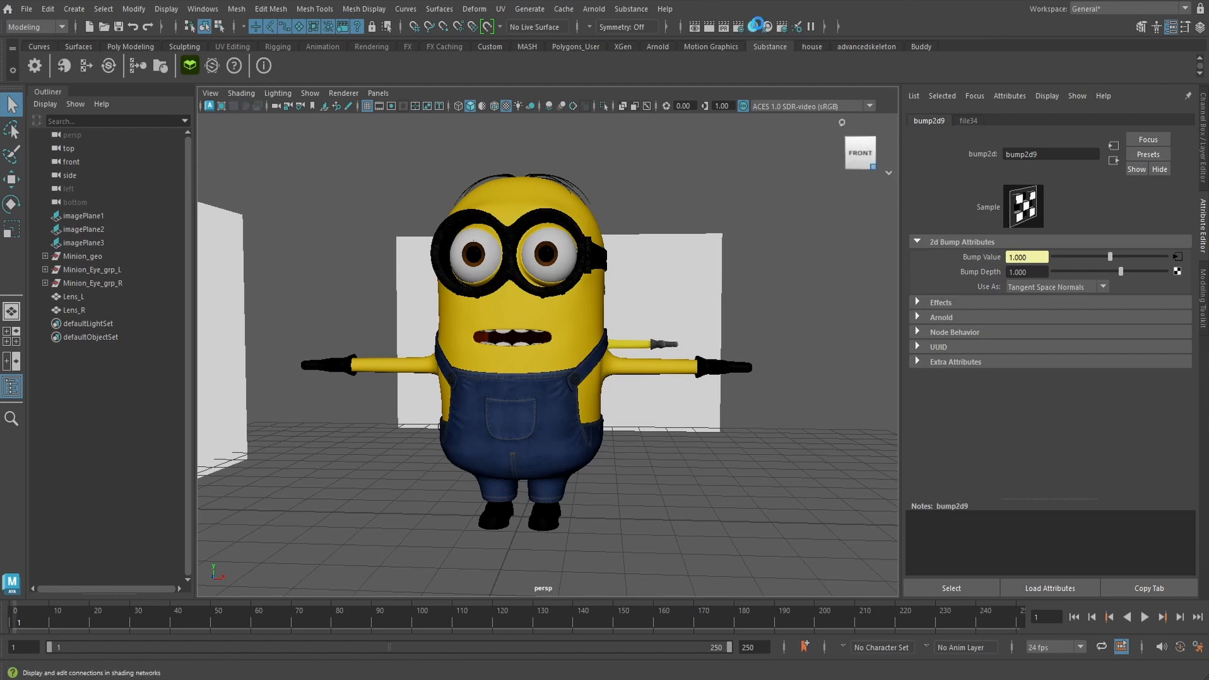
Rename the newly created button material in Hypershade as ai_minion_button
{"action": "left_click", "coordinate": [752, 26]}
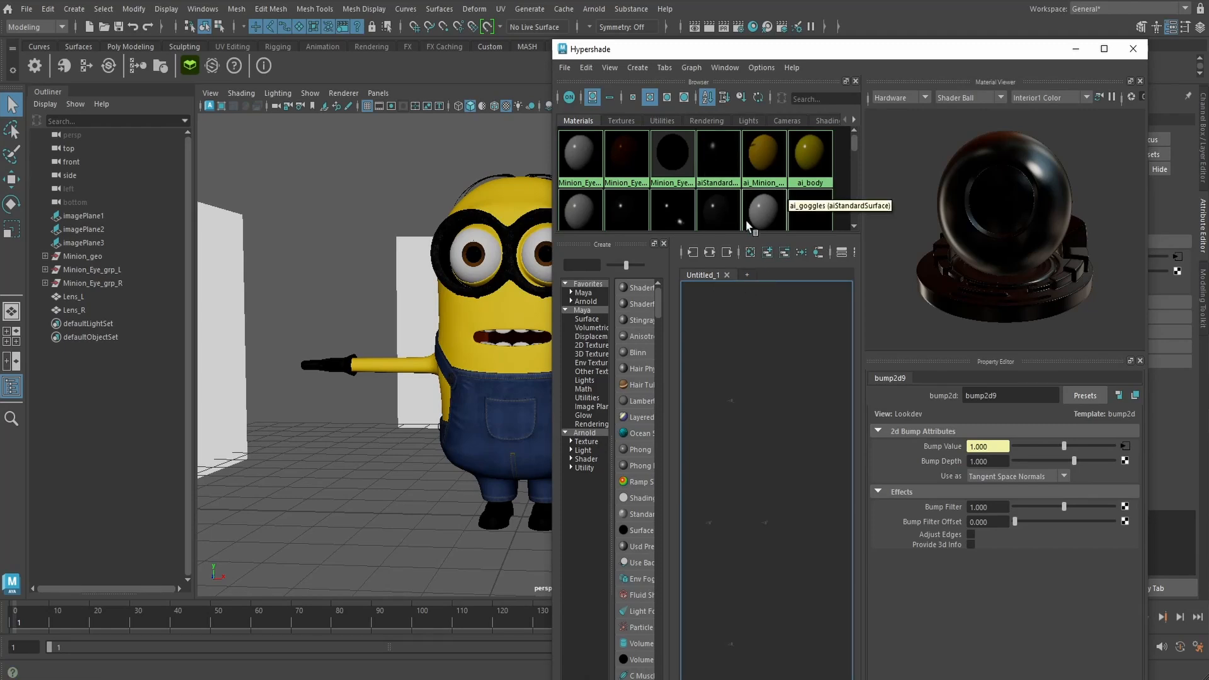
{"action": "left_click", "coordinate": [717, 162]}
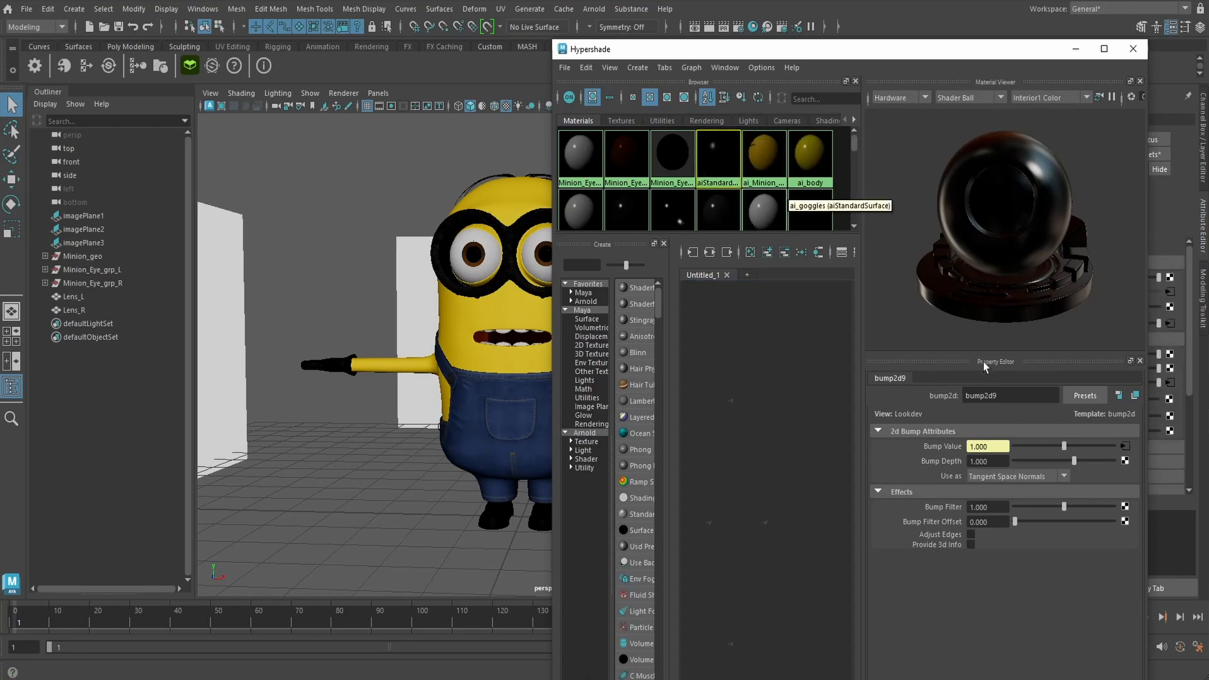
{"action": "left_click_drag", "start_coordinate": [1038, 396], "coordinate": [973, 396]}
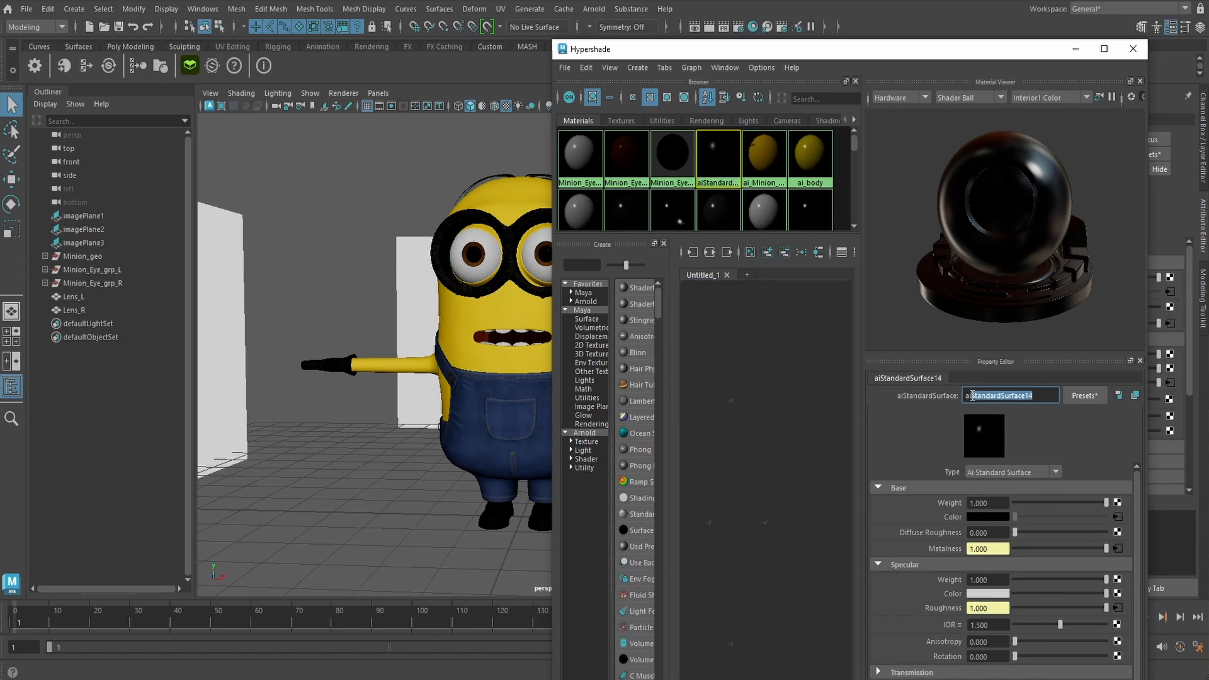
{"action": "key", "text": "BackSpace"}
{"action": "key", "text": "Return"}
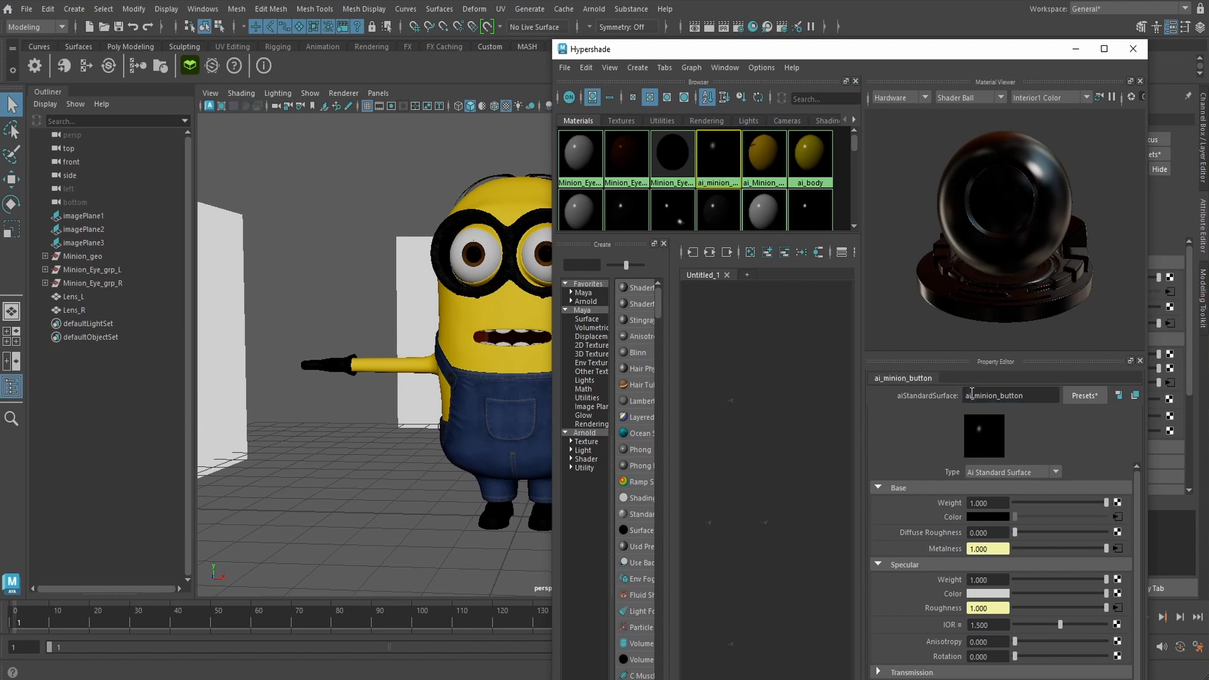
Assign the ai_minion_button material to the two front and two back overall strap buttons, deselect them and check the result
{"action": "left_click_drag", "start_coordinate": [663, 53], "coordinate": [769, 68]}
{"action": "left_click_drag", "start_coordinate": [598, 393], "coordinate": [535, 381], "text": "alt"}
{"action": "scroll", "coordinate": [535, 378], "scroll_direction": "up", "scroll_amount": 6}
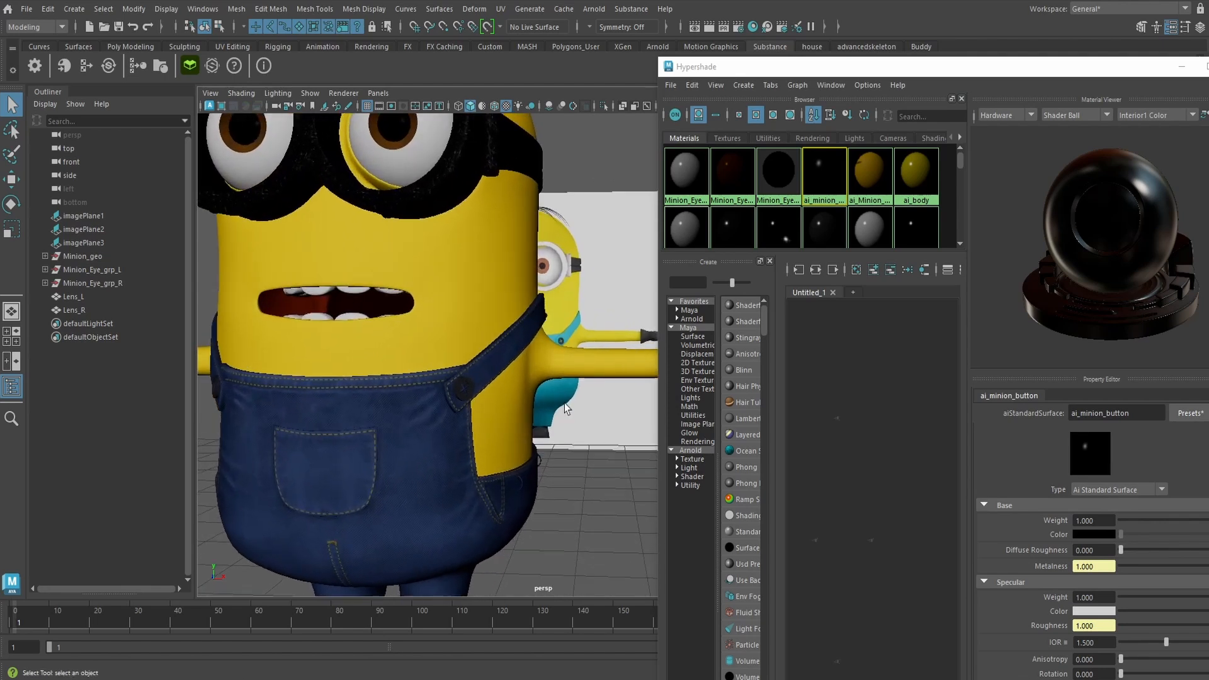
{"action": "left_click", "coordinate": [466, 387]}
{"action": "mouse_move", "coordinate": [466, 387]}
{"action": "middle_mouse_down", "text": "alt"}
{"action": "mouse_move", "coordinate": [399, 372]}
{"action": "mouse_move", "coordinate": [474, 376]}
{"action": "middle_mouse_up", "text": "alt"}
{"action": "left_click_drag", "start_coordinate": [364, 381], "coordinate": [391, 382], "text": "alt"}
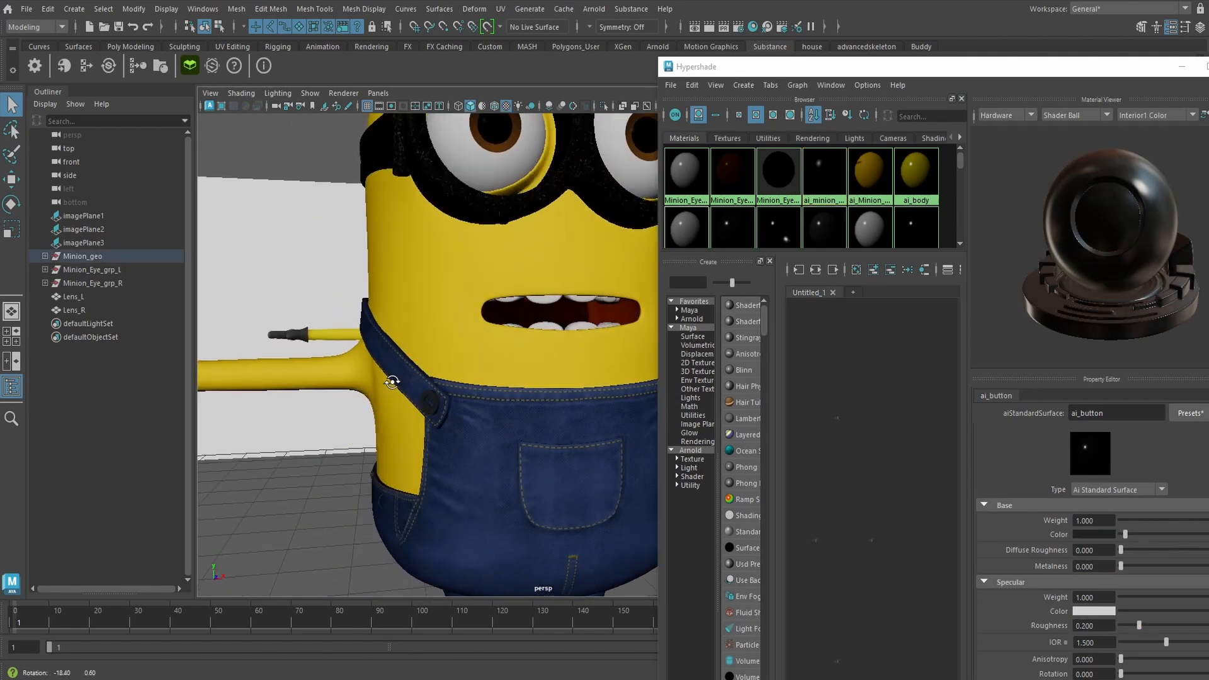
{"action": "left_click", "coordinate": [427, 410], "text": "shift"}
{"action": "left_click_drag", "start_coordinate": [492, 398], "coordinate": [349, 389], "text": "alt"}
{"action": "scroll", "coordinate": [348, 390], "scroll_direction": "down", "scroll_amount": 3}
{"action": "middle_click_drag", "start_coordinate": [348, 390], "coordinate": [439, 428], "text": "alt"}
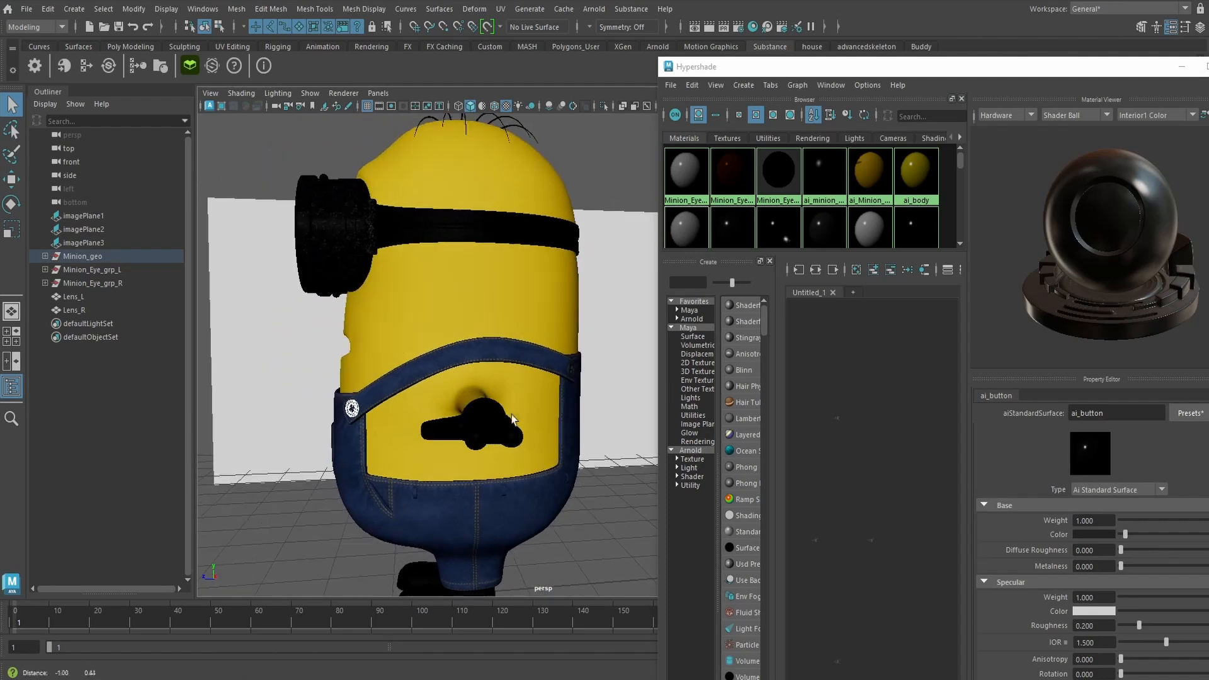
{"action": "left_click_drag", "start_coordinate": [512, 419], "coordinate": [507, 388], "text": "alt"}
{"action": "scroll", "coordinate": [513, 388], "scroll_direction": "up", "scroll_amount": 5}
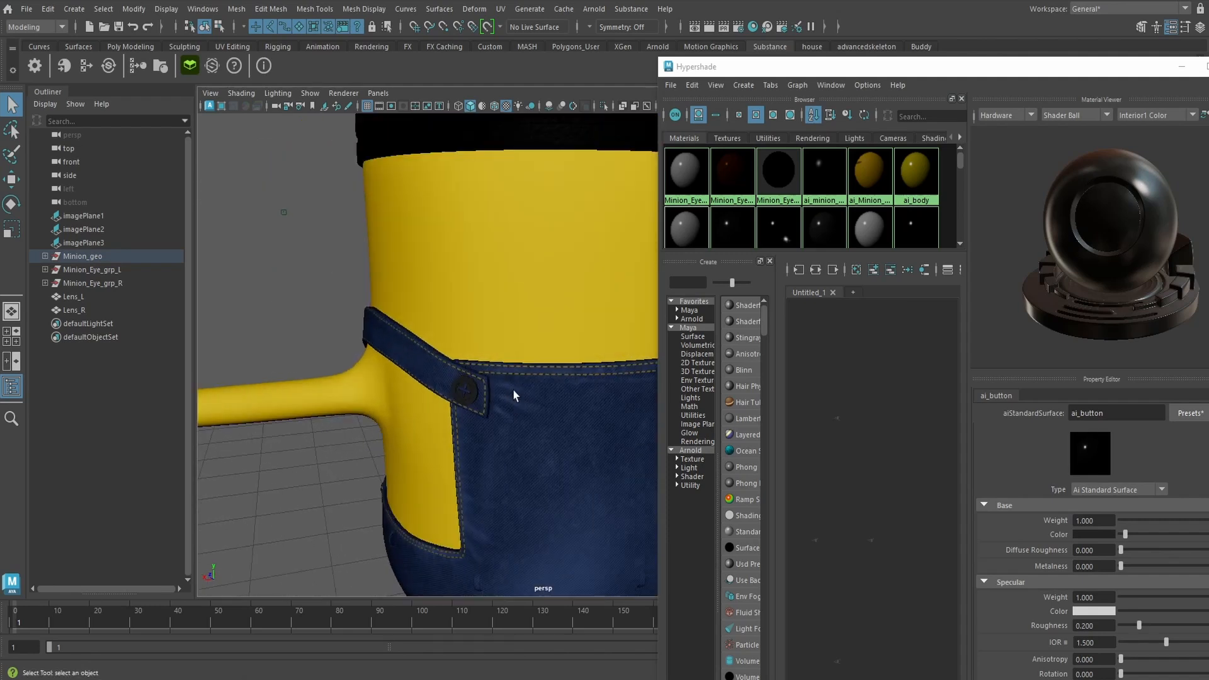
{"action": "left_click", "coordinate": [473, 393]}
{"action": "middle_click_drag", "start_coordinate": [570, 395], "coordinate": [353, 384], "text": "alt"}
{"action": "scroll", "coordinate": [355, 383], "scroll_direction": "down", "scroll_amount": 2}
{"action": "left_click_drag", "start_coordinate": [554, 387], "coordinate": [511, 378], "text": "alt"}
{"action": "left_click", "coordinate": [586, 367], "text": "shift"}
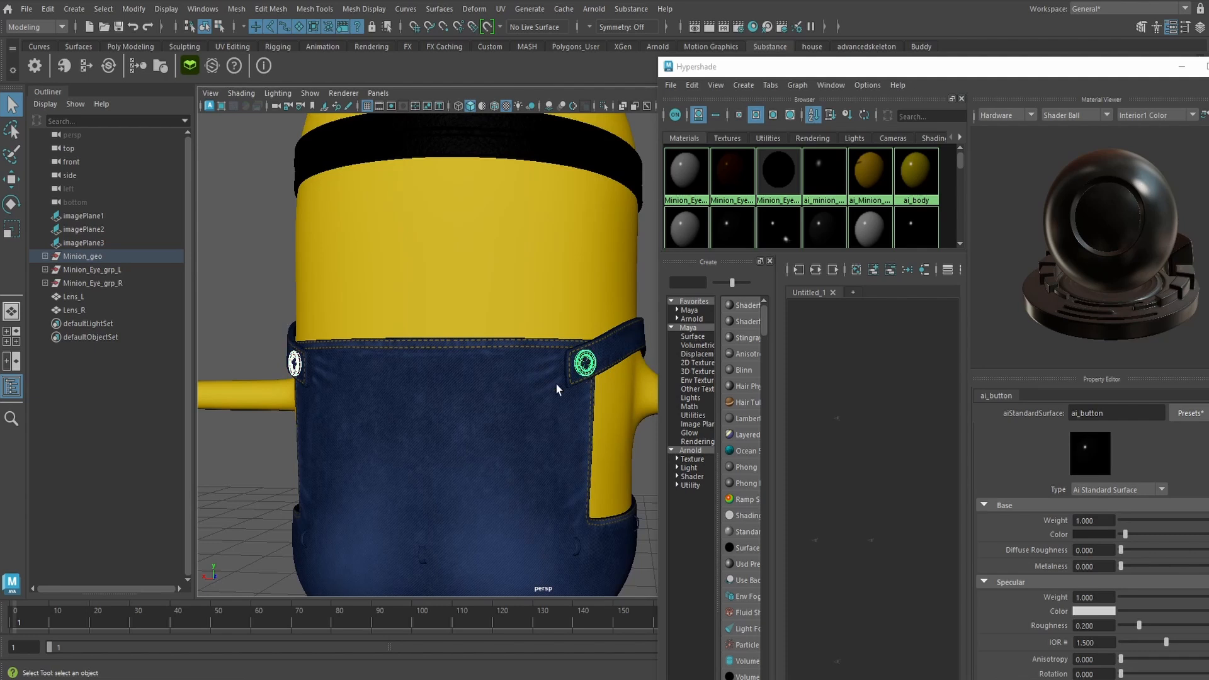
{"action": "left_click_drag", "start_coordinate": [400, 377], "coordinate": [466, 384], "text": "alt"}
{"action": "scroll", "coordinate": [452, 377], "scroll_direction": "down", "scroll_amount": 2}
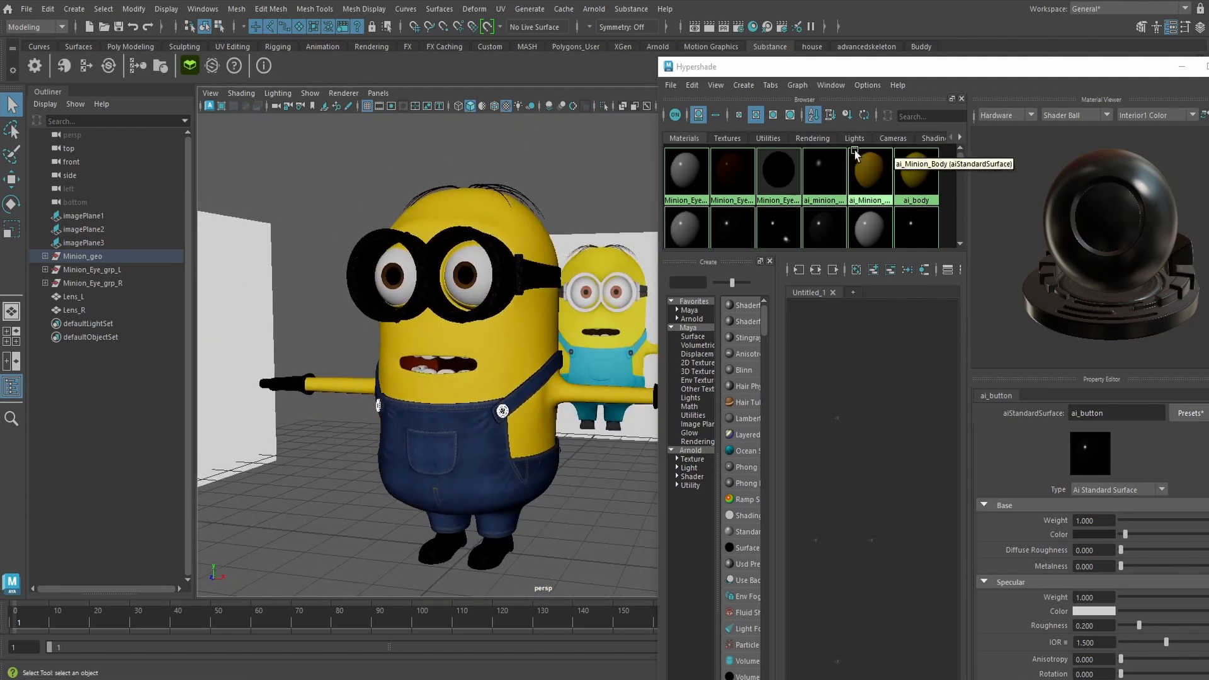
{"action": "right_click_drag", "start_coordinate": [828, 159], "coordinate": [827, 121]}
{"action": "left_click", "coordinate": [521, 162]}
{"action": "left_click_drag", "start_coordinate": [553, 301], "coordinate": [573, 299], "text": "alt"}
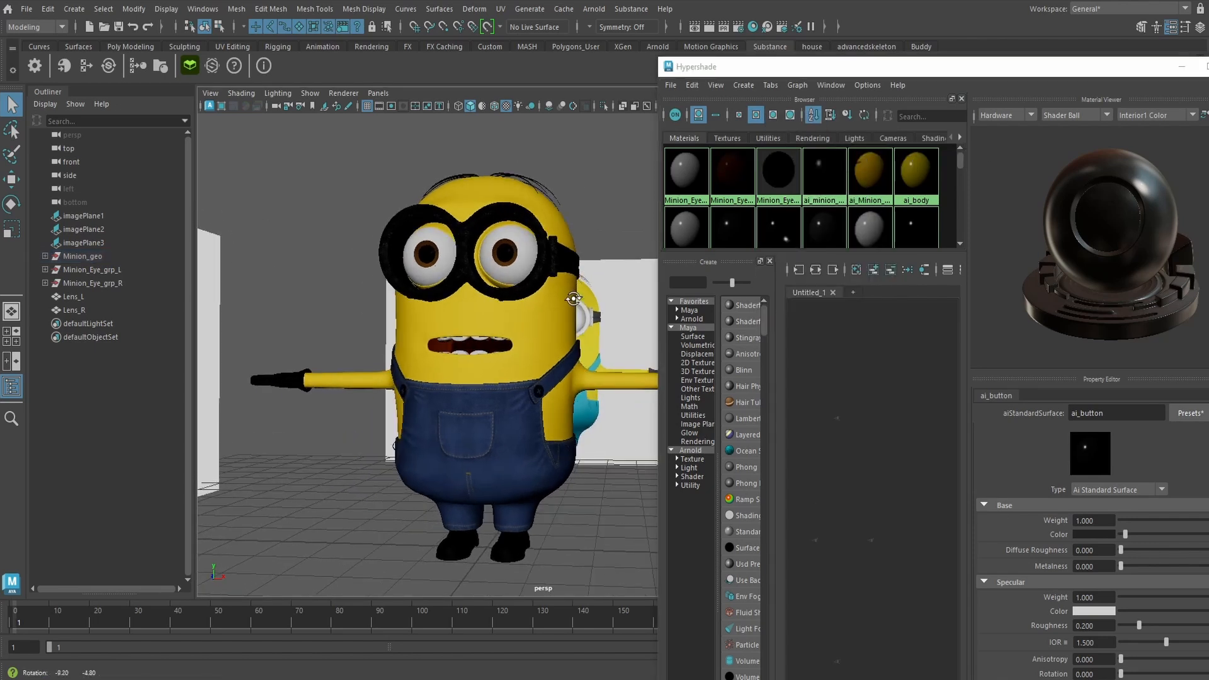
{"action": "scroll", "coordinate": [564, 395], "scroll_direction": "up", "scroll_amount": 5}
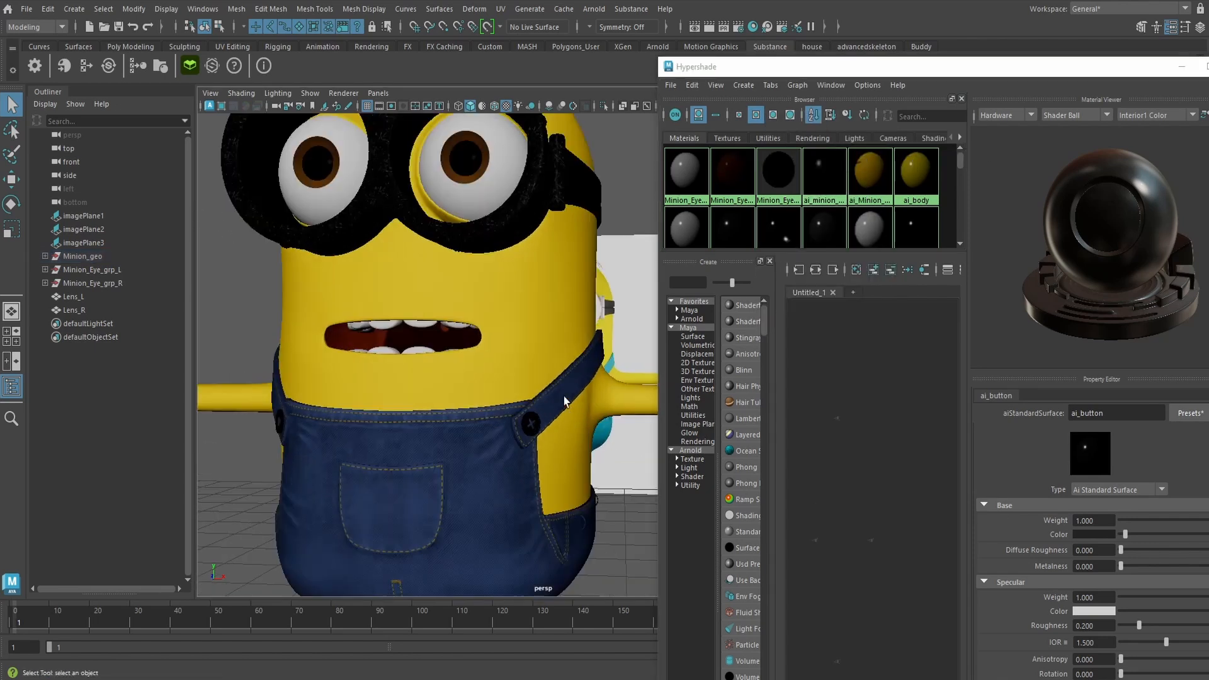
{"action": "scroll", "coordinate": [531, 440], "scroll_direction": "down", "scroll_amount": 5}
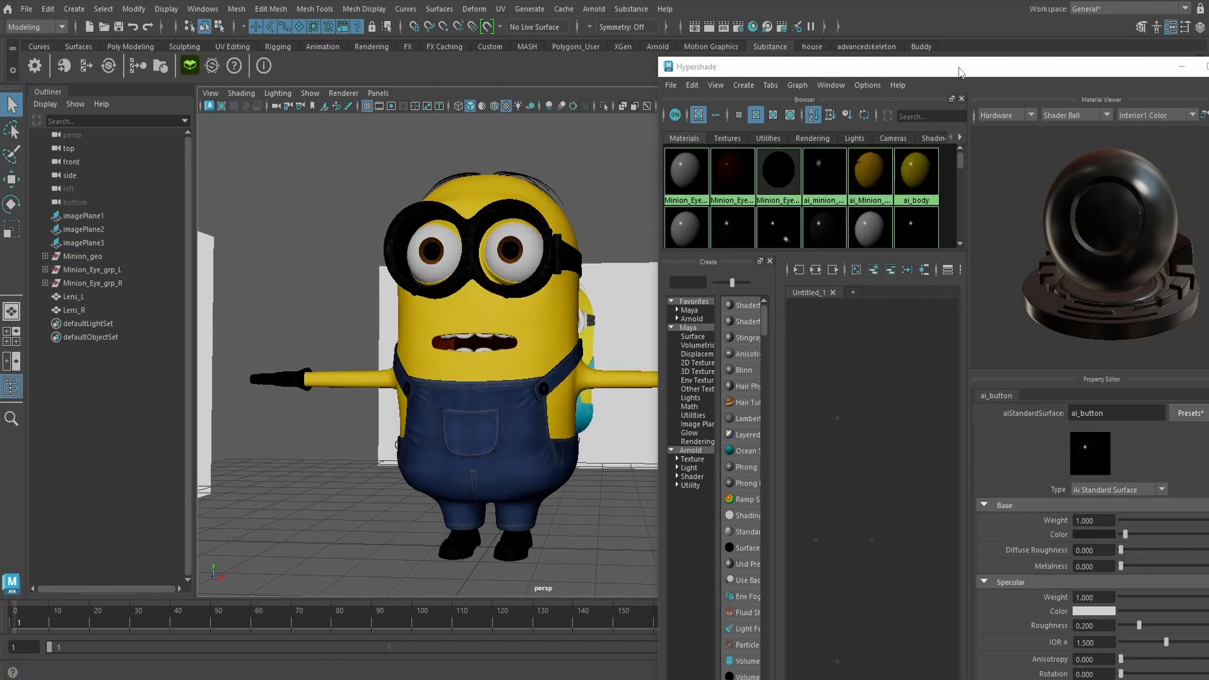
Apply the Arnold image-map workflow to the Minion1_ai_hair BaseColor, Normal, Roughness and Metalness PNG maps to create a hair material
{"action": "mouse_move", "coordinate": [952, 68]}
{"action": "left_mouse_down"}
{"action": "mouse_move", "coordinate": [925, 75]}
{"action": "mouse_move", "coordinate": [909, 137]}
{"action": "mouse_move", "coordinate": [818, 248]}
{"action": "mouse_move", "coordinate": [858, 147]}
{"action": "mouse_move", "coordinate": [936, 77]}
{"action": "left_mouse_up"}
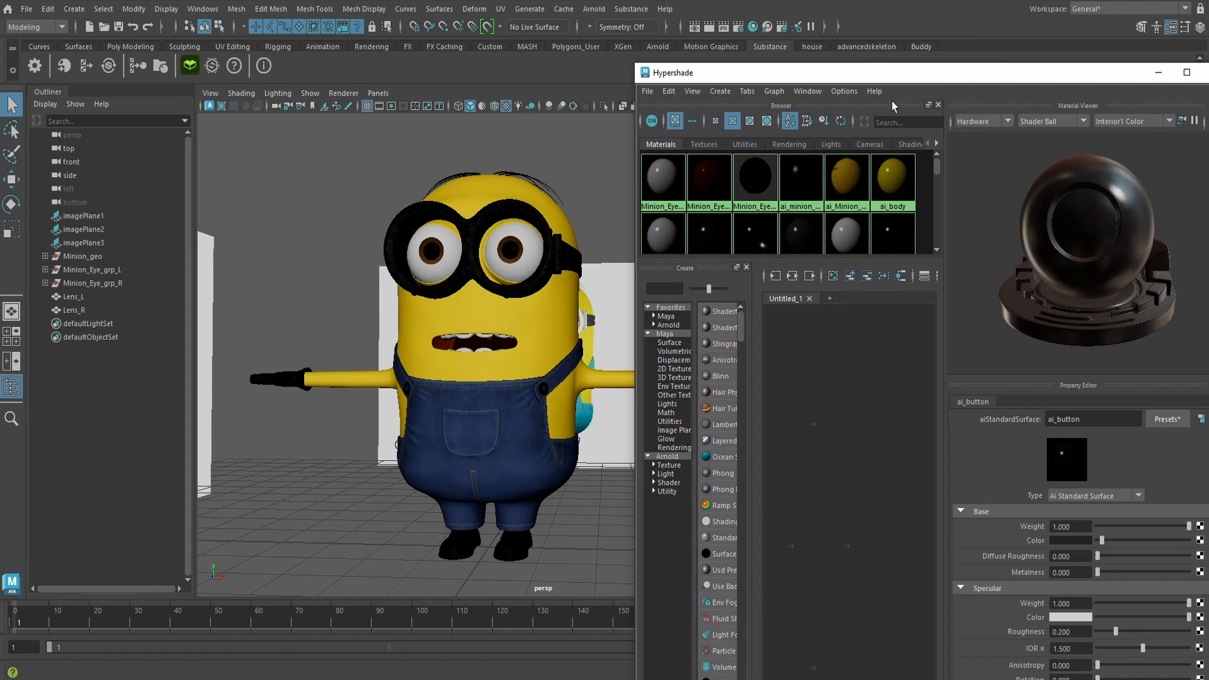
{"action": "left_click", "coordinate": [134, 65]}
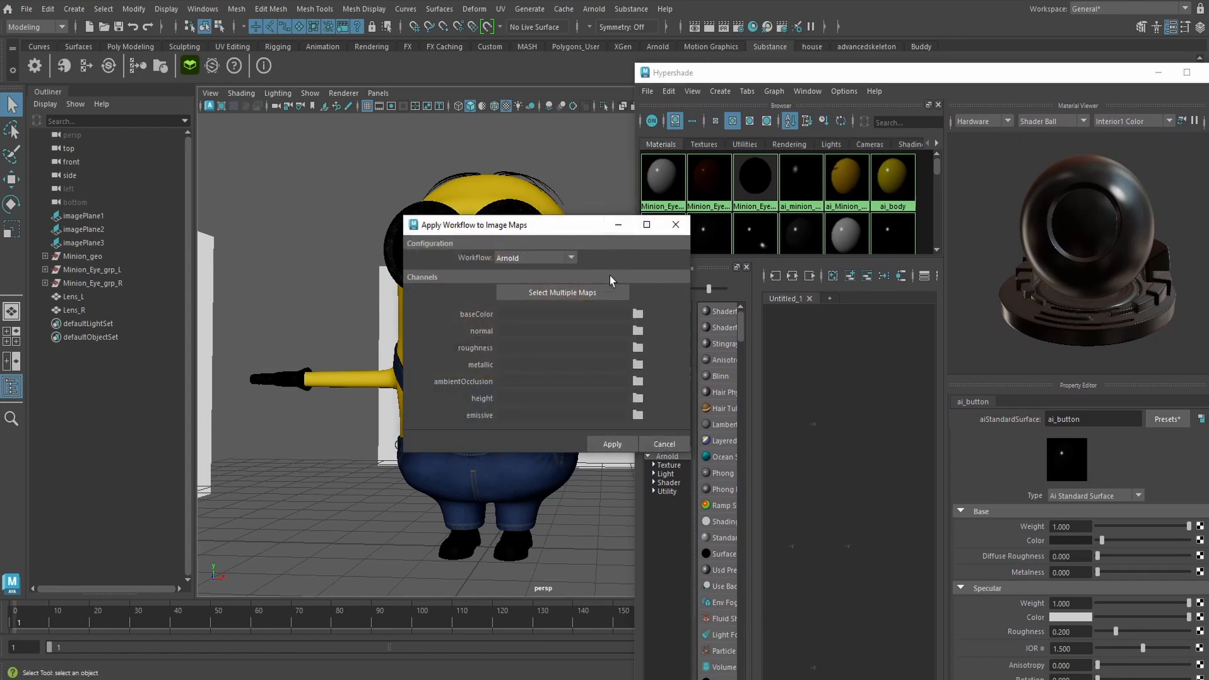
{"action": "left_click", "coordinate": [597, 292]}
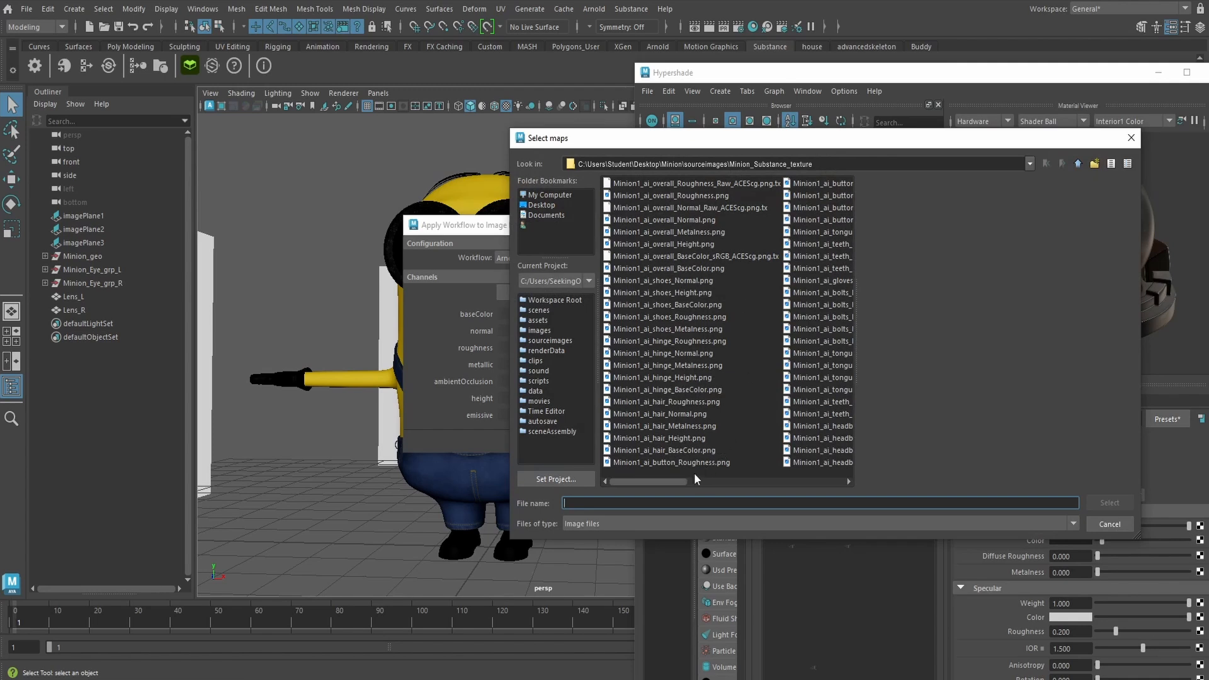
{"action": "left_click", "coordinate": [672, 478]}
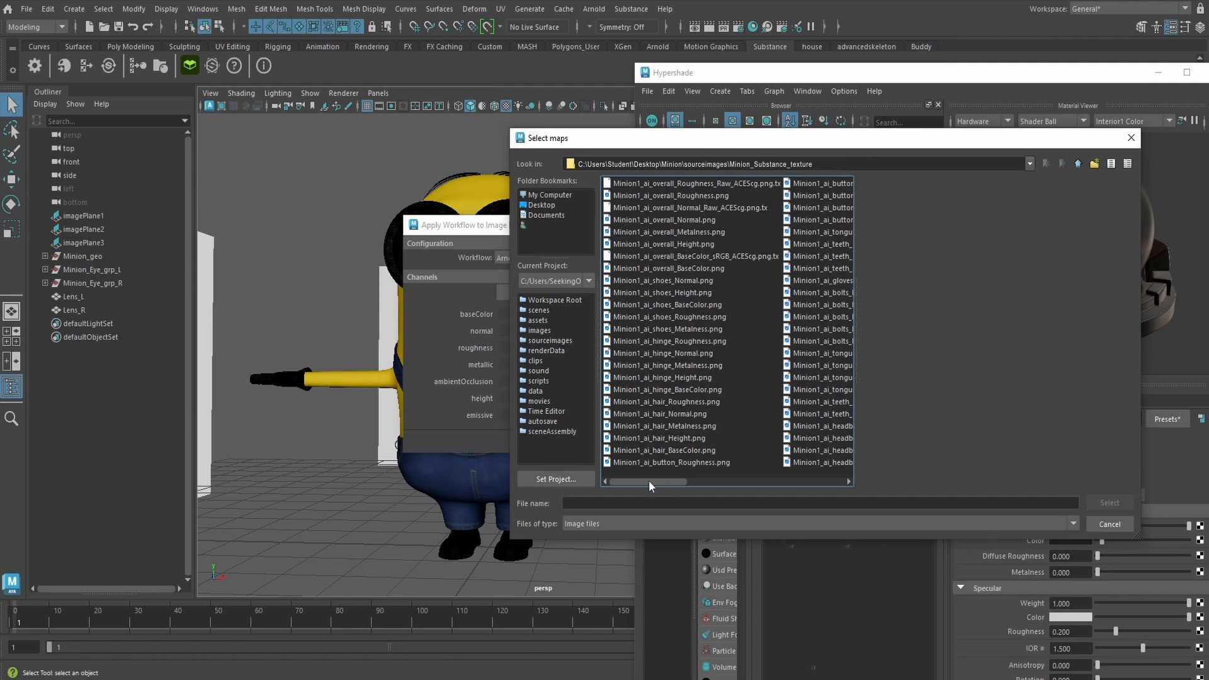
{"action": "left_click", "coordinate": [687, 402]}
{"action": "left_click", "coordinate": [685, 414], "text": "ctrl"}
{"action": "left_click", "coordinate": [686, 426], "text": "ctrl"}
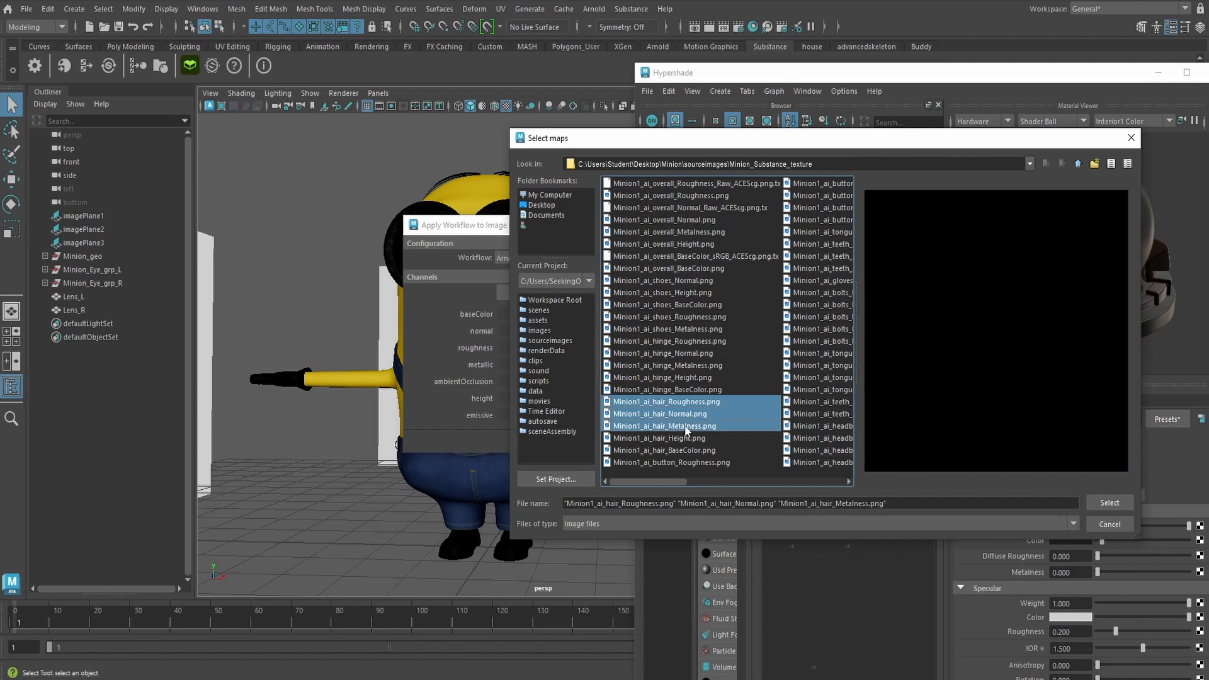
{"action": "left_click", "coordinate": [692, 463], "text": "ctrl"}
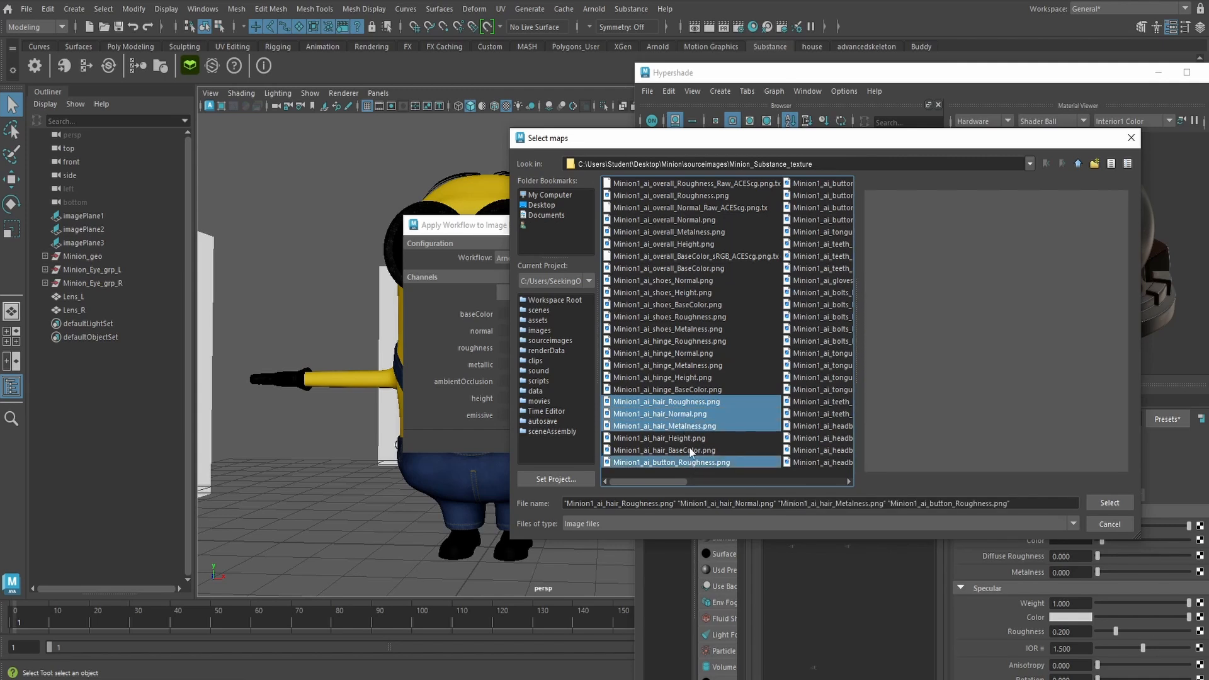
{"action": "left_click", "coordinate": [692, 462], "text": "ctrl"}
{"action": "left_click", "coordinate": [693, 448], "text": "ctrl"}
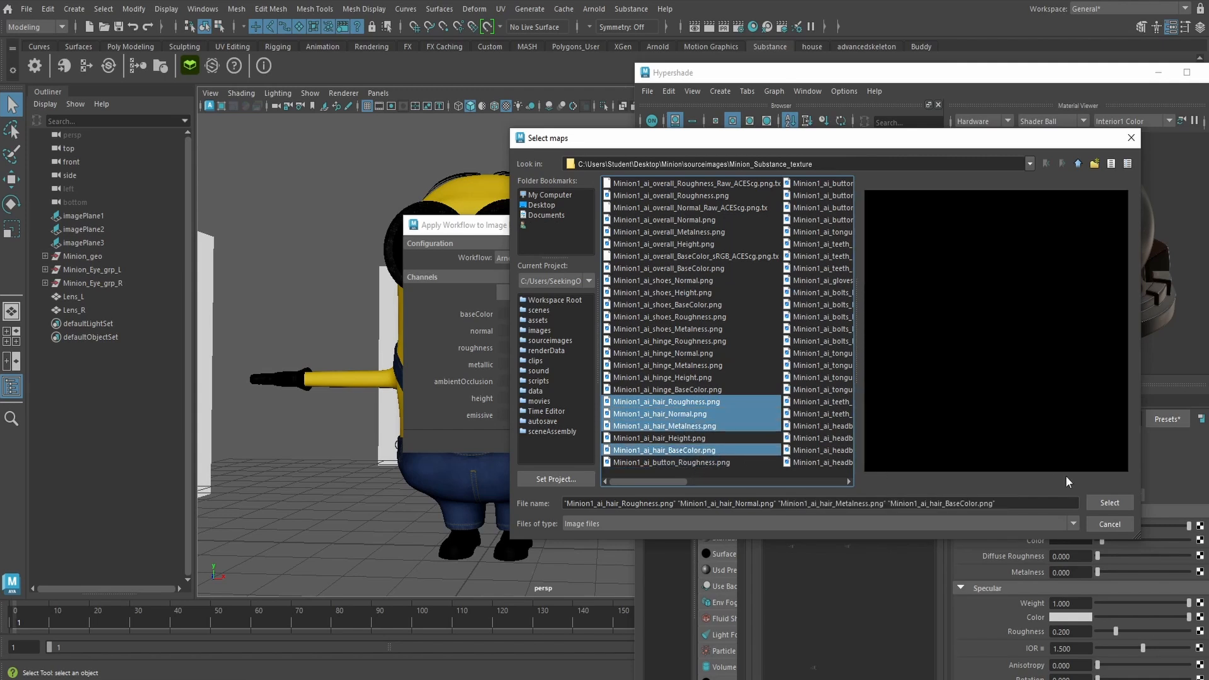
{"action": "left_click", "coordinate": [1109, 502]}
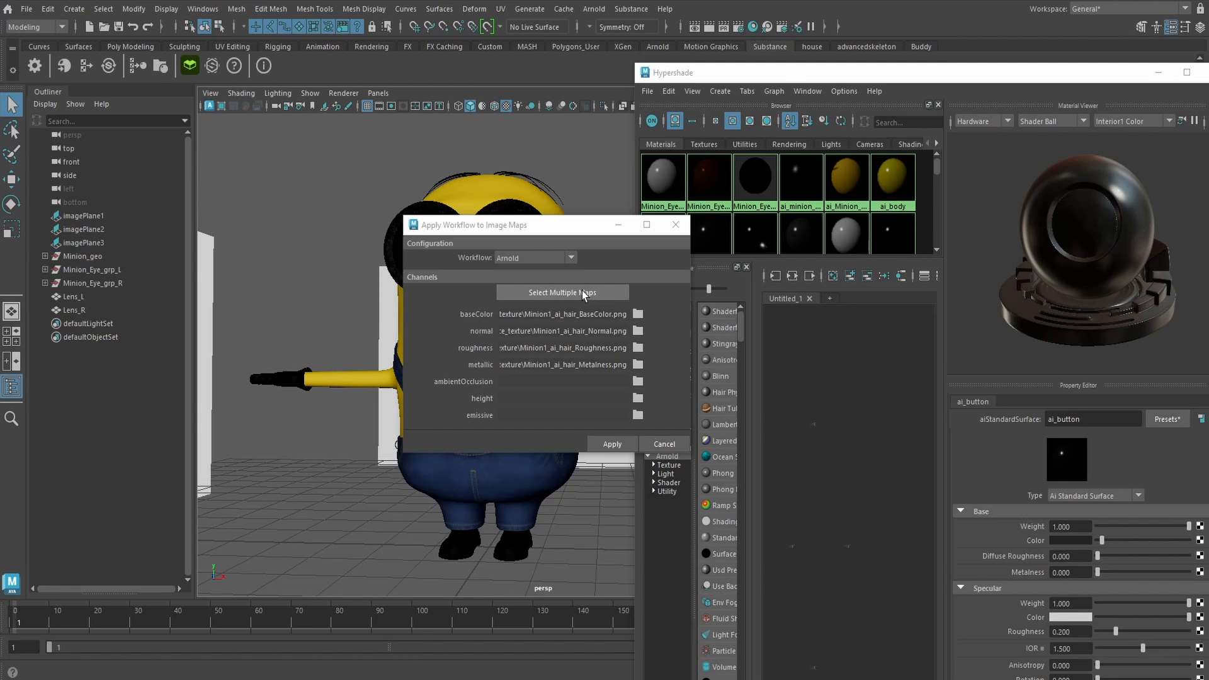
{"action": "left_click", "coordinate": [615, 448]}
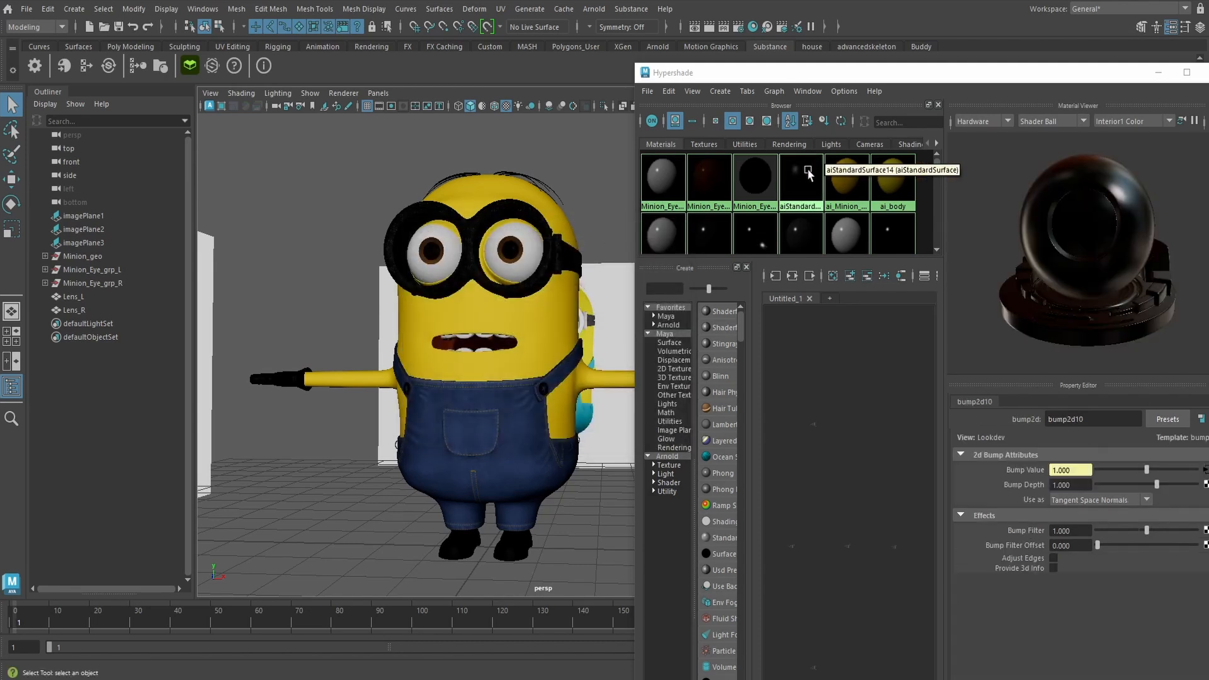
Rename the newly created hair material in Hypershade as ai_minion_hair
{"action": "left_click", "coordinate": [809, 174]}
{"action": "left_click_drag", "start_coordinate": [1120, 419], "coordinate": [1053, 420]}
{"action": "type", "text": "_min"}
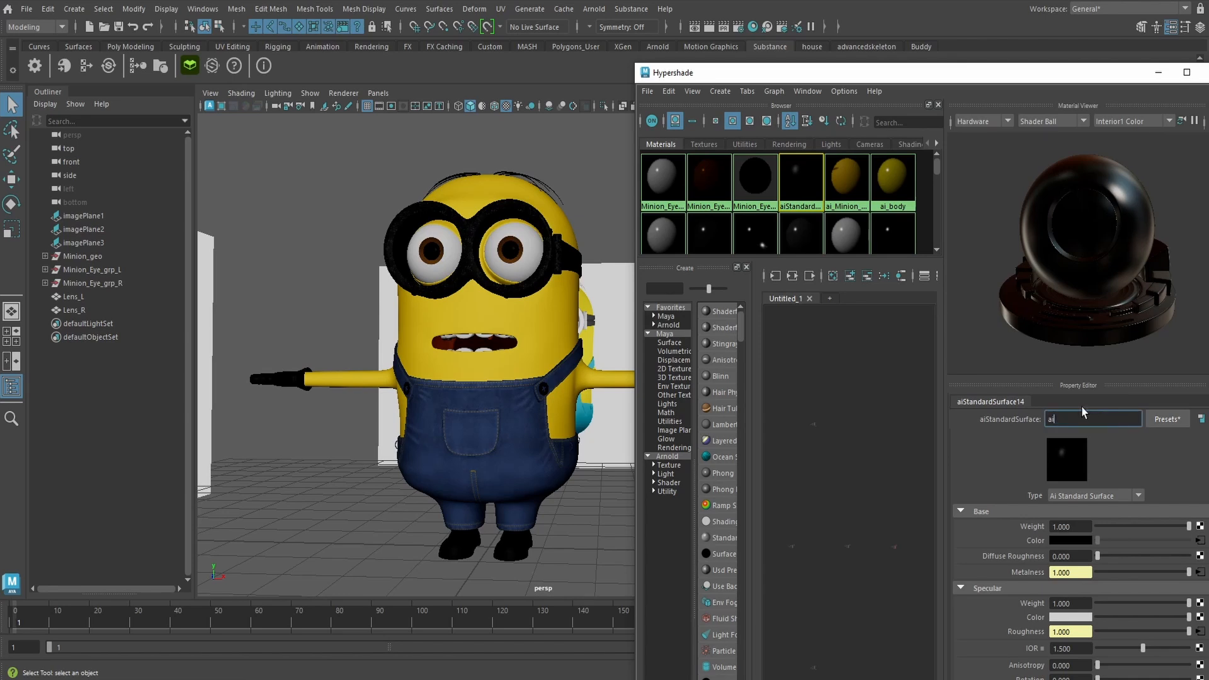
{"action": "type", "text": "ion_hair"}
{"action": "key", "text": "Return"}
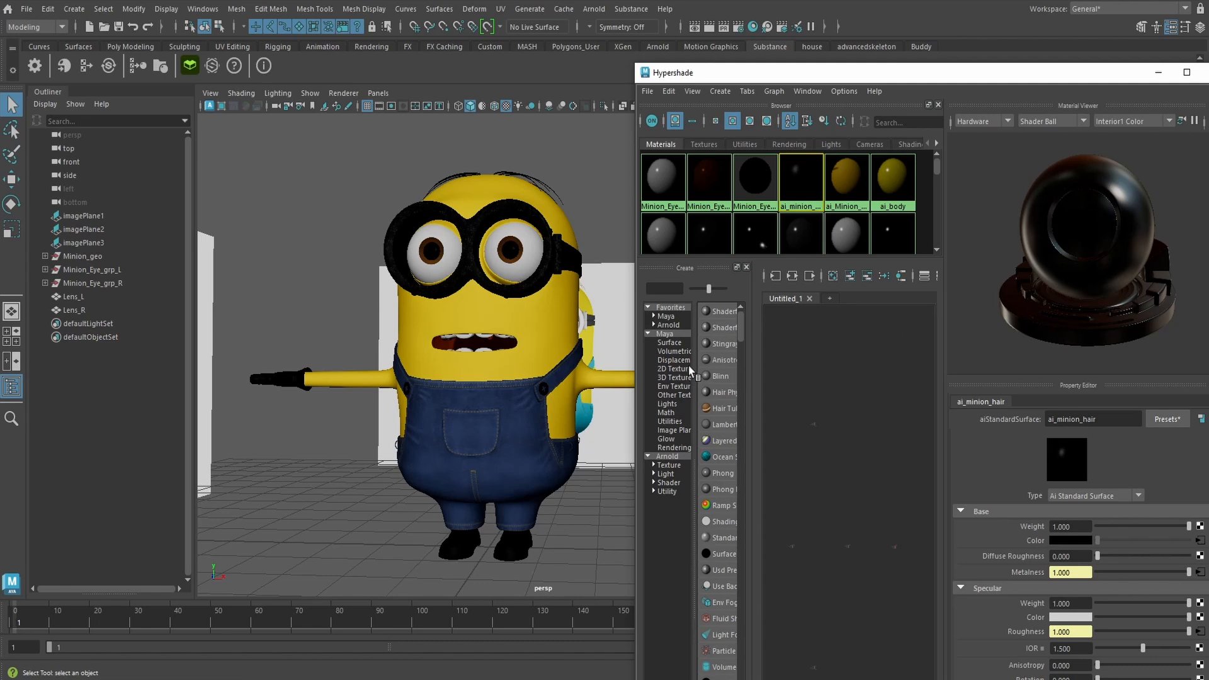
Assign the ai_minion_hair material to the Hair_grp_L and Hair_grp_R groups, deselect them and check the hair
{"action": "left_click", "coordinate": [45, 257]}
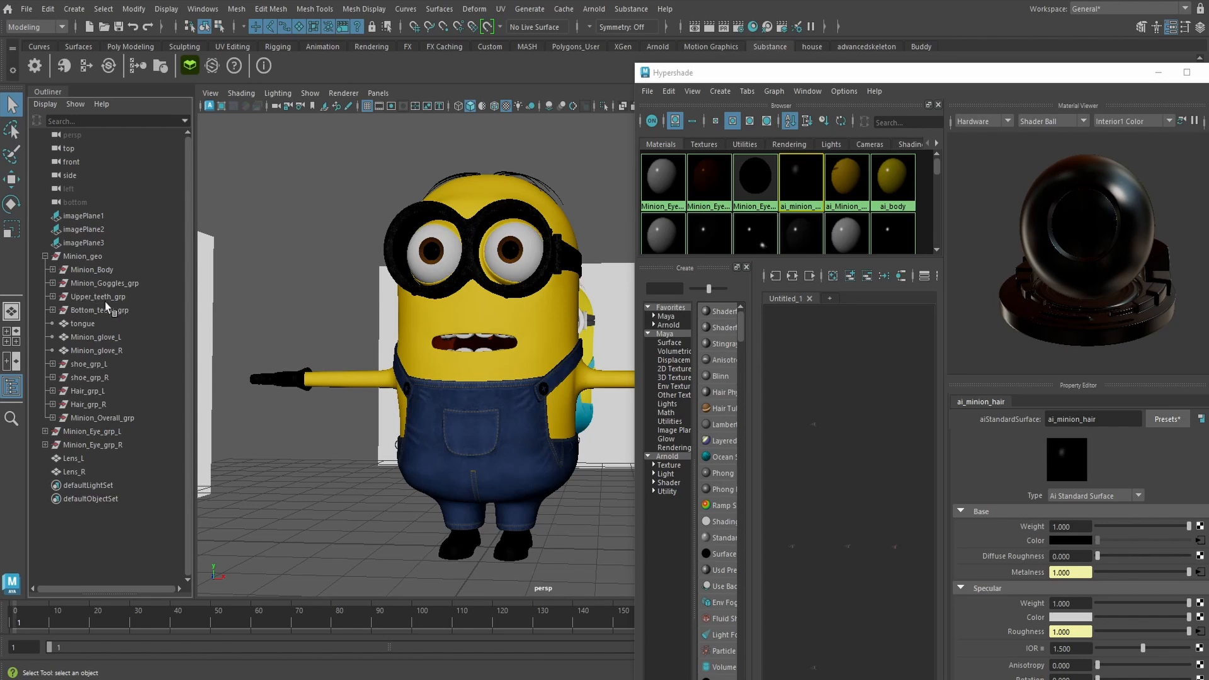
{"action": "left_click", "coordinate": [116, 391]}
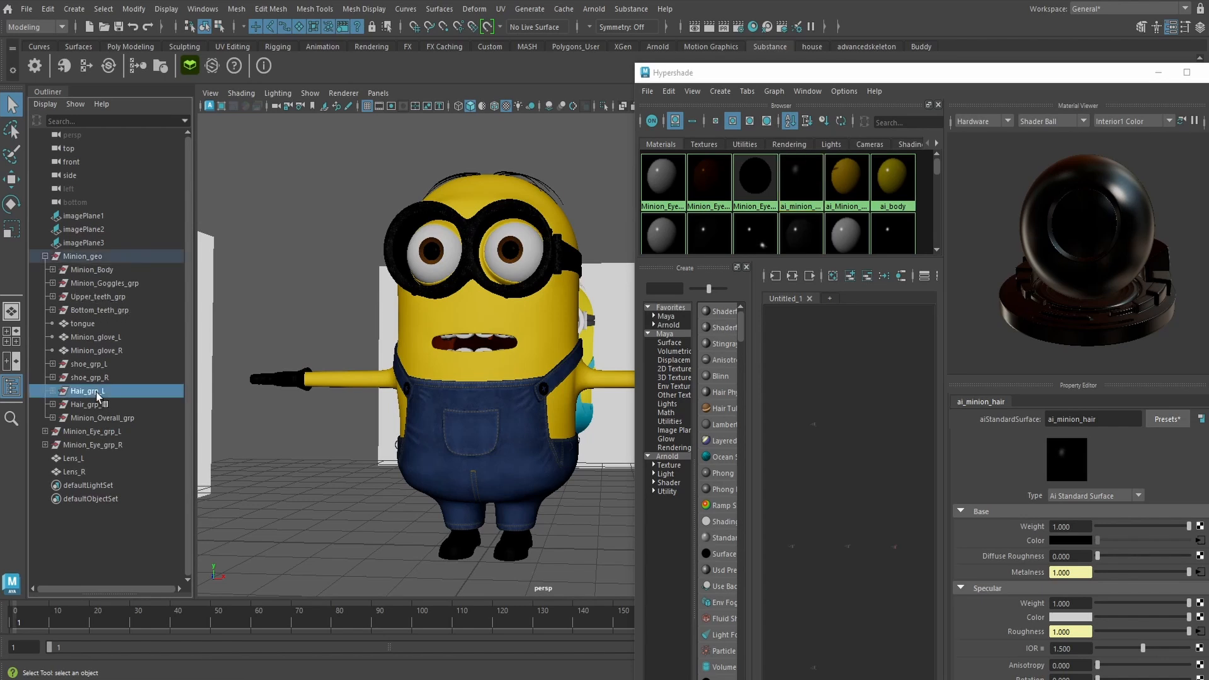
{"action": "left_click", "coordinate": [105, 404], "text": "shift"}
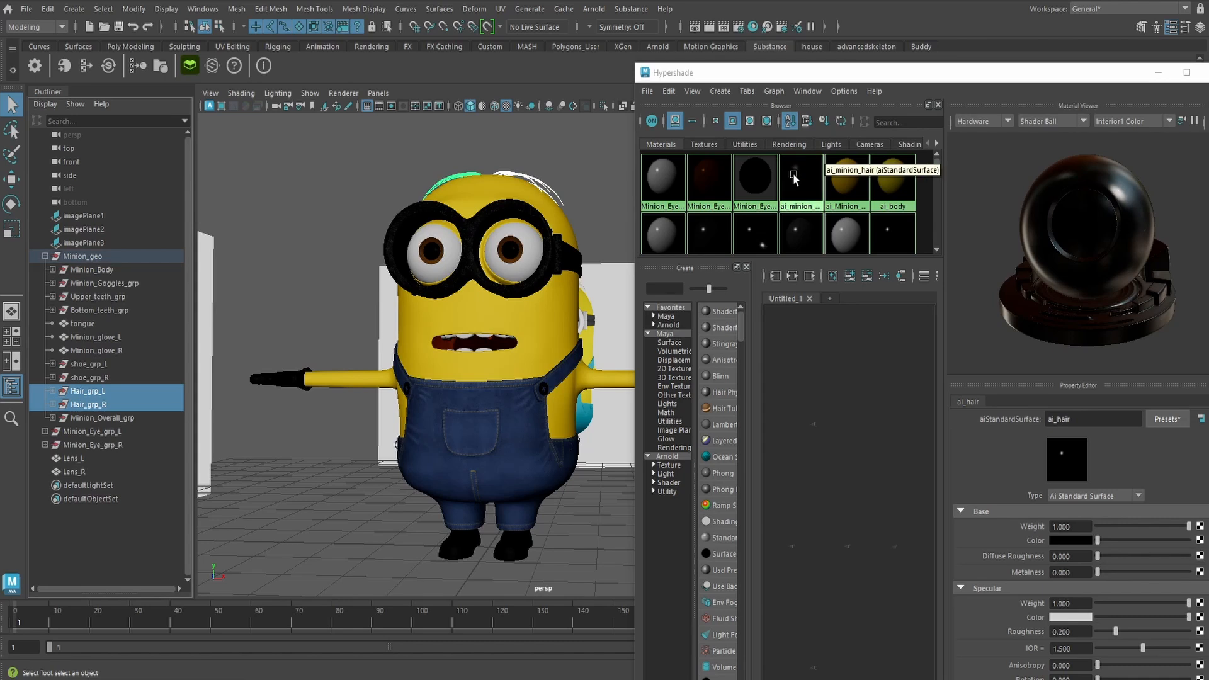
{"action": "right_click_drag", "start_coordinate": [793, 176], "coordinate": [796, 139]}
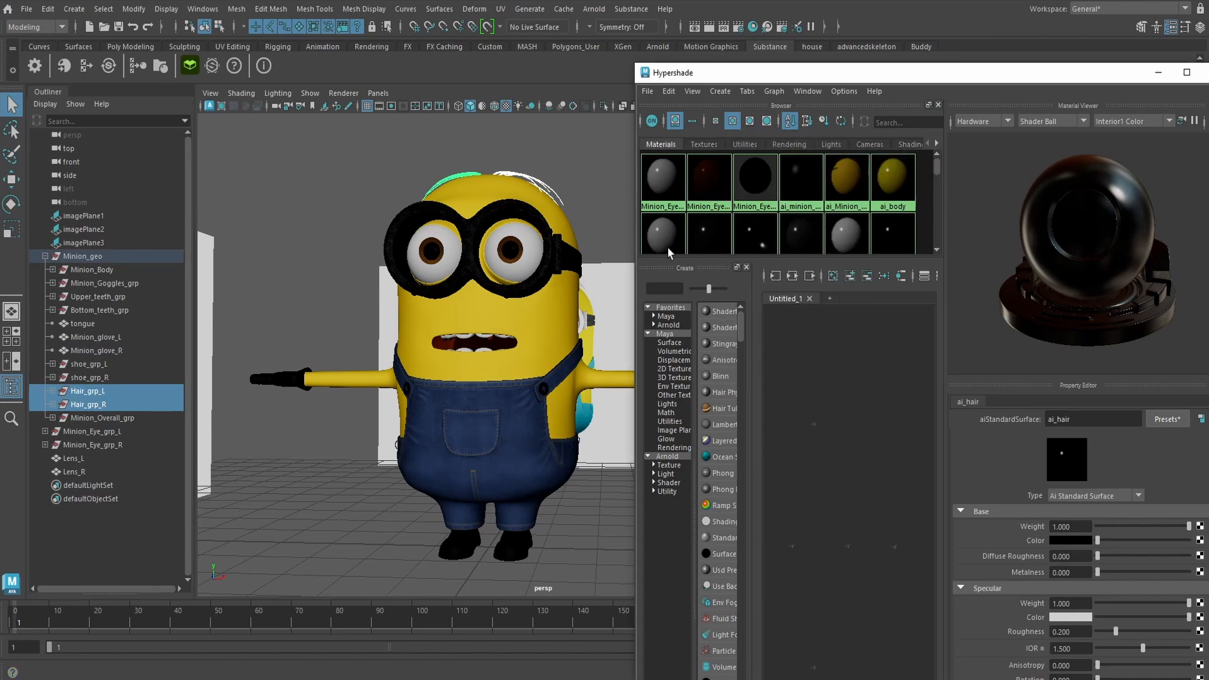
{"action": "left_click", "coordinate": [541, 151]}
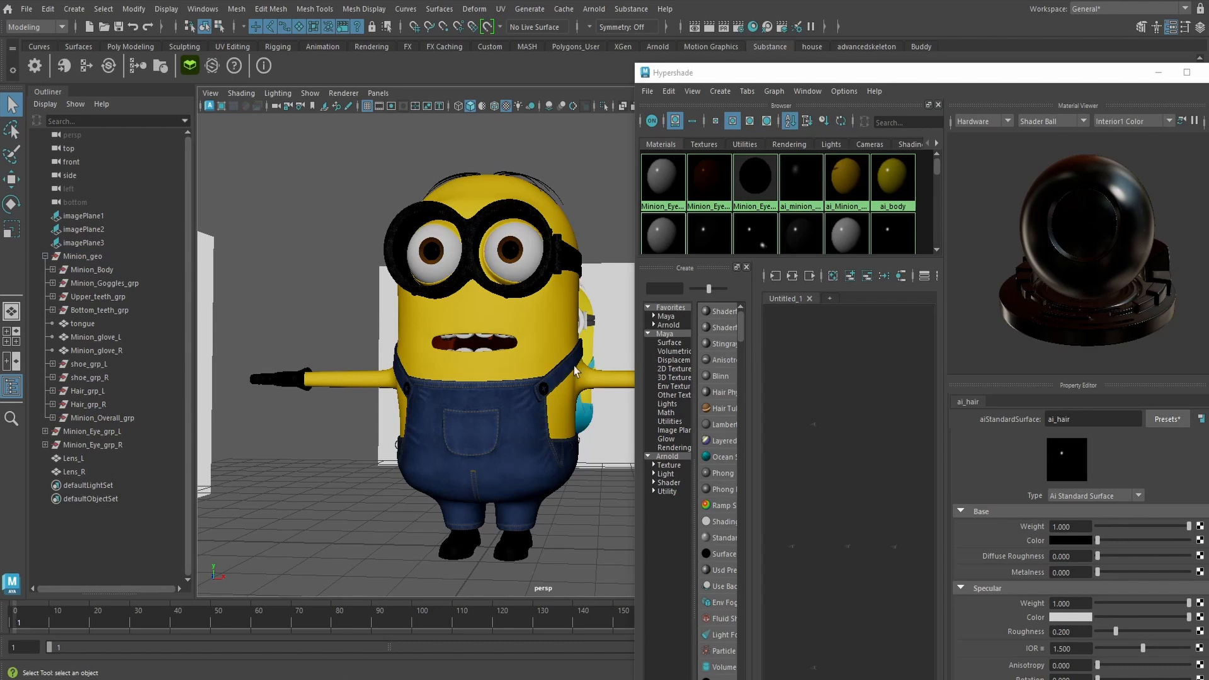
{"action": "left_click_drag", "start_coordinate": [577, 334], "coordinate": [564, 334], "text": "alt"}
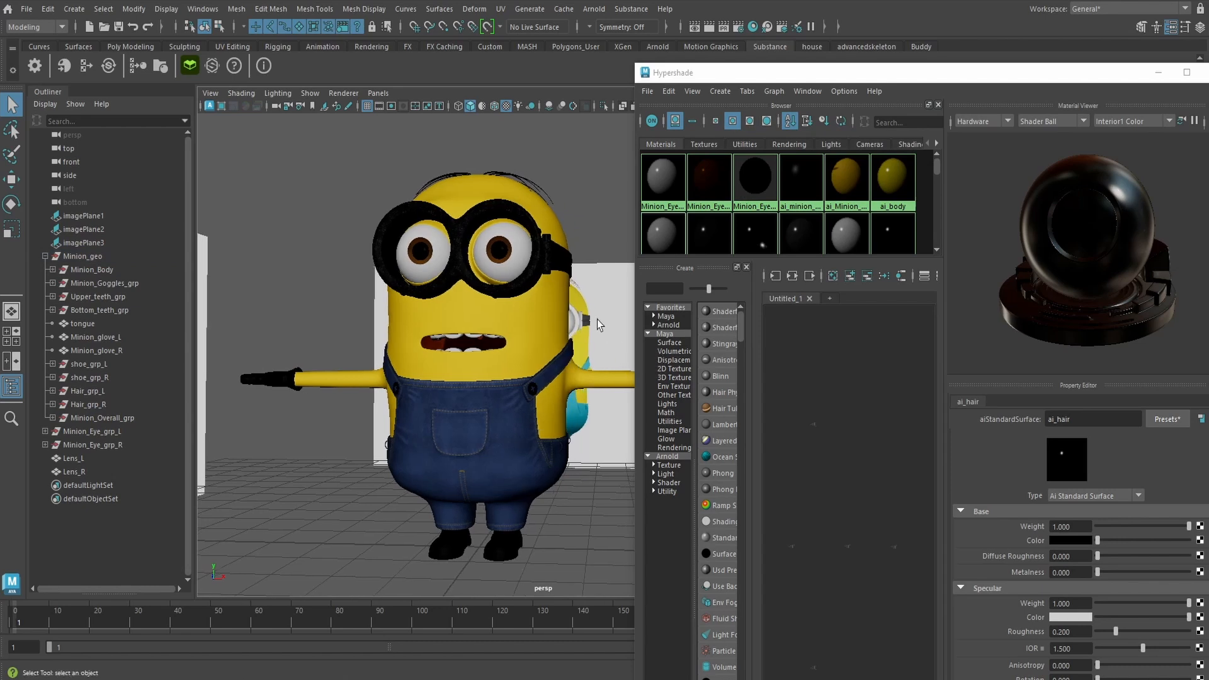
Close Hypershade and show the Channel Box / Layer Editor beside the full front view of the Minion
{"action": "left_click_drag", "start_coordinate": [813, 77], "coordinate": [754, 143]}
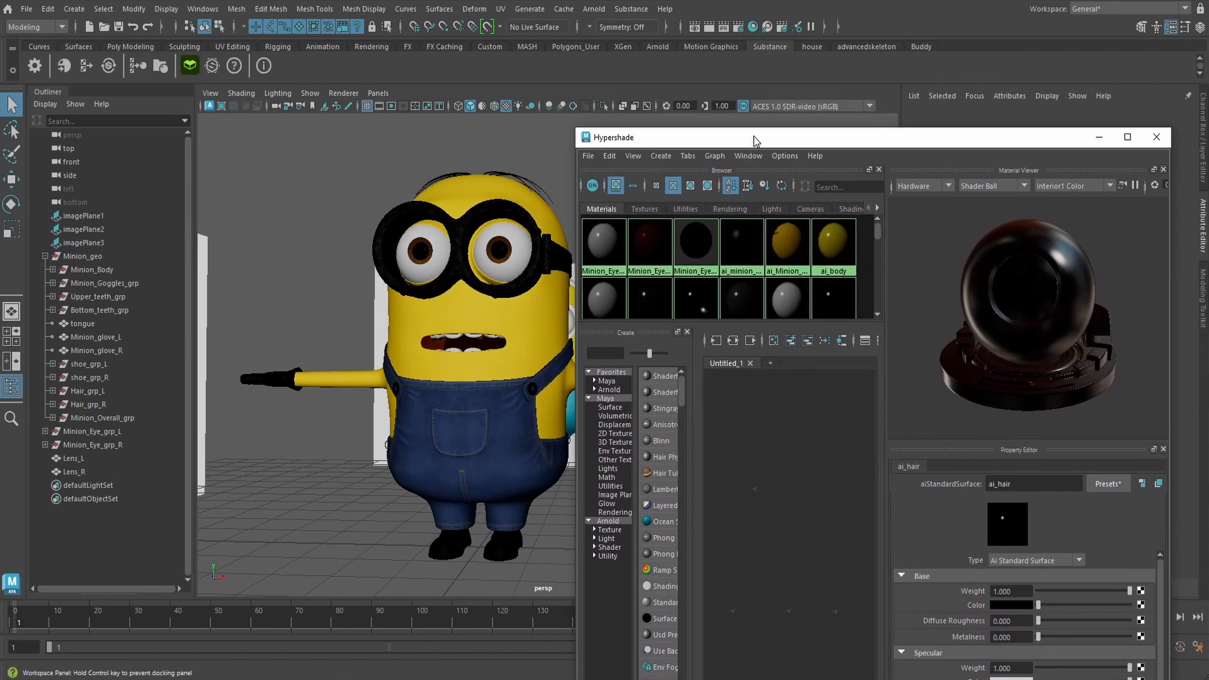
{"action": "left_click", "coordinate": [1158, 139]}
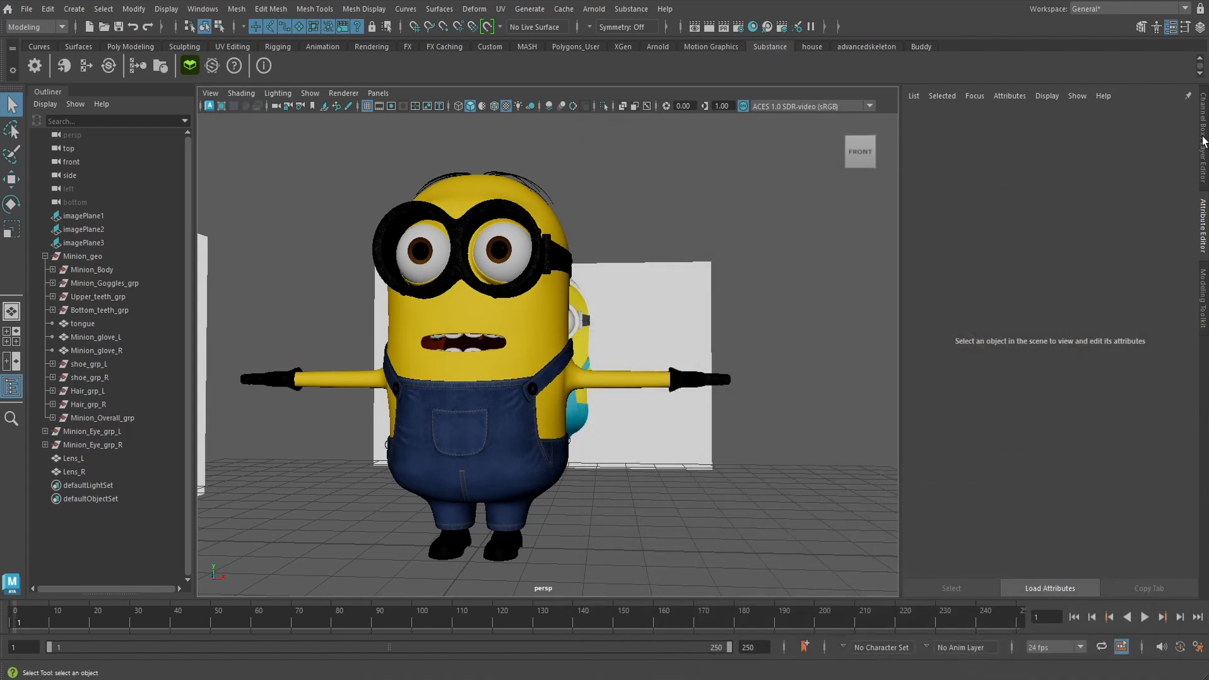
{"action": "left_click", "coordinate": [1202, 141]}
{"action": "left_click_drag", "start_coordinate": [865, 269], "coordinate": [877, 297], "text": "alt"}
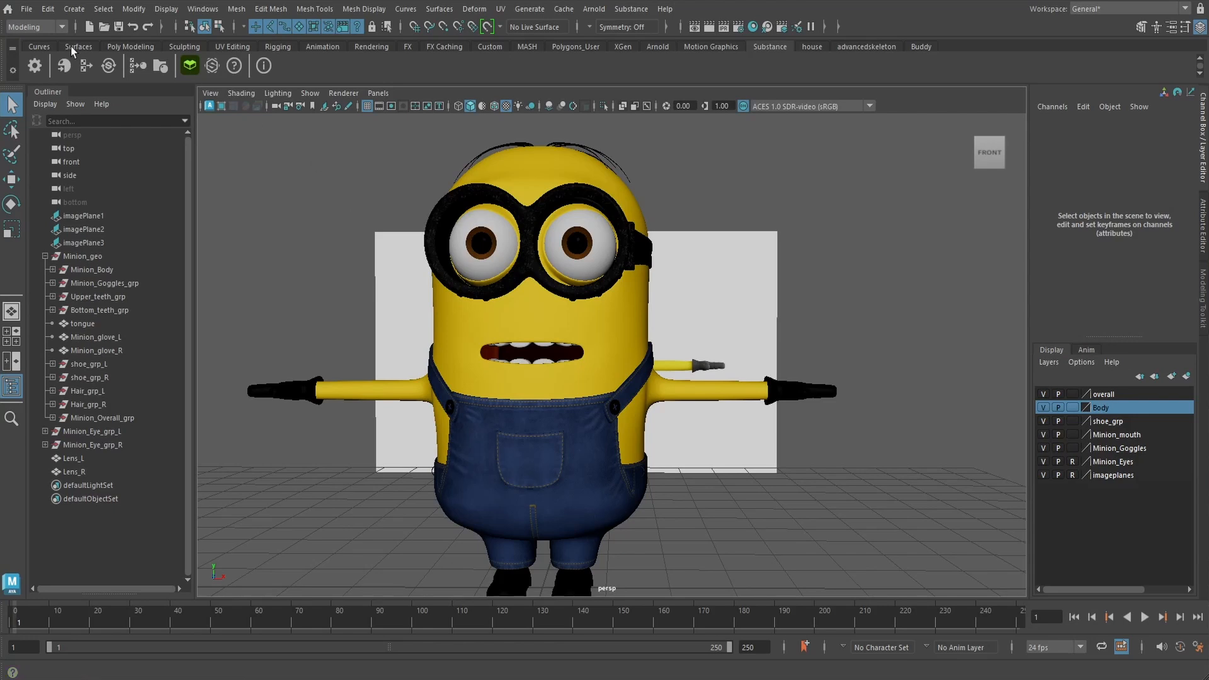
Apply the Arnold image-map workflow to the Minion1_ai_tongue BaseColor, Normal, Roughness and Metalness PNG maps to create a tongue material
{"action": "left_click", "coordinate": [140, 66]}
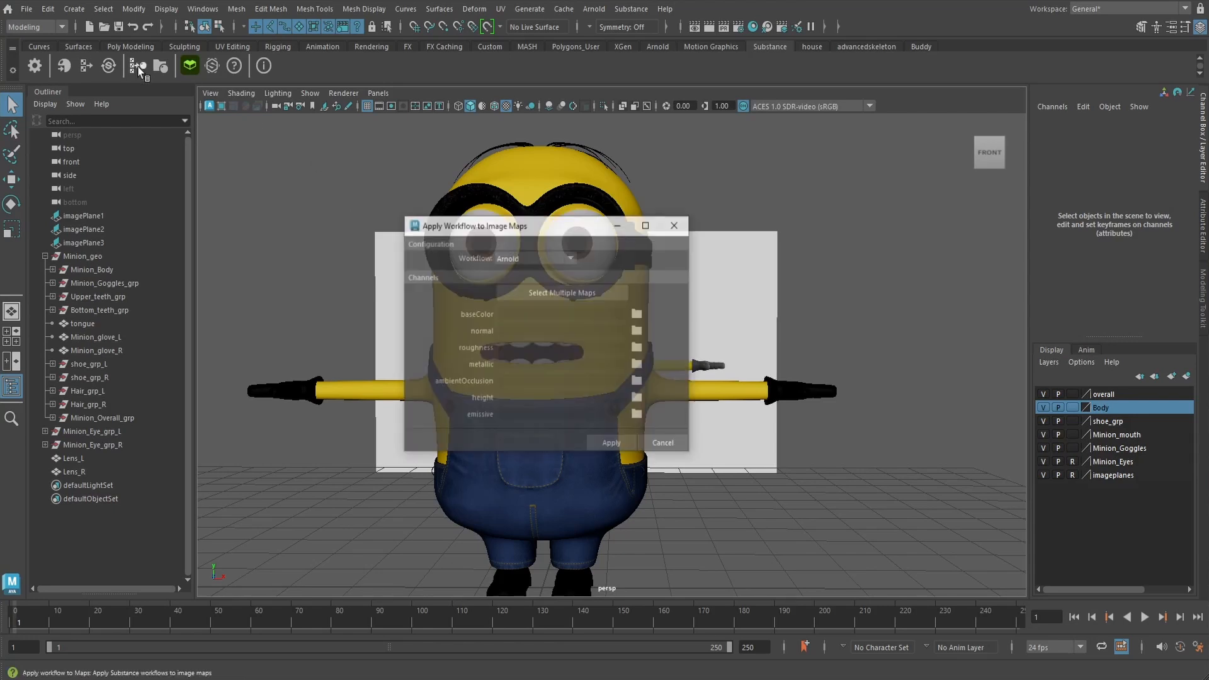
{"action": "left_click", "coordinate": [571, 295]}
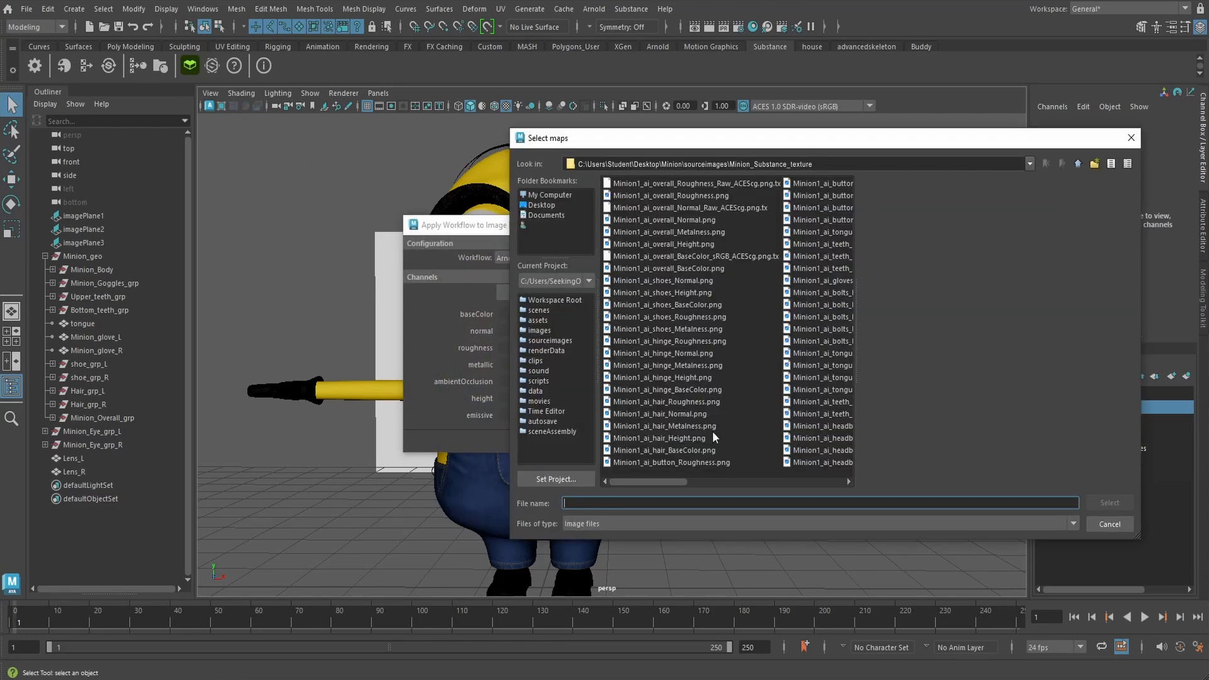
{"action": "left_click", "coordinate": [662, 481]}
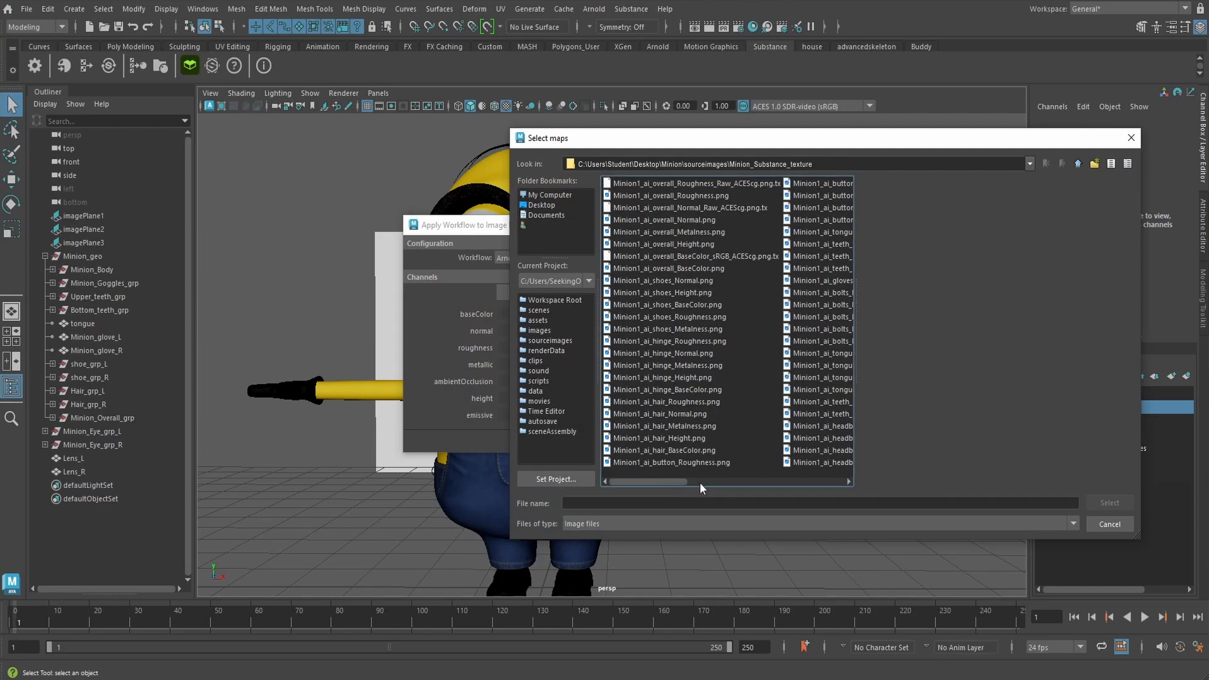
{"action": "left_click", "coordinate": [701, 482]}
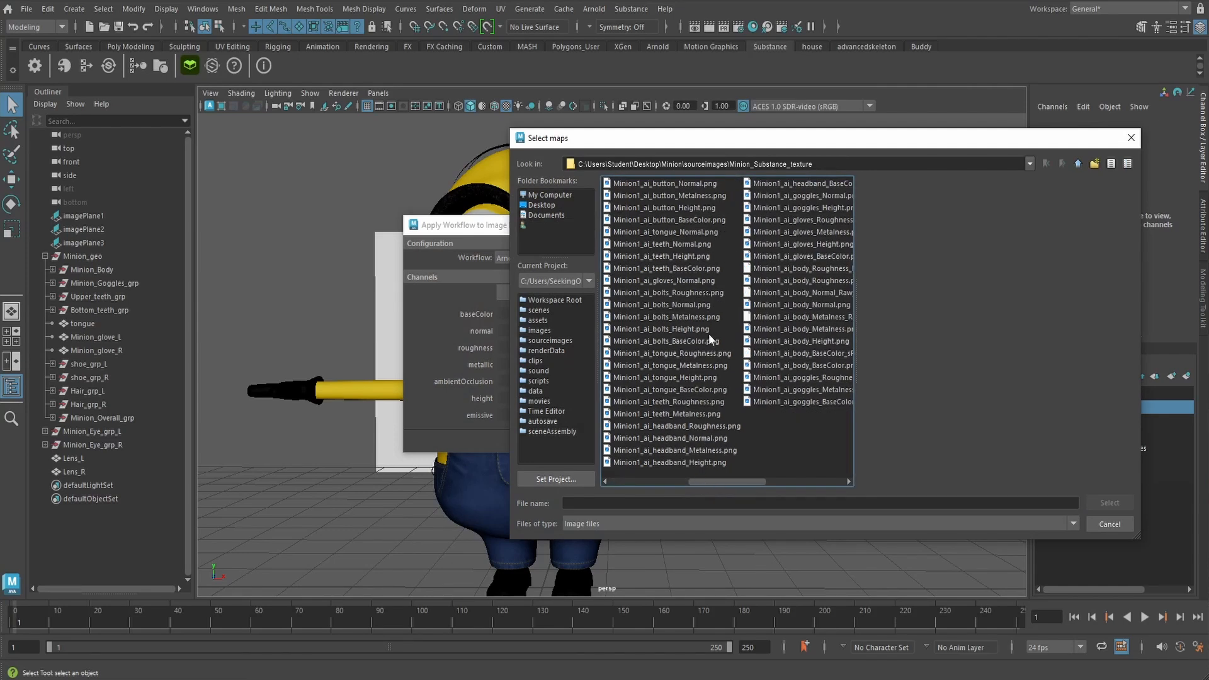
{"action": "left_click", "coordinate": [688, 236]}
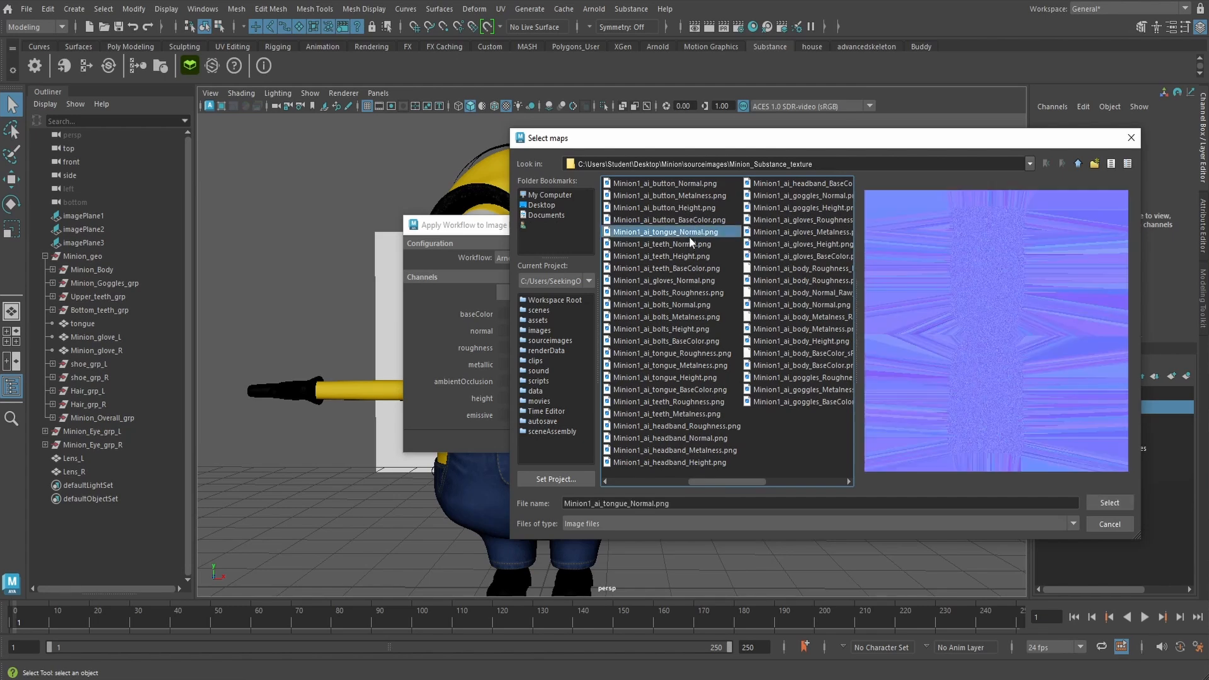
{"action": "left_click", "coordinate": [701, 355], "text": "ctrl"}
{"action": "left_click", "coordinate": [701, 364], "text": "ctrl"}
{"action": "left_click", "coordinate": [700, 389], "text": "ctrl"}
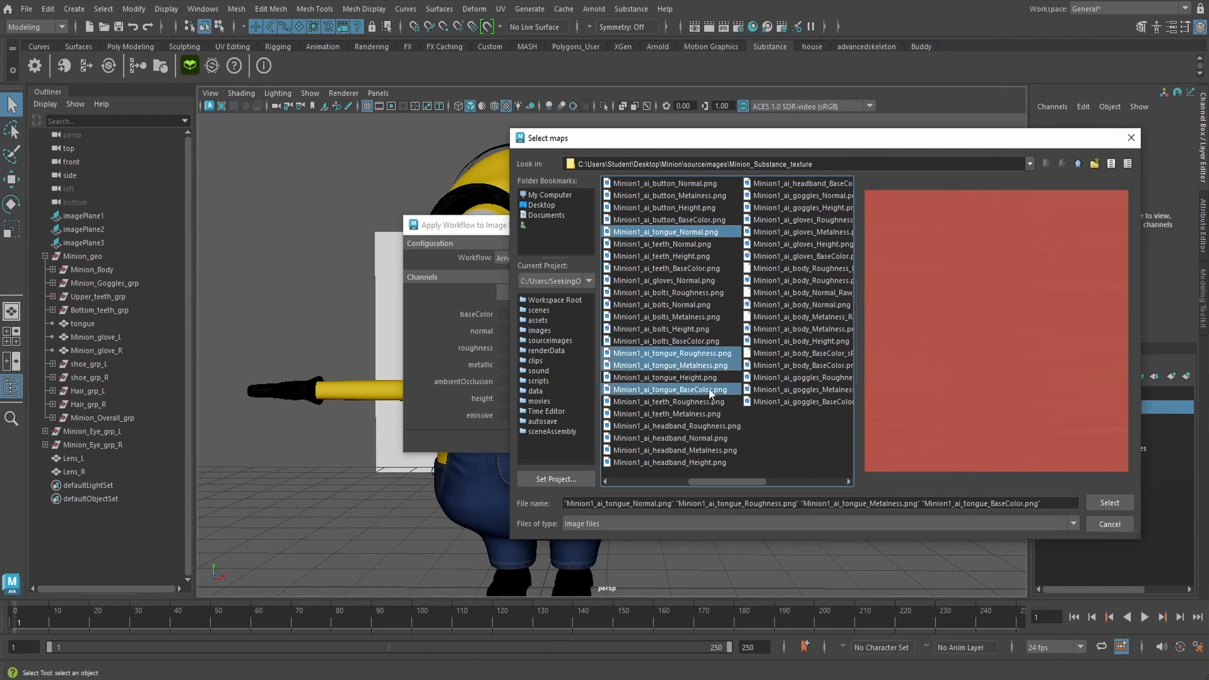
{"action": "left_click", "coordinate": [1108, 503]}
{"action": "left_click", "coordinate": [612, 444]}
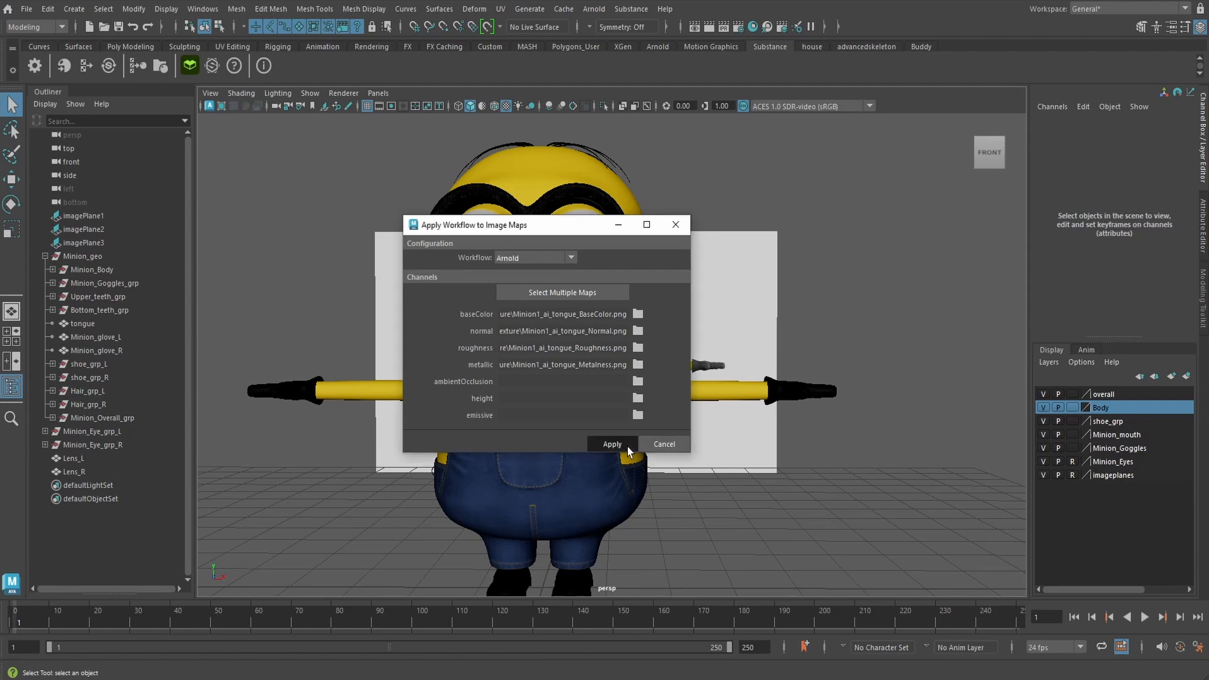
Open Hypershade and rename the newly created tongue material as ai_minion_tongue
{"action": "left_click", "coordinate": [753, 26]}
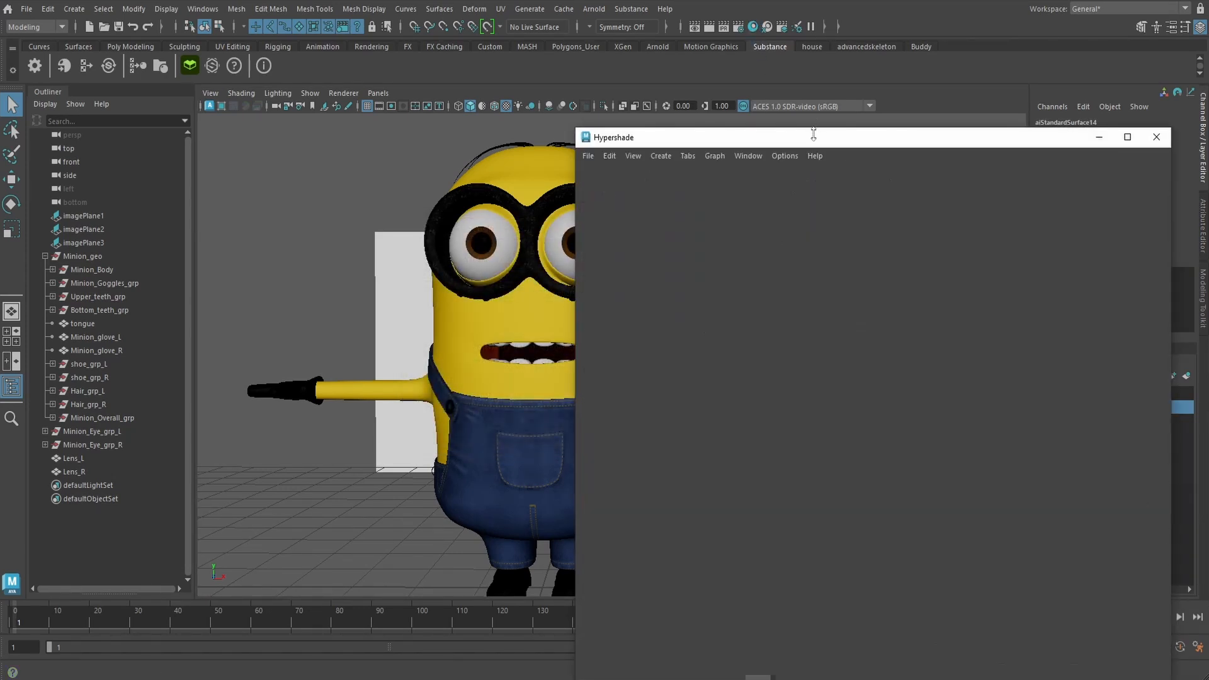
{"action": "left_click_drag", "start_coordinate": [814, 141], "coordinate": [838, 118]}
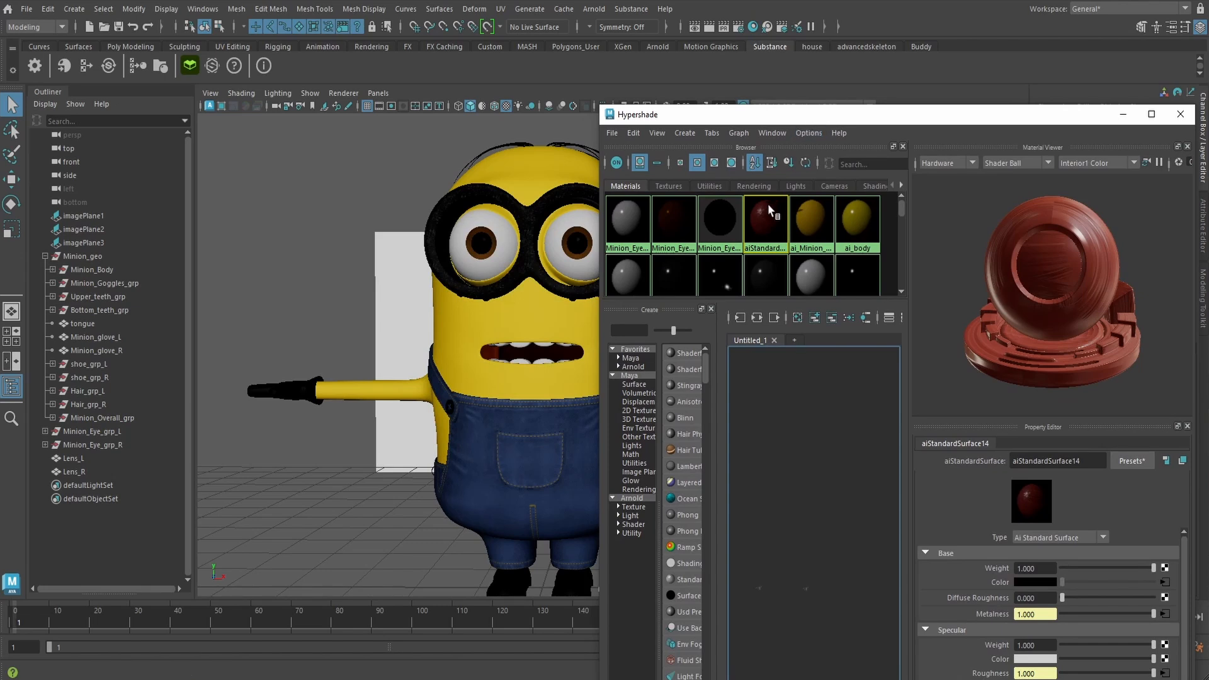
{"action": "left_click_drag", "start_coordinate": [1082, 460], "coordinate": [1022, 464]}
{"action": "type", "text": "_"}
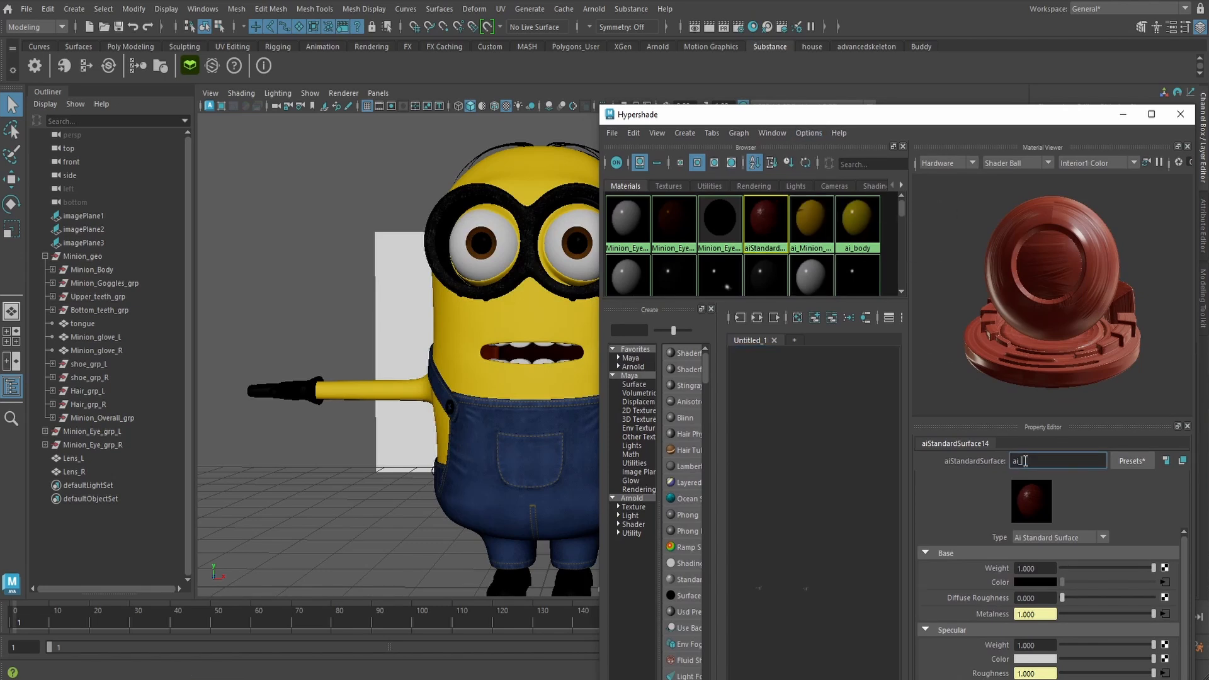
{"action": "type", "text": "minion_tongue"}
{"action": "key", "text": "Return"}
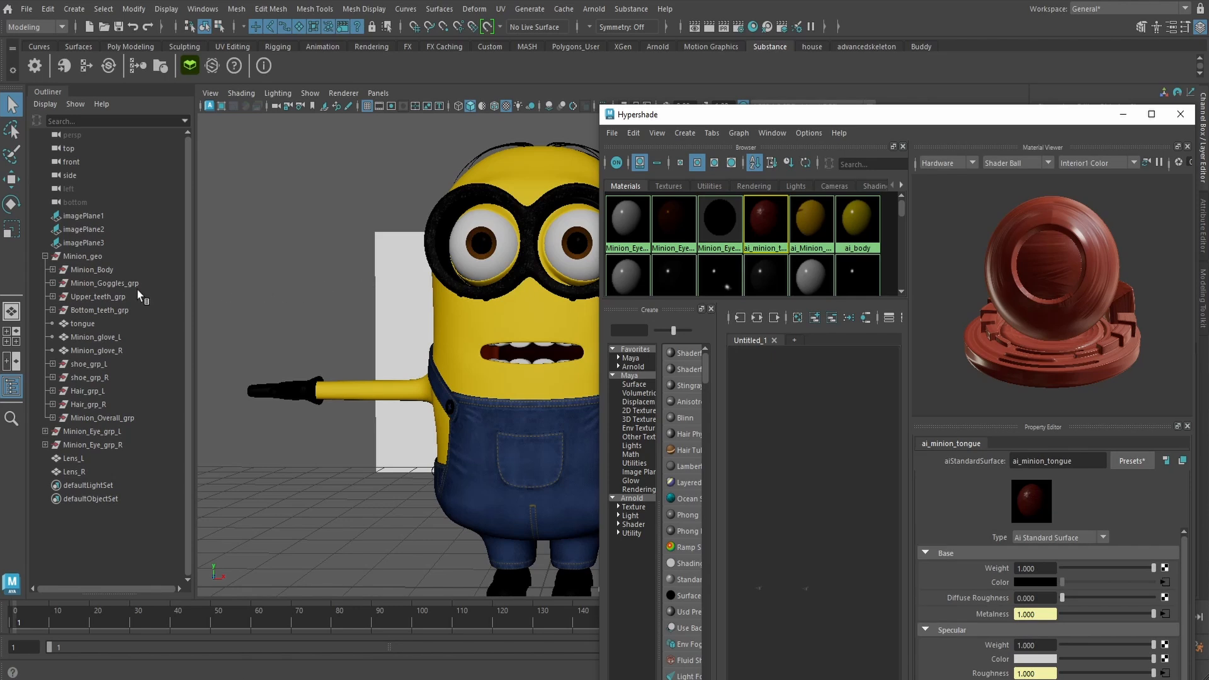
Assign the ai_minion_tongue material to the tongue mesh and move Hypershade out of the way
{"action": "left_click", "coordinate": [81, 324]}
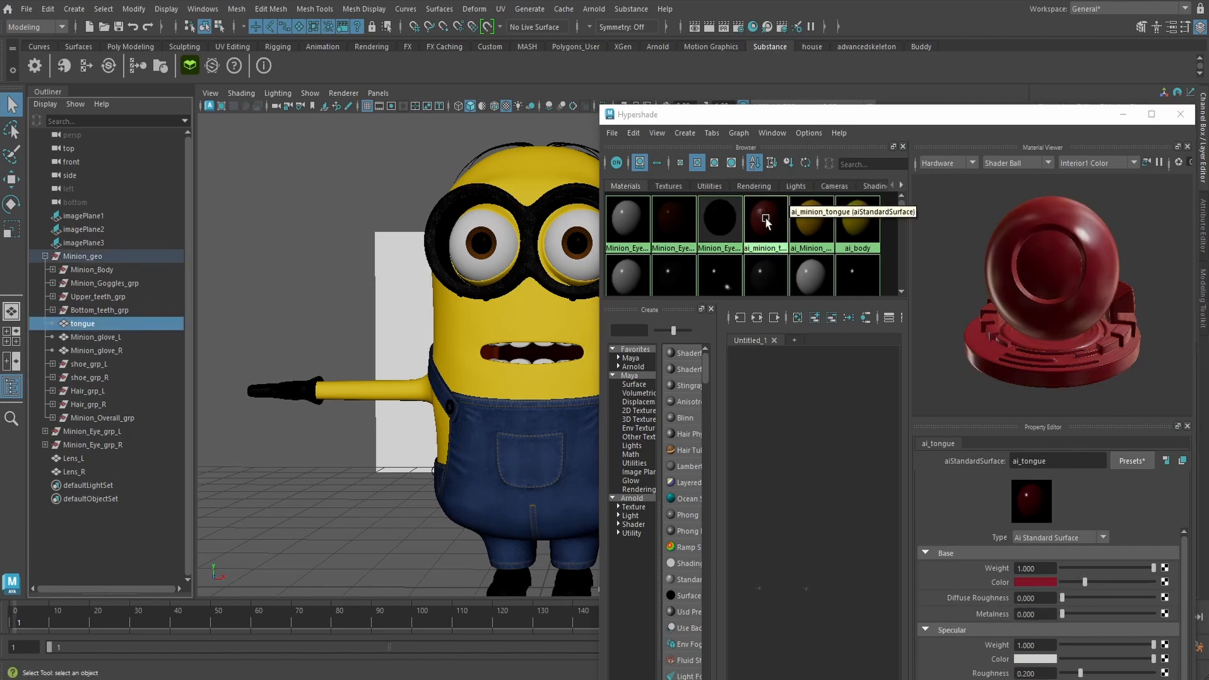
{"action": "right_click_drag", "start_coordinate": [767, 219], "coordinate": [764, 187]}
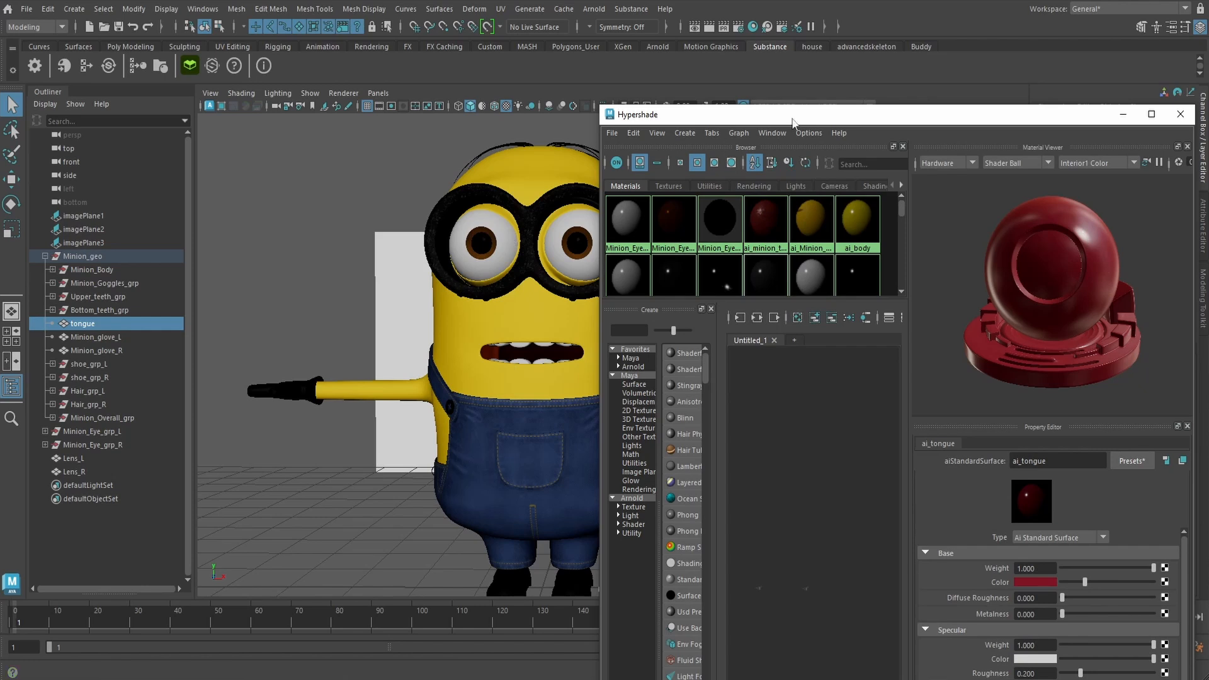
{"action": "left_click_drag", "start_coordinate": [794, 120], "coordinate": [811, 74]}
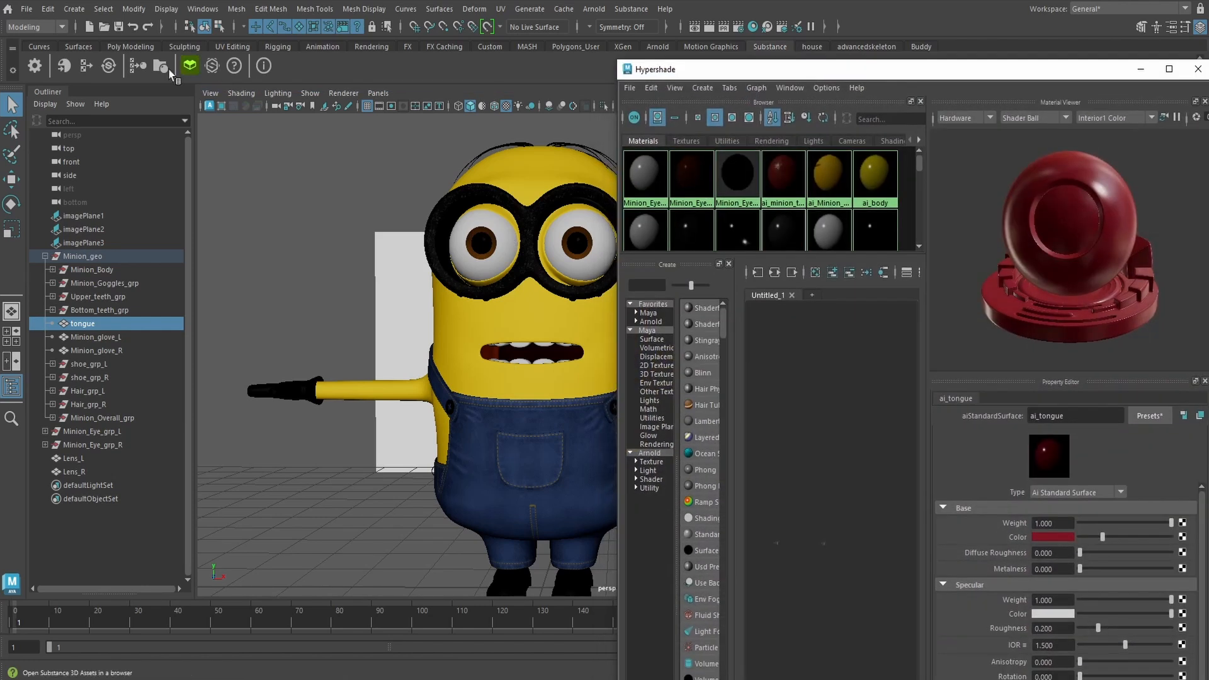
Apply the Arnold image-map workflow to the Minion1_ai_teeth BaseColor, Normal, Roughness and Metalness PNG maps to create a teeth material
{"action": "left_click", "coordinate": [144, 74]}
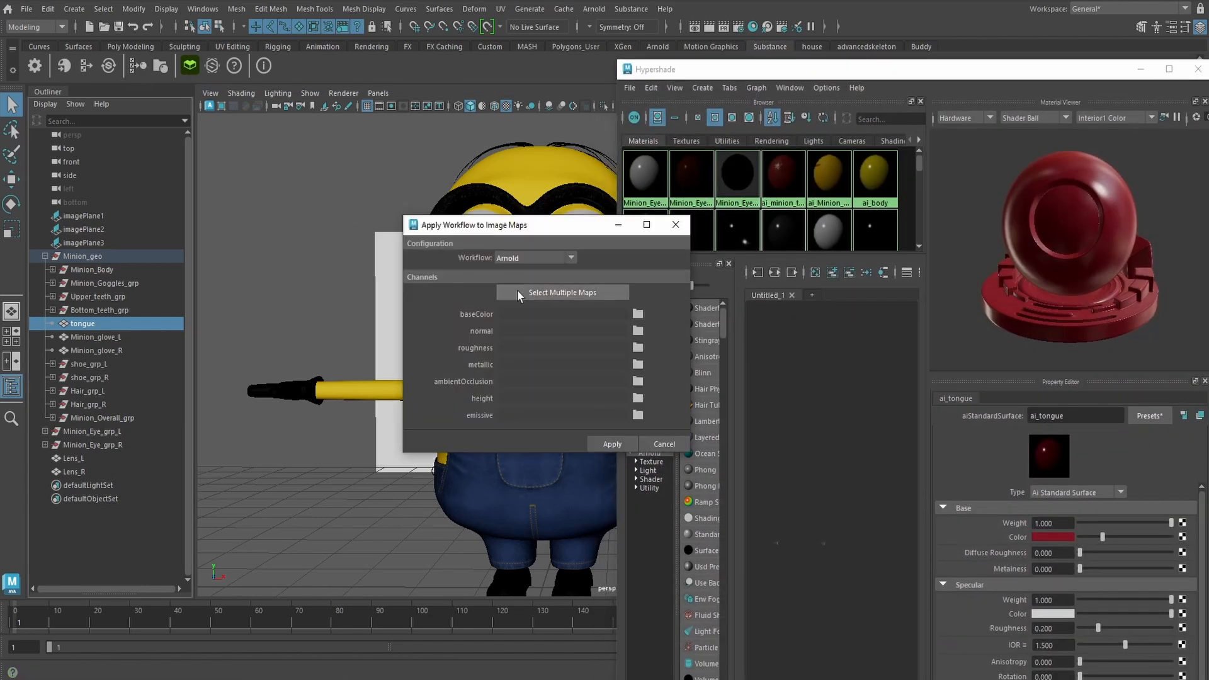
{"action": "left_click", "coordinate": [522, 290]}
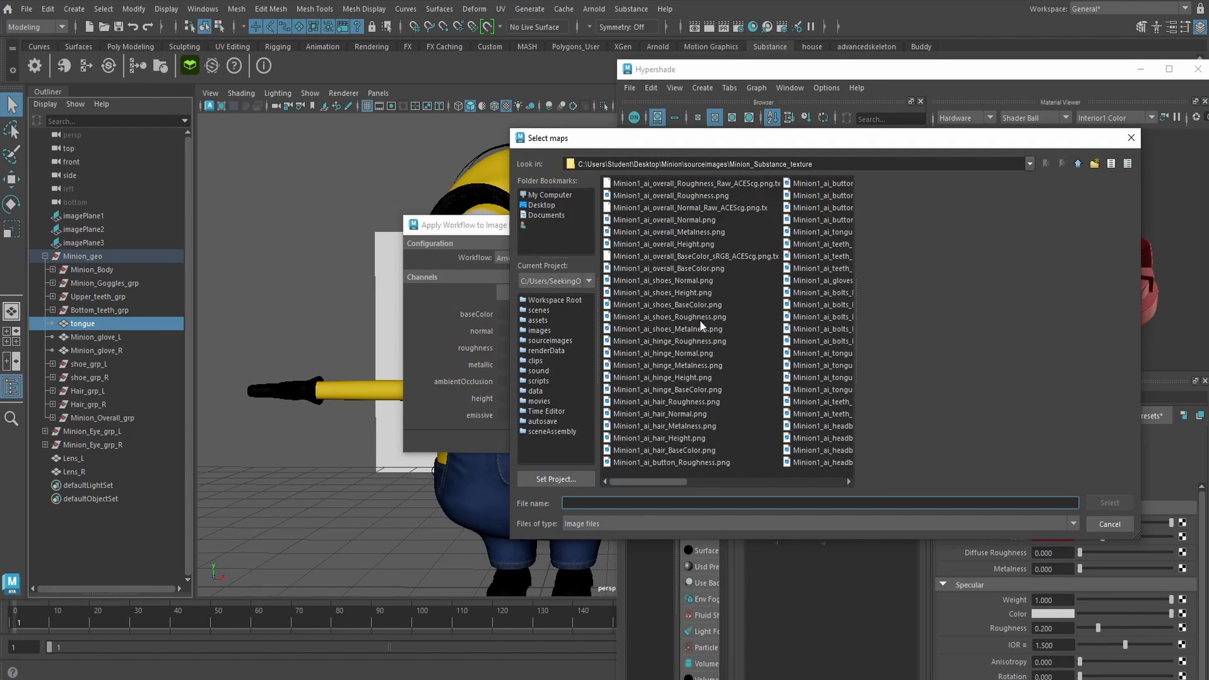
{"action": "left_click_drag", "start_coordinate": [670, 481], "coordinate": [743, 479]}
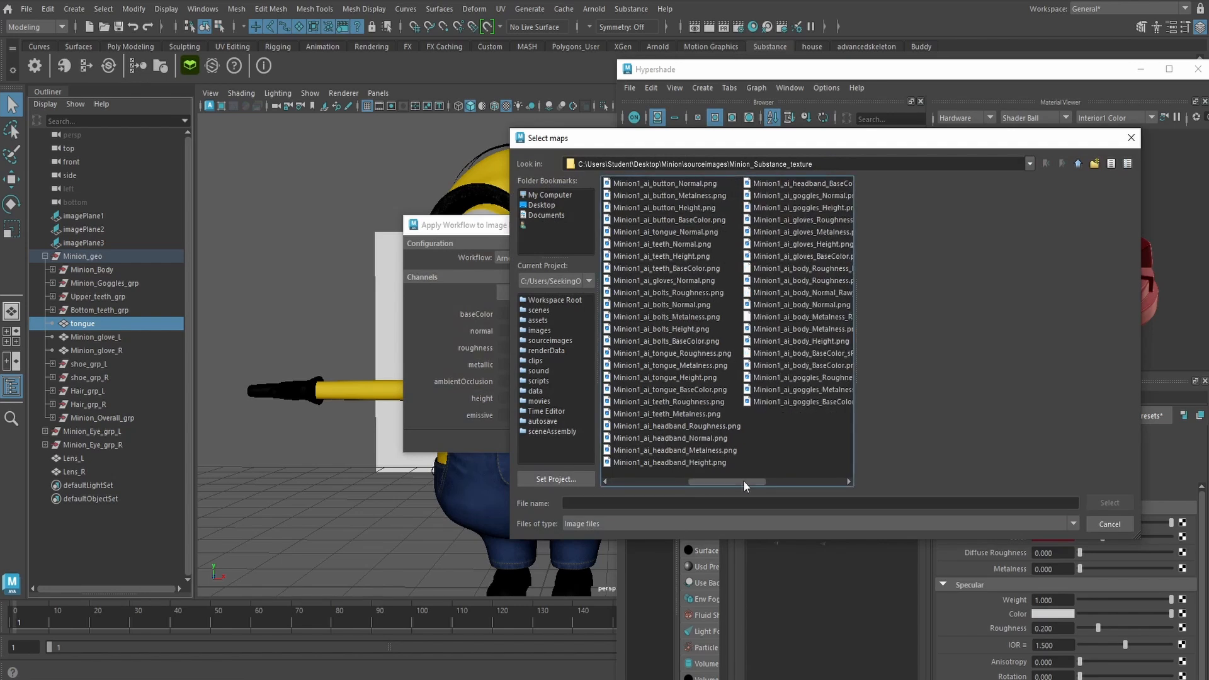
{"action": "left_click", "coordinate": [694, 244]}
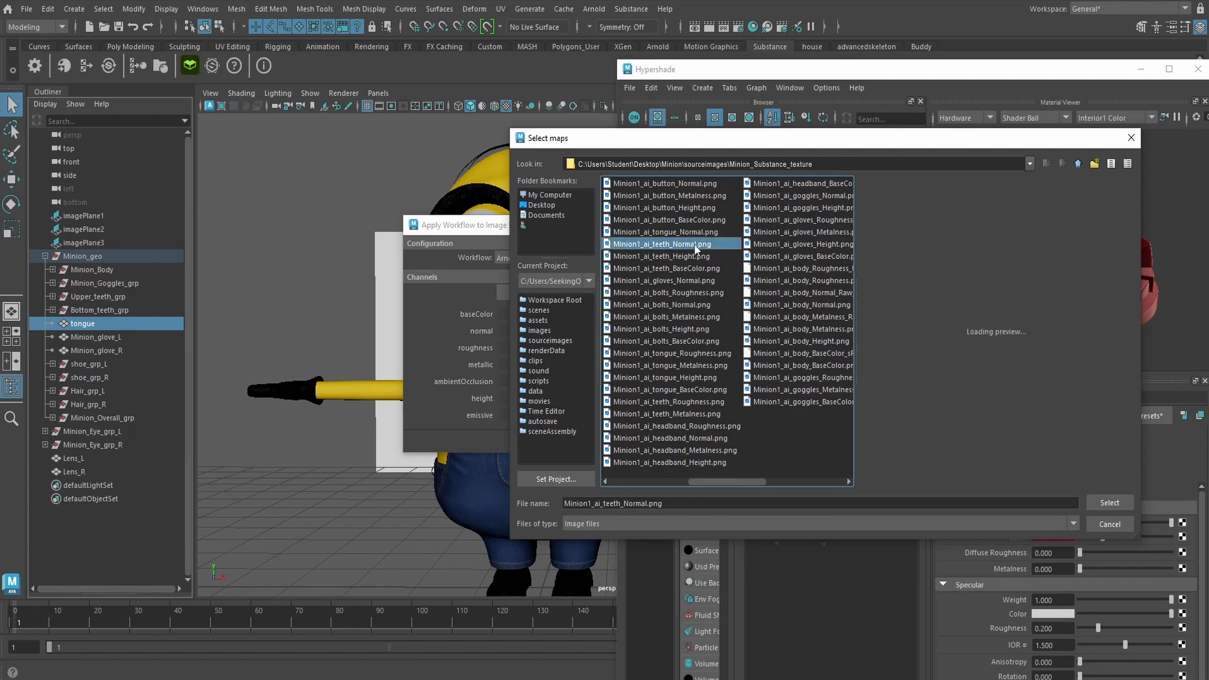
{"action": "left_click", "coordinate": [691, 269], "text": "ctrl"}
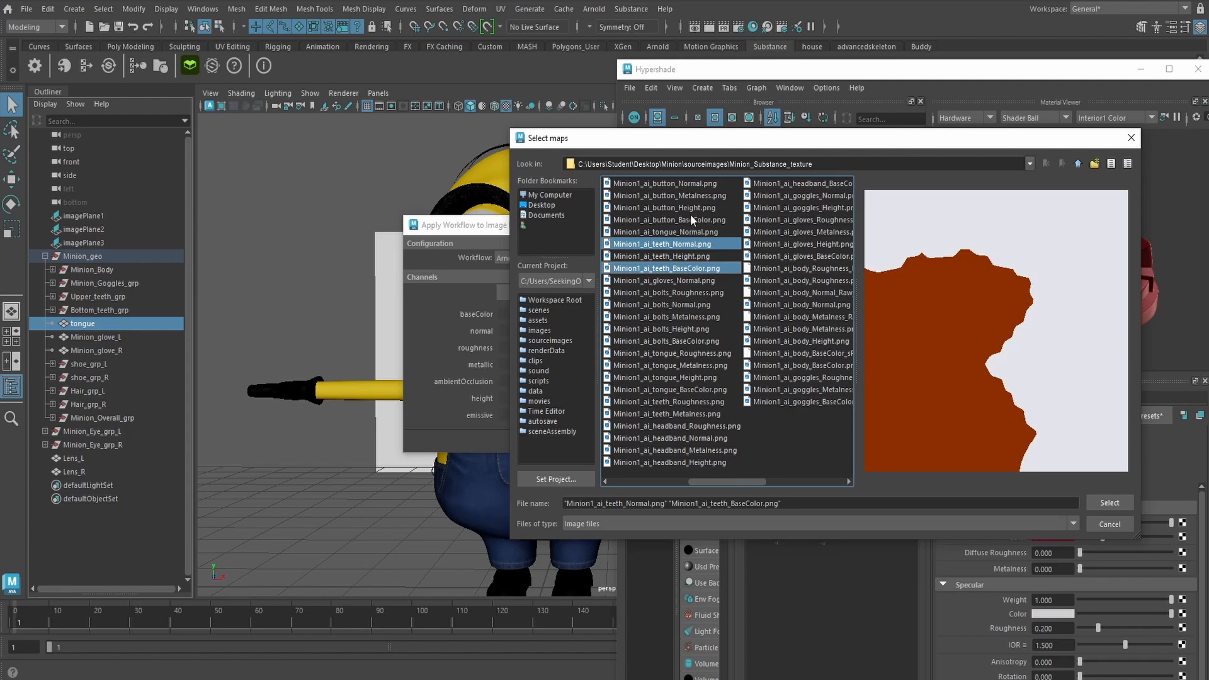
{"action": "left_click", "coordinate": [691, 413], "text": "ctrl"}
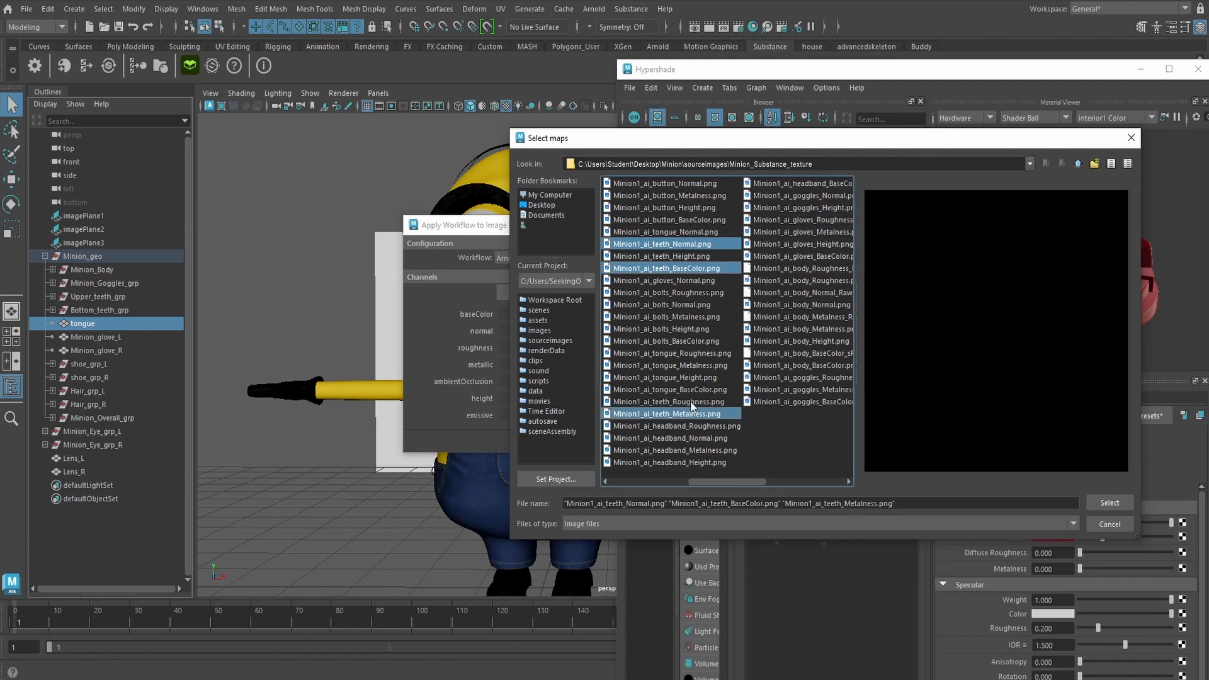
{"action": "left_click", "coordinate": [693, 401], "text": "ctrl"}
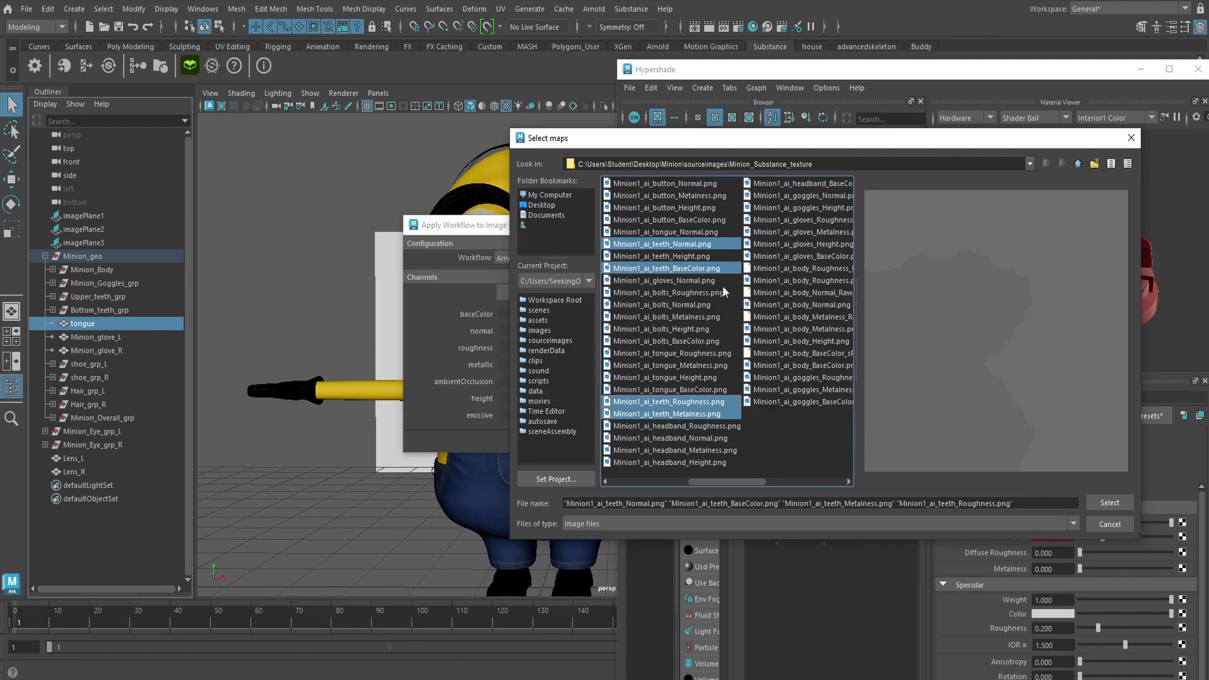
{"action": "left_click", "coordinate": [1109, 502]}
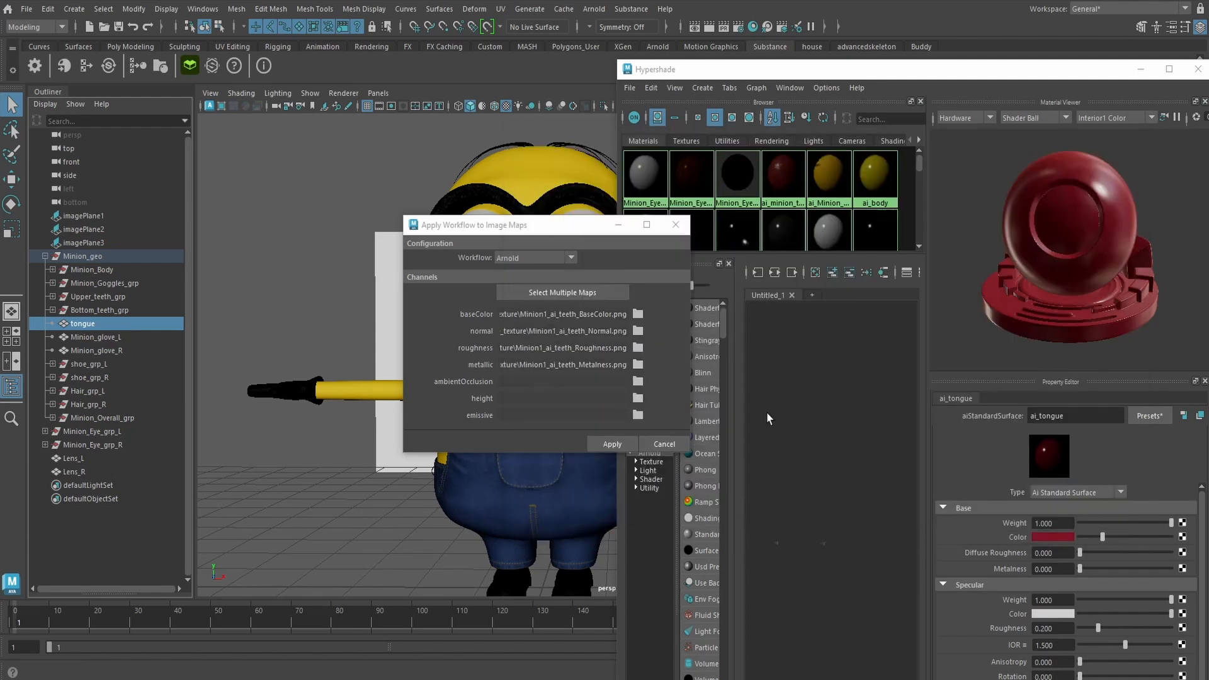
{"action": "left_click", "coordinate": [612, 443]}
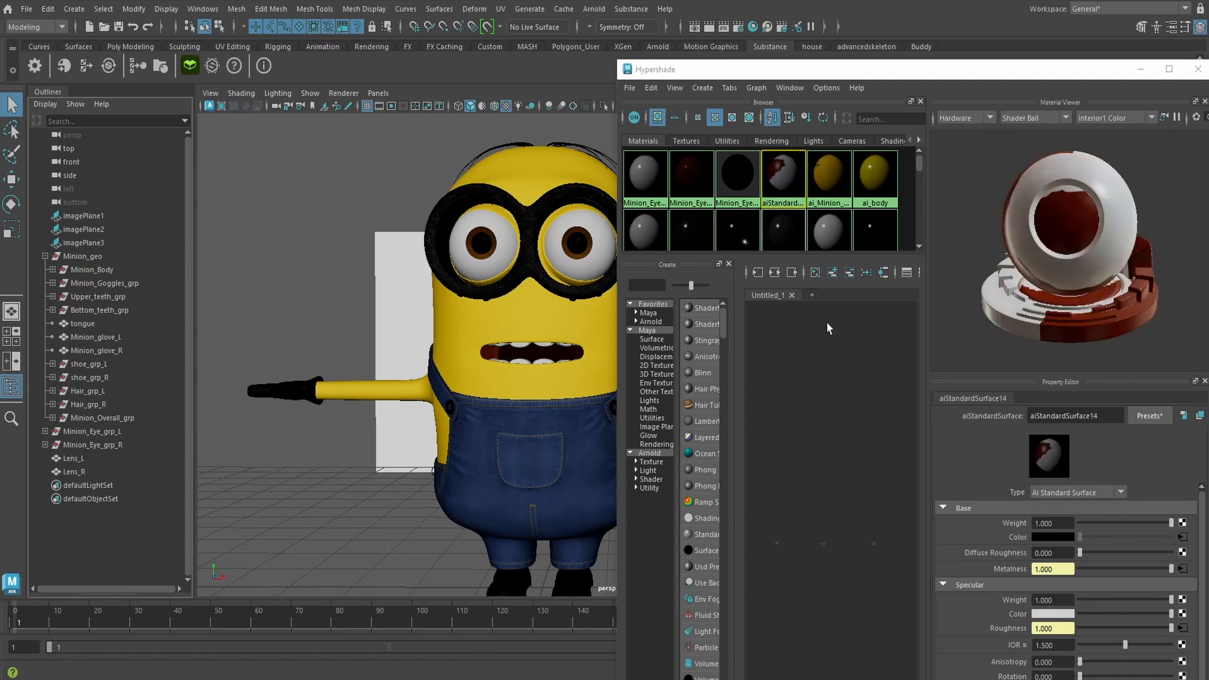
Rename the newly created teeth material in Hypershade as ai_minion_teeth
{"action": "double_click", "coordinate": [1065, 415]}
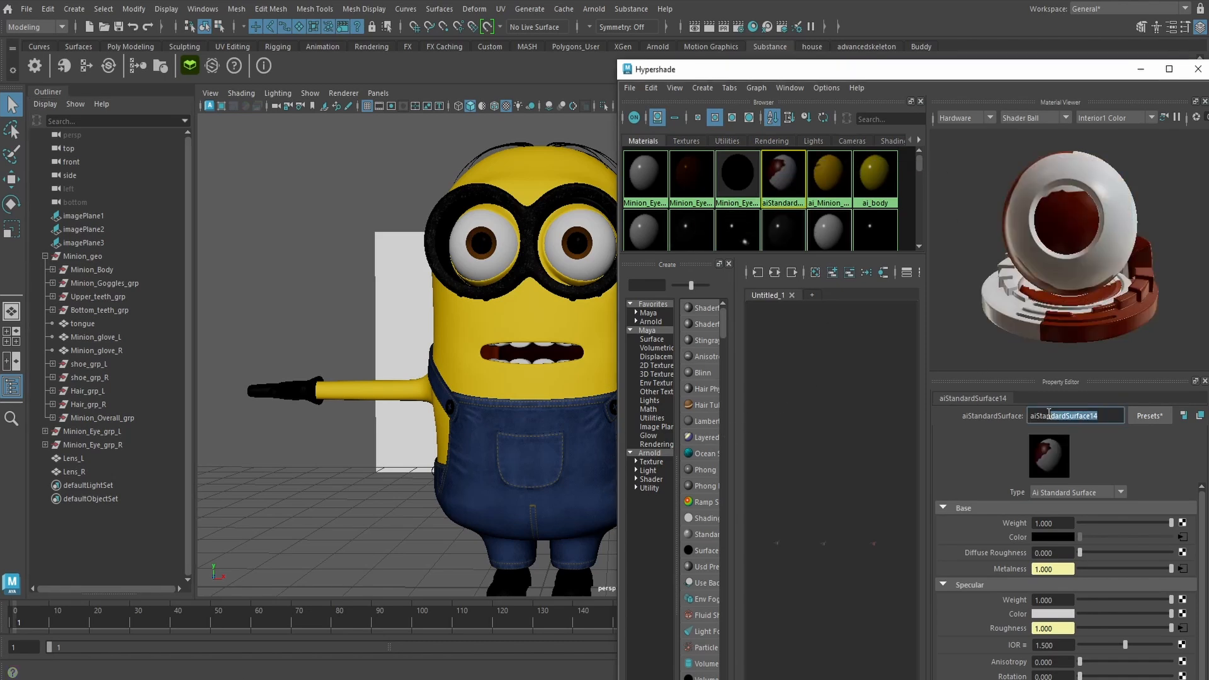
{"action": "type", "text": "ai_te"}
{"action": "key", "text": "BackSpace"}
{"action": "key", "text": "BackSpace"}
{"action": "type", "text": "minion_teeth"}
{"action": "key", "text": "Return"}
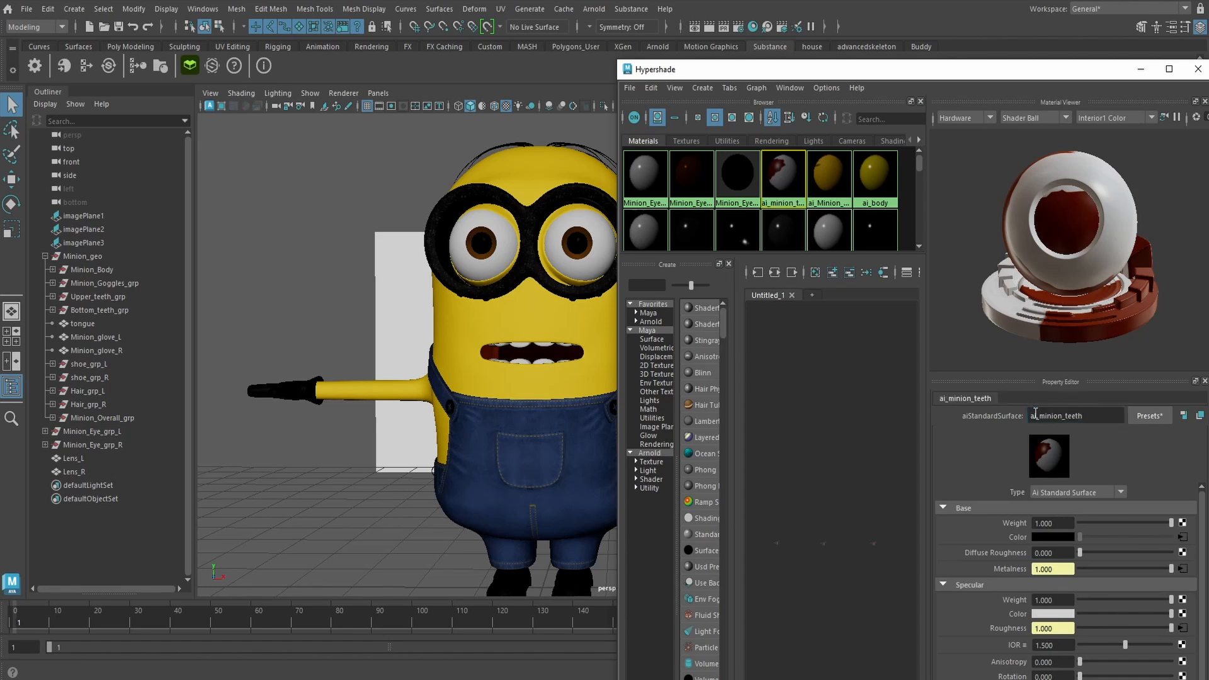
Assign the ai_minion_teeth material to the Upper_teeth_grp and Bottom_teeth_grp groups
{"action": "left_click", "coordinate": [88, 300]}
{"action": "left_click", "coordinate": [92, 311], "text": "shift"}
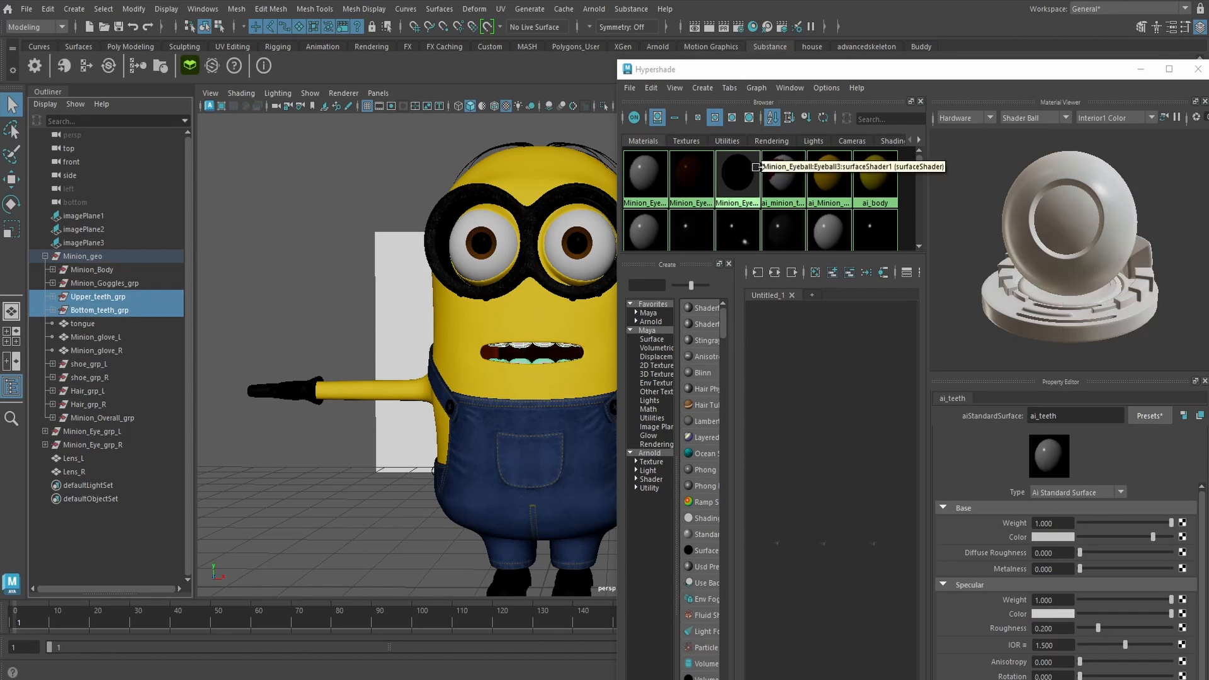
{"action": "right_click_drag", "start_coordinate": [781, 178], "coordinate": [784, 137]}
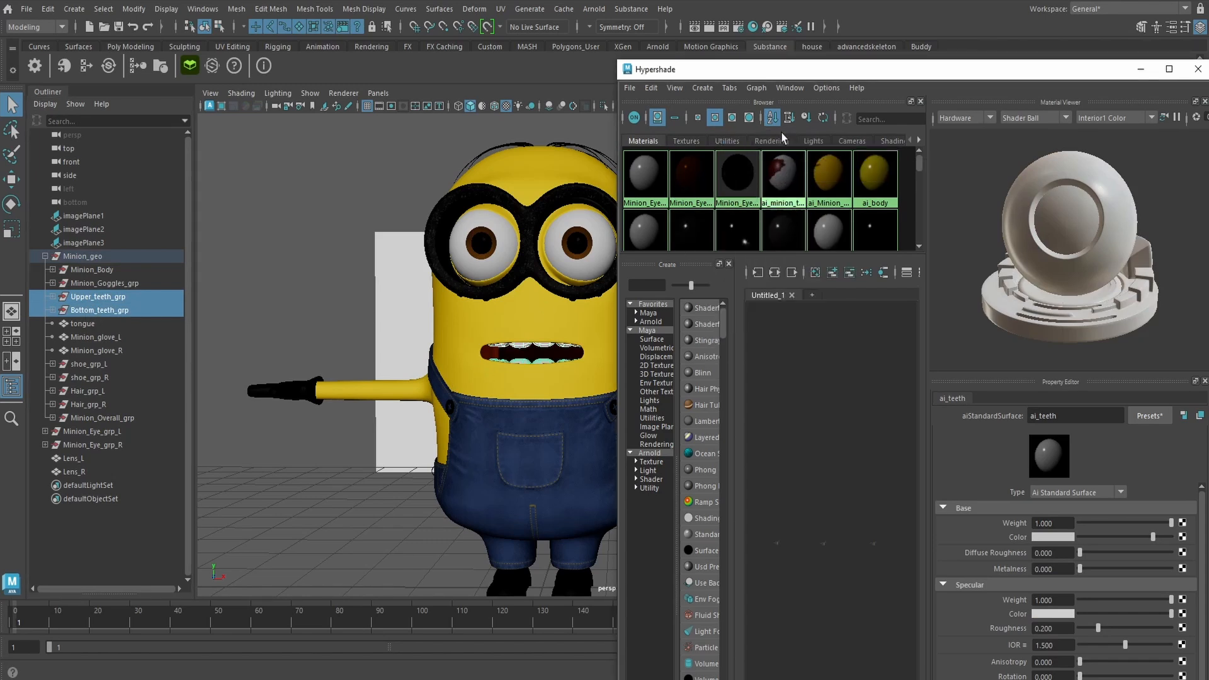
{"action": "left_click", "coordinate": [348, 189]}
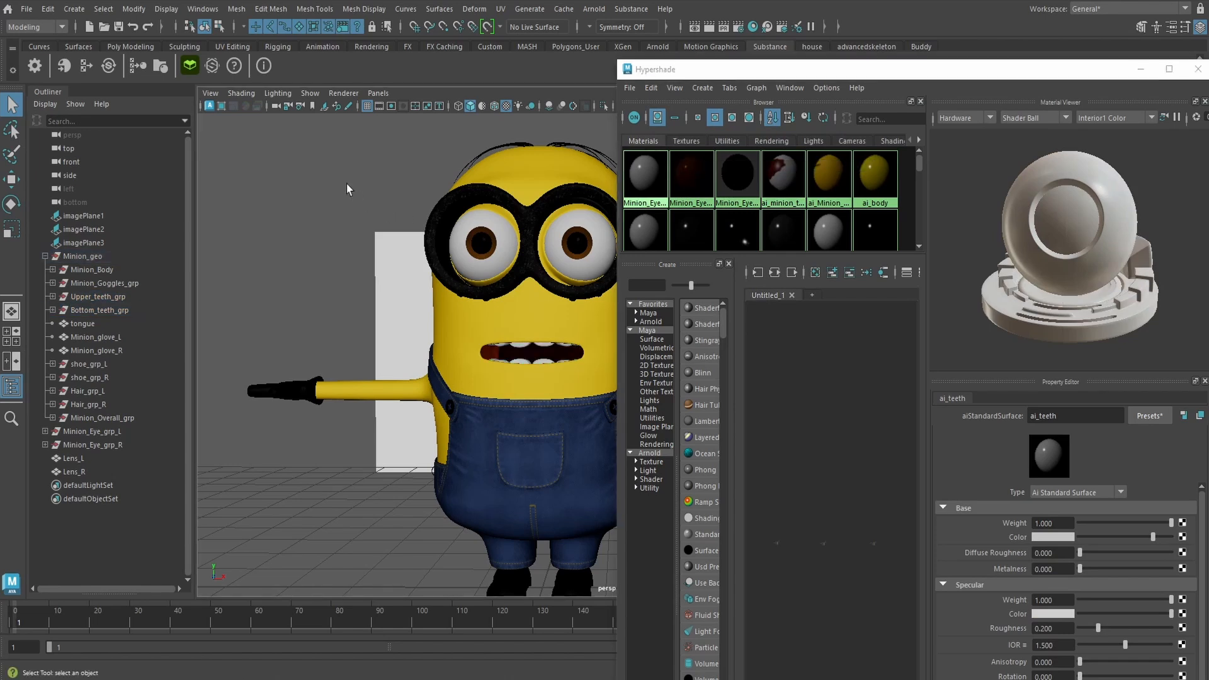
{"action": "left_click_drag", "start_coordinate": [529, 296], "coordinate": [546, 259], "text": "alt"}
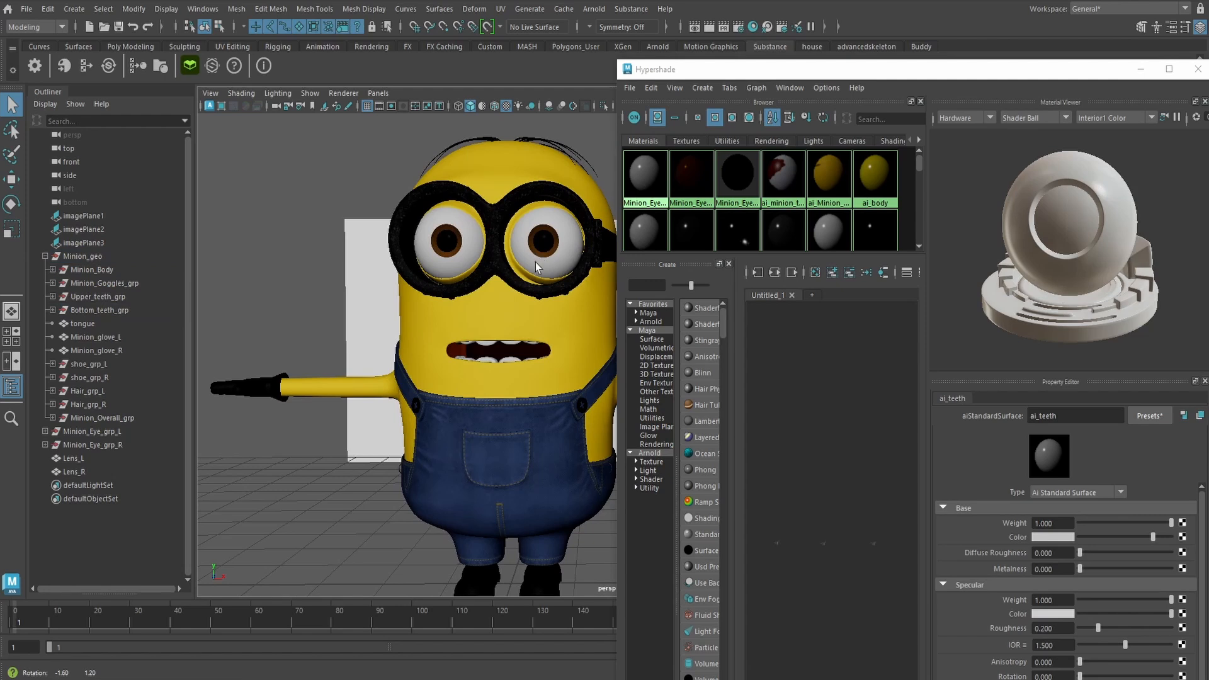
Close Hypershade and collapse the Minion_geo group in the Outliner
{"action": "left_click_drag", "start_coordinate": [1040, 73], "coordinate": [1004, 75]}
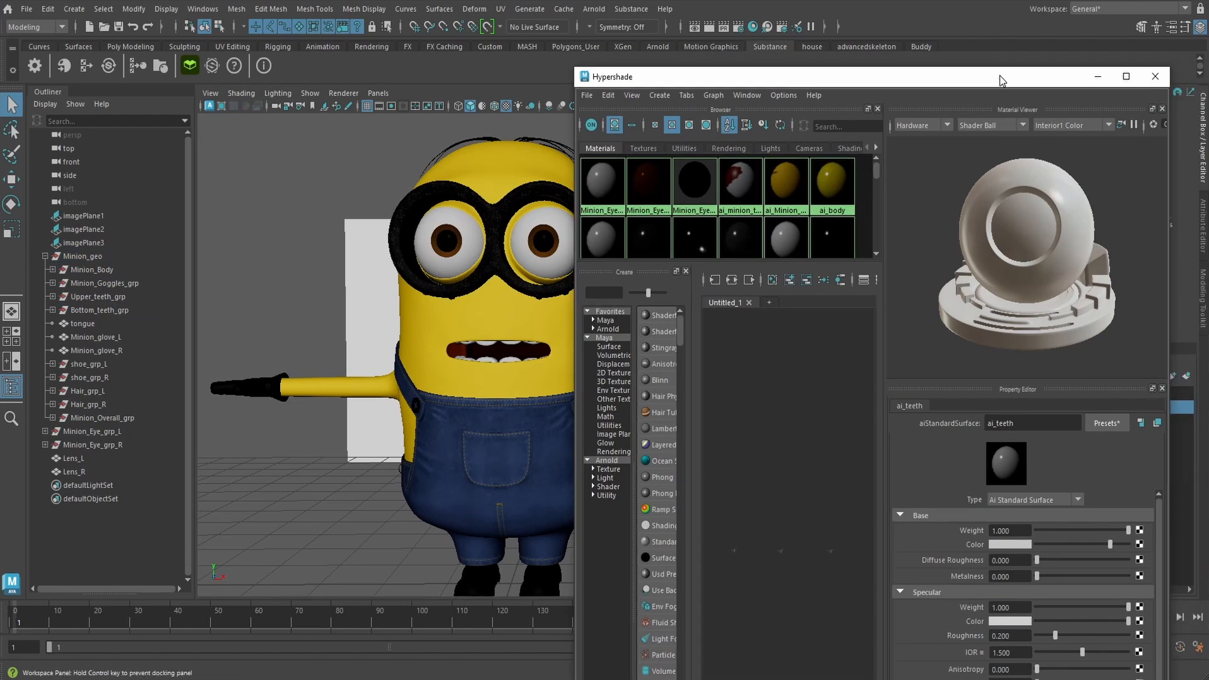
{"action": "left_click", "coordinate": [1159, 80]}
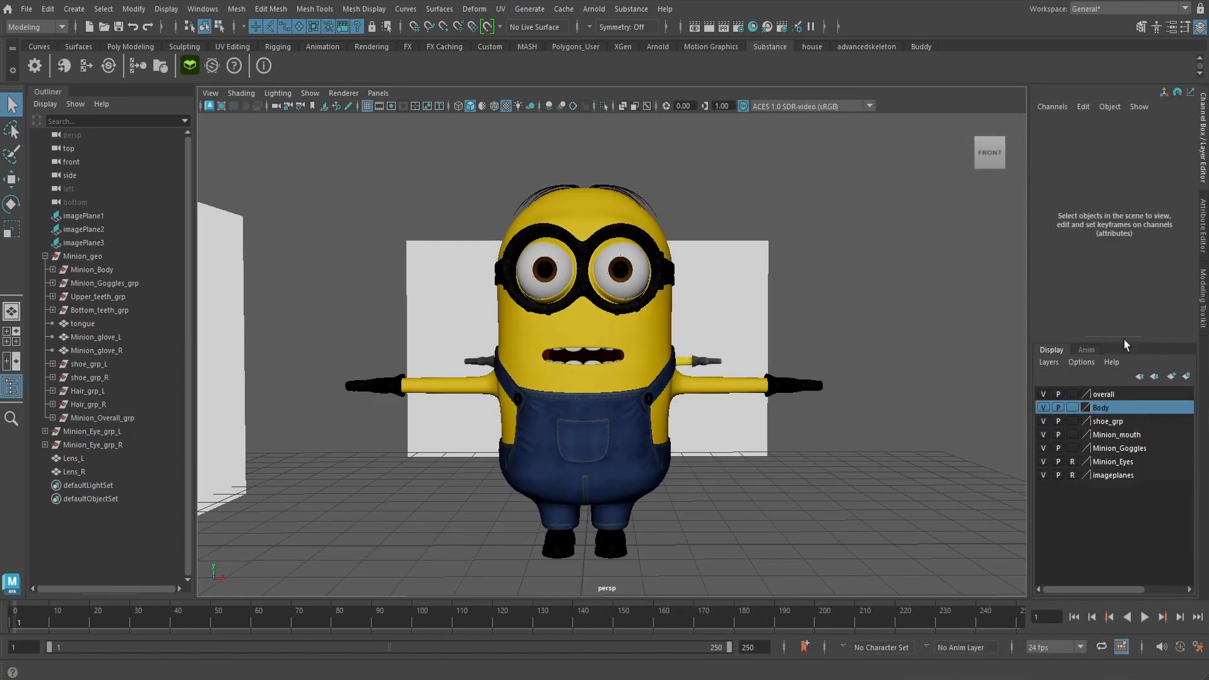
{"action": "left_click", "coordinate": [45, 256]}
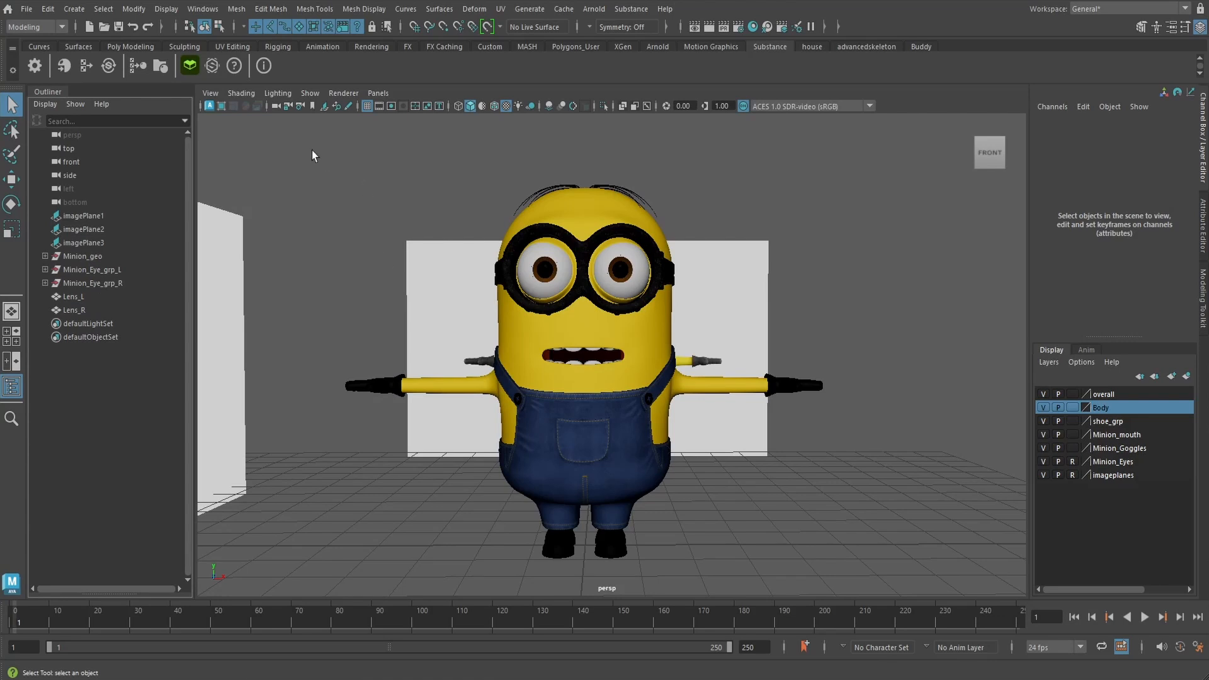
Create an Arnold area light and move it in front of the Minion at about Y 3.549, Z 4.508
{"action": "left_click", "coordinate": [657, 47]}
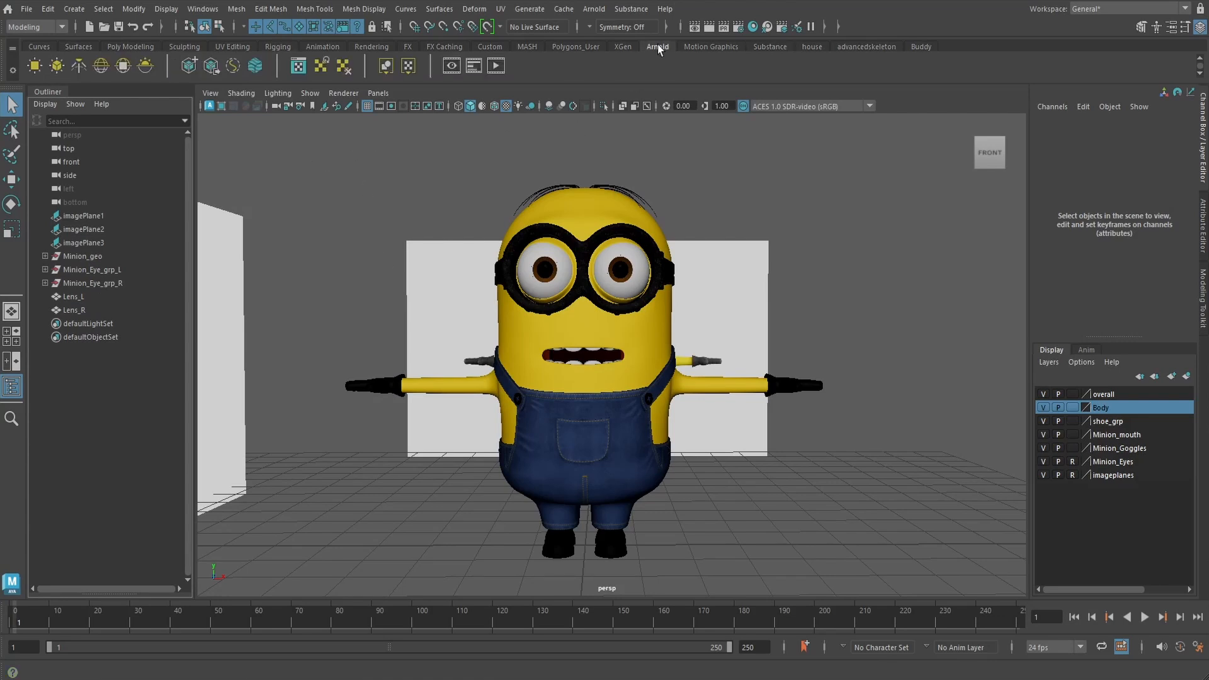
{"action": "middle_click_drag", "start_coordinate": [529, 214], "coordinate": [512, 209], "text": "alt"}
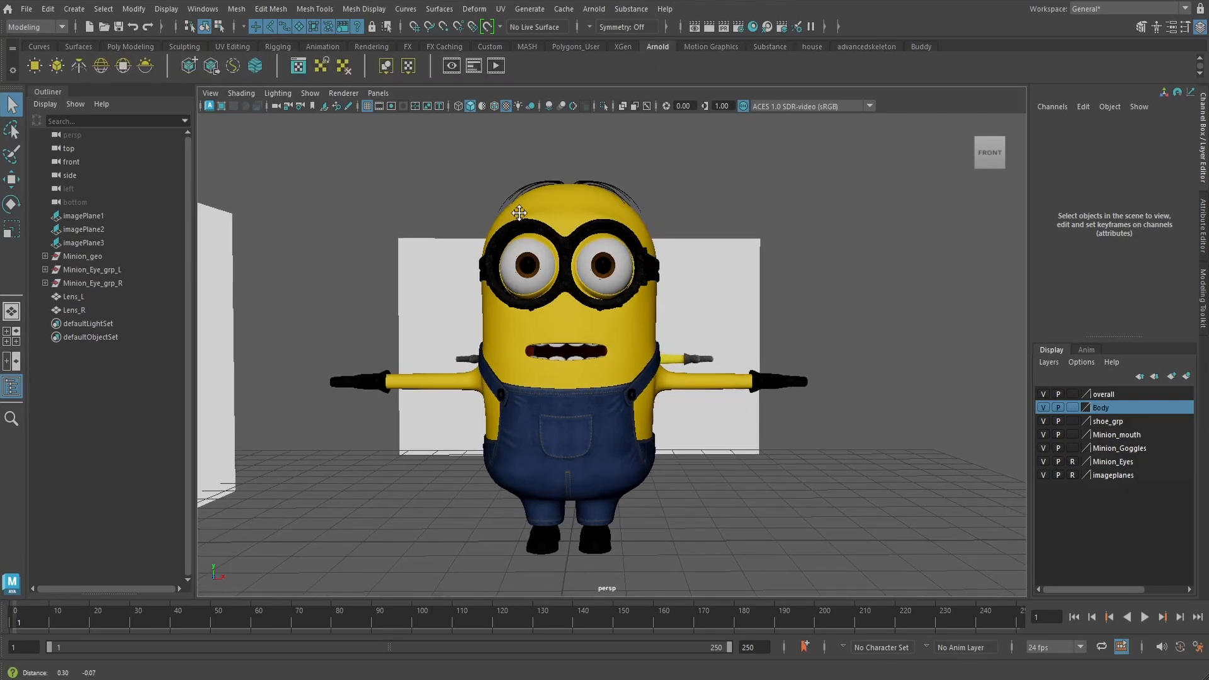
{"action": "left_click", "coordinate": [34, 66]}
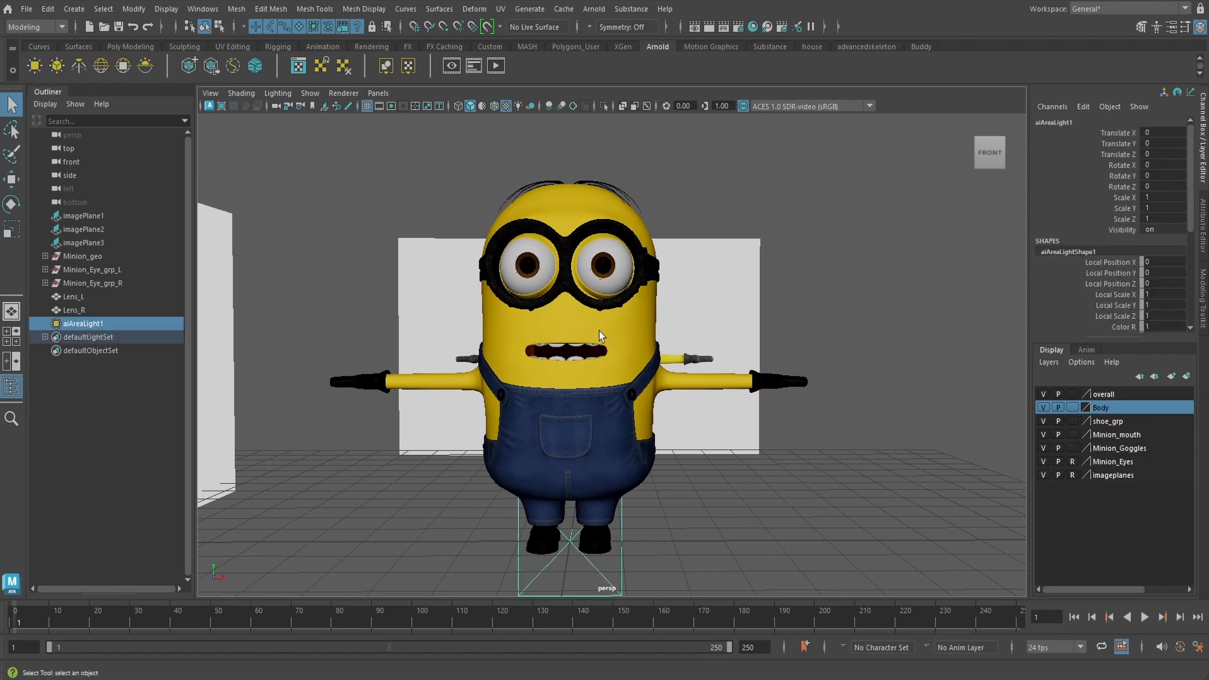
{"action": "left_click_drag", "start_coordinate": [598, 330], "coordinate": [567, 347], "text": "alt"}
{"action": "key", "text": "w"}
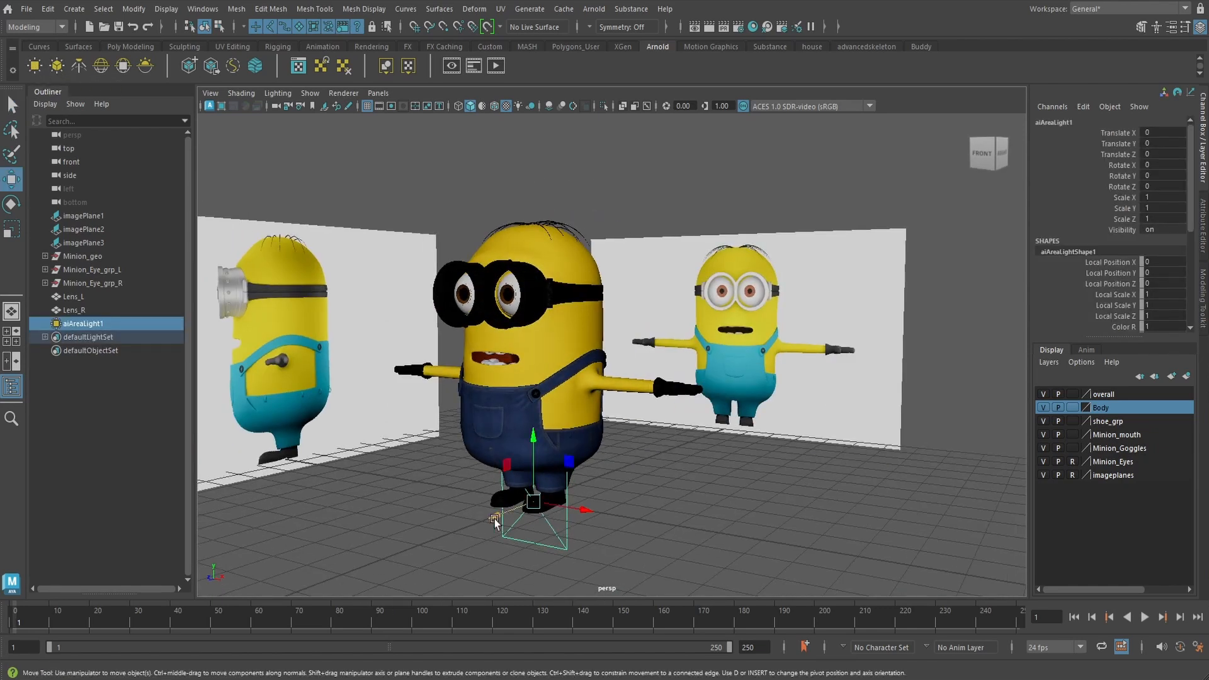
{"action": "left_click_drag", "start_coordinate": [494, 520], "coordinate": [393, 559]}
{"action": "left_click_drag", "start_coordinate": [441, 483], "coordinate": [434, 301]}
{"action": "left_click_drag", "start_coordinate": [499, 338], "coordinate": [460, 346], "text": "alt"}
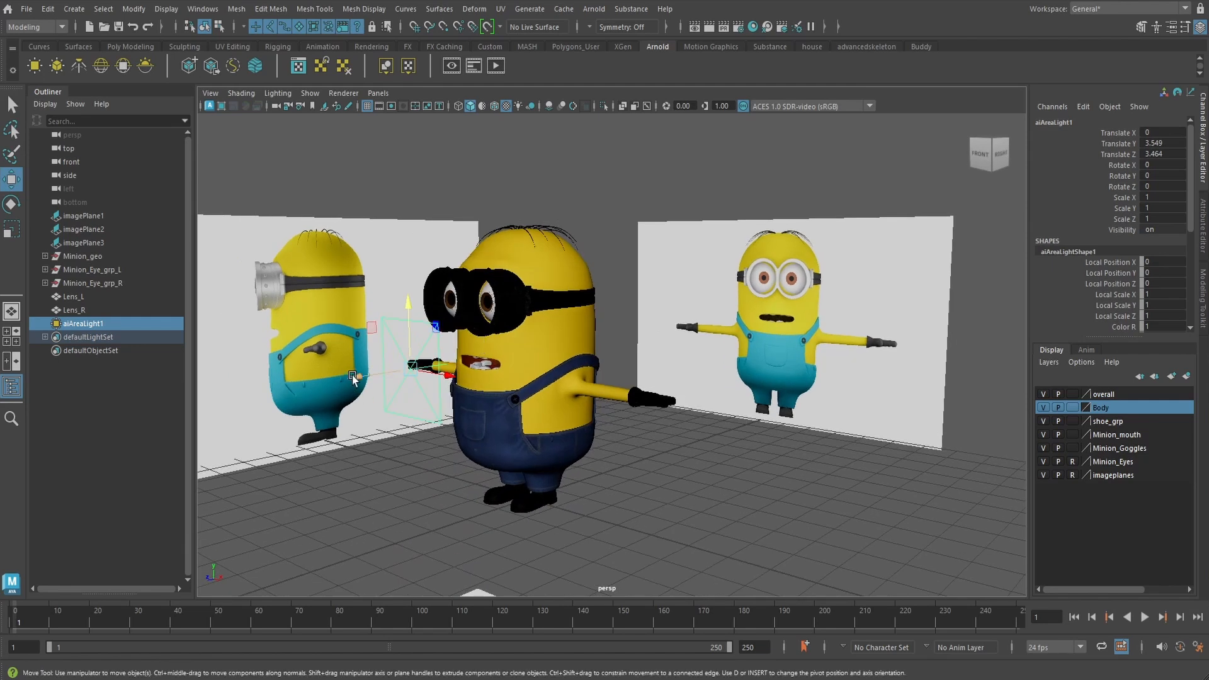
{"action": "left_click_drag", "start_coordinate": [354, 378], "coordinate": [283, 385]}
{"action": "left_click_drag", "start_coordinate": [434, 389], "coordinate": [478, 389], "text": "alt"}
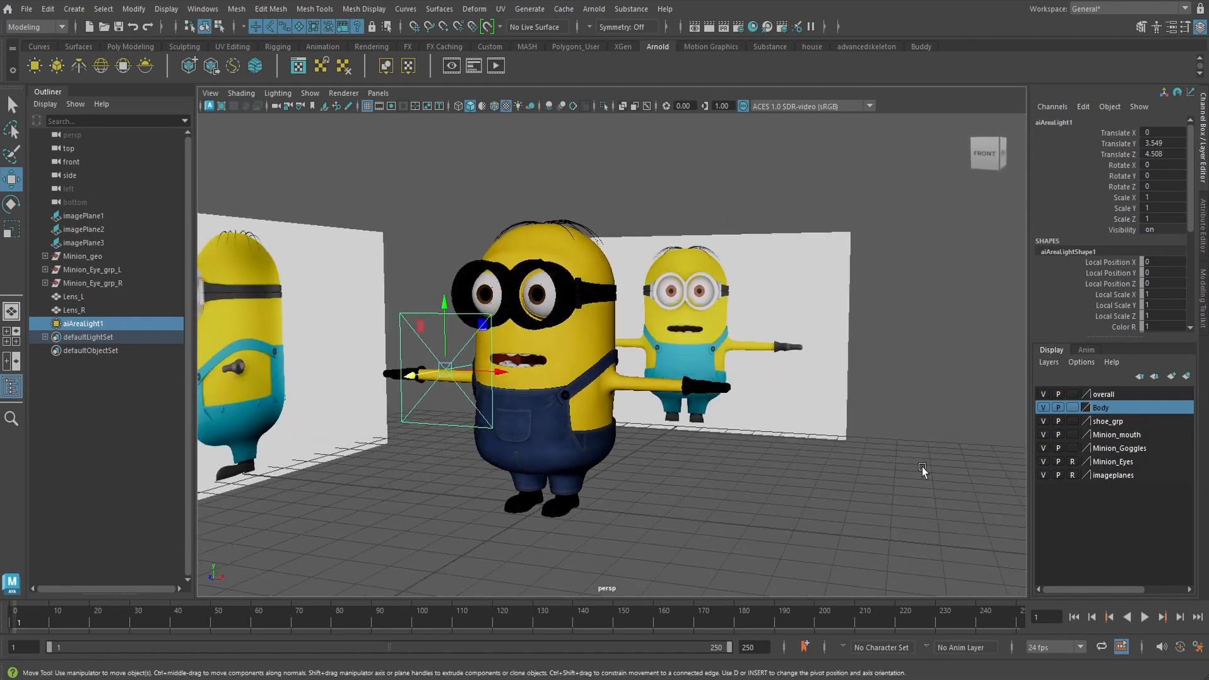
Hide the imageplanes layer, then enlarge the front area light to scale 1.944 and move it out to about Z 5.159
{"action": "left_click", "coordinate": [1043, 475]}
{"action": "left_click_drag", "start_coordinate": [662, 413], "coordinate": [573, 415], "text": "alt"}
{"action": "key", "text": "r"}
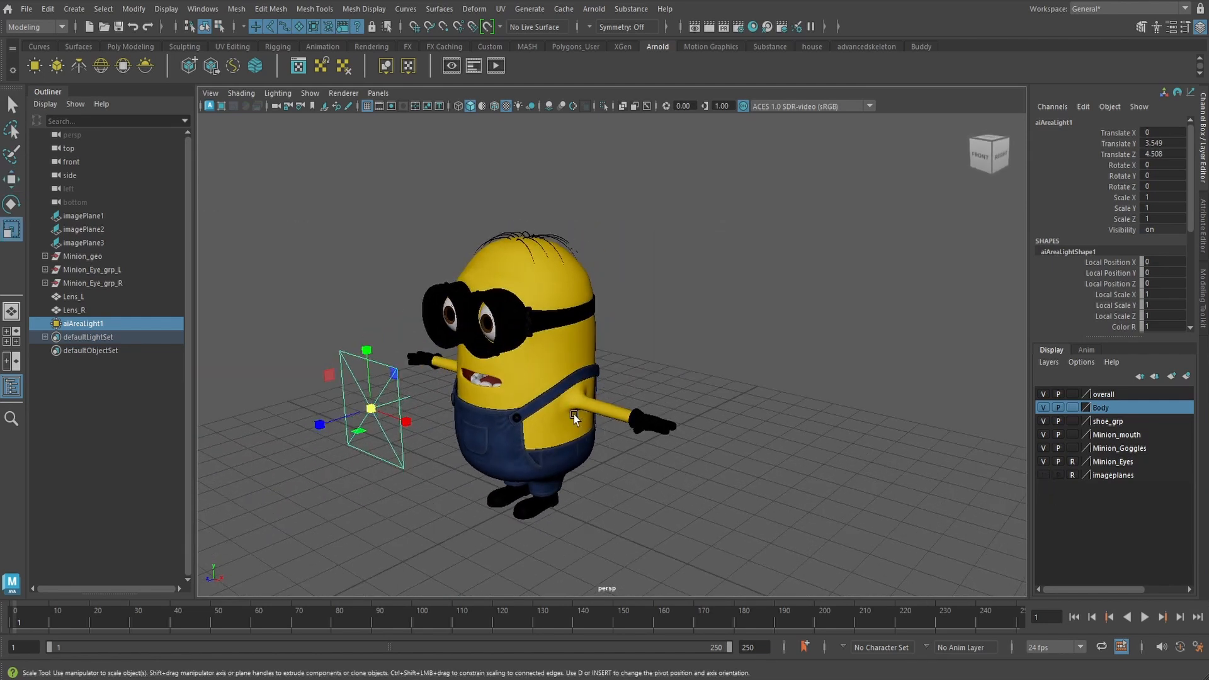
{"action": "left_click_drag", "start_coordinate": [373, 411], "coordinate": [470, 416]}
{"action": "key", "text": "w"}
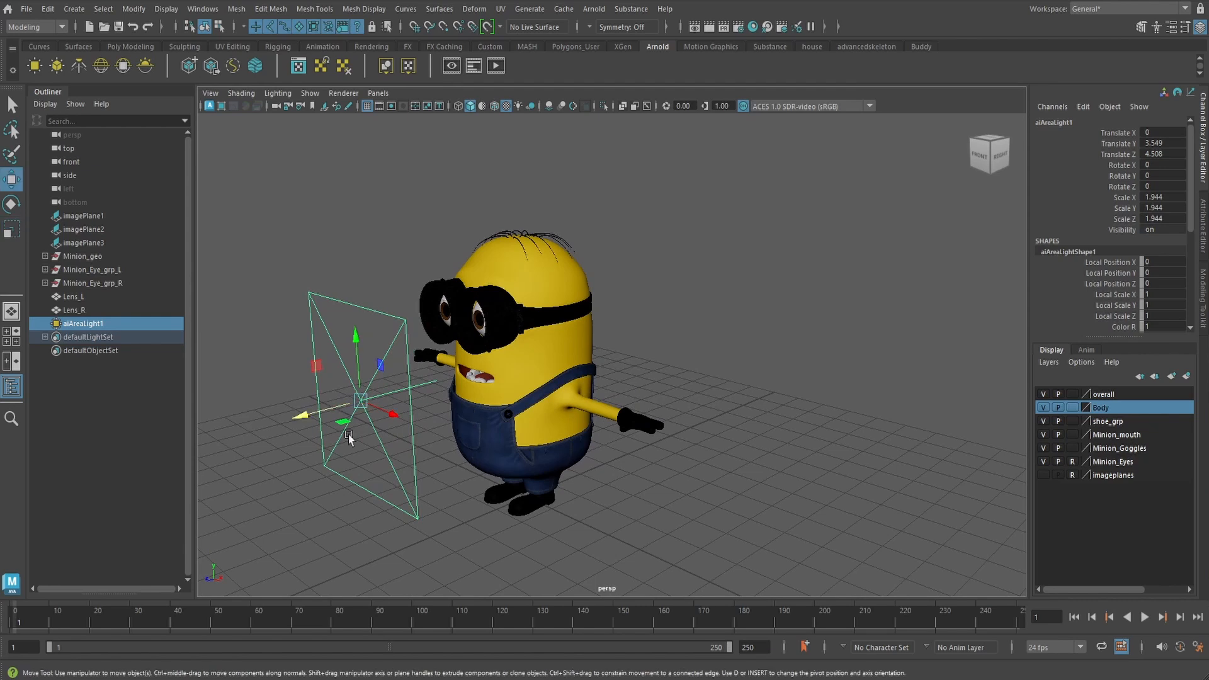
{"action": "left_click_drag", "start_coordinate": [299, 423], "coordinate": [272, 433]}
Set the front area light's intensity to 20 and its exposure to 2
{"action": "left_click", "coordinate": [1201, 224]}
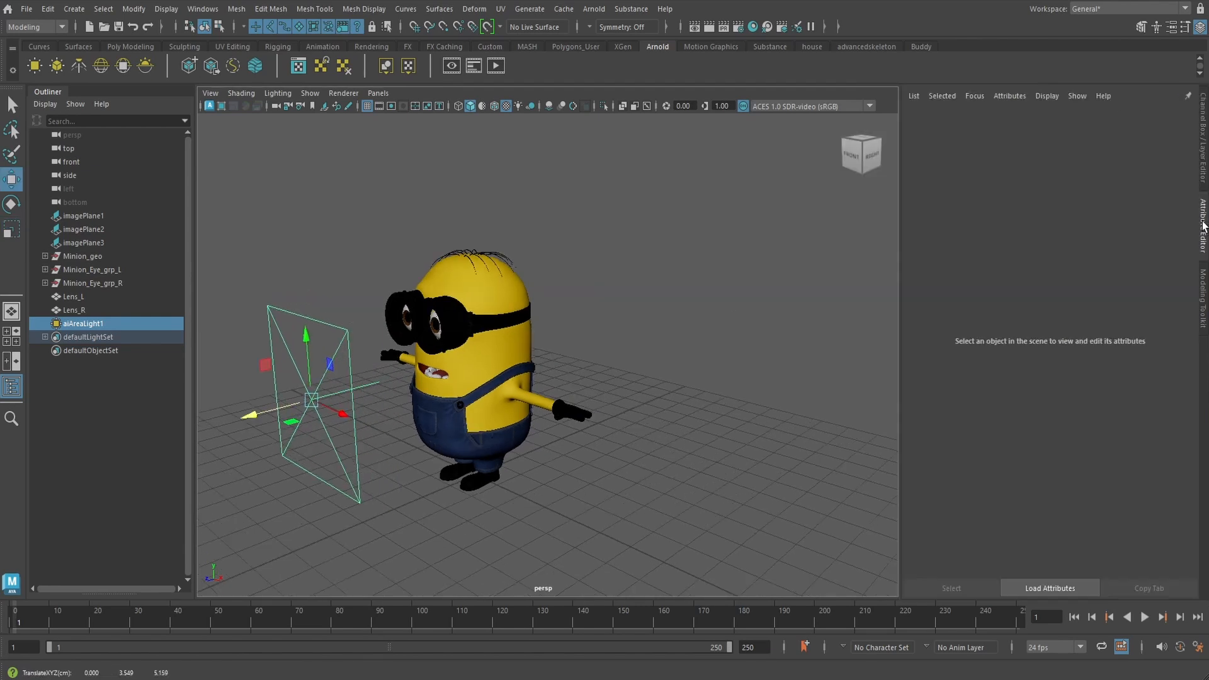
{"action": "left_click", "coordinate": [1009, 121]}
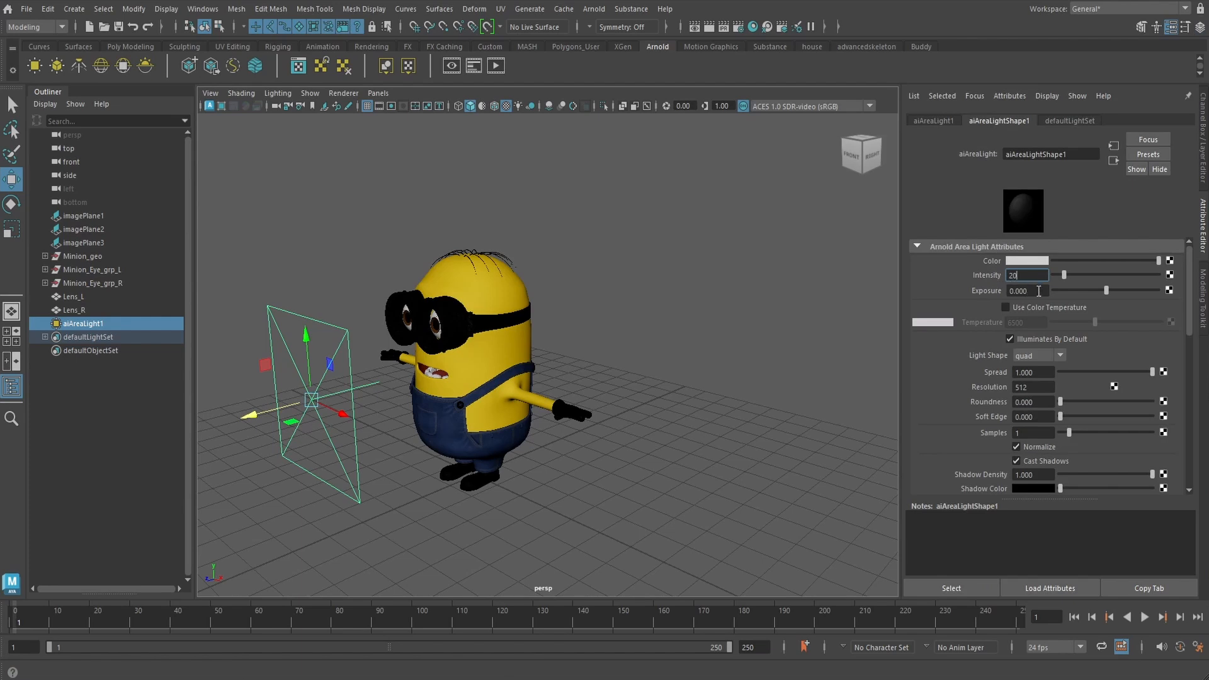
{"action": "left_click_drag", "start_coordinate": [1039, 291], "coordinate": [1008, 291]}
{"action": "type", "text": "2"}
{"action": "key", "text": "Return"}
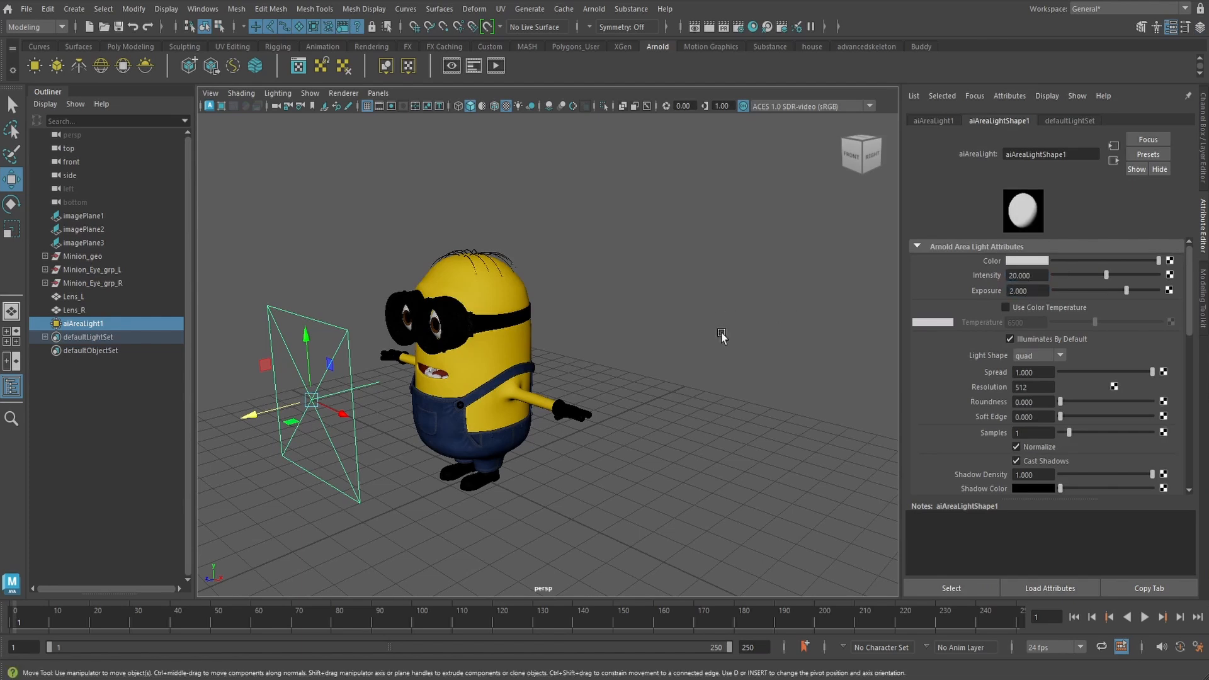
Duplicate the front area light and place the copy behind the Minion, turned to face its back
{"action": "left_click_drag", "start_coordinate": [724, 334], "coordinate": [516, 365], "text": "alt"}
{"action": "key", "text": "ctrl+d"}
{"action": "key", "text": "e"}
{"action": "left_click_drag", "start_coordinate": [677, 343], "coordinate": [471, 356], "text": "alt"}
{"action": "key", "text": "w"}
{"action": "left_click_drag", "start_coordinate": [656, 311], "coordinate": [692, 305]}
{"action": "left_click_drag", "start_coordinate": [526, 333], "coordinate": [568, 395], "text": "alt"}
Duplicate the front area light again and place the copy beside the Minion's left arm, rotated to face the body
{"action": "left_click", "coordinate": [595, 354]}
{"action": "key", "text": "ctrl+d"}
{"action": "left_click_drag", "start_coordinate": [315, 433], "coordinate": [589, 396]}
{"action": "key", "text": "e"}
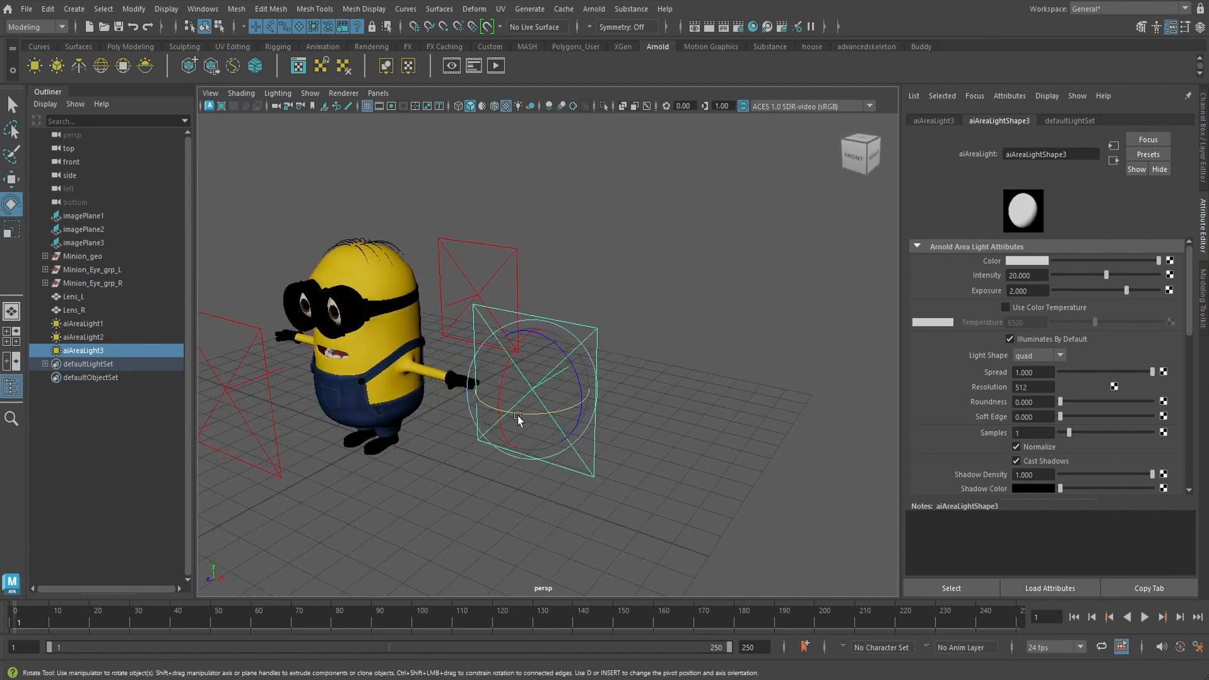
{"action": "left_click_drag", "start_coordinate": [518, 416], "coordinate": [599, 394]}
{"action": "left_click_drag", "start_coordinate": [523, 411], "coordinate": [624, 396], "text": "alt"}
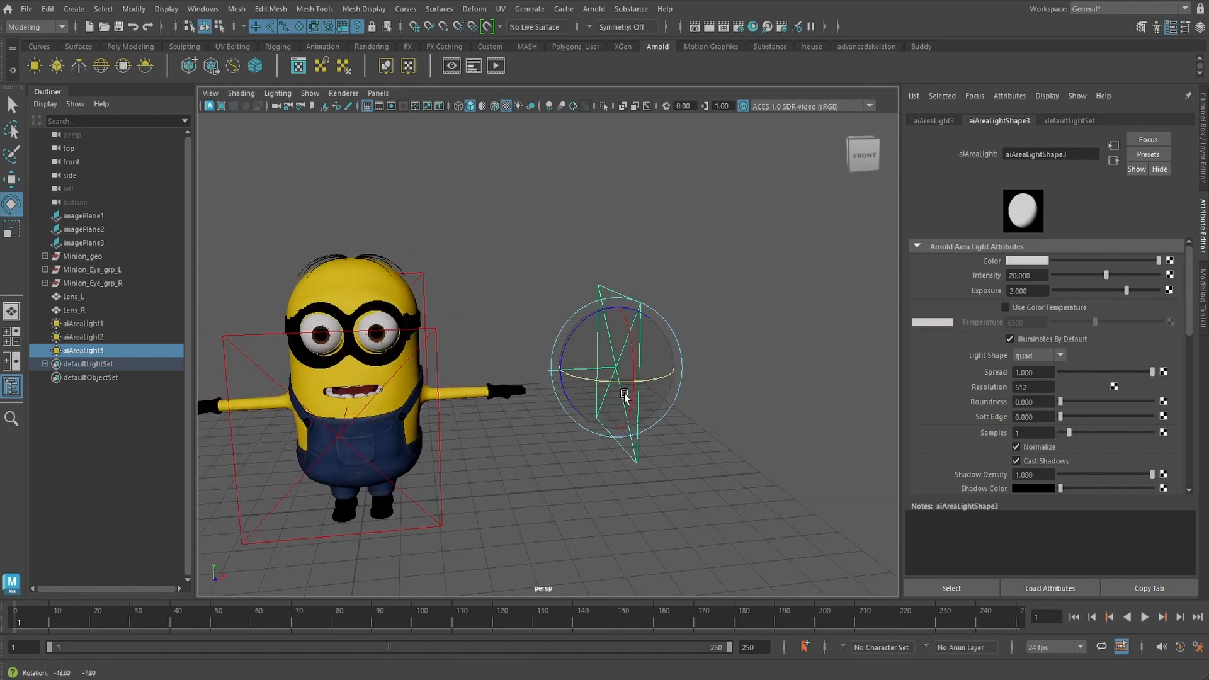
{"action": "key", "text": "w"}
{"action": "left_click_drag", "start_coordinate": [621, 331], "coordinate": [575, 370], "text": "alt"}
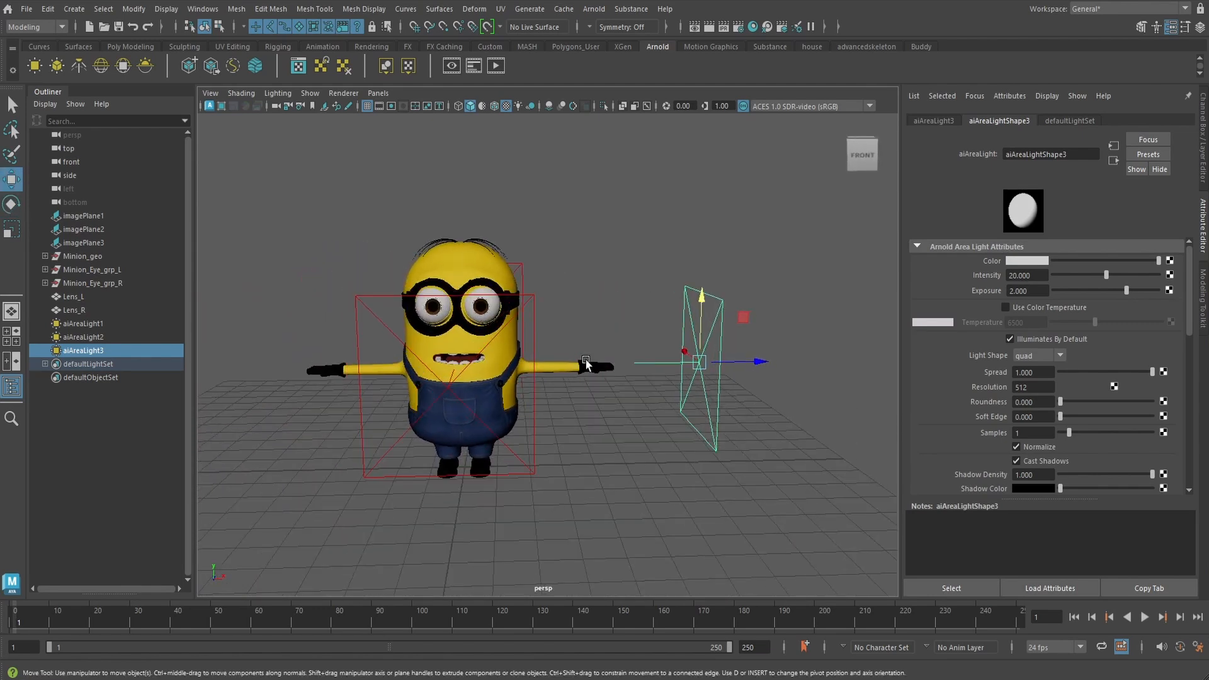
Duplicate the side area light and place the copy beside the Minion's right arm, rotated to face the body
{"action": "key", "text": "ctrl+d"}
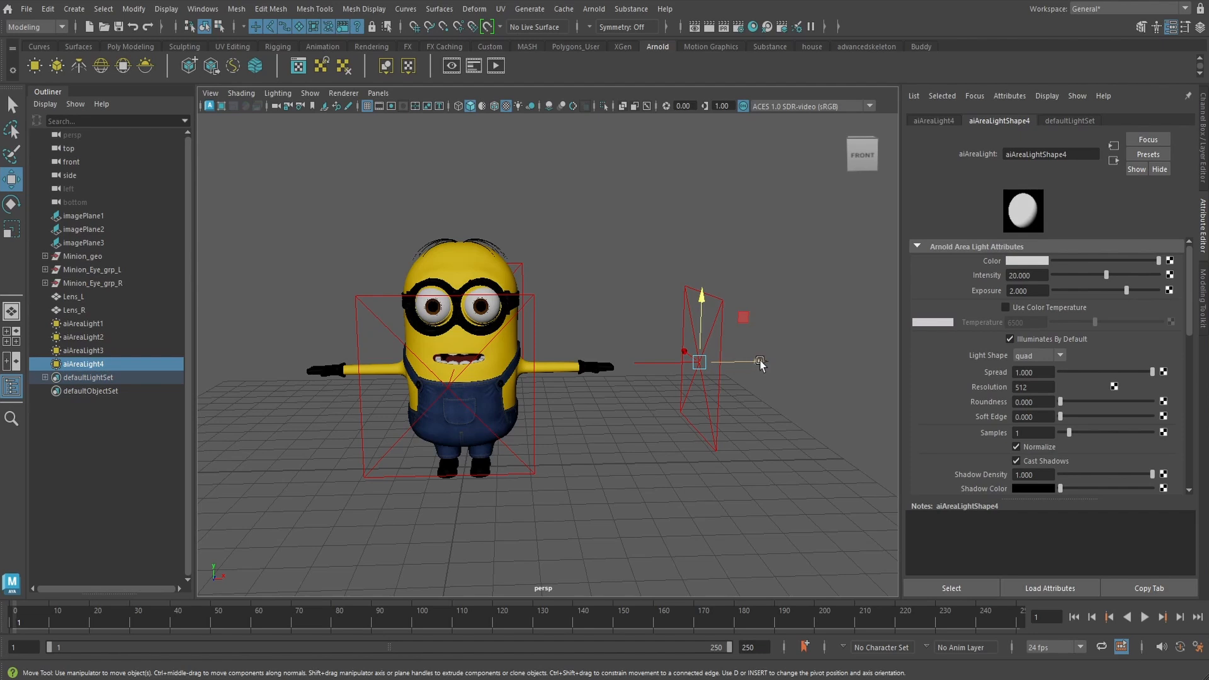
{"action": "left_click_drag", "start_coordinate": [761, 362], "coordinate": [340, 364]}
{"action": "middle_click_drag", "start_coordinate": [380, 361], "coordinate": [572, 347], "text": "alt"}
{"action": "left_click_drag", "start_coordinate": [543, 360], "coordinate": [469, 371]}
{"action": "key", "text": "e"}
{"action": "left_click_drag", "start_coordinate": [668, 365], "coordinate": [669, 373], "text": "alt"}
{"action": "key", "text": "w"}
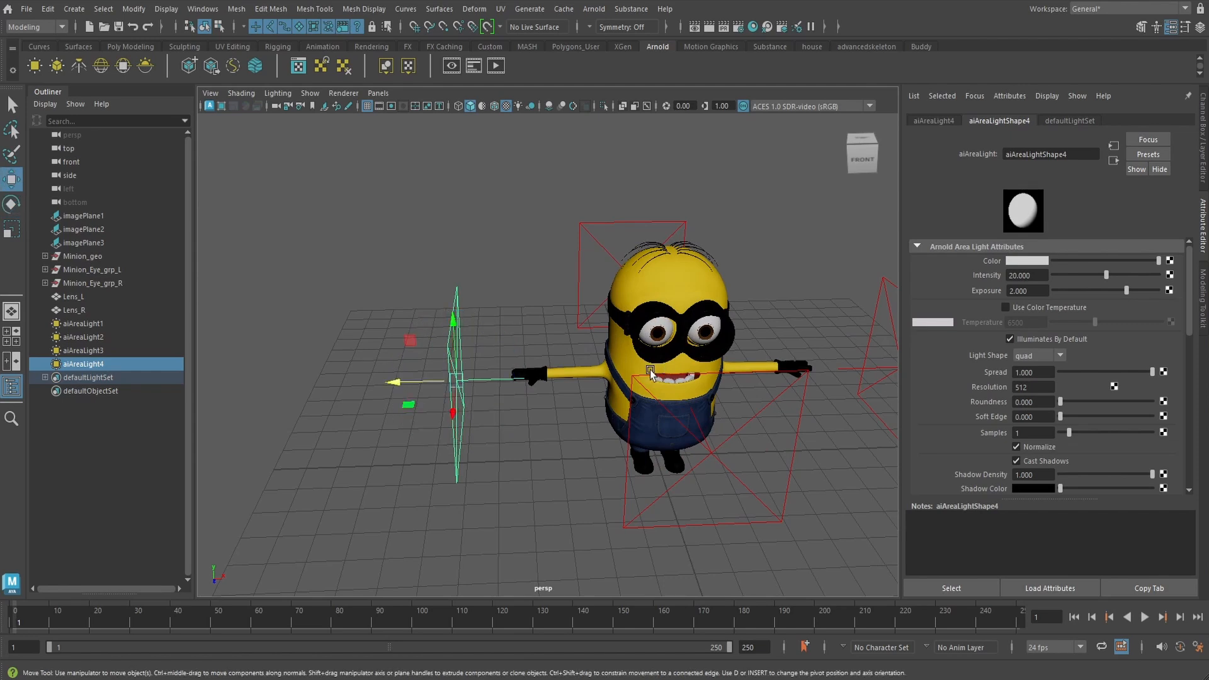
{"action": "left_click_drag", "start_coordinate": [403, 385], "coordinate": [626, 369]}
Duplicate the right-arm area light and center the copy above the Minion's head, rotated to point down
{"action": "key", "text": "ctrl+d"}
{"action": "left_click_drag", "start_coordinate": [367, 314], "coordinate": [383, 127]}
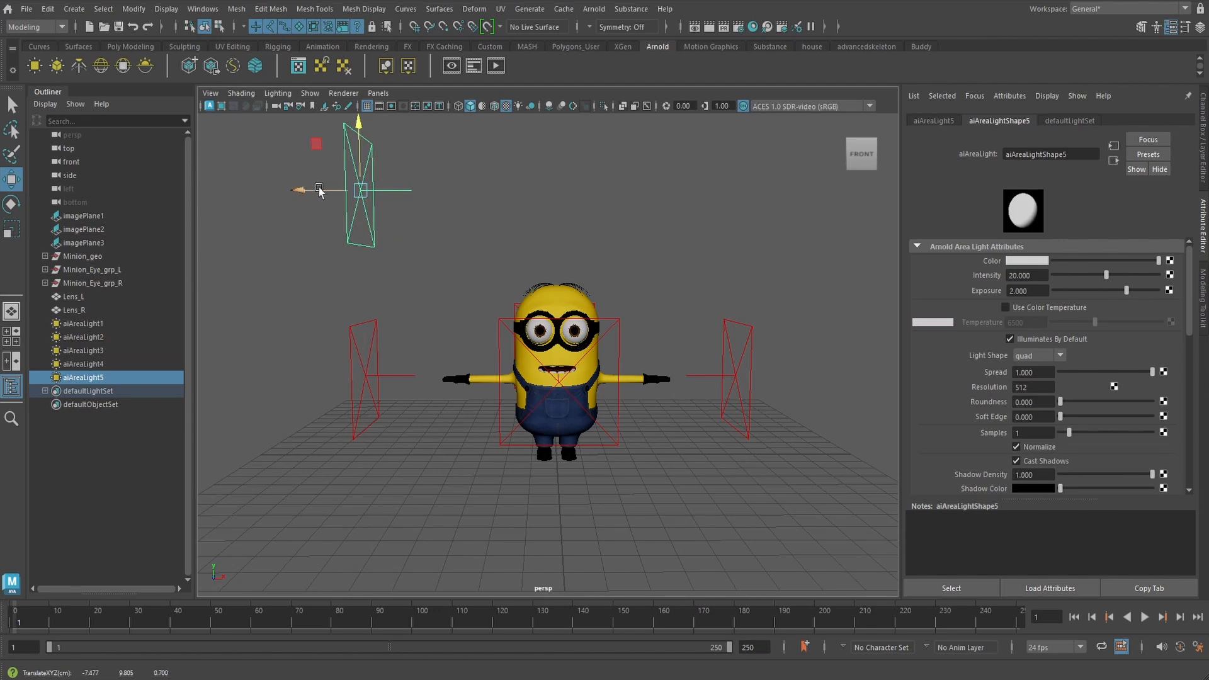
{"action": "left_click_drag", "start_coordinate": [315, 192], "coordinate": [460, 192]}
{"action": "key", "text": "e"}
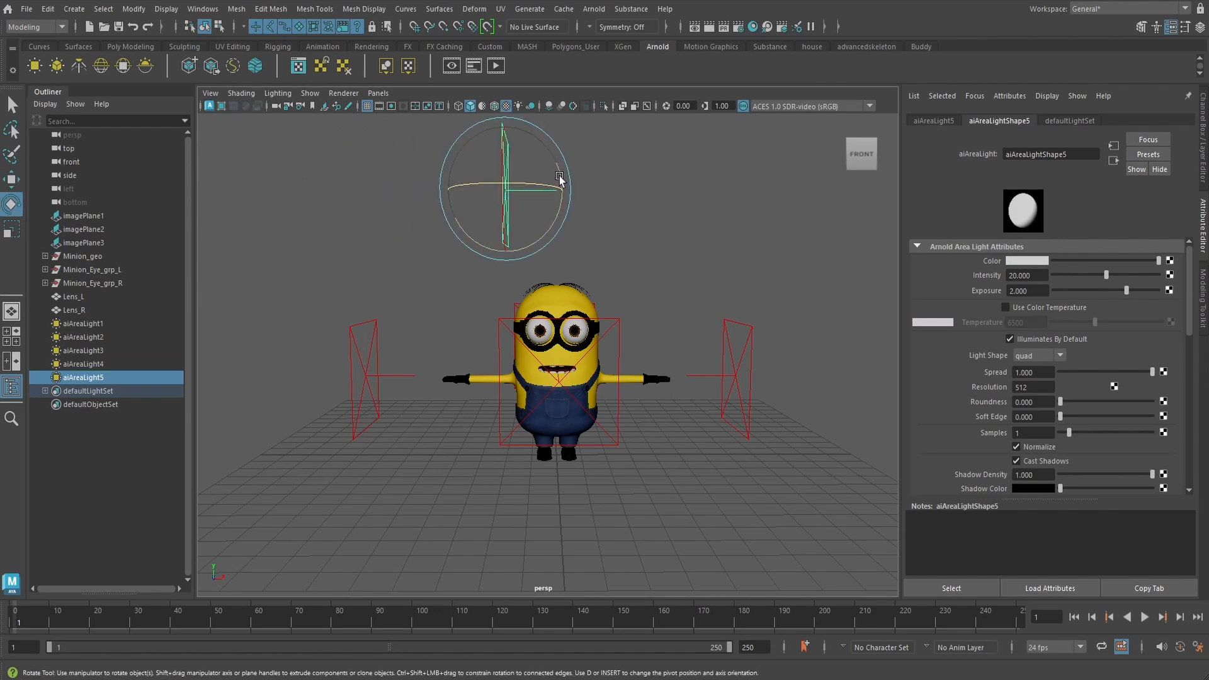
{"action": "left_click_drag", "start_coordinate": [559, 179], "coordinate": [683, 318]}
{"action": "key", "text": "w"}
{"action": "left_click_drag", "start_coordinate": [613, 286], "coordinate": [576, 298]}
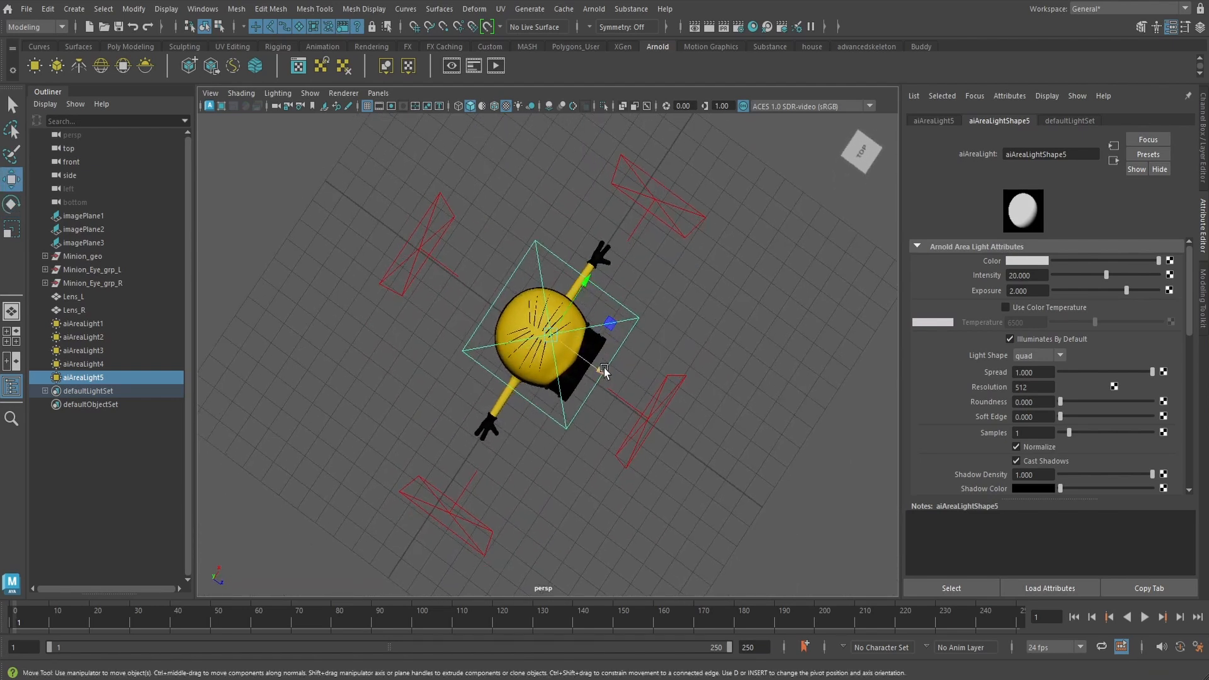
{"action": "left_click_drag", "start_coordinate": [604, 368], "coordinate": [630, 321], "text": "alt"}
Duplicate the overhead area light and place the copy below the Minion's feet, rotated to point up
{"action": "key", "text": "ctrl+d"}
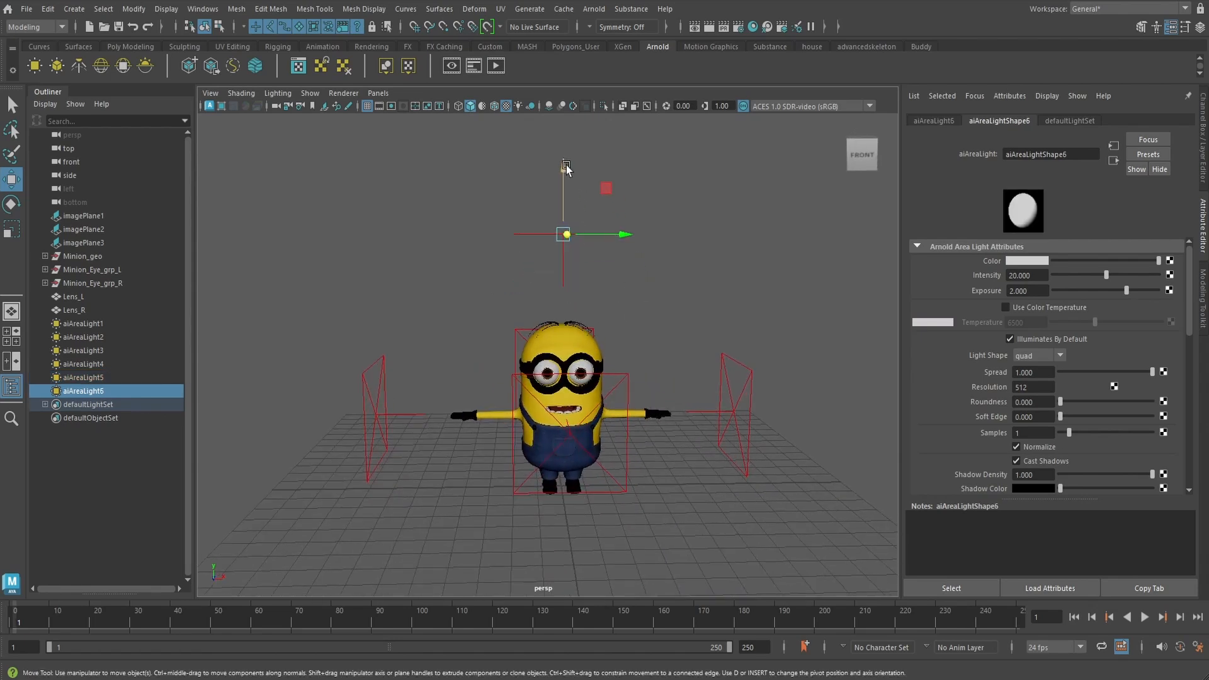
{"action": "left_click_drag", "start_coordinate": [566, 167], "coordinate": [565, 465]}
{"action": "left_click_drag", "start_coordinate": [589, 359], "coordinate": [603, 270], "text": "alt"}
{"action": "left_click_drag", "start_coordinate": [566, 302], "coordinate": [563, 446]}
{"action": "key", "text": "e"}
{"action": "mouse_move", "coordinate": [592, 348]}
{"action": "left_mouse_down", "text": "alt"}
{"action": "mouse_move", "coordinate": [711, 341]}
{"action": "mouse_move", "coordinate": [592, 345]}
{"action": "left_mouse_up", "text": "alt"}
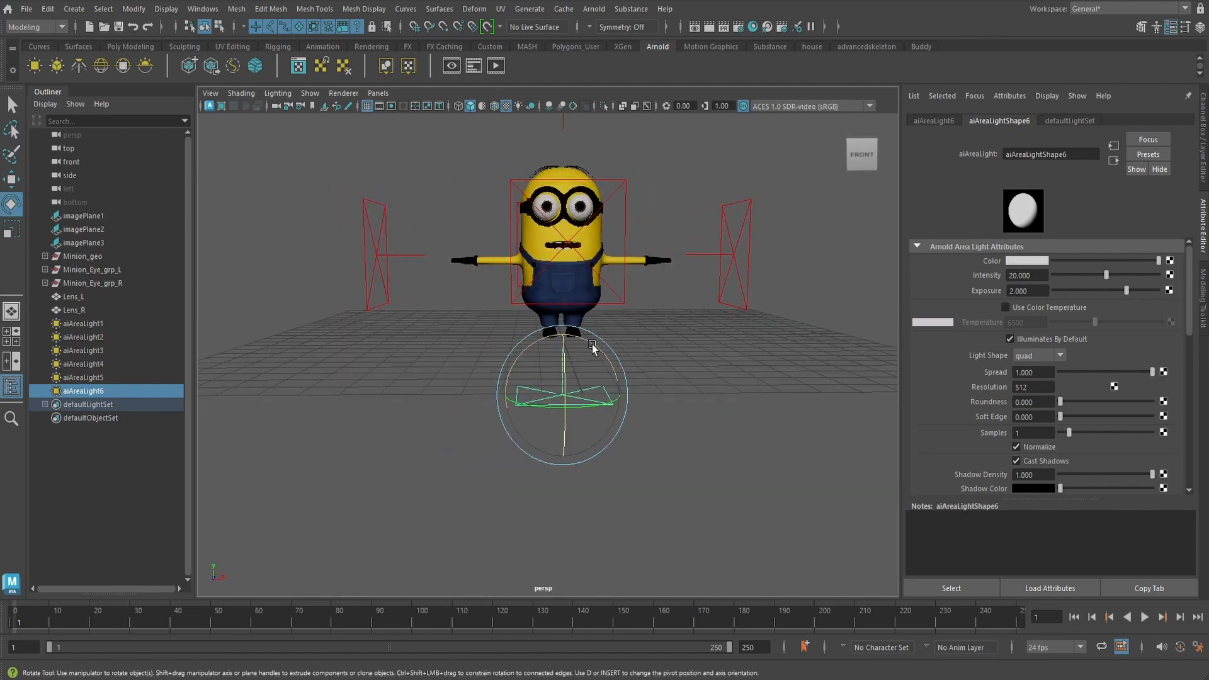
Deselect the light, bring back the Channel Box, and frame the whole Minion front-on in the perspective view
{"action": "left_click", "coordinate": [645, 360]}
{"action": "middle_click_drag", "start_coordinate": [644, 360], "coordinate": [628, 396], "text": "alt"}
{"action": "scroll", "coordinate": [627, 395], "scroll_direction": "up", "scroll_amount": 3}
{"action": "scroll", "coordinate": [627, 394], "scroll_direction": "down", "scroll_amount": 3}
{"action": "mouse_move", "coordinate": [627, 393]}
{"action": "left_mouse_down", "text": "alt"}
{"action": "mouse_move", "coordinate": [432, 391]}
{"action": "mouse_move", "coordinate": [642, 386]}
{"action": "mouse_move", "coordinate": [617, 387]}
{"action": "left_mouse_up", "text": "alt"}
{"action": "scroll", "coordinate": [617, 380], "scroll_direction": "up", "scroll_amount": 3}
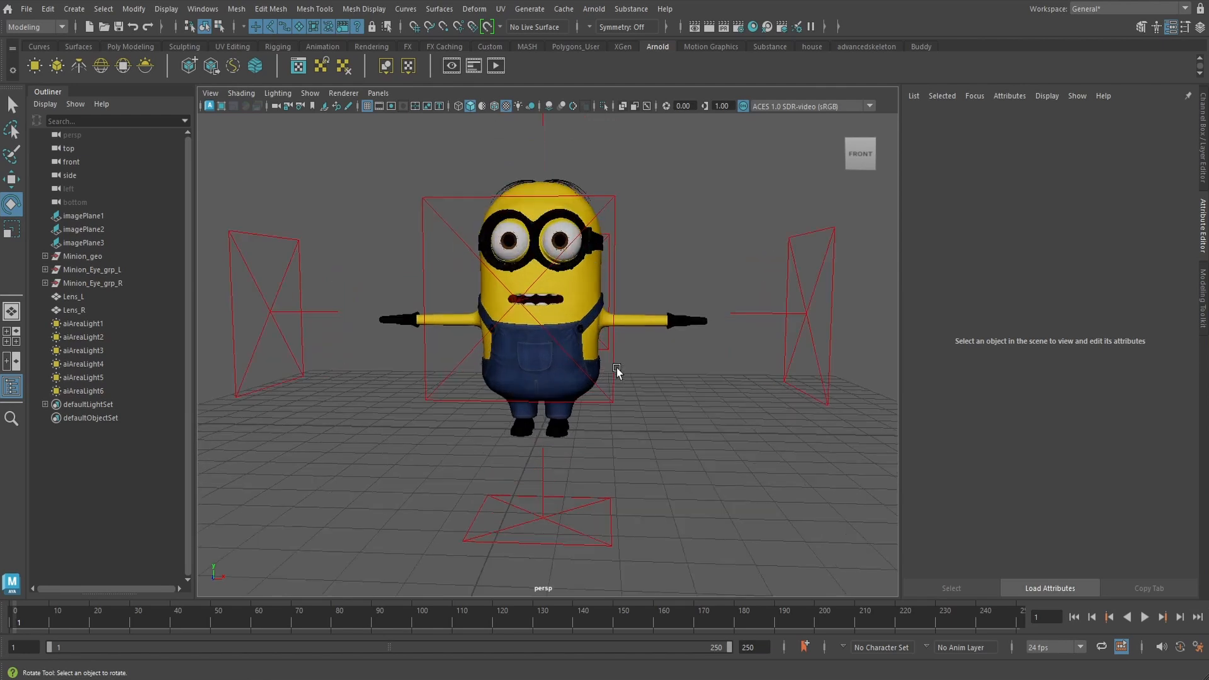
{"action": "left_click", "coordinate": [1202, 141]}
{"action": "left_click_drag", "start_coordinate": [741, 340], "coordinate": [761, 338], "text": "alt"}
{"action": "middle_click_drag", "start_coordinate": [762, 338], "coordinate": [745, 359], "text": "alt"}
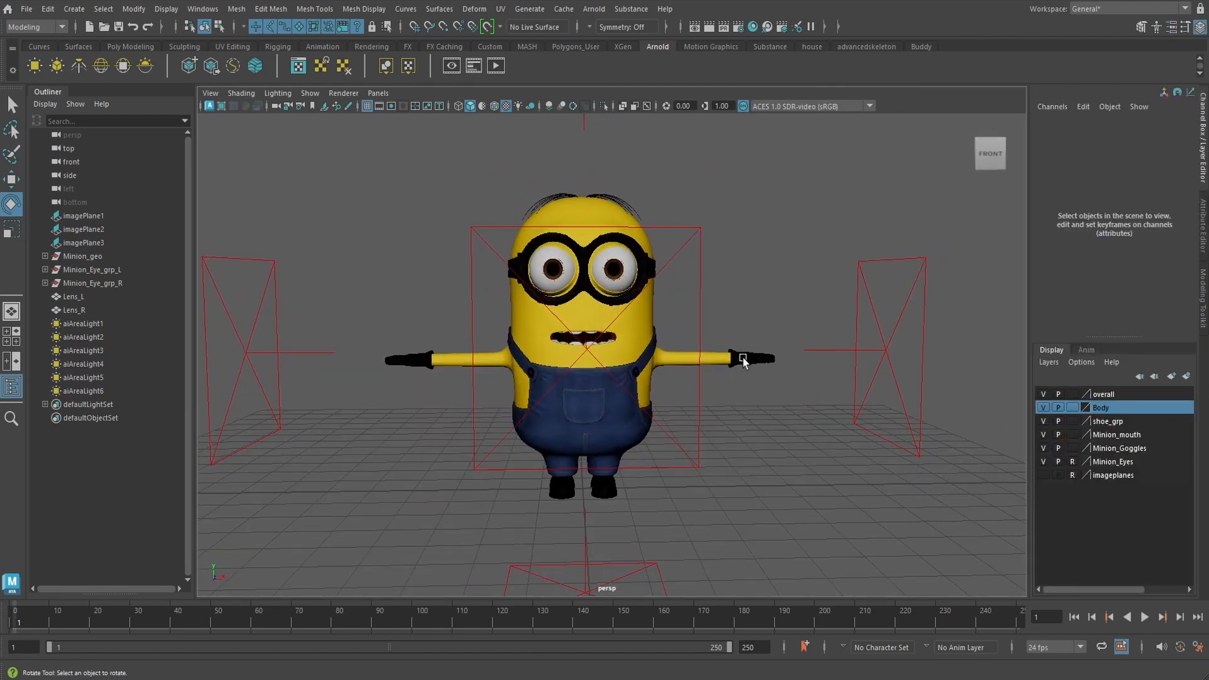
{"action": "left_click_drag", "start_coordinate": [745, 359], "coordinate": [766, 366], "text": "alt"}
{"action": "scroll", "coordinate": [767, 366], "scroll_direction": "up", "scroll_amount": 3}
{"action": "middle_click_drag", "start_coordinate": [761, 359], "coordinate": [770, 367], "text": "alt"}
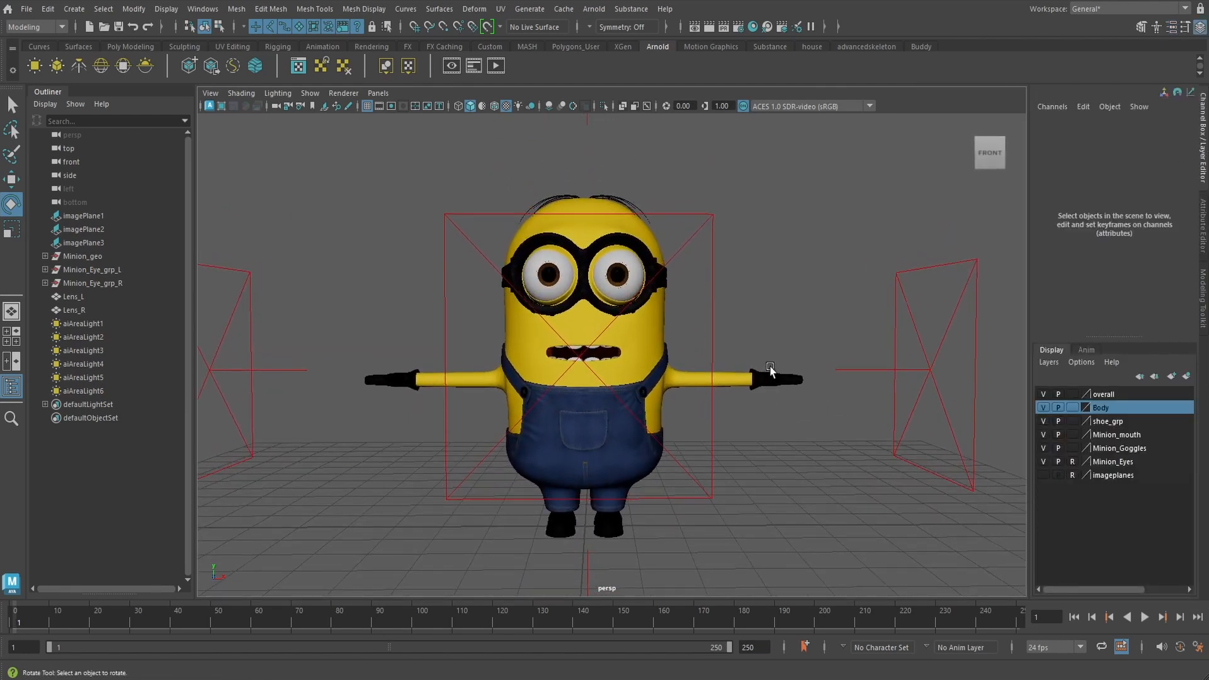
Set the render image size to the HD_720 preset in the Render Settings
{"action": "left_click", "coordinate": [738, 26]}
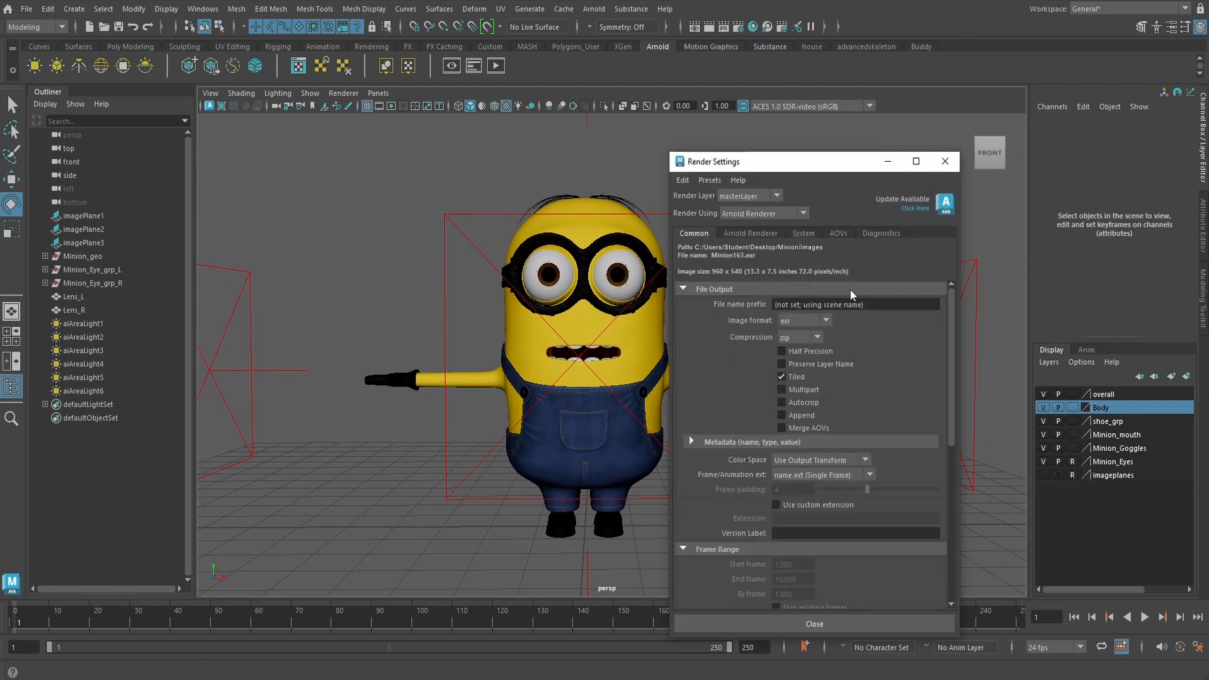
{"action": "scroll", "coordinate": [917, 433], "scroll_direction": "down", "scroll_amount": 3}
{"action": "scroll", "coordinate": [916, 431], "scroll_direction": "down", "scroll_amount": 5}
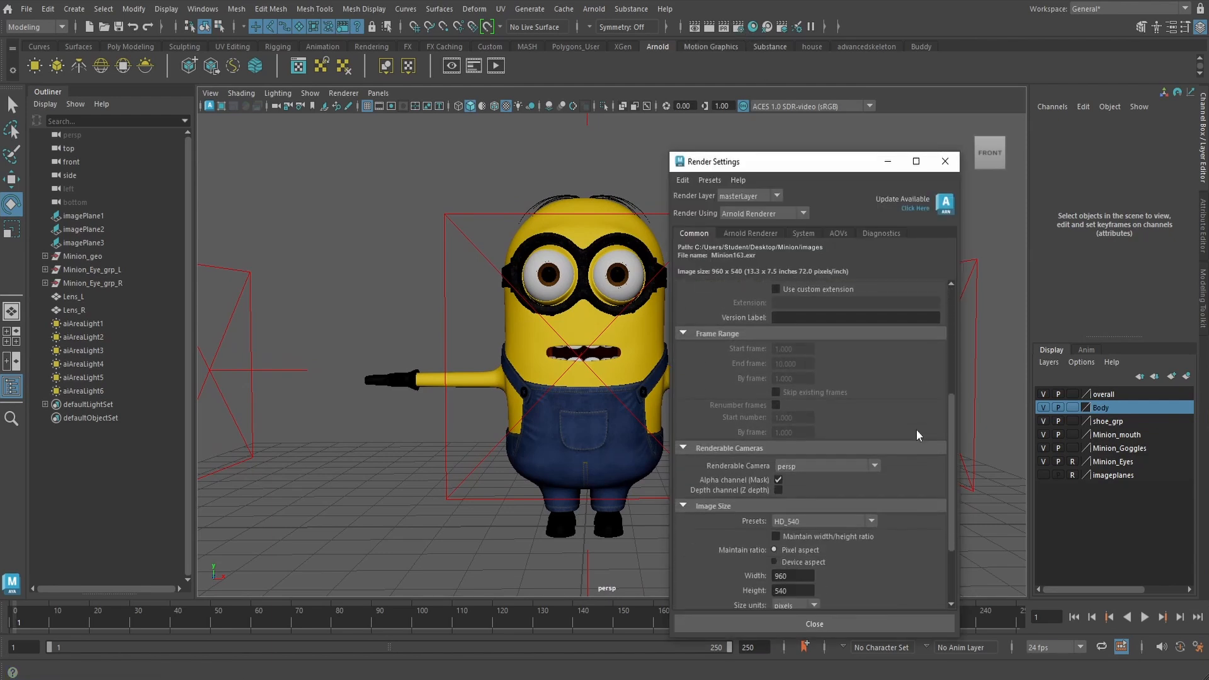
{"action": "left_click", "coordinate": [872, 468]}
{"action": "scroll", "coordinate": [853, 514], "scroll_direction": "down", "scroll_amount": 2}
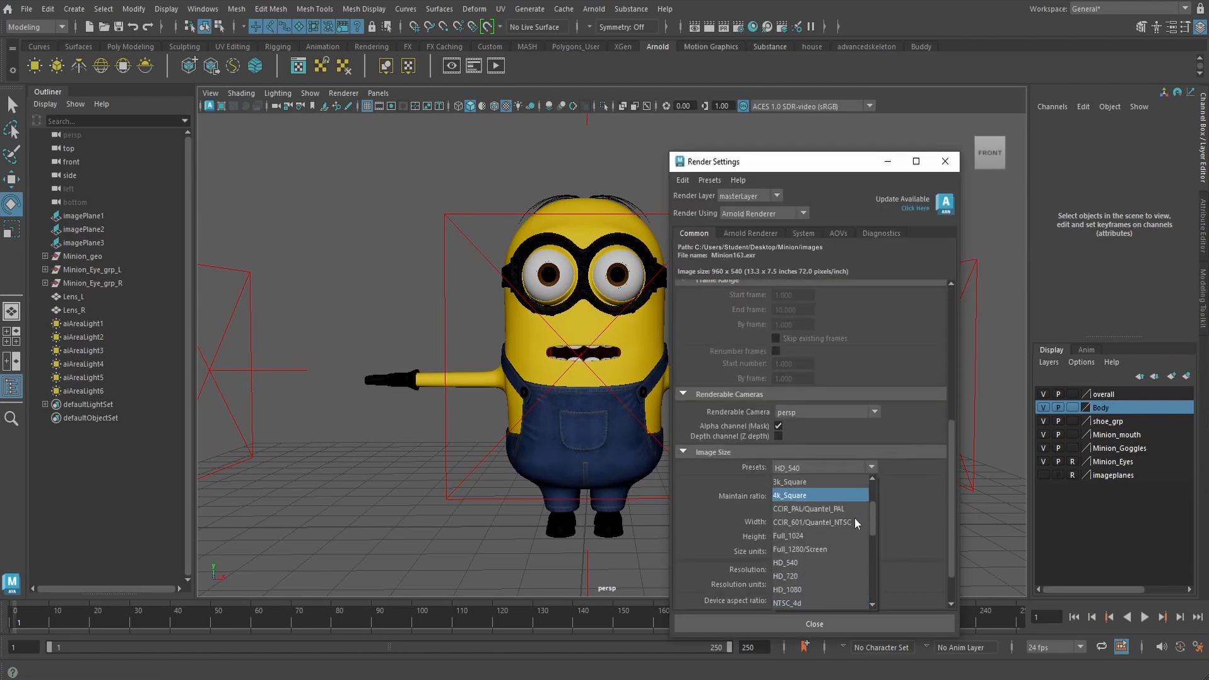
{"action": "left_click", "coordinate": [825, 536]}
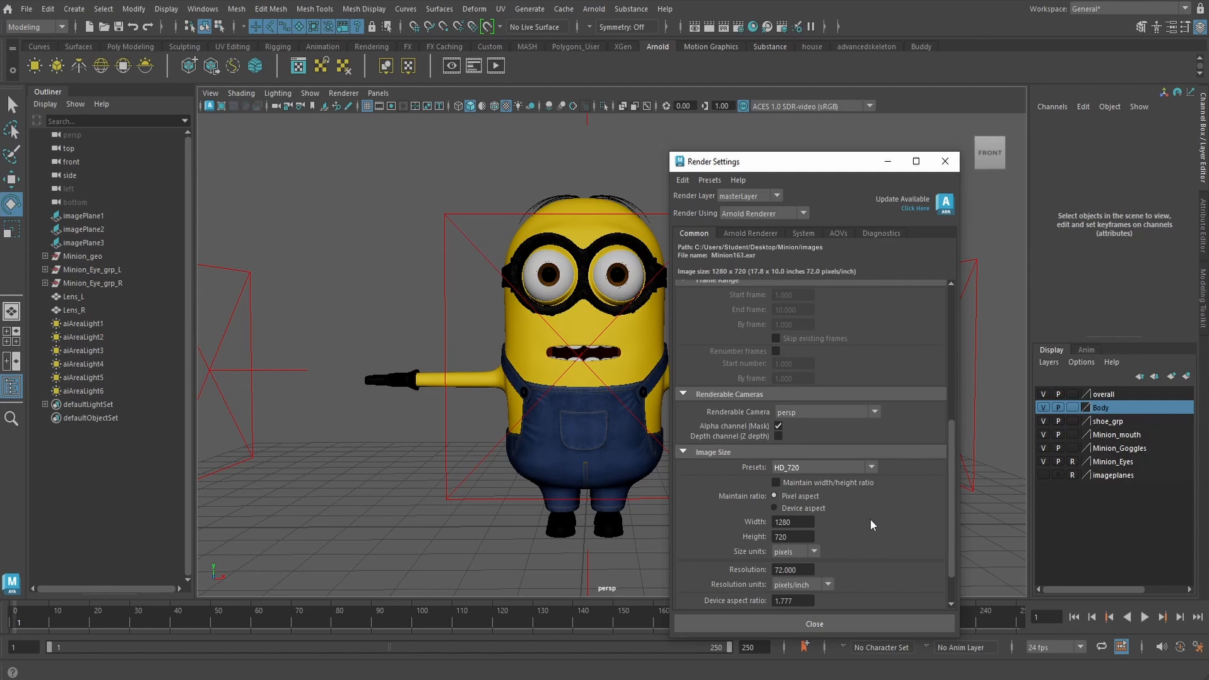
Set the Arnold Camera (AA) samples to 4 in the Render Settings and close the window
{"action": "scroll", "coordinate": [871, 520], "scroll_direction": "up", "scroll_amount": 5}
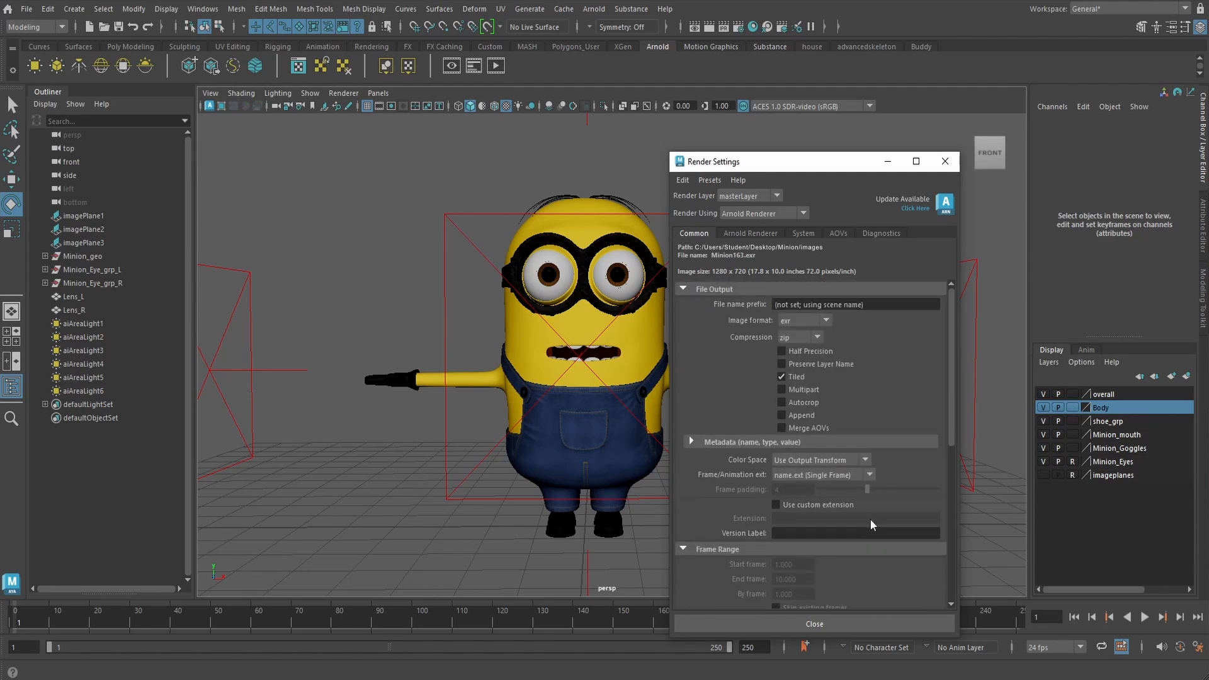
{"action": "scroll", "coordinate": [903, 387], "scroll_direction": "down", "scroll_amount": 1}
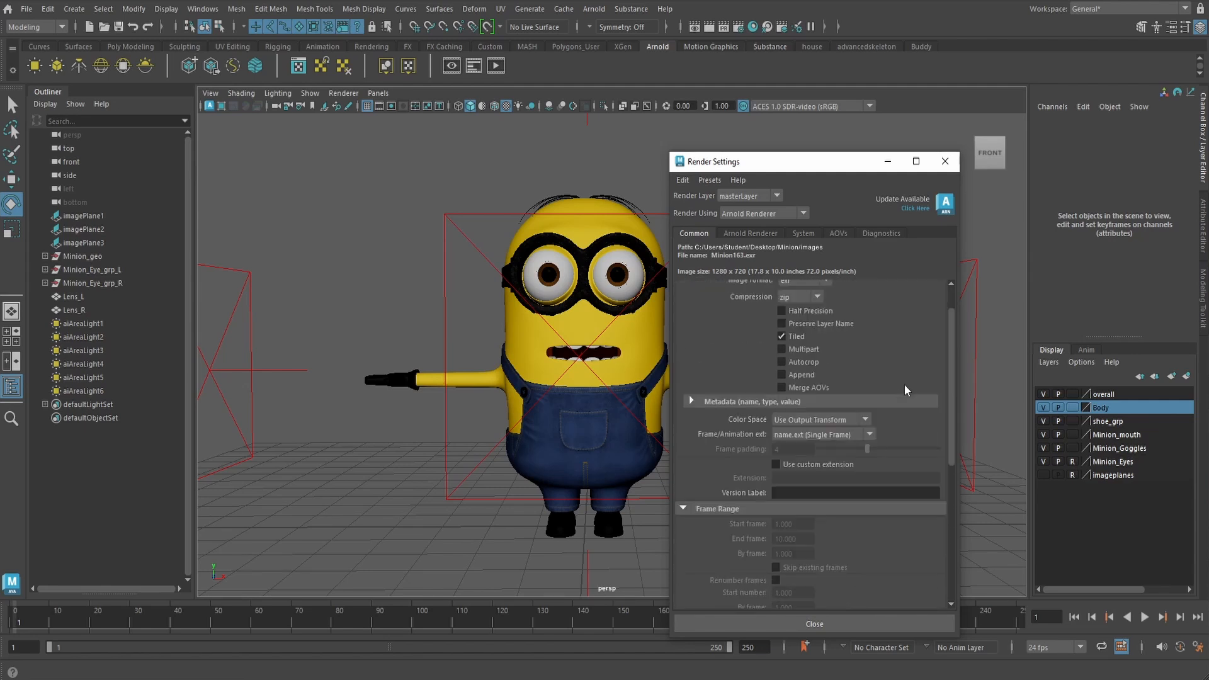
{"action": "left_click", "coordinate": [742, 234]}
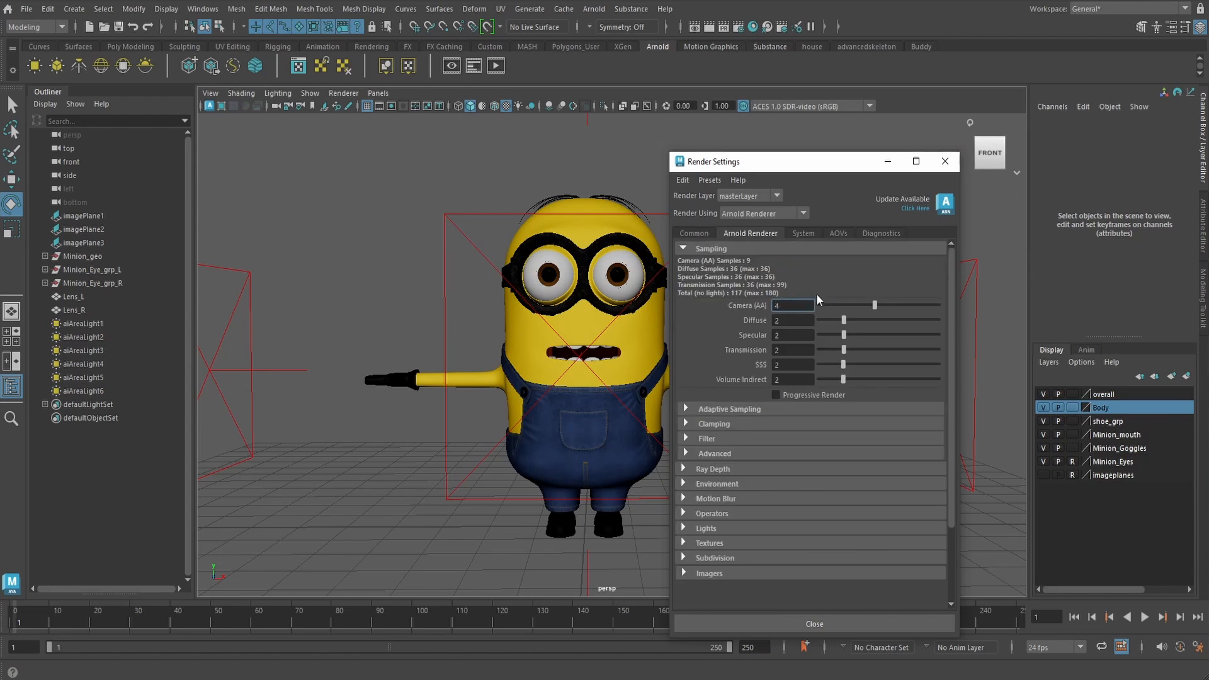
{"action": "key", "text": "Return"}
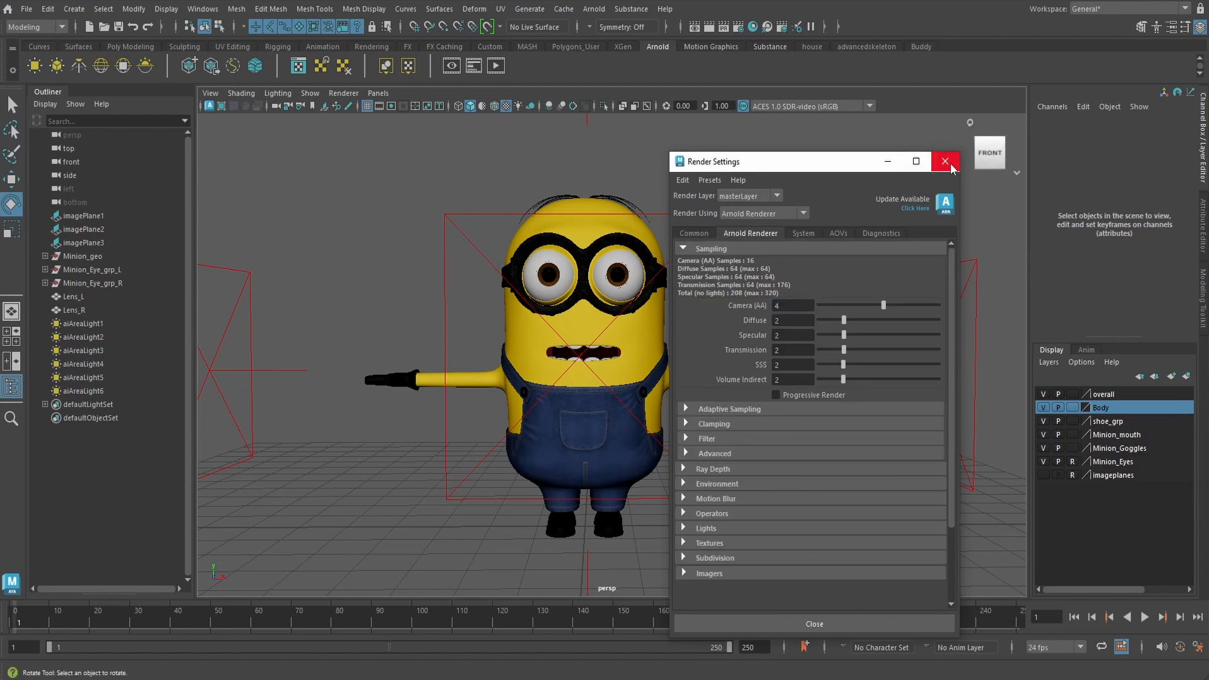
{"action": "left_click", "coordinate": [945, 162]}
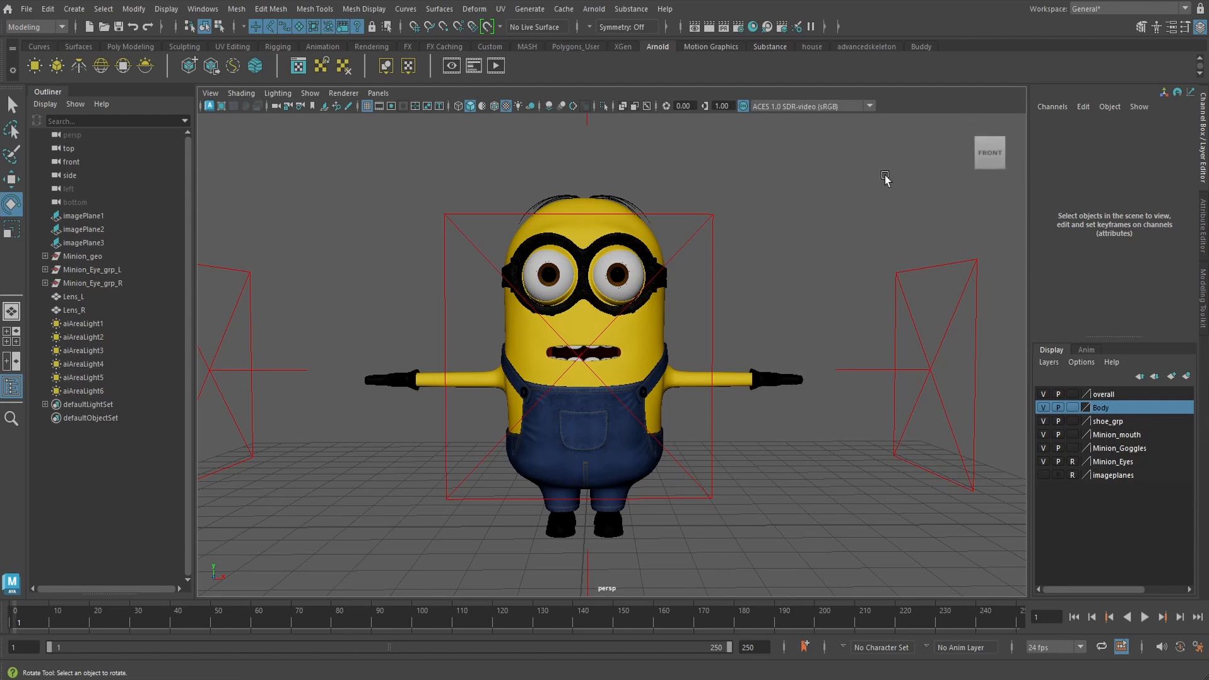
Show the resolution gate on the perspective camera and fit the whole Minion inside it
{"action": "left_click", "coordinate": [211, 93]}
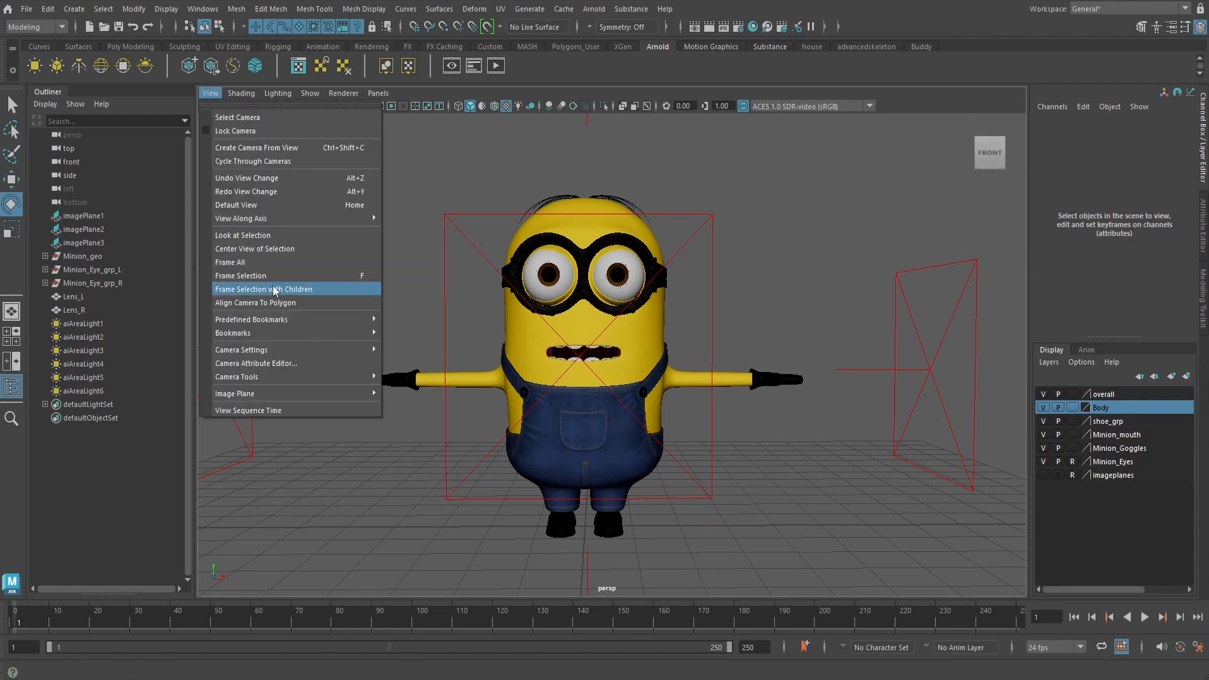
{"action": "mouse_move", "coordinate": [289, 350]}
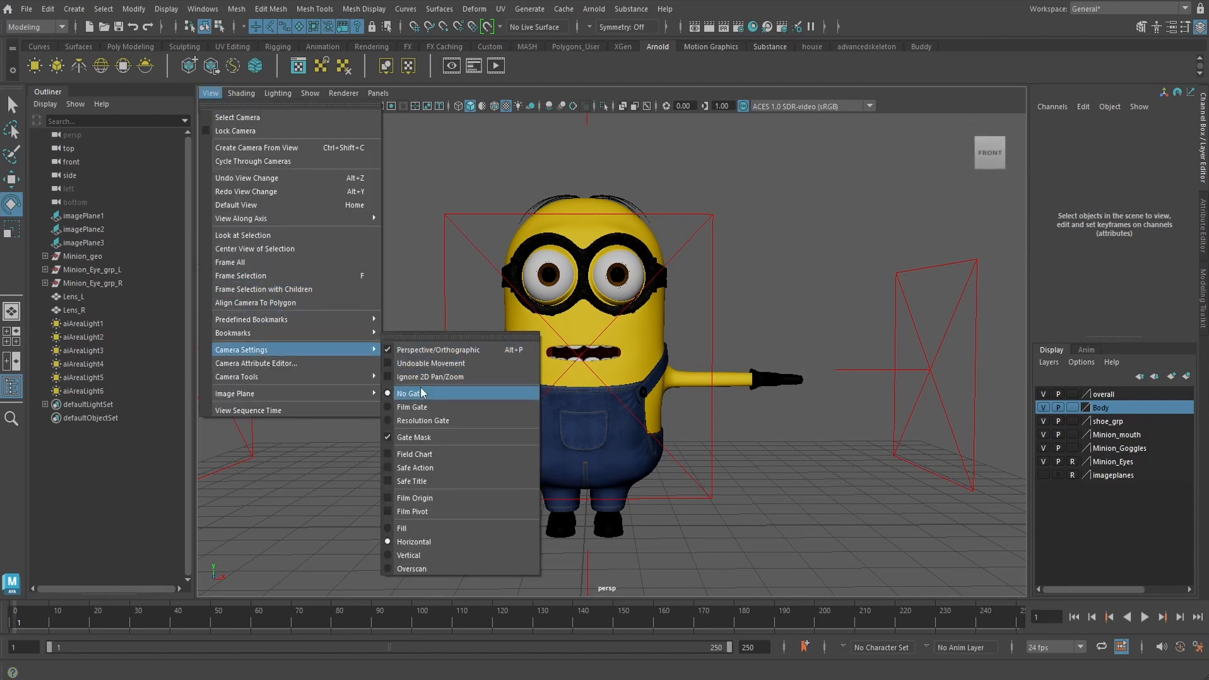
{"action": "left_click", "coordinate": [422, 420]}
{"action": "scroll", "coordinate": [686, 422], "scroll_direction": "up", "scroll_amount": 3}
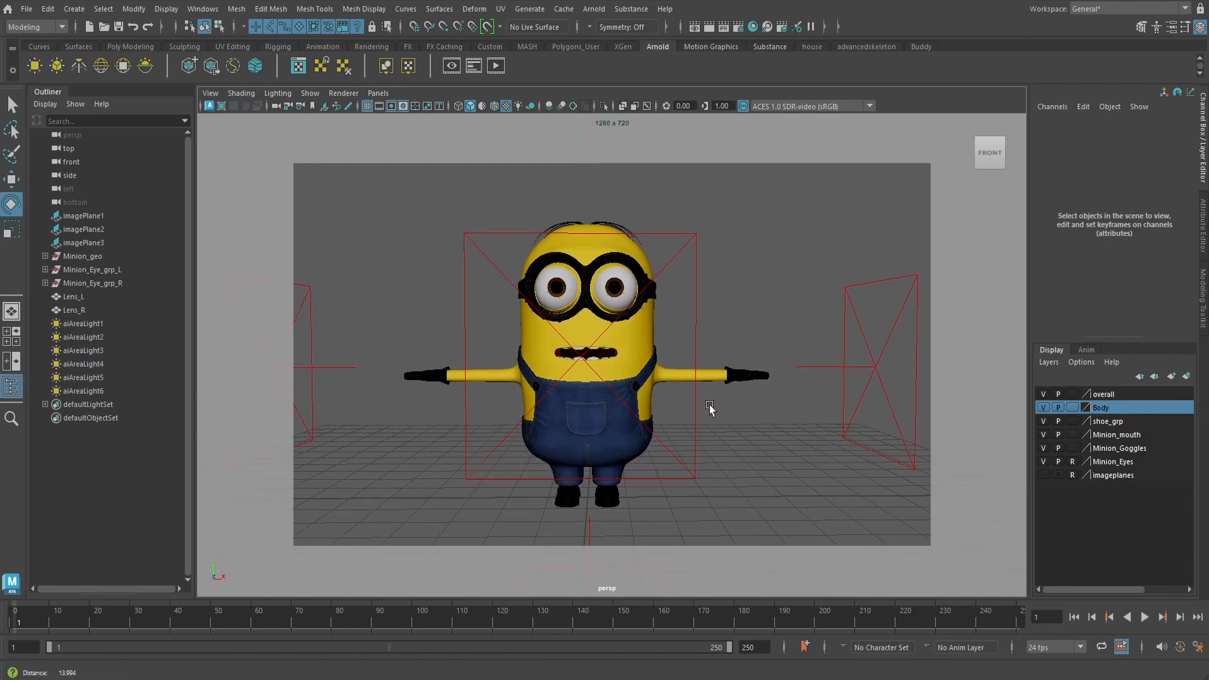
{"action": "middle_click_drag", "start_coordinate": [742, 419], "coordinate": [751, 411], "text": "alt"}
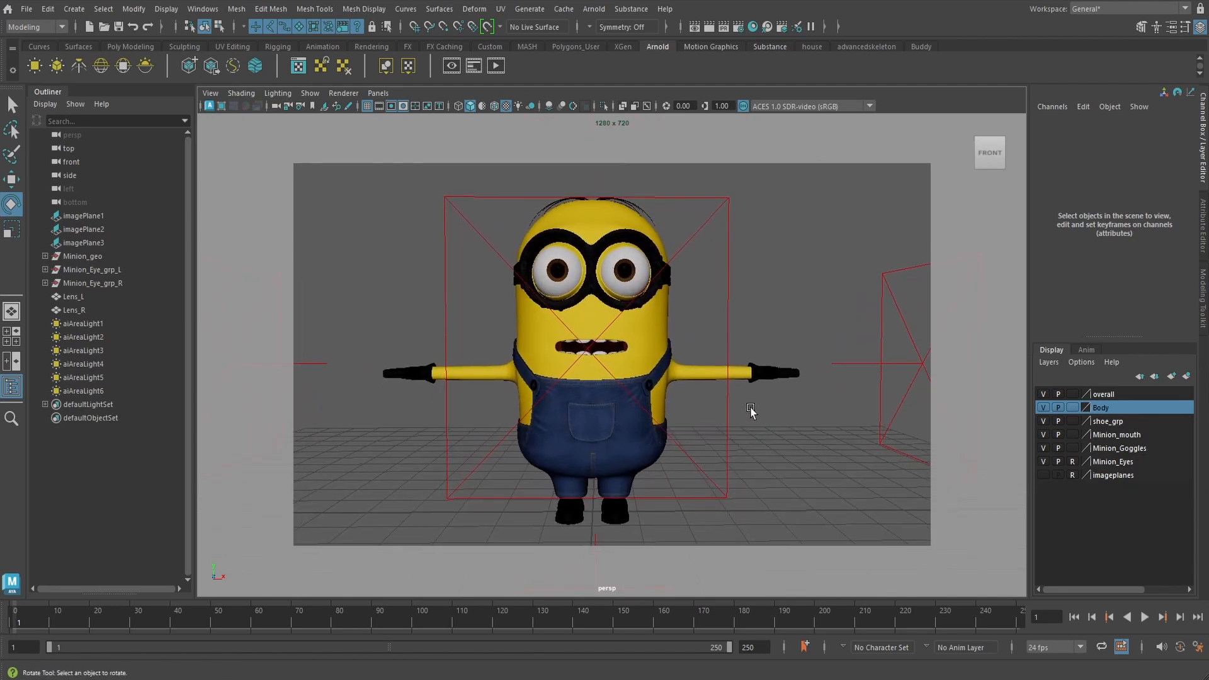
Render the front view of the whole Minion and examine the result up close in the Arnold RenderView
{"action": "left_click", "coordinate": [709, 27]}
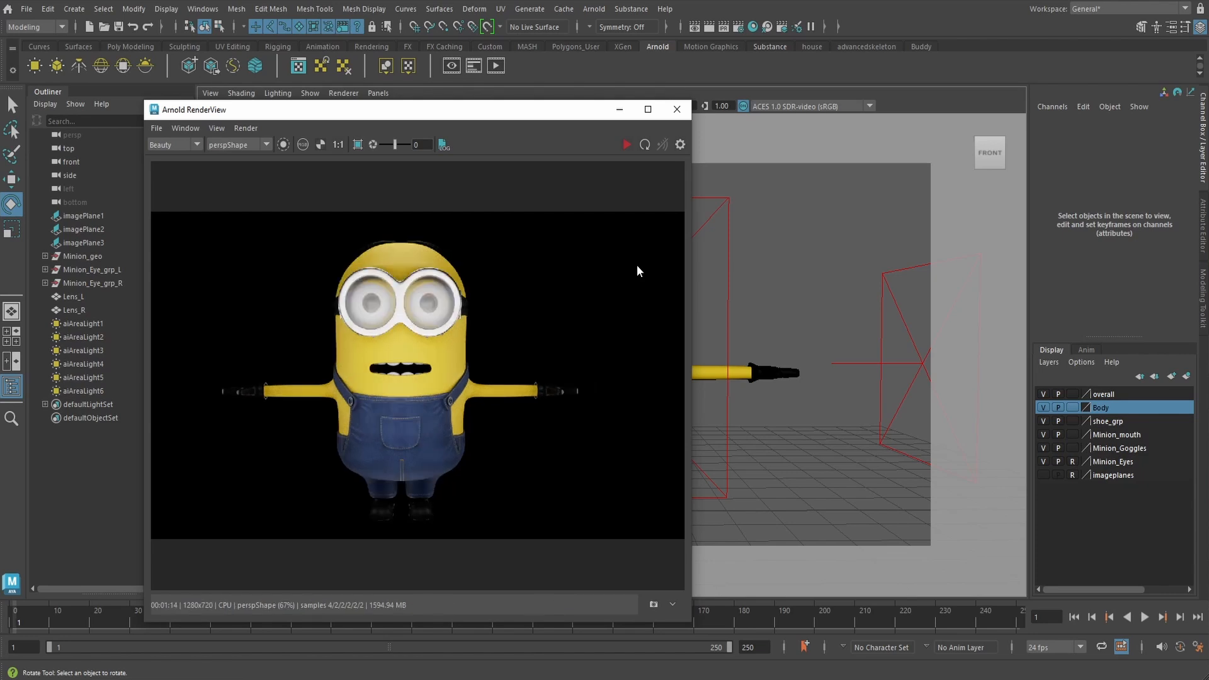
{"action": "scroll", "coordinate": [507, 329], "scroll_direction": "up", "scroll_amount": 1}
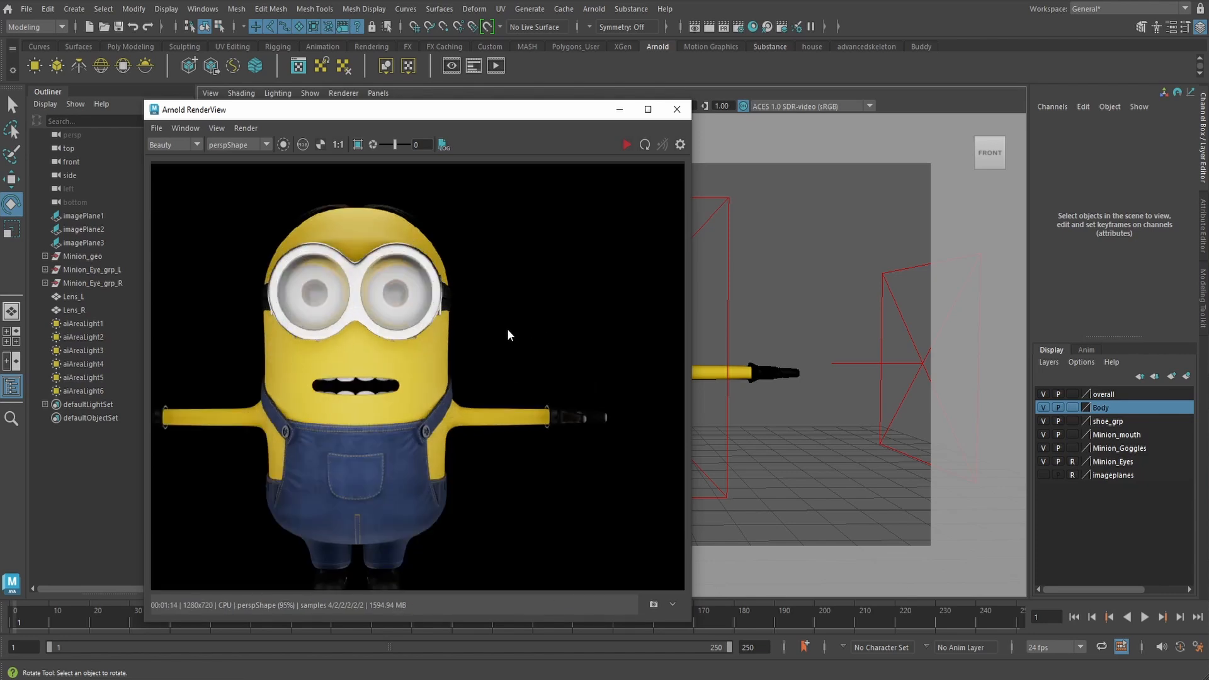
{"action": "scroll", "coordinate": [507, 329], "scroll_direction": "down", "scroll_amount": 1}
{"action": "mouse_move", "coordinate": [508, 329]}
{"action": "middle_mouse_down"}
{"action": "mouse_move", "coordinate": [530, 324]}
{"action": "mouse_move", "coordinate": [517, 321]}
{"action": "middle_mouse_up"}
{"action": "right_click_drag", "start_coordinate": [517, 321], "coordinate": [503, 293], "text": "alt"}
{"action": "middle_click_drag", "start_coordinate": [539, 301], "coordinate": [516, 301], "text": "alt"}
{"action": "left_click_drag", "start_coordinate": [486, 114], "coordinate": [417, 112]}
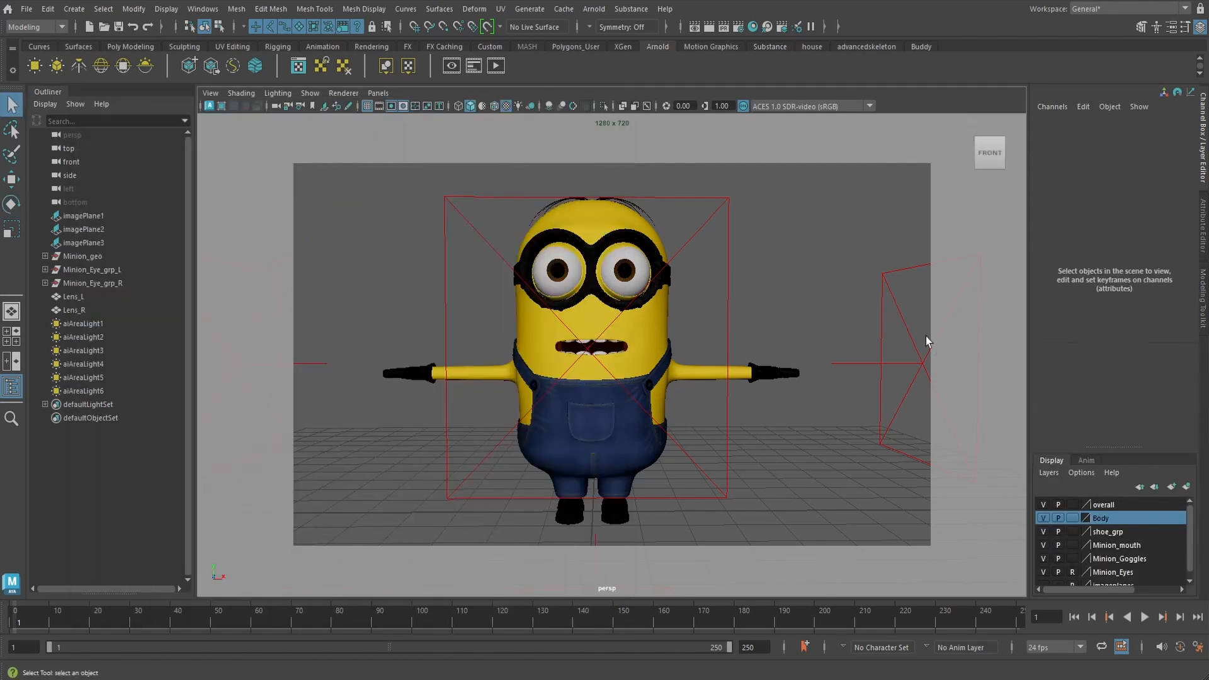
Parent Lens_L and Lens_R under Minion_Goggles_grp inside the Minion_geo group
{"action": "left_click", "coordinate": [45, 256]}
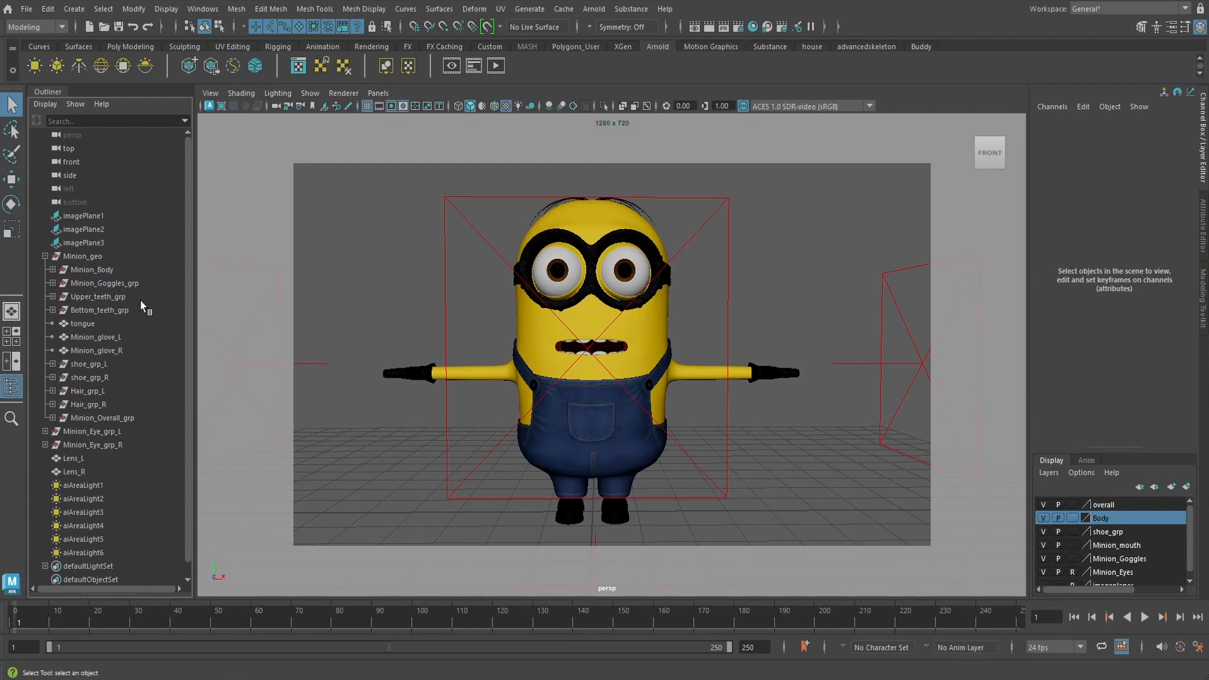
{"action": "left_click", "coordinate": [73, 459]}
{"action": "left_click", "coordinate": [77, 472], "text": "shift"}
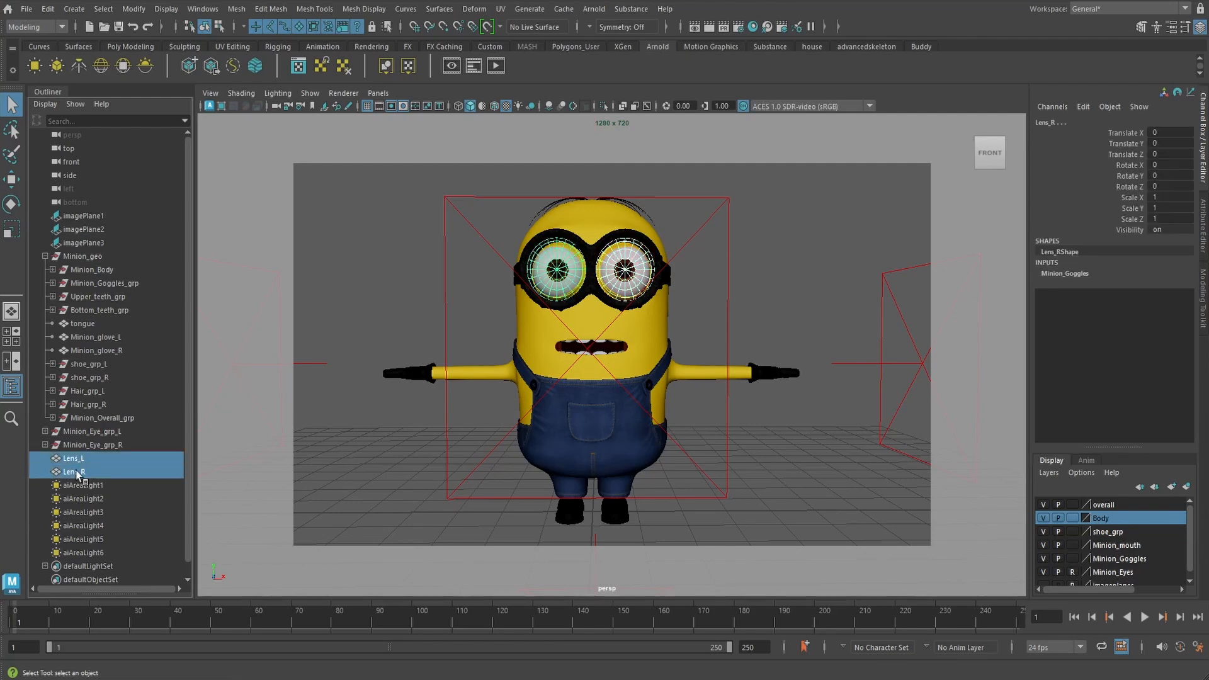
{"action": "left_click", "coordinate": [99, 283], "text": "ctrl"}
{"action": "key", "text": "p"}
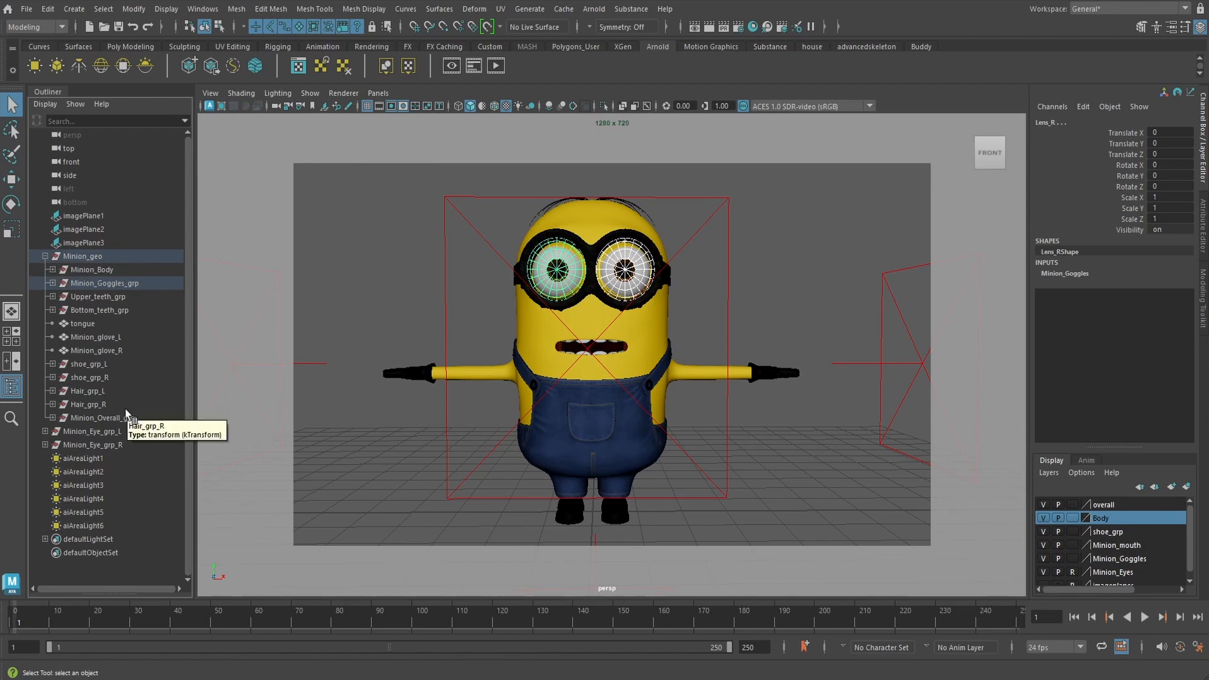
Parent Minion_Eye_grp_L and Minion_Eye_grp_R under Minion_geo, then collapse the group and clear the selection
{"action": "left_click", "coordinate": [61, 271]}
{"action": "left_click", "coordinate": [53, 269]}
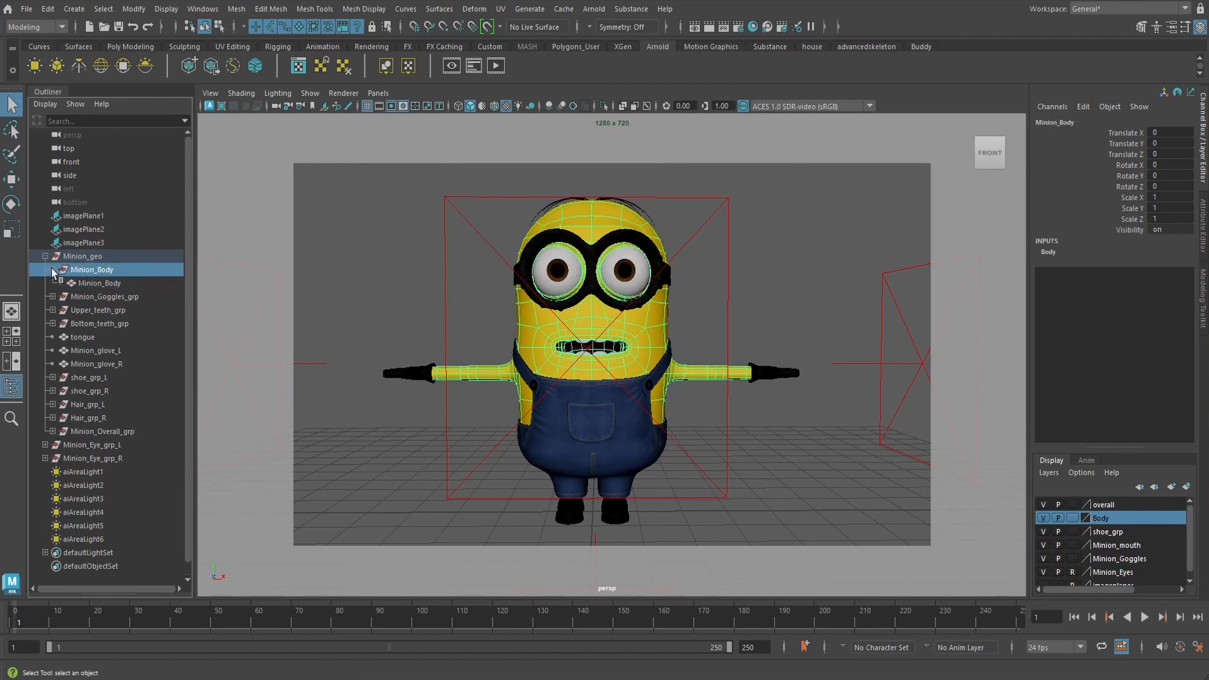
{"action": "left_click", "coordinate": [53, 271]}
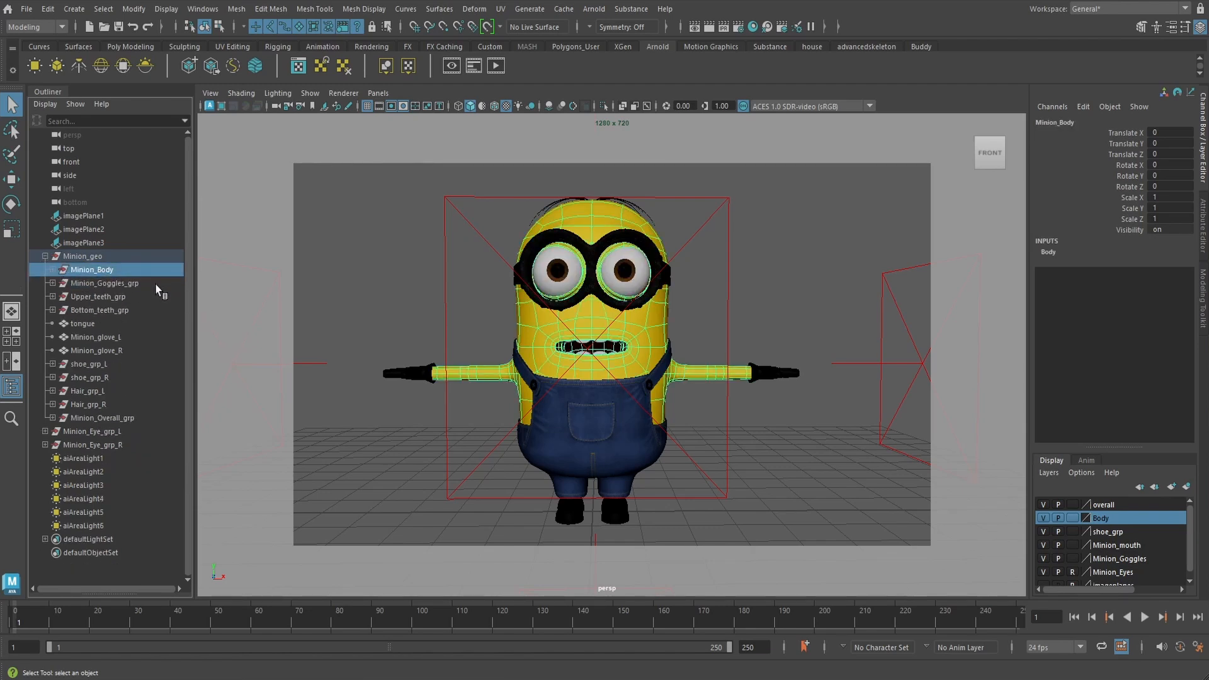
{"action": "left_click", "coordinate": [94, 431]}
{"action": "left_click", "coordinate": [95, 445], "text": "shift"}
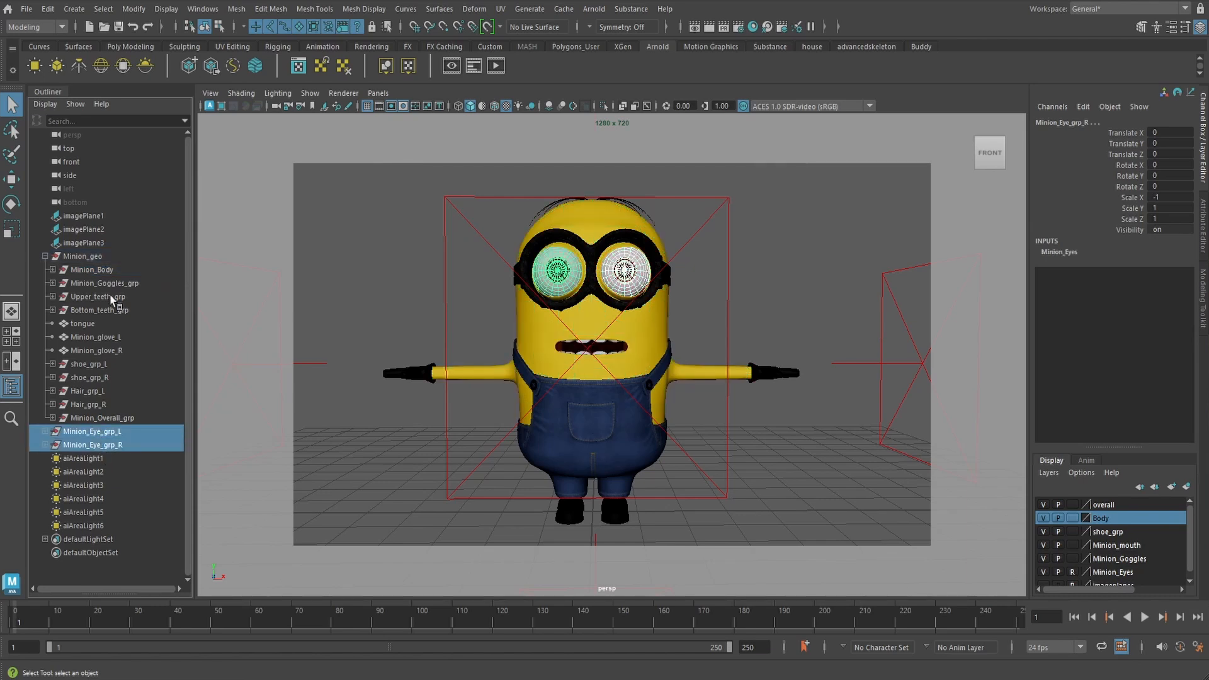
{"action": "left_click", "coordinate": [96, 258], "text": "ctrl"}
{"action": "key", "text": "p"}
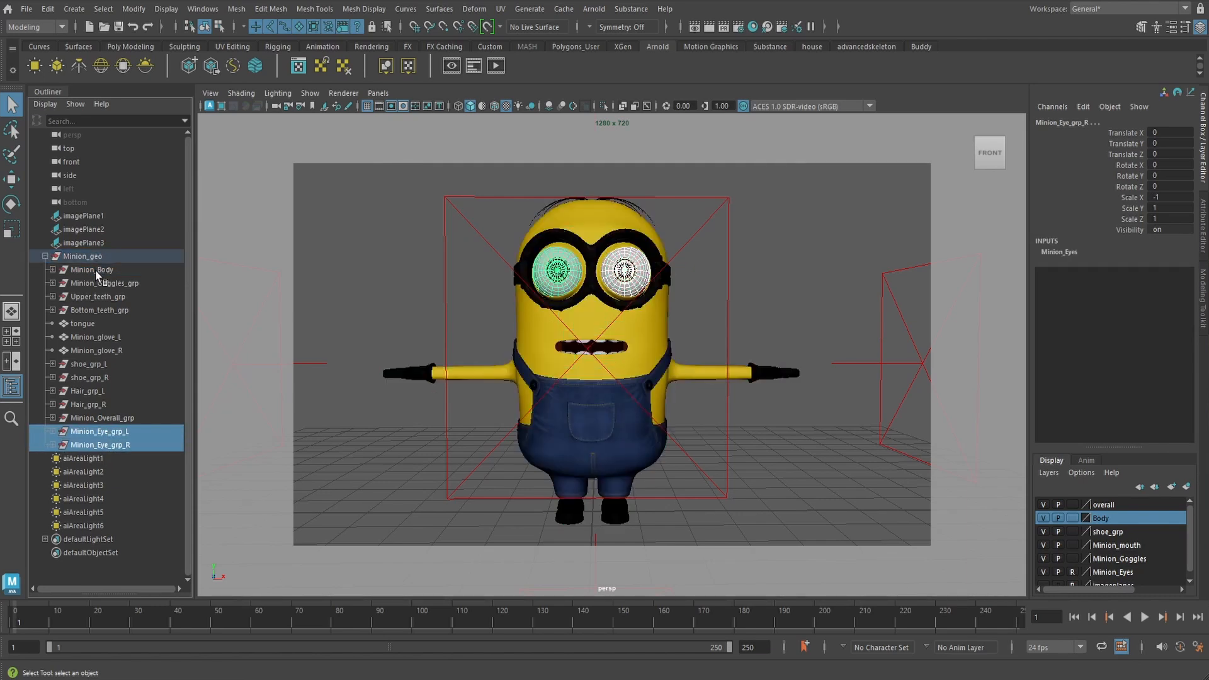
{"action": "left_click", "coordinate": [45, 257]}
{"action": "left_click", "coordinate": [350, 265]}
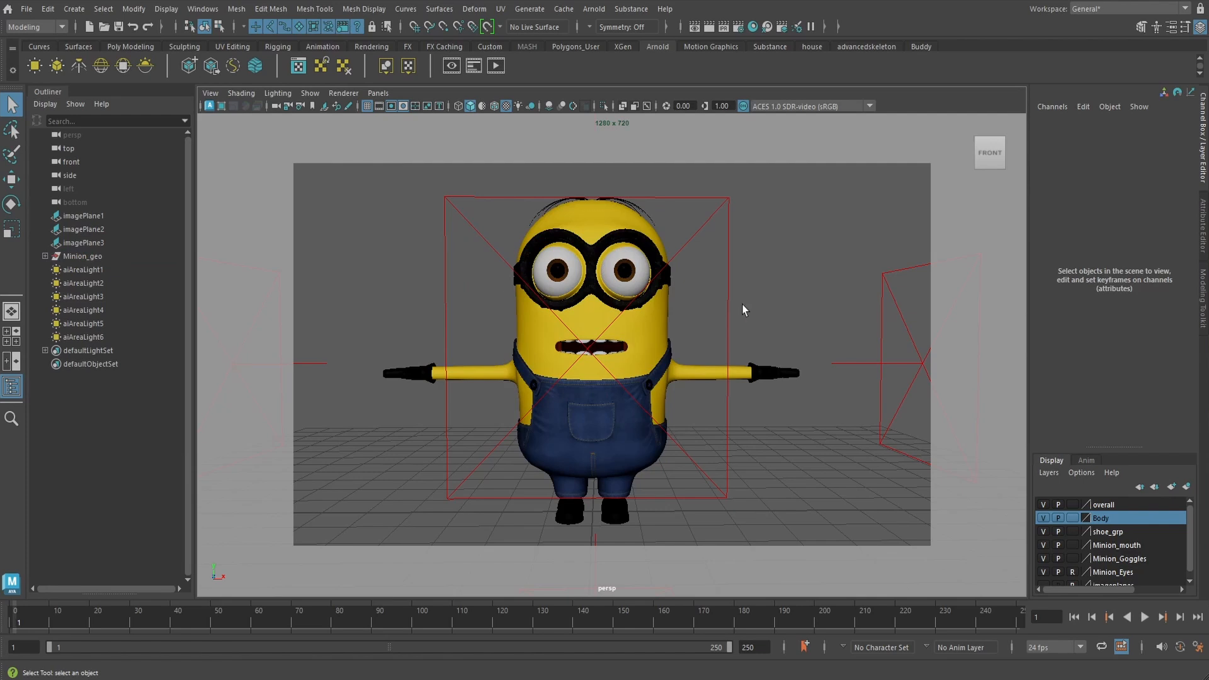
Render a close-up of the goggles from the Minion's side to check the metal material, then close the render
{"action": "left_click_drag", "start_coordinate": [757, 273], "coordinate": [650, 259], "text": "alt"}
{"action": "scroll", "coordinate": [693, 253], "scroll_direction": "up", "scroll_amount": 3}
{"action": "middle_click_drag", "start_coordinate": [649, 259], "coordinate": [655, 351], "text": "alt"}
{"action": "scroll", "coordinate": [660, 338], "scroll_direction": "up", "scroll_amount": 4}
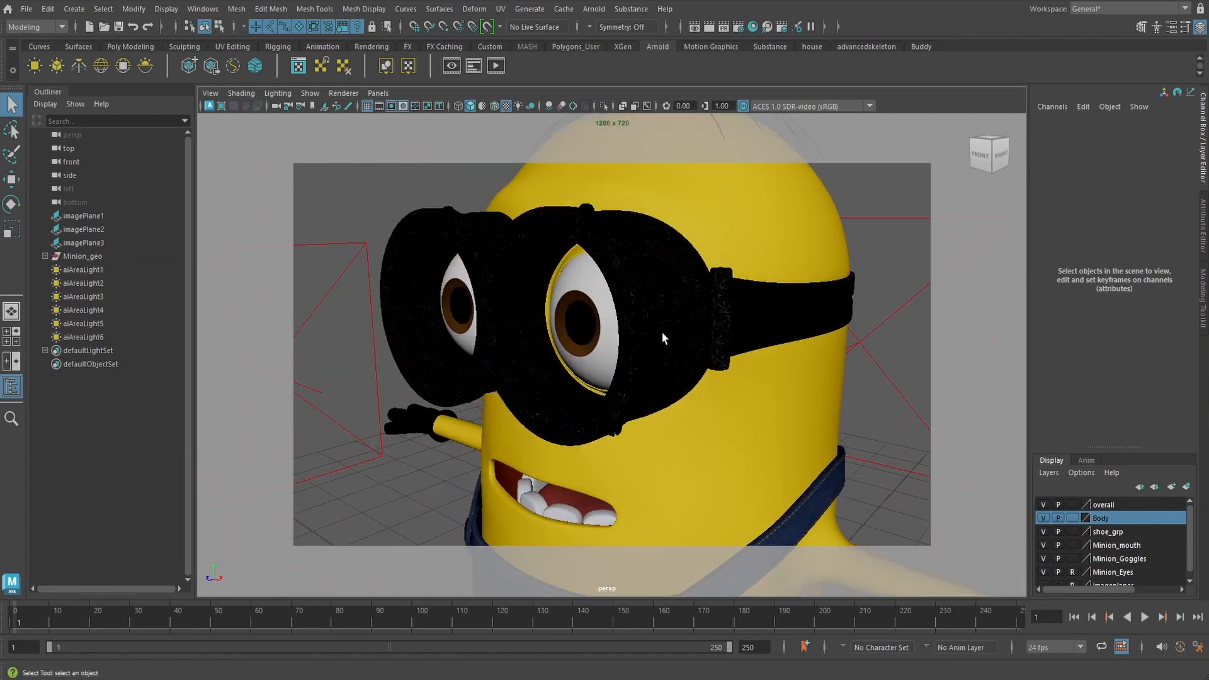
{"action": "mouse_move", "coordinate": [662, 334]}
{"action": "left_mouse_down", "text": "alt"}
{"action": "mouse_move", "coordinate": [641, 356]}
{"action": "mouse_move", "coordinate": [642, 323]}
{"action": "mouse_move", "coordinate": [647, 346]}
{"action": "mouse_move", "coordinate": [655, 339]}
{"action": "left_mouse_up", "text": "alt"}
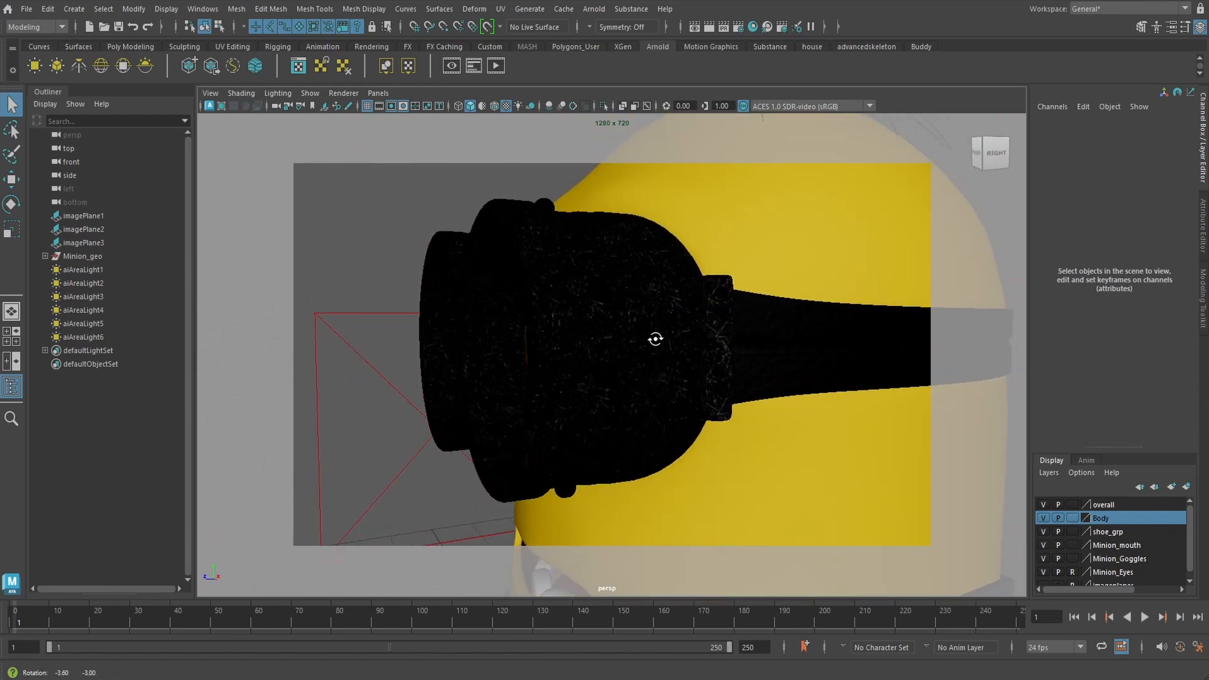
{"action": "left_click", "coordinate": [712, 28]}
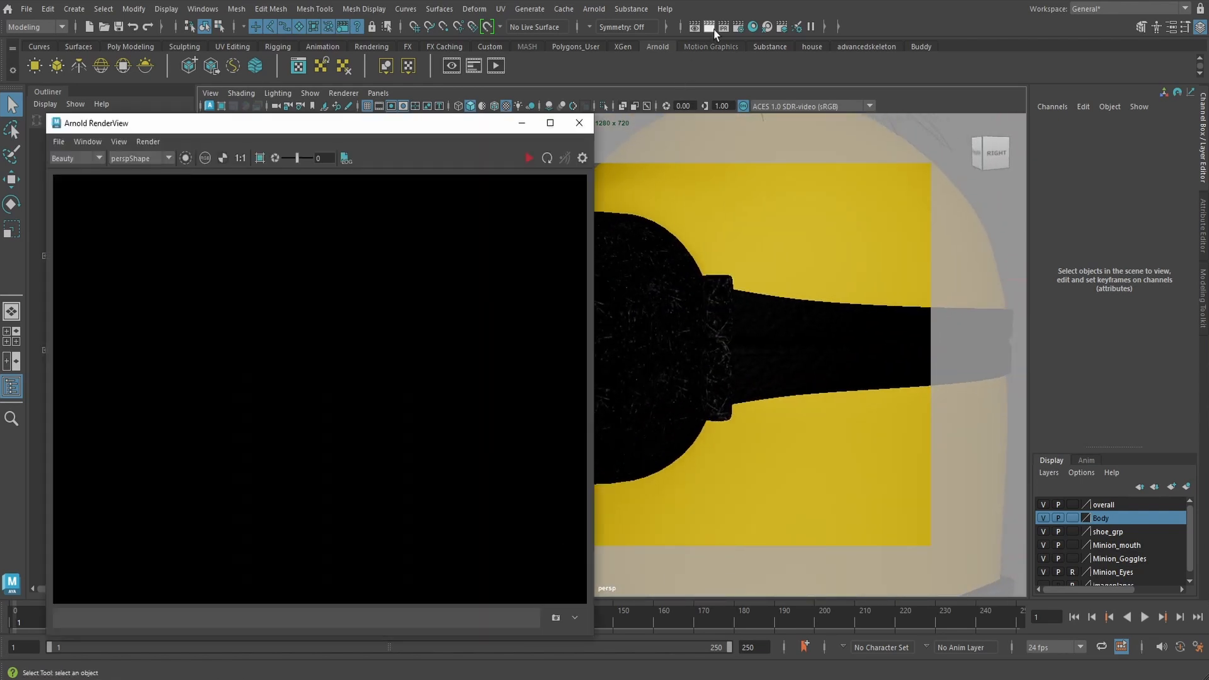
{"action": "left_click_drag", "start_coordinate": [407, 129], "coordinate": [439, 129]}
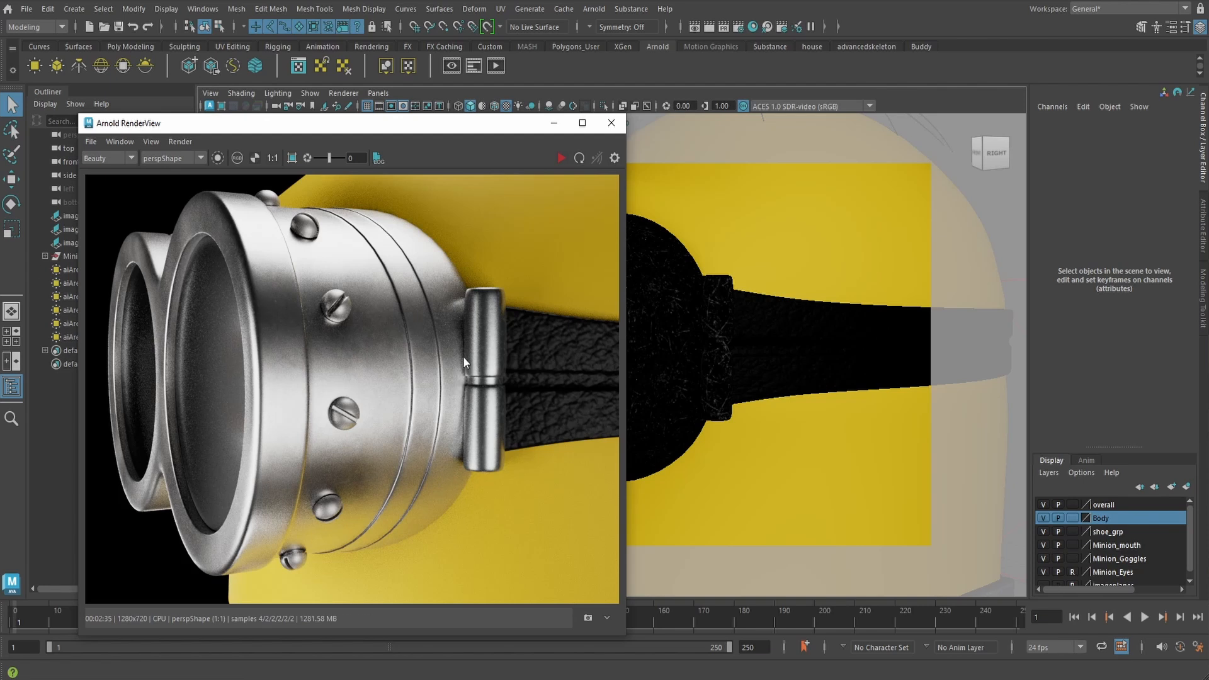
{"action": "left_click", "coordinate": [611, 123]}
Render a tighter side view of the goggle strap and its metal clasp to check the leather, then close the render
{"action": "scroll", "coordinate": [638, 294], "scroll_direction": "up", "scroll_amount": 3}
{"action": "scroll", "coordinate": [635, 294], "scroll_direction": "up", "scroll_amount": 3}
{"action": "left_click_drag", "start_coordinate": [635, 294], "coordinate": [618, 319], "text": "alt"}
{"action": "scroll", "coordinate": [594, 315], "scroll_direction": "up", "scroll_amount": 2}
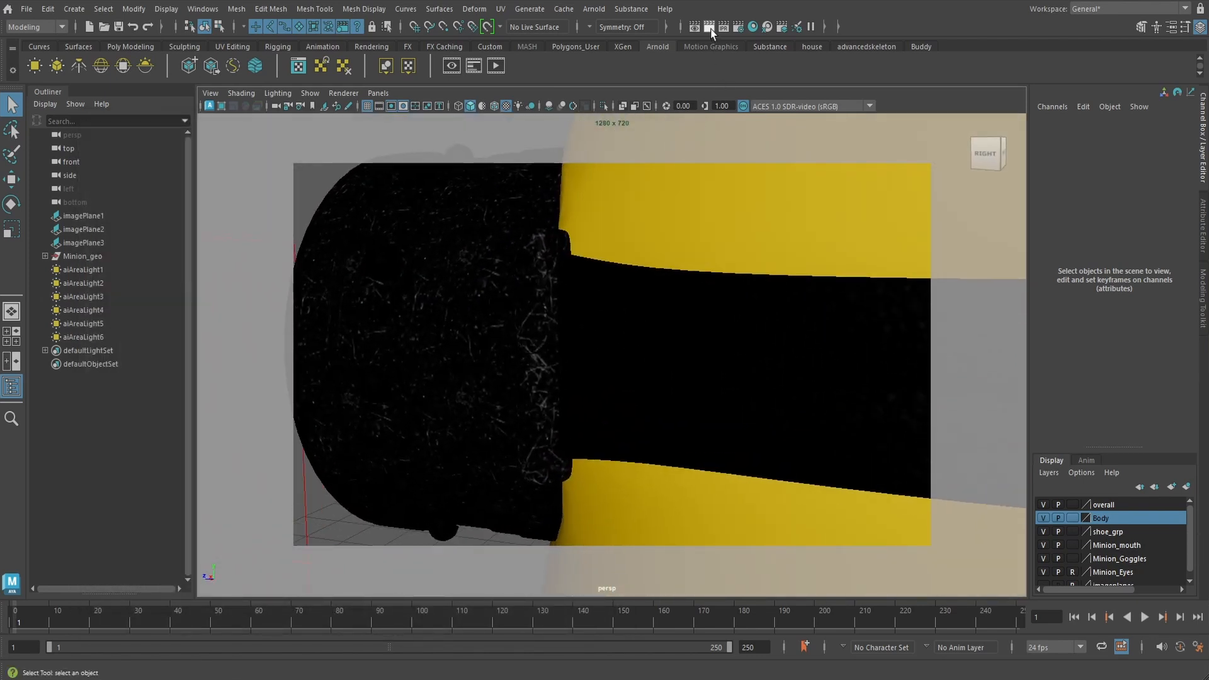
{"action": "left_click", "coordinate": [709, 28]}
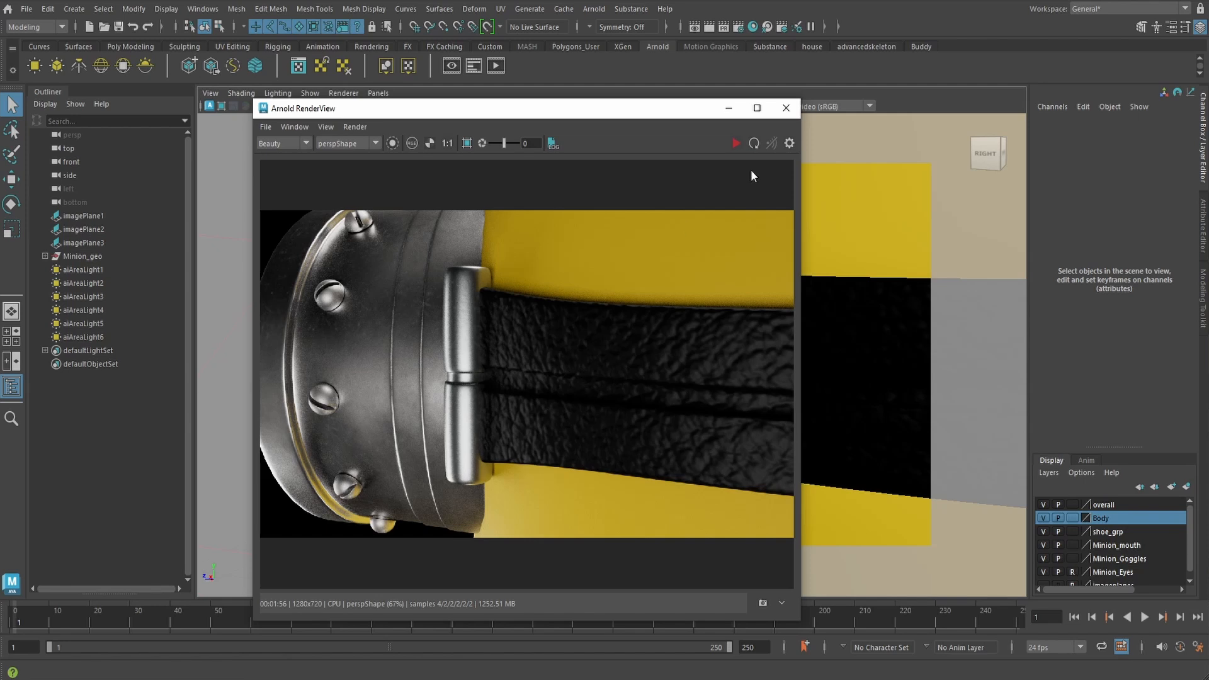
{"action": "left_click", "coordinate": [790, 111]}
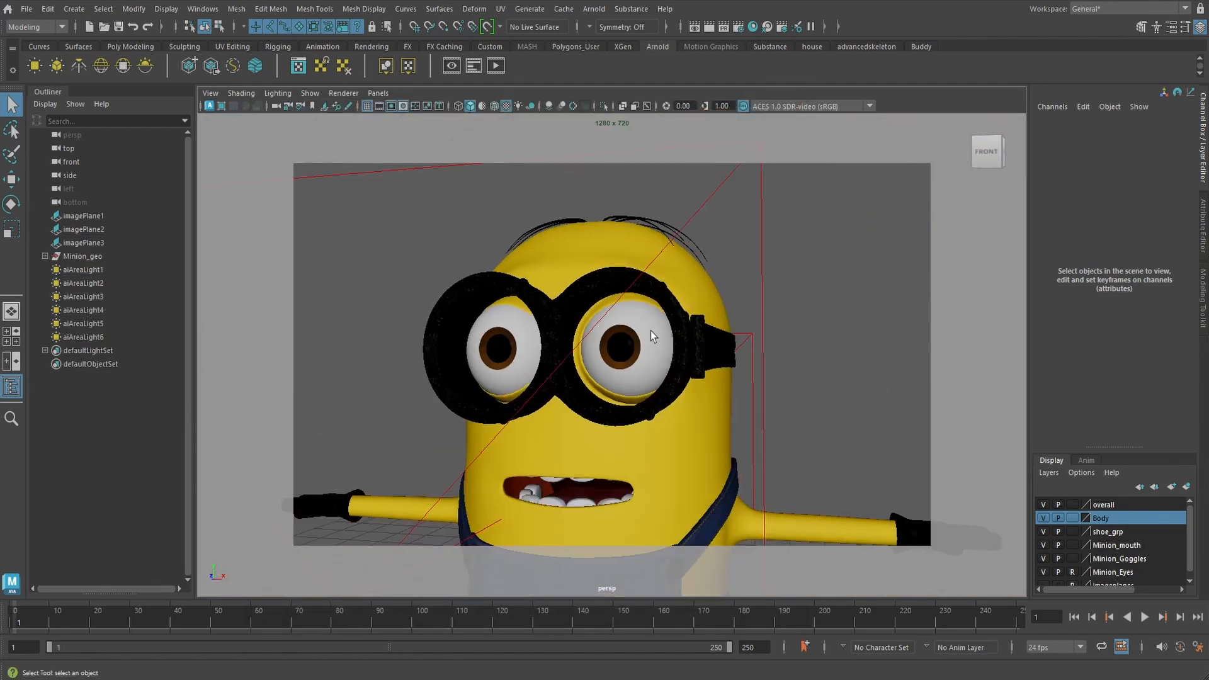
Bring the whole Minion back into a centered front-on view within the resolution gate
{"action": "left_click_drag", "start_coordinate": [651, 332], "coordinate": [660, 339], "text": "alt"}
{"action": "scroll", "coordinate": [661, 340], "scroll_direction": "down", "scroll_amount": 4}
{"action": "middle_click_drag", "start_coordinate": [661, 340], "coordinate": [689, 277], "text": "alt"}
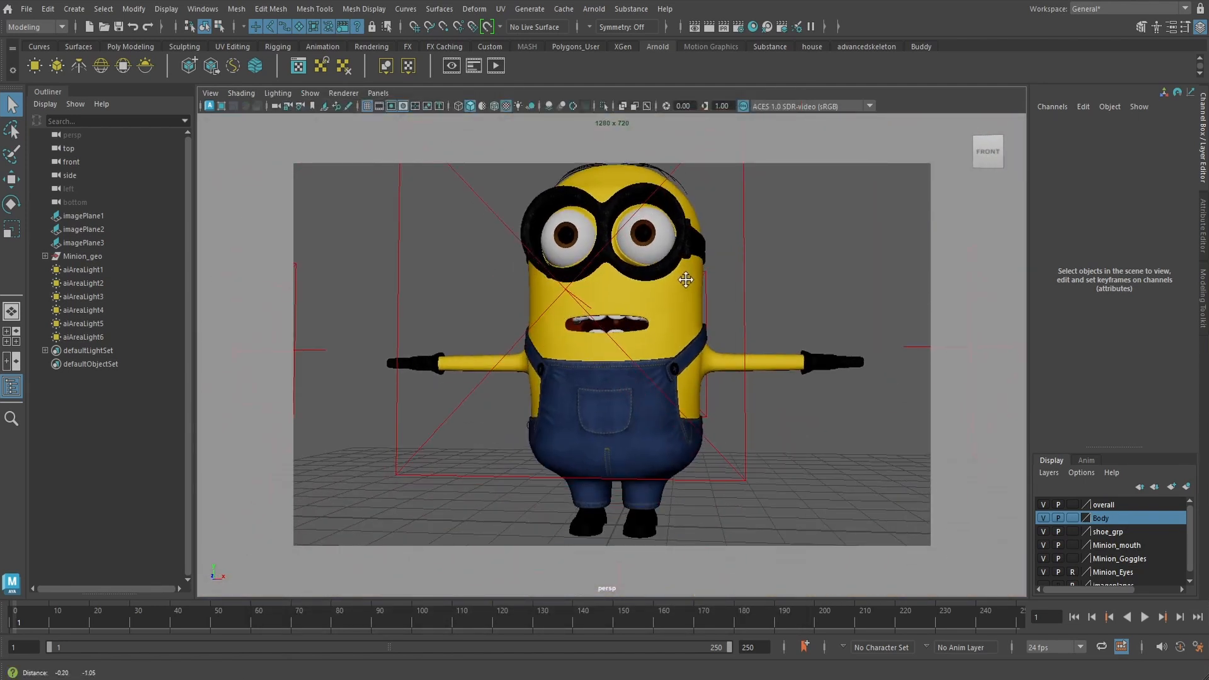
{"action": "left_click_drag", "start_coordinate": [688, 278], "coordinate": [678, 296], "text": "alt"}
{"action": "middle_click_drag", "start_coordinate": [678, 296], "coordinate": [678, 307], "text": "alt"}
{"action": "scroll", "coordinate": [671, 301], "scroll_direction": "down", "scroll_amount": 1}
{"action": "left_click_drag", "start_coordinate": [668, 296], "coordinate": [672, 297], "text": "alt"}
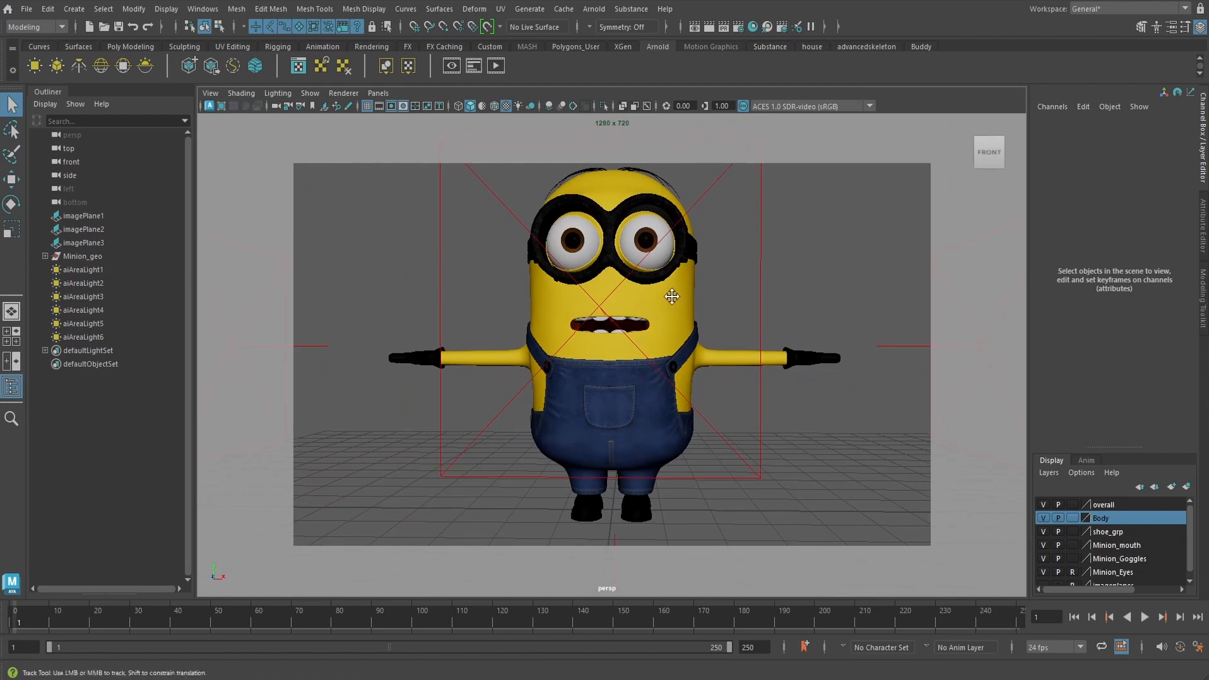
{"action": "middle_click_drag", "start_coordinate": [672, 296], "coordinate": [666, 307], "text": "alt"}
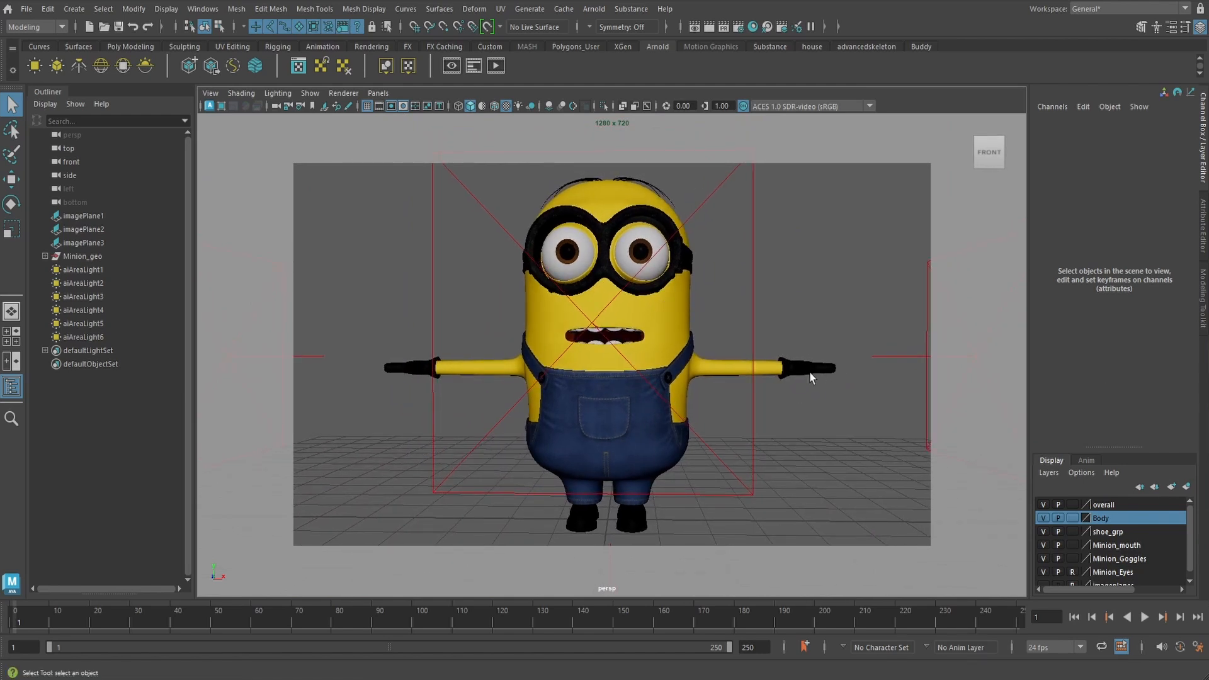
Render a close-up of the Minion's left glove and enlarge the image to examine the glove material
{"action": "left_click_drag", "start_coordinate": [805, 376], "coordinate": [697, 375], "text": "alt"}
{"action": "middle_click_drag", "start_coordinate": [697, 375], "coordinate": [620, 360], "text": "alt"}
{"action": "scroll", "coordinate": [620, 361], "scroll_direction": "up", "scroll_amount": 6}
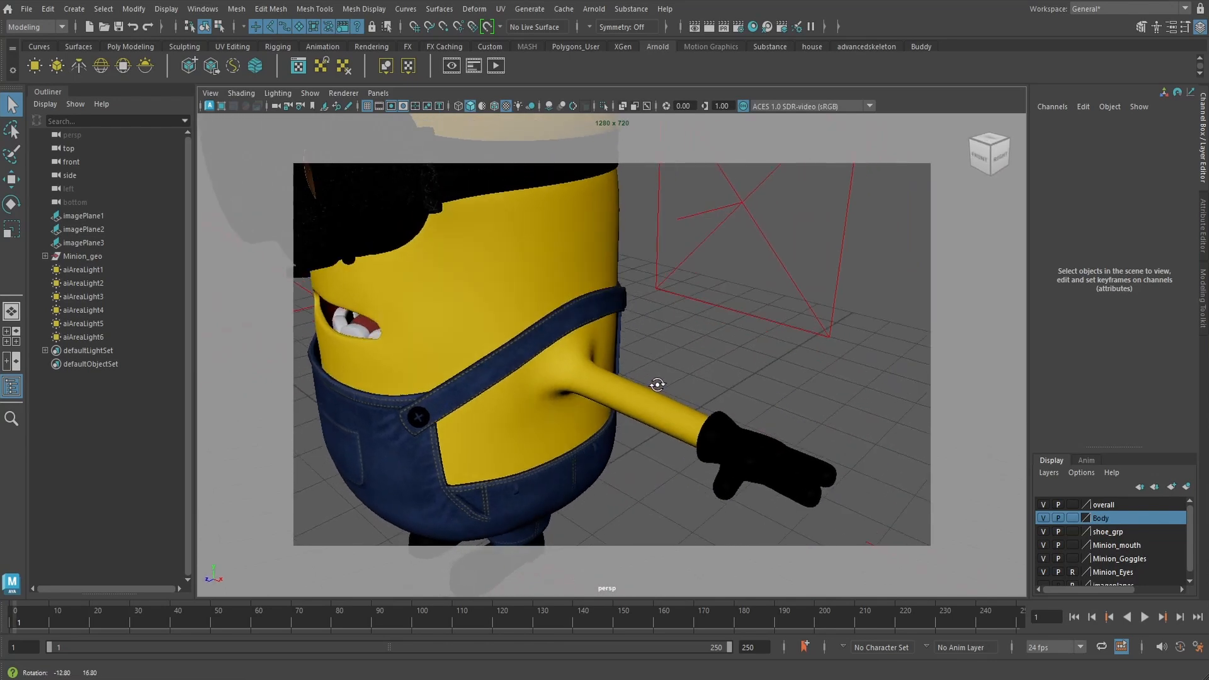
{"action": "scroll", "coordinate": [631, 338], "scroll_direction": "up", "scroll_amount": 4}
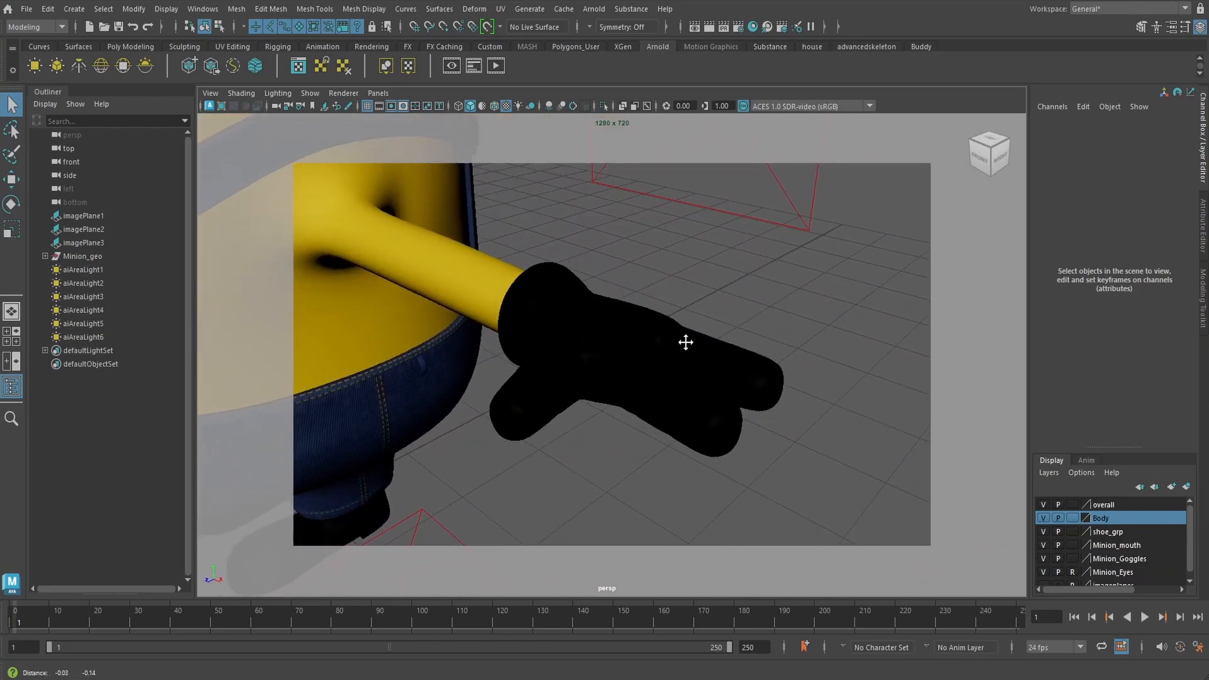
{"action": "scroll", "coordinate": [685, 335], "scroll_direction": "down", "scroll_amount": 3}
{"action": "scroll", "coordinate": [685, 335], "scroll_direction": "up", "scroll_amount": 3}
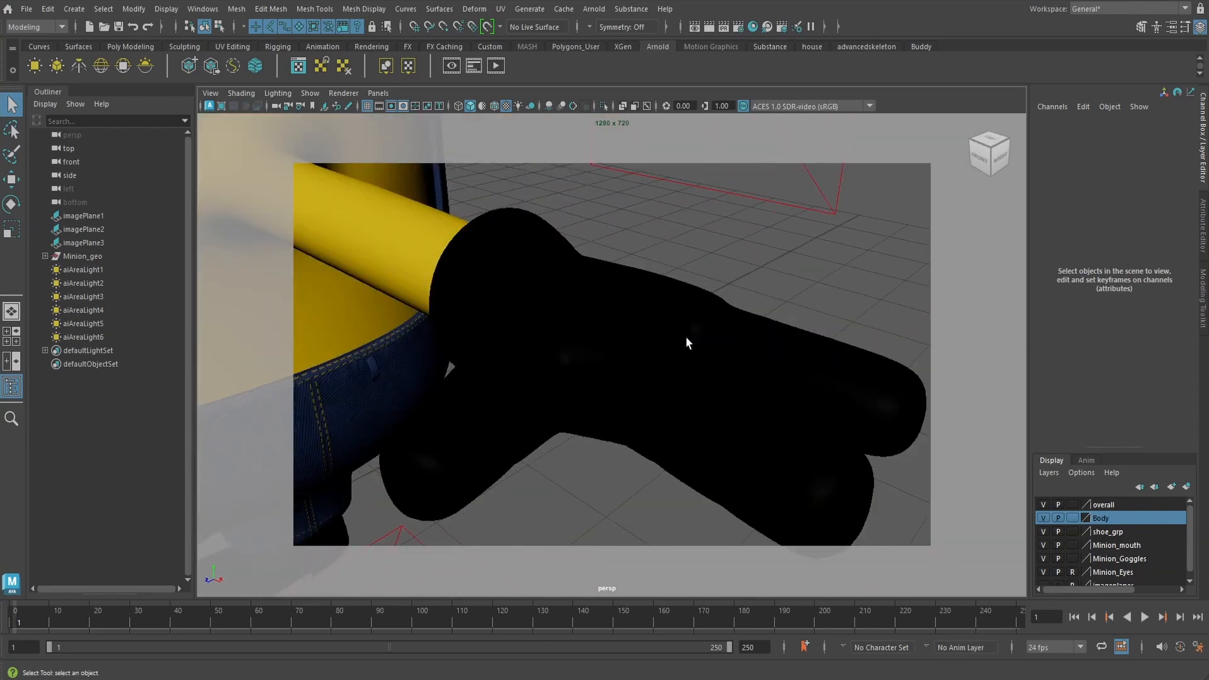
{"action": "left_click", "coordinate": [710, 27]}
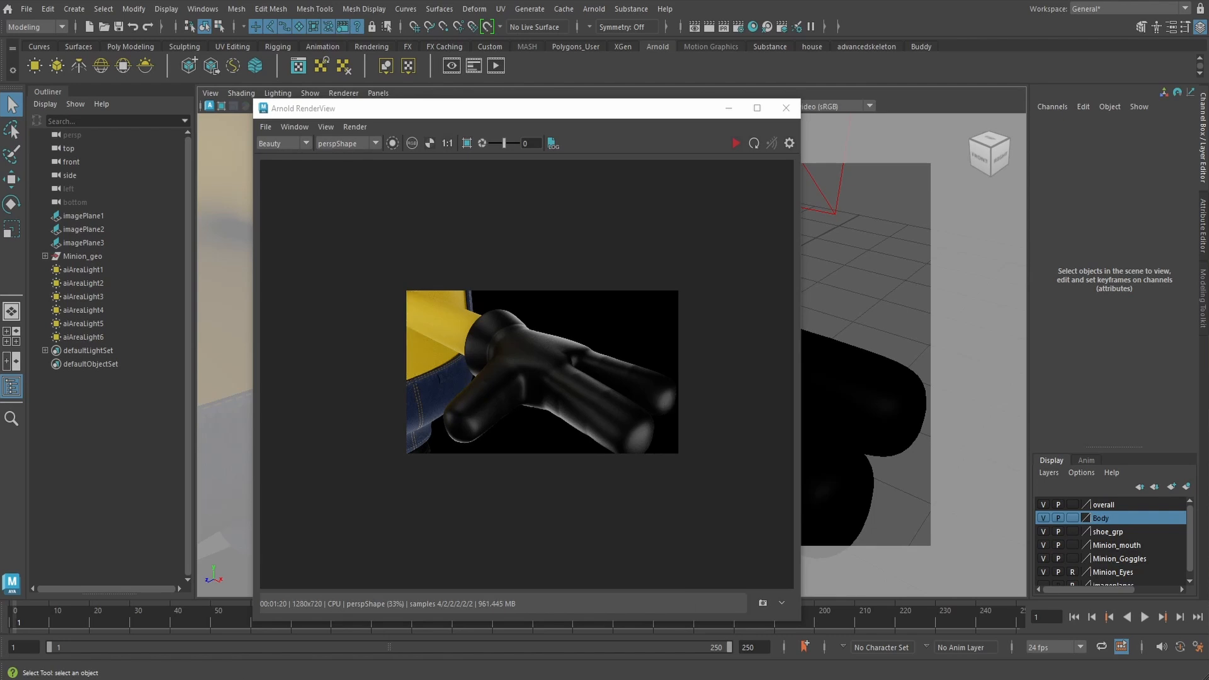
{"action": "scroll", "coordinate": [612, 383], "scroll_direction": "up", "scroll_amount": 5}
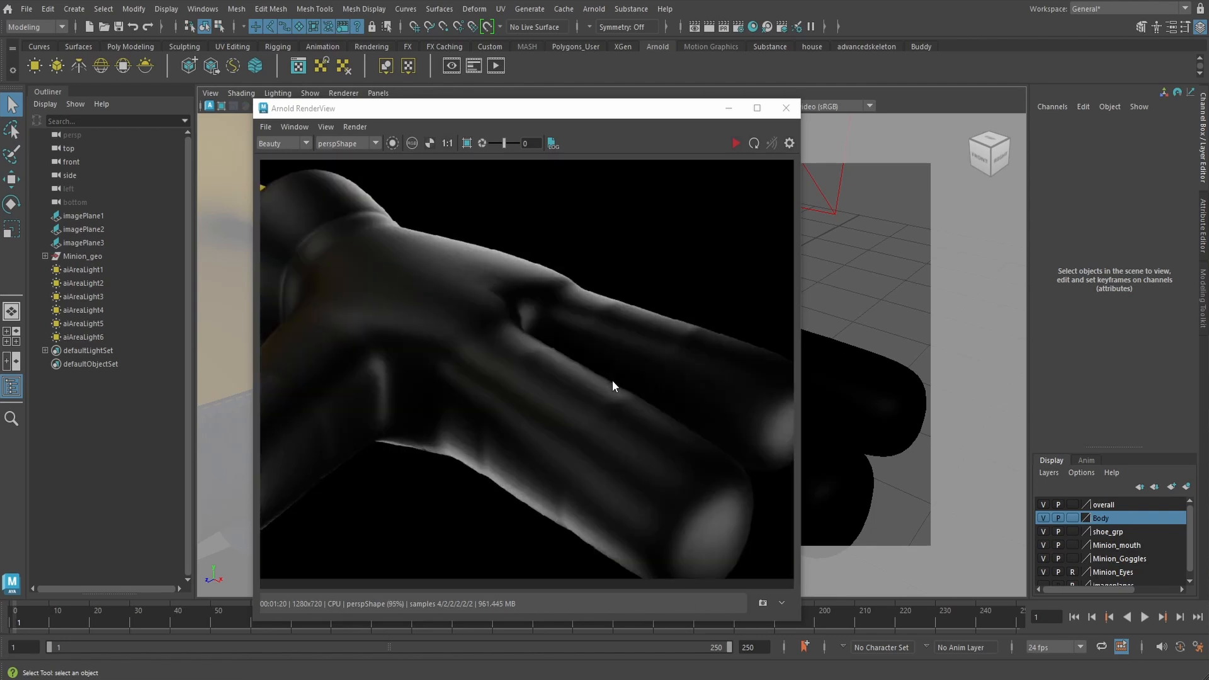
Close the glove render, then render a close-up of the overall's strap button, check its material and close the render
{"action": "scroll", "coordinate": [612, 385], "scroll_direction": "down", "scroll_amount": 3}
{"action": "left_click", "coordinate": [786, 108]}
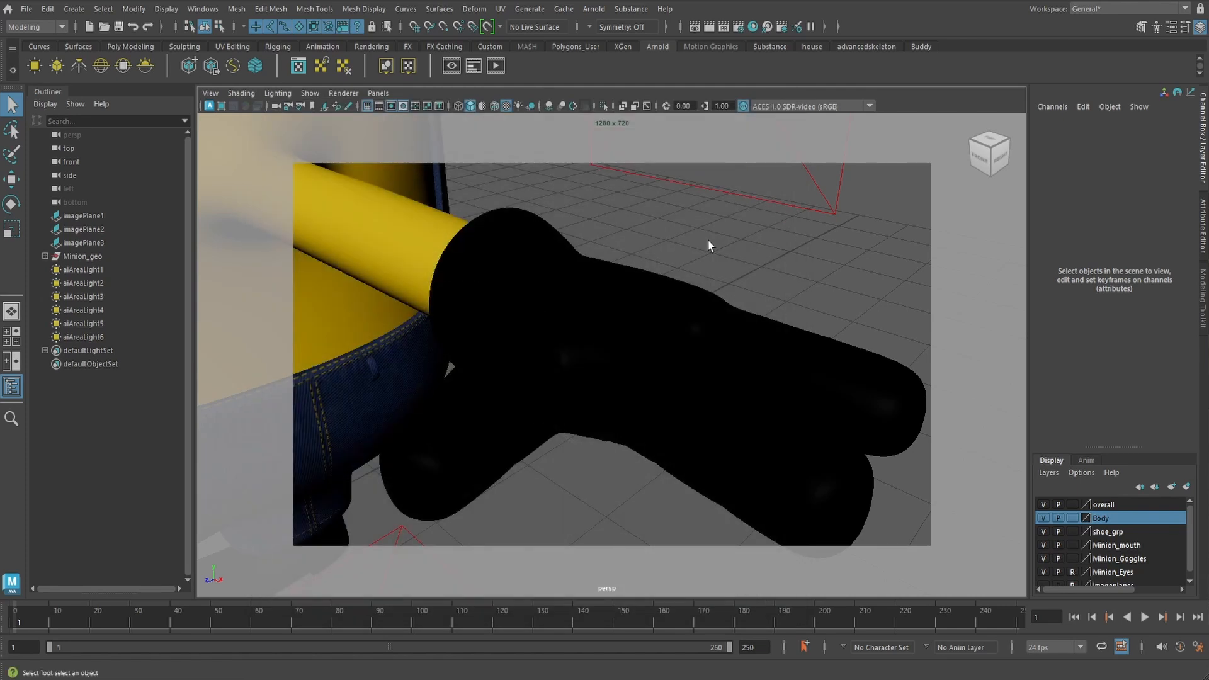
{"action": "scroll", "coordinate": [524, 347], "scroll_direction": "down", "scroll_amount": 10}
{"action": "left_click_drag", "start_coordinate": [503, 353], "coordinate": [523, 310], "text": "alt"}
{"action": "middle_click_drag", "start_coordinate": [523, 310], "coordinate": [613, 386], "text": "alt"}
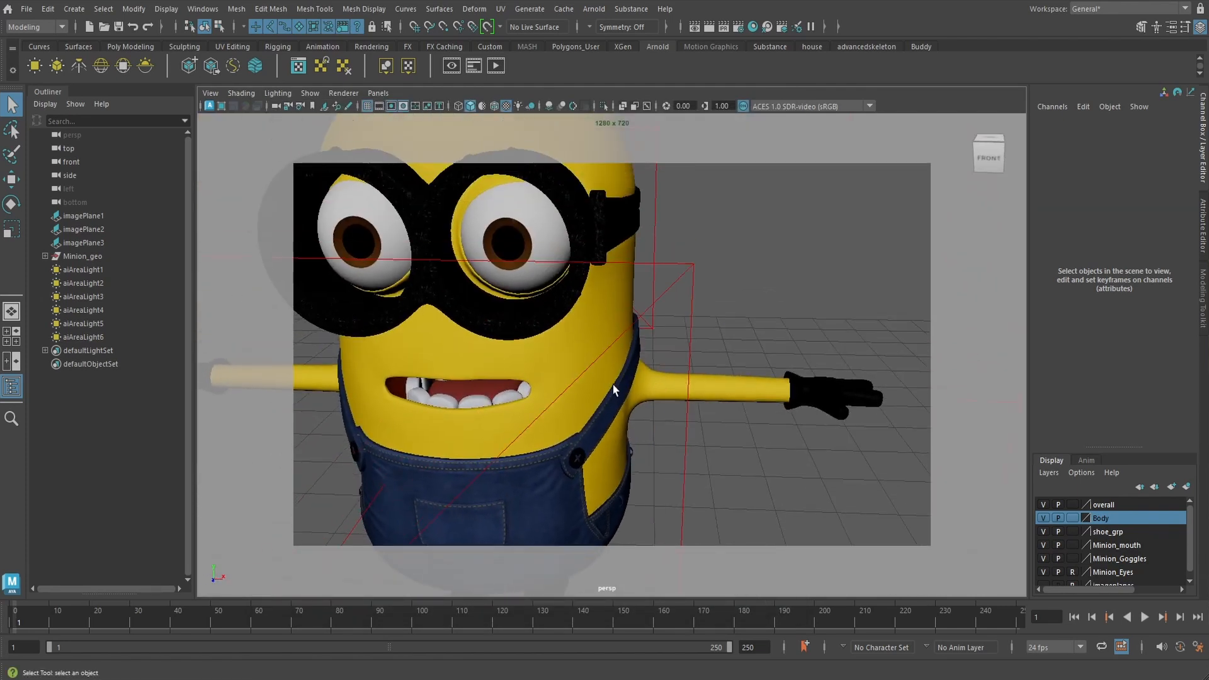
{"action": "mouse_move", "coordinate": [574, 278]}
{"action": "left_mouse_down", "text": "alt"}
{"action": "mouse_move", "coordinate": [580, 258]}
{"action": "mouse_move", "coordinate": [580, 283]}
{"action": "left_mouse_up", "text": "alt"}
{"action": "scroll", "coordinate": [580, 380], "scroll_direction": "up", "scroll_amount": 6}
{"action": "left_click", "coordinate": [685, 327]}
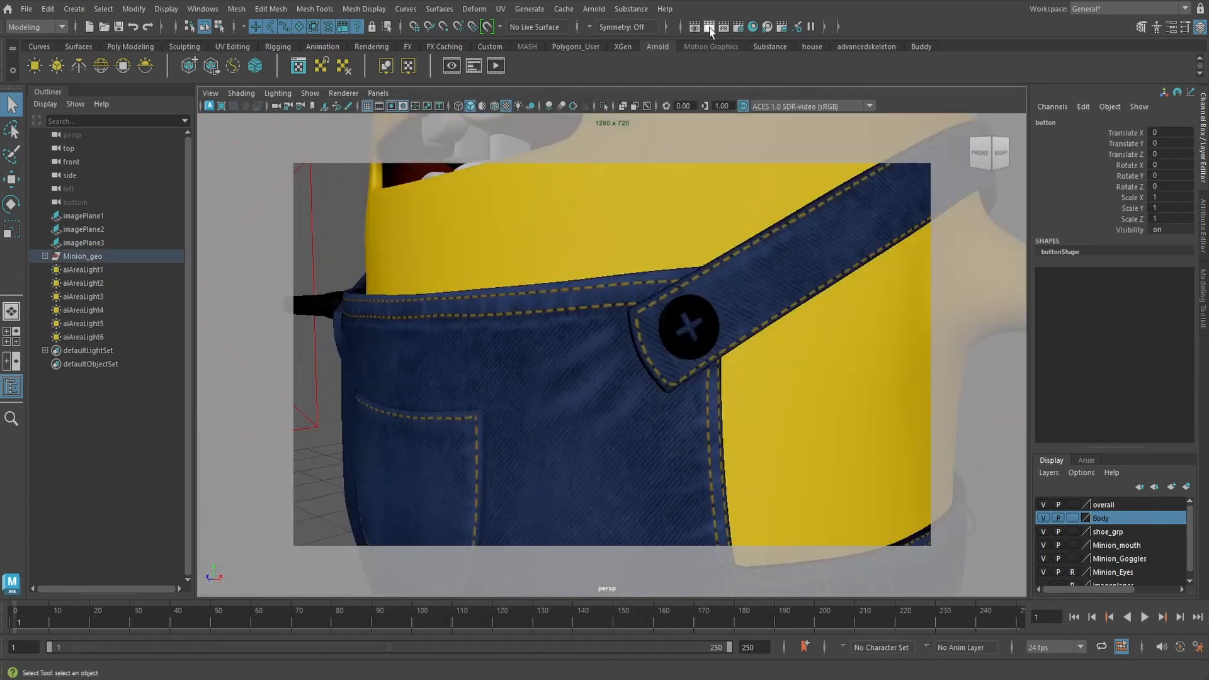
{"action": "left_click", "coordinate": [709, 27]}
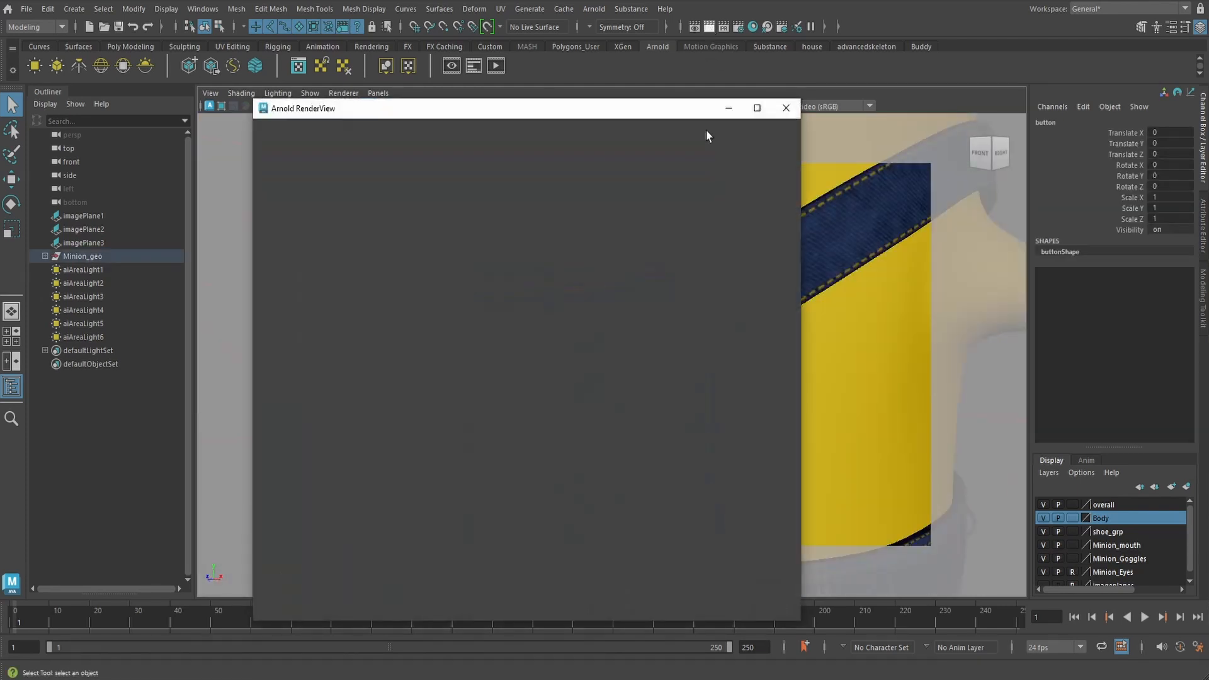
{"action": "scroll", "coordinate": [616, 368], "scroll_direction": "up", "scroll_amount": 2}
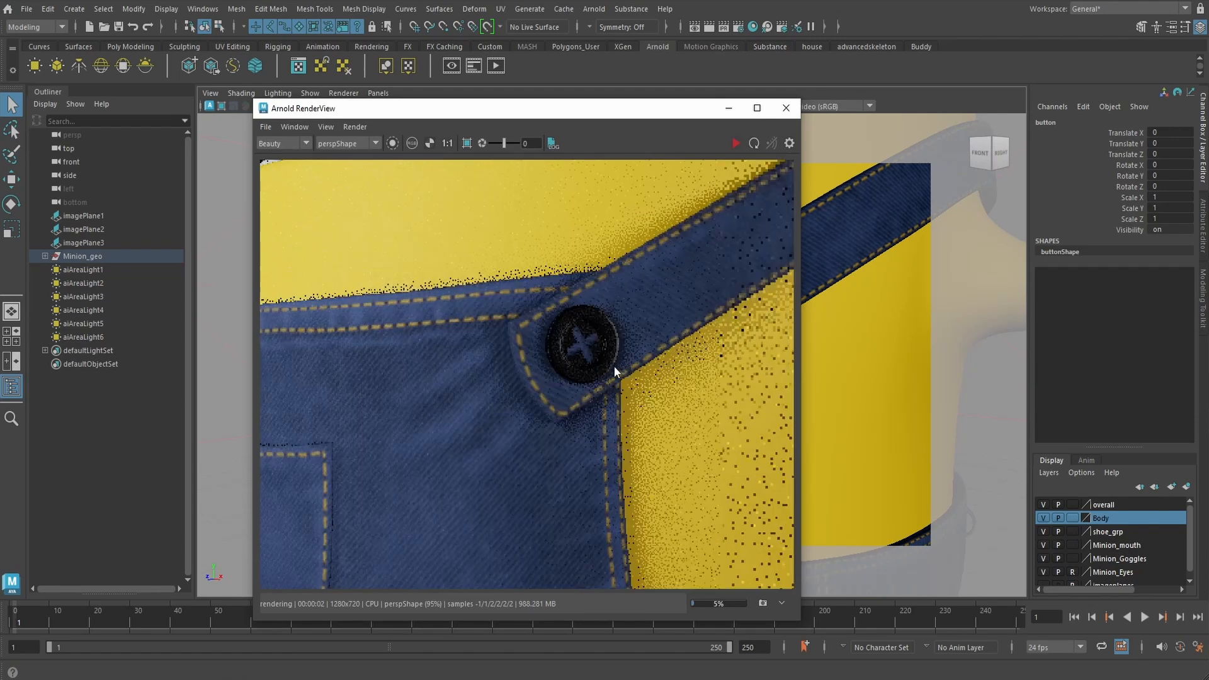
{"action": "scroll", "coordinate": [600, 364], "scroll_direction": "up", "scroll_amount": 2}
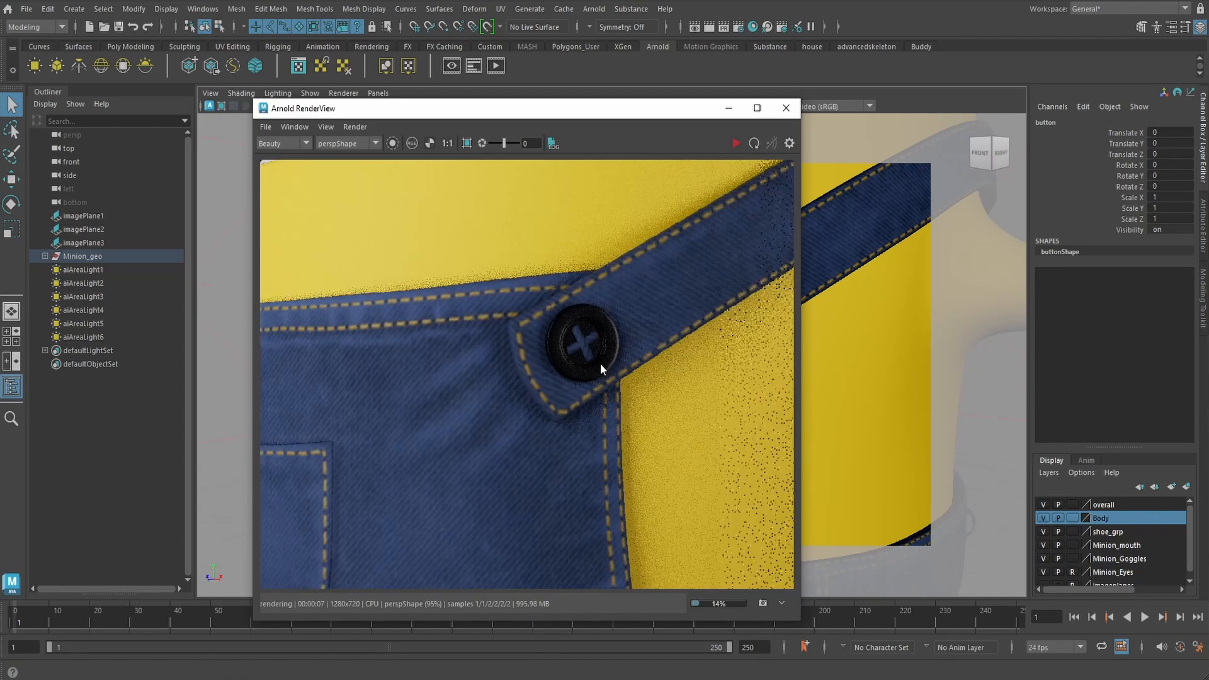
{"action": "scroll", "coordinate": [599, 364], "scroll_direction": "down", "scroll_amount": 3}
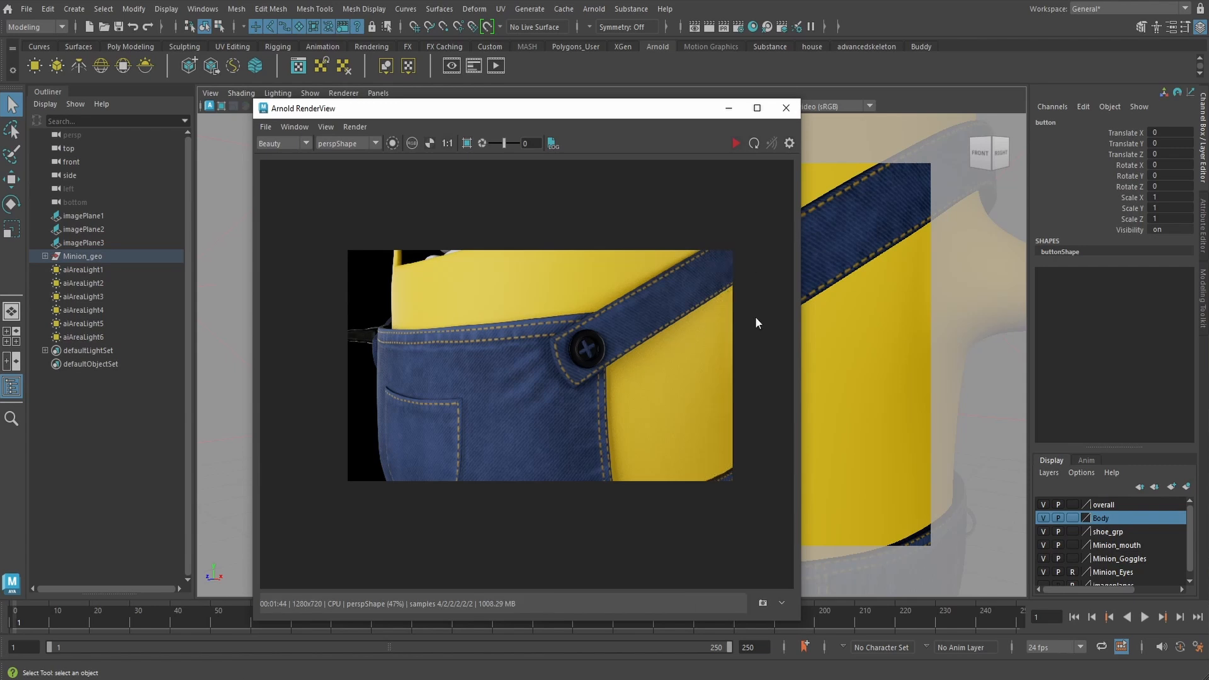
{"action": "left_click", "coordinate": [786, 108]}
Render a front close-up of the Minion's mouth to check the teeth and skin, then close the render
{"action": "left_click_drag", "start_coordinate": [669, 289], "coordinate": [685, 351], "text": "alt"}
{"action": "scroll", "coordinate": [658, 319], "scroll_direction": "up", "scroll_amount": 3}
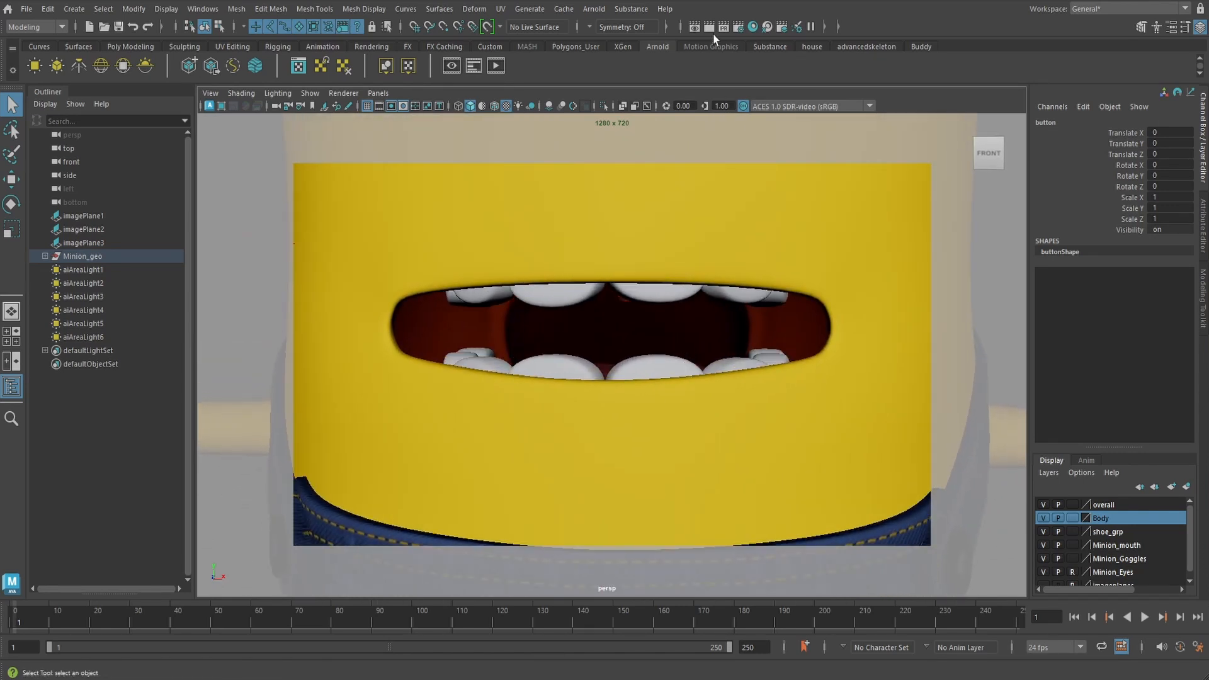
{"action": "left_click", "coordinate": [709, 27]}
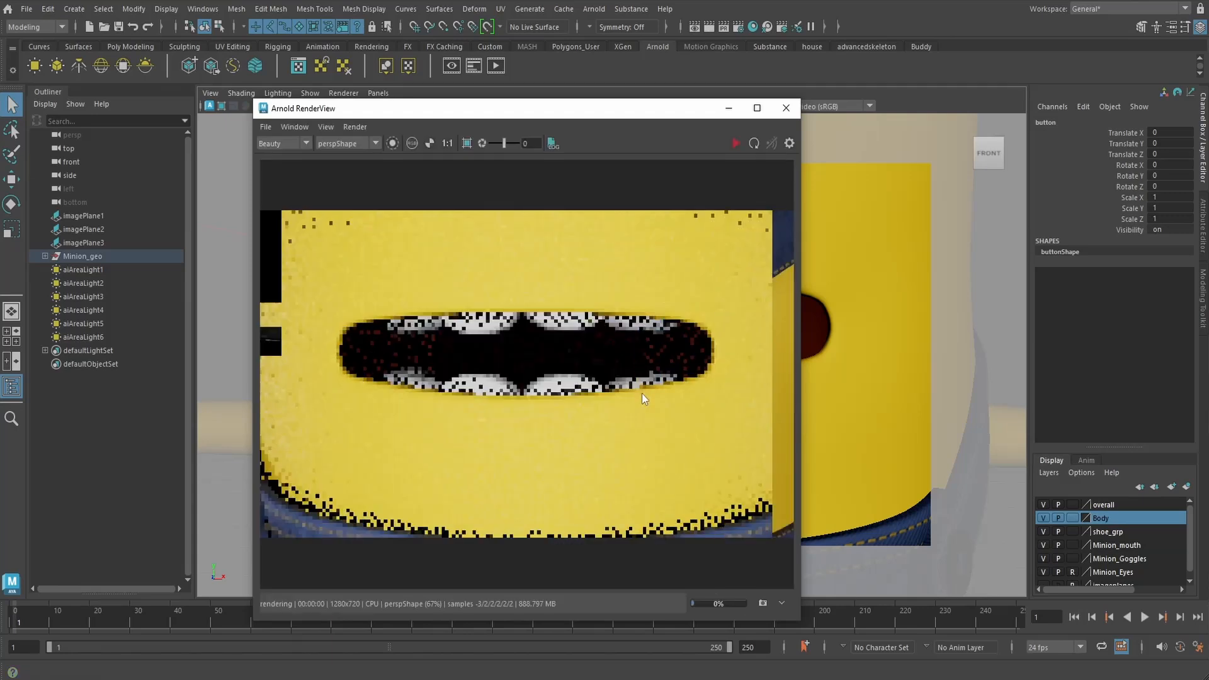
{"action": "scroll", "coordinate": [633, 401], "scroll_direction": "up", "scroll_amount": 2}
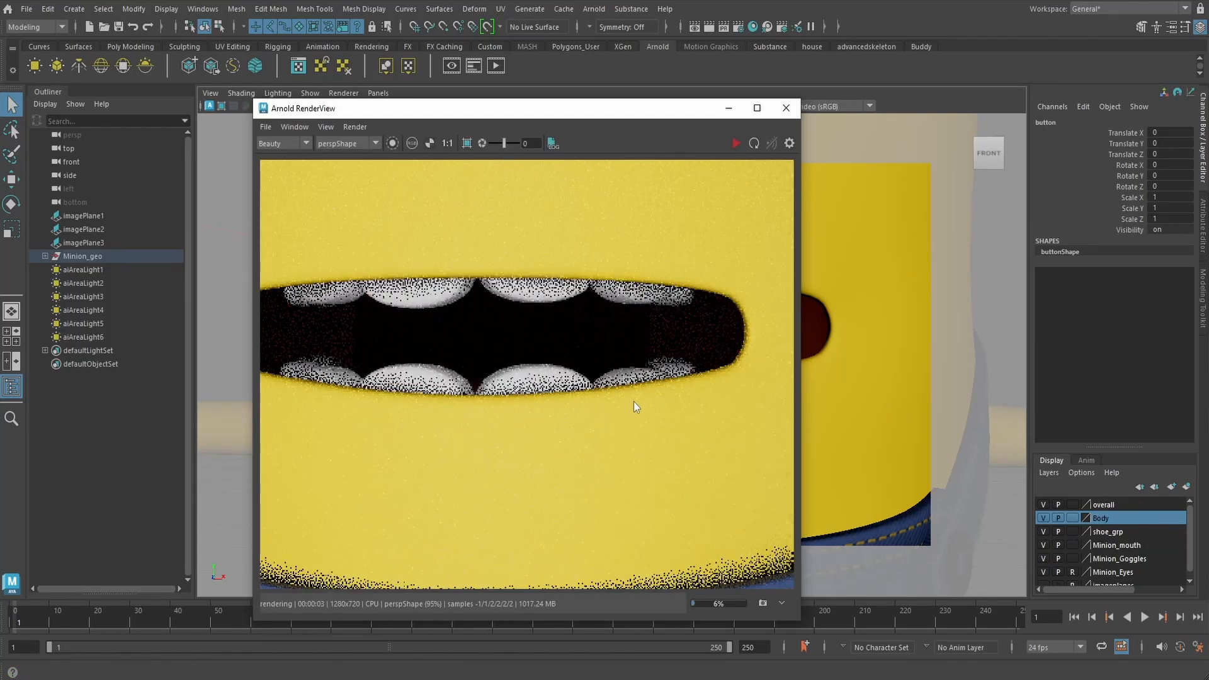
{"action": "scroll", "coordinate": [633, 402], "scroll_direction": "down", "scroll_amount": 2}
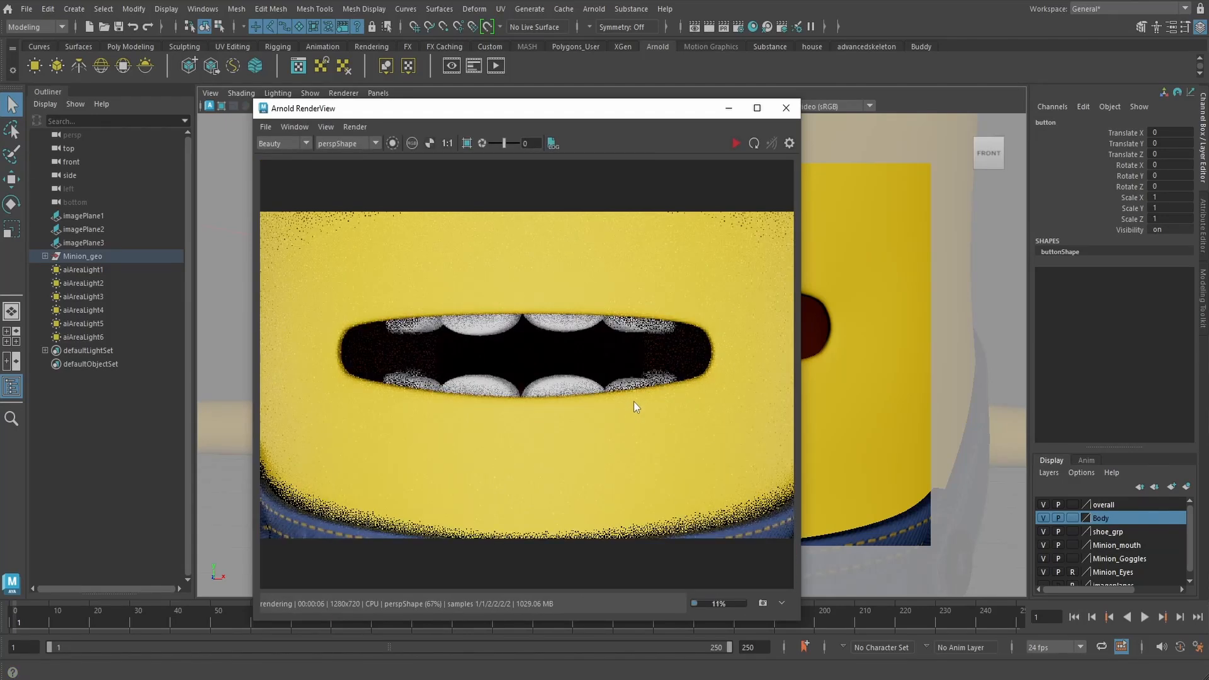
{"action": "scroll", "coordinate": [634, 402], "scroll_direction": "down", "scroll_amount": 2}
{"action": "scroll", "coordinate": [633, 401], "scroll_direction": "up", "scroll_amount": 2}
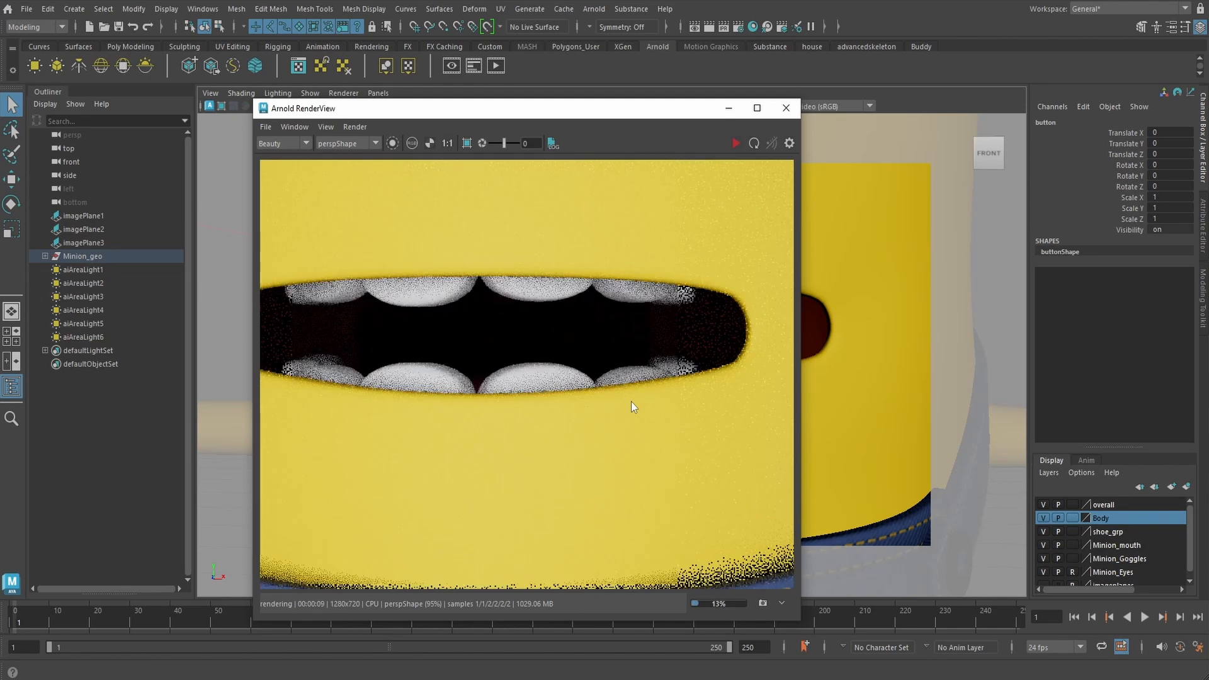
{"action": "scroll", "coordinate": [631, 402], "scroll_direction": "down", "scroll_amount": 2}
{"action": "left_click", "coordinate": [785, 108]}
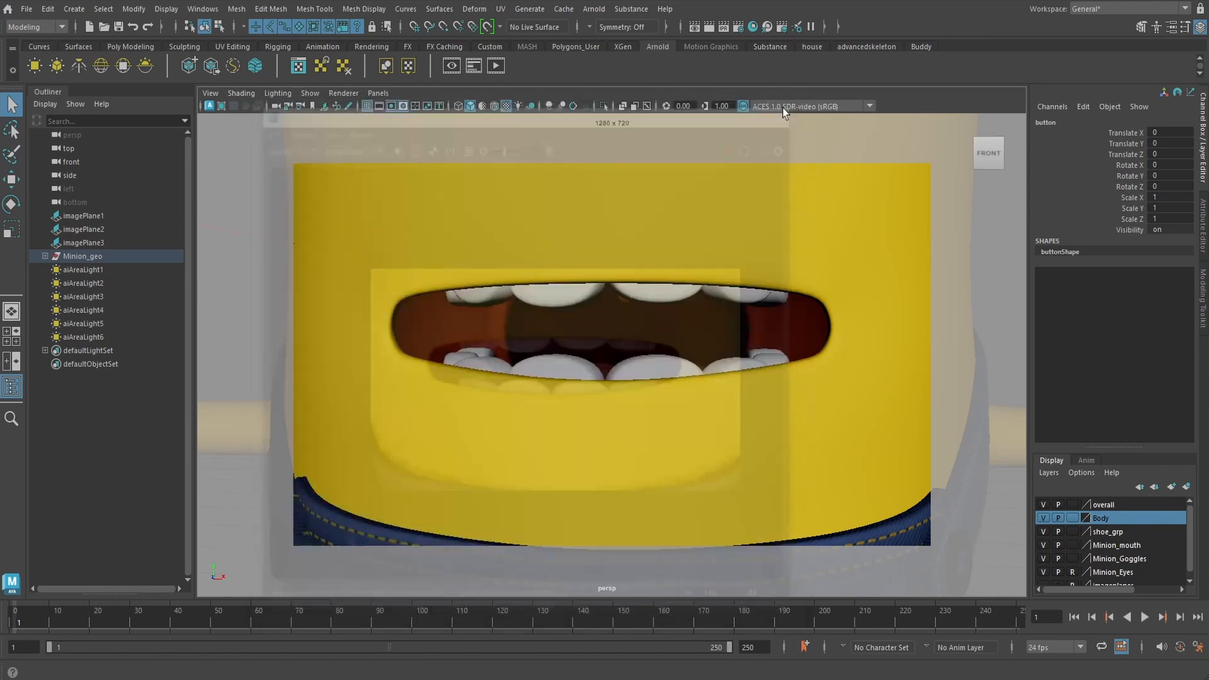
Render an angled close-up of the Minion's shoes and trouser hems to check their materials, then close the render
{"action": "scroll", "coordinate": [754, 377], "scroll_direction": "down", "scroll_amount": 1}
{"action": "middle_click_drag", "start_coordinate": [752, 385], "coordinate": [747, 315], "text": "alt"}
{"action": "scroll", "coordinate": [747, 316], "scroll_direction": "up", "scroll_amount": 4}
{"action": "scroll", "coordinate": [747, 318], "scroll_direction": "down", "scroll_amount": 10}
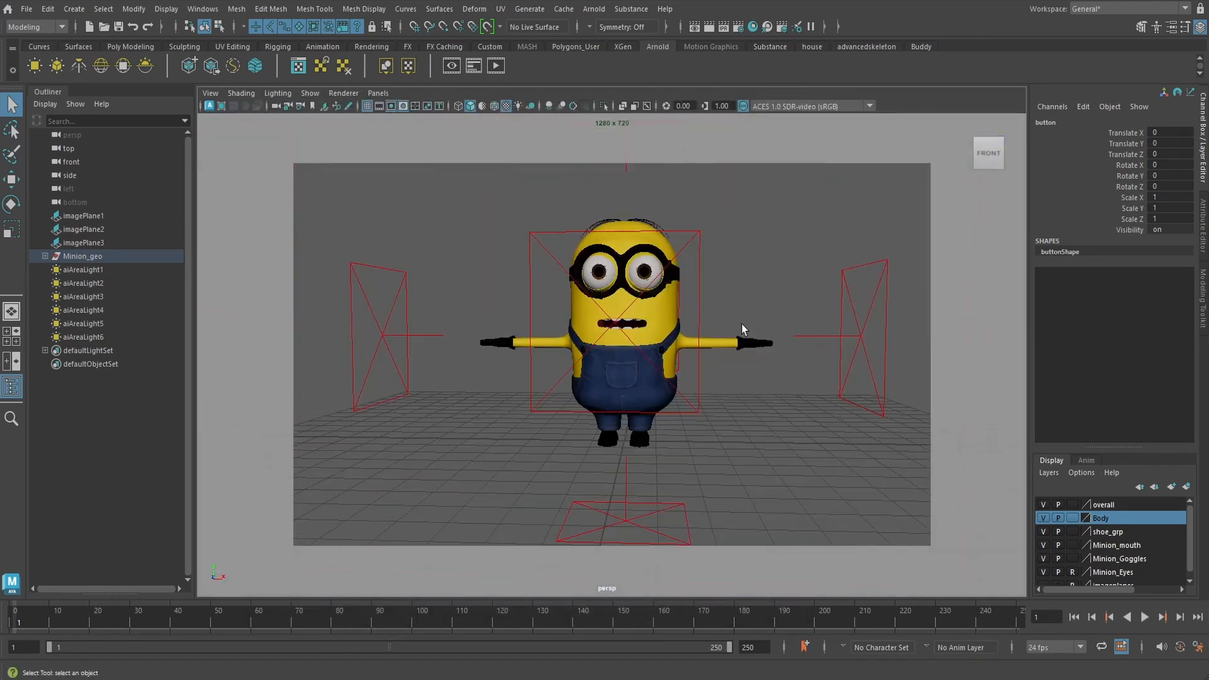
{"action": "left_click_drag", "start_coordinate": [743, 328], "coordinate": [637, 431], "text": "alt"}
{"action": "scroll", "coordinate": [636, 431], "scroll_direction": "up", "scroll_amount": 3}
{"action": "scroll", "coordinate": [638, 436], "scroll_direction": "up", "scroll_amount": 5}
{"action": "middle_click_drag", "start_coordinate": [638, 441], "coordinate": [637, 299], "text": "alt"}
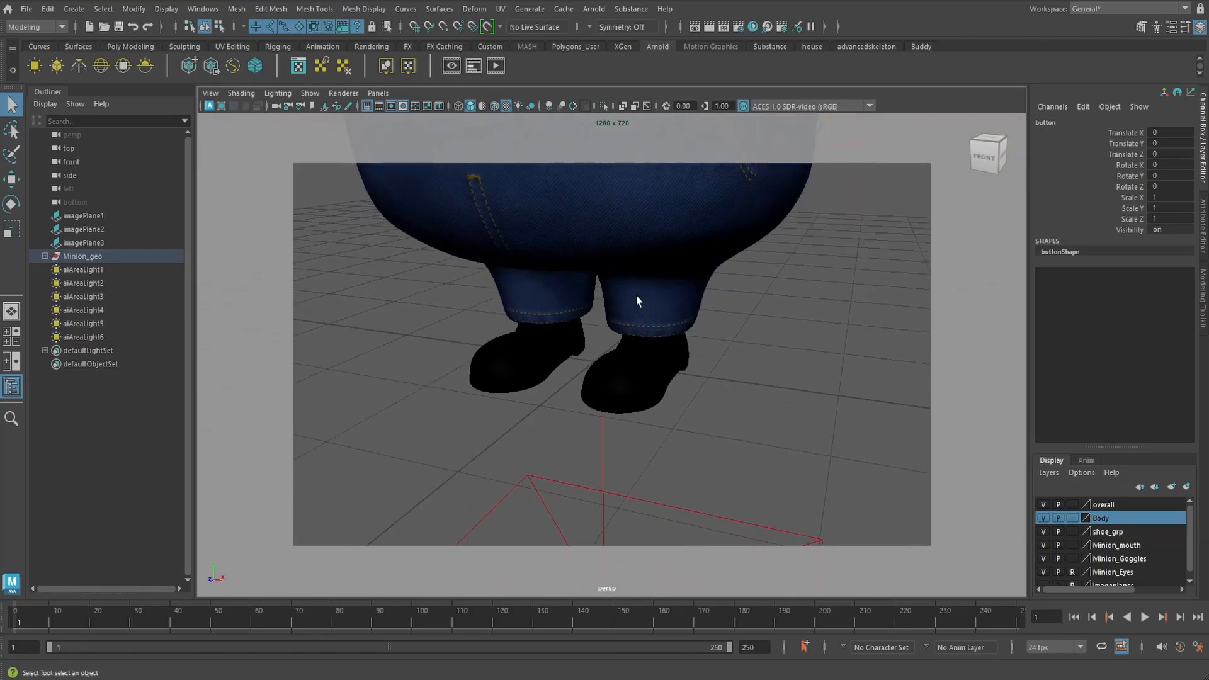
{"action": "scroll", "coordinate": [648, 321], "scroll_direction": "up", "scroll_amount": 3}
{"action": "scroll", "coordinate": [653, 336], "scroll_direction": "down", "scroll_amount": 1}
{"action": "scroll", "coordinate": [674, 350], "scroll_direction": "up", "scroll_amount": 2}
{"action": "scroll", "coordinate": [709, 364], "scroll_direction": "up", "scroll_amount": 1}
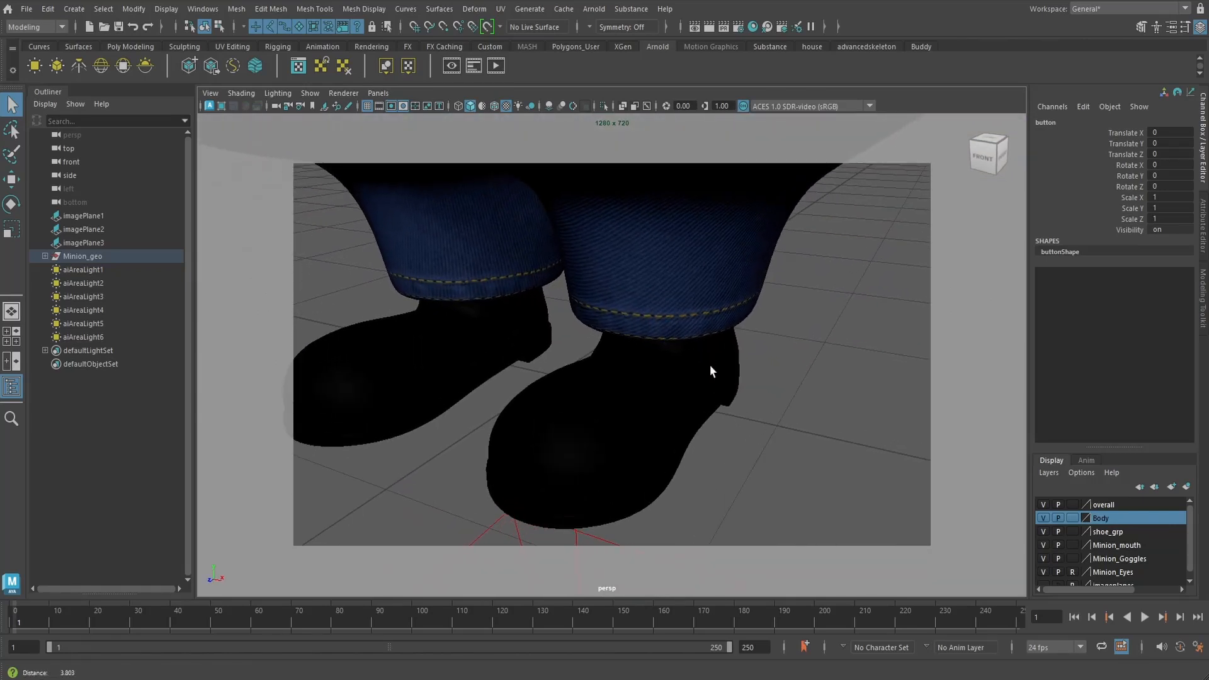
{"action": "left_click", "coordinate": [709, 27]}
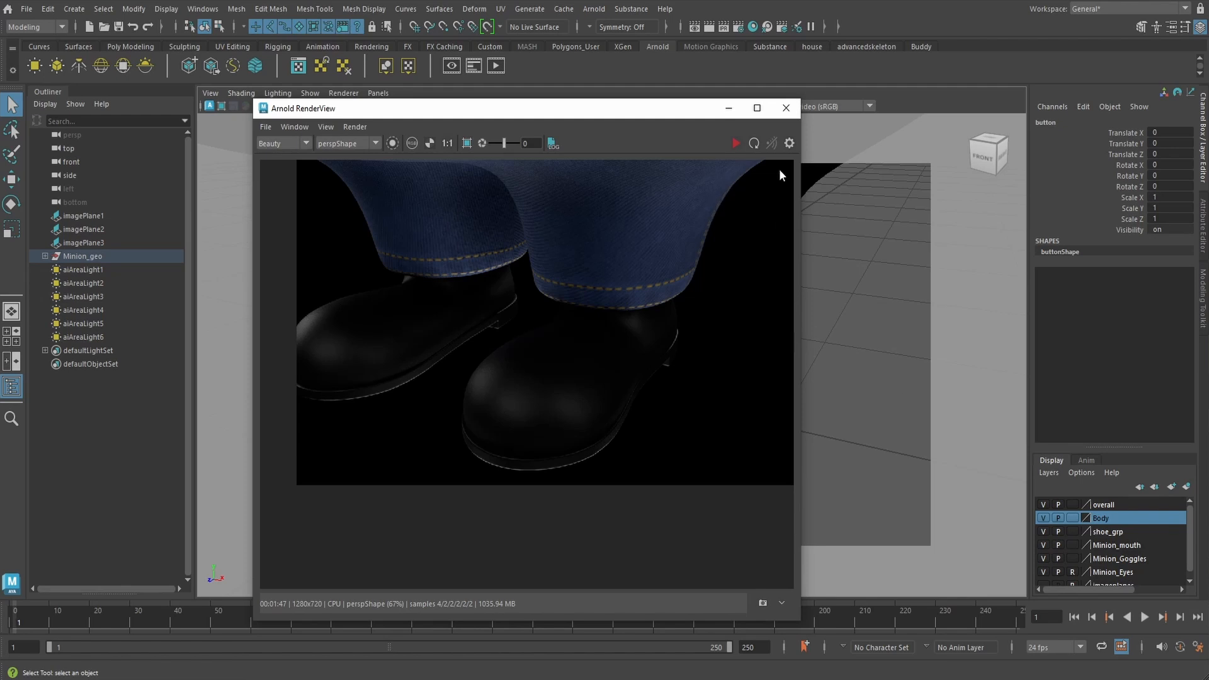
{"action": "left_click", "coordinate": [786, 108]}
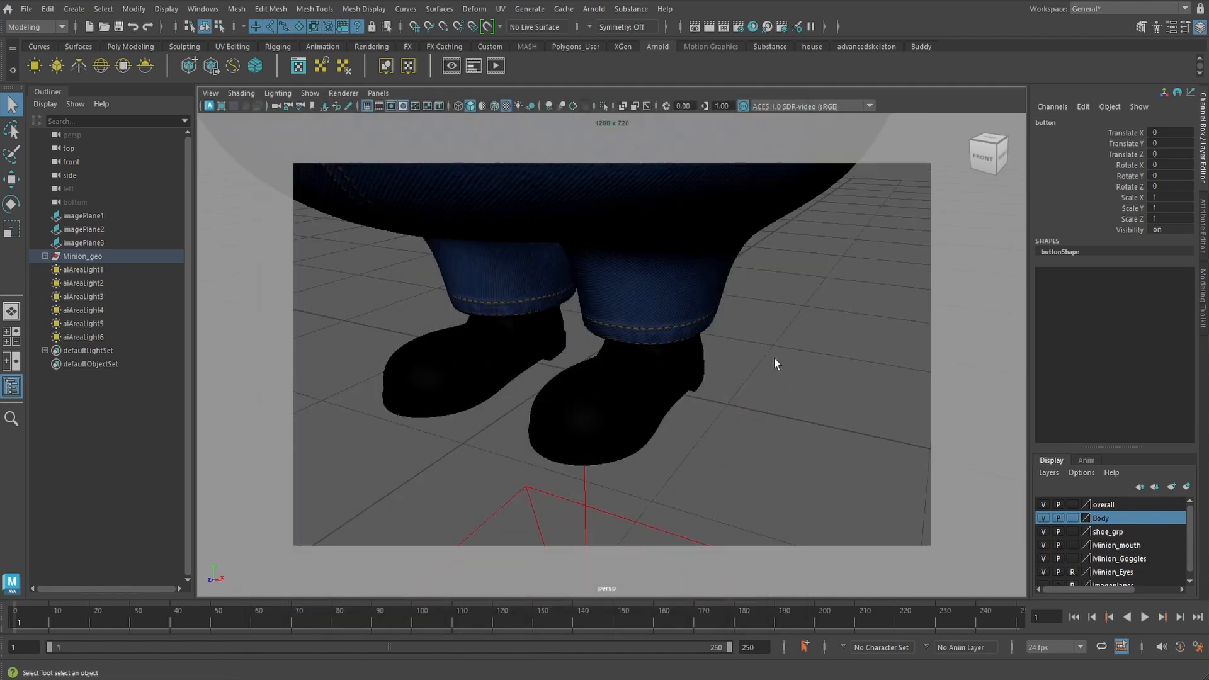
Hide the Body layer and render a close-up of the teeth and tongue to check them, then close the render
{"action": "scroll", "coordinate": [775, 364], "scroll_direction": "down", "scroll_amount": 5}
{"action": "middle_click_drag", "start_coordinate": [745, 320], "coordinate": [742, 407], "text": "alt"}
{"action": "left_click_drag", "start_coordinate": [742, 408], "coordinate": [747, 381], "text": "alt"}
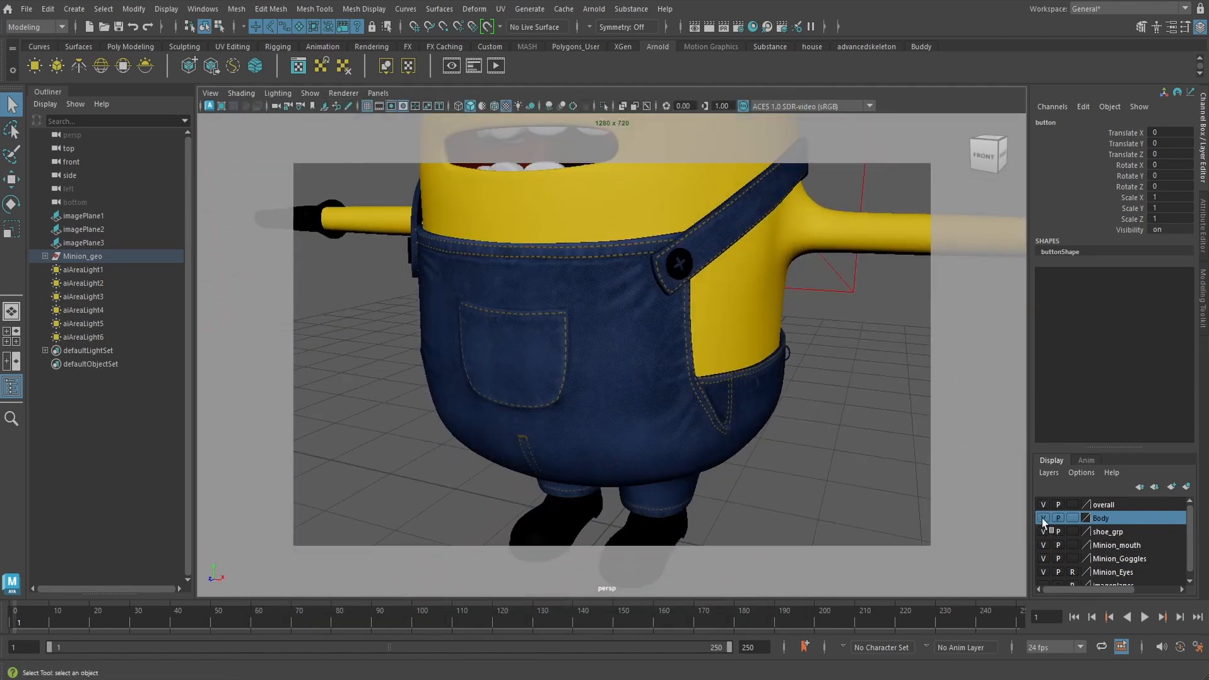
{"action": "left_click", "coordinate": [1043, 519]}
{"action": "middle_click_drag", "start_coordinate": [749, 372], "coordinate": [724, 441], "text": "alt"}
{"action": "left_click_drag", "start_coordinate": [721, 433], "coordinate": [674, 432], "text": "alt"}
{"action": "scroll", "coordinate": [749, 420], "scroll_direction": "up", "scroll_amount": 8}
{"action": "scroll", "coordinate": [697, 421], "scroll_direction": "up", "scroll_amount": 6}
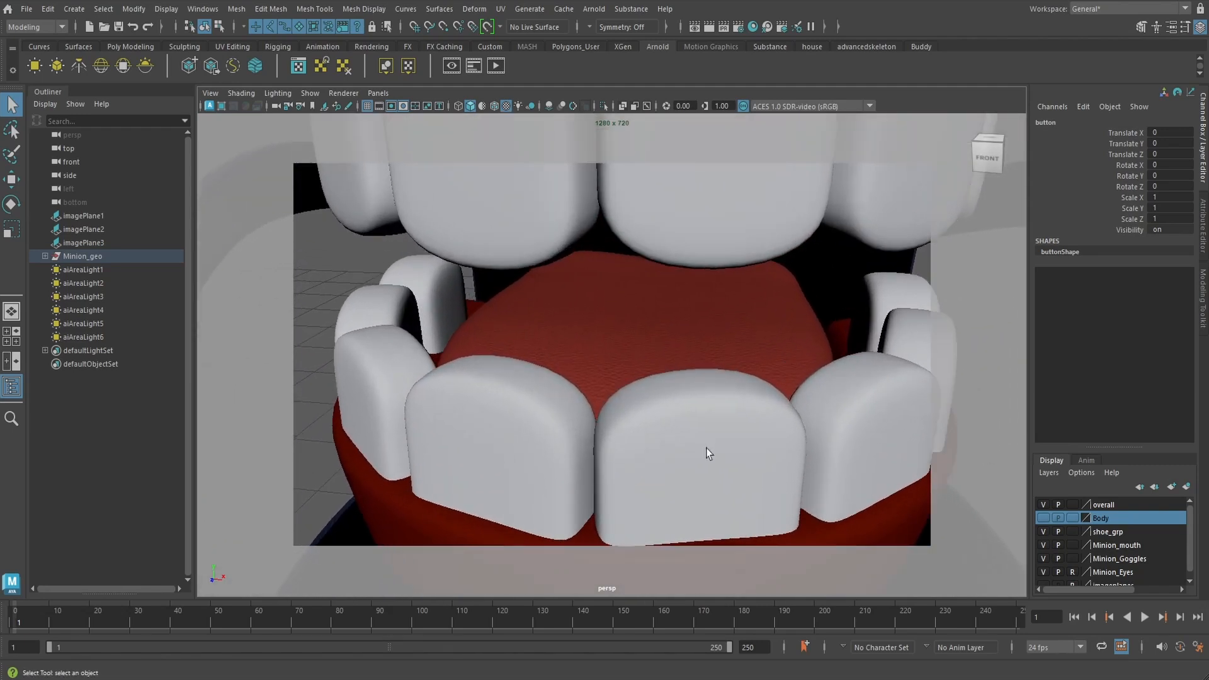
{"action": "left_click", "coordinate": [709, 27]}
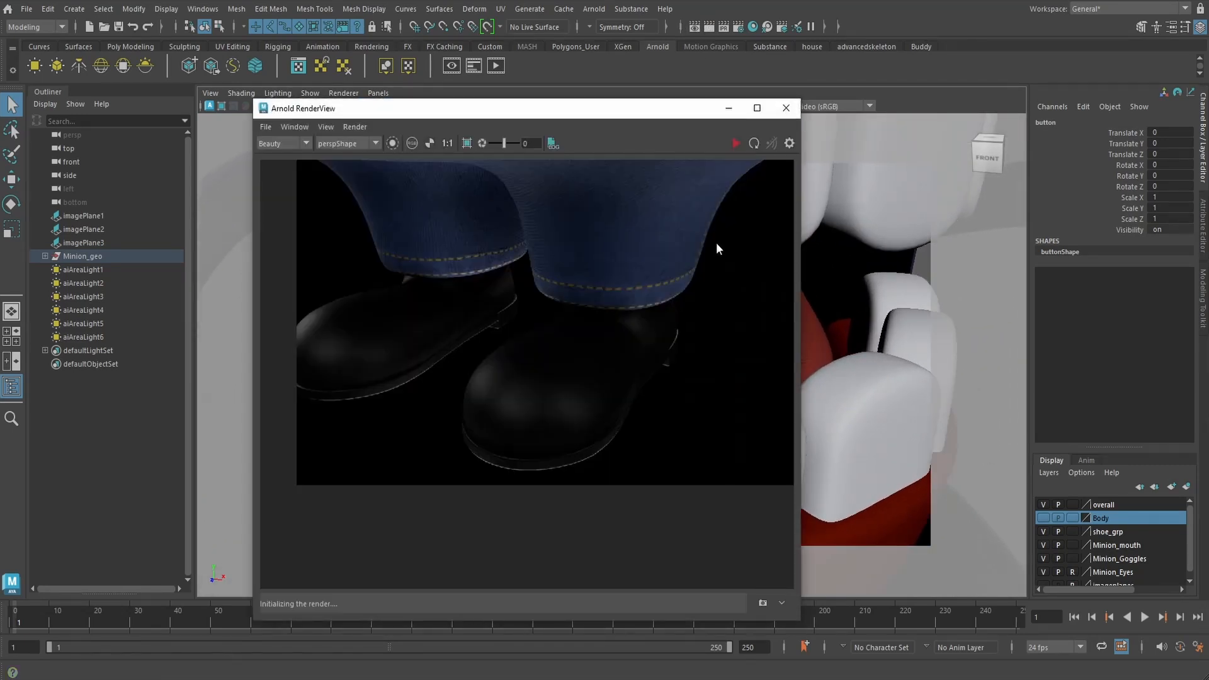
{"action": "scroll", "coordinate": [545, 365], "scroll_direction": "up", "scroll_amount": 2}
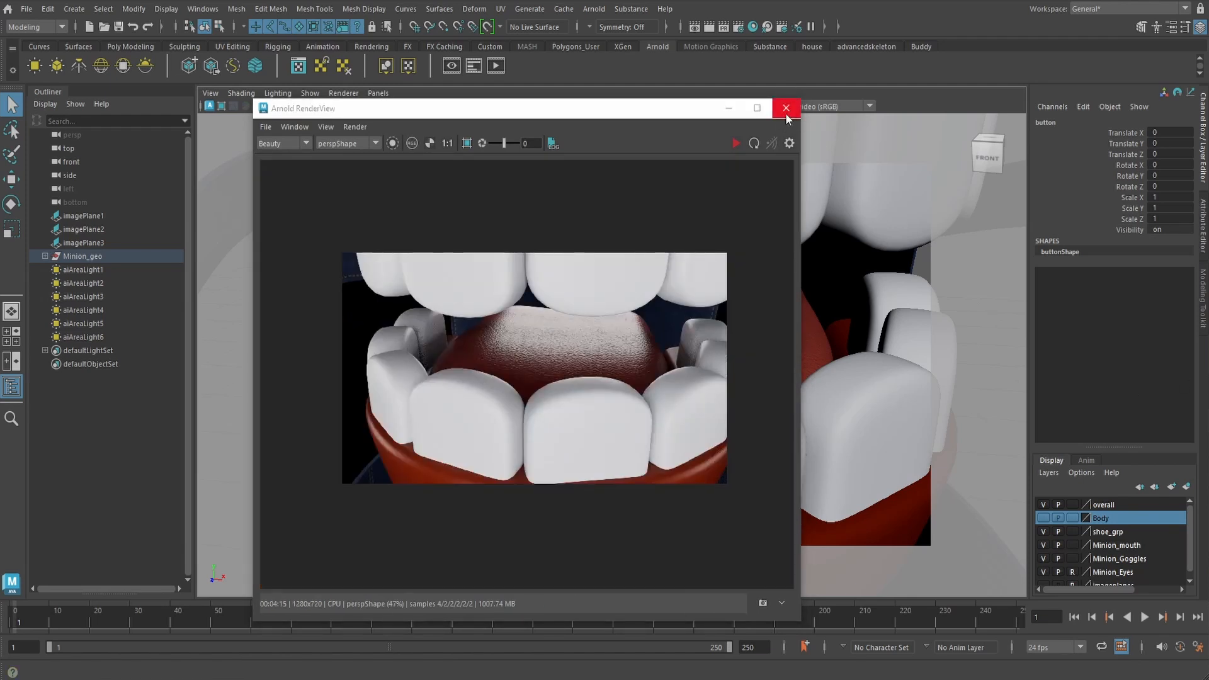
{"action": "left_click", "coordinate": [786, 108]}
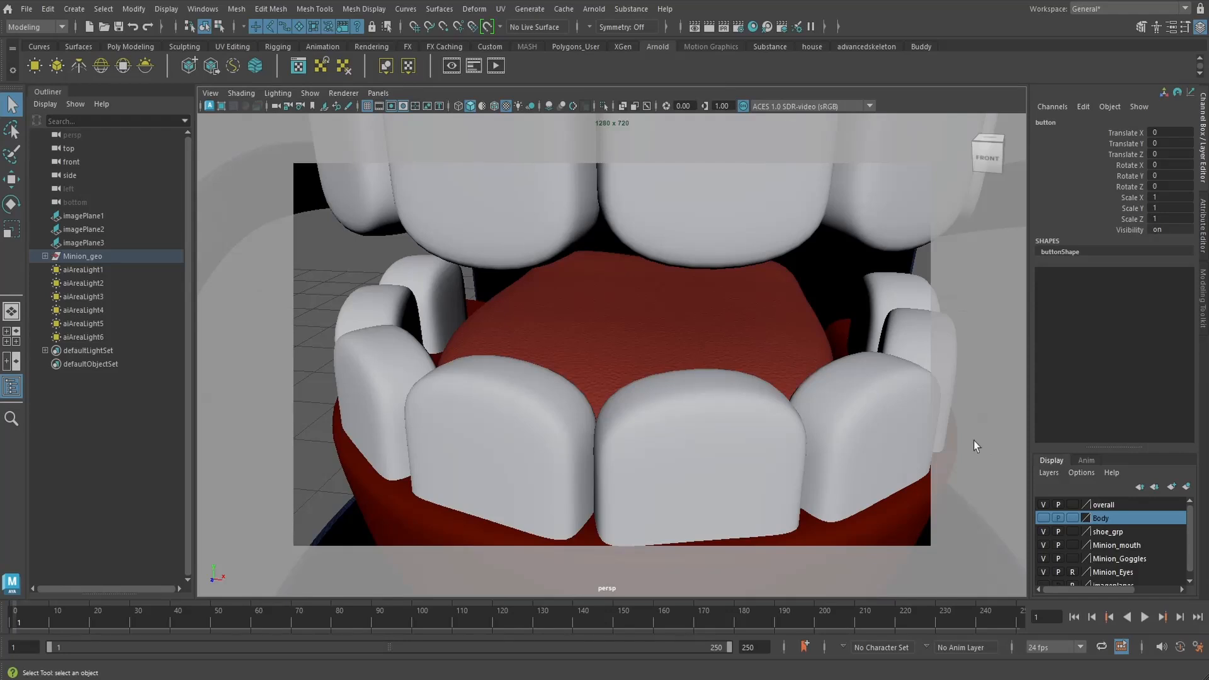
Show the Body layer again and return to a front view of the whole Minion
{"action": "left_click", "coordinate": [1043, 518]}
{"action": "scroll", "coordinate": [679, 395], "scroll_direction": "down", "scroll_amount": 10}
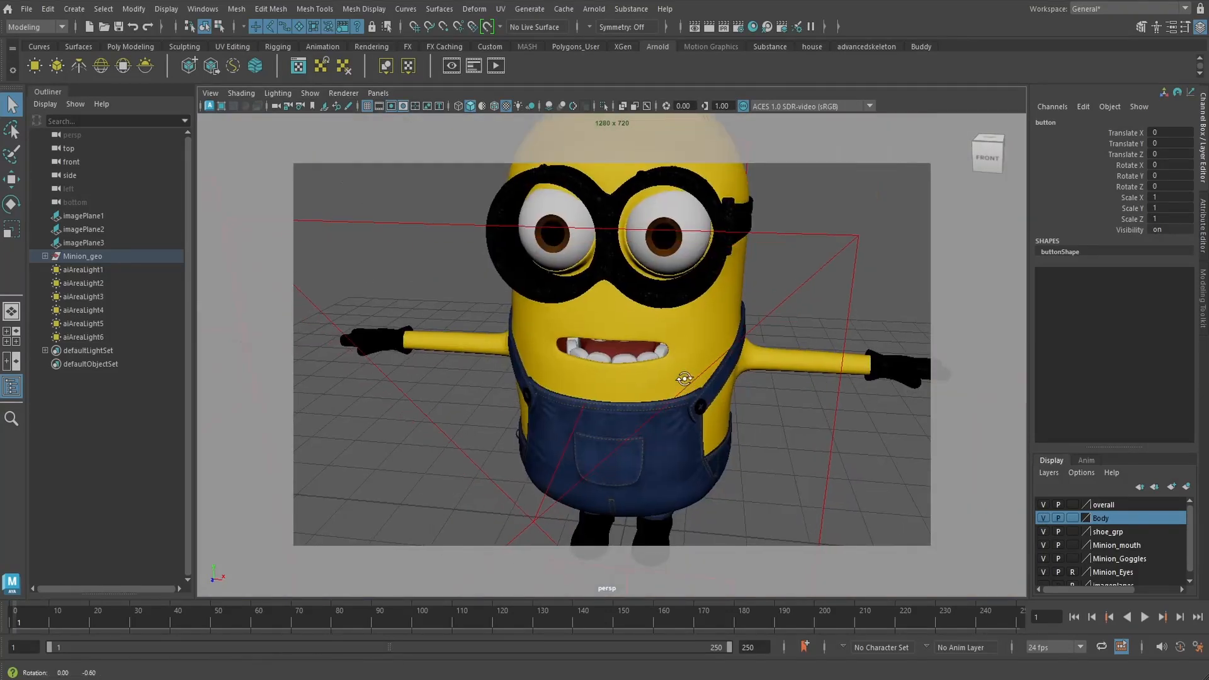
{"action": "scroll", "coordinate": [691, 360], "scroll_direction": "down", "scroll_amount": 10}
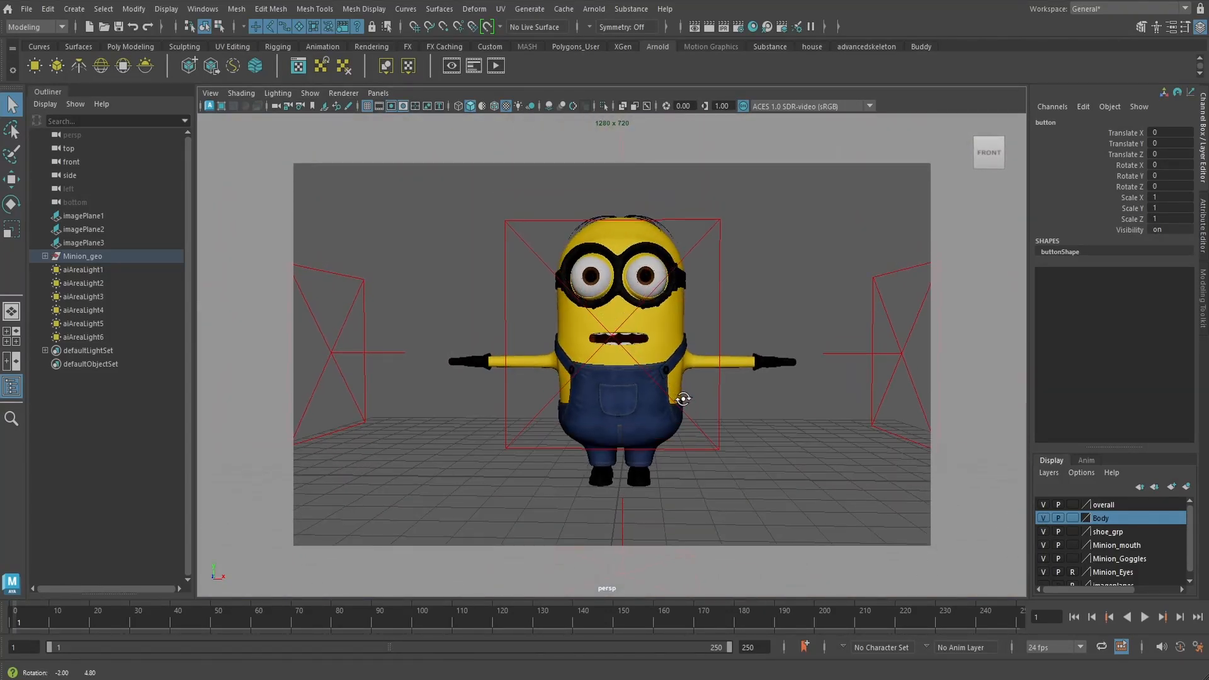
{"action": "middle_click_drag", "start_coordinate": [683, 396], "coordinate": [684, 400], "text": "alt"}
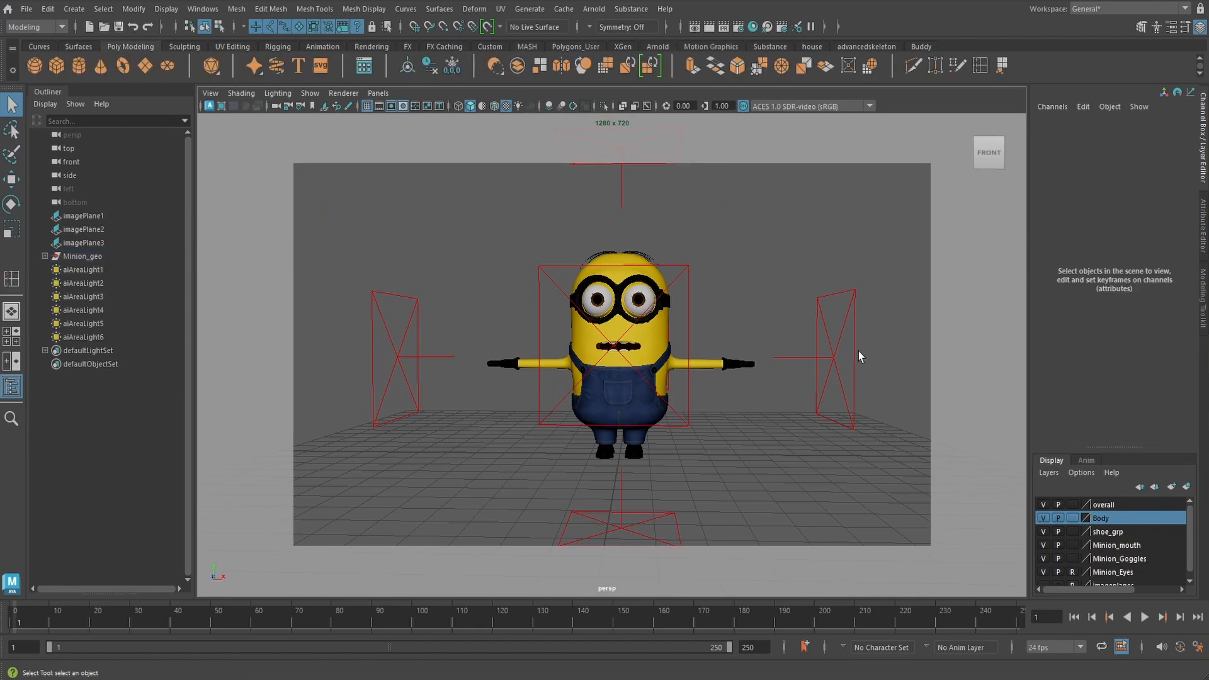
Set the perspective camera to No Gate
{"action": "left_click", "coordinate": [209, 93]}
{"action": "mouse_move", "coordinate": [281, 350]}
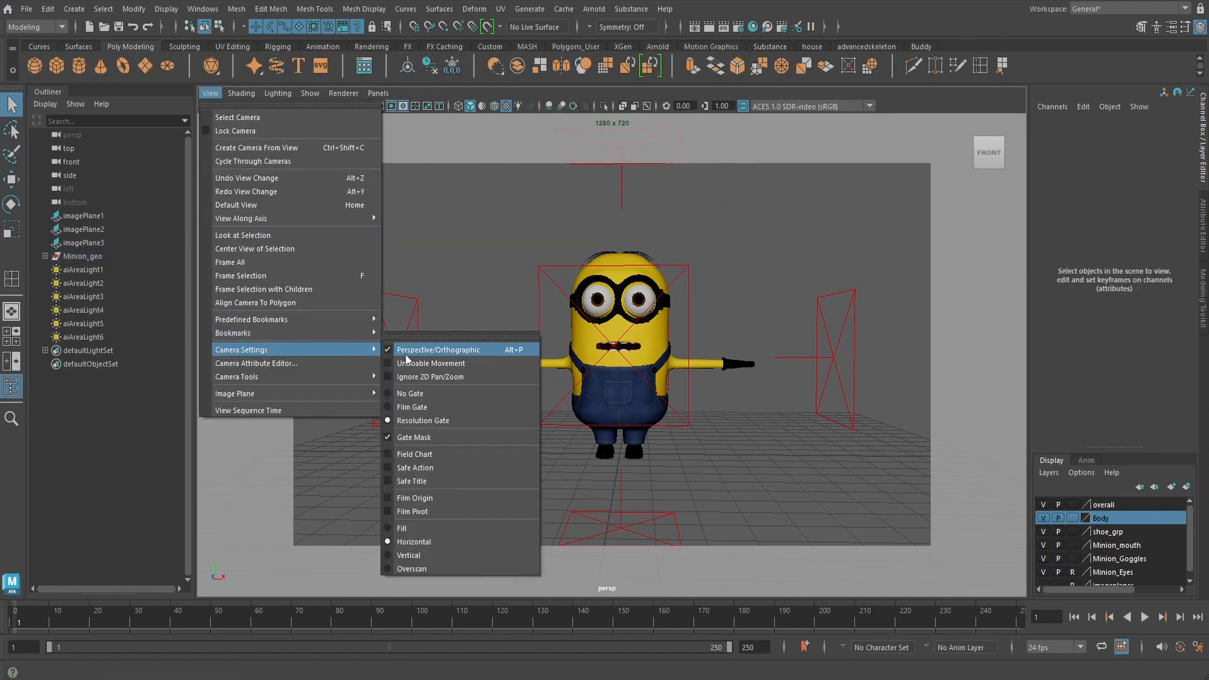
{"action": "left_click", "coordinate": [388, 396]}
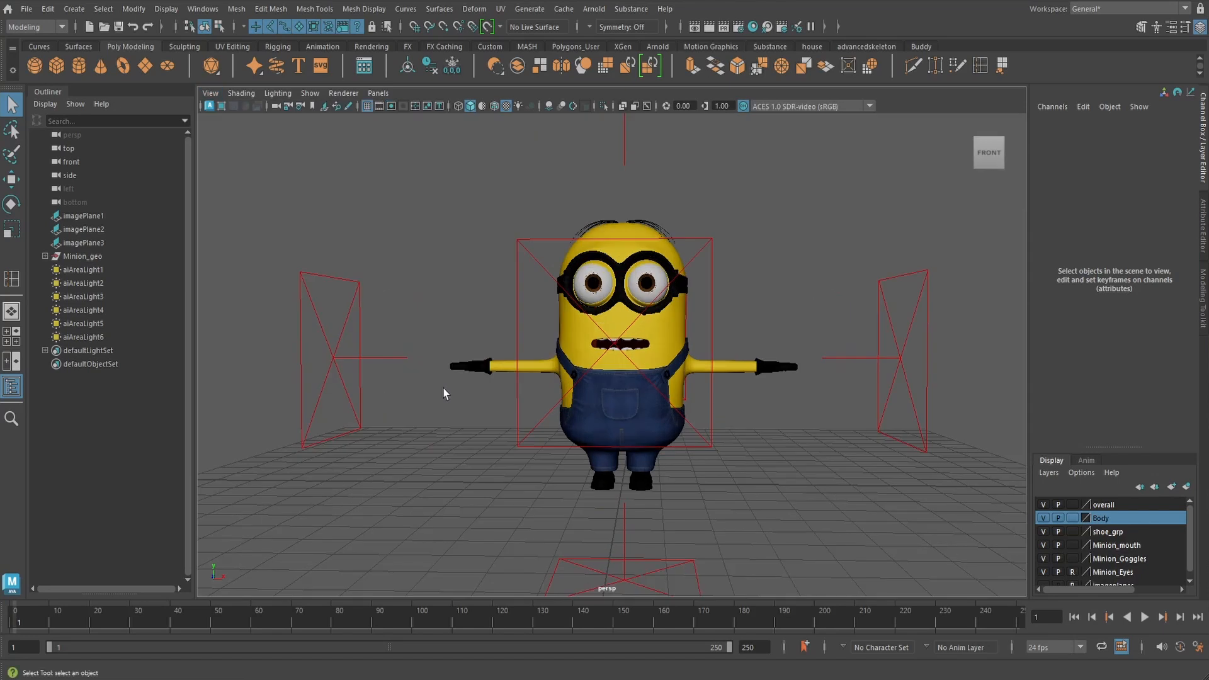
Isolate the Goggles mesh, the Lens_L mesh and the Minion_Eye_grp_L group in the perspective view
{"action": "left_click_drag", "start_coordinate": [684, 373], "coordinate": [636, 350], "text": "alt"}
{"action": "scroll", "coordinate": [667, 369], "scroll_direction": "up", "scroll_amount": 5}
{"action": "left_click", "coordinate": [576, 271]}
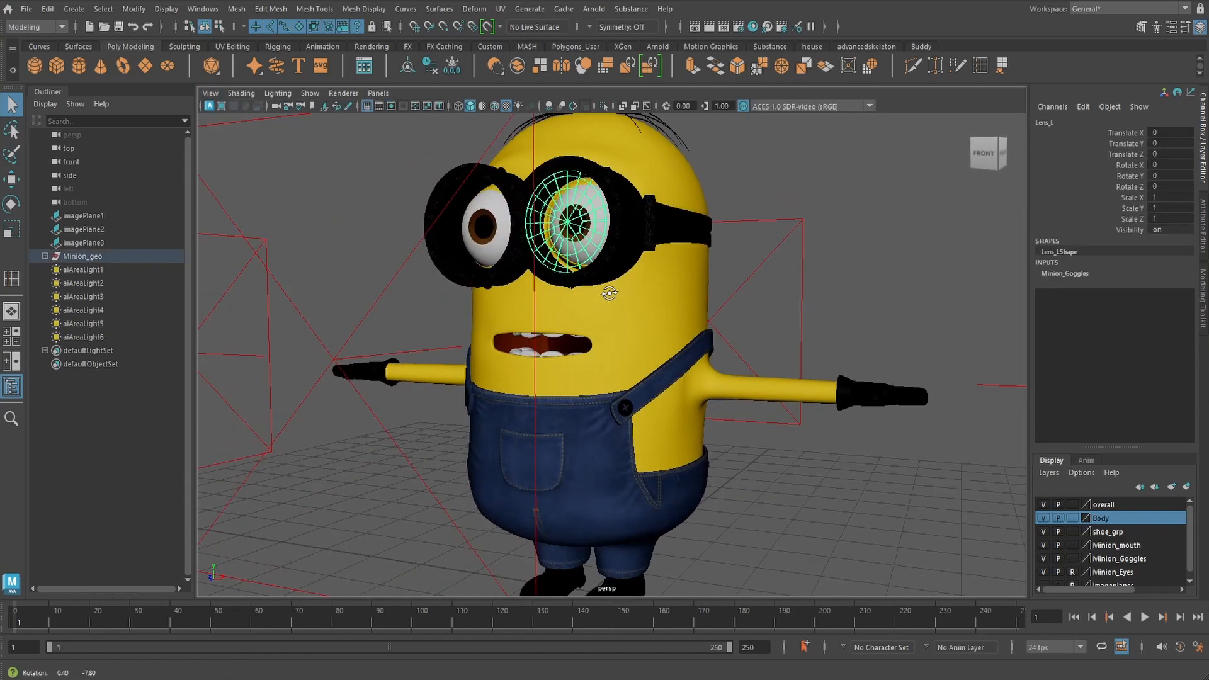
{"action": "left_click", "coordinate": [45, 256]}
{"action": "left_click", "coordinate": [53, 283]}
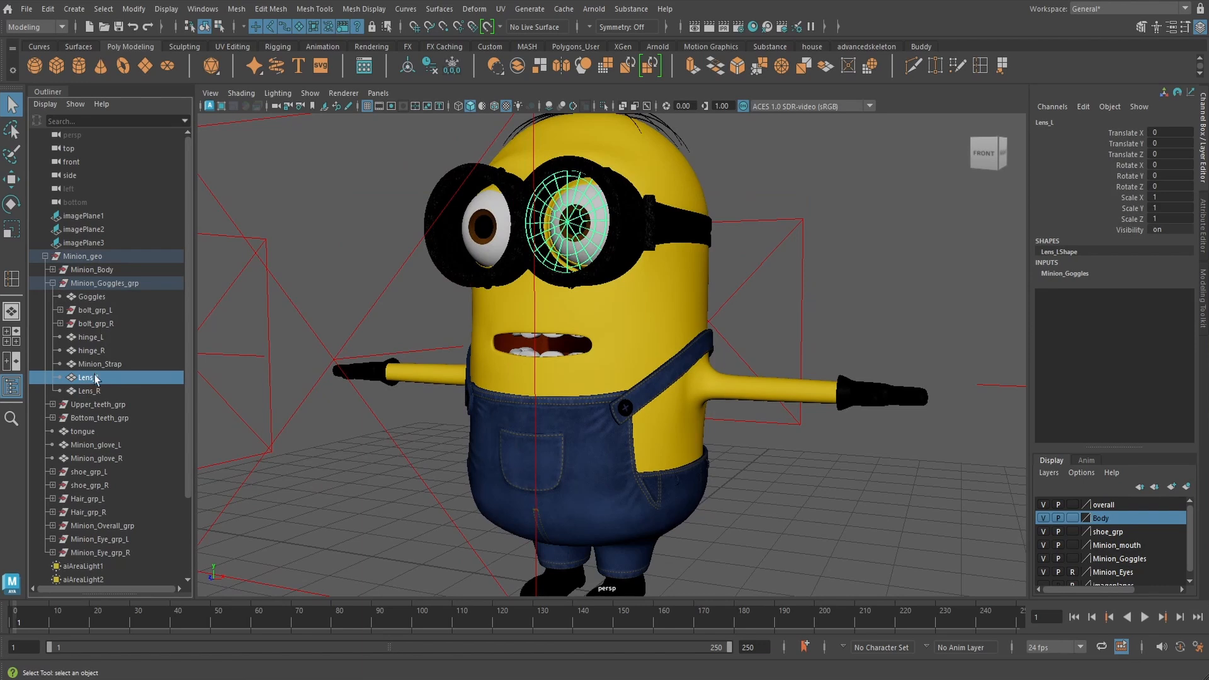
{"action": "left_click", "coordinate": [94, 298], "text": "ctrl"}
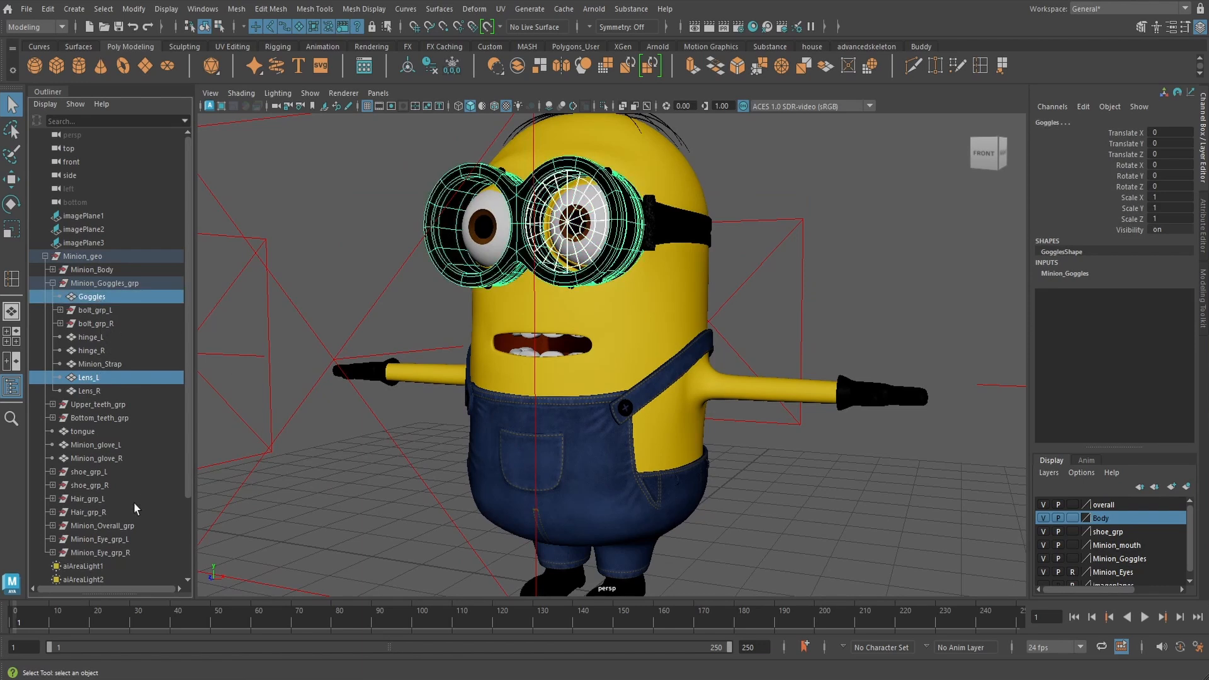
{"action": "left_click", "coordinate": [100, 540], "text": "ctrl"}
{"action": "scroll", "coordinate": [532, 421], "scroll_direction": "up", "scroll_amount": 6}
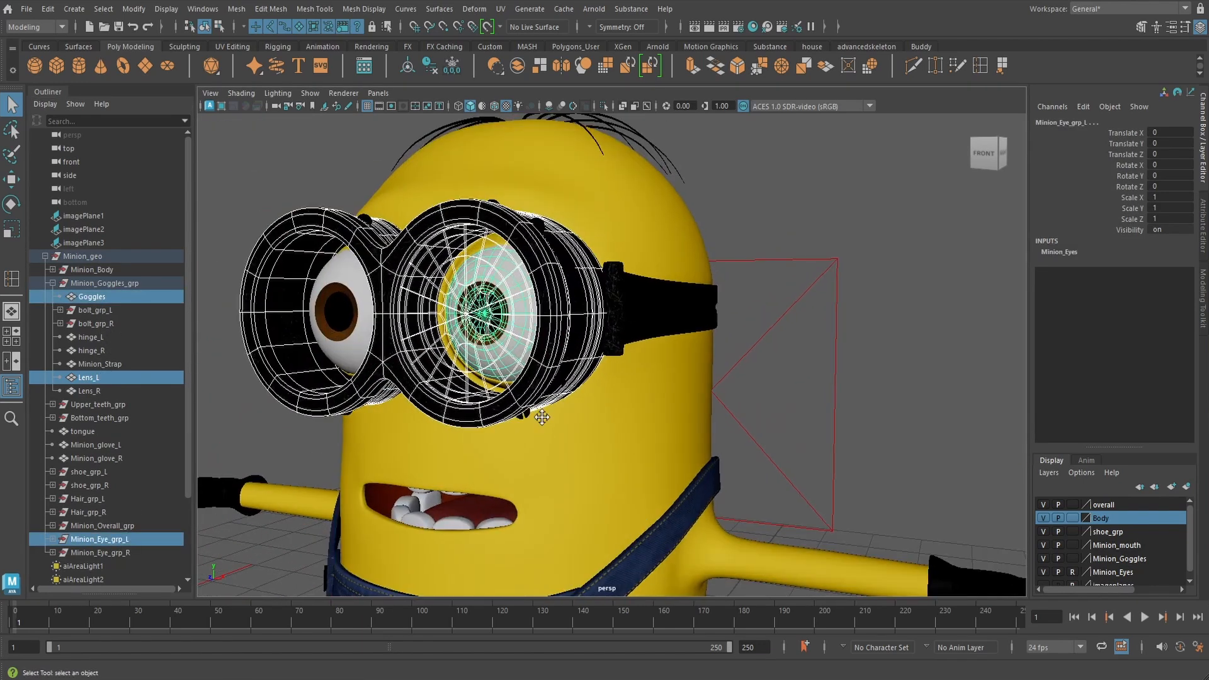
{"action": "key", "text": "ctrl+1"}
{"action": "scroll", "coordinate": [625, 437], "scroll_direction": "up", "scroll_amount": 3}
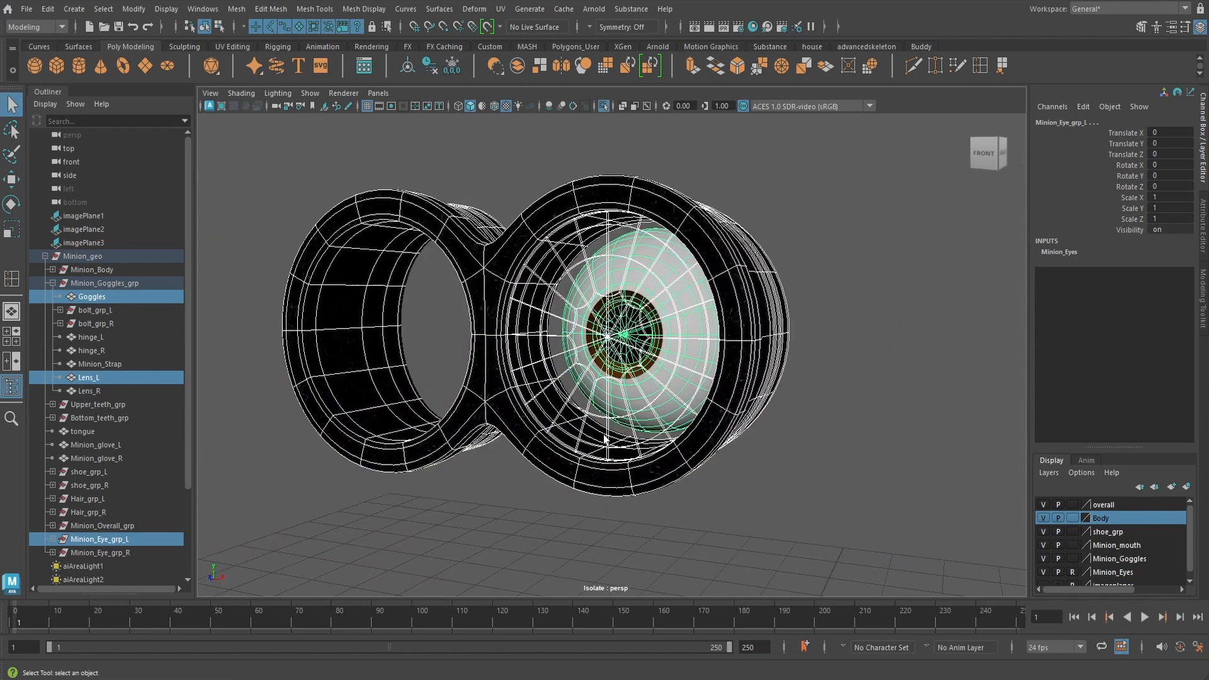
Select the faces around the centre of the Lens_L mesh on both its front and back
{"action": "left_click_drag", "start_coordinate": [624, 438], "coordinate": [508, 430], "text": "alt"}
{"action": "middle_click_drag", "start_coordinate": [507, 429], "coordinate": [627, 459], "text": "alt"}
{"action": "left_click", "coordinate": [625, 458]}
{"action": "left_click", "coordinate": [491, 390]}
{"action": "scroll", "coordinate": [513, 413], "scroll_direction": "up", "scroll_amount": 3}
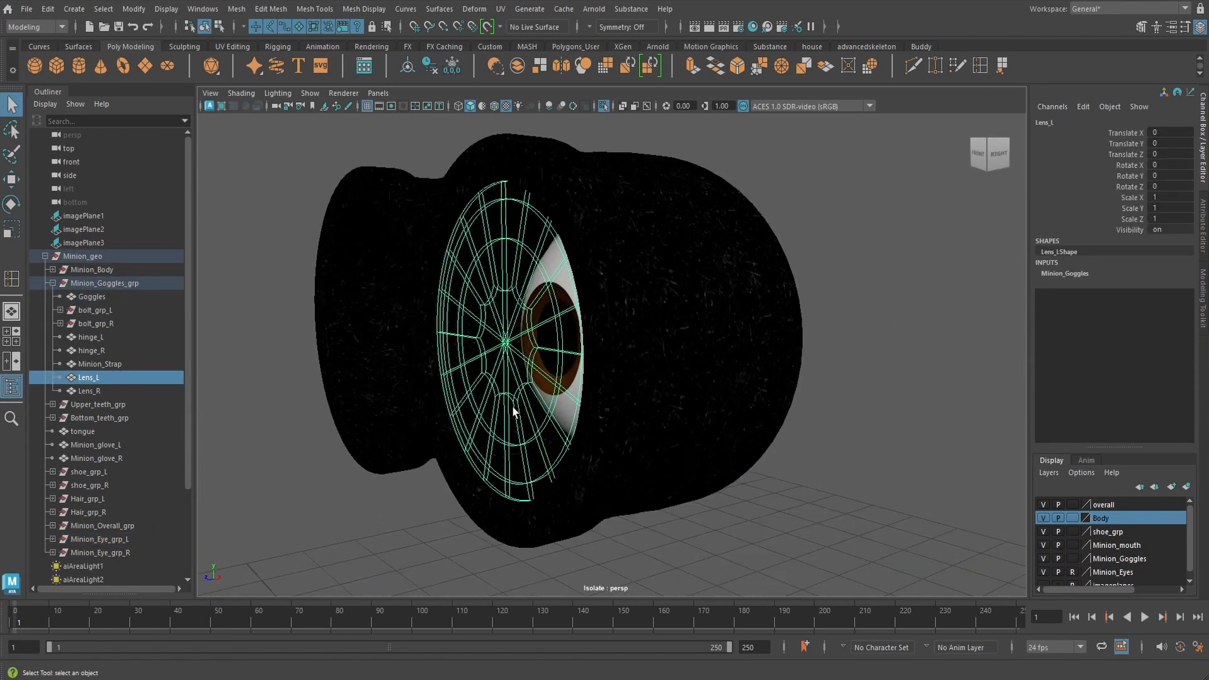
{"action": "right_click_drag", "start_coordinate": [532, 340], "coordinate": [506, 348]}
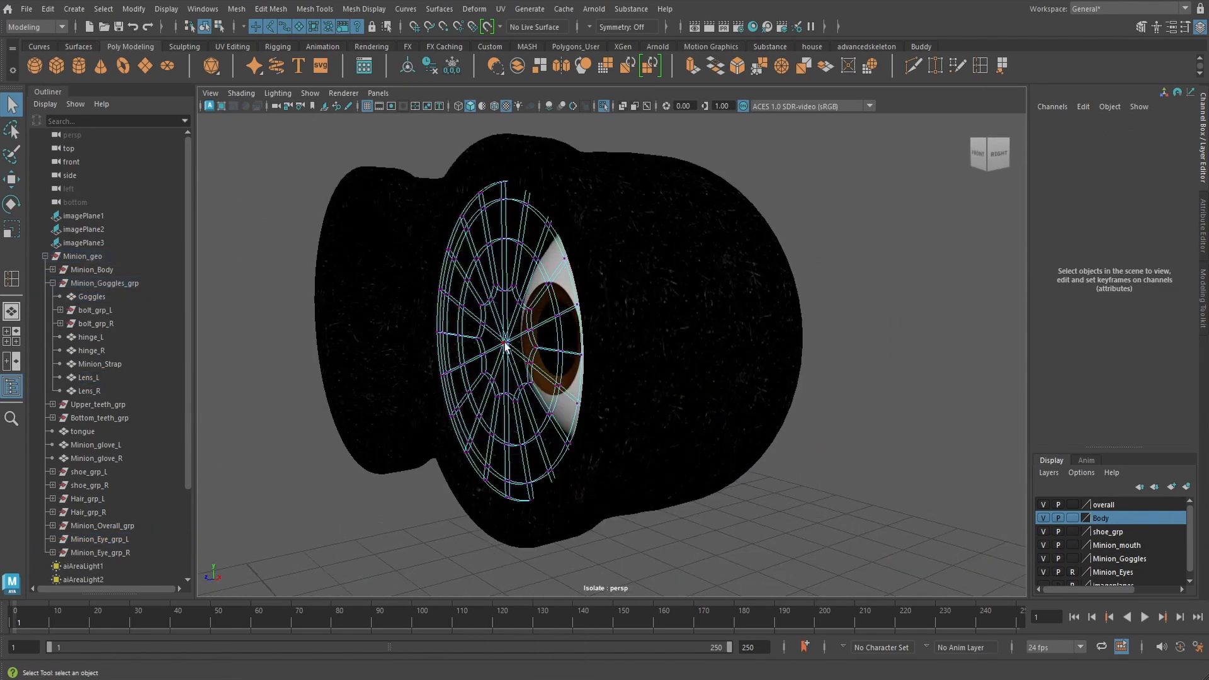
{"action": "scroll", "coordinate": [508, 346], "scroll_direction": "up", "scroll_amount": 3}
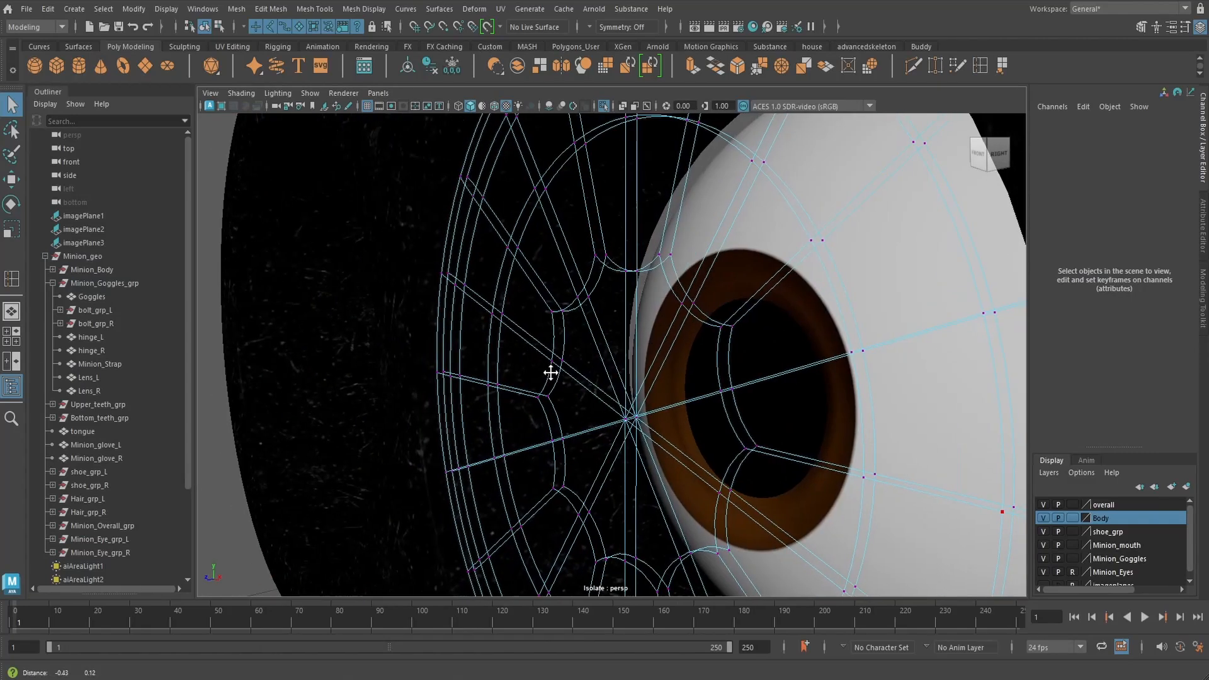
{"action": "scroll", "coordinate": [551, 370], "scroll_direction": "up", "scroll_amount": 3}
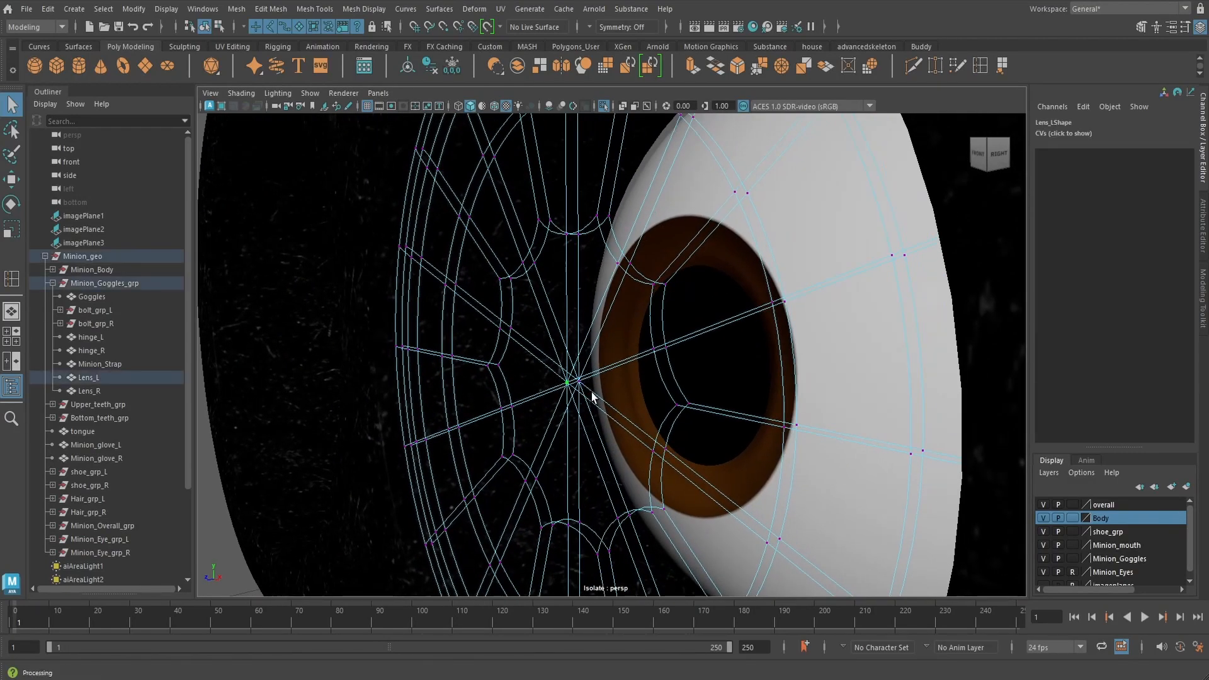
{"action": "left_click_drag", "start_coordinate": [592, 392], "coordinate": [593, 393]}
{"action": "middle_click_drag", "start_coordinate": [632, 370], "coordinate": [623, 369], "text": "alt"}
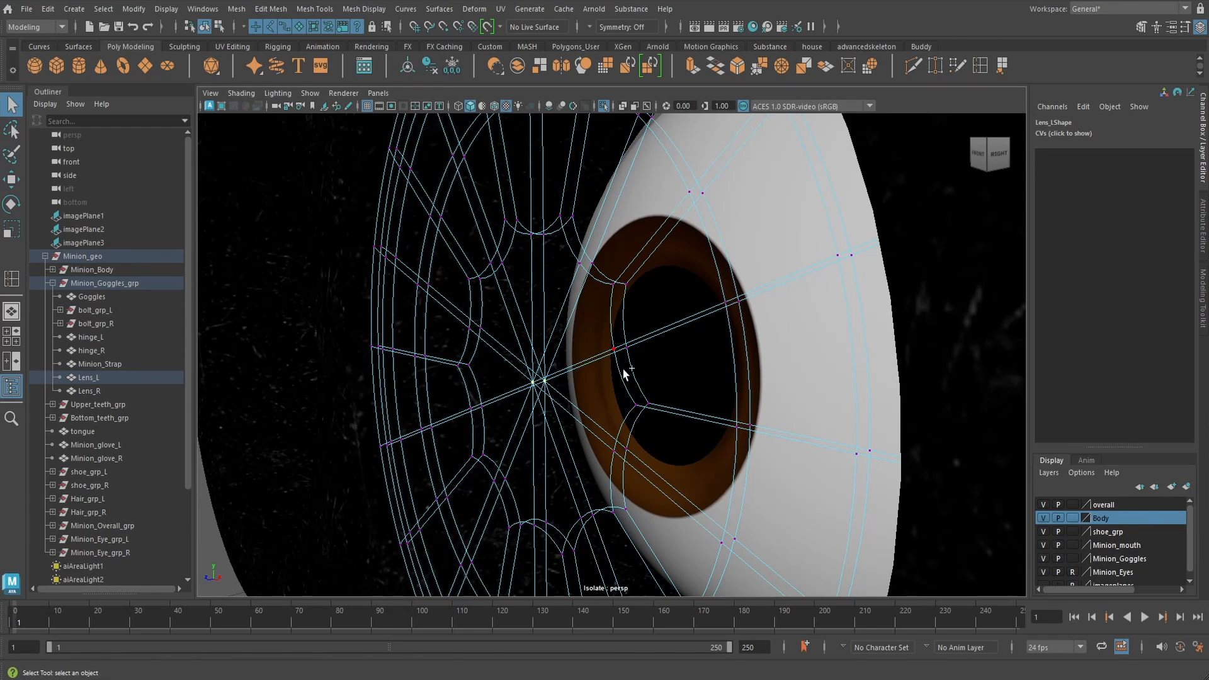
{"action": "key", "text": "ctrl+F11"}
{"action": "scroll", "coordinate": [623, 370], "scroll_direction": "down", "scroll_amount": 10}
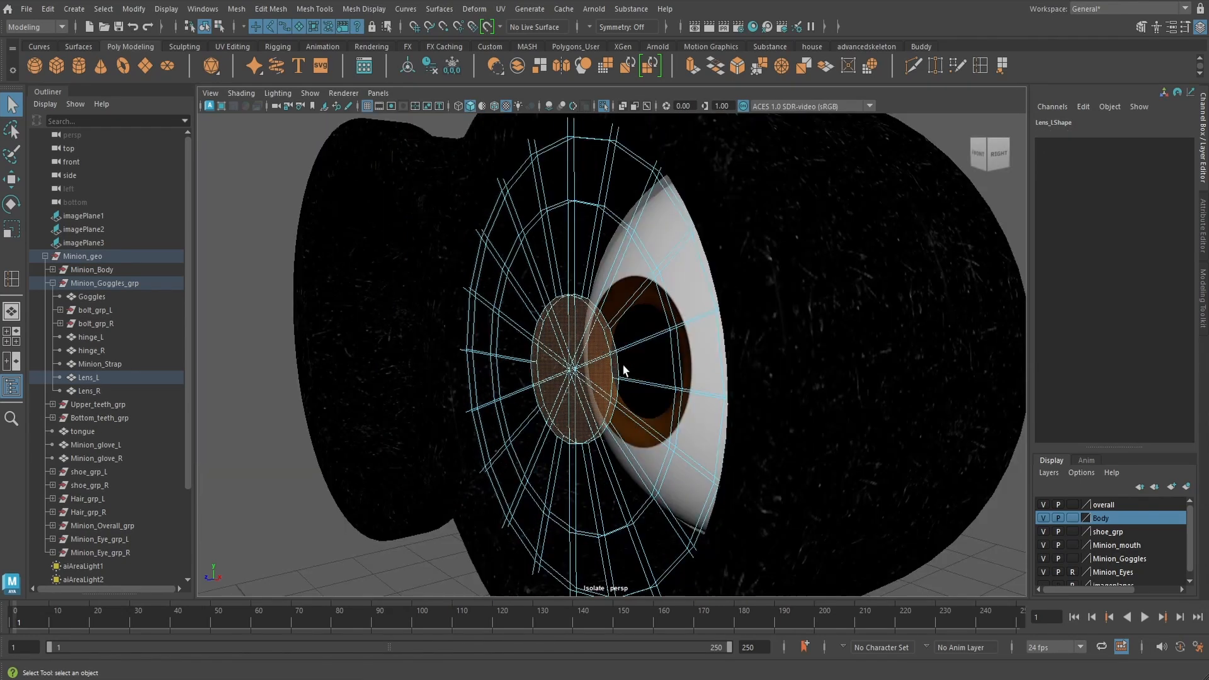
Scale the selected Lens_L centre faces apart along Z in the wireframe side view so both sides bulge outward
{"action": "middle_click_drag", "start_coordinate": [603, 360], "coordinate": [595, 369], "text": "alt"}
{"action": "left_click_drag", "start_coordinate": [573, 377], "coordinate": [464, 386], "text": "alt"}
{"action": "middle_click_drag", "start_coordinate": [463, 387], "coordinate": [589, 391], "text": "alt"}
{"action": "scroll", "coordinate": [621, 398], "scroll_direction": "up", "scroll_amount": 5}
{"action": "left_click_drag", "start_coordinate": [538, 390], "coordinate": [604, 392], "text": "alt"}
{"action": "middle_click_drag", "start_coordinate": [604, 391], "coordinate": [520, 400], "text": "alt"}
{"action": "scroll", "coordinate": [520, 400], "scroll_direction": "down", "scroll_amount": 2}
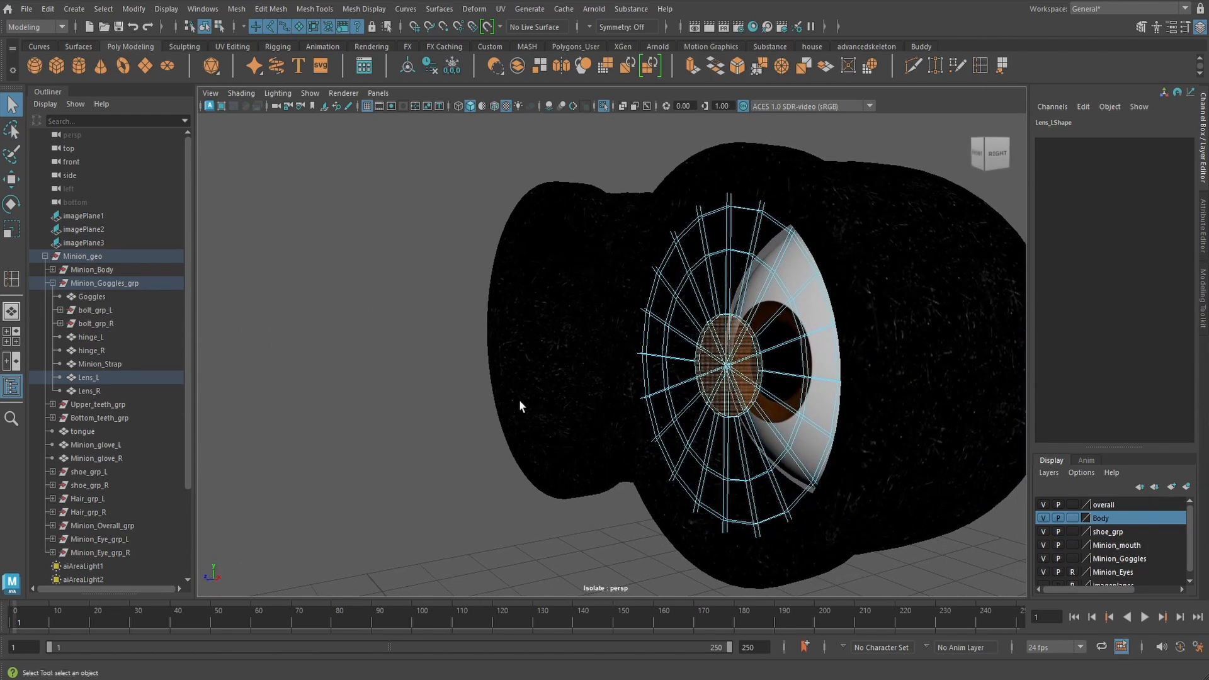
{"action": "scroll", "coordinate": [520, 400], "scroll_direction": "up", "scroll_amount": 4}
{"action": "middle_click_drag", "start_coordinate": [617, 396], "coordinate": [552, 401], "text": "alt"}
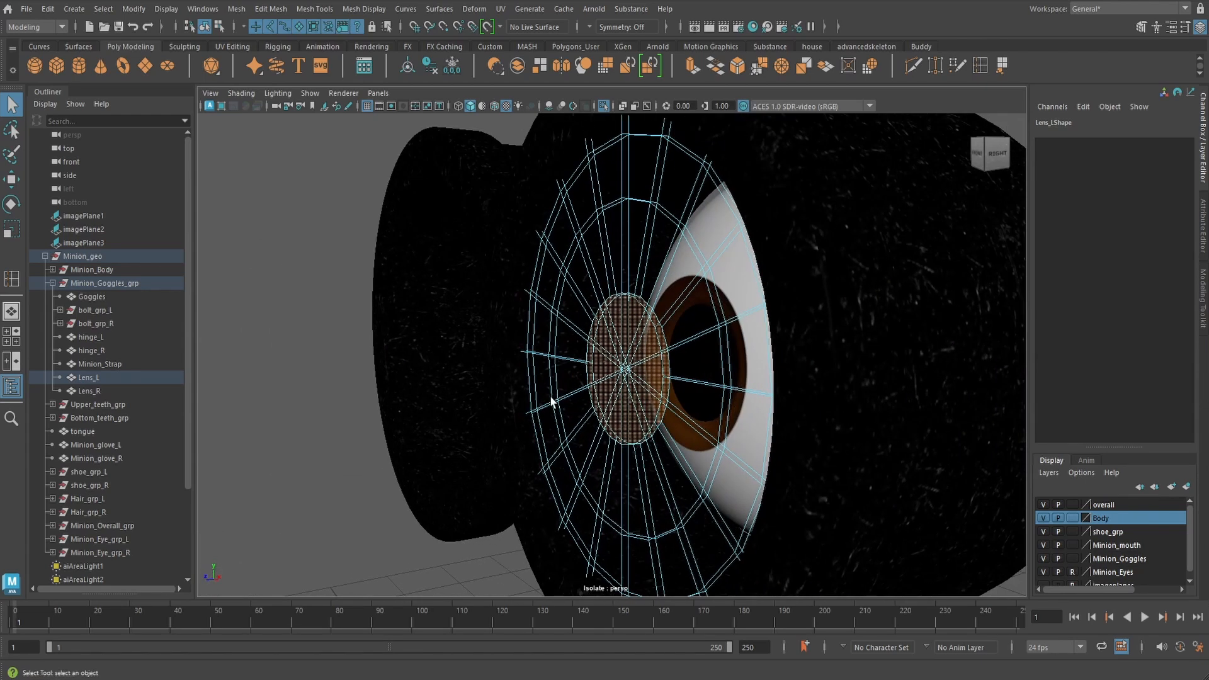
{"action": "key", "text": "r"}
{"action": "left_click_drag", "start_coordinate": [575, 405], "coordinate": [613, 397], "text": "alt"}
{"action": "key", "text": "space"}
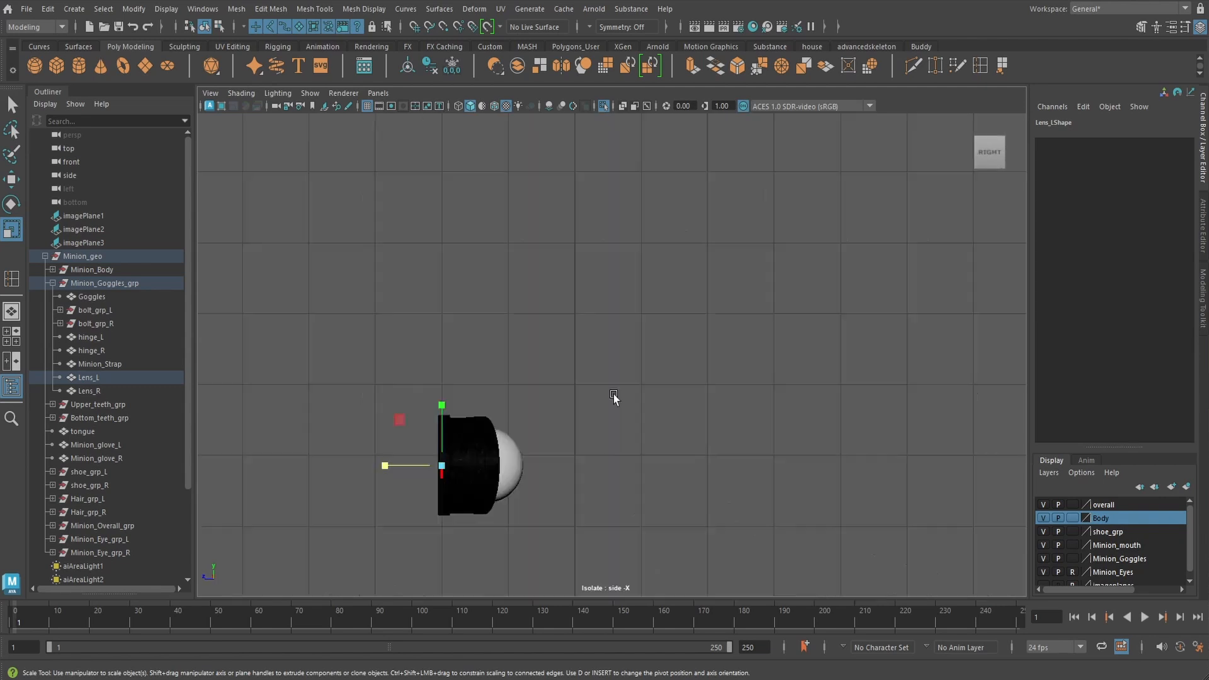
{"action": "scroll", "coordinate": [502, 447], "scroll_direction": "up", "scroll_amount": 4}
{"action": "middle_click_drag", "start_coordinate": [502, 450], "coordinate": [701, 328], "text": "alt"}
{"action": "key", "text": "4"}
{"action": "scroll", "coordinate": [518, 413], "scroll_direction": "up", "scroll_amount": 6}
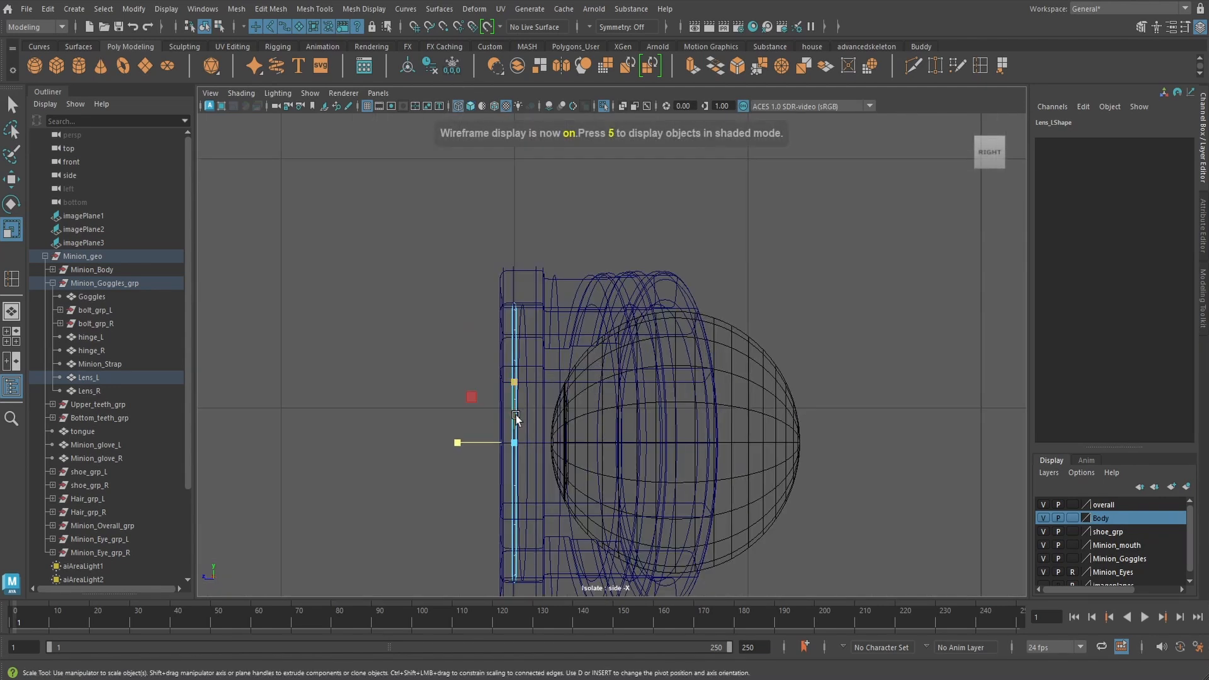
{"action": "scroll", "coordinate": [518, 412], "scroll_direction": "up", "scroll_amount": 4}
{"action": "left_click_drag", "start_coordinate": [473, 397], "coordinate": [284, 405]}
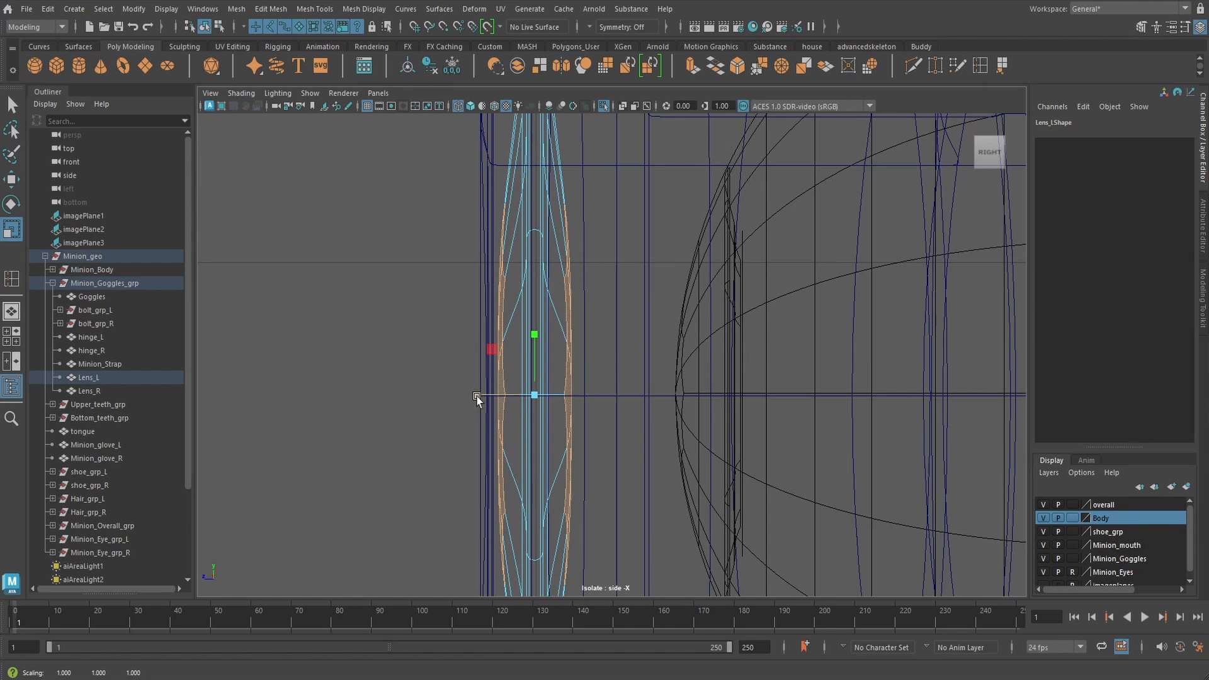
{"action": "mouse_move", "coordinate": [477, 397]}
{"action": "left_mouse_down"}
{"action": "mouse_move", "coordinate": [440, 400]}
{"action": "mouse_move", "coordinate": [490, 396]}
{"action": "mouse_move", "coordinate": [478, 397]}
{"action": "left_mouse_up"}
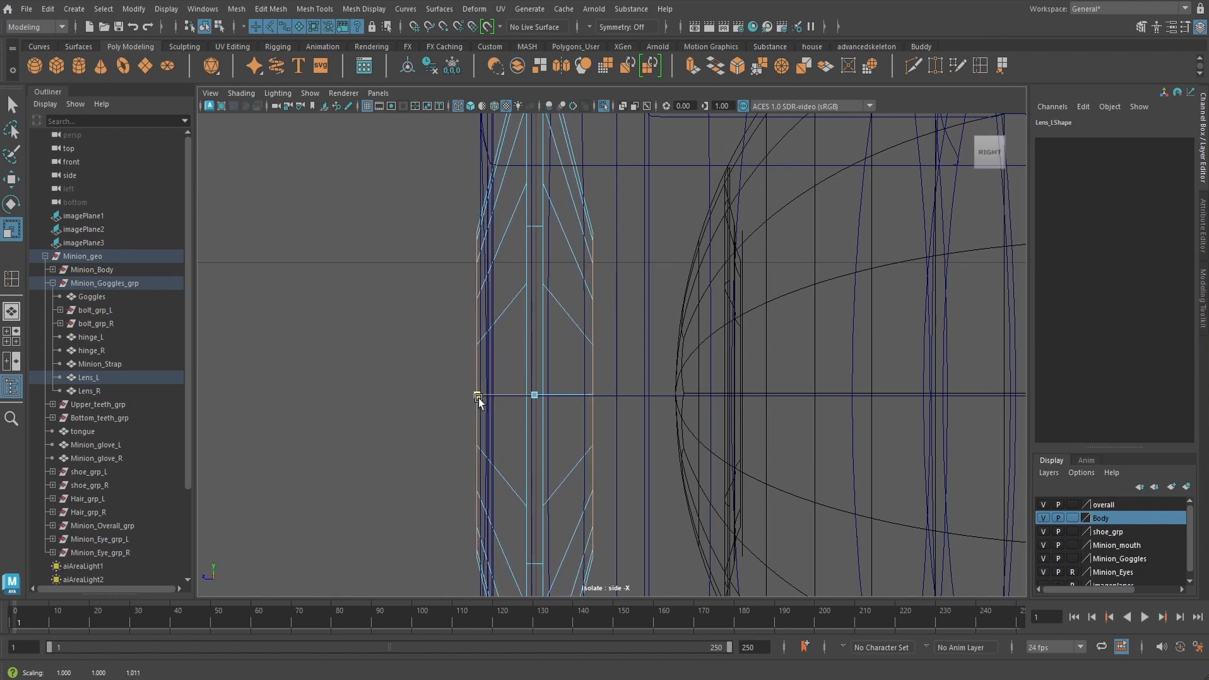
Select the intermediate edge loops on the front and back of Lens_L and scale them apart in depth to curve the profile
{"action": "mouse_move", "coordinate": [557, 398]}
{"action": "left_mouse_down", "text": "alt"}
{"action": "mouse_move", "coordinate": [521, 402]}
{"action": "mouse_move", "coordinate": [573, 399]}
{"action": "left_mouse_up", "text": "alt"}
{"action": "middle_click_drag", "start_coordinate": [573, 400], "coordinate": [395, 407], "text": "alt"}
{"action": "key", "text": "q"}
{"action": "left_click", "coordinate": [1001, 376]}
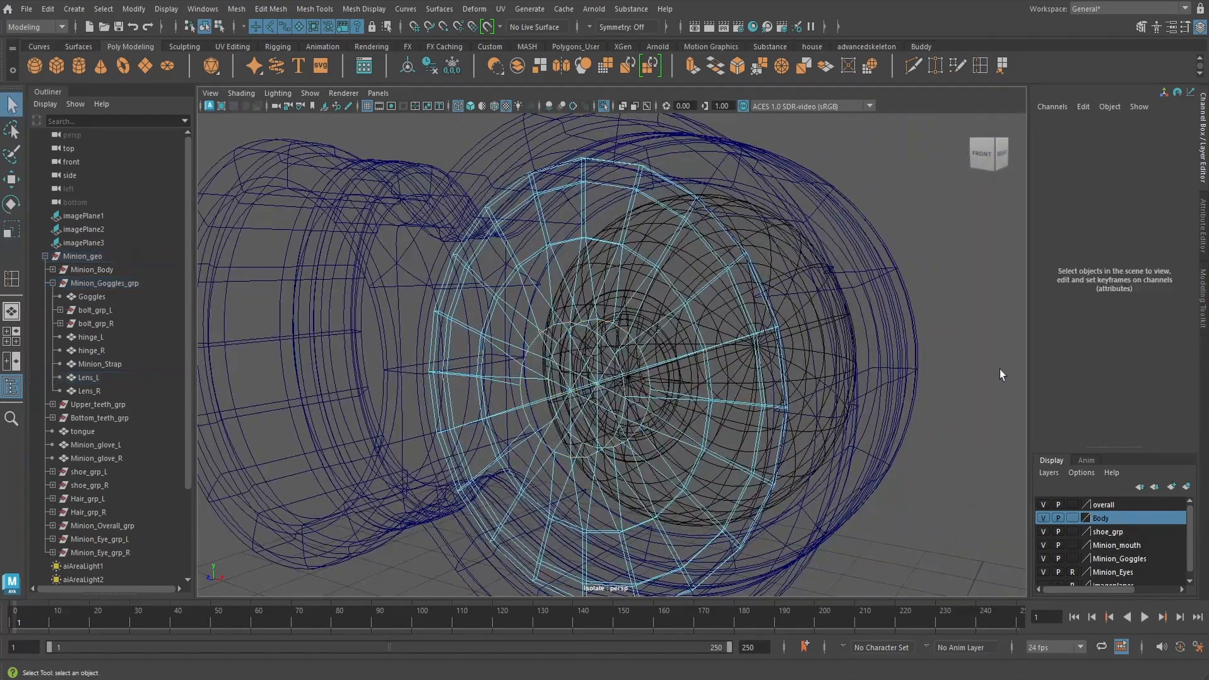
{"action": "right_click", "coordinate": [688, 284]}
{"action": "right_click_drag", "start_coordinate": [688, 285], "coordinate": [688, 250]}
{"action": "double_click", "coordinate": [672, 289]}
{"action": "left_click_drag", "start_coordinate": [690, 320], "coordinate": [525, 414], "text": "alt"}
{"action": "key", "text": "space"}
{"action": "left_click_drag", "start_coordinate": [386, 369], "coordinate": [253, 403]}
{"action": "key", "text": "r"}
{"action": "left_click_drag", "start_coordinate": [477, 386], "coordinate": [588, 319], "text": "alt"}
{"action": "key", "text": "q"}
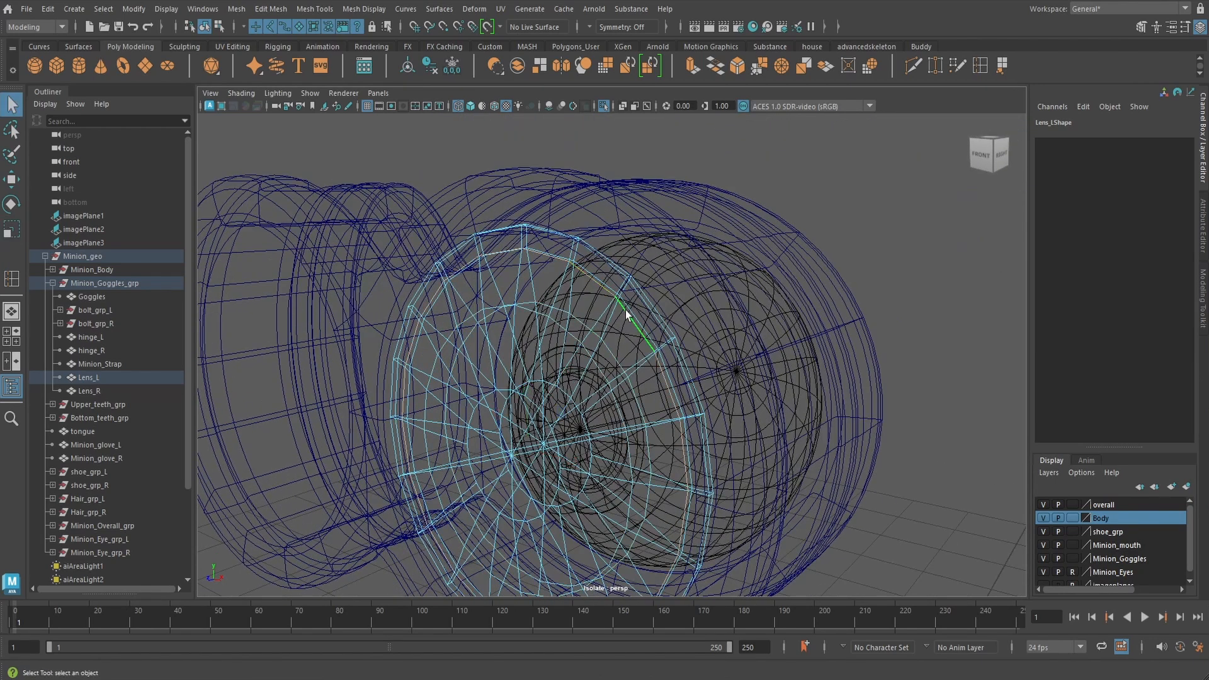
Scale Lens_L's outer edge loops apart along Z in the side view to round the lens toward its rim
{"action": "key", "text": "space"}
{"action": "left_click_drag", "start_coordinate": [635, 318], "coordinate": [688, 316]}
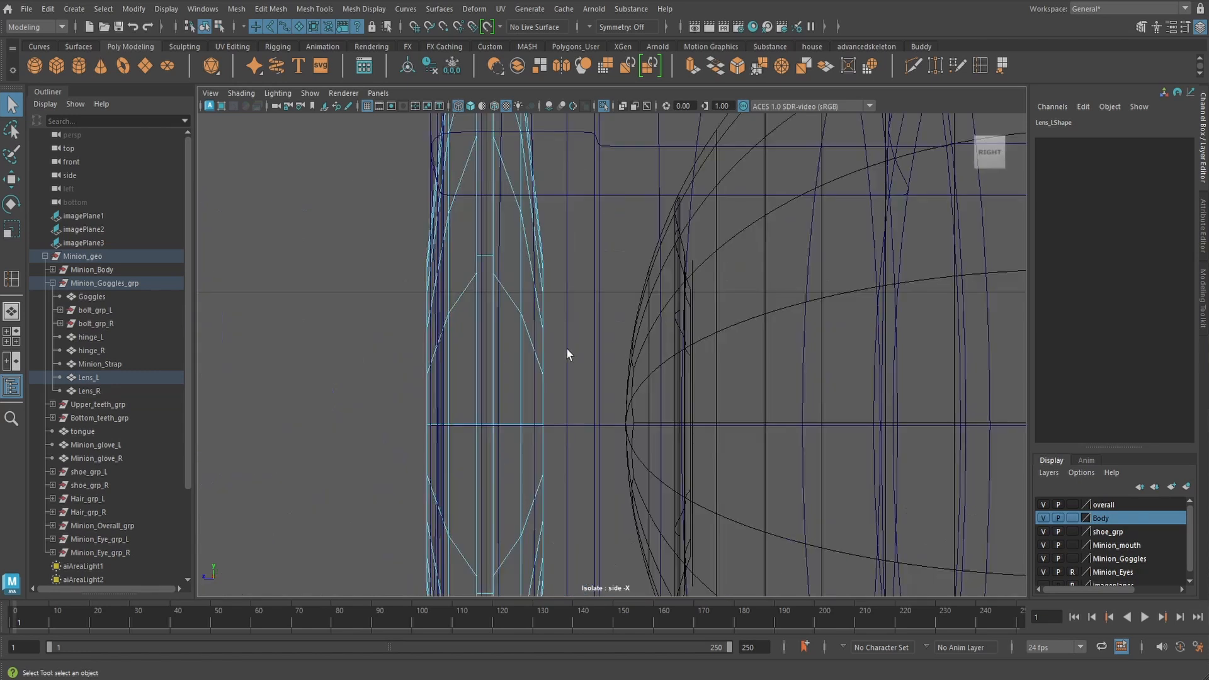
{"action": "scroll", "coordinate": [541, 361], "scroll_direction": "down", "scroll_amount": 10}
{"action": "scroll", "coordinate": [542, 361], "scroll_direction": "up", "scroll_amount": 1}
{"action": "key", "text": "r"}
{"action": "scroll", "coordinate": [541, 378], "scroll_direction": "up", "scroll_amount": 5}
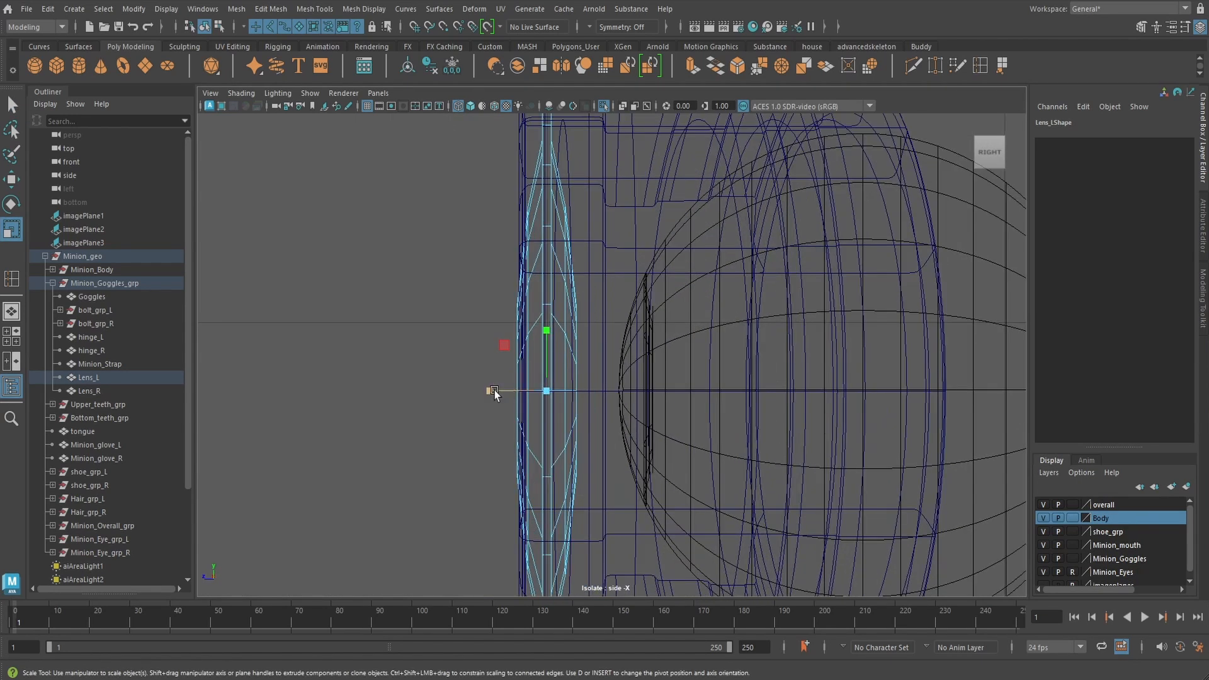
{"action": "left_click_drag", "start_coordinate": [491, 391], "coordinate": [428, 397]}
{"action": "key", "text": "space"}
{"action": "left_click_drag", "start_coordinate": [623, 391], "coordinate": [645, 366]}
{"action": "key", "text": "q"}
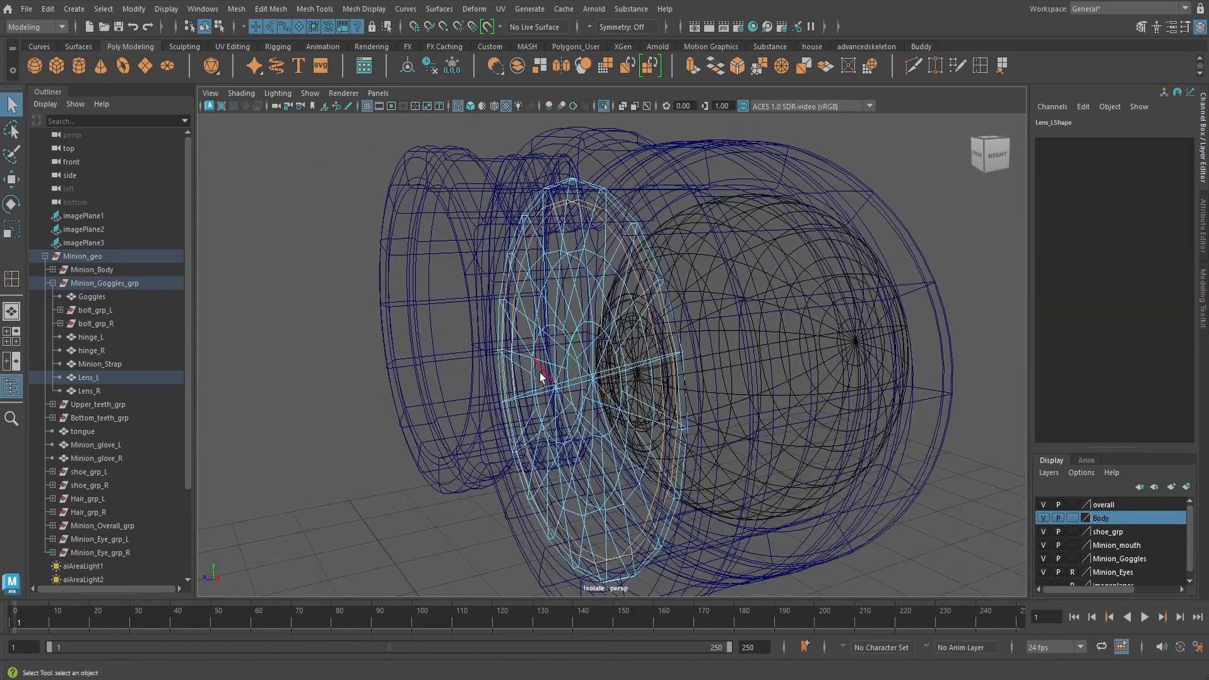
Select the front and back centre vertices of Lens_L and scale them slightly apart along Z to finish the bulge
{"action": "scroll", "coordinate": [539, 370], "scroll_direction": "up", "scroll_amount": 3}
{"action": "right_click_drag", "start_coordinate": [553, 297], "coordinate": [492, 297]}
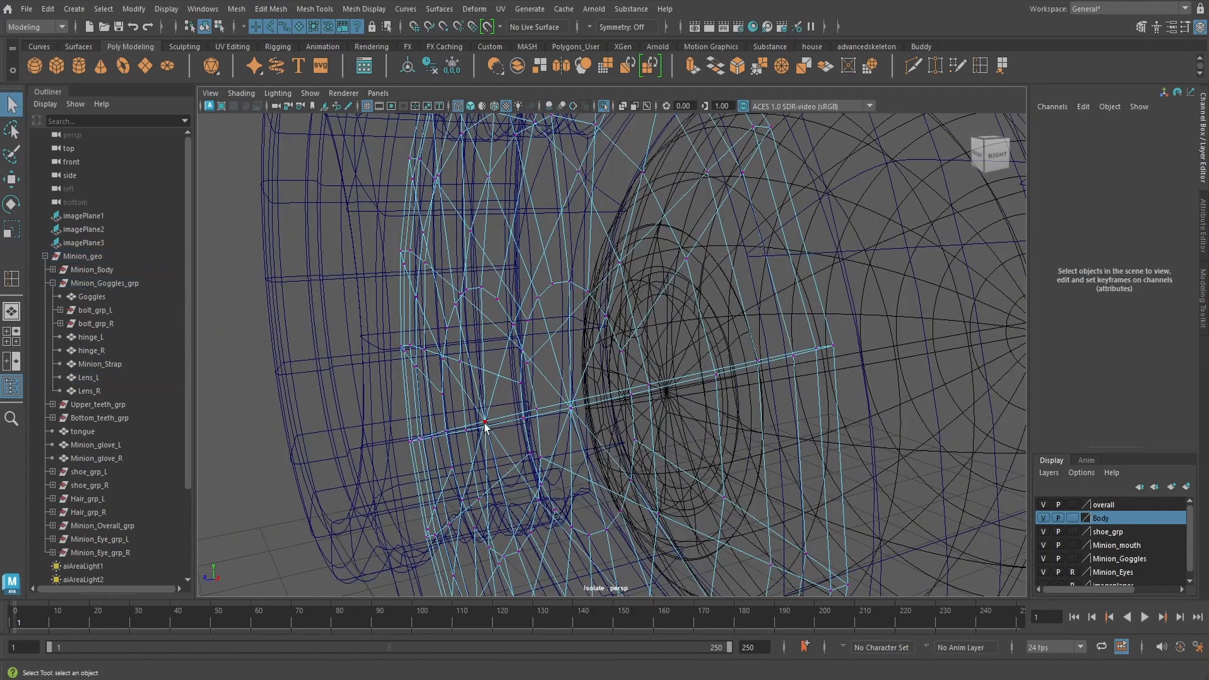
{"action": "key", "text": "ctrl+1"}
{"action": "key", "text": "f"}
{"action": "left_click_drag", "start_coordinate": [463, 423], "coordinate": [564, 420], "text": "alt"}
{"action": "scroll", "coordinate": [563, 420], "scroll_direction": "up", "scroll_amount": 3}
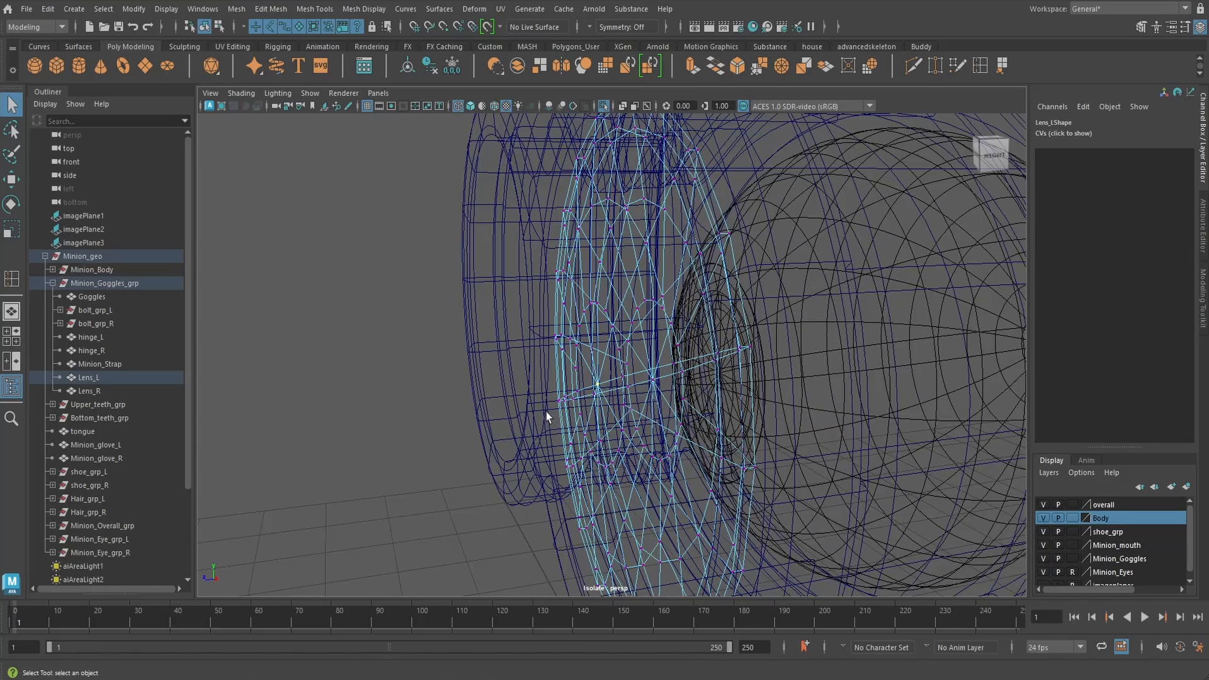
{"action": "key", "text": "w"}
{"action": "key", "text": "space"}
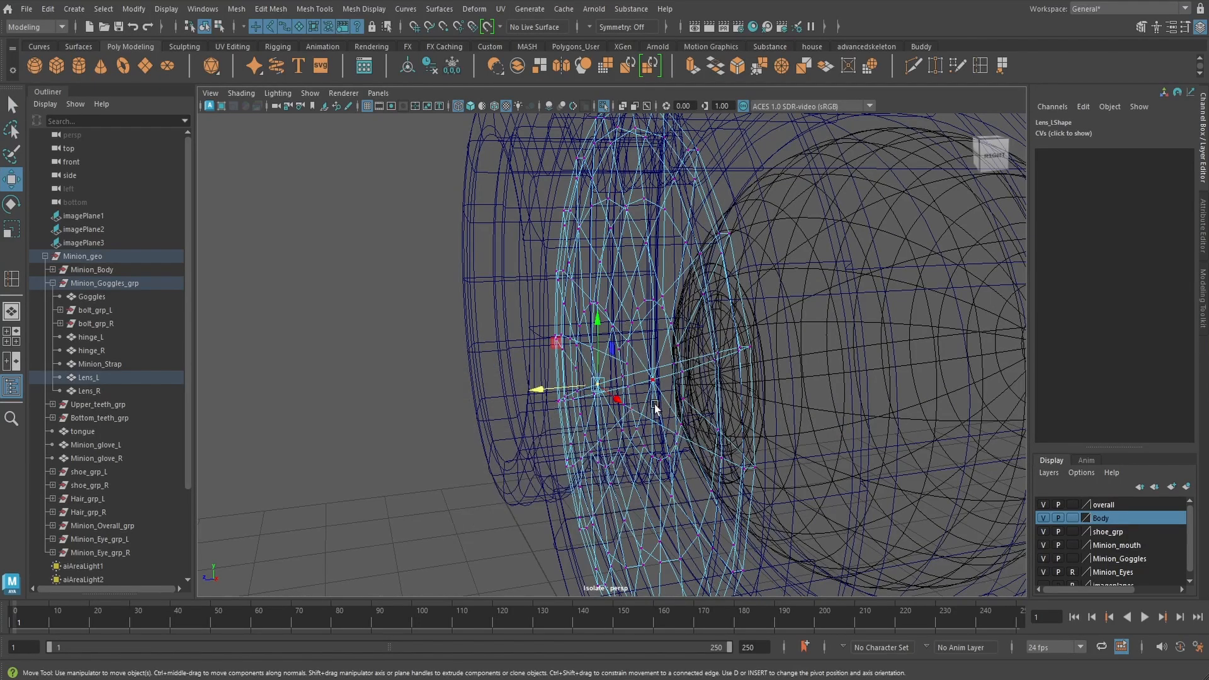
{"action": "left_click_drag", "start_coordinate": [655, 408], "coordinate": [658, 338], "text": "alt"}
{"action": "left_click", "coordinate": [585, 317], "text": "shift"}
{"action": "key", "text": "space"}
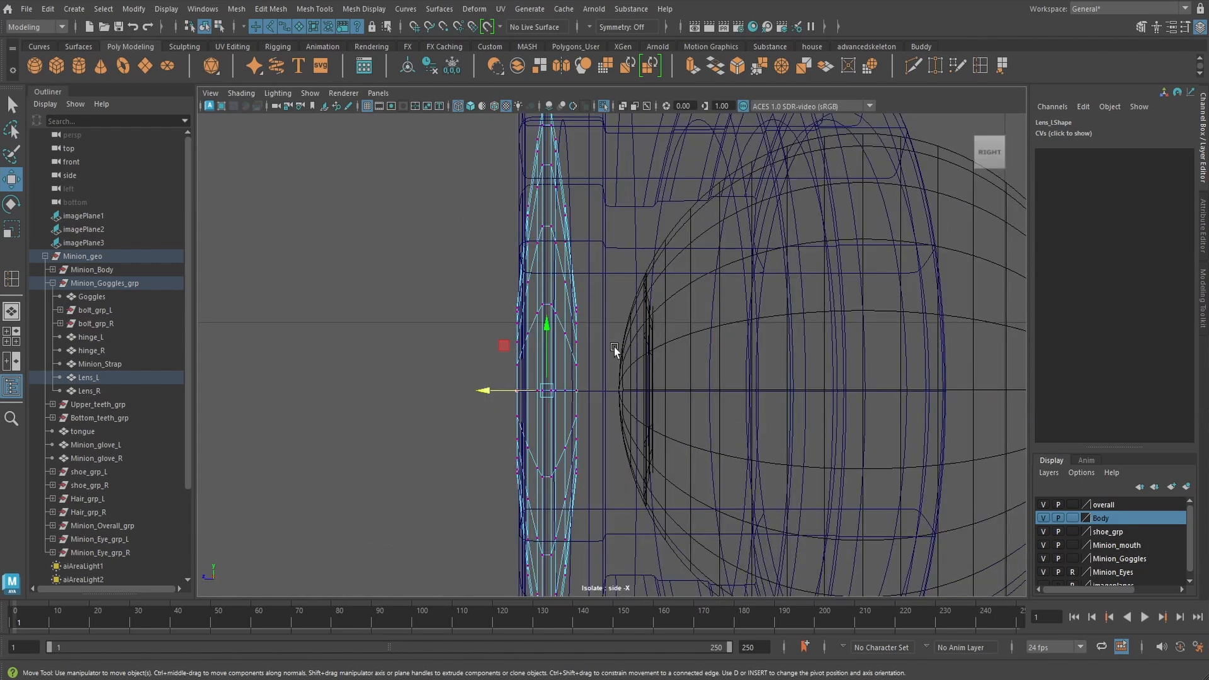
{"action": "key", "text": "r"}
{"action": "scroll", "coordinate": [440, 437], "scroll_direction": "up", "scroll_amount": 3}
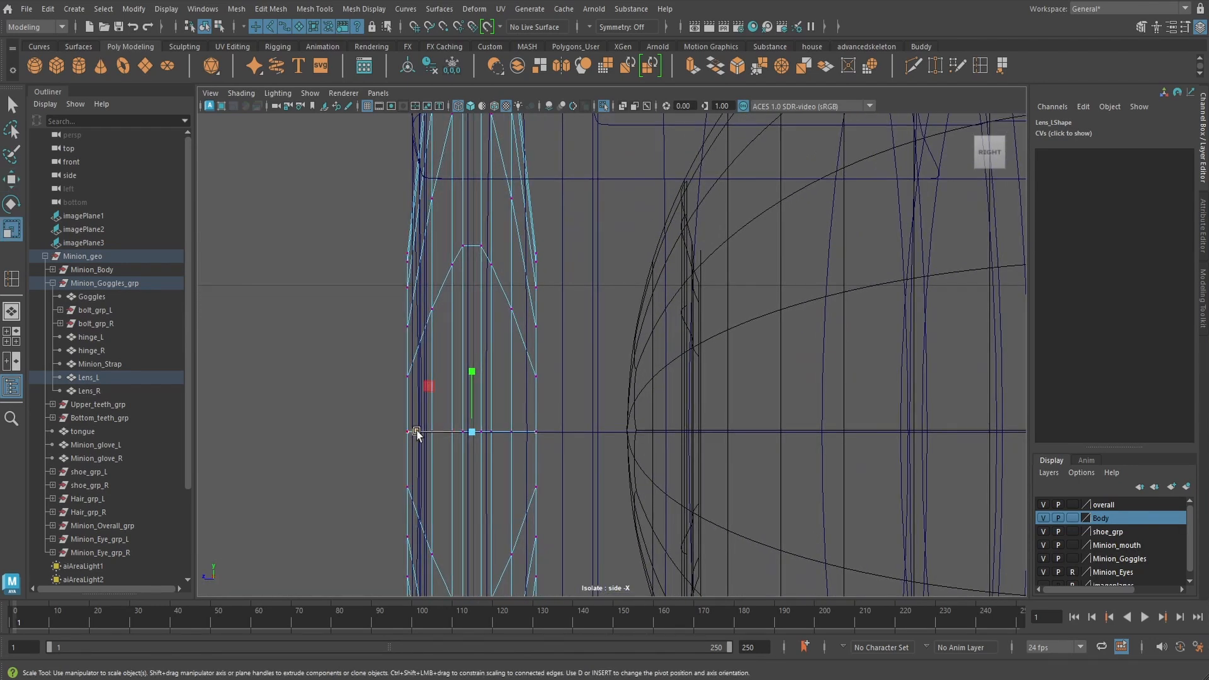
{"action": "left_click_drag", "start_coordinate": [418, 432], "coordinate": [416, 432]}
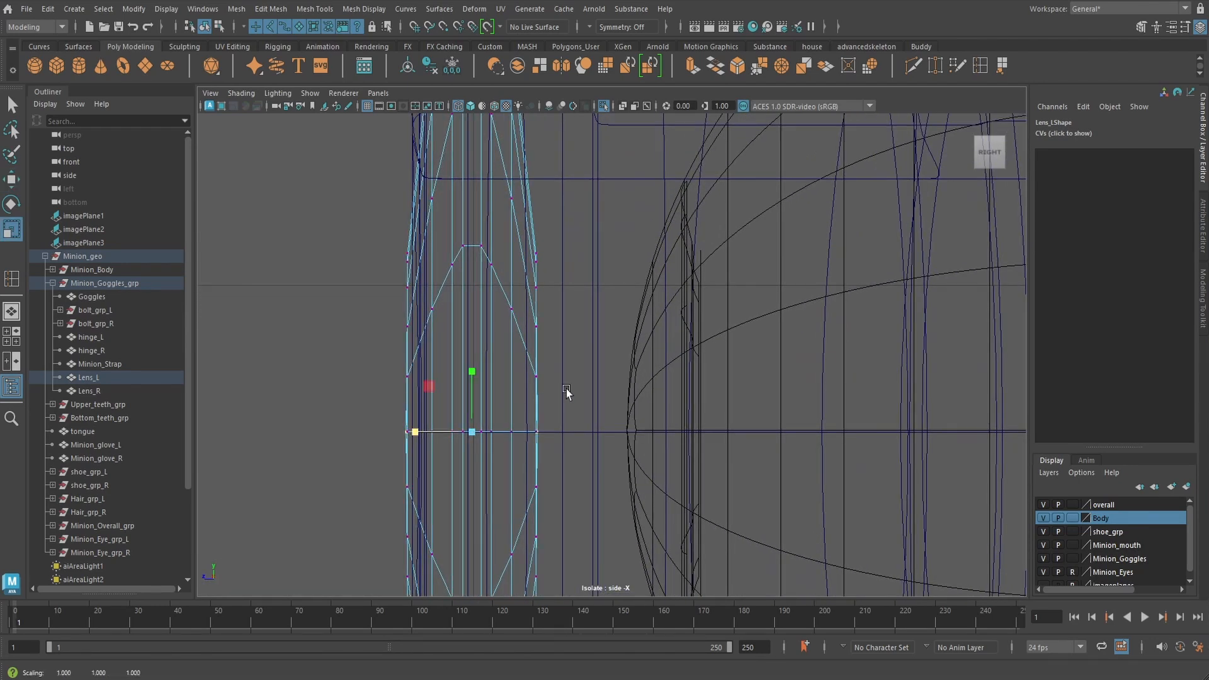
{"action": "key", "text": "space"}
{"action": "left_click_drag", "start_coordinate": [565, 398], "coordinate": [594, 397]}
{"action": "key", "text": "q"}
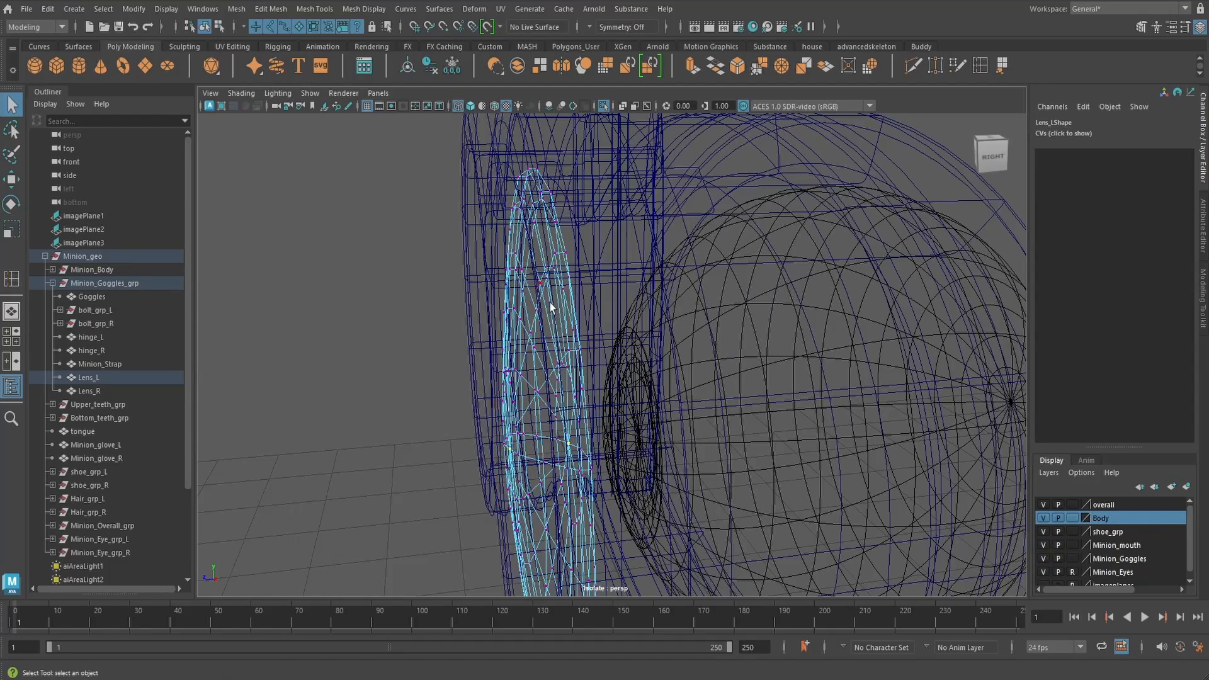
Return Lens_L to object mode and examine its curvature and rim in shaded and wireframe display
{"action": "right_click_drag", "start_coordinate": [552, 286], "coordinate": [595, 264]}
{"action": "scroll", "coordinate": [576, 342], "scroll_direction": "down", "scroll_amount": 4}
{"action": "left_click_drag", "start_coordinate": [549, 352], "coordinate": [674, 362], "text": "alt"}
{"action": "middle_click_drag", "start_coordinate": [673, 362], "coordinate": [595, 363], "text": "alt"}
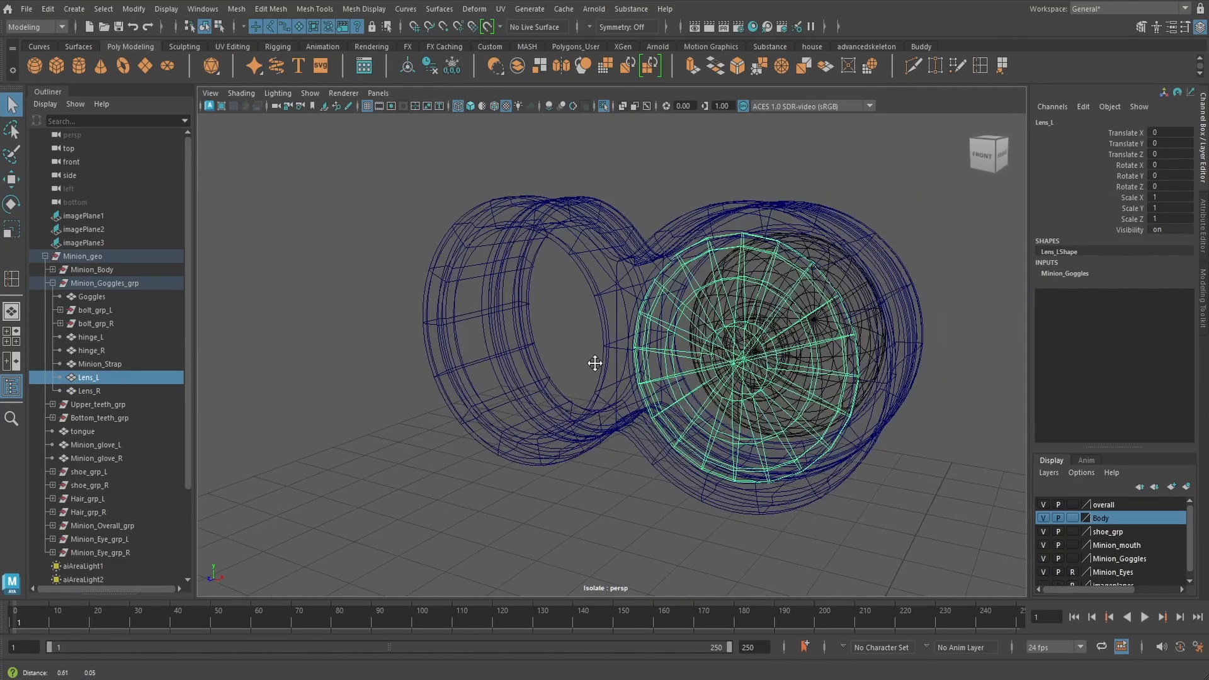
{"action": "key", "text": "6"}
{"action": "mouse_move", "coordinate": [614, 374]}
{"action": "left_mouse_down", "text": "alt"}
{"action": "mouse_move", "coordinate": [589, 370]}
{"action": "mouse_move", "coordinate": [586, 353]}
{"action": "mouse_move", "coordinate": [583, 369]}
{"action": "mouse_move", "coordinate": [519, 386]}
{"action": "mouse_move", "coordinate": [474, 352]}
{"action": "left_mouse_up", "text": "alt"}
{"action": "scroll", "coordinate": [606, 373], "scroll_direction": "up", "scroll_amount": 2}
{"action": "key", "text": "4"}
{"action": "middle_click_drag", "start_coordinate": [473, 352], "coordinate": [554, 377], "text": "alt"}
{"action": "mouse_move", "coordinate": [554, 378]}
{"action": "left_mouse_down", "text": "alt"}
{"action": "mouse_move", "coordinate": [502, 356]}
{"action": "mouse_move", "coordinate": [534, 380]}
{"action": "mouse_move", "coordinate": [575, 351]}
{"action": "mouse_move", "coordinate": [604, 367]}
{"action": "left_mouse_up", "text": "alt"}
{"action": "scroll", "coordinate": [535, 380], "scroll_direction": "up", "scroll_amount": 6}
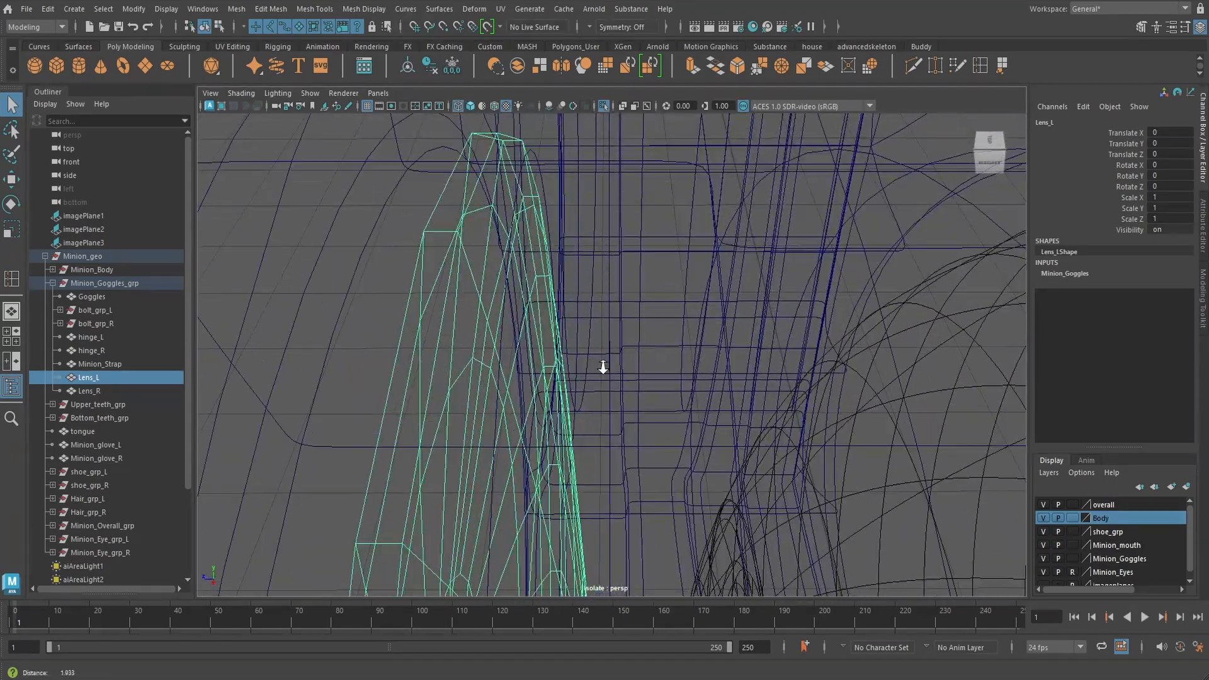
Insert two supporting edge loops around Lens_L's rim, one close to the front edge and one close to the back
{"action": "left_click", "coordinate": [938, 73]}
{"action": "left_click", "coordinate": [428, 236]}
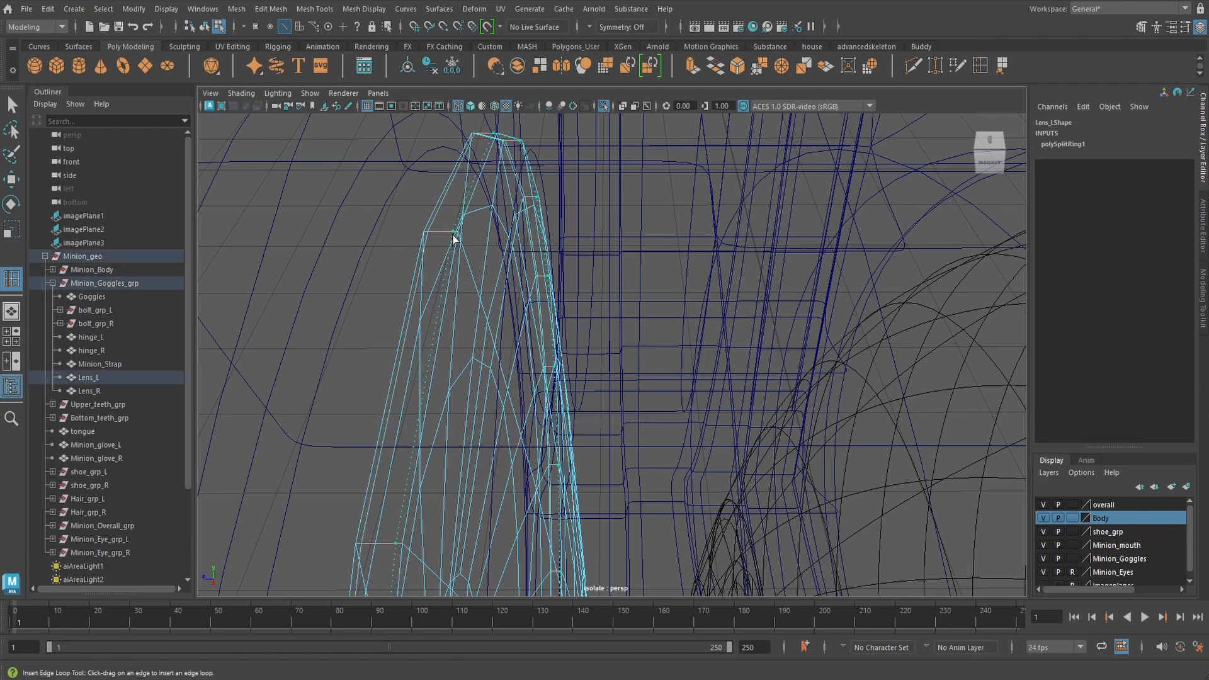
{"action": "left_click", "coordinate": [453, 238]}
{"action": "left_click_drag", "start_coordinate": [554, 238], "coordinate": [586, 250], "text": "alt"}
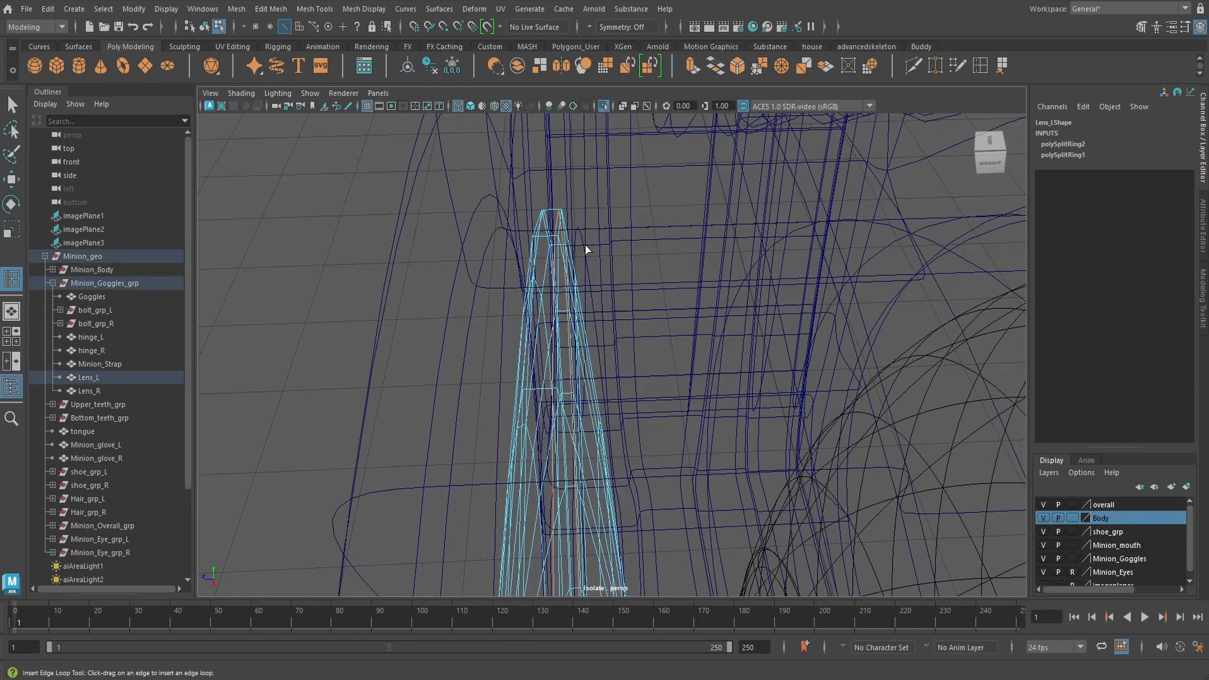
{"action": "key", "text": "ctrl+z"}
{"action": "left_click_drag", "start_coordinate": [550, 399], "coordinate": [367, 271], "text": "alt"}
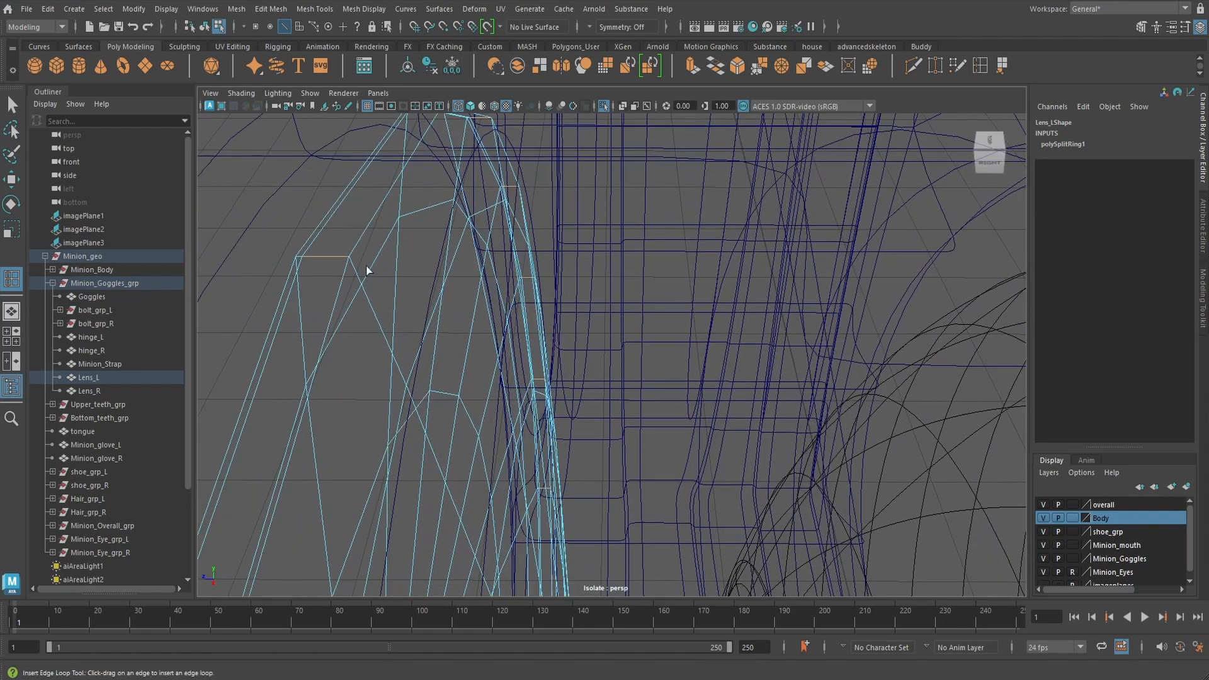
{"action": "left_click", "coordinate": [343, 258]}
{"action": "scroll", "coordinate": [527, 286], "scroll_direction": "down", "scroll_amount": 5}
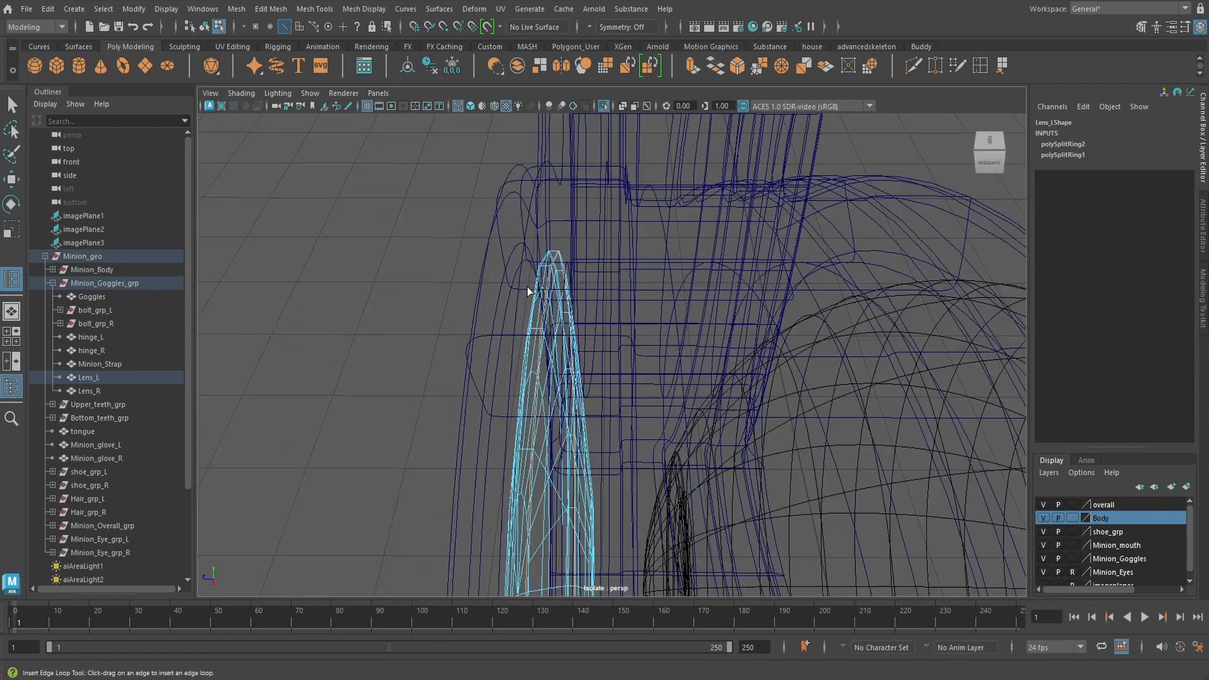
Return Lens_L to object mode with smooth preview, delete its construction history and restore textured display
{"action": "key", "text": "q"}
{"action": "right_click_drag", "start_coordinate": [550, 297], "coordinate": [597, 272]}
{"action": "left_click_drag", "start_coordinate": [491, 274], "coordinate": [671, 271], "text": "alt"}
{"action": "key", "text": "3"}
{"action": "scroll", "coordinate": [598, 295], "scroll_direction": "down", "scroll_amount": 4}
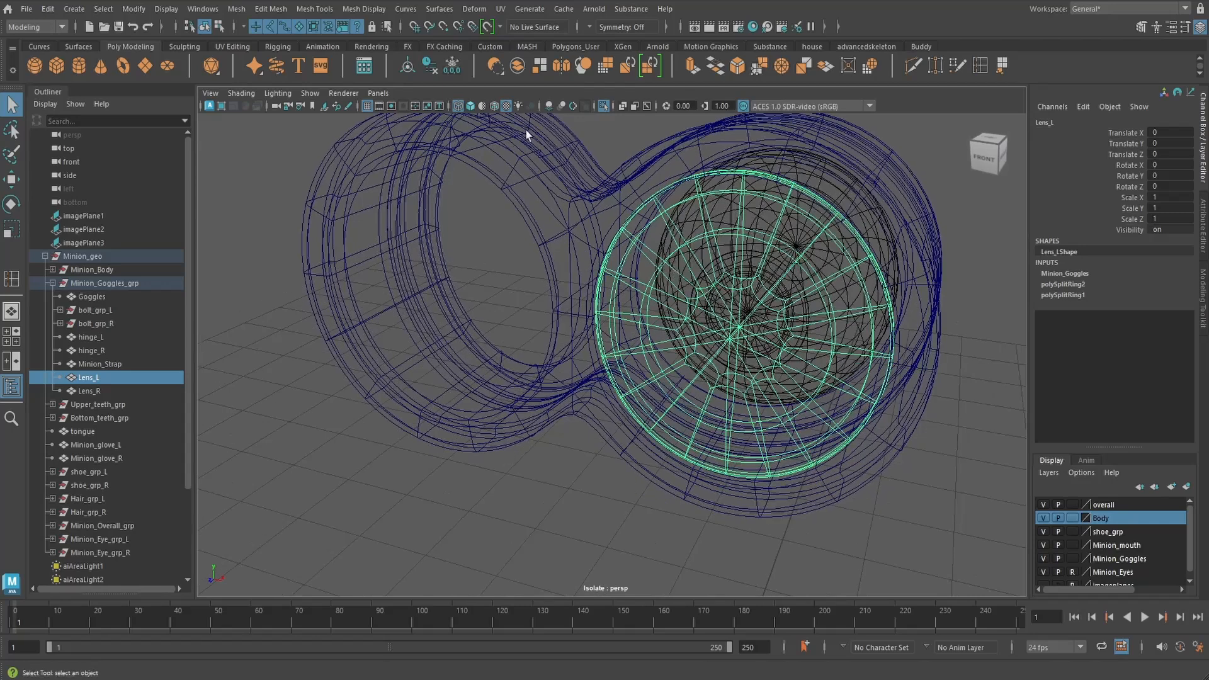
{"action": "left_click", "coordinate": [430, 66]}
{"action": "mouse_move", "coordinate": [743, 347]}
{"action": "left_mouse_down", "text": "alt"}
{"action": "mouse_move", "coordinate": [775, 291]}
{"action": "mouse_move", "coordinate": [705, 331]}
{"action": "left_mouse_up", "text": "alt"}
{"action": "key", "text": "6"}
{"action": "scroll", "coordinate": [747, 323], "scroll_direction": "down", "scroll_amount": 3}
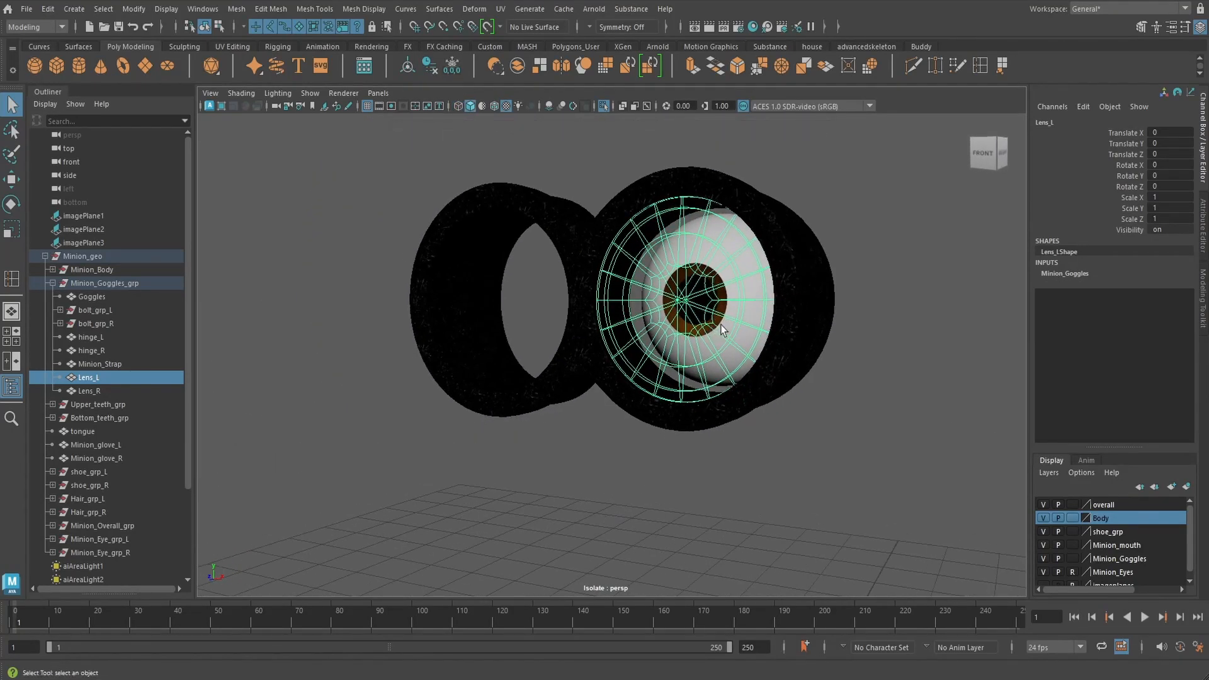
Exit isolation to show the whole Minion and select the Lens_R mesh
{"action": "key", "text": "ctrl+1"}
{"action": "scroll", "coordinate": [721, 334], "scroll_direction": "down", "scroll_amount": 2}
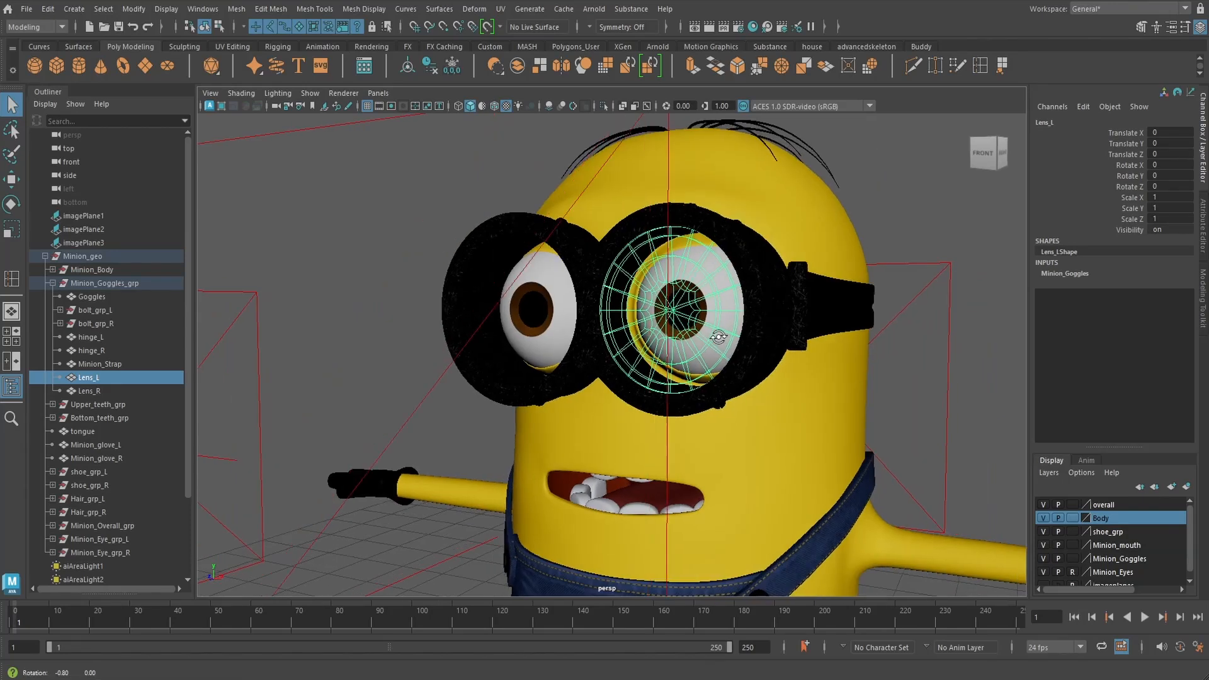
{"action": "left_click_drag", "start_coordinate": [718, 337], "coordinate": [693, 344], "text": "alt"}
{"action": "scroll", "coordinate": [682, 343], "scroll_direction": "down", "scroll_amount": 3}
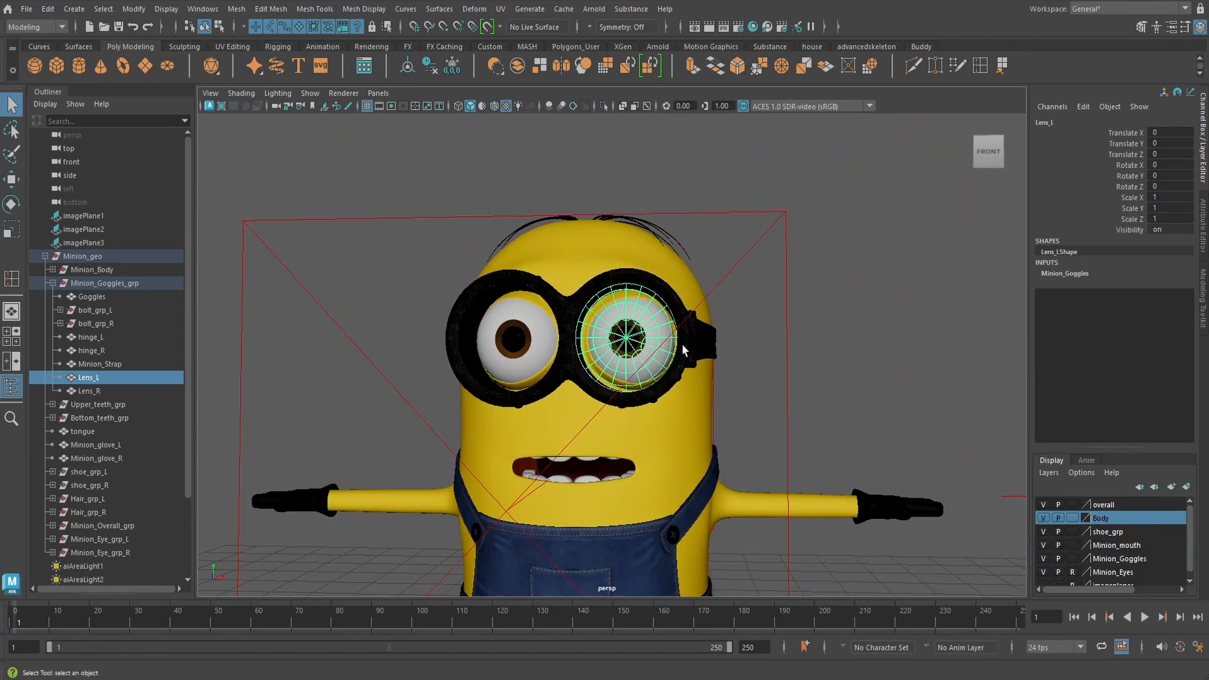
{"action": "left_click", "coordinate": [507, 360]}
{"action": "left_click_drag", "start_coordinate": [508, 360], "coordinate": [560, 358], "text": "alt"}
{"action": "scroll", "coordinate": [533, 374], "scroll_direction": "up", "scroll_amount": 6}
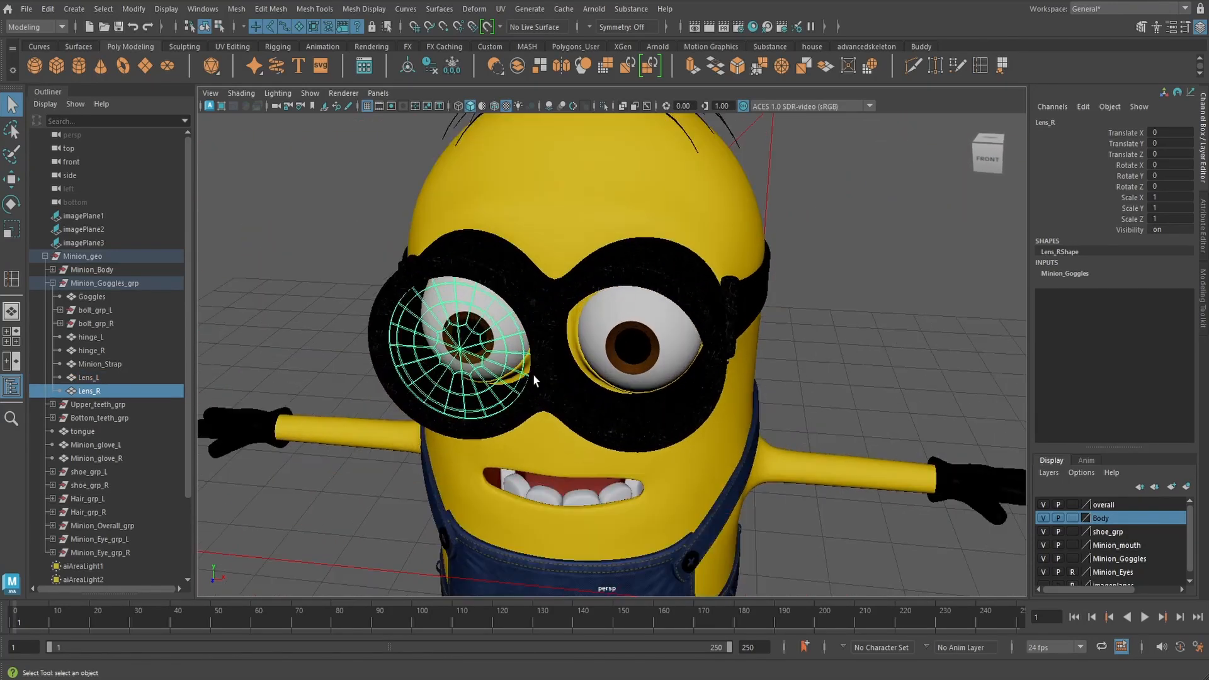
Delete the Lens_R mesh and select Lens_L
{"action": "key", "text": "Delete"}
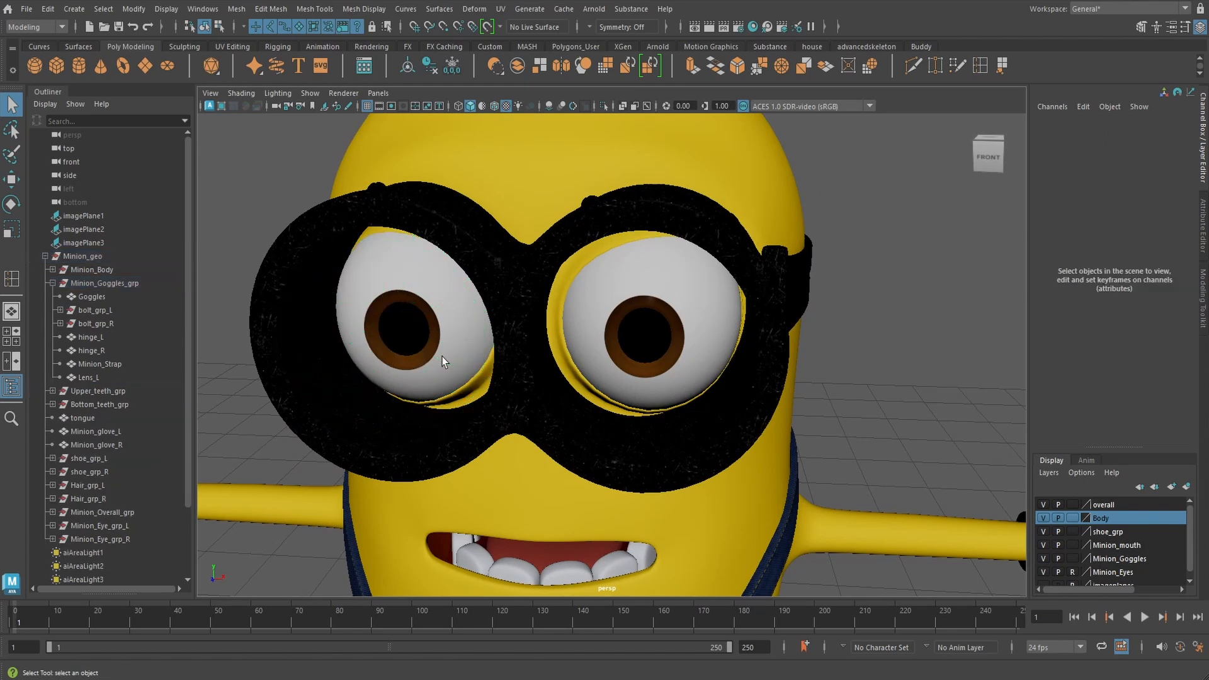
{"action": "left_click", "coordinate": [669, 363]}
{"action": "left_click_drag", "start_coordinate": [669, 363], "coordinate": [703, 348], "text": "alt"}
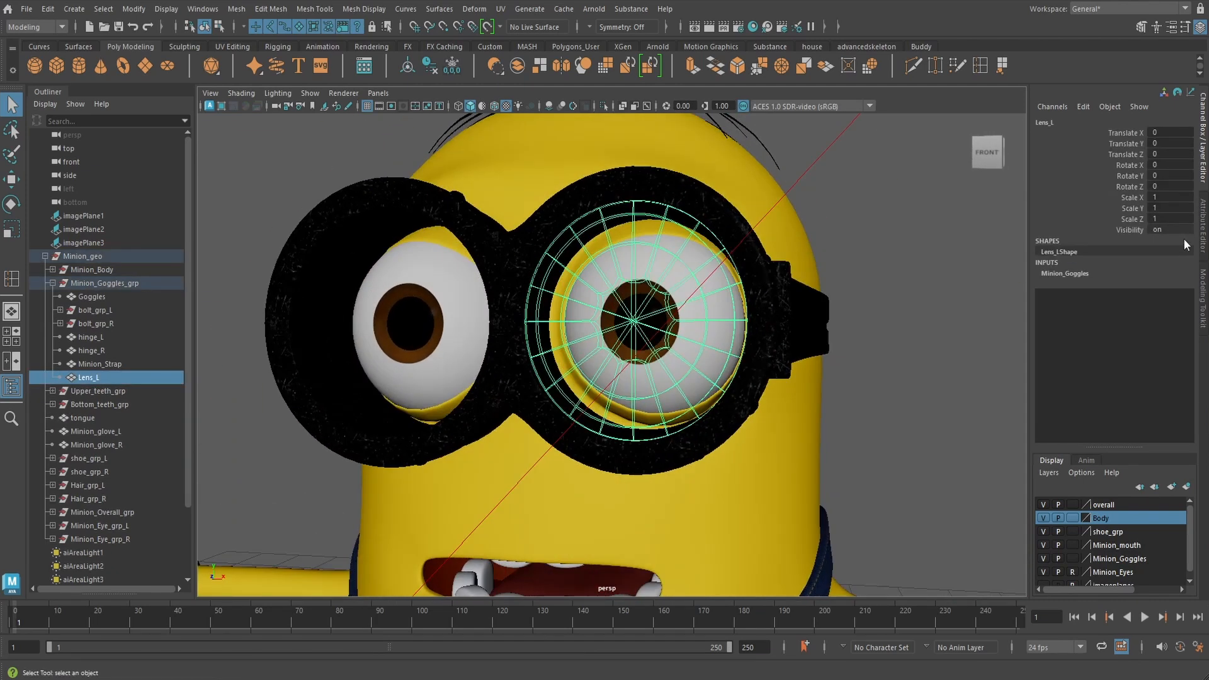
Set the specular weight of Lens_L's ai_glass material to 0.250 and its specular roughness to 0.067
{"action": "left_click", "coordinate": [1203, 237]}
{"action": "left_click", "coordinate": [1085, 122]}
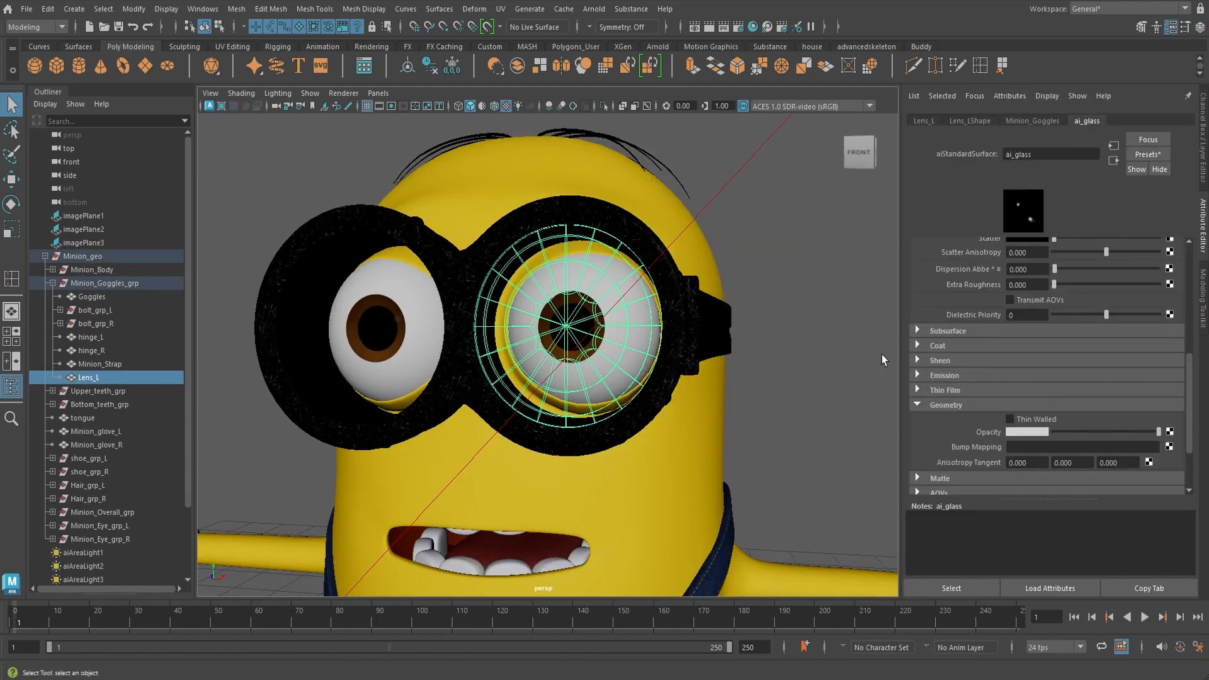
{"action": "scroll", "coordinate": [1020, 389], "scroll_direction": "up", "scroll_amount": 3}
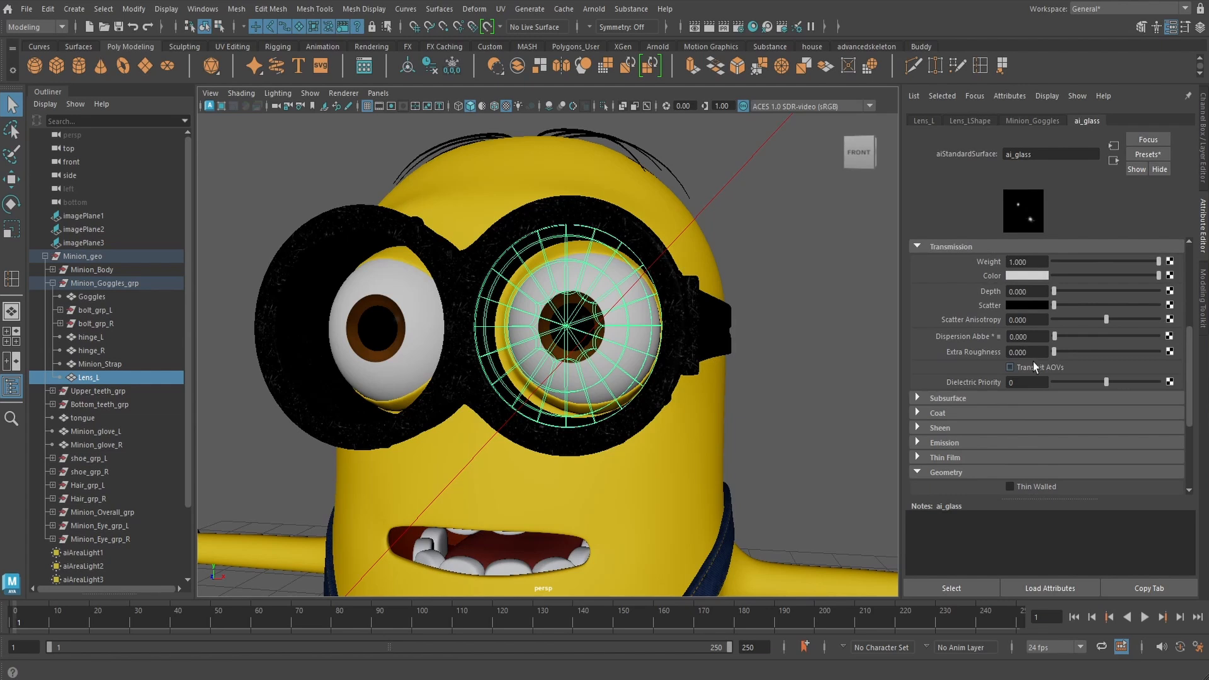
{"action": "scroll", "coordinate": [1035, 367], "scroll_direction": "up", "scroll_amount": 3}
{"action": "scroll", "coordinate": [1034, 367], "scroll_direction": "up", "scroll_amount": 3}
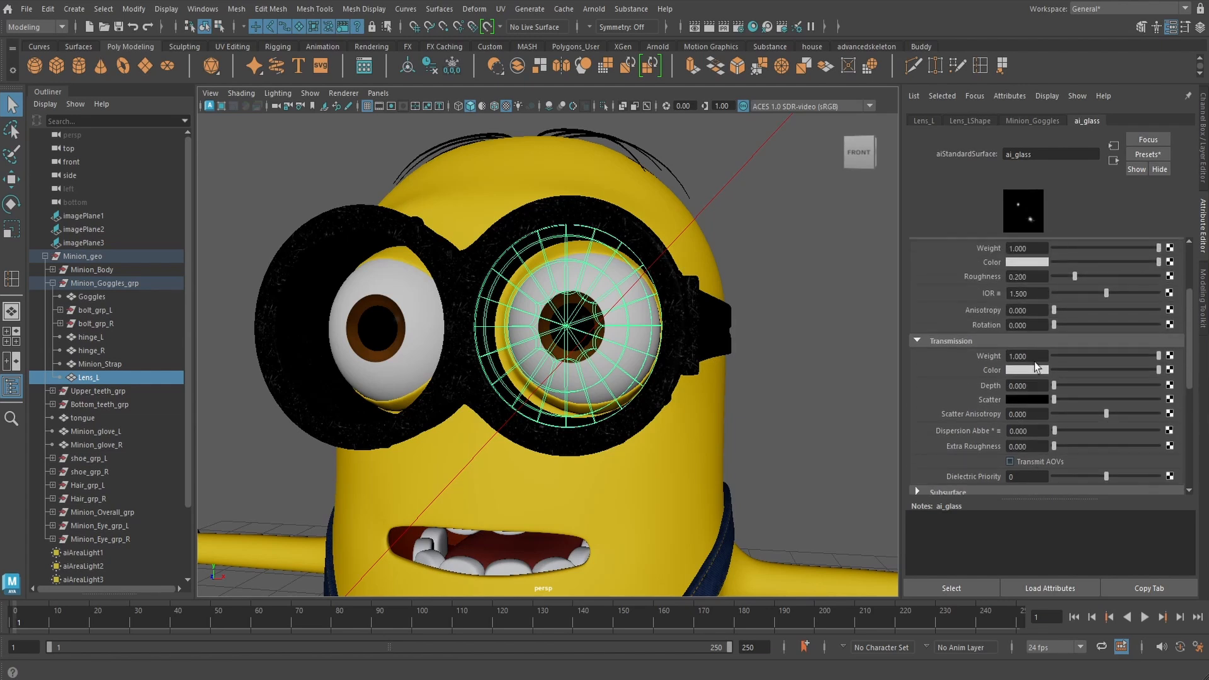
{"action": "left_click_drag", "start_coordinate": [1160, 288], "coordinate": [1076, 291]}
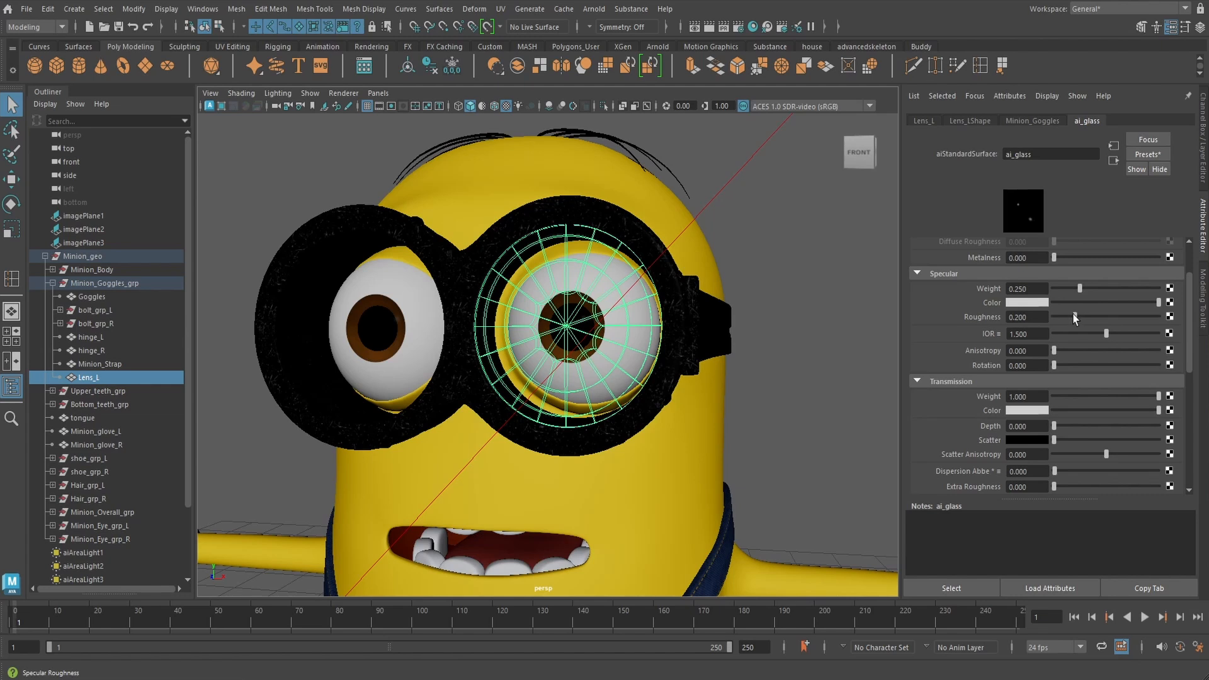
{"action": "left_click_drag", "start_coordinate": [1075, 319], "coordinate": [1065, 320]}
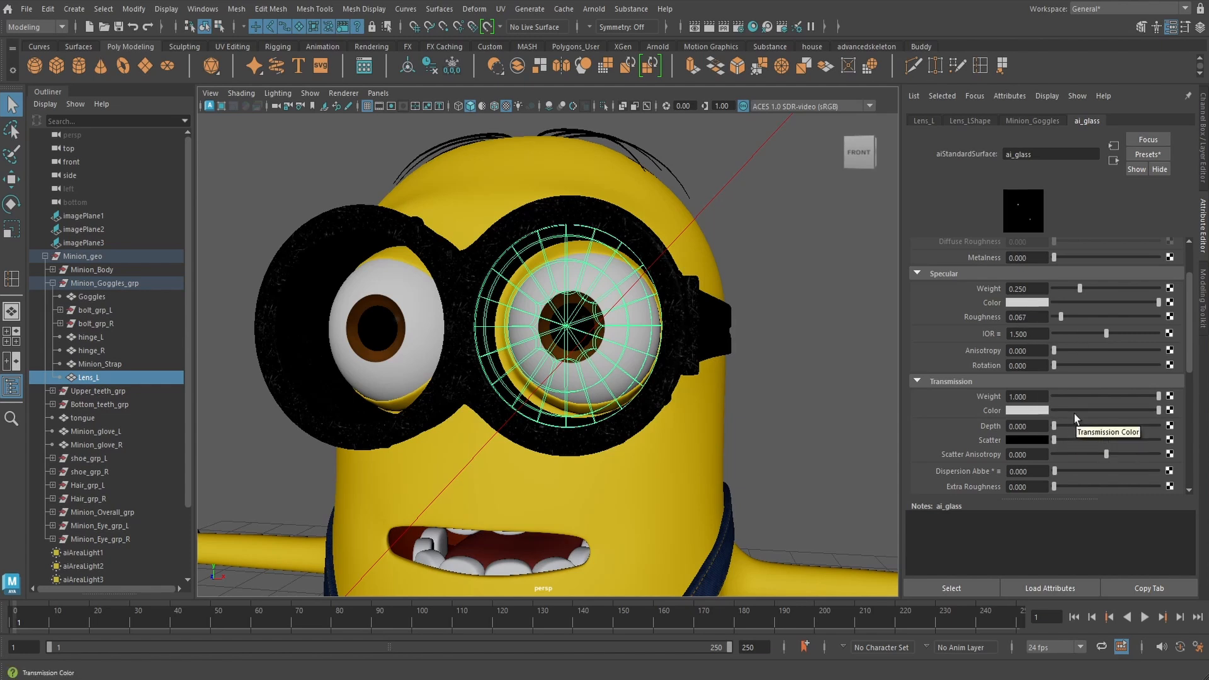
Set the ai_glass transmission weight to 0.951 and the transmission extra roughness to 0.030
{"action": "left_click_drag", "start_coordinate": [1158, 397], "coordinate": [1155, 397]}
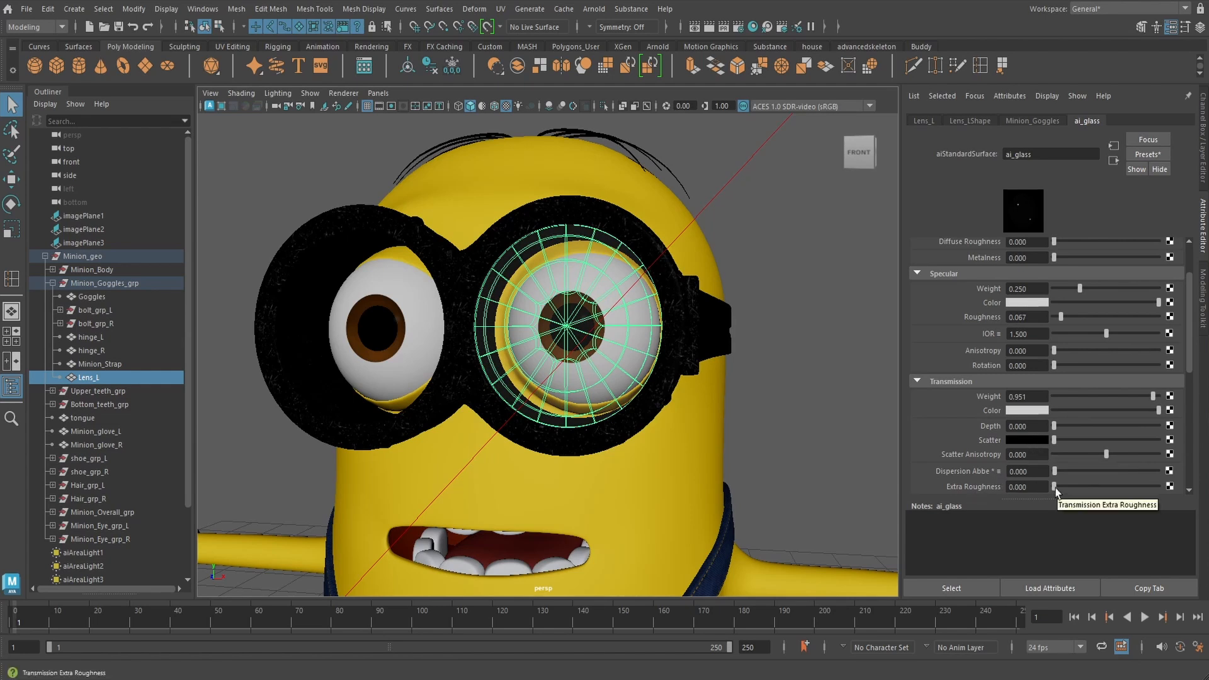
{"action": "left_click_drag", "start_coordinate": [1055, 488], "coordinate": [1057, 488]}
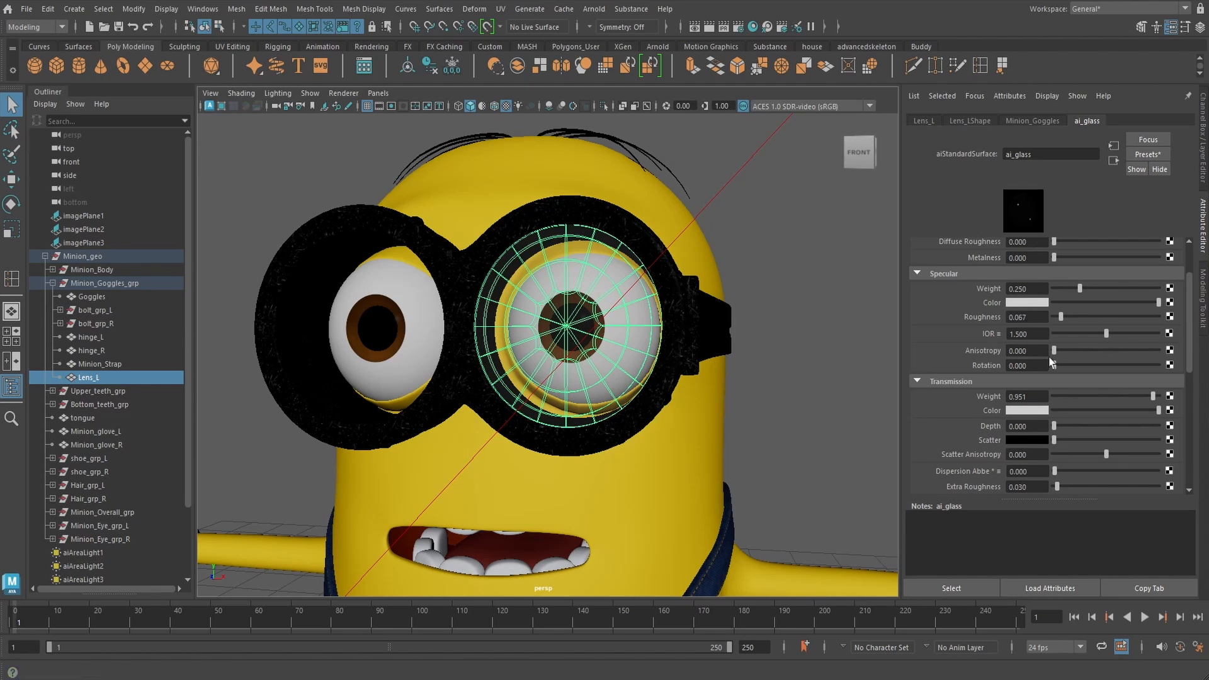
{"action": "scroll", "coordinate": [995, 352], "scroll_direction": "down", "scroll_amount": 1}
{"action": "scroll", "coordinate": [673, 333], "scroll_direction": "down", "scroll_amount": 4}
Run an Arnold test render of the Minion's head and examine the glass of Lens_L up close
{"action": "left_click_drag", "start_coordinate": [674, 332], "coordinate": [640, 324], "text": "alt"}
{"action": "left_click", "coordinate": [719, 30]}
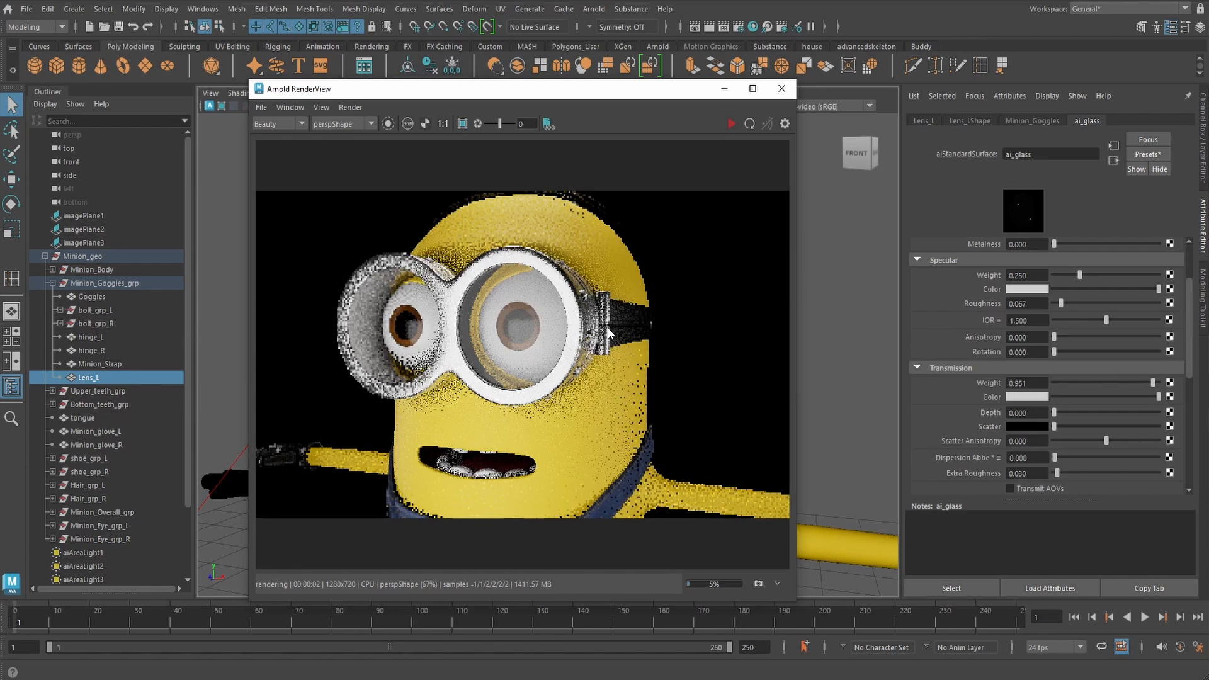
{"action": "scroll", "coordinate": [609, 332], "scroll_direction": "up", "scroll_amount": 3}
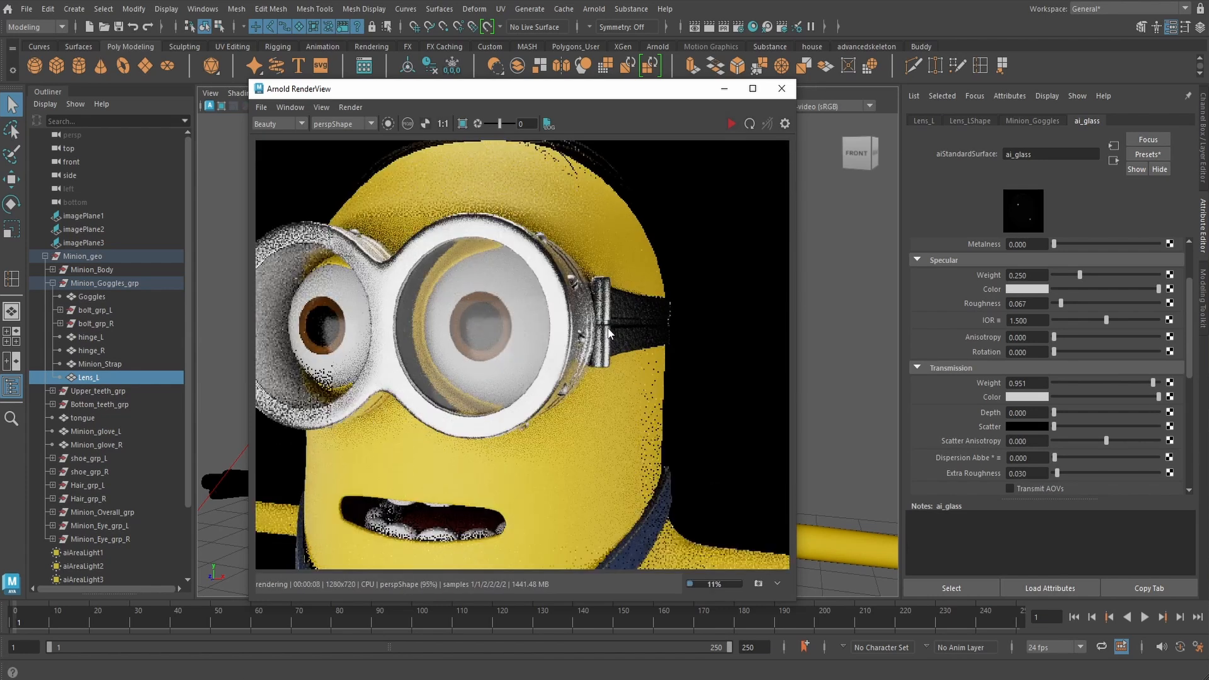
{"action": "scroll", "coordinate": [609, 332], "scroll_direction": "down", "scroll_amount": 2}
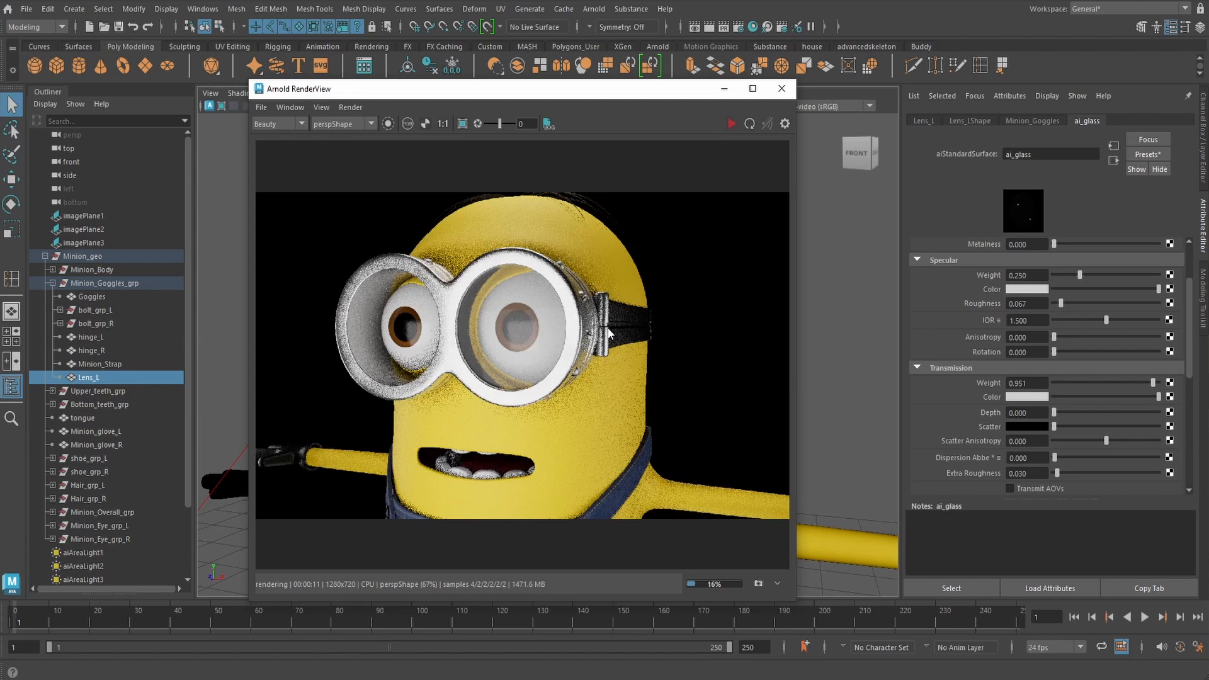
{"action": "left_click", "coordinate": [782, 88]}
{"action": "scroll", "coordinate": [642, 300], "scroll_direction": "down", "scroll_amount": 3}
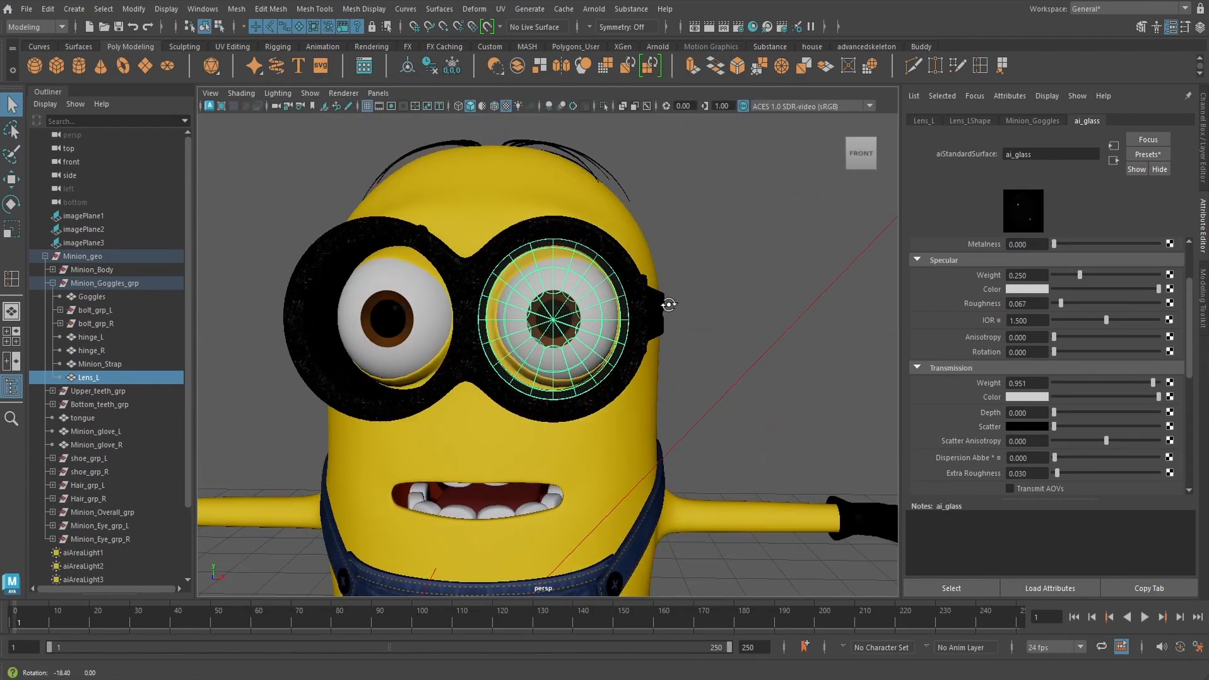
Mirror Lens_L to the other goggle ring with Duplicate Special, as a copy with scale X at -1
{"action": "key", "text": "w"}
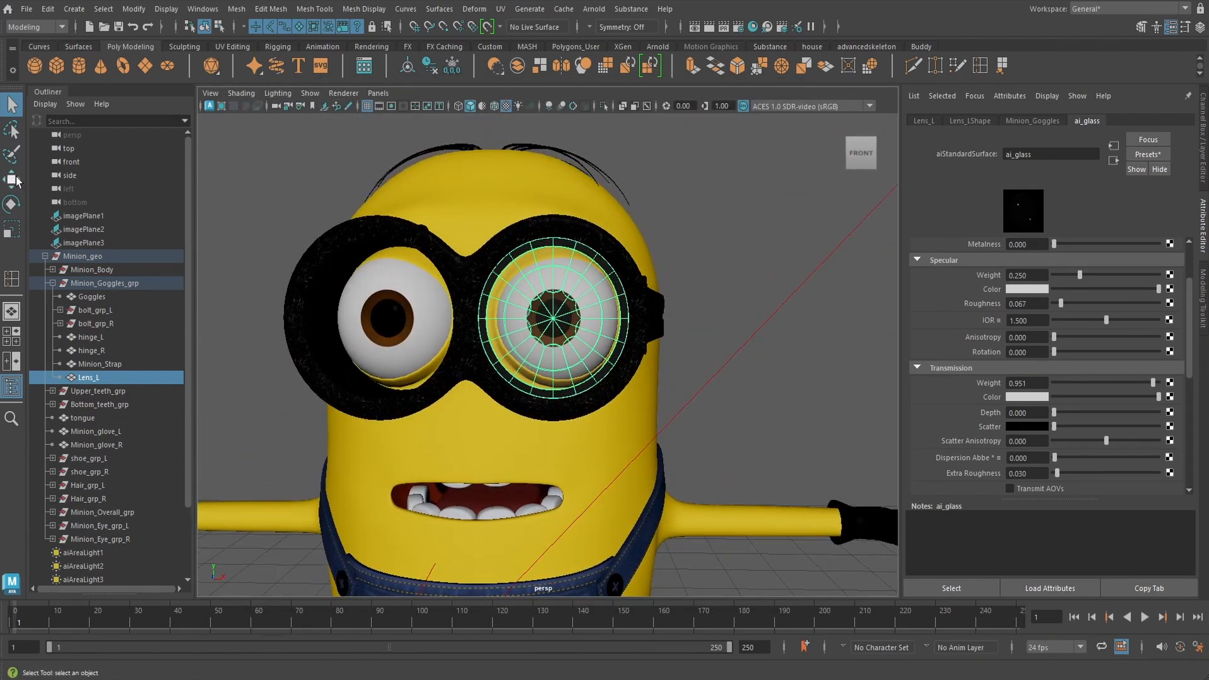
{"action": "left_click", "coordinate": [48, 9]}
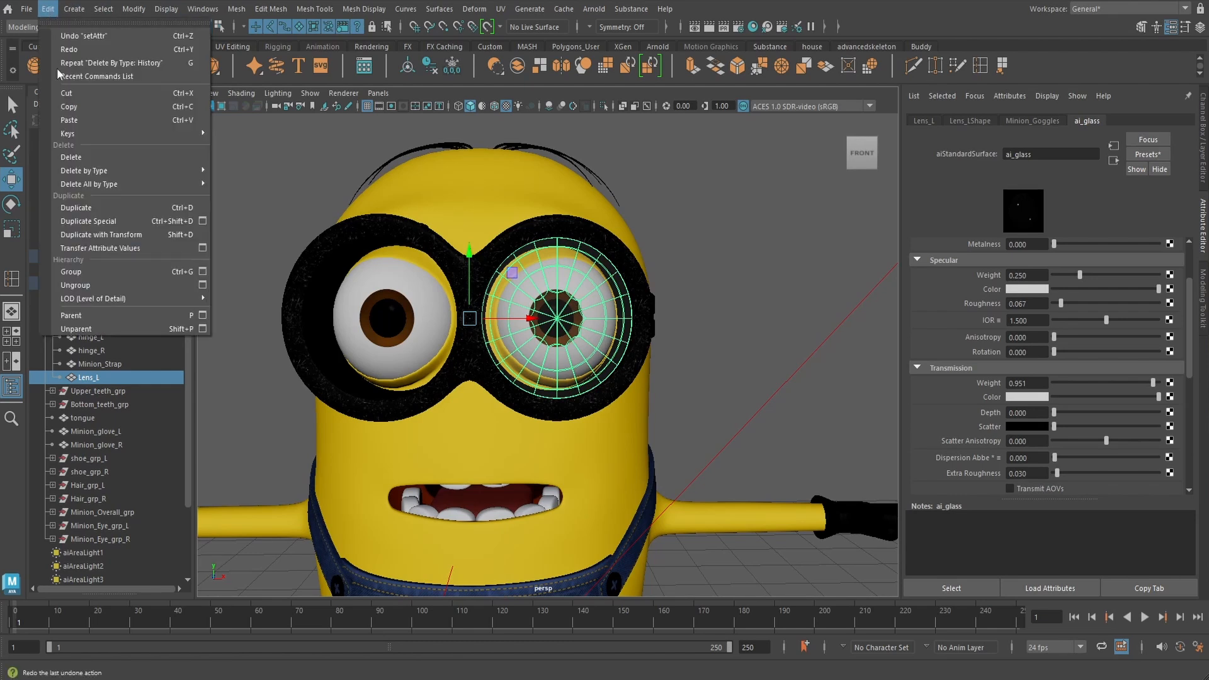
{"action": "left_click", "coordinate": [202, 221]}
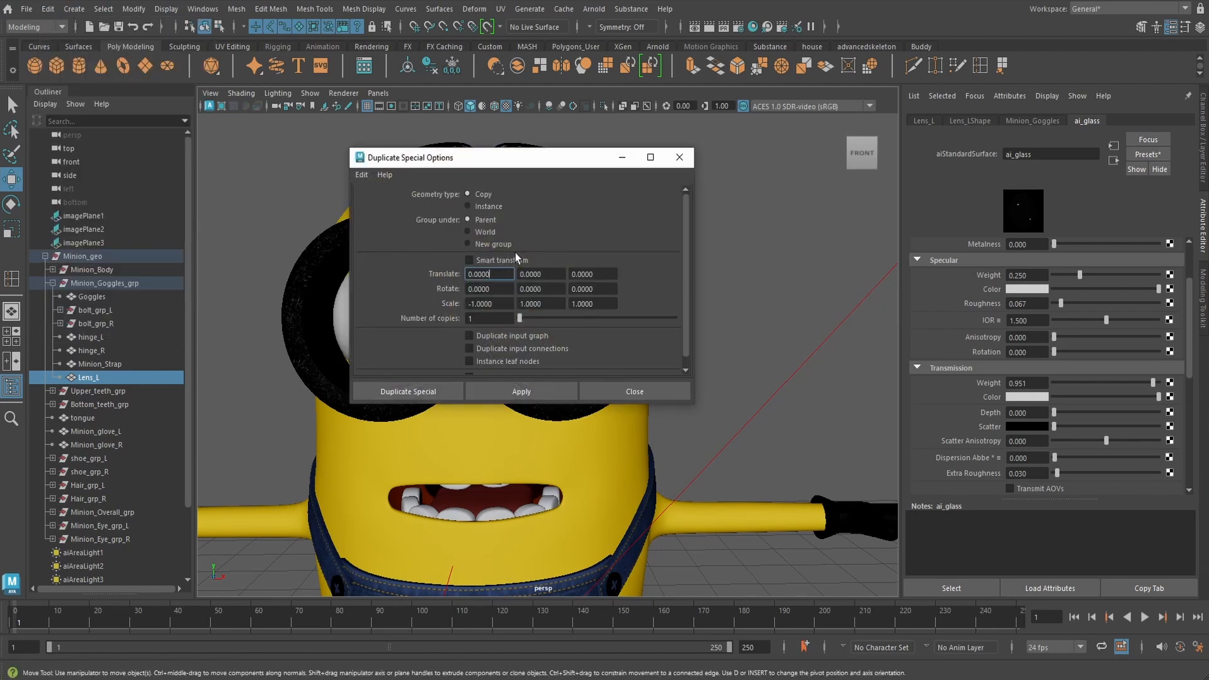
{"action": "left_click", "coordinate": [418, 391]}
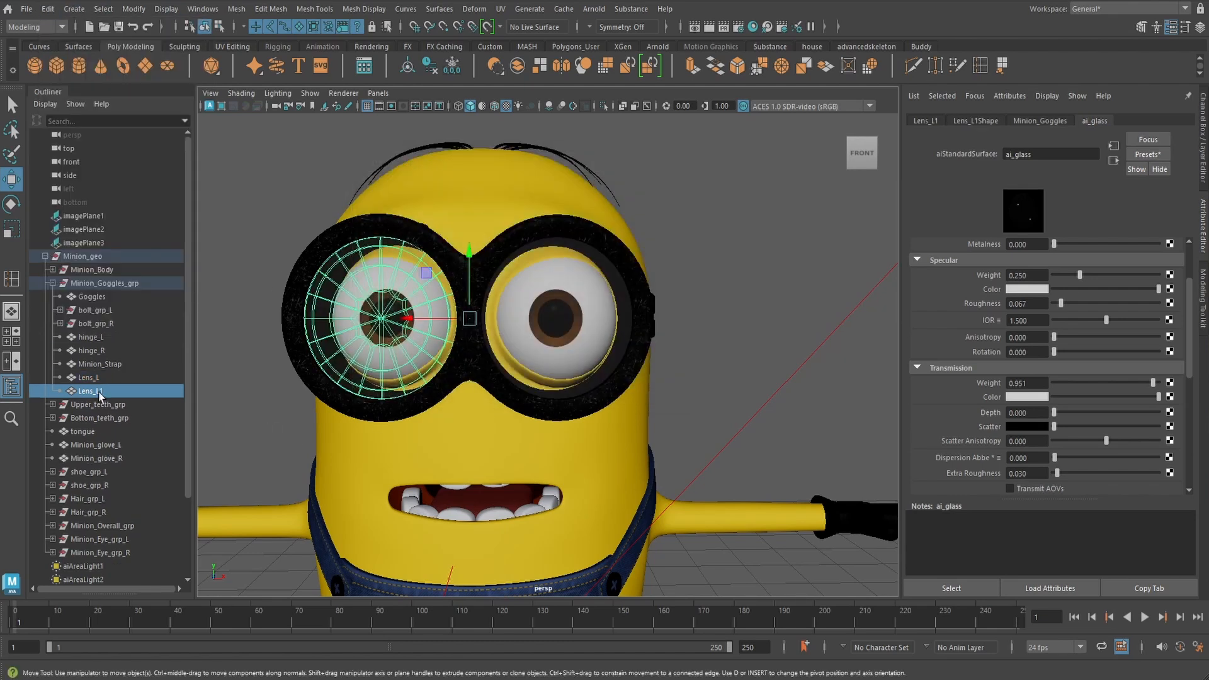
Rename the mirrored lens as Lens_R
{"action": "double_click", "coordinate": [101, 392]}
{"action": "left_click_drag", "start_coordinate": [98, 391], "coordinate": [132, 392]}
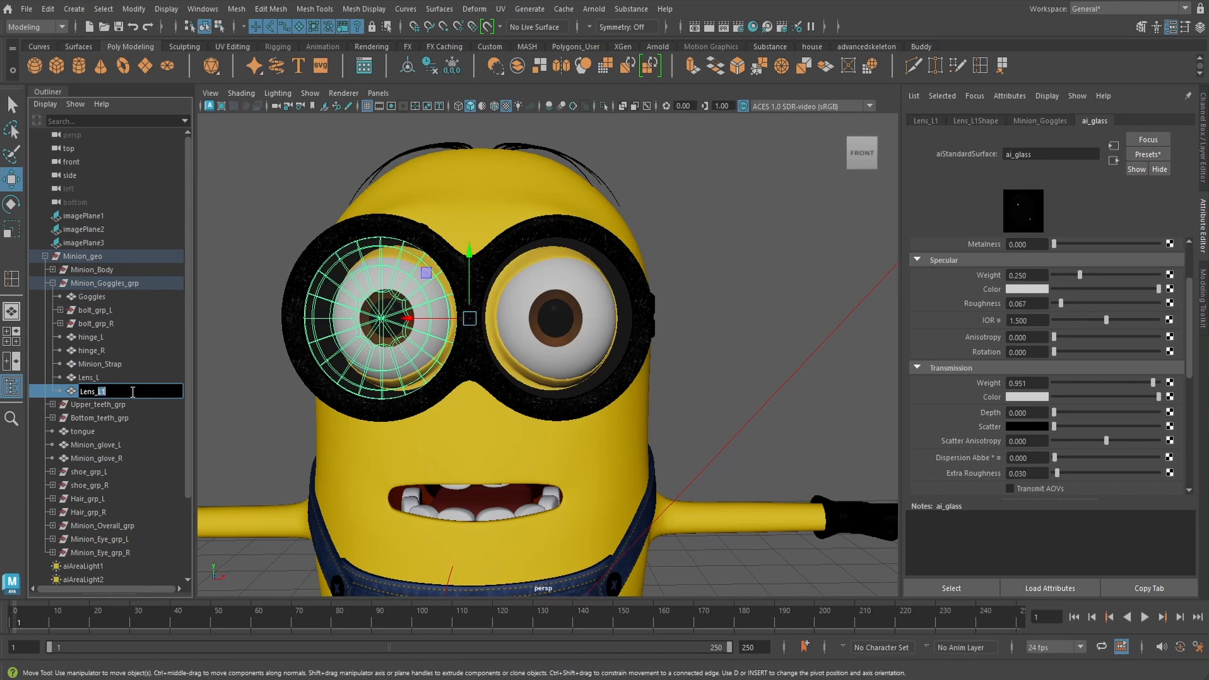
{"action": "key", "text": "Return"}
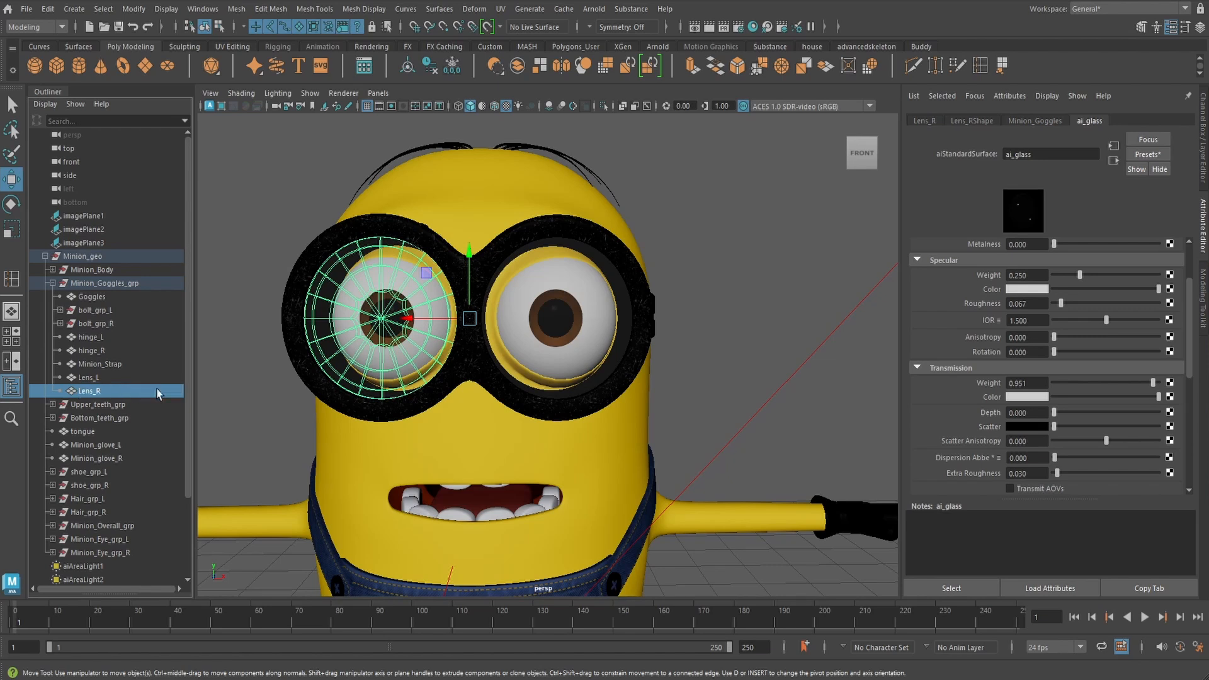
Run an Arnold test render of the Minion from the front and examine both glass lenses up close
{"action": "middle_click_drag", "start_coordinate": [539, 403], "coordinate": [582, 403], "text": "alt"}
{"action": "right_click_drag", "start_coordinate": [582, 403], "coordinate": [566, 410], "text": "alt"}
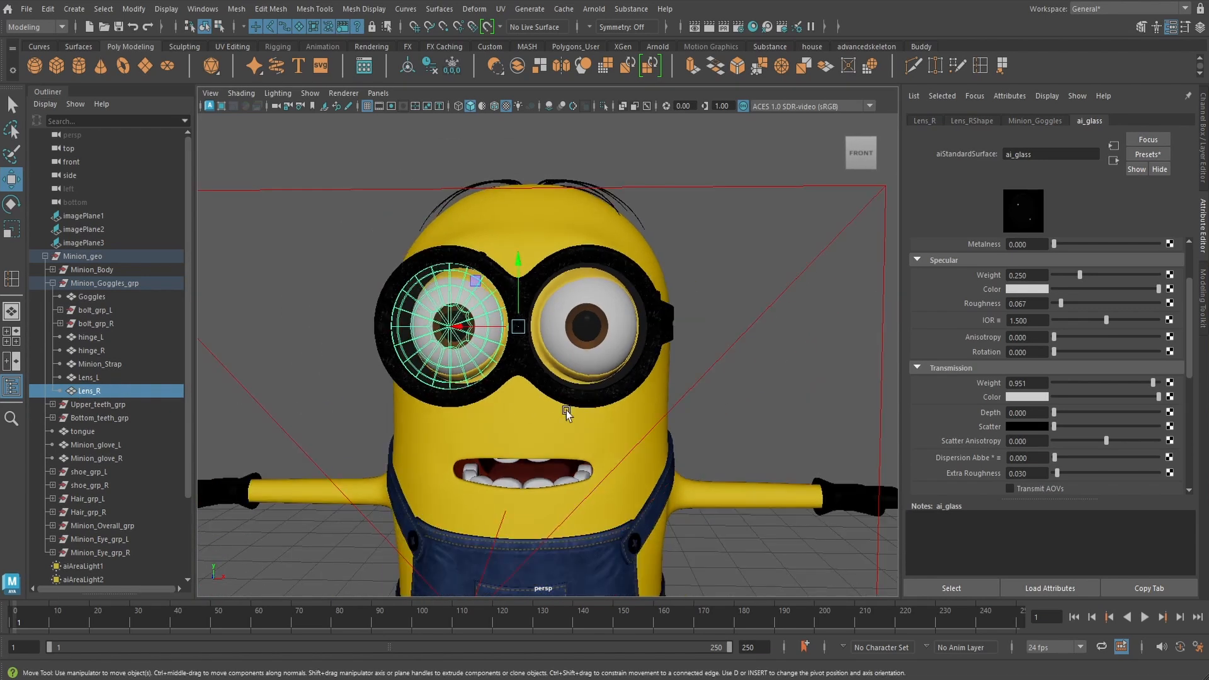
{"action": "left_click", "coordinate": [752, 315]}
{"action": "left_click_drag", "start_coordinate": [752, 312], "coordinate": [698, 336], "text": "alt"}
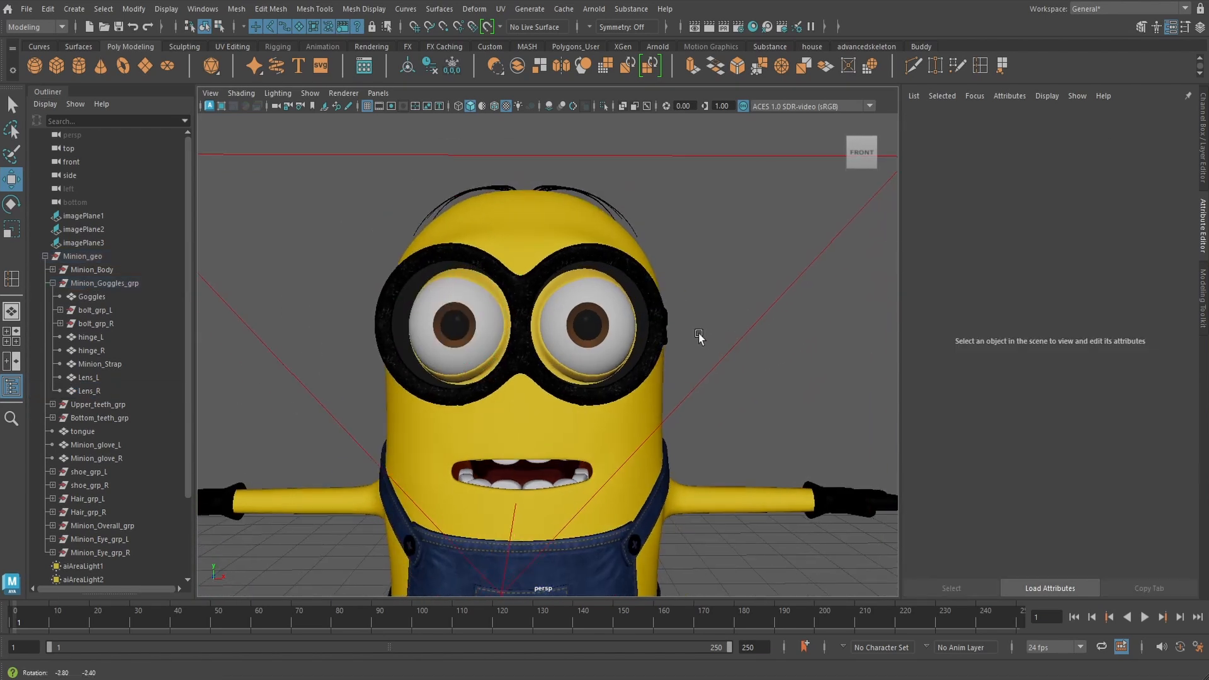
{"action": "left_click", "coordinate": [710, 27]}
{"action": "scroll", "coordinate": [643, 337], "scroll_direction": "up", "scroll_amount": 5}
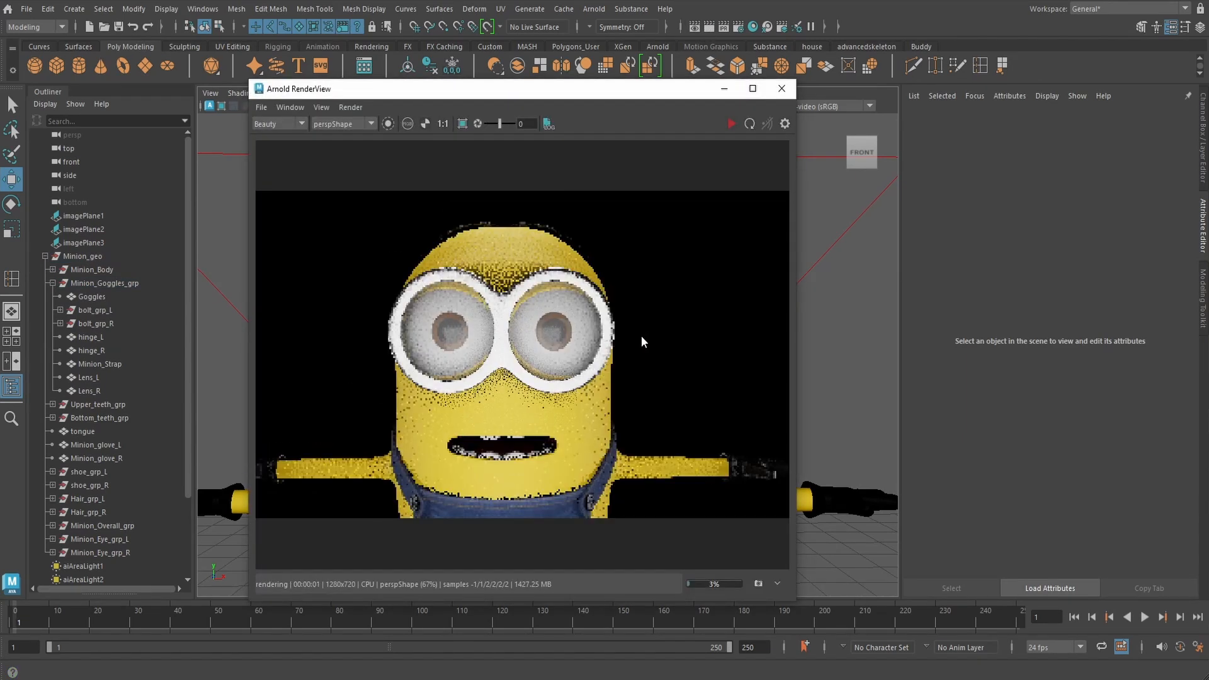
{"action": "scroll", "coordinate": [575, 369], "scroll_direction": "down", "scroll_amount": 2}
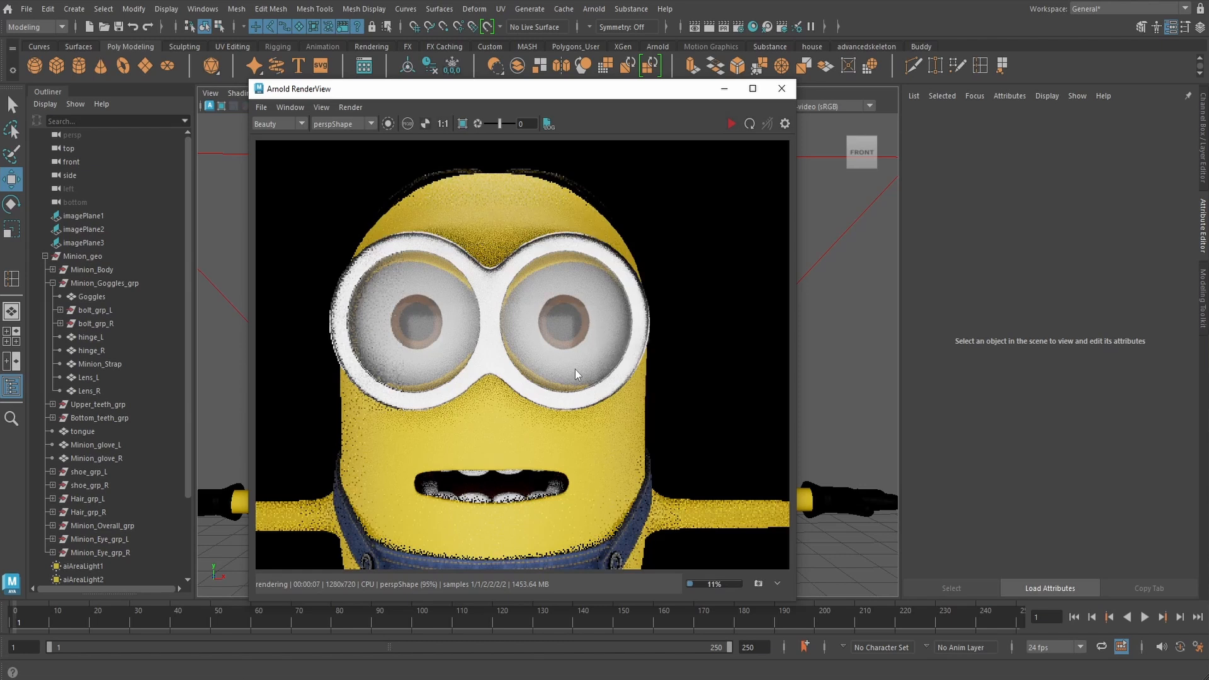
{"action": "scroll", "coordinate": [575, 369], "scroll_direction": "up", "scroll_amount": 2}
{"action": "scroll", "coordinate": [576, 369], "scroll_direction": "down", "scroll_amount": 2}
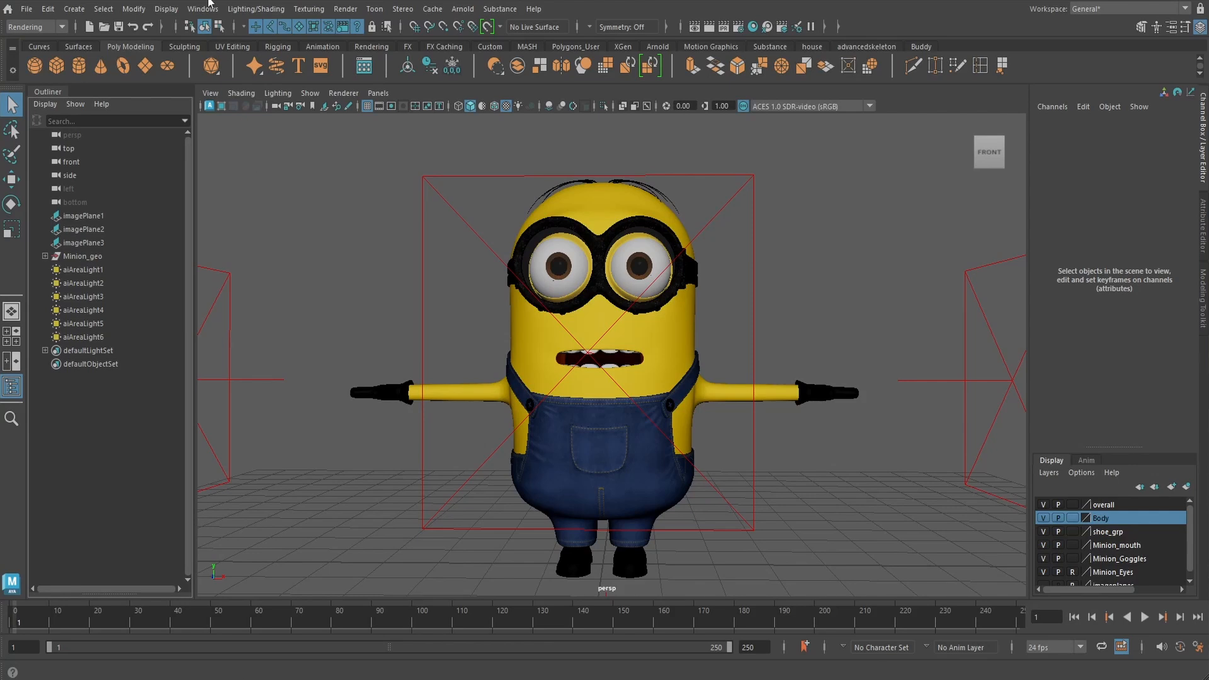
Unlink aiAreaLight1 from Lens_L and Lens_R using object-centric light linking
{"action": "left_click", "coordinate": [206, 7]}
{"action": "mouse_move", "coordinate": [280, 136]}
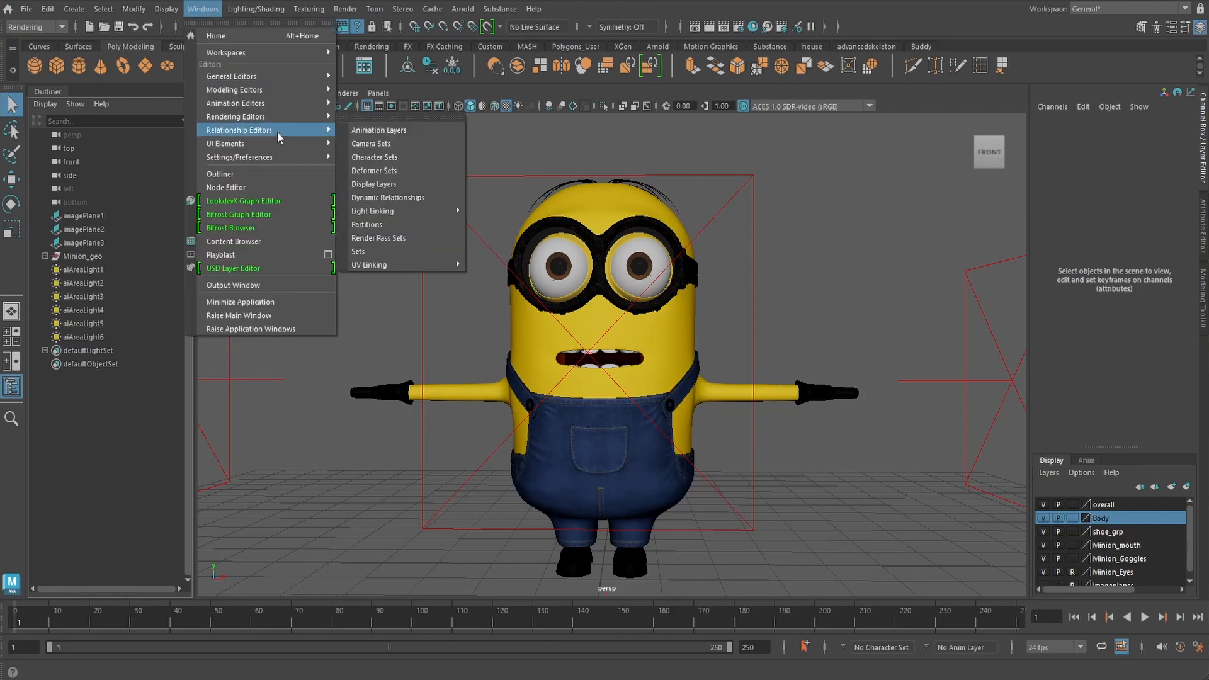
{"action": "mouse_move", "coordinate": [403, 211]}
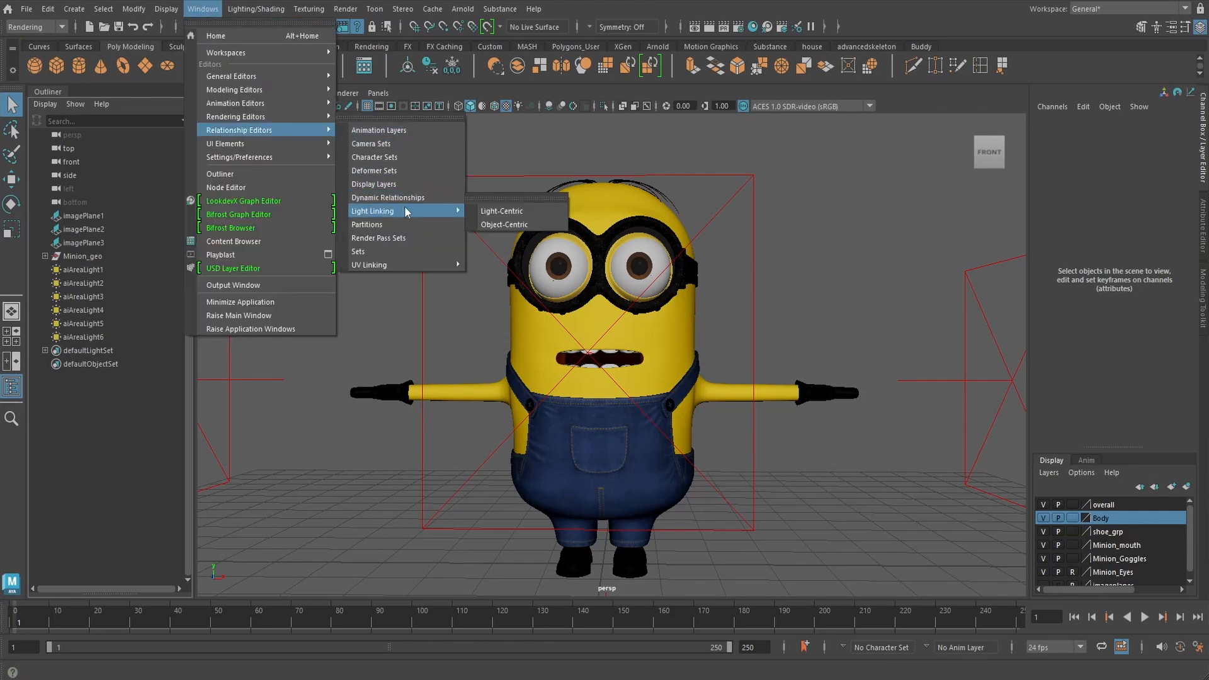
{"action": "left_click", "coordinate": [506, 225]}
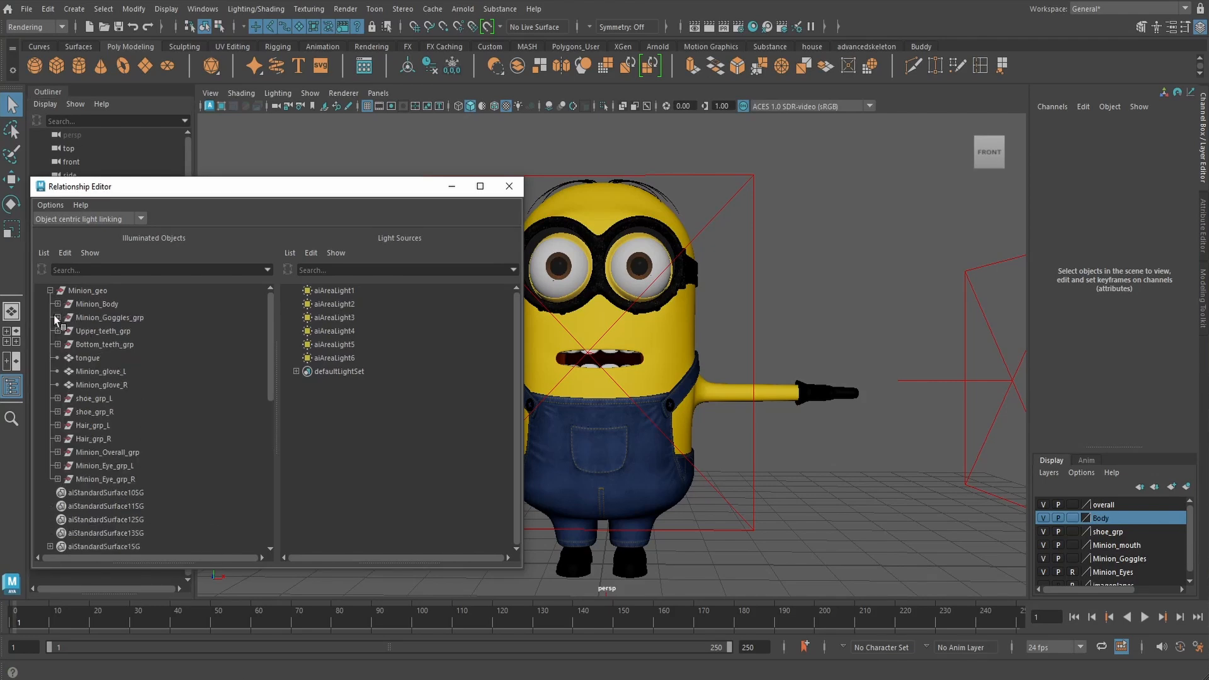
{"action": "left_click", "coordinate": [57, 317]}
{"action": "left_click", "coordinate": [98, 412]}
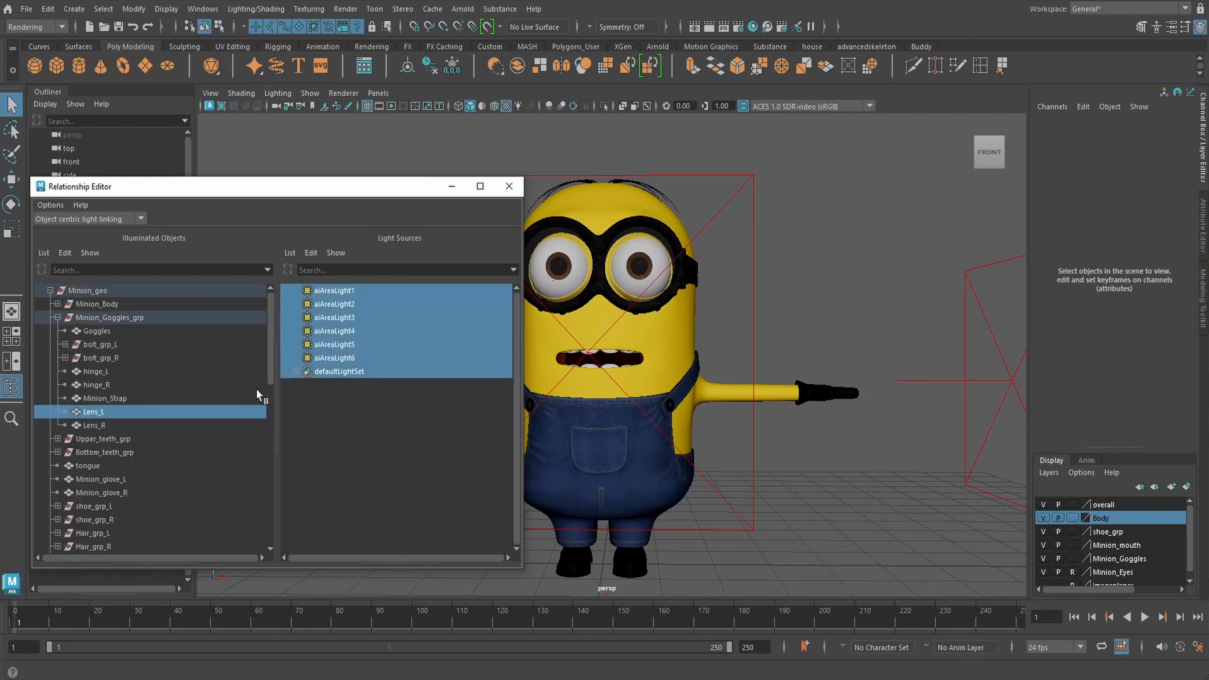
{"action": "left_click", "coordinate": [336, 291]}
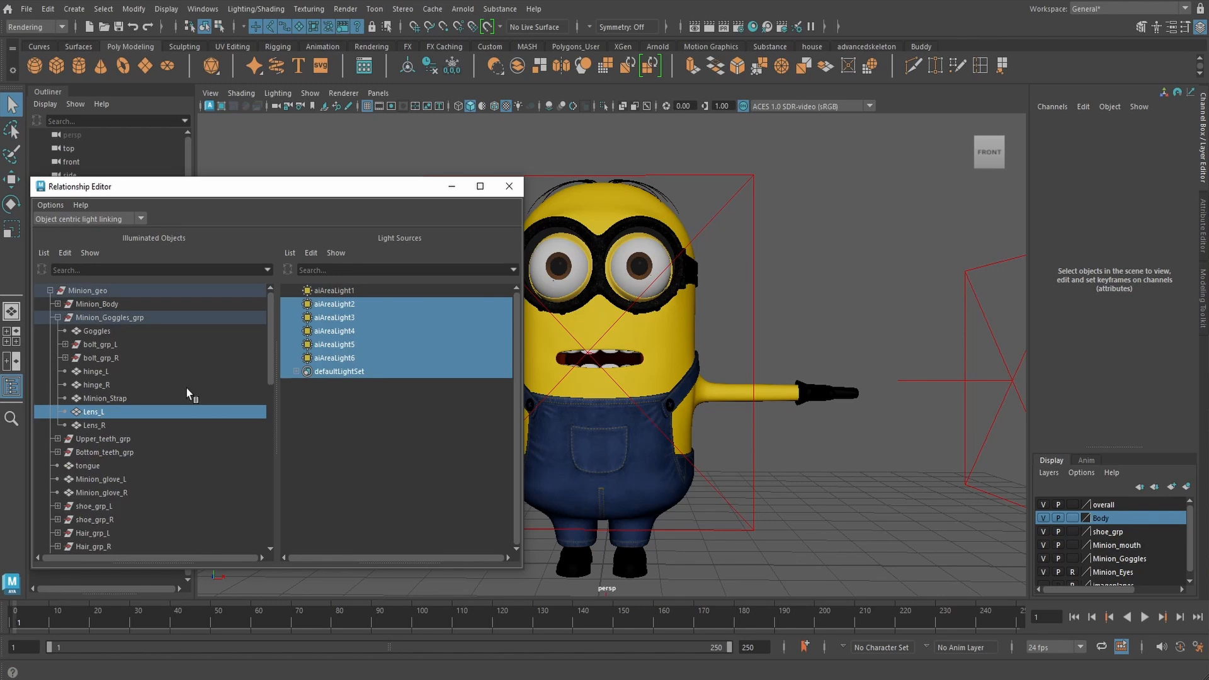
{"action": "left_click", "coordinate": [91, 425]}
{"action": "left_click", "coordinate": [338, 291]}
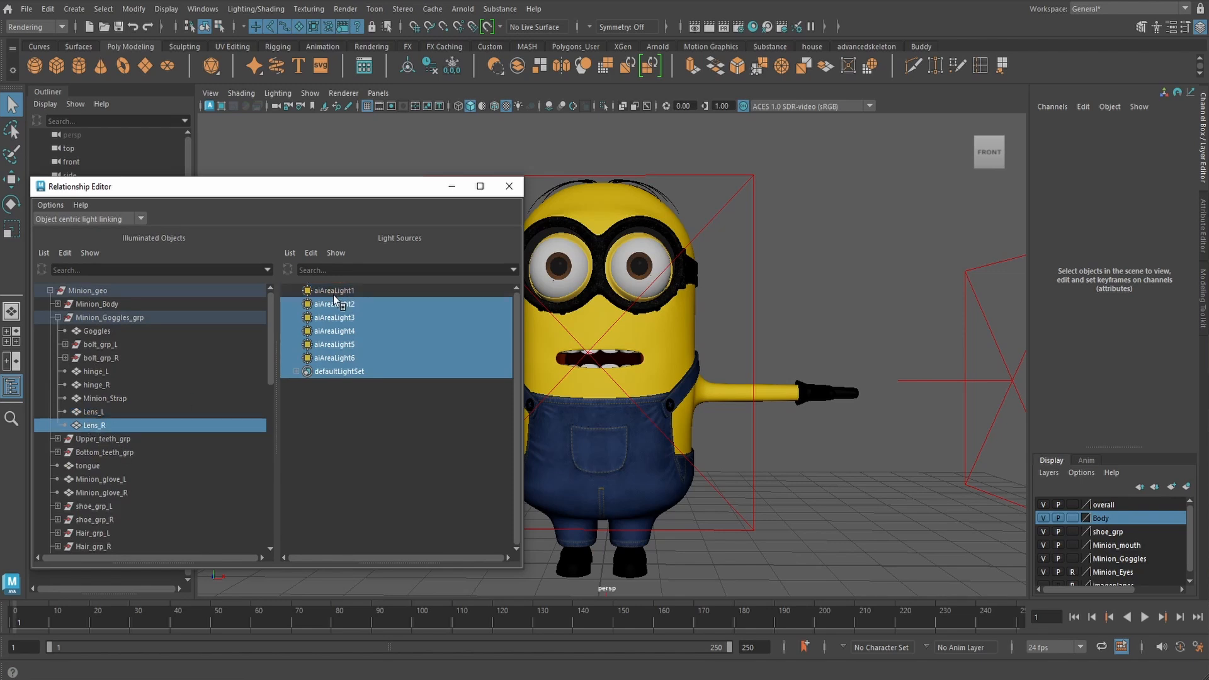
{"action": "left_click", "coordinate": [508, 186]}
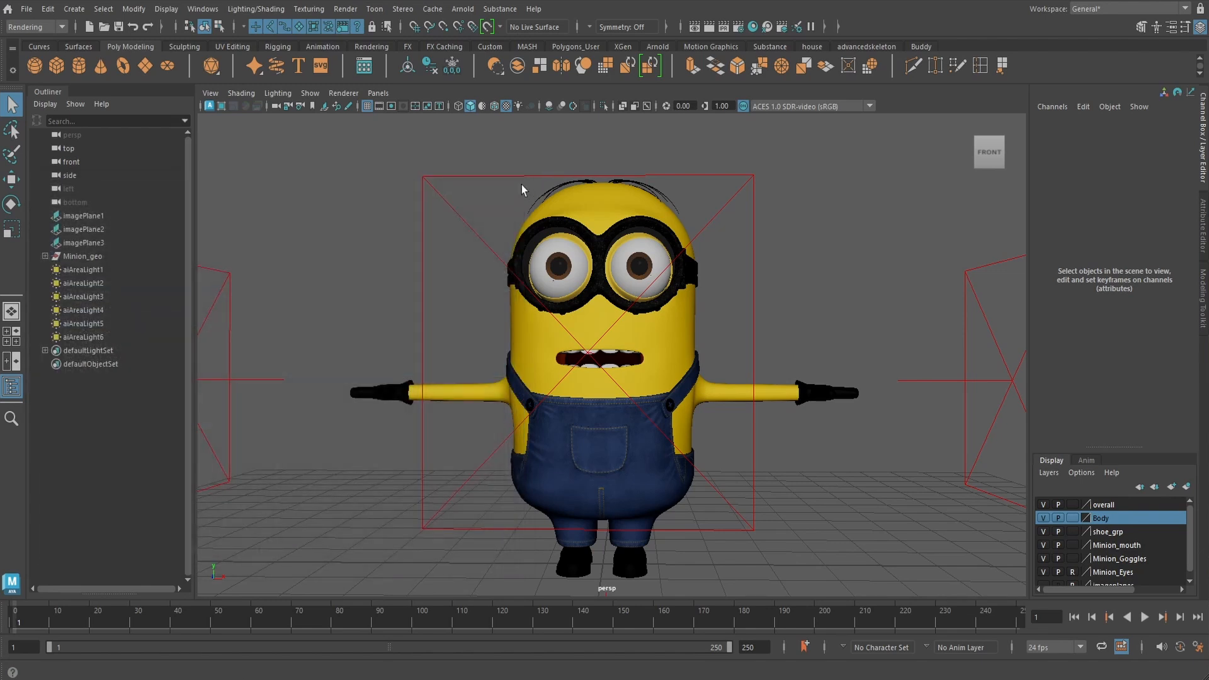
Render the full-body front view in Arnold to check the lenses with the changed light linking
{"action": "left_click", "coordinate": [711, 27]}
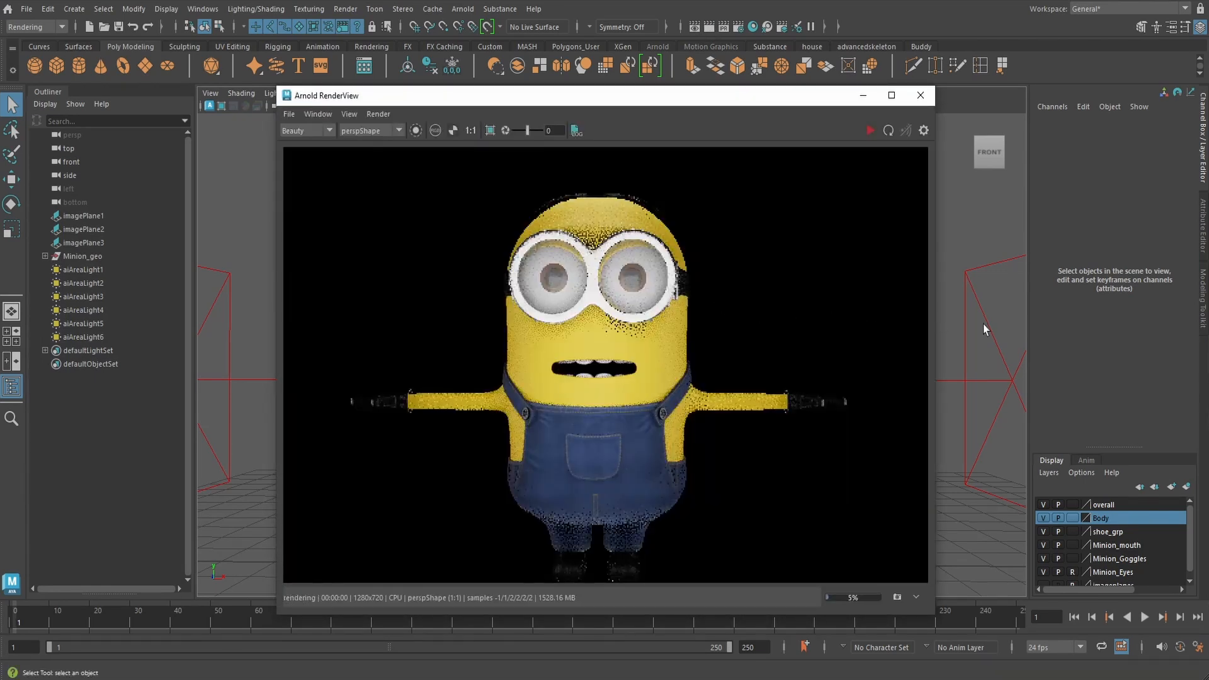
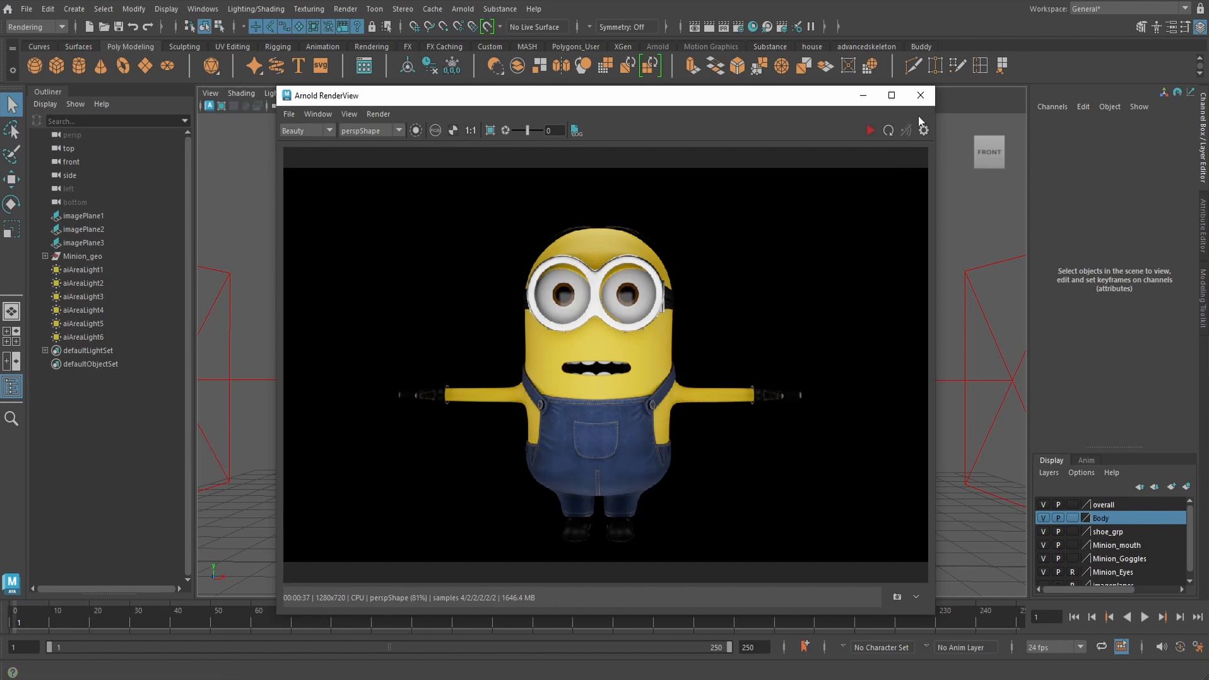
{"action": "left_click", "coordinate": [921, 96]}
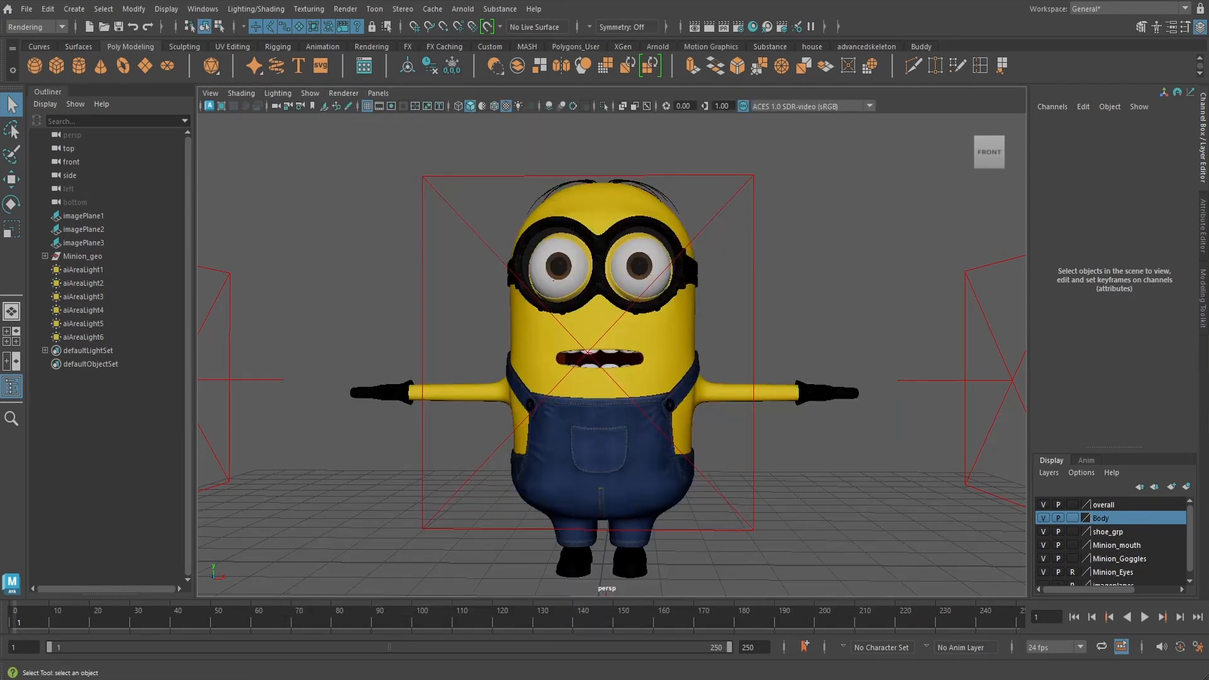
Duplicate the persp camera and rename the copy as Minion_Turnaround
{"action": "left_click", "coordinate": [79, 137]}
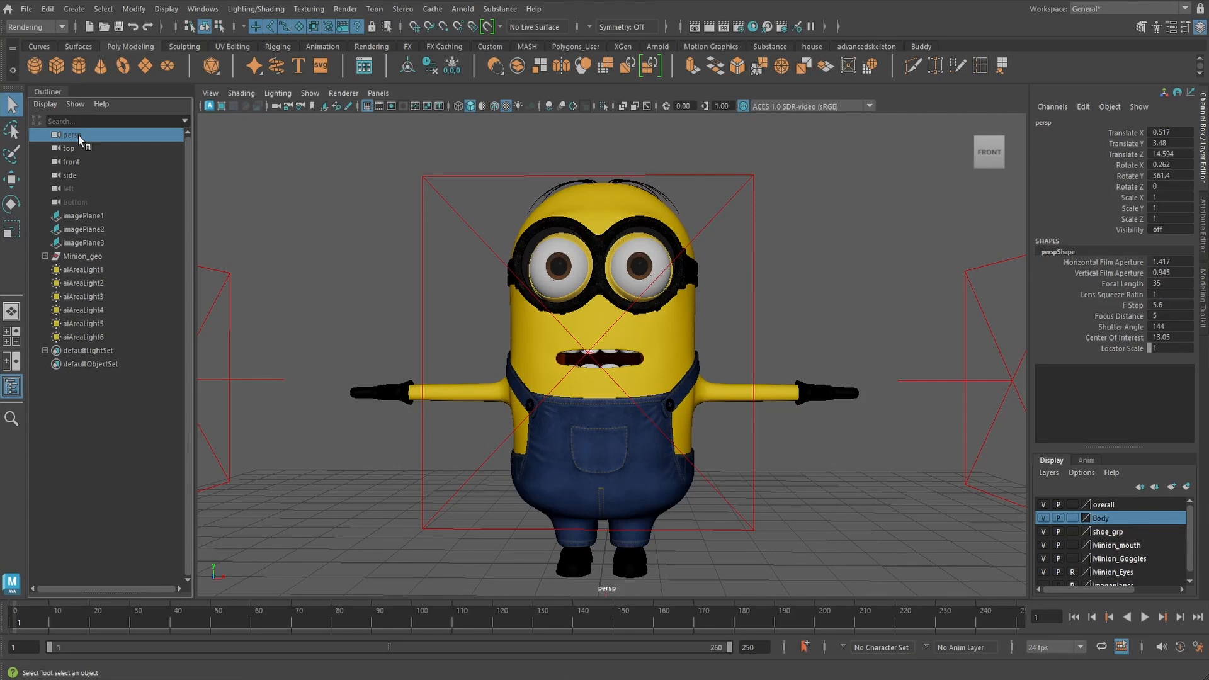
{"action": "key", "text": "ctrl+d"}
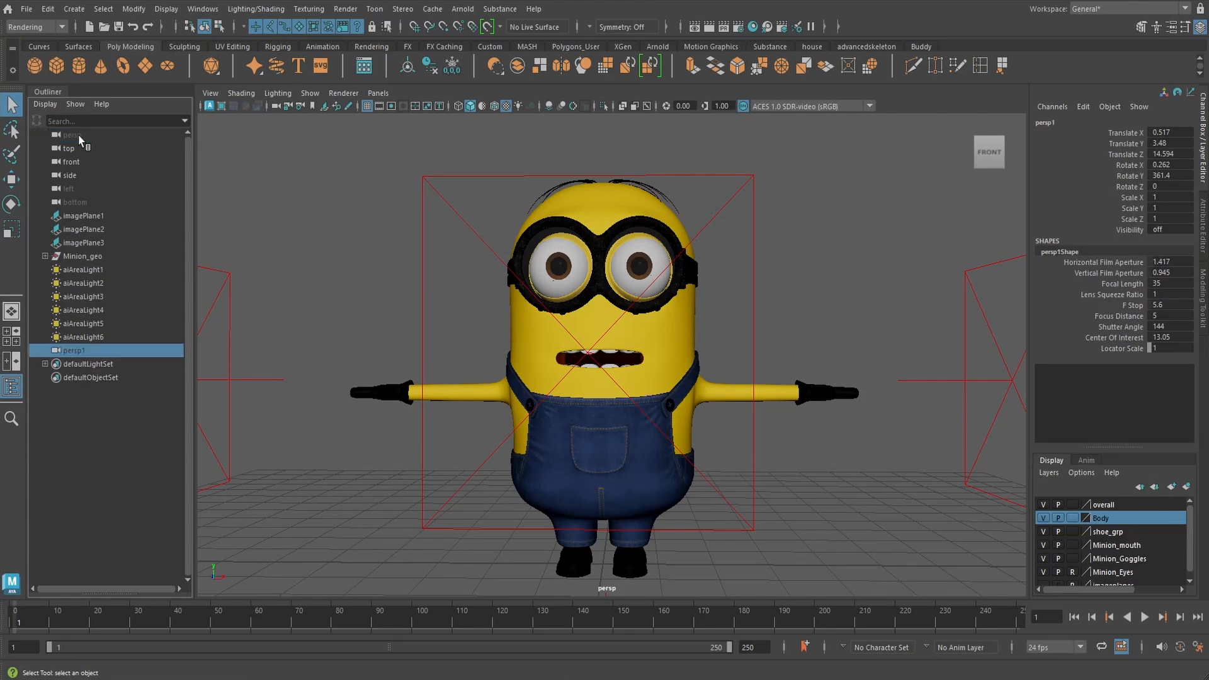
{"action": "double_click", "coordinate": [87, 351]}
{"action": "type", "text": "Minion_Turnaround"}
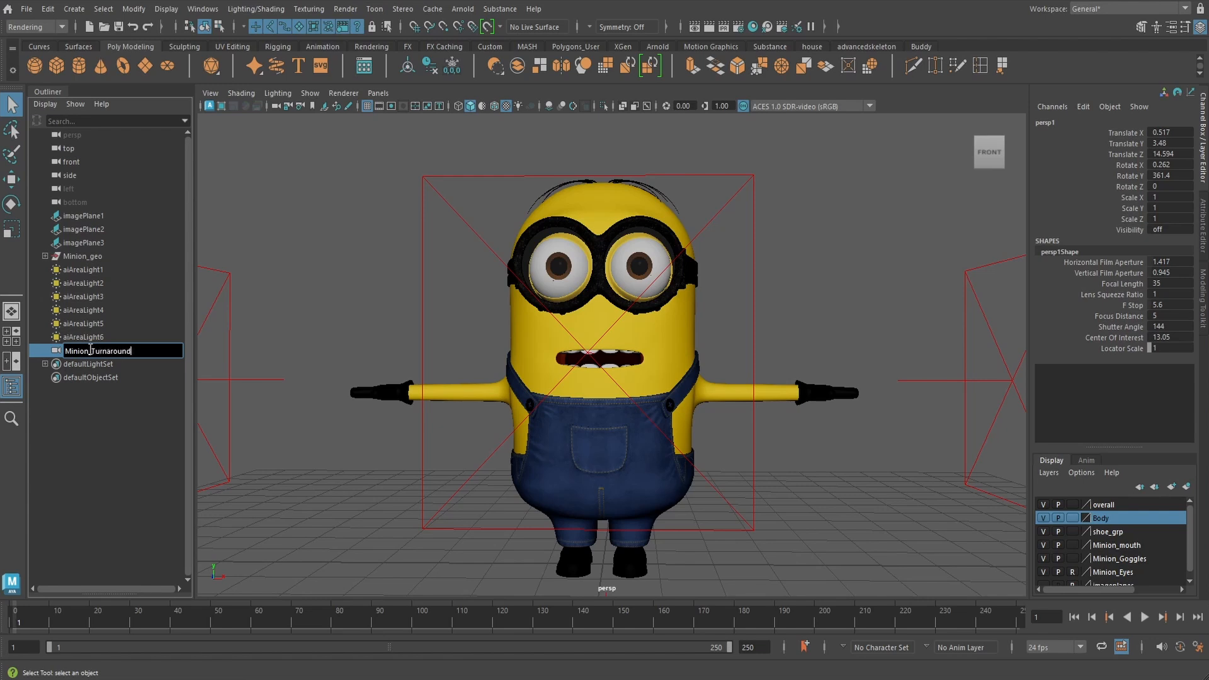
{"action": "key", "text": "Return"}
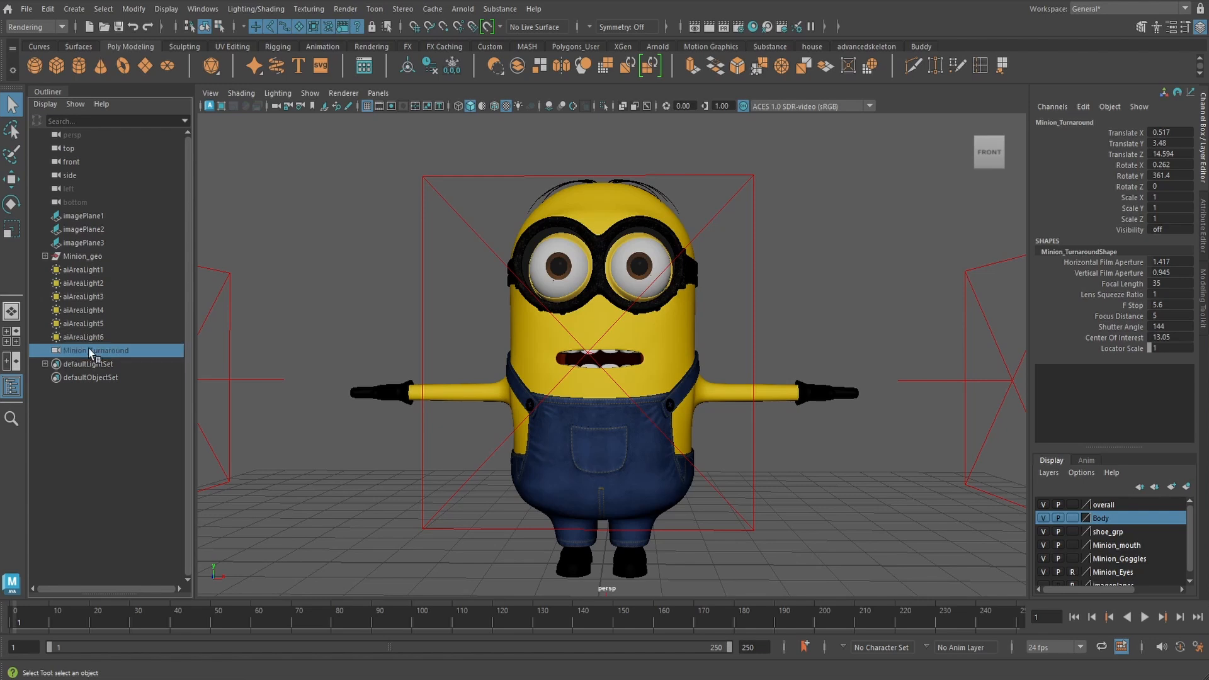
Look through the Minion_Turnaround camera with the resolution gate shown and centre the full Minion inside the frame
{"action": "left_click", "coordinate": [378, 93]}
{"action": "mouse_move", "coordinate": [404, 108]}
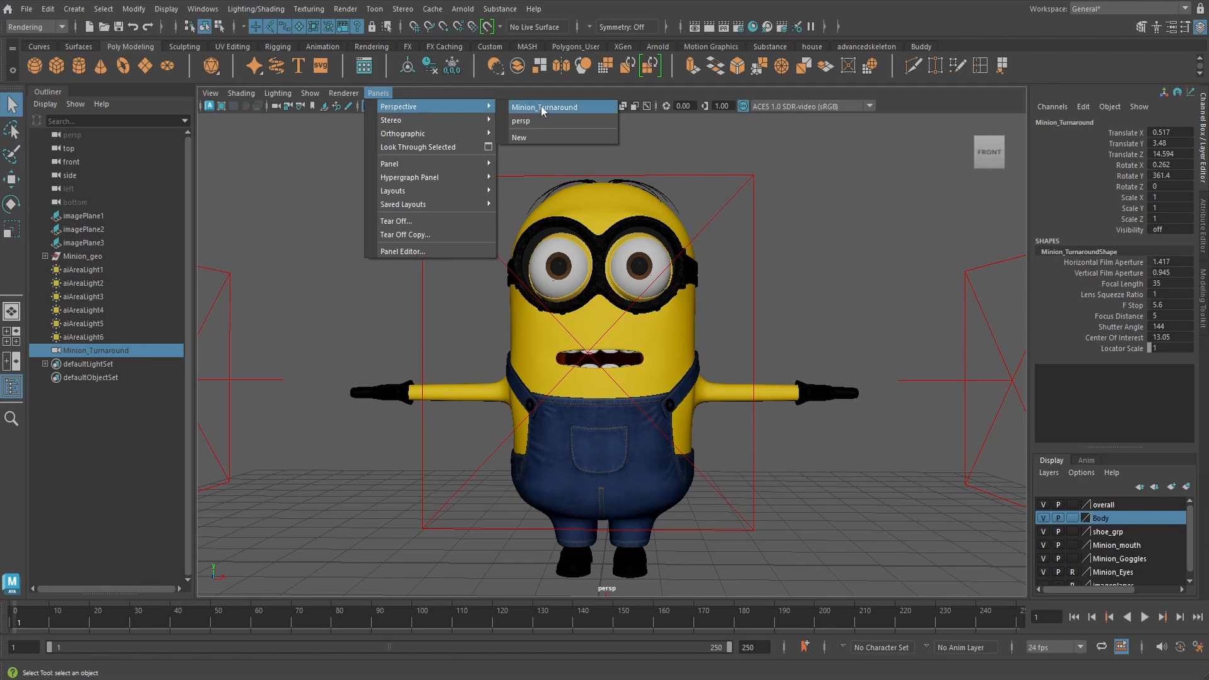
{"action": "left_click", "coordinate": [542, 107]}
{"action": "left_click", "coordinate": [210, 93]}
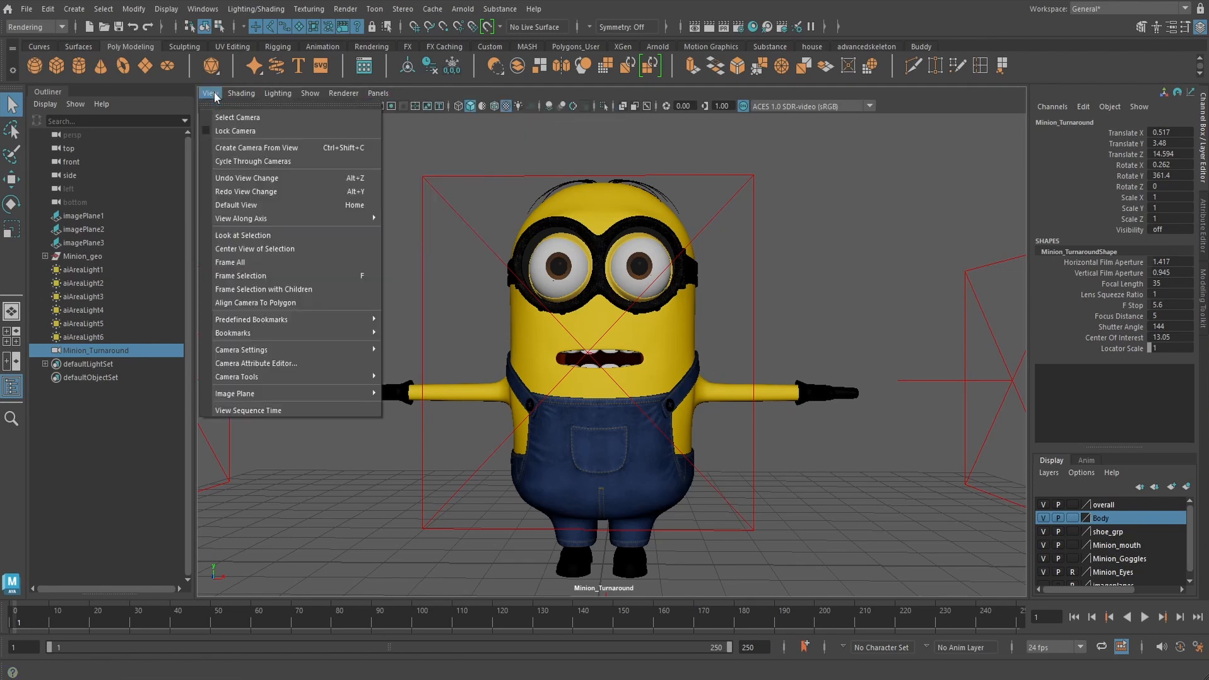
{"action": "mouse_move", "coordinate": [293, 354]}
{"action": "left_click", "coordinate": [390, 420]}
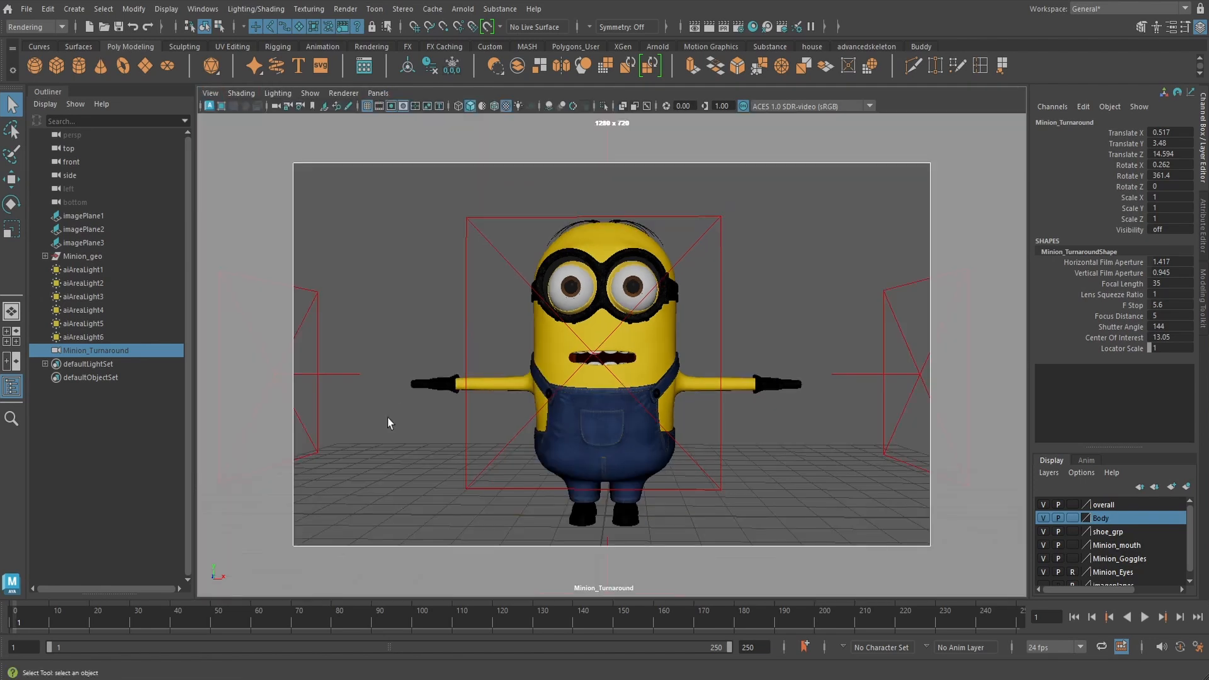
{"action": "mouse_move", "coordinate": [755, 454]}
{"action": "middle_mouse_down", "text": "alt"}
{"action": "mouse_move", "coordinate": [742, 448]}
{"action": "mouse_move", "coordinate": [759, 444]}
{"action": "middle_mouse_up", "text": "alt"}
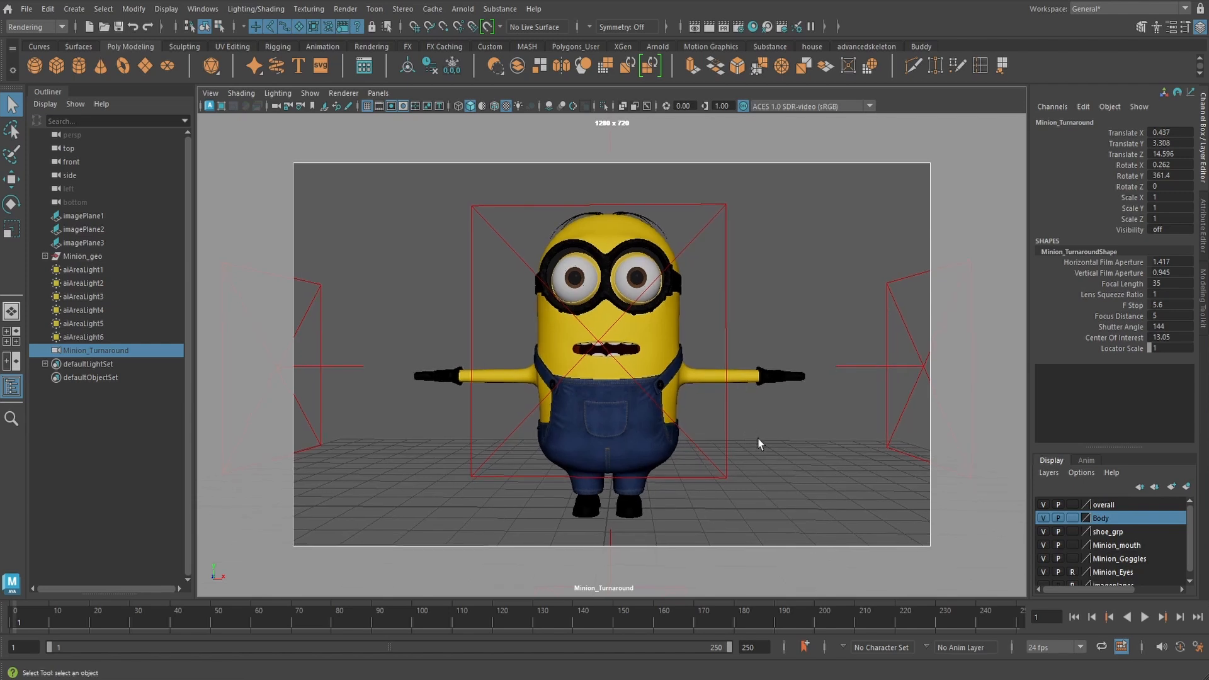
Set a keyframe on Minion_geo at frame 1 with its rotation at 0
{"action": "left_click", "coordinate": [82, 257]}
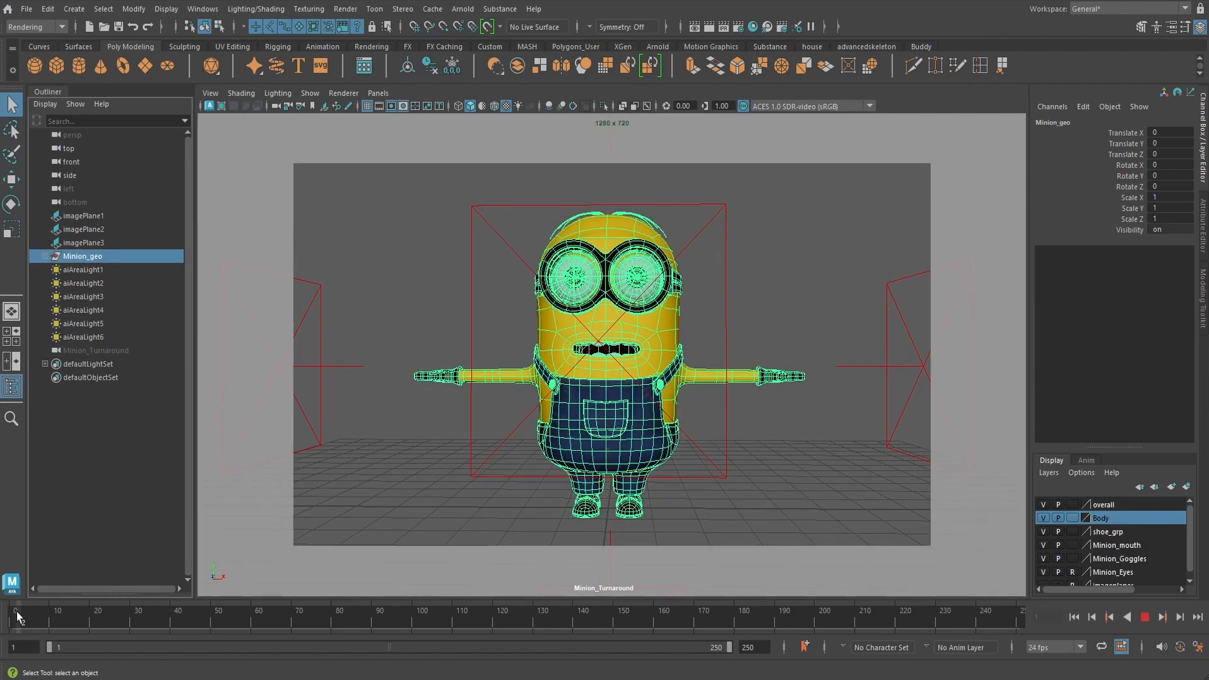
{"action": "left_click", "coordinate": [1132, 180]}
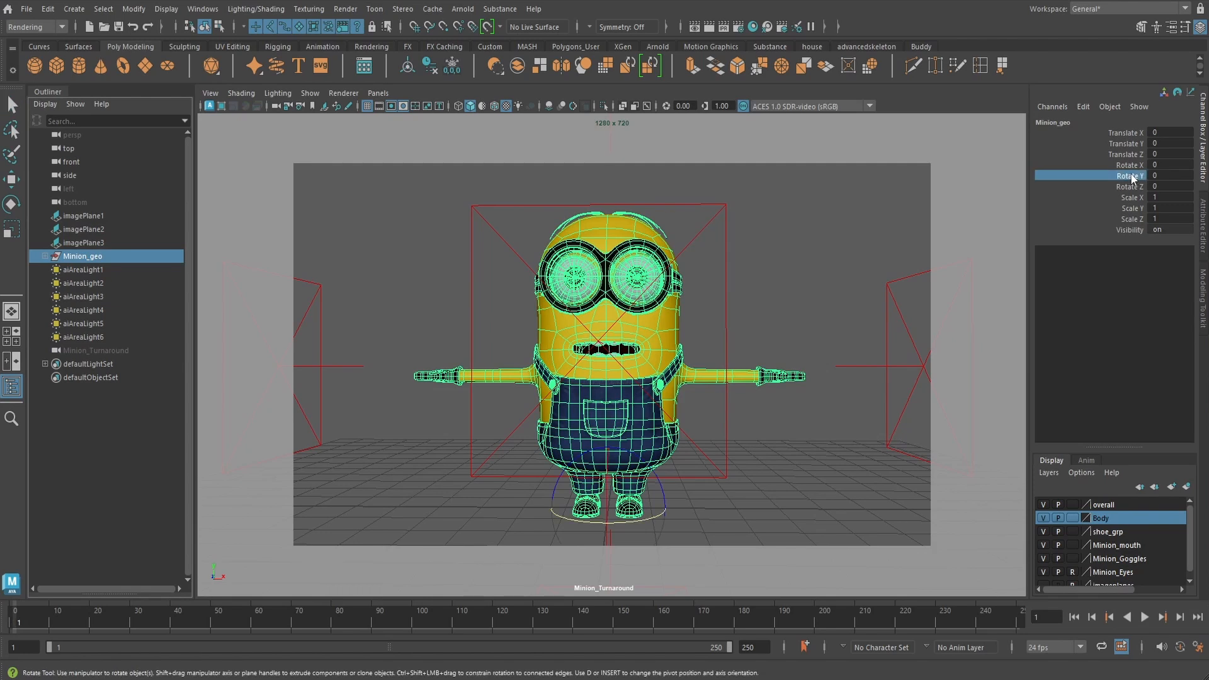
{"action": "key", "text": "alt+v"}
{"action": "key", "text": "alt+v"}
{"action": "key", "text": "s"}
Key Minion_geo at frame 120 with Rotate Y set to 360
{"action": "key", "text": "alt+v"}
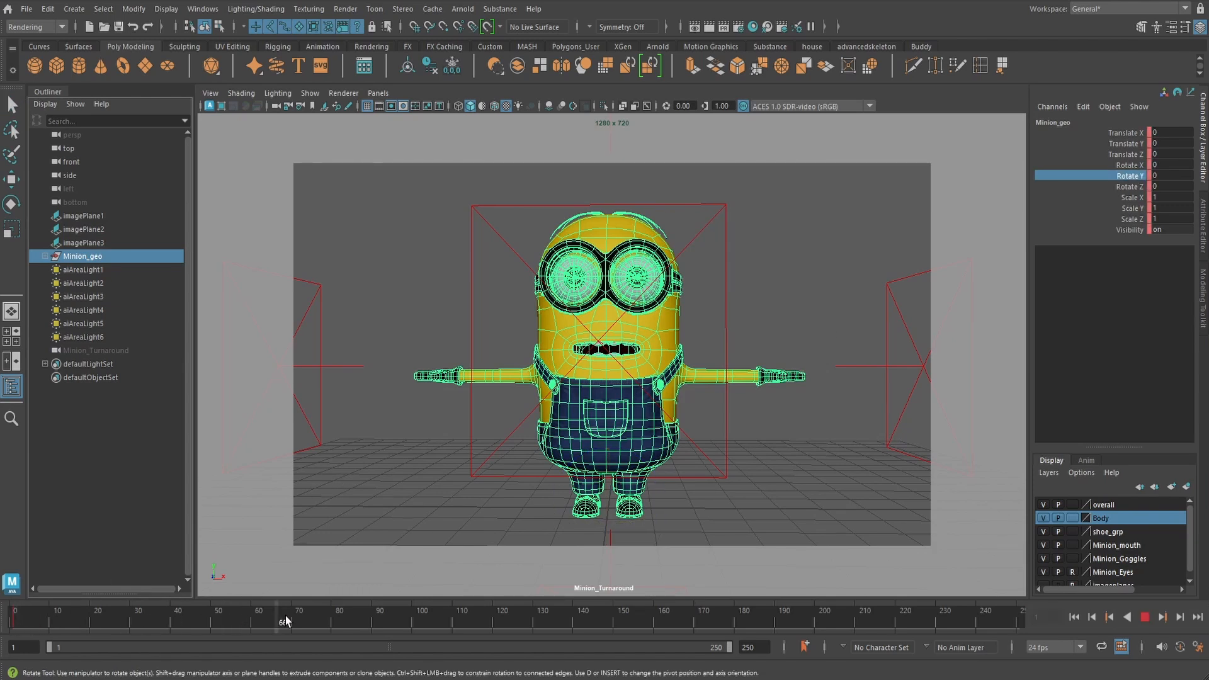
{"action": "key", "text": "alt+v"}
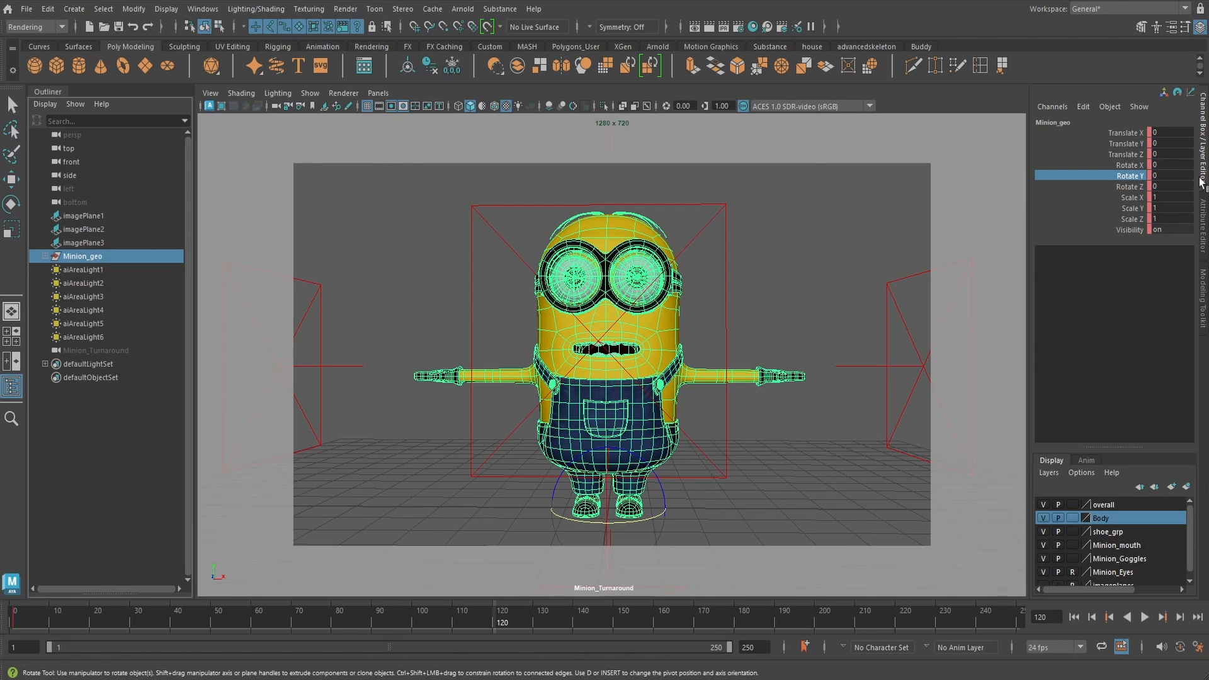
{"action": "left_click", "coordinate": [1169, 174]}
{"action": "left_click", "coordinate": [1168, 175]}
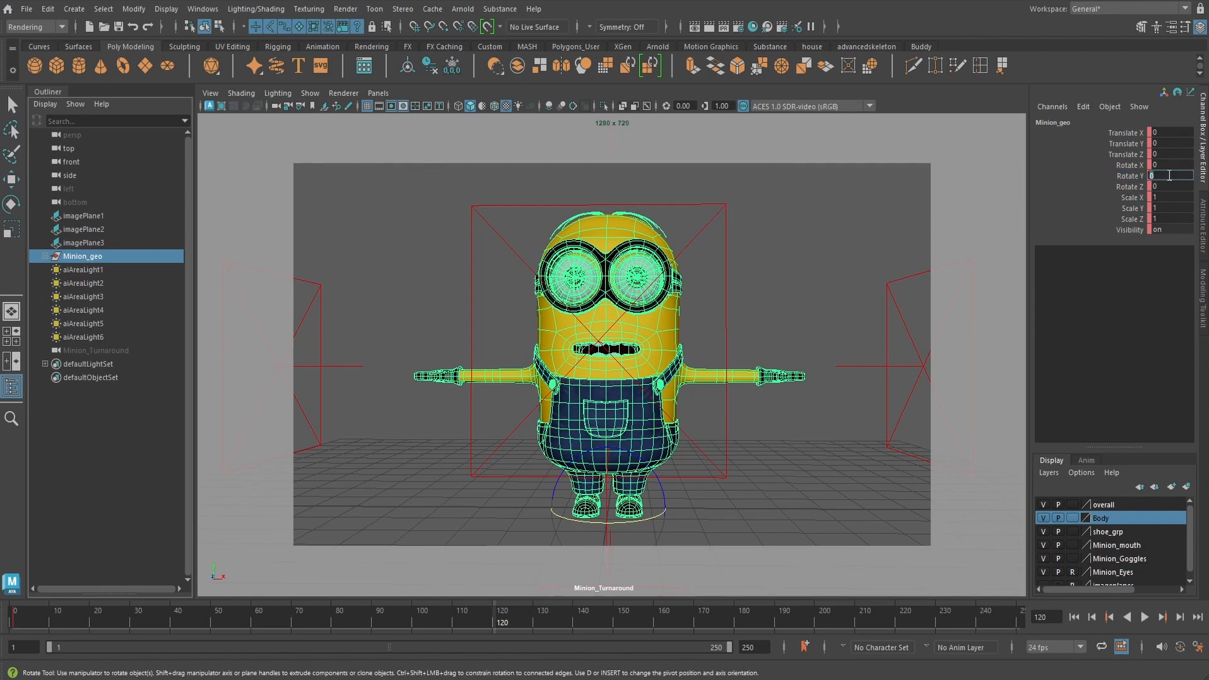
{"action": "type", "text": "360"}
{"action": "key", "text": "Return"}
{"action": "key", "text": "s"}
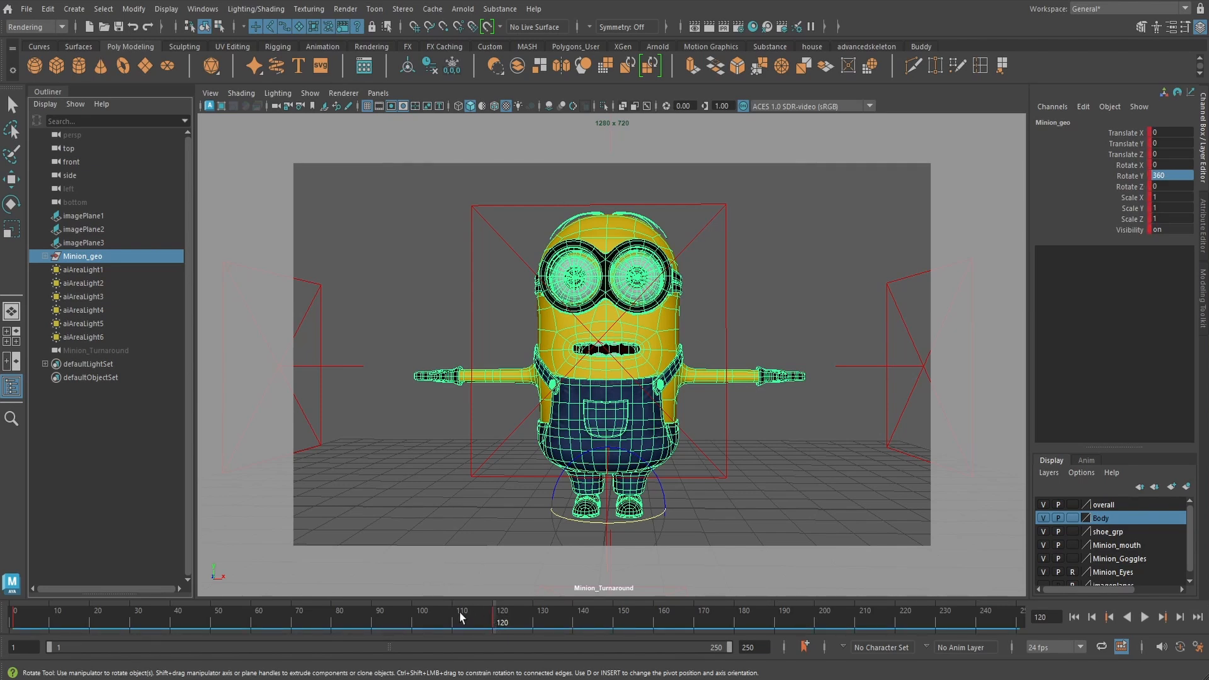
Check the turn direction near frame 120, then reverse it by setting Minion_geo's Rotate Y at that frame to -360
{"action": "key", "text": "alt+v"}
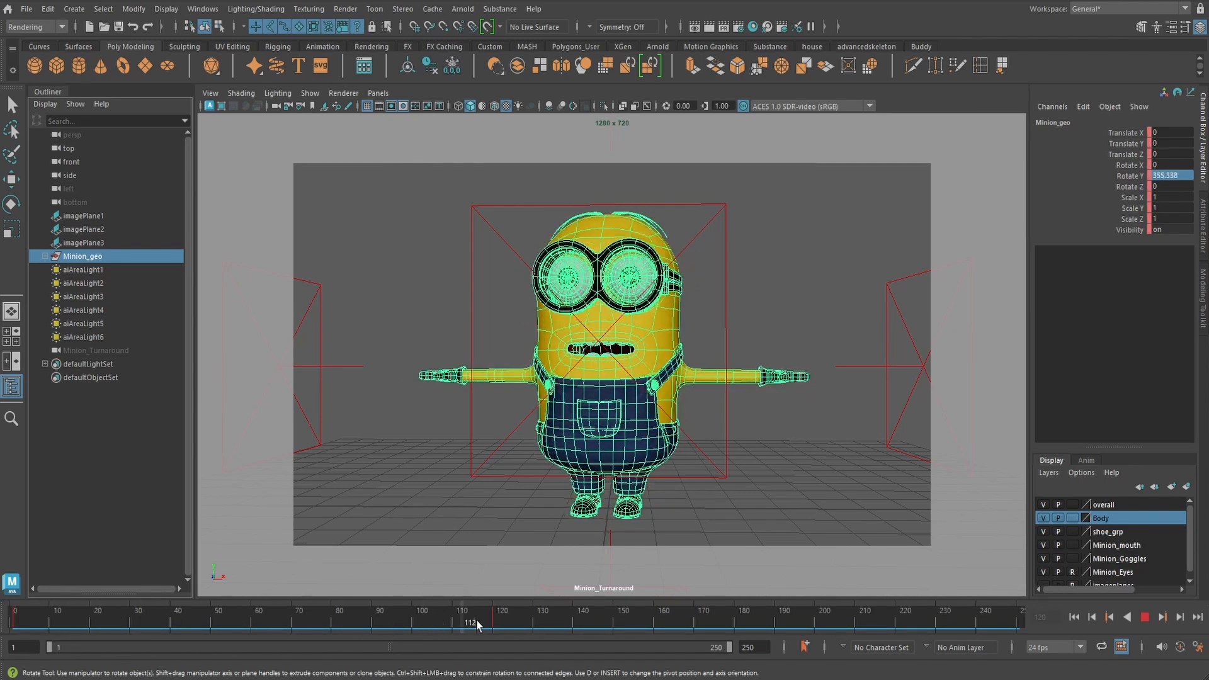
{"action": "left_click_drag", "start_coordinate": [477, 621], "coordinate": [496, 621]}
{"action": "left_click", "coordinate": [1170, 178]}
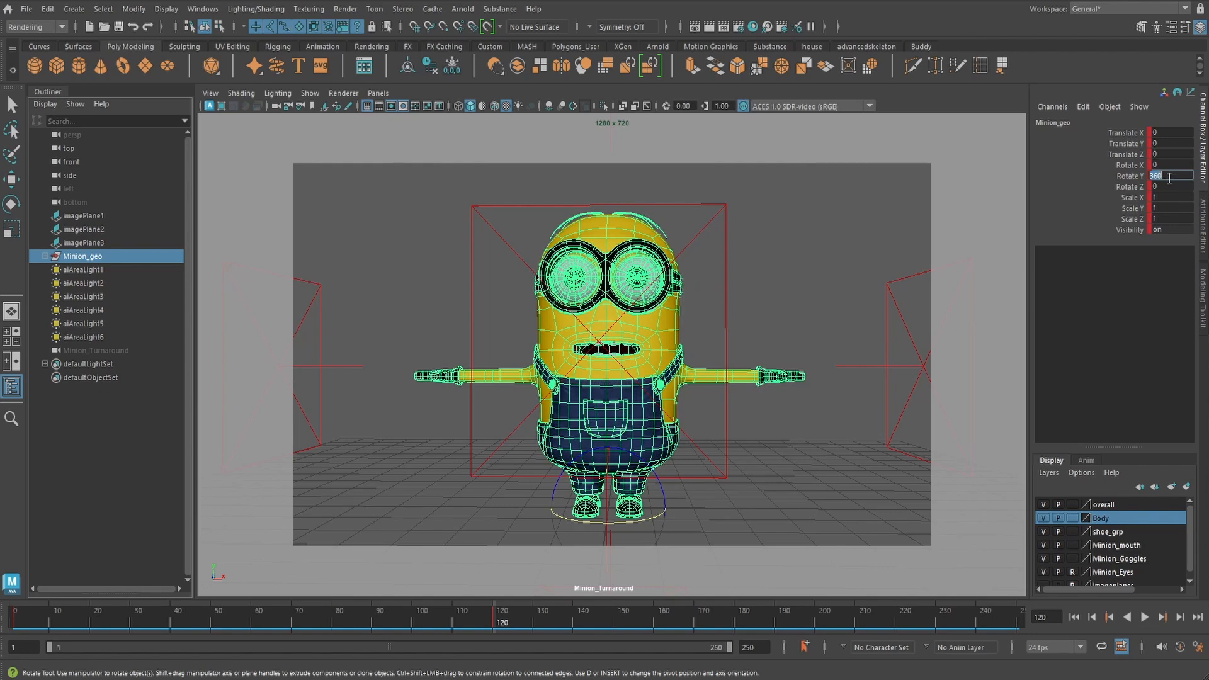
{"action": "type", "text": "-360"}
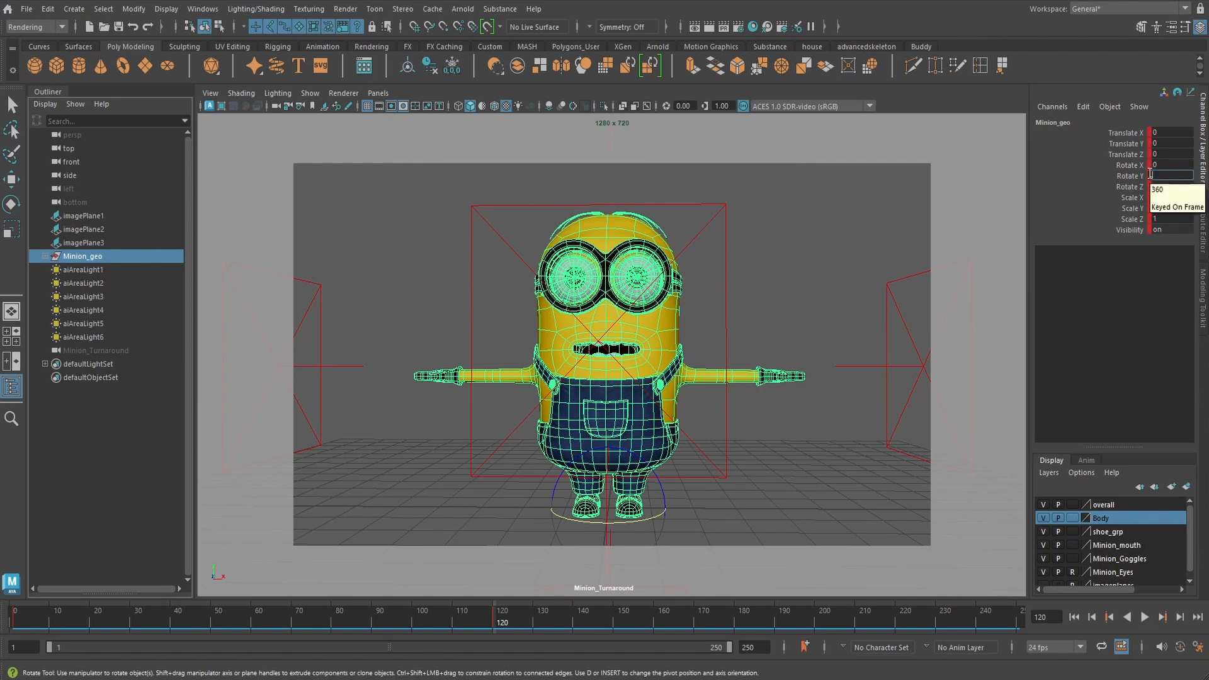
{"action": "key", "text": "Return"}
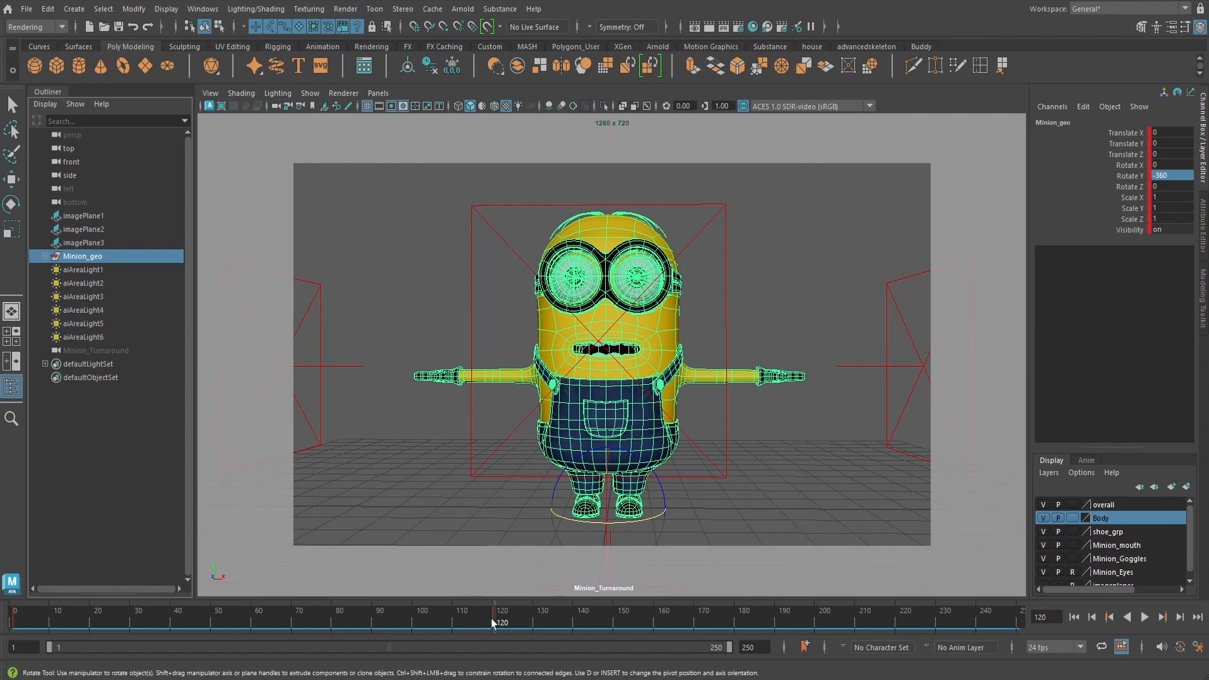
{"action": "mouse_move", "coordinate": [493, 623]}
{"action": "left_mouse_down"}
{"action": "mouse_move", "coordinate": [19, 624]}
{"action": "mouse_move", "coordinate": [497, 620]}
{"action": "left_mouse_up"}
Deselect Minion_geo, return to frame 1 and lock the Minion_Turnaround camera
{"action": "key", "text": "q"}
{"action": "left_click", "coordinate": [742, 329]}
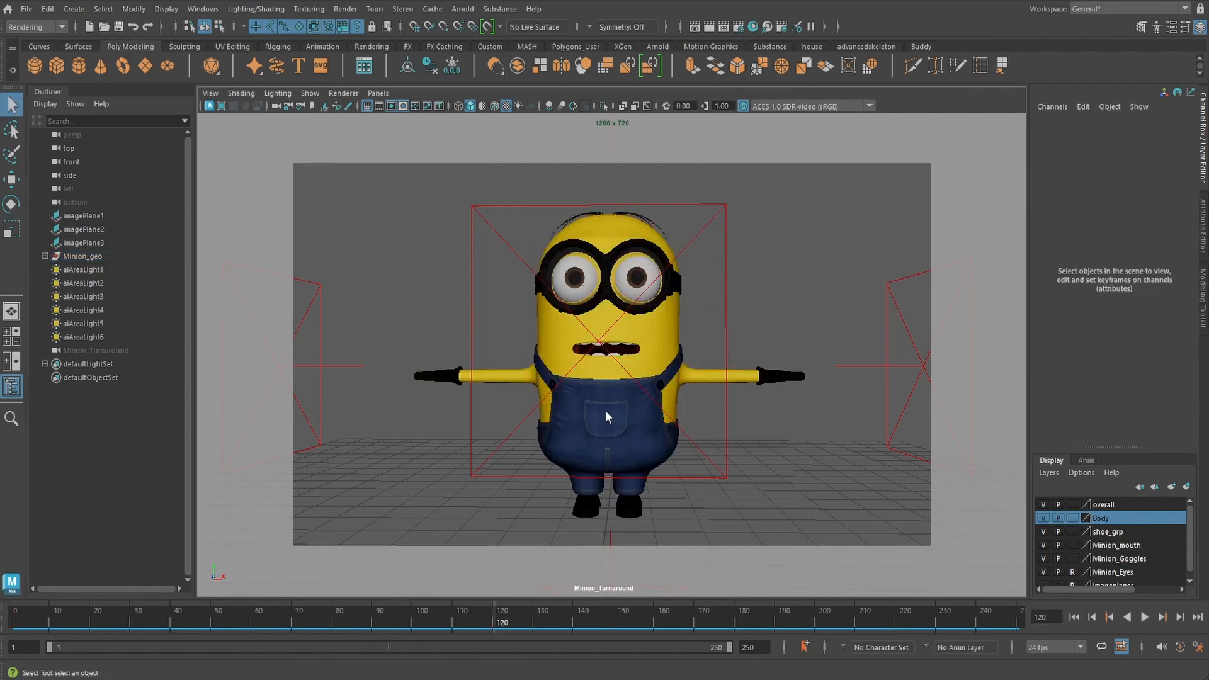
{"action": "left_click", "coordinate": [14, 626]}
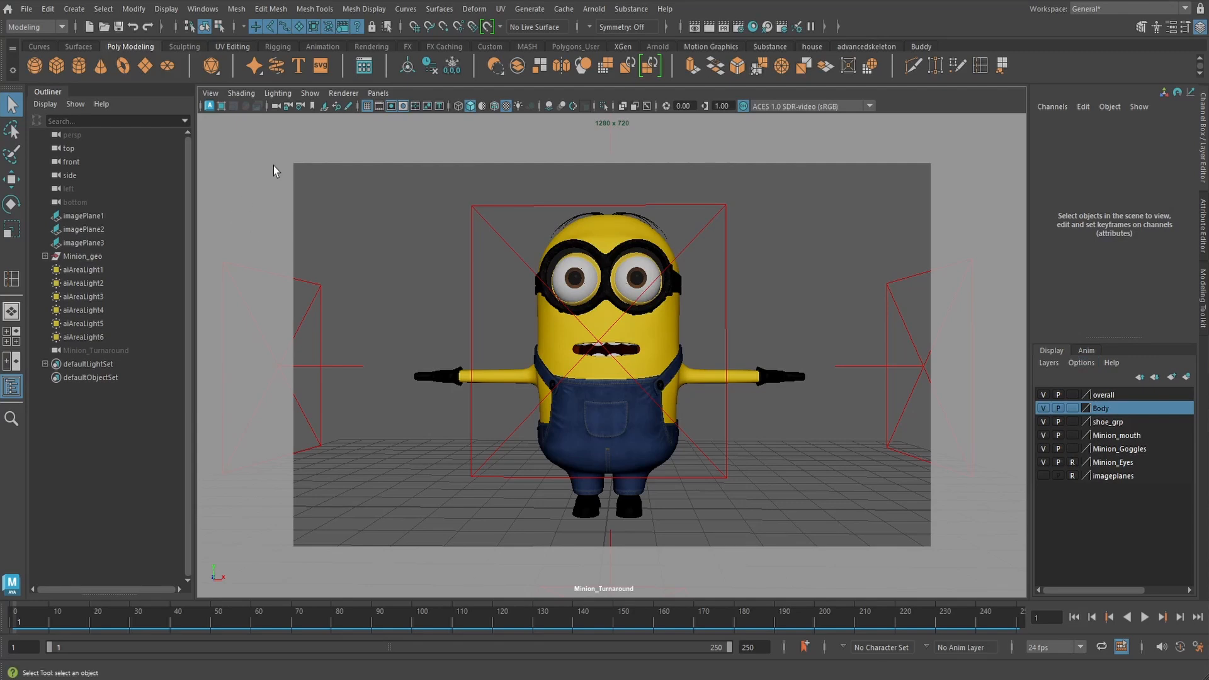
{"action": "left_click", "coordinate": [288, 105]}
In the render settings, set the file name prefix to Minion_turnaround and the image format to tif
{"action": "left_click", "coordinate": [739, 27]}
{"action": "left_click", "coordinate": [904, 282]}
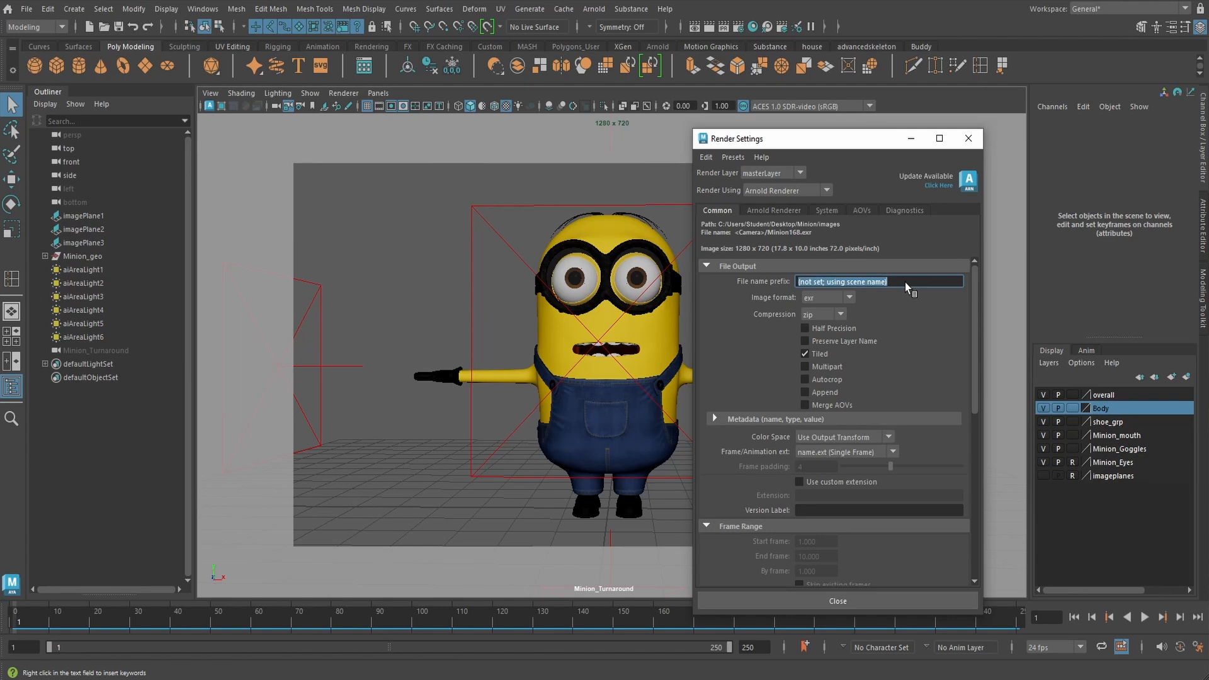
{"action": "type", "text": "Minion"}
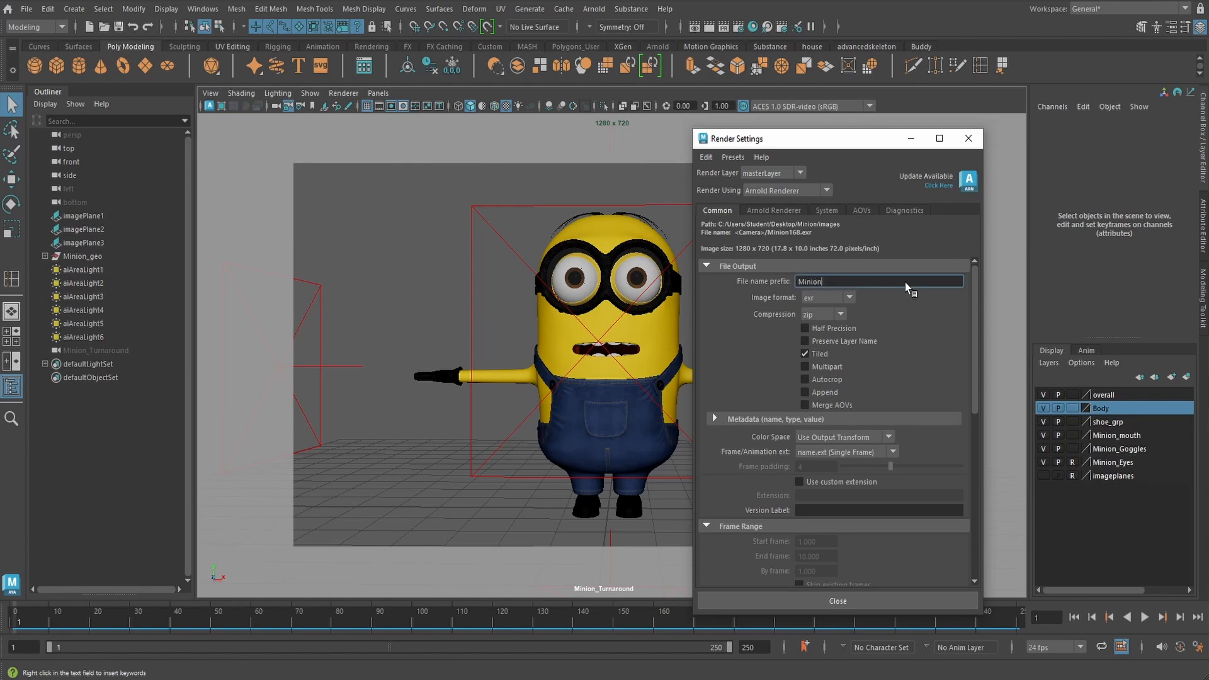
{"action": "type", "text": "_turnaround"}
{"action": "key", "text": "Return"}
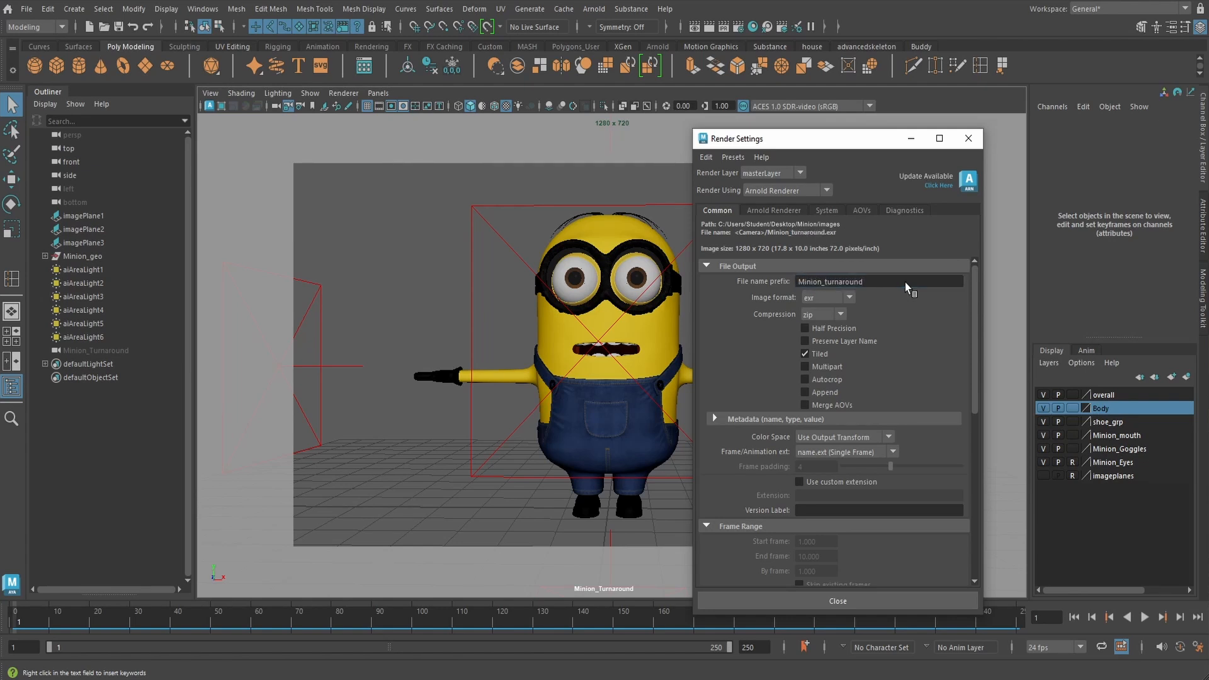
{"action": "left_click", "coordinate": [849, 298]}
{"action": "left_click", "coordinate": [828, 348]}
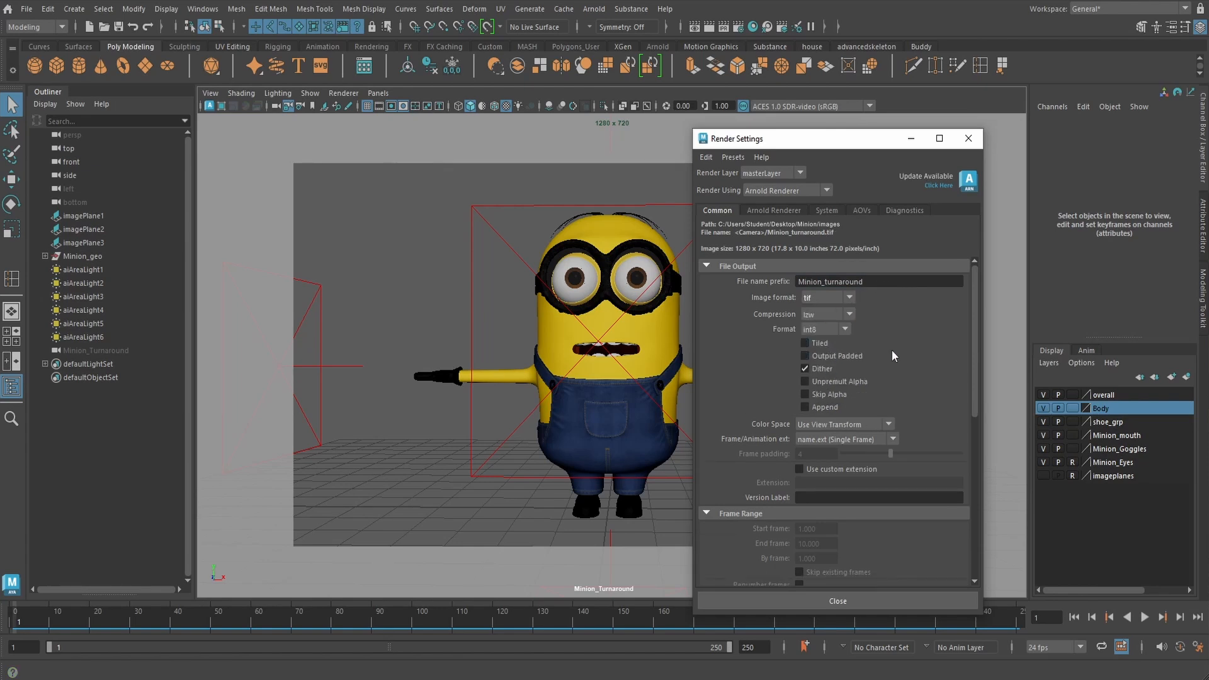
Set the frame/animation naming to name.#.ext and the end frame to 120
{"action": "left_click", "coordinate": [891, 440]}
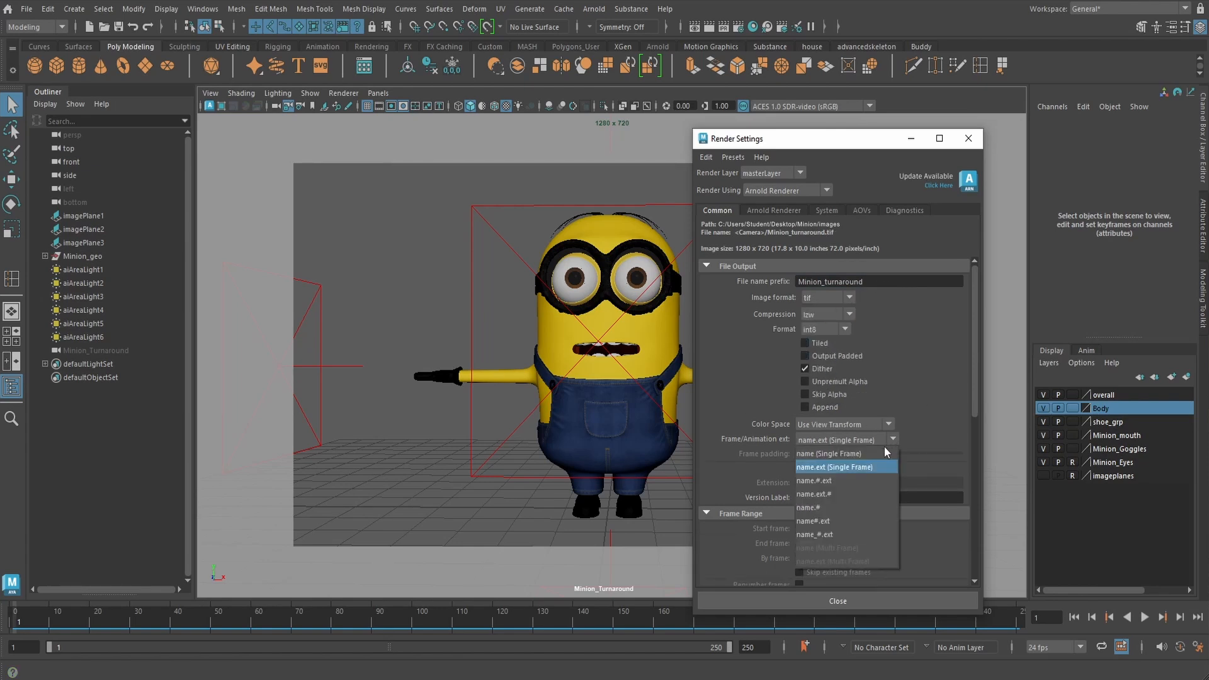
{"action": "left_click", "coordinate": [863, 480]}
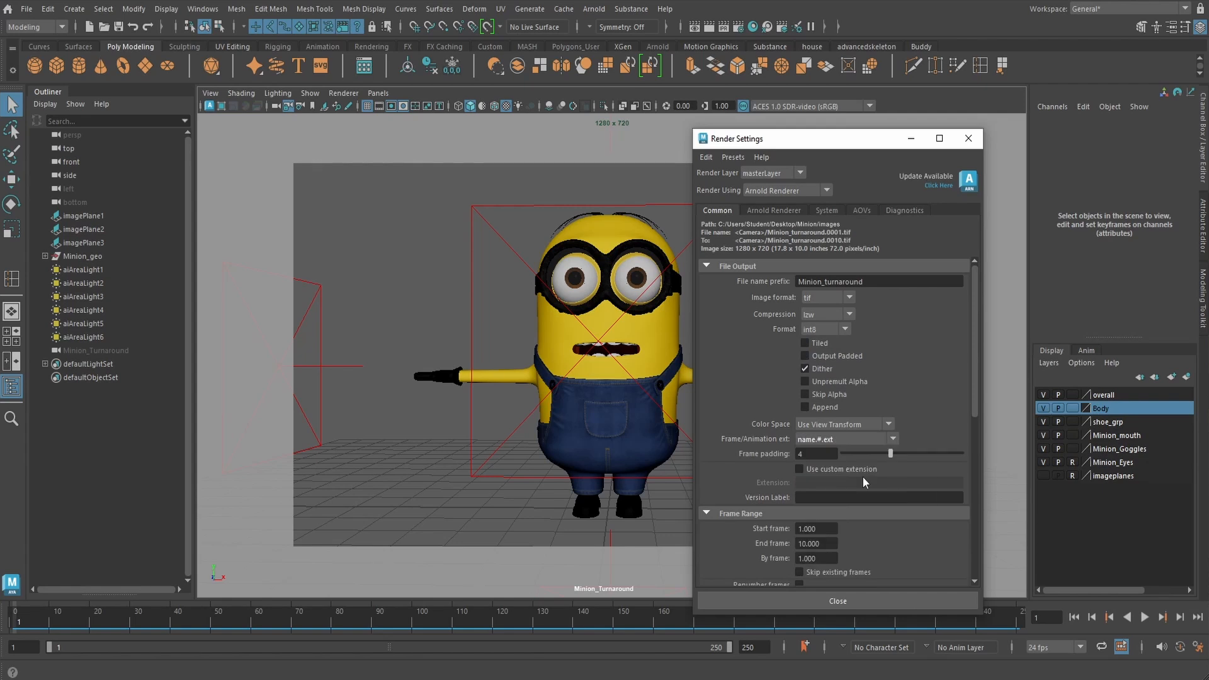
{"action": "double_click", "coordinate": [797, 544]}
{"action": "type", "text": "120"}
{"action": "key", "text": "Return"}
Remove persp from the renderable cameras, keeping only Minion_Turnaround, and review the remaining image size settings
{"action": "scroll", "coordinate": [817, 478], "scroll_direction": "down", "scroll_amount": 5}
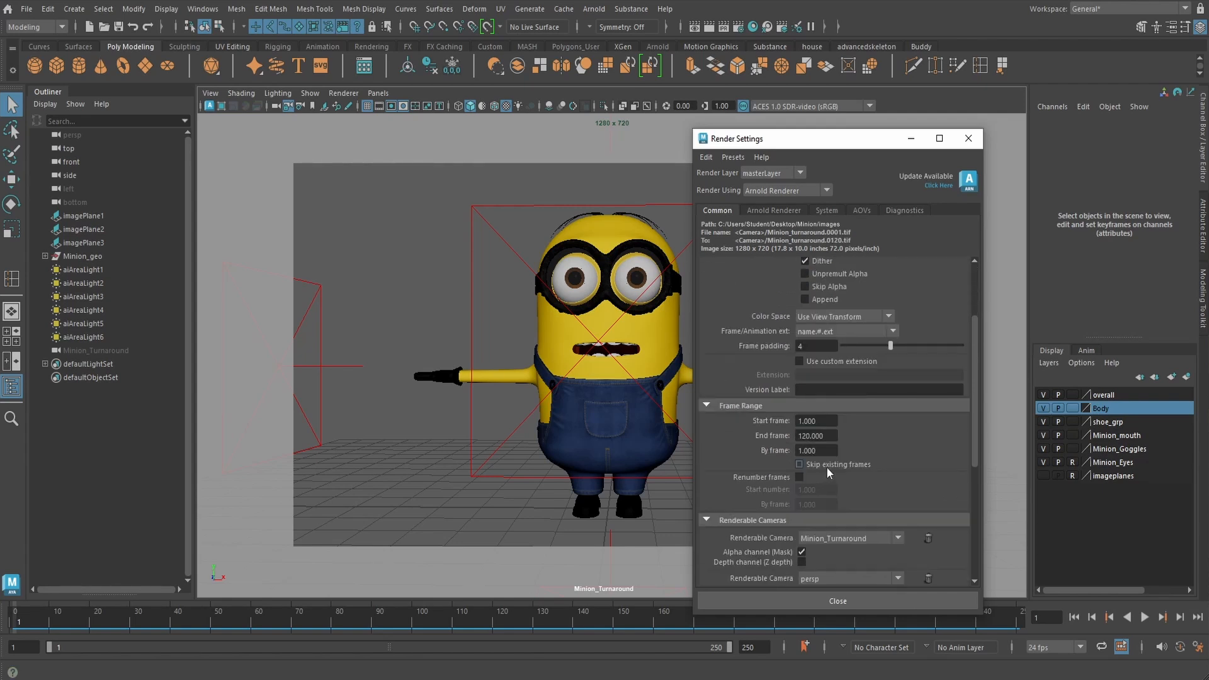
{"action": "left_click", "coordinate": [929, 471]}
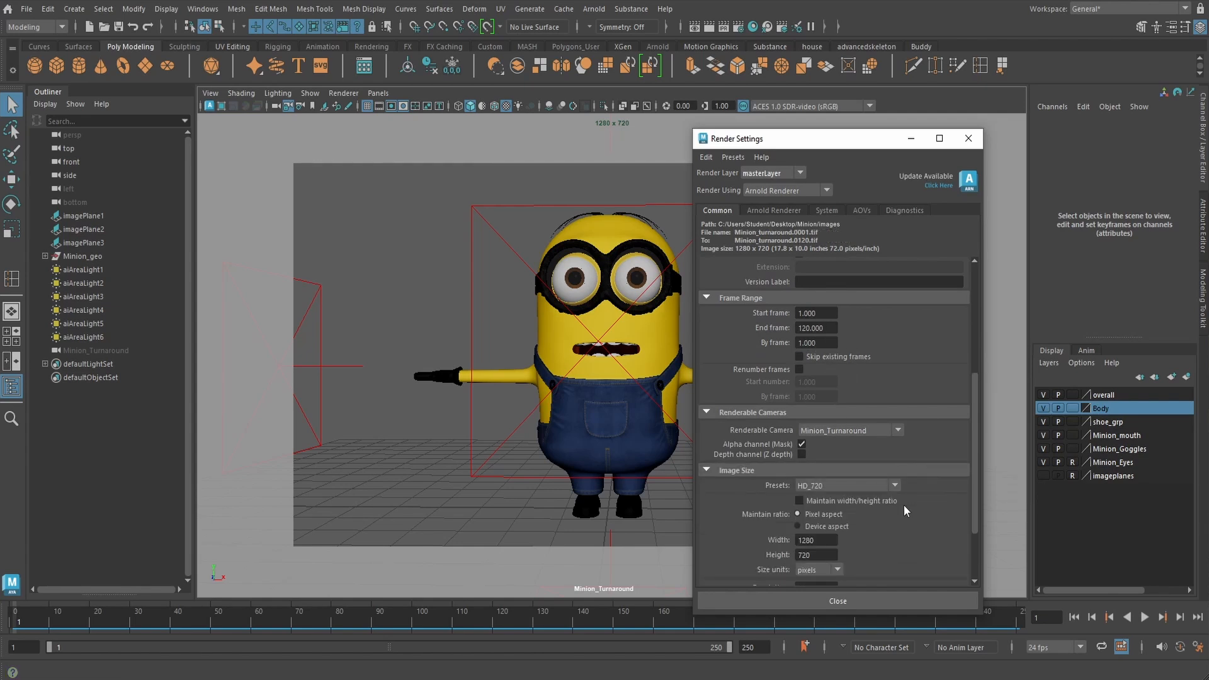
{"action": "scroll", "coordinate": [917, 529], "scroll_direction": "down", "scroll_amount": 3}
{"action": "scroll", "coordinate": [919, 527], "scroll_direction": "up", "scroll_amount": 4}
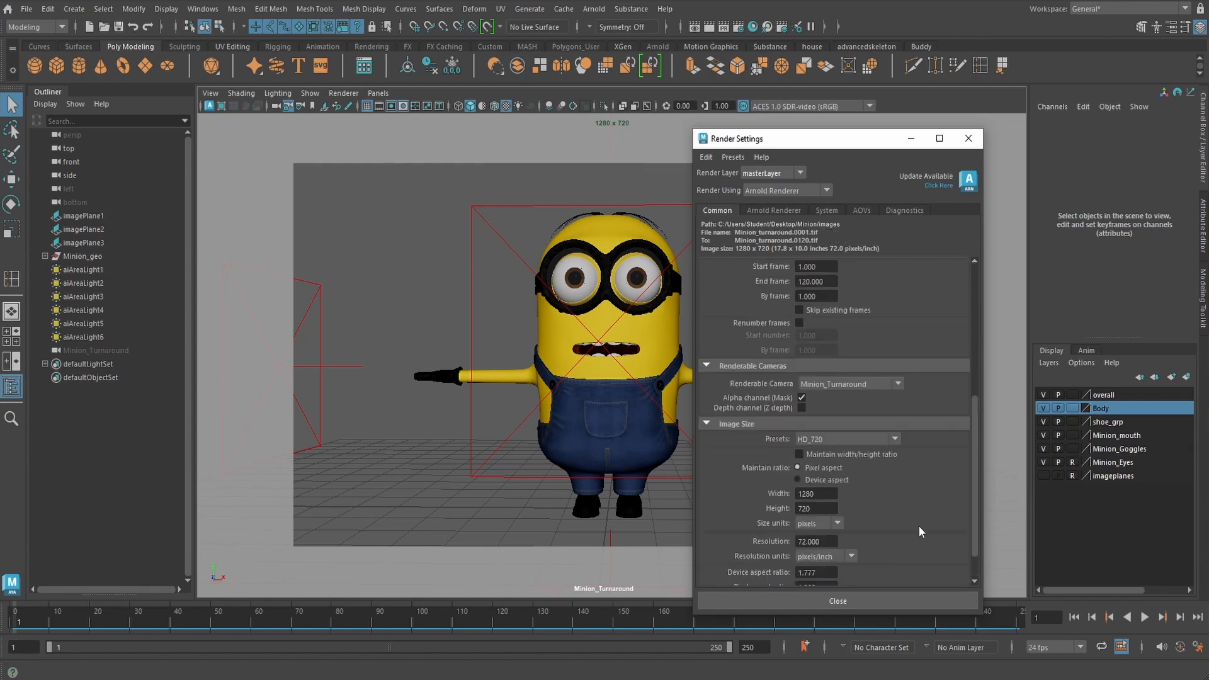
{"action": "scroll", "coordinate": [921, 524], "scroll_direction": "up", "scroll_amount": 2}
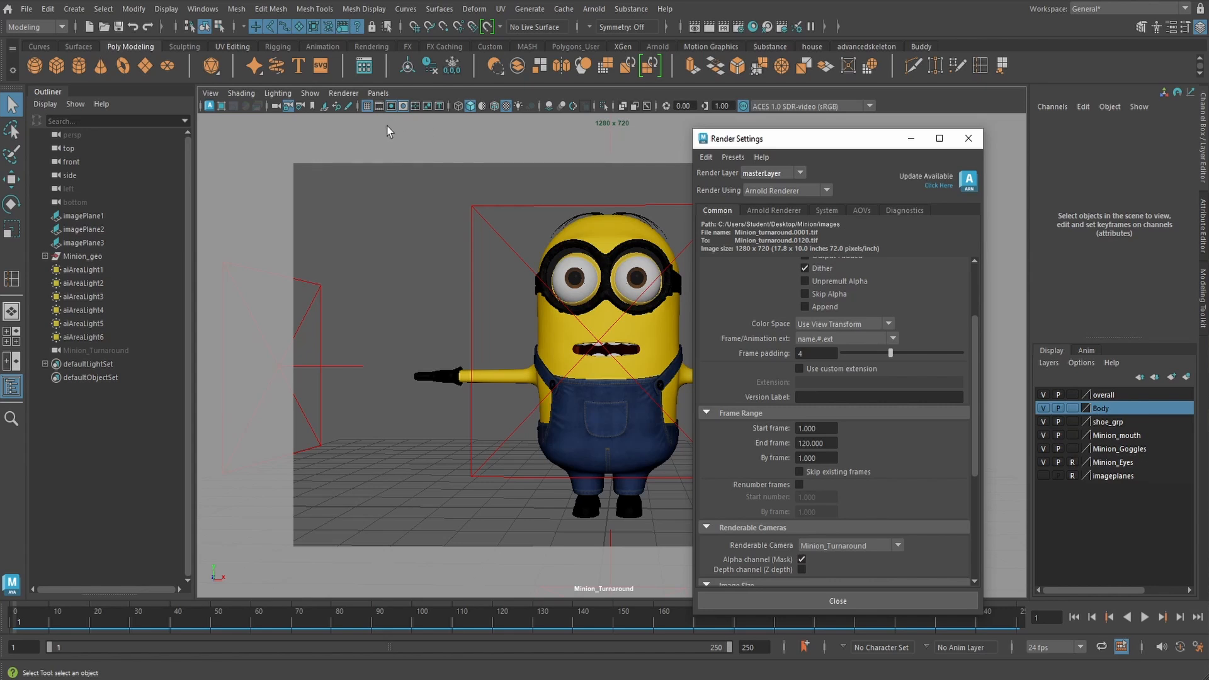
Start a Render Sequence of the animation using Minion_Turnaround as the current camera
{"action": "left_click", "coordinate": [61, 27]}
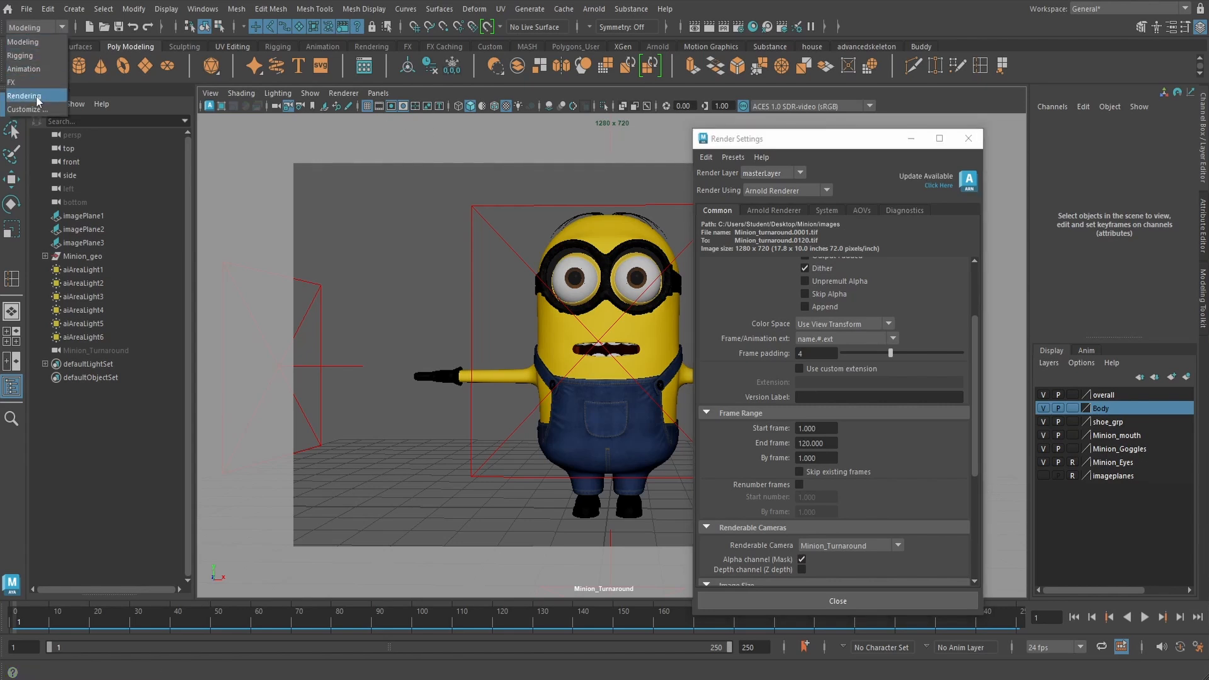
{"action": "left_click", "coordinate": [25, 95]}
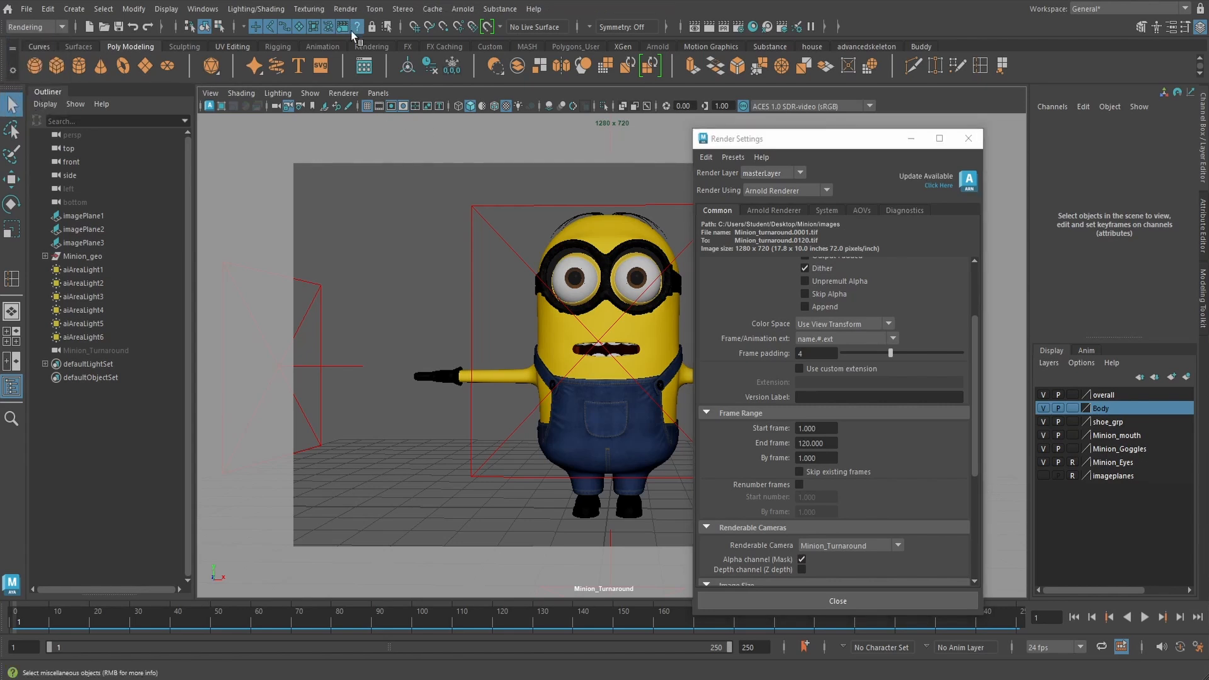
{"action": "left_click", "coordinate": [347, 13]}
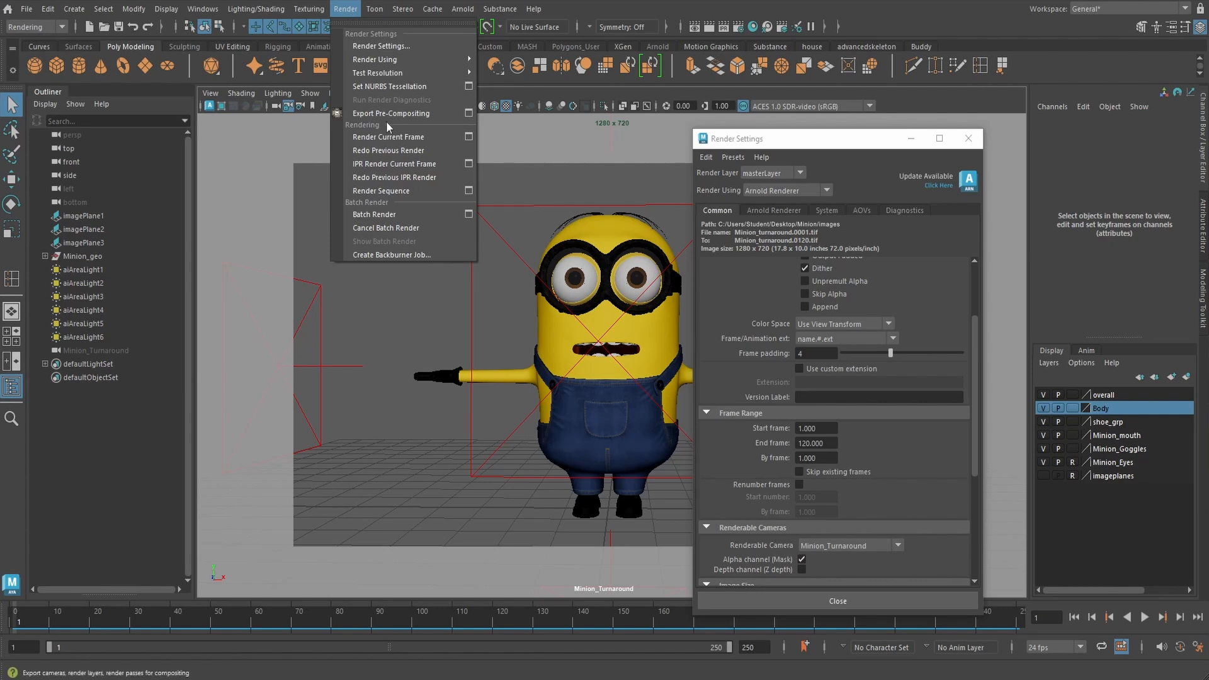
{"action": "left_click", "coordinate": [468, 194]}
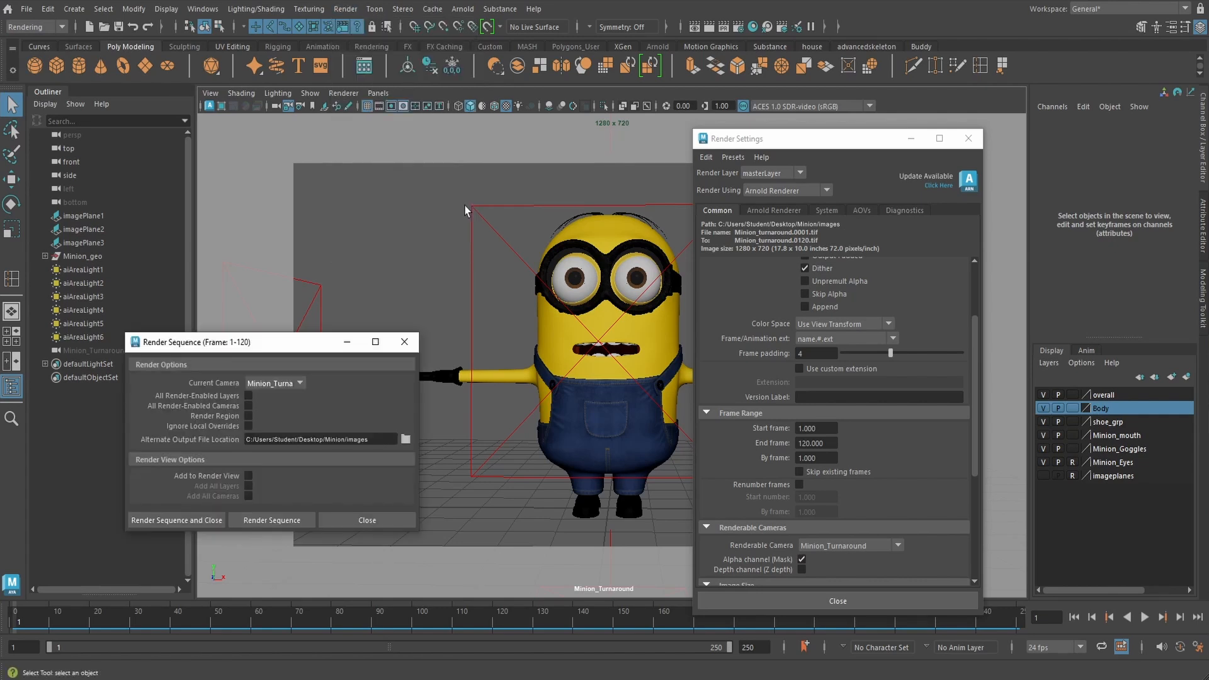
{"action": "left_click", "coordinate": [300, 383]}
{"action": "left_click", "coordinate": [284, 398]}
{"action": "left_click", "coordinate": [270, 521]}
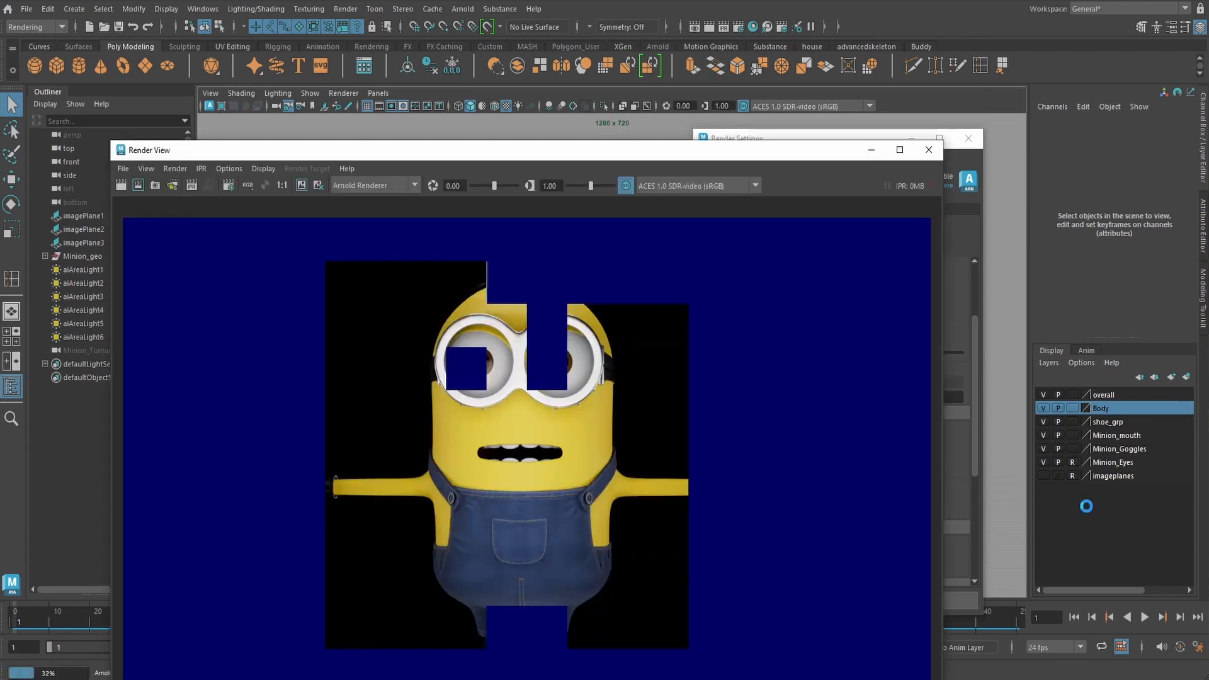